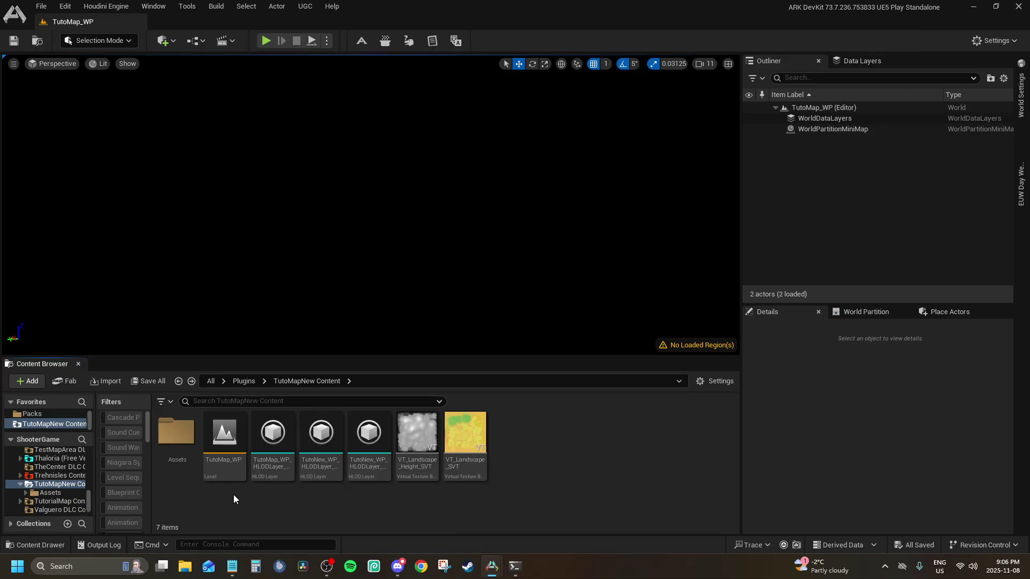
Switch to File Explorer and open the ARKDevkit folder on the Devkit Drive (E:).
click(189, 567)
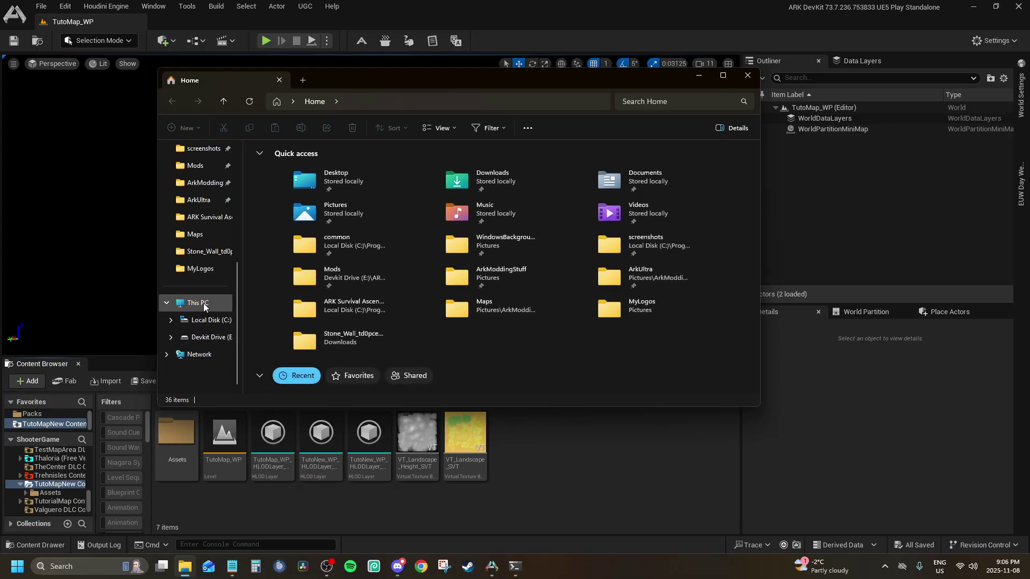
click(208, 337)
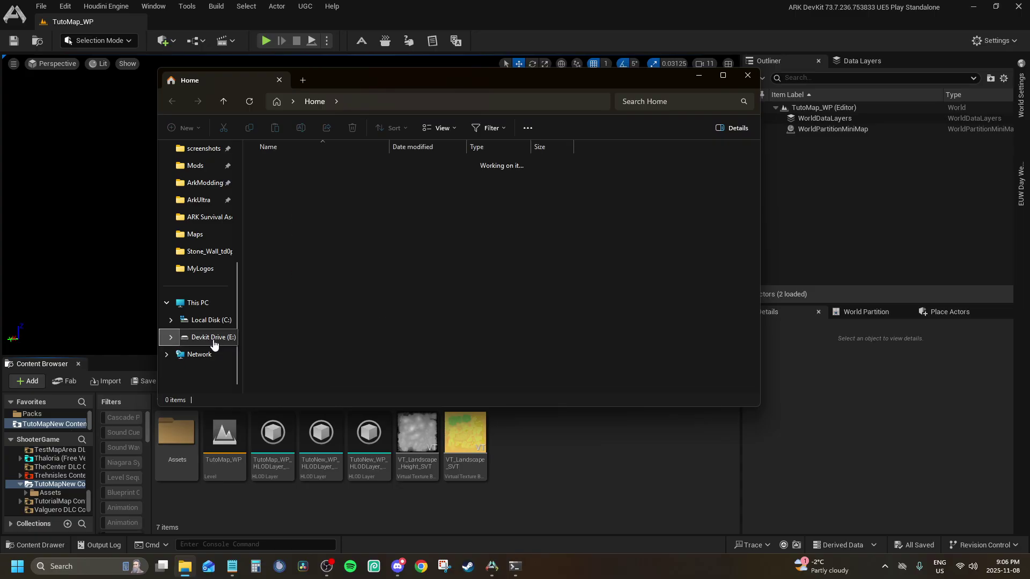
double_click(279, 164)
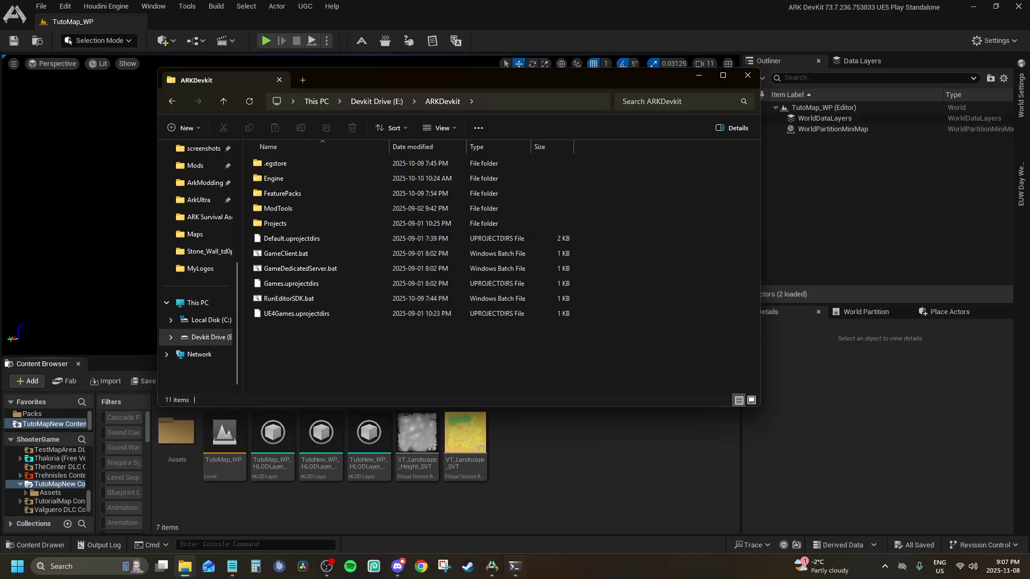
Switch to the other ARK DevKit editor window with TheIsland_WP open and look over the island.
click(515, 567)
click(515, 566)
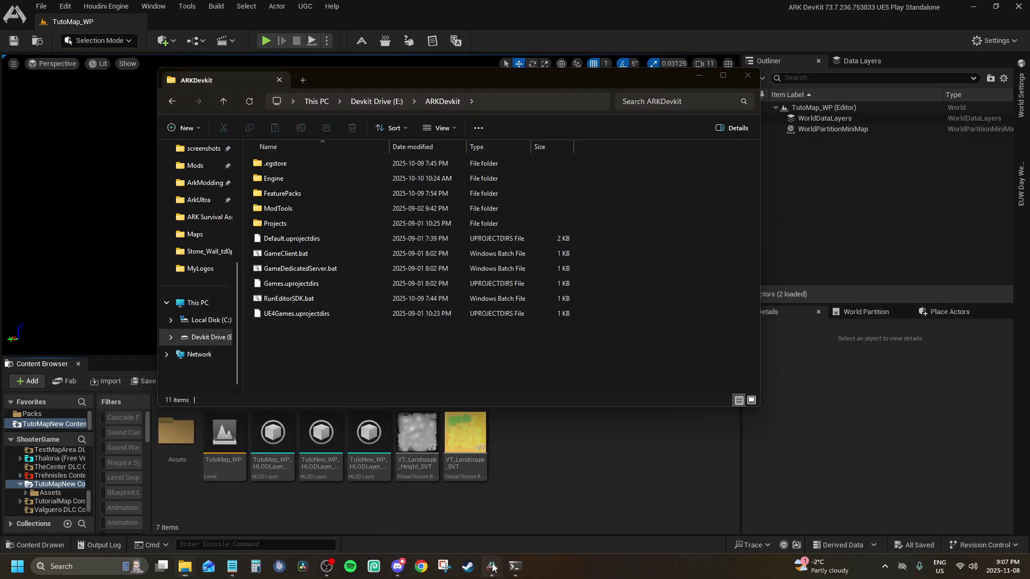
mouse_move(515, 567)
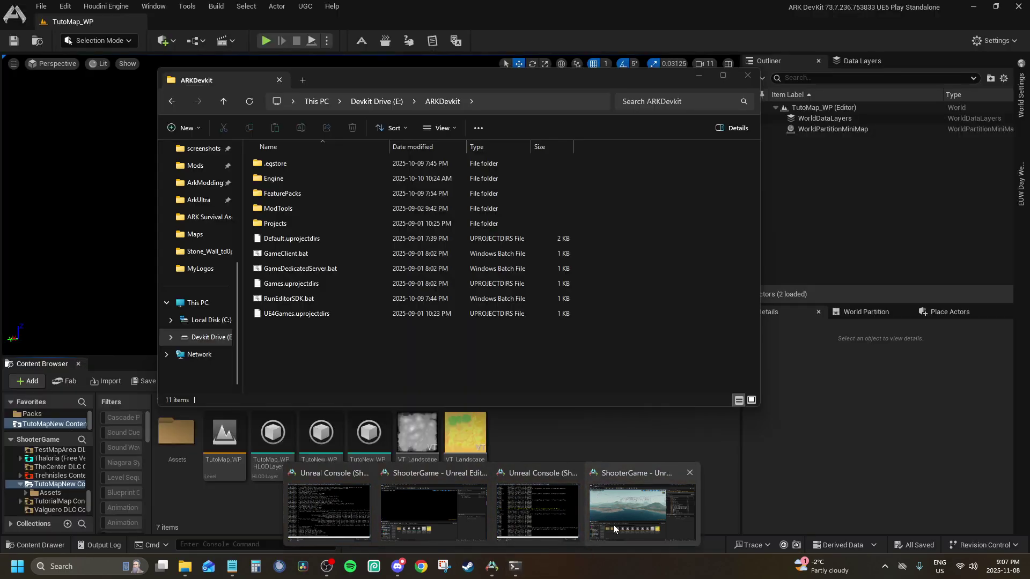
click(613, 525)
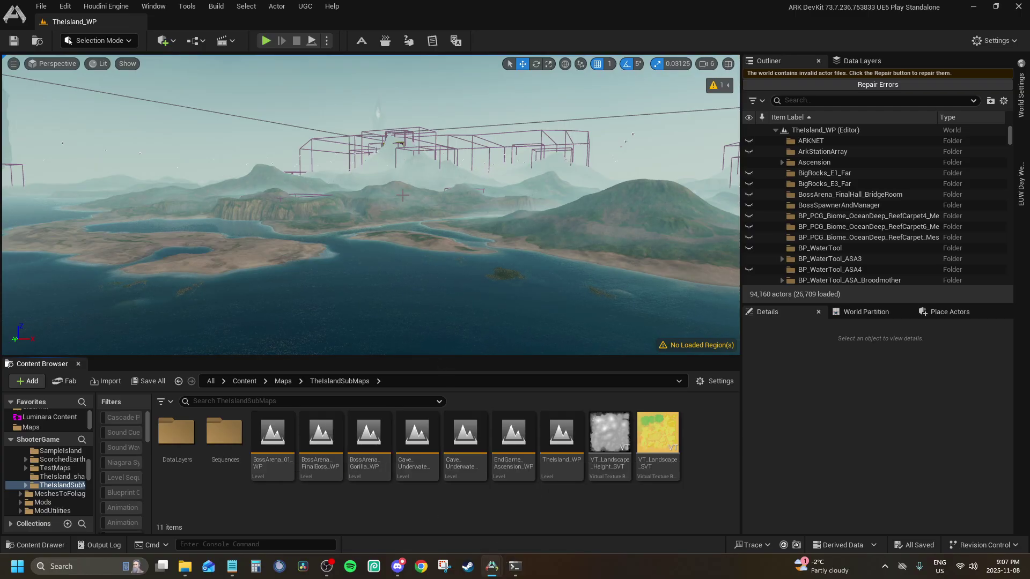
right_drag(402, 195, 483, 198)
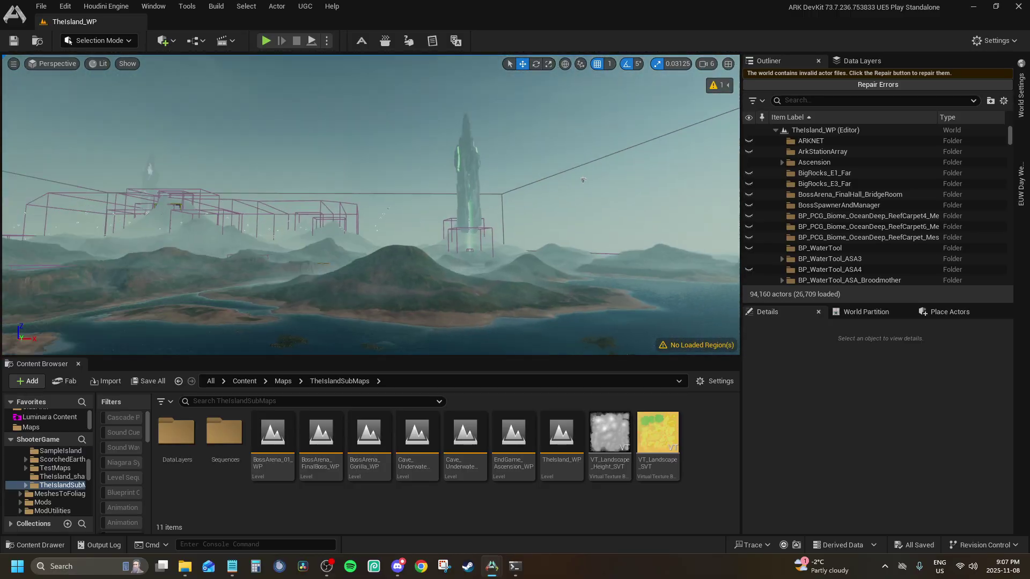
right_drag(583, 180, 604, 107)
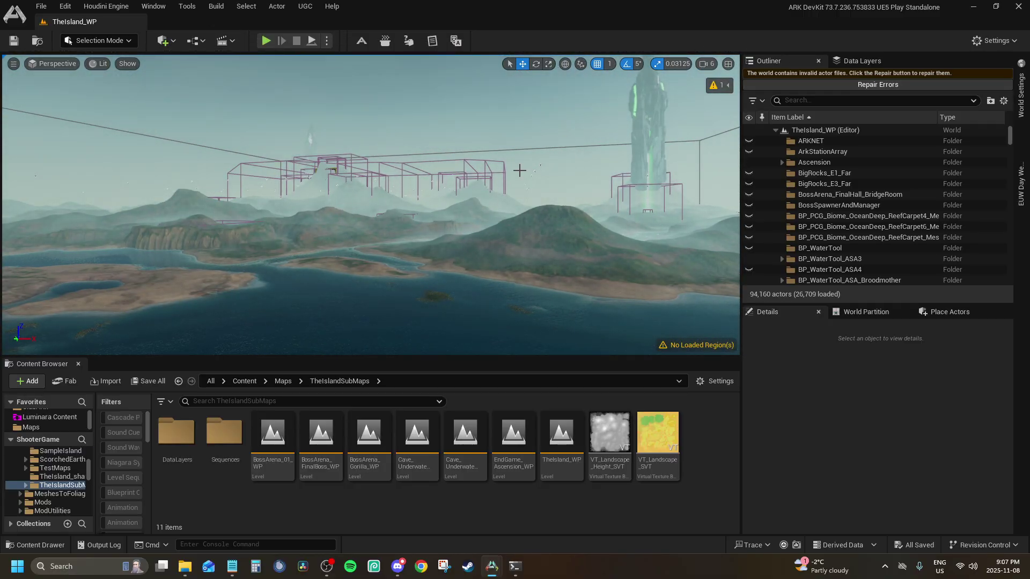
Examine TheIsland_WP's data layers, including those under Persistent, and the actor folders in its outliner.
click(859, 58)
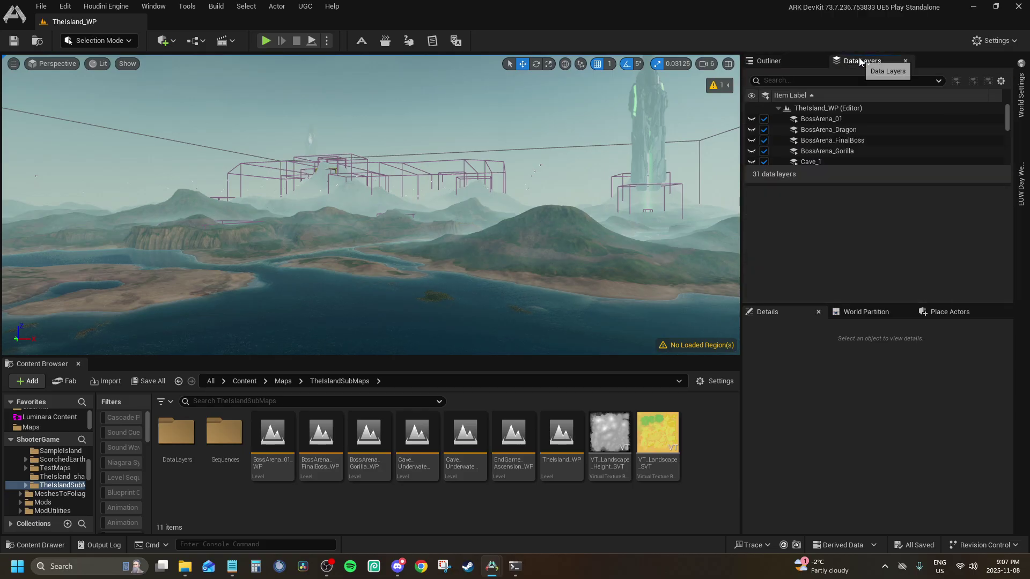
scroll(858, 143, down, 3)
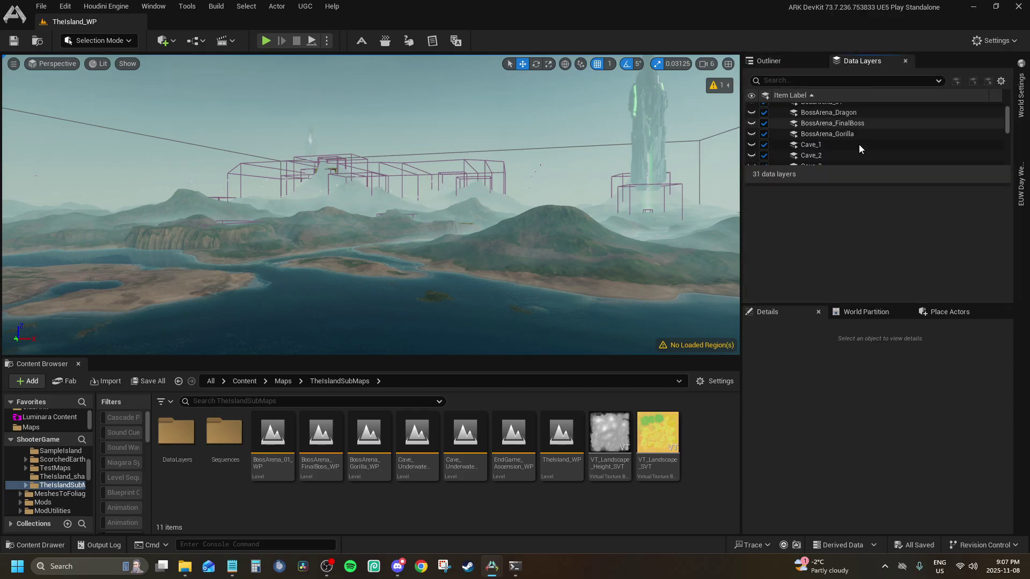
scroll(807, 156, down, 5)
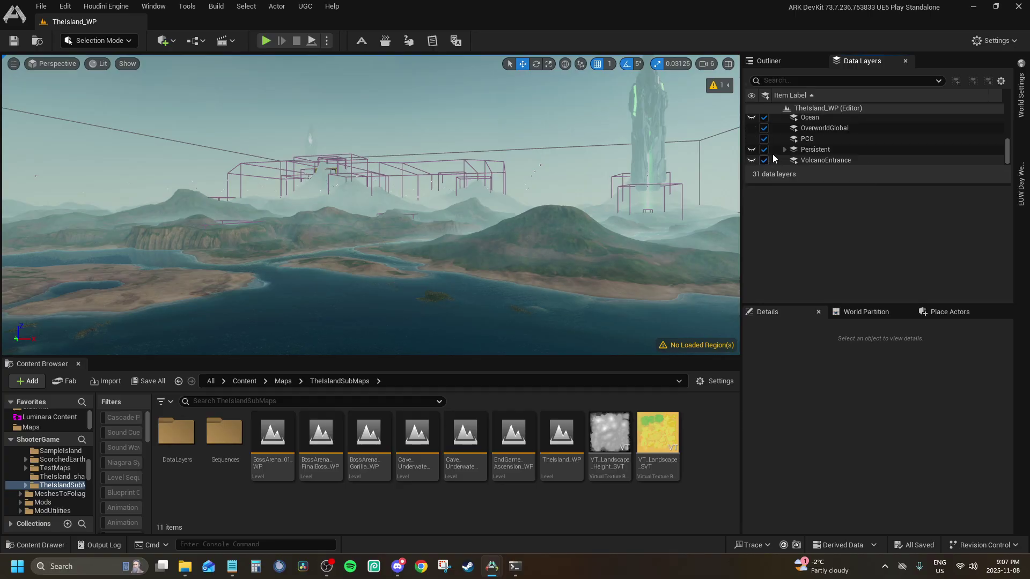
scroll(784, 153, up, 3)
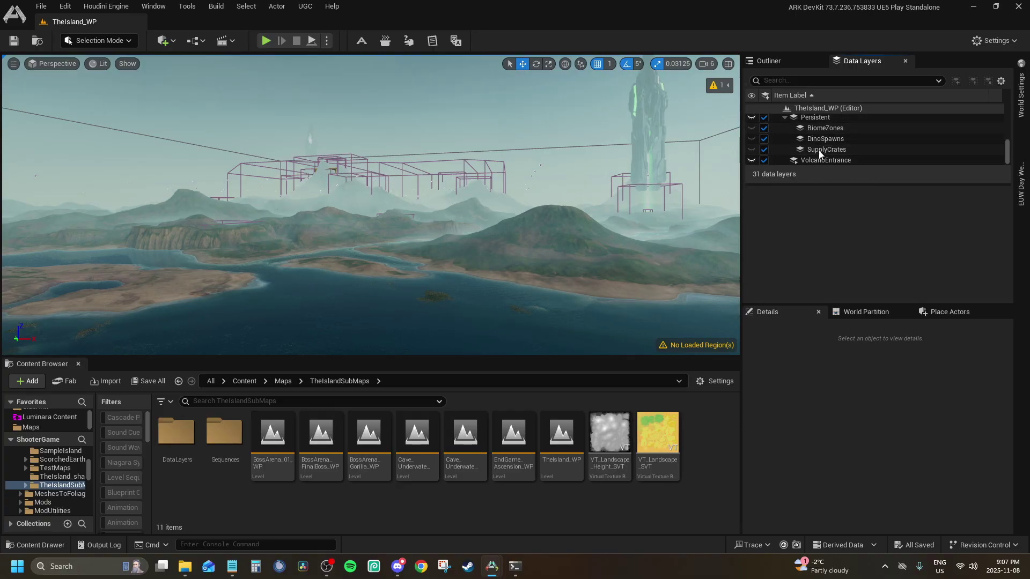
scroll(818, 140, up, 5)
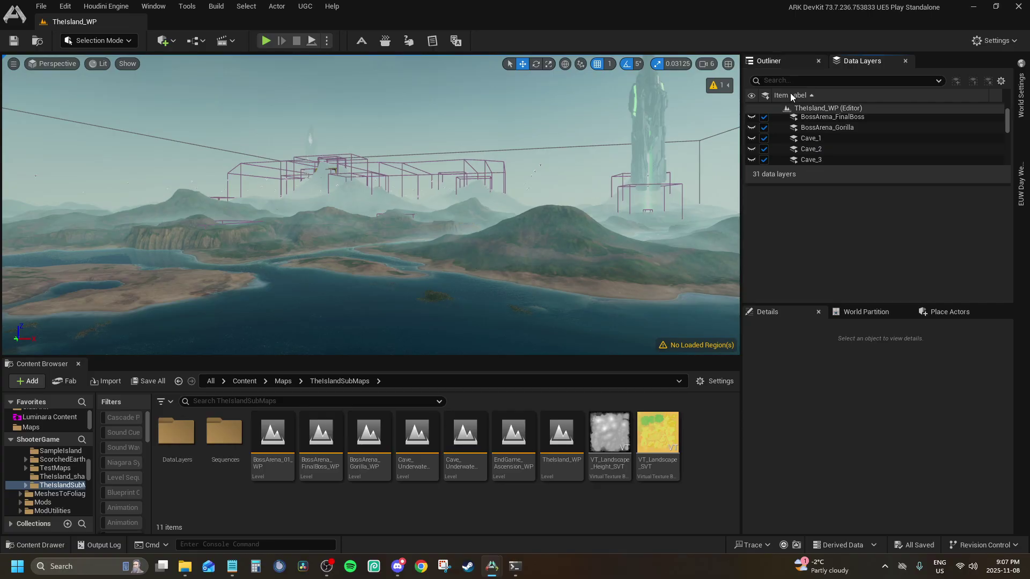
click(793, 66)
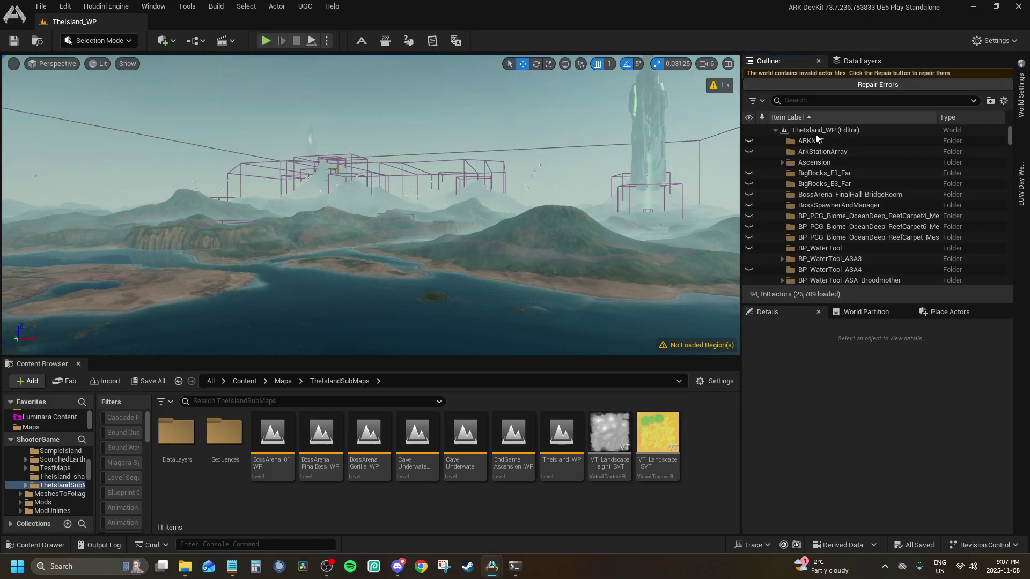
scroll(826, 178, down, 15)
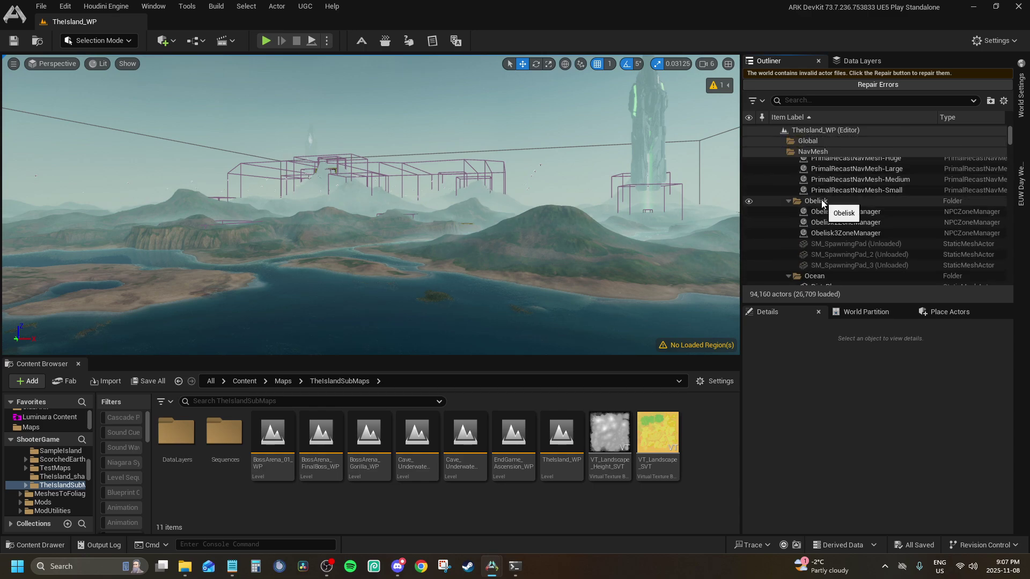
scroll(818, 205, up, 12)
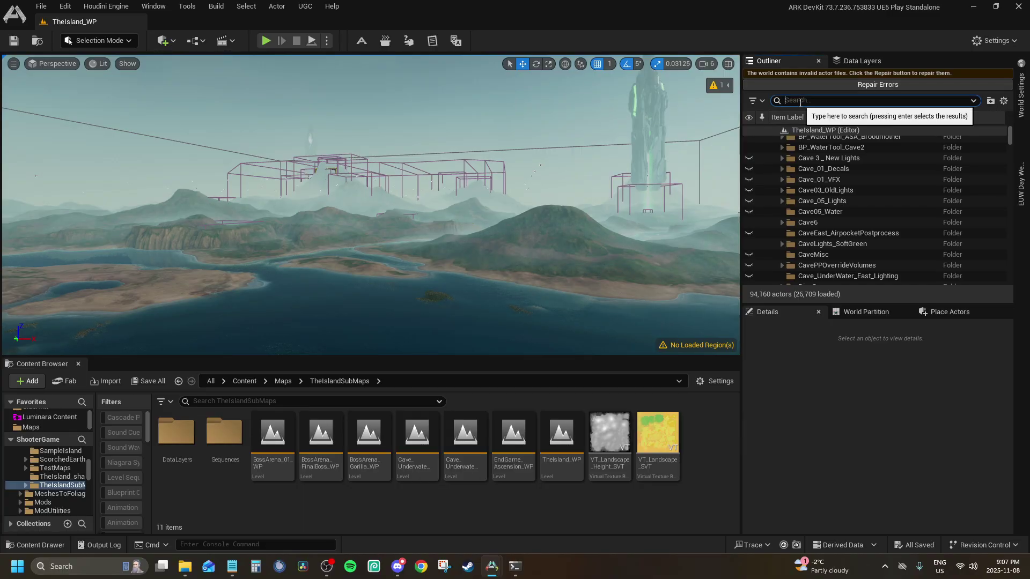
Find BP_FX_Underwater_Detritus in TheIsland_WP by searching for "bp detr" and copy it into the TutoMap_WP level.
text(bp detr)
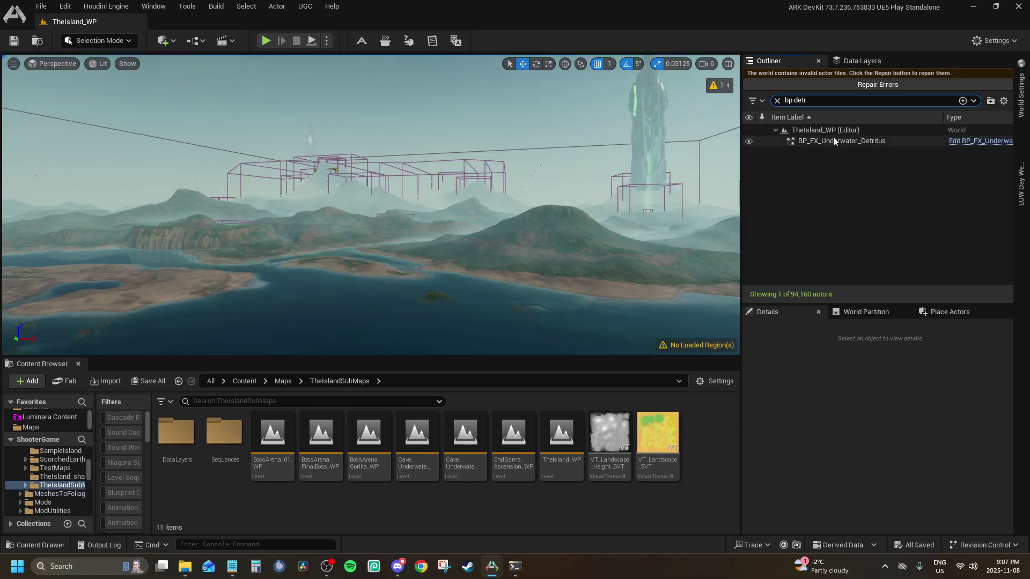
click(835, 140)
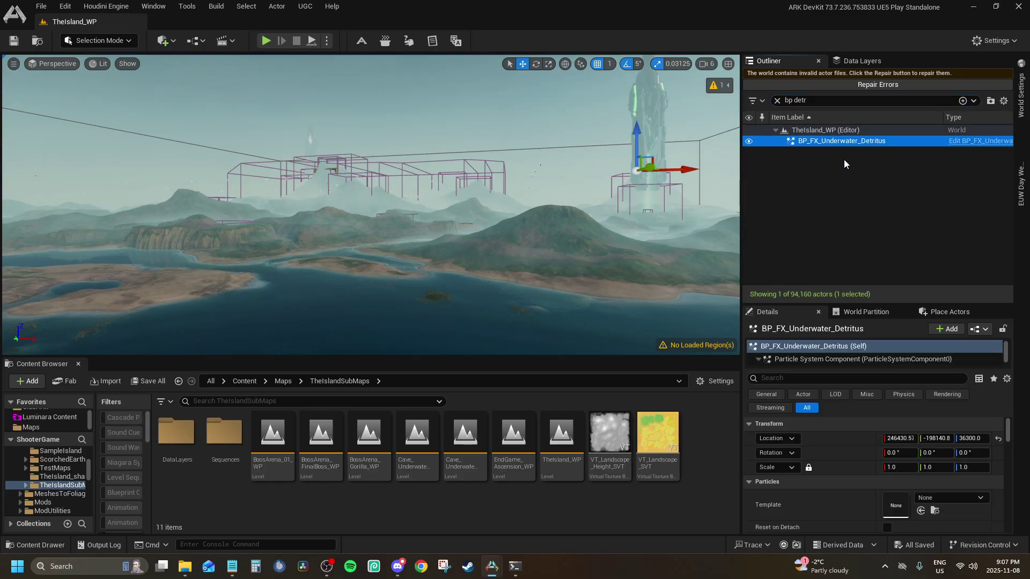
mouse_move(494, 574)
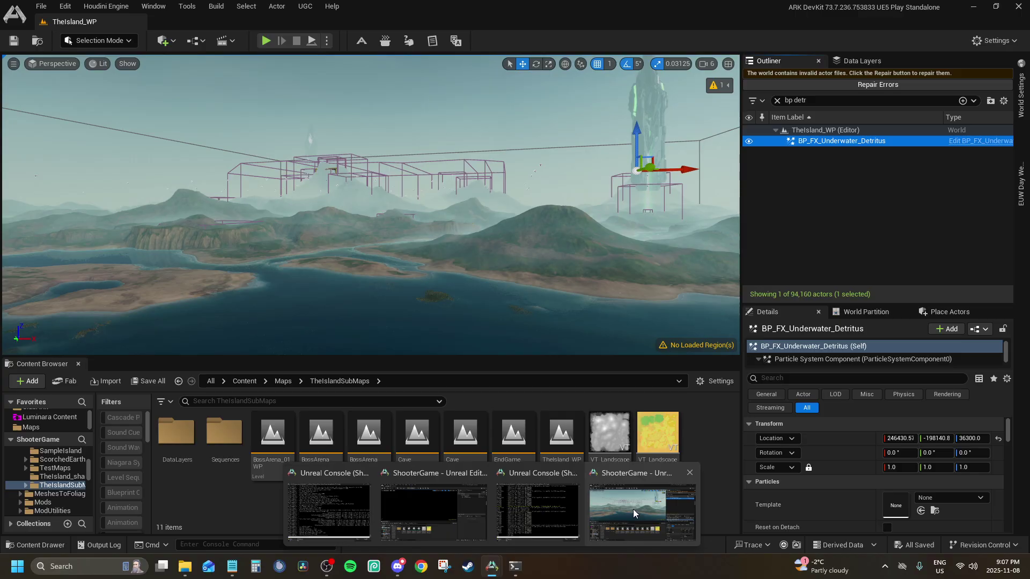
click(406, 517)
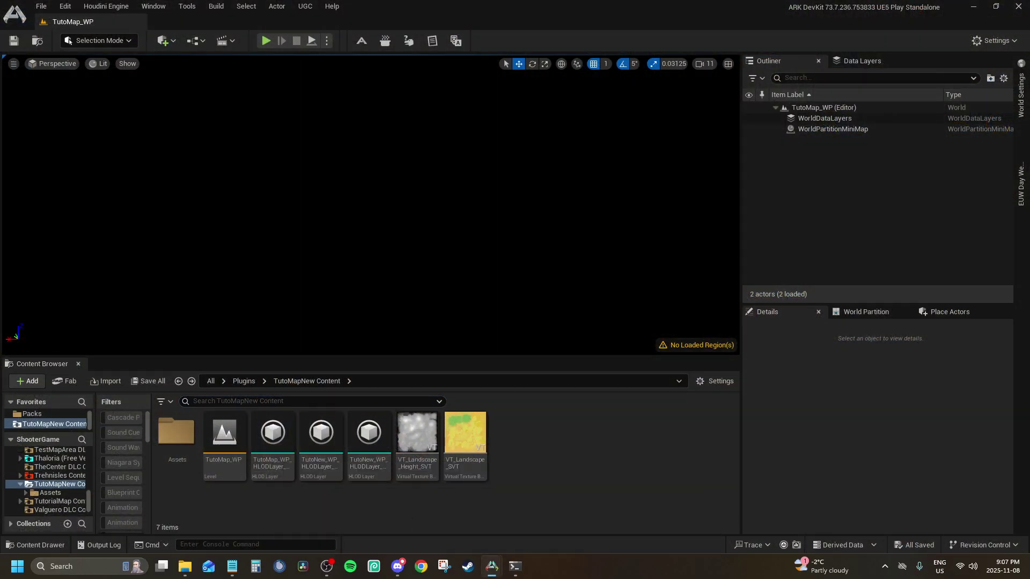
key(ctrl+v)
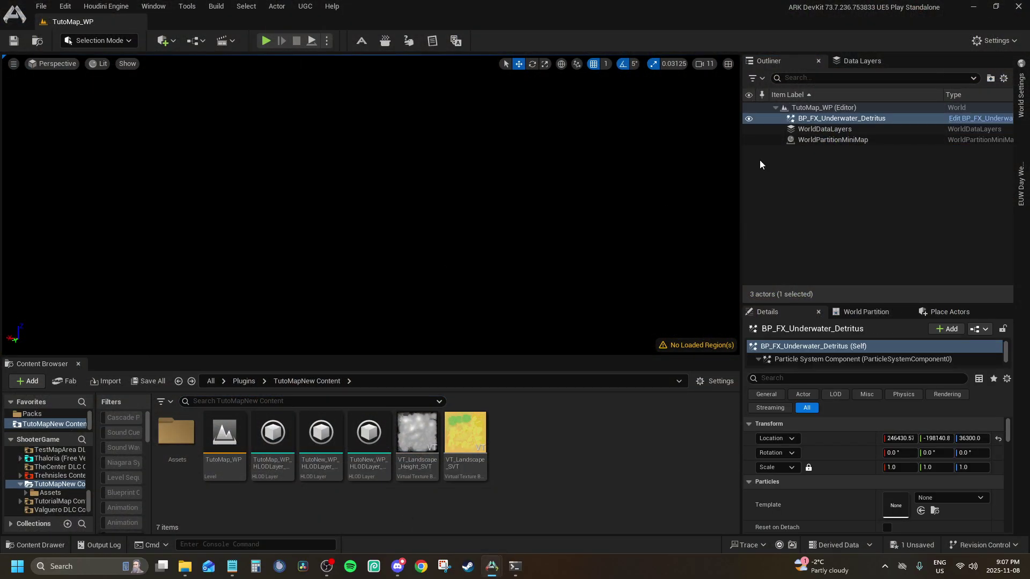
Find BP_FoliageSolver_New in TheIsland_WP by searching for "foliage solver" and copy it into the TutoMap_WP level.
mouse_move(492, 567)
click(617, 523)
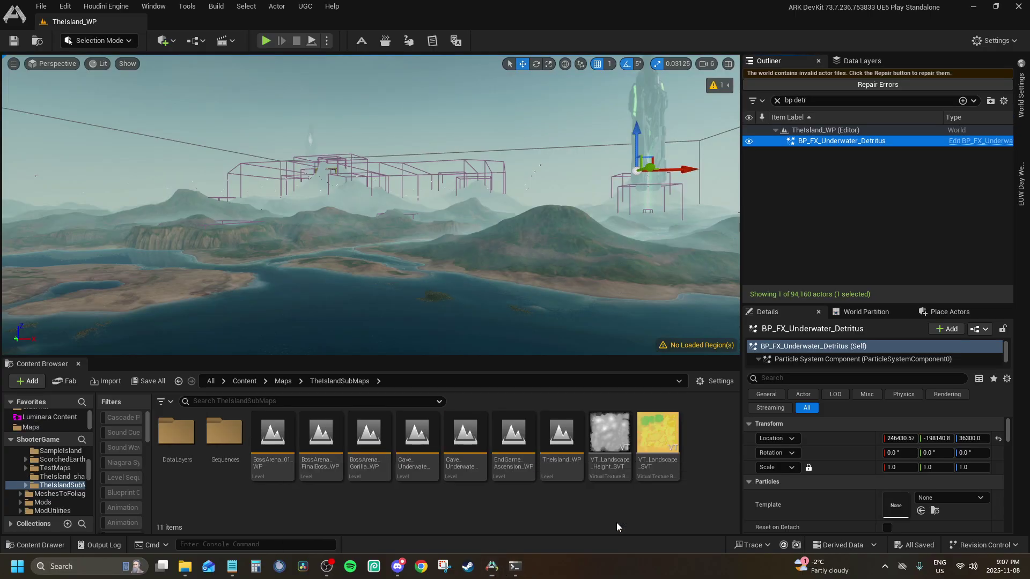
click(834, 101)
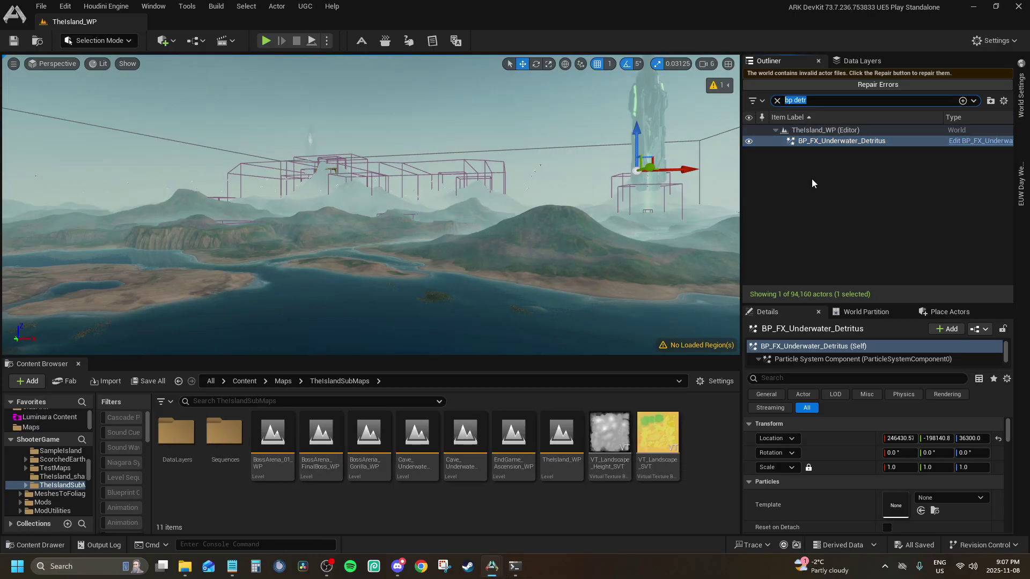
text(foliage)
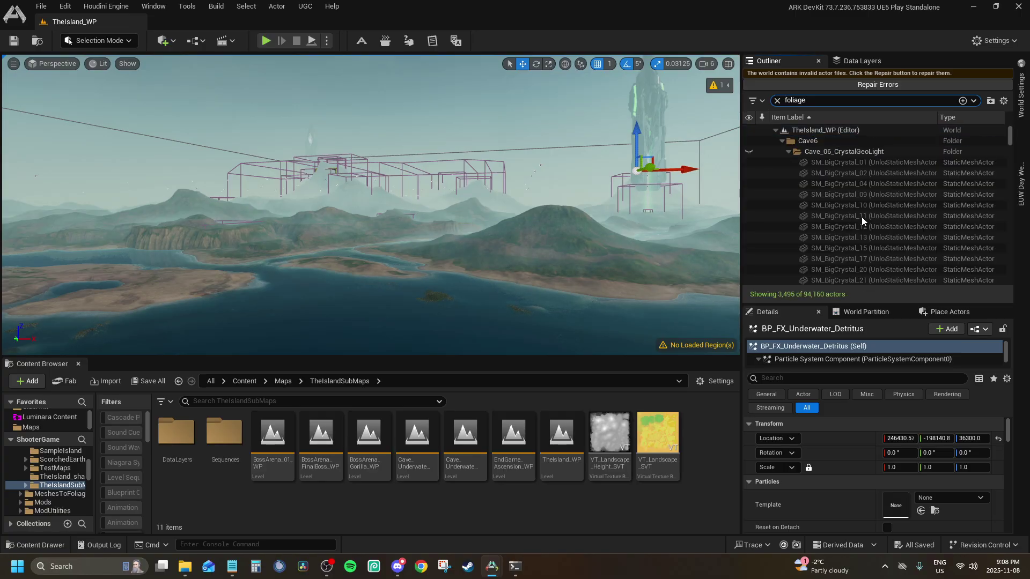
text( solve)
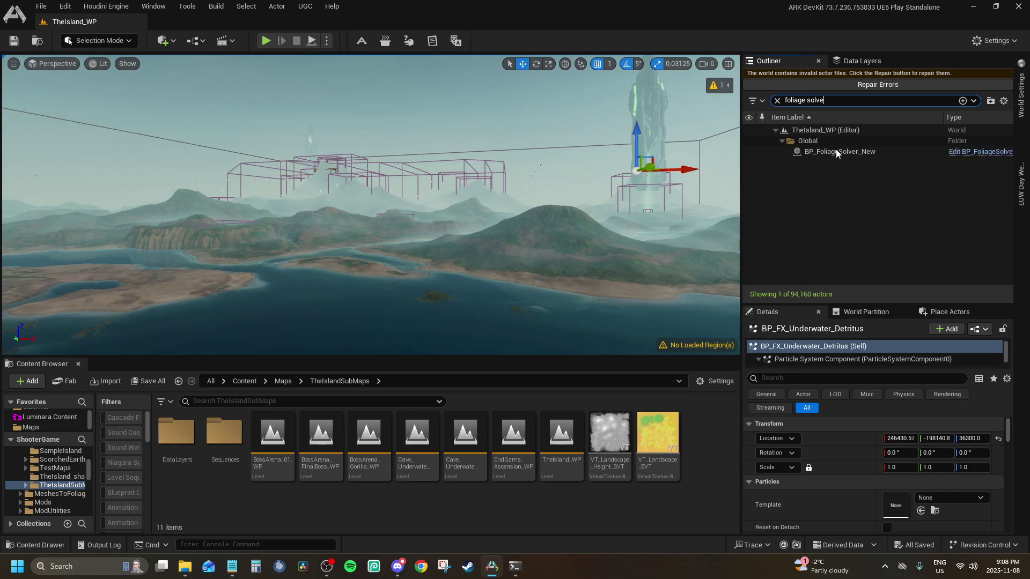
text(r)
click(836, 152)
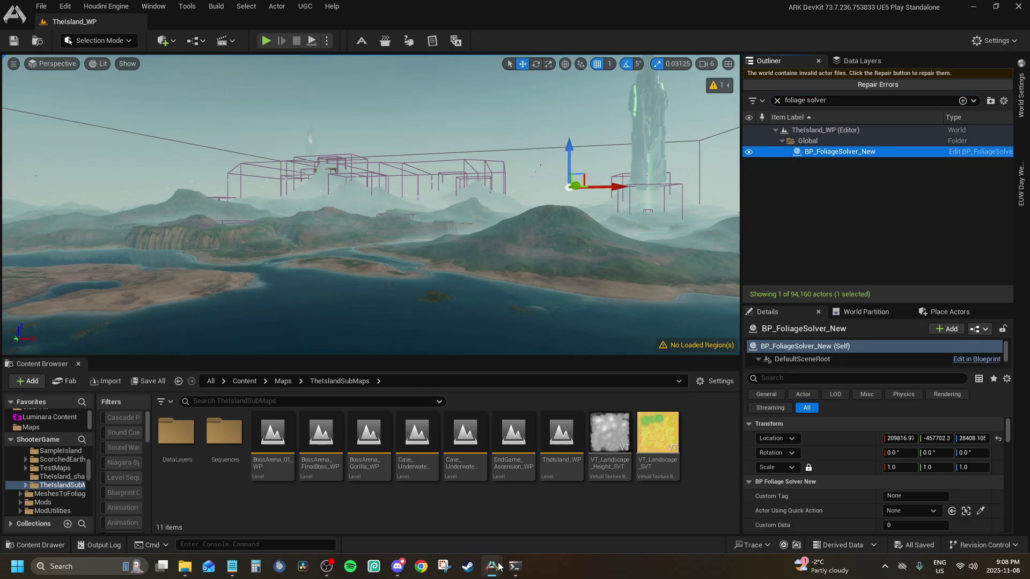
mouse_move(493, 573)
click(419, 502)
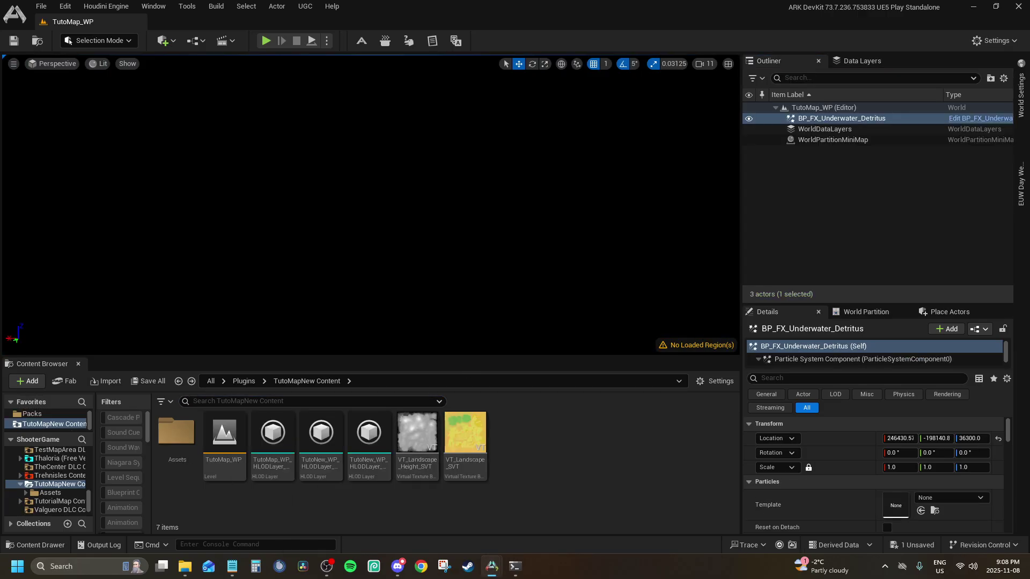
key(ctrl+v)
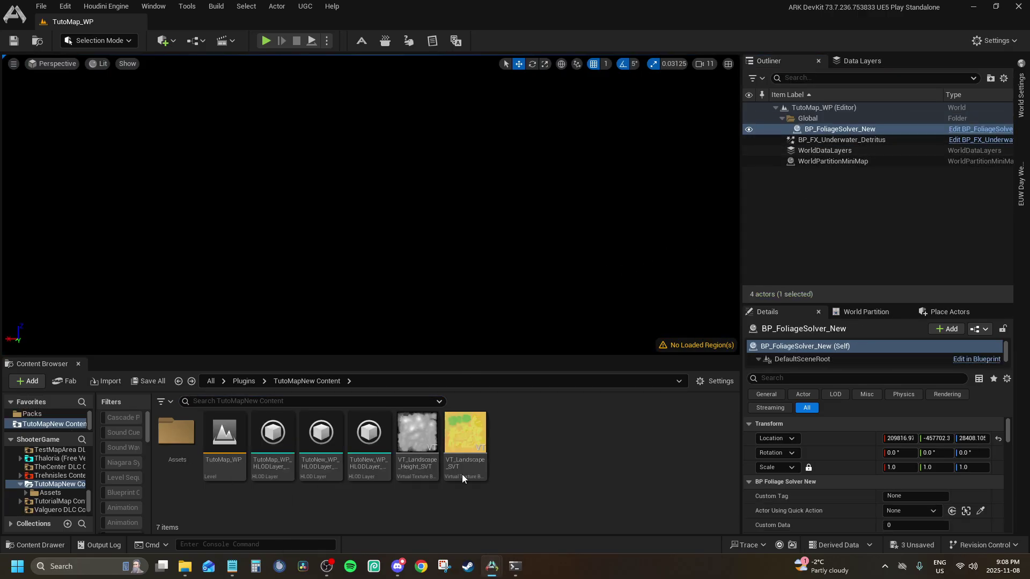
Find BP_LevelGrid in TheIsland_WP by searching for "levelgrid" and copy it into the TutoMap_WP level.
mouse_move(492, 573)
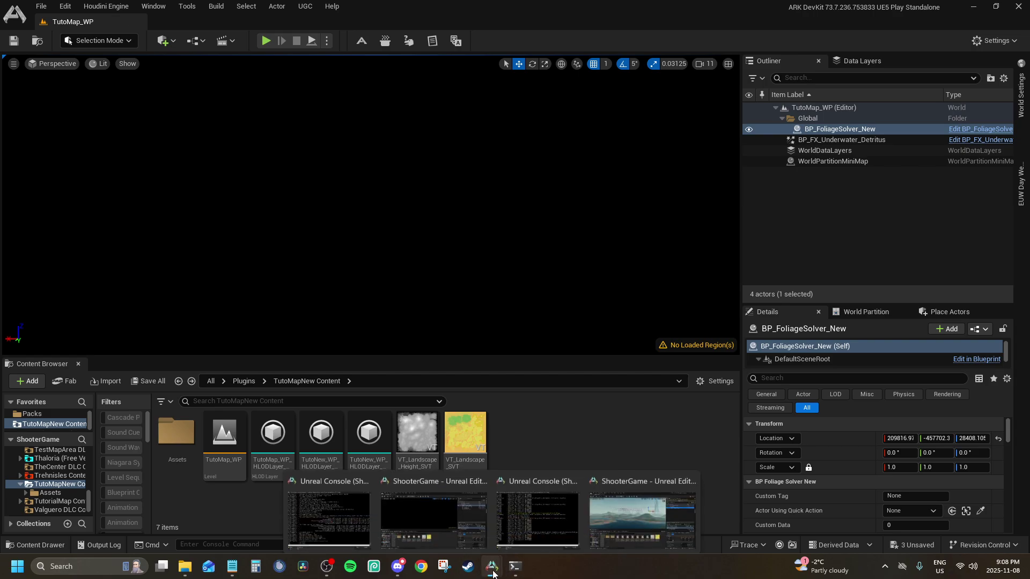
click(633, 531)
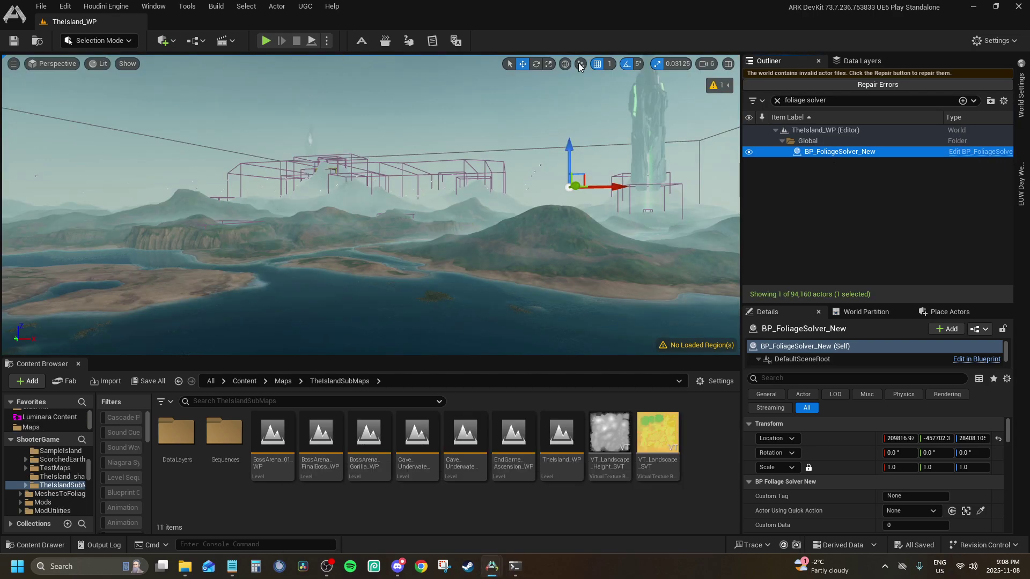
click(849, 101)
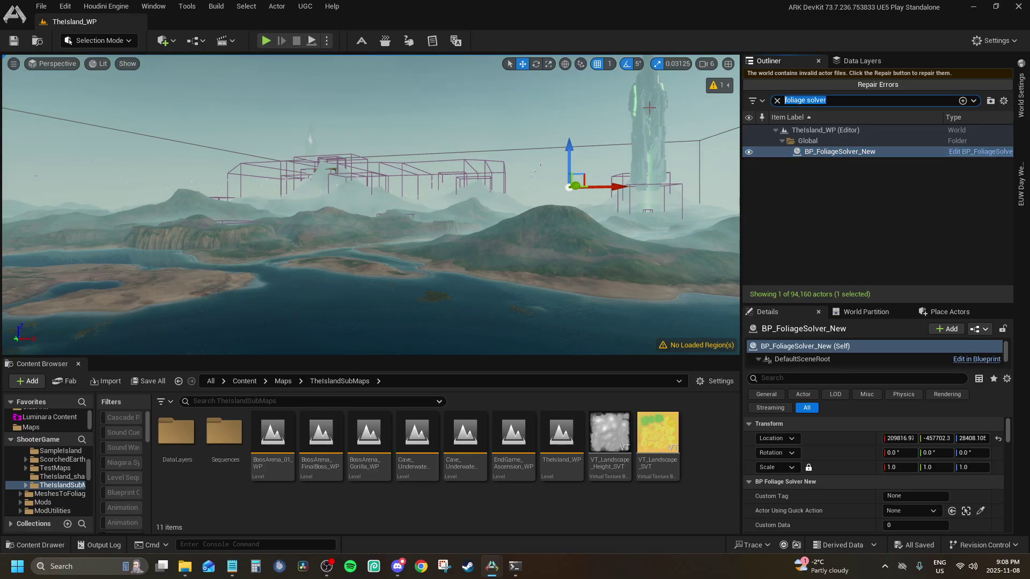
text(levelgrid)
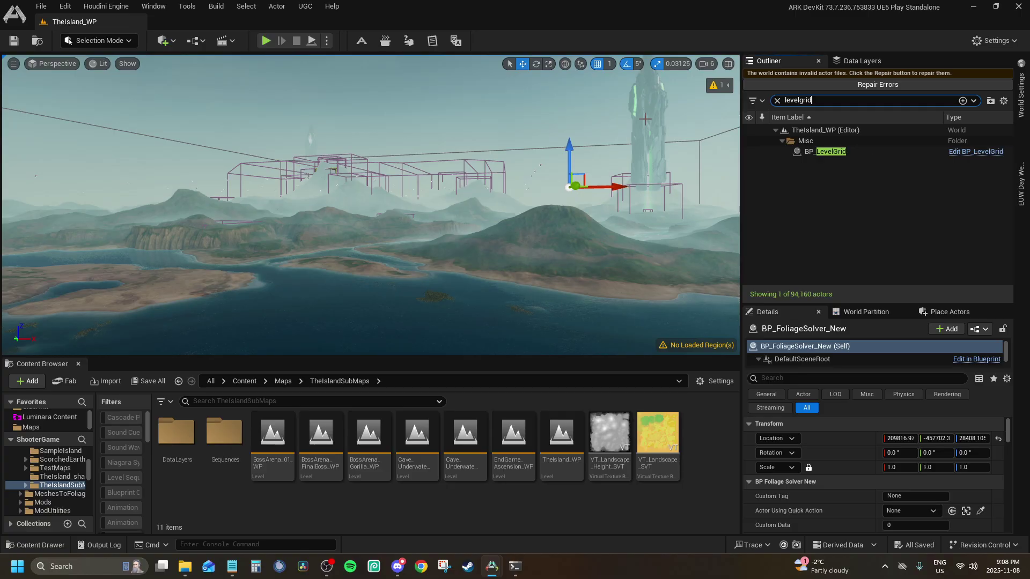
click(826, 152)
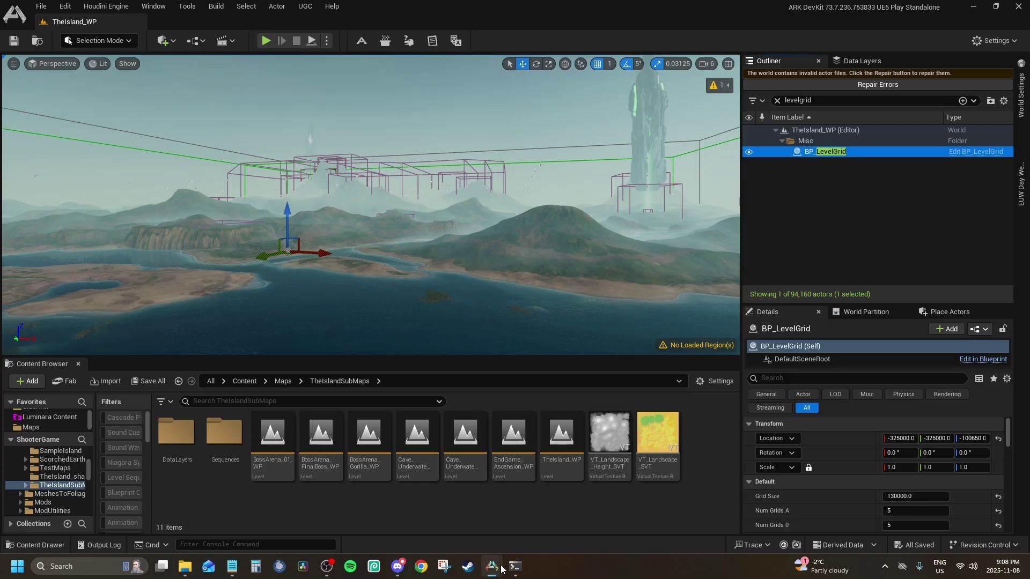
click(453, 505)
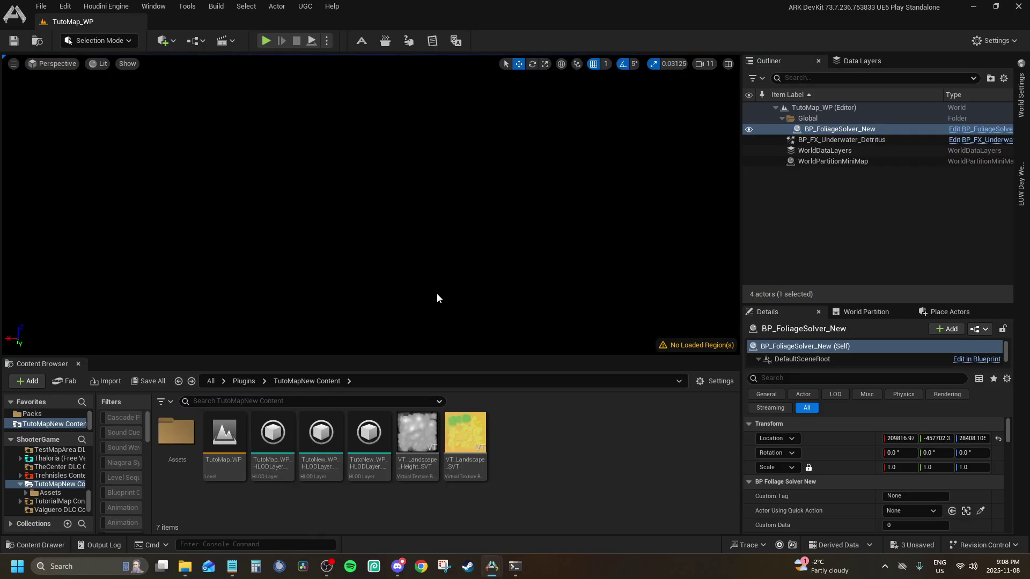
key(ctrl+v)
mouse_move(508, 573)
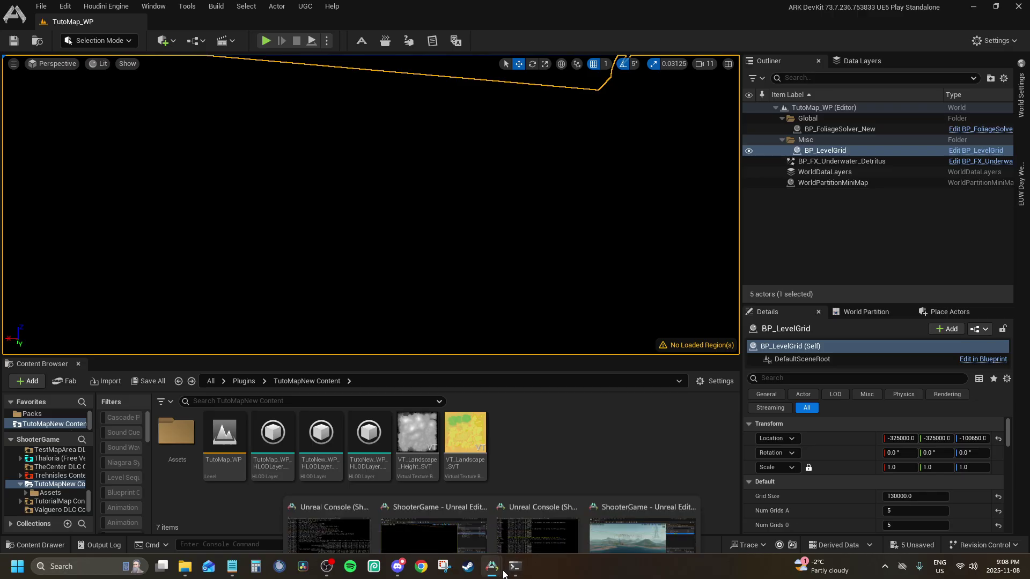
Find StartingCamera in TheIsland_WP by searching for "starting" and copy it into the TutoMap_WP level.
click(607, 535)
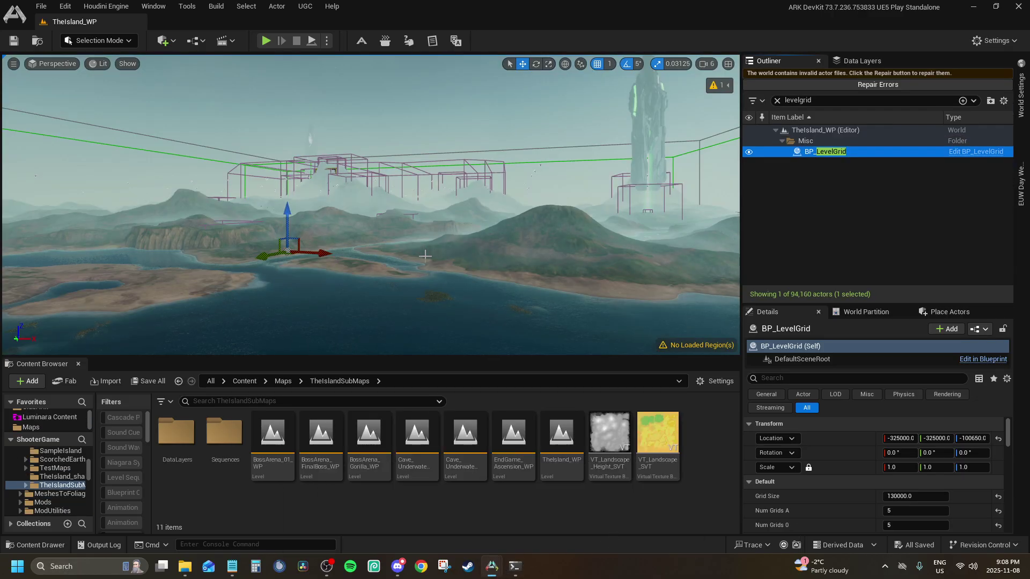
click(845, 100)
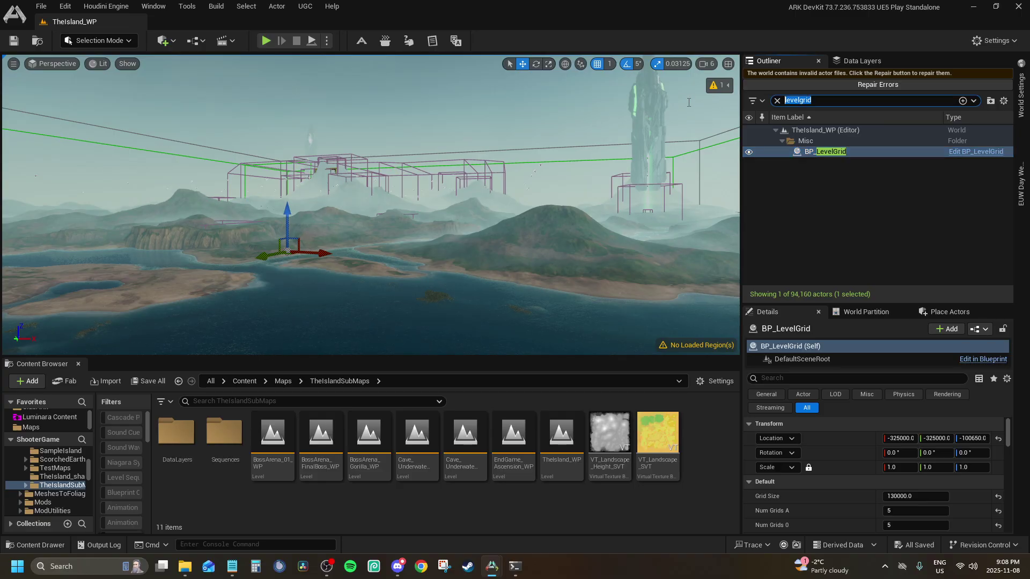
text(starting)
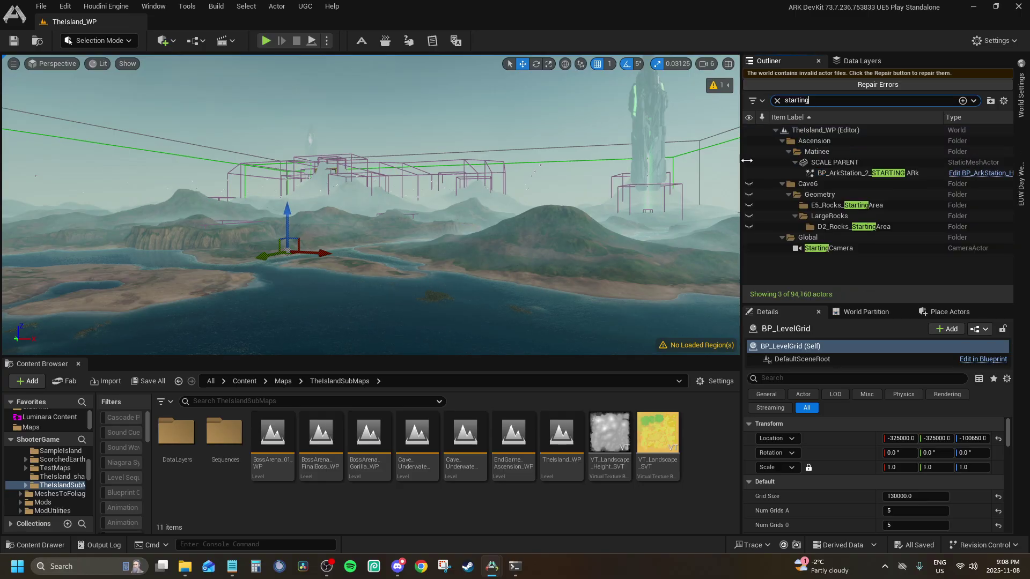
click(824, 248)
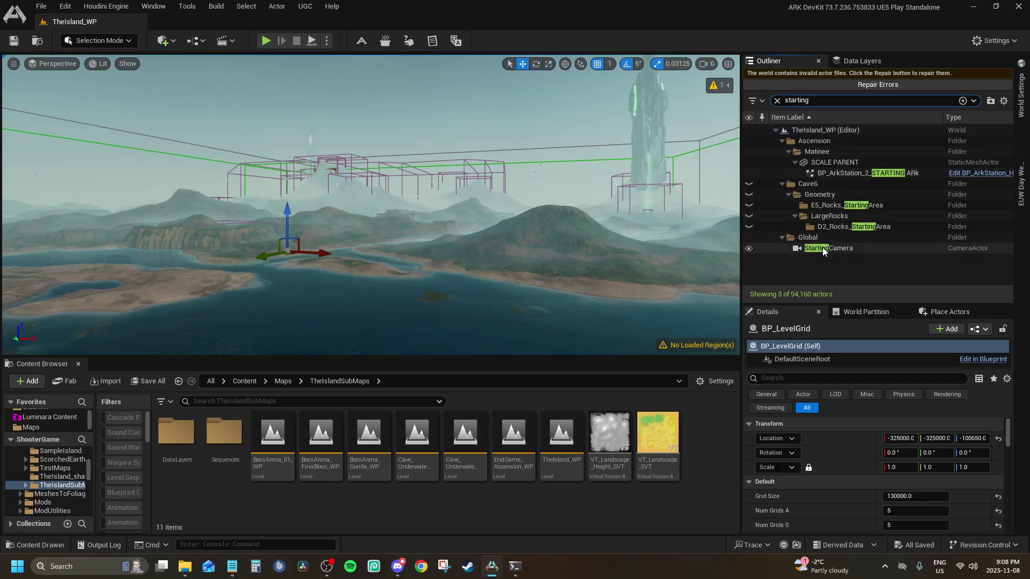
mouse_move(492, 566)
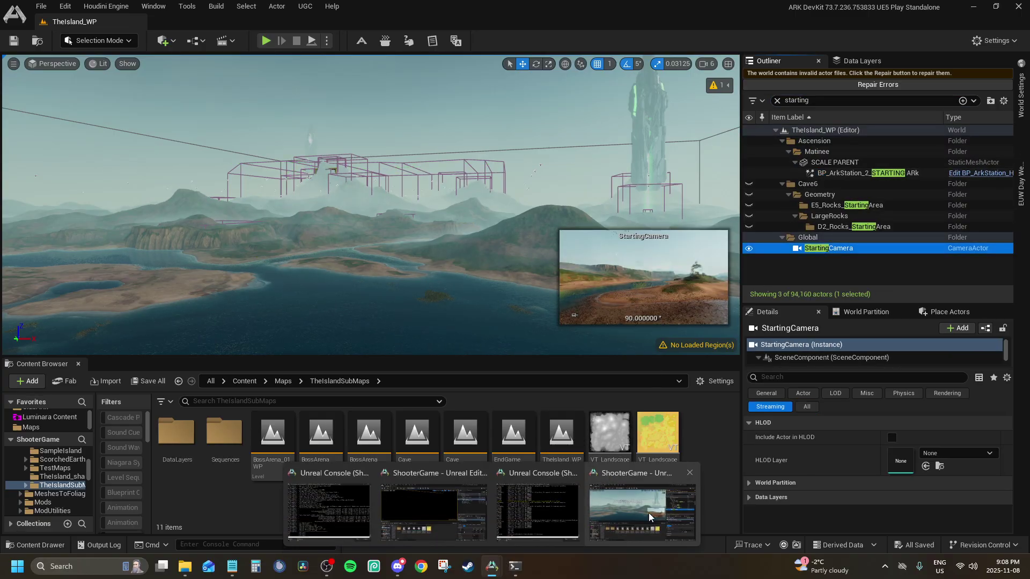
click(450, 513)
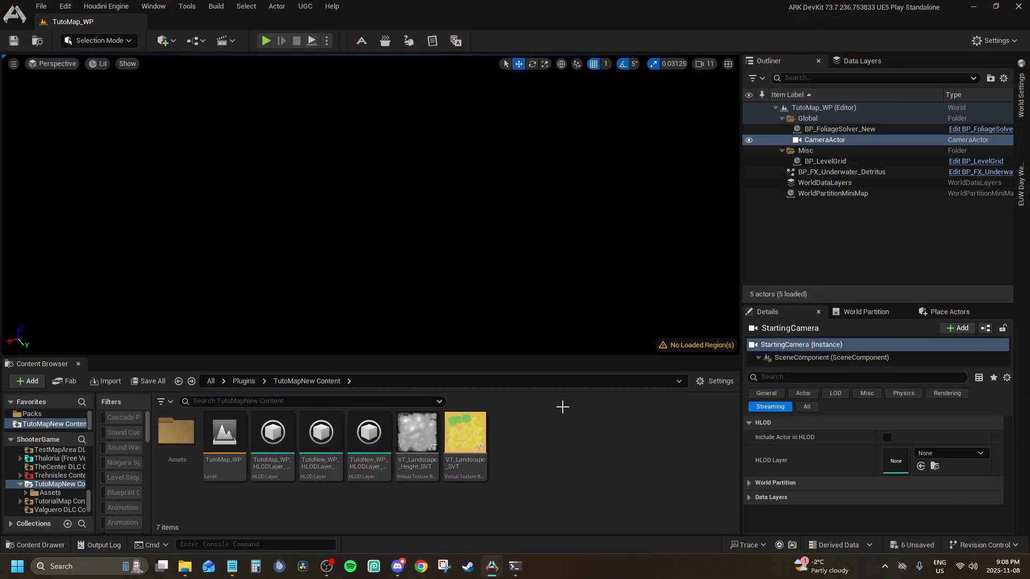
Search TheIsland_WP's actors for "waterplane" and look through the matches for the main ocean water plane.
mouse_move(494, 567)
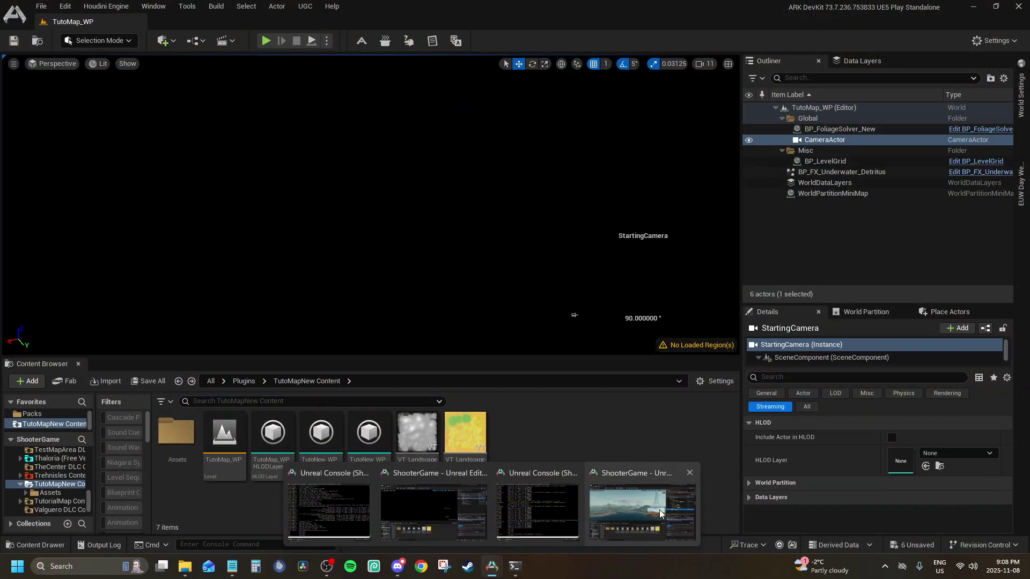
click(638, 517)
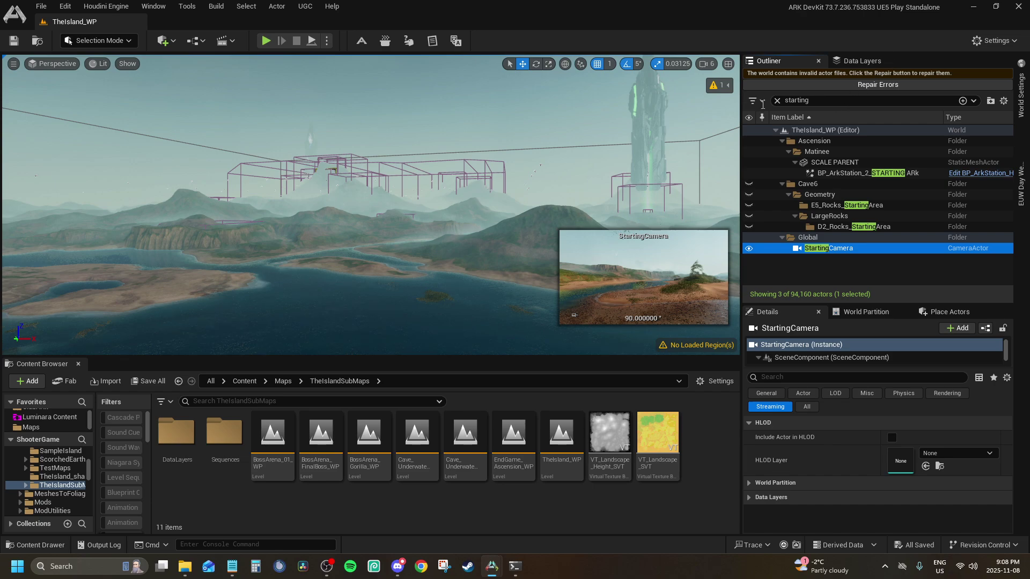
key(ctrl+f)
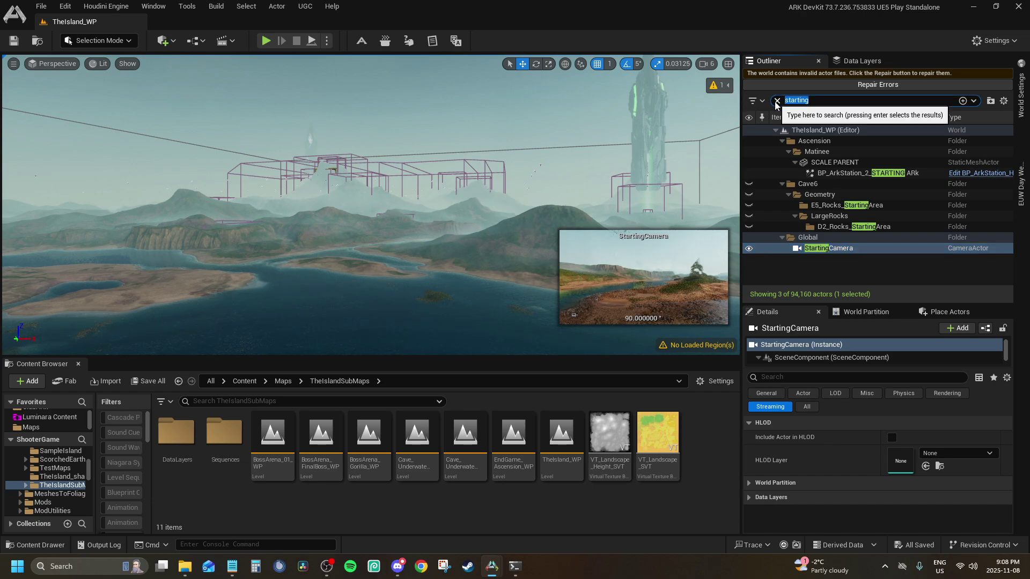
text(waterplane)
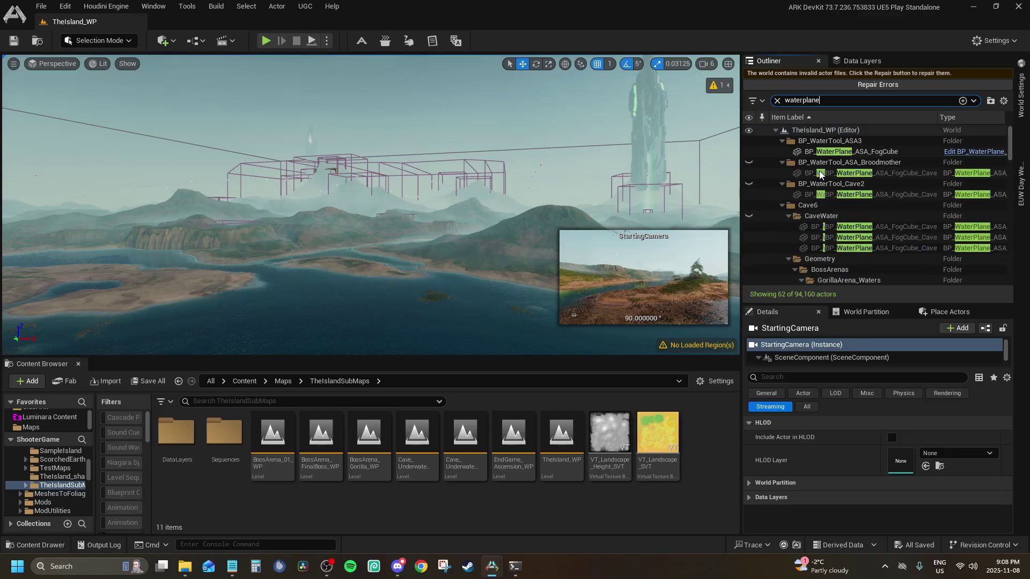
scroll(834, 181, down, 10)
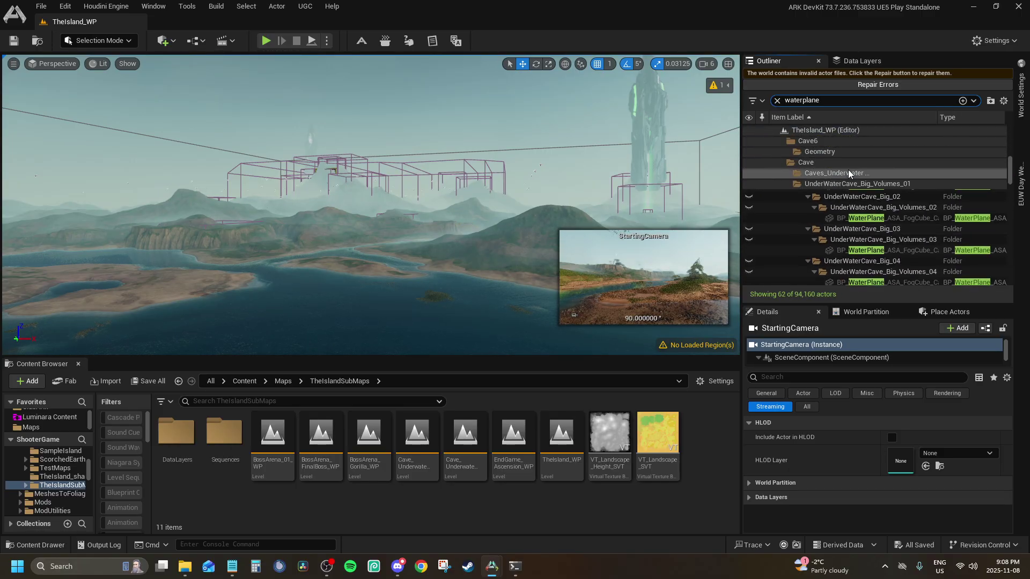
scroll(876, 187, down, 10)
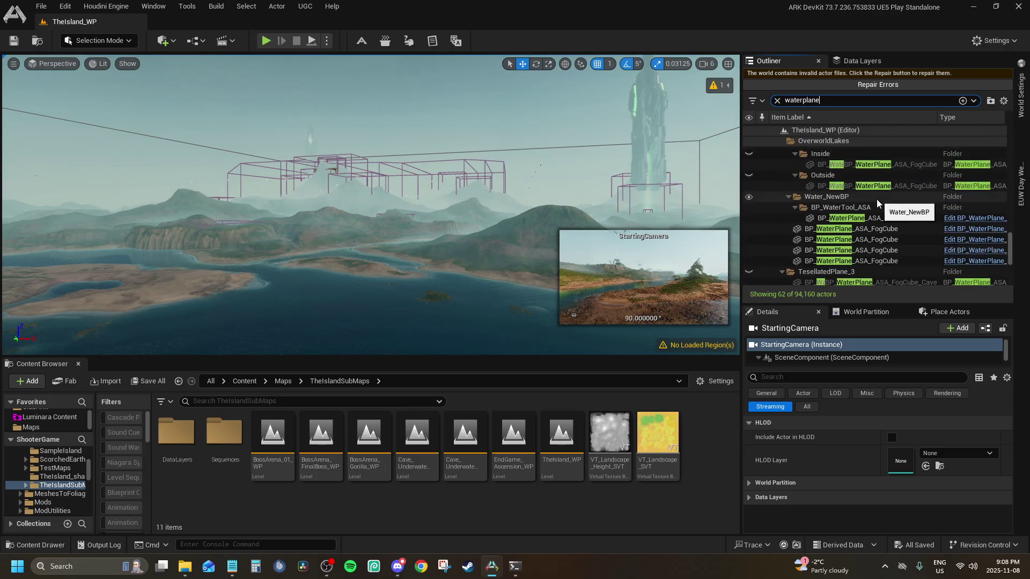
scroll(880, 206, up, 10)
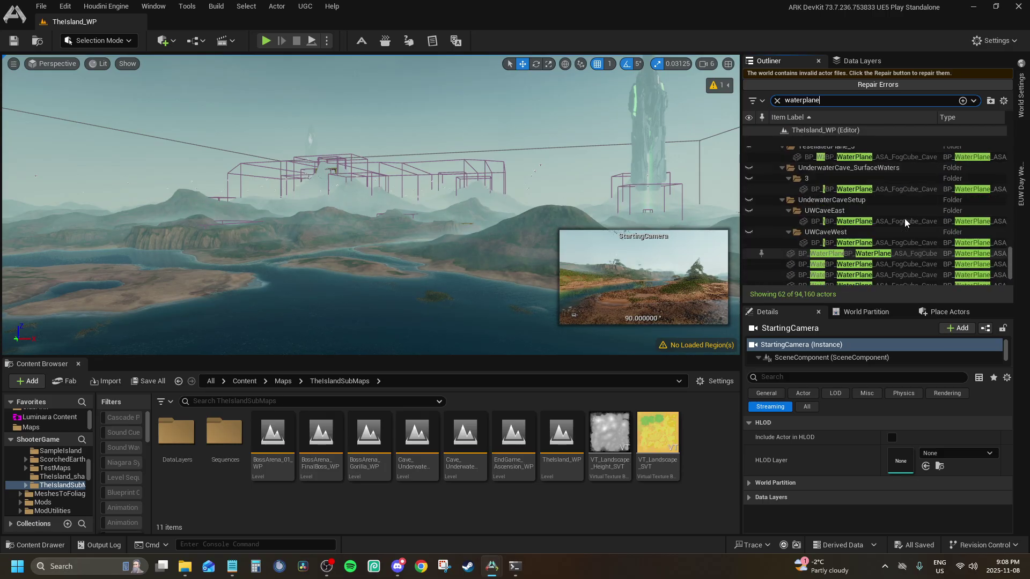
scroll(905, 222, up, 10)
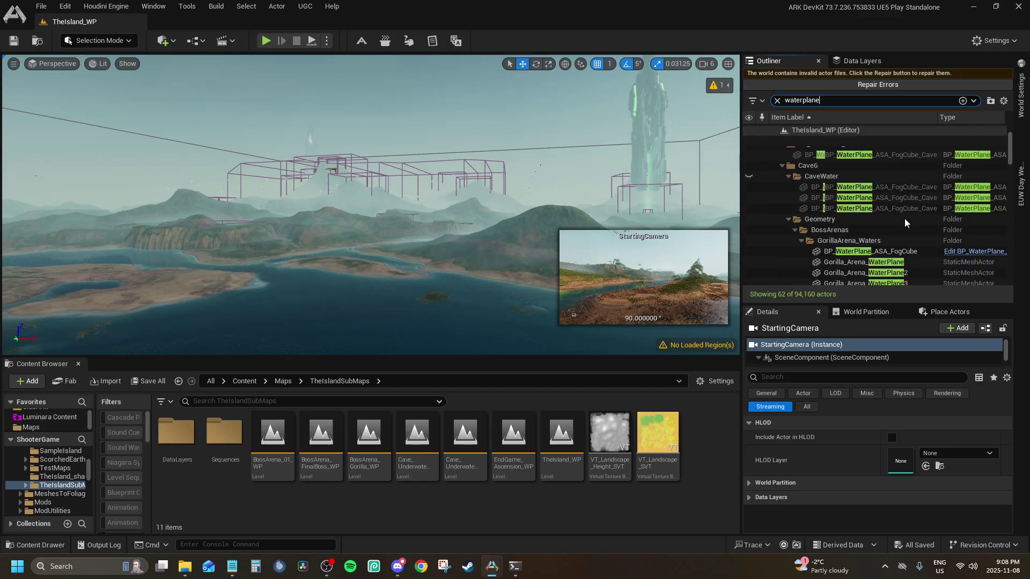
Search TheIsland_WP for "ocean plane" to locate the Ocean folder under Global, and clear the search to examine all its actors.
key(ctrl+a)
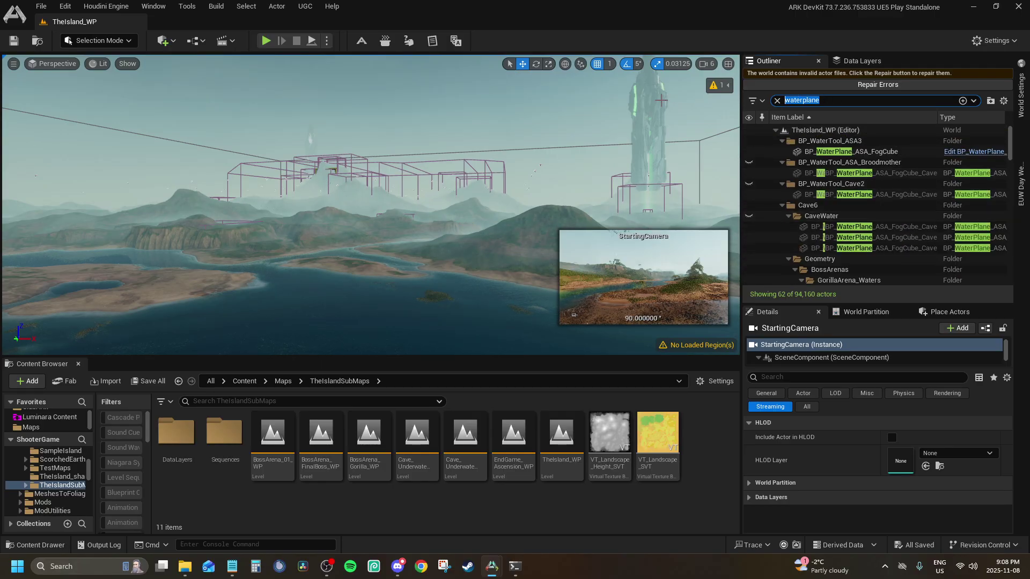
text(ocea)
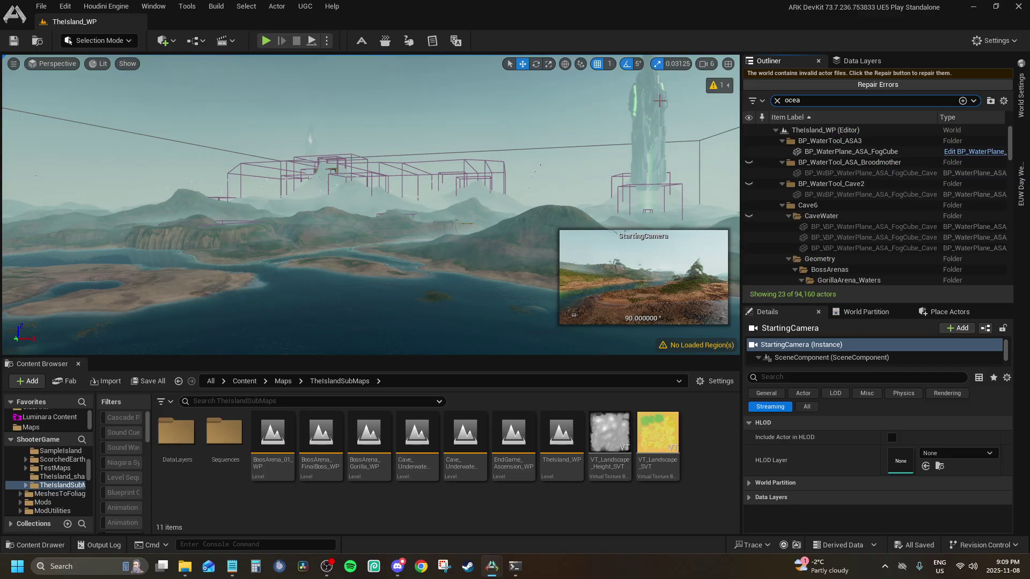
text(n plane)
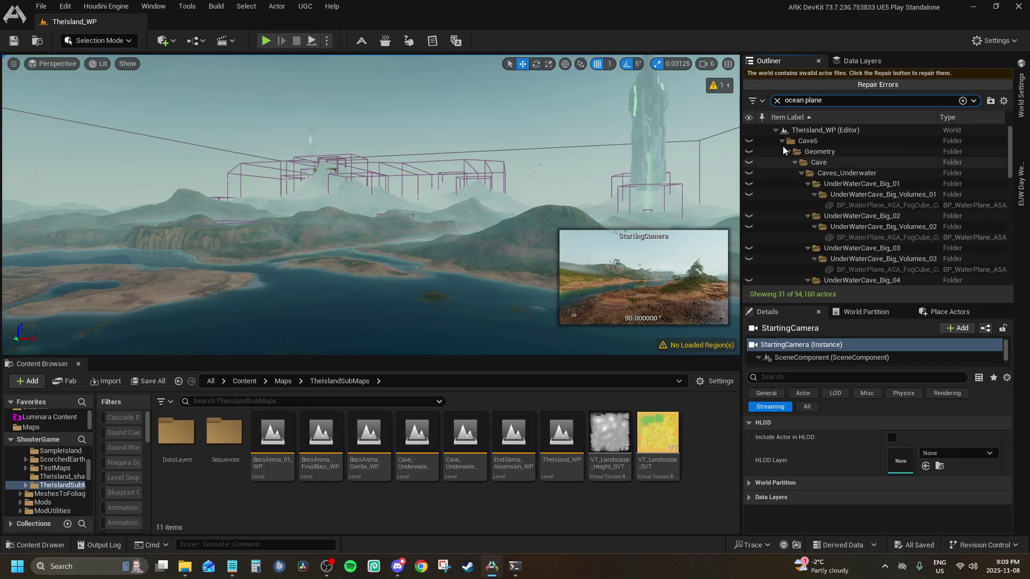
click(782, 141)
click(795, 184)
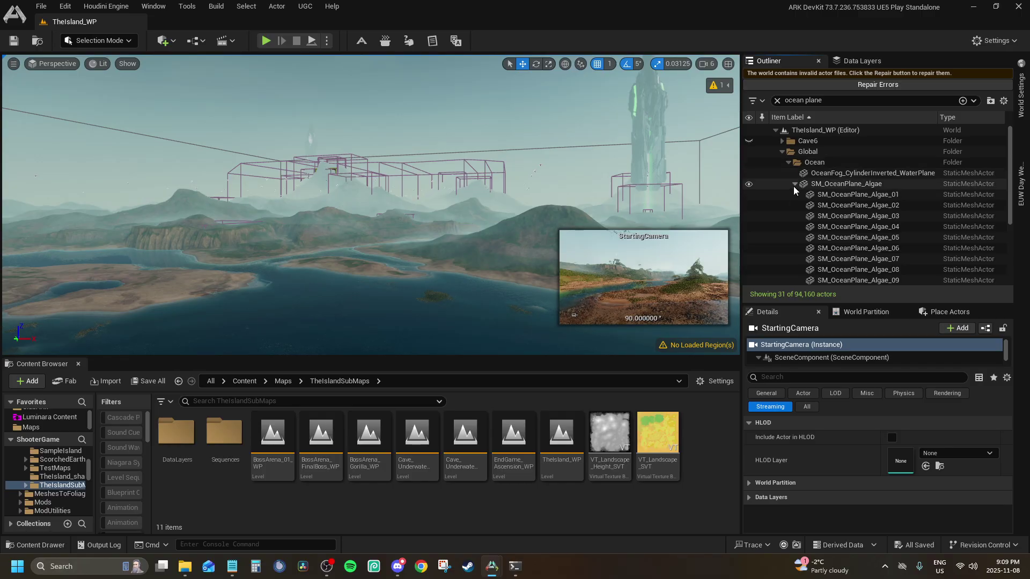
click(813, 162)
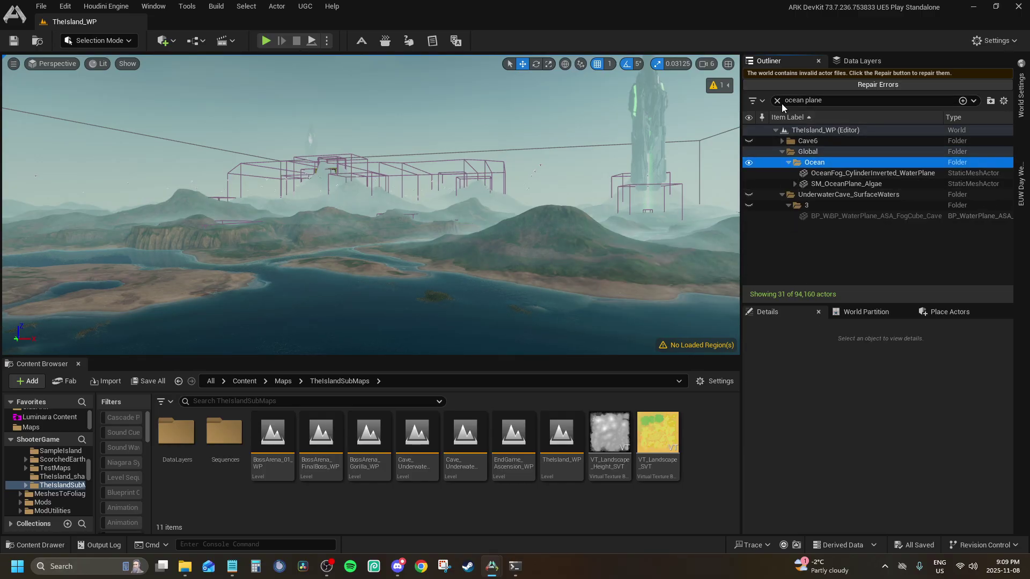
click(781, 102)
click(809, 160)
click(778, 101)
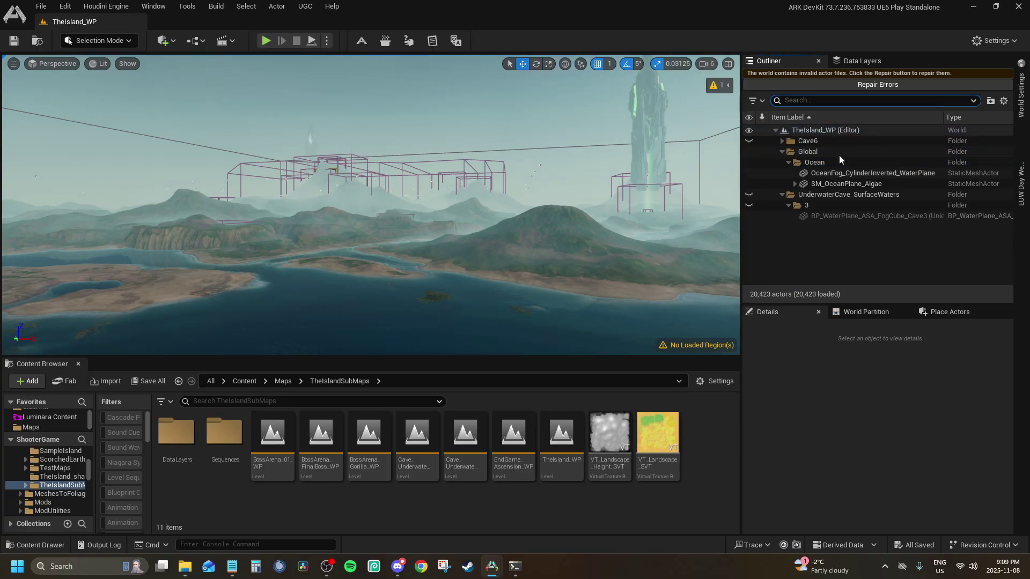
click(832, 167)
click(821, 251)
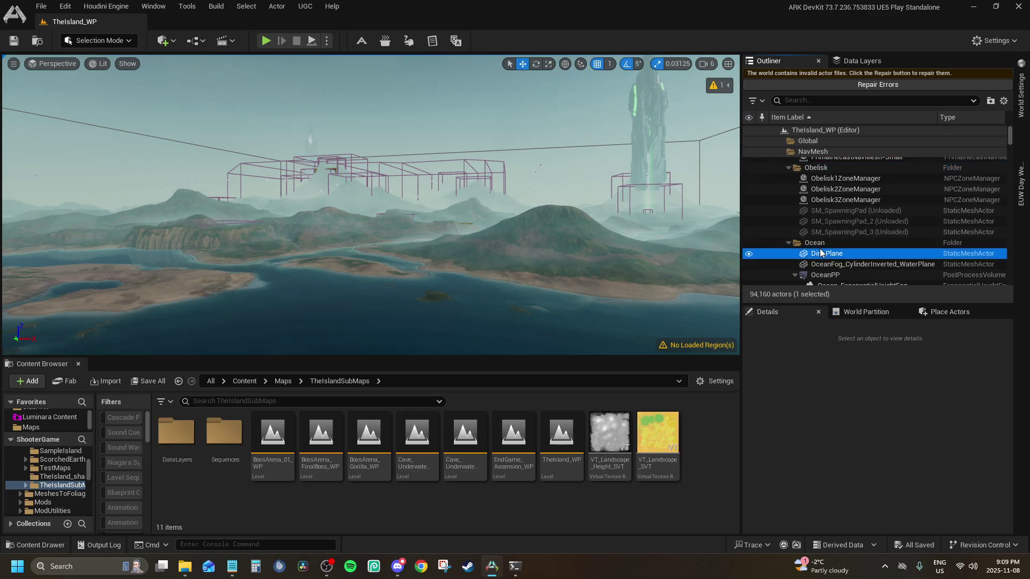
Copy the WaterPlane actor from TheIsland_WP's Global/Ocean folder and paste it into the TutoMap_WP level.
scroll(820, 245, down, 3)
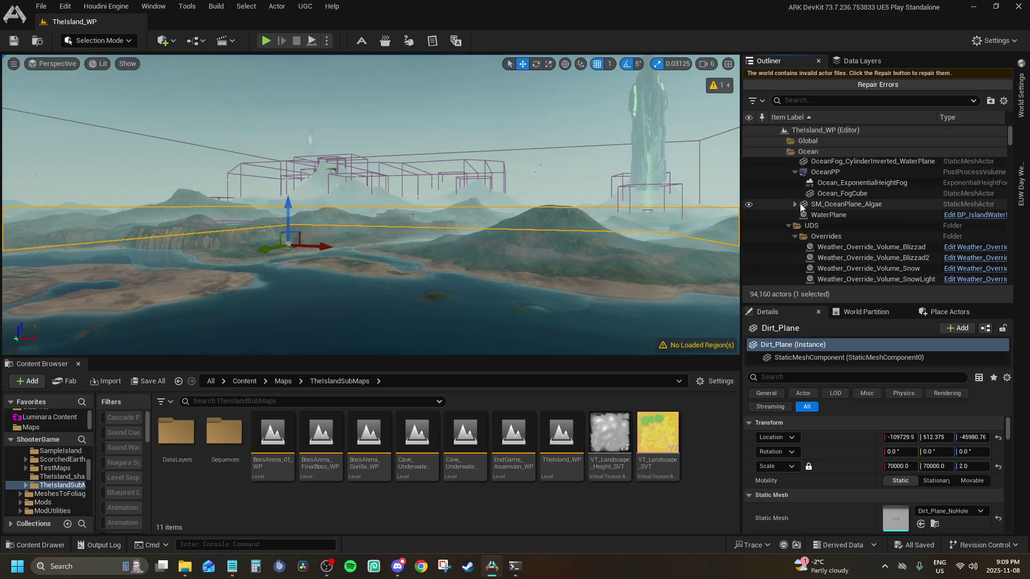
click(799, 203)
click(825, 216)
scroll(823, 217, up, 3)
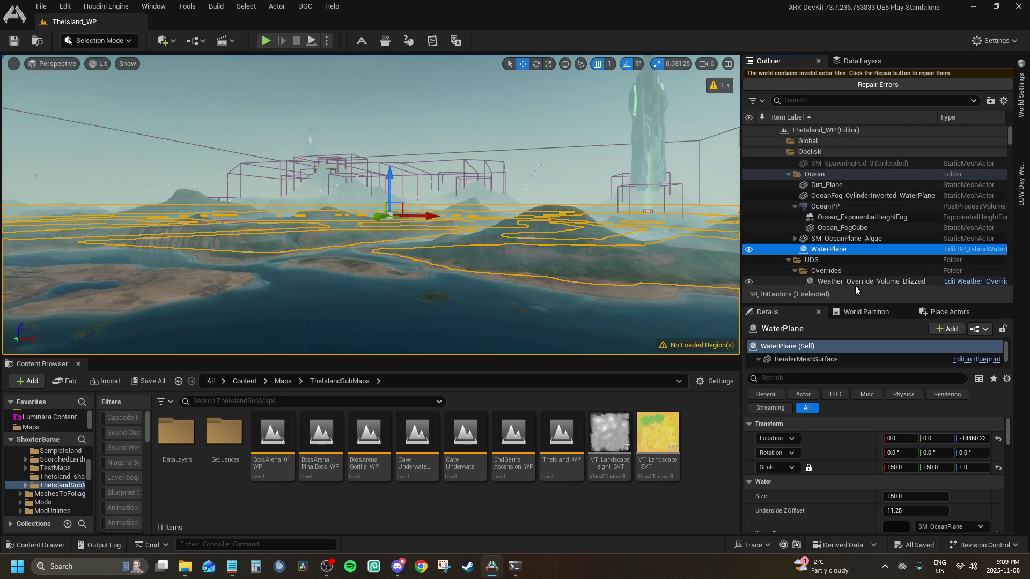
mouse_move(492, 569)
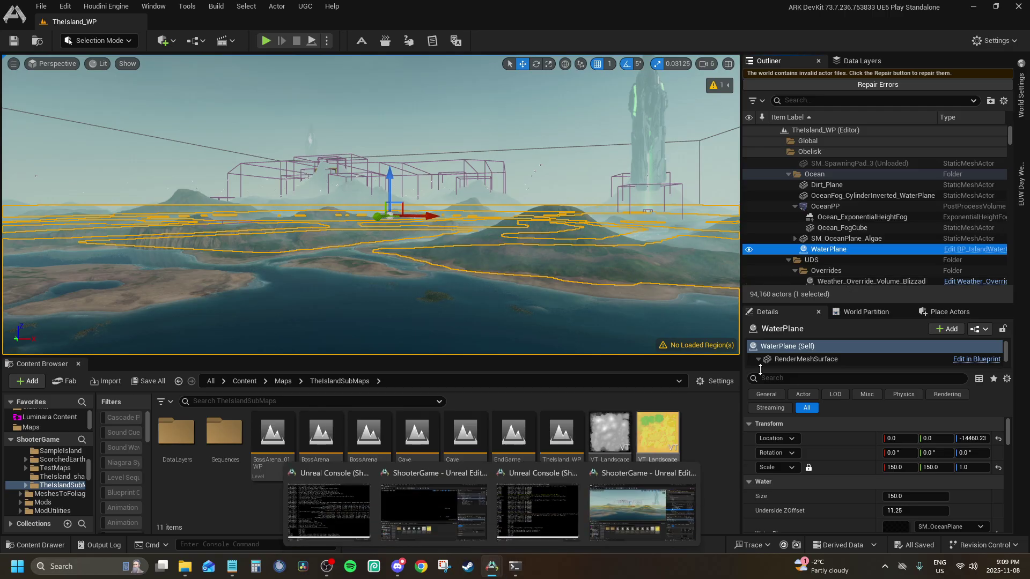
click(423, 527)
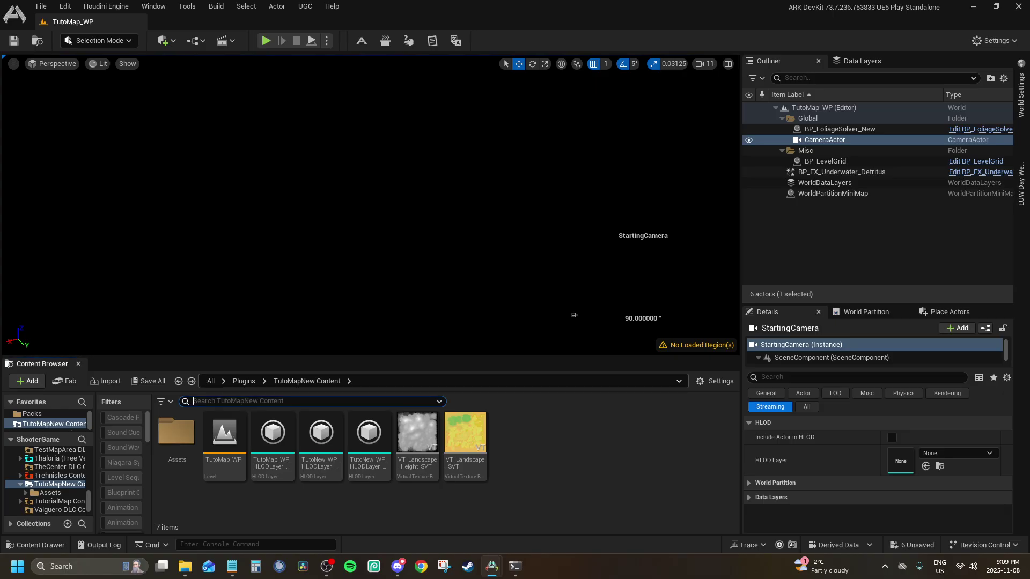
click(440, 281)
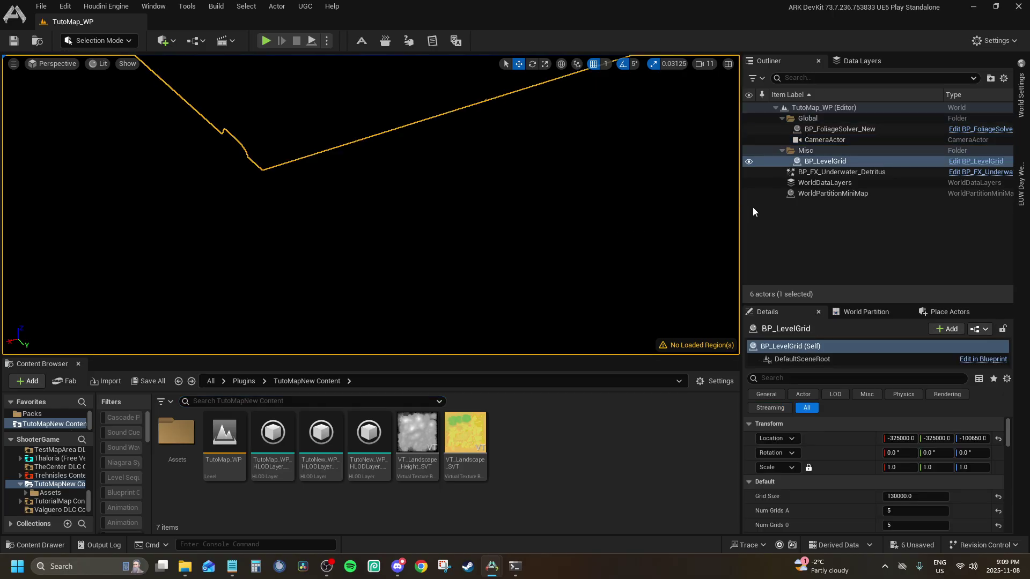
right_click(346, 262)
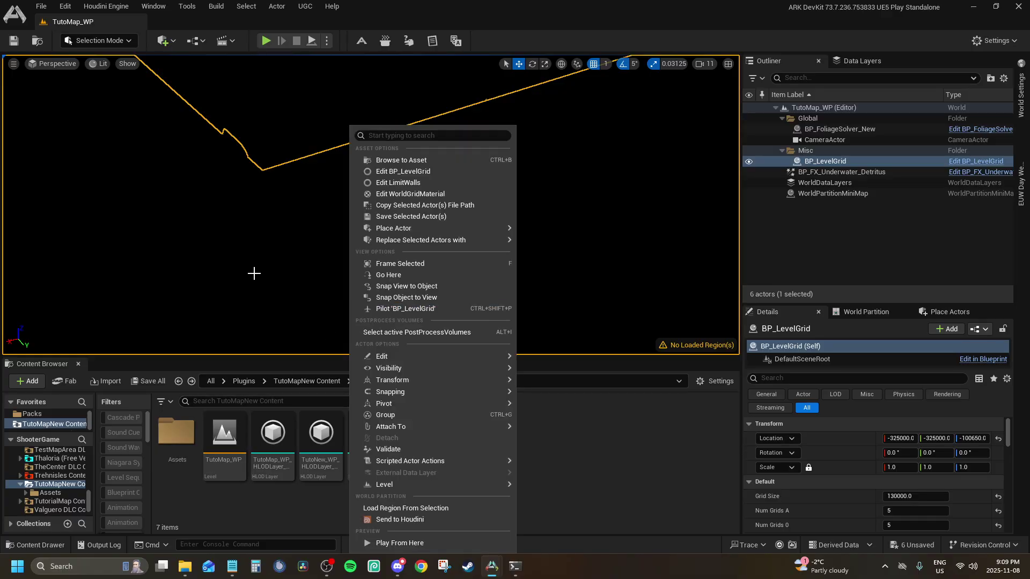
right_drag(253, 271, 262, 272)
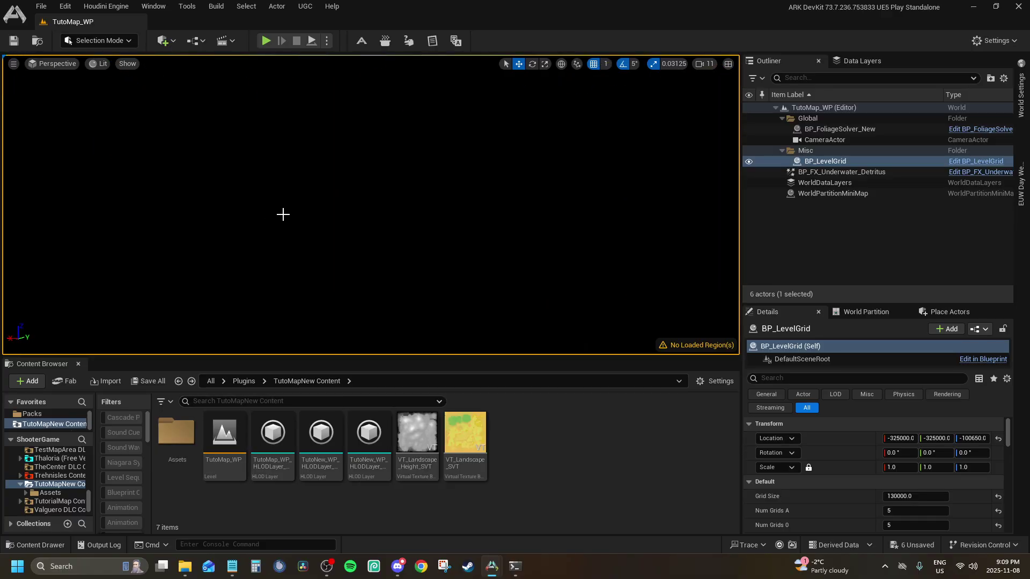
key(ctrl+v)
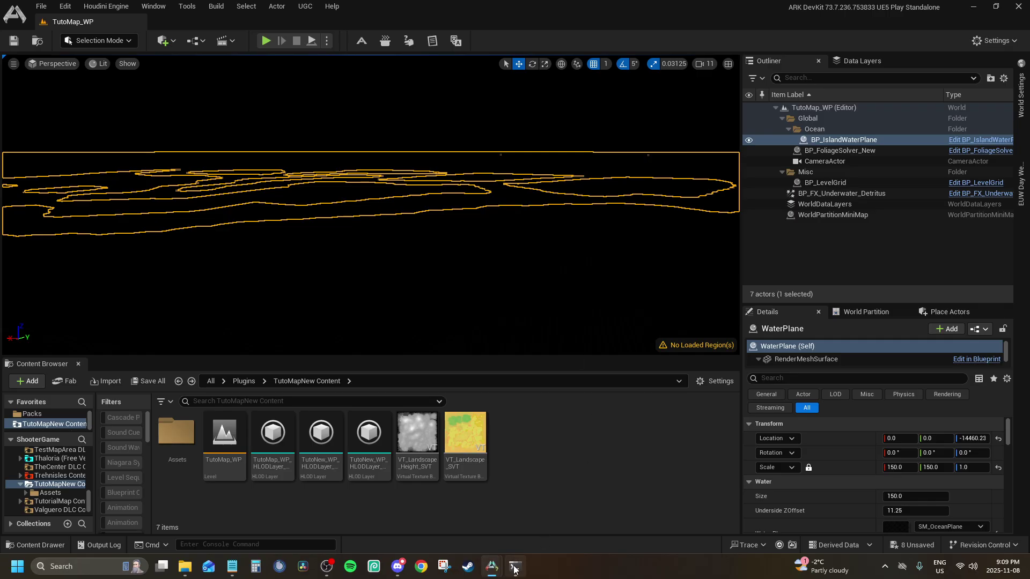
Copy the OceanPP post-process volume from TheIsland_WP's Ocean folder and paste it into the TutoMap_WP level.
mouse_move(502, 569)
click(646, 504)
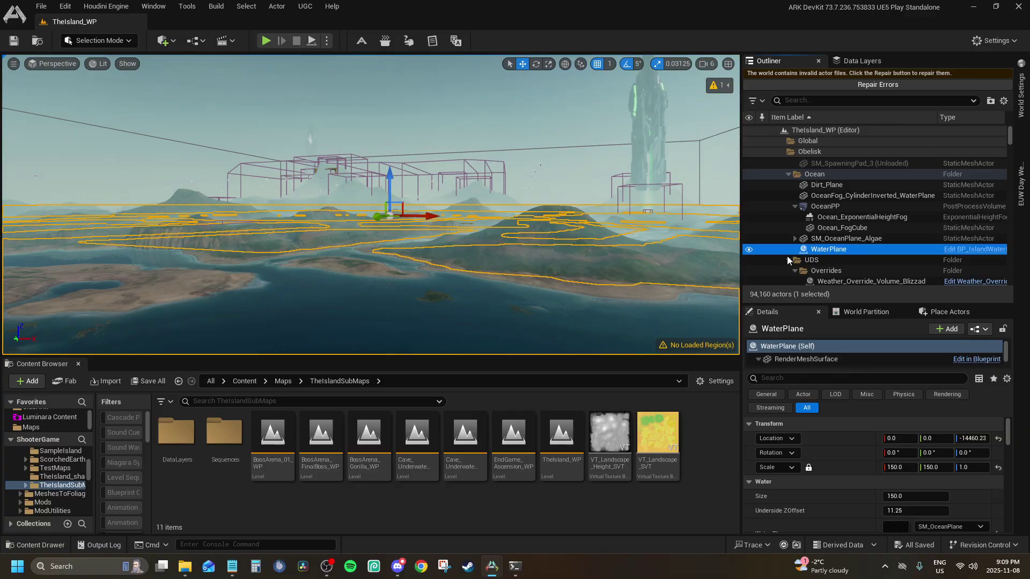
click(831, 210)
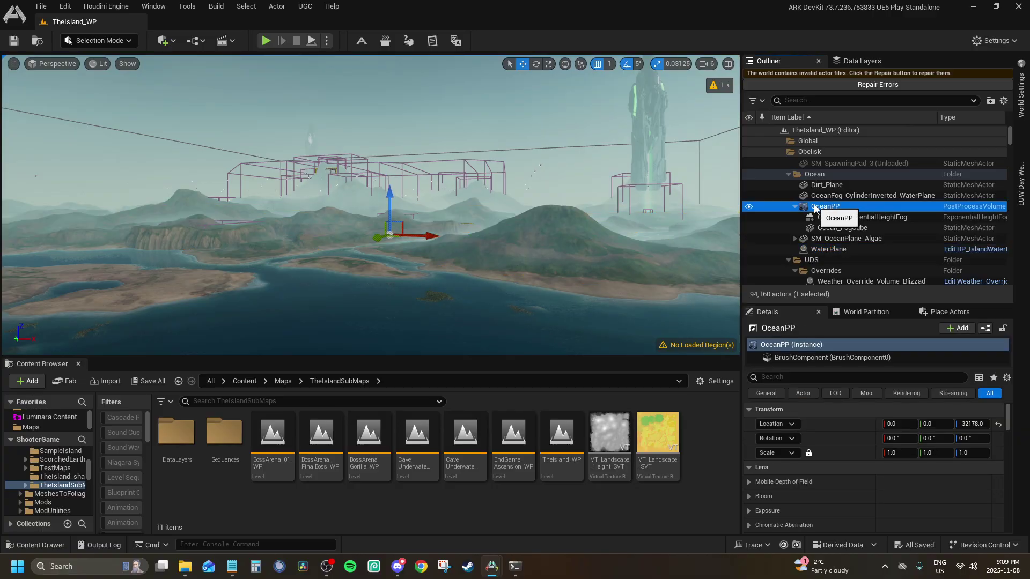
mouse_move(528, 568)
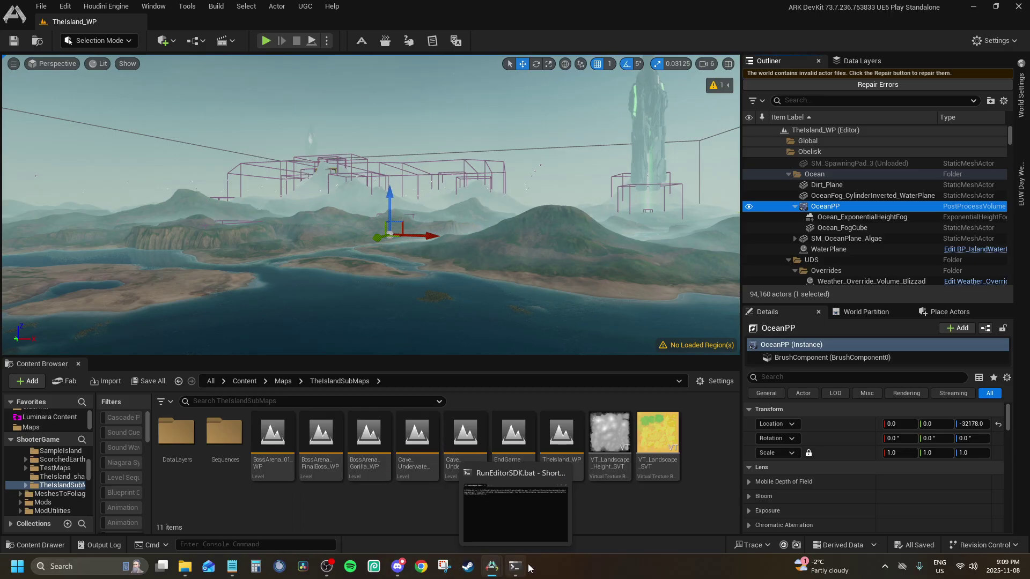
mouse_move(492, 567)
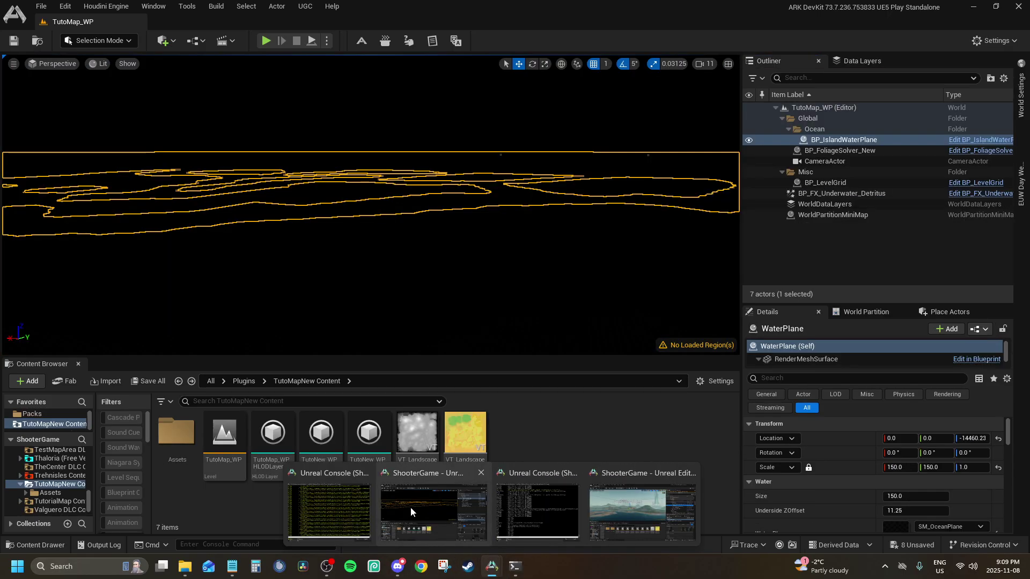
click(411, 507)
right_drag(499, 188, 499, 188)
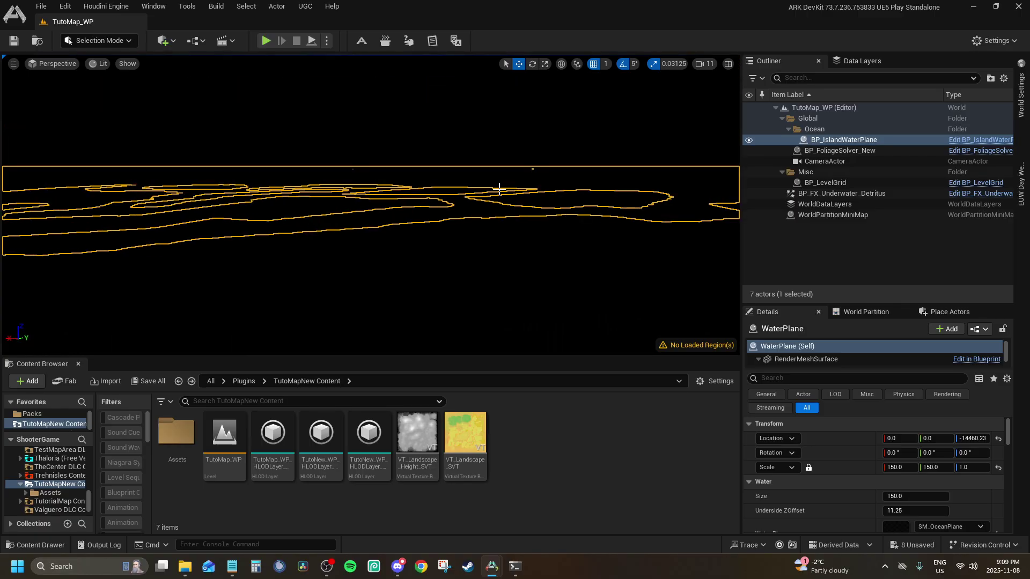
key(ctrl+v)
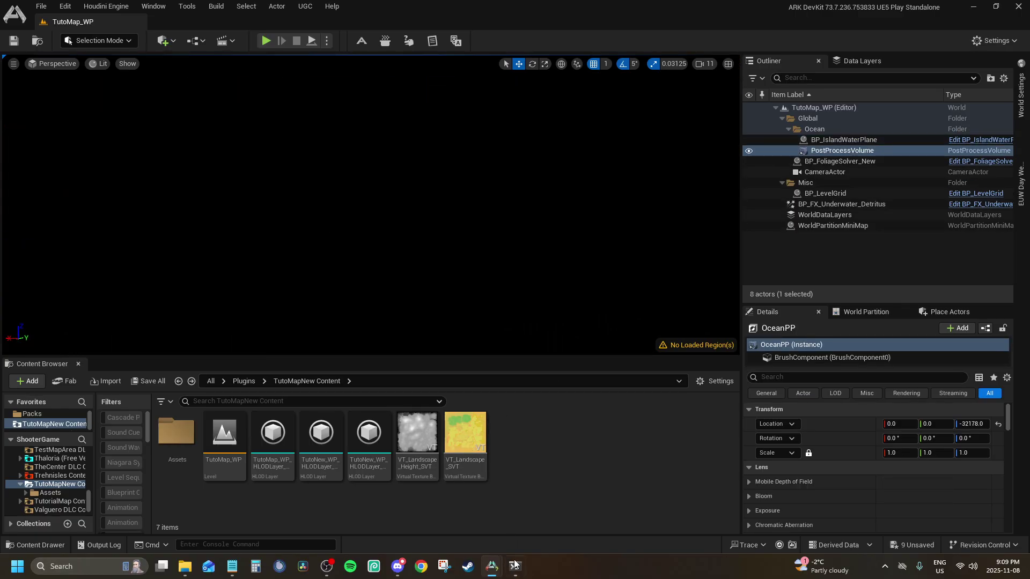
Copy the Dirt_Plane mesh from TheIsland_WP's Ocean folder and paste it into the TutoMap_WP level.
mouse_move(496, 569)
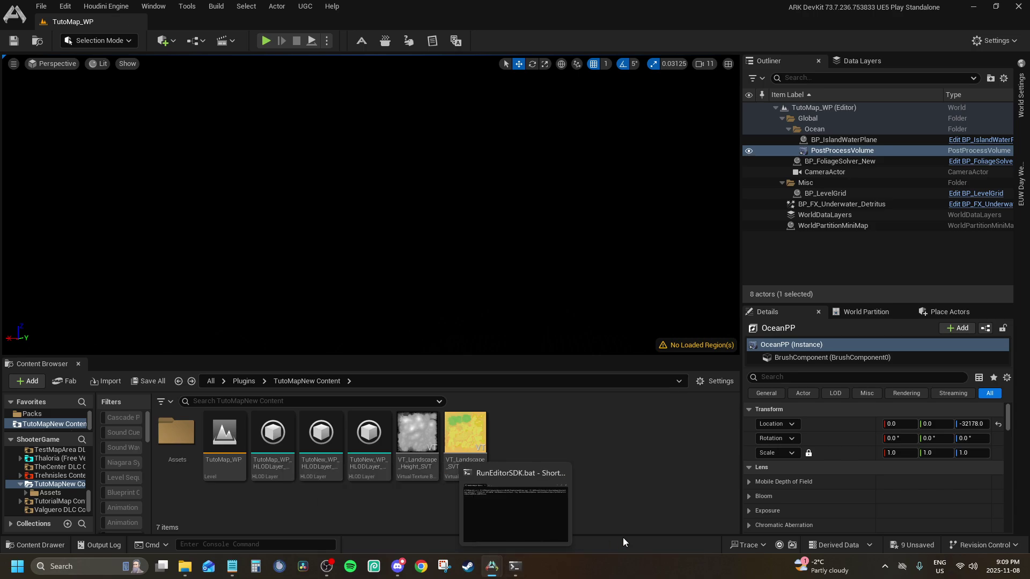
click(647, 536)
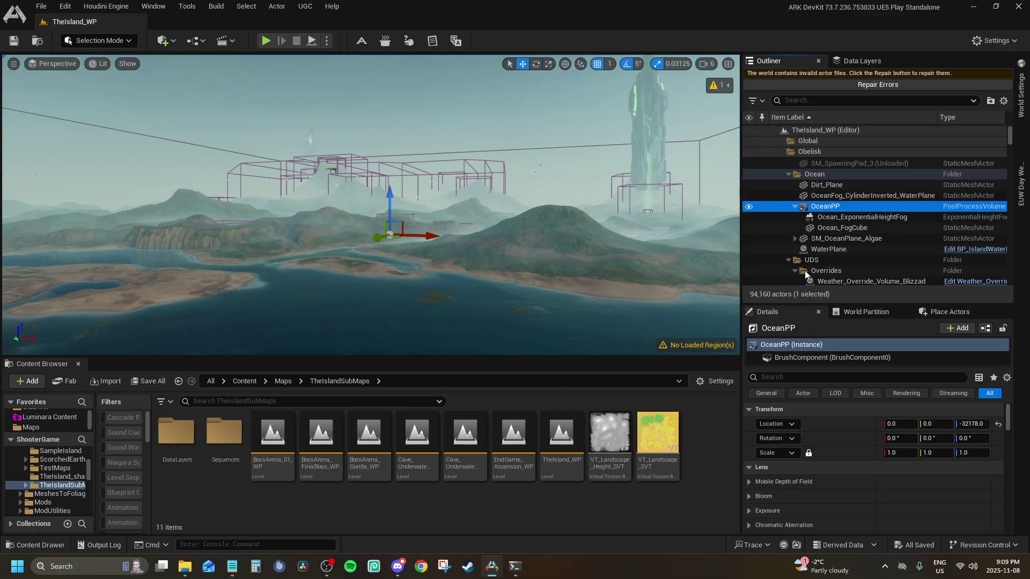
click(826, 185)
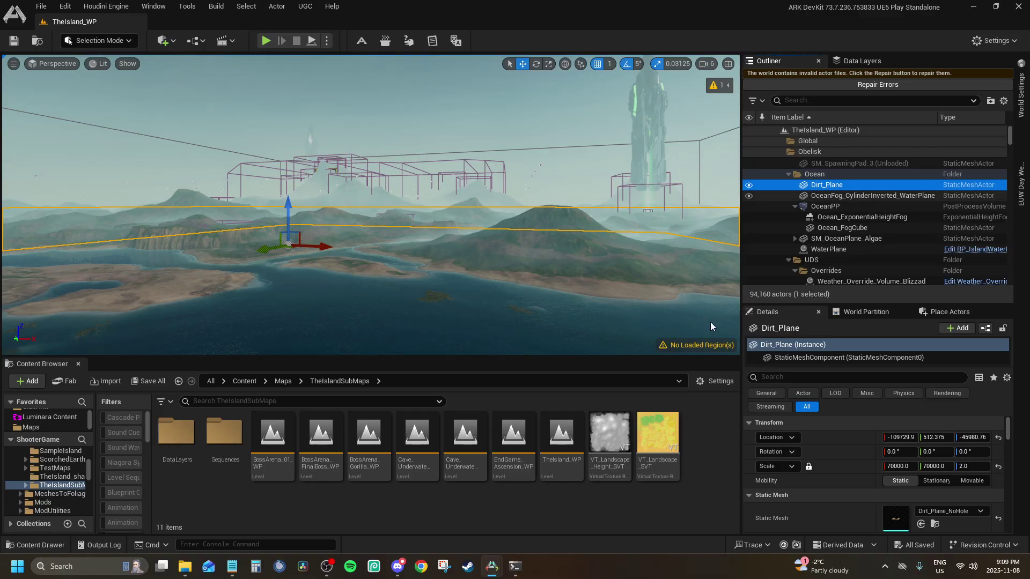
mouse_move(490, 570)
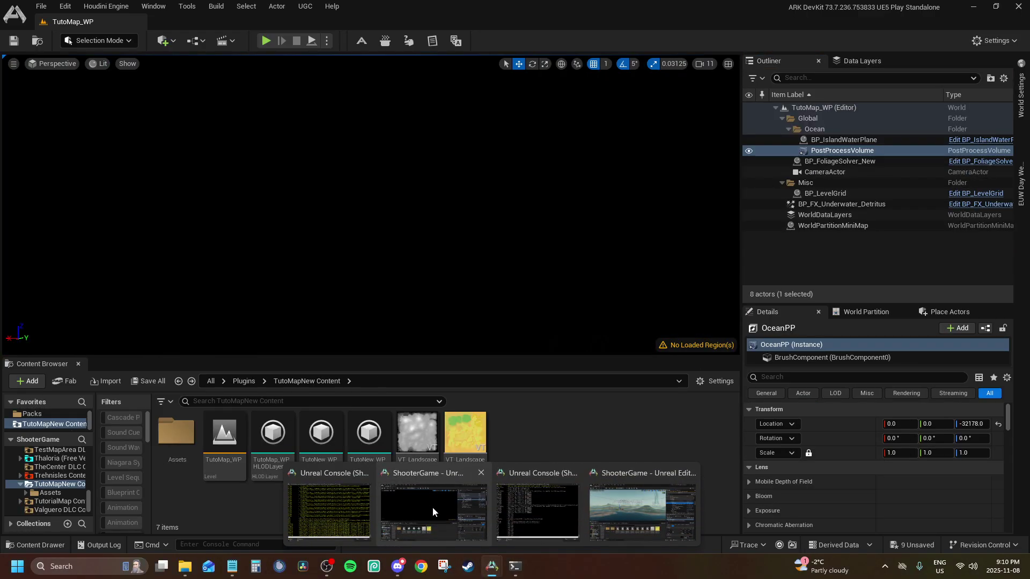
click(428, 506)
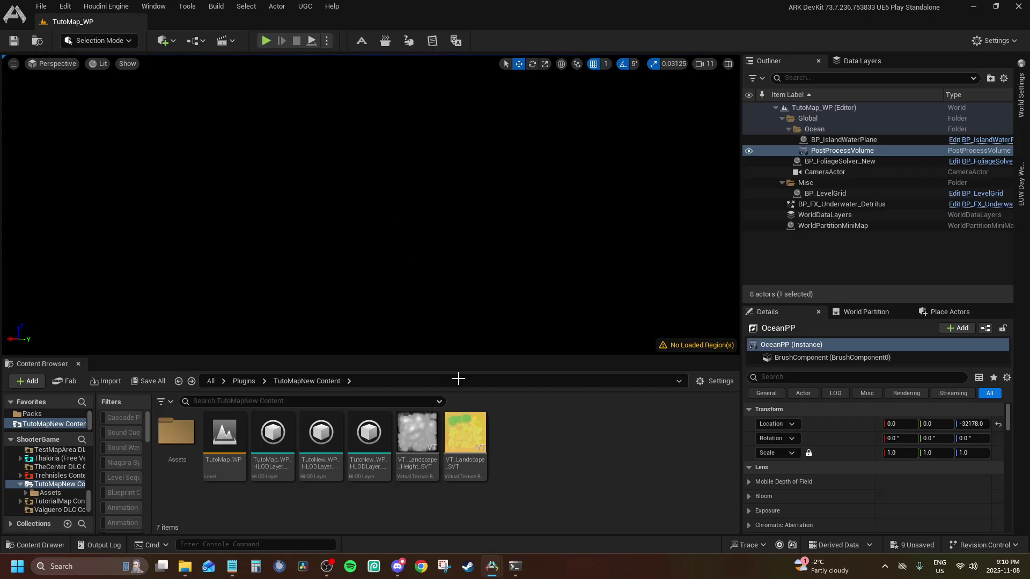
key(alt+Tab)
Expand TheIsland_WP's Gameplay folder and collapse its subfolders, from Ascension through Mountain Biomes, to locate the Physics Volumes folder.
mouse_move(492, 567)
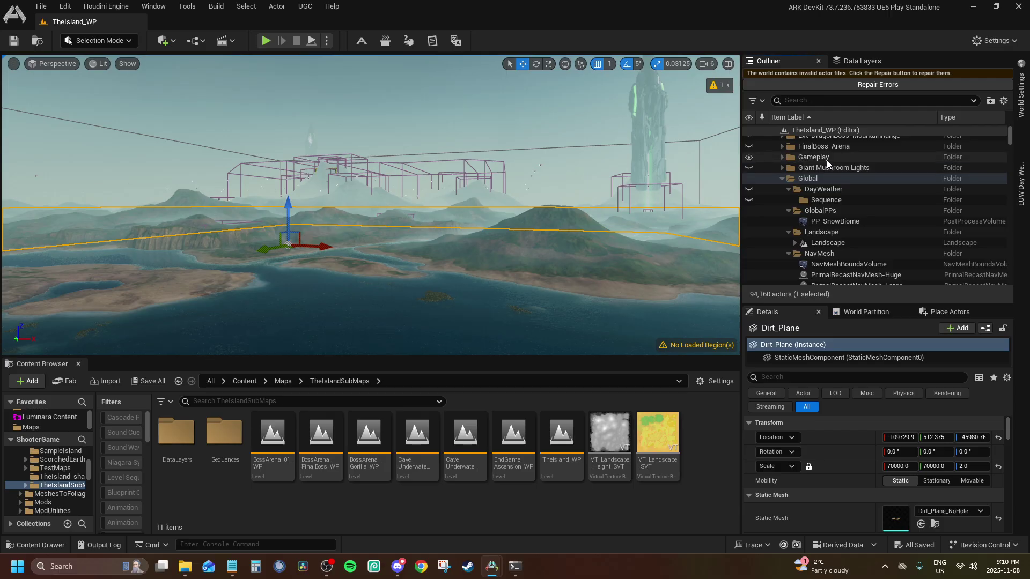
scroll(826, 160, up, 3)
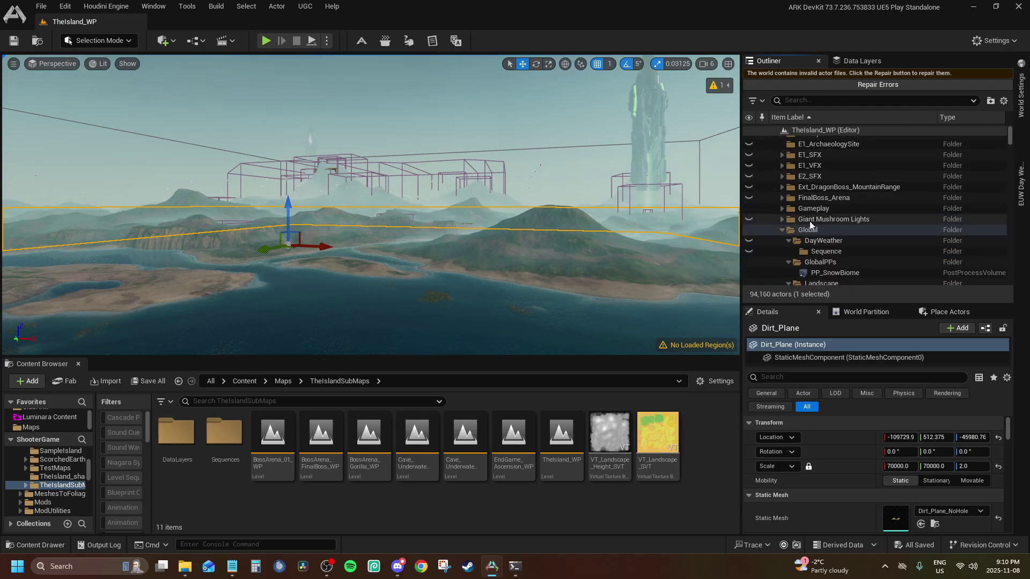
scroll(793, 226, down, 1)
scroll(792, 215, down, 1)
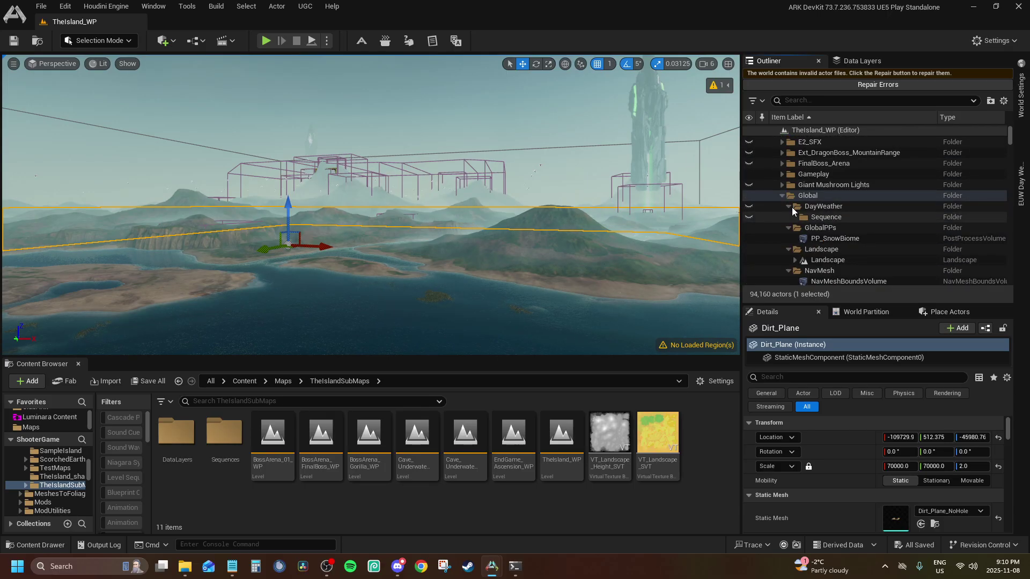
click(783, 173)
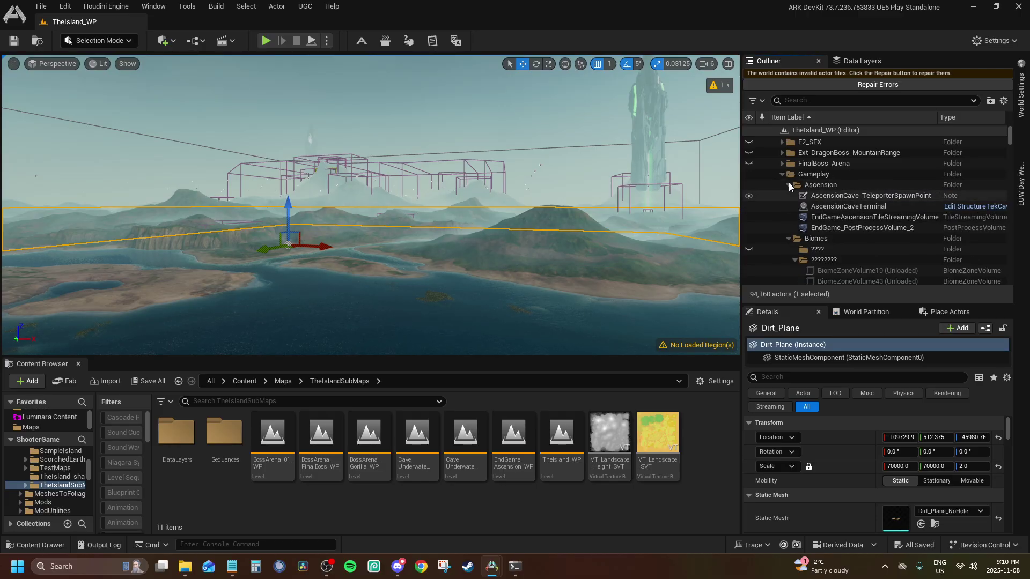
click(789, 185)
click(788, 196)
click(789, 206)
click(788, 206)
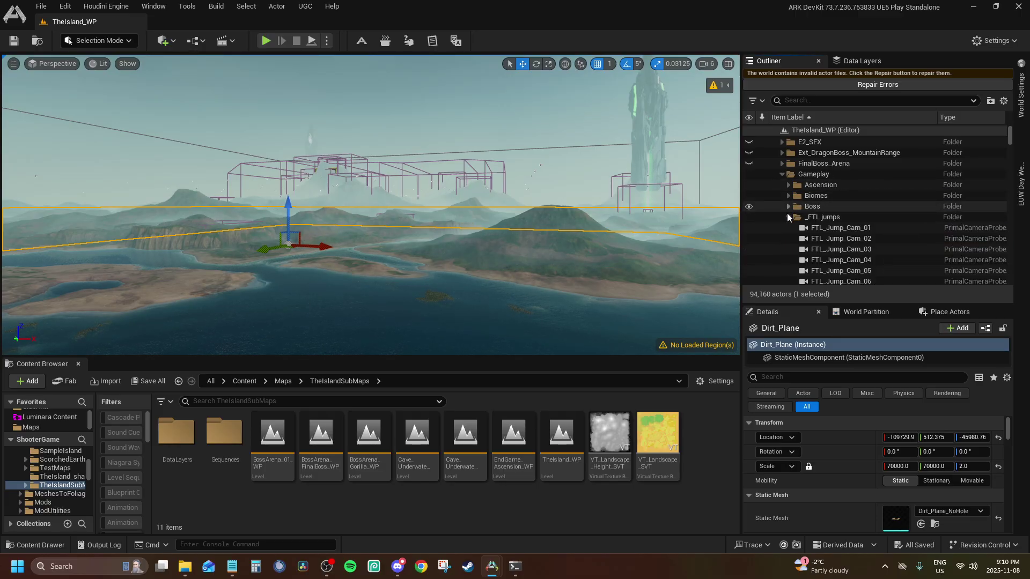
click(789, 217)
click(788, 217)
click(789, 249)
click(788, 249)
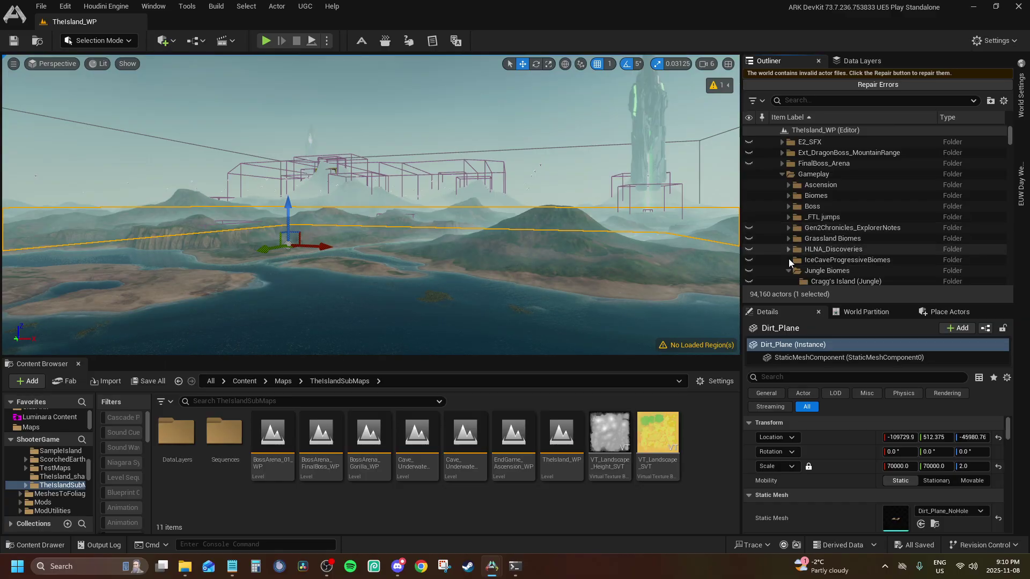
click(789, 259)
scroll(792, 225, down, 3)
click(789, 189)
click(789, 188)
click(789, 210)
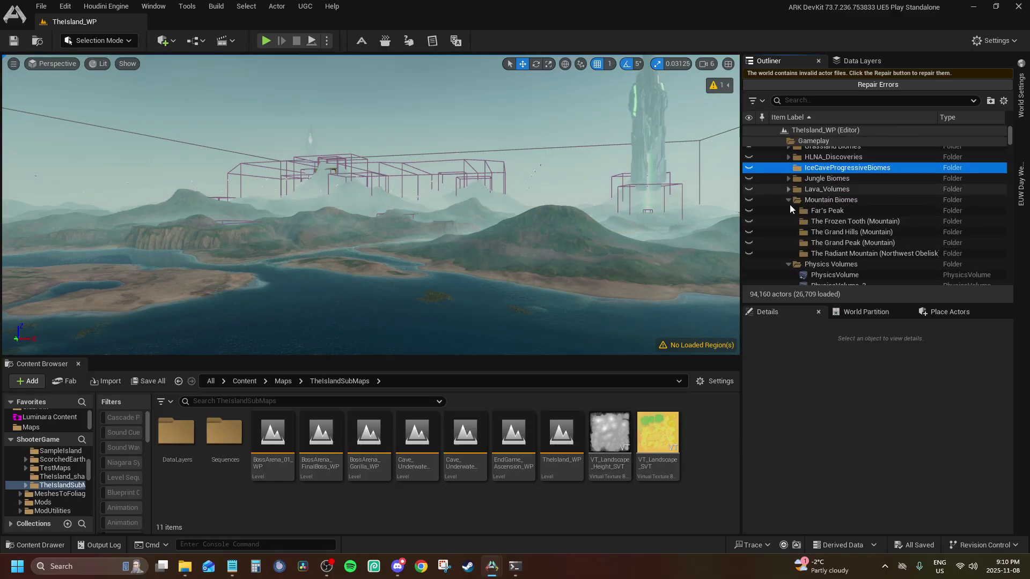
Copy the actors PhysicsVolume through PhysicsVolume_36 from TheIsland_WP's Physics Volumes folder and paste them into TutoMap_WP.
click(820, 222)
scroll(854, 215, down, 10)
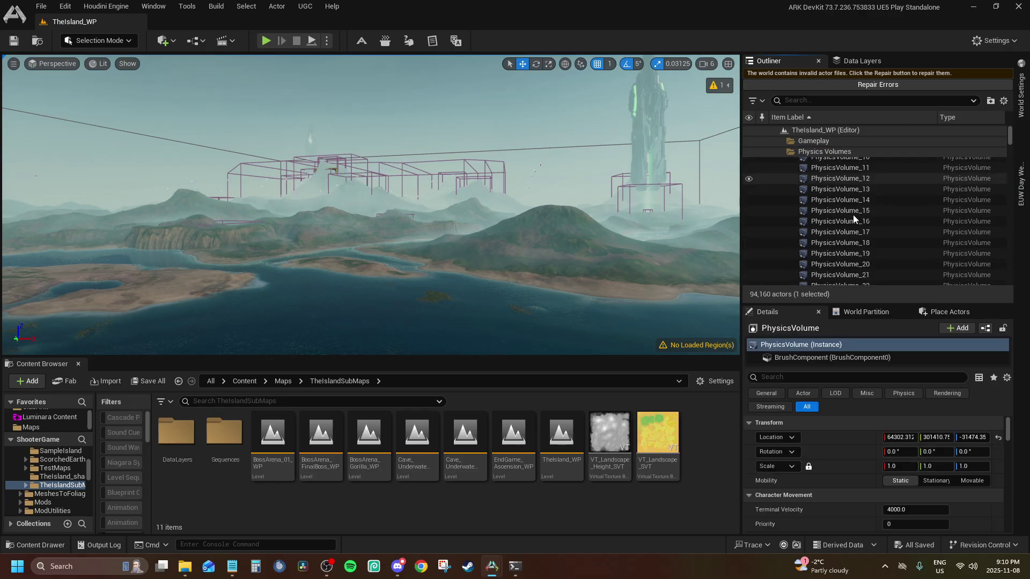
scroll(876, 233, up, 4)
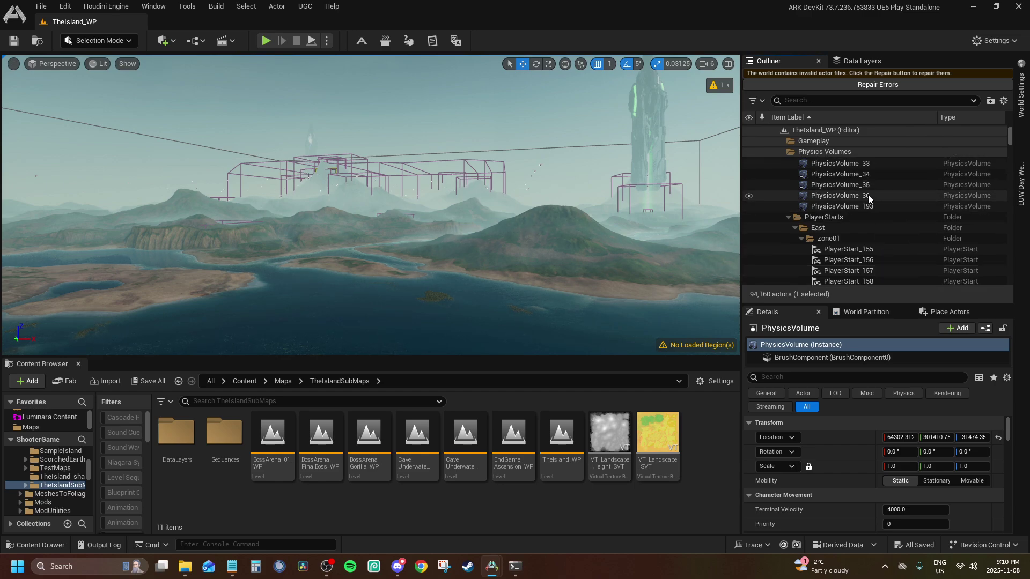
shift+click(868, 195)
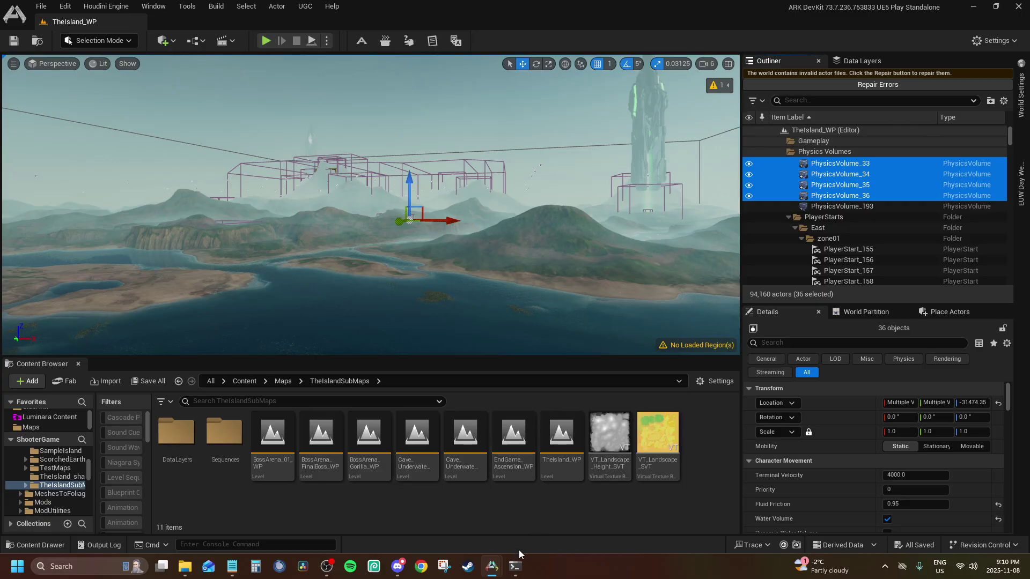
mouse_move(490, 570)
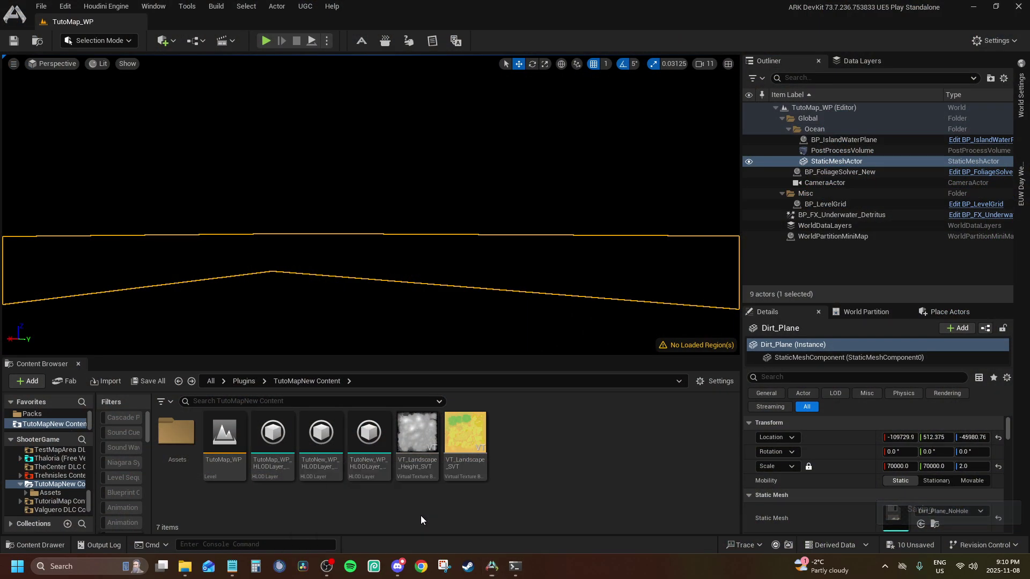
click(421, 516)
middle_drag(474, 260, 580, 257)
key(ctrl+v)
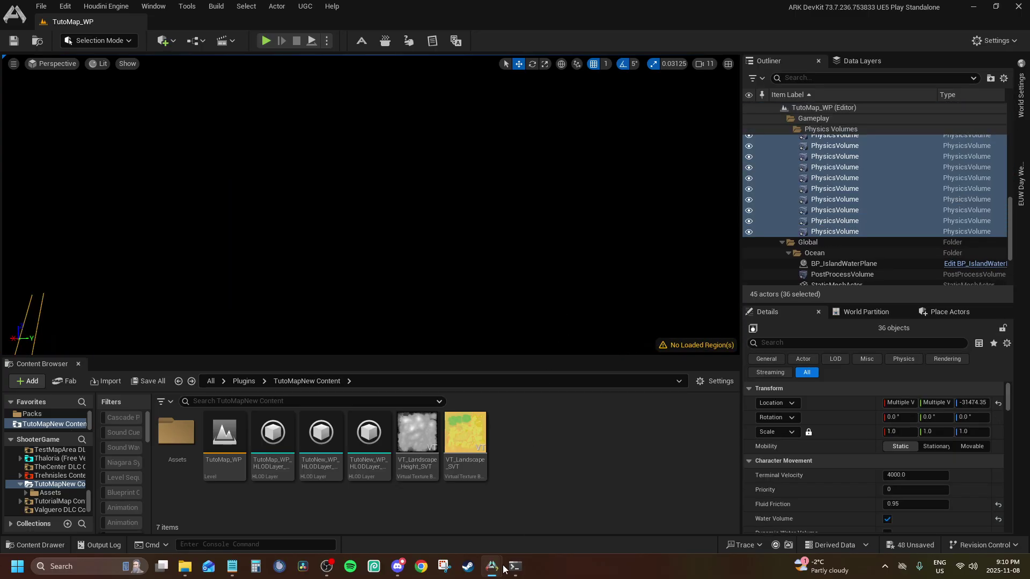
Return to TheIsland_WP, collapse the Gameplay folder and look through the Global folder for the Obelisk actors.
mouse_move(505, 569)
click(632, 521)
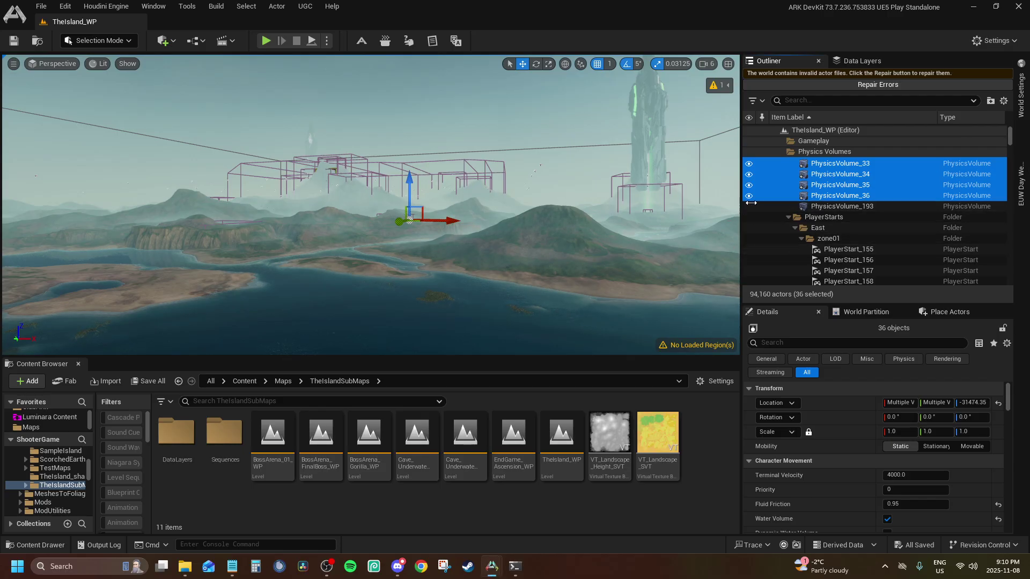
click(805, 153)
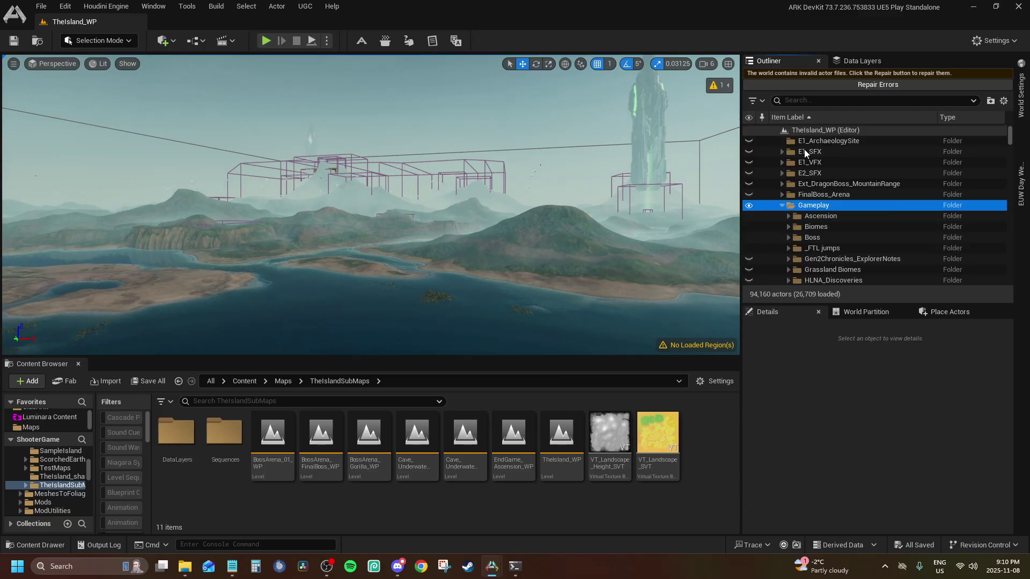
click(782, 205)
click(782, 226)
scroll(784, 232, down, 2)
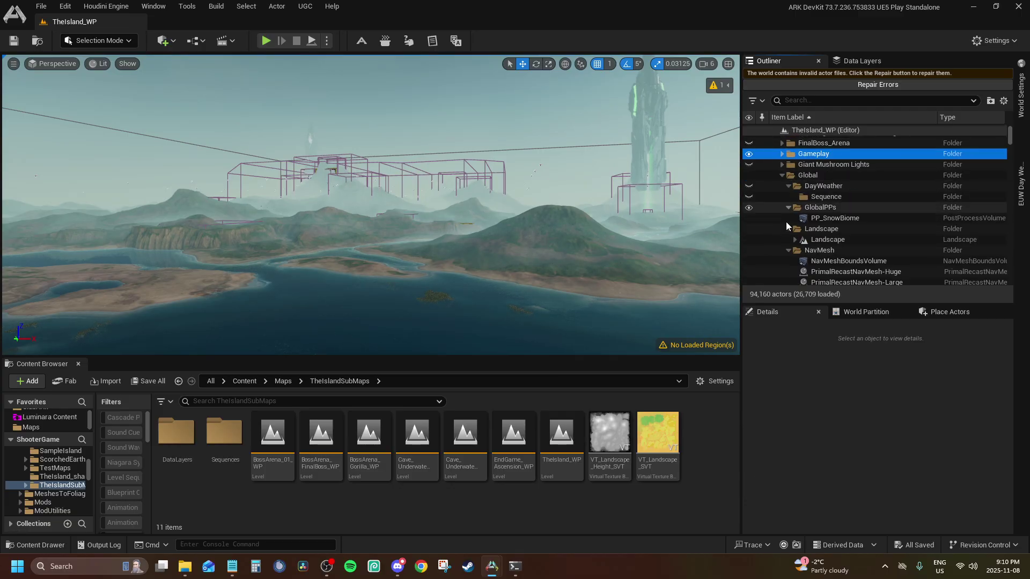
click(788, 186)
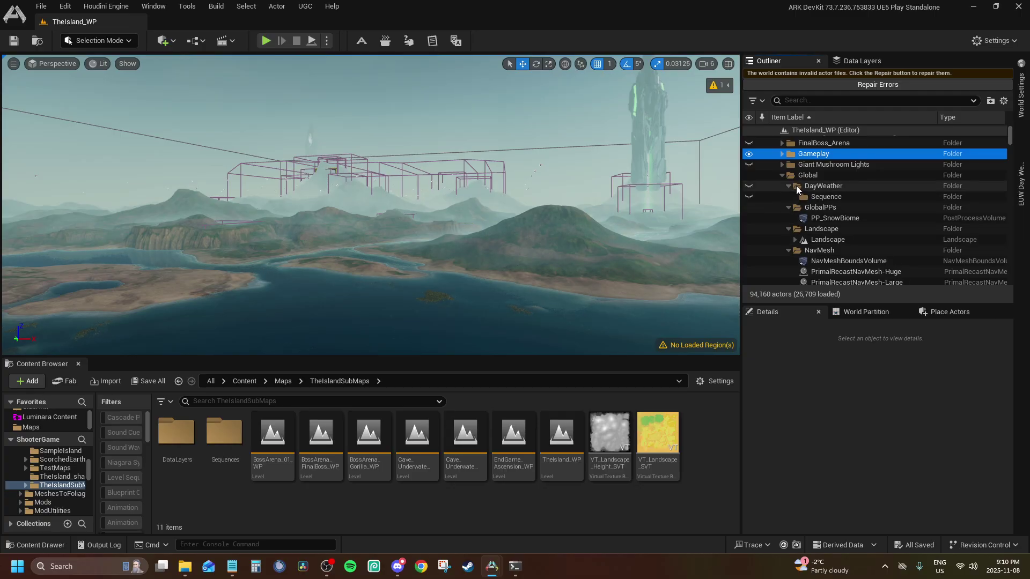
scroll(797, 186, down, 5)
scroll(784, 209, up, 5)
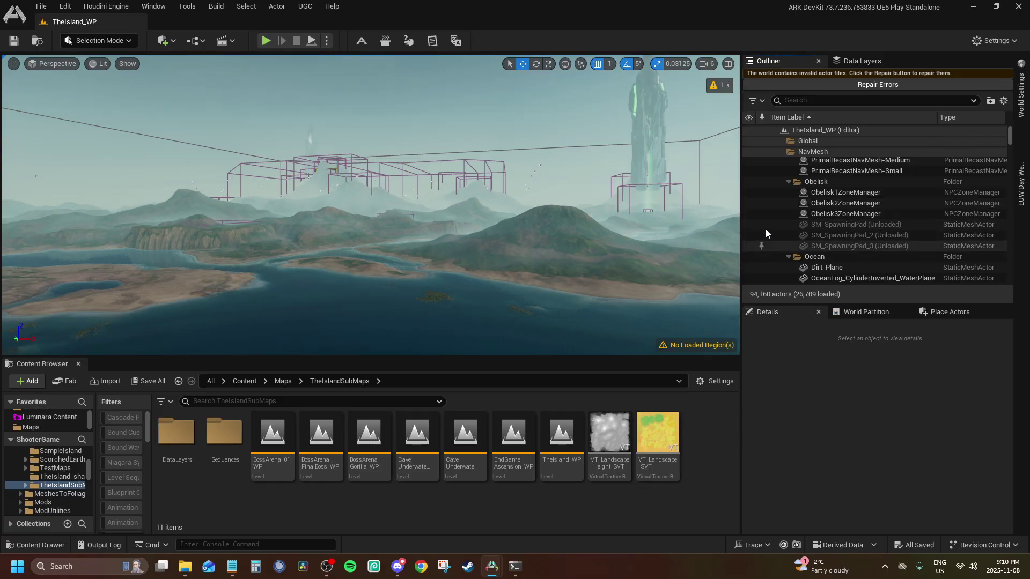
Pin SM_SpawningPad, SM_SpawningPad_2 and SM_SpawningPad_3 in the Obelisk folder so that all three are loaded.
click(761, 224)
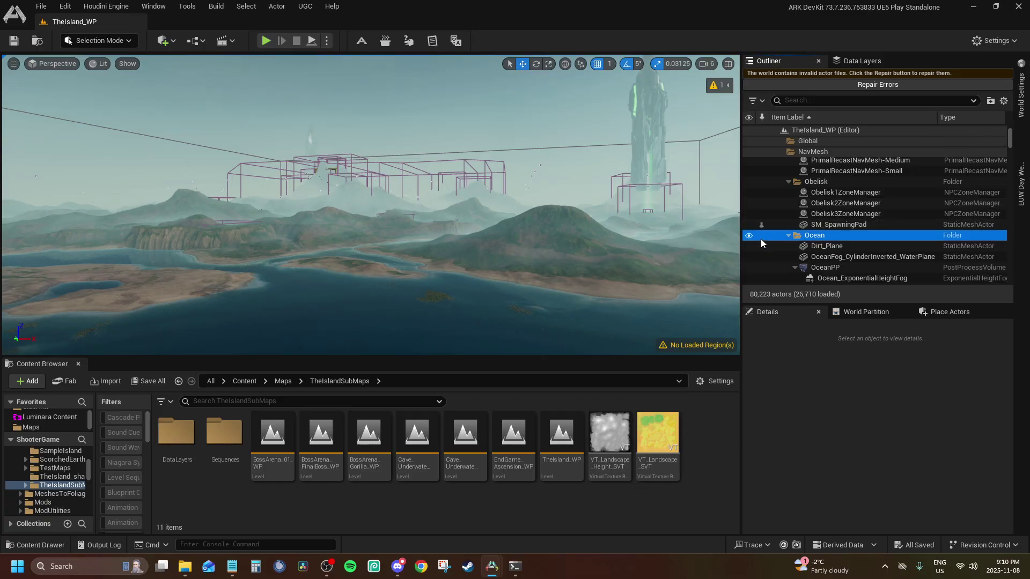
click(762, 244)
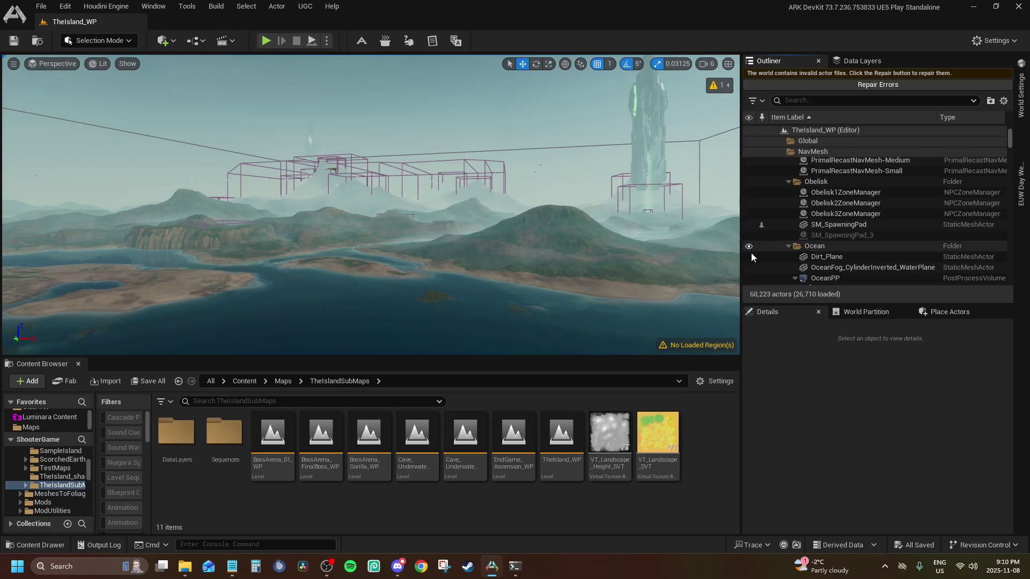
click(762, 235)
click(761, 235)
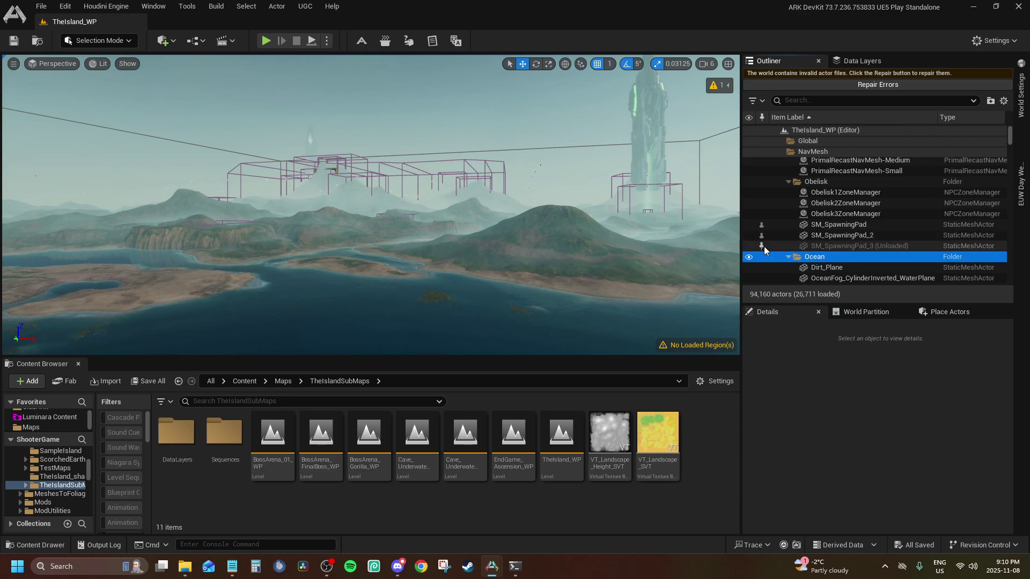
click(762, 246)
Copy the three obelisk zone managers and three SM_SpawningPad meshes from TheIsland_WP and paste them into TutoMap_WP.
click(854, 192)
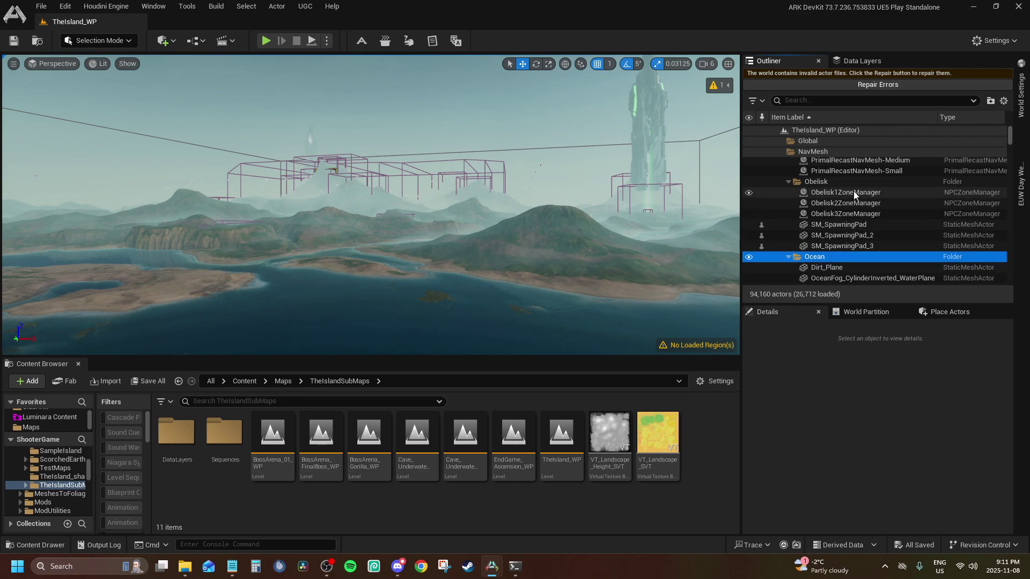
shift+click(844, 246)
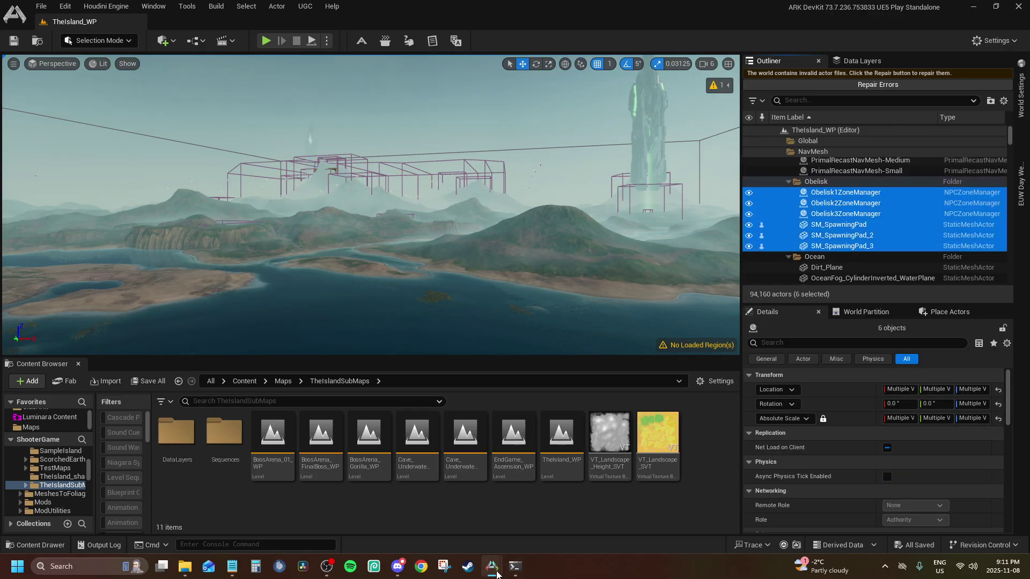
mouse_move(492, 568)
click(462, 500)
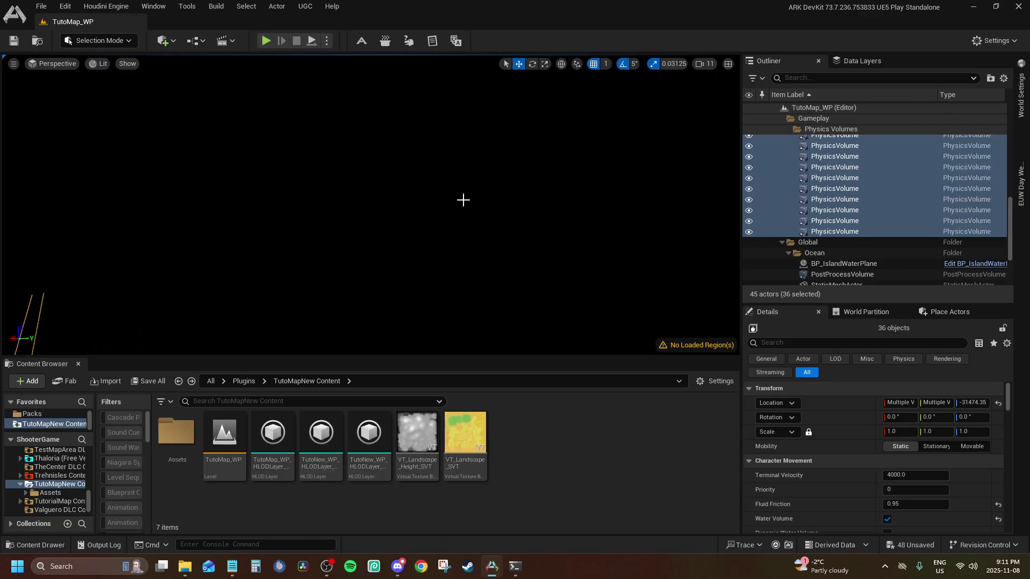
right_drag(481, 258, 444, 241)
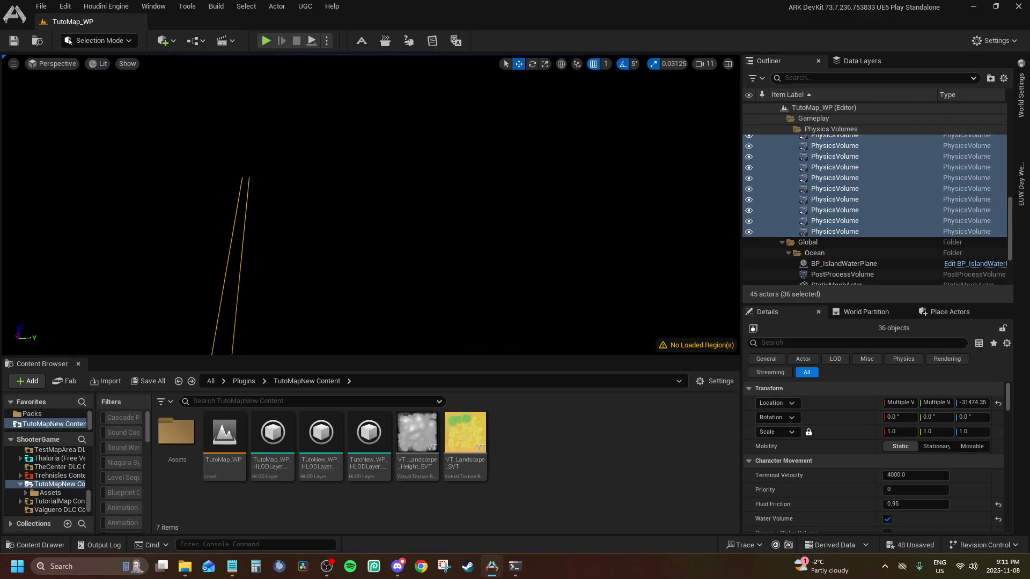
key(ctrl+z)
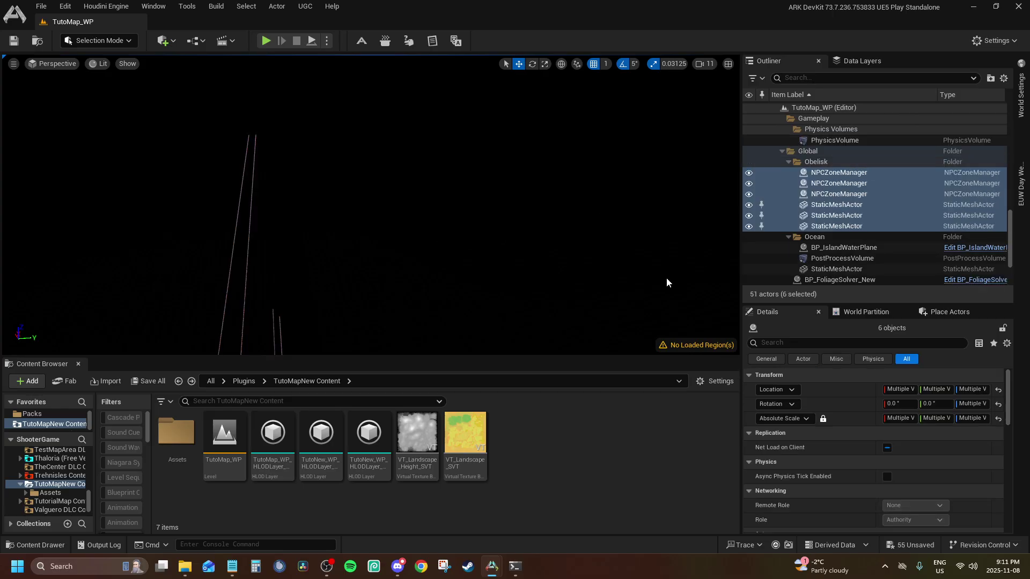
Delete the three NPCZoneManager actors from TutoMap_WP's Obelisk folder, keeping the static mesh actors.
mouse_move(490, 575)
click(674, 507)
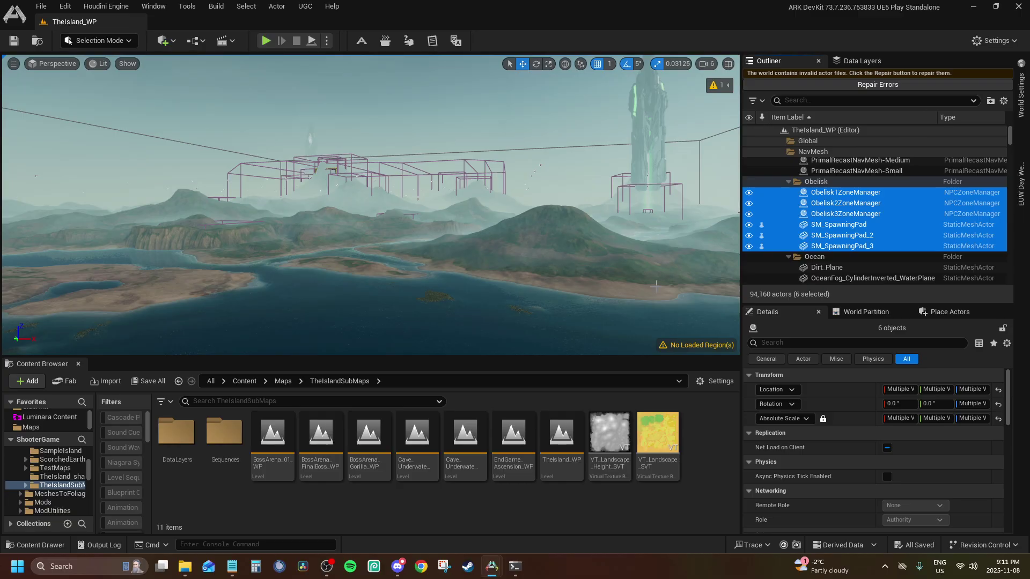
mouse_move(492, 566)
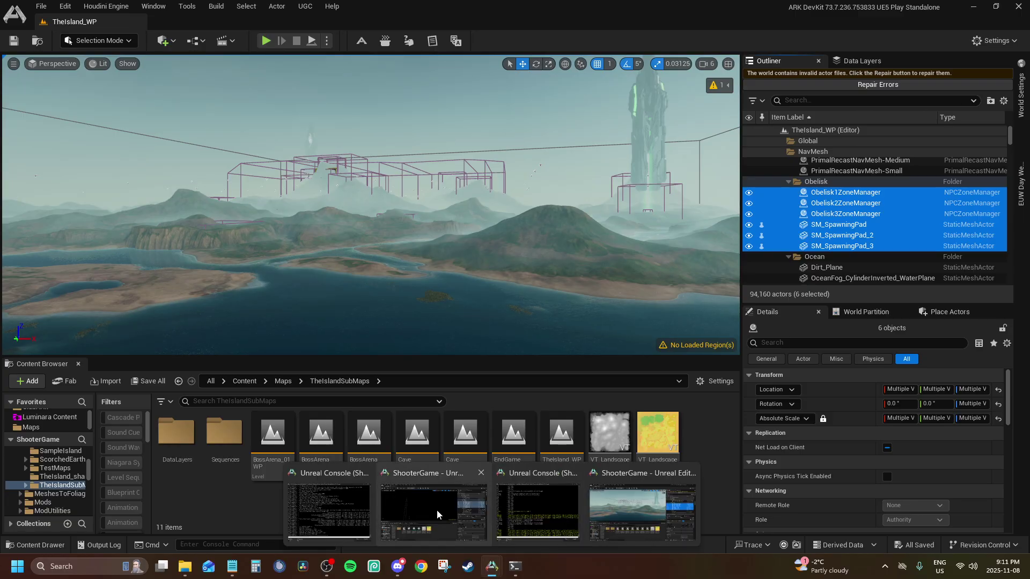
click(437, 510)
click(875, 171)
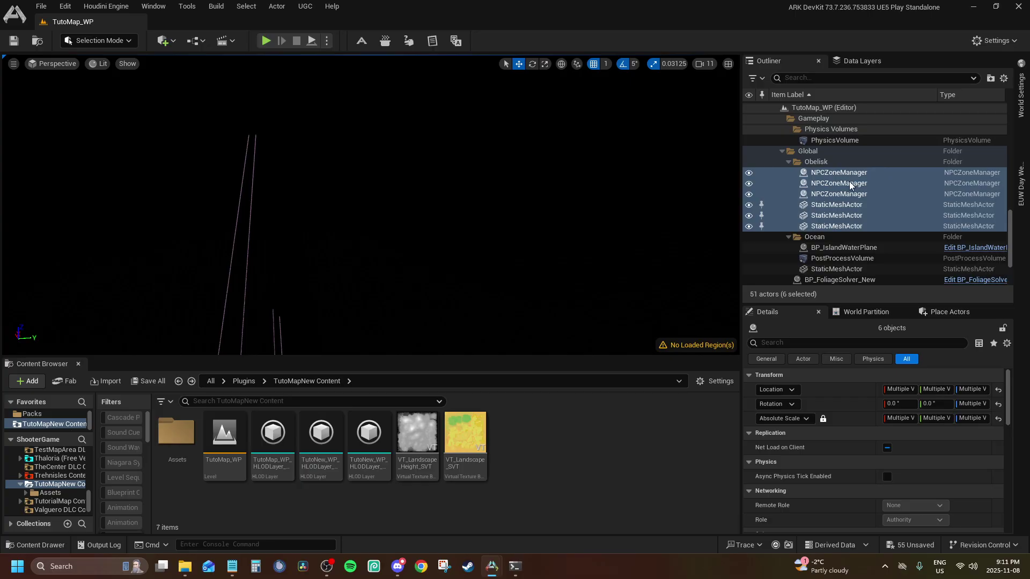
shift+click(835, 195)
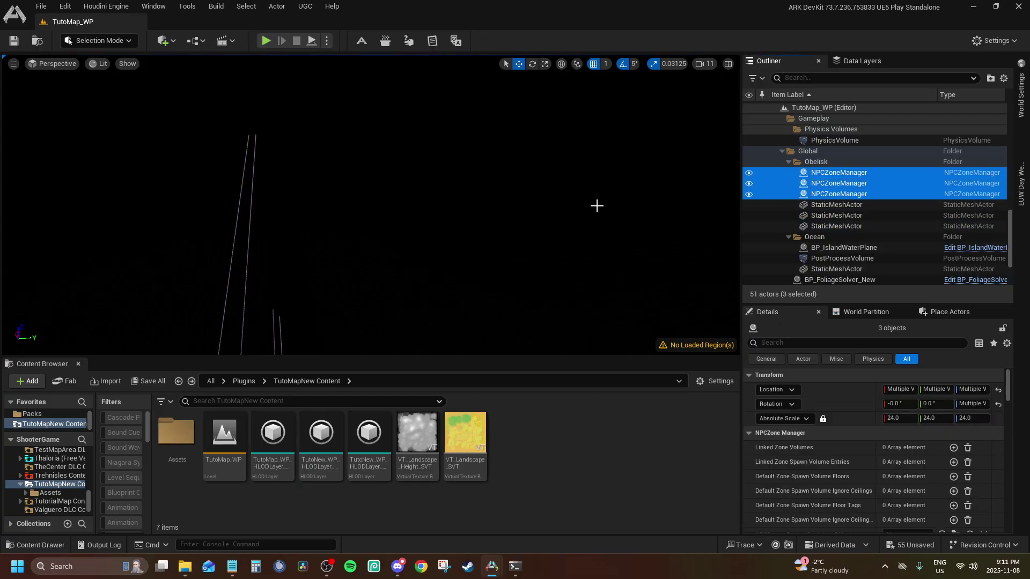
key(Delete)
mouse_move(486, 569)
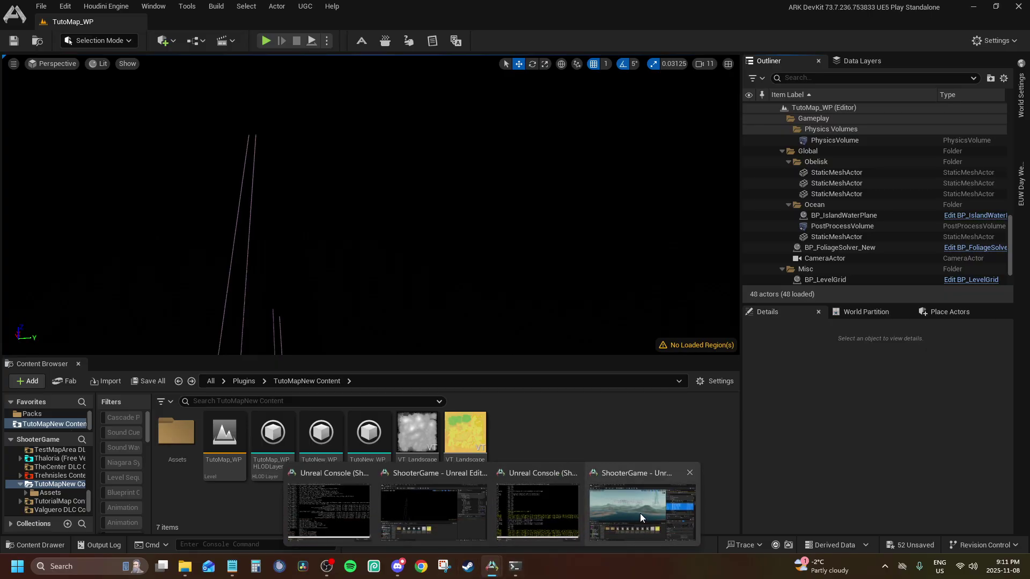
Find the obelisk actors in TheIsland_WP and copy BP_Obelisk_A, BP_Obelisk_B and BP_Obelisk_C into TutoMap_WP's Obelisk folder.
click(639, 513)
click(820, 101)
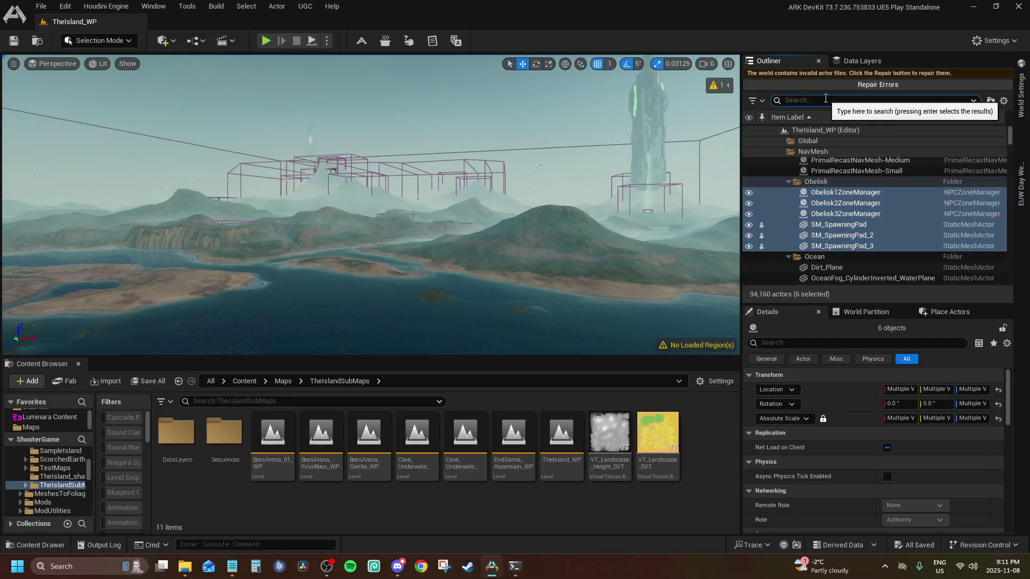
text(o)
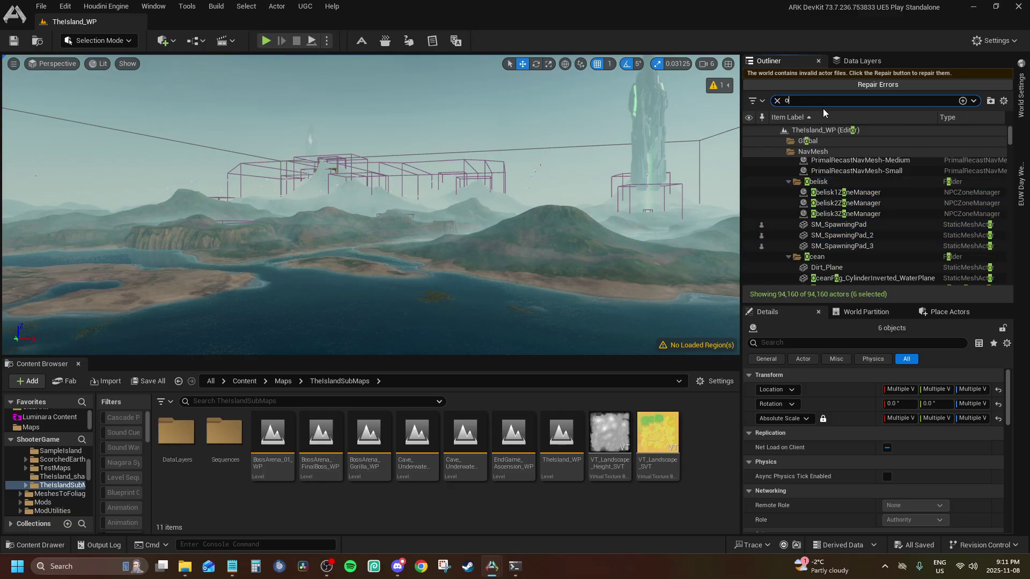
text(belisk)
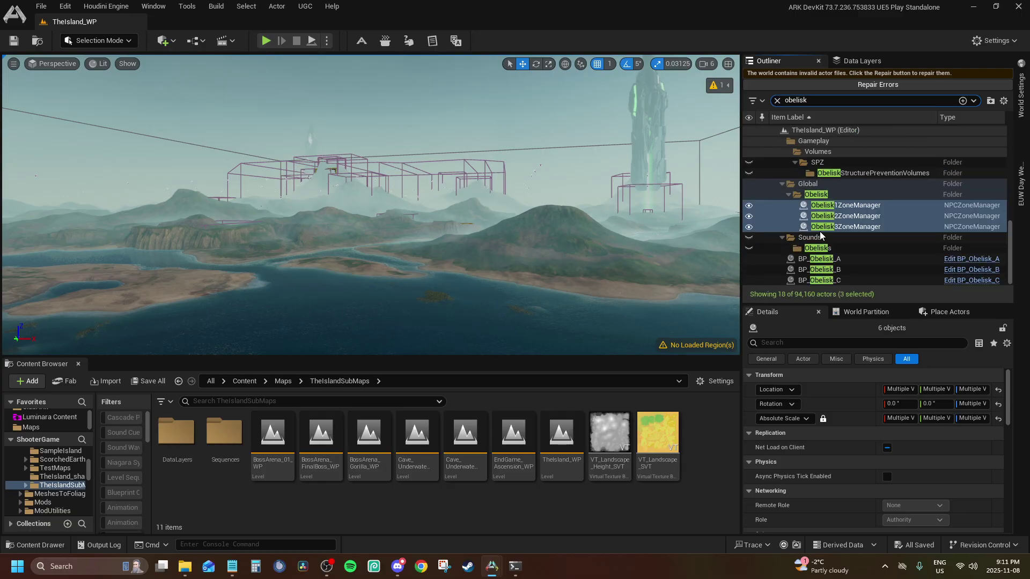
click(823, 259)
shift+click(824, 280)
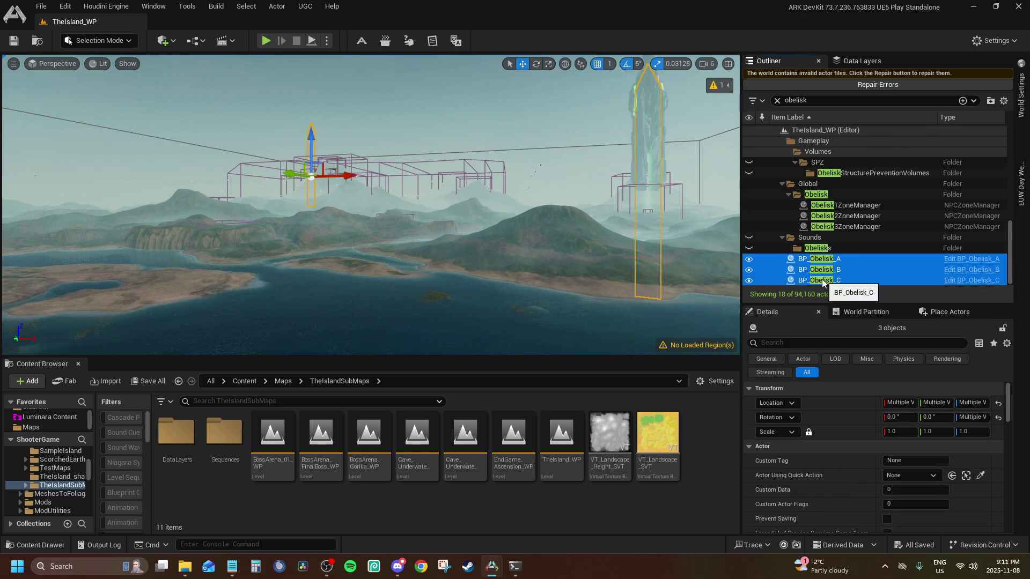
mouse_move(494, 570)
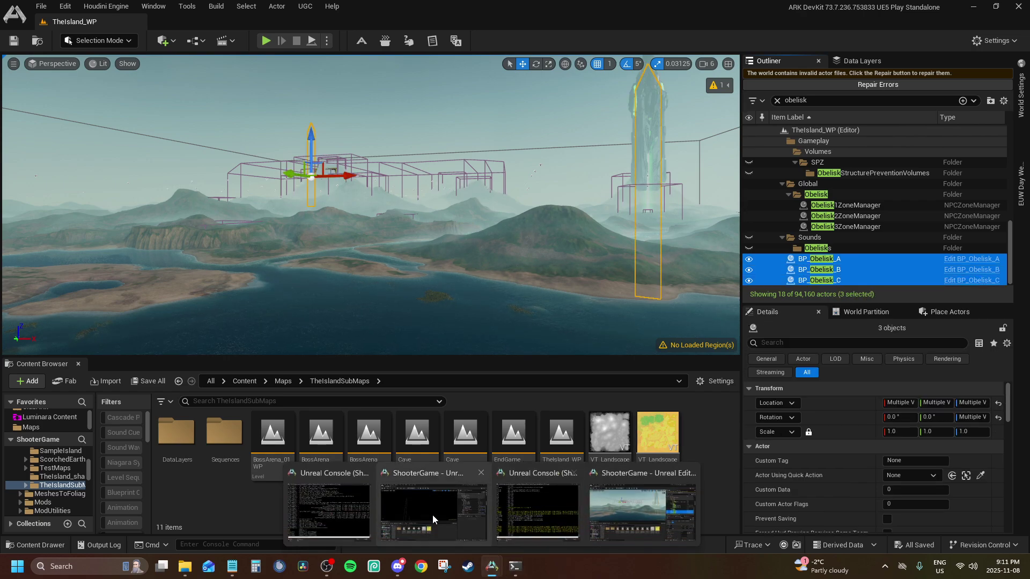
click(433, 515)
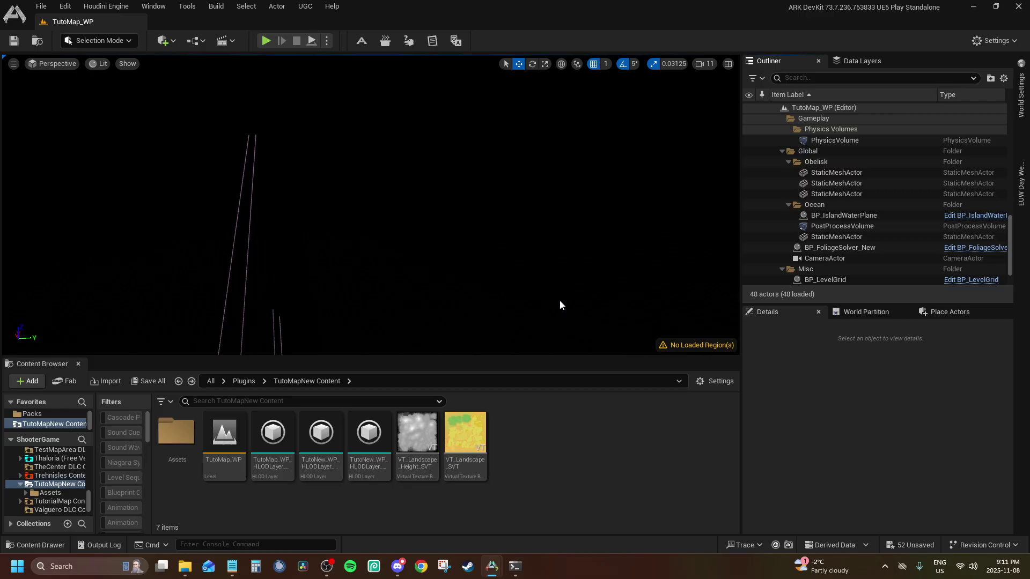
right_drag(611, 250, 612, 250)
key(ctrl+v)
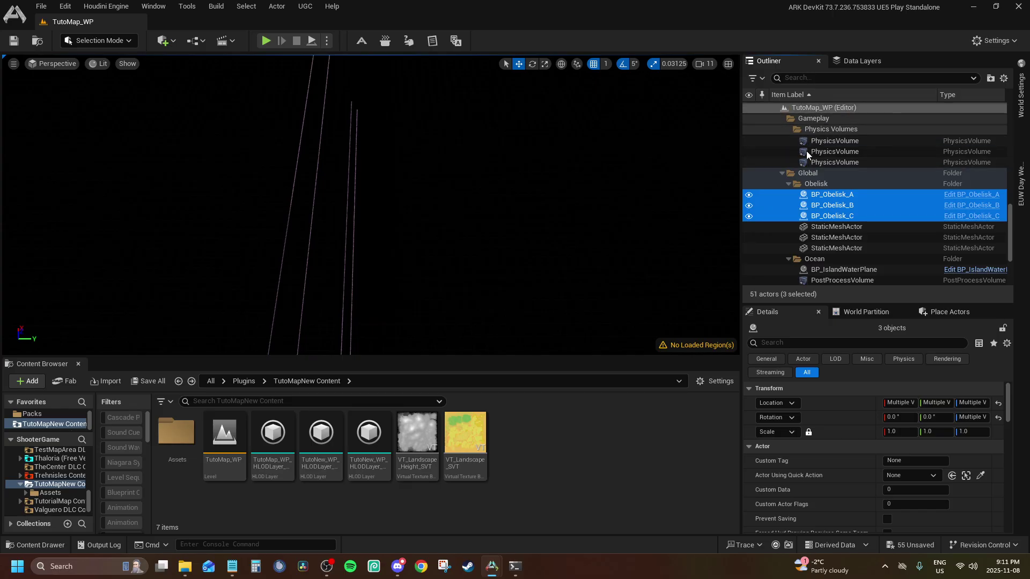
Copy TributeTerminal_Blue, TributeTerminal_Green and TributeTerminal_Red from TheIsland_WP into TutoMap_WP and move them to its Obelisk folder.
mouse_move(492, 571)
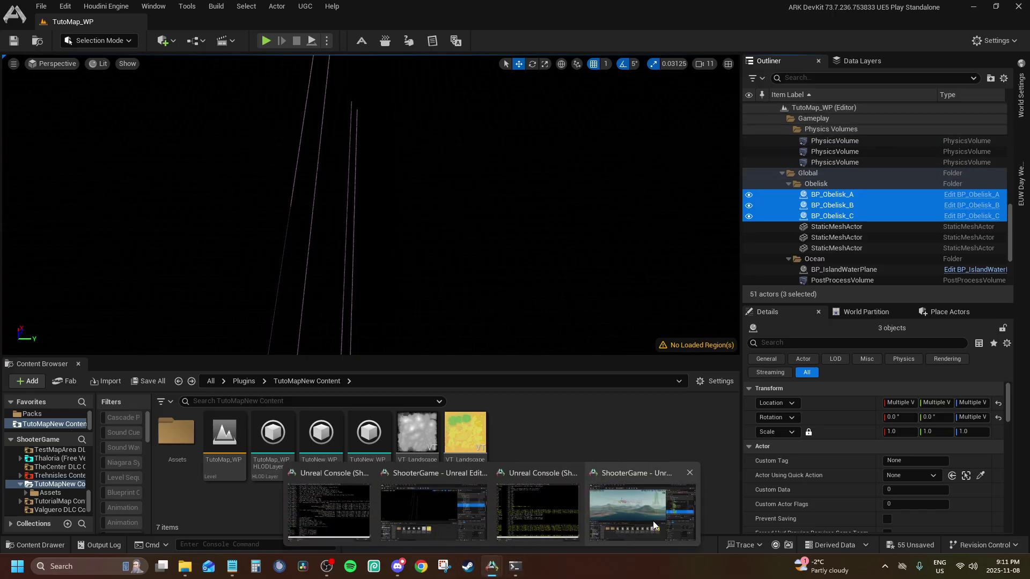
click(653, 517)
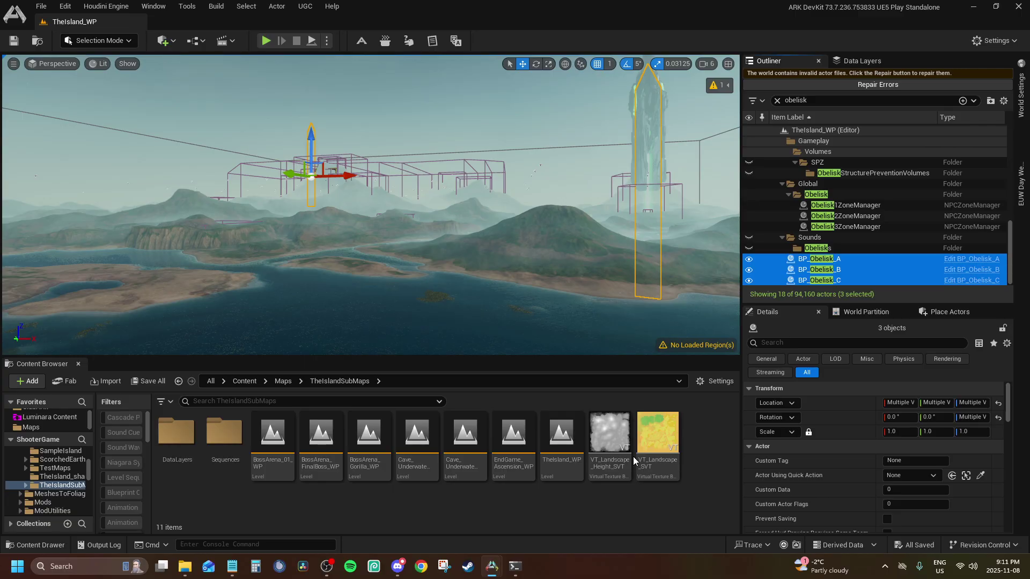
click(820, 101)
text(tribute)
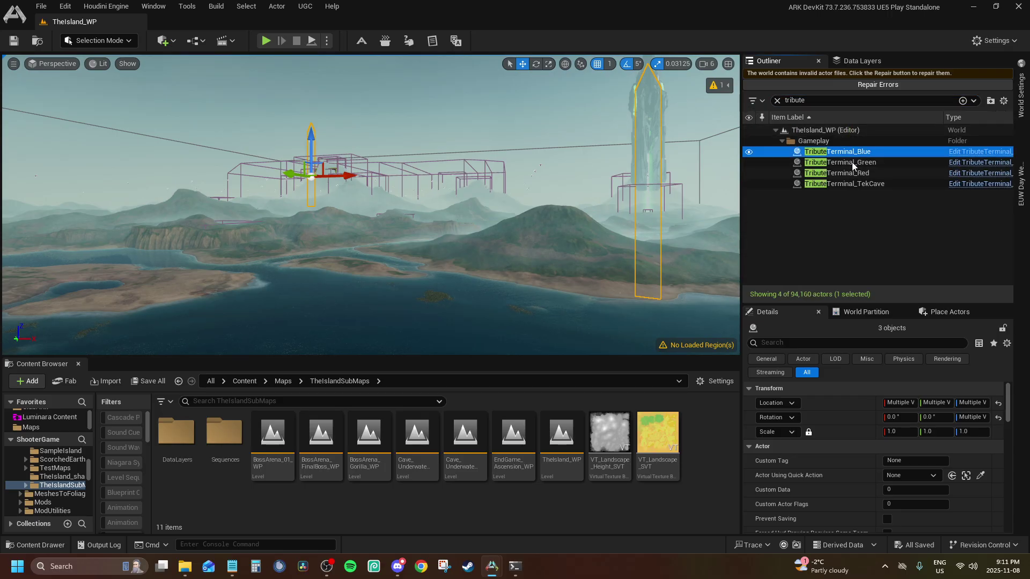
click(853, 153)
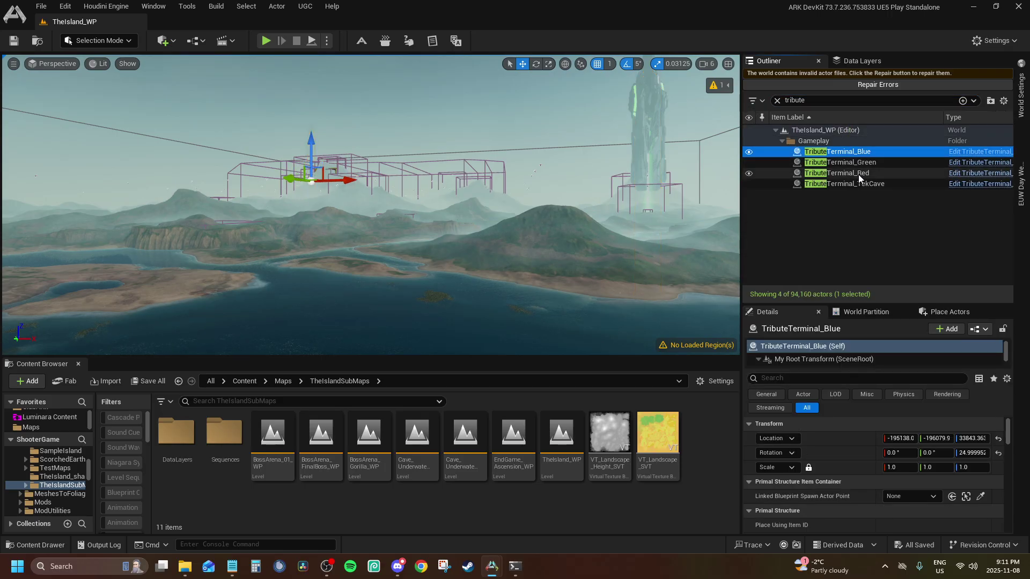
shift+click(858, 174)
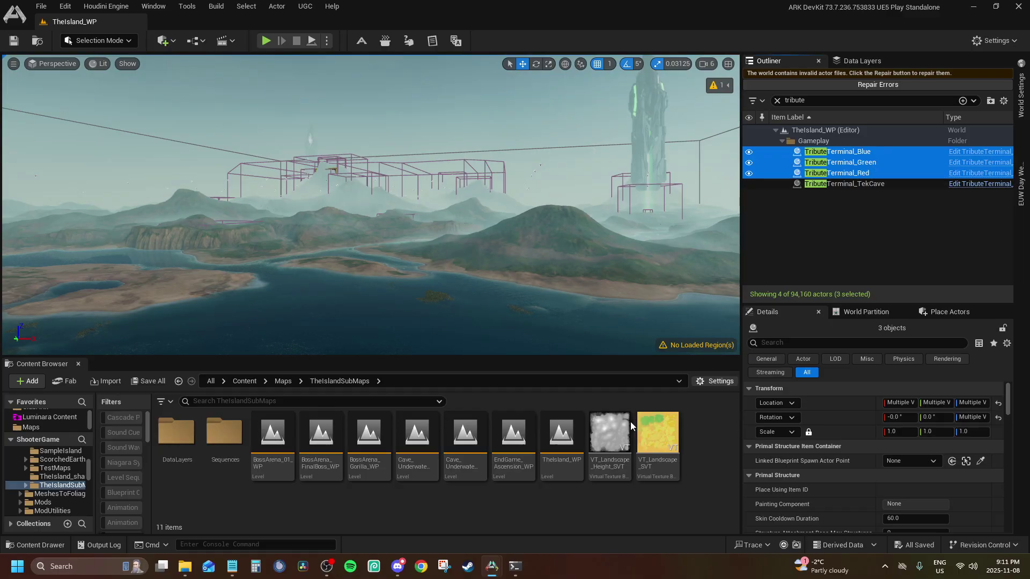
mouse_move(491, 564)
click(430, 509)
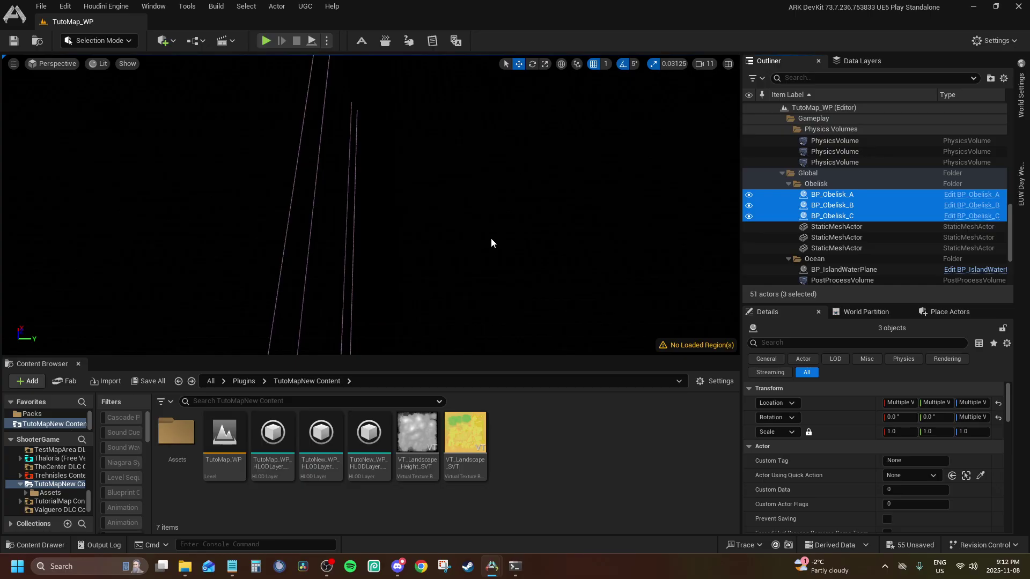
right_drag(445, 309, 432, 296)
key(ctrl+v)
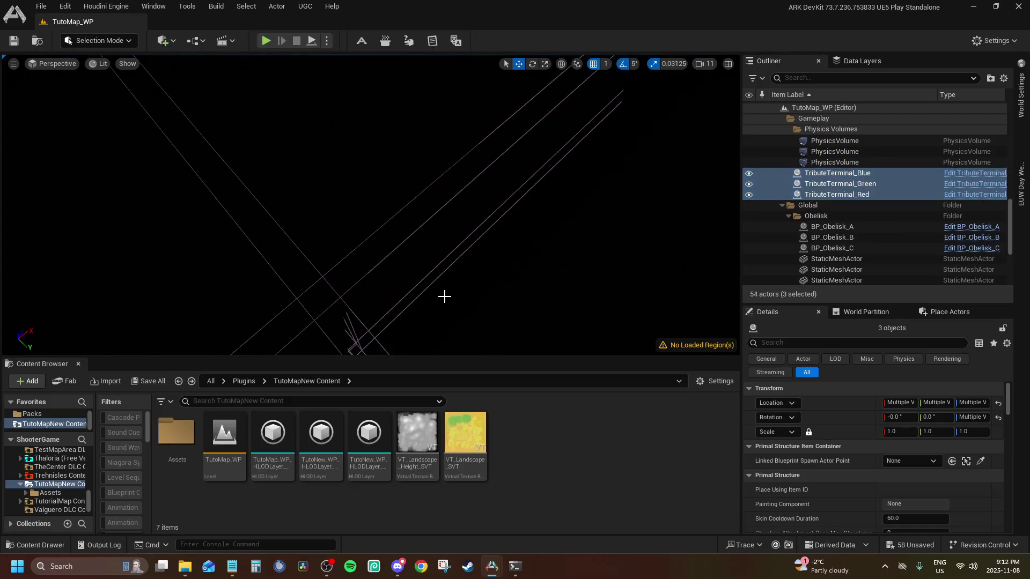
drag(859, 183, 820, 216)
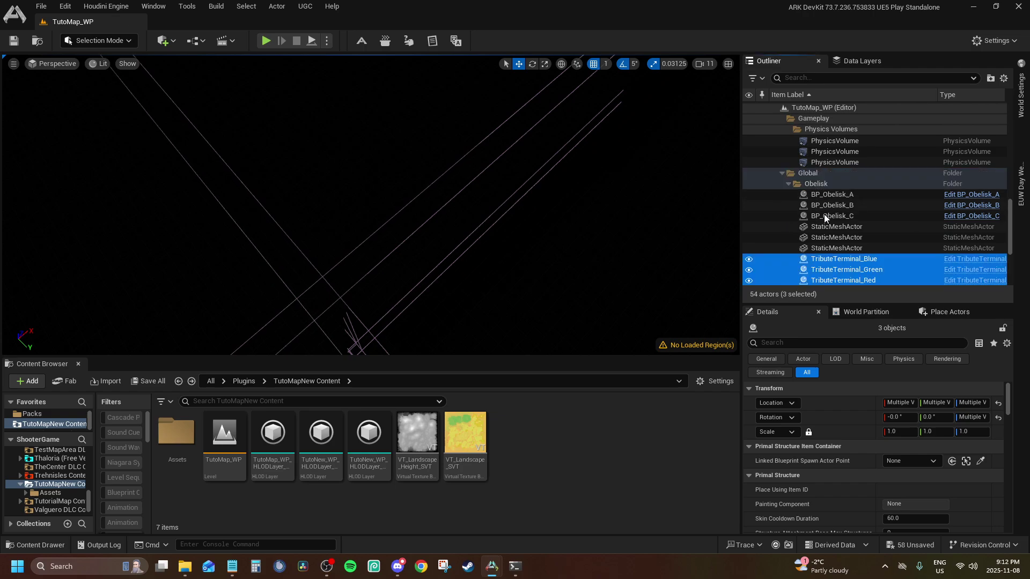
Return to TheIsland_WP, search its actors for "nav mesh" and collapse the Cave6 folder.
mouse_move(492, 567)
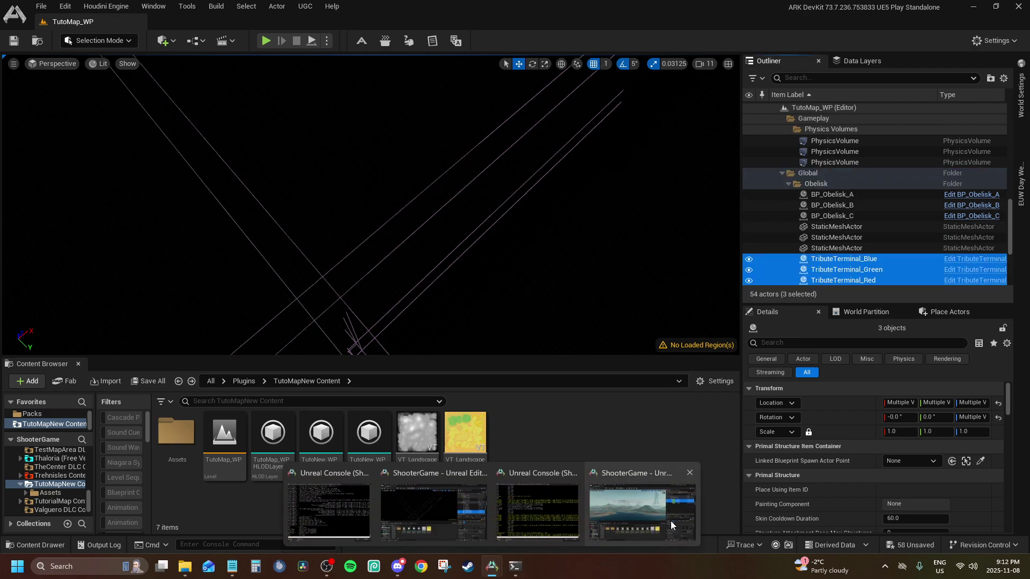
click(671, 525)
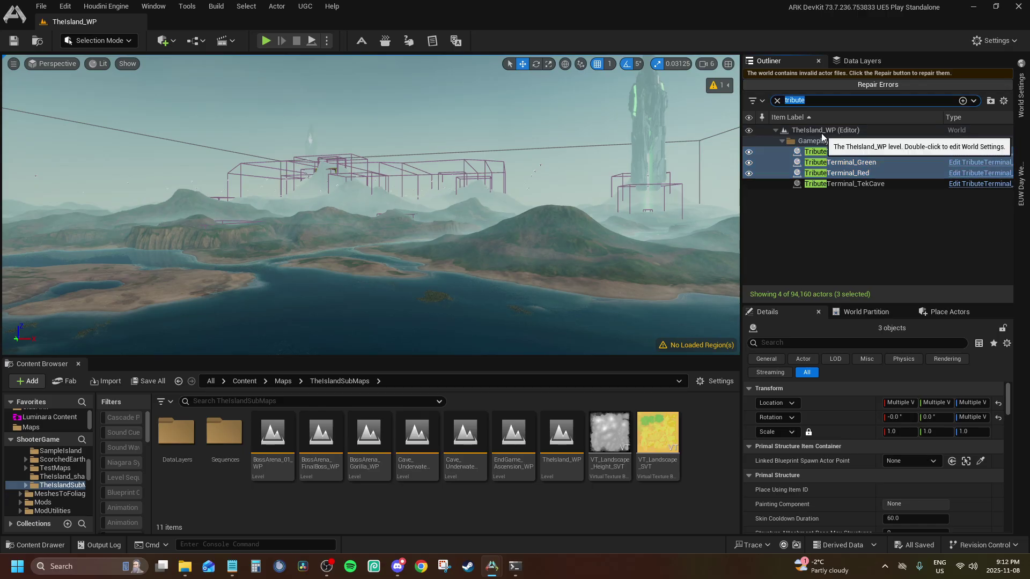
text(nav ,es)
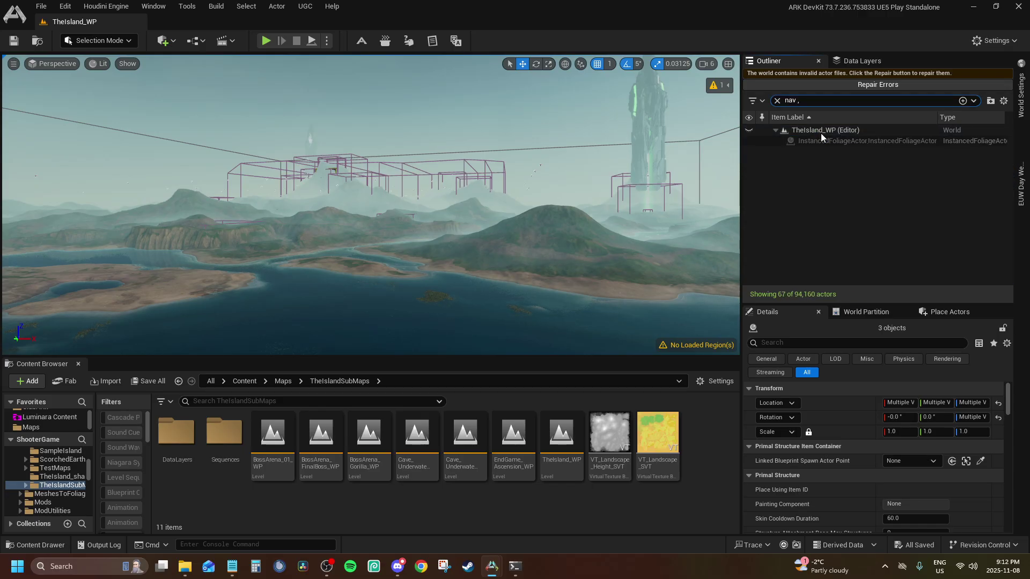
key(BackSpace)
key(BackSpace)
key(BackSpace)
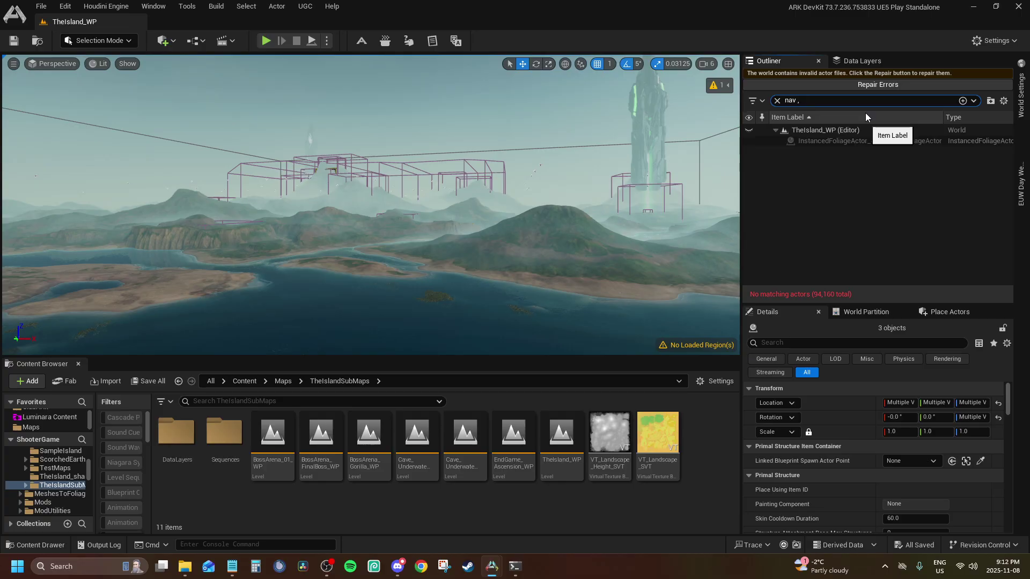
text(mesh)
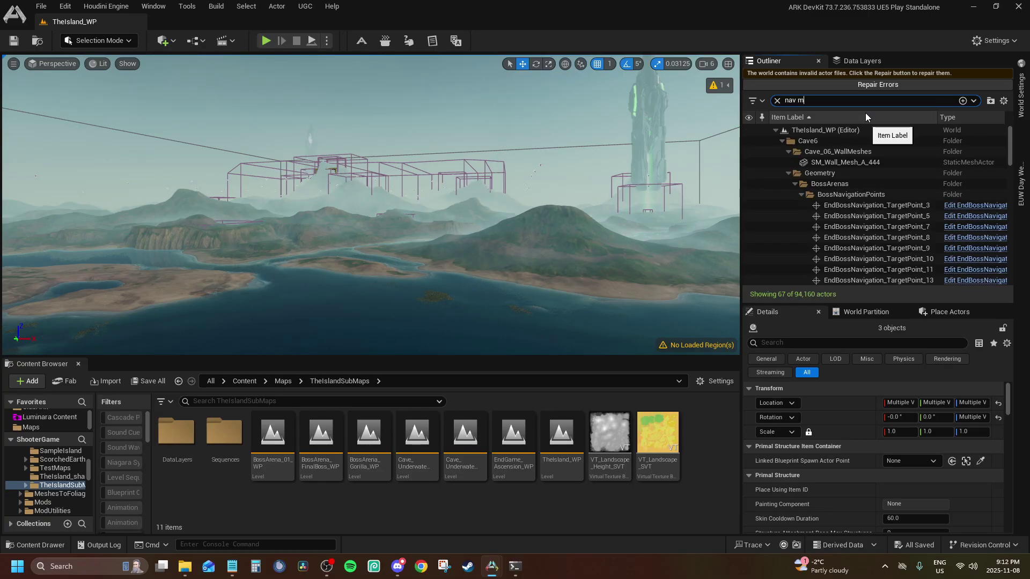
click(783, 142)
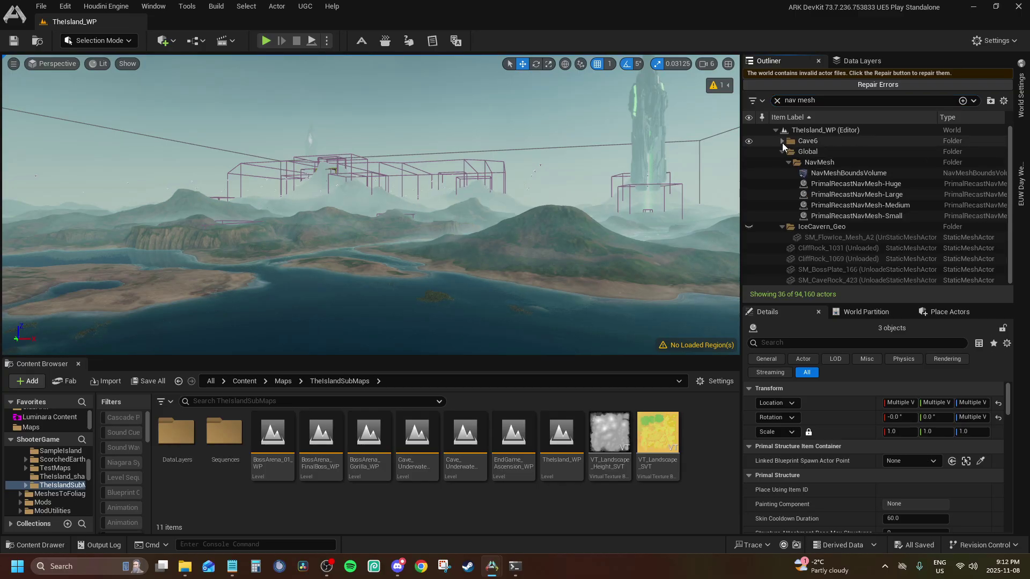
Copy NavMeshBoundsVolume from TheIsland_WP's NavMesh folder and paste it into TutoMap_WP.
click(839, 174)
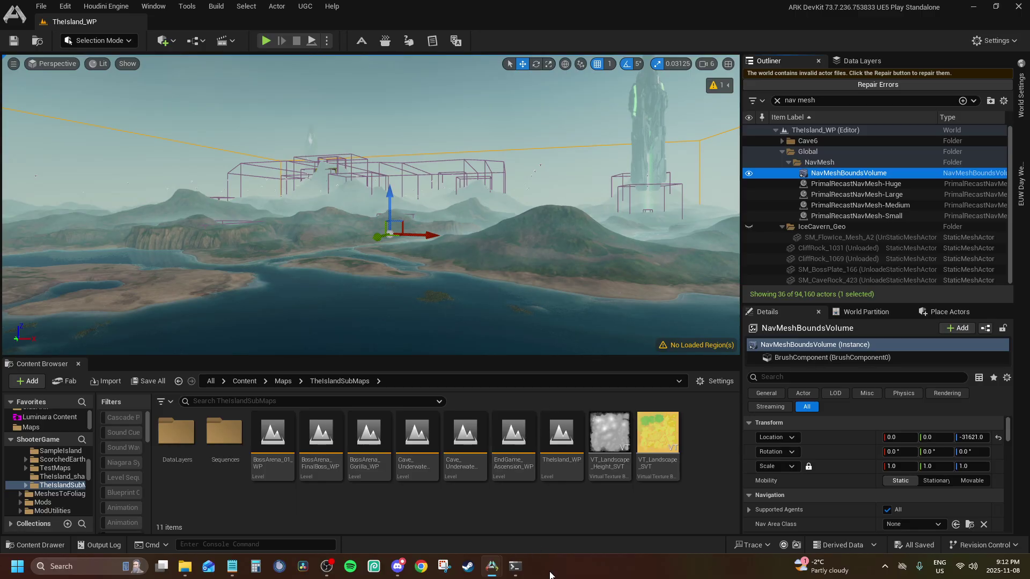
mouse_move(492, 566)
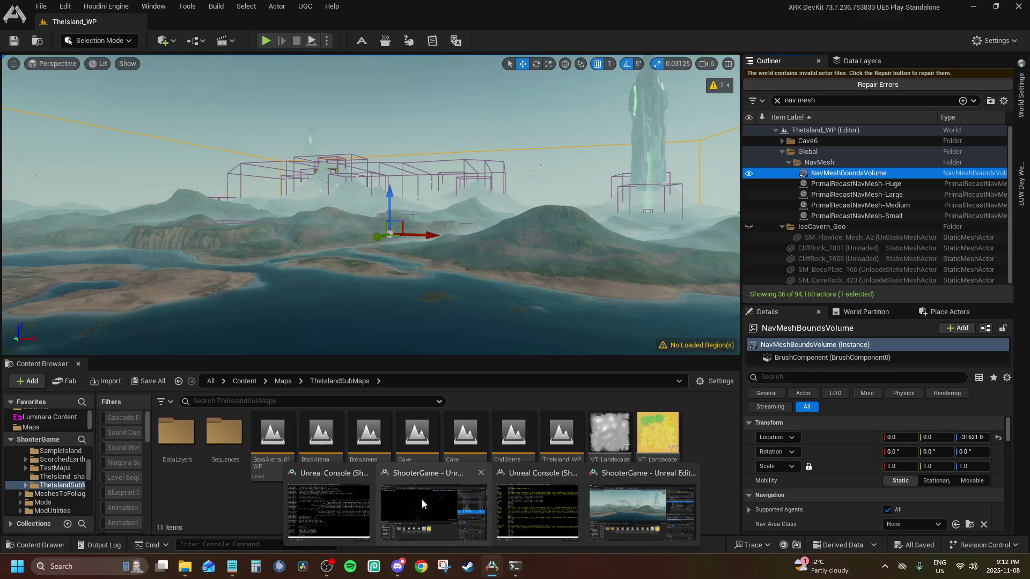
click(426, 495)
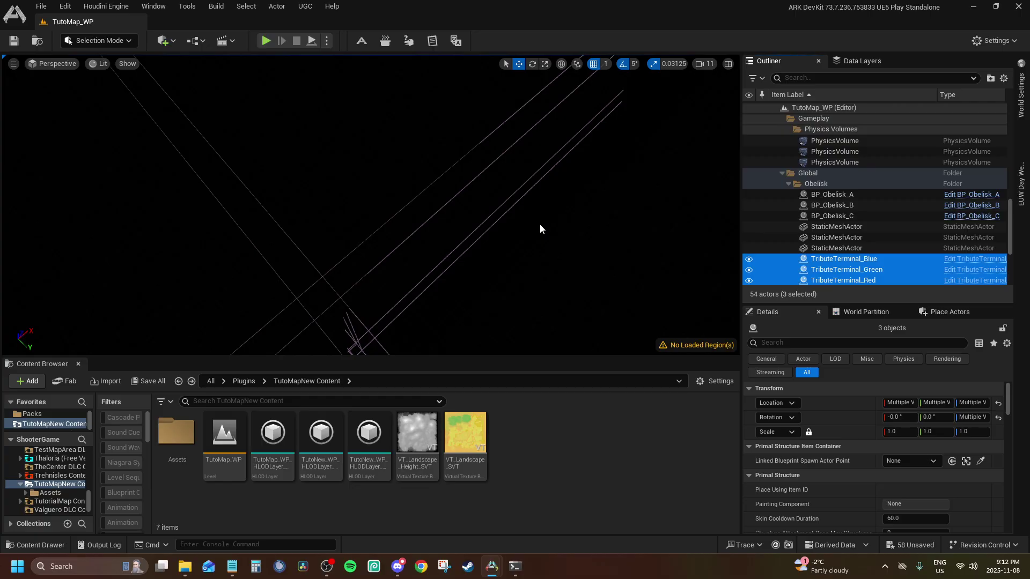
key(ctrl+v)
right_drag(481, 215, 561, 200)
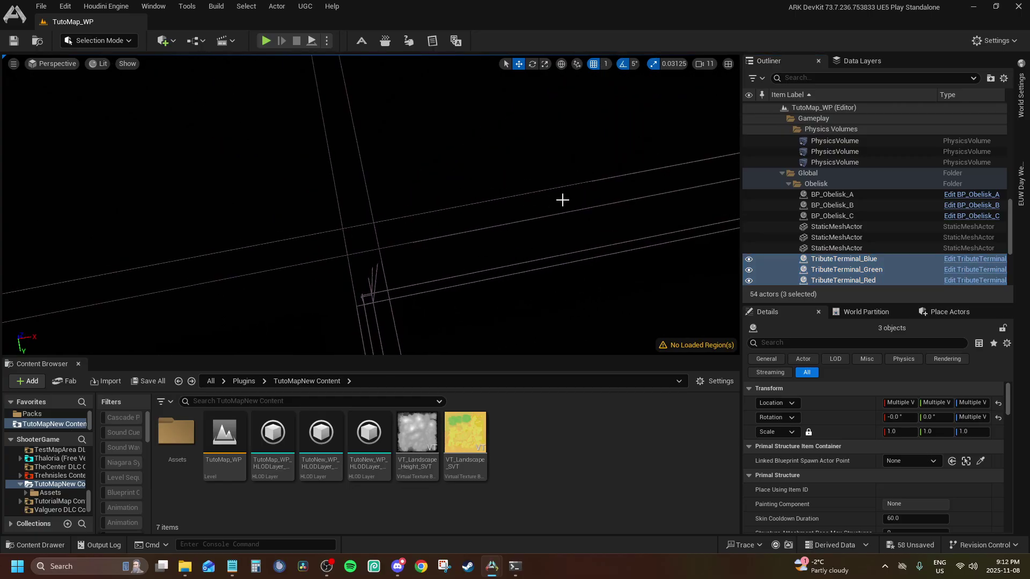
Move the Huge, Large, Medium and Small PrimalRecastNavMesh actors into TutoMap_WP's NavMesh folder under Global.
scroll(918, 259, down, 5)
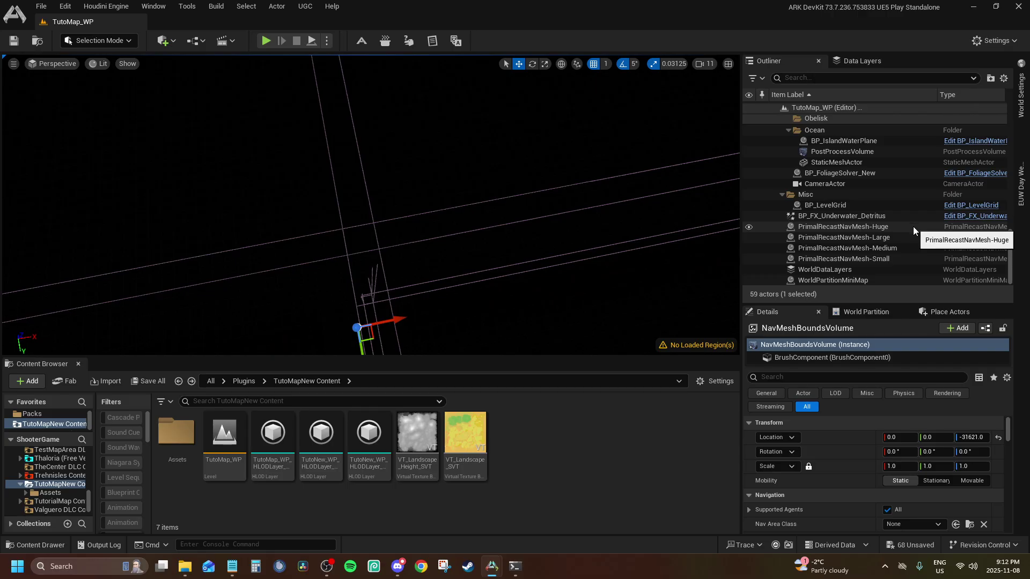
click(874, 229)
shift+click(874, 258)
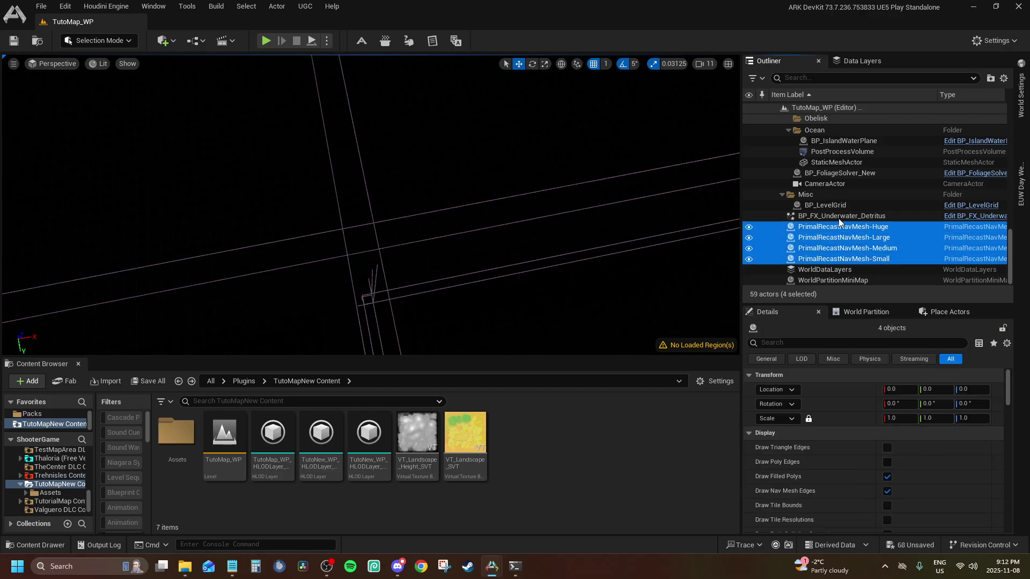
drag(843, 230, 809, 183)
click(822, 184)
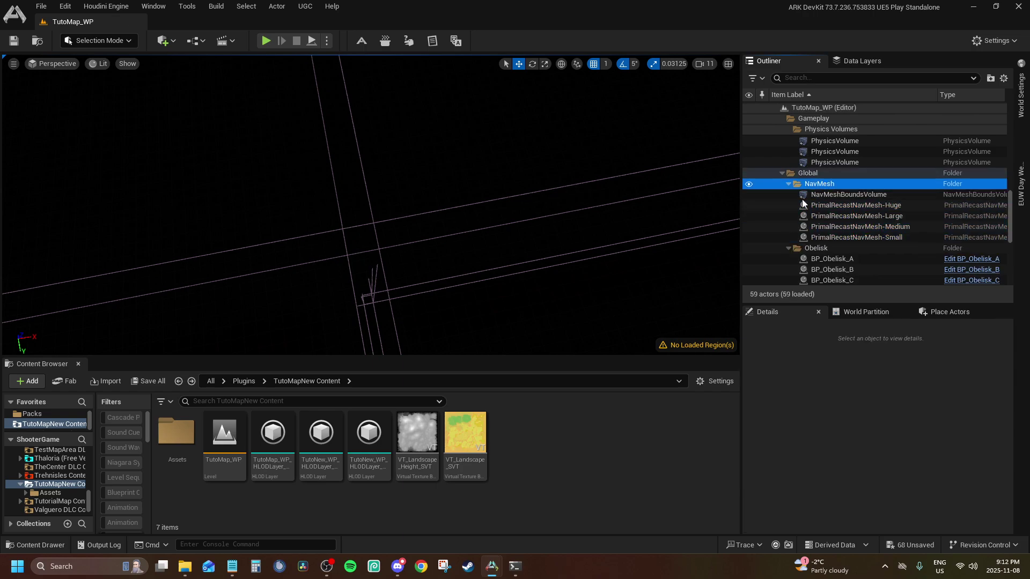
Return to TheIsland_WP, clear the actor search while keeping the Global folder selected, and locate its UDS folder.
mouse_move(486, 570)
click(682, 510)
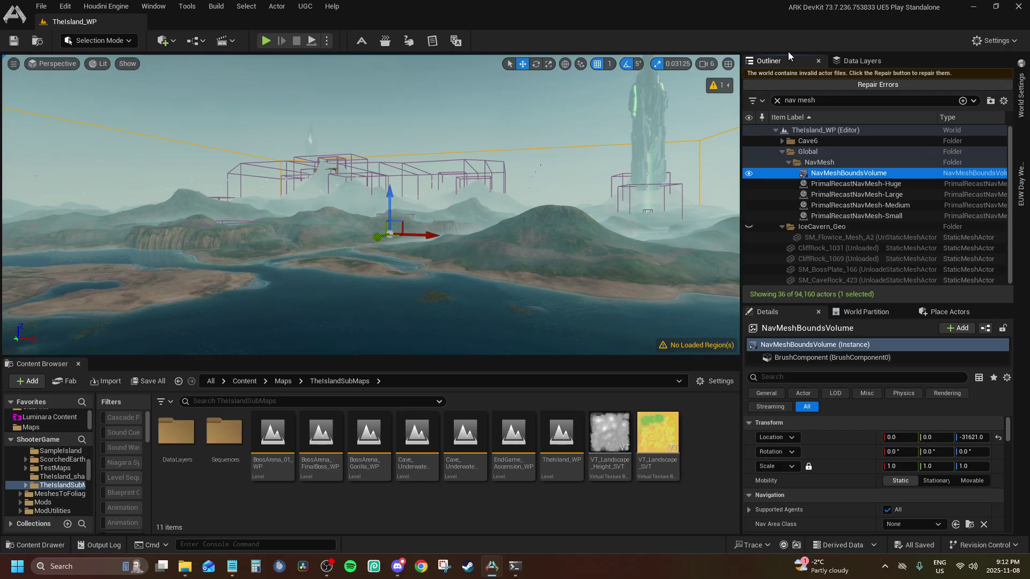
click(801, 152)
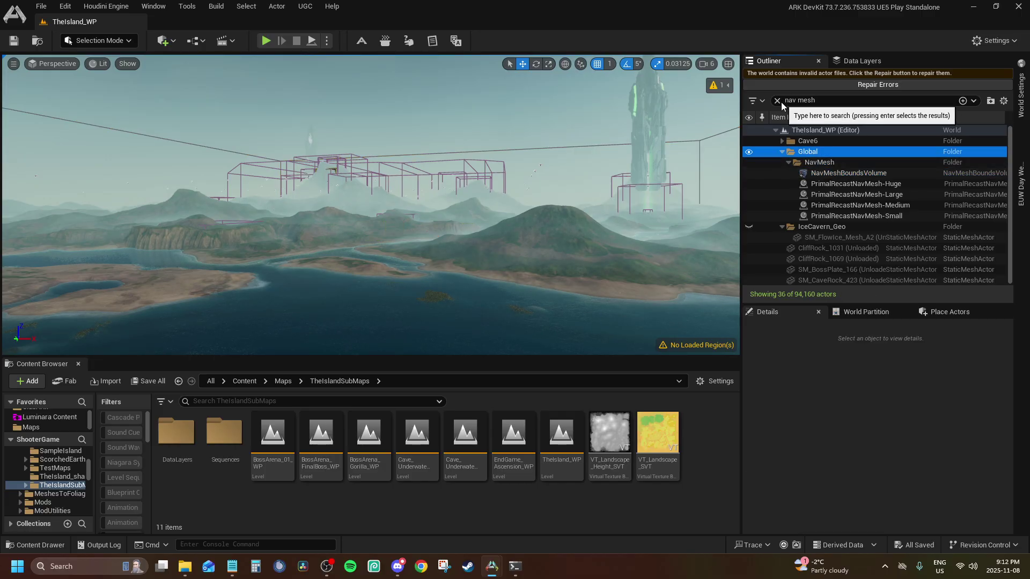
click(777, 100)
ctrl+click(810, 153)
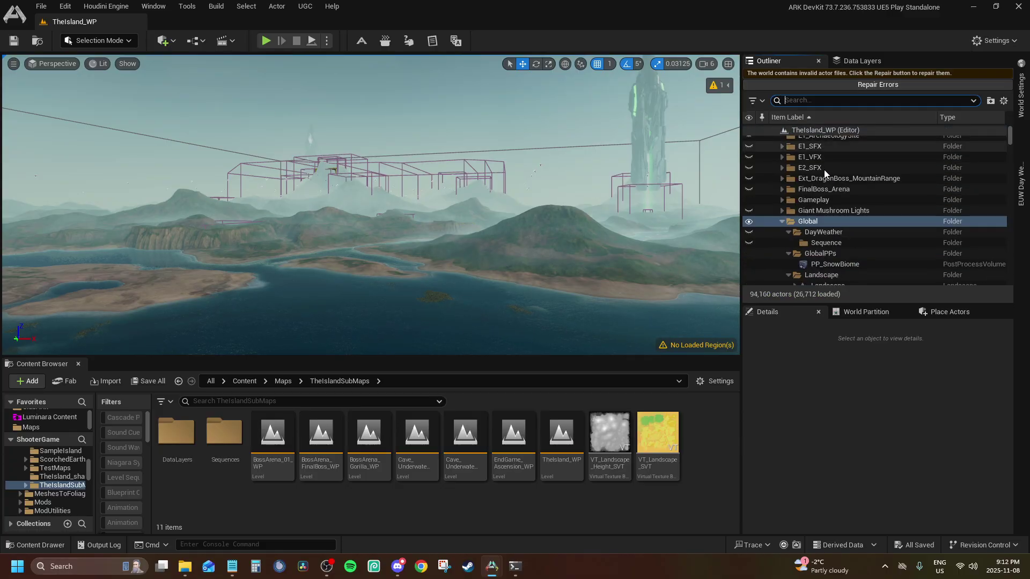
click(824, 169)
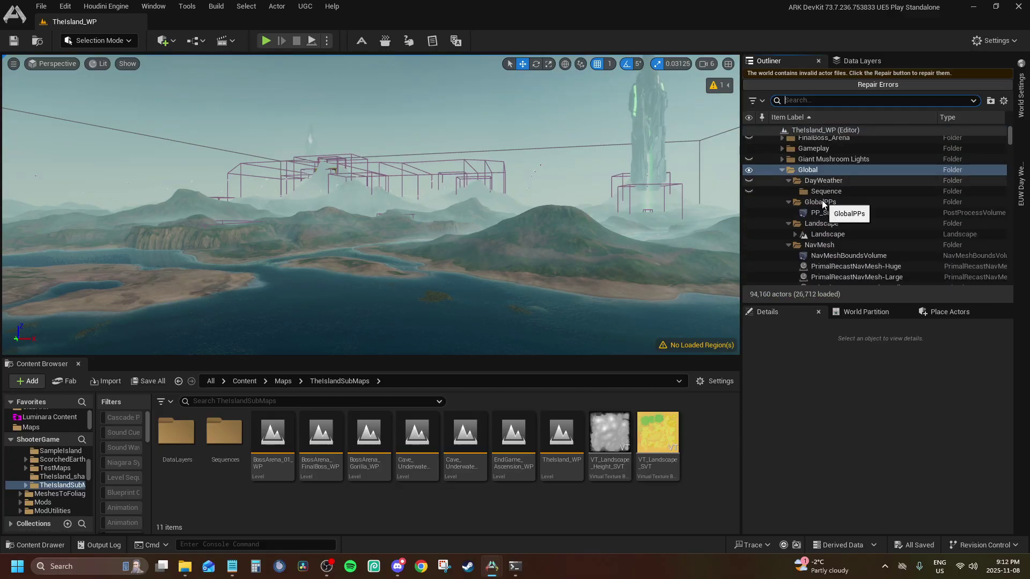
scroll(832, 215, down, 5)
scroll(834, 214, down, 8)
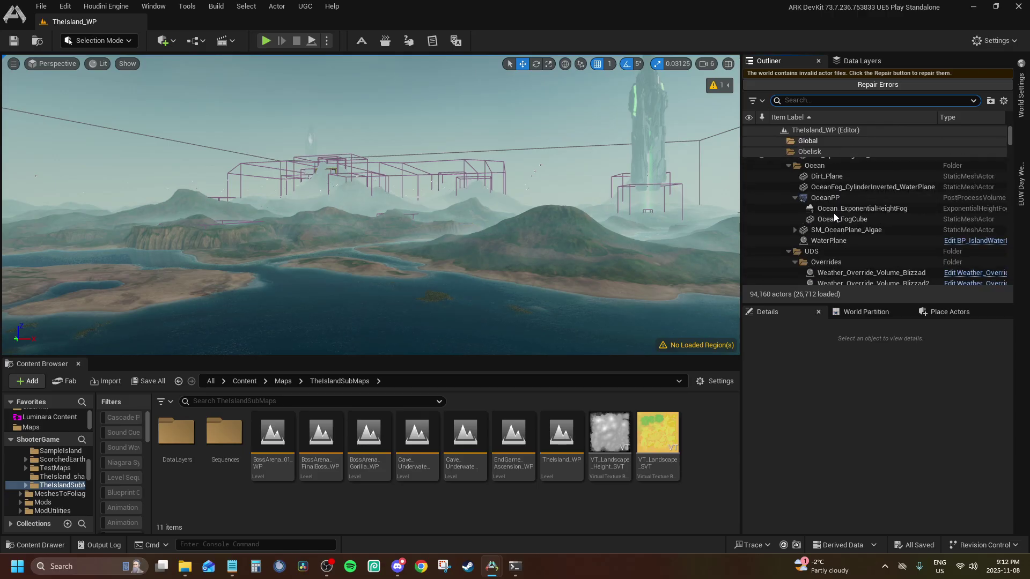
scroll(842, 209, down, 2)
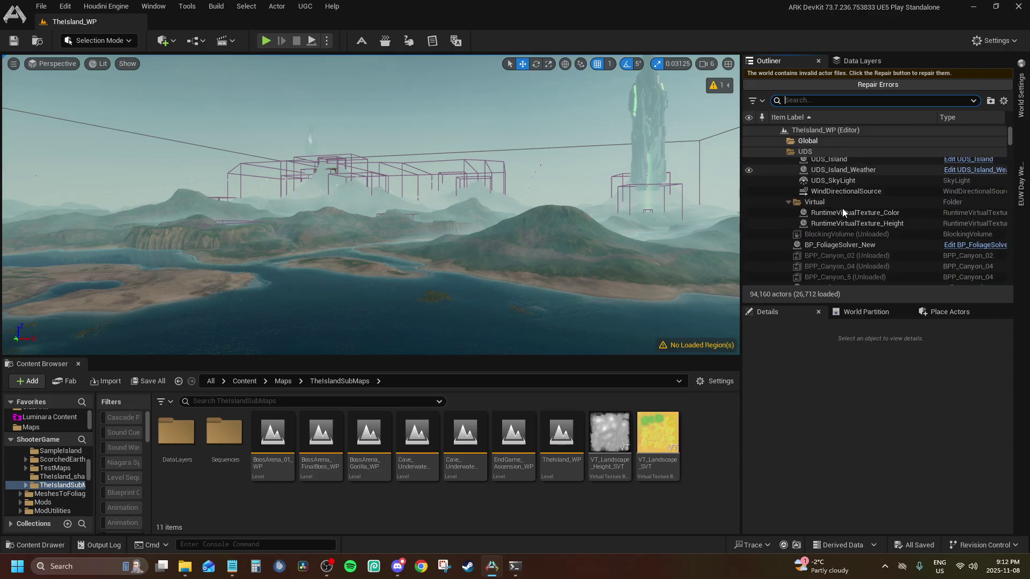
Copy the actors in TheIsland_WP's UDS folder, including Weather_Override_Volume_Snow but excluding the Blizzad, Blizzad2 and SnowLight override volumes.
click(842, 189)
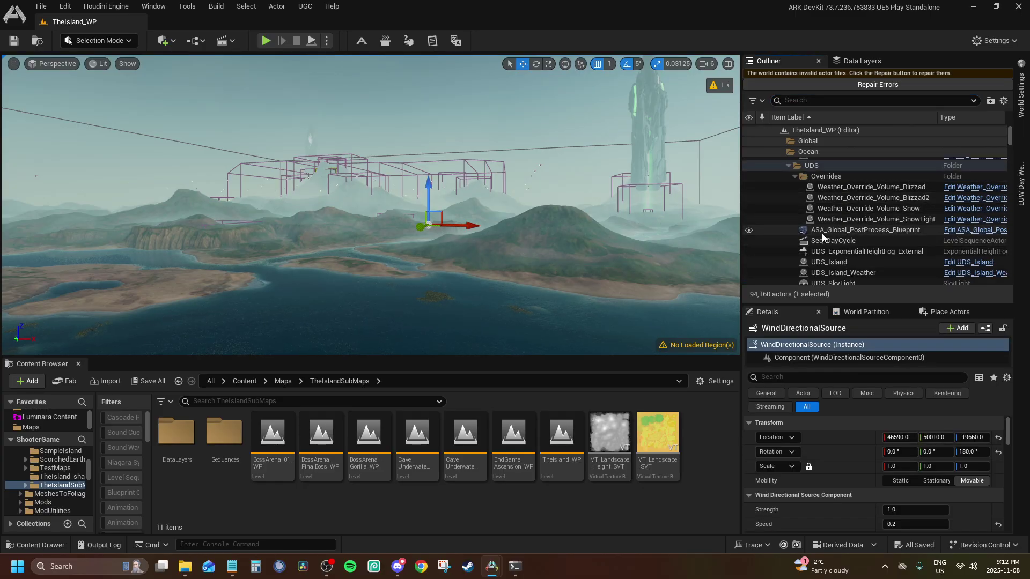
shift+click(832, 187)
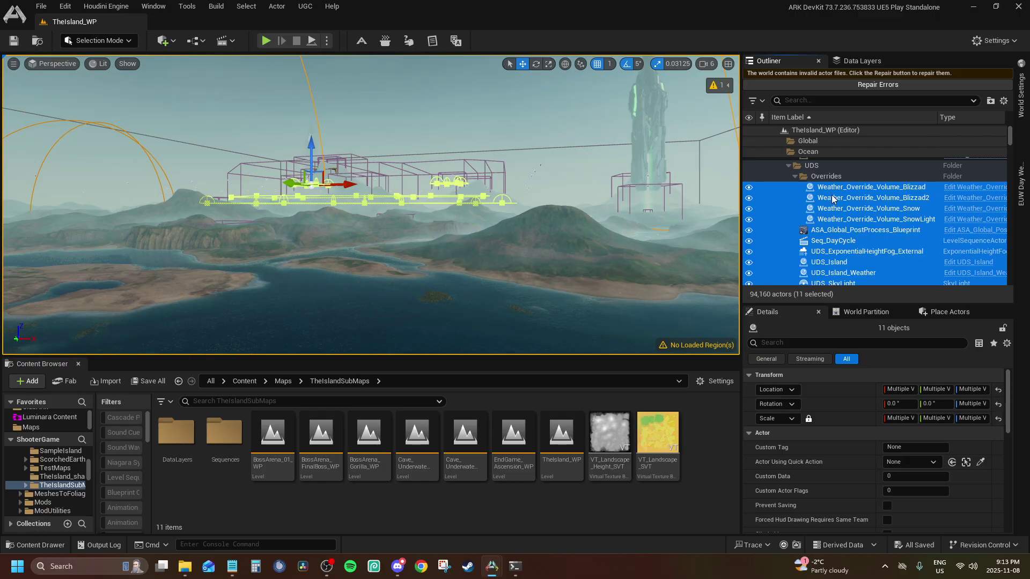
ctrl+click(885, 197)
ctrl+click(880, 186)
ctrl+click(899, 219)
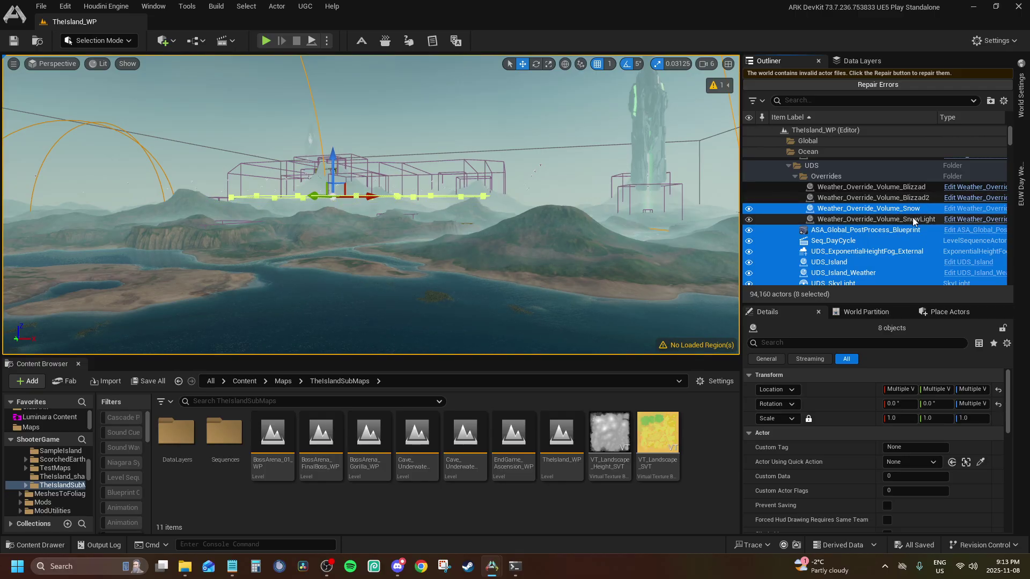
scroll(863, 224, up, 2)
scroll(867, 238, down, 3)
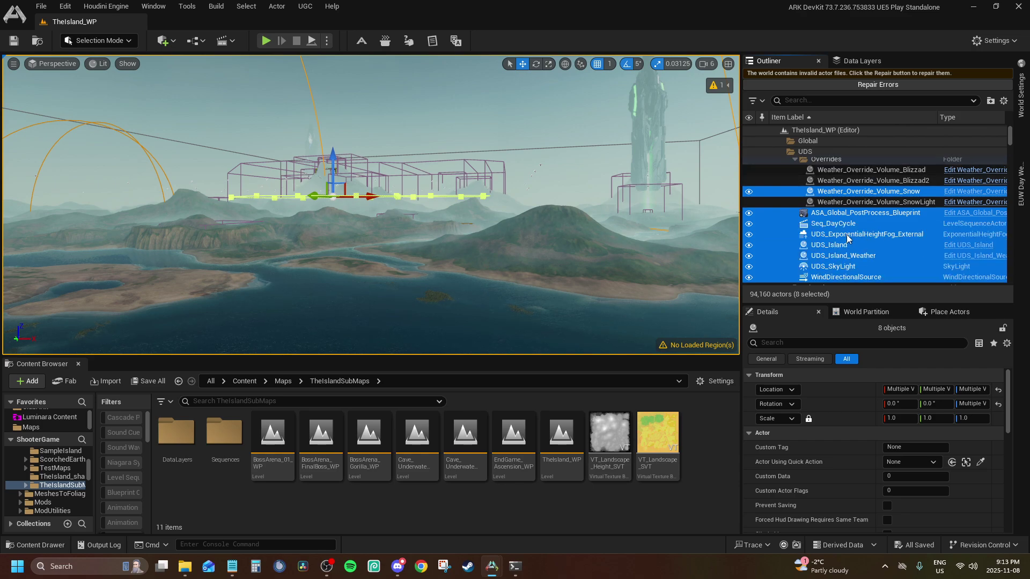
scroll(874, 262, up, 4)
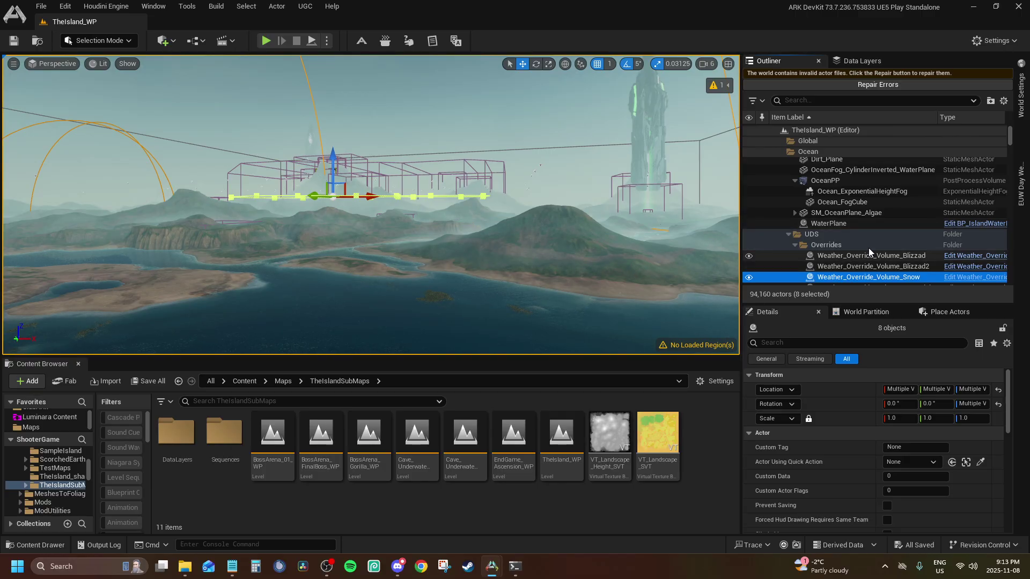
scroll(868, 248, down, 5)
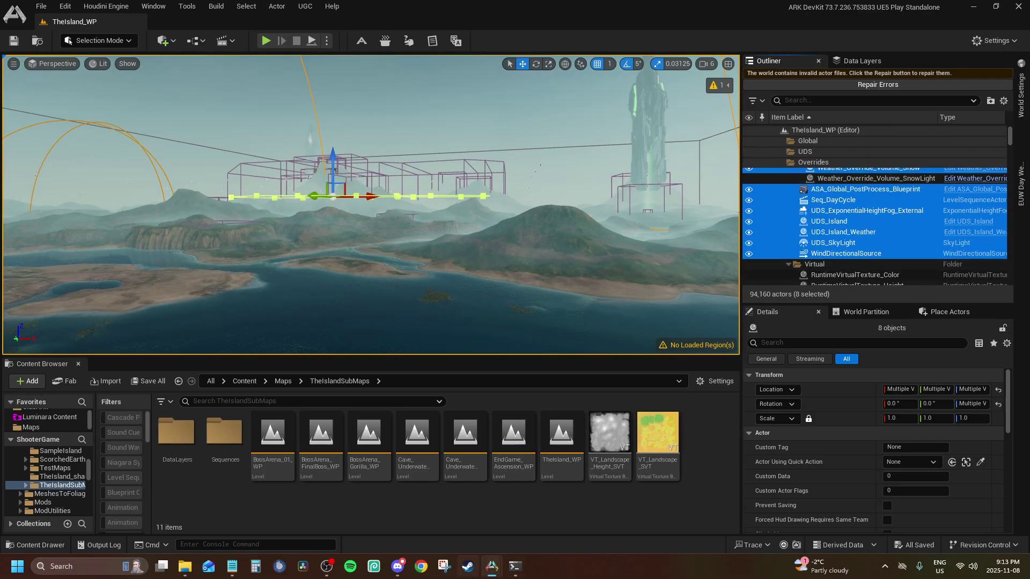
Paste the copied UDS actors into TutoMap_WP and inspect the pasted Weather_Override_Volume.
mouse_move(485, 569)
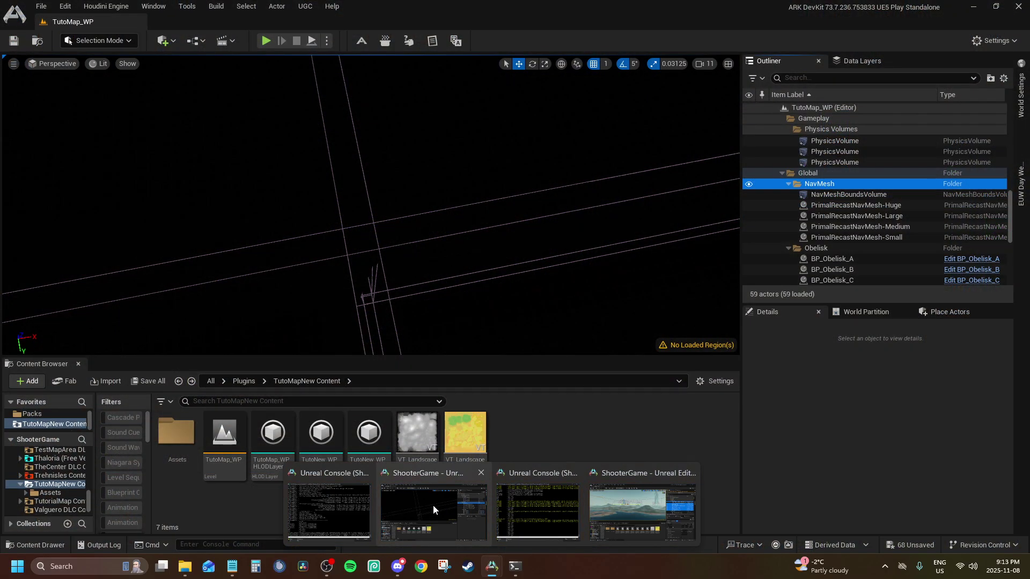
click(433, 505)
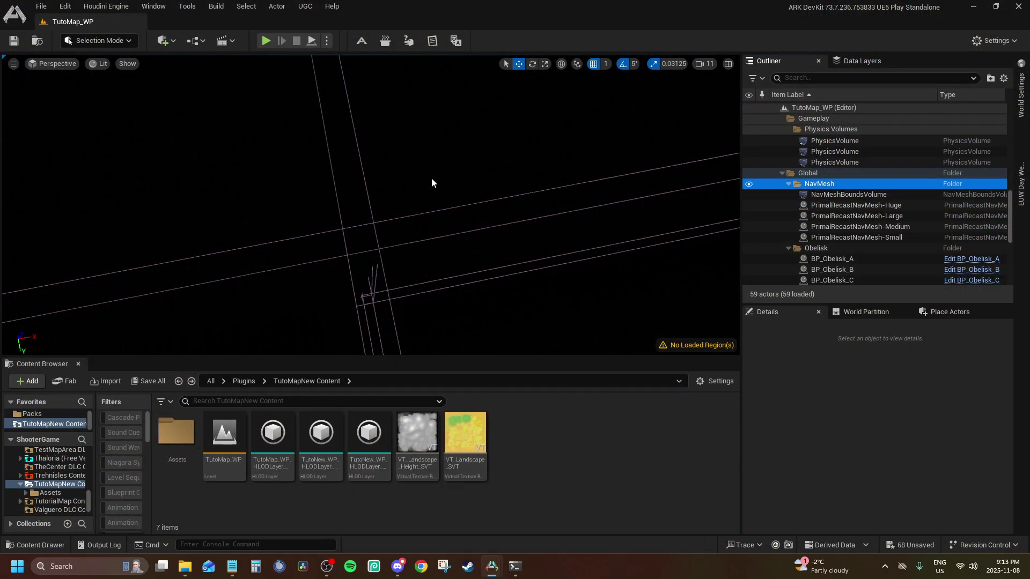
right_drag(432, 182, 430, 175)
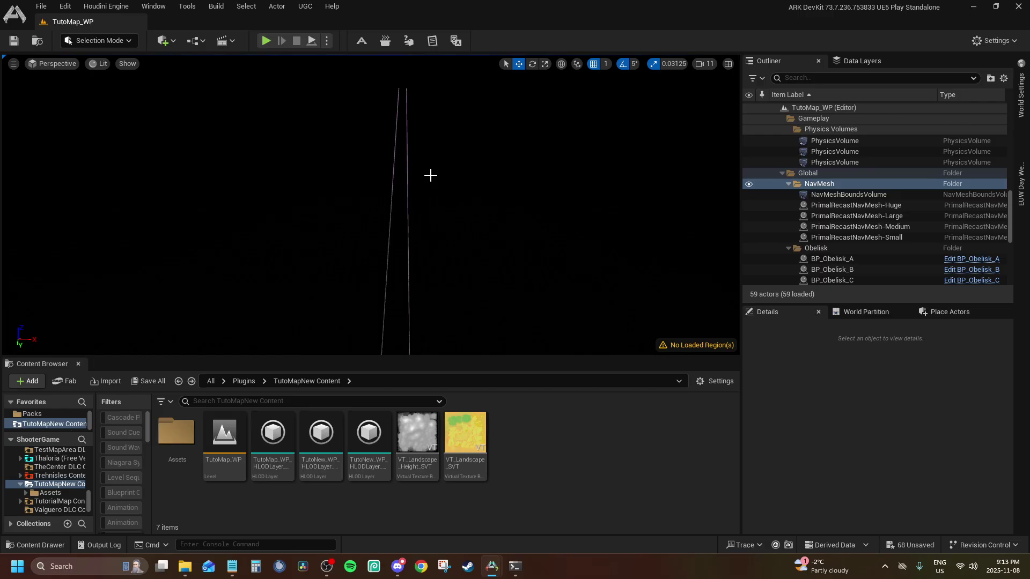
key(ctrl+v)
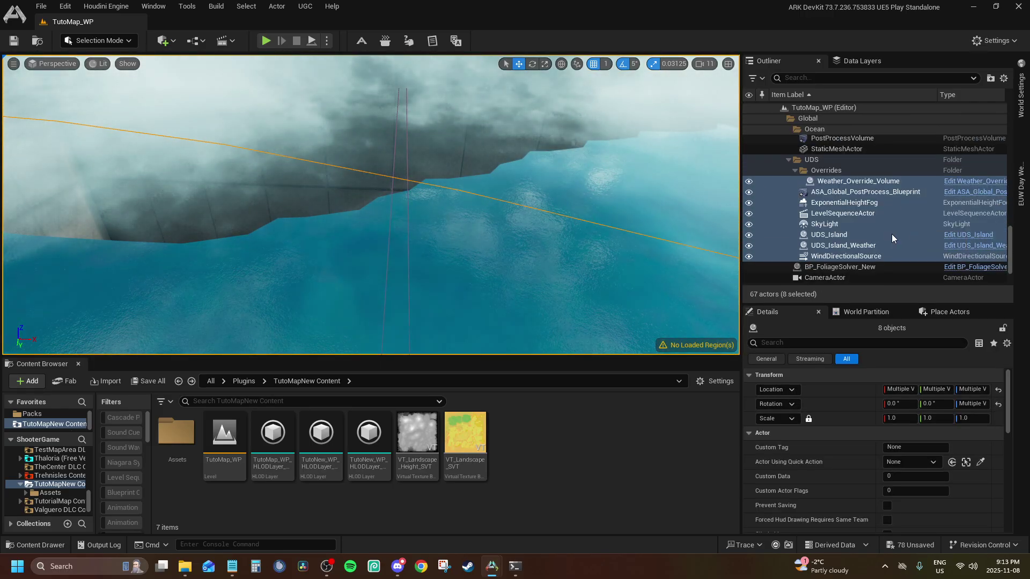
click(853, 181)
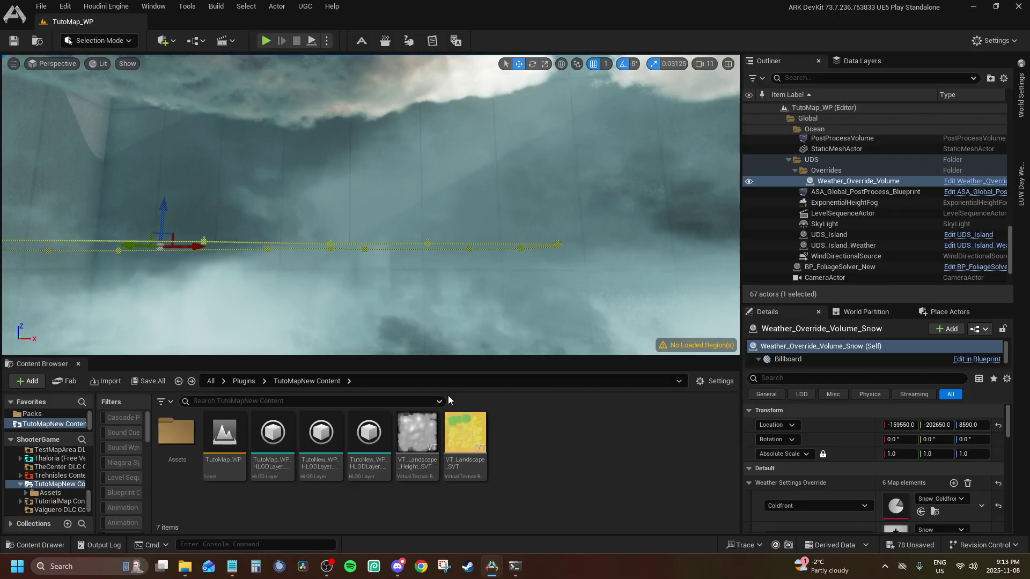
Search TheIsland_WP's actors for "day cycle" and copy DayCycleManager.
mouse_move(487, 572)
click(616, 514)
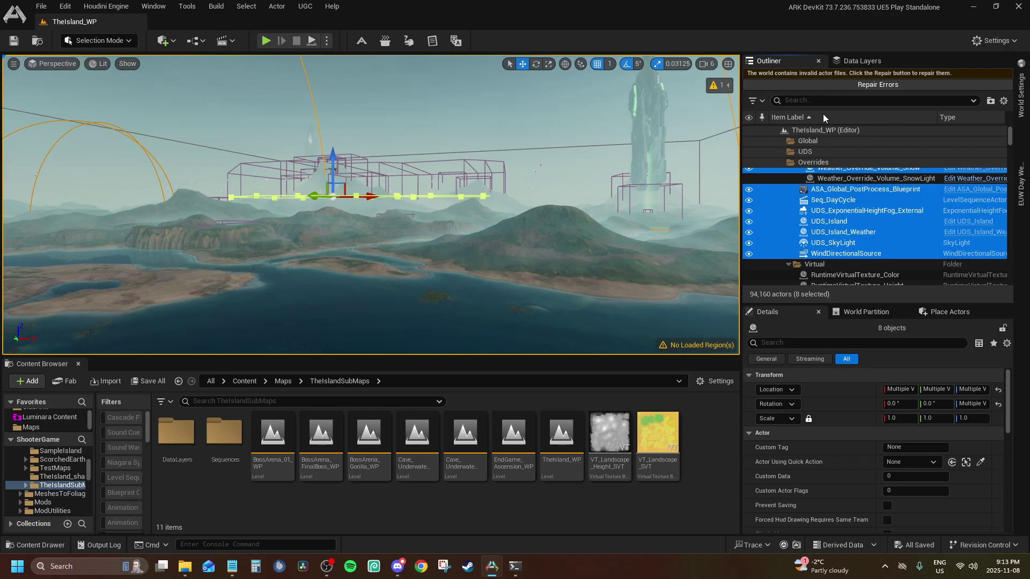
click(810, 101)
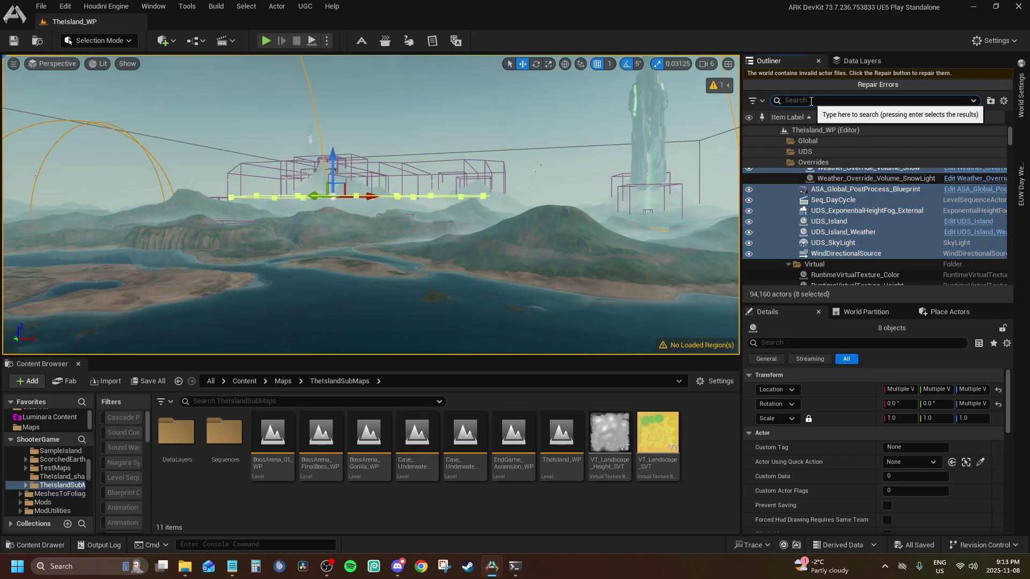
text(d)
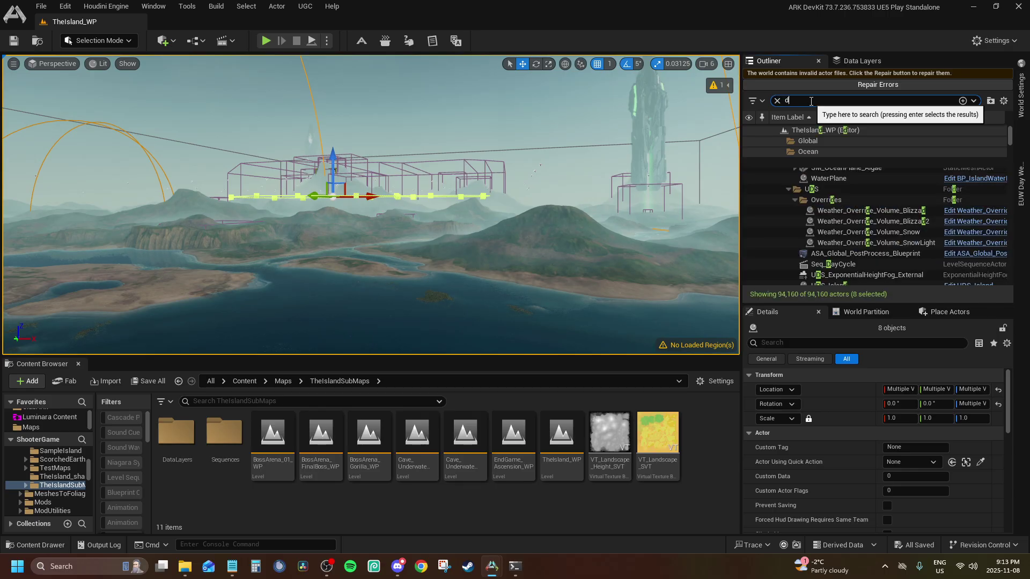
text(ay cycle)
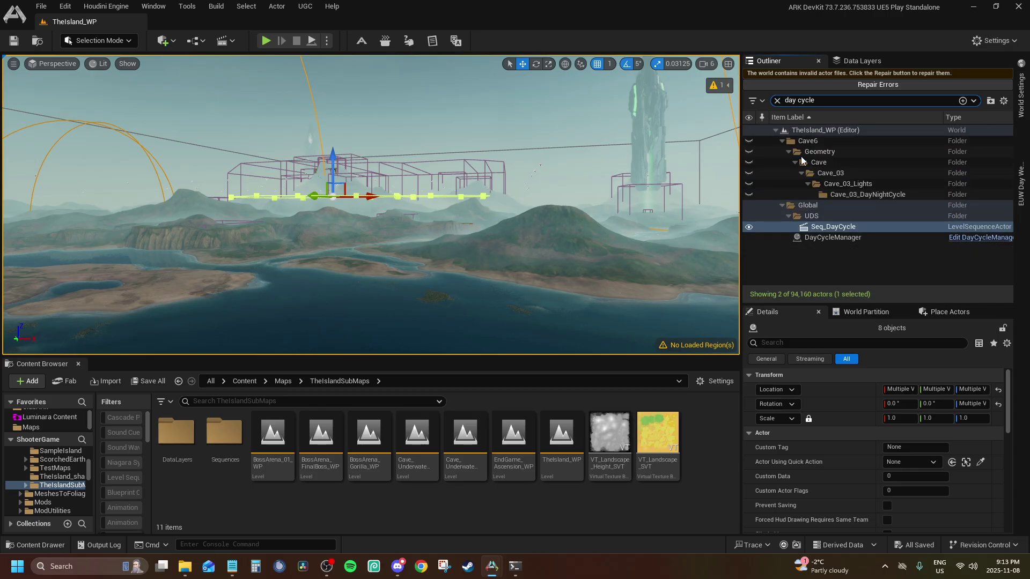
click(829, 239)
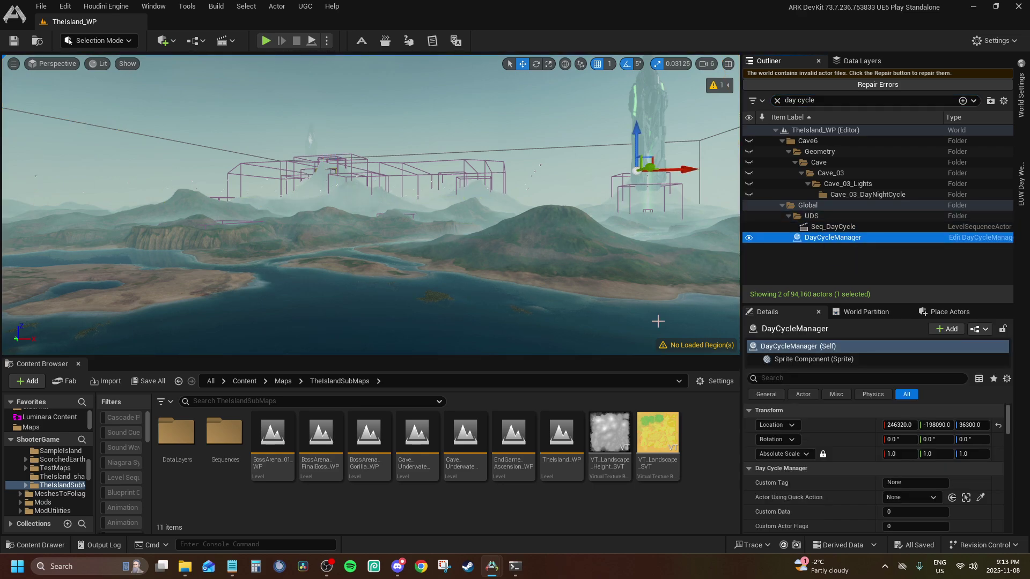
Paste DayCycleManager into TutoMap_WP and move it into the UDS folder under Global.
click(552, 515)
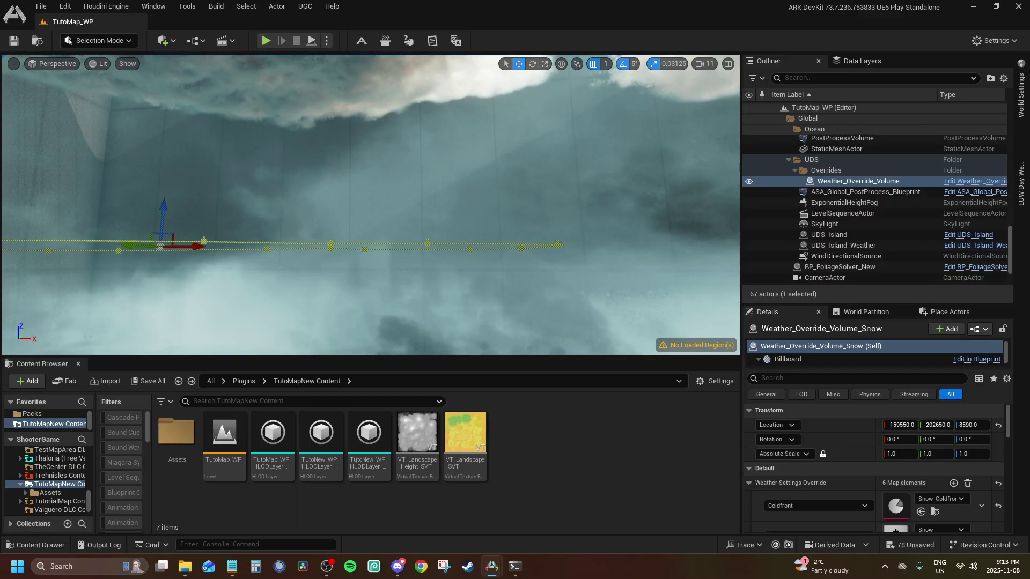
key(ctrl+v)
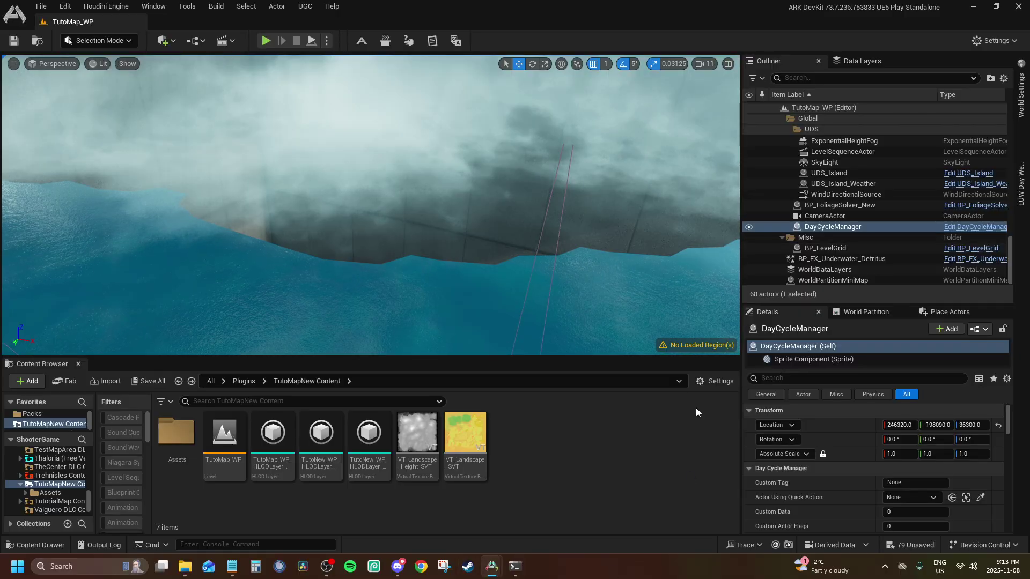
drag(843, 227, 818, 182)
scroll(854, 223, up, 4)
scroll(813, 220, down, 3)
scroll(831, 192, down, 2)
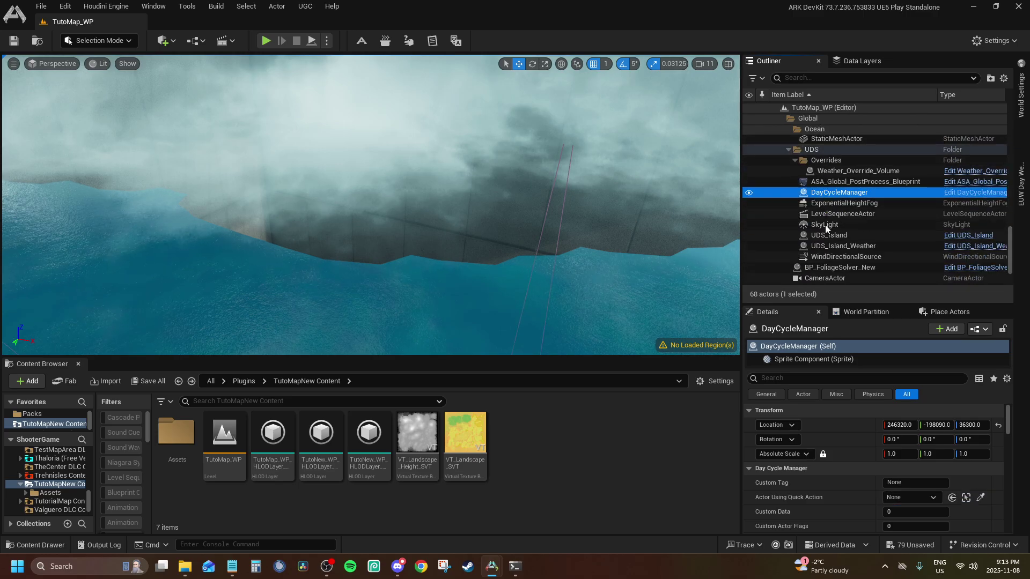
Return to TheIsland_WP, clear the actor search and locate the island bounds actors in the Global folder.
mouse_move(489, 573)
click(645, 505)
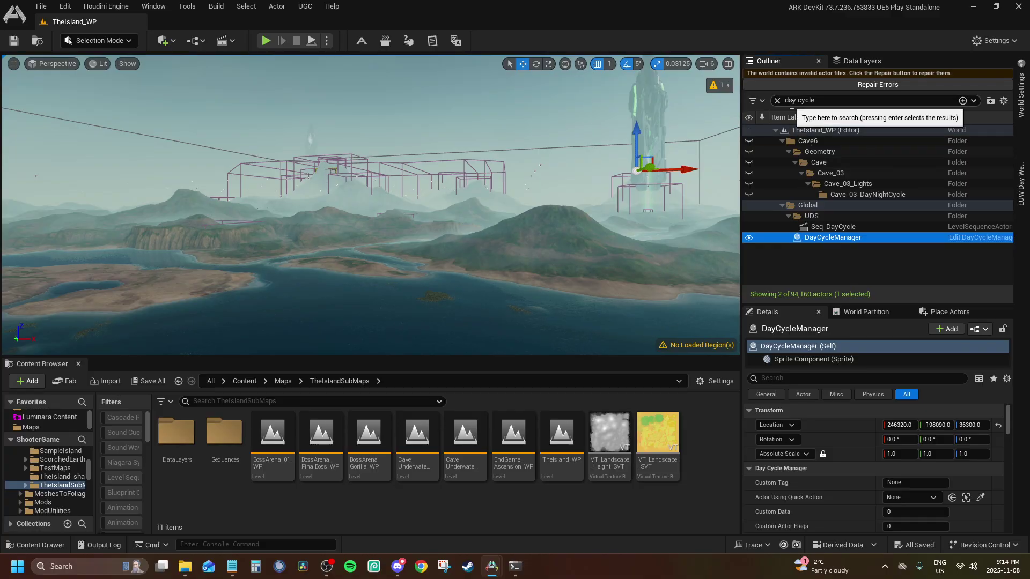
click(803, 209)
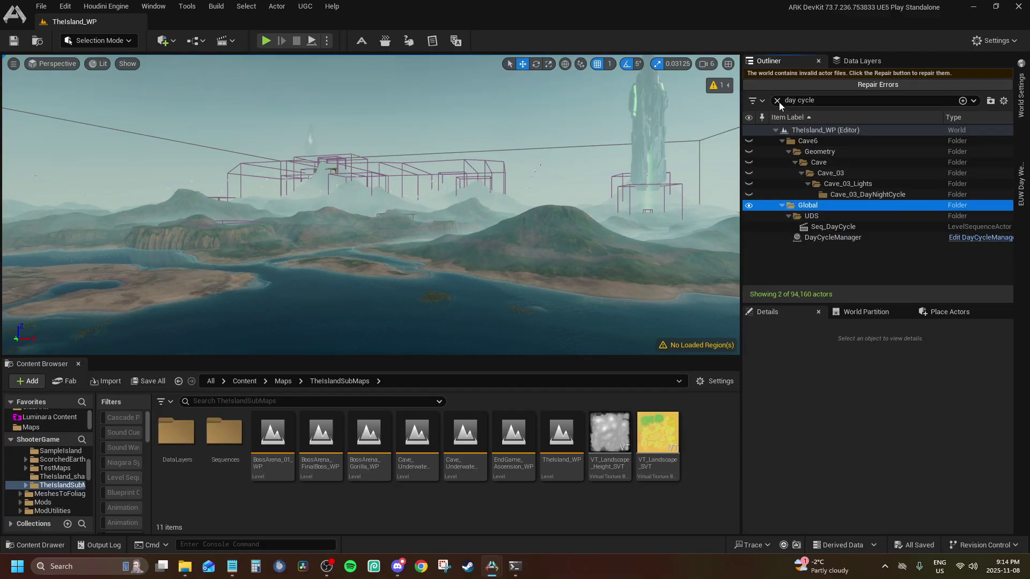
click(778, 100)
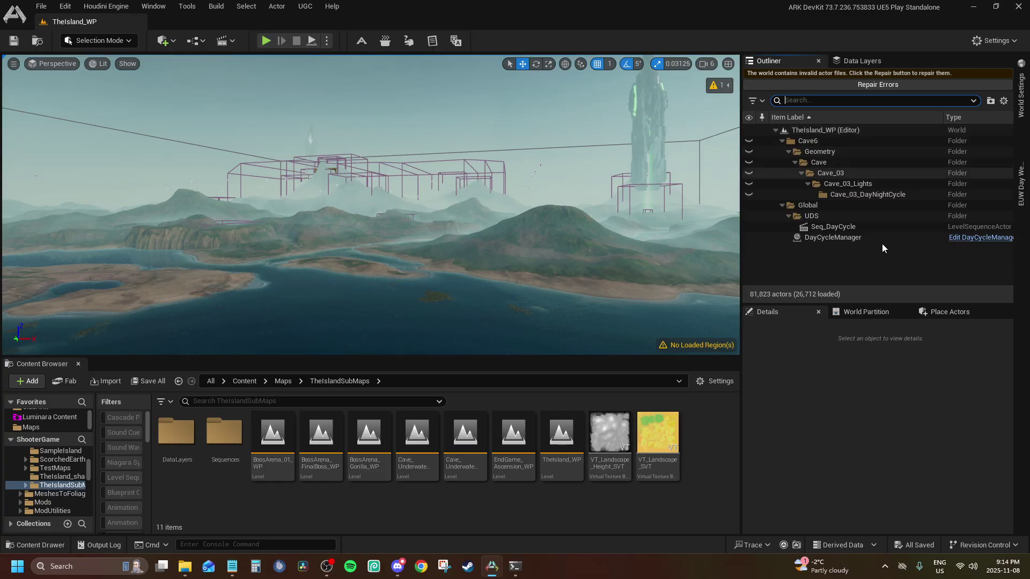
scroll(858, 241, down, 5)
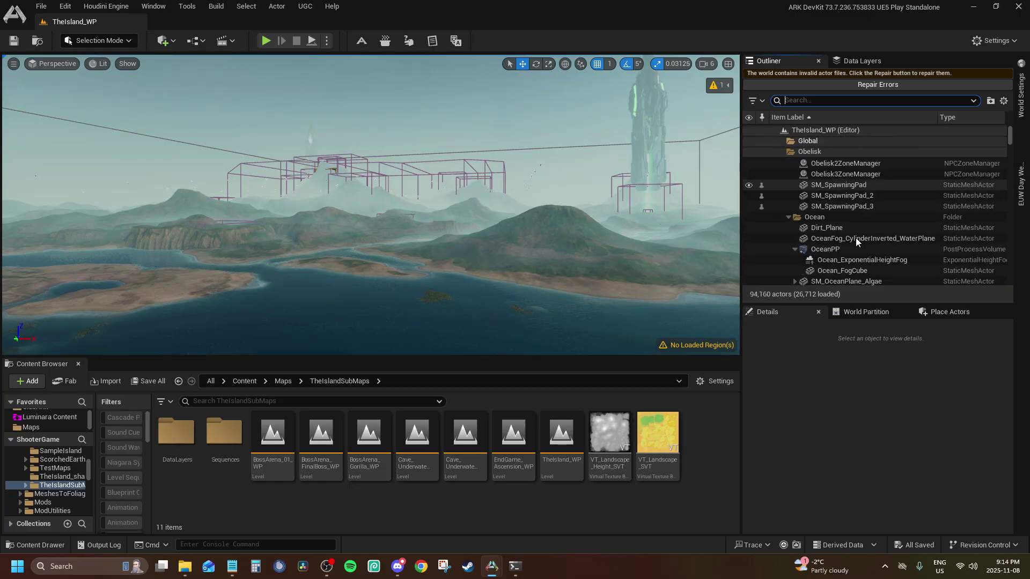
scroll(854, 235, down, 10)
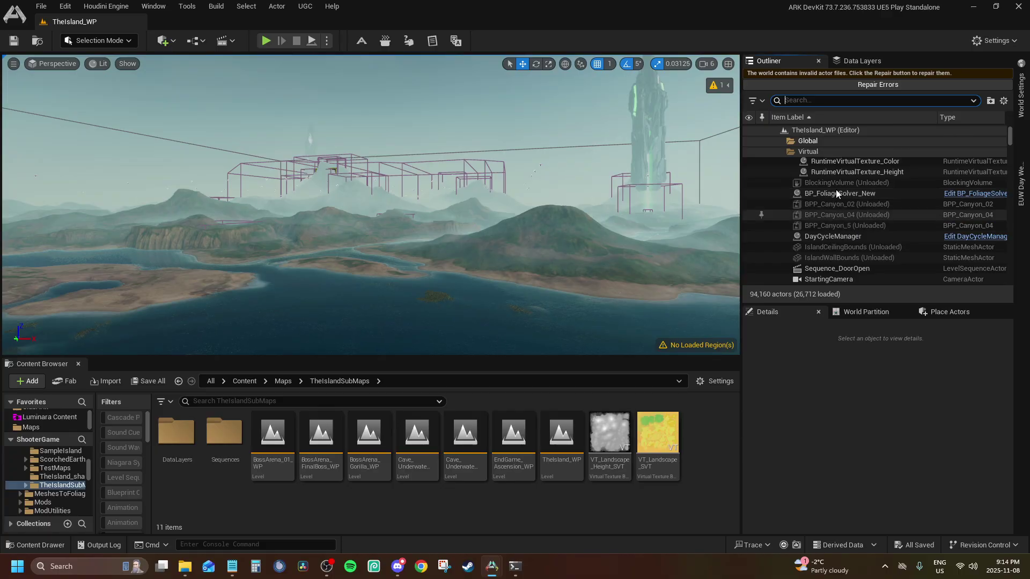
scroll(832, 192, down, 5)
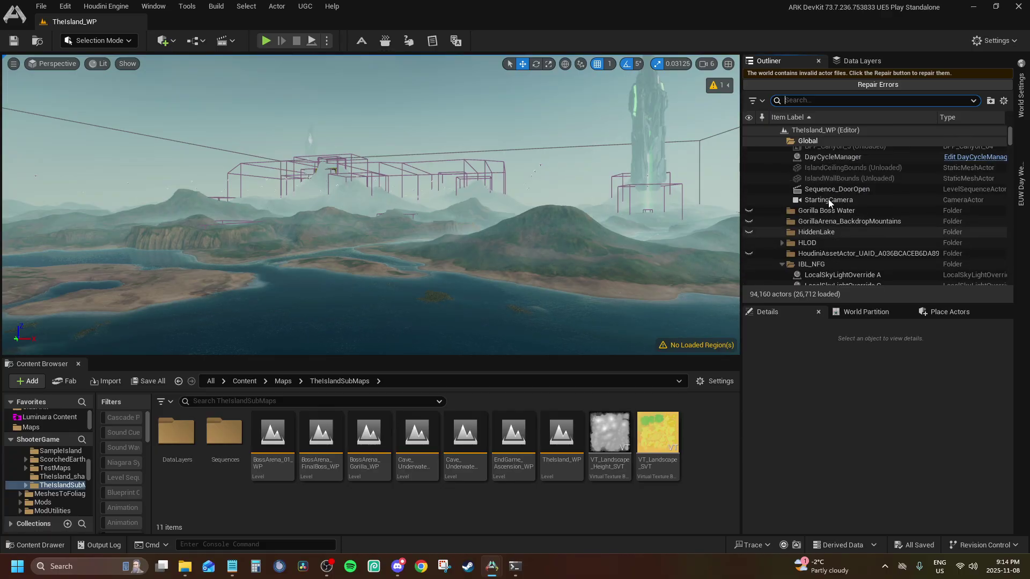
Pin the unloaded IslandCeilingBounds and IslandWallBounds actors in TheIsland_WP so that they load.
scroll(828, 199, up, 1)
click(820, 196)
shift+click(818, 185)
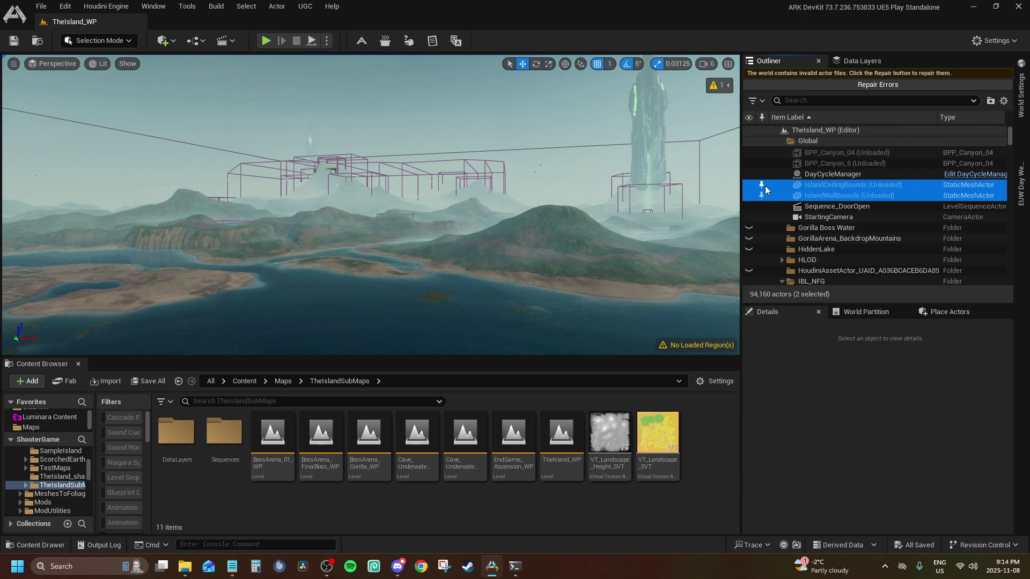
click(762, 185)
Select and copy the loaded IslandCeilingBounds and IslandWallBounds actors in TheIsland_WP.
click(838, 231)
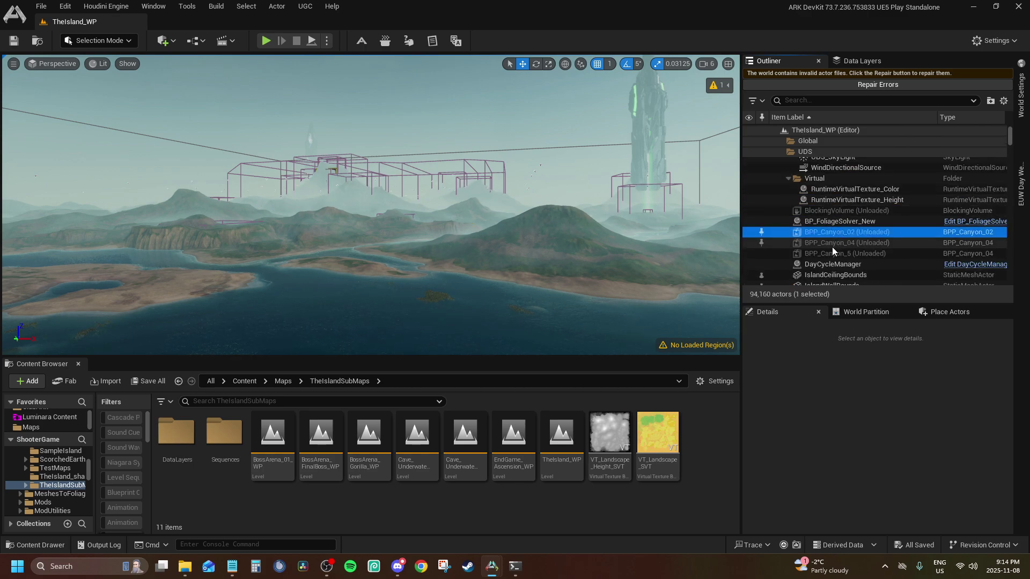
click(822, 269)
scroll(822, 268, down, 1)
click(823, 240)
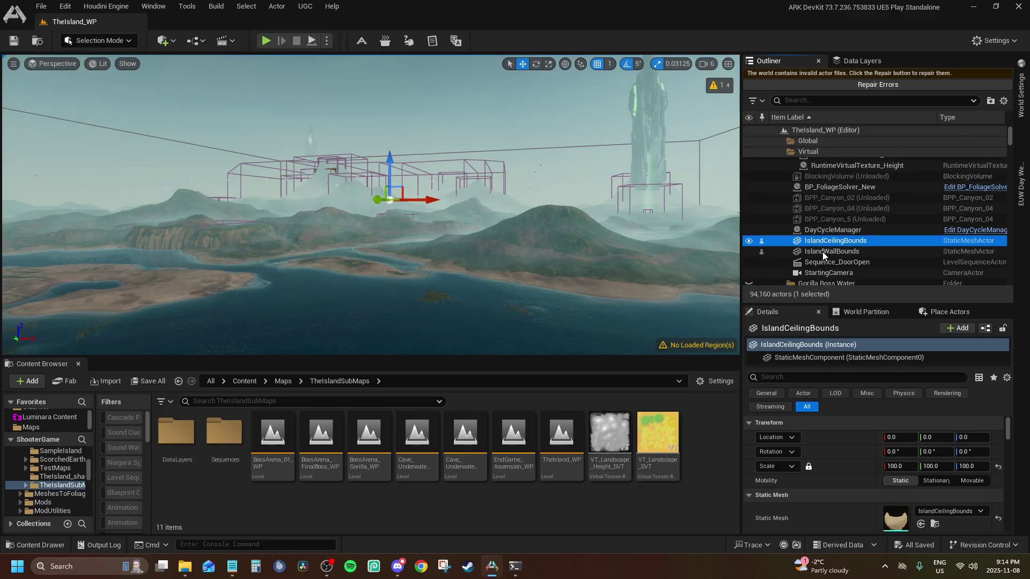
ctrl+click(822, 254)
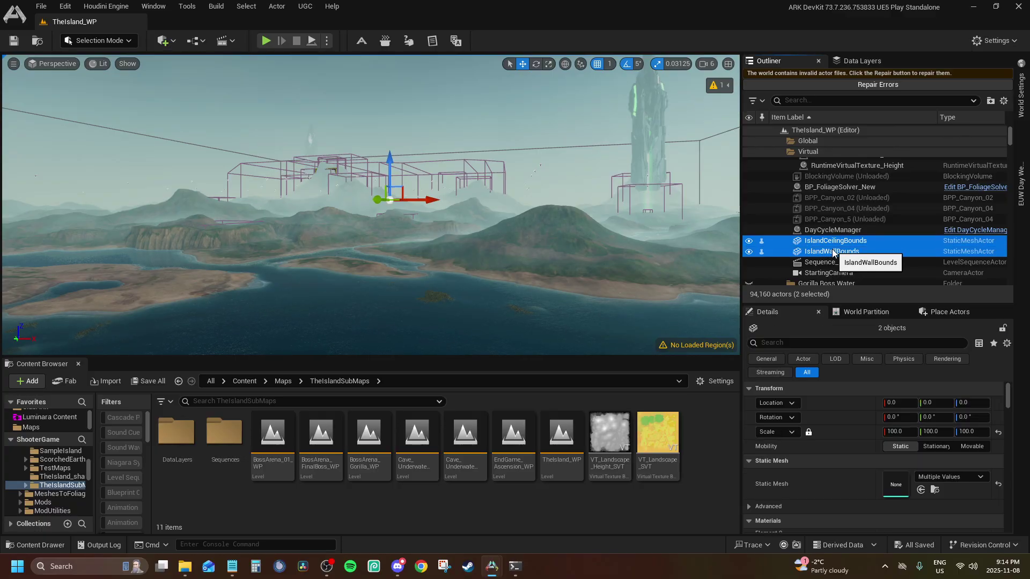
Switch to the TutoMap_WP editor and paste the two island bounds actors into the level.
mouse_move(499, 571)
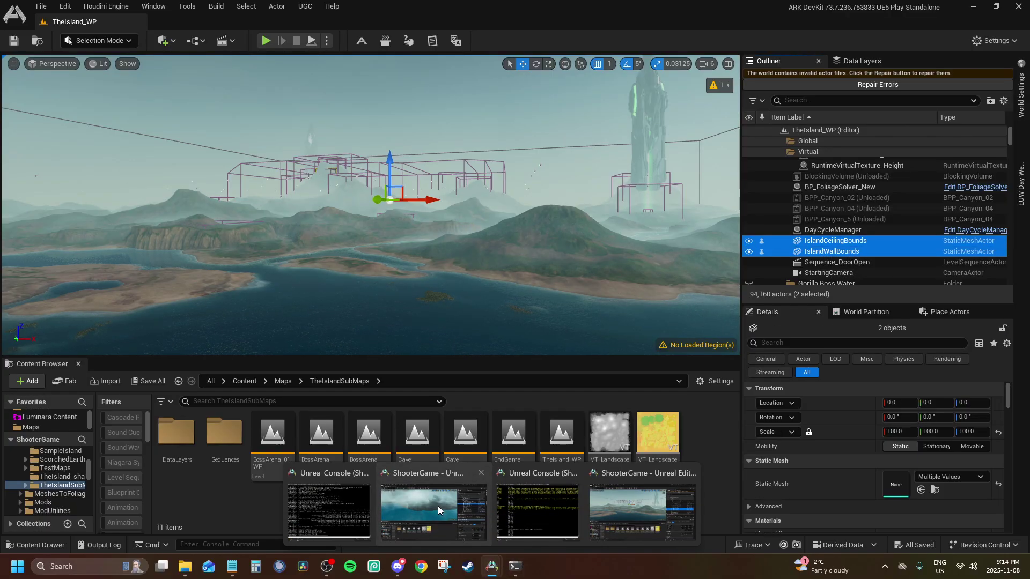
click(438, 507)
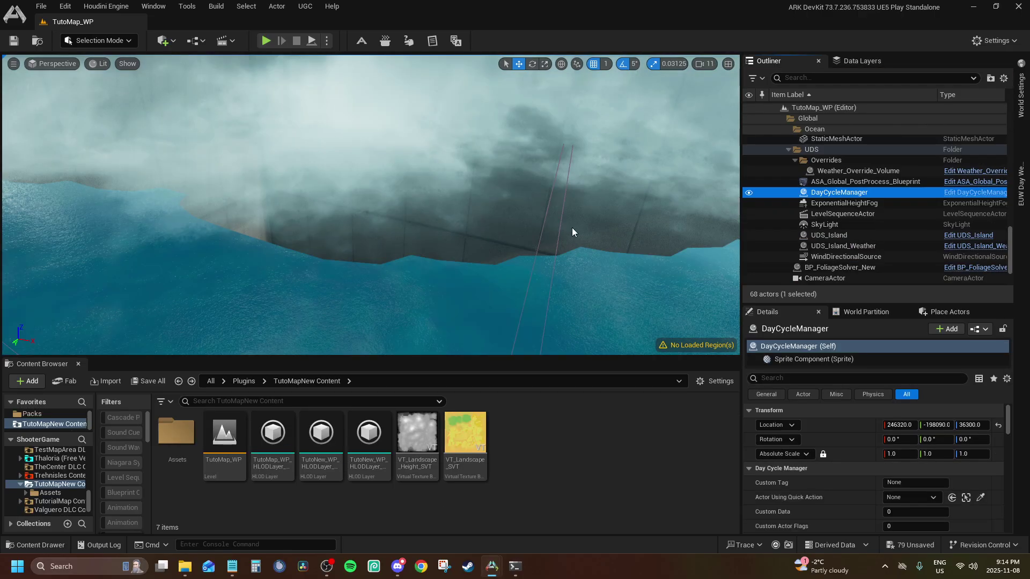
key(ctrl+v)
right_drag(572, 227, 520, 221)
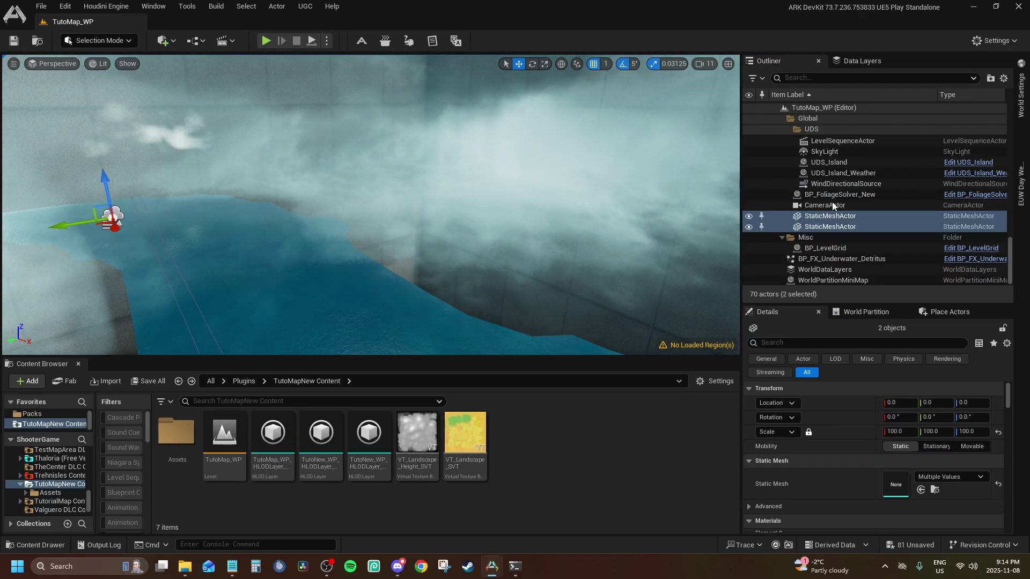
Move DayCycleManager out of the UDS folder directly into the Global folder.
click(819, 131)
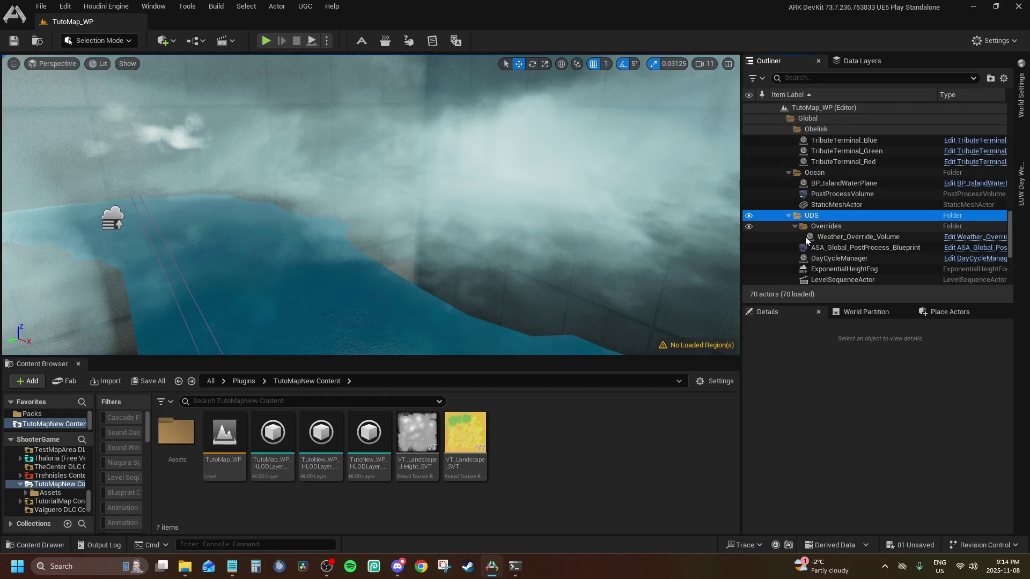
drag(835, 260, 815, 193)
scroll(815, 182, up, 5)
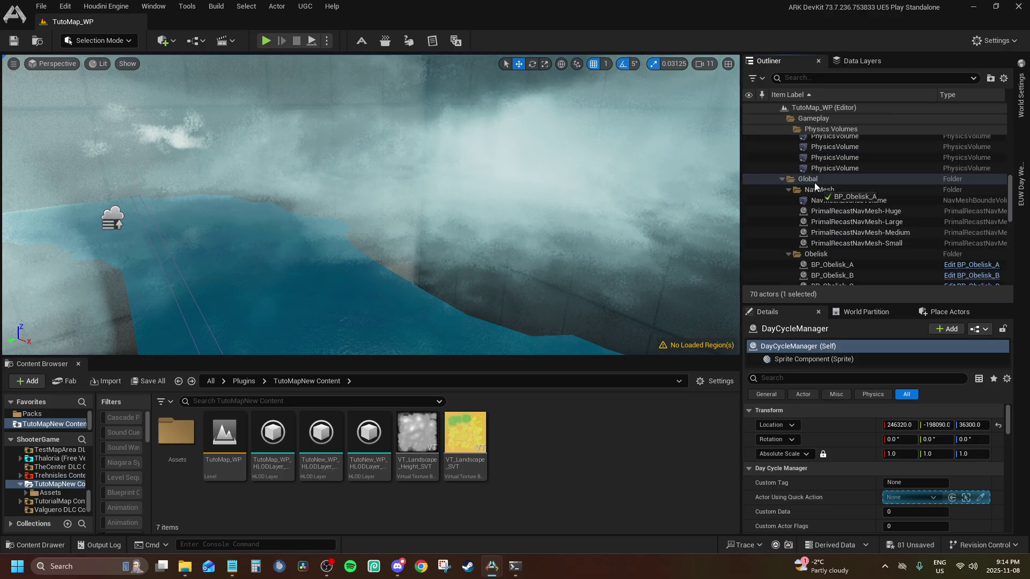
Collapse the NavMesh, Obelisk, Ocean and Physics Volumes folders in TutoMap_WP's actor list.
click(789, 190)
click(788, 200)
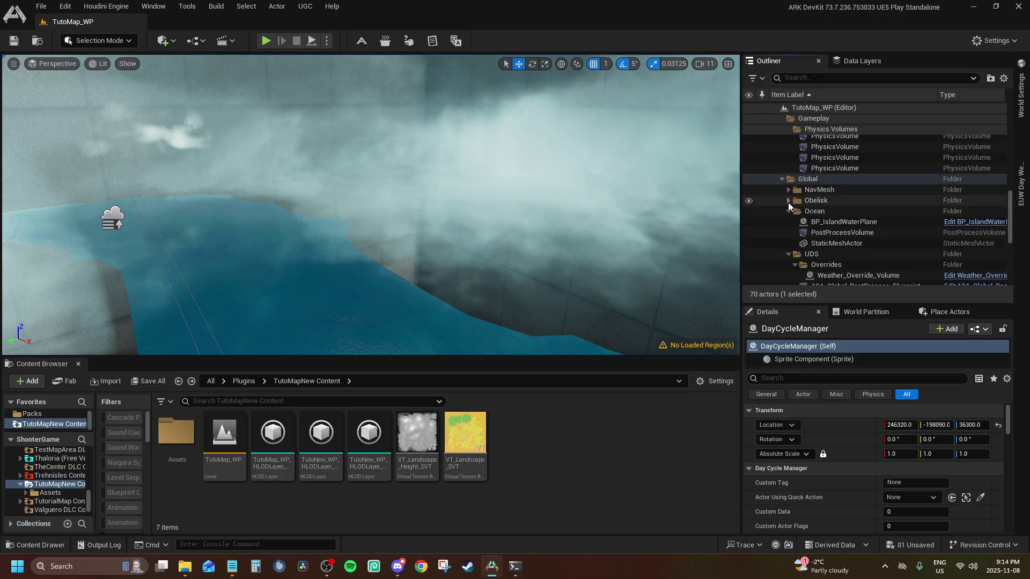
click(790, 211)
scroll(807, 161, up, 3)
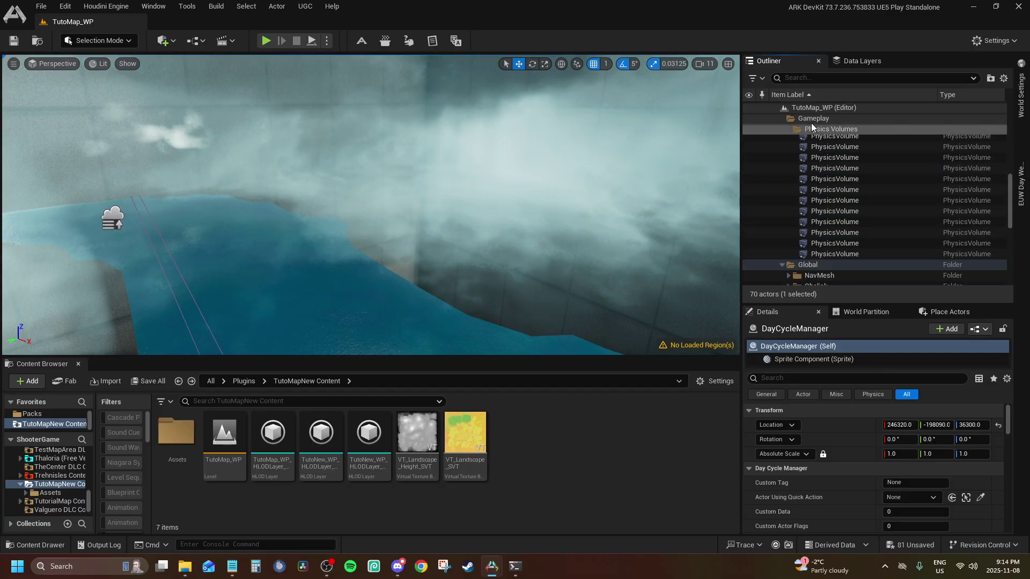
click(811, 120)
click(812, 130)
click(788, 129)
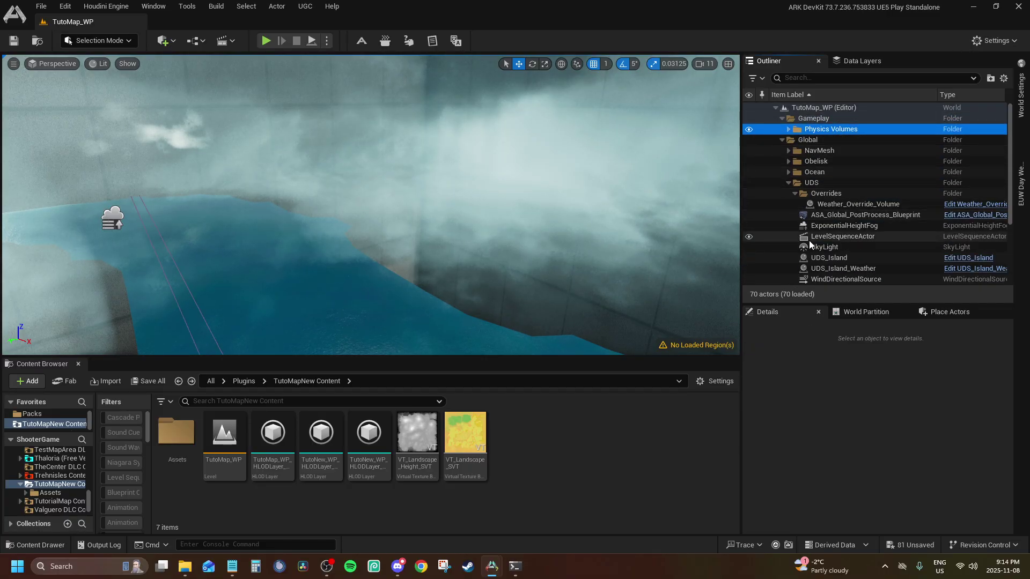
Collapse the Overrides, UDS and Misc folders in the actor list.
scroll(841, 238, down, 3)
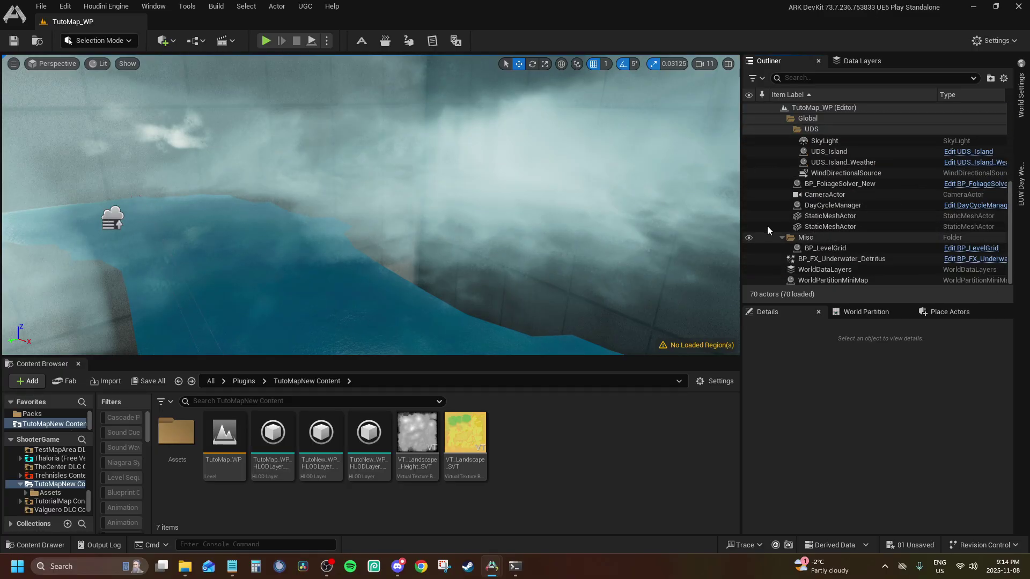
scroll(781, 226, up, 1)
scroll(794, 160, down, 1)
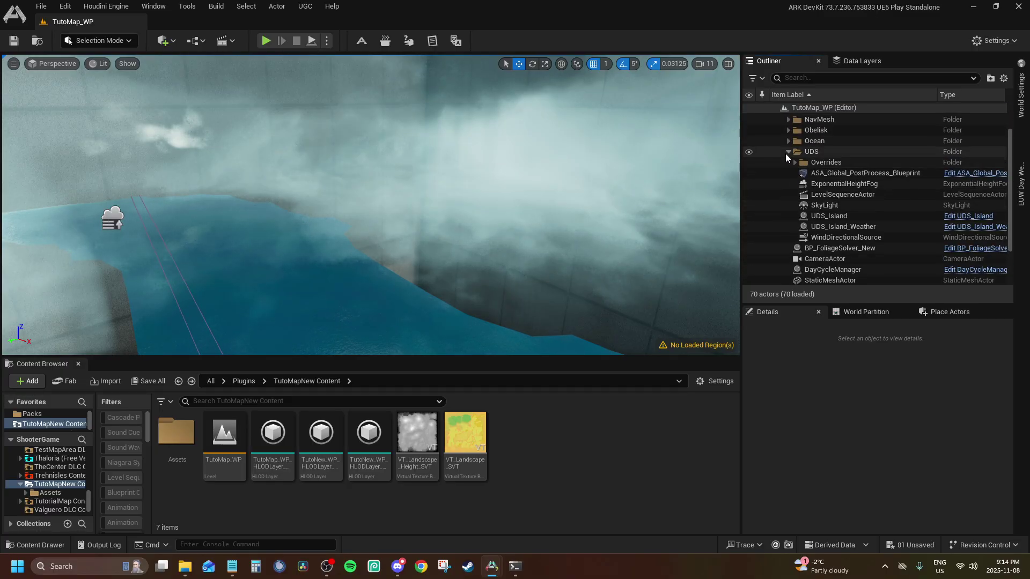
click(787, 153)
Collapse the Global and Gameplay folders and save all unsaved content of the level.
click(930, 561)
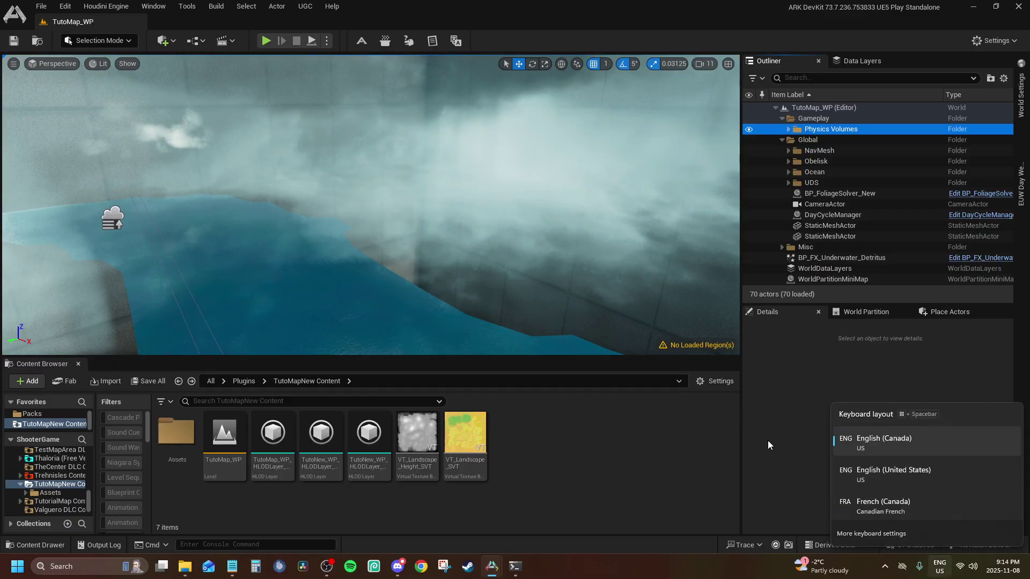
click(851, 130)
click(783, 137)
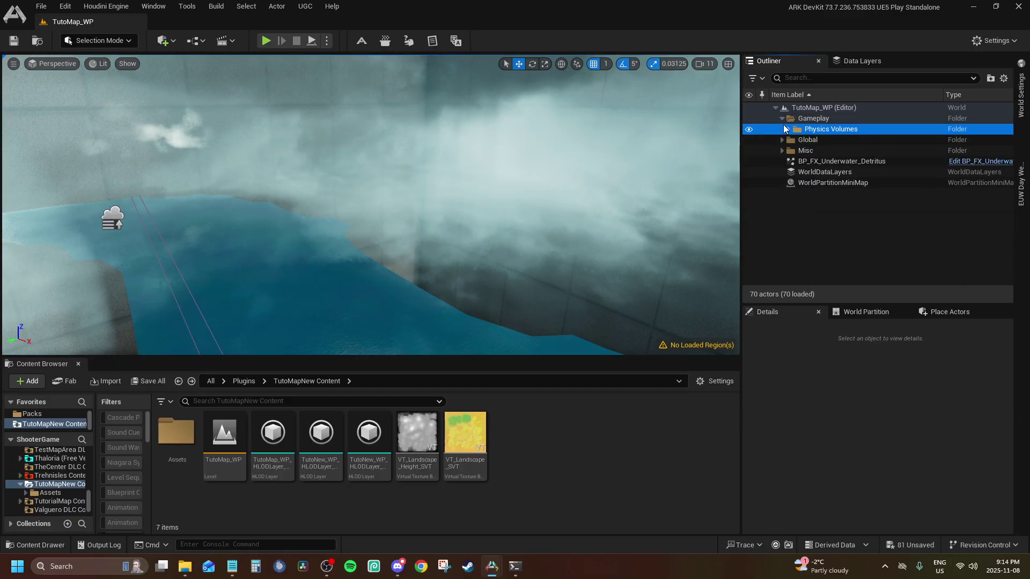
click(782, 118)
click(800, 108)
click(886, 543)
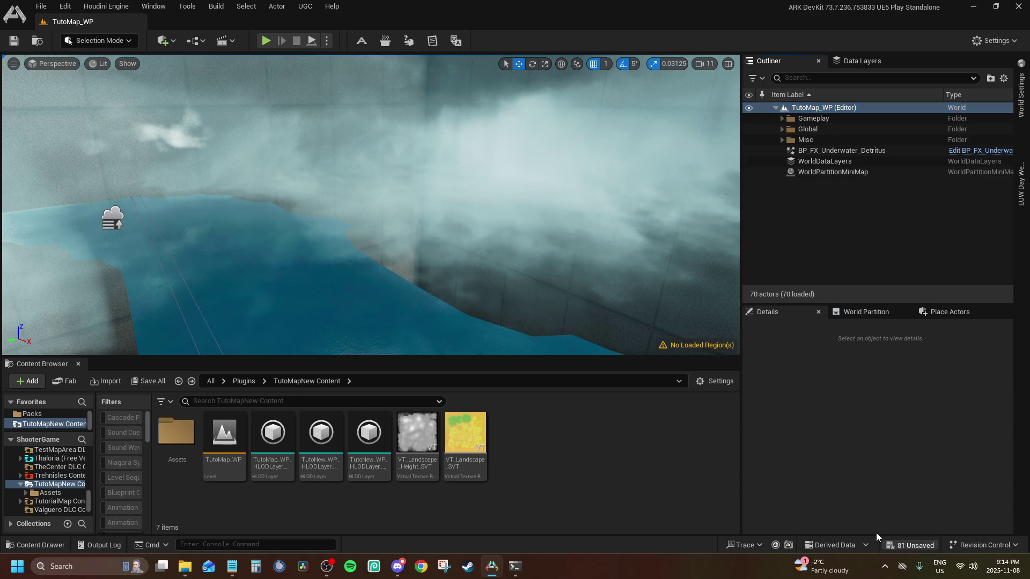
click(600, 404)
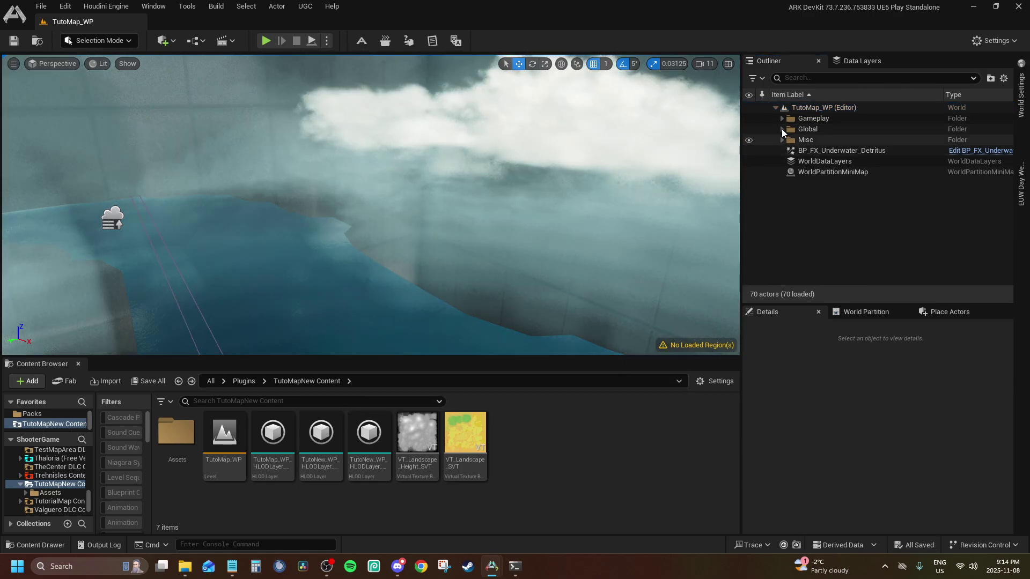
Review the actors copied into the Global folder's subfolders and the Gameplay folder's Physics Volumes.
click(782, 129)
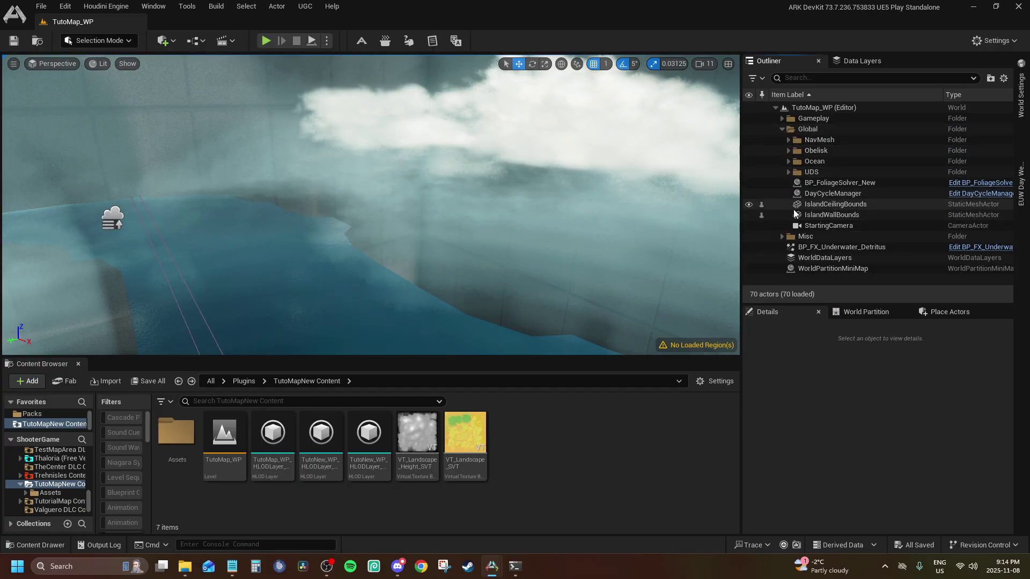
click(788, 172)
click(789, 172)
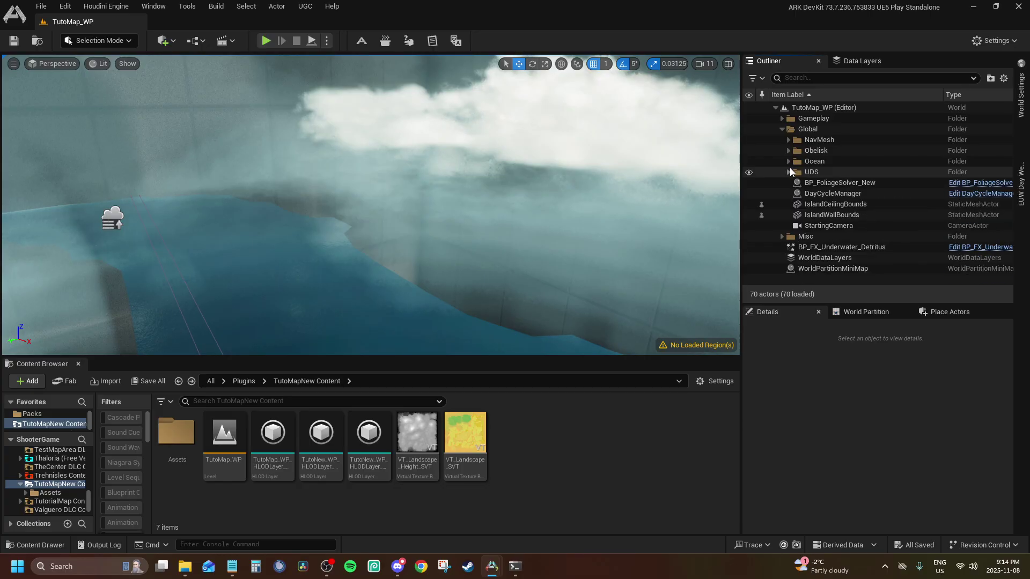
click(789, 163)
click(790, 162)
click(790, 143)
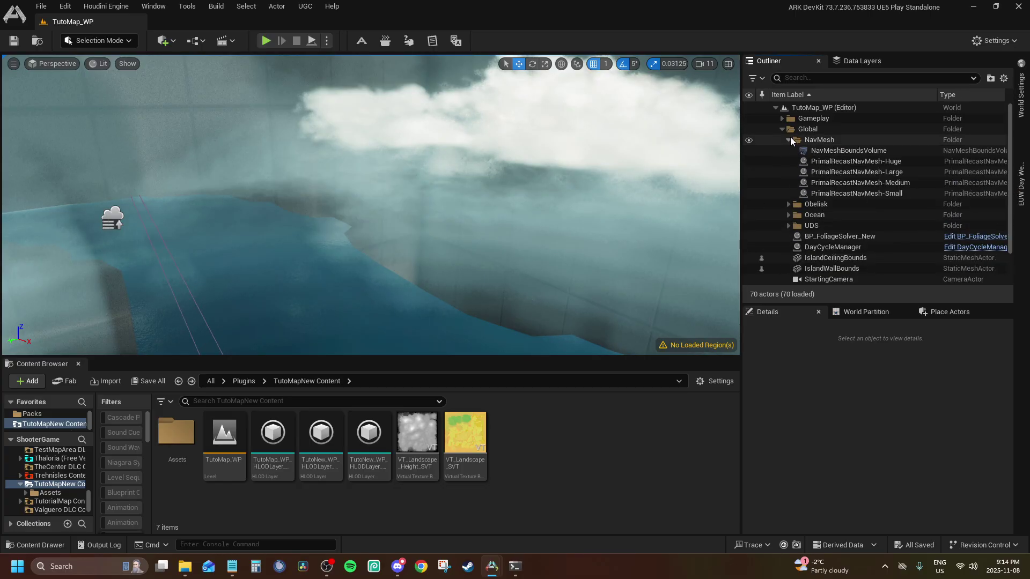
click(791, 138)
click(787, 148)
click(787, 151)
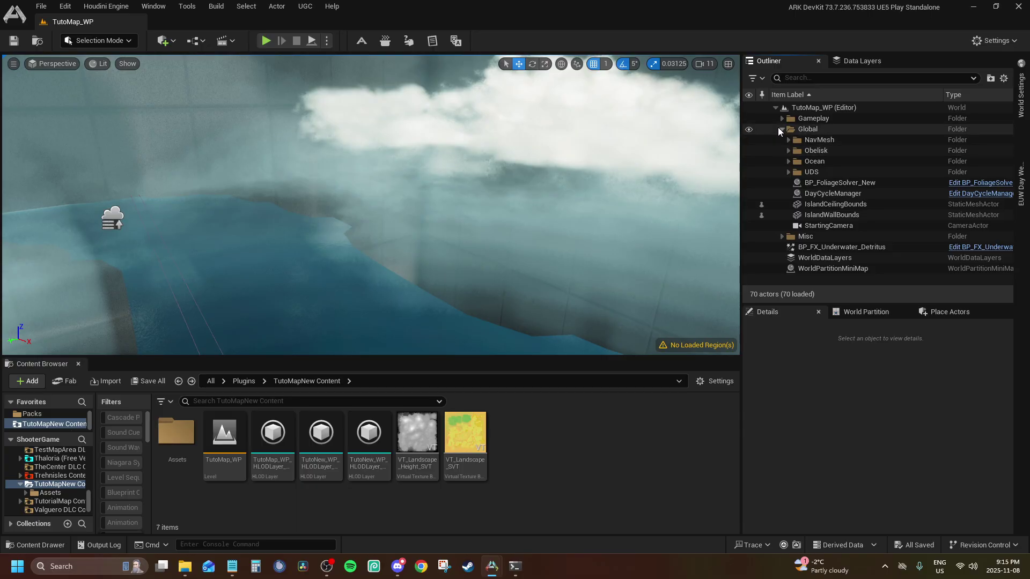
click(781, 119)
click(788, 130)
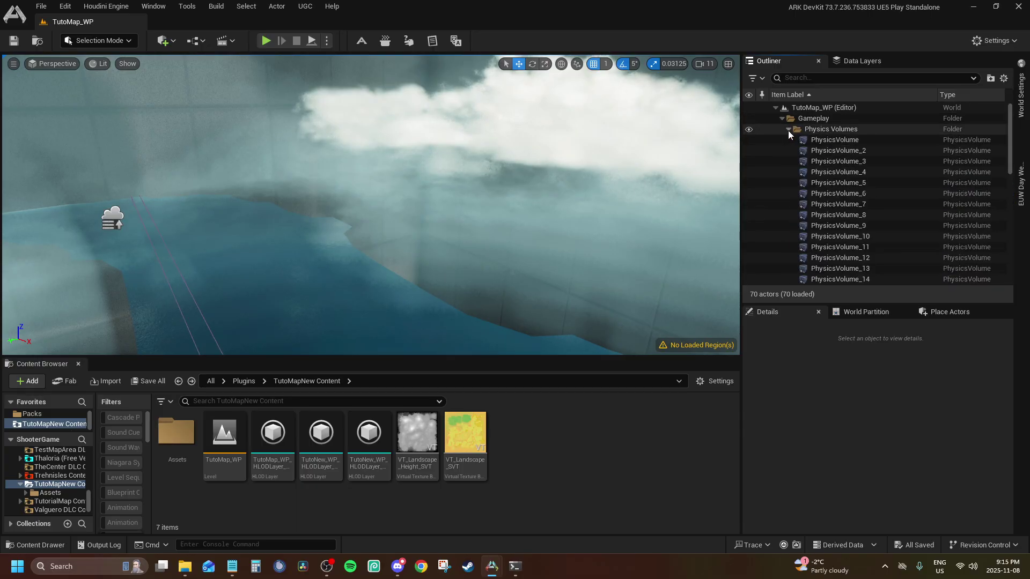
click(788, 130)
click(782, 118)
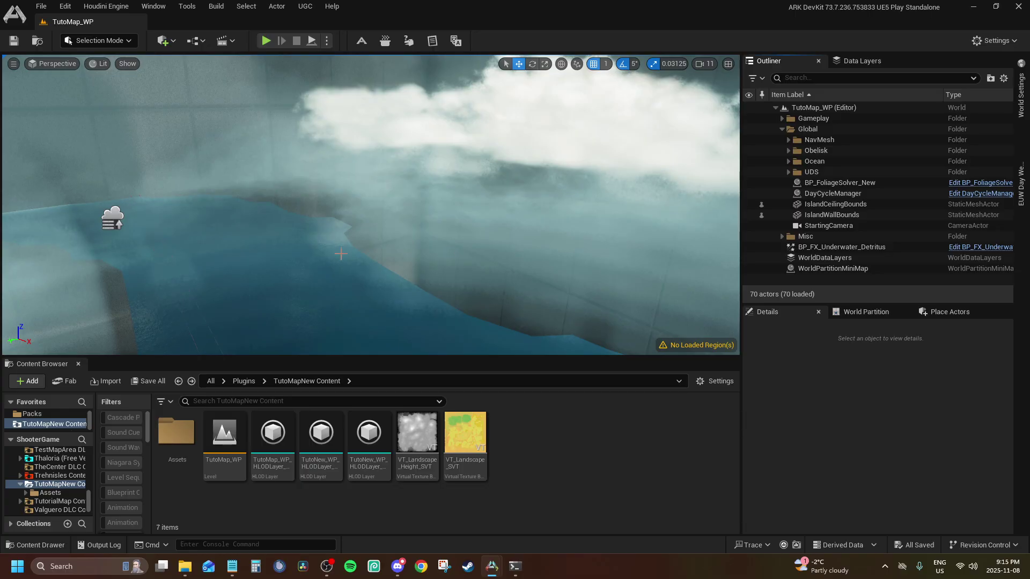
Select the BP_LevelGrid actor above the map and hide it in the viewport.
right_drag(341, 255, 351, 178)
scroll(346, 204, up, 4)
scroll(346, 202, up, 2)
key(w)
scroll(350, 166, down, 1)
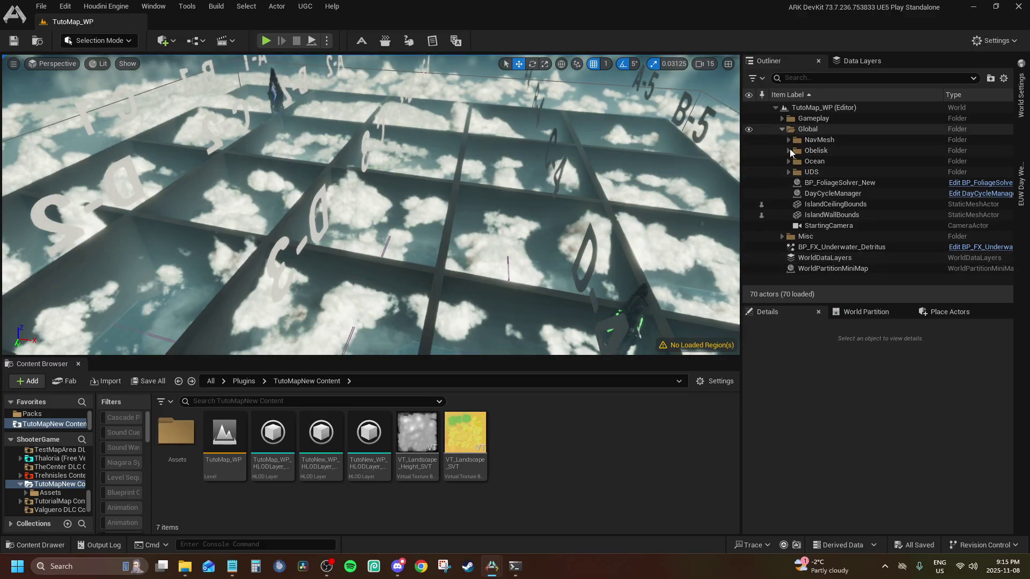
click(783, 119)
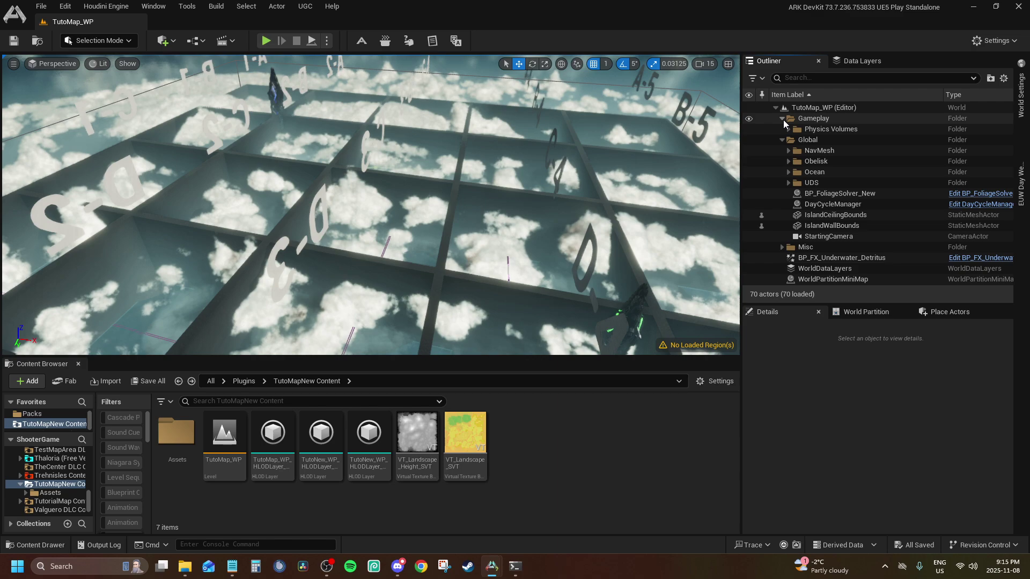
click(550, 213)
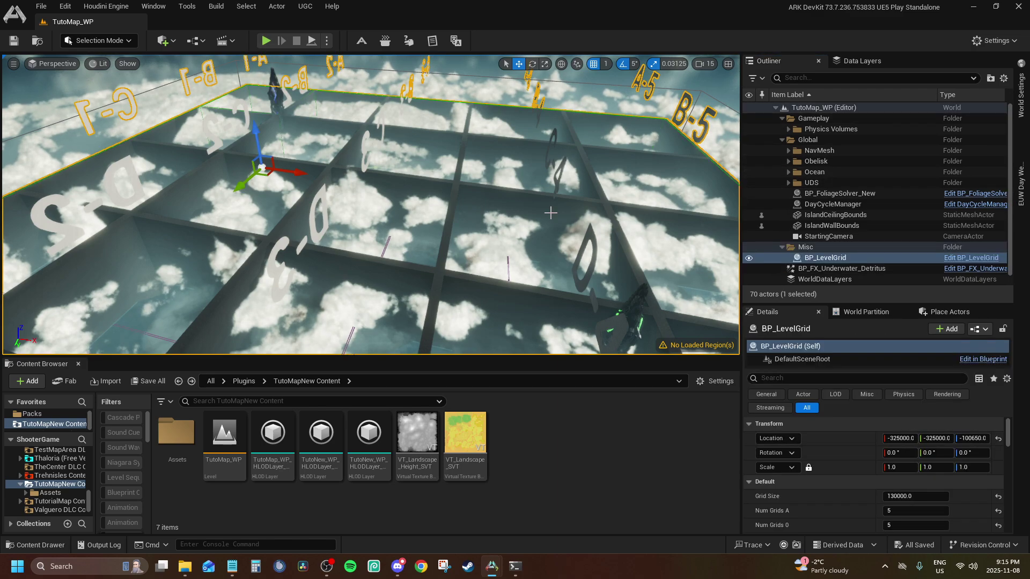
click(749, 258)
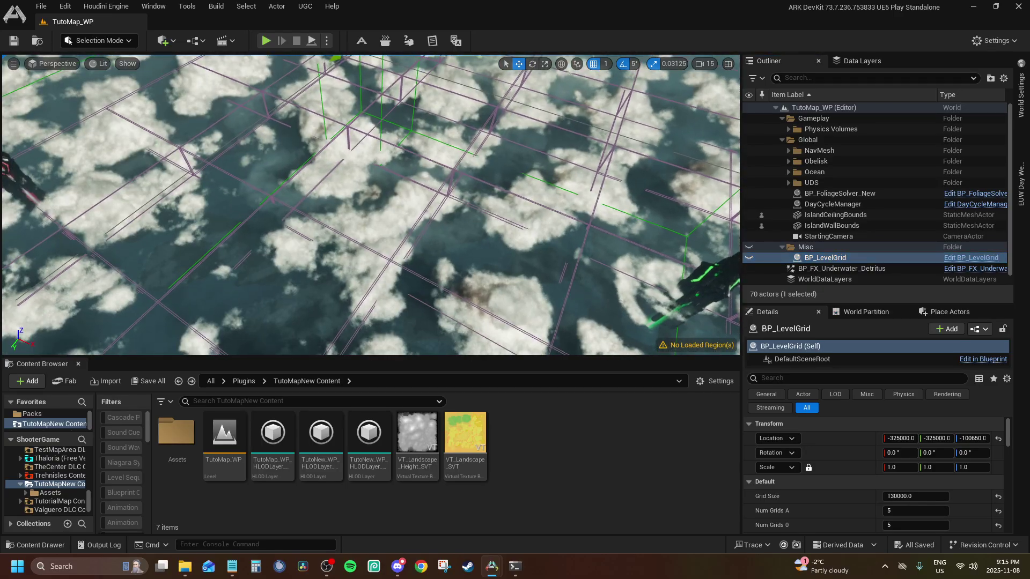
Turn off the viewport's cloud display and view the ocean surface from above.
key(f)
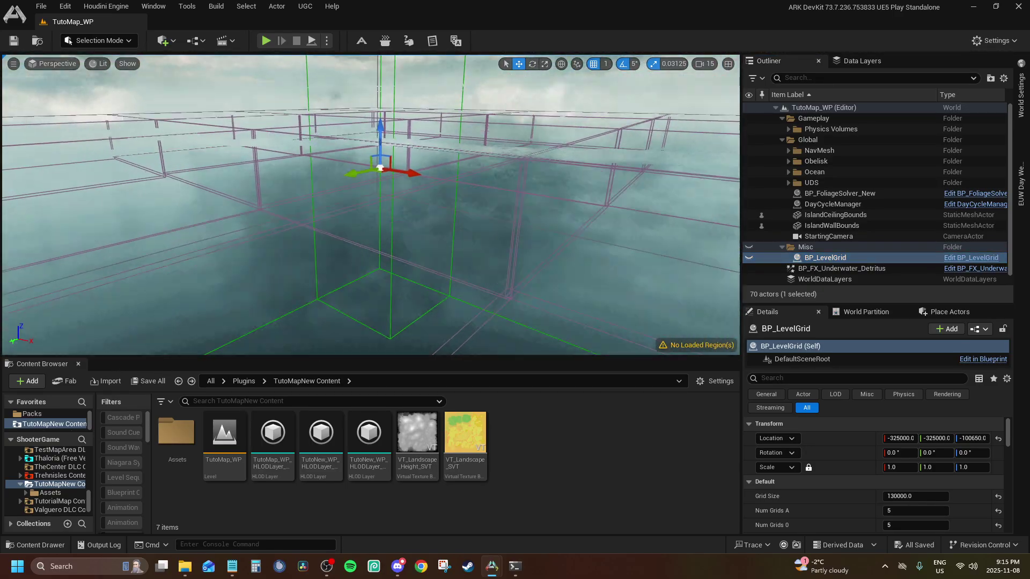
right_drag(375, 215, 333, 198)
click(127, 64)
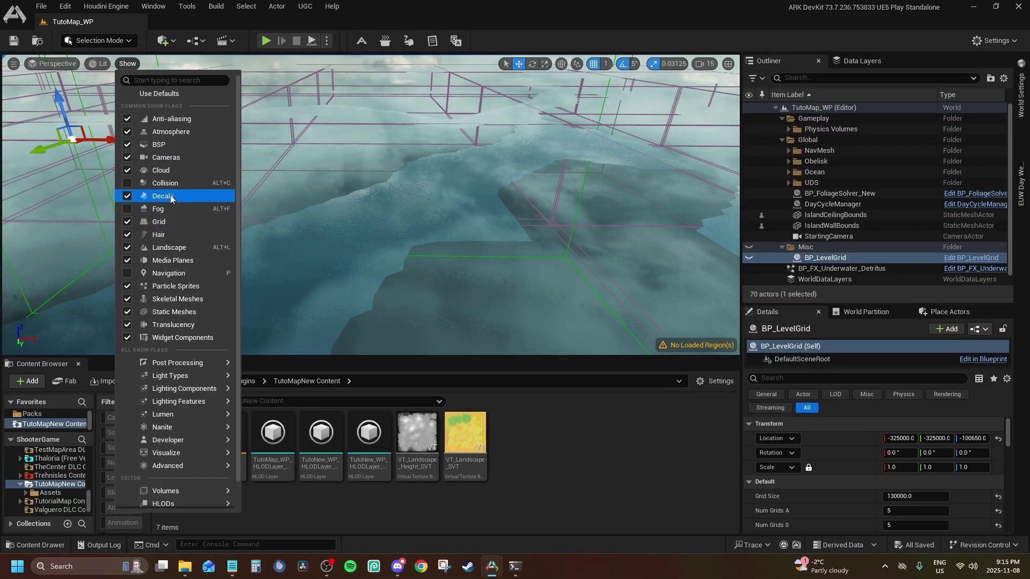
click(127, 183)
right_drag(375, 215, 401, 208)
scroll(365, 209, up, 4)
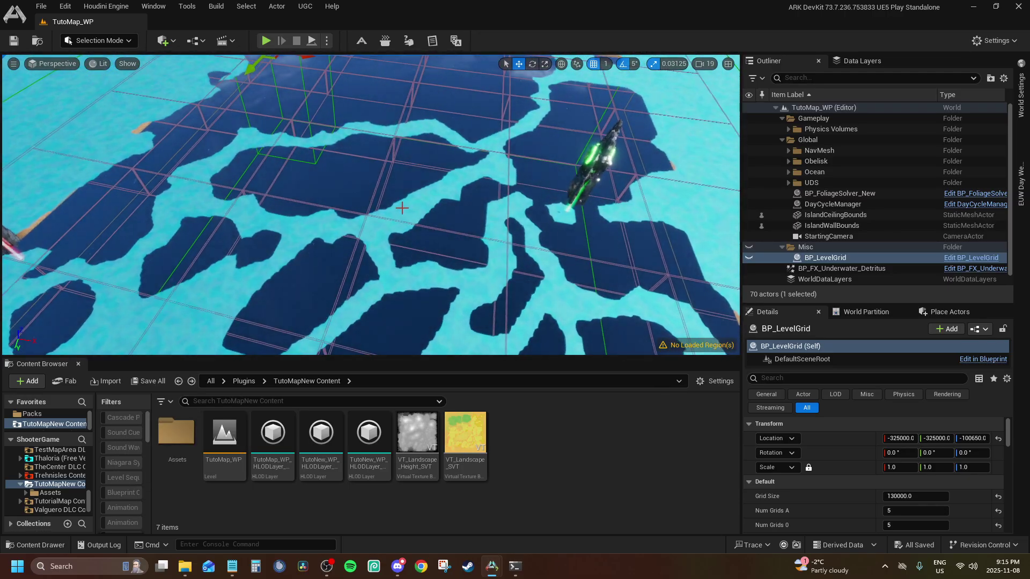
Select the WaterPlane actor, search the static meshes for "no holes" and set its Water Plane mesh to SM_OceanPlane_NoHoles.
click(402, 207)
scroll(912, 472, down, 4)
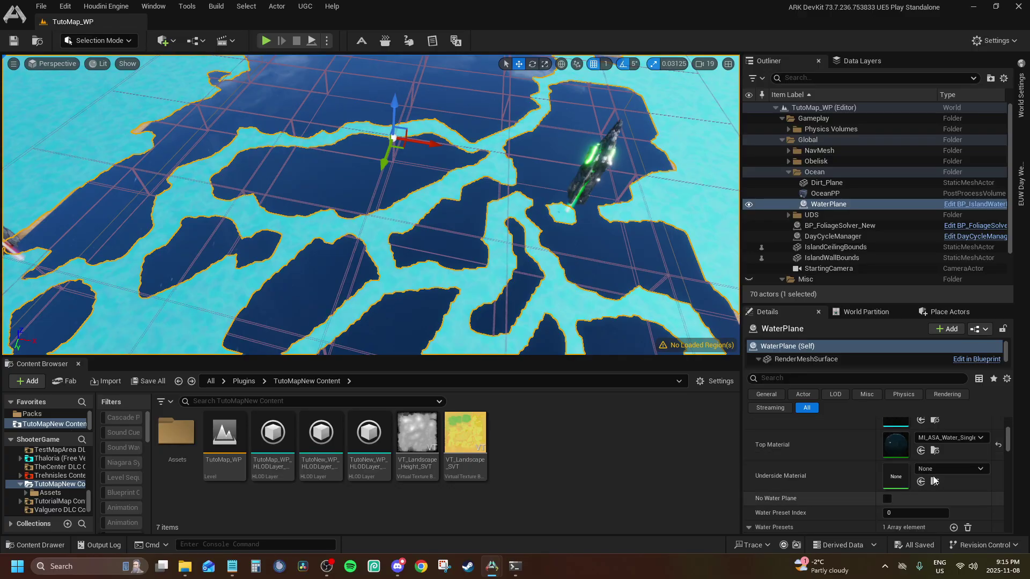
click(949, 441)
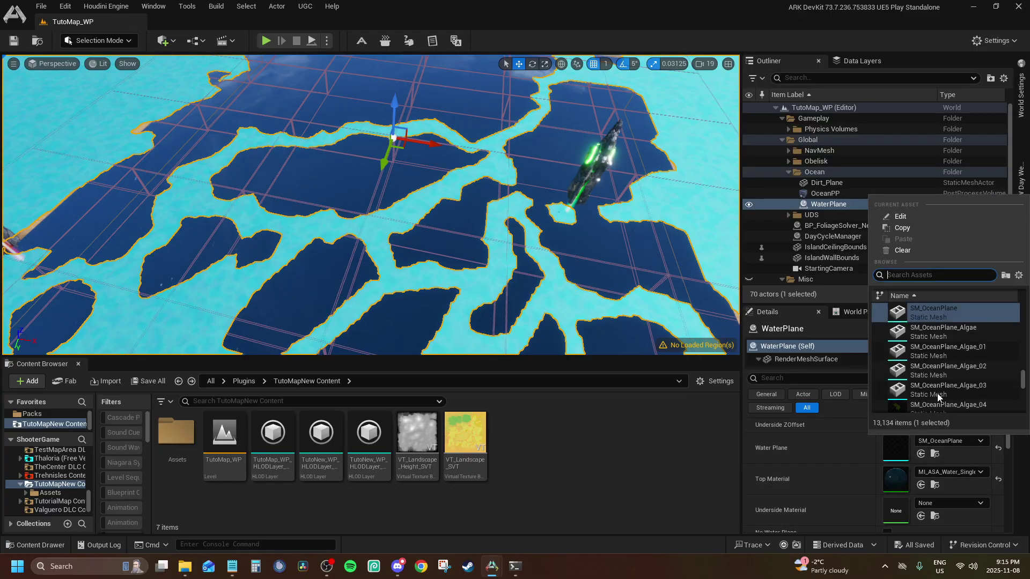
scroll(948, 334, down, 5)
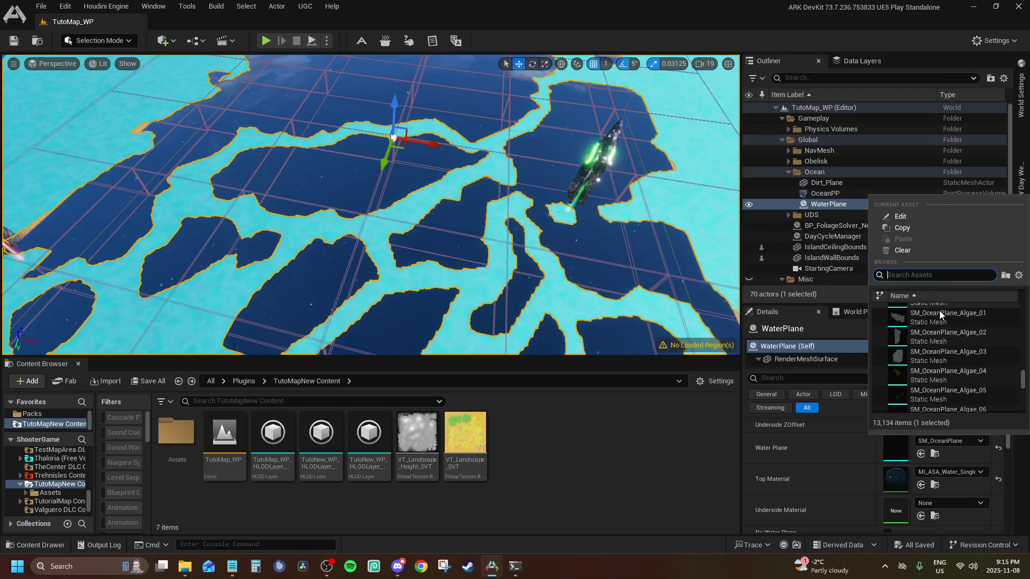
scroll(931, 330, down, 5)
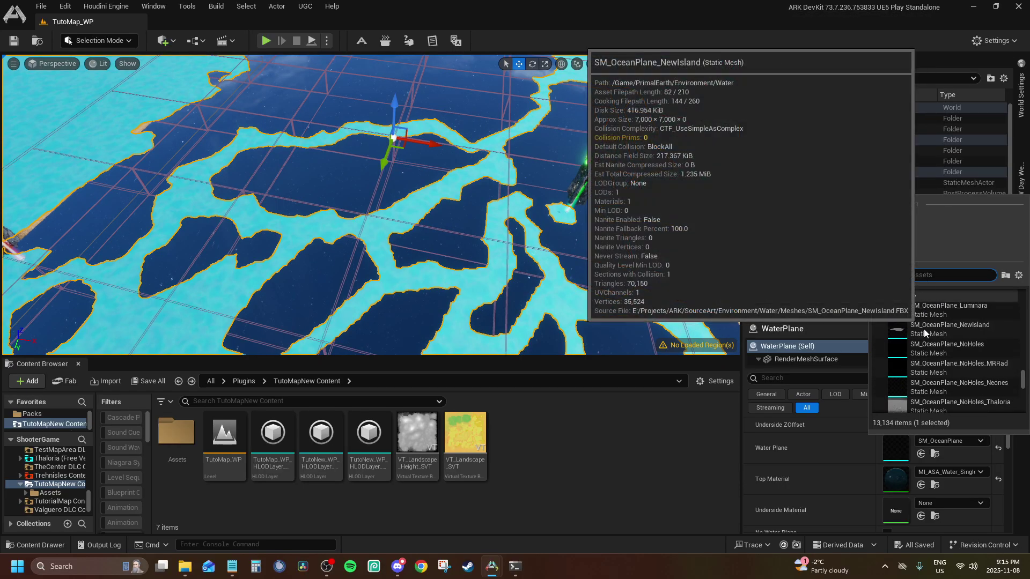
text(waterplane)
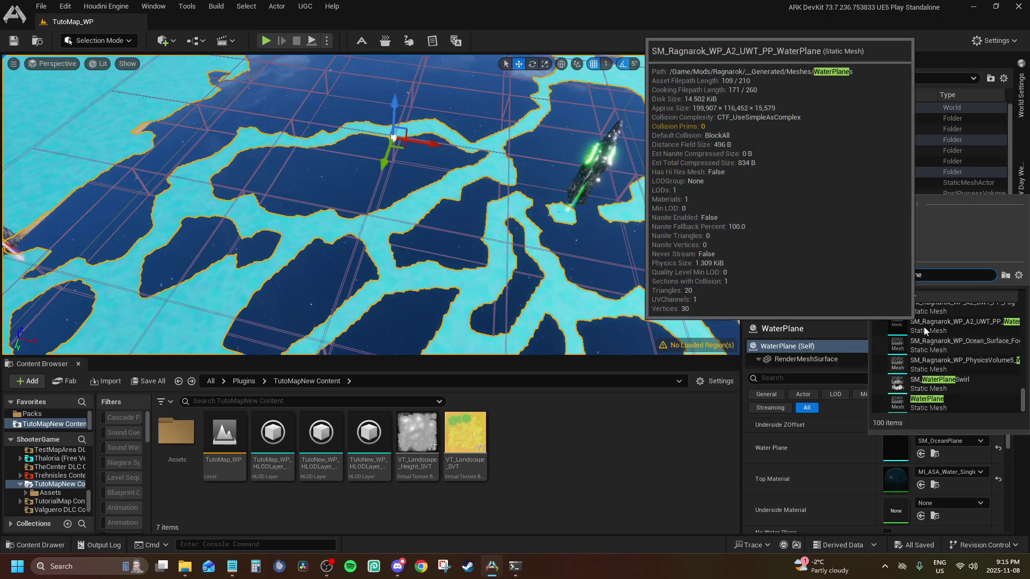
scroll(981, 375, up, 5)
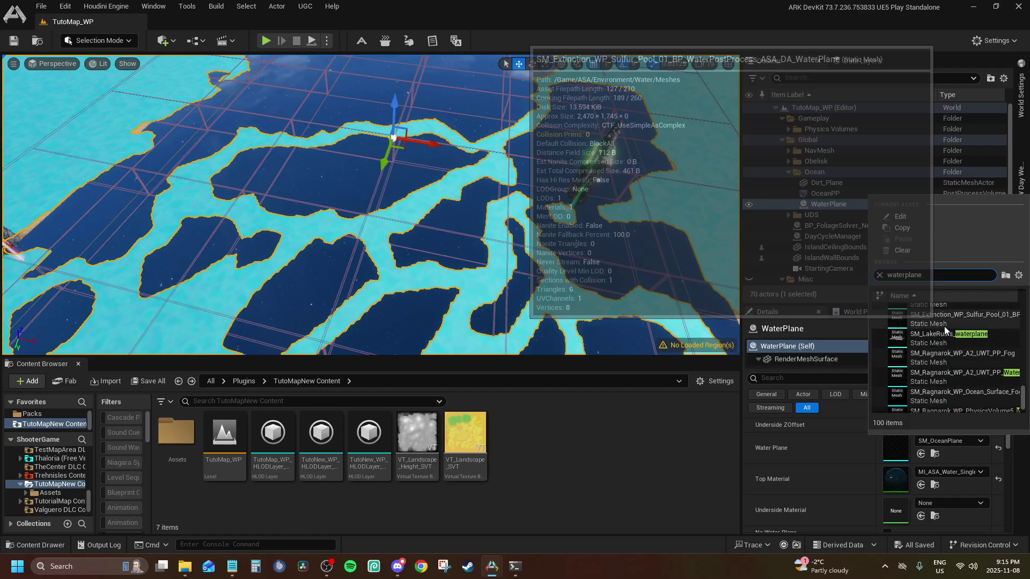
text(no hole)
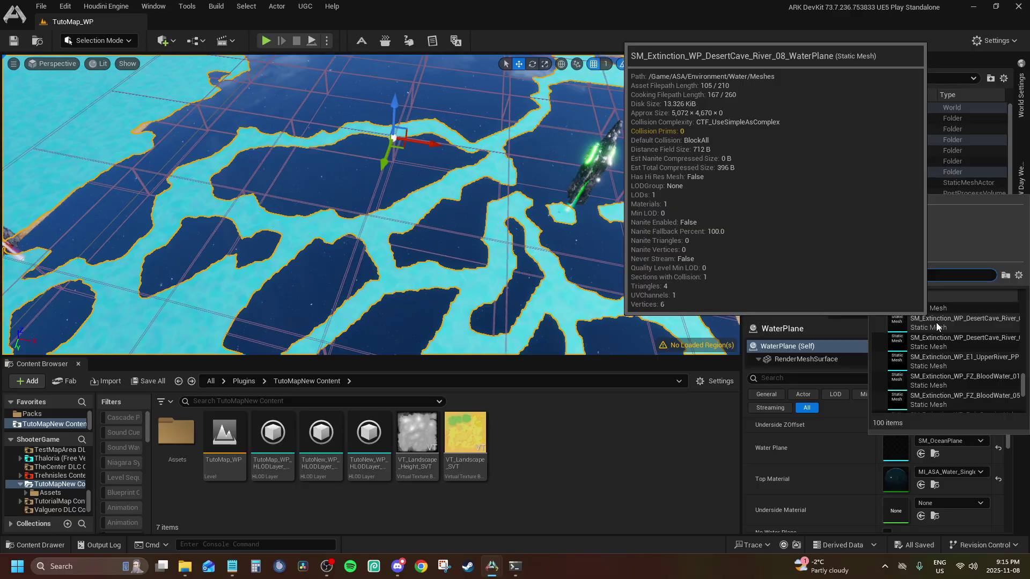
text(s)
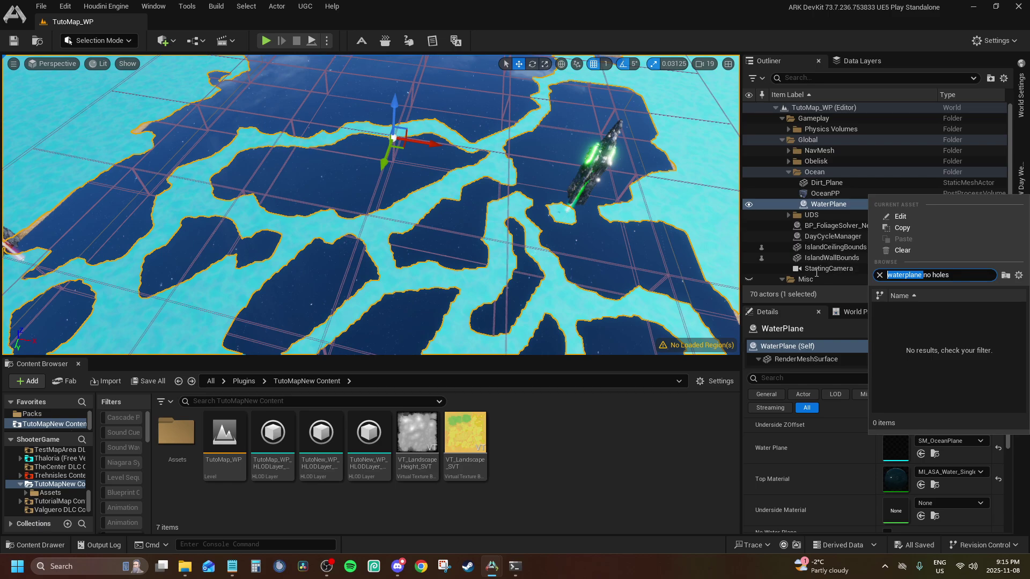
key(BackSpace)
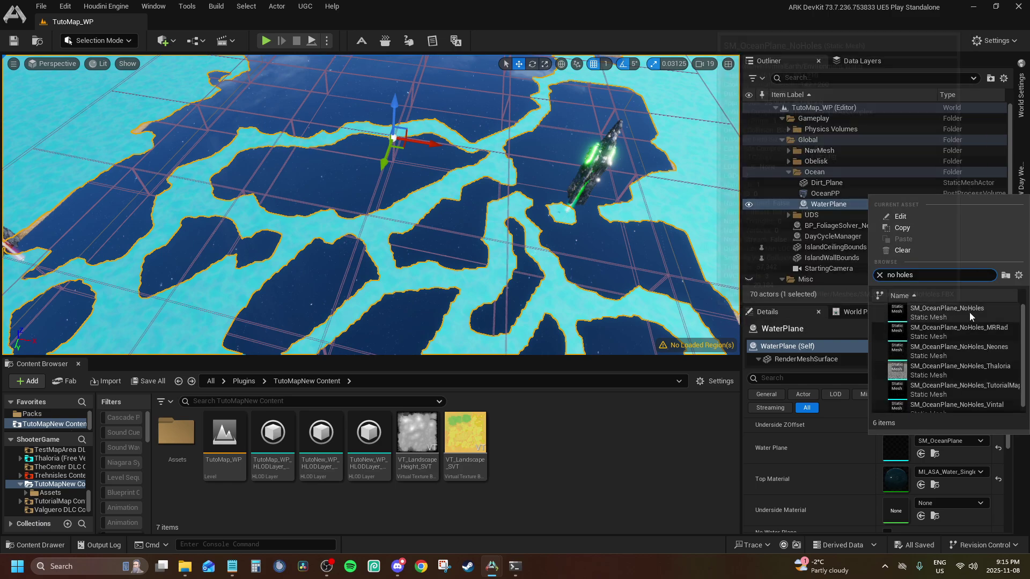
click(966, 309)
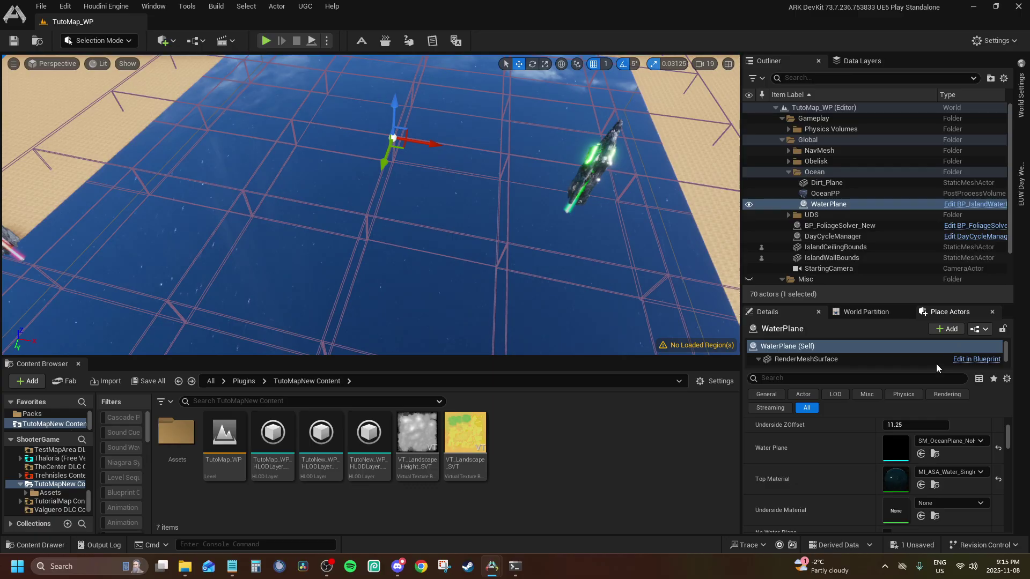
scroll(370, 204, down, 5)
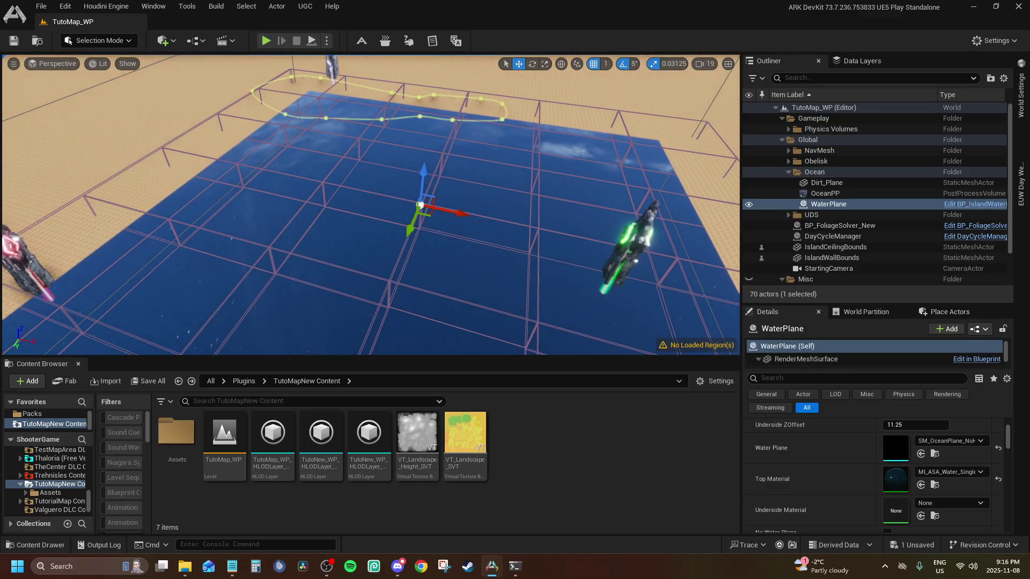
mouse_move(370, 204)
right_down()
mouse_move(279, 183)
mouse_move(370, 199)
mouse_move(382, 191)
right_up()
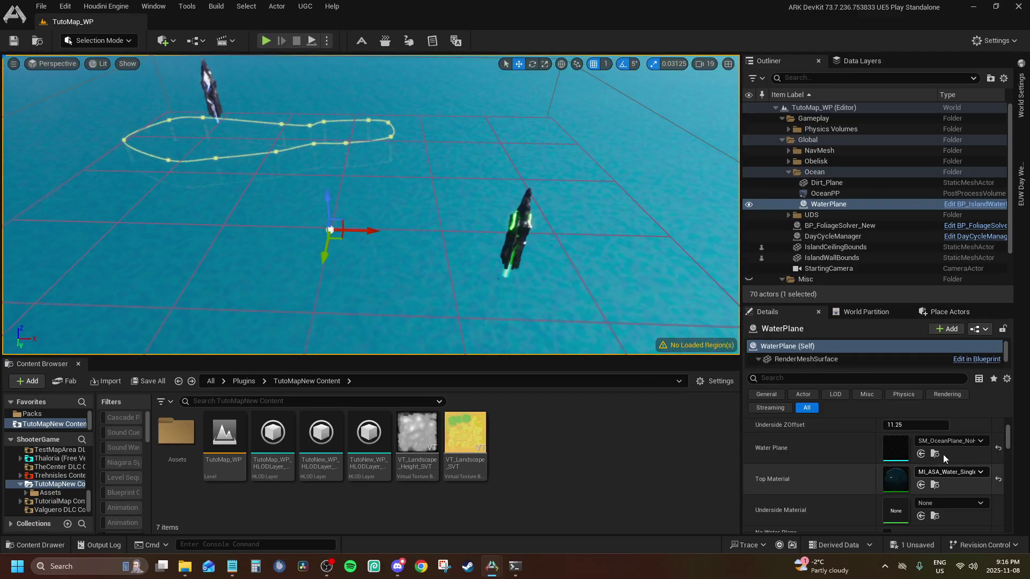
Locate the SM_OceanPlane_NoHoles asset and copy it into TutoMapNew Content's Assets/Environment/Water folder.
click(935, 454)
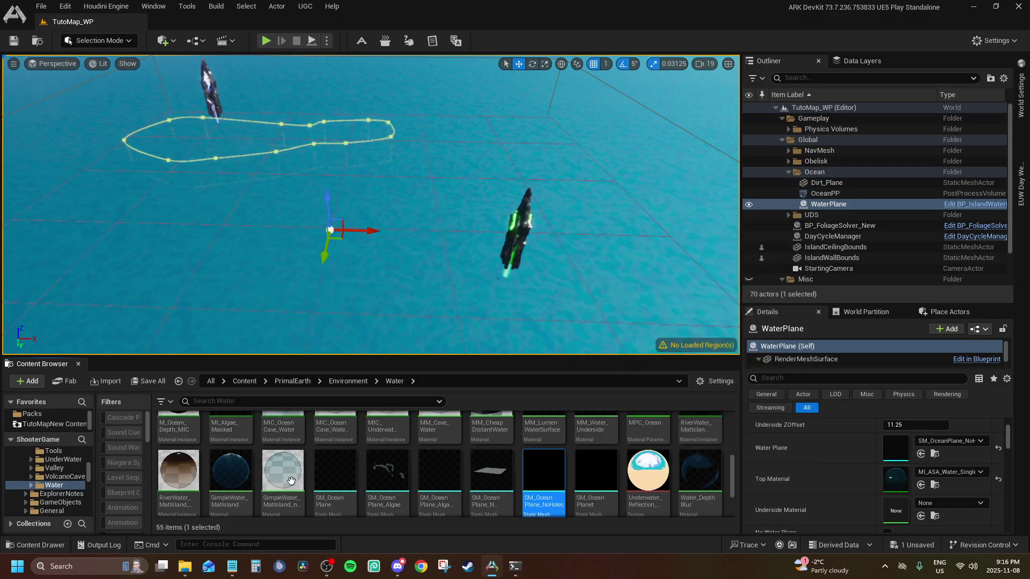
drag(90, 471, 93, 505)
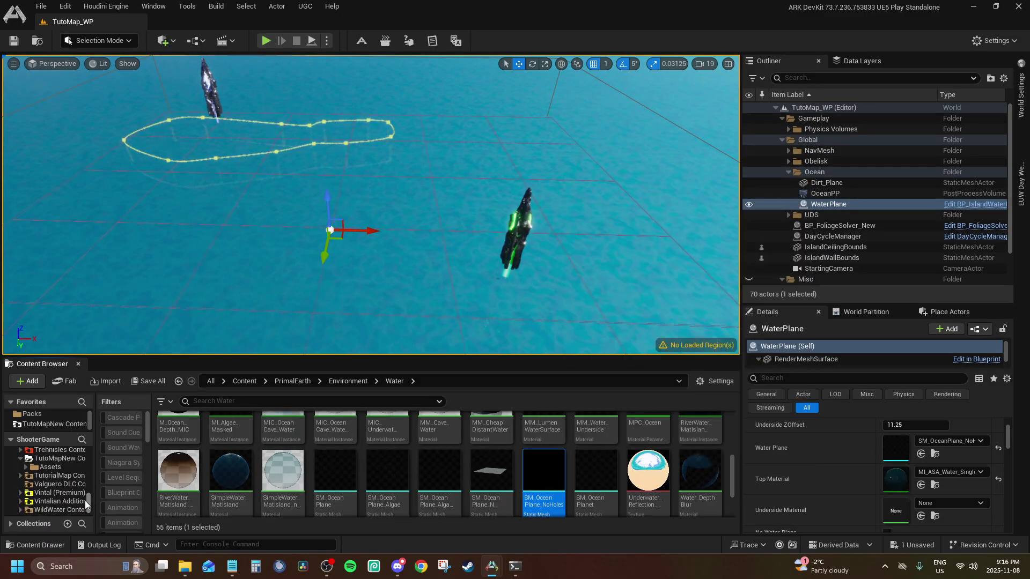
scroll(73, 484, down, 5)
scroll(65, 479, up, 2)
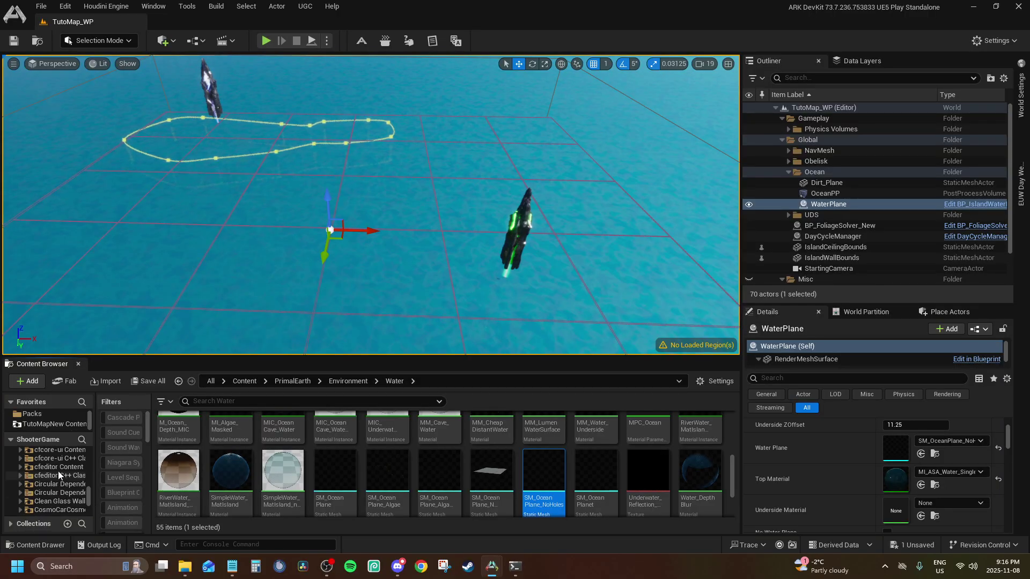
scroll(63, 475, up, 10)
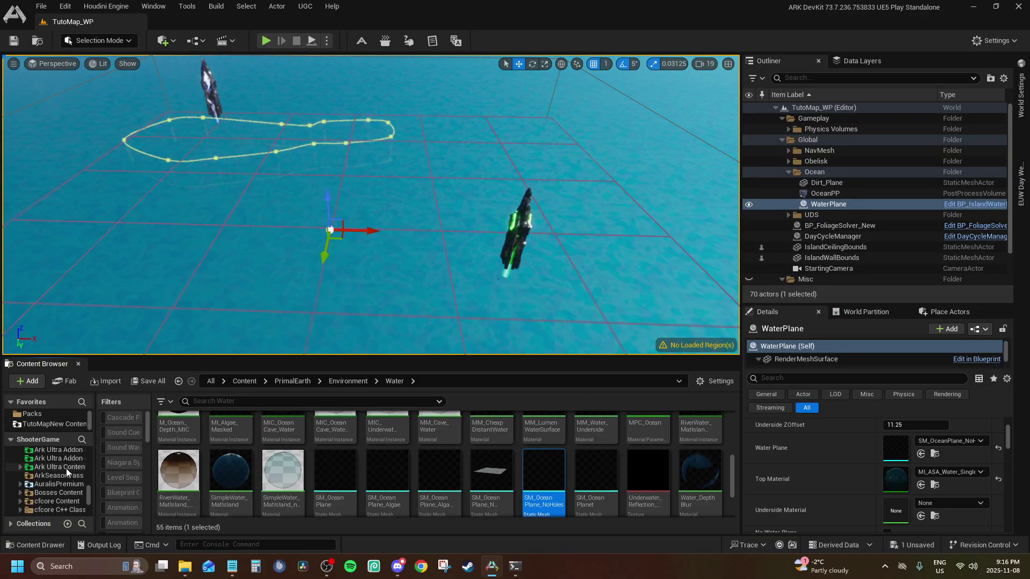
scroll(65, 475, down, 15)
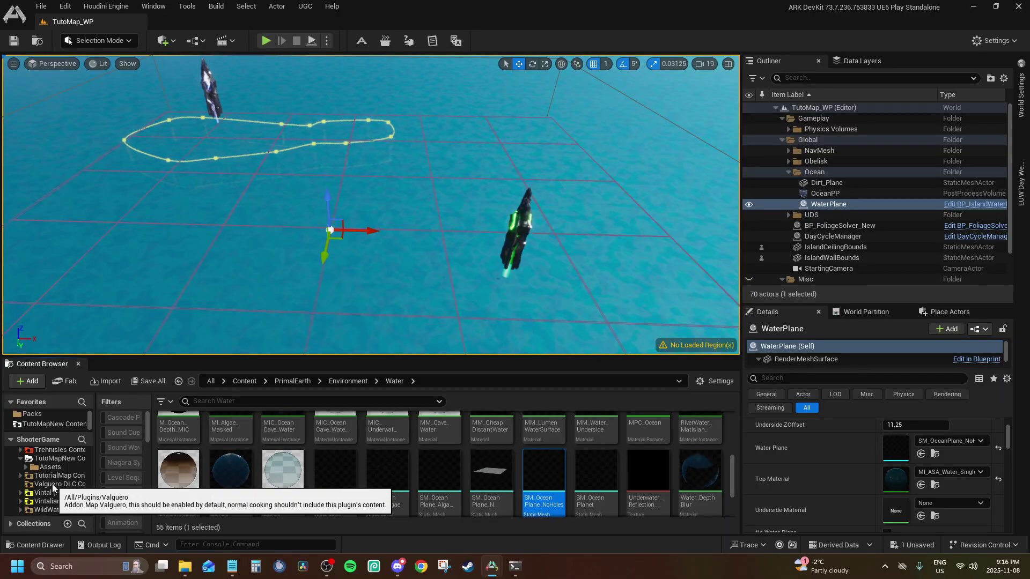
scroll(54, 488, up, 2)
click(26, 484)
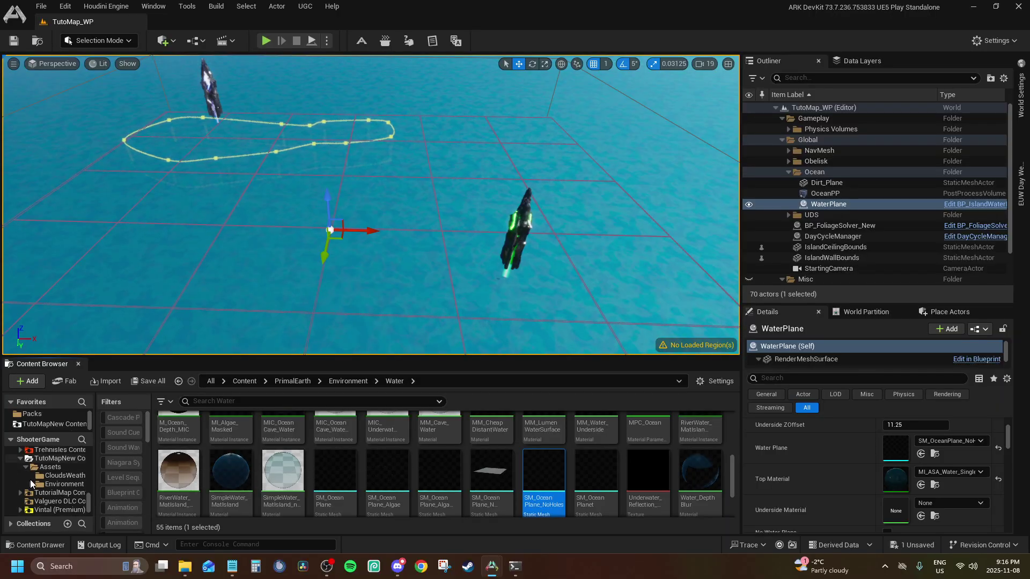
scroll(54, 483, down, 2)
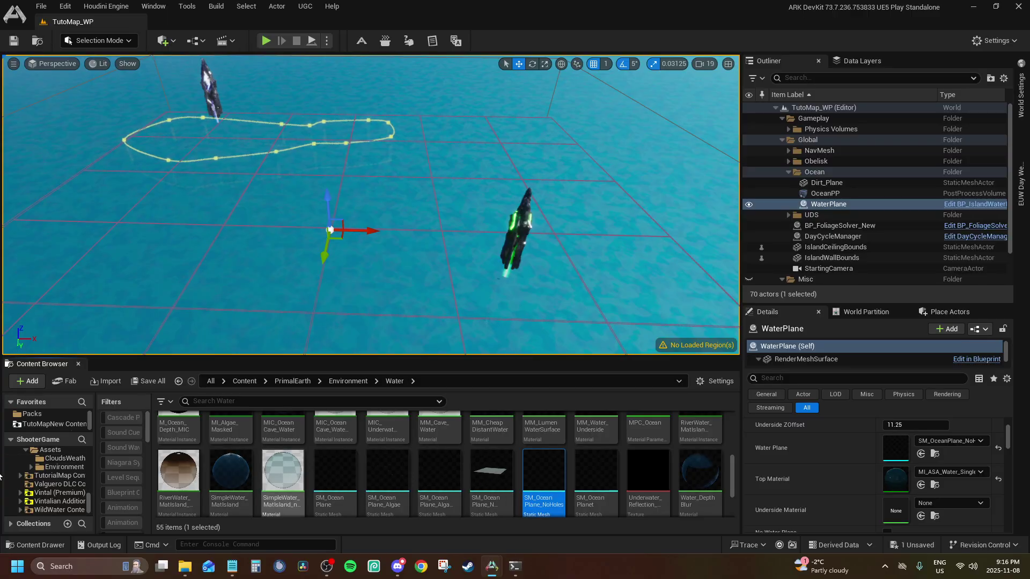
drag(567, 483, 58, 484)
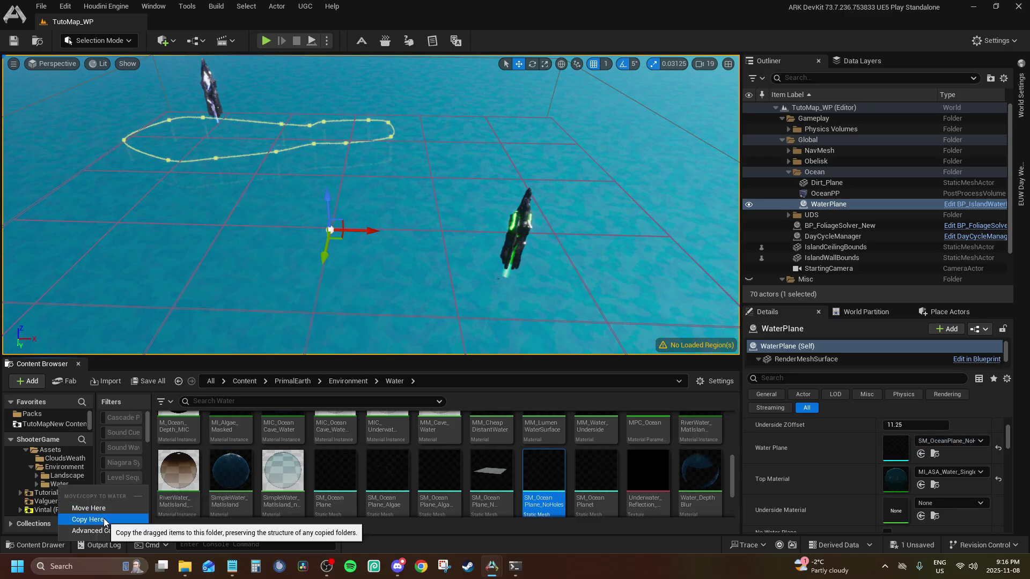
click(81, 518)
Rename the copied ocean plane mesh in the TutoMapNew Water folder as SM_OceanPlane_Tutomap.
click(53, 486)
click(224, 453)
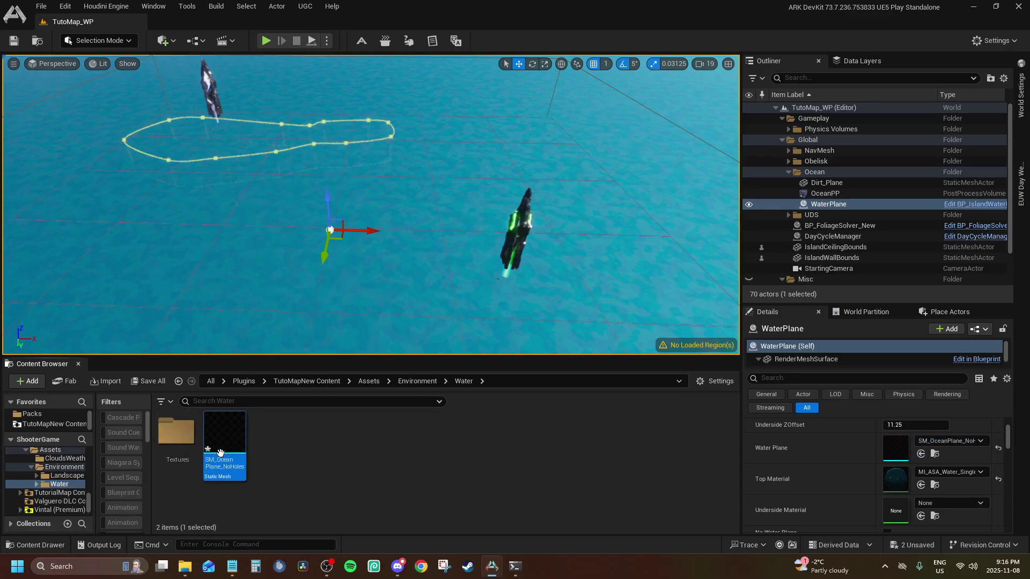
key(F2)
key(End)
key(BackSpace)
key(BackSpace)
key(BackSpace)
key(BackSpace)
key(BackSpace)
key(BackSpace)
key(BackSpace)
key(BackSpace)
key(BackSpace)
key(BackSpace)
key(BackSpace)
key(BackSpace)
key(BackSpace)
key(BackSpace)
text(Plan)
key(BackSpace)
key(BackSpace)
key(BackSpace)
key(BackSpace)
key(BackSpace)
key(BackSpace)
key(BackSpace)
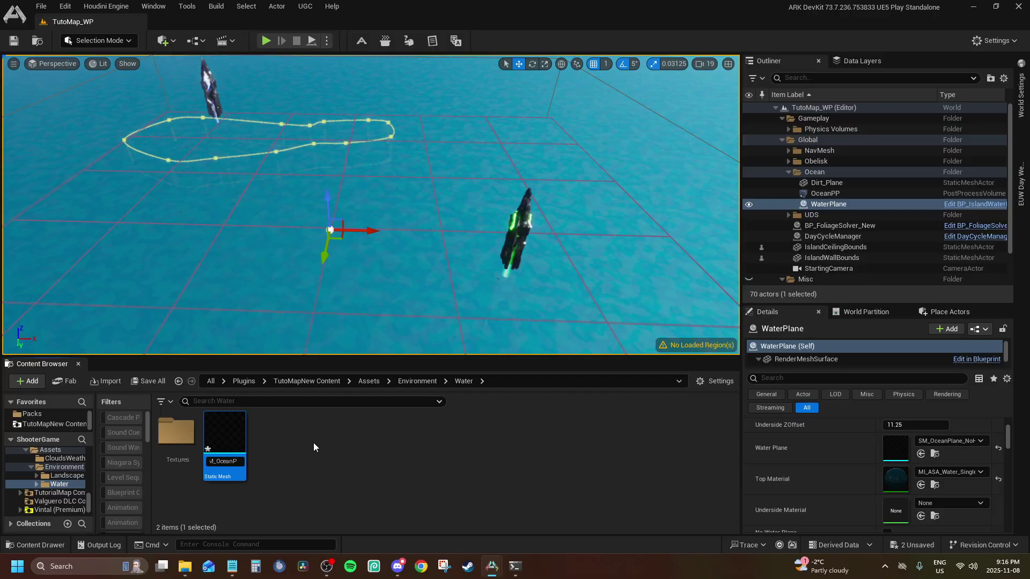
text(eanPlane_Tutomap)
key(Return)
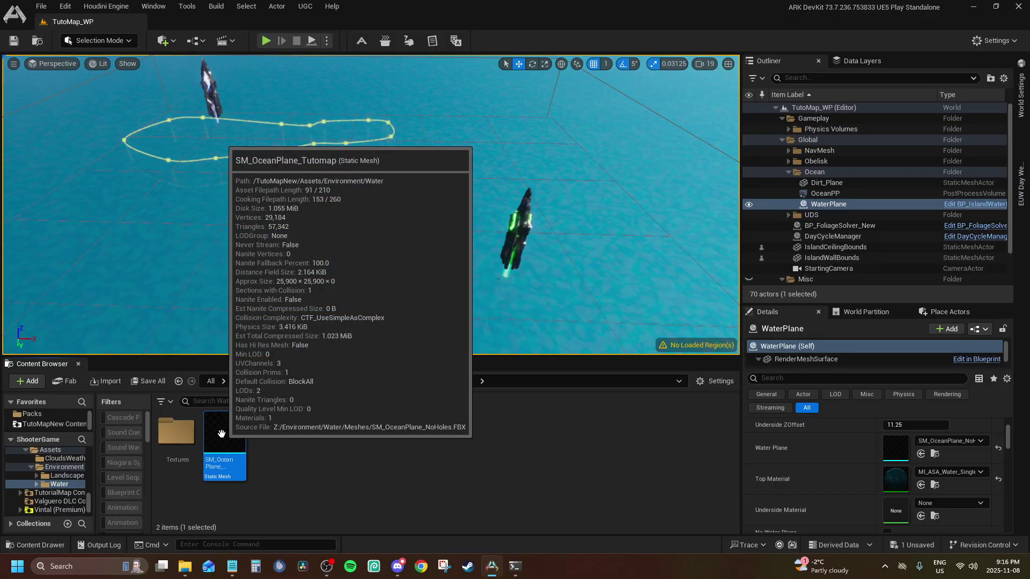
Assign SM_OceanPlane_Tutomap as the WaterPlane actor's Water Plane mesh, save the unsaved content and return to the TutoMapNew Content folder.
drag(221, 433, 898, 452)
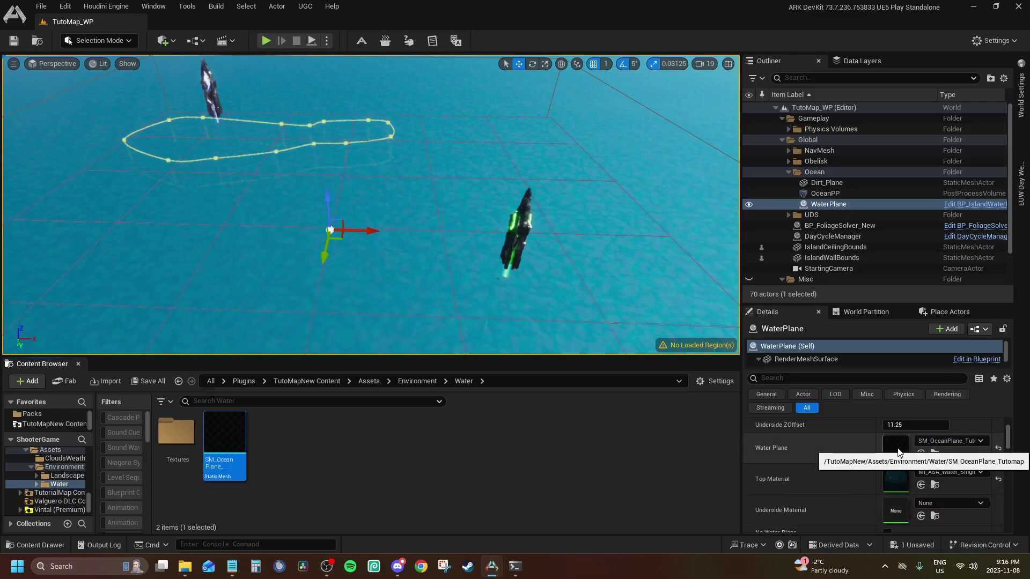
scroll(880, 456, down, 3)
scroll(871, 455, up, 2)
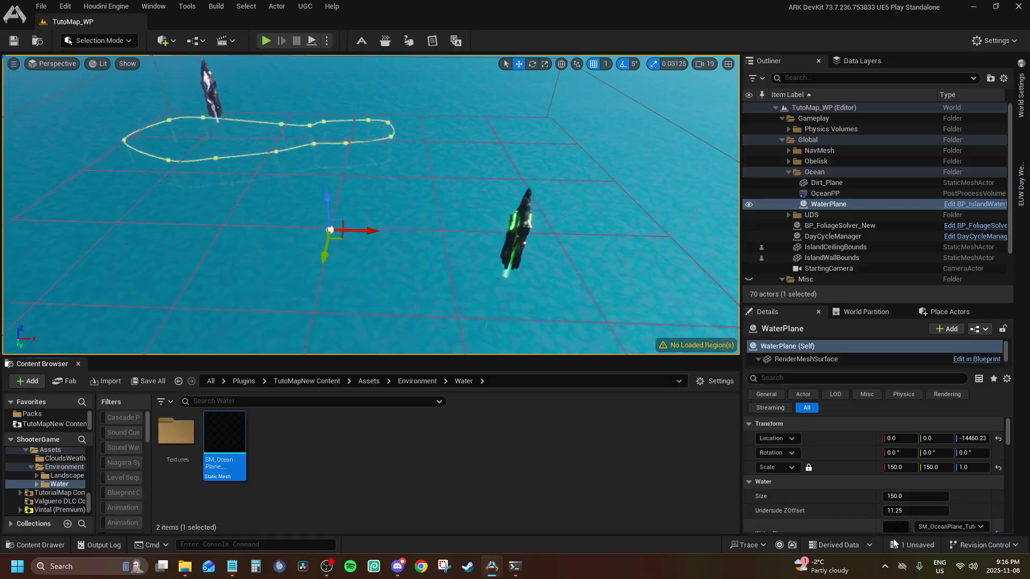
click(914, 545)
click(580, 401)
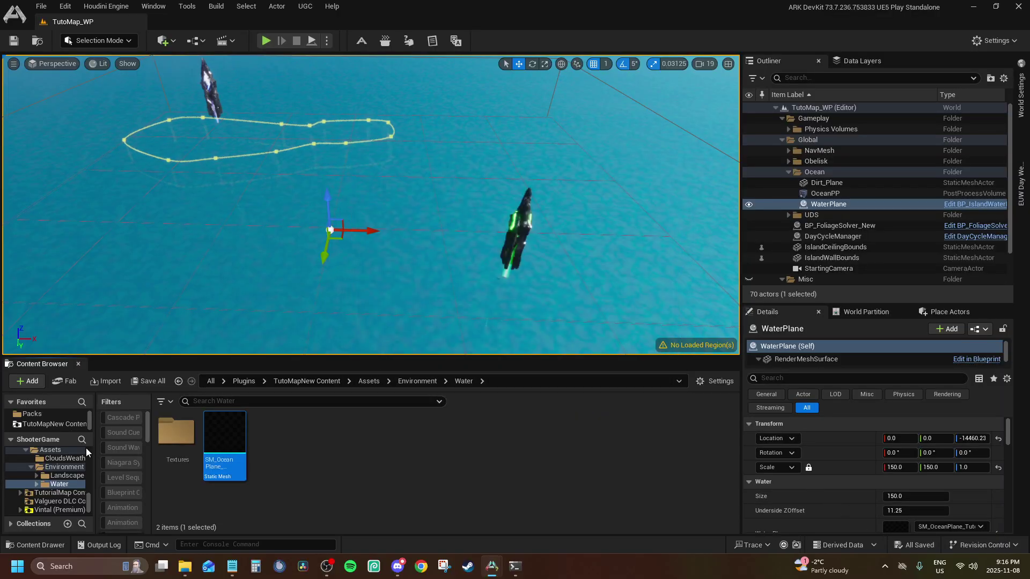
click(294, 441)
click(317, 380)
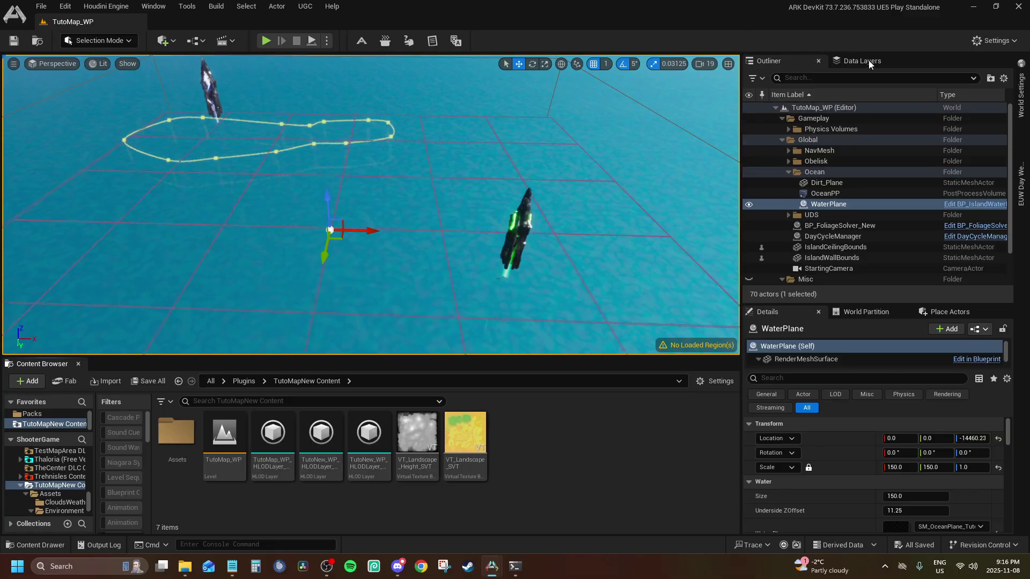
Inspect the Data Layer Assets in the streaming properties of the first PhysicsVolume in the Physics Volumes folder.
click(788, 129)
click(826, 142)
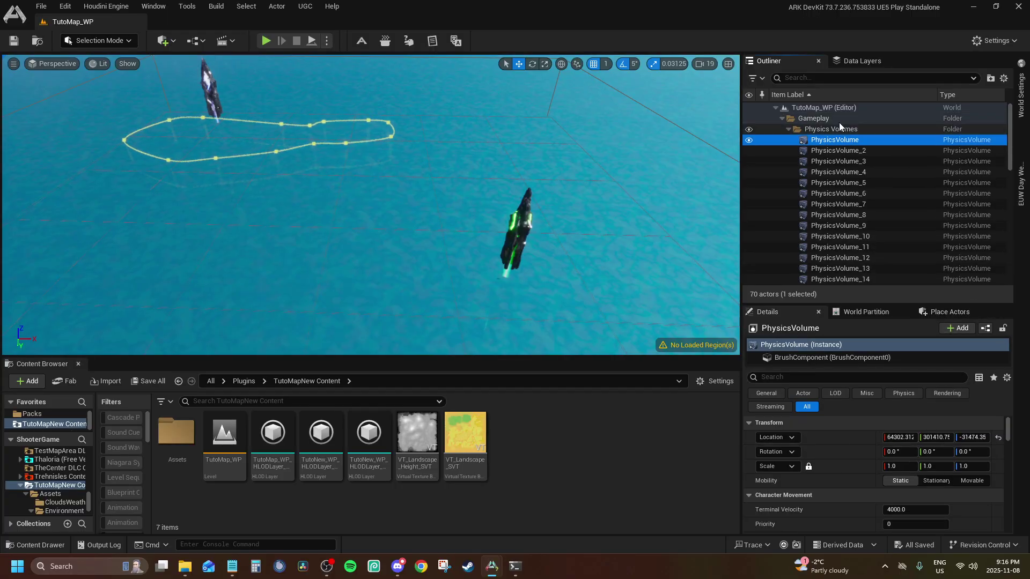
click(776, 406)
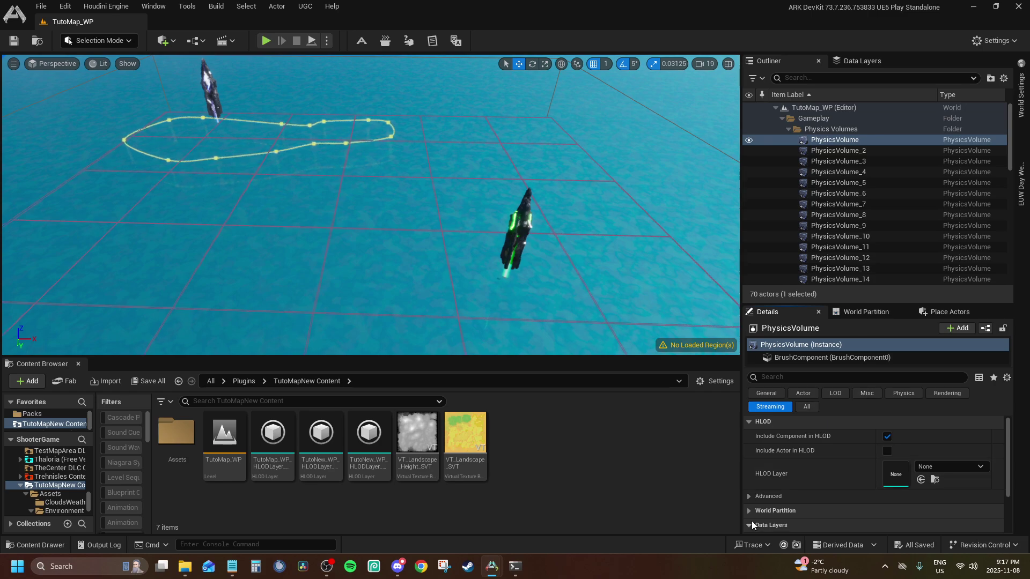
scroll(753, 522, down, 3)
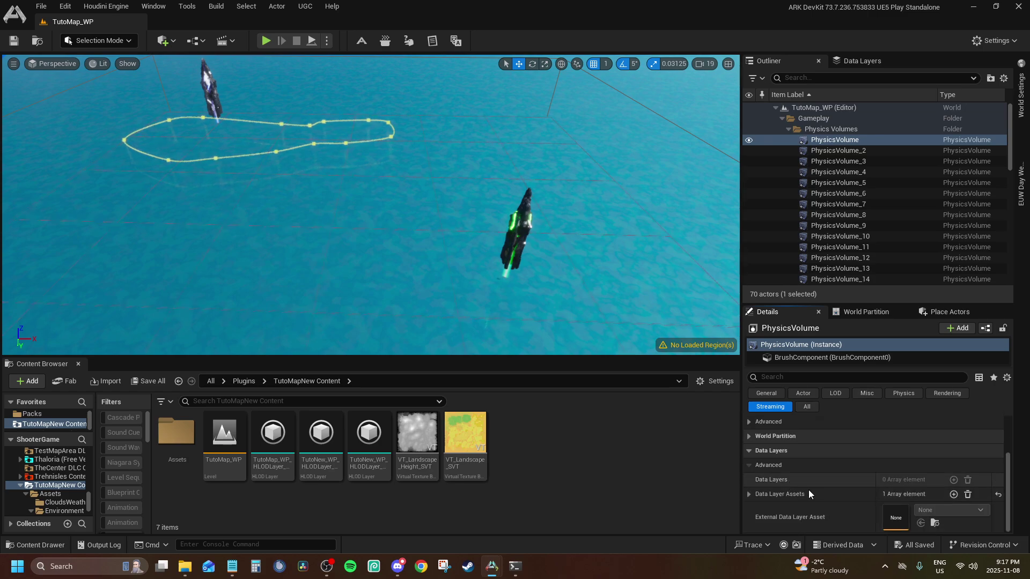
click(749, 494)
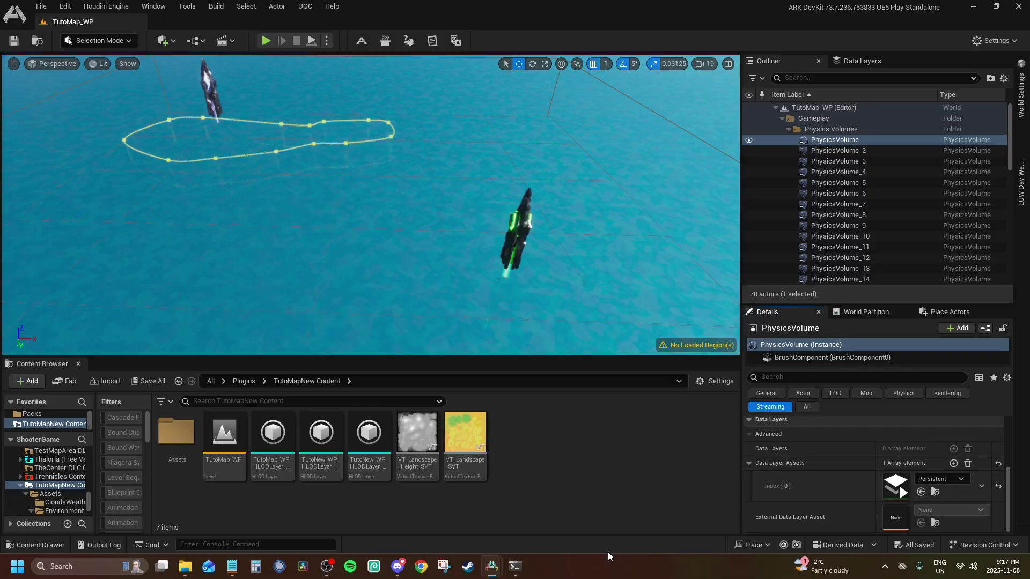
Examine all data layers of TheIsland_WP in its editor window, from BossArena_01 to VolcanoEntrance, and return to the TutoMap_WP window.
mouse_move(499, 564)
click(648, 535)
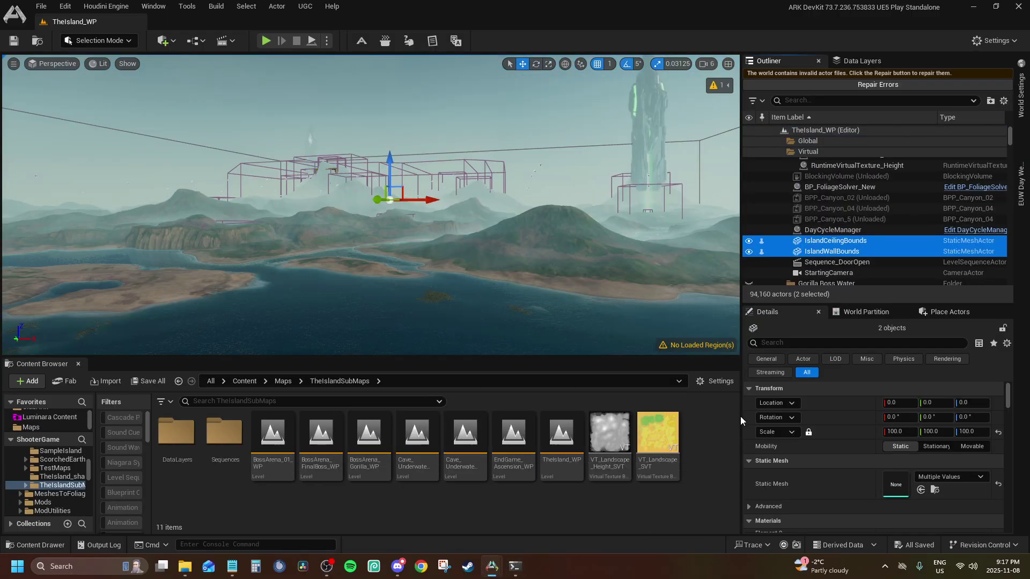
click(862, 63)
click(829, 119)
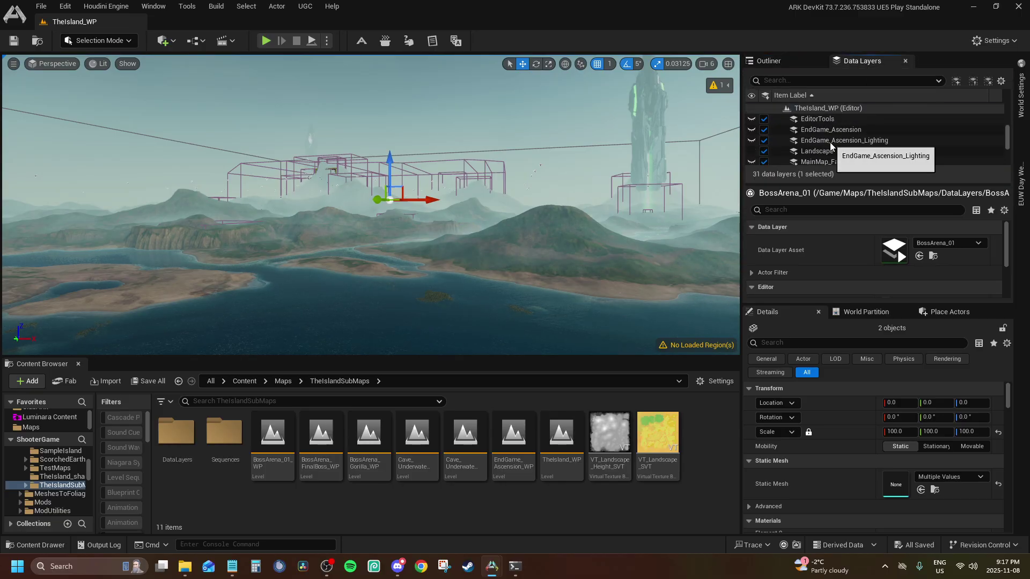
scroll(837, 153, down, 5)
shift+click(834, 160)
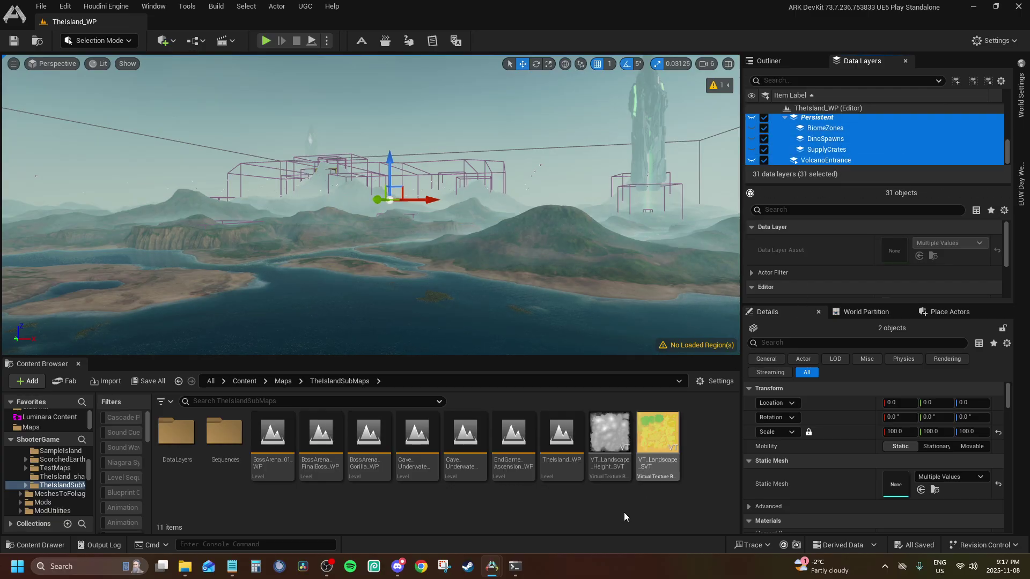
mouse_move(488, 570)
click(538, 501)
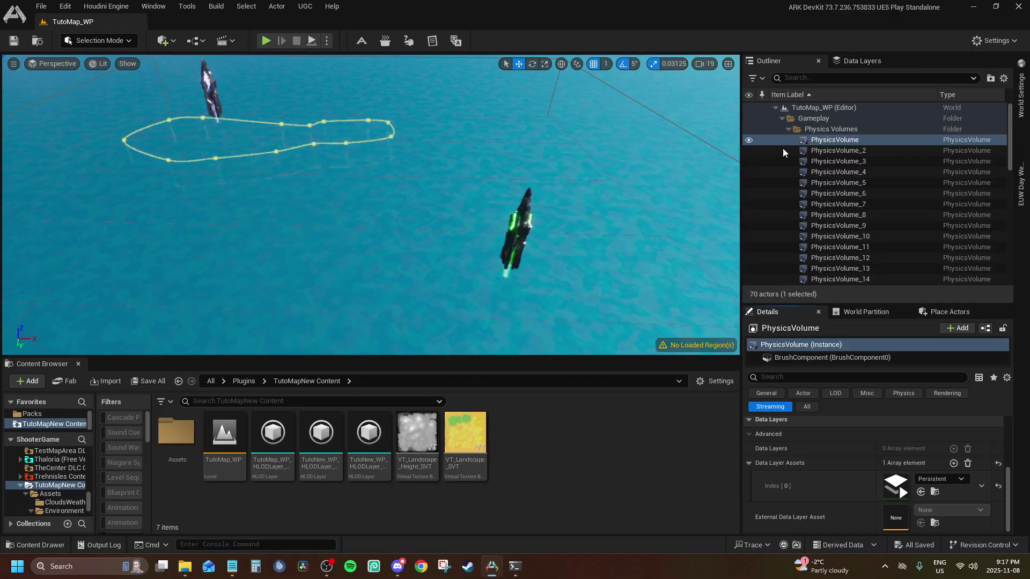
Delete the duplicate IslandCeilingBounds2 and IslandWallBounds2 actors from the Global folder of TutoMap_WP.
click(872, 61)
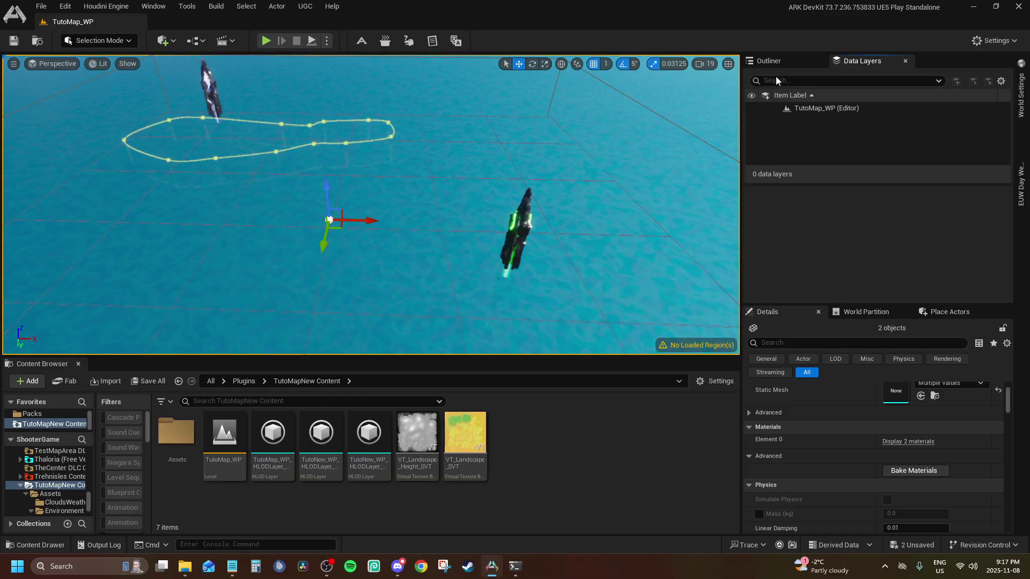
click(772, 62)
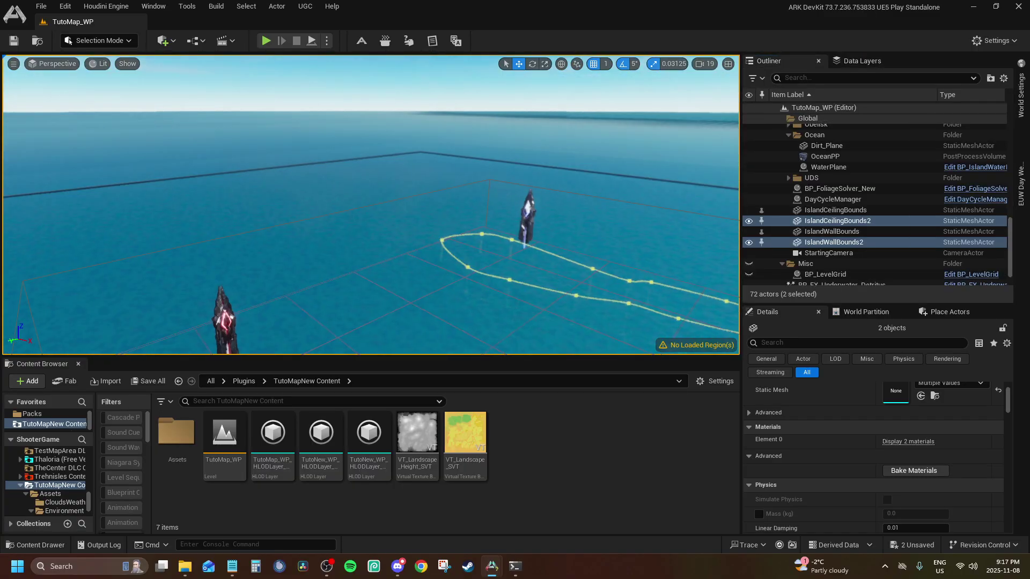
key(Delete)
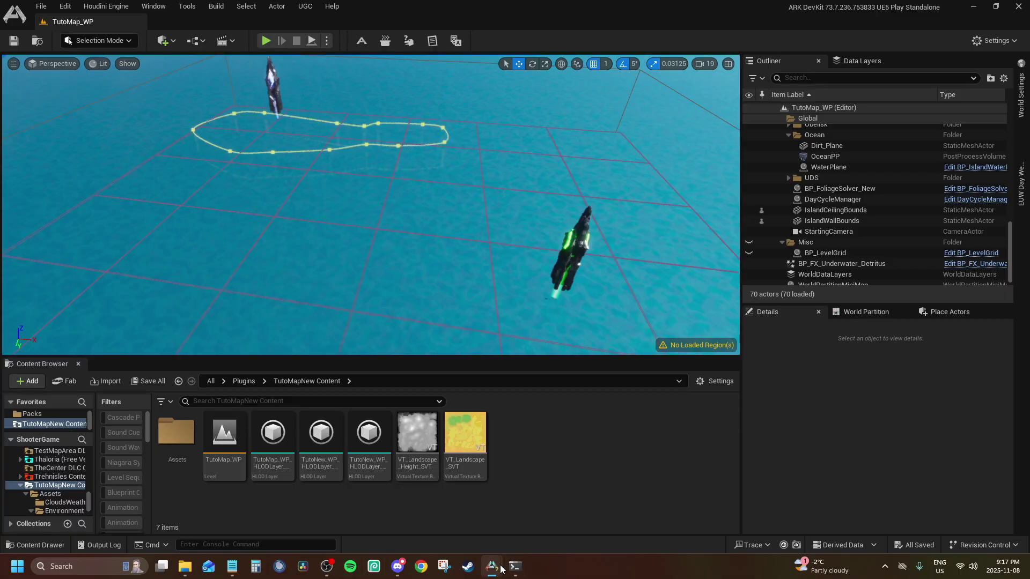
Switch to the TheIsland_WP editor window and review its data layers and the operations available for them.
mouse_move(502, 568)
click(635, 495)
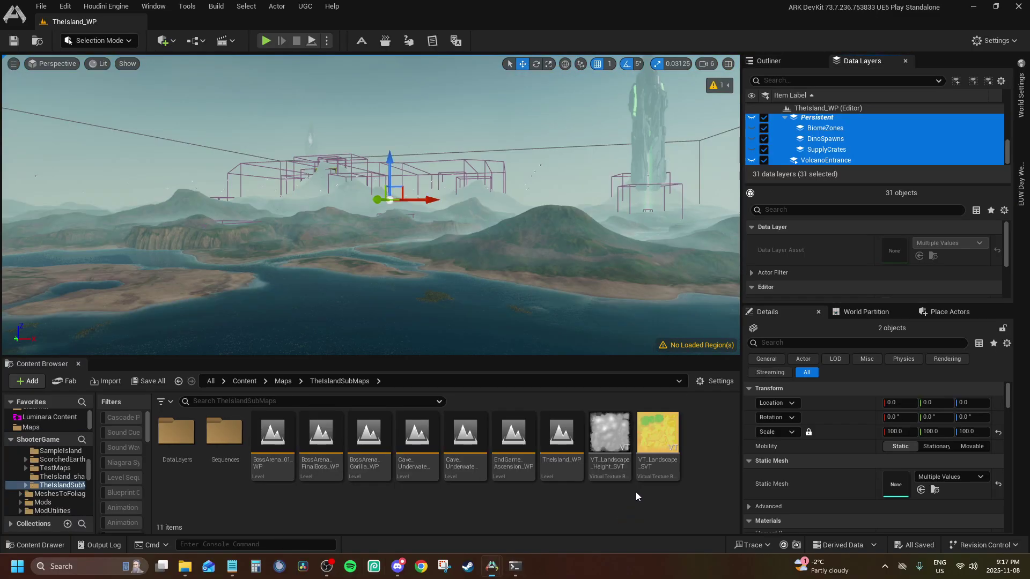
right_click(830, 132)
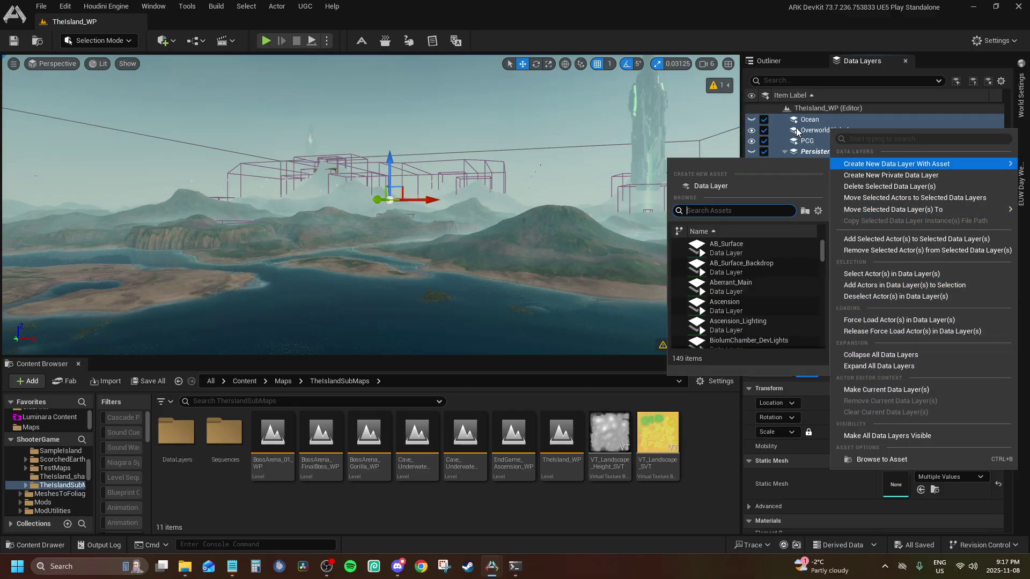
scroll(793, 129, down, 3)
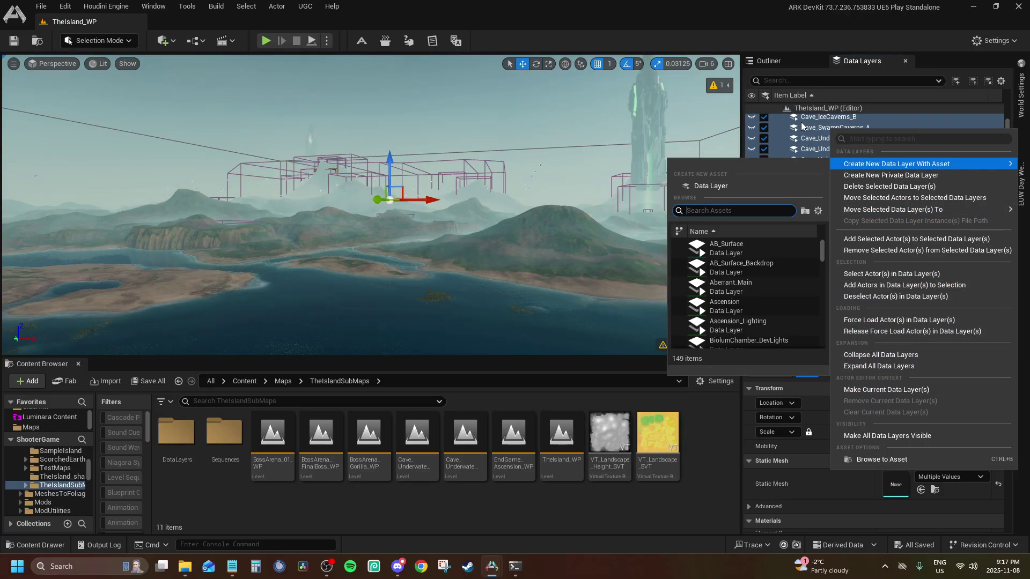
key(Escape)
scroll(827, 137, down, 4)
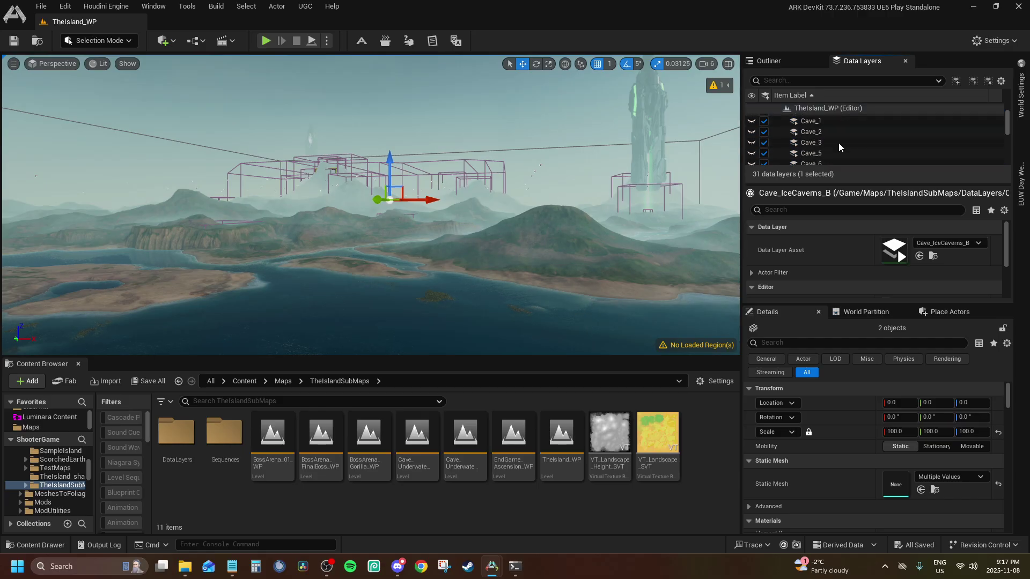
scroll(827, 143, up, 4)
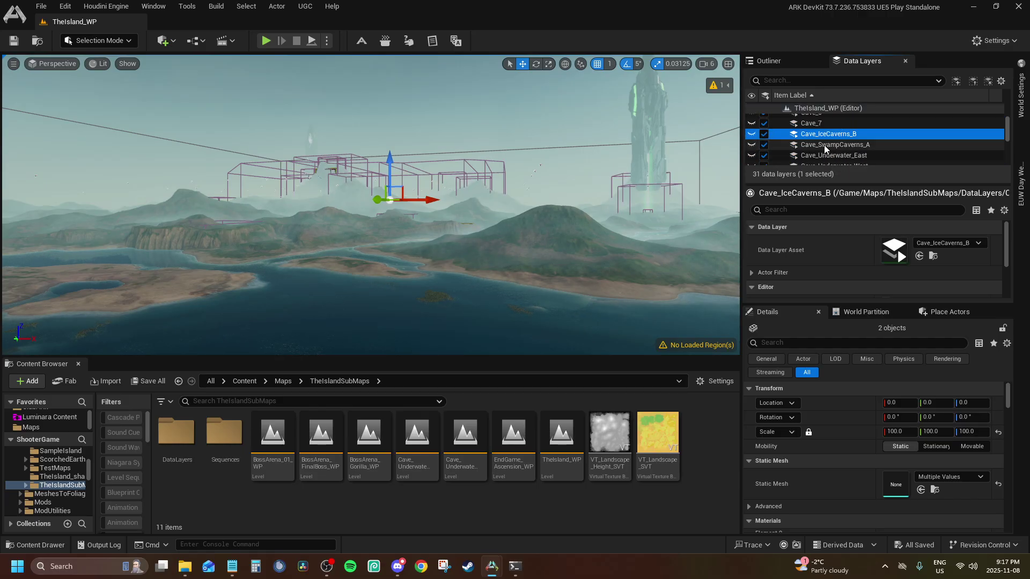
Locate the EditorTools data layer's asset in the content folders from TheIsland_WP's data layer list.
scroll(824, 145, down, 3)
click(824, 141)
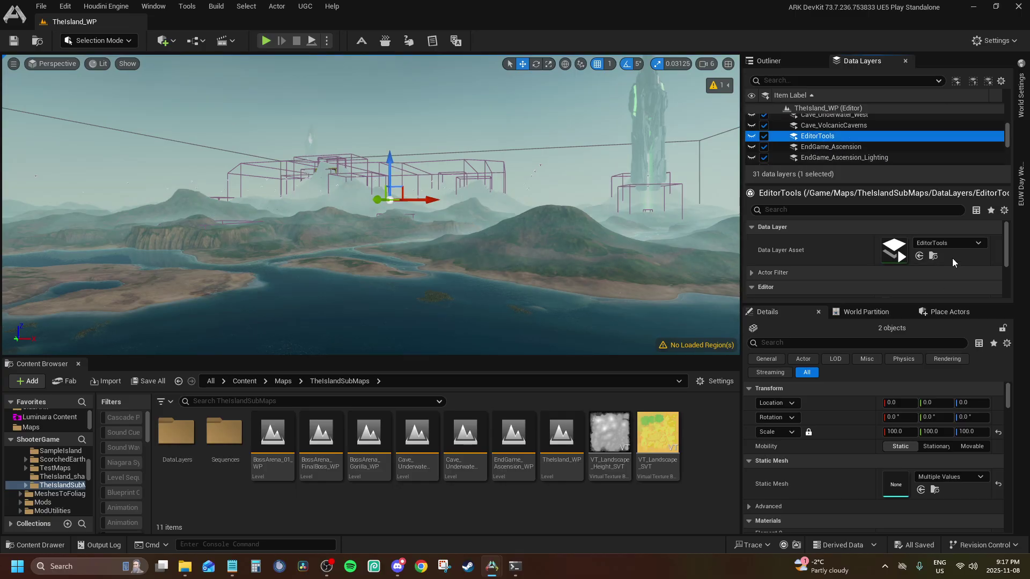
click(934, 256)
scroll(499, 418, down, 2)
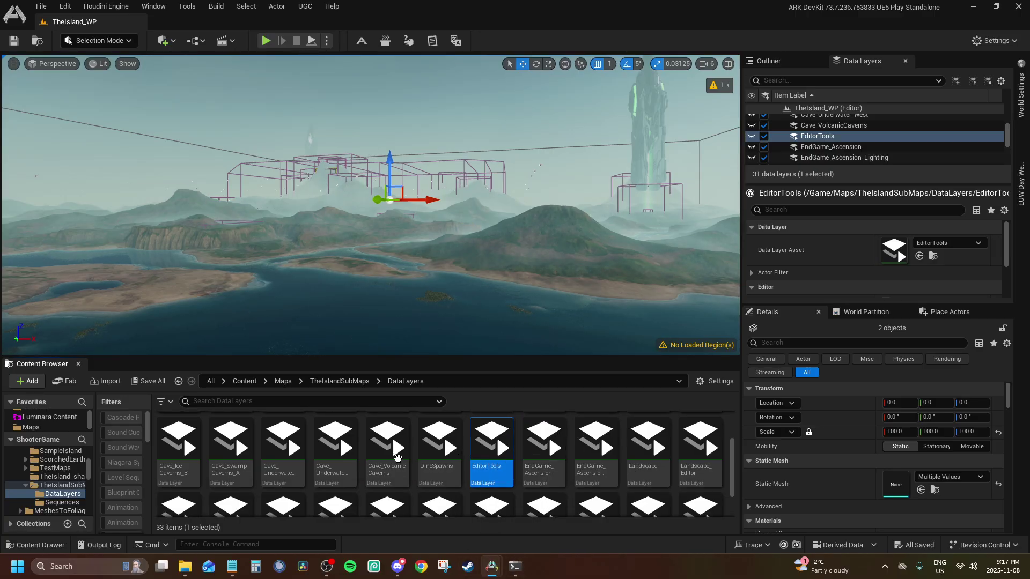
Return to the TutoMap_WP window and open the DataLayers folder under Content, Maps, TheIslandSubMaps.
mouse_move(492, 567)
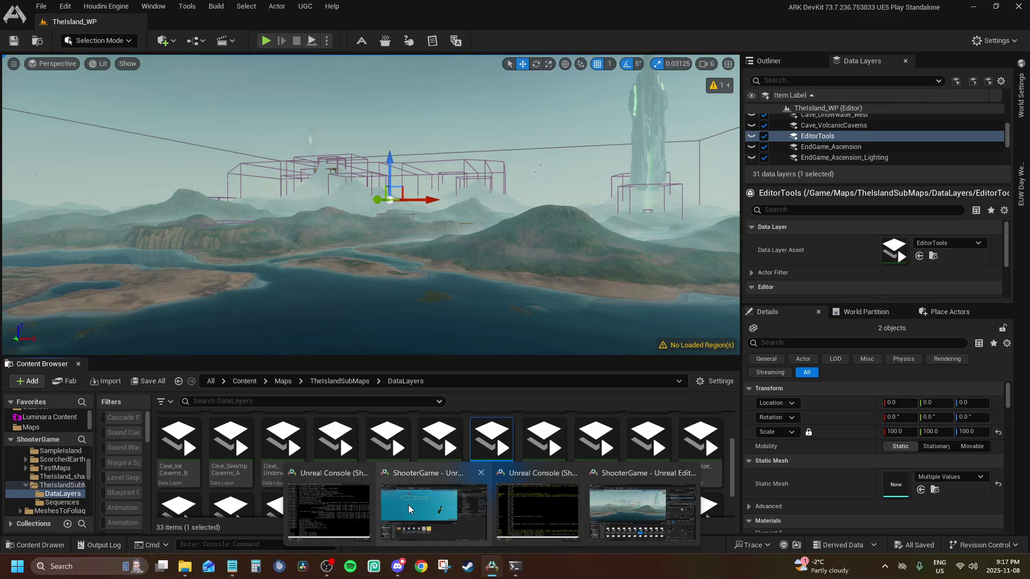
click(408, 505)
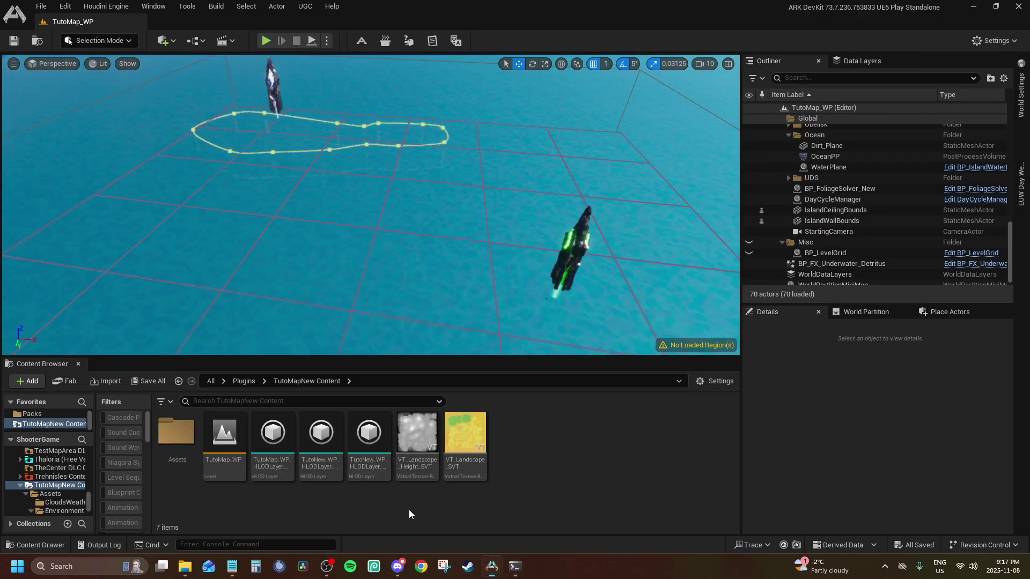
scroll(54, 413, up, 2)
click(50, 414)
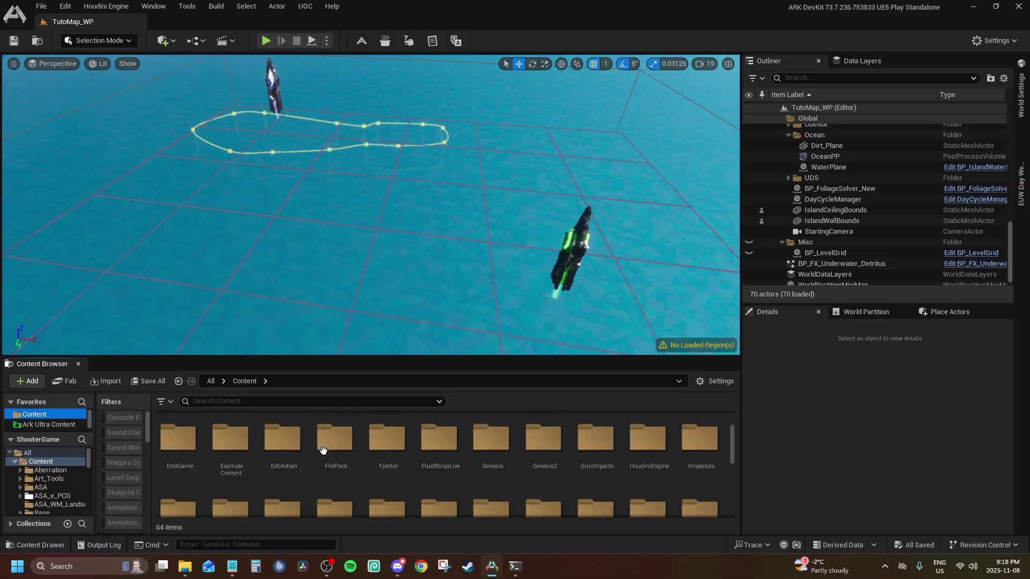
scroll(365, 452, down, 2)
double_click(342, 471)
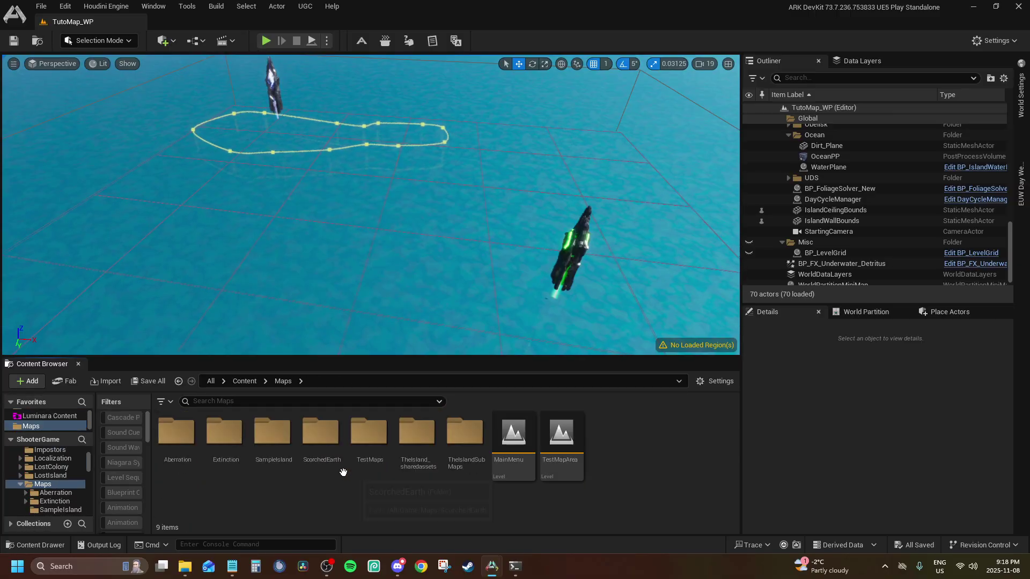
double_click(461, 439)
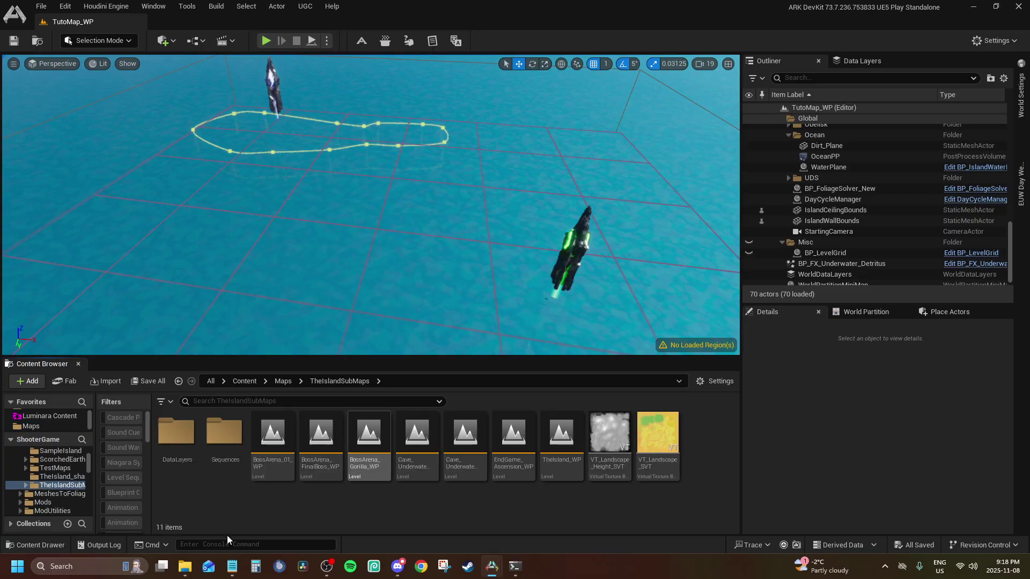
double_click(178, 450)
scroll(372, 508, down, 2)
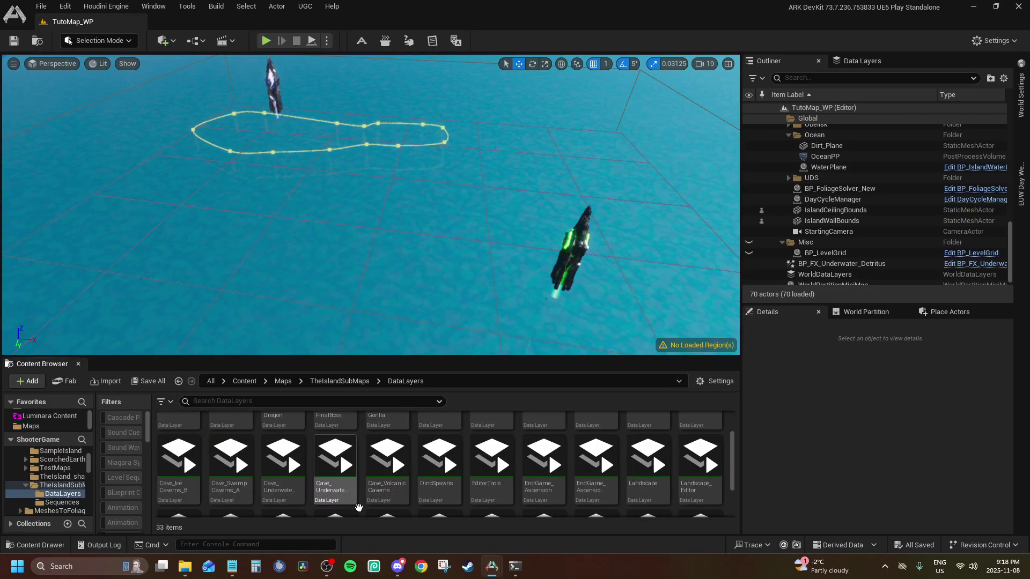
Add the DinoSpawns, EditorTools, Landscape, OverworldGlobal, Persistent and SupplyCrates data layer assets to TutoMap_WP's data layers.
click(490, 452)
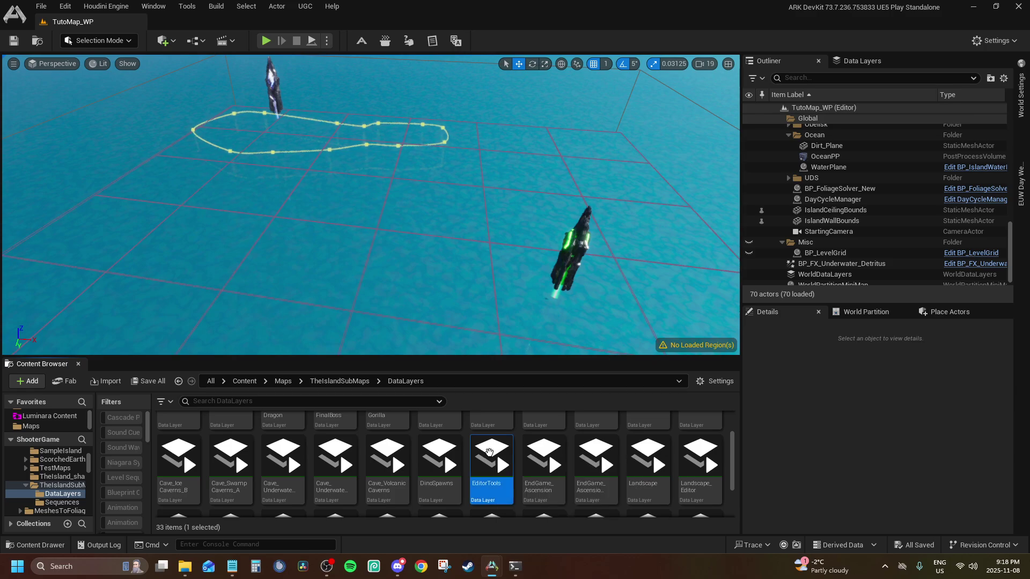
ctrl+click(449, 459)
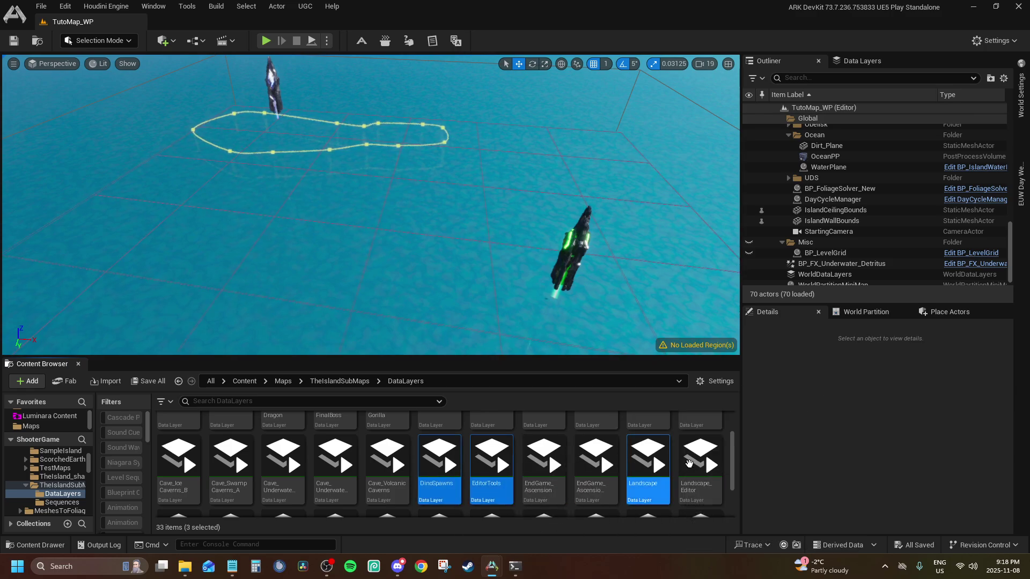
scroll(689, 464, down, 1)
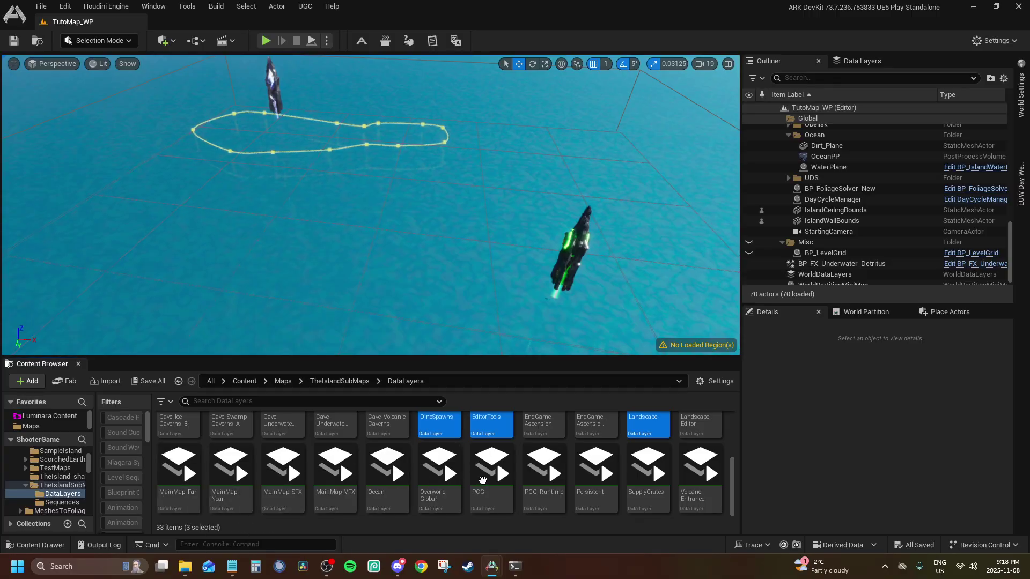
scroll(450, 461, up, 1)
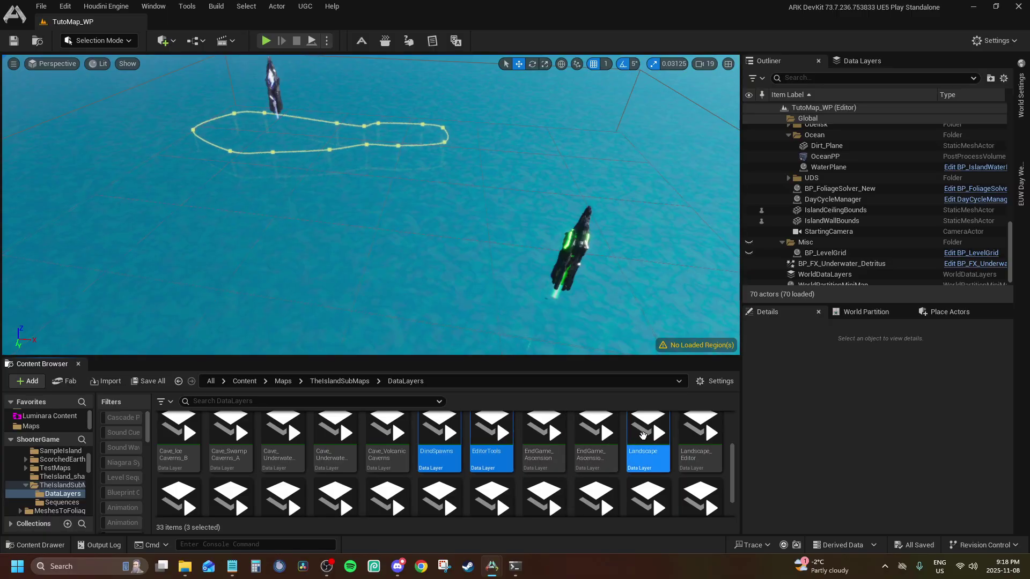
scroll(414, 462, down, 1)
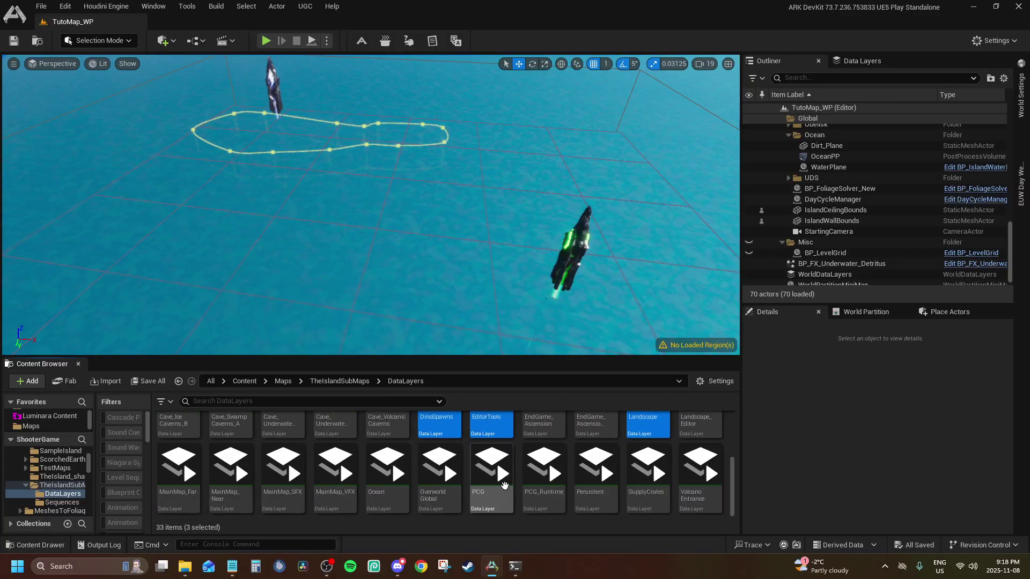
ctrl+click(443, 464)
ctrl+click(645, 464)
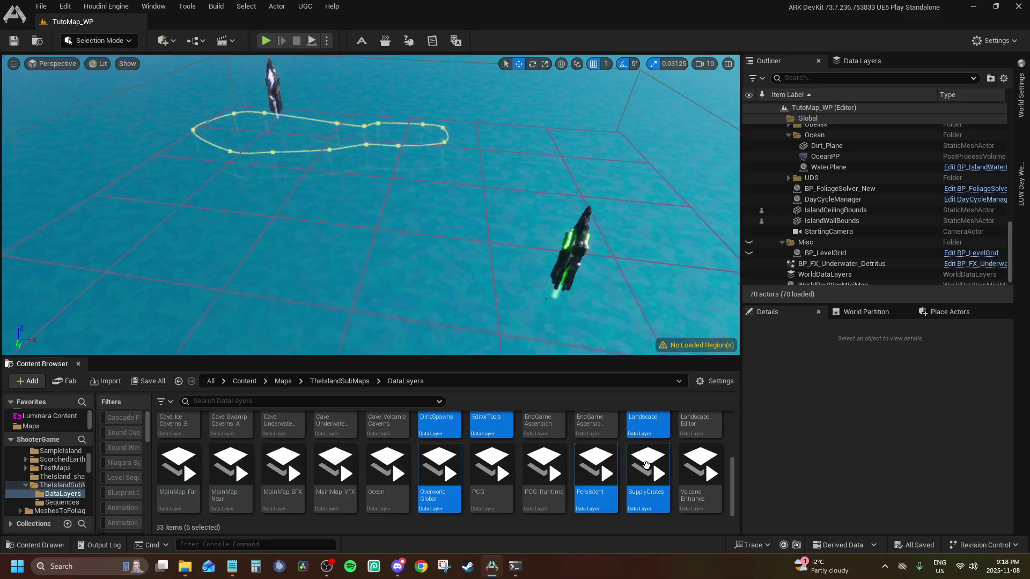
scroll(312, 474, up, 1)
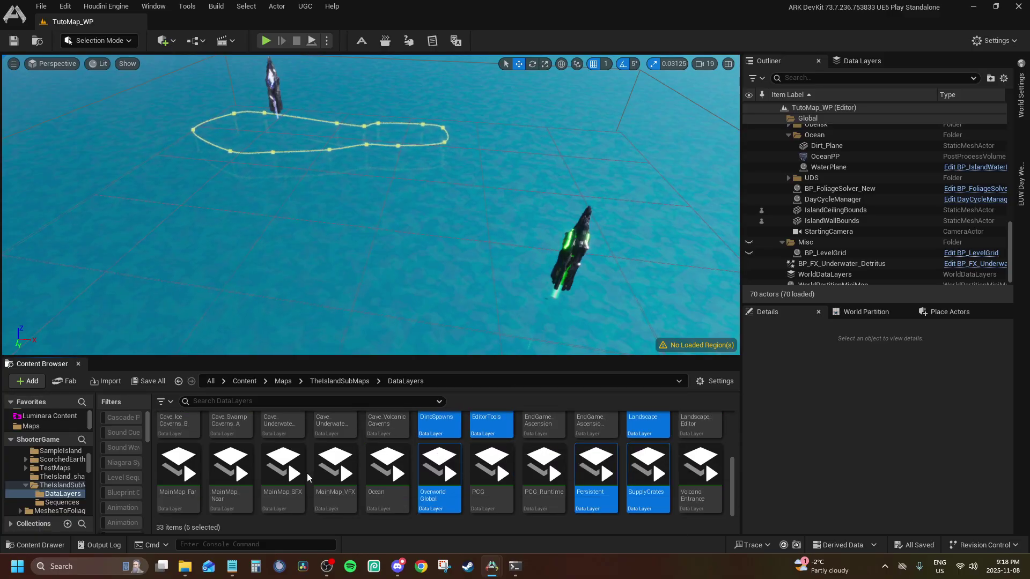
scroll(202, 473, down, 1)
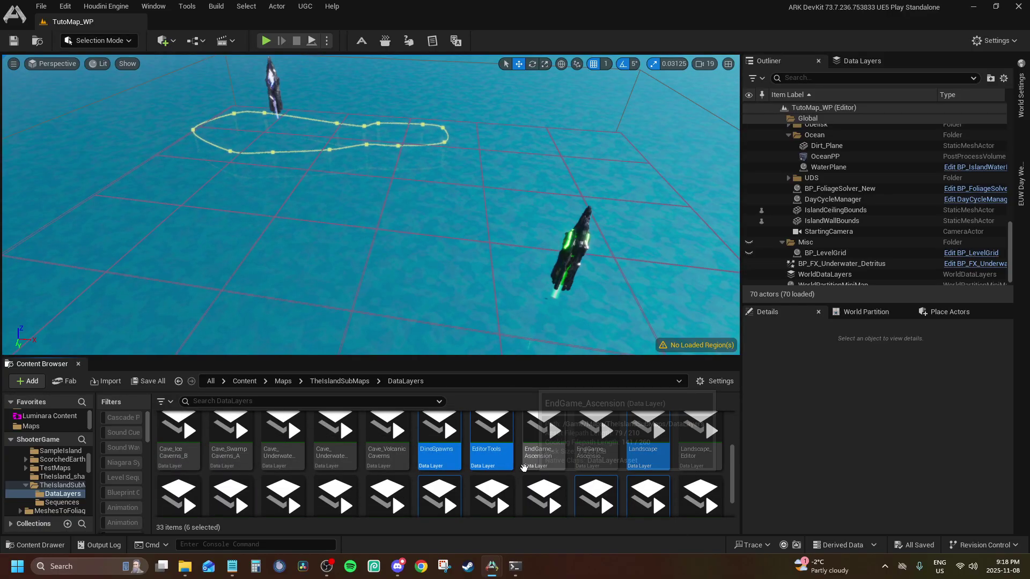
scroll(672, 469, down, 1)
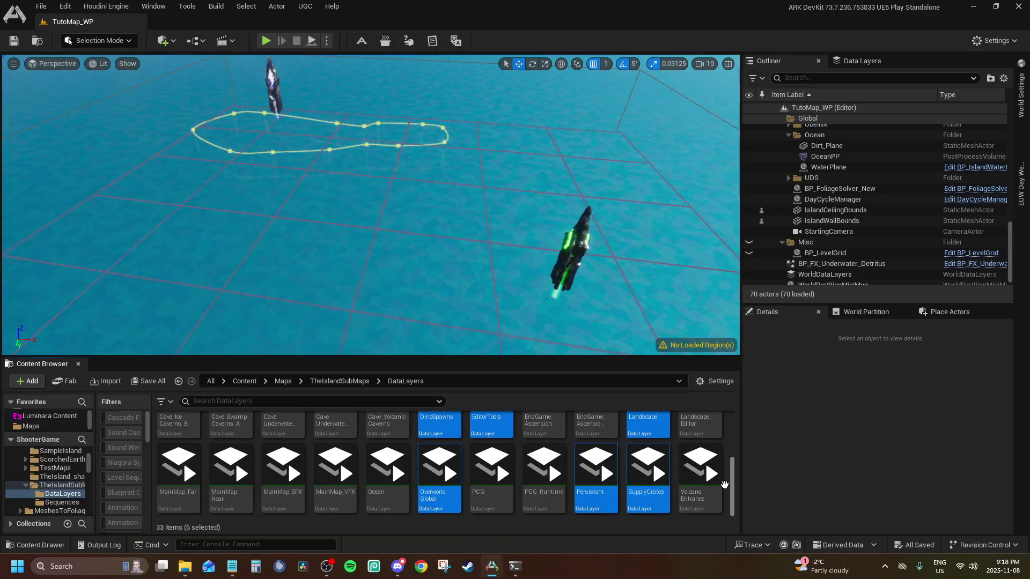
click(864, 61)
drag(460, 453, 849, 143)
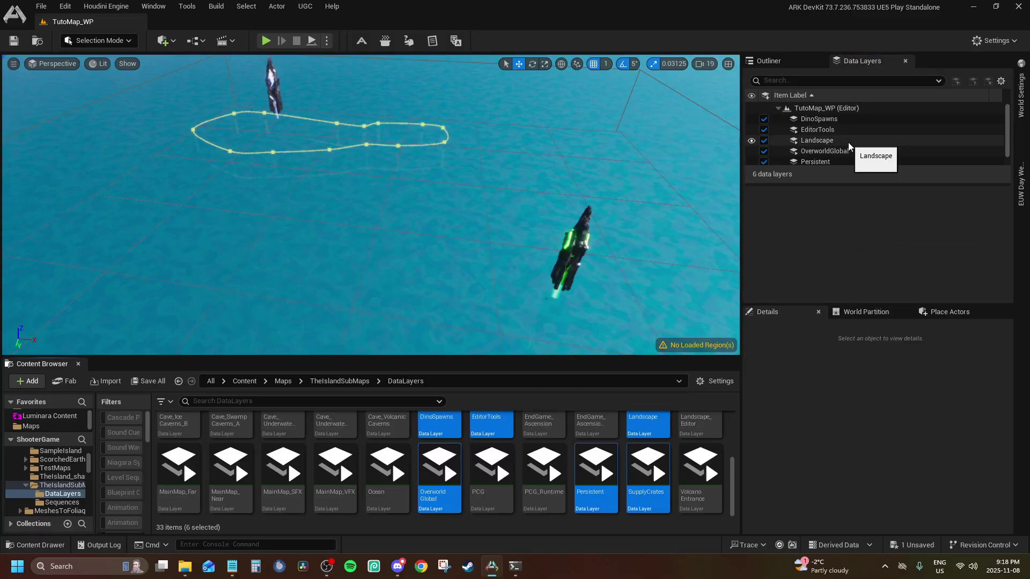
Filter the Content folder to data layer assets matching "overworld" and add Overworld to TutoMap_WP's data layers.
click(36, 416)
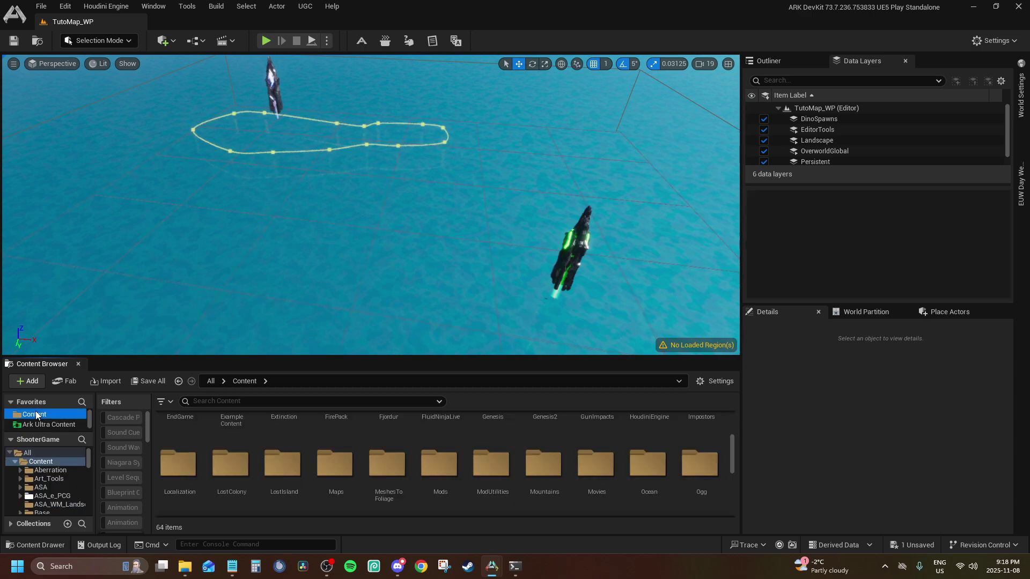
scroll(118, 473, down, 3)
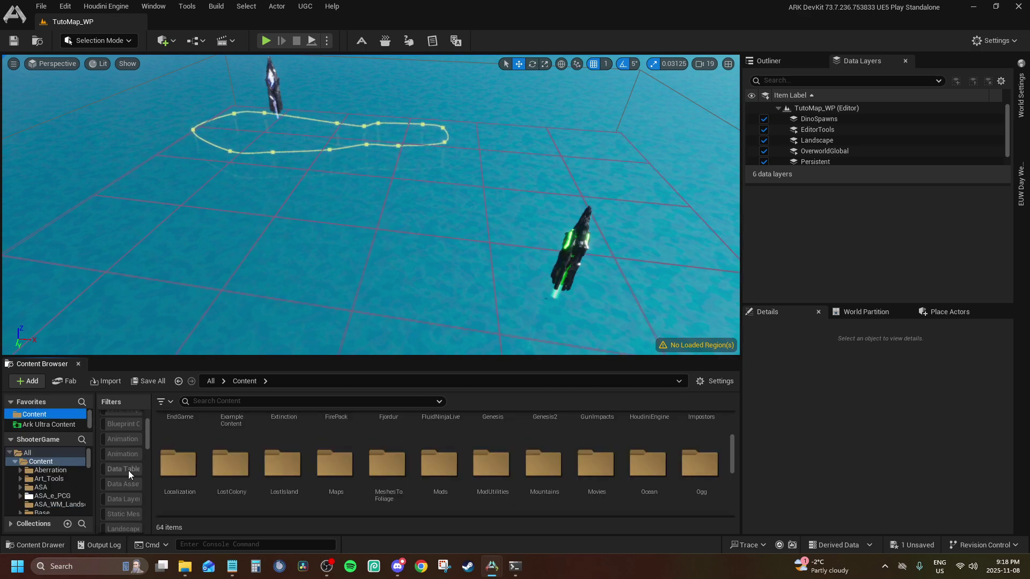
click(120, 499)
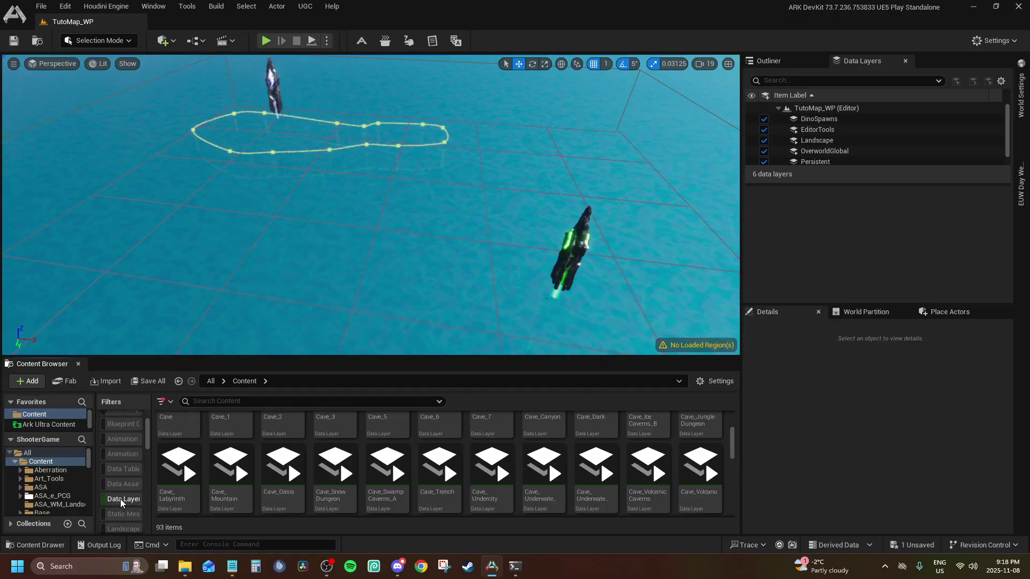
scroll(168, 448, down, 2)
scroll(168, 448, down, 5)
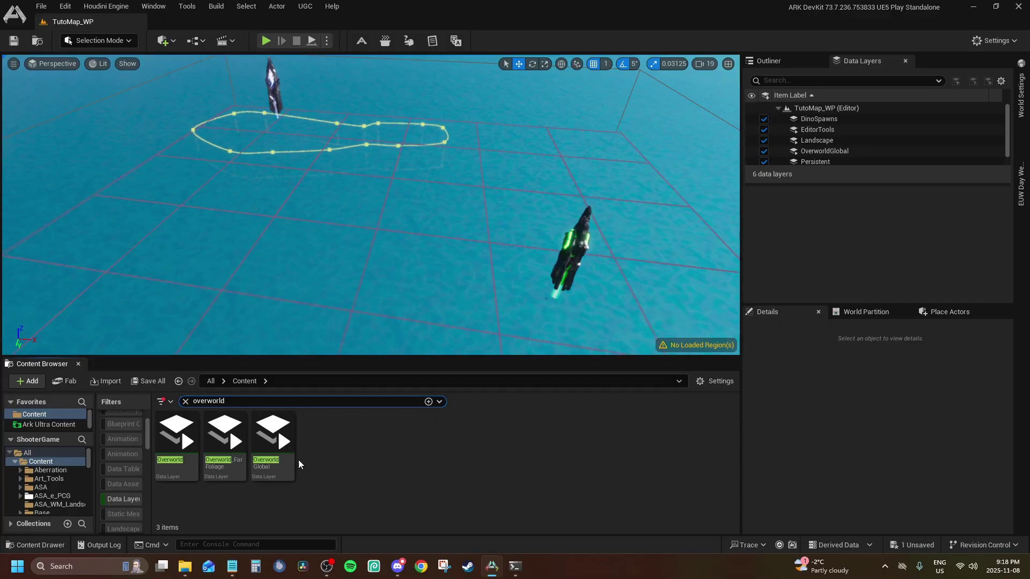
drag(177, 435, 818, 114)
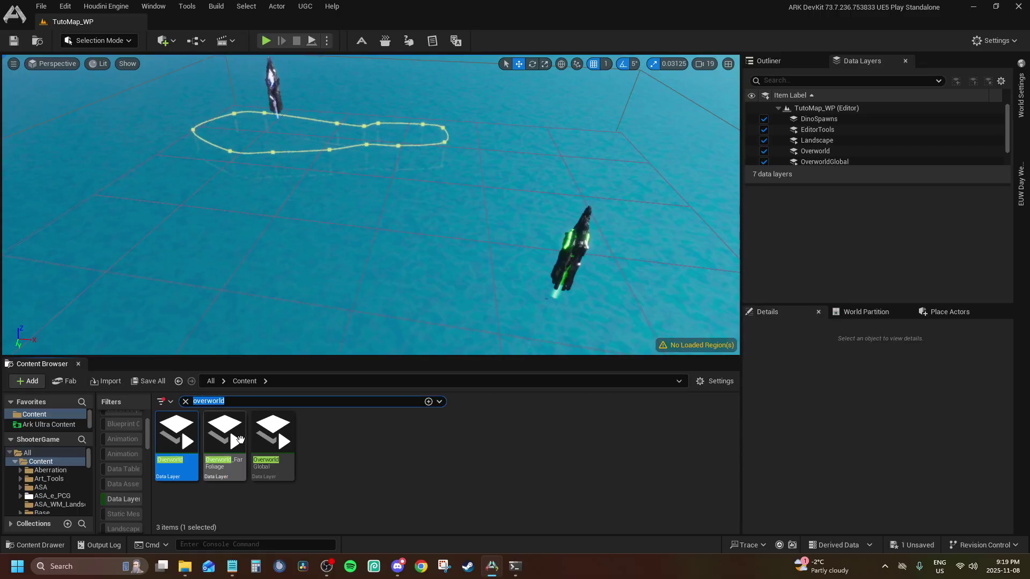
Find the VFX and SFX data layer assets in the Content folder and add both to TutoMap_WP's data layers.
text(vfx)
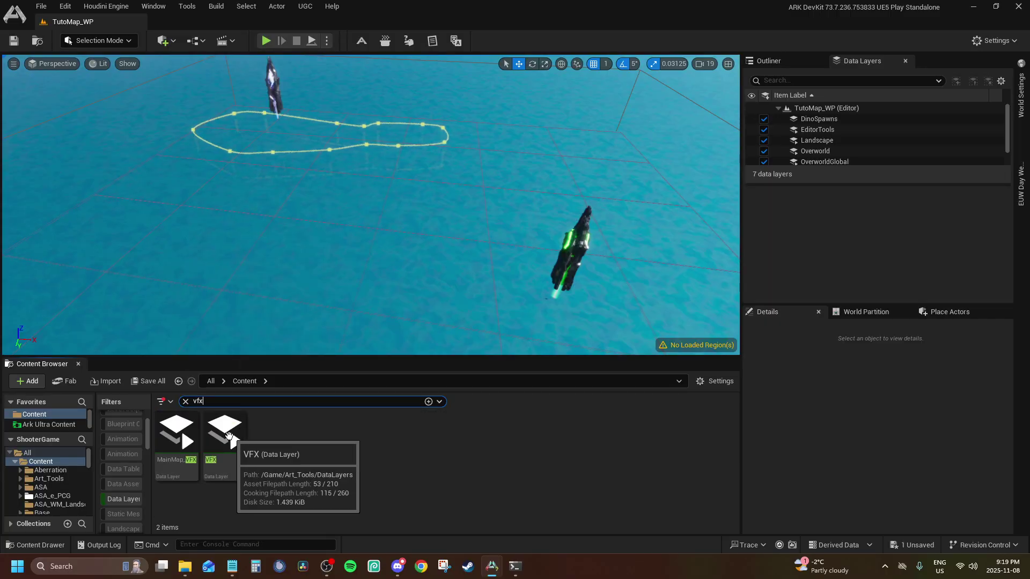
drag(236, 435, 825, 132)
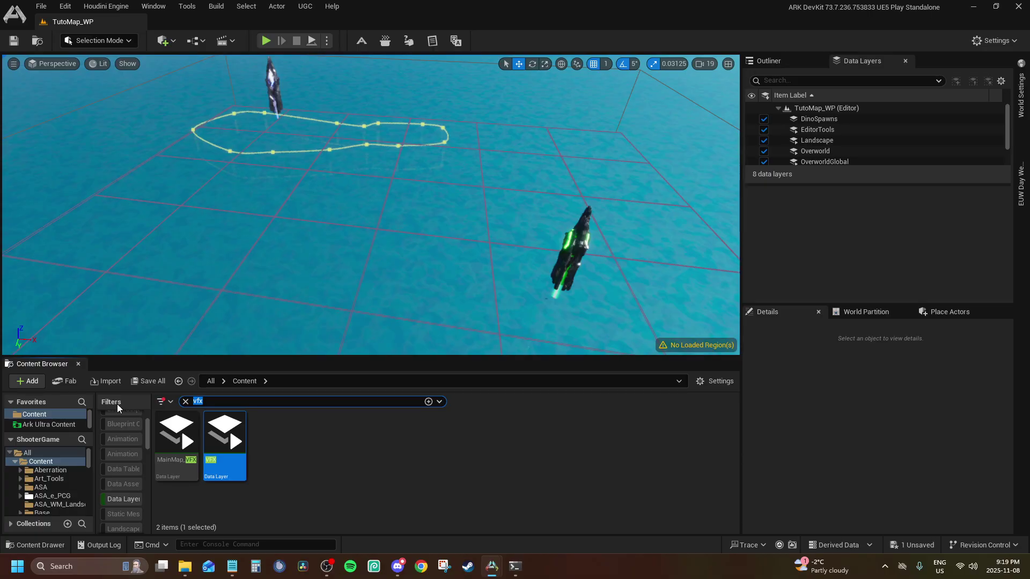
text(sfx)
drag(230, 427, 824, 131)
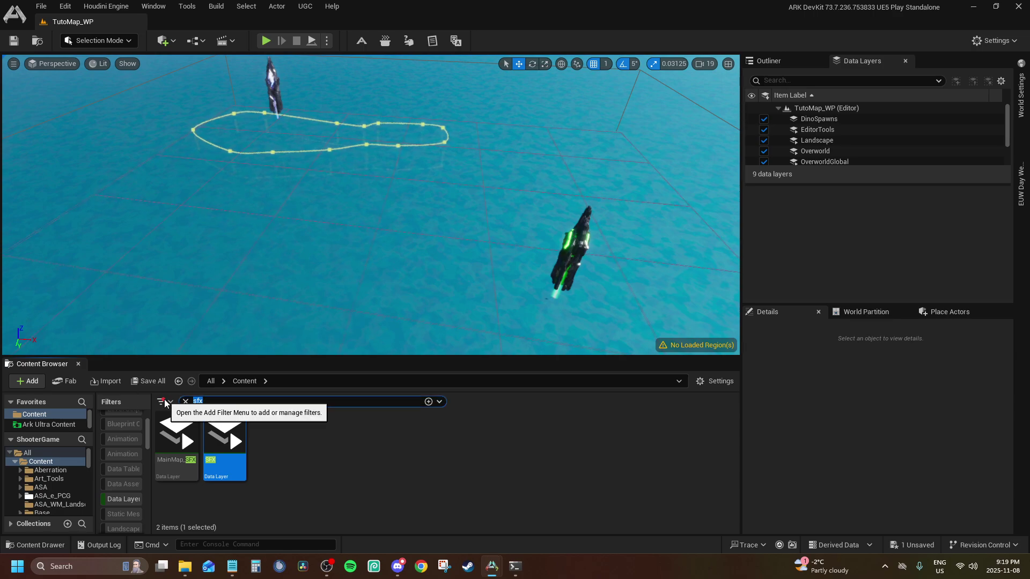
Find the Lighting data layer asset in the Content folder, add it to TutoMap_WP's data layers, and clear the search.
text(ghting)
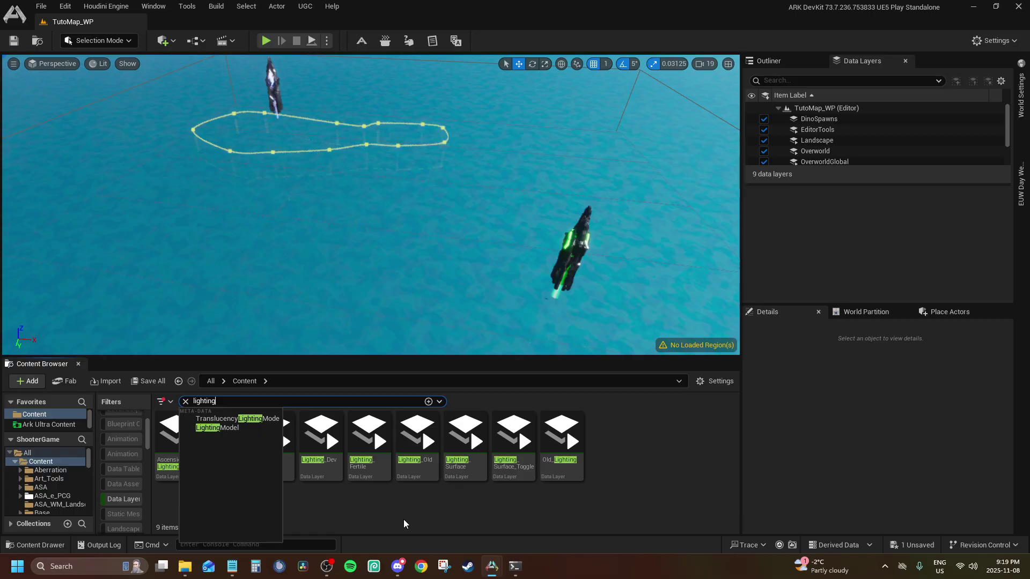
drag(273, 439, 816, 112)
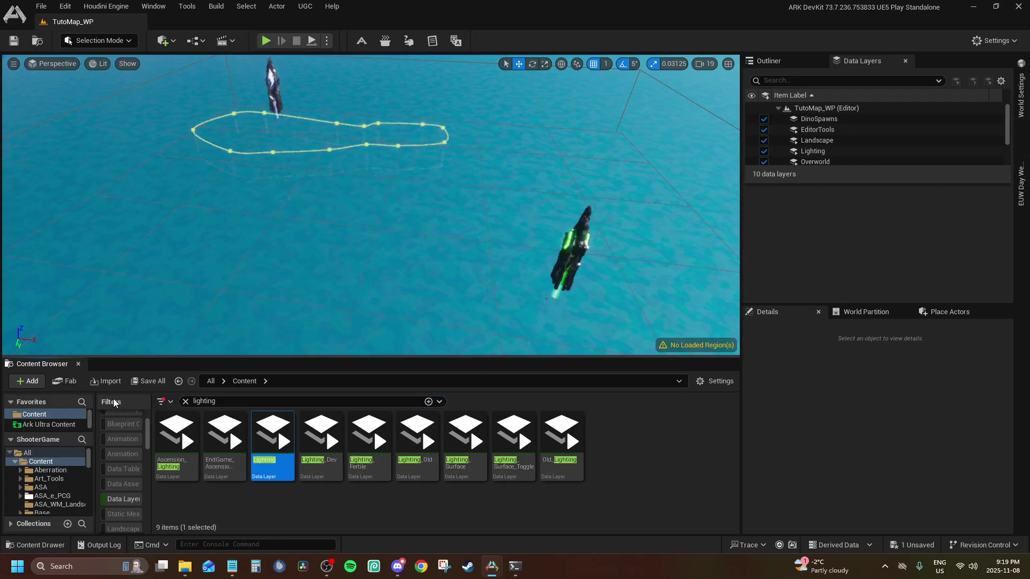
click(186, 401)
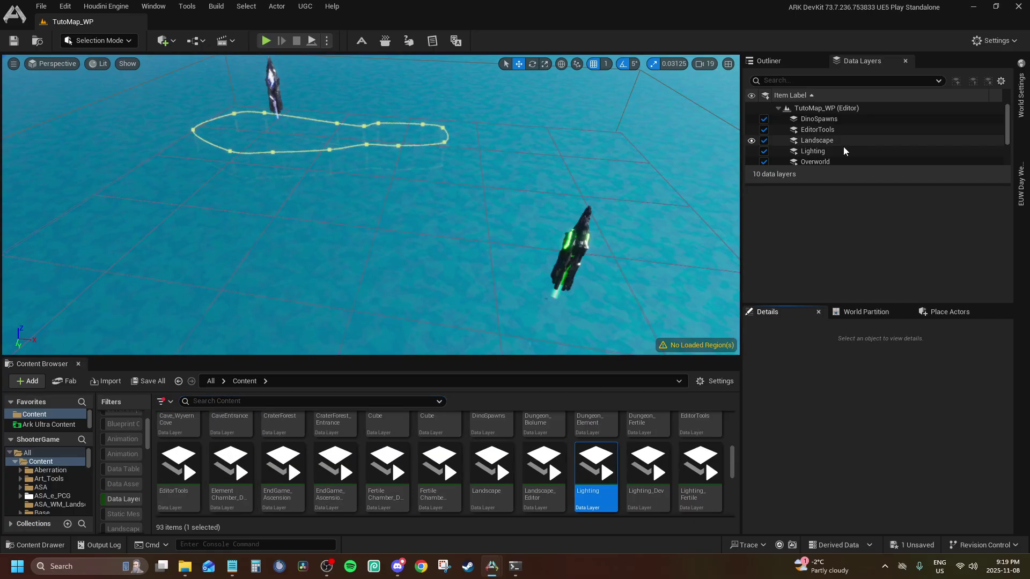
Nest the SupplyCrates and DinoSpawns data layers under the Persistent data layer.
scroll(836, 148, down, 3)
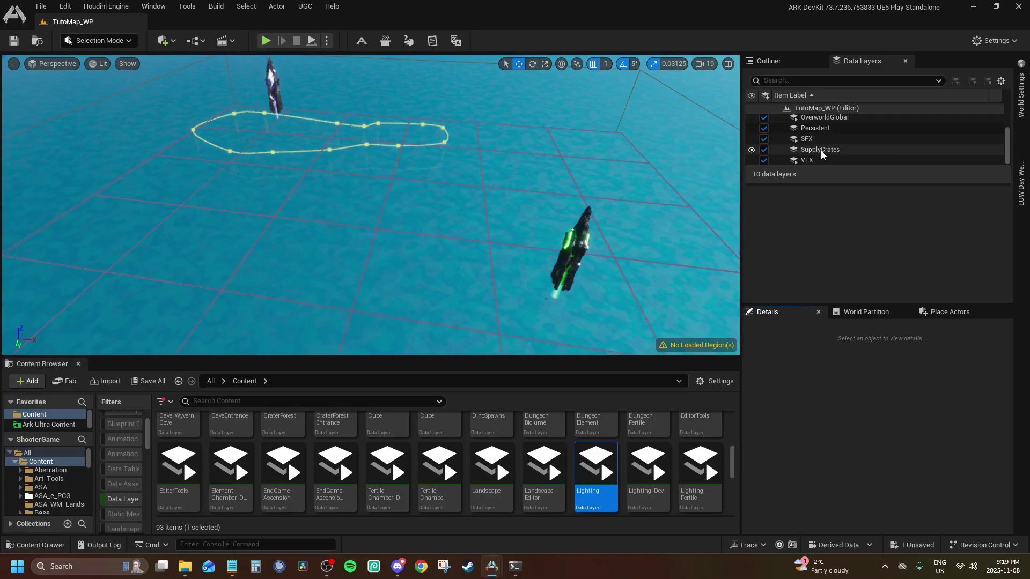
drag(820, 150, 810, 127)
scroll(845, 136, up, 3)
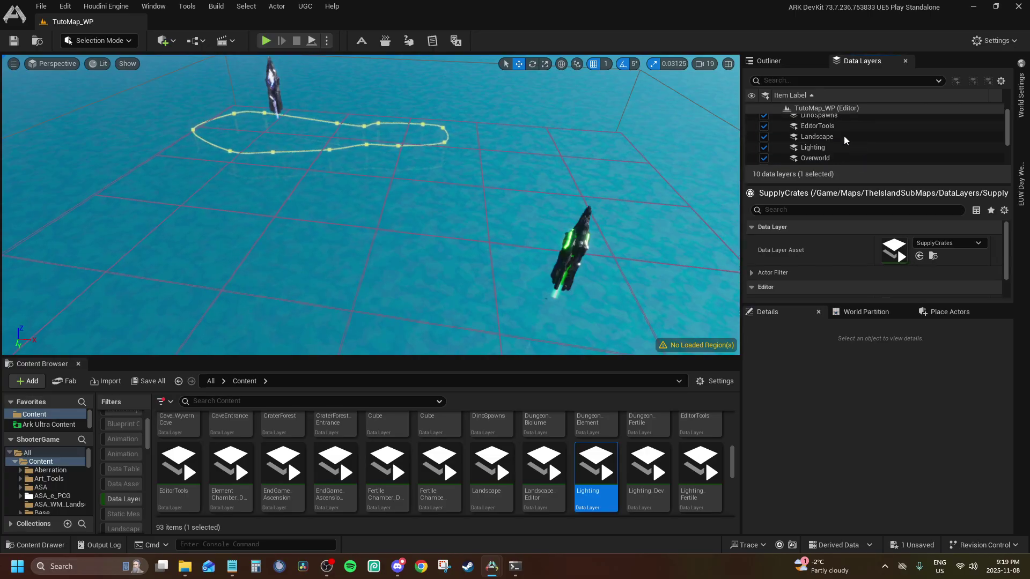
drag(816, 121, 809, 154)
scroll(825, 133, up, 5)
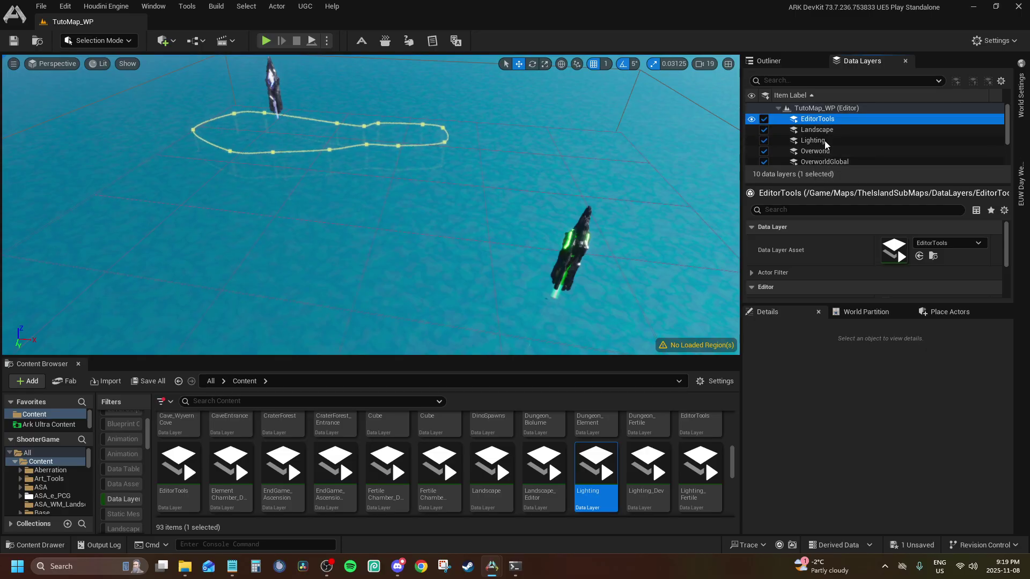
Search the data layer assets for "biome" and add BiomeZones as a child of the Persistent data layer.
scroll(825, 140, down, 3)
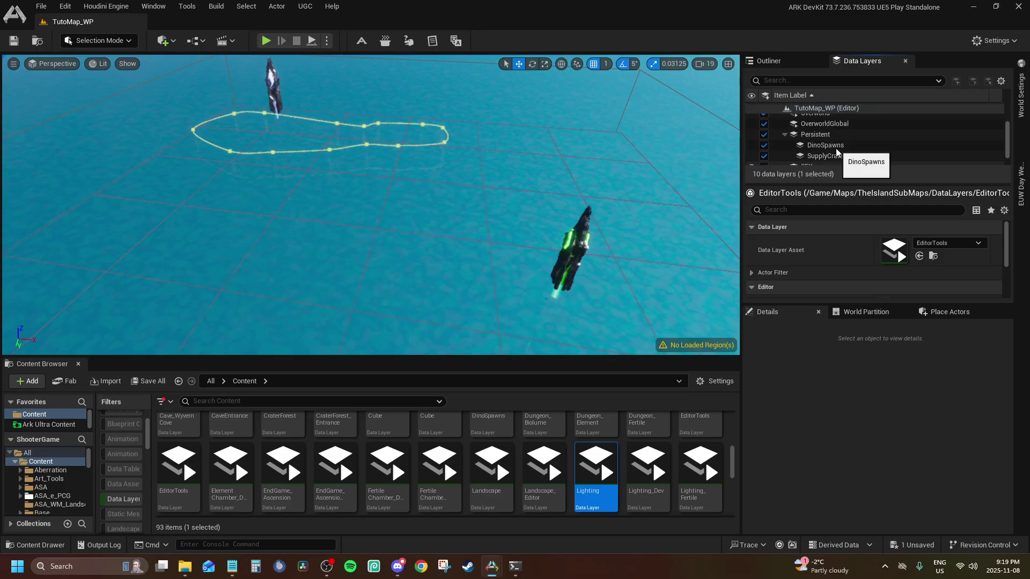
scroll(836, 149, down, 3)
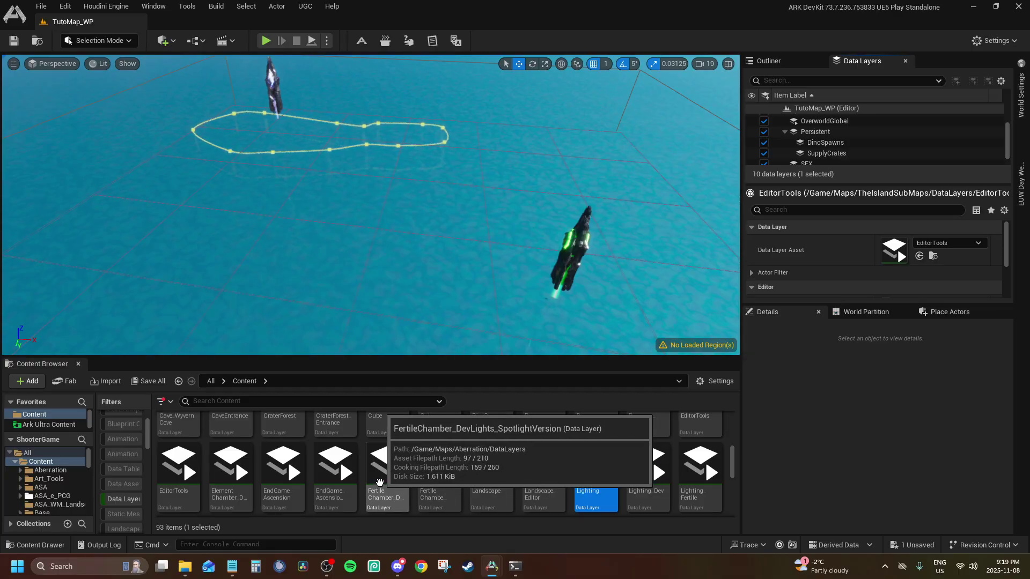
scroll(423, 483, down, 4)
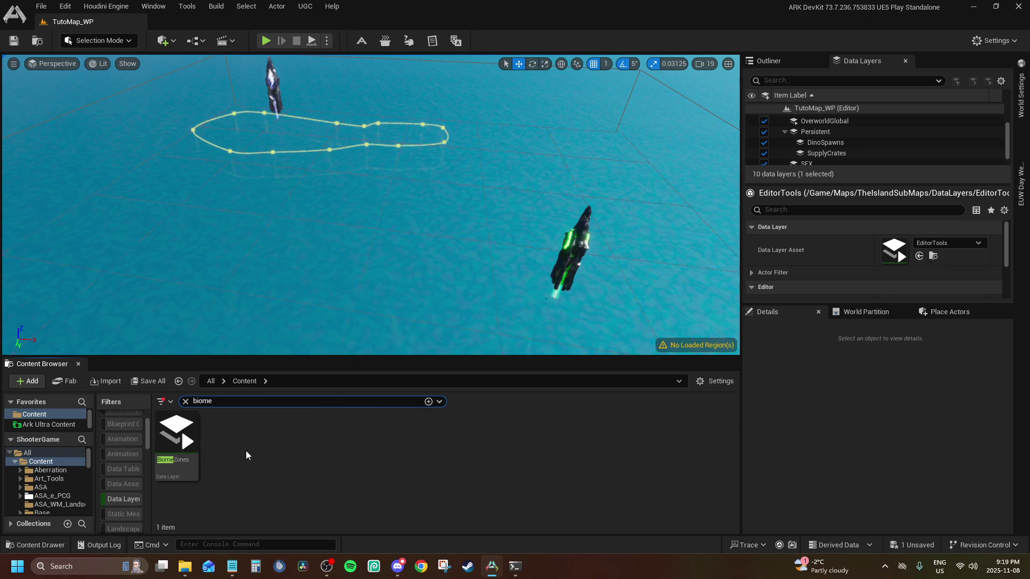
drag(164, 442, 808, 133)
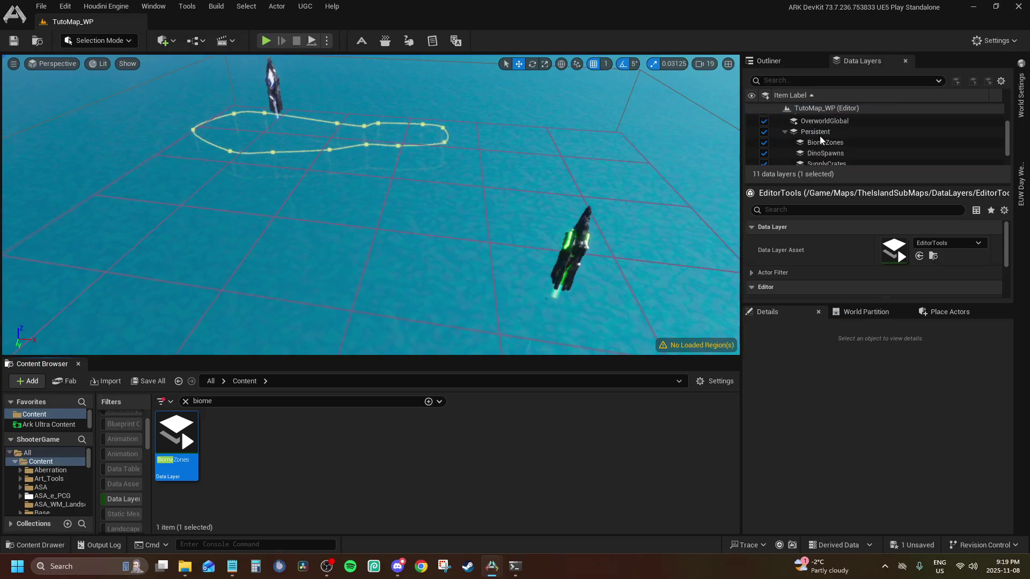
Save the unsaved WorldDataLayers content of TutoMap_WP.
scroll(829, 131, up, 1)
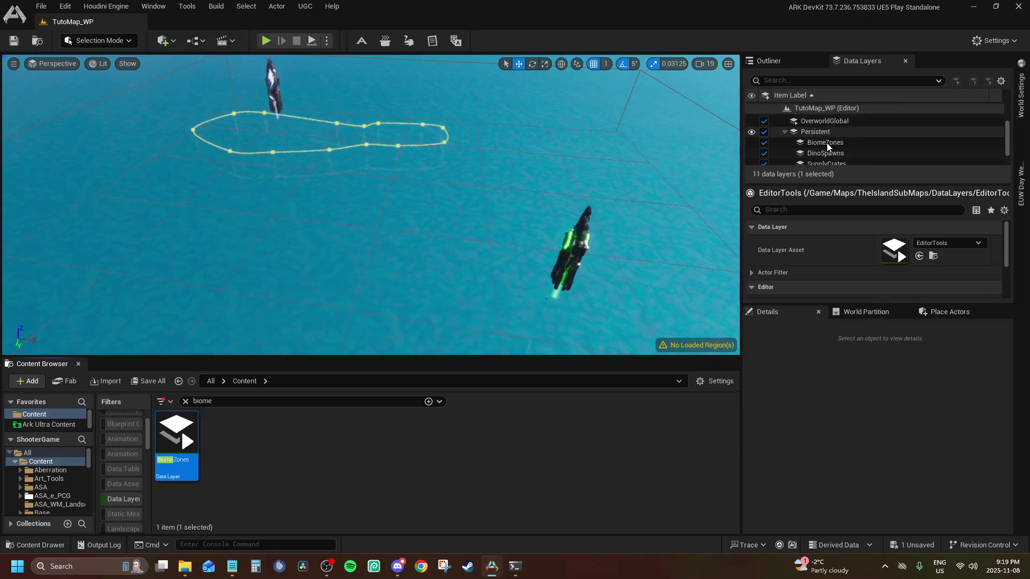
scroll(831, 123, up, 2)
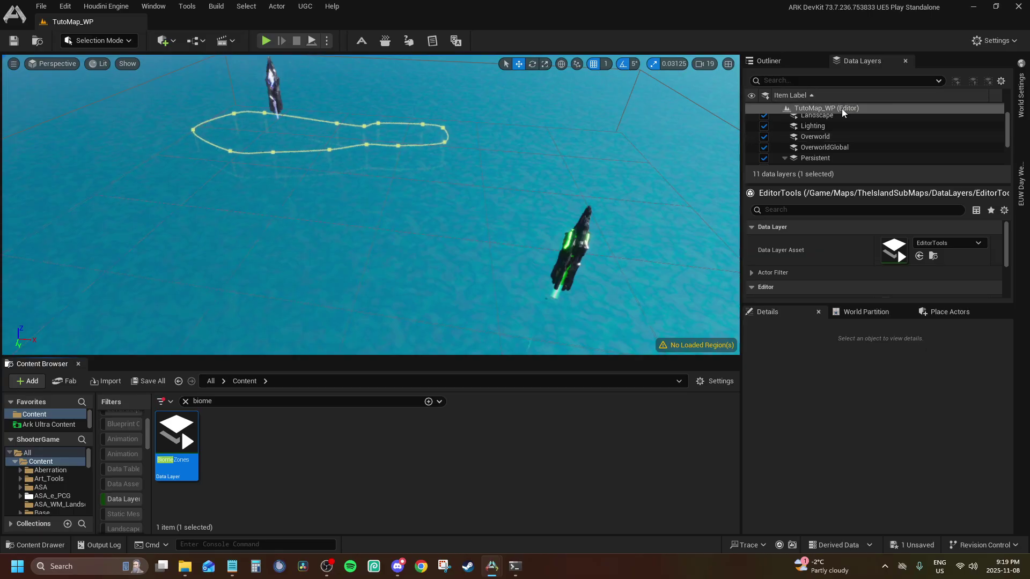
click(841, 108)
click(917, 545)
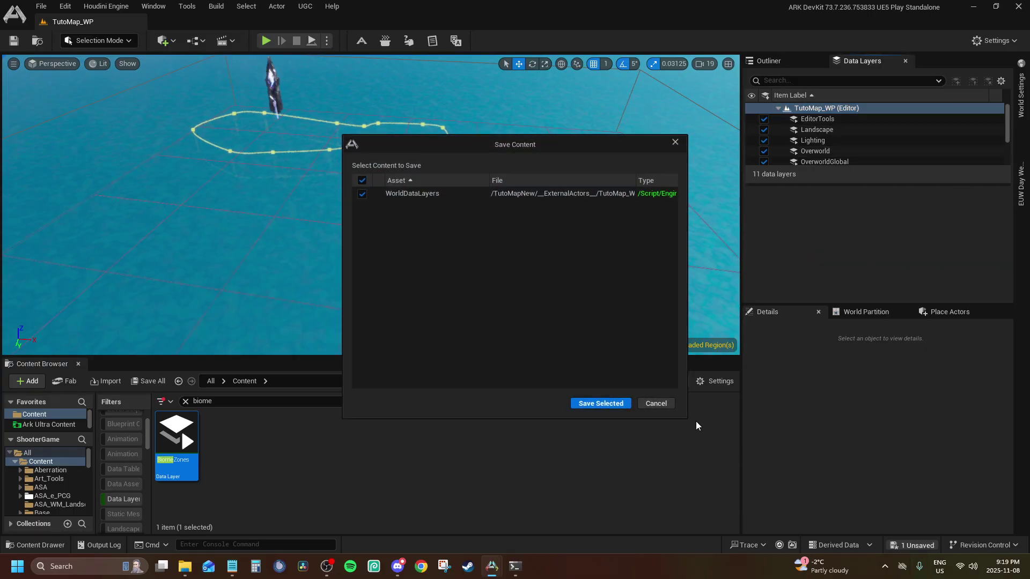
click(588, 406)
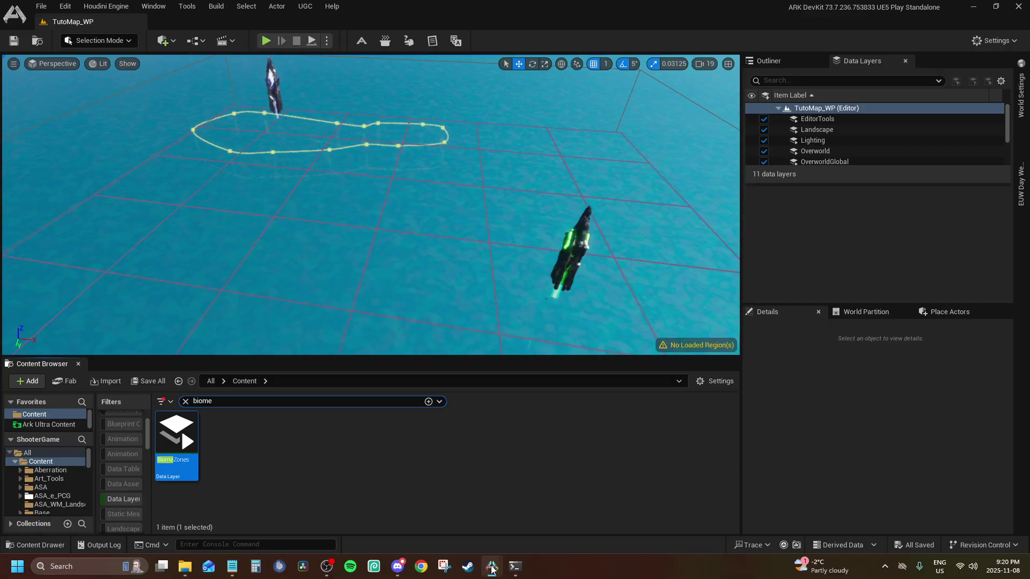
Switch to the TheIsland_WP editor window and open its level blueprint.
mouse_move(492, 567)
click(648, 507)
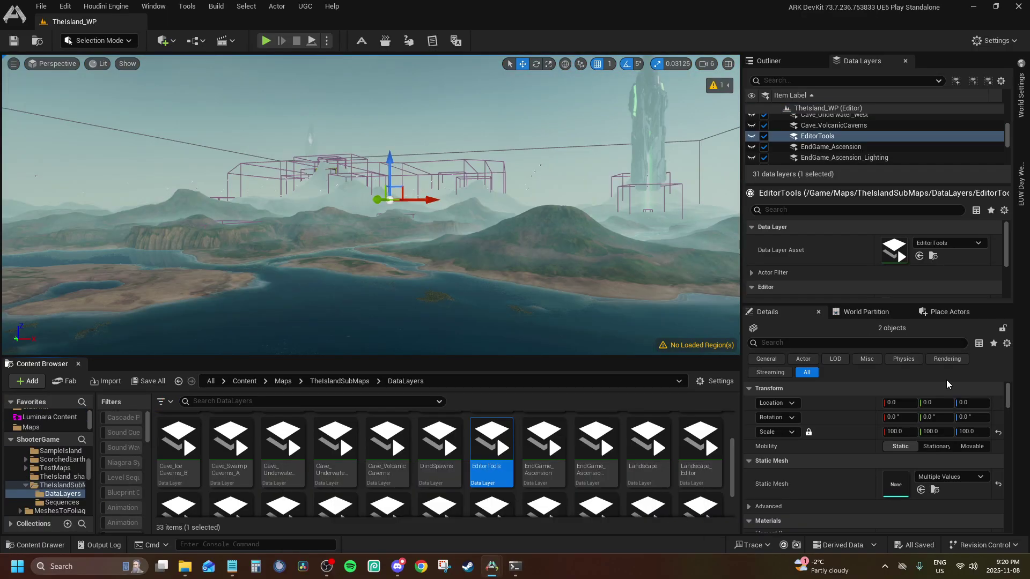
click(761, 60)
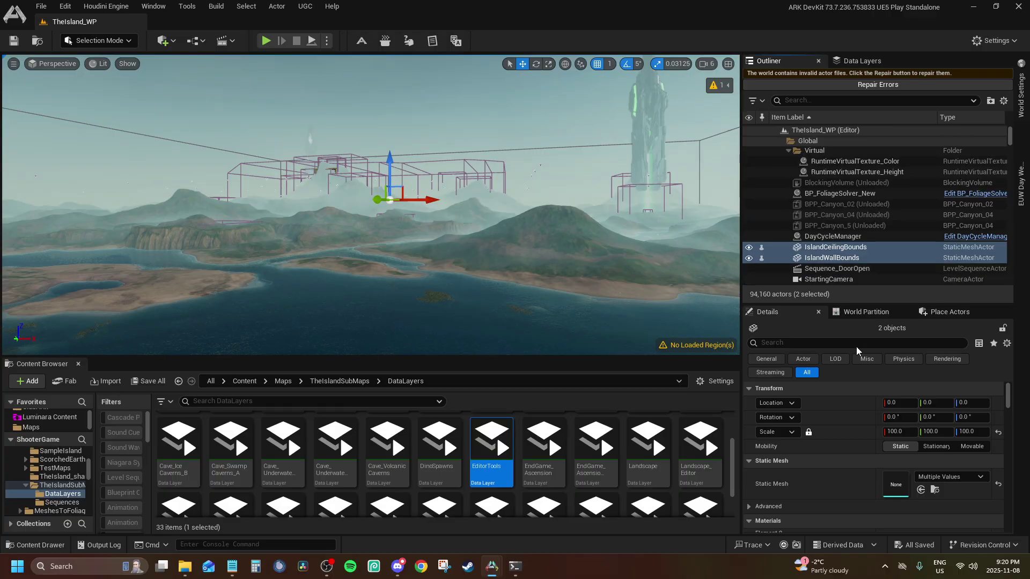
click(853, 312)
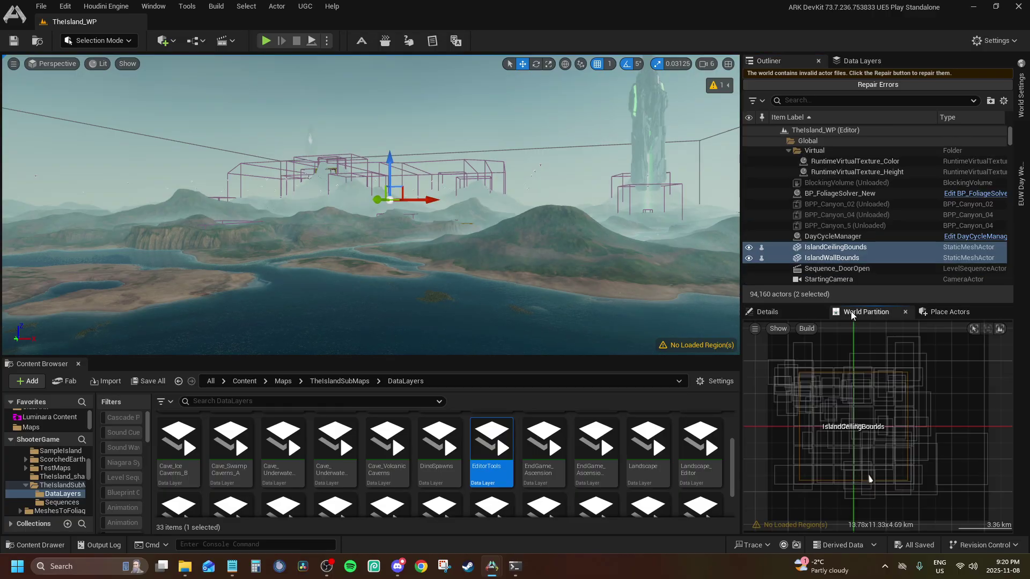
click(769, 311)
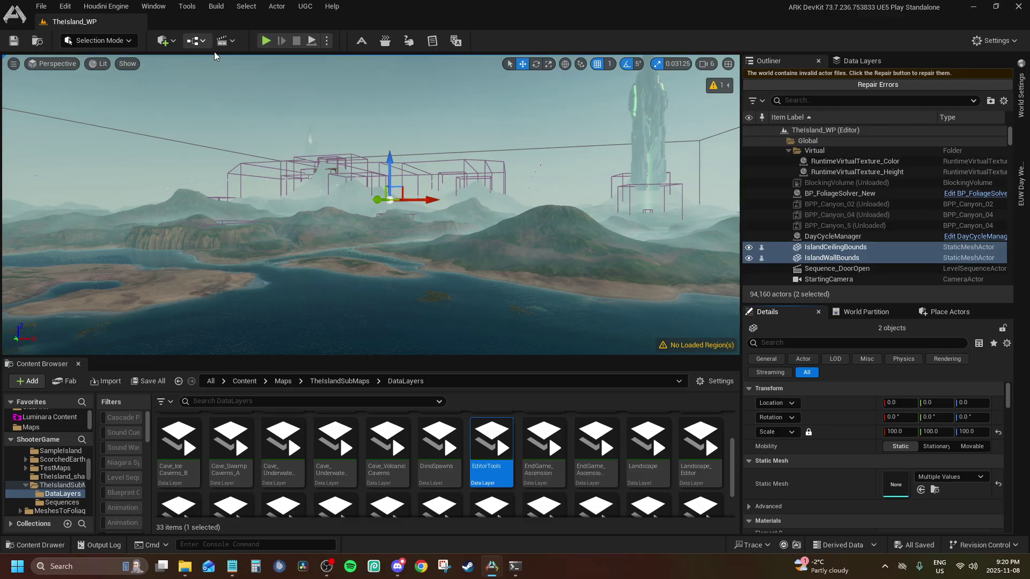
click(199, 41)
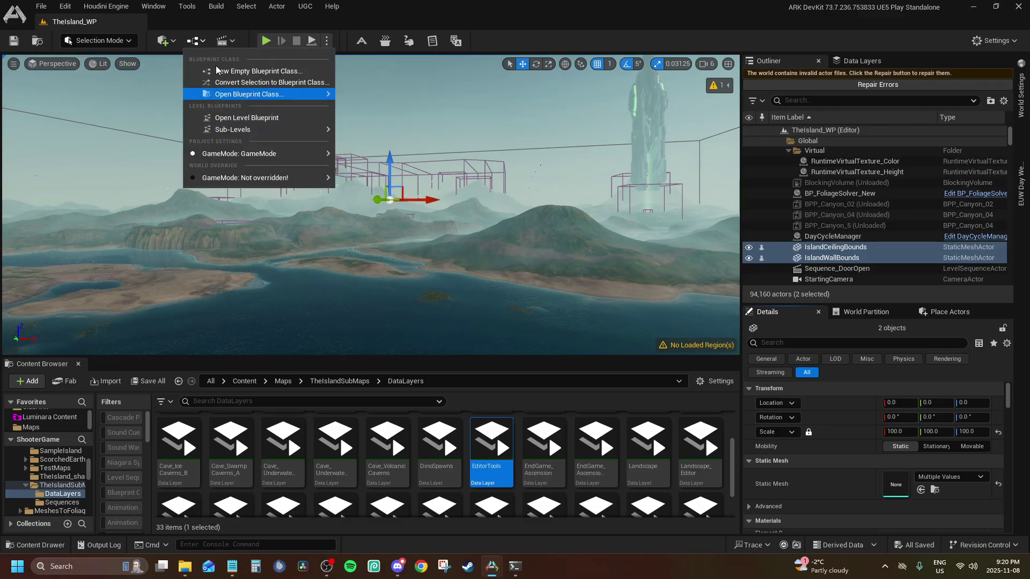
click(195, 39)
click(198, 42)
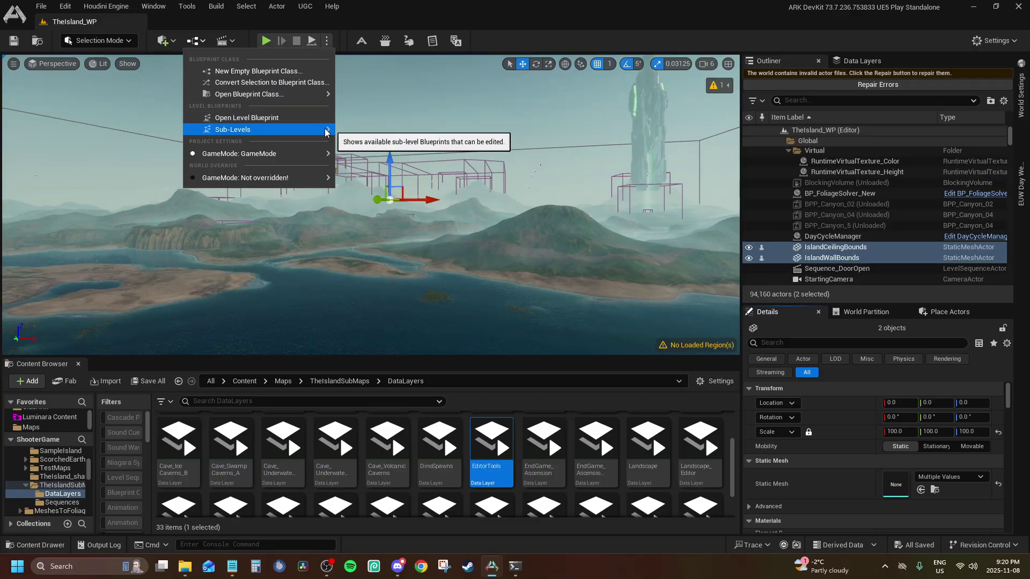
click(273, 118)
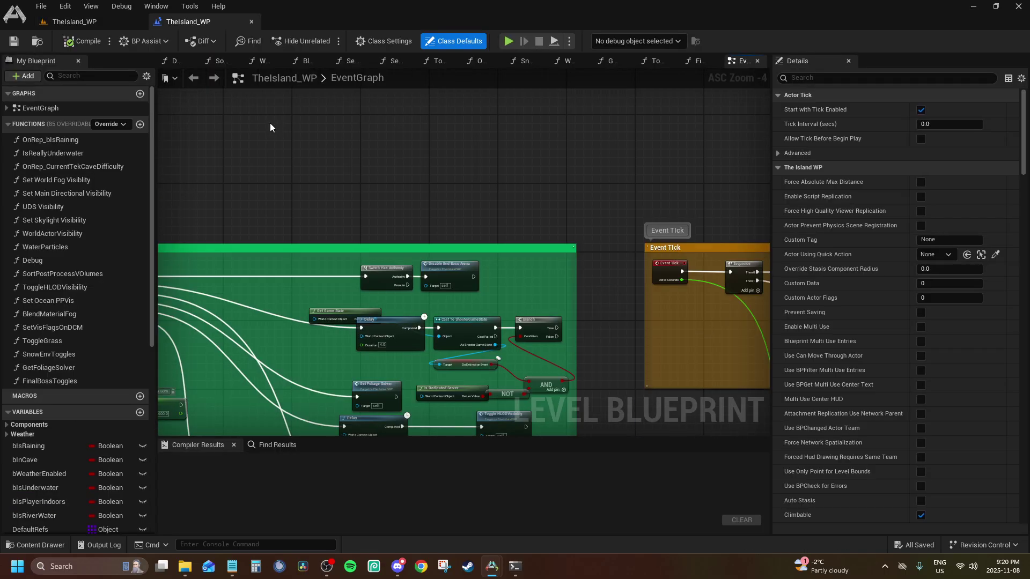
Expand the Components and Weather variable categories in TheIsland_WP's level blueprint and copy the RainParticles variable.
scroll(295, 166, down, 8)
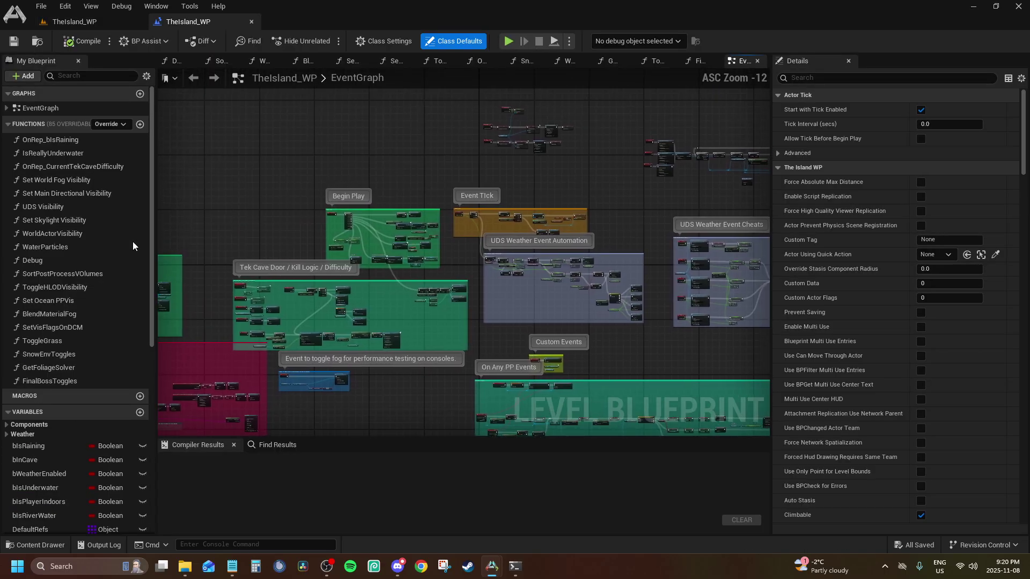
scroll(11, 410, down, 2)
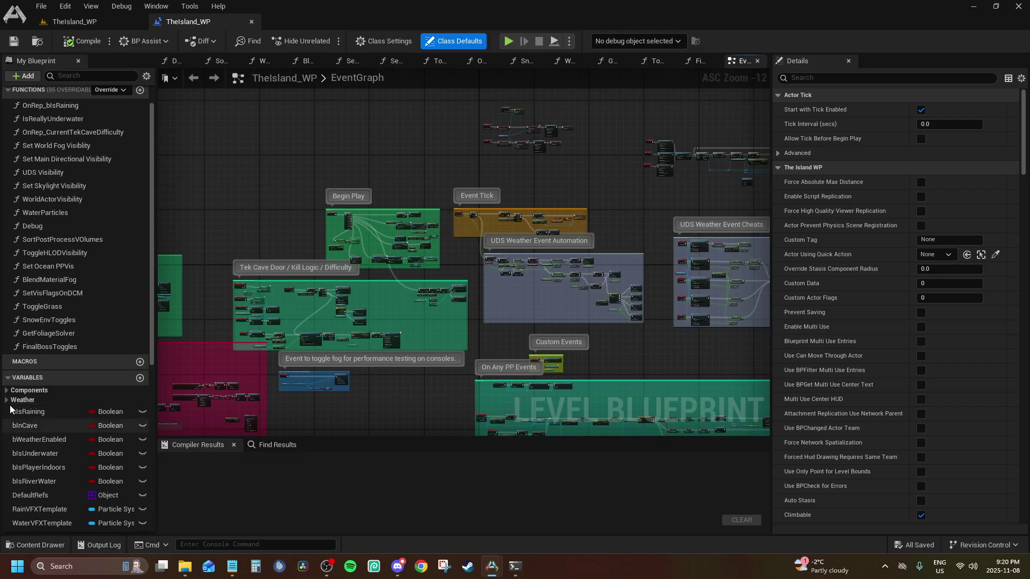
click(7, 399)
click(7, 391)
scroll(33, 380, down, 2)
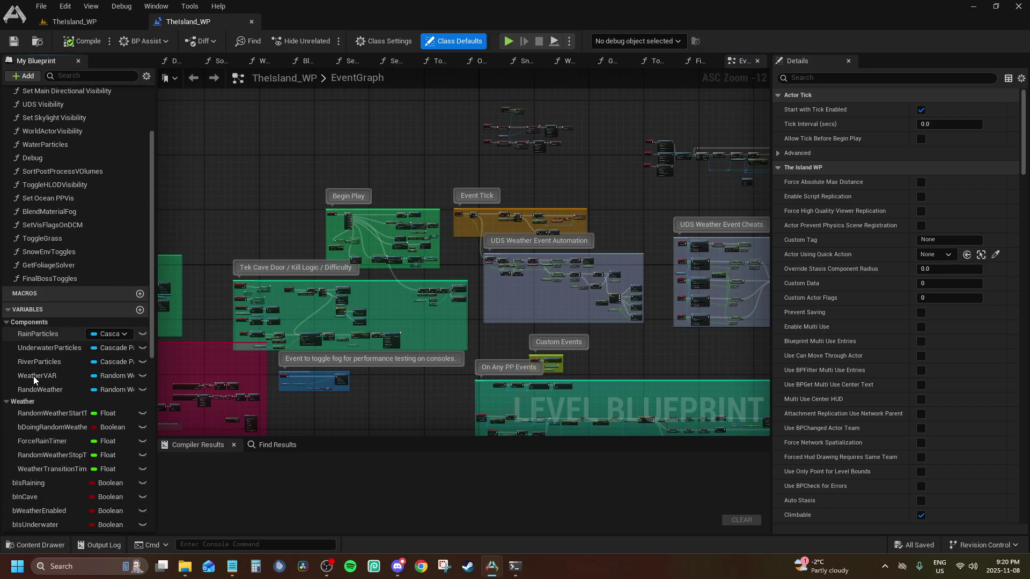
click(40, 333)
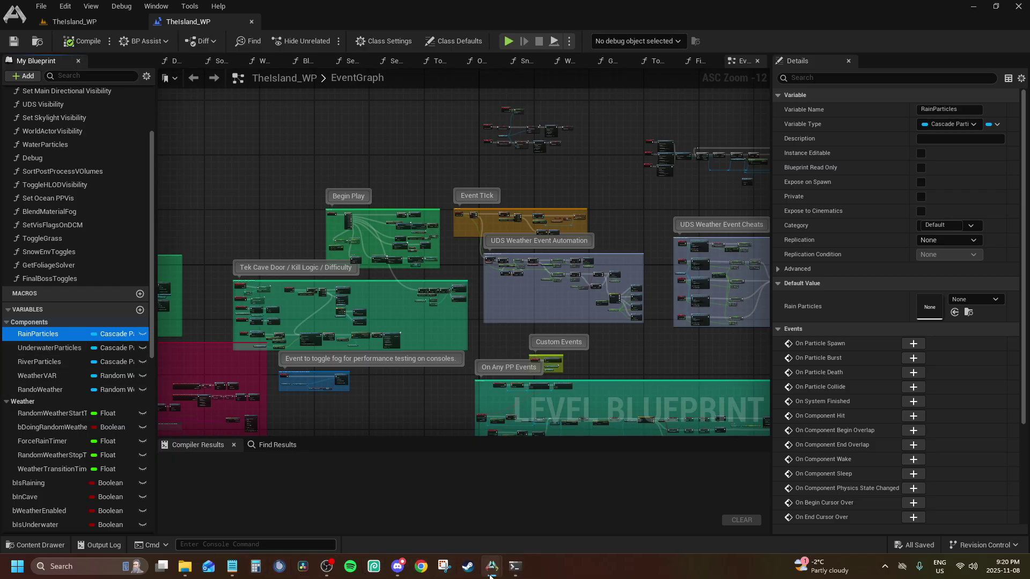
Return to the TutoMap_WP window and open its level blueprint.
mouse_move(490, 569)
click(418, 498)
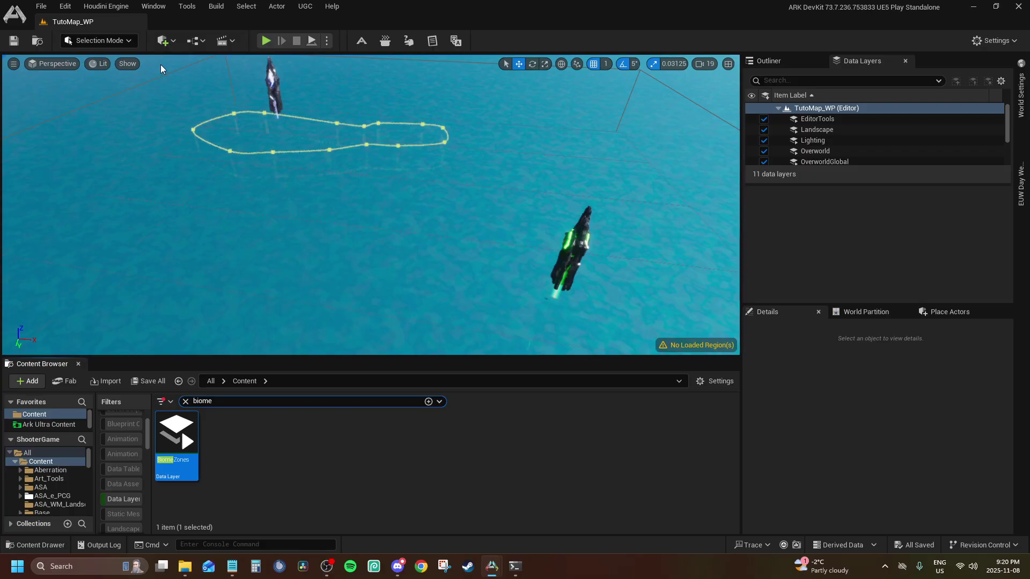
click(199, 45)
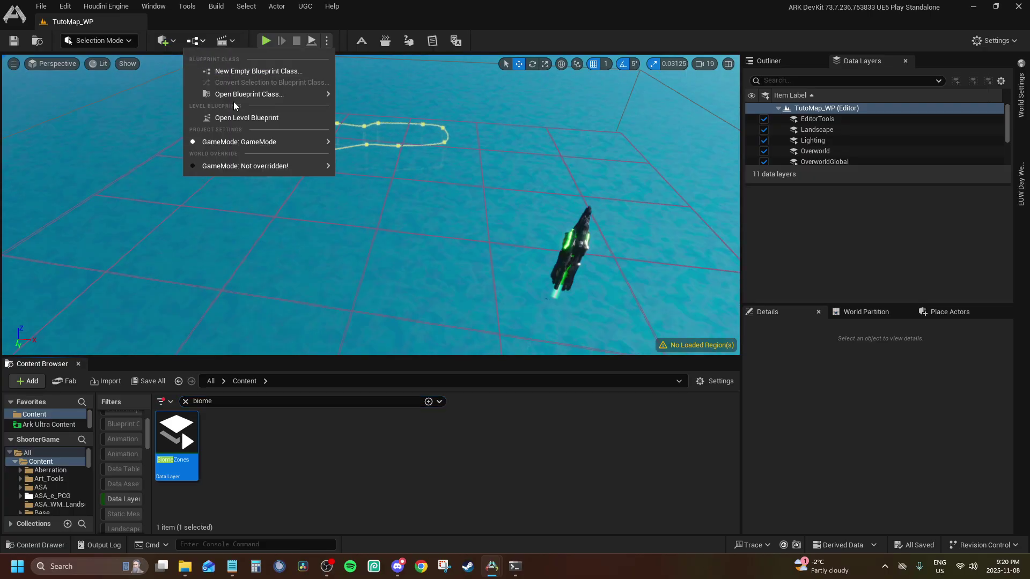
click(220, 118)
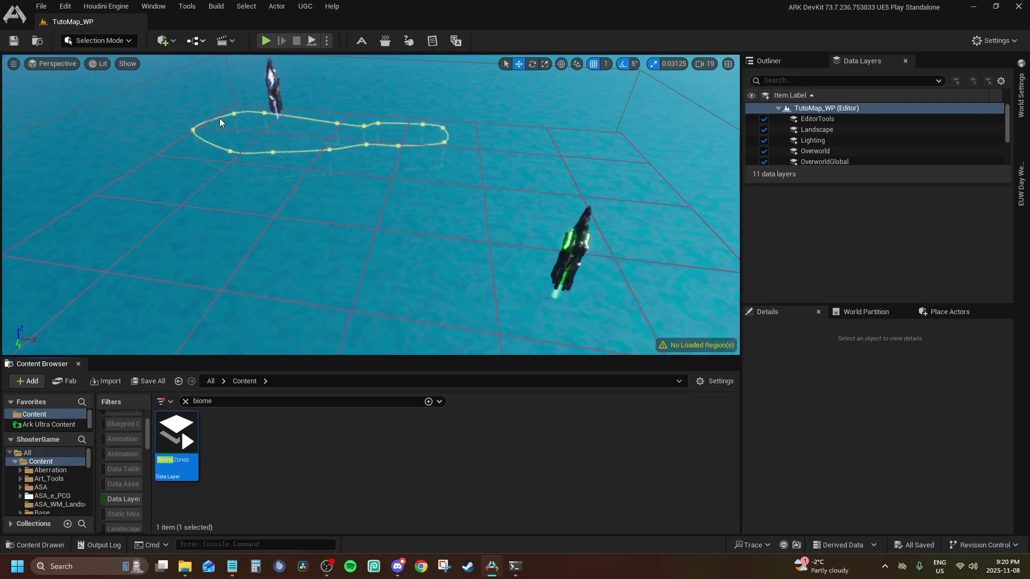
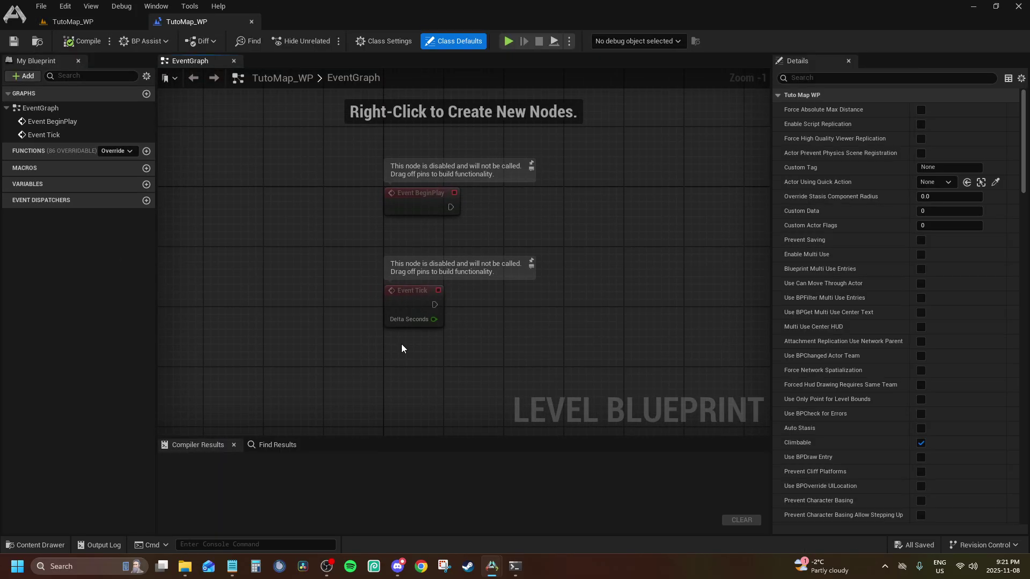
Delete the default BeginPlay and Tick event nodes from TutoMap_WP's event graph, then compile and save the level blueprint.
drag(402, 349, 385, 162)
key(Delete)
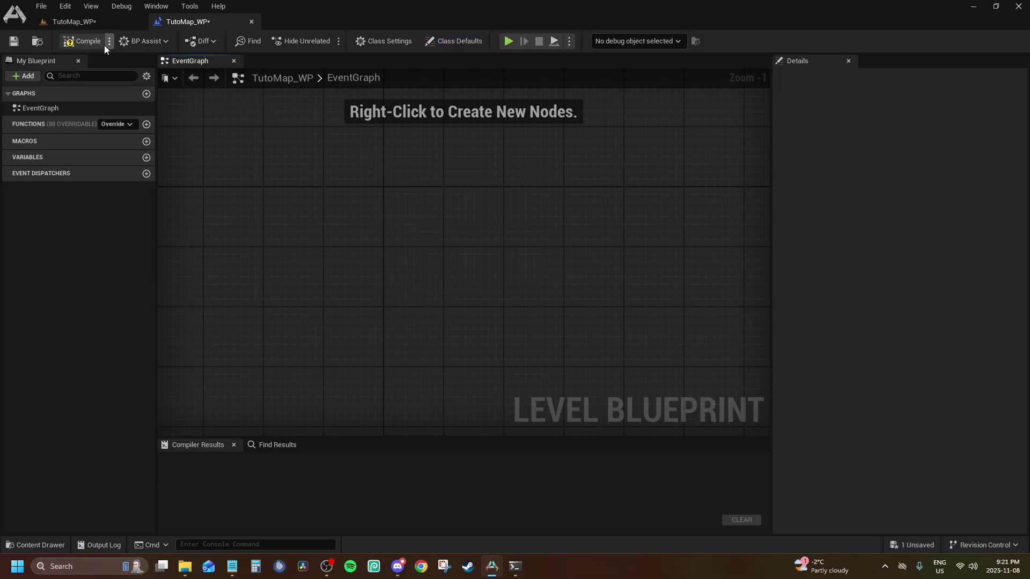
click(86, 42)
click(14, 41)
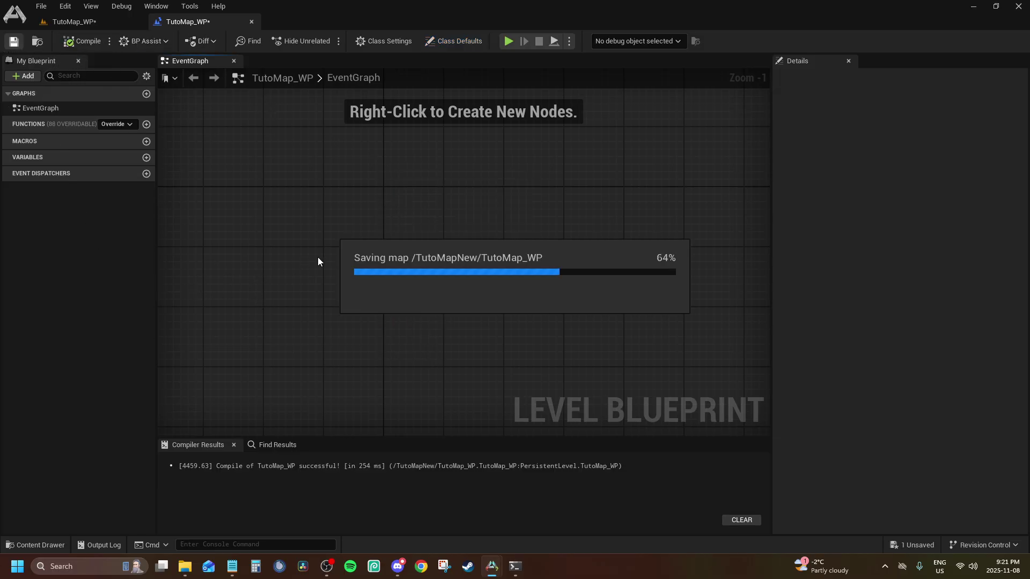
Paste RainParticles into TutoMap_WP's level blueprint, and copy the UnderwaterParticles variable from TheIsland_WP's level blueprint into it as well.
right_drag(333, 295, 404, 257)
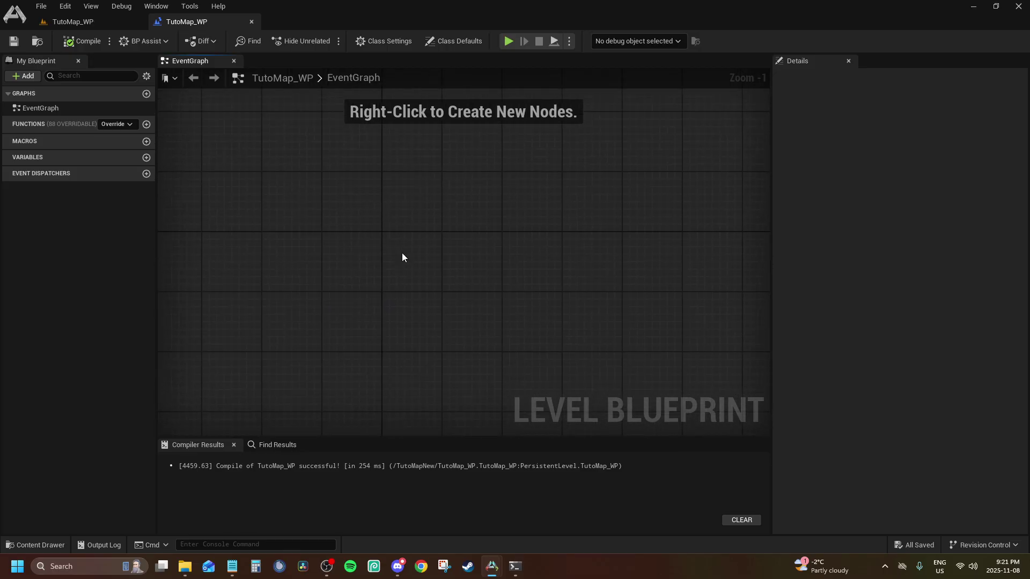
mouse_move(492, 566)
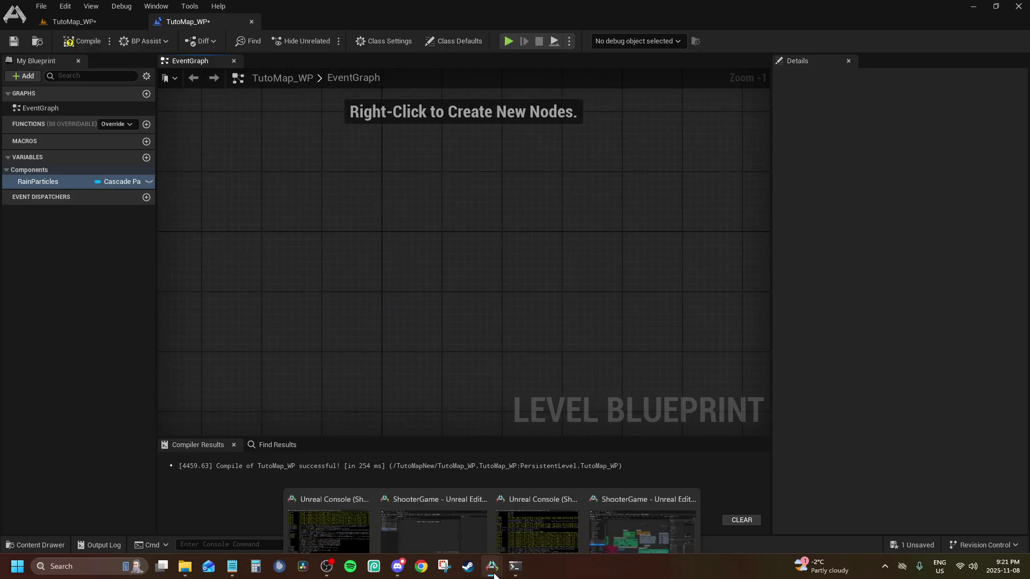
click(615, 532)
click(70, 350)
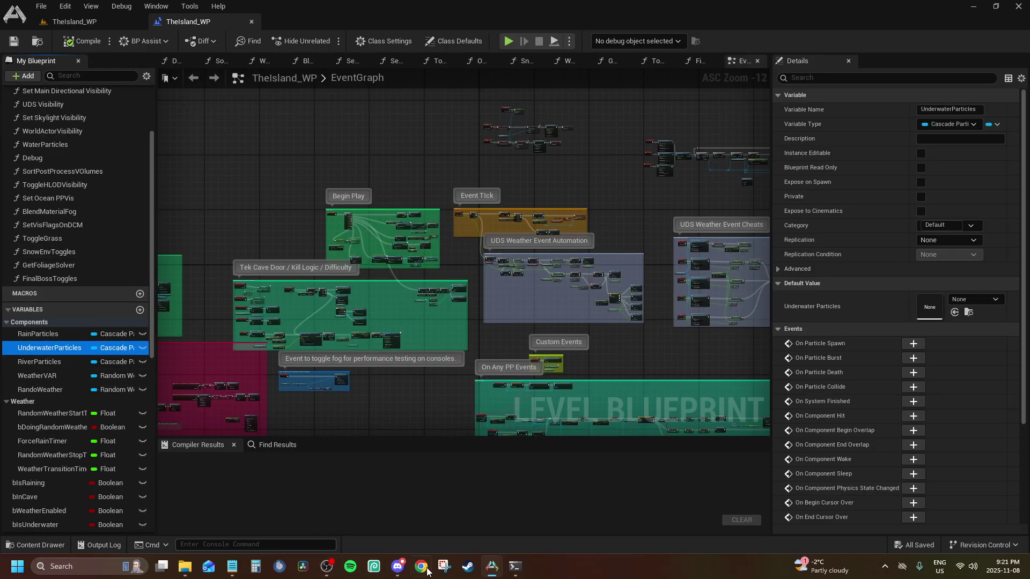
mouse_move(496, 570)
click(395, 520)
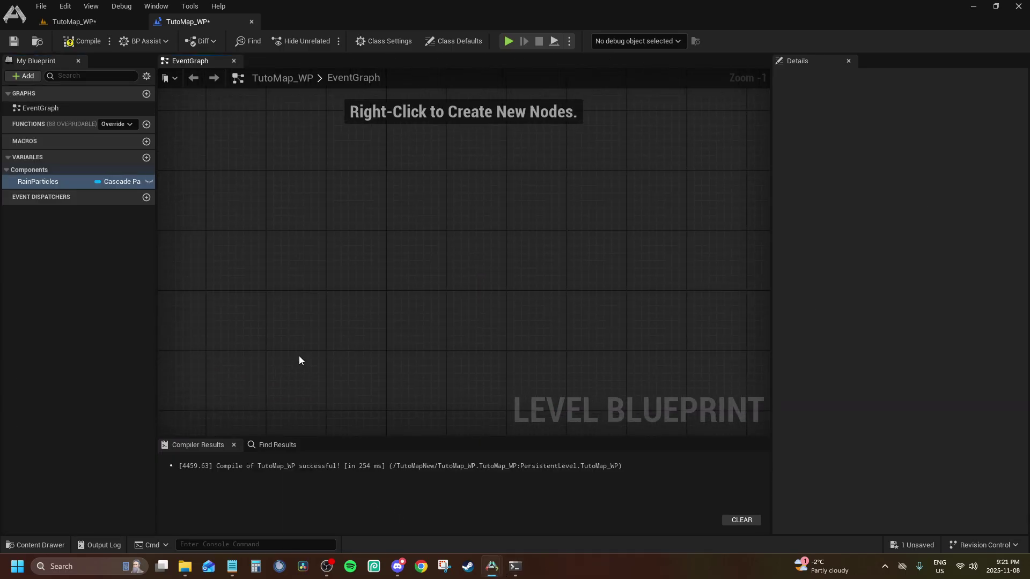
Copy the RiverParticles variable from TheIsland_WP's level blueprint into TutoMap_WP's level blueprint.
click(643, 509)
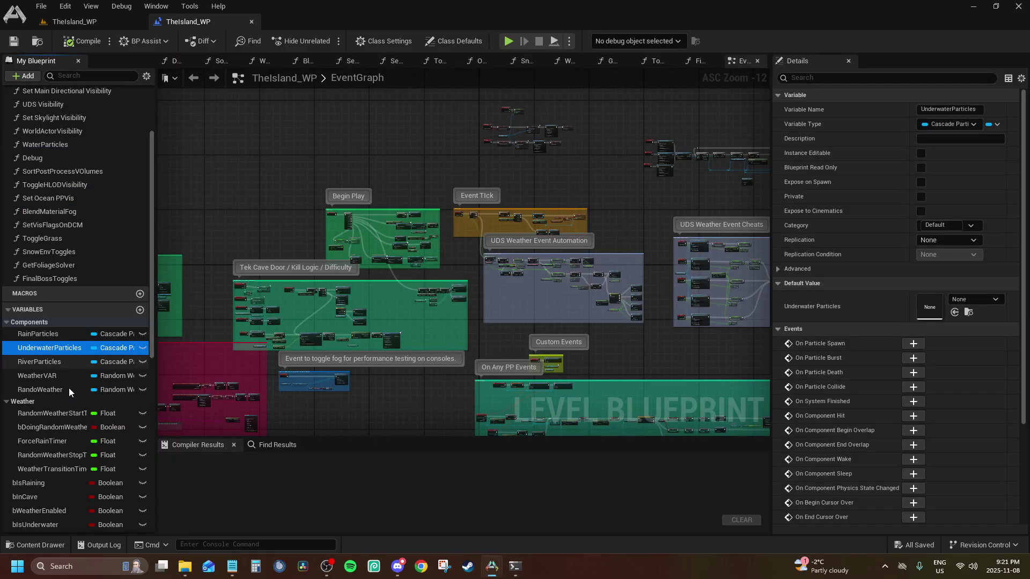
click(43, 362)
mouse_move(492, 566)
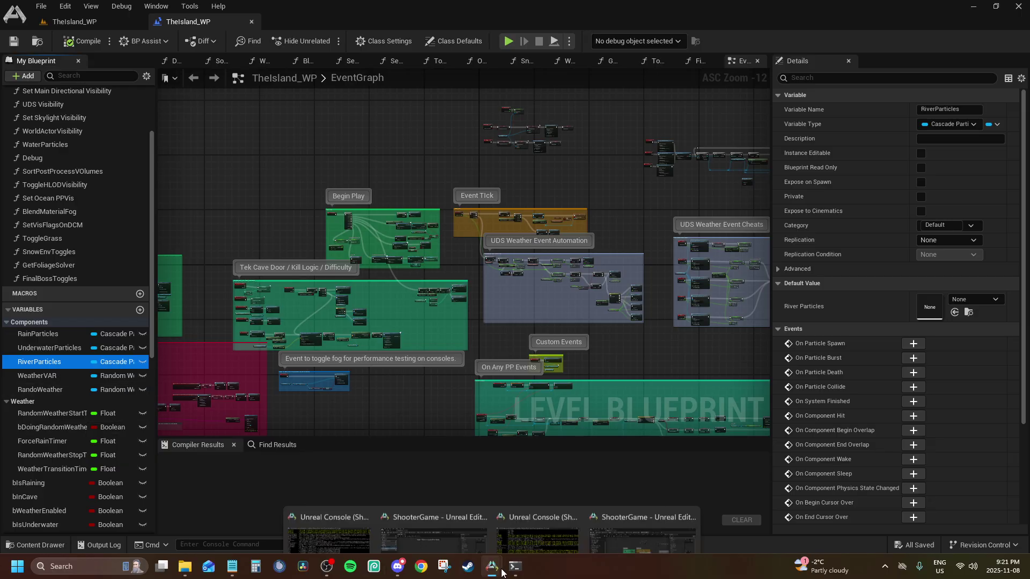
click(432, 501)
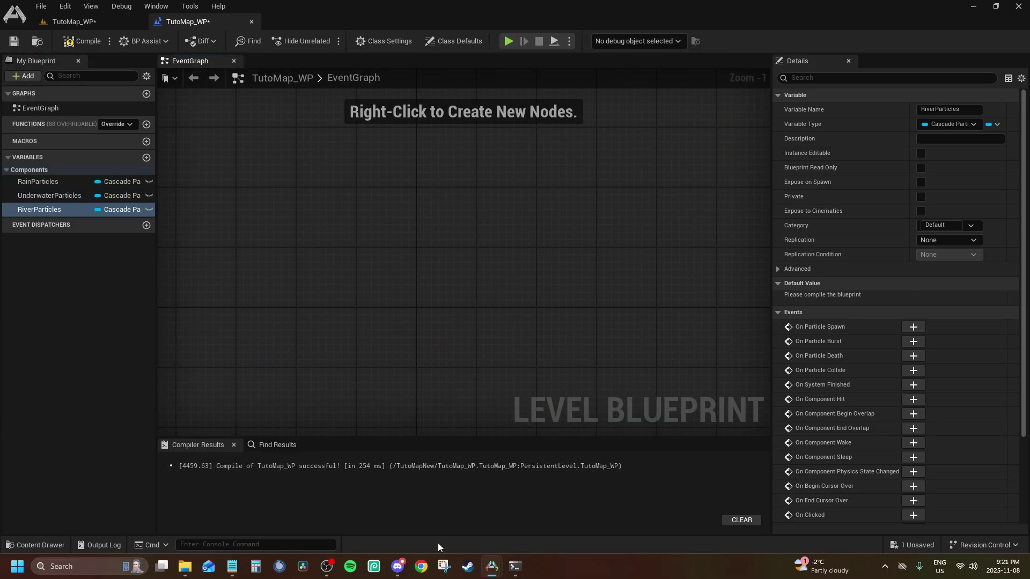
Copy the WeatherVAR variable from TheIsland_WP's level blueprint into TutoMap_WP's level blueprint.
mouse_move(491, 568)
click(643, 507)
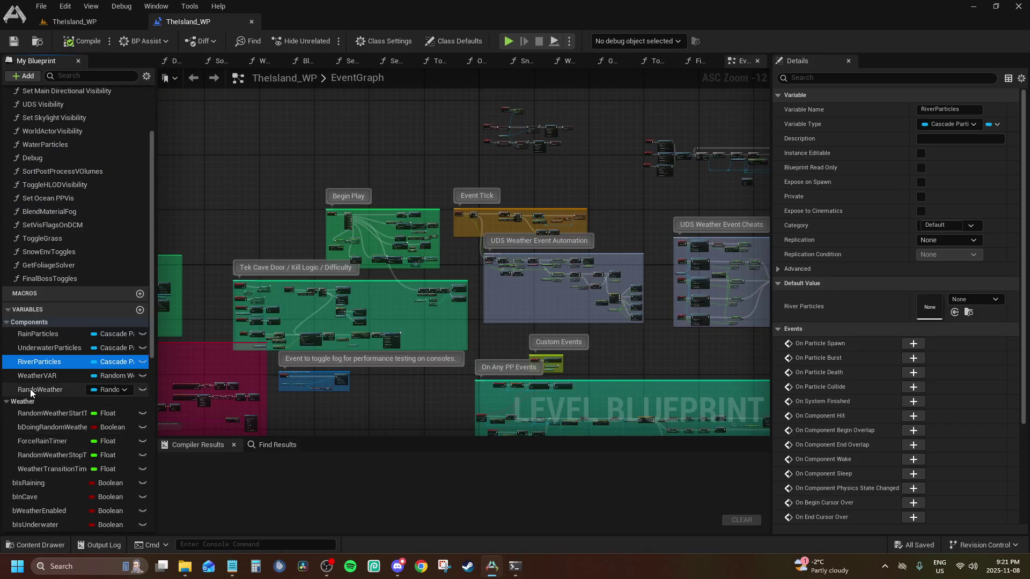
click(50, 381)
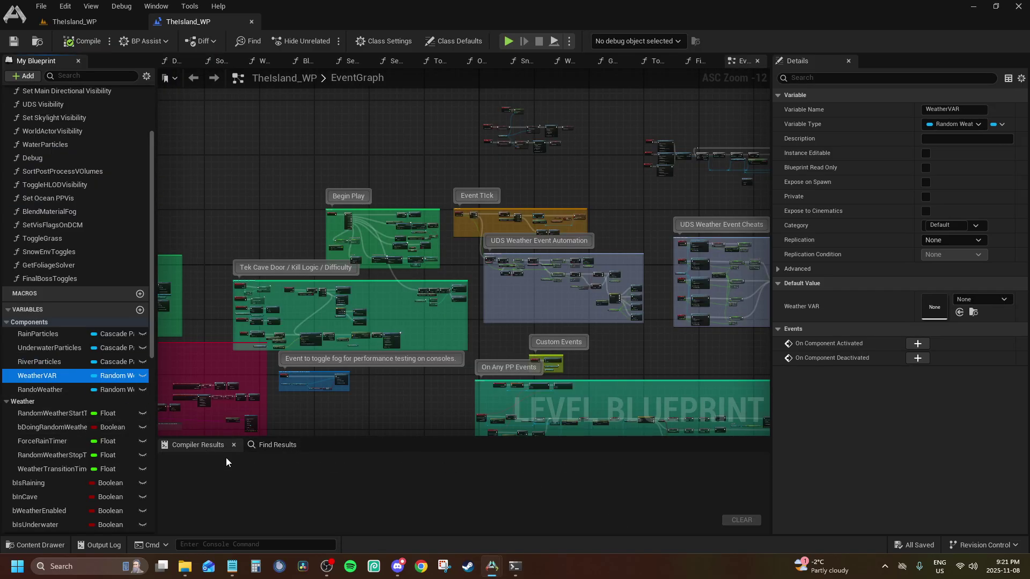
mouse_move(492, 568)
click(432, 501)
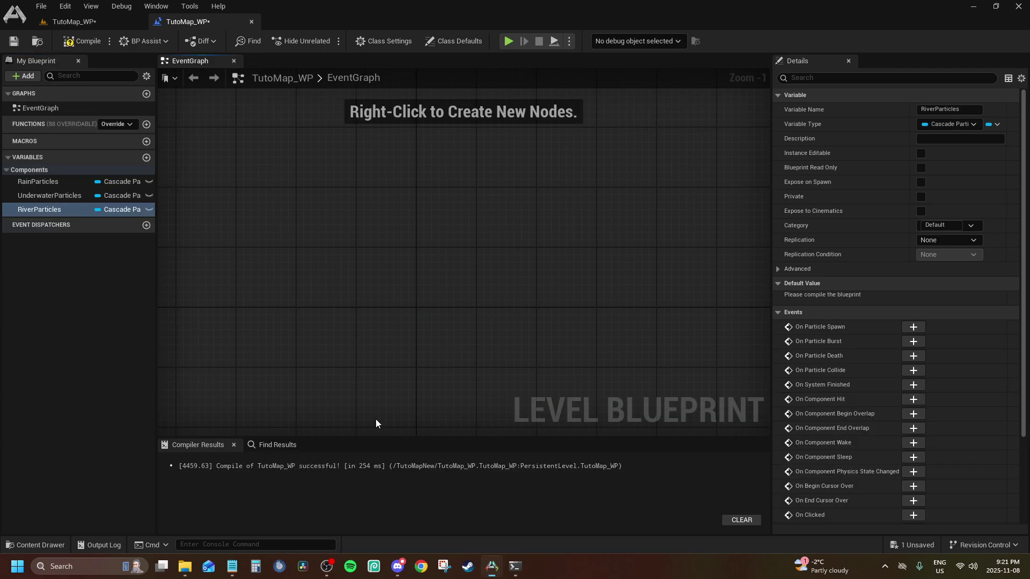
key(ctrl+v)
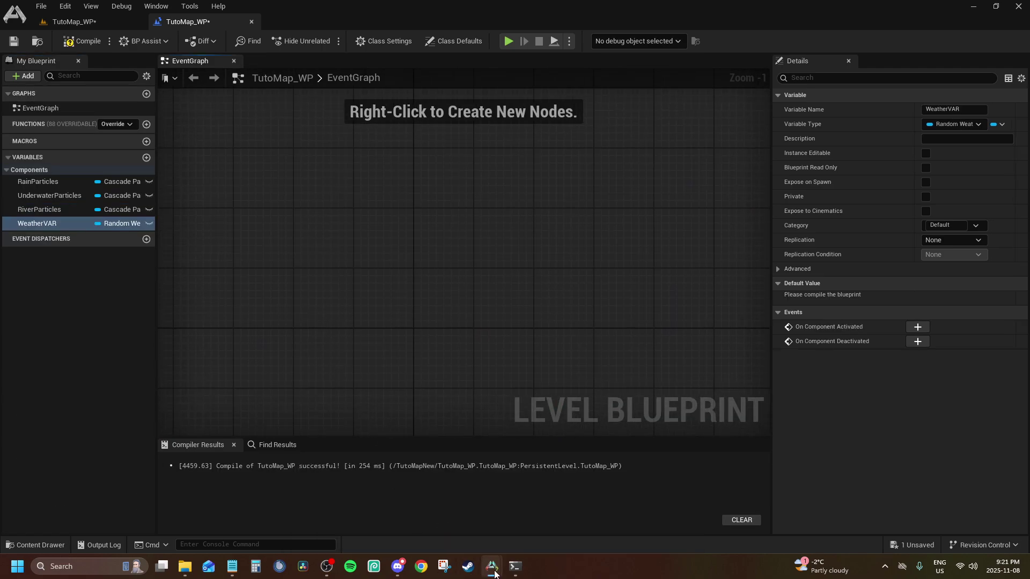
Copy the RandoWeather variable from TheIsland_WP's level blueprint into TutoMap_WP's level blueprint.
mouse_move(496, 566)
click(637, 504)
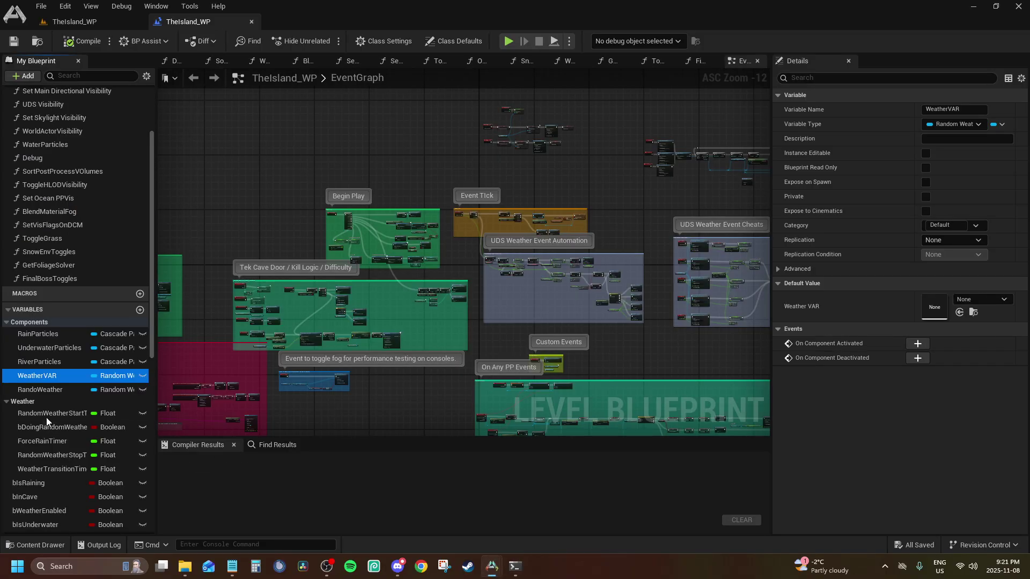
click(45, 391)
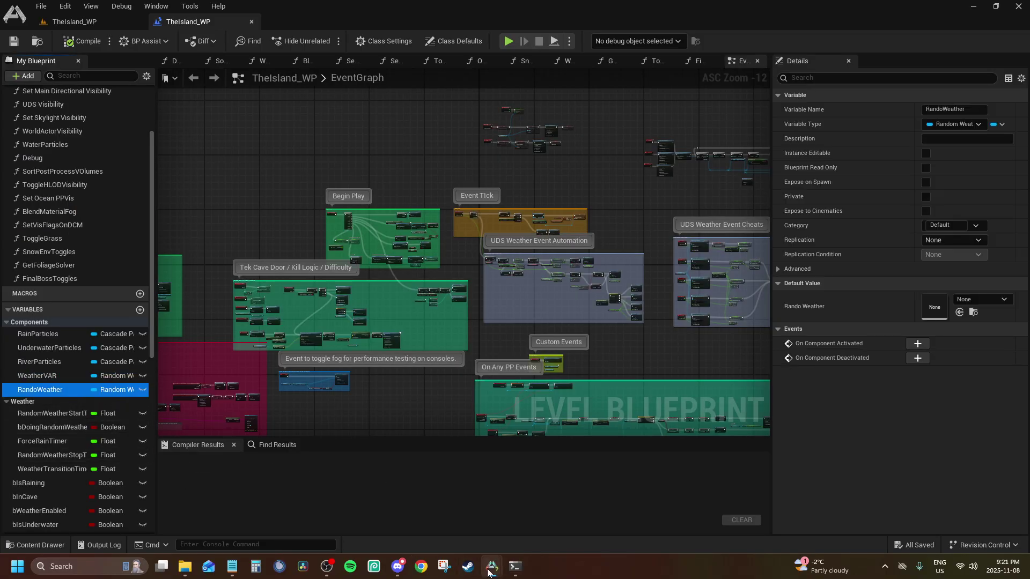
mouse_move(492, 567)
click(449, 519)
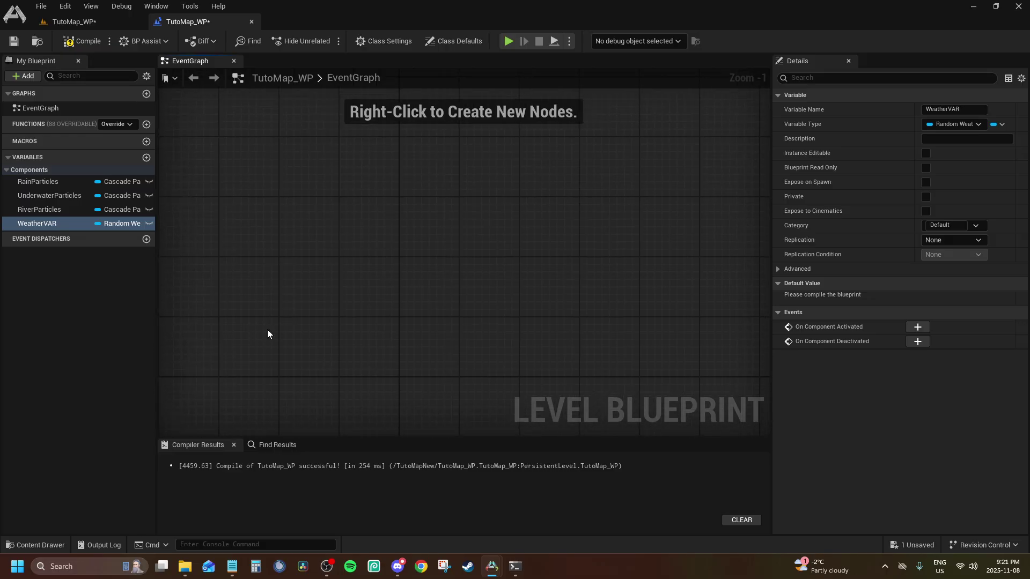
key(ctrl+v)
Copy the RandomWeatherStartTimer variable from TheIsland_WP's Weather category into TutoMap_WP's level blueprint.
mouse_move(491, 567)
click(639, 528)
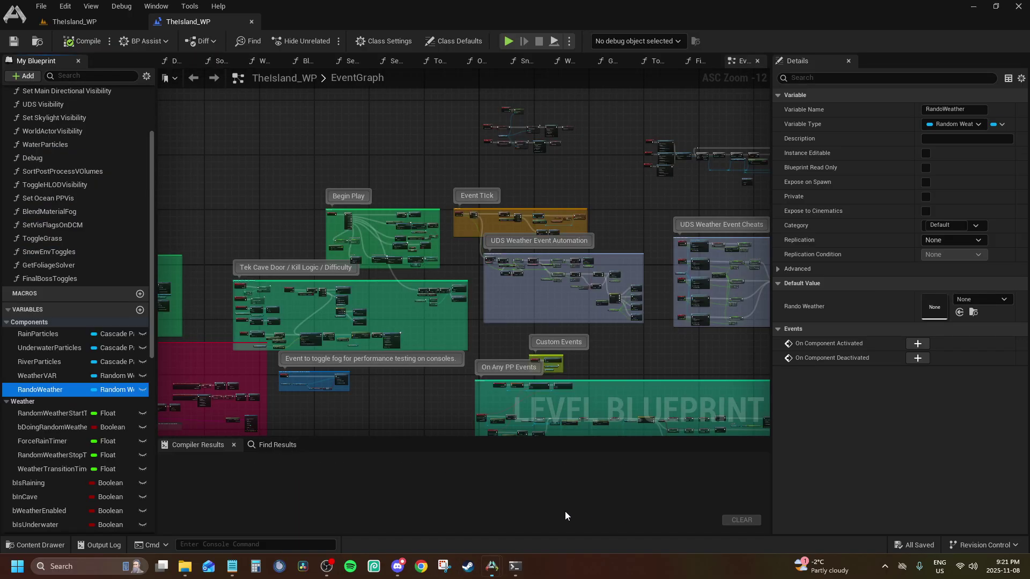
click(54, 418)
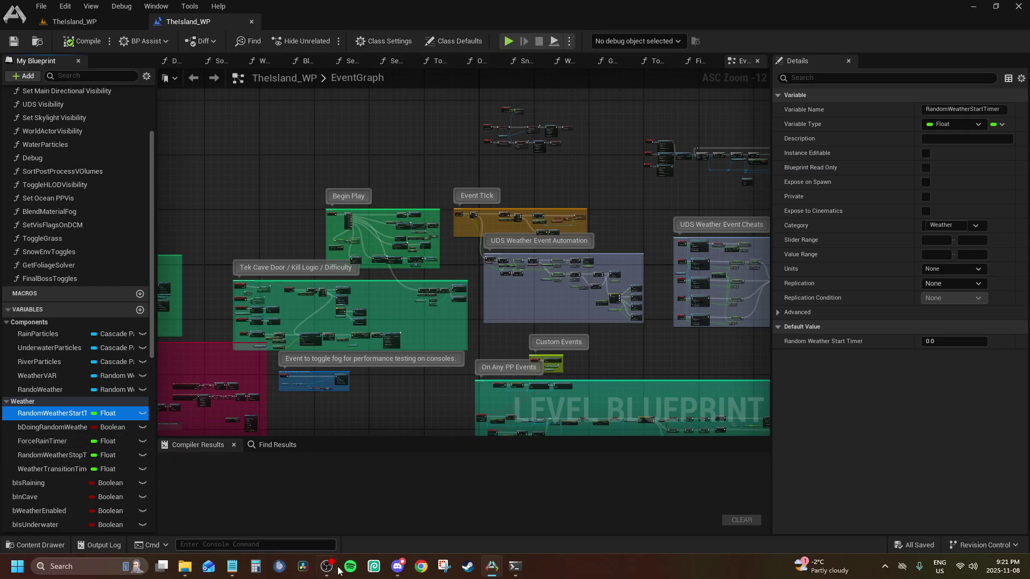
mouse_move(492, 567)
click(330, 515)
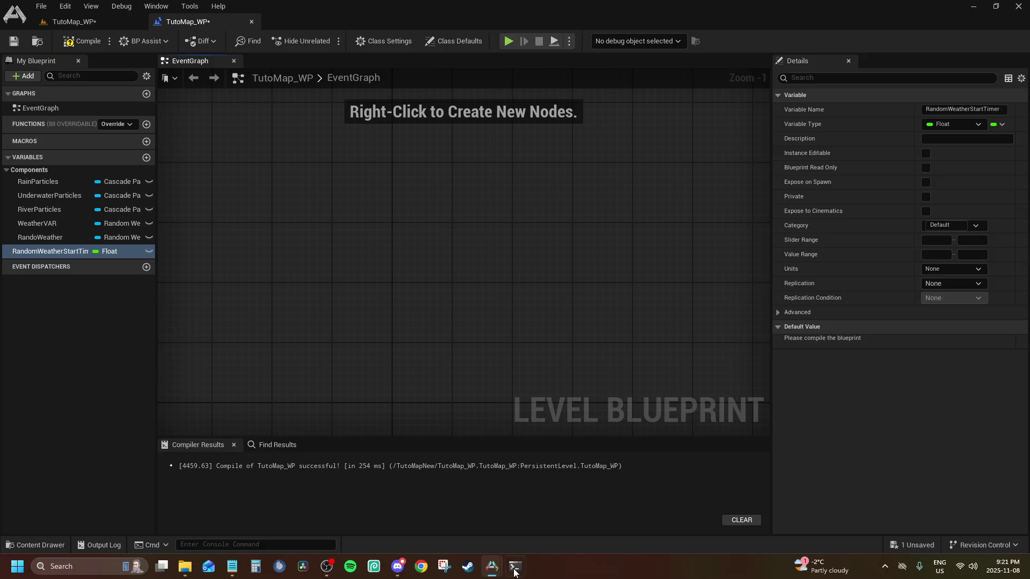
Copy the bDoingRandomWeather variable from TheIsland_WP's Weather category into TutoMap_WP's level blueprint.
mouse_move(492, 566)
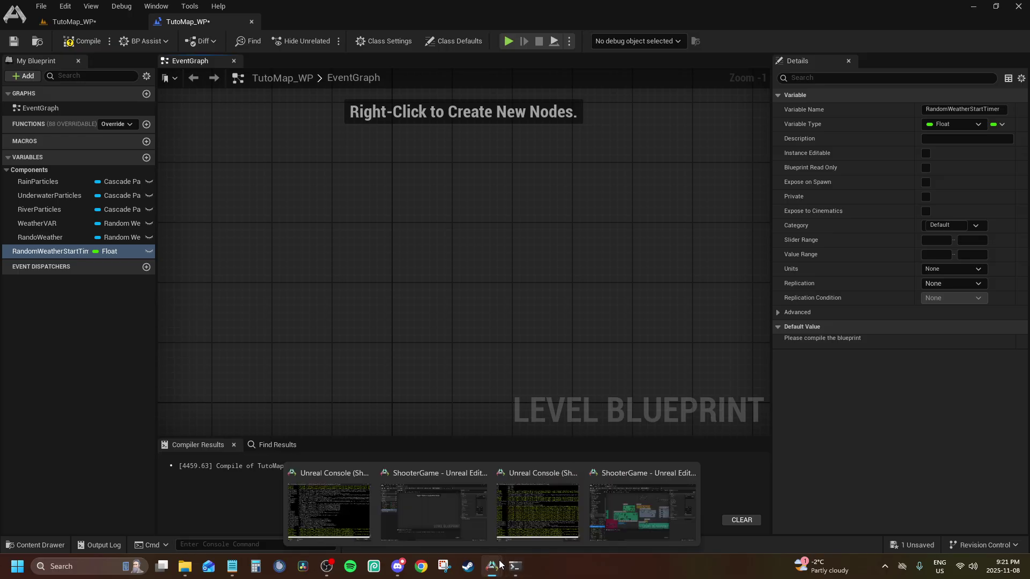
click(625, 520)
click(34, 428)
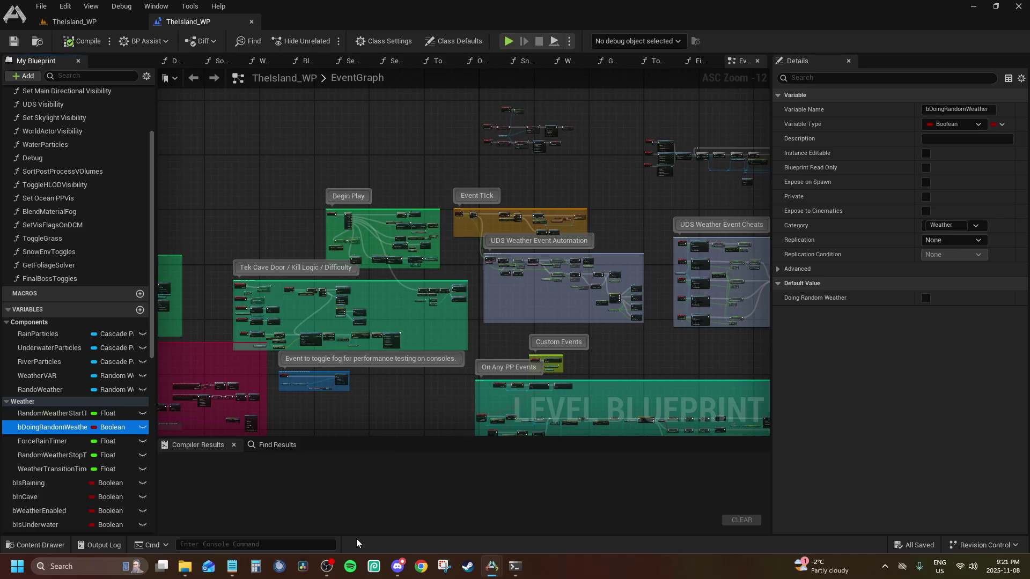
mouse_move(492, 567)
click(485, 536)
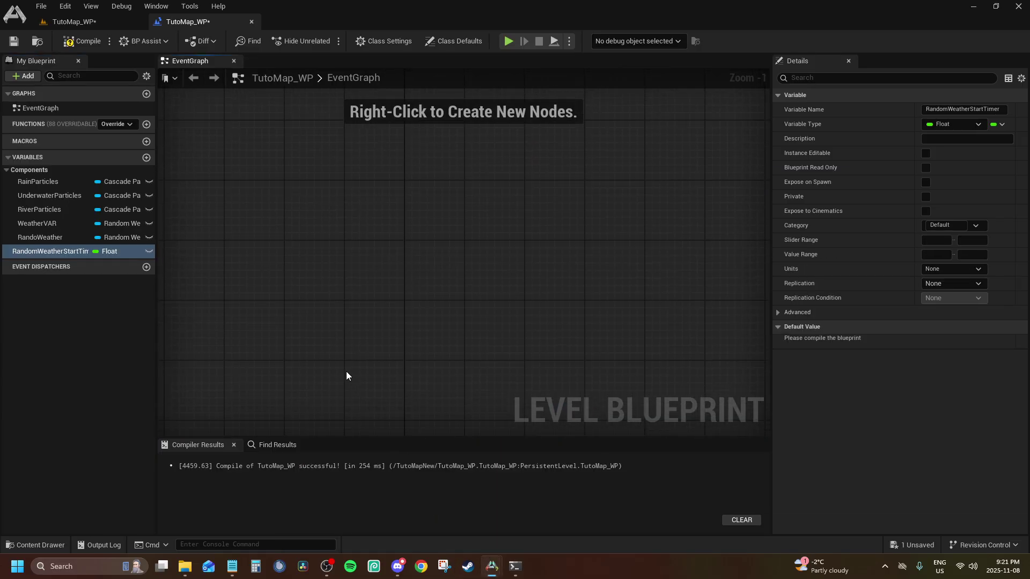
key(ctrl+v)
Copy the ForceRainTimer variable from TheIsland_WP's Weather category into TutoMap_WP's level blueprint.
mouse_move(492, 567)
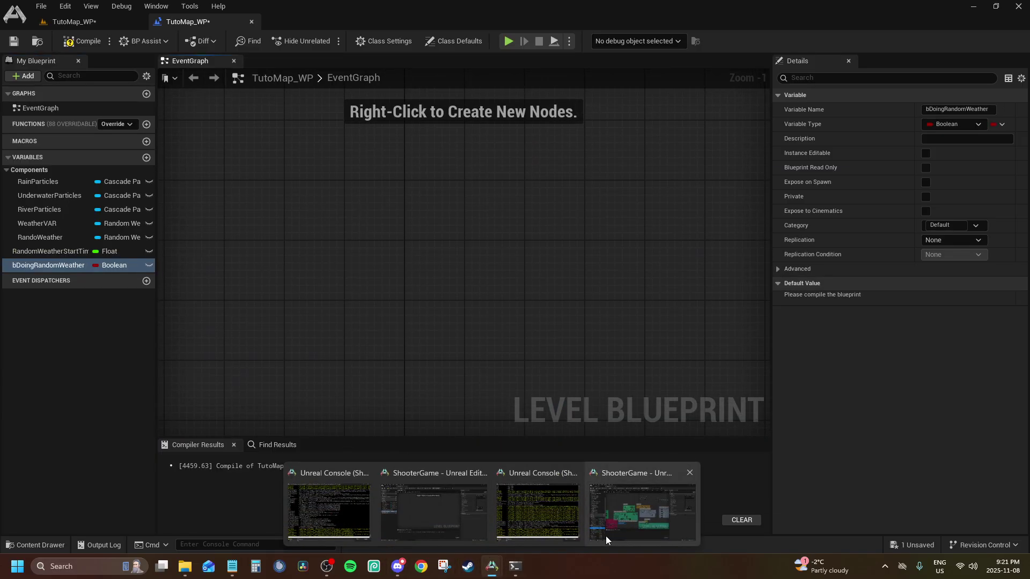
click(606, 537)
click(35, 441)
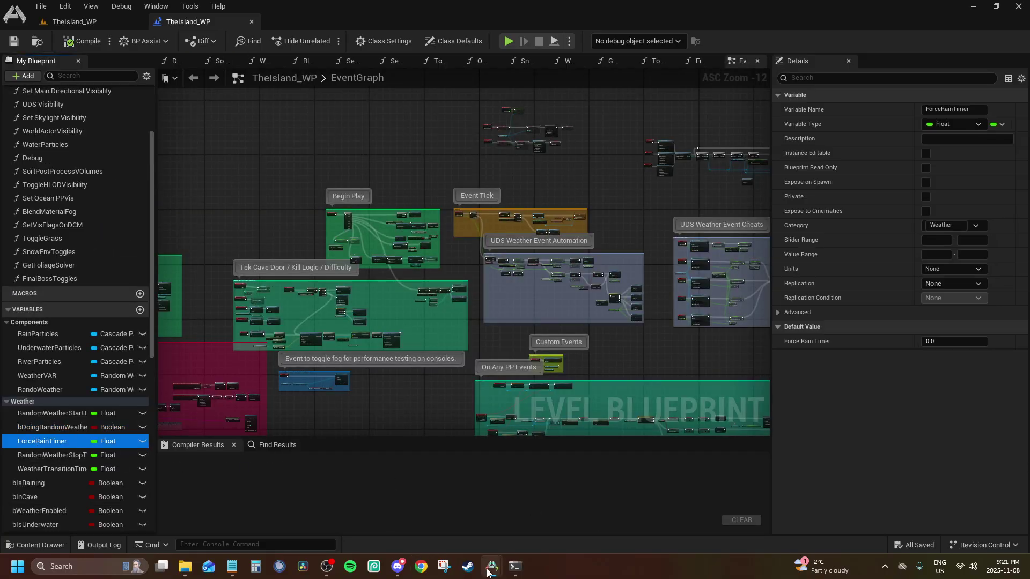
click(485, 534)
key(ctrl+v)
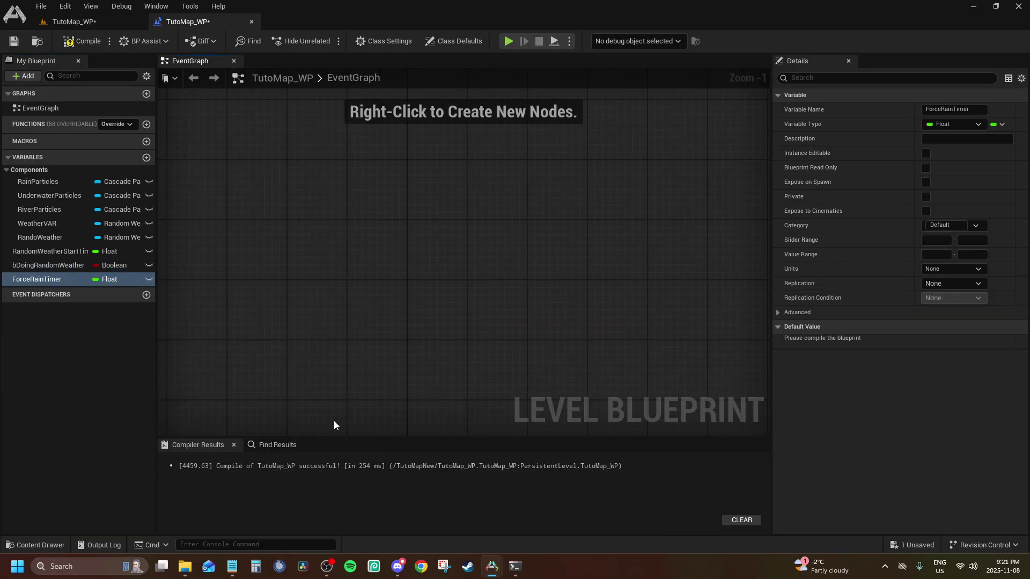
Copy the RandomWeatherStopTimer variable from TheIsland_WP's Weather category into TutoMap_WP's level blueprint.
click(617, 537)
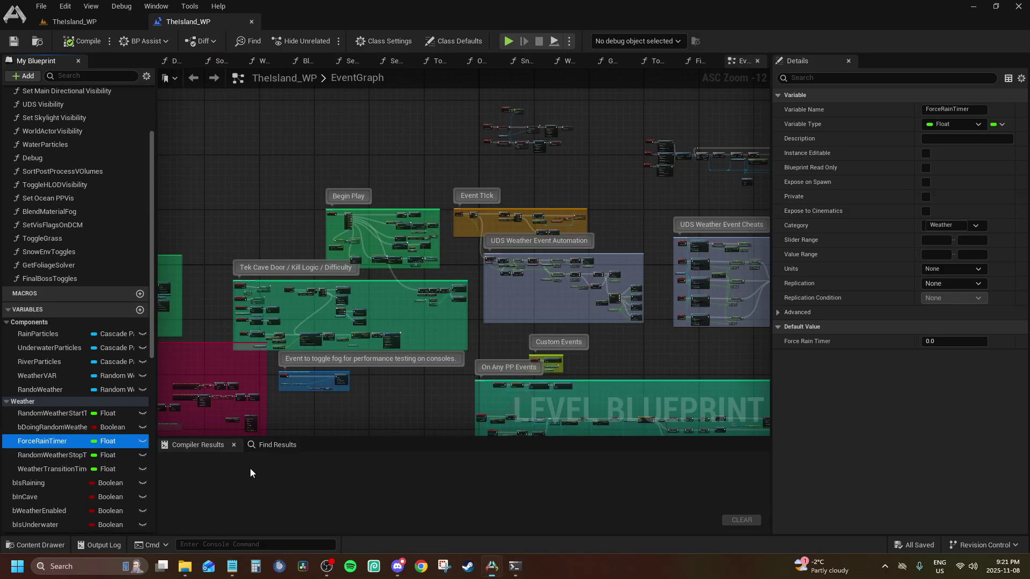
click(44, 454)
click(485, 537)
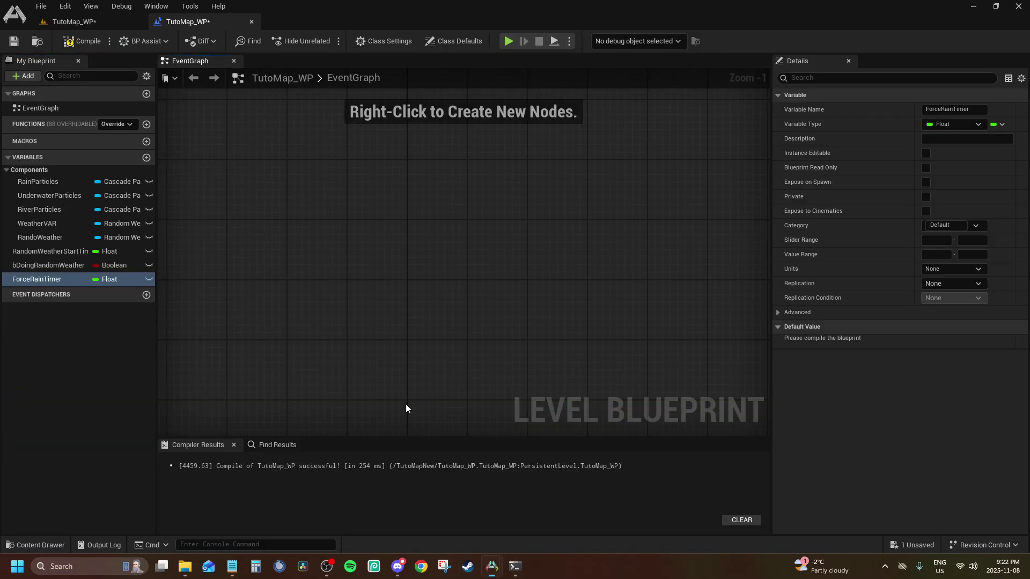
key(ctrl+v)
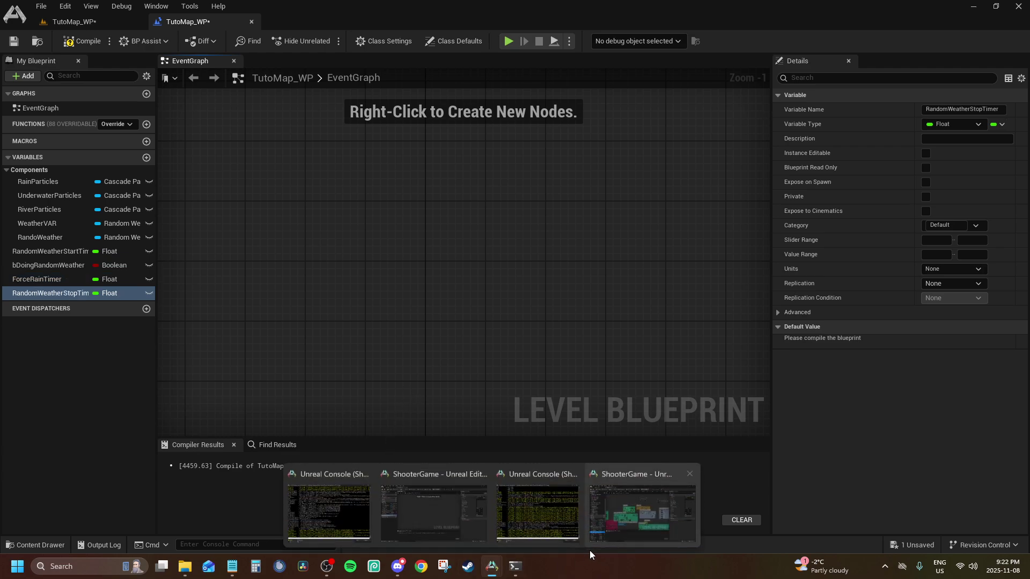
Copy the WeatherTransitionTime variable from TheIsland_WP's Weather category into TutoMap_WP's level blueprint.
click(638, 531)
click(56, 468)
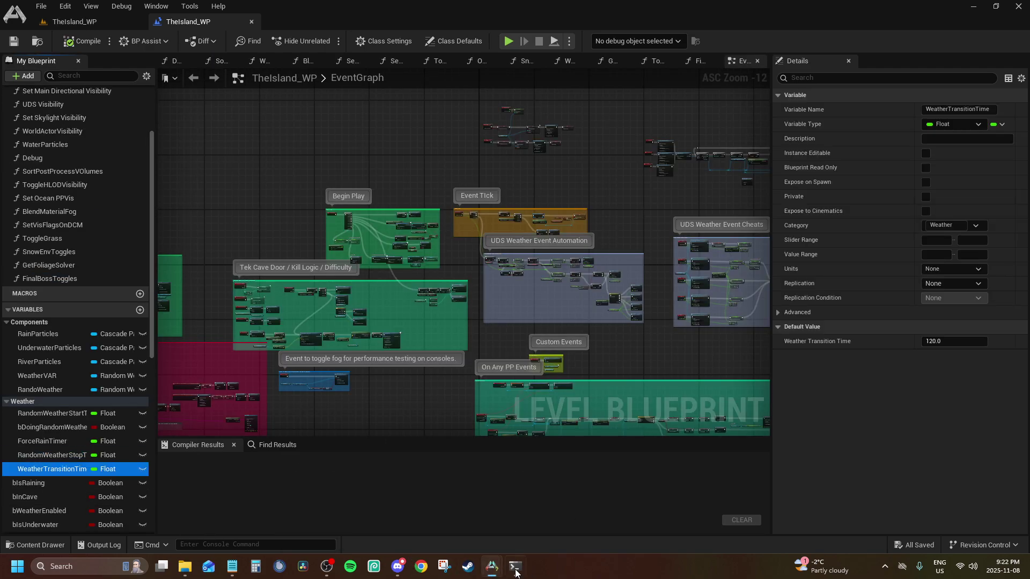
click(484, 522)
key(ctrl+v)
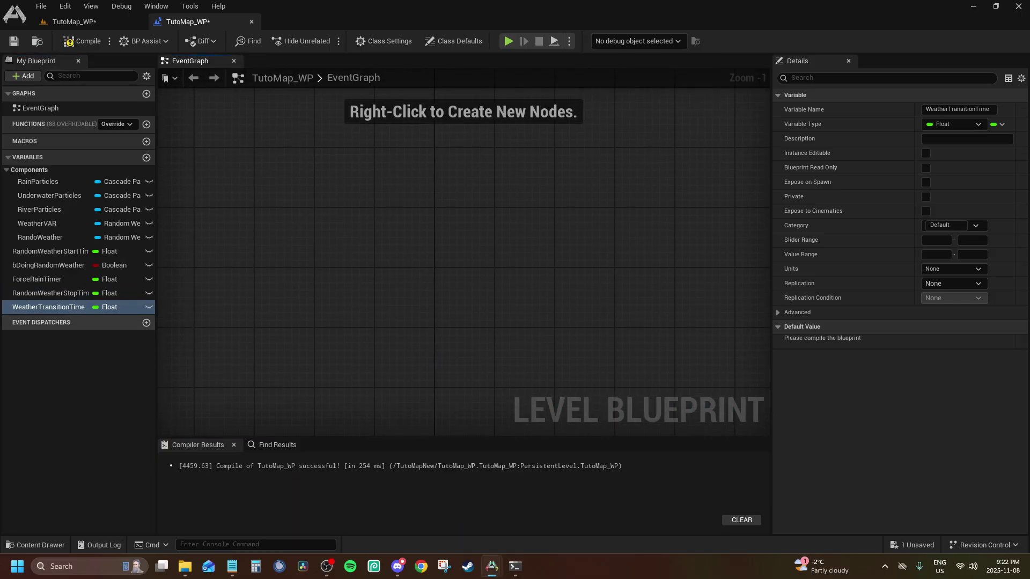
Put the RandomWeatherStartTimer variable in TutoMap_WP's level blueprint into a new category named Weather.
click(17, 255)
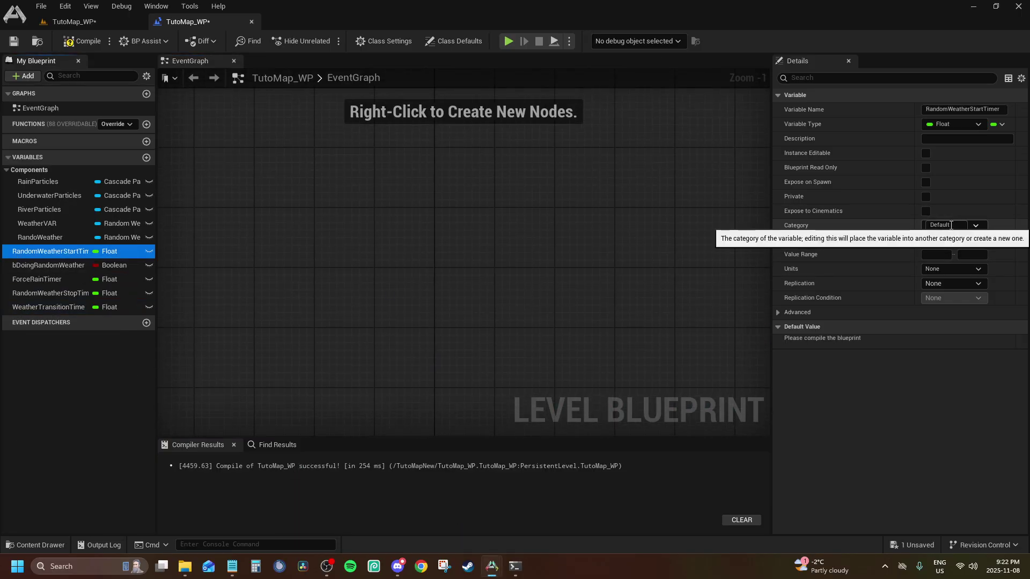
click(951, 225)
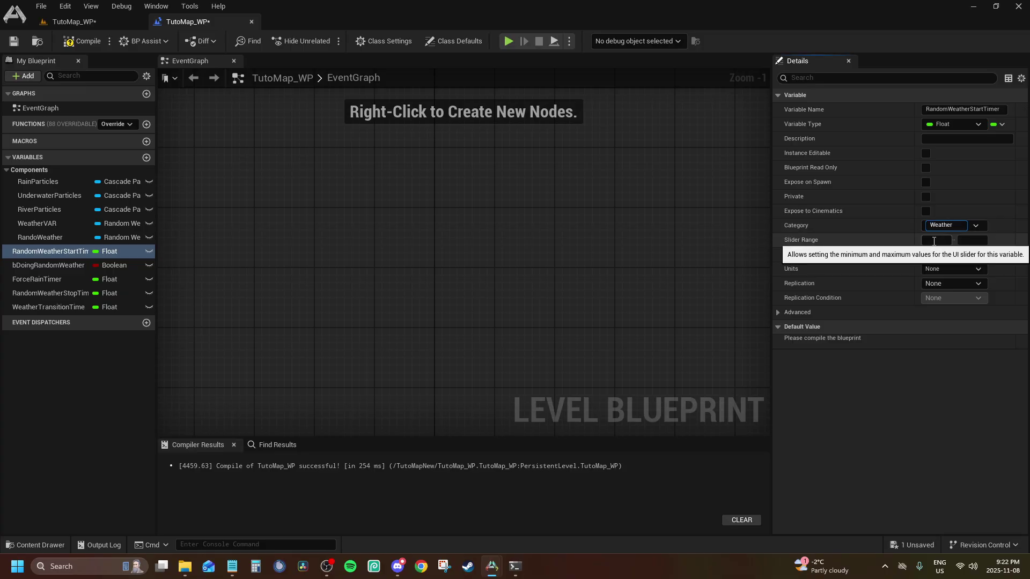
key(Return)
click(983, 226)
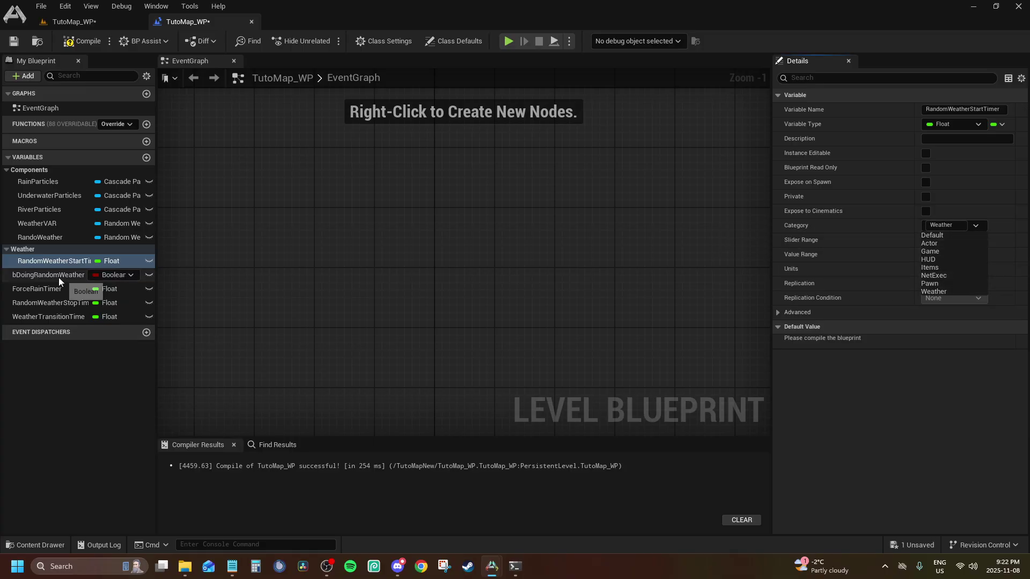
Assign the bDoingRandomWeather and ForceRainTimer variables in TutoMap_WP's level blueprint to the Weather category.
click(59, 278)
click(978, 225)
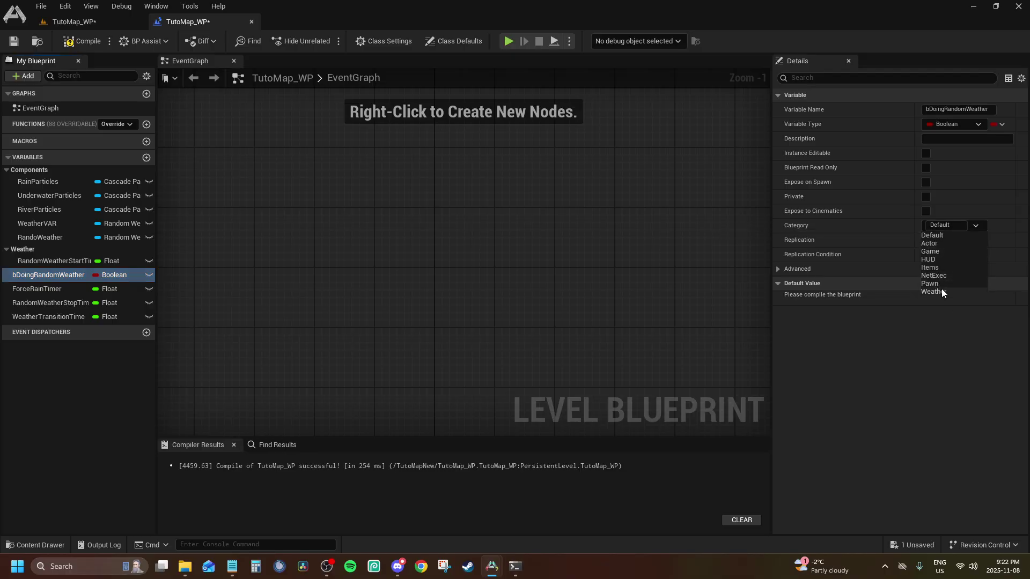
click(944, 292)
click(57, 289)
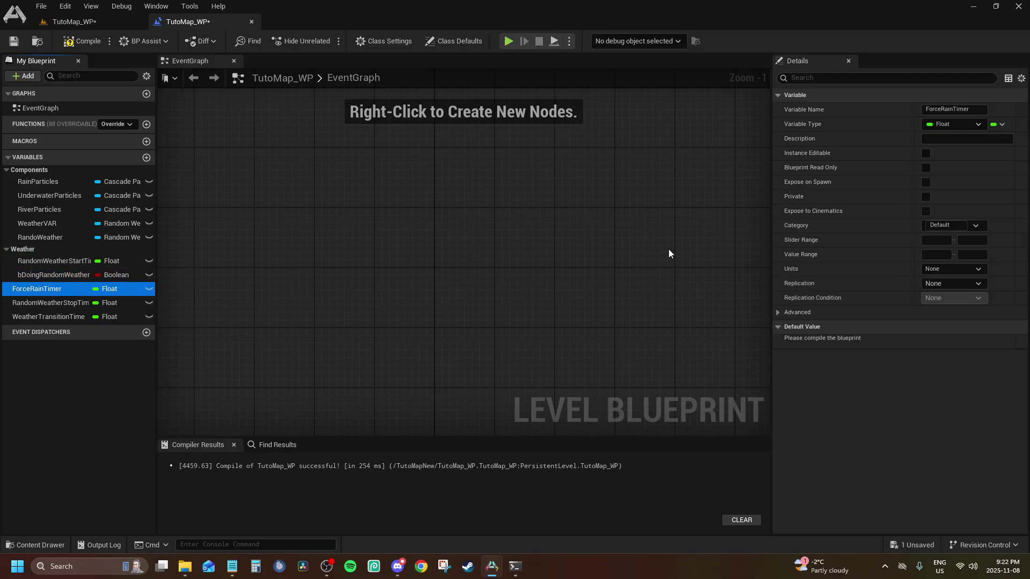
click(976, 226)
click(941, 292)
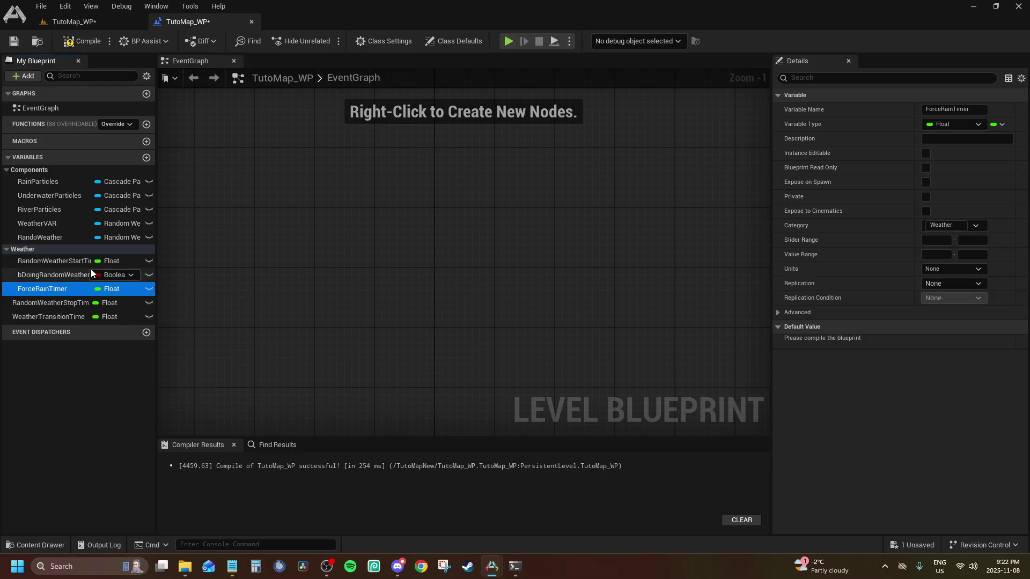
Assign the RandomWeatherStopTimer and WeatherTransitionTime variables in TutoMap_WP's level blueprint to the Weather category.
click(40, 300)
click(982, 226)
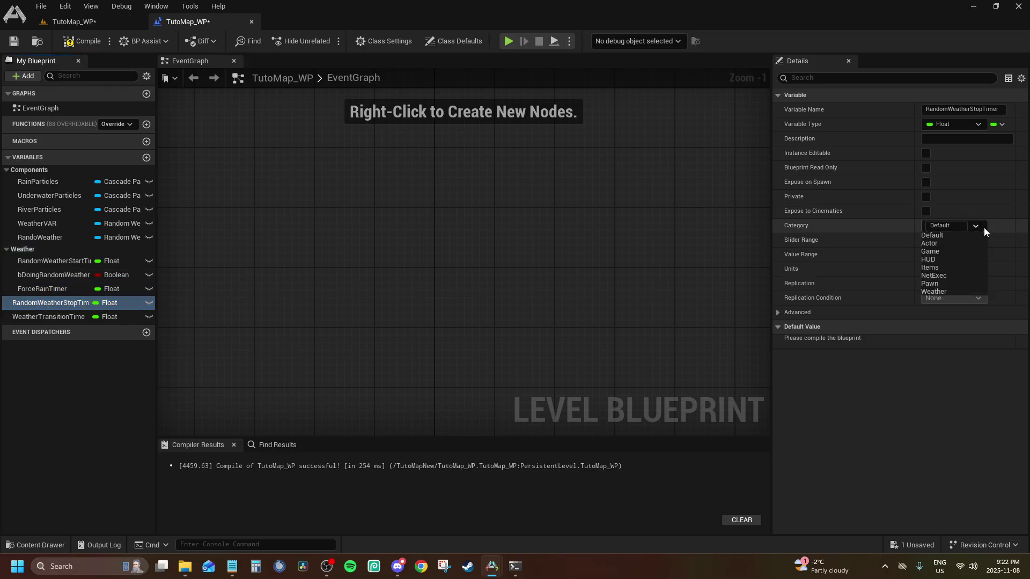
click(931, 291)
click(54, 317)
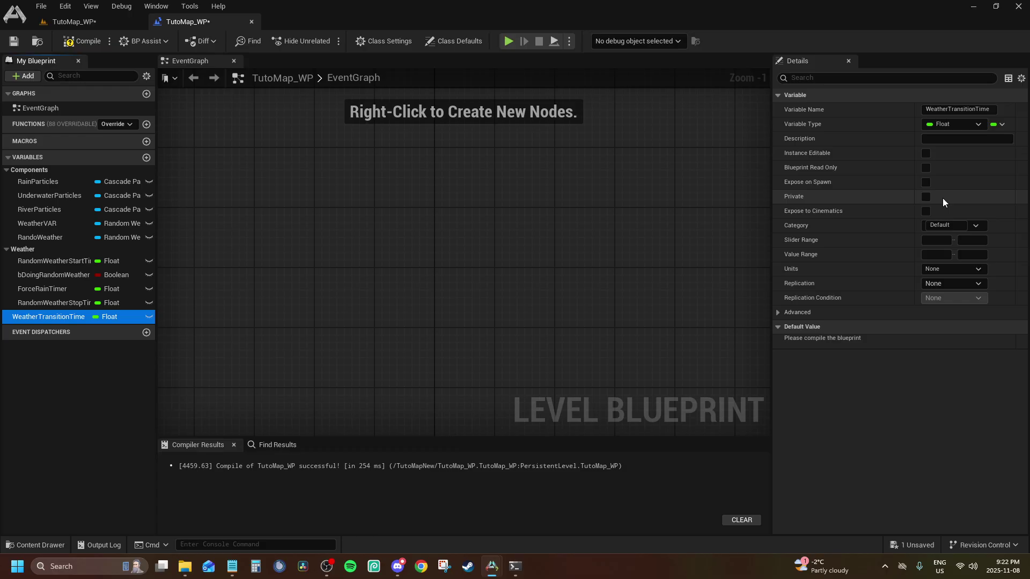
click(979, 226)
click(936, 292)
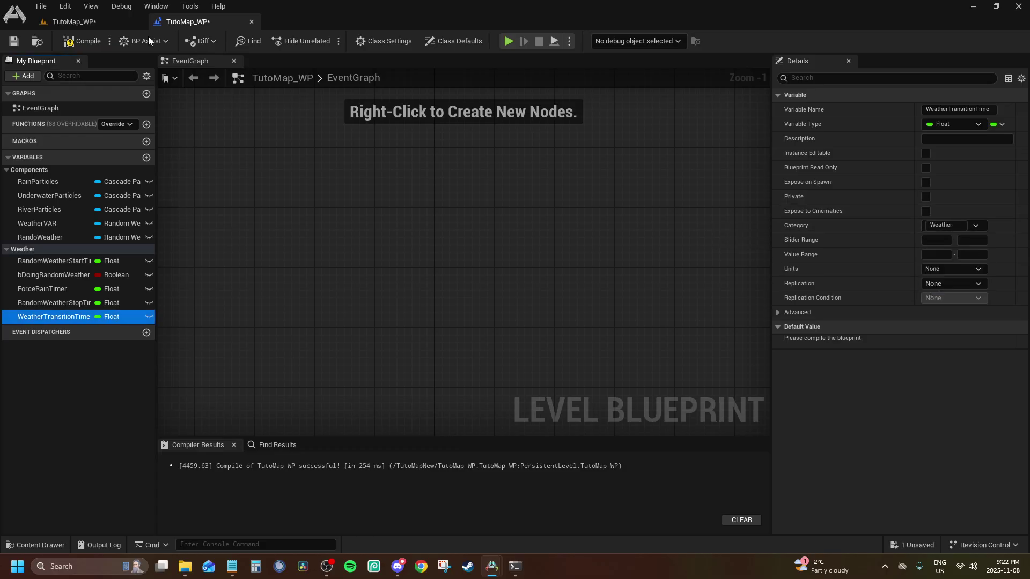
Collapse the Components and Weather categories in TheIsland_WP's level blueprint and review the uncategorized variables from bIsRaining to ExtraRefs.
mouse_move(492, 566)
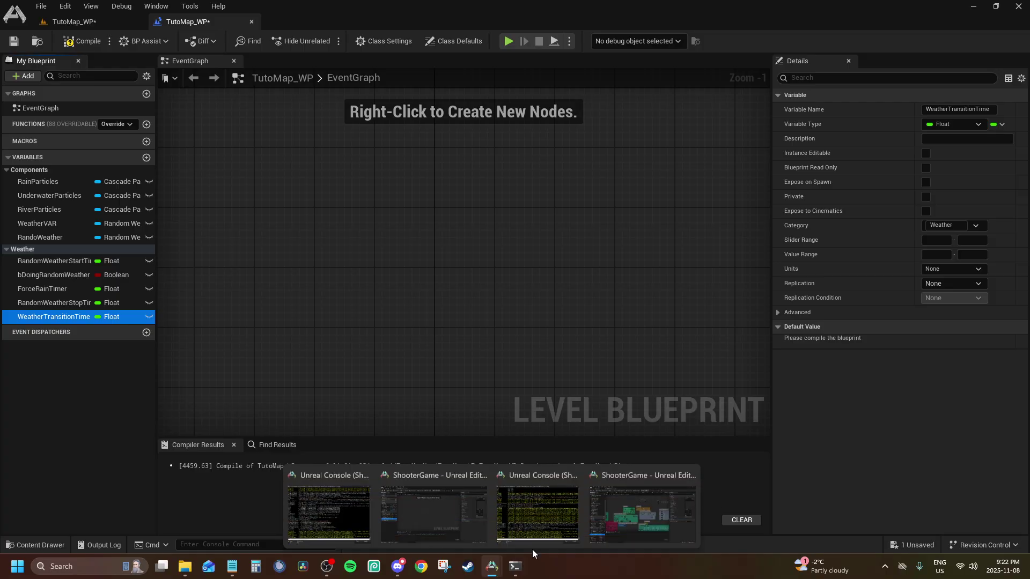
click(620, 521)
scroll(21, 388, down, 4)
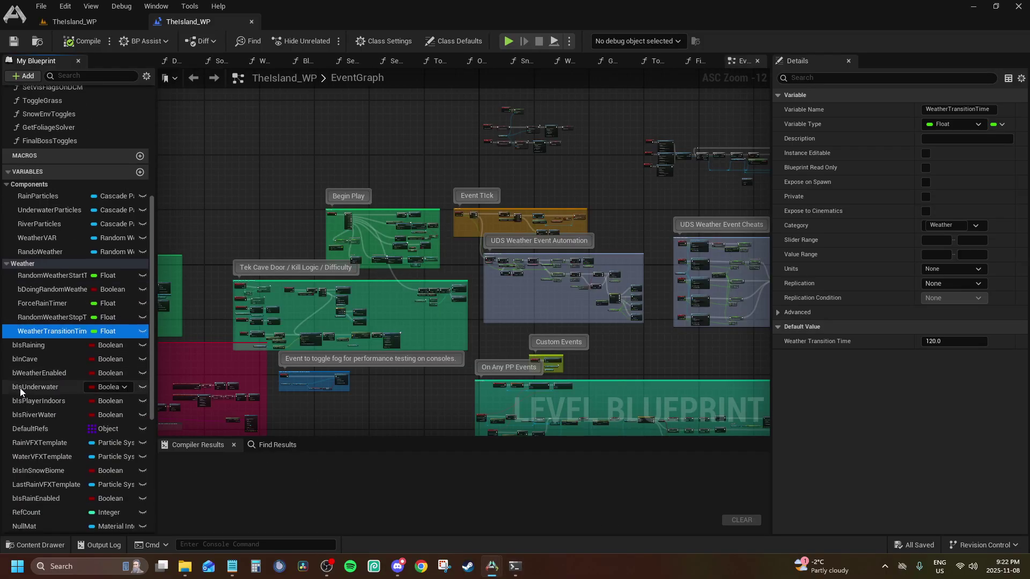
click(7, 264)
click(30, 185)
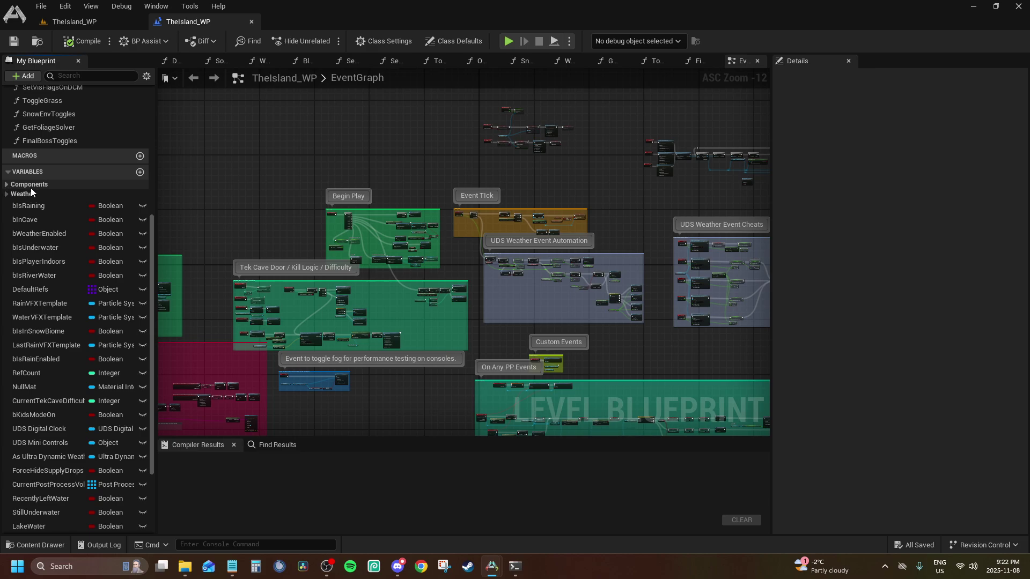
click(37, 207)
scroll(38, 300, down, 4)
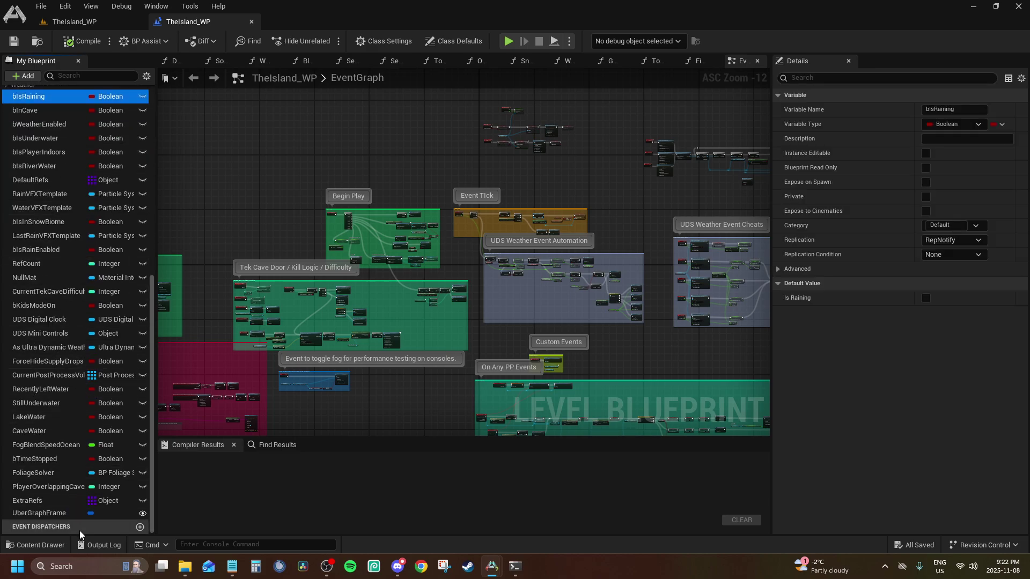
click(59, 504)
scroll(32, 225, up, 3)
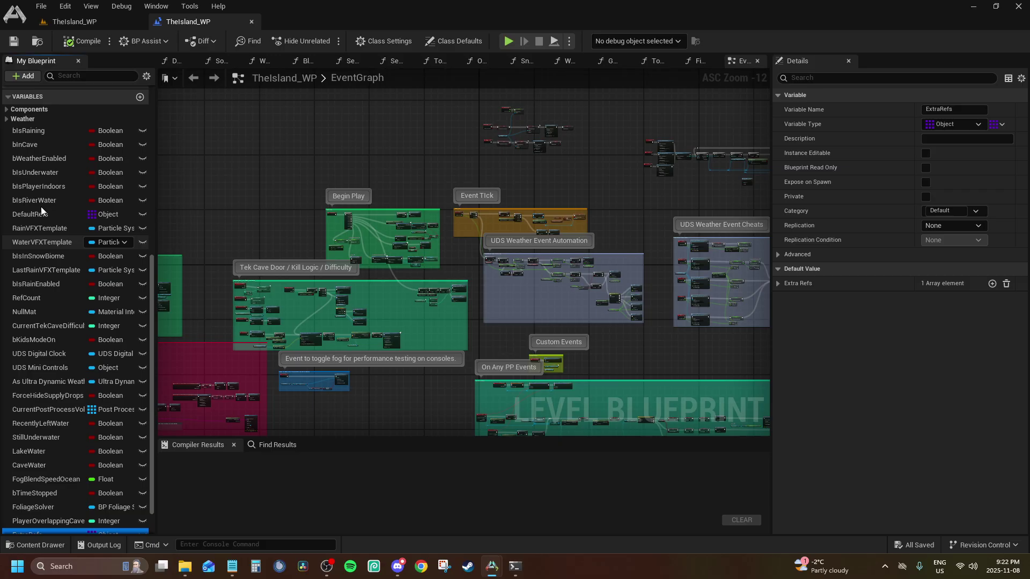
Copy the uncategorized bIsRaining variable from TheIsland_WP's level blueprint into TutoMap_WP's level blueprint.
click(35, 147)
click(34, 168)
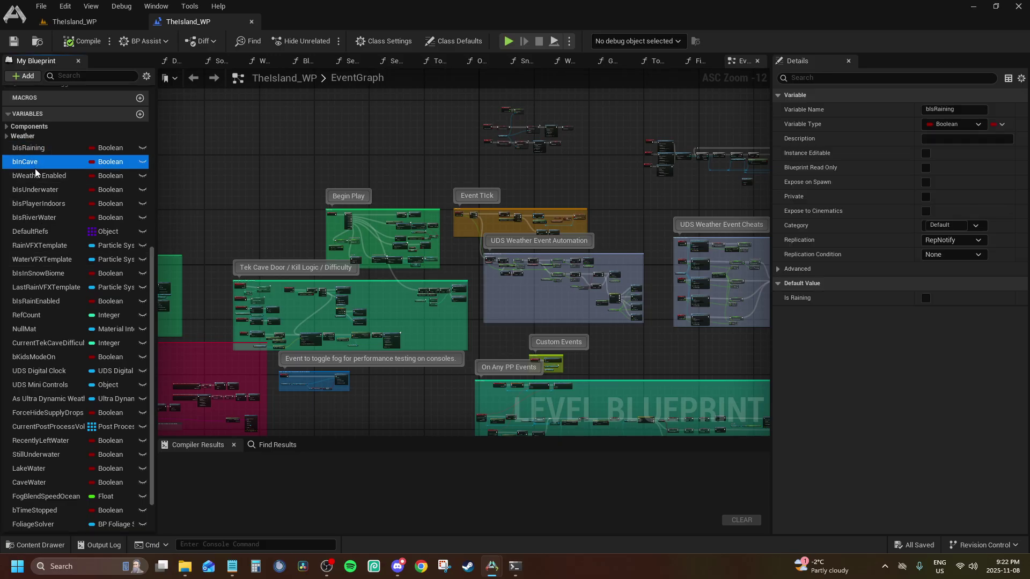
click(33, 149)
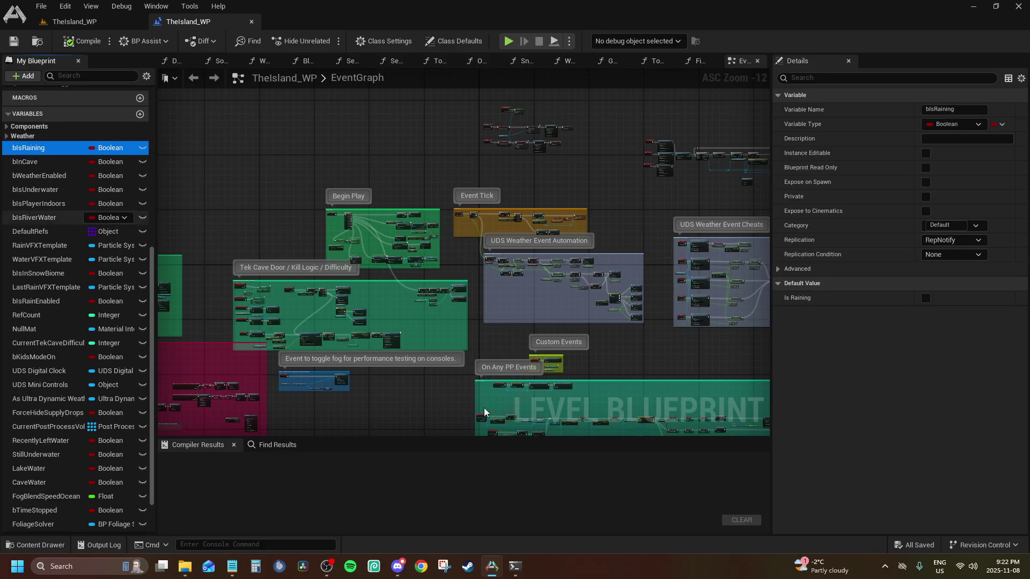
mouse_move(493, 569)
click(456, 531)
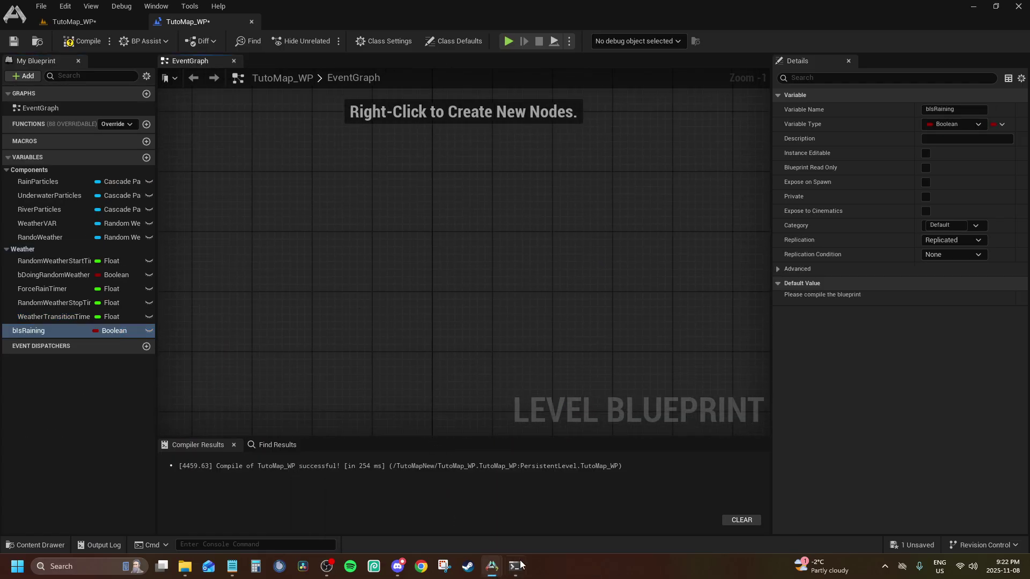
Copy the bInCave variable from TheIsland_WP's level blueprint into TutoMap_WP's level blueprint.
mouse_move(489, 567)
click(333, 510)
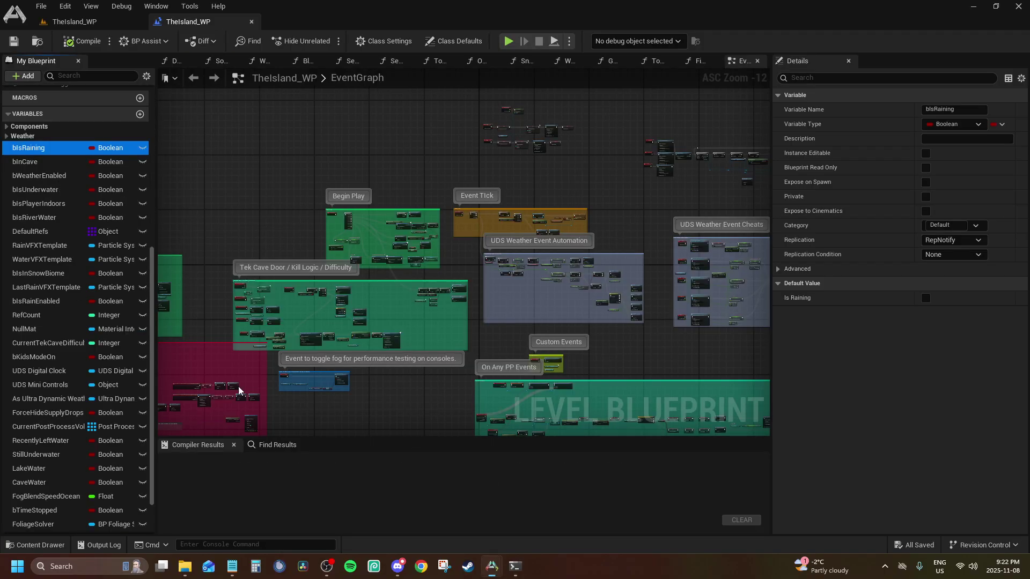
click(22, 166)
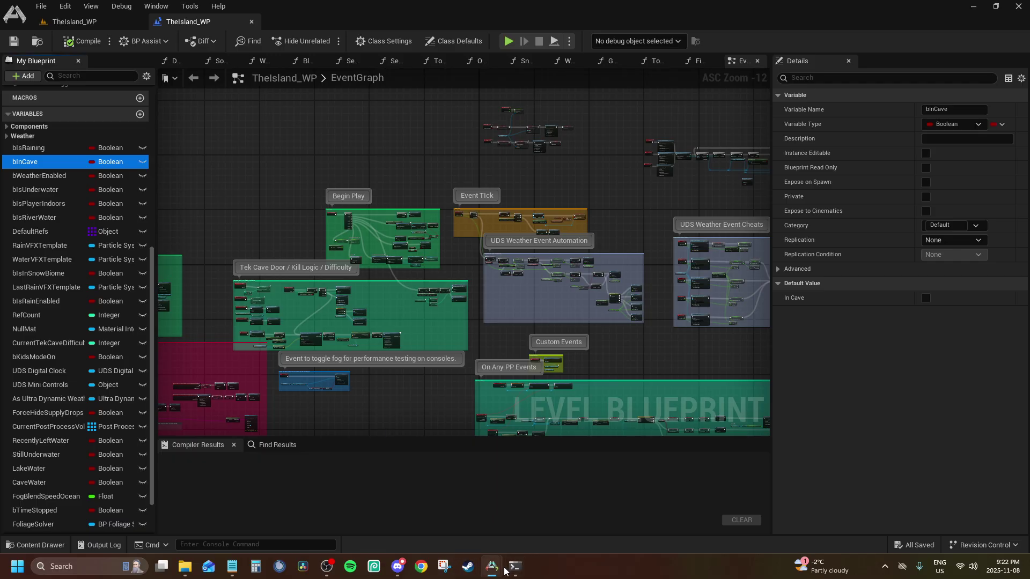
mouse_move(498, 569)
click(460, 533)
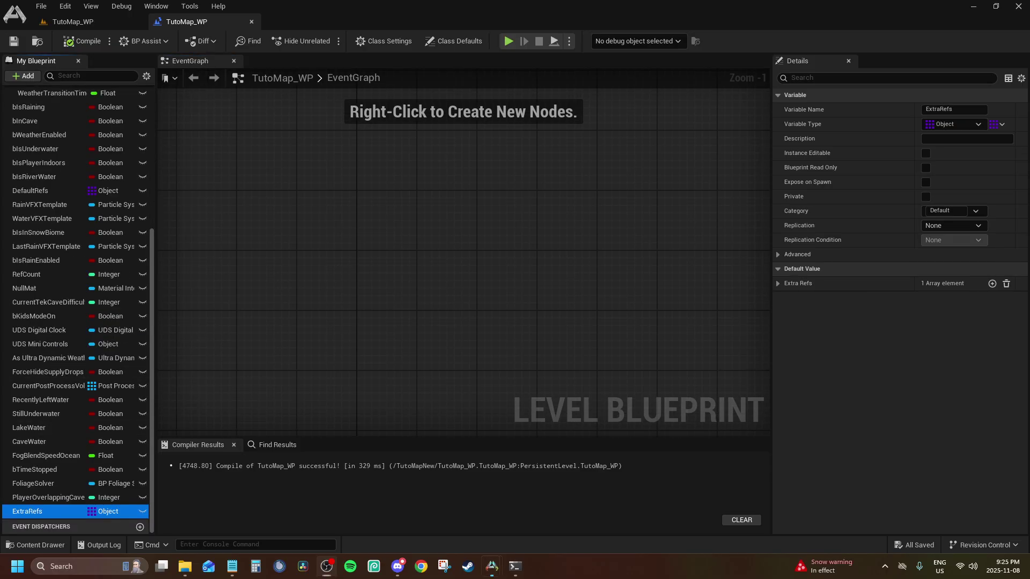
Check the full variable list in TutoMap_WP's level blueprint, and compile and save the blueprint.
mouse_move(310, 387)
right_down()
mouse_move(304, 400)
mouse_move(291, 391)
right_up()
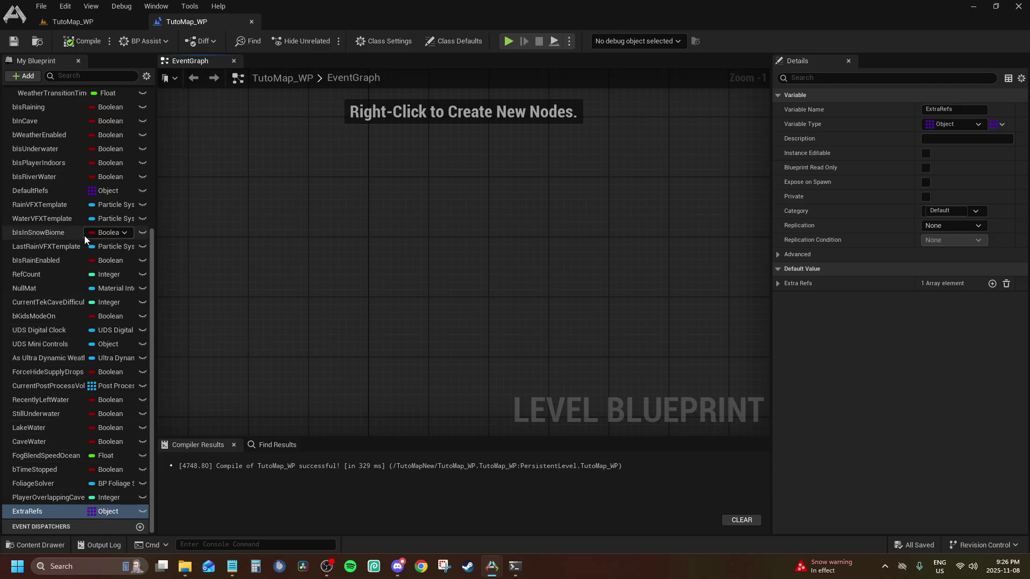
scroll(85, 234, up, 8)
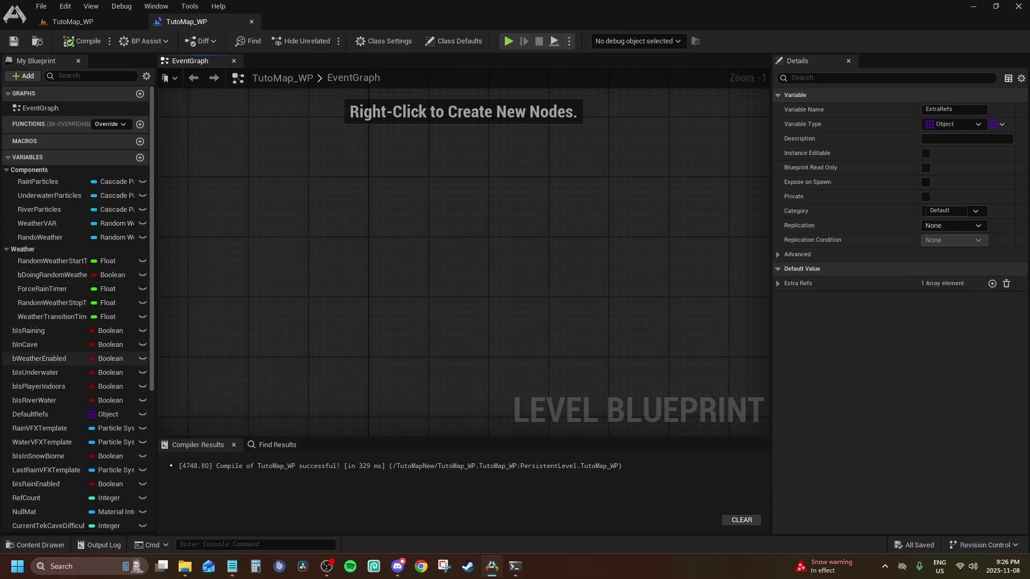
scroll(62, 443, down, 8)
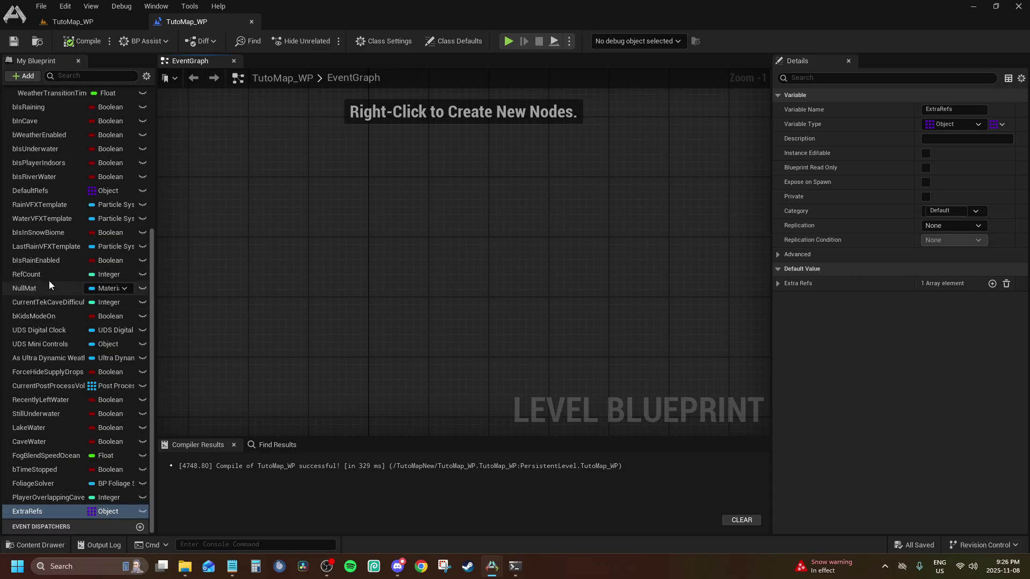
scroll(59, 266, up, 4)
scroll(57, 282, up, 3)
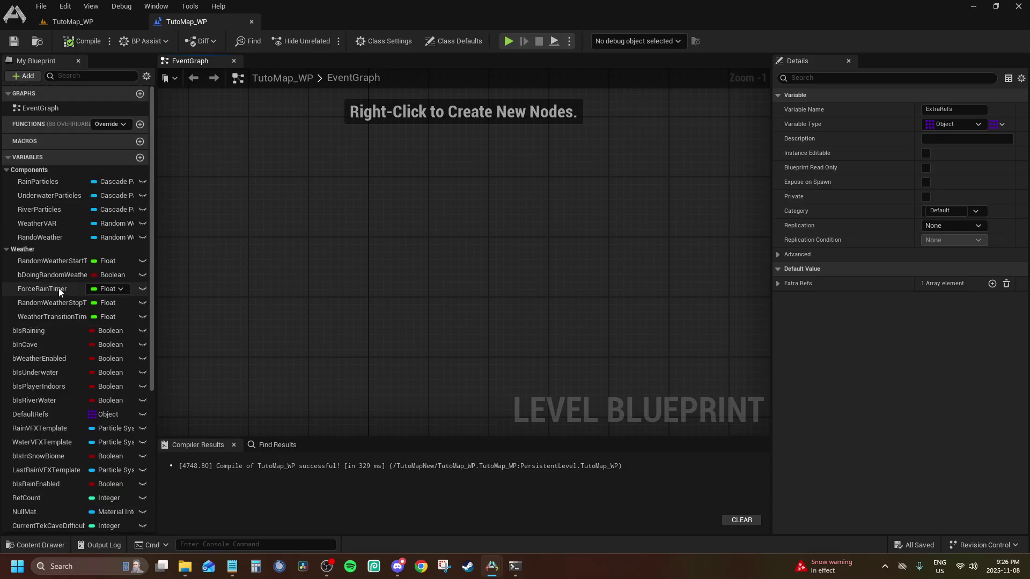
scroll(68, 243, down, 5)
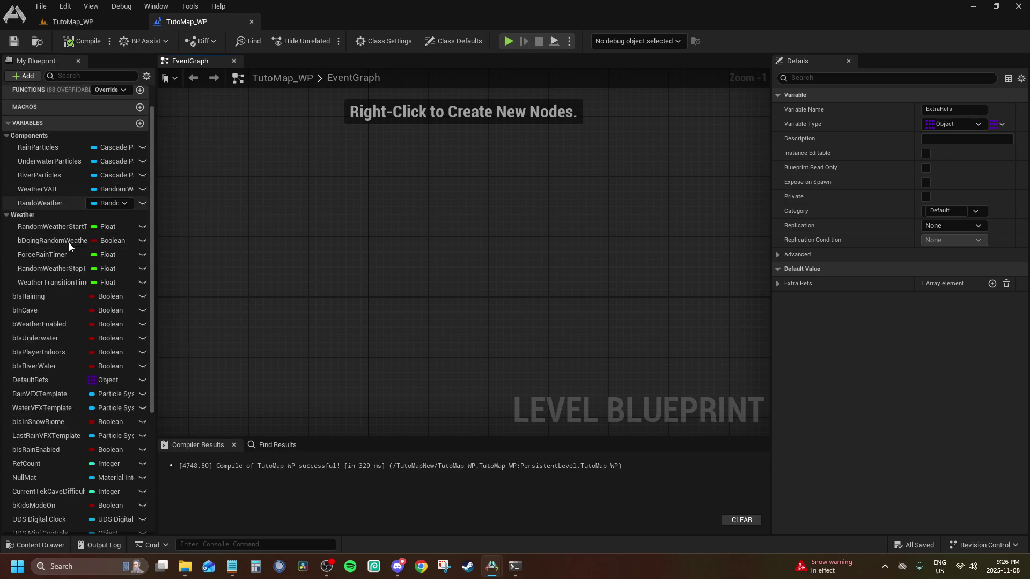
click(85, 44)
click(14, 42)
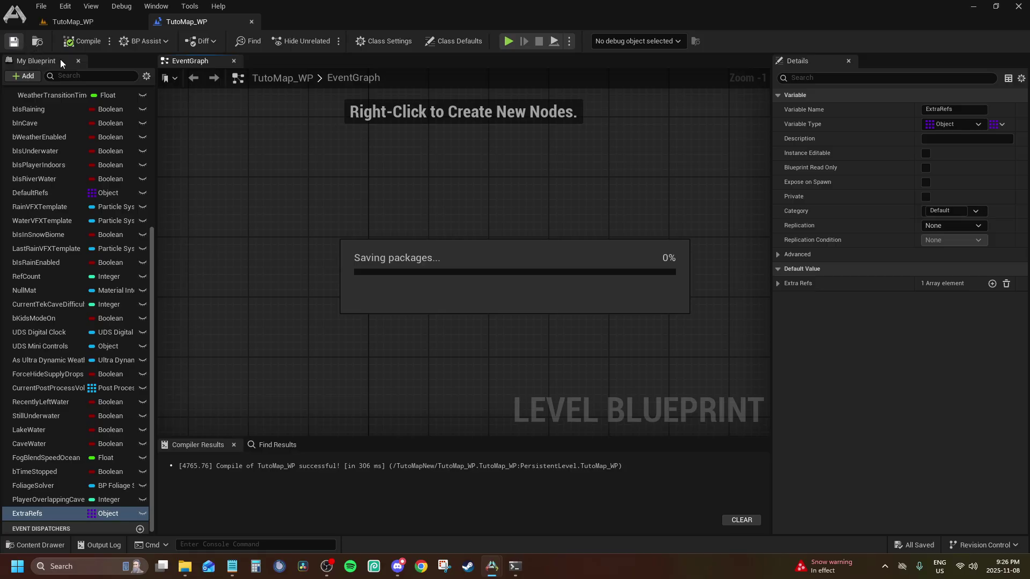
Copy the OnRep_bIsRaining function from TheIsland_WP's level blueprint into TutoMap_WP's level blueprint.
scroll(107, 263, up, 5)
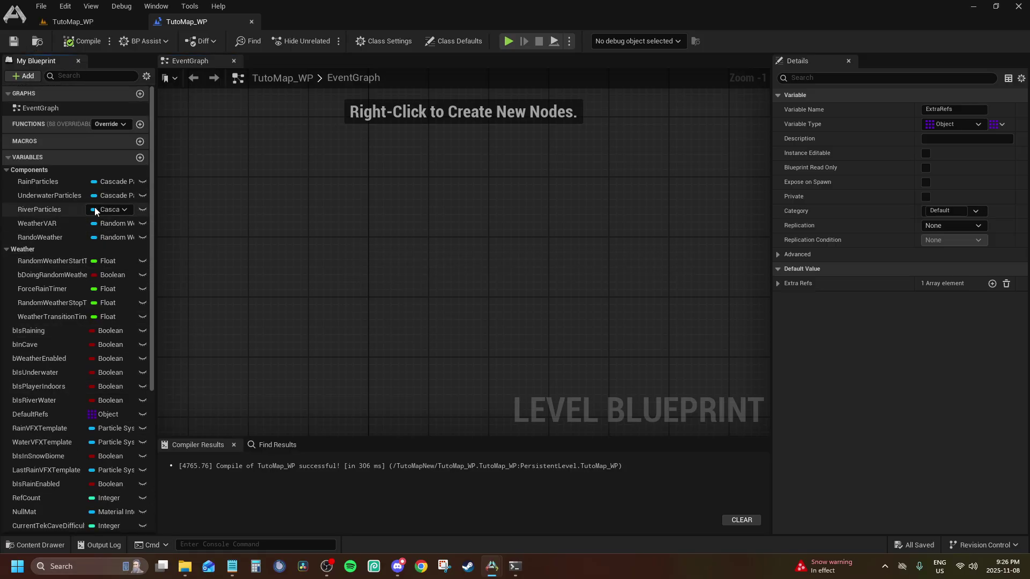
click(75, 109)
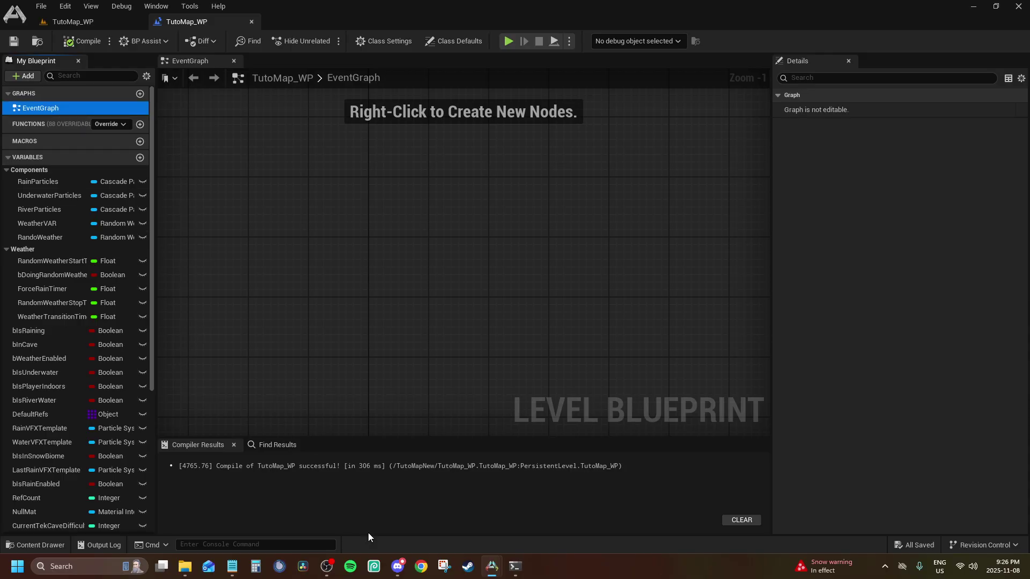
mouse_move(492, 566)
click(613, 533)
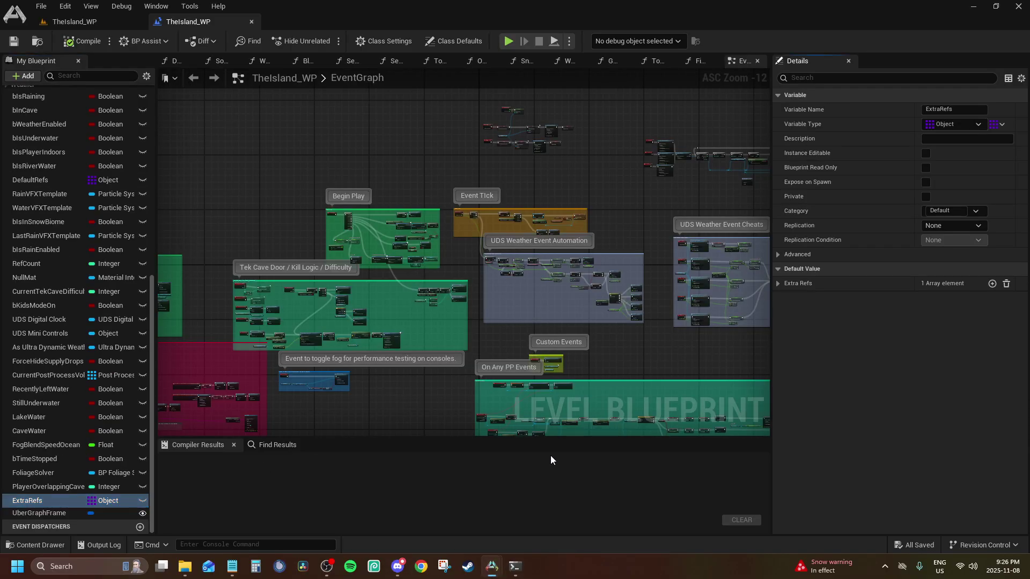
scroll(54, 175, up, 12)
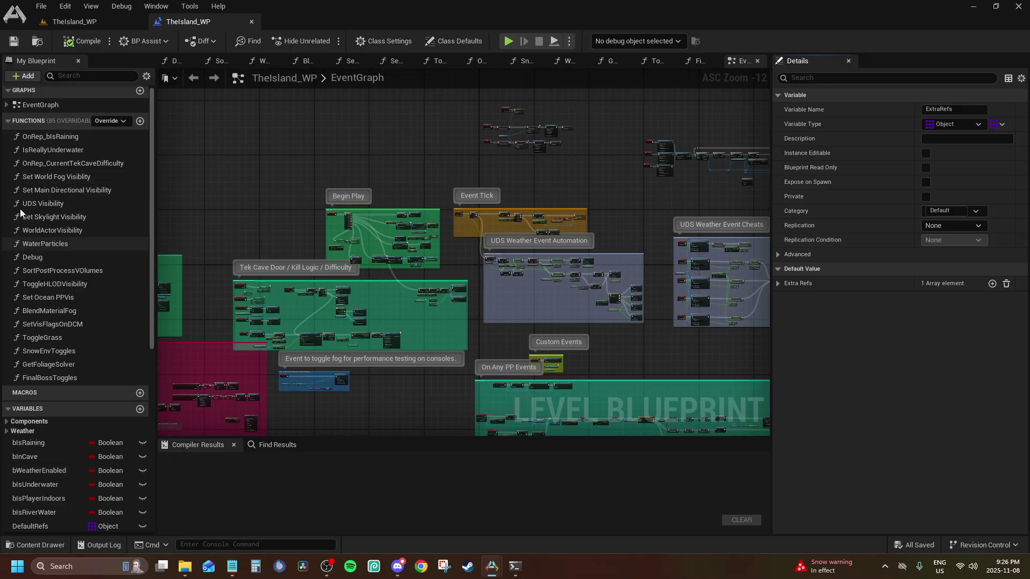
click(38, 136)
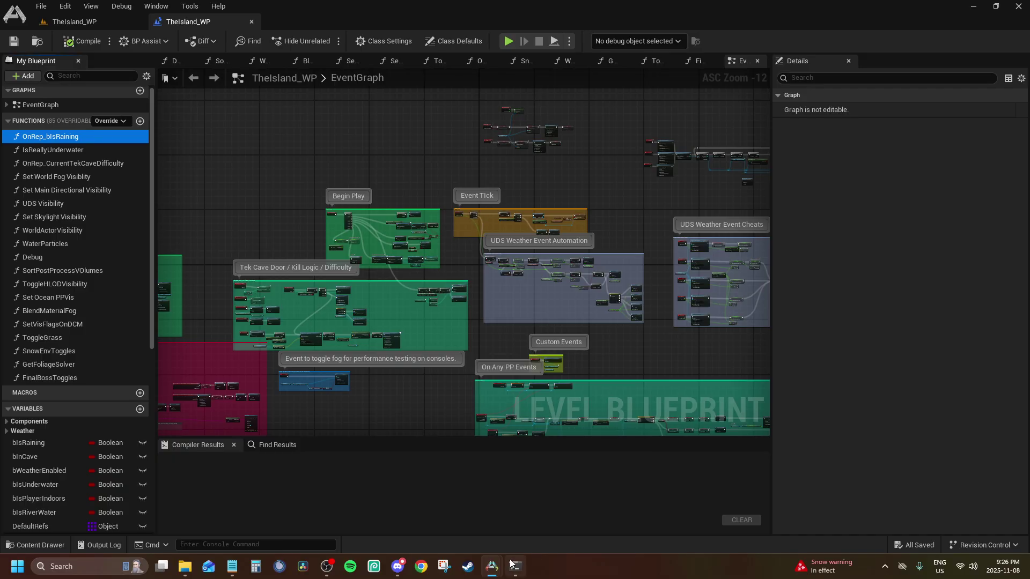
mouse_move(492, 567)
click(395, 496)
Save TutoMap_WP with its copied functions and review the level blueprint's compiler results.
right_drag(366, 269, 368, 298)
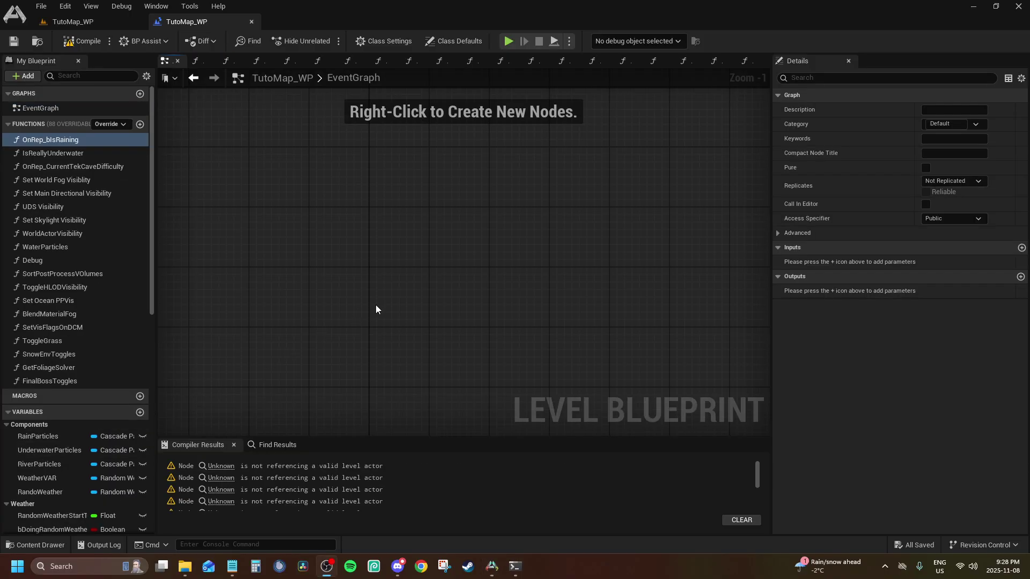
right_drag(377, 306, 365, 264)
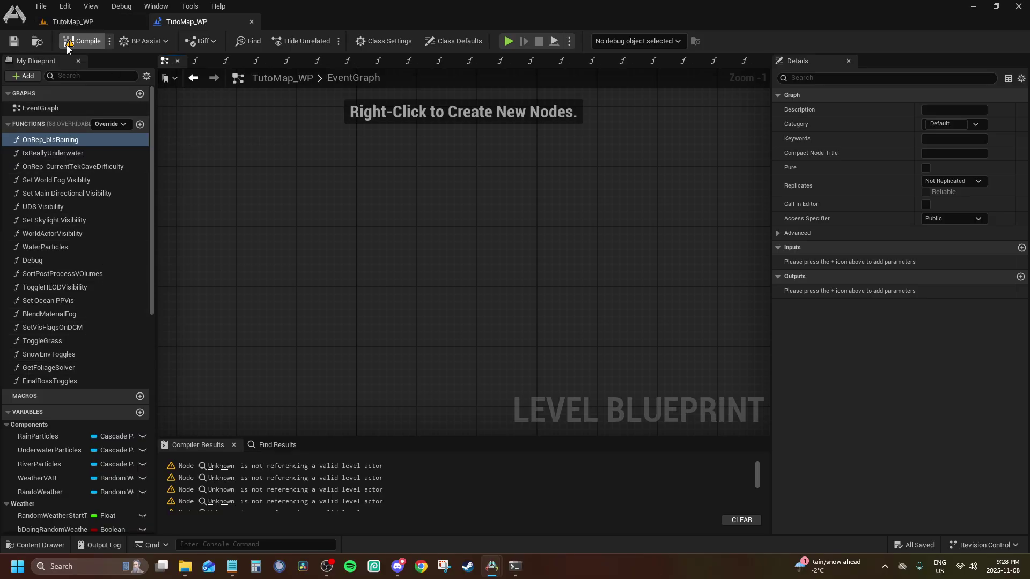
click(13, 42)
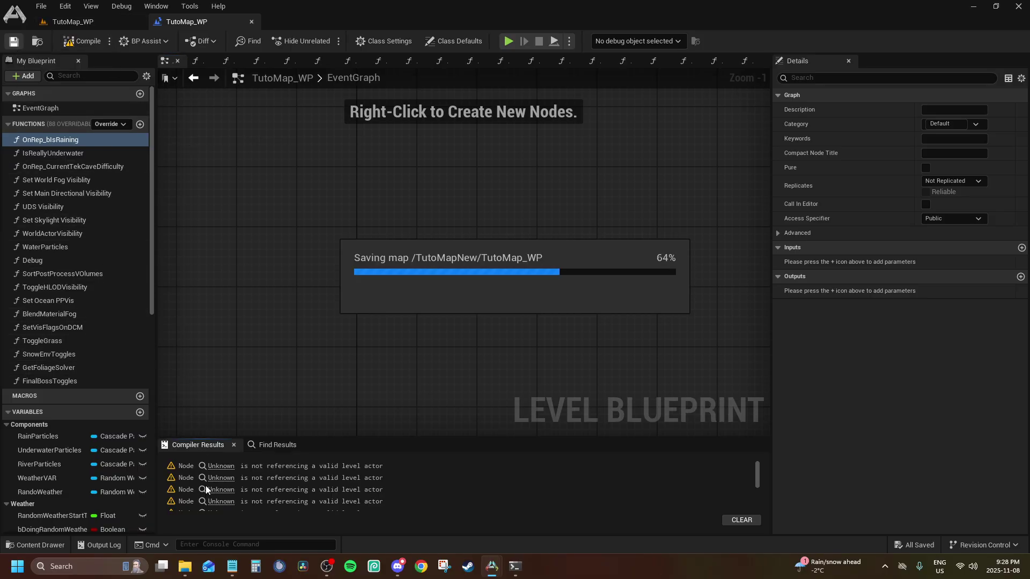
scroll(209, 486, down, 2)
scroll(217, 480, up, 2)
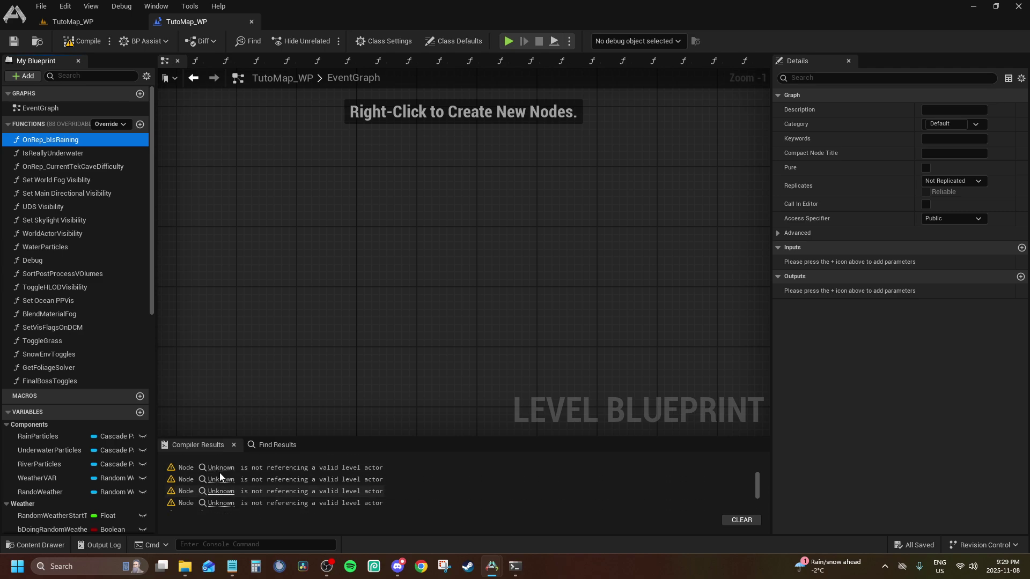
scroll(221, 477, down, 2)
scroll(223, 482, up, 2)
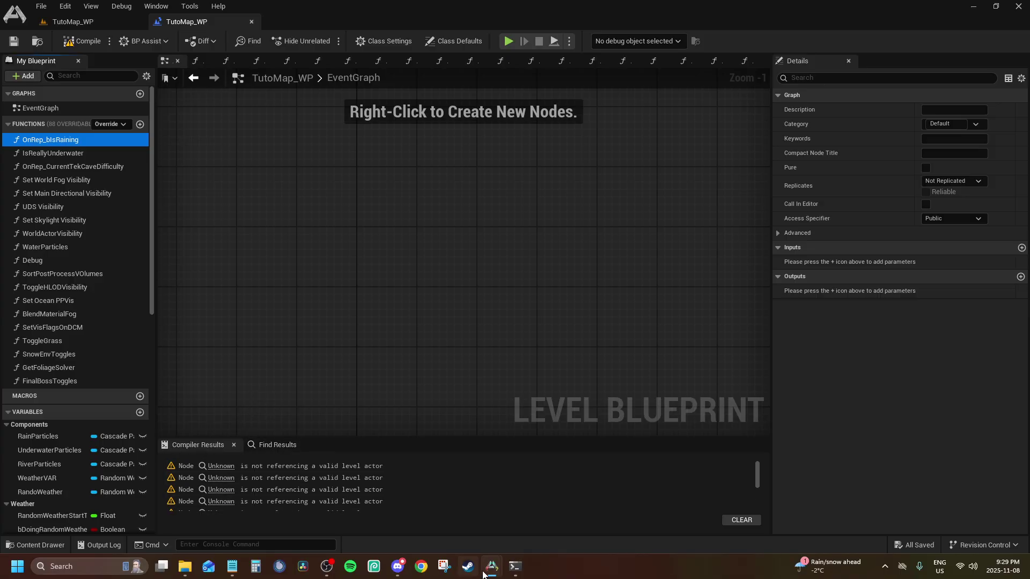
Copy all event graph nodes from TheIsland_WP's level blueprint into TutoMap_WP's event graph, leaving unresolved function references at Do Nothing.
mouse_move(484, 572)
click(636, 509)
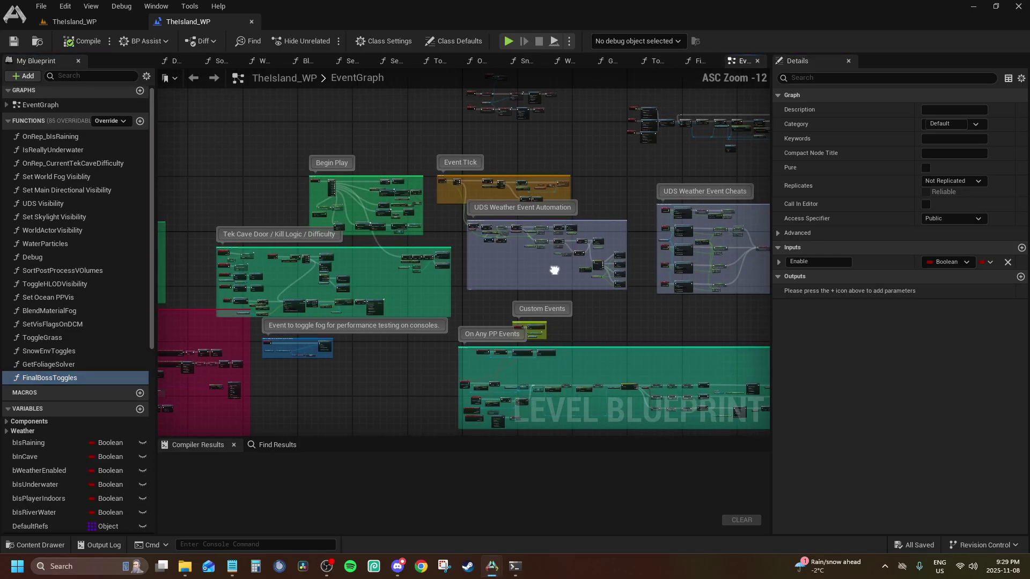
right_drag(554, 270, 527, 322)
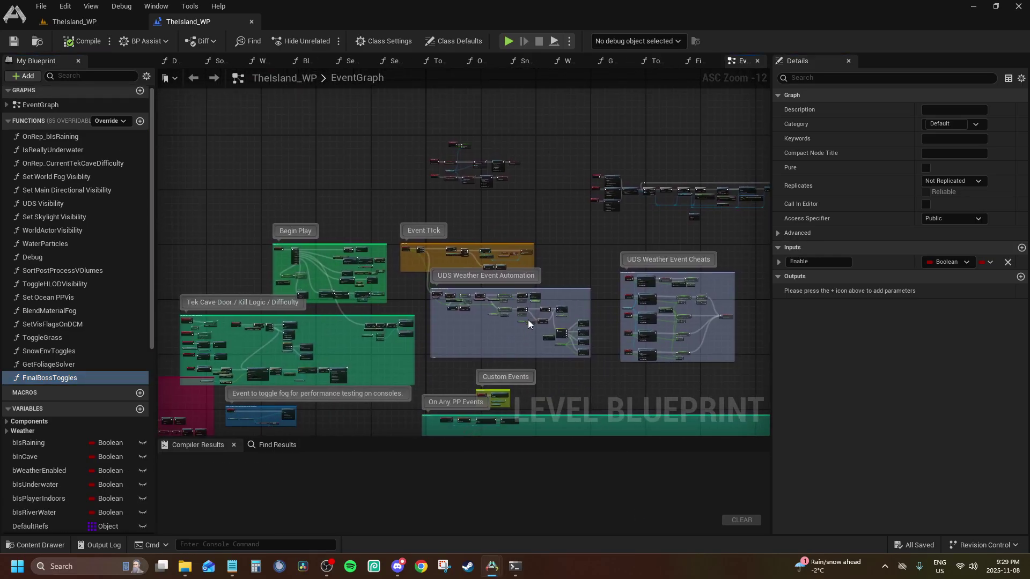
key(ctrl+a)
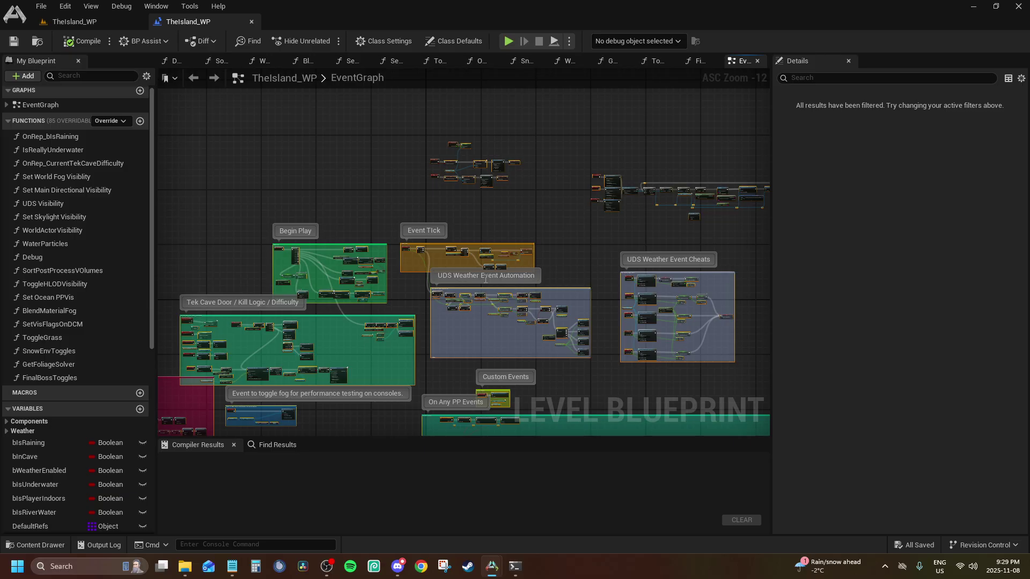
mouse_move(486, 564)
click(451, 515)
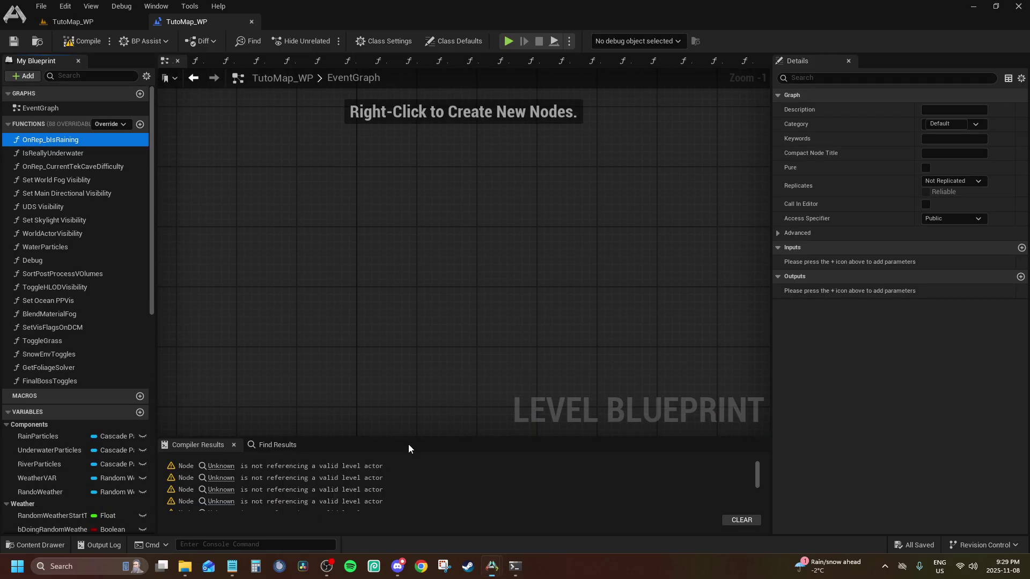
key(ctrl+v)
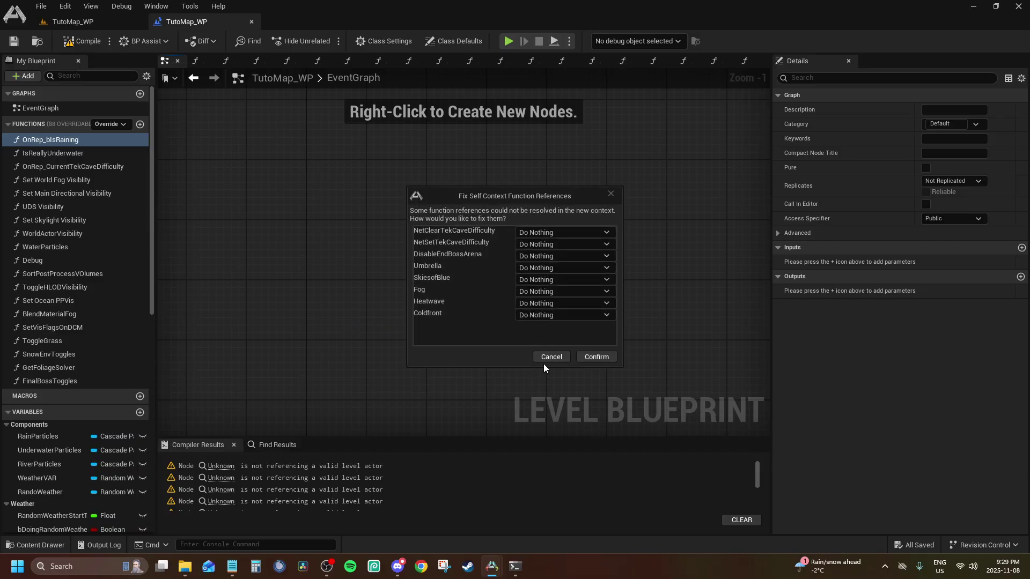
click(596, 357)
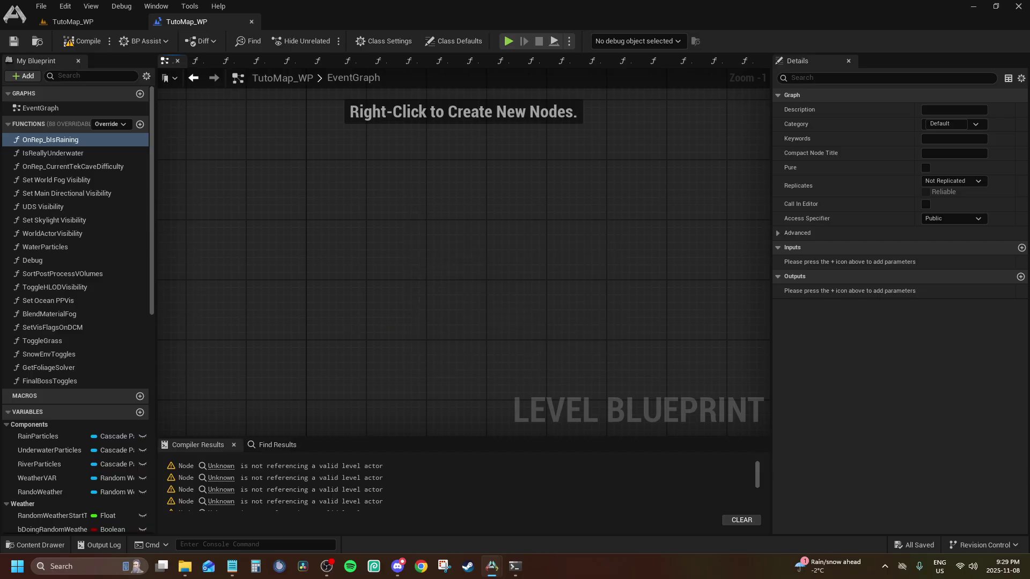
mouse_move(513, 569)
click(664, 507)
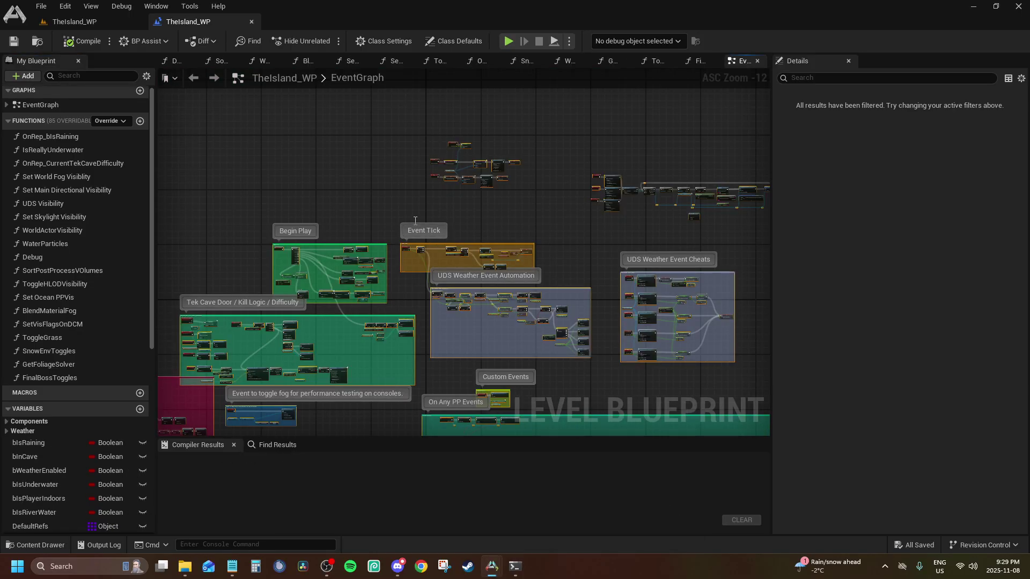
click(477, 511)
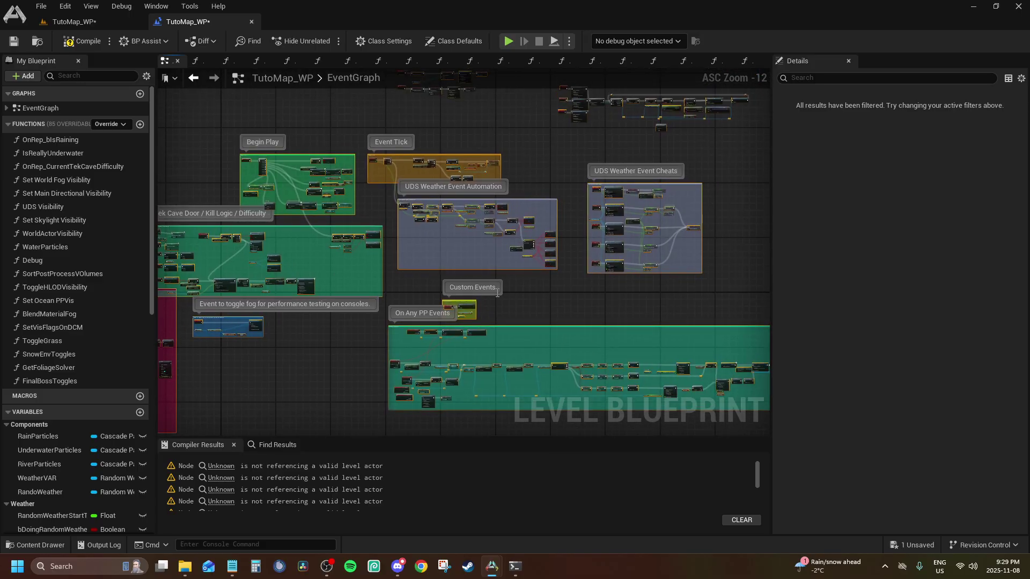
click(558, 306)
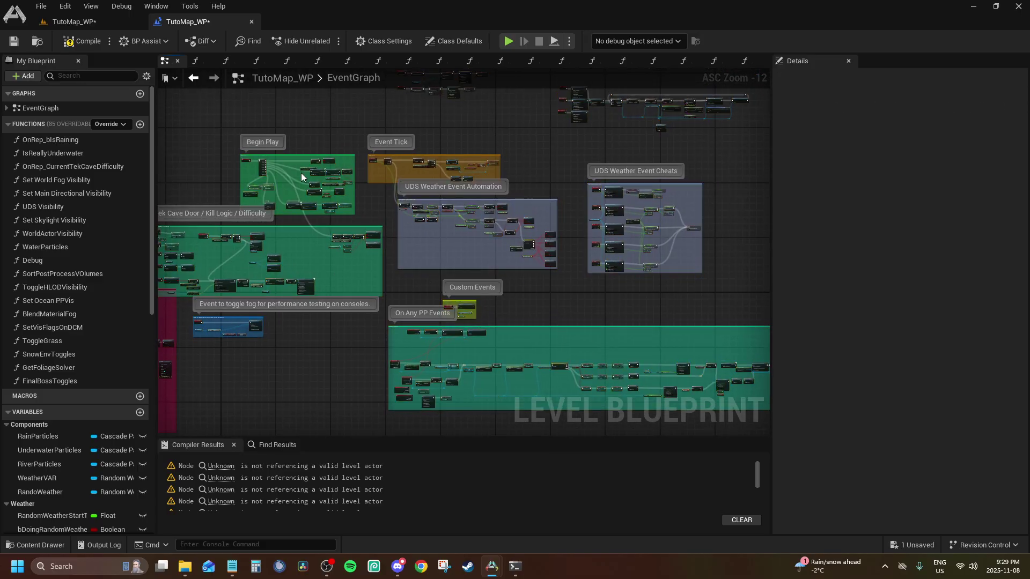
Compile and save TutoMap_WP's level blueprint, and select the first On Post Process Volume Left entry in the compiler results.
click(89, 43)
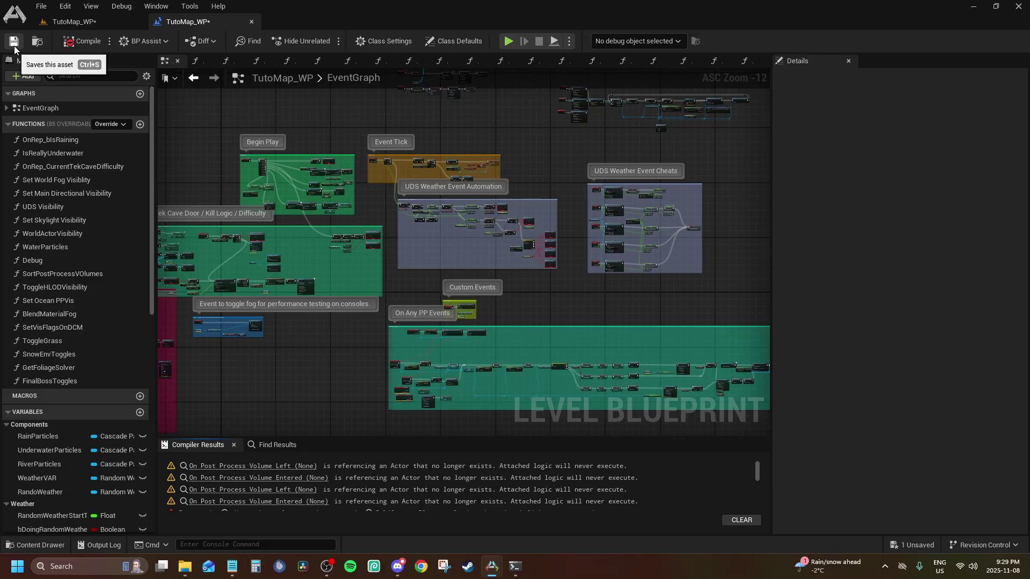
click(14, 43)
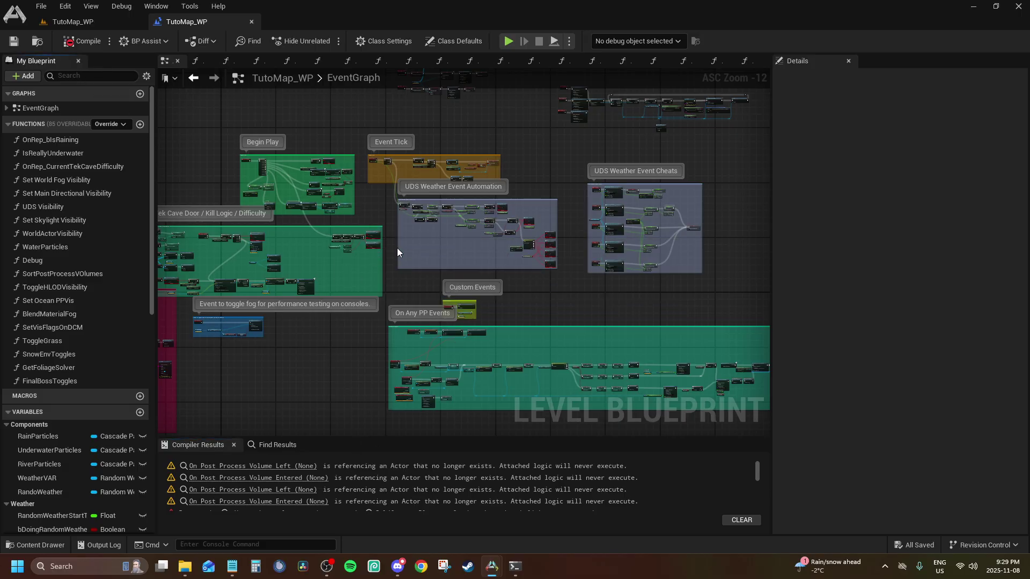
right_drag(397, 248, 357, 330)
click(222, 470)
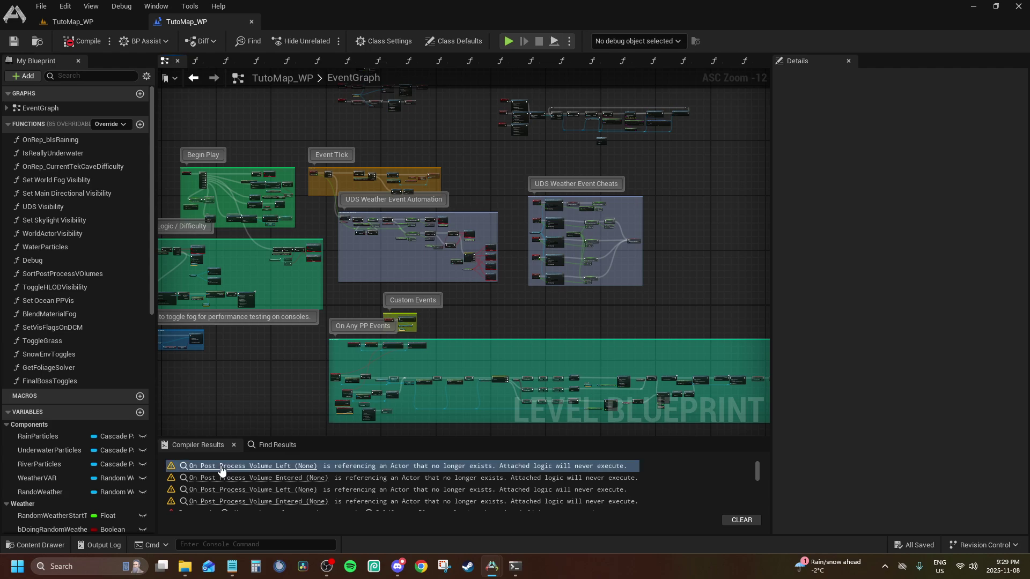
Try moving the Underwater Caves comment group, and undo the move.
right_drag(573, 214, 222, 306)
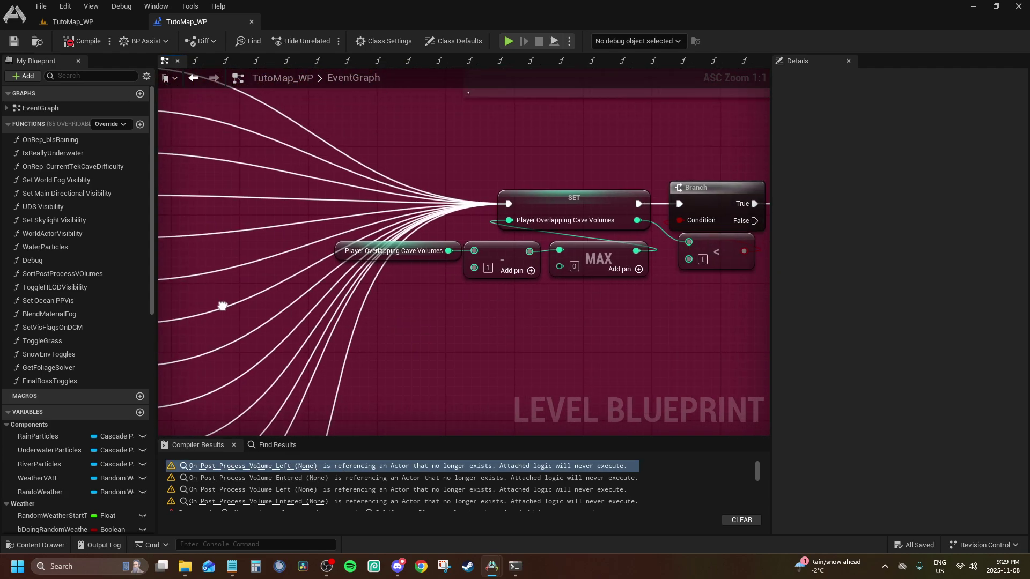
scroll(380, 229, down, 12)
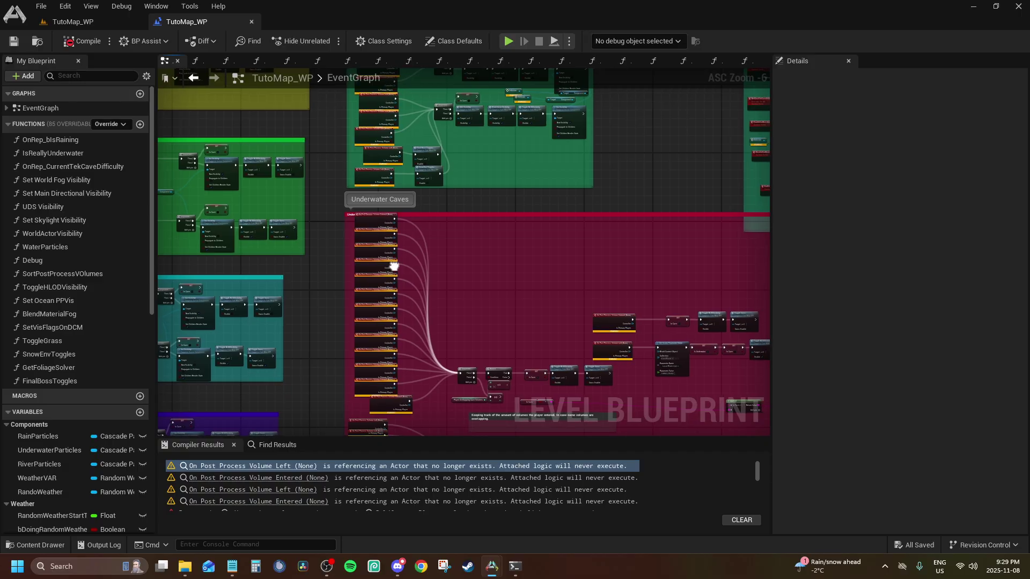
drag(406, 202, 391, 225)
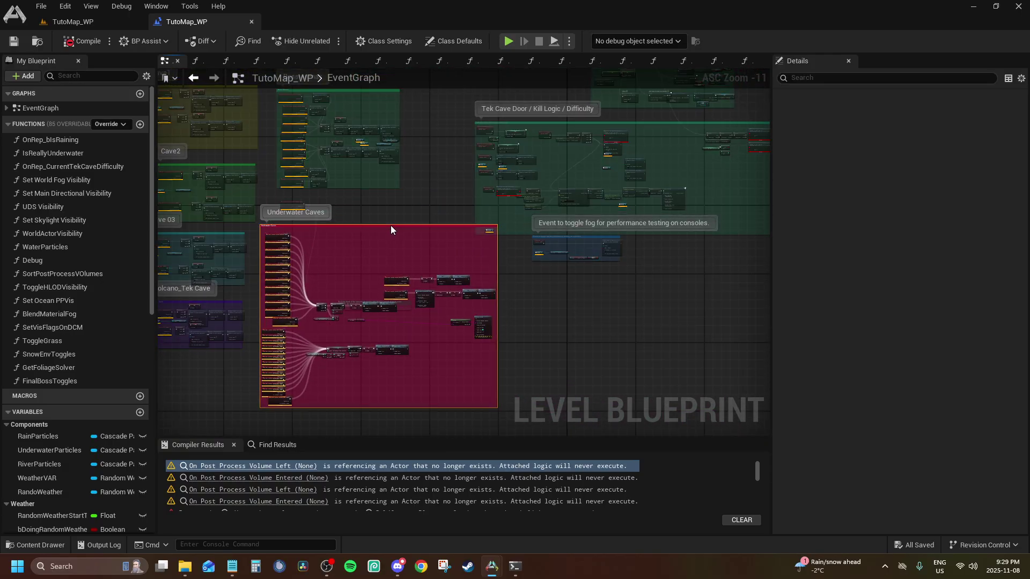
scroll(340, 321, up, 12)
scroll(395, 306, down, 12)
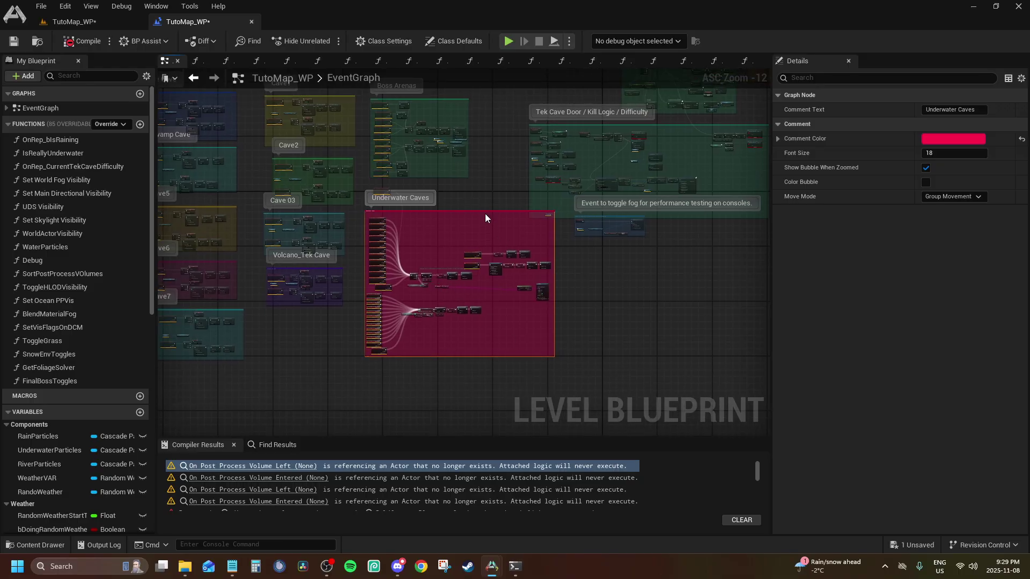
scroll(478, 220, up, 10)
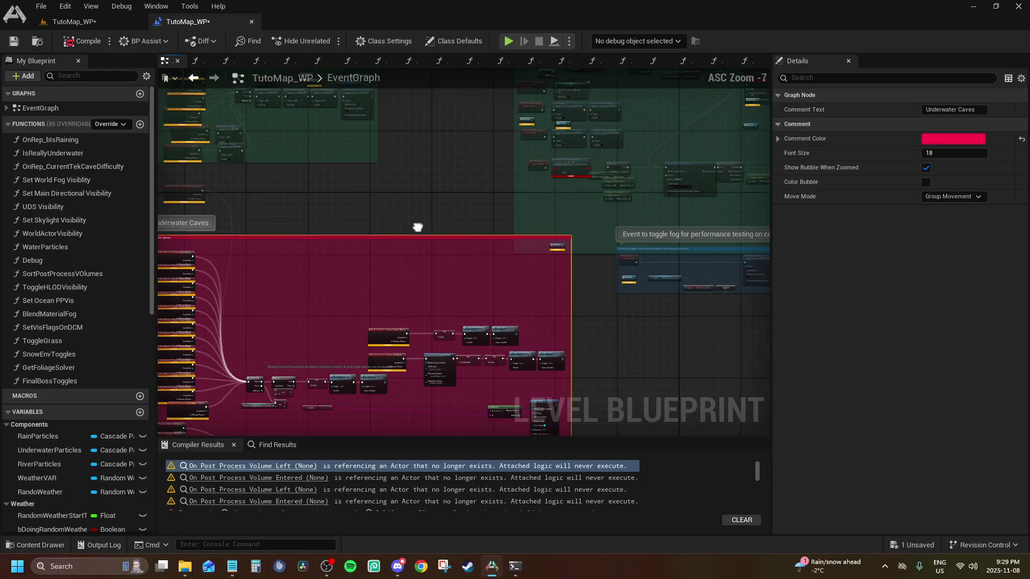
key(ctrl+z)
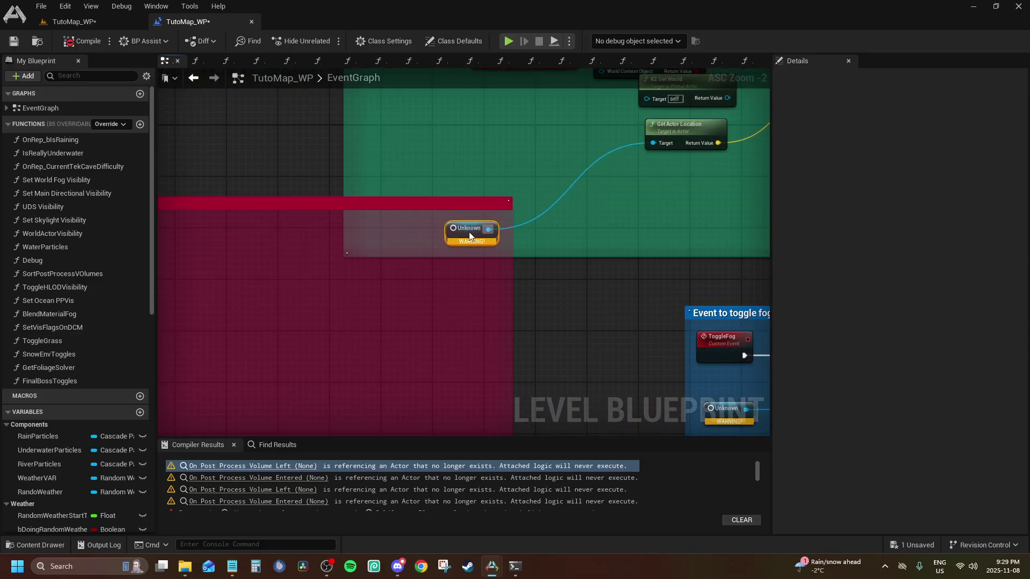
Move the Underwater Caves group clear of the Tek Cave Door / Kill Logic / Difficulty group and delete it with its nodes.
scroll(467, 263, down, 9)
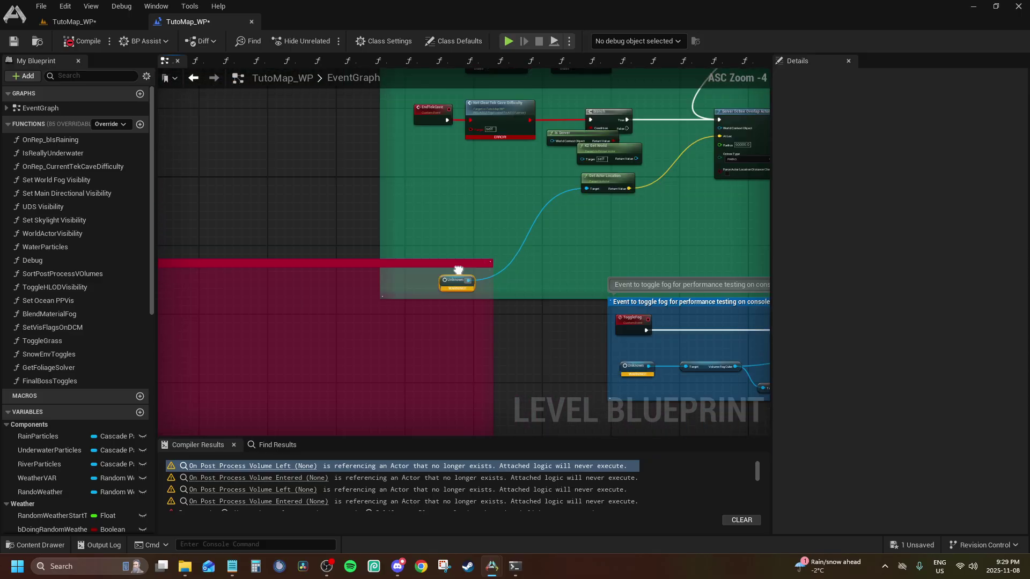
right_drag(410, 194, 378, 172)
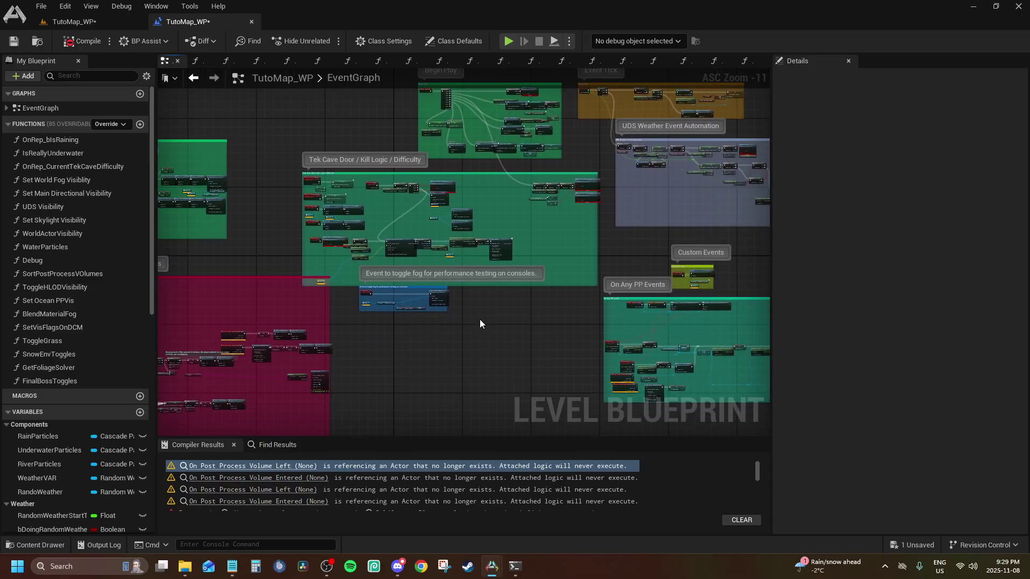
scroll(480, 323, down, 1)
right_drag(480, 324, 656, 242)
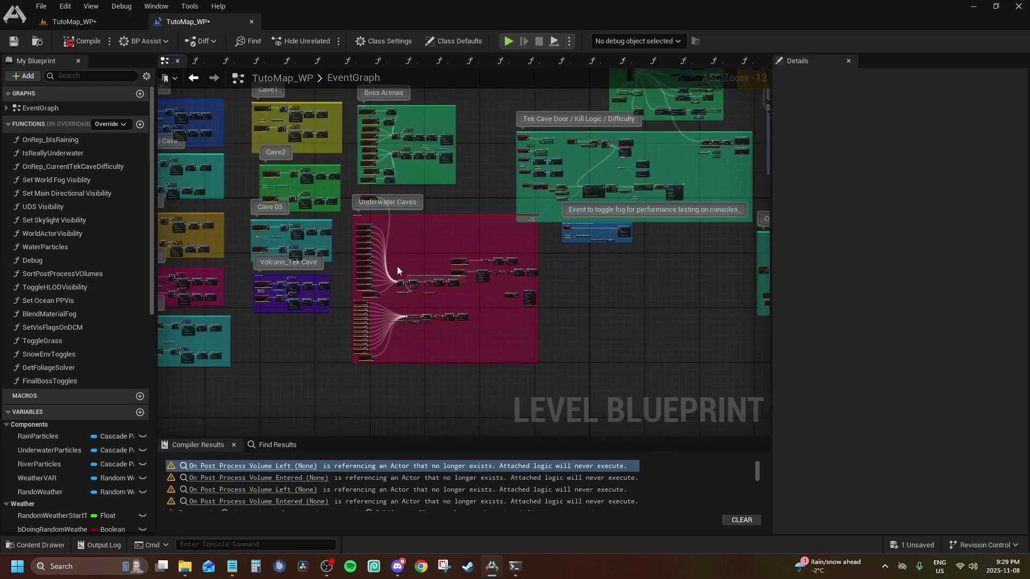
drag(397, 268, 382, 327)
drag(547, 426, 355, 269)
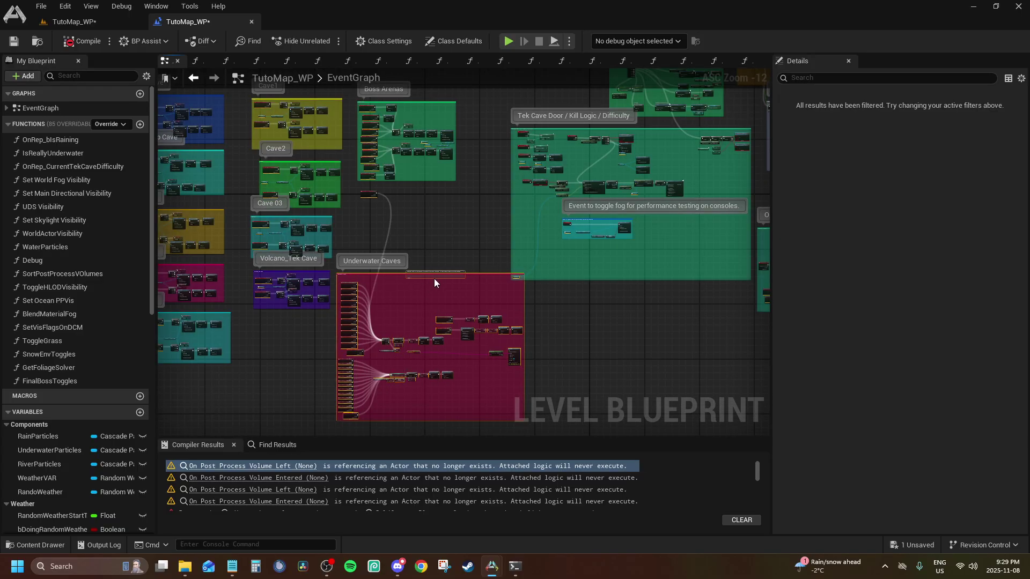
key(Delete)
Delete the leftover underwater cave event nodes and the whole Tek Cave Door / Kill Logic / Difficulty group.
right_drag(468, 243, 271, 425)
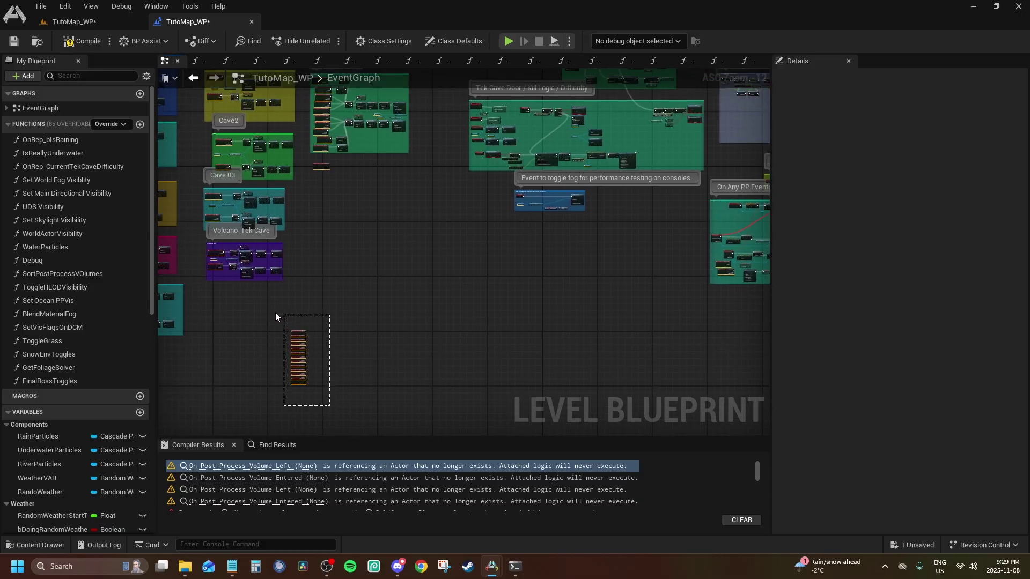
right_drag(355, 292, 286, 354)
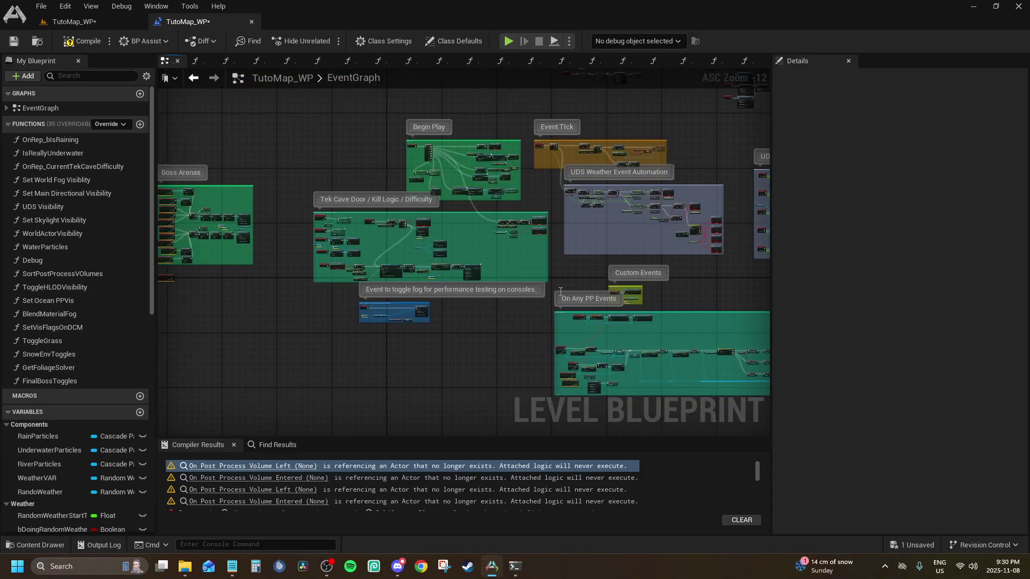
click(377, 213)
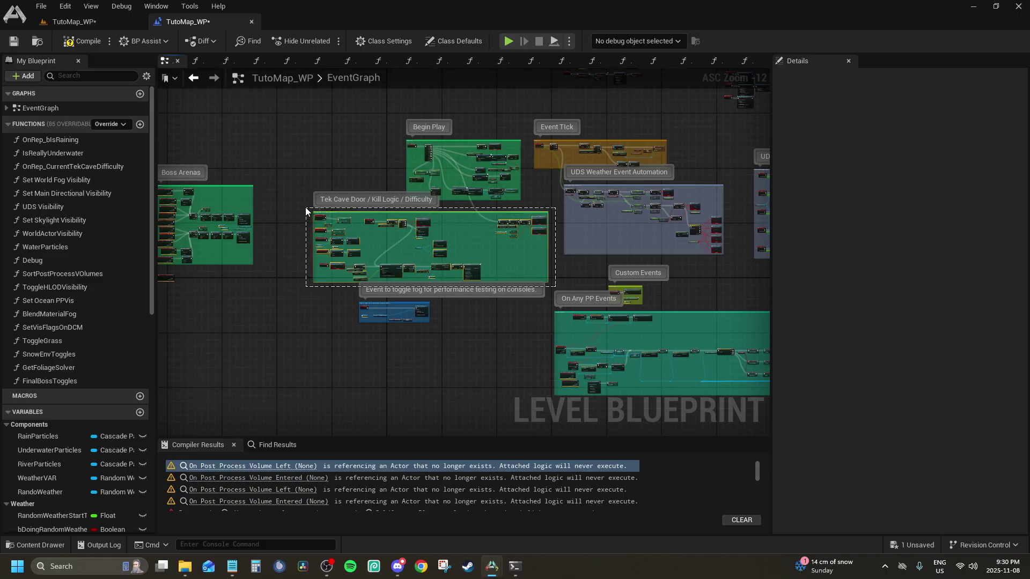
key(Delete)
Delete the Boss Arenas group, all the individual cave groups and the stray event node below Boss Arenas.
right_drag(305, 206, 577, 225)
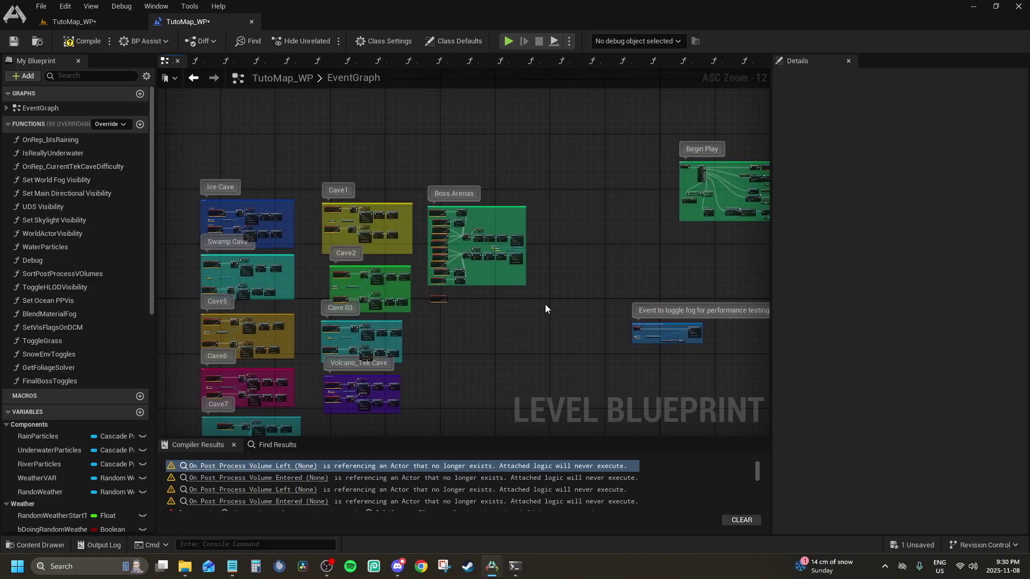
scroll(478, 263, up, 10)
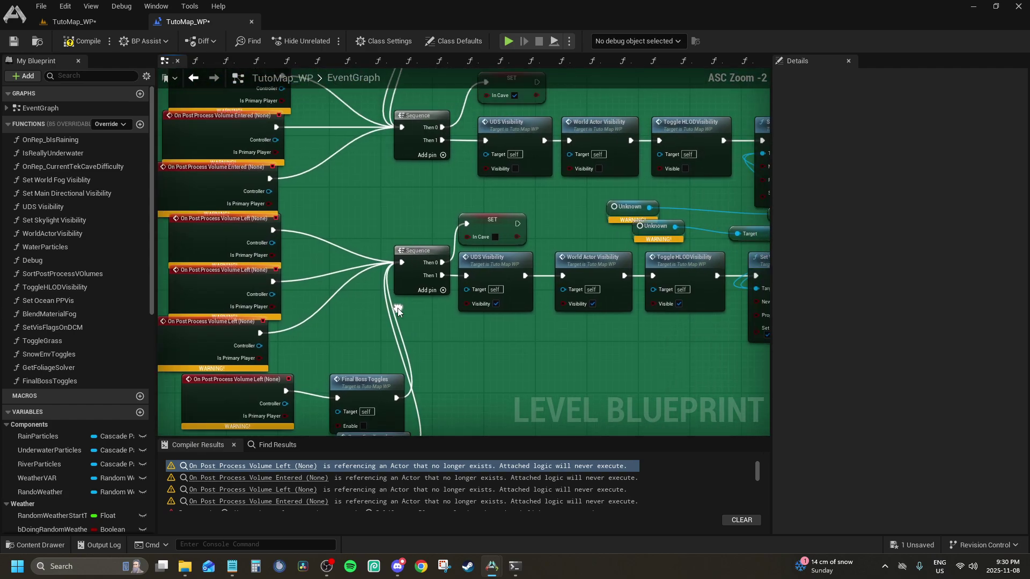
scroll(470, 278, down, 10)
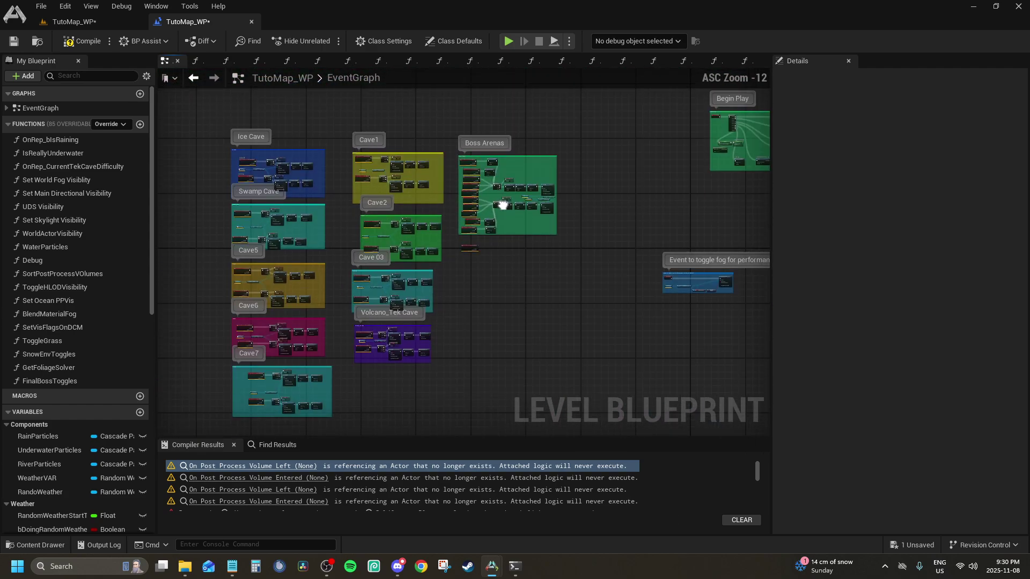
drag(629, 412, 209, 96)
Move the "Event to toggle fog for performance testing on consoles" group directly beneath the Begin Play group.
right_drag(462, 155, 120, 176)
scroll(349, 271, up, 3)
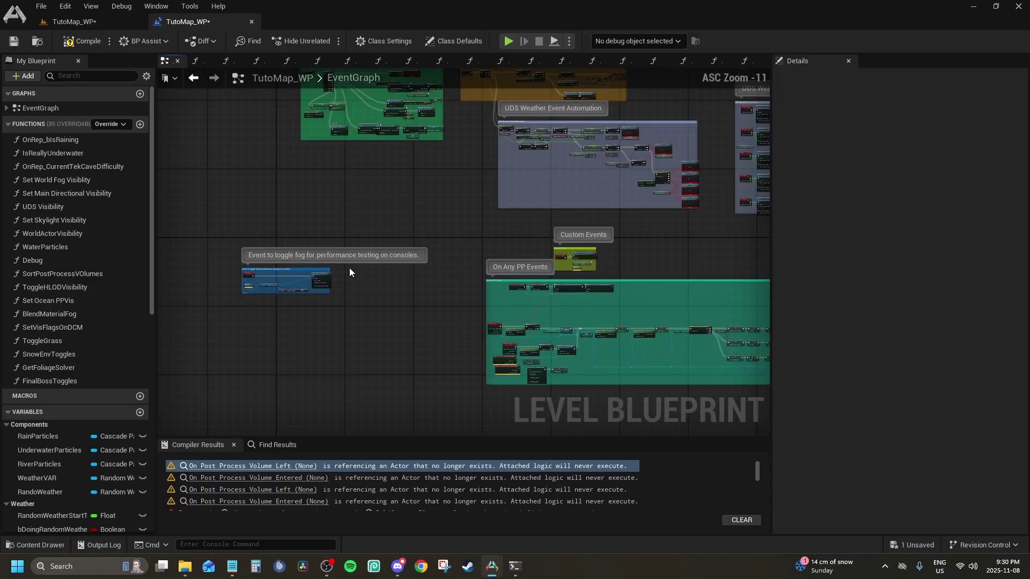
drag(277, 243, 411, 142)
Delete the uncommented node chain with three starting events above the UDS Weather Event Cheats group.
scroll(358, 298, up, 6)
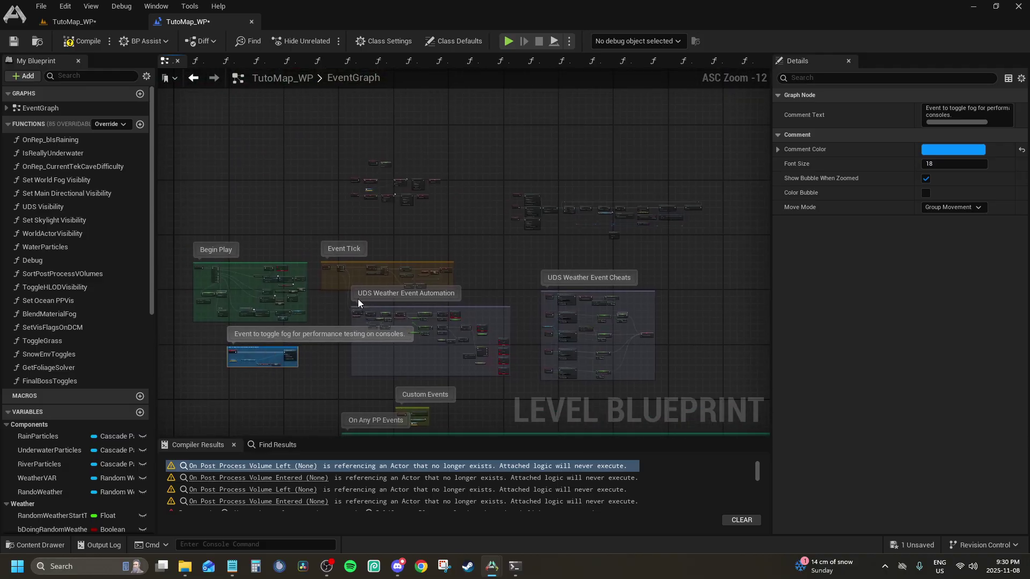
right_drag(464, 258, 401, 249)
scroll(401, 249, down, 6)
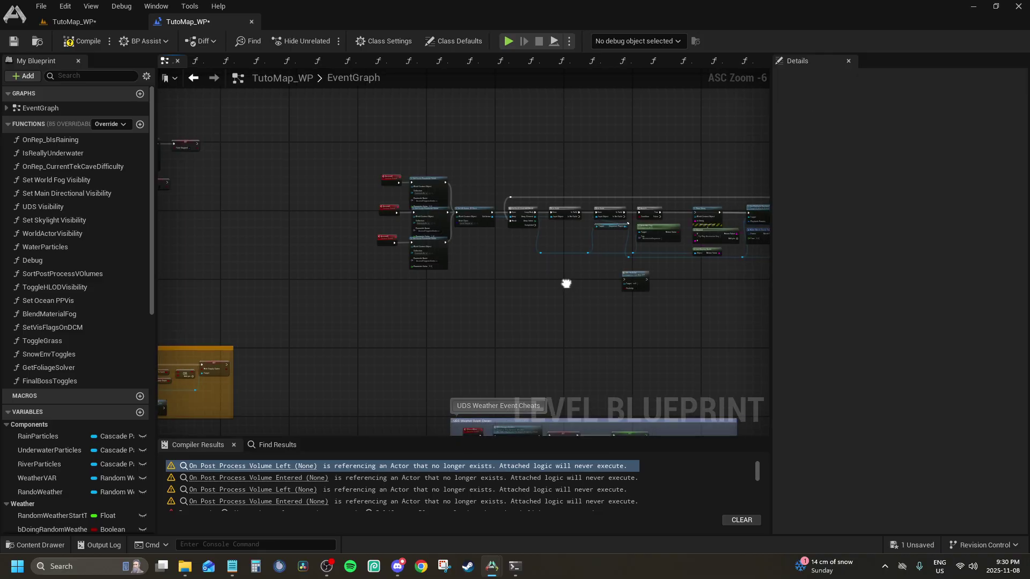
drag(667, 278, 288, 134)
Move the Custom Events group beside the fog-toggle group and the On Any PP Events group up beneath UDS Weather Event Automation.
right_drag(316, 266, 375, 243)
drag(373, 250, 214, 153)
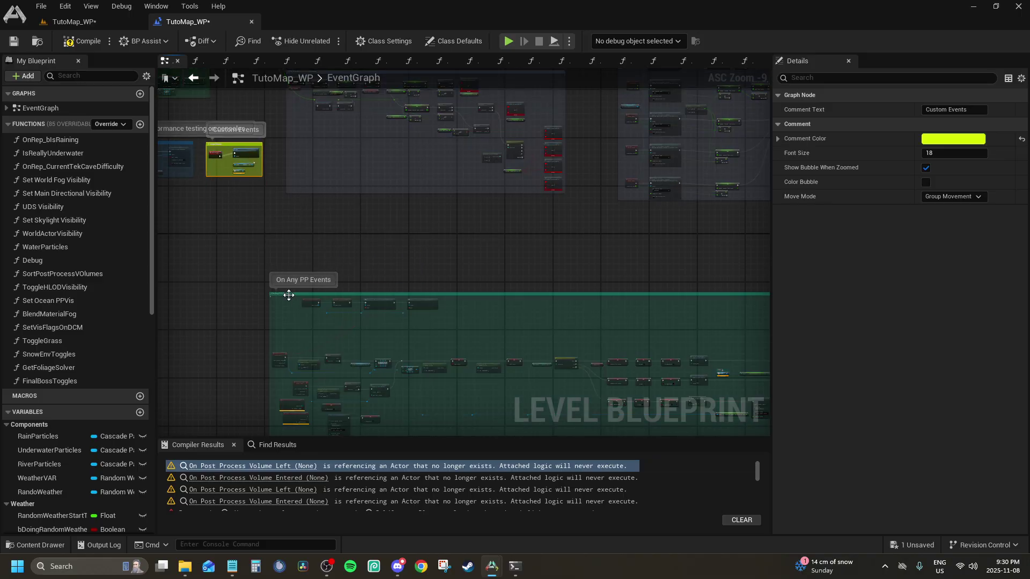
drag(287, 295, 302, 207)
scroll(301, 207, up, 9)
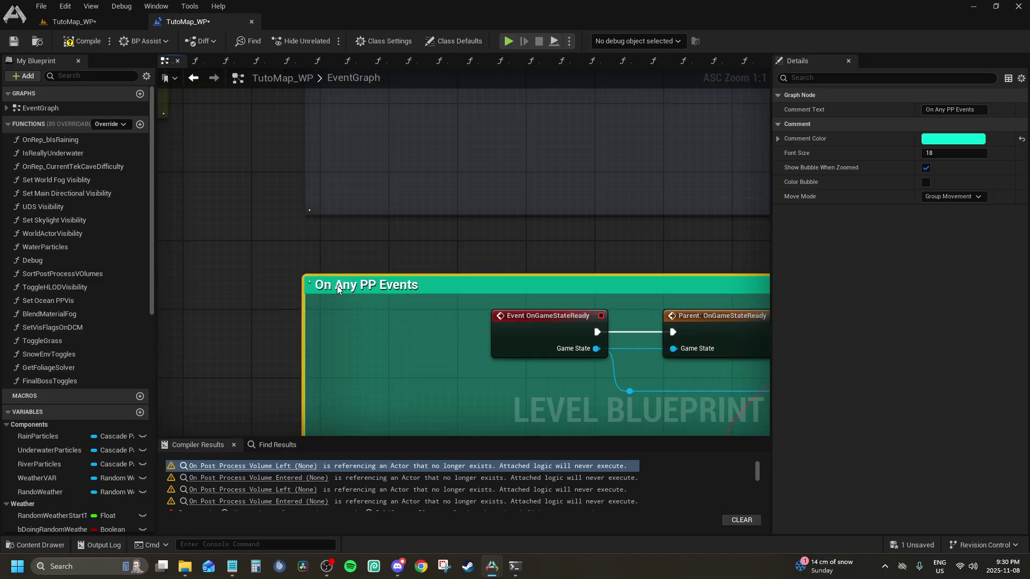
scroll(337, 284, down, 8)
Move the UDS Weather Event Cheats group next to the UDS Weather Event Automation group, above On Any PP Events.
right_drag(414, 156, 351, 319)
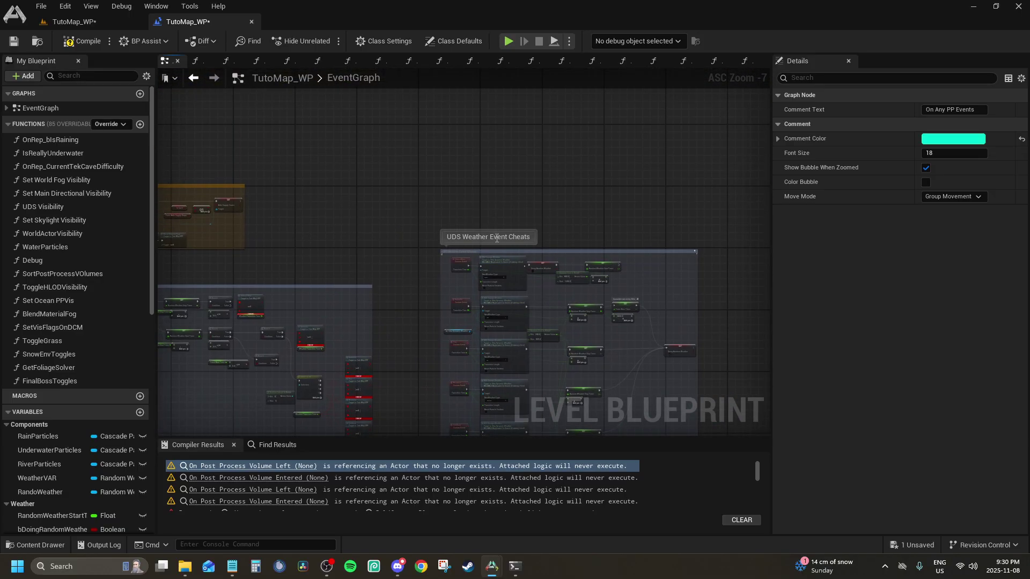
click(471, 252)
scroll(420, 249, up, 4)
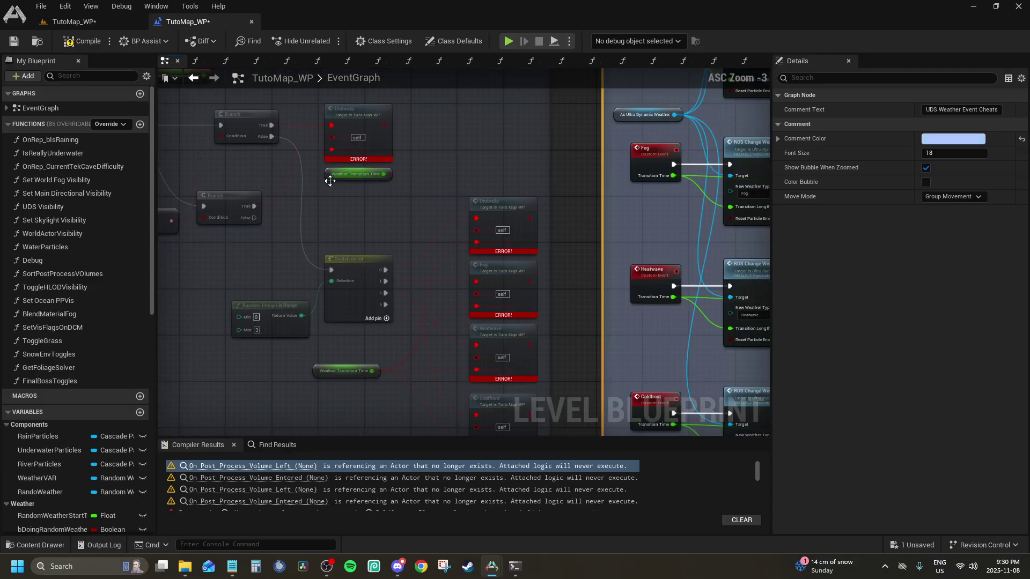
right_drag(328, 179, 235, 311)
scroll(401, 202, down, 4)
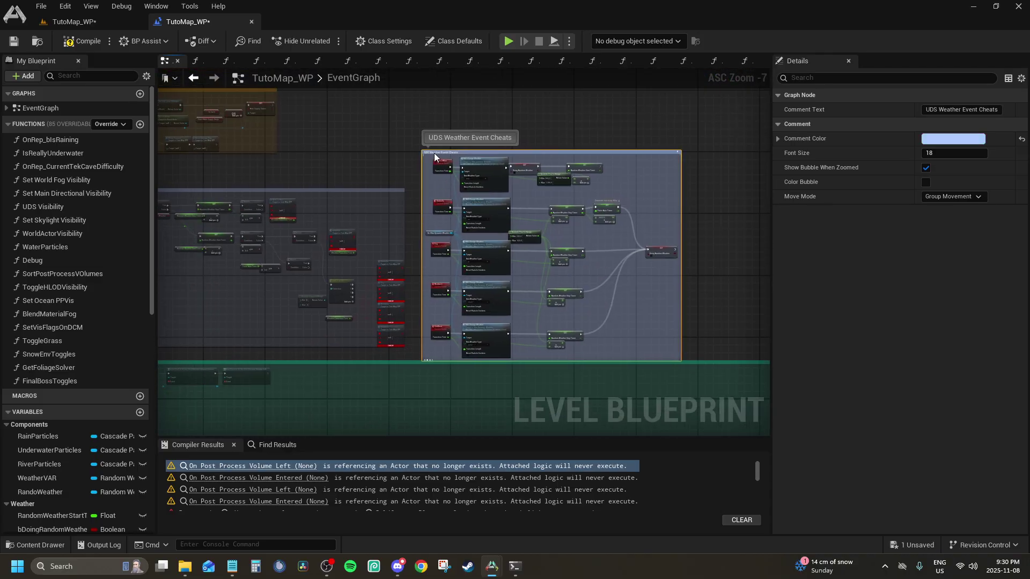
drag(435, 156, 424, 143)
Adjust the position of the UDS Weather Event Cheats group, comparing its lower corner with the UDS Weather Event Automation group.
scroll(425, 143, up, 8)
right_drag(394, 193, 395, 151)
right_drag(415, 87, 420, 272)
click(398, 288)
scroll(405, 236, down, 2)
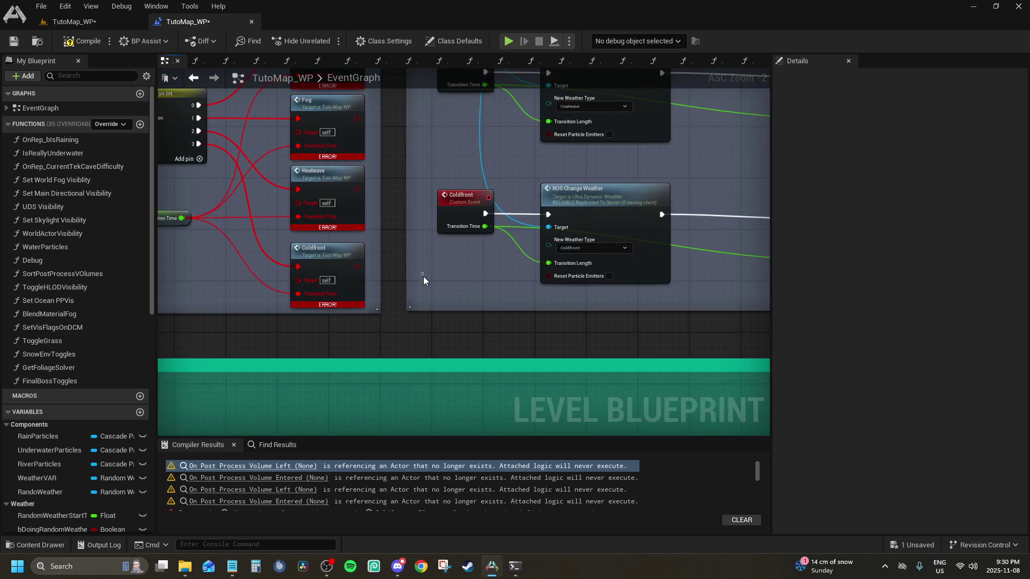
right_drag(410, 232, 403, 322)
mouse_move(392, 86)
right_down()
mouse_move(399, 269)
mouse_move(376, 433)
mouse_move(389, 97)
right_up()
click(403, 121)
right_drag(368, 430, 341, 379)
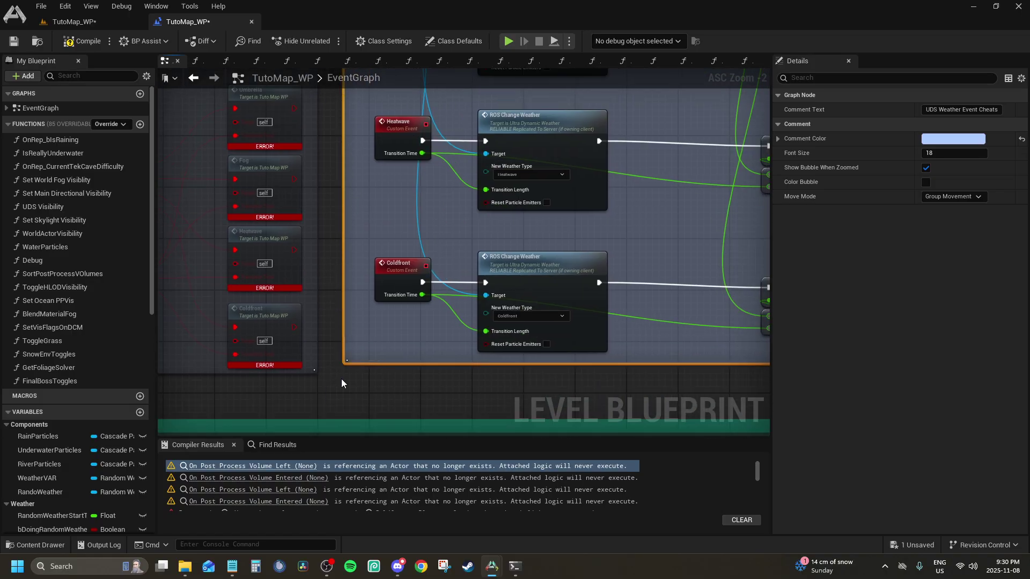
click(350, 390)
Nudge the UDS Weather Event Cheats group down until its lower edge roughly lines up with UDS Weather Event Automation.
scroll(350, 389, down, 6)
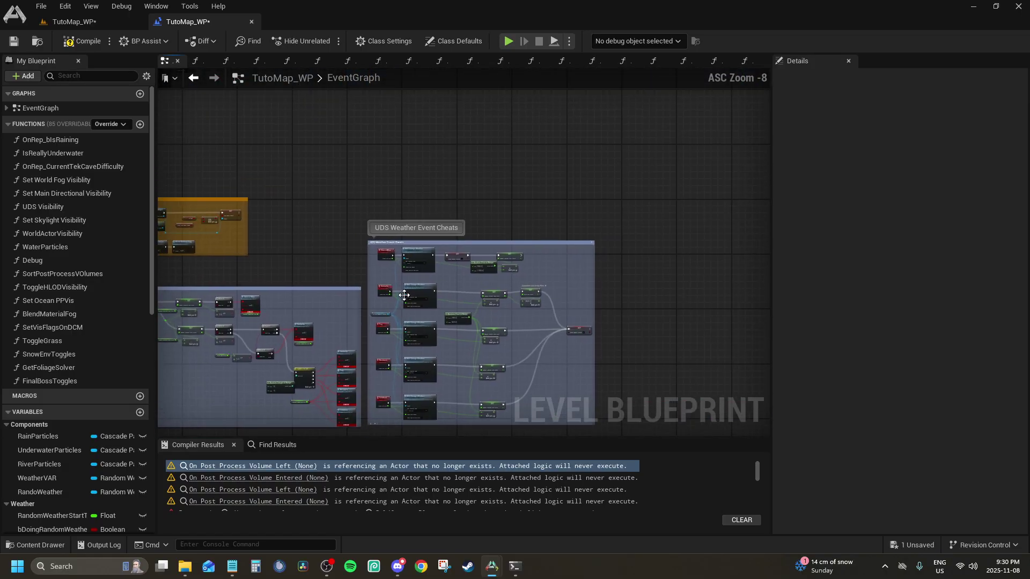
right_drag(379, 253, 384, 200)
scroll(384, 199, up, 1)
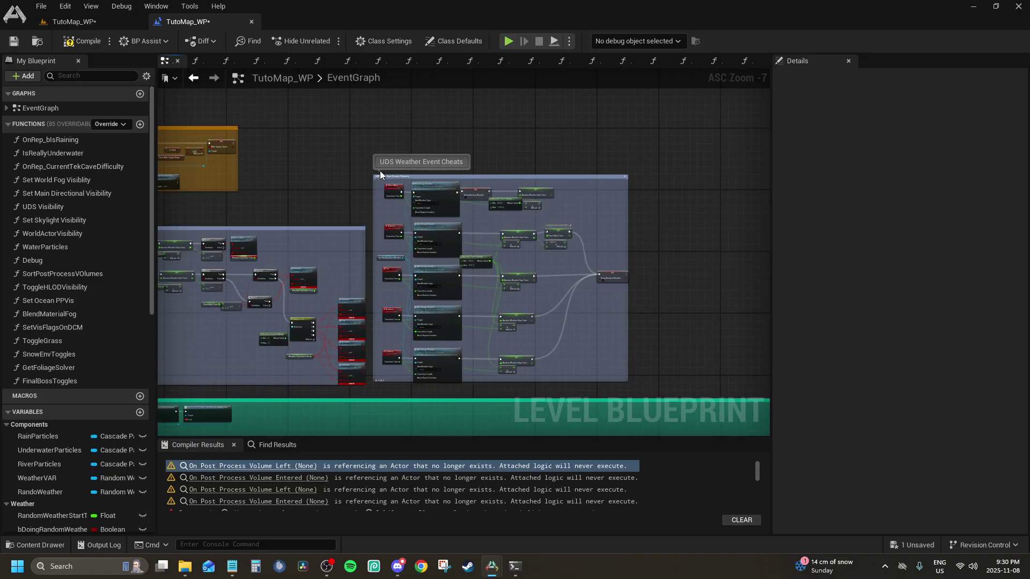
click(384, 180)
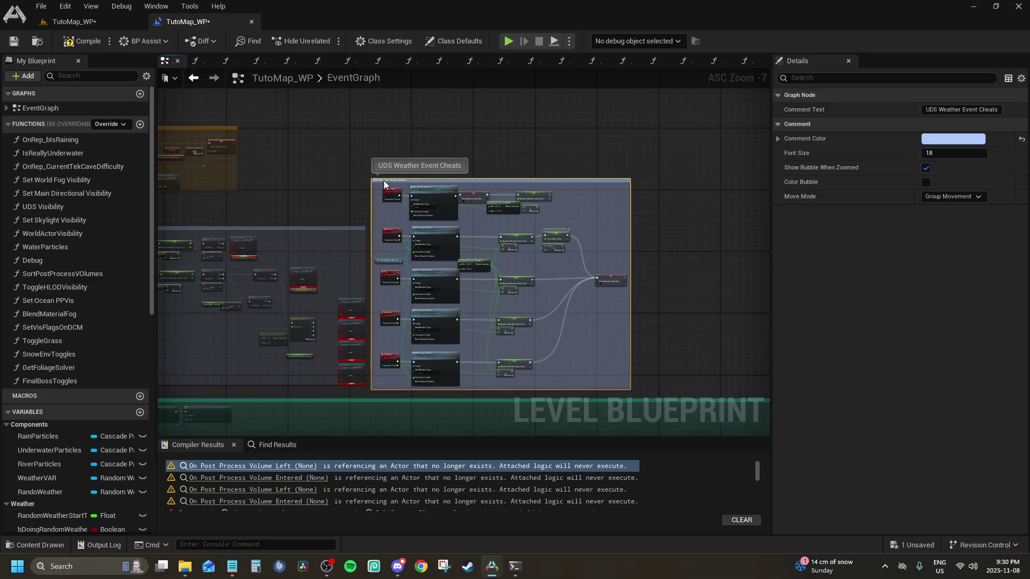
scroll(328, 353, up, 7)
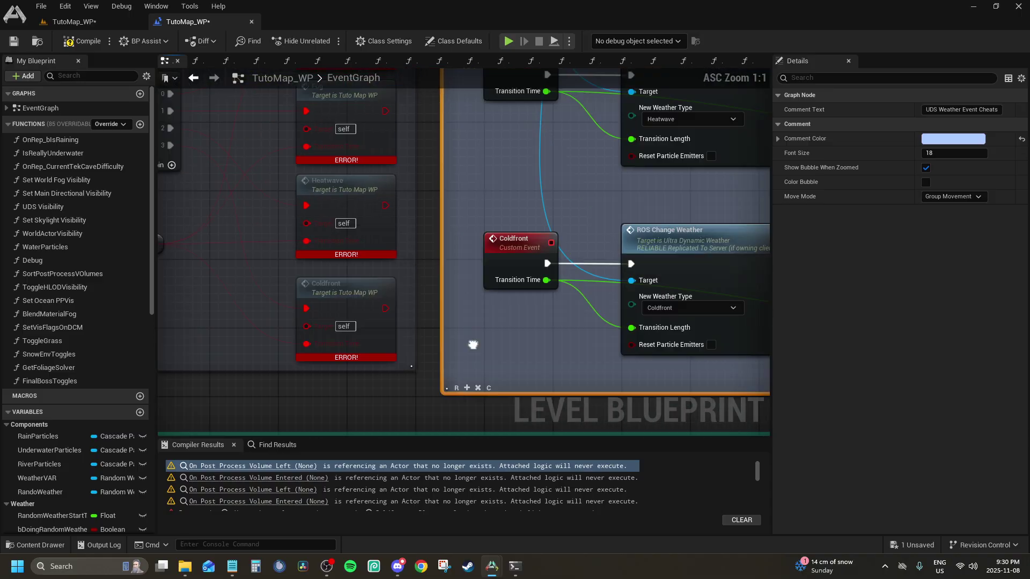
scroll(472, 345, down, 4)
scroll(460, 189, down, 4)
drag(460, 180, 461, 181)
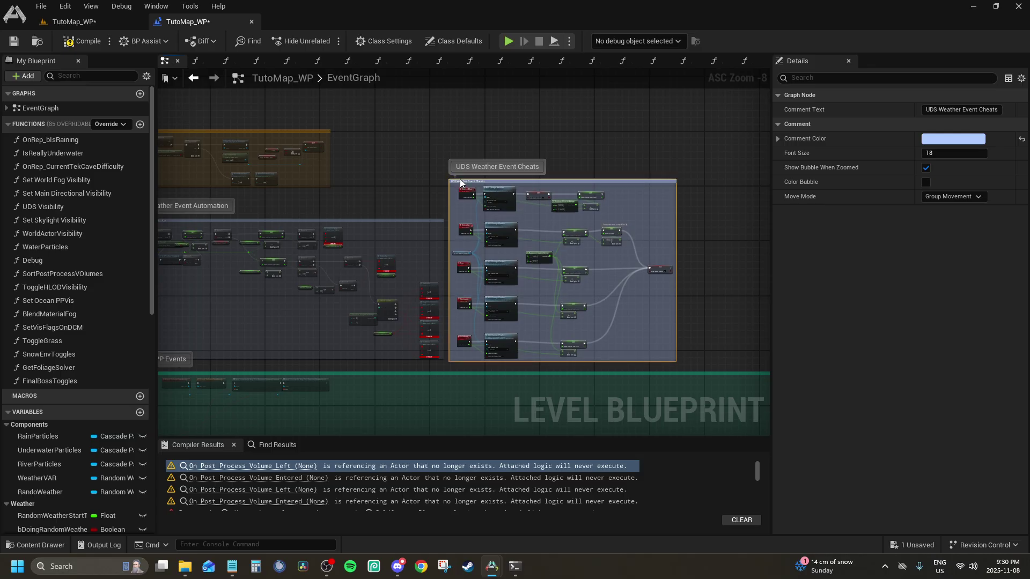
scroll(428, 370, up, 8)
click(446, 368)
Move the loose uncommented event nodes above the Event Tick group to the free space above UDS Weather Event Cheats.
scroll(447, 368, down, 12)
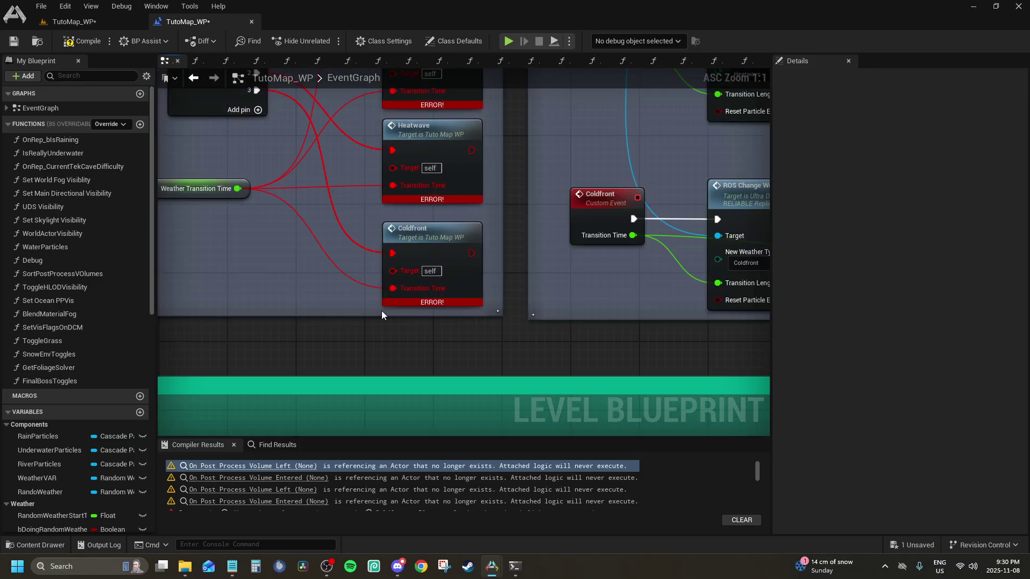
scroll(580, 268, up, 6)
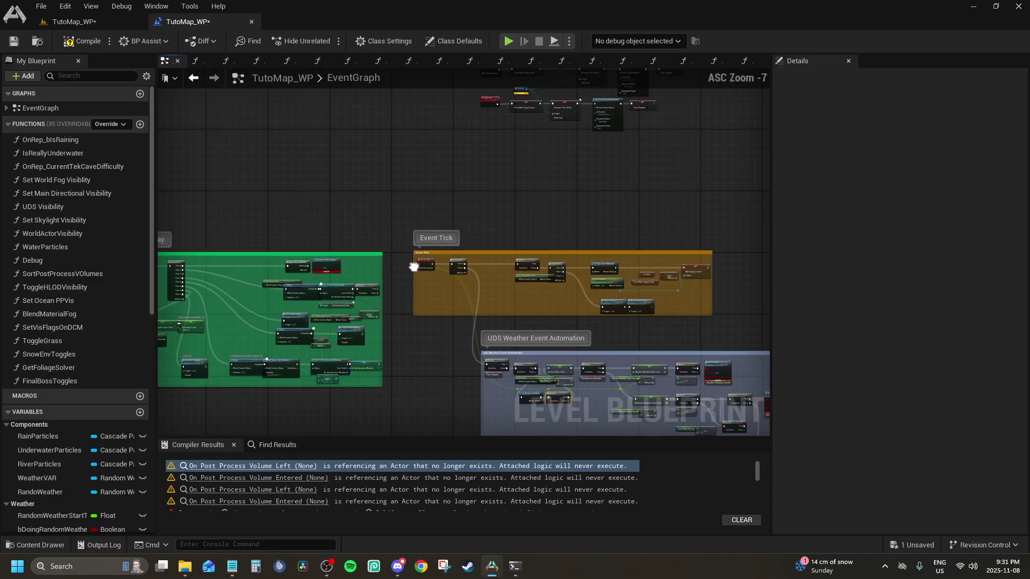
right_drag(460, 252, 350, 392)
drag(341, 116, 616, 266)
right_drag(616, 266, 378, 182)
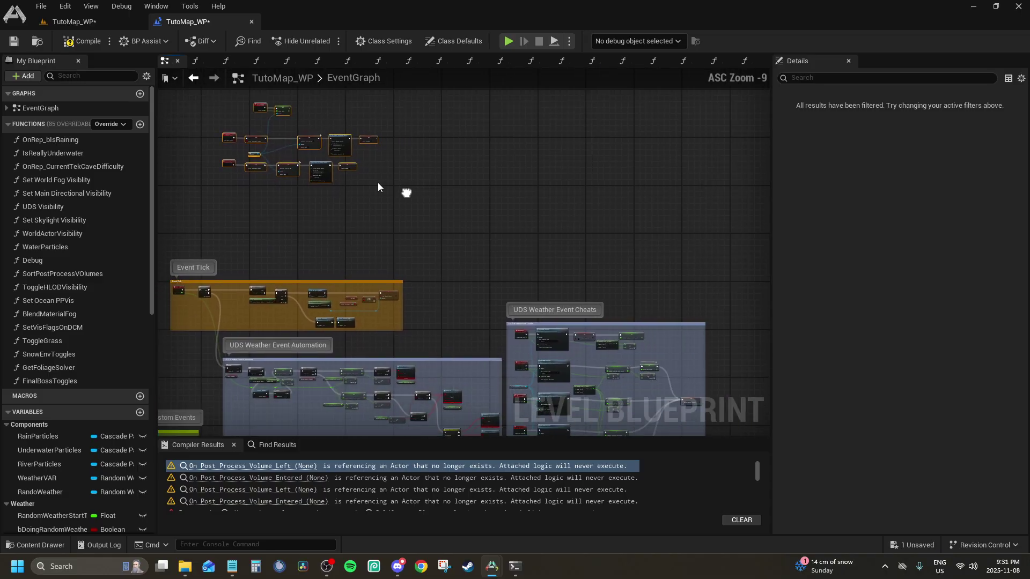
scroll(322, 144, down, 3)
right_drag(312, 139, 466, 240)
drag(465, 240, 518, 254)
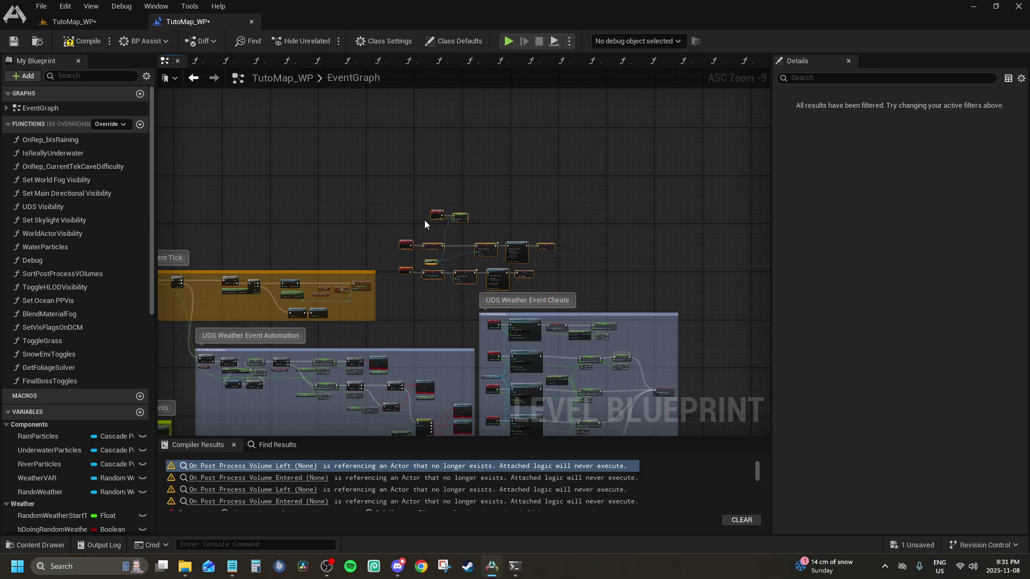
Compile and save the TutoMap_WP level blueprint after rearranging the node groups.
click(424, 220)
right_drag(424, 220, 305, 256)
scroll(166, 109, up, 1)
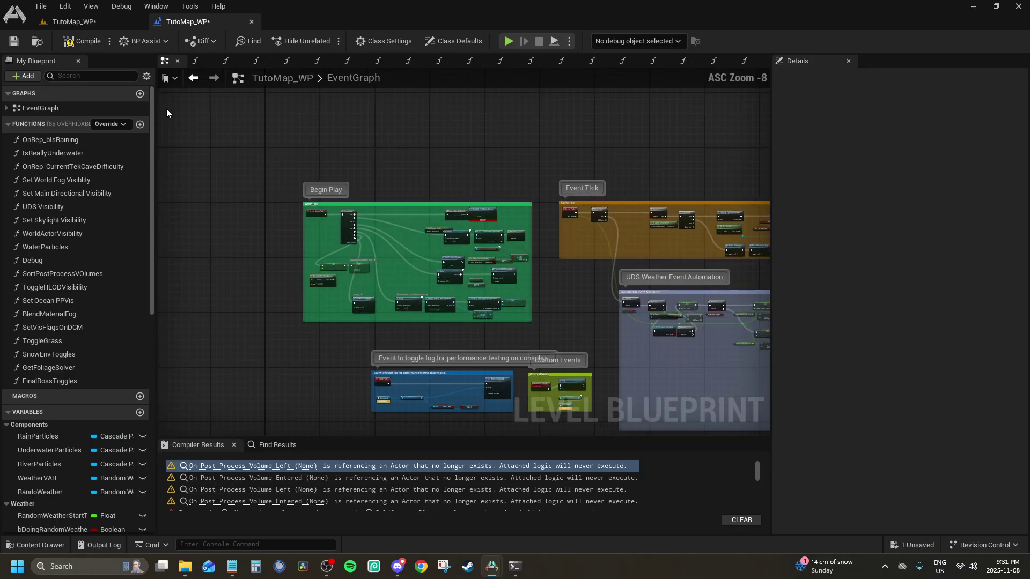
click(66, 45)
click(14, 41)
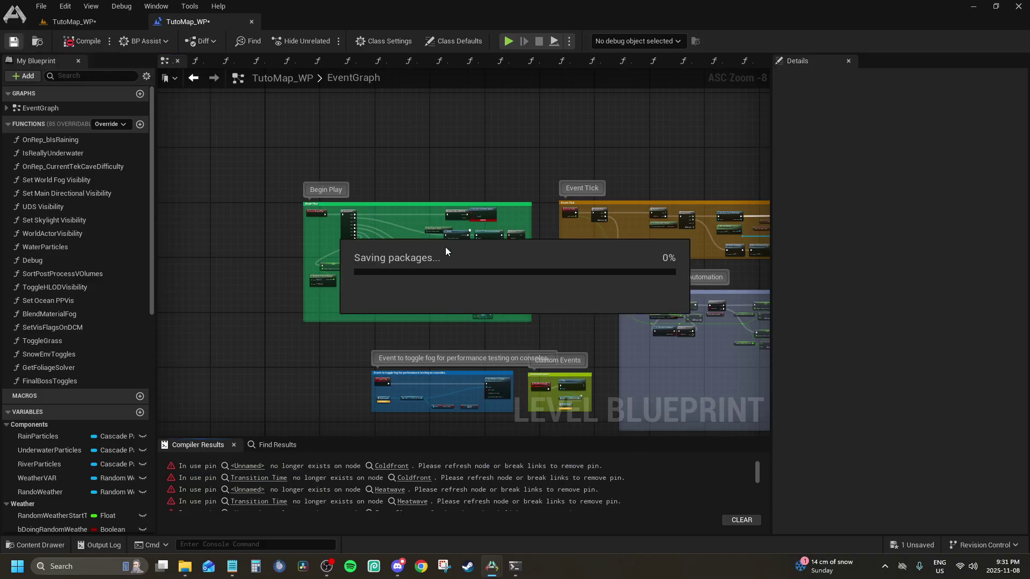
Refresh the erroring Coldfront, Heatwave, Fog and Umbrella nodes fed by Switch on Int in the UDS Weather Event Automation group.
scroll(371, 217, down, 4)
right_drag(371, 217, 340, 232)
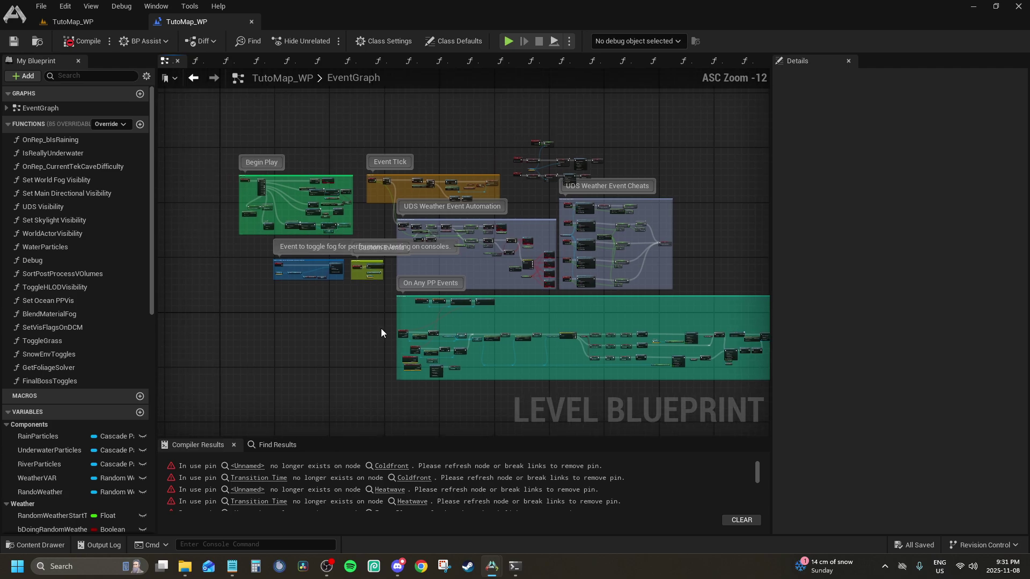
click(254, 468)
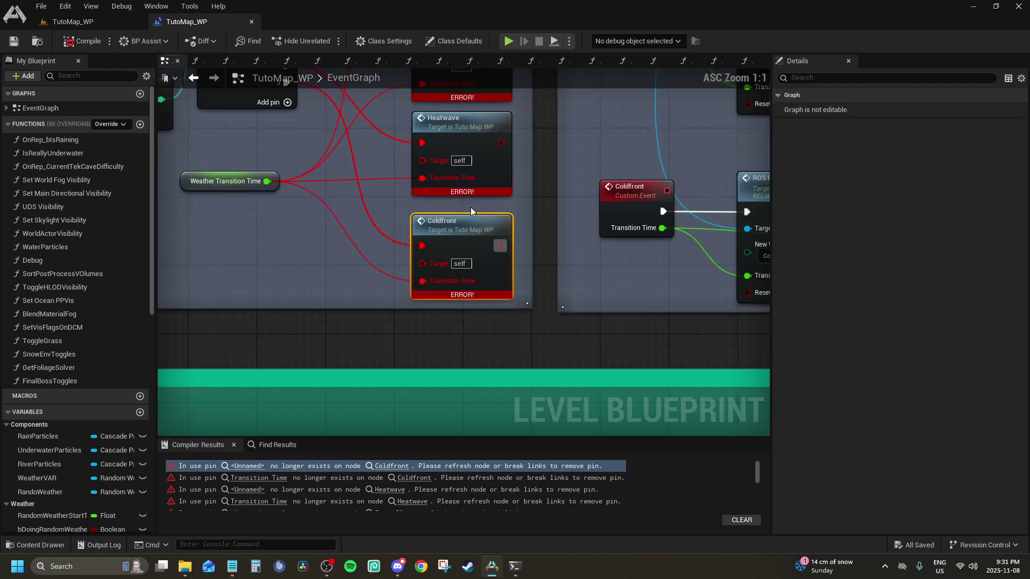
right_click(430, 313)
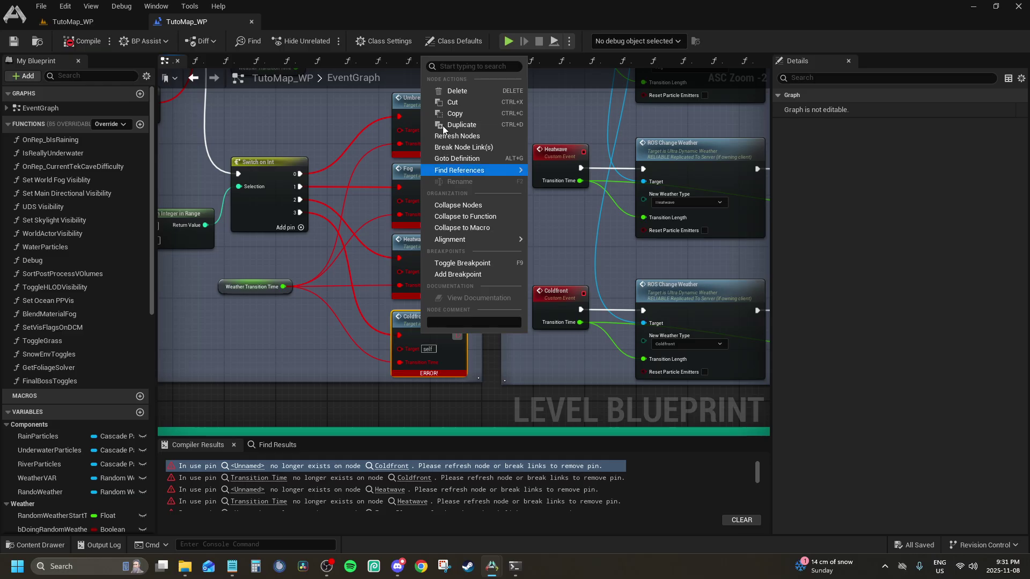
click(451, 137)
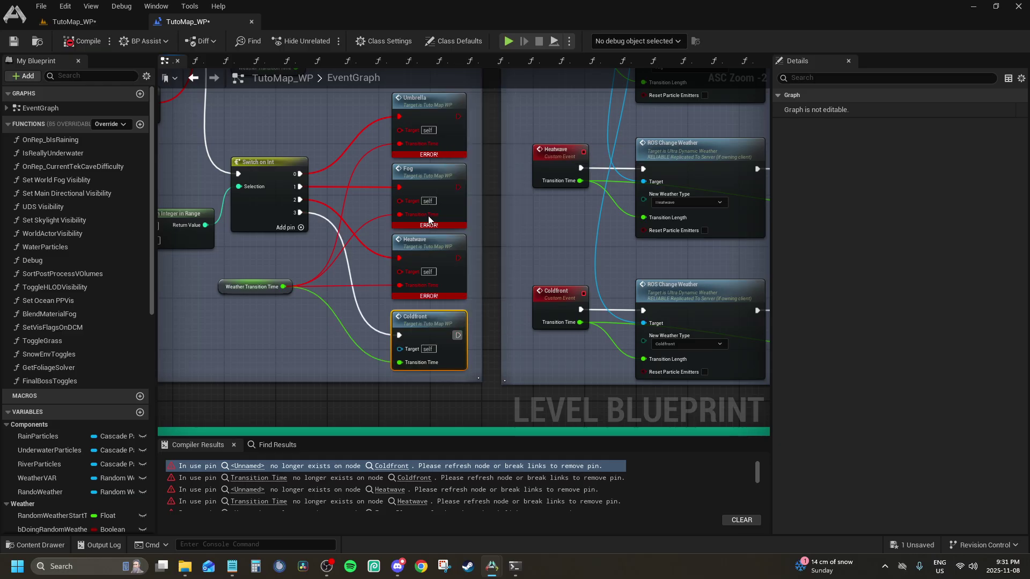
right_click(431, 250)
click(456, 328)
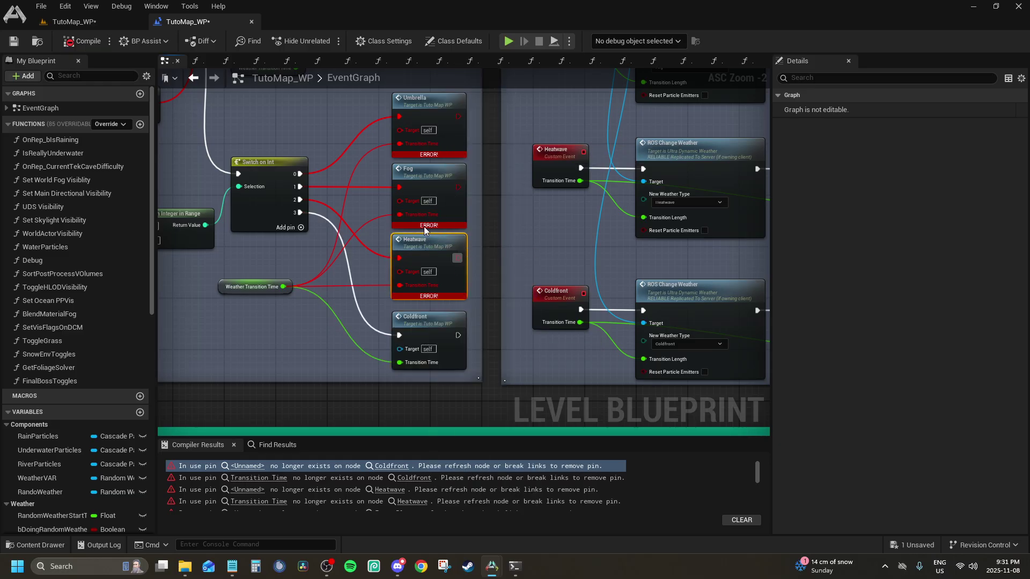
right_click(433, 187)
click(460, 260)
right_drag(430, 293, 435, 395)
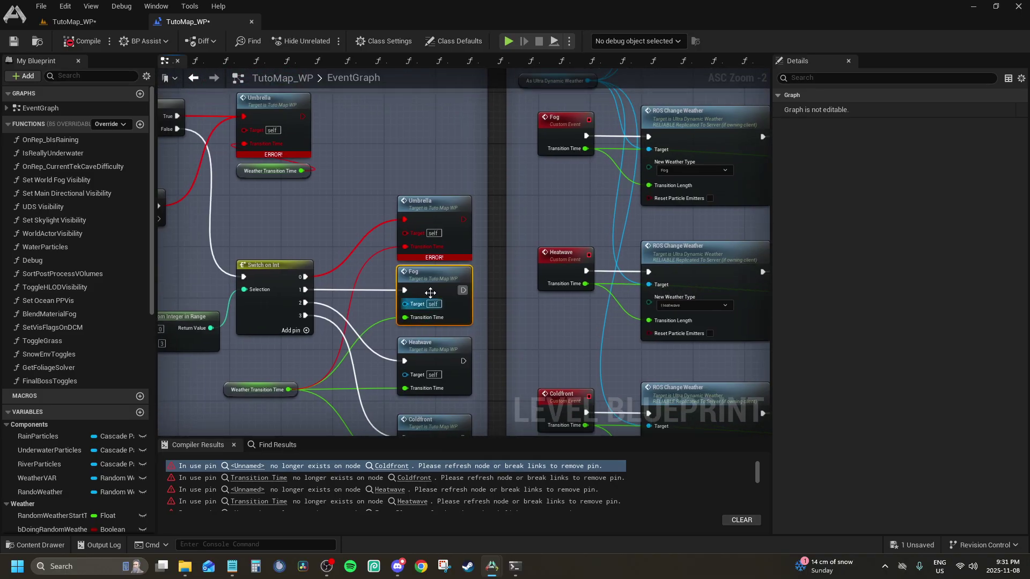
right_click(434, 212)
click(463, 292)
Refresh the other Umbrella node and the Skiesof Blue node in UDS Weather Event Automation, and compile and save the blueprint.
right_click(270, 108)
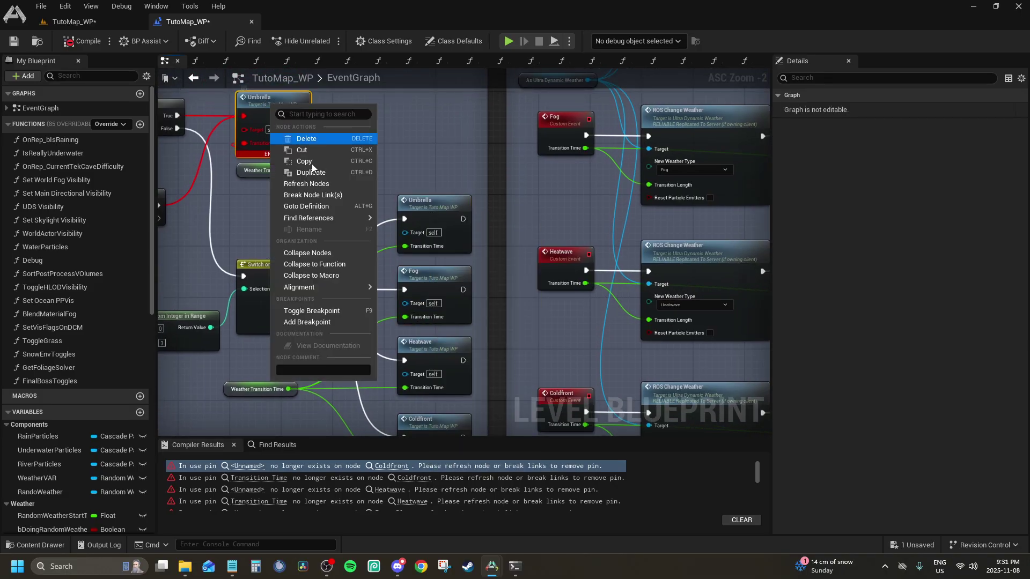
click(308, 184)
scroll(442, 172, down, 6)
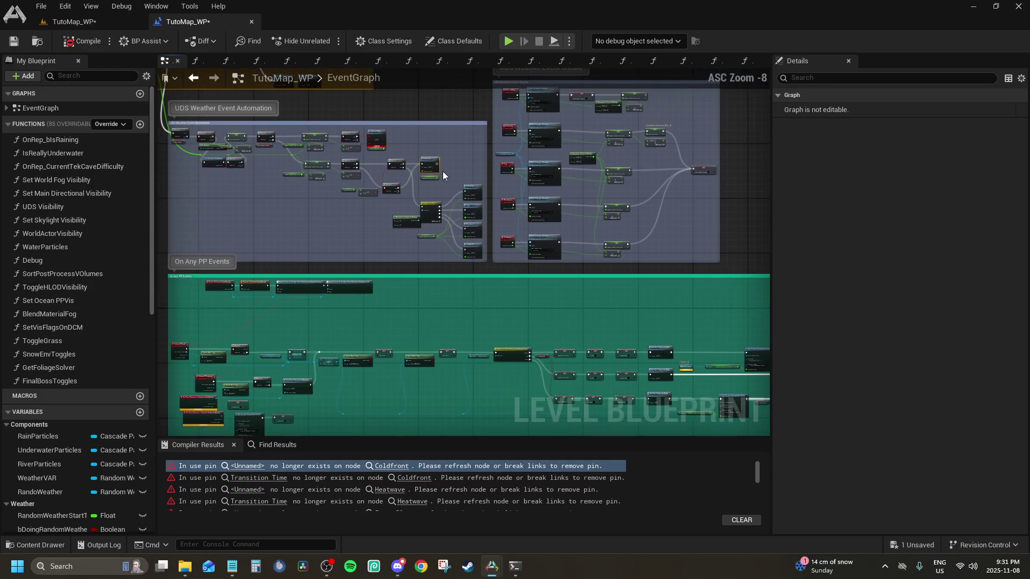
scroll(359, 129, up, 5)
right_click(417, 144)
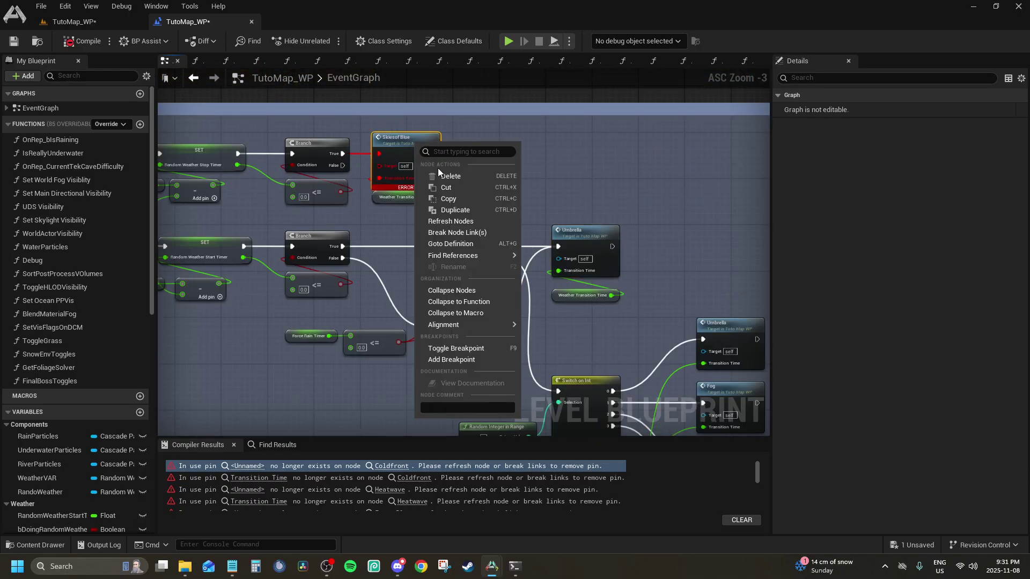
click(451, 221)
click(88, 46)
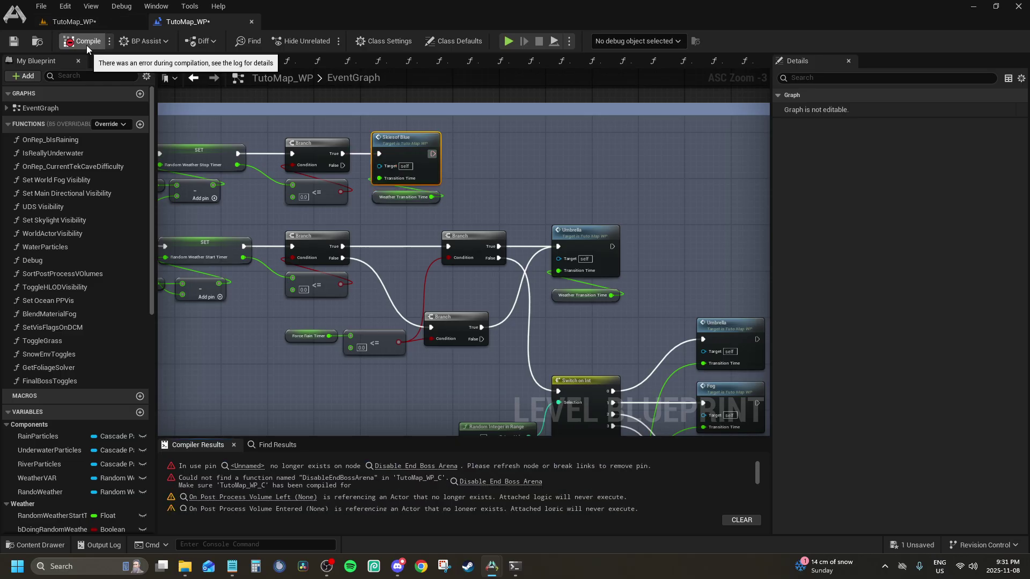
click(15, 41)
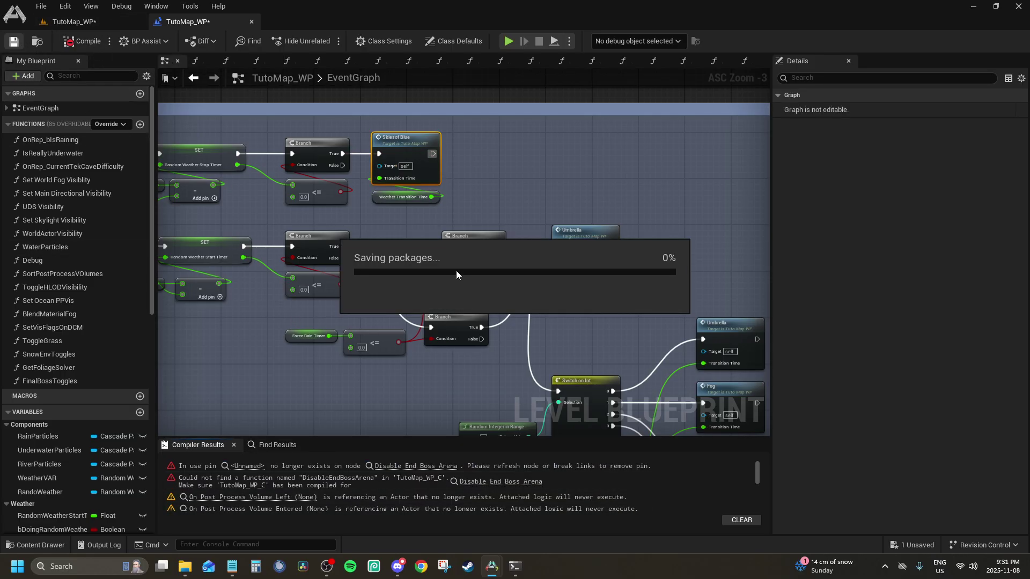
Delete the Disable End Boss Arena node and its Switch Has Authority node from the Begin Play group, and compile and save.
click(432, 470)
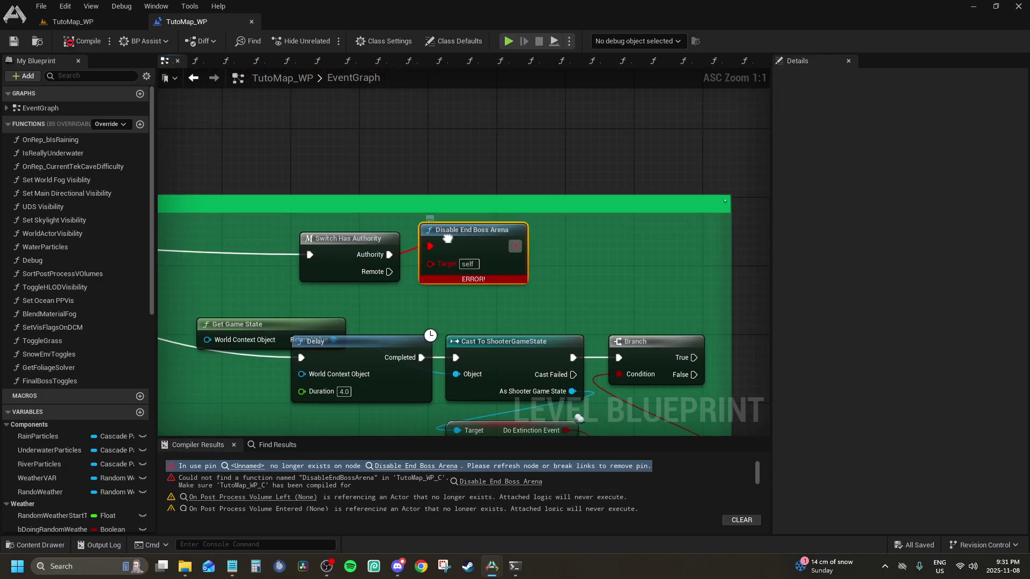
scroll(375, 246, down, 1)
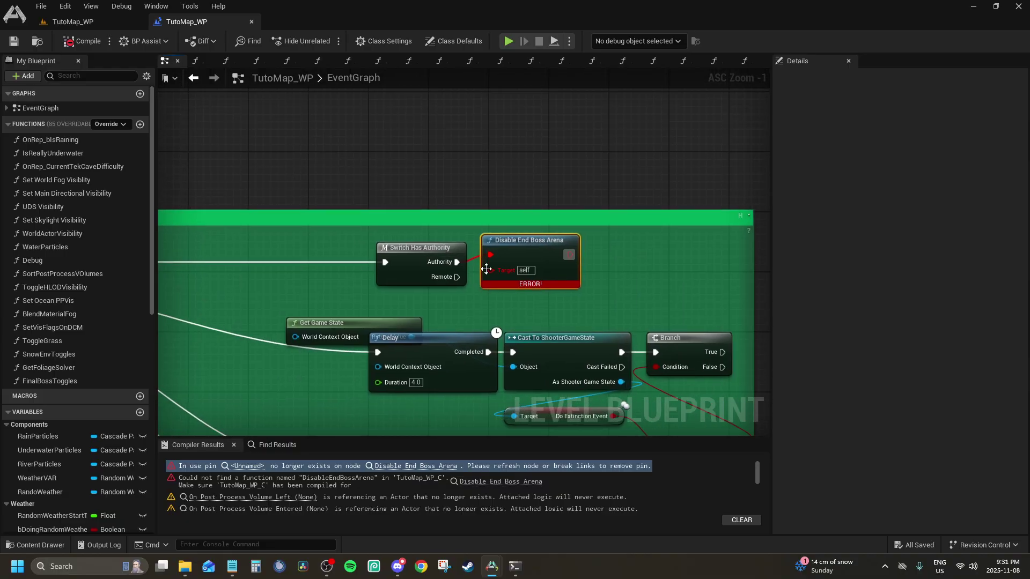
key(Delete)
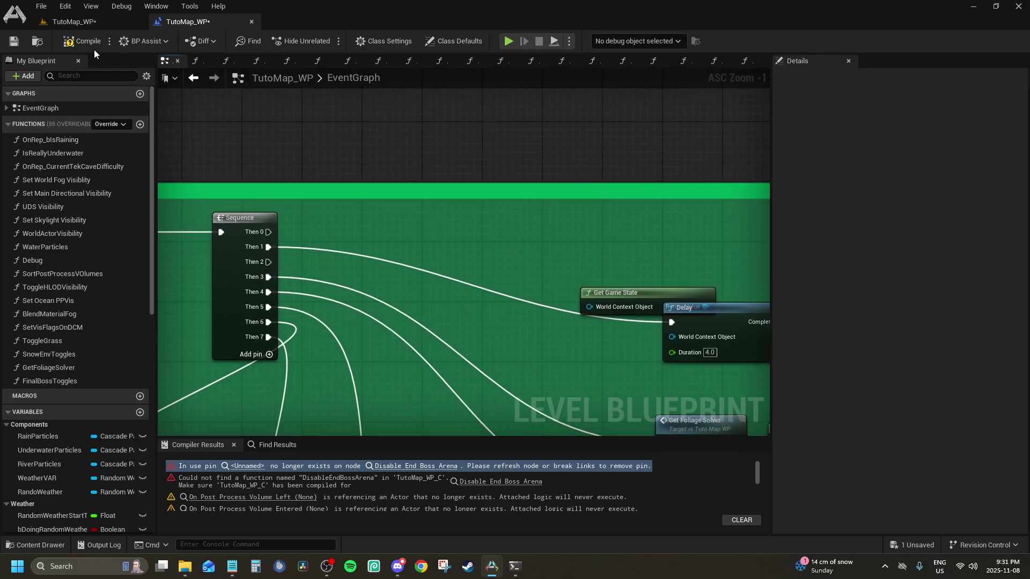
key(F7)
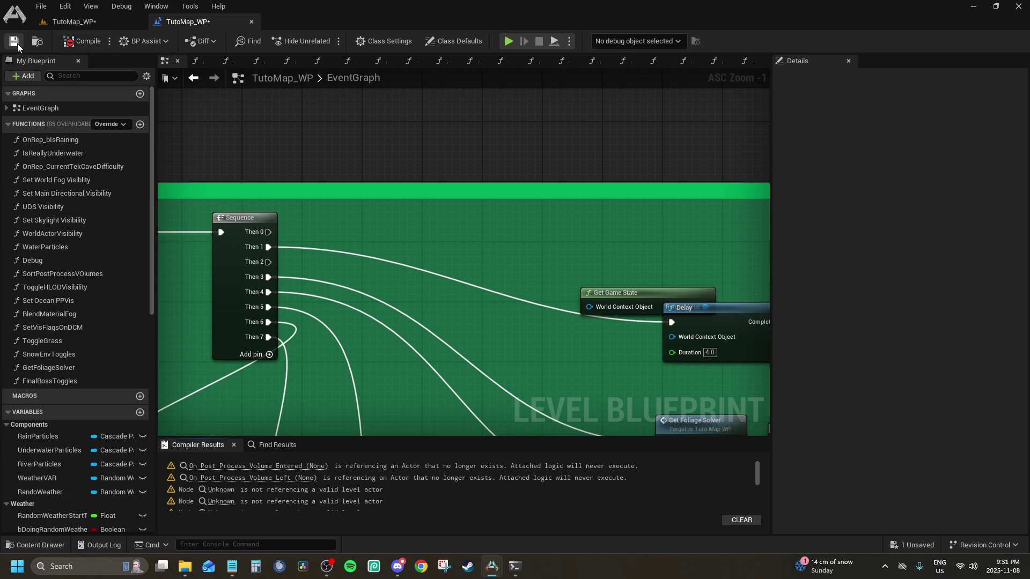
click(18, 44)
Locate the On Post Process Volume Entered (None) node through its compiler warning.
scroll(397, 218, down, 1)
right_drag(397, 217, 259, 226)
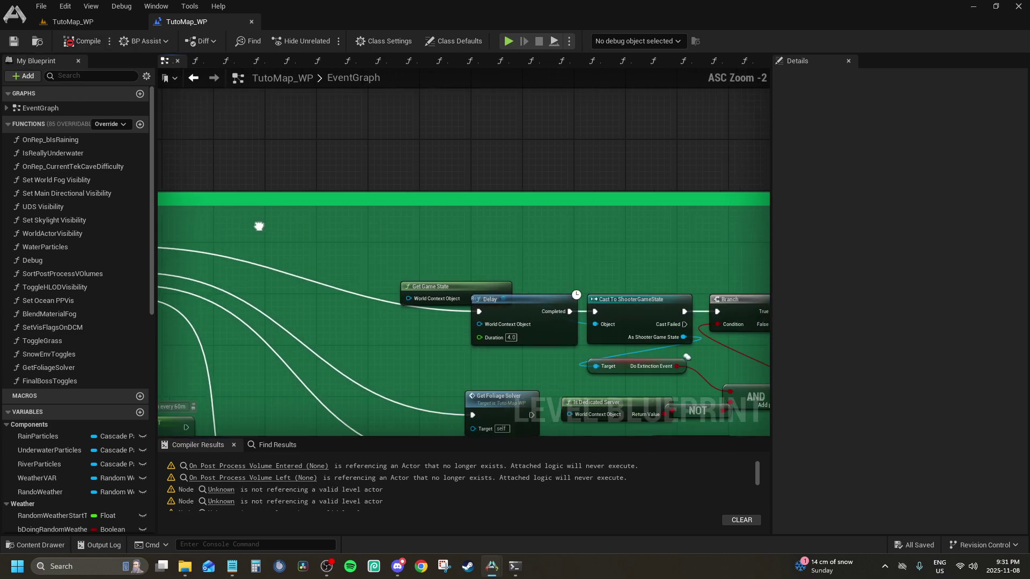
scroll(175, 234, down, 6)
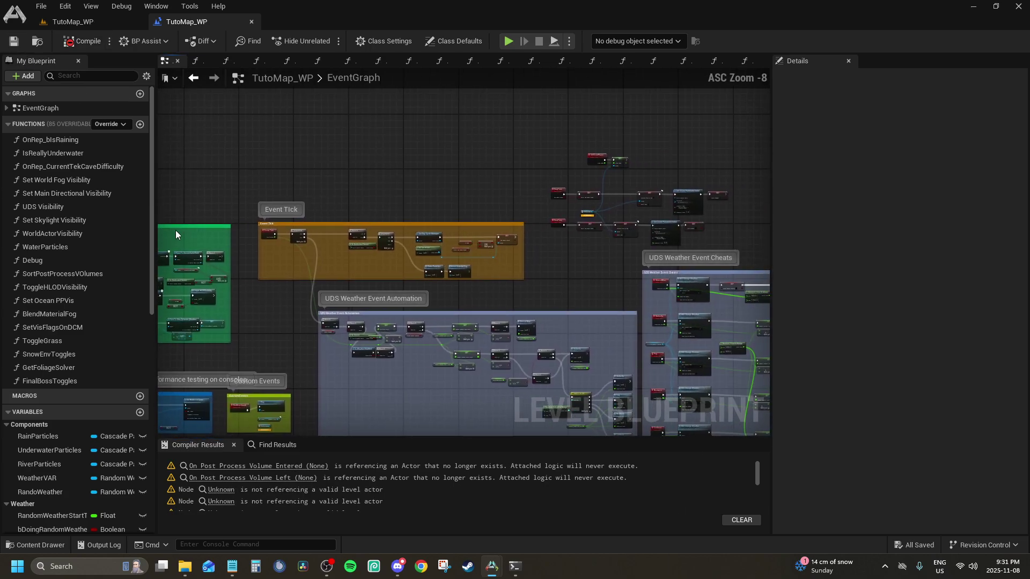
click(258, 466)
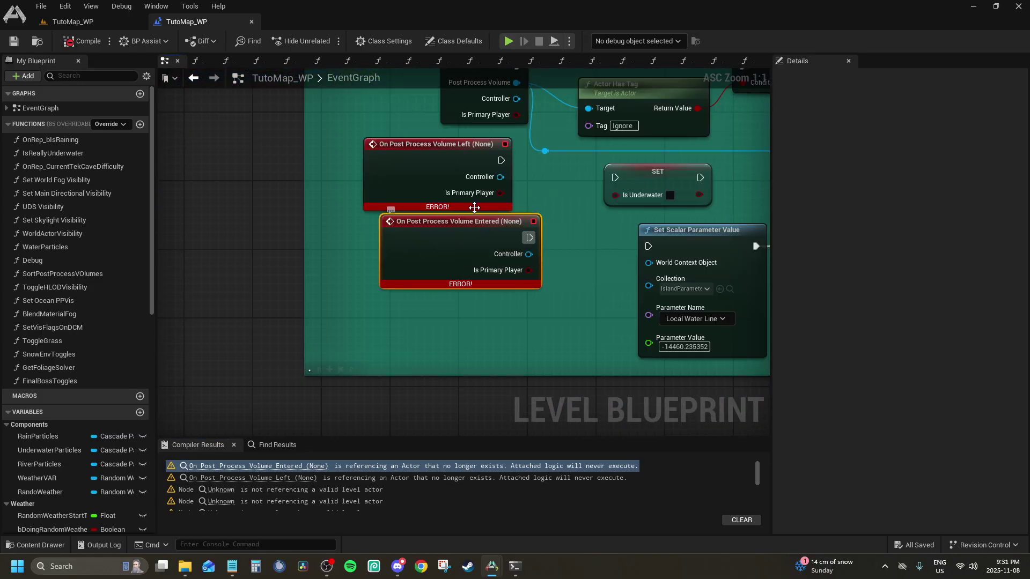
Switch to the TheIsland_WP editor window and examine which actor its On Post Process Volume Left and Entered events reference.
mouse_move(492, 567)
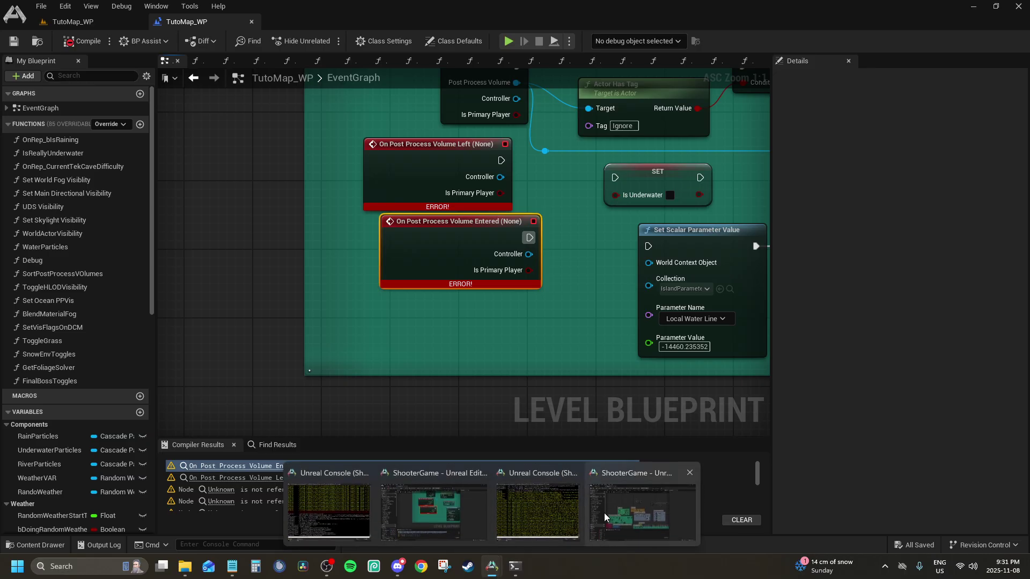
mouse_move(621, 524)
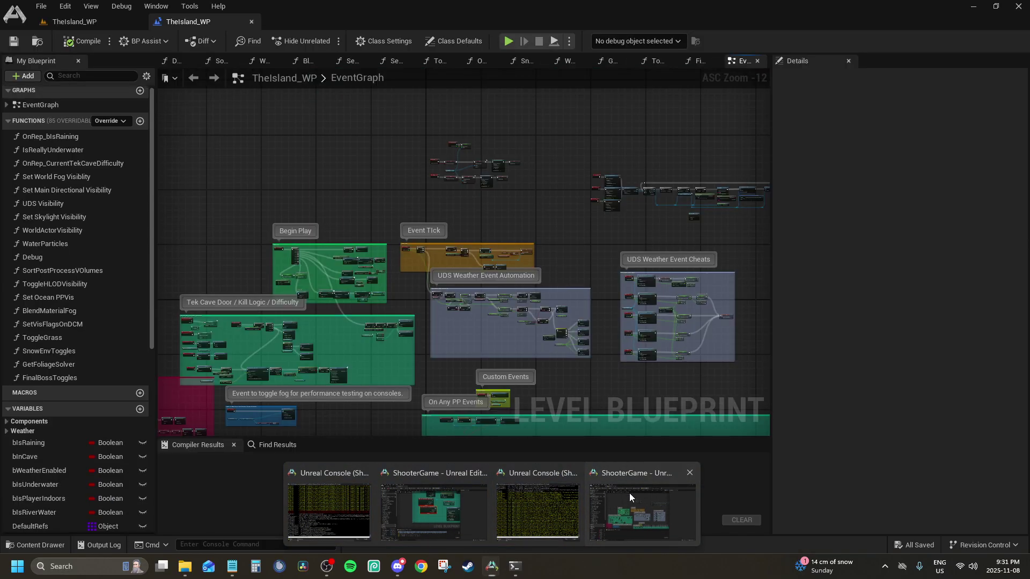
click(629, 499)
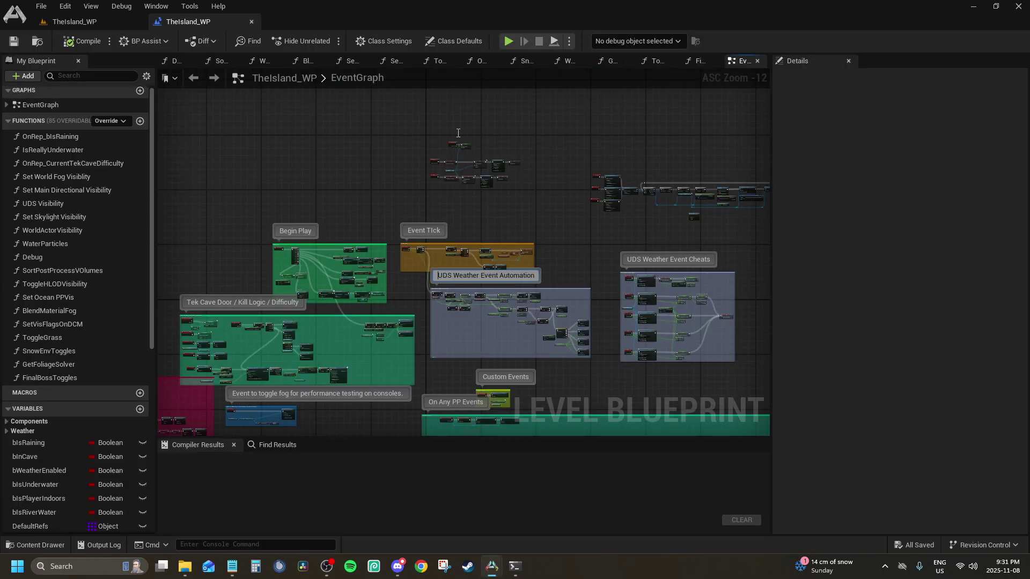
right_drag(498, 302, 393, 70)
scroll(330, 153, up, 4)
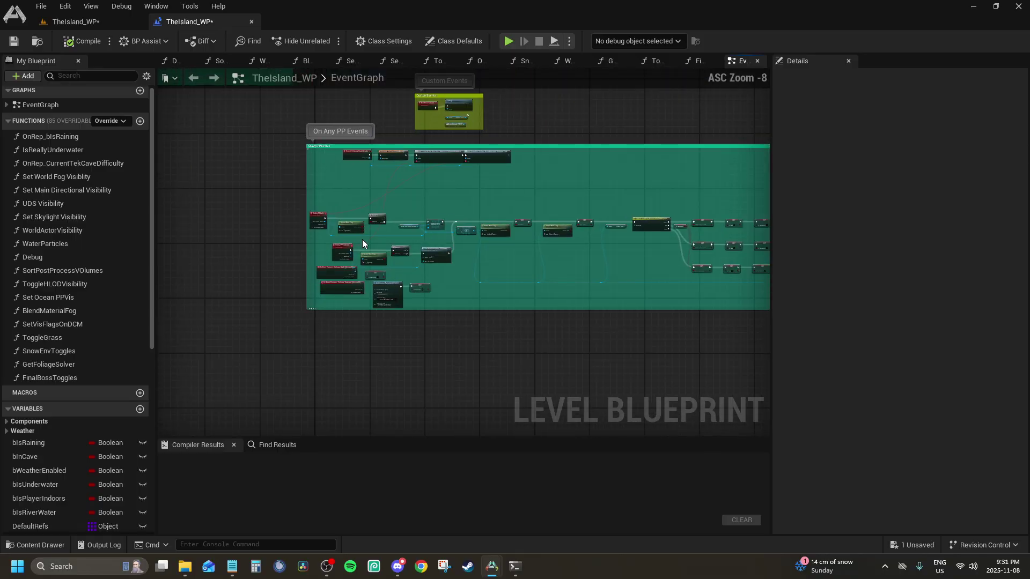
scroll(363, 241, up, 6)
right_drag(291, 362, 275, 273)
scroll(303, 321, up, 2)
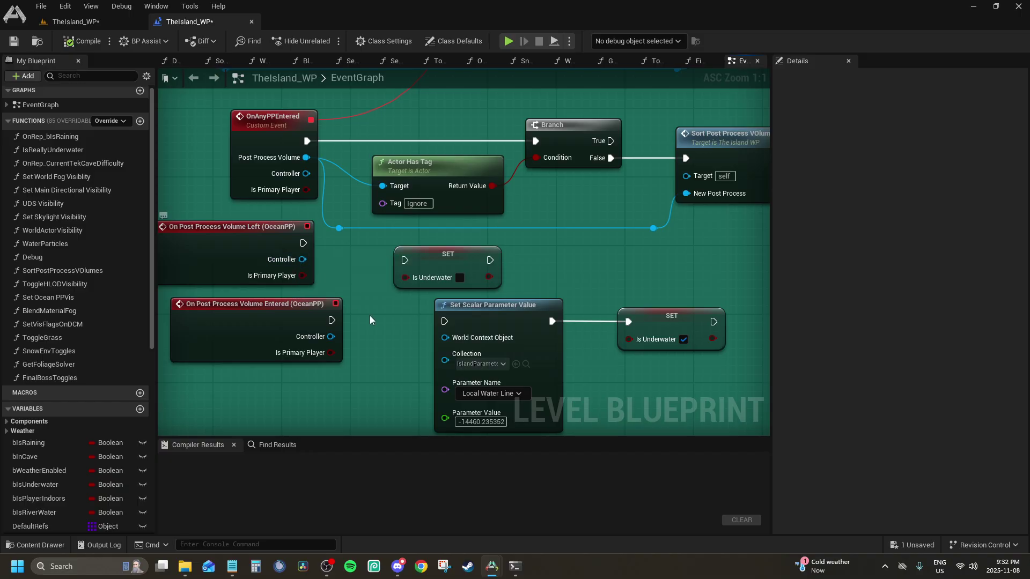
Back in TutoMap_WP, delete both On Post Process Volume (None) events with the nearby Is Underwater SET and Set Scalar Parameter Value nodes; compile and save.
mouse_move(520, 571)
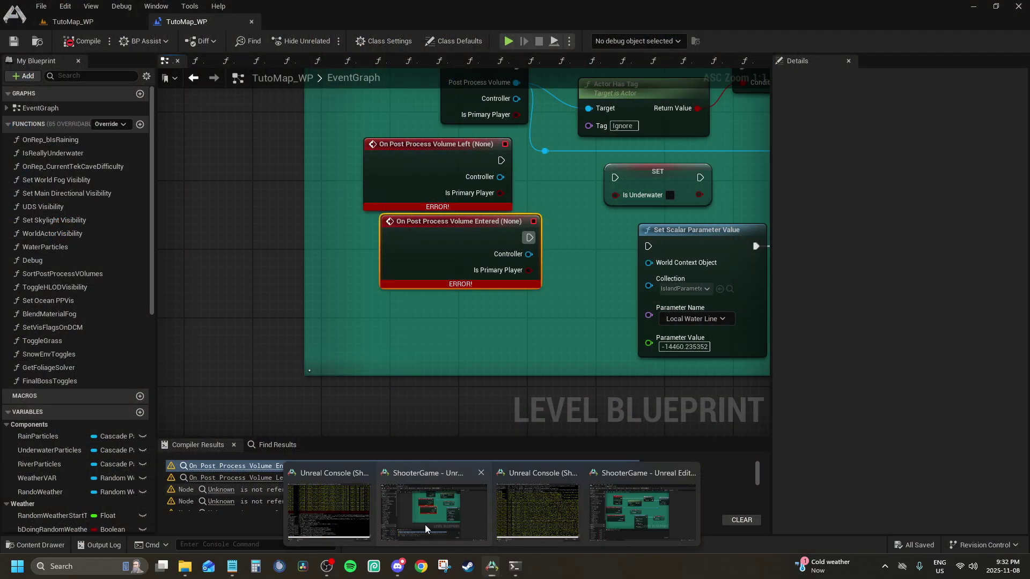
click(425, 525)
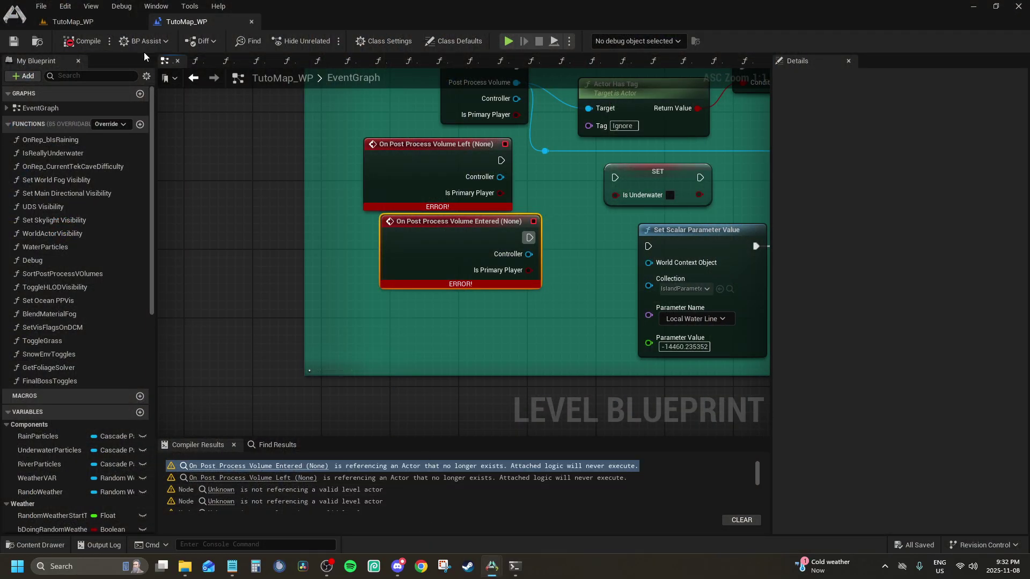
scroll(684, 359, down, 1)
drag(684, 359, 289, 214)
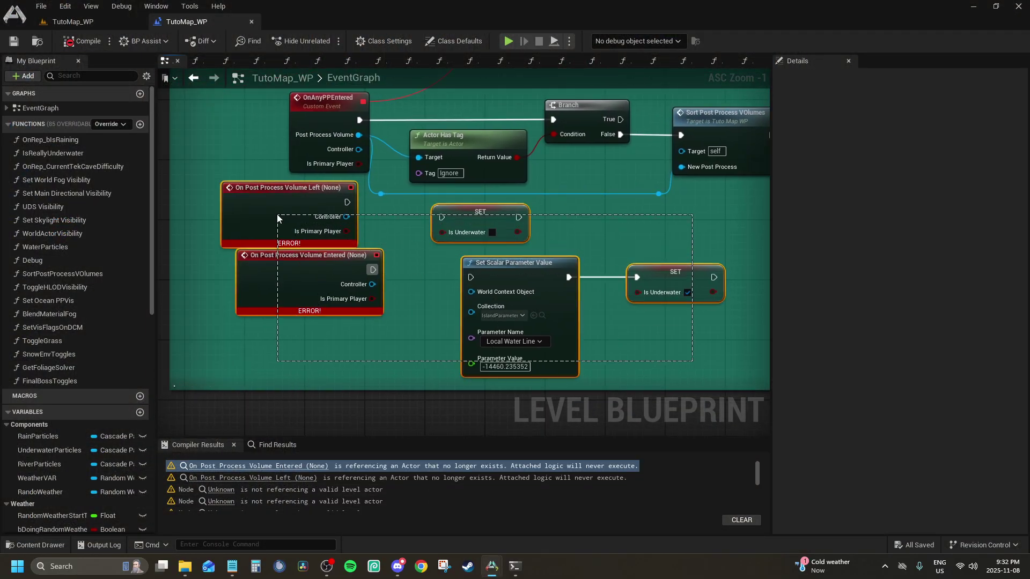
key(Delete)
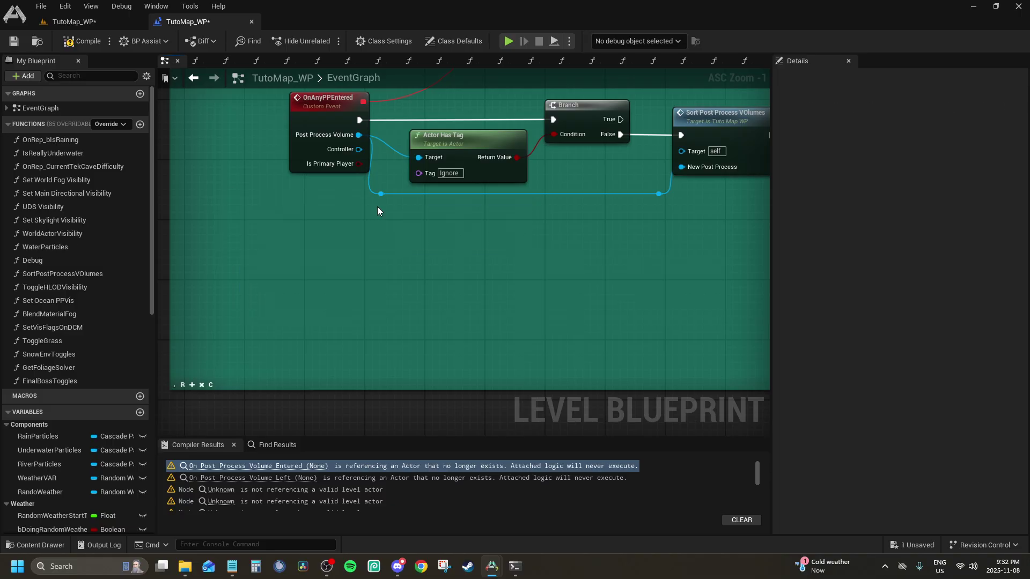
click(85, 47)
key(ctrl+s)
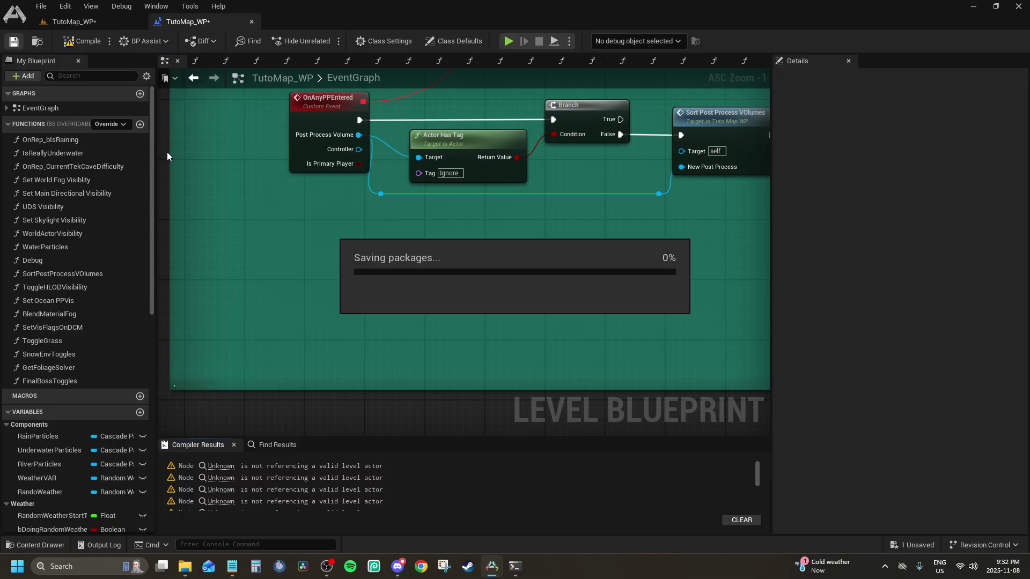
Locate the first Unknown node from its compiler warning and compare it with the Custom Events group in the TheIsland_WP blueprint.
click(228, 470)
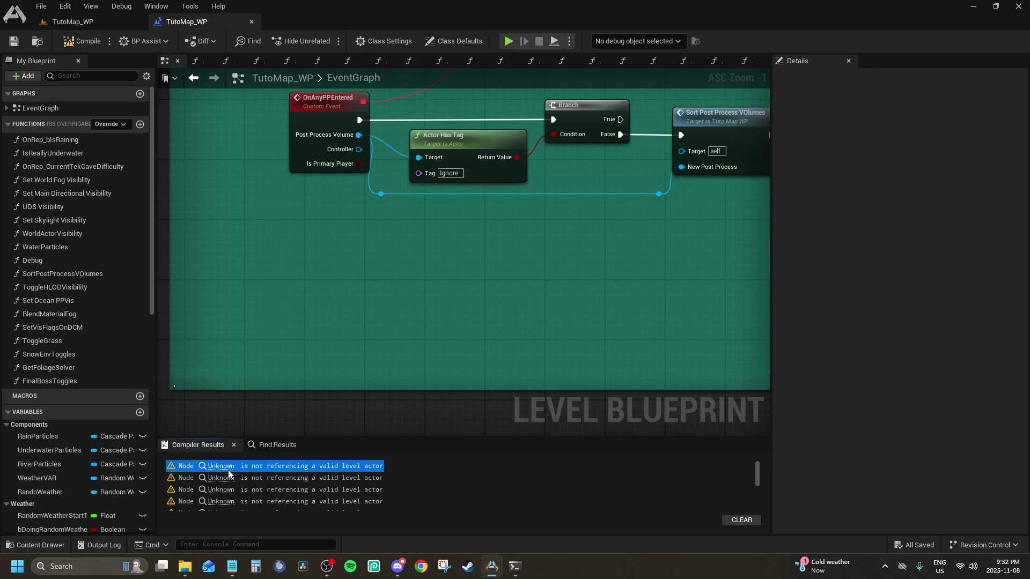
click(229, 464)
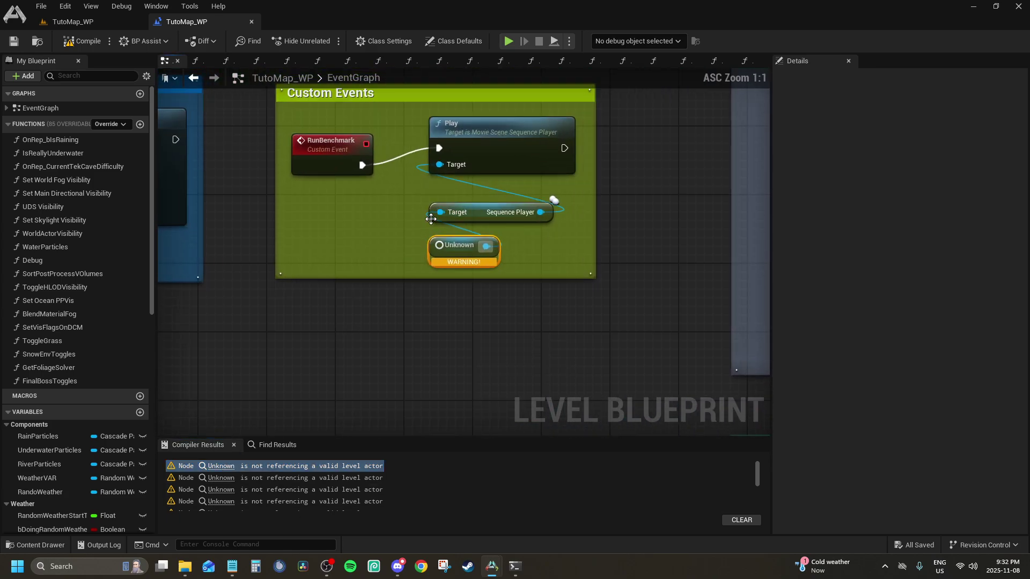
mouse_move(497, 563)
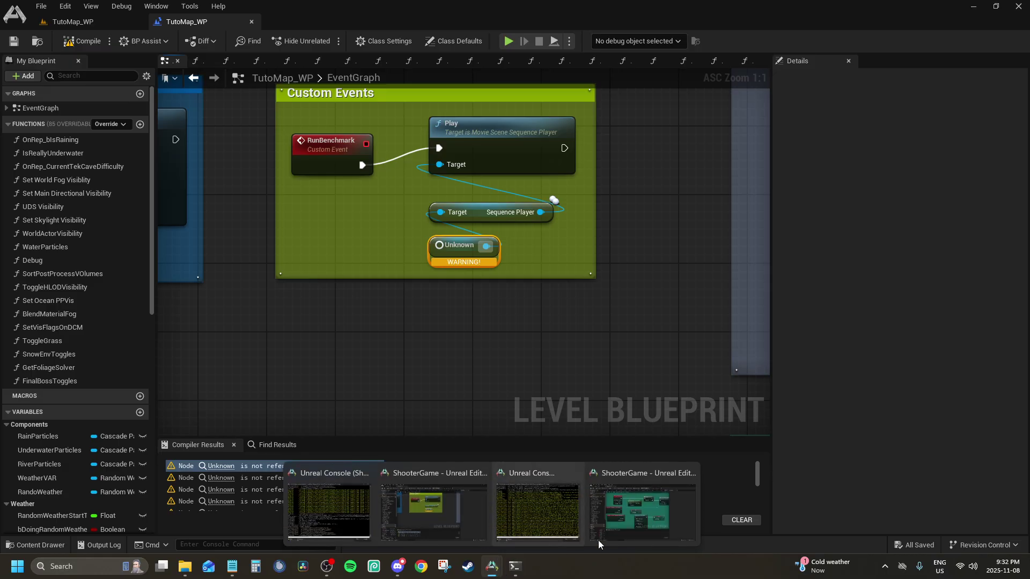
click(638, 515)
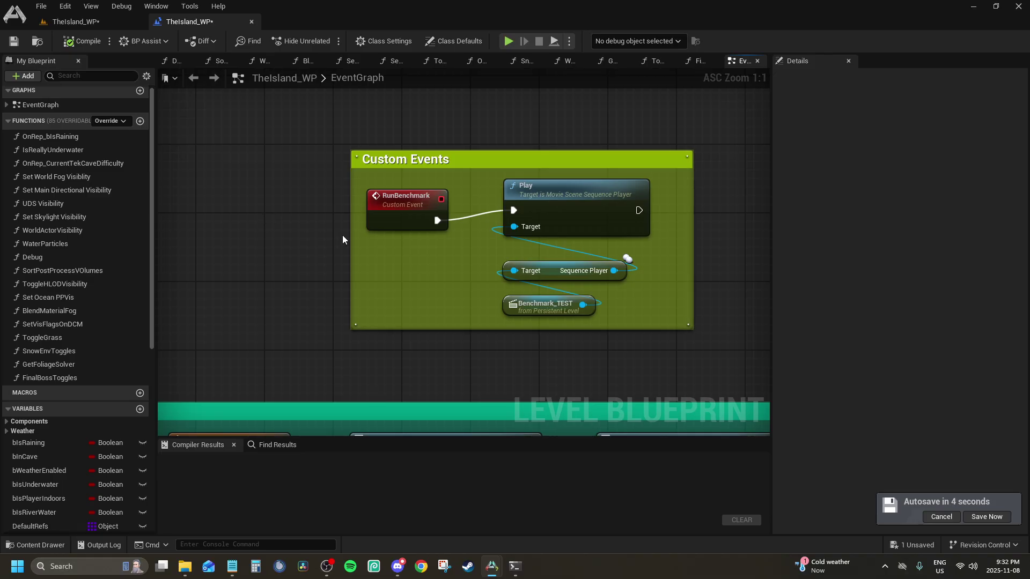
mouse_move(491, 563)
click(449, 510)
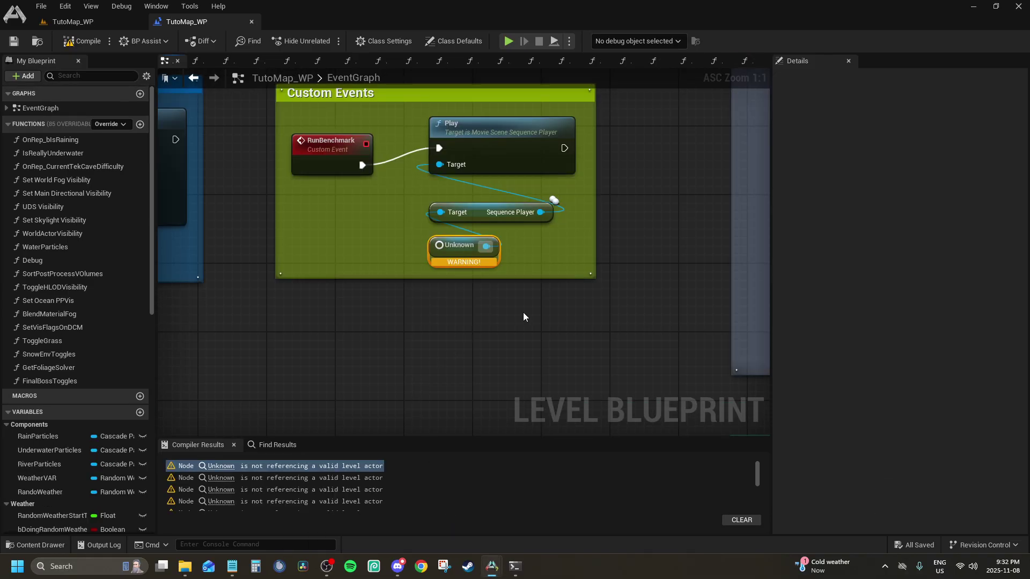
Delete the whole Custom Events comment group with its RunBenchmark, Play, Sequence Player and Unknown nodes.
drag(593, 299, 279, 95)
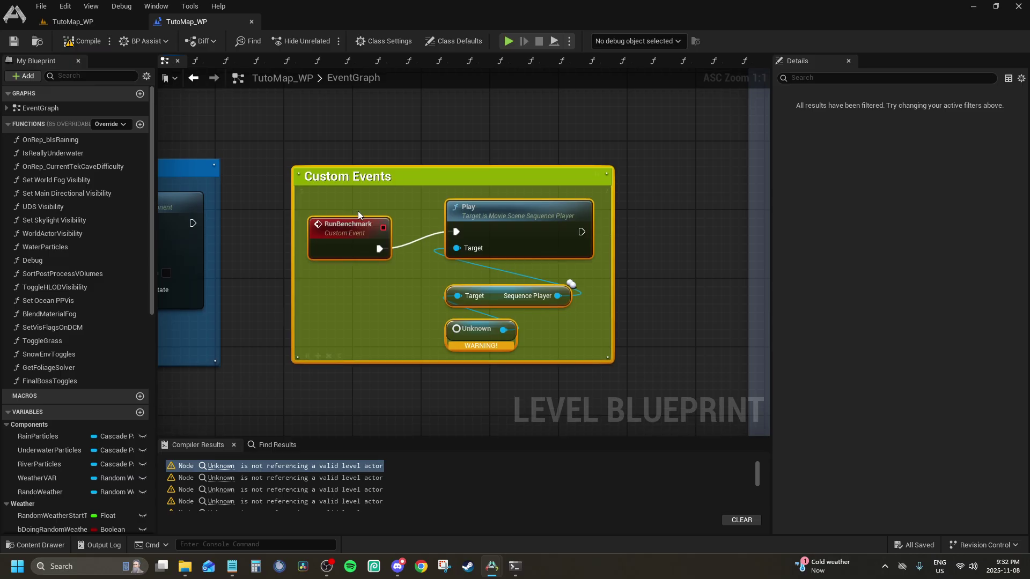
scroll(345, 258, down, 9)
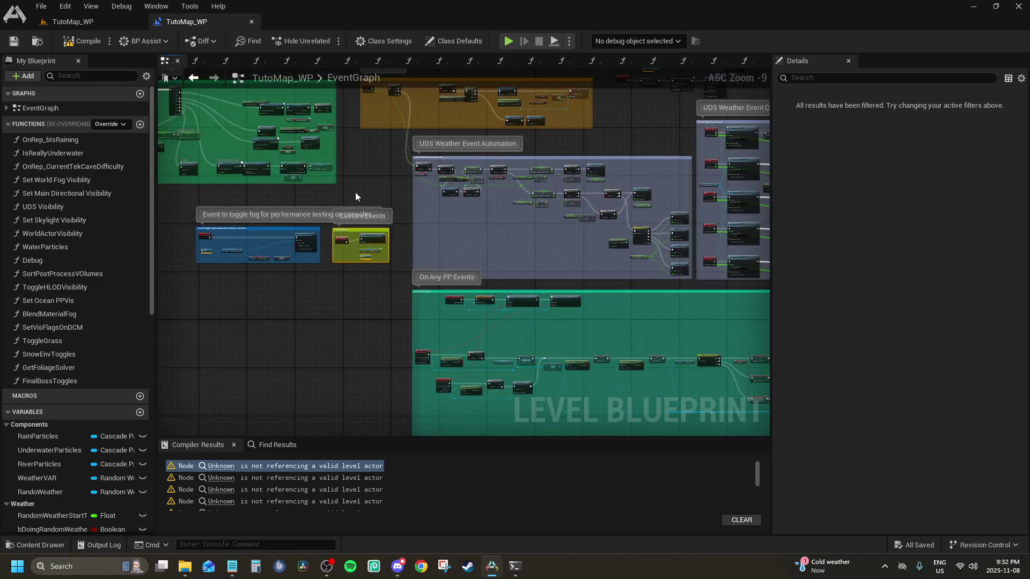
key(Delete)
scroll(322, 217, up, 5)
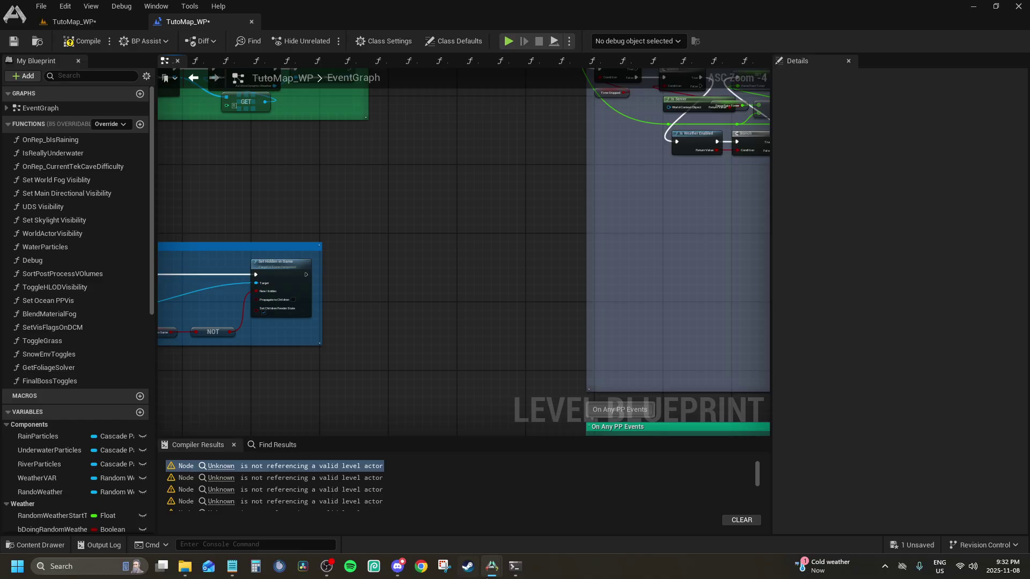
Switch to the TheIsland_WP editor window and examine the area around the Custom Events and fog toggle groups.
mouse_move(492, 566)
click(619, 520)
scroll(440, 291, down, 5)
right_drag(441, 292, 660, 321)
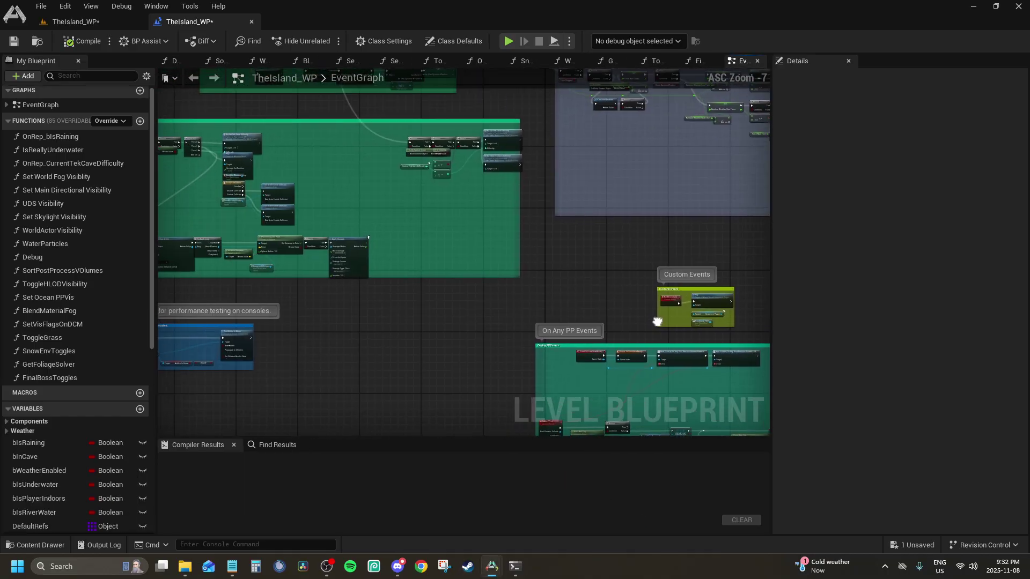
scroll(706, 294, up, 1)
right_drag(707, 295, 338, 327)
scroll(361, 383, up, 1)
scroll(358, 341, up, 1)
scroll(338, 328, down, 3)
Return to TutoMap_WP, review the fog toggle comment group, and compile and save the level blueprint.
mouse_move(492, 569)
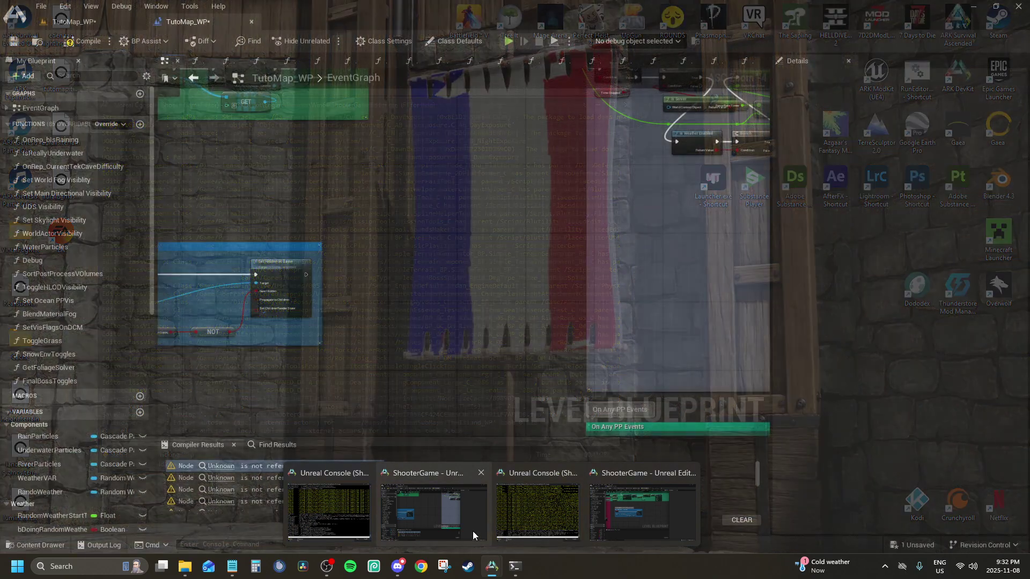
click(472, 531)
scroll(392, 294, up, 5)
scroll(249, 275, down, 4)
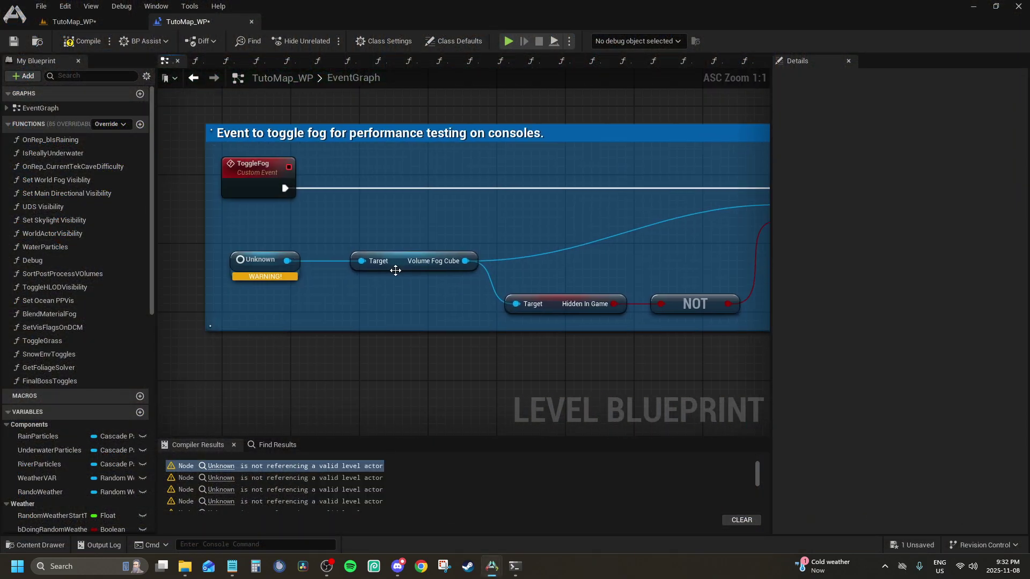
click(359, 213)
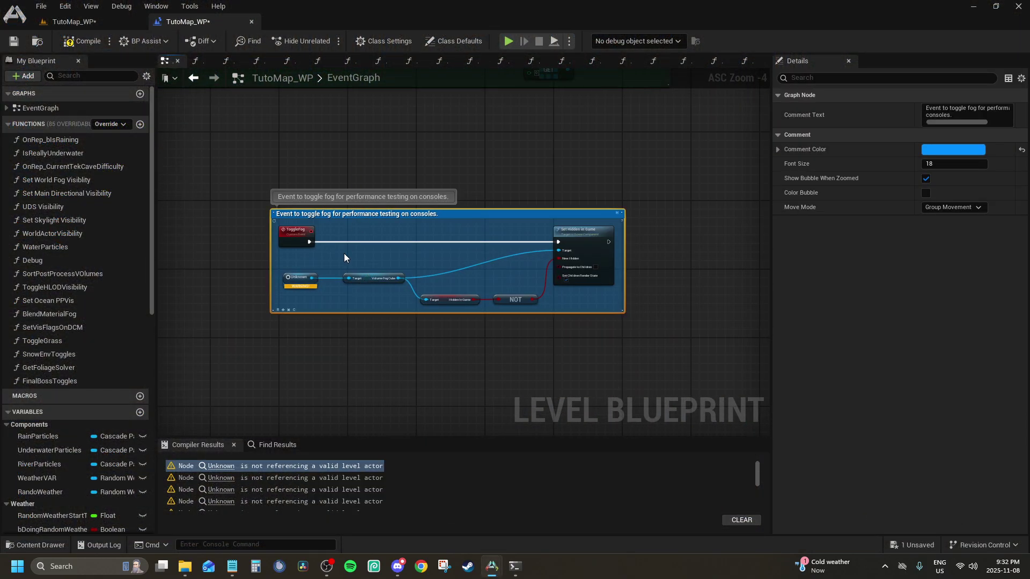
click(203, 466)
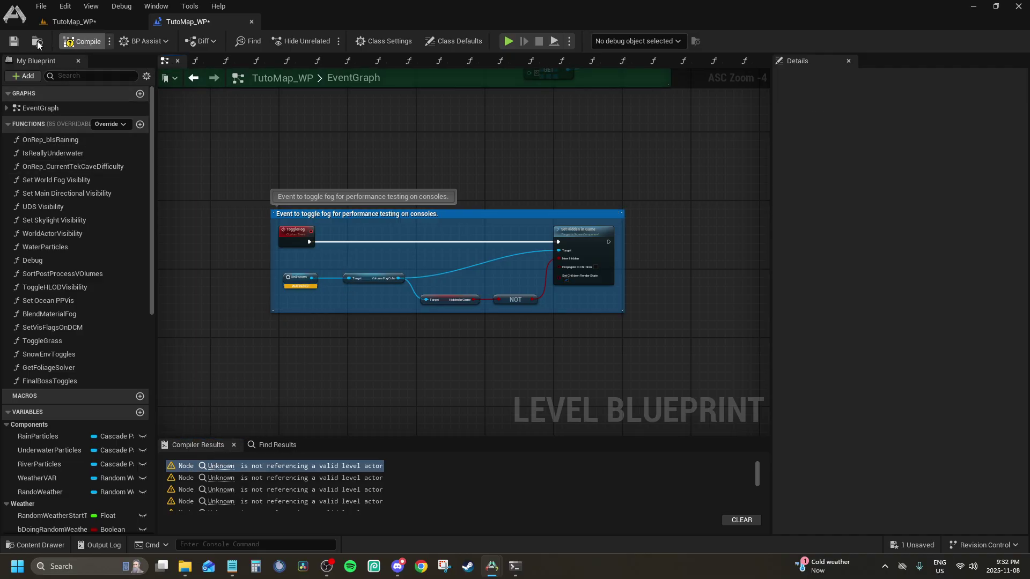
click(14, 41)
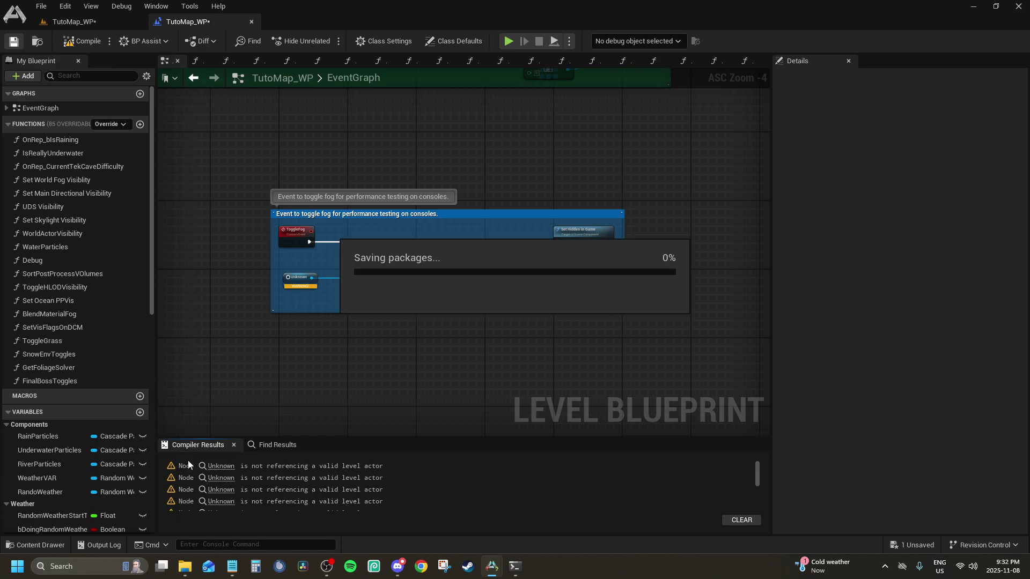
Locate the Unknown node beside StopTime and StartTime from its compiler warning, and select the UDS_Island actor in the level's UDS folder.
click(217, 467)
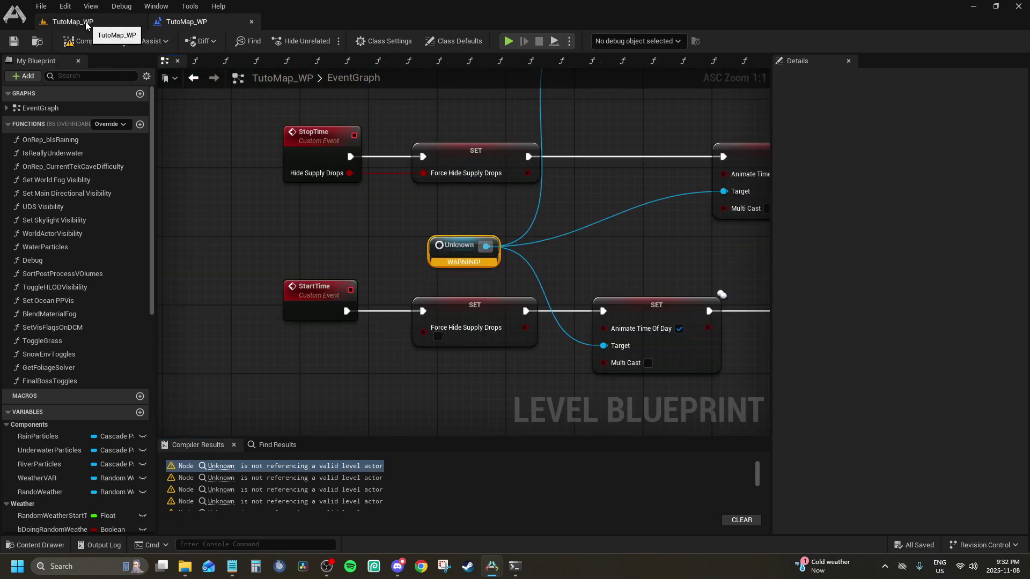
click(86, 24)
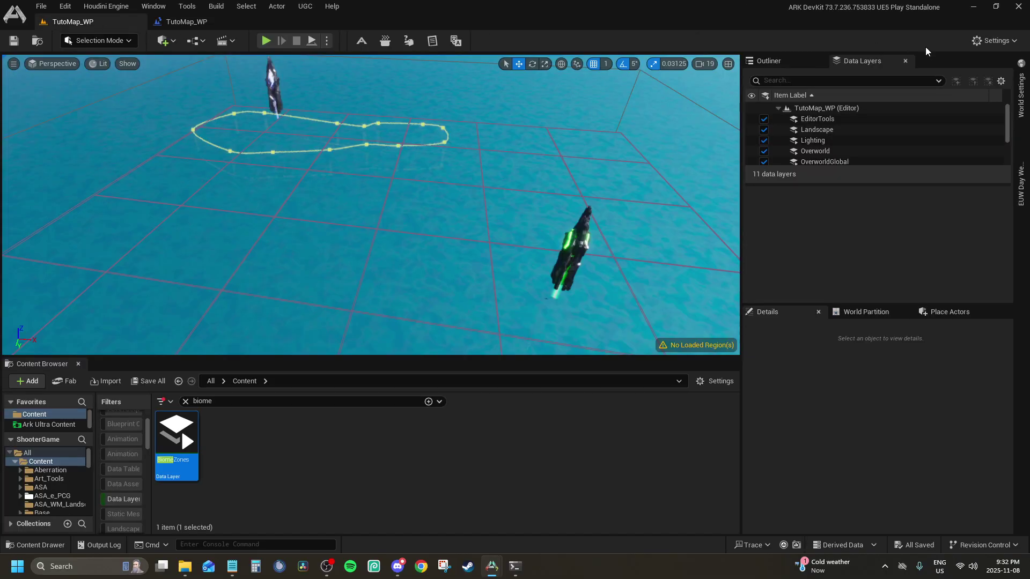
click(760, 60)
scroll(835, 194, down, 1)
scroll(837, 177, up, 4)
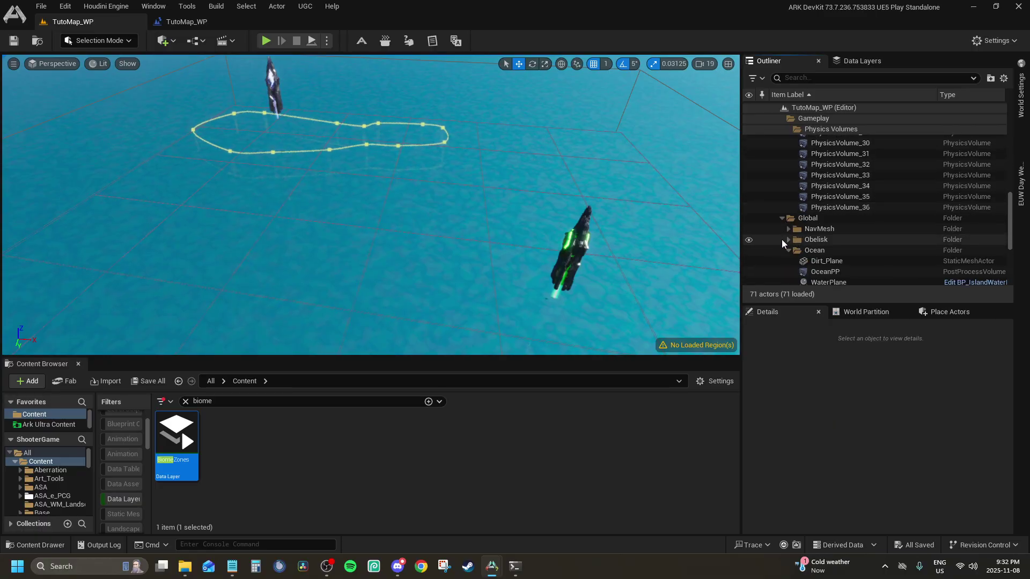
click(789, 240)
scroll(794, 225, down, 3)
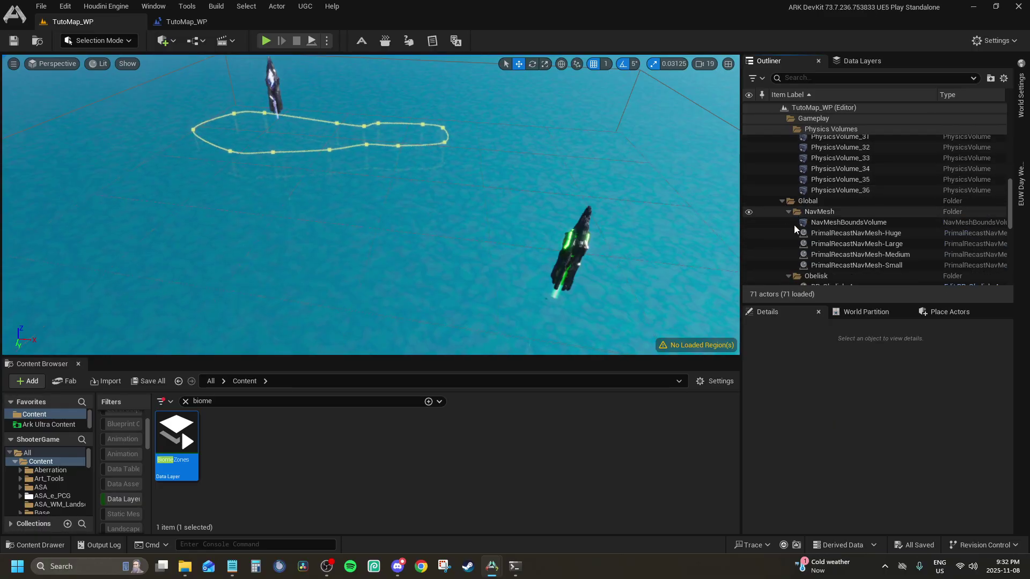
scroll(794, 223, down, 4)
click(787, 177)
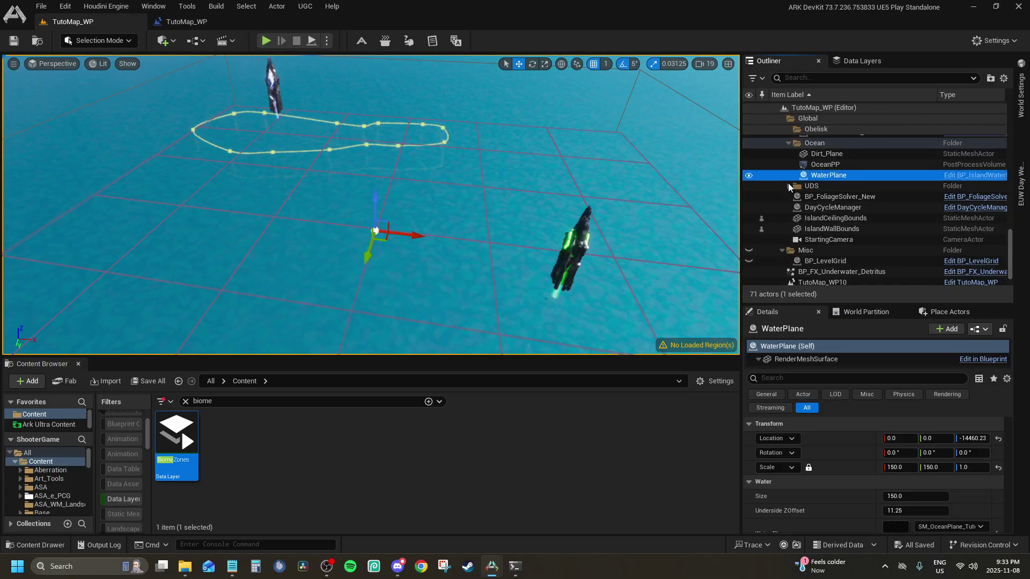
click(825, 240)
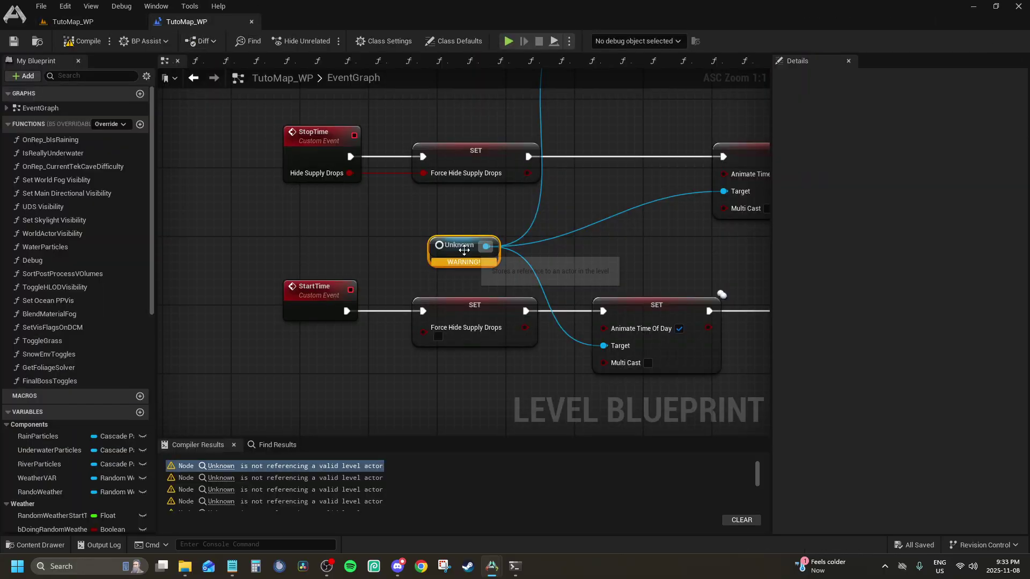
Change the Unknown node beside StopTime and StartTime to UDS_Island and check the reference against the TheIsland_WP blueprint.
right_click(467, 251)
click(515, 285)
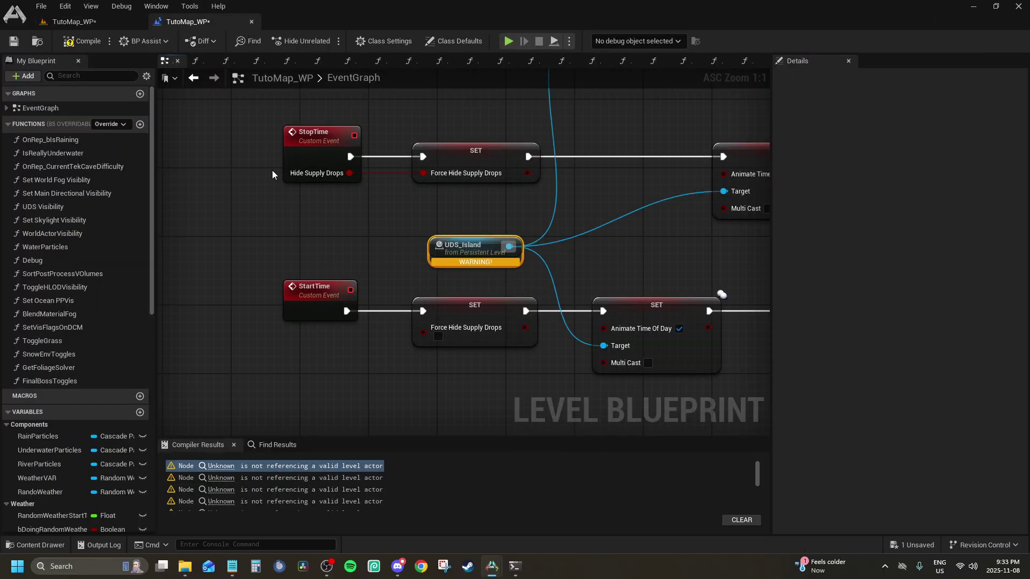
mouse_move(492, 567)
click(636, 510)
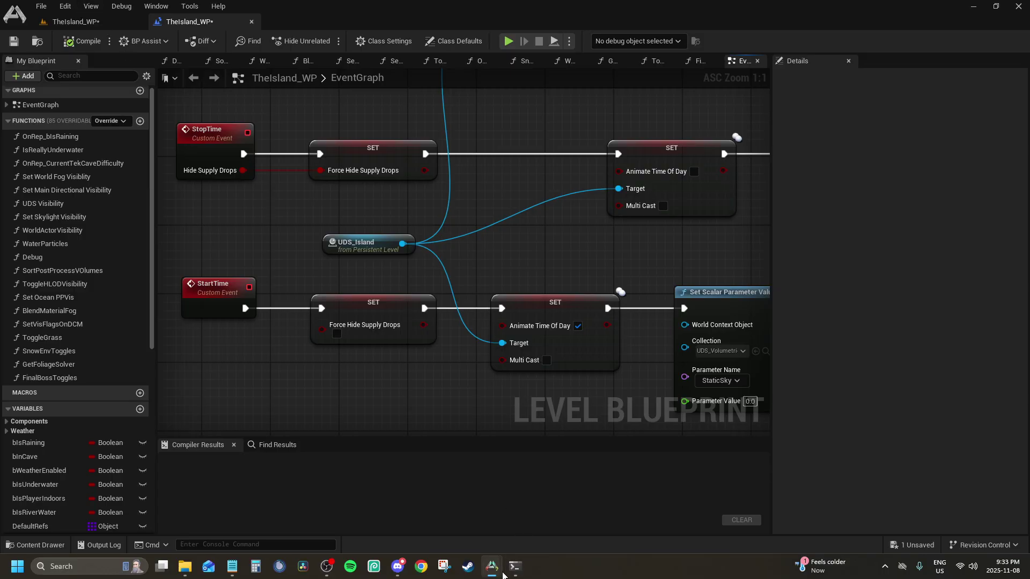
mouse_move(492, 567)
click(470, 519)
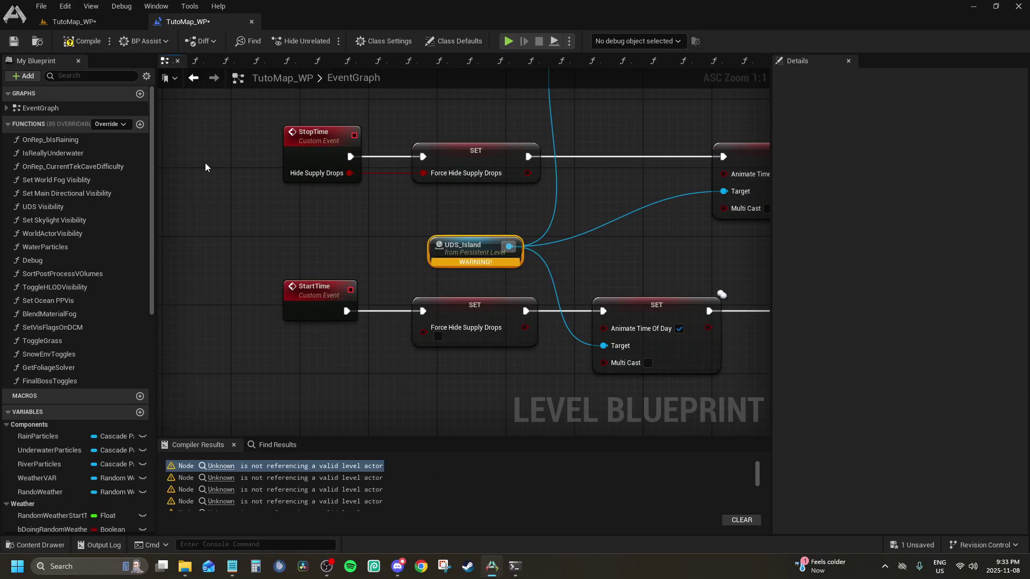
Locate the Unknown node feeding Volume Fog Cube in the fog toggle group from its warning and change it to UDS_Island.
click(220, 479)
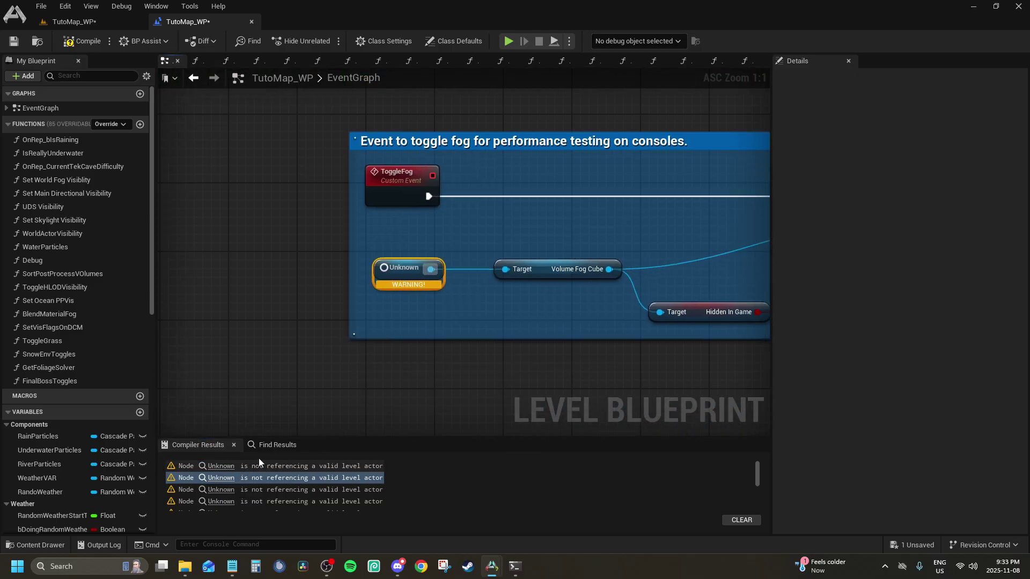
right_click(457, 249)
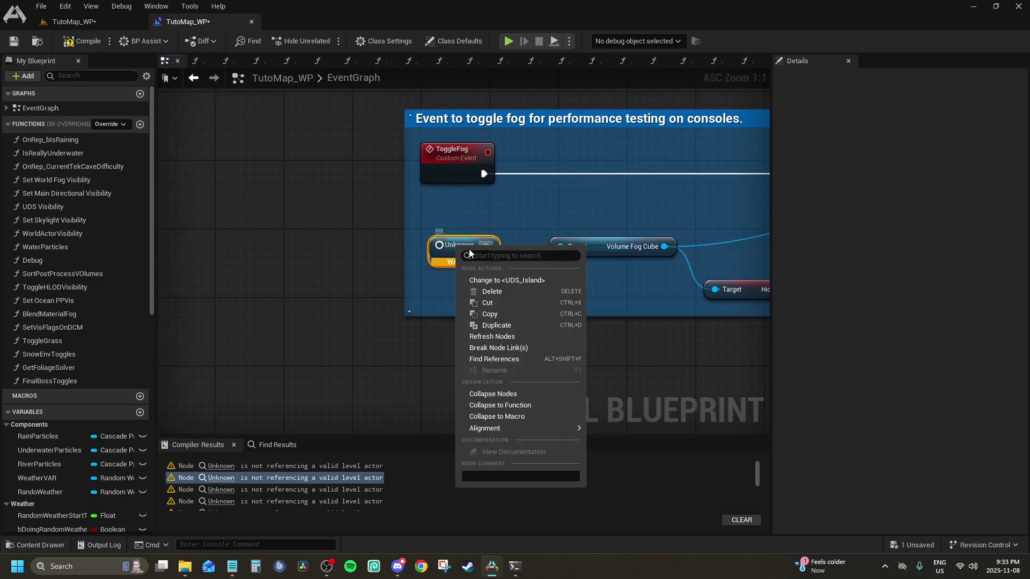
click(504, 281)
Switch to the TheIsland_WP blueprint and examine its fog toggle group and the surrounding event groups.
mouse_move(488, 569)
click(624, 520)
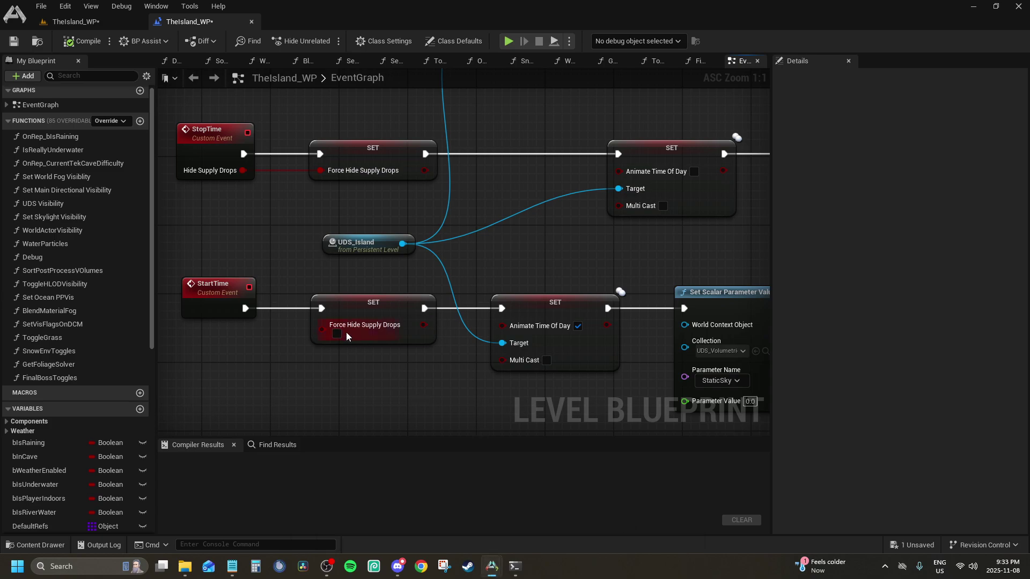
scroll(346, 333, down, 10)
scroll(395, 350, up, 8)
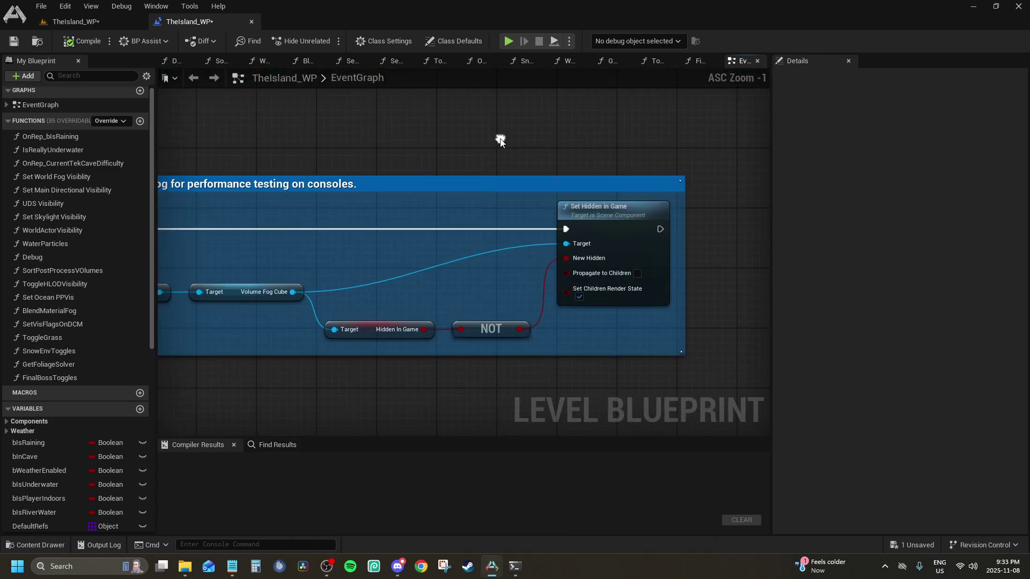
scroll(499, 138, down, 6)
scroll(327, 200, down, 2)
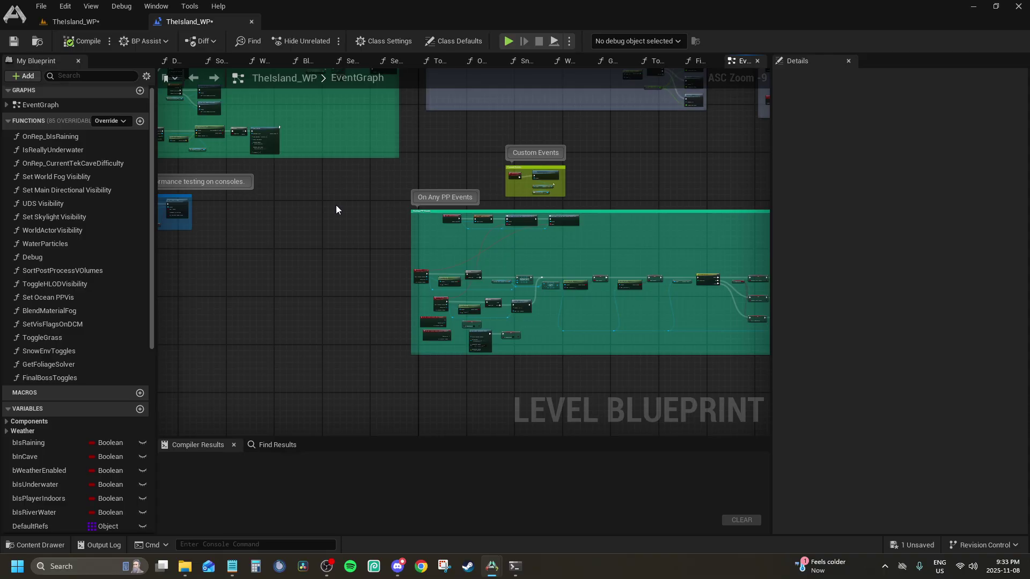
scroll(336, 208, up, 1)
right_drag(335, 209, 451, 256)
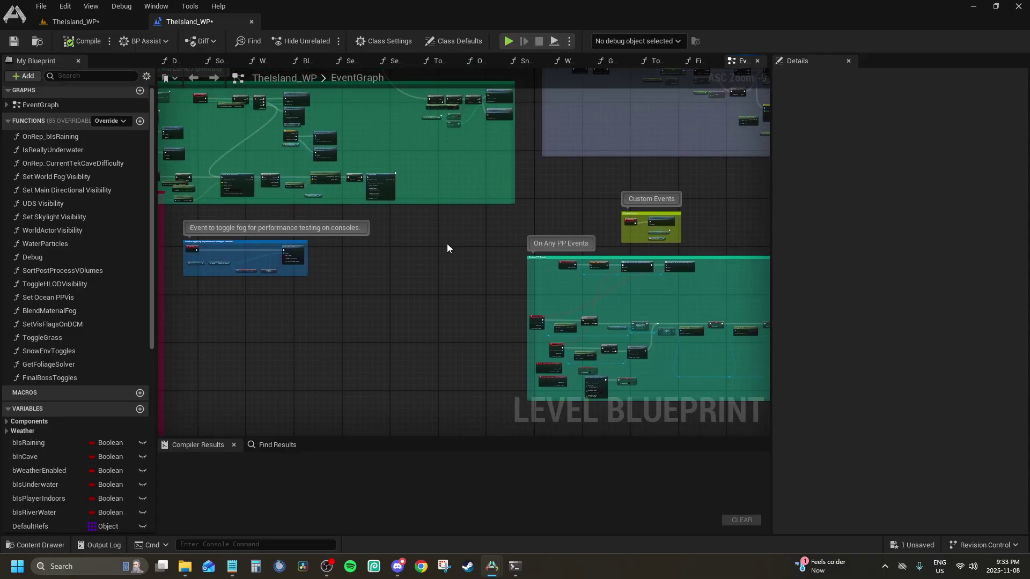
Undo the last few actions in the TheIsland_WP editor and check the UDS_Island reference in its fog toggle group.
key(ctrl+z)
right_drag(399, 231, 379, 242)
right_drag(391, 277, 467, 220)
key(ctrl+z)
key(ctrl+z)
scroll(321, 295, down, 3)
key(ctrl+z)
scroll(594, 231, up, 8)
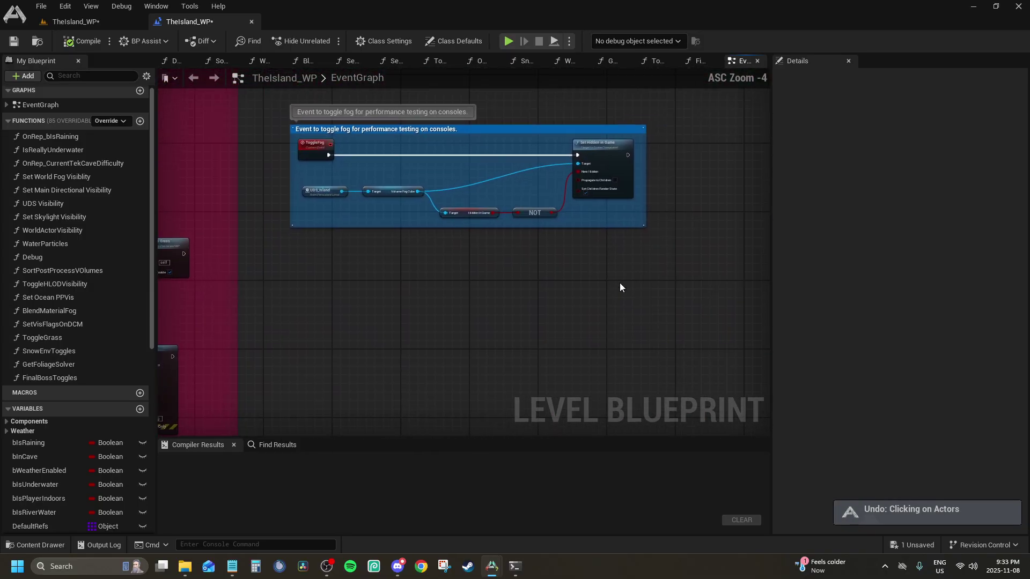
Compare the overall arrangement of event groups in the TutoMap_WP blueprint with that in TheIsland_WP.
mouse_move(492, 567)
click(440, 512)
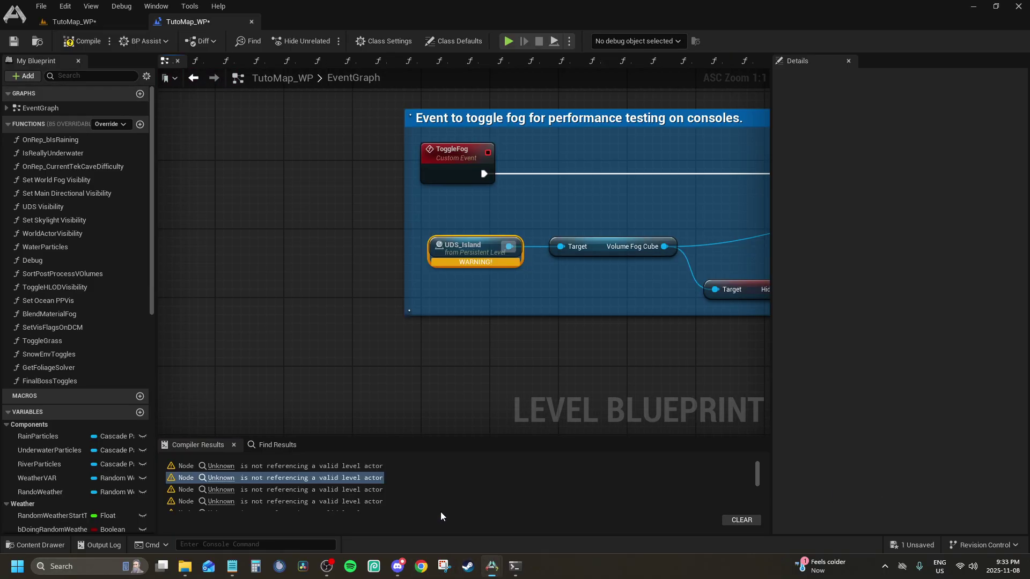
scroll(185, 375, down, 12)
right_drag(184, 375, 384, 272)
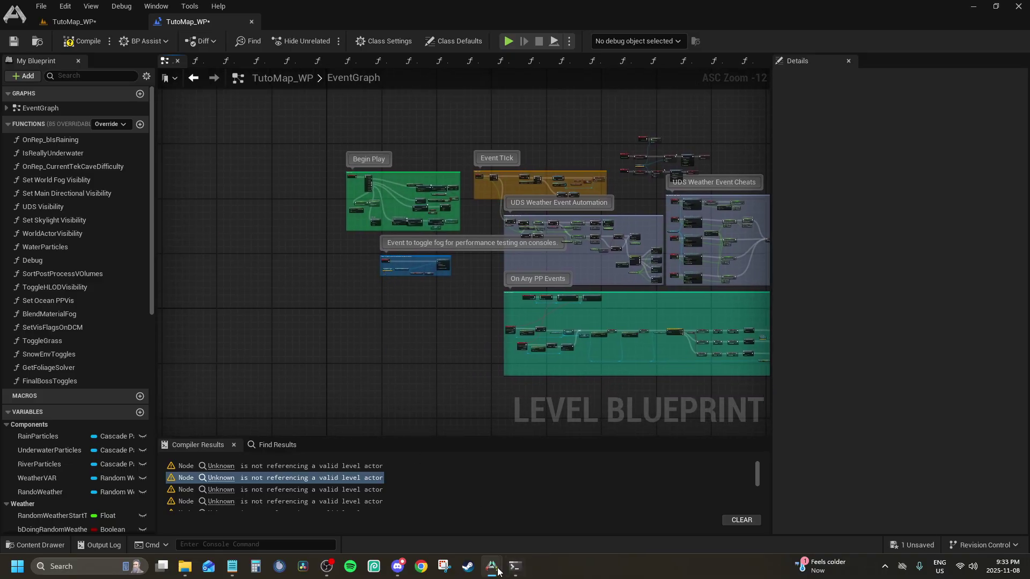
mouse_move(494, 568)
click(593, 523)
scroll(298, 304, down, 6)
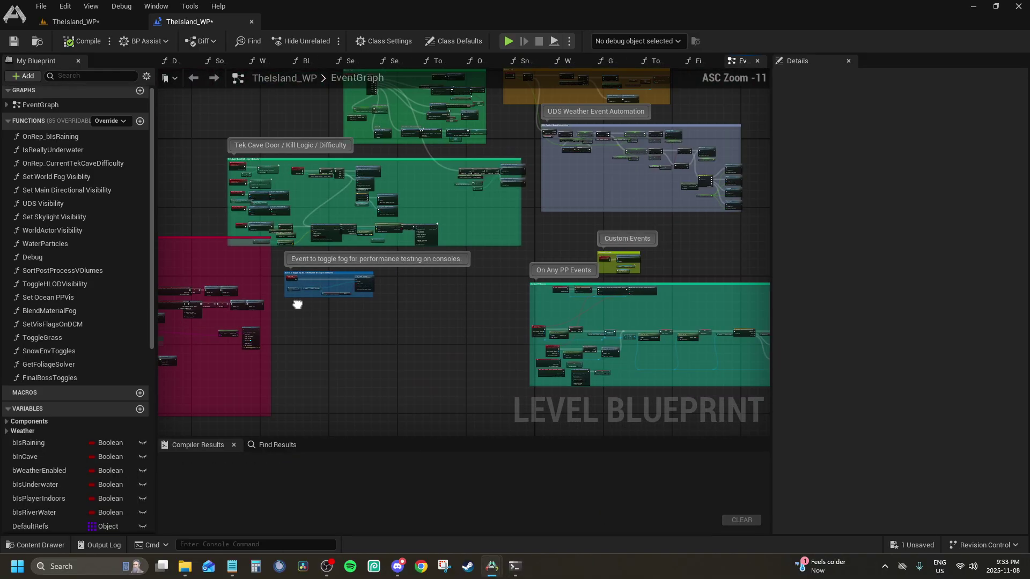
scroll(297, 305, down, 1)
right_drag(298, 304, 268, 288)
scroll(482, 244, up, 9)
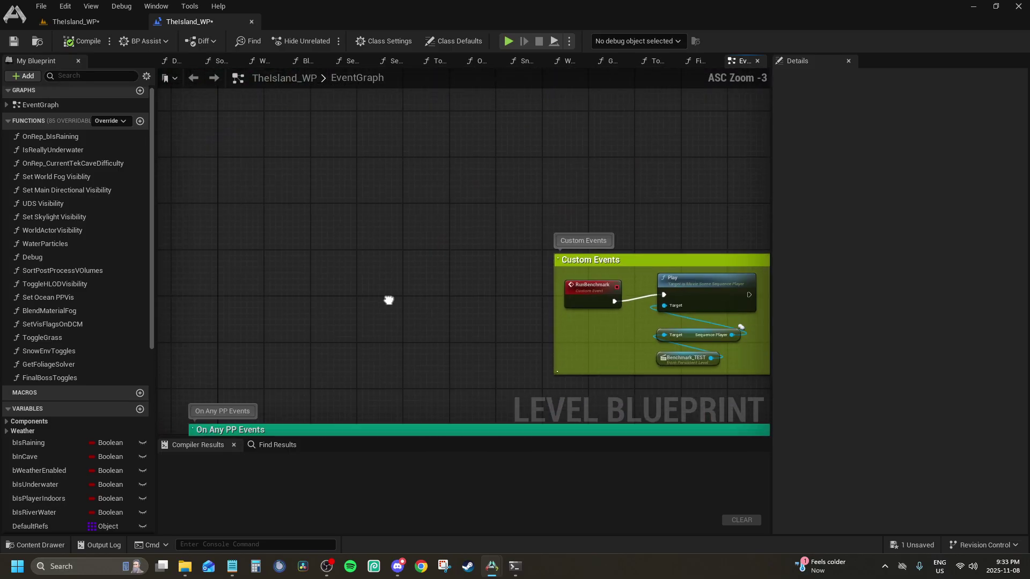
scroll(389, 300, down, 9)
Back in TutoMap_WP, move the fog toggle comment group closer to the Begin Play and UDS Weather Event Automation groups.
mouse_move(492, 566)
click(409, 509)
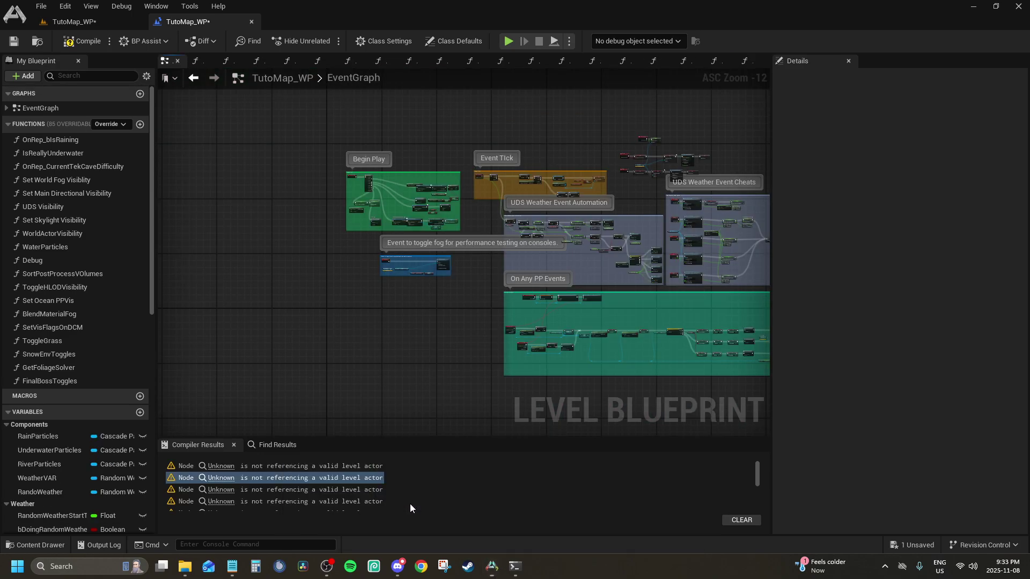
scroll(328, 273, up, 5)
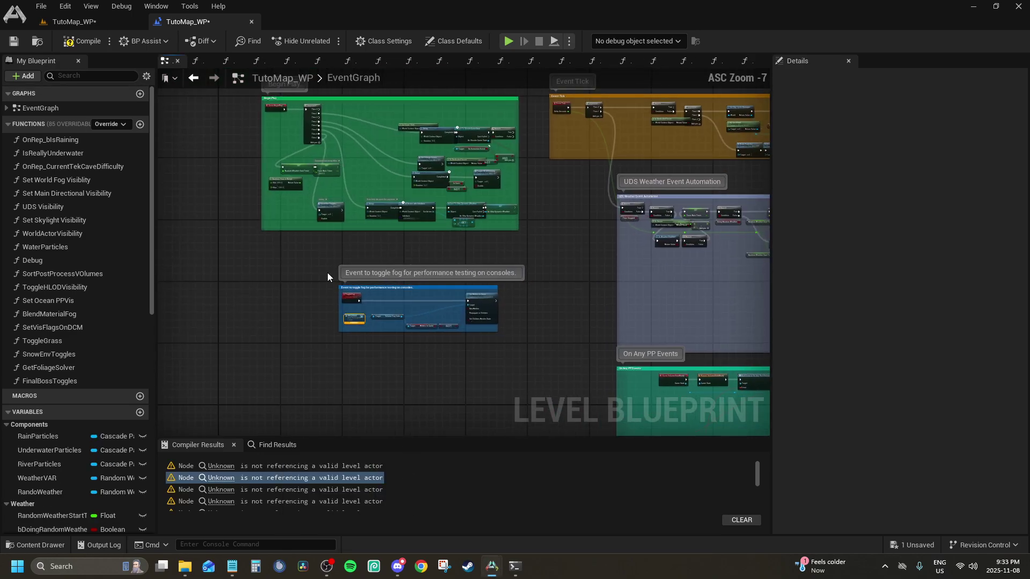
drag(453, 285, 538, 246)
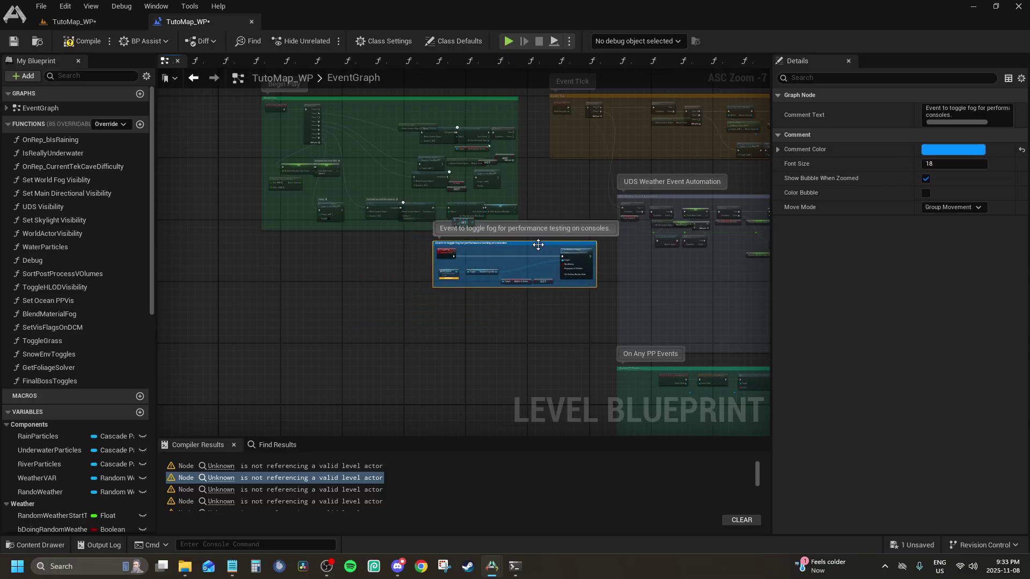
Reassign the unknown Ocean reference node feeding the Material Water Line parameter in the event graph to the OceanPP actor.
click(220, 490)
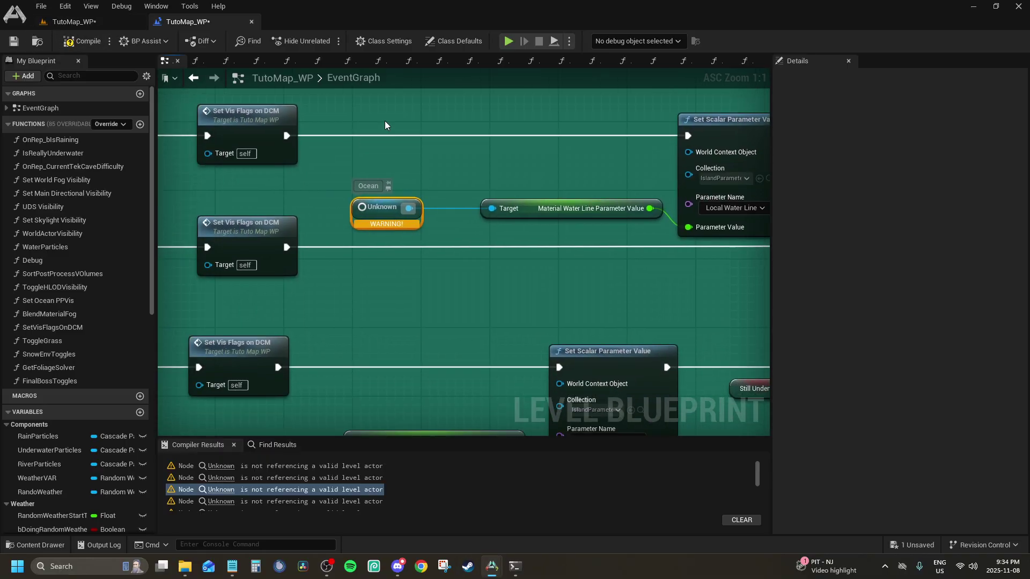
click(74, 21)
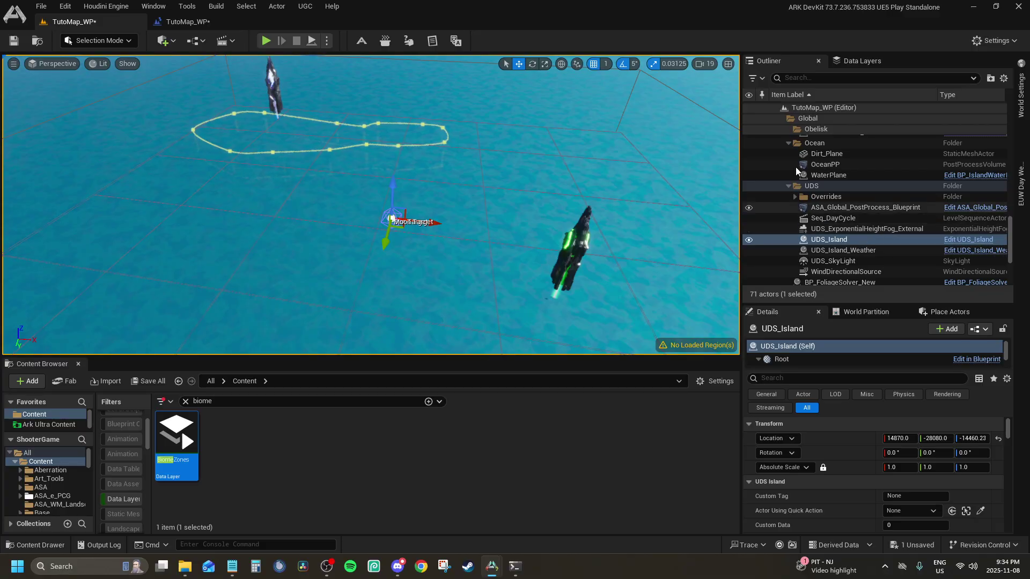
click(823, 165)
click(203, 21)
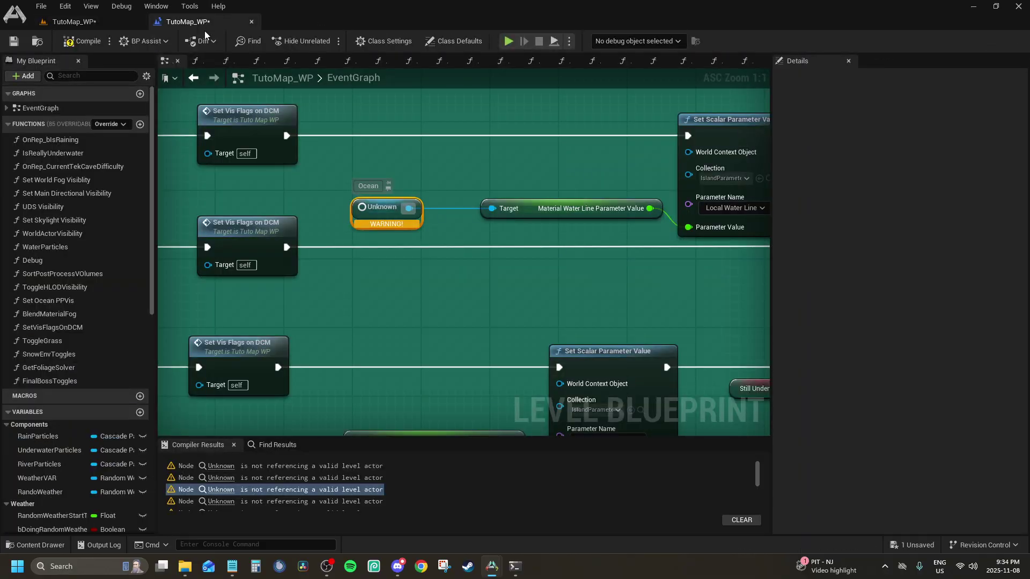
right_click(390, 215)
click(424, 248)
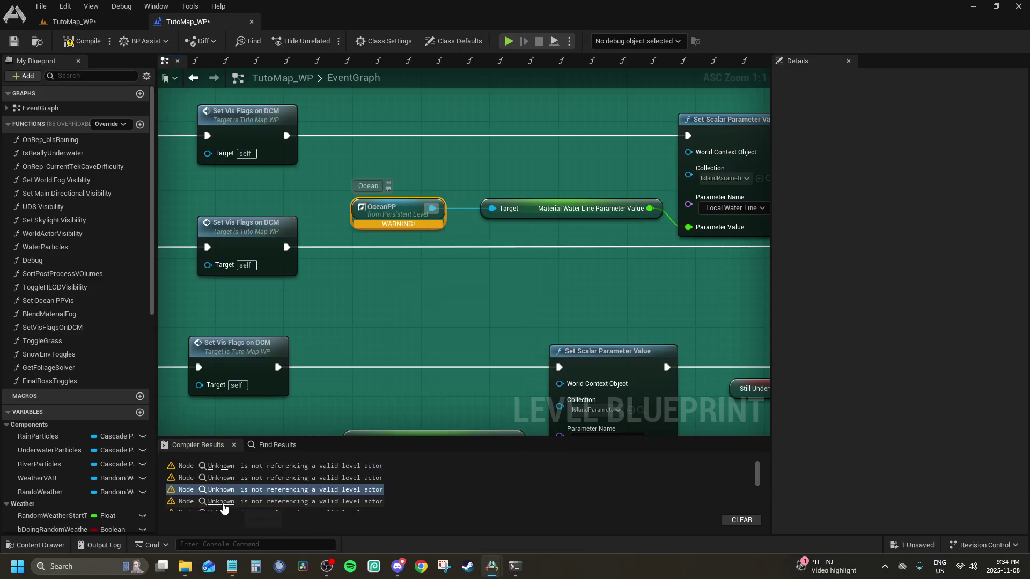
Reassign the unknown actor reference in the UDS Visibility function to the UDS_Island actor.
click(223, 504)
click(106, 14)
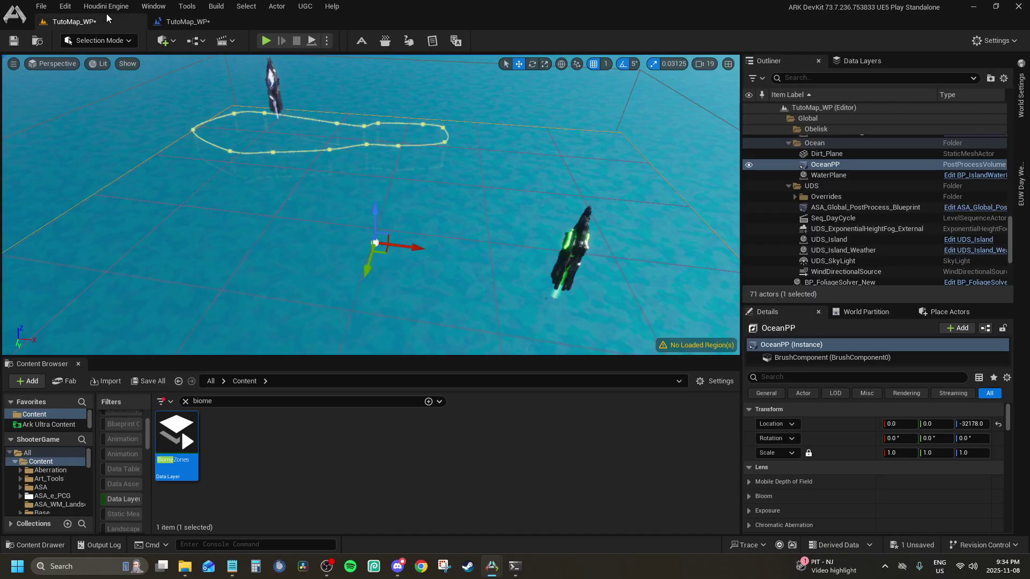
click(186, 22)
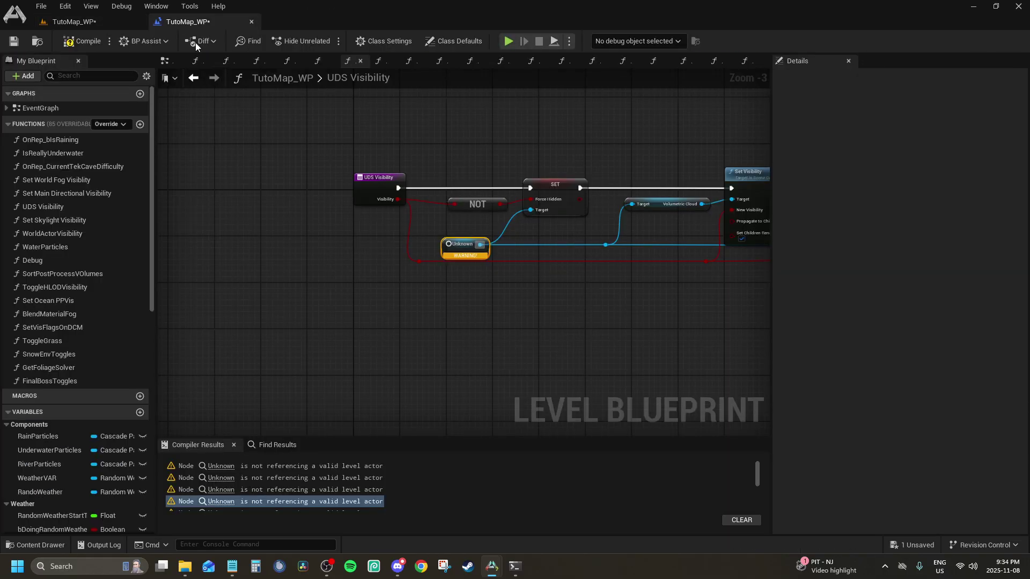
right_click(465, 244)
click(519, 278)
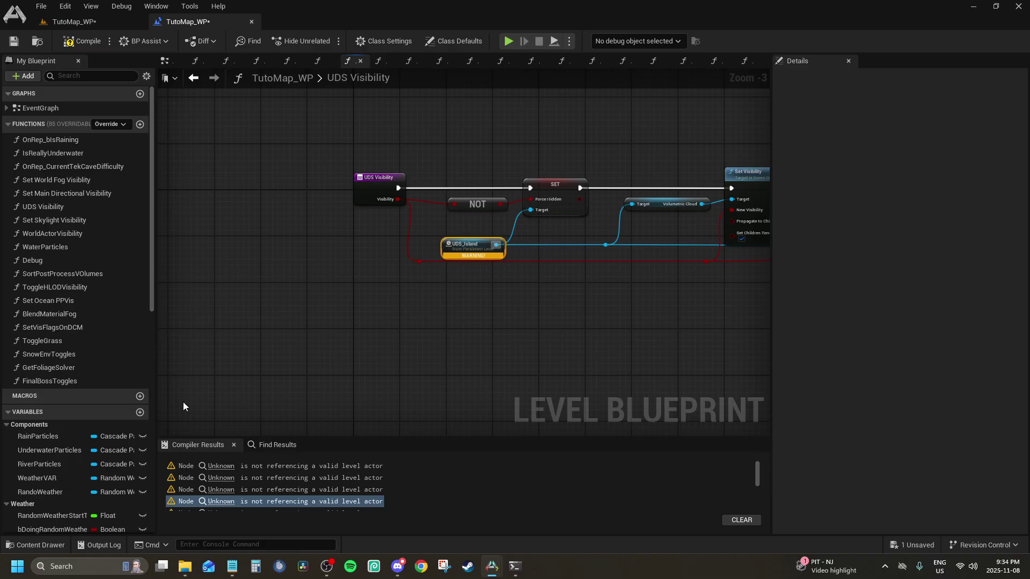
Open the unknown references in WorldActorVisibility and examine the actors that the same function references in the TheIsland_WP blueprint.
scroll(228, 486, down, 2)
click(221, 479)
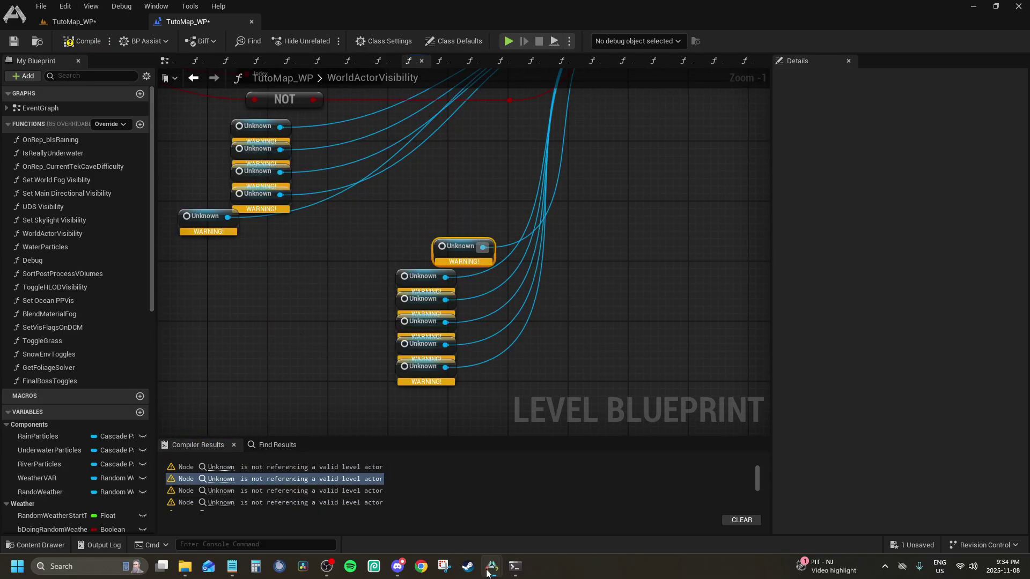
mouse_move(490, 568)
click(616, 507)
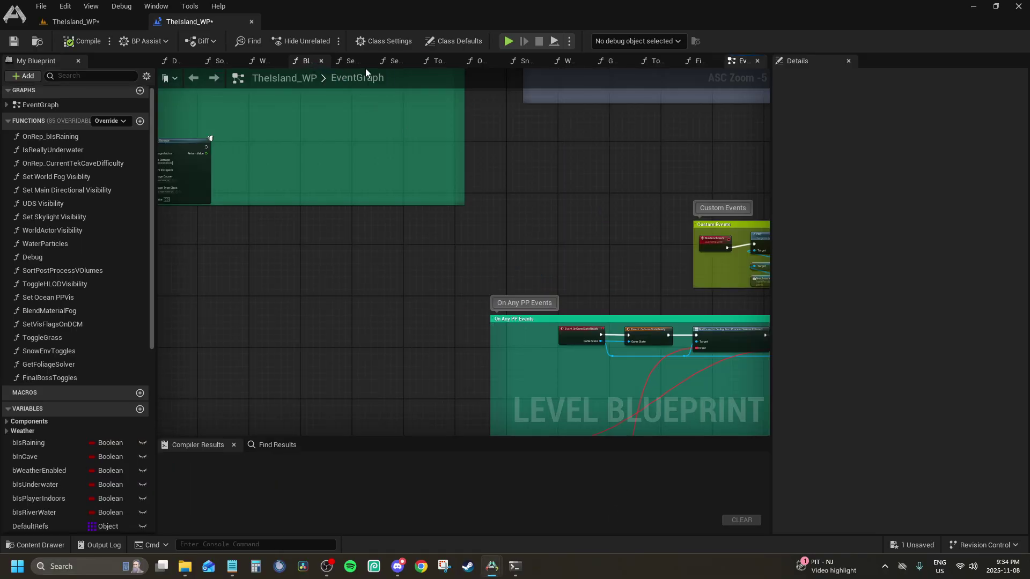
click(697, 63)
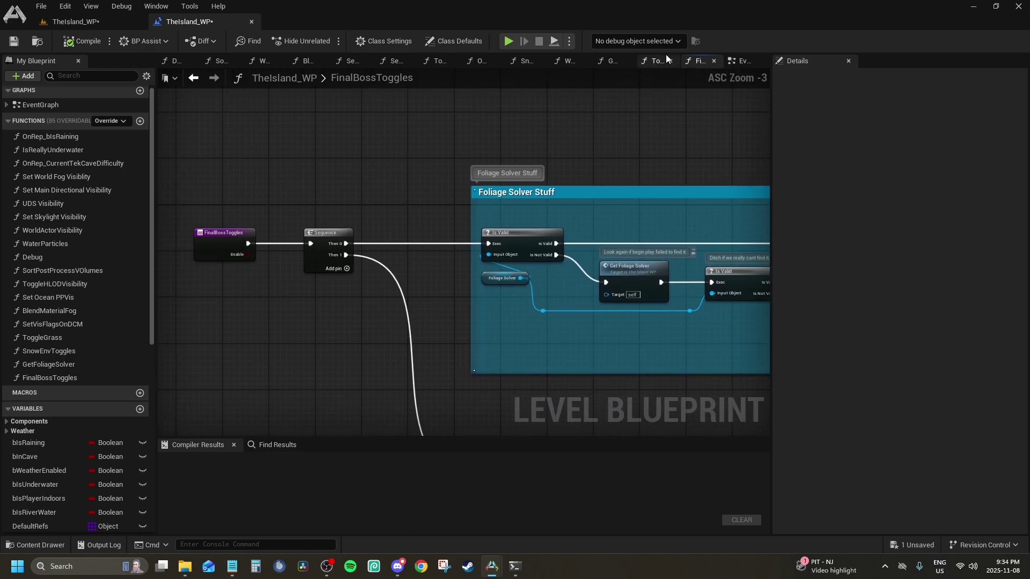
click(655, 61)
click(612, 62)
click(570, 61)
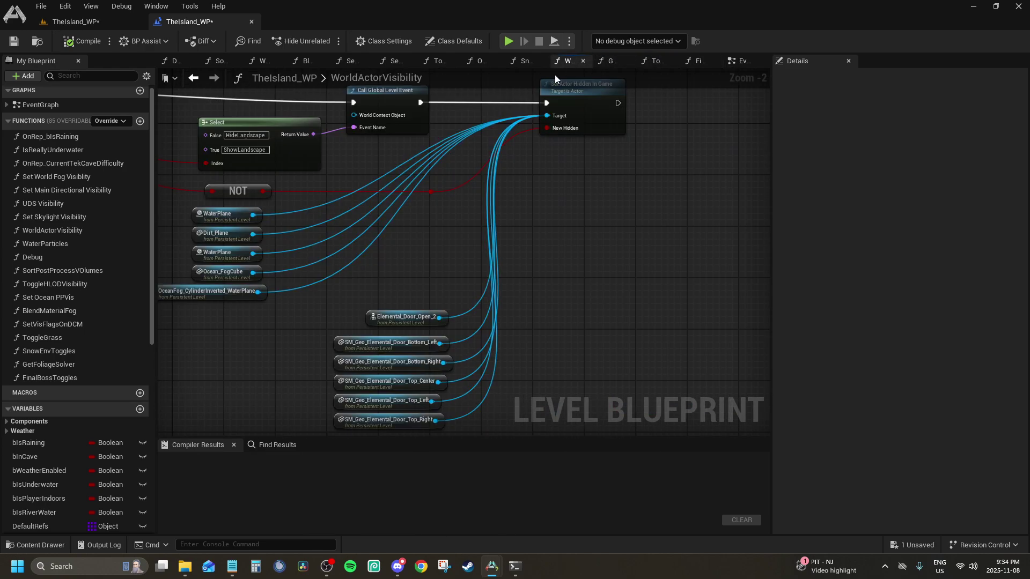
mouse_move(492, 566)
click(586, 507)
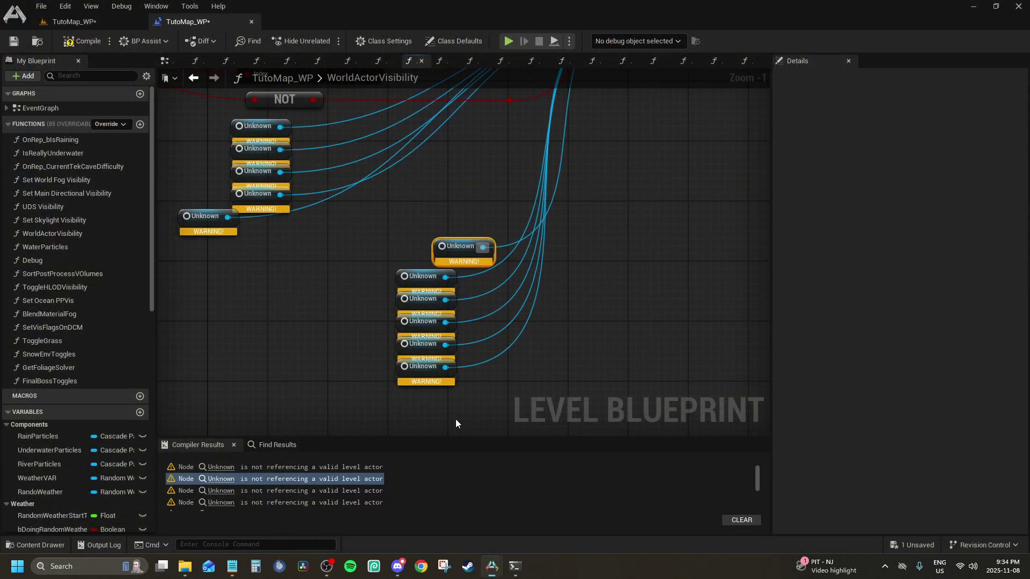
In TutoMap_WP, review and close the FinalBossToggles, GetFoliageSolver, SnowEnvToggles, ToggleGrass, SetVisFlagsOnDCM and BlendMaterialFog function graphs.
click(750, 64)
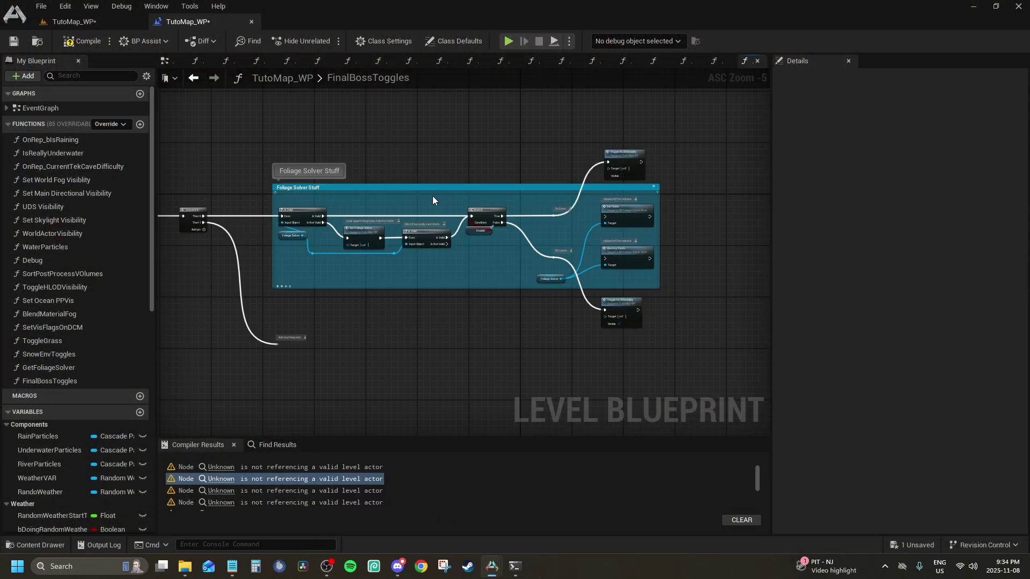
right_drag(432, 196, 466, 200)
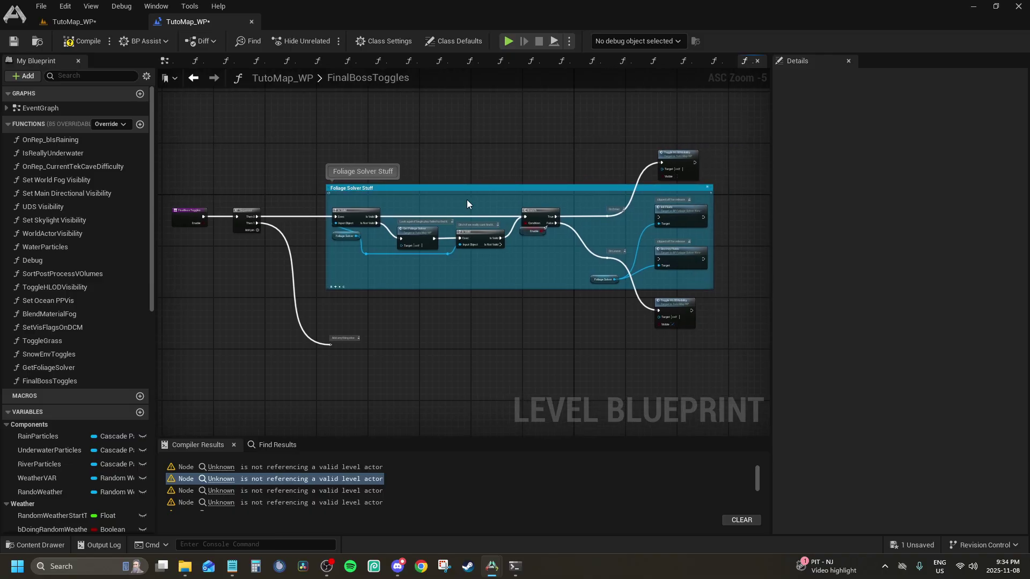
click(756, 61)
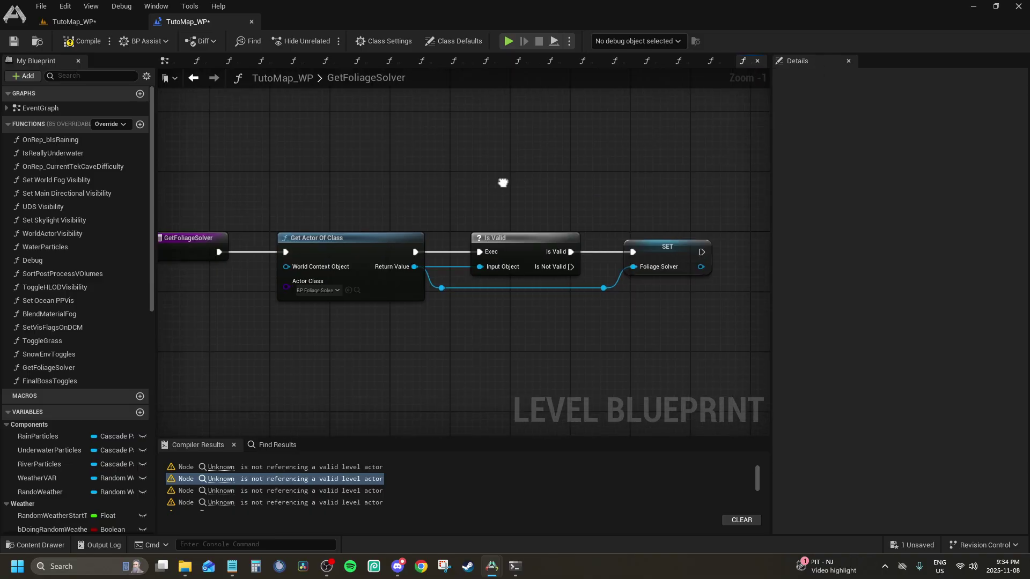
click(756, 61)
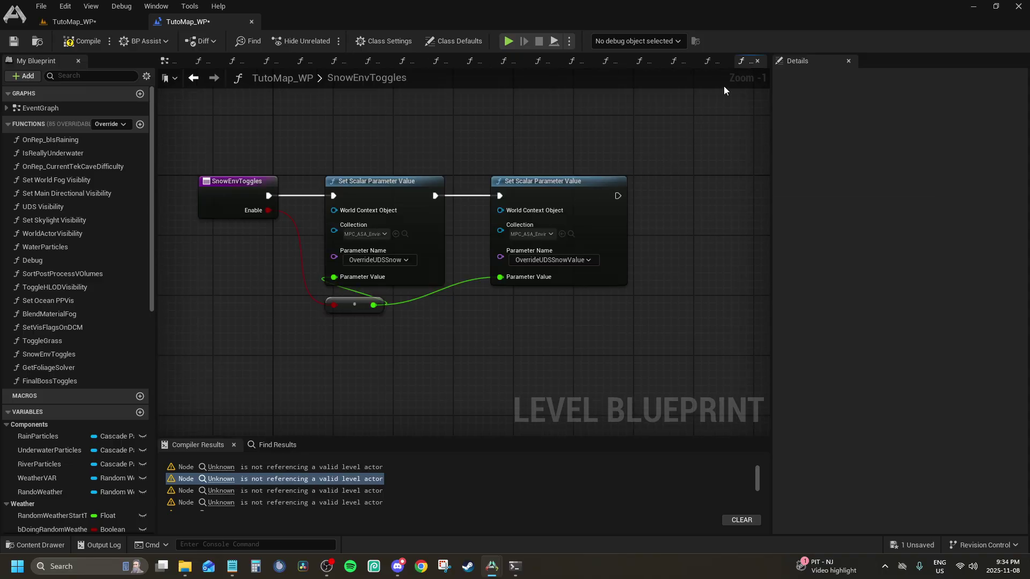
click(758, 61)
click(757, 61)
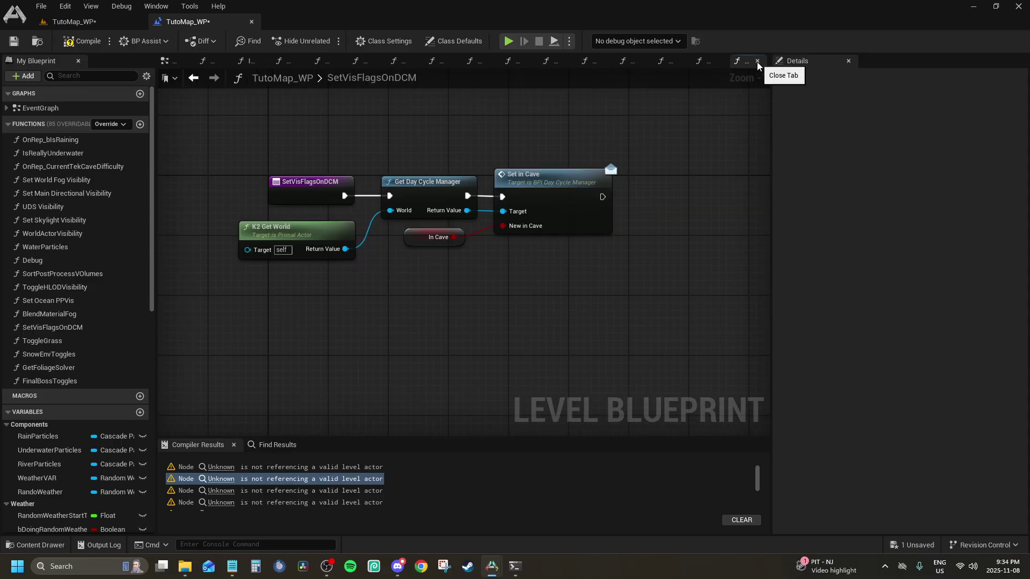
click(757, 62)
click(757, 62)
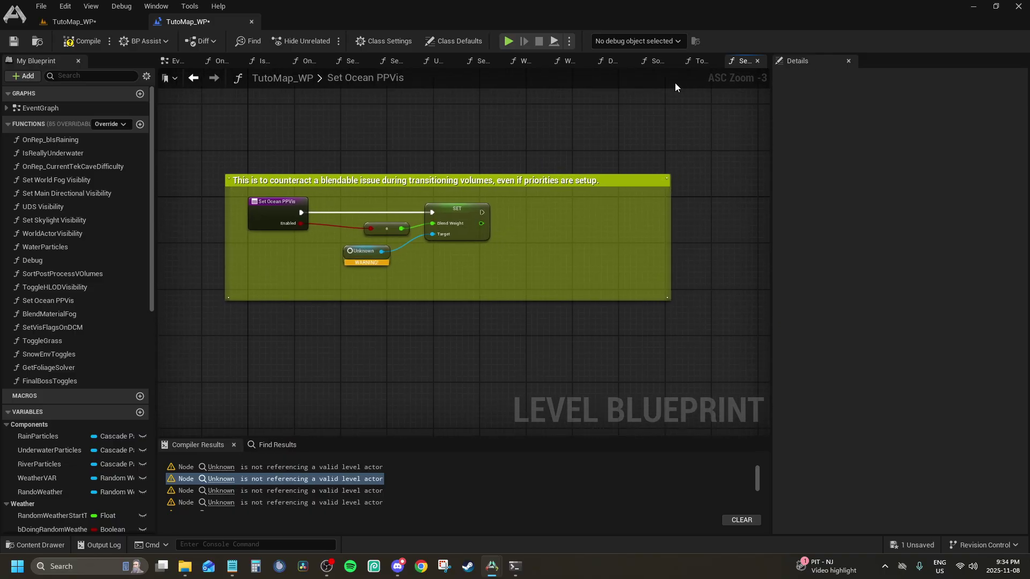
Check the ToggleHLODVisibility, SortPostProcessVOlumes and Debug function graphs for missing references and close them.
click(697, 61)
scroll(590, 220, down, 4)
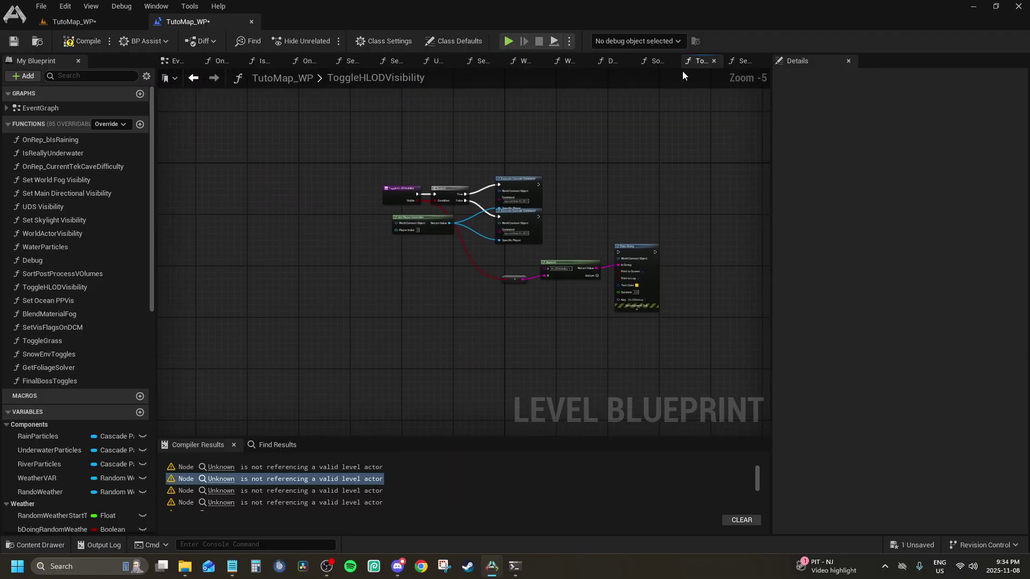
click(713, 62)
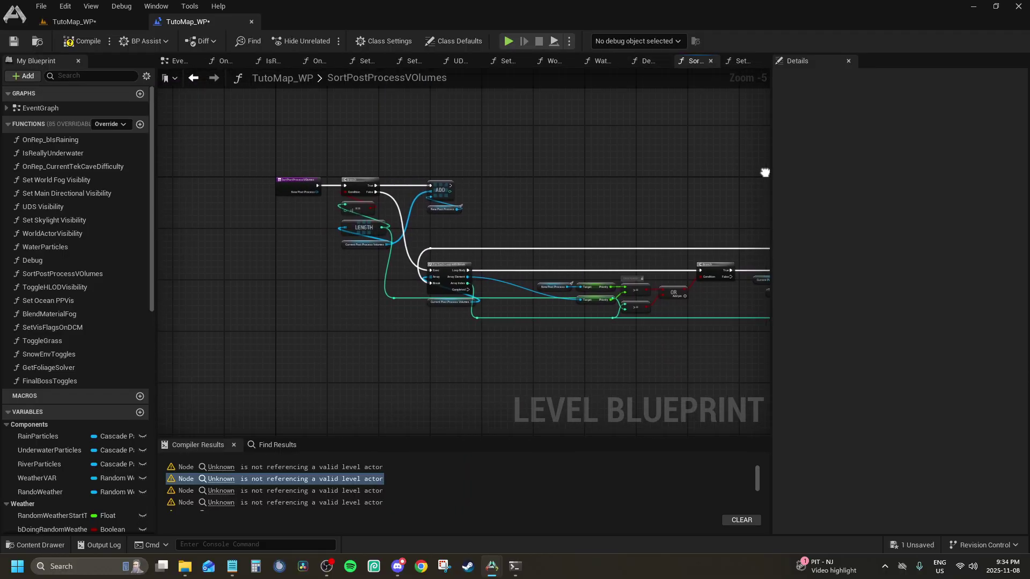
click(710, 61)
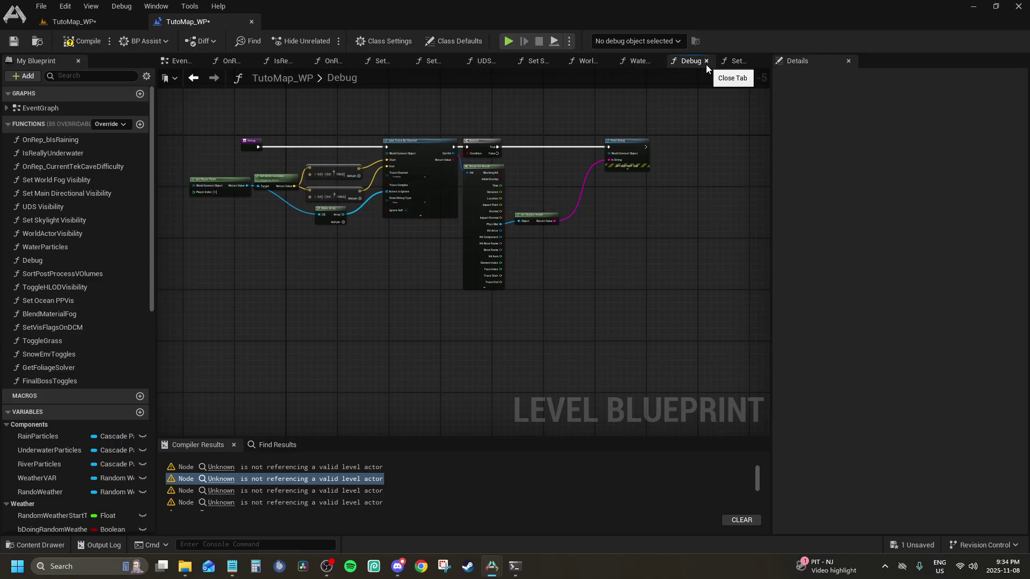
click(706, 62)
Review and close the Set Skylight, Set Main Directional and Set World Fog Visibility, OnRep_CurrentTekCaveDifficulty, IsReallyUnderwater and OnRep_bIsRaining graphs, keeping WorldActorVisibility open.
click(622, 61)
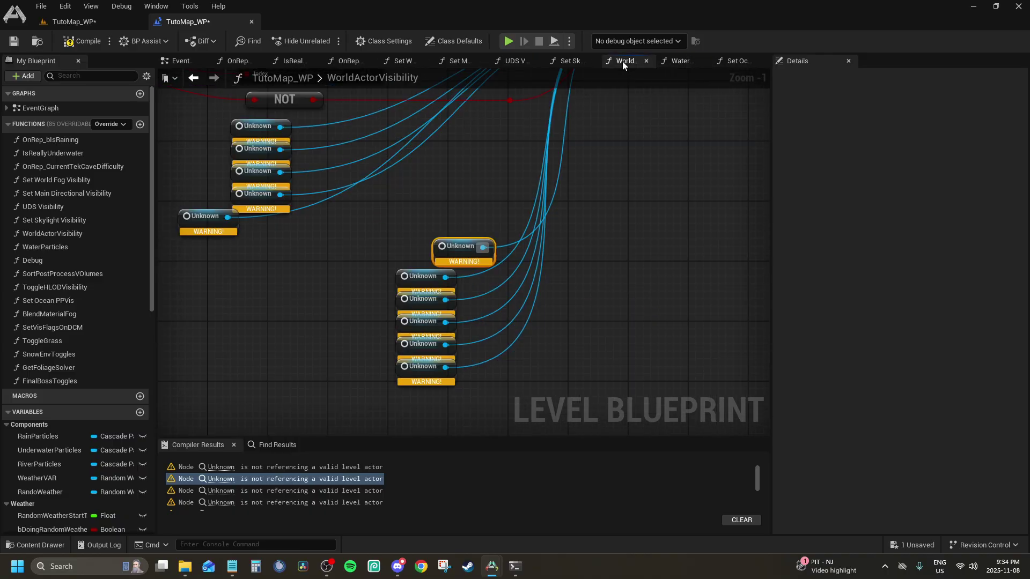
click(571, 64)
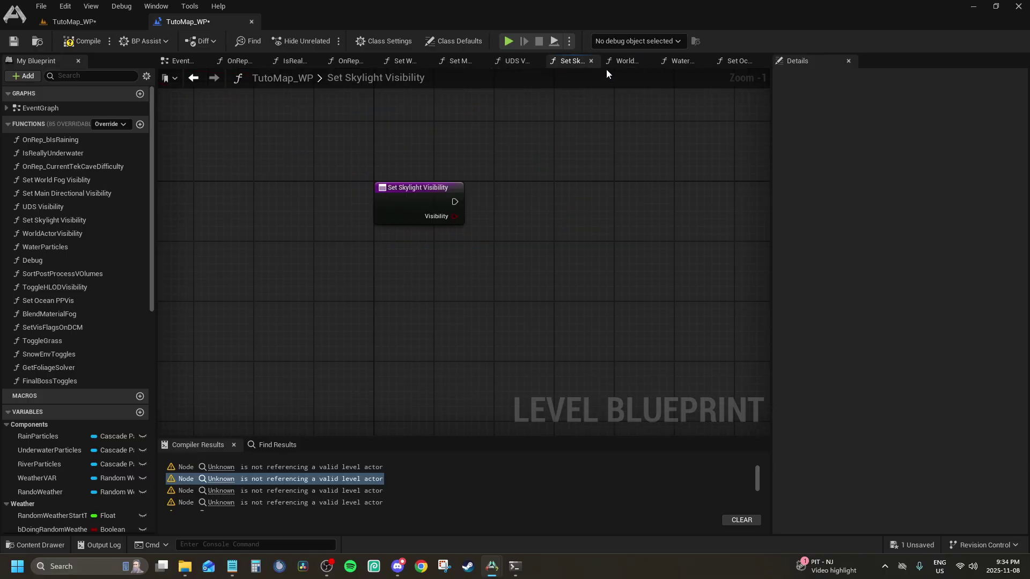
click(594, 62)
click(488, 61)
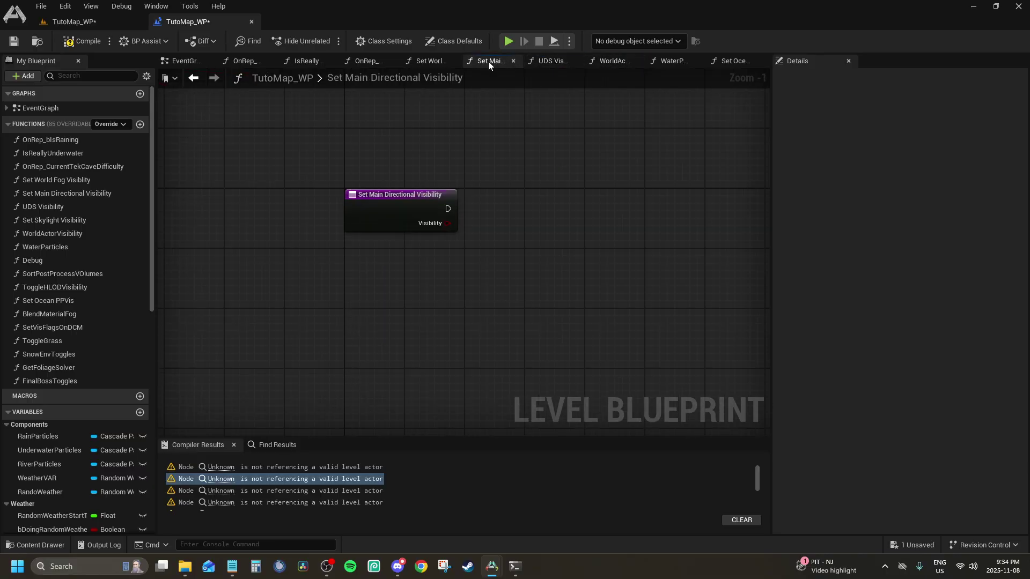
click(511, 64)
click(486, 61)
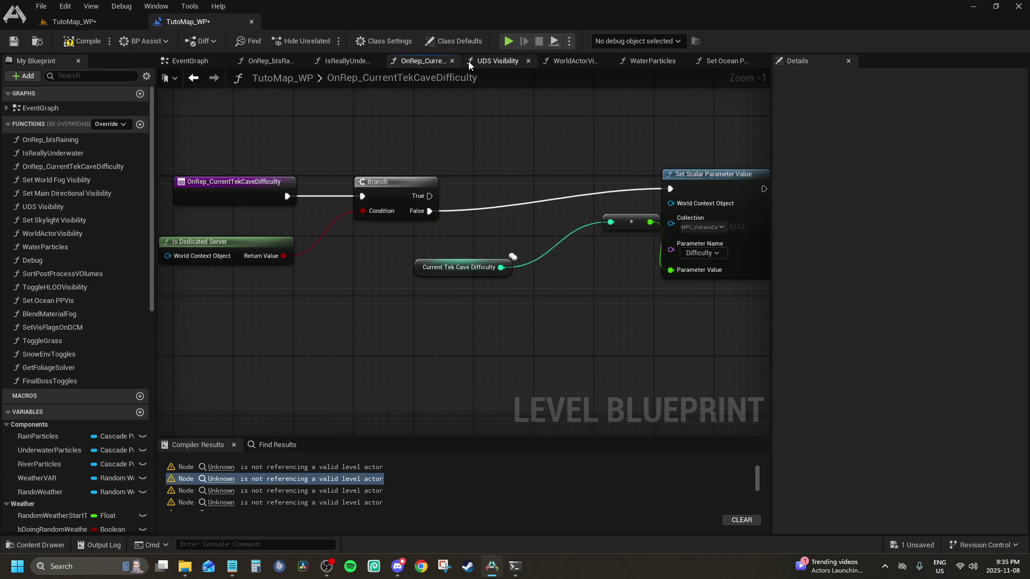
scroll(452, 144, down, 2)
click(452, 61)
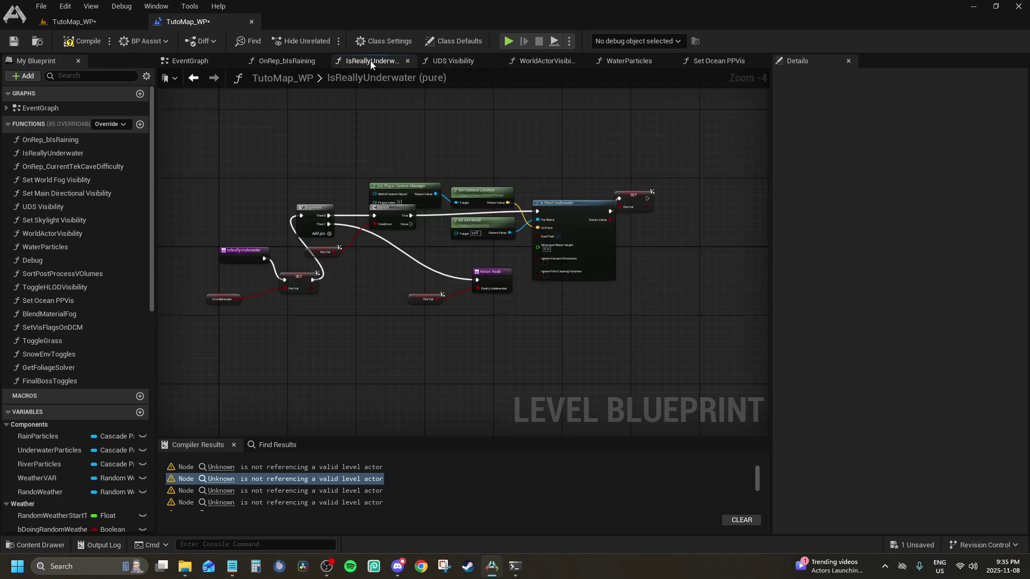
click(407, 60)
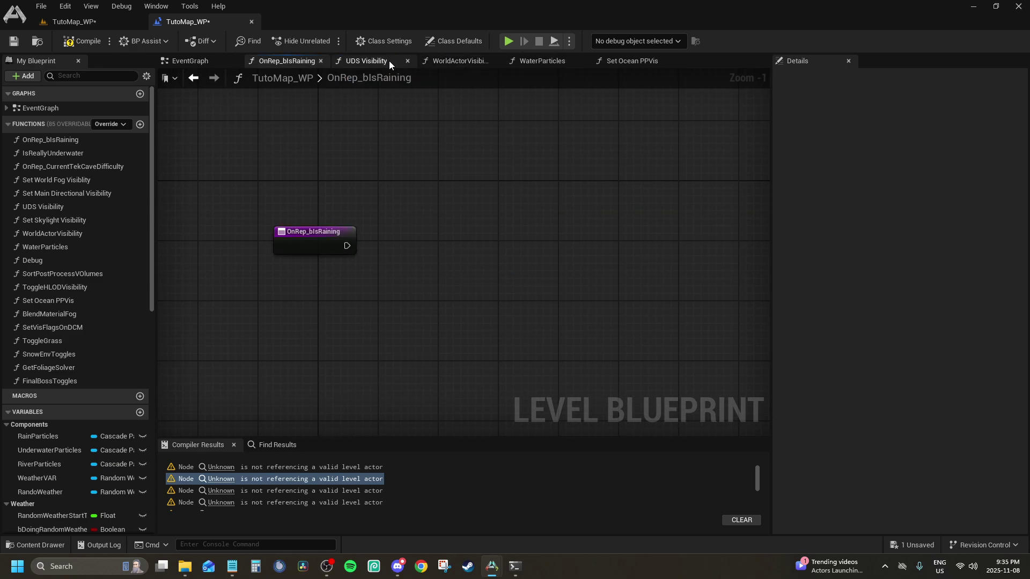
click(323, 62)
Open Set Ocean PPVis and check which actor its blend weight target references in the TheIsland_WP blueprint.
click(533, 61)
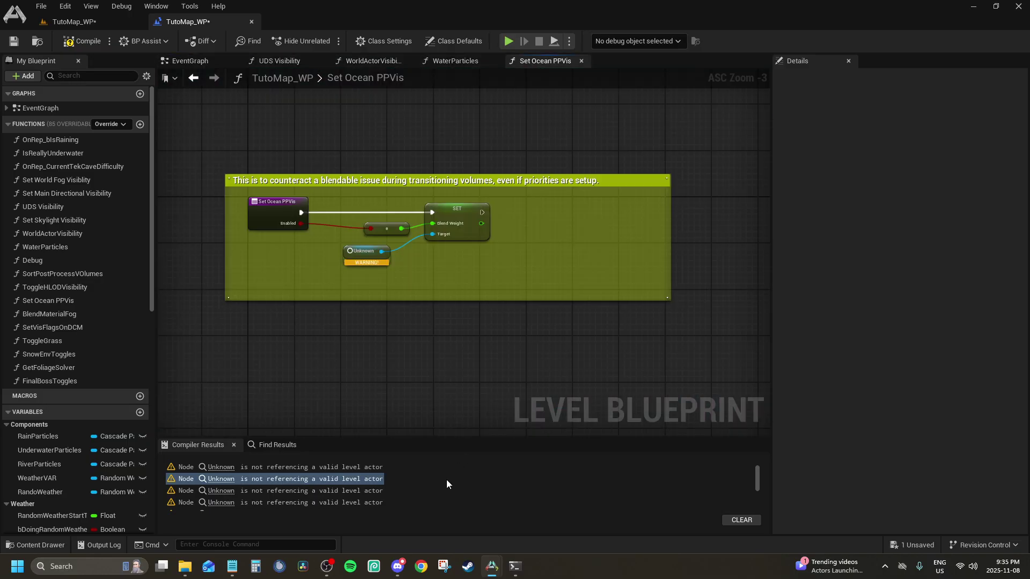
mouse_move(493, 564)
click(632, 530)
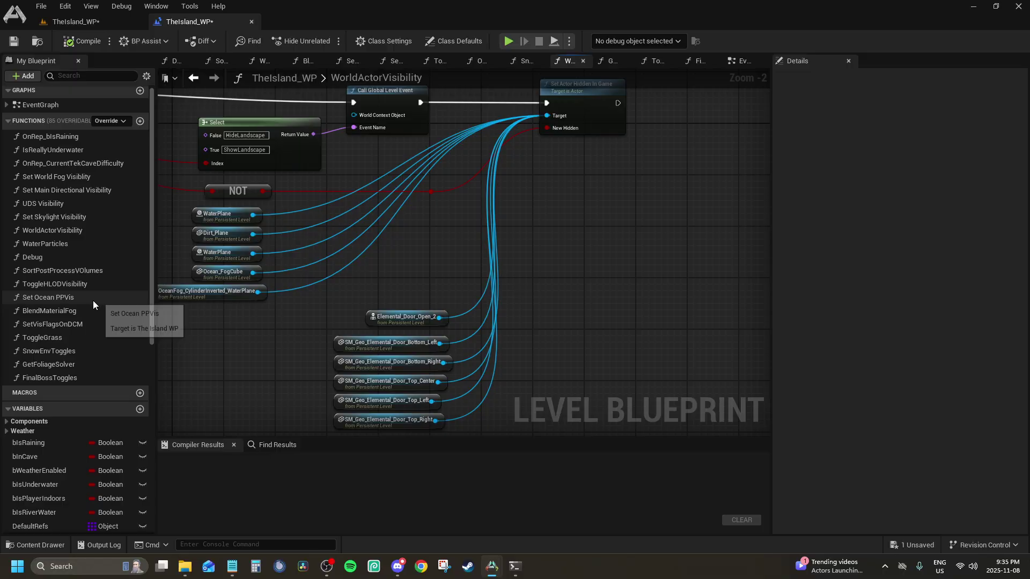
double_click(60, 299)
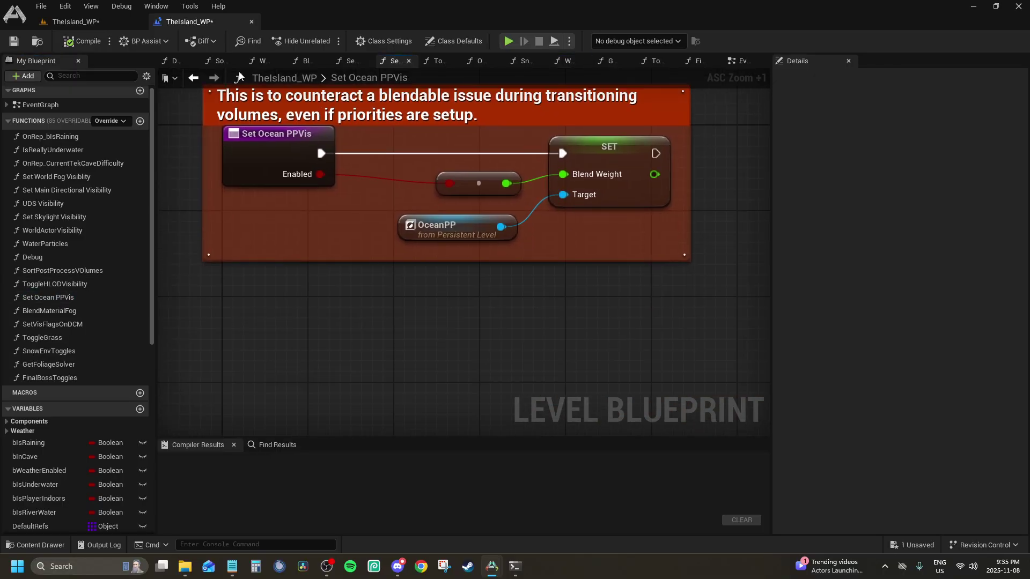
click(75, 21)
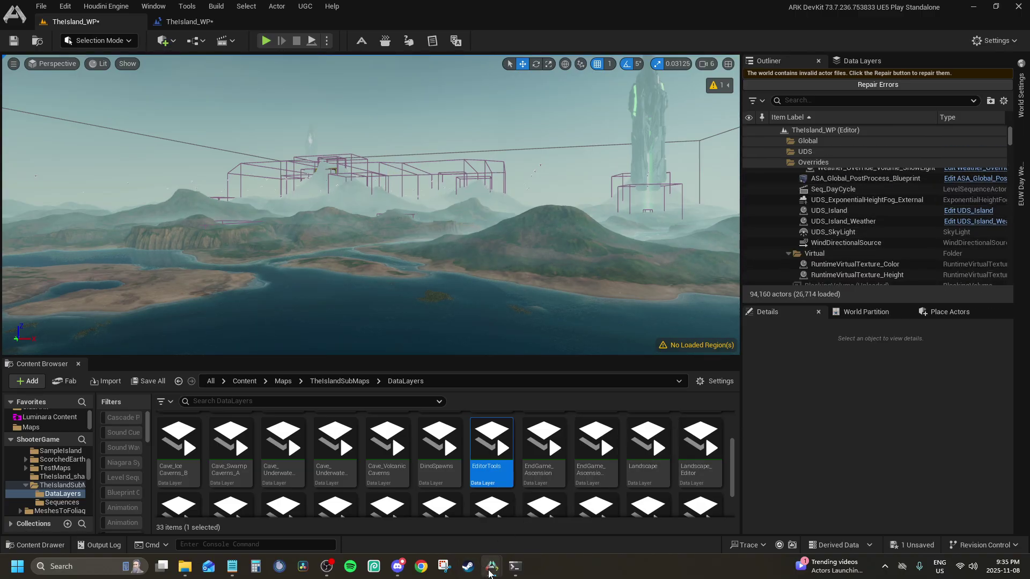
click(194, 21)
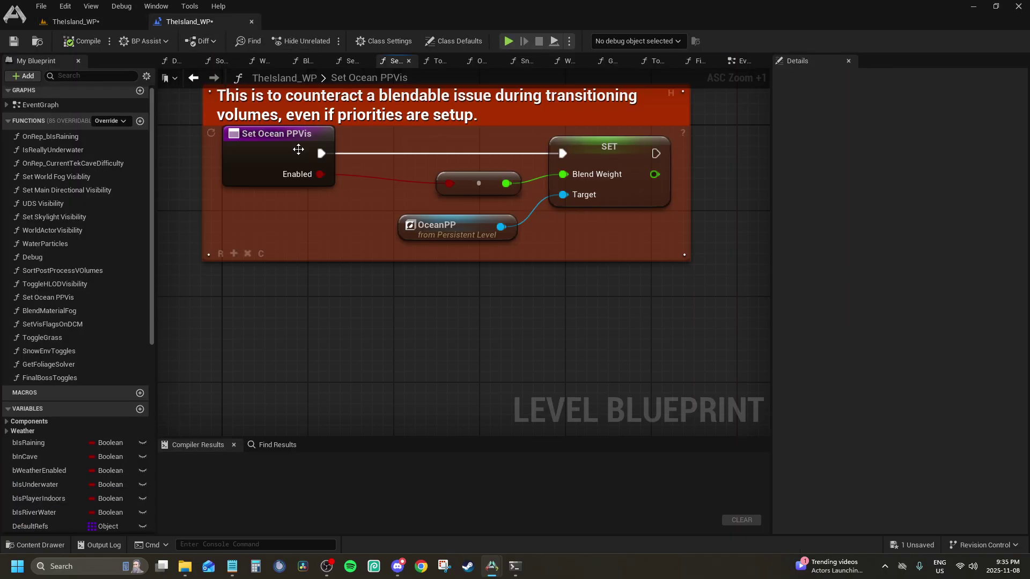
scroll(380, 276, down, 2)
mouse_move(492, 566)
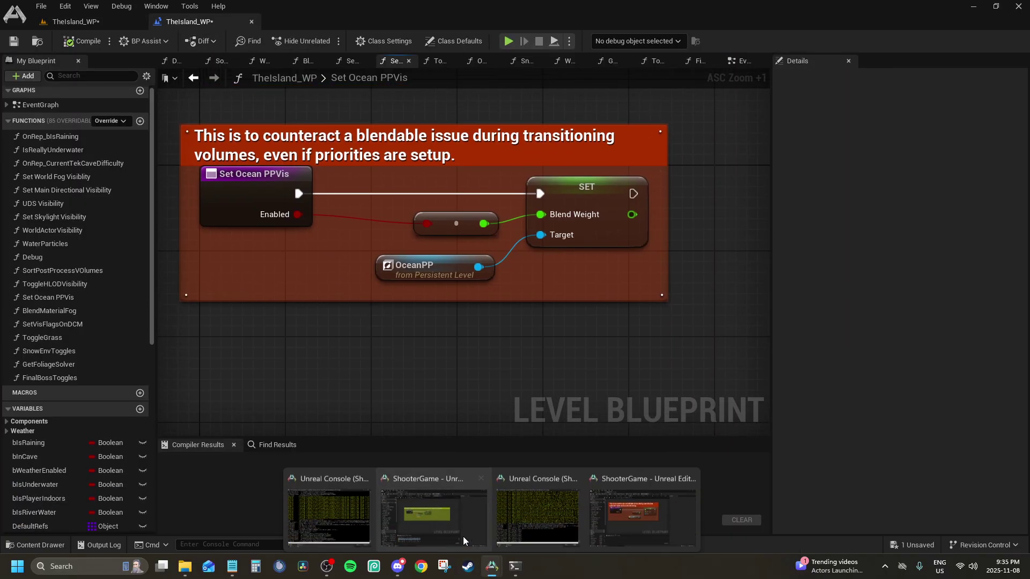
In TutoMap_WP, assign the OceanPP volume to the unknown blend weight target reference in Set Ocean PPVis.
click(463, 536)
click(122, 24)
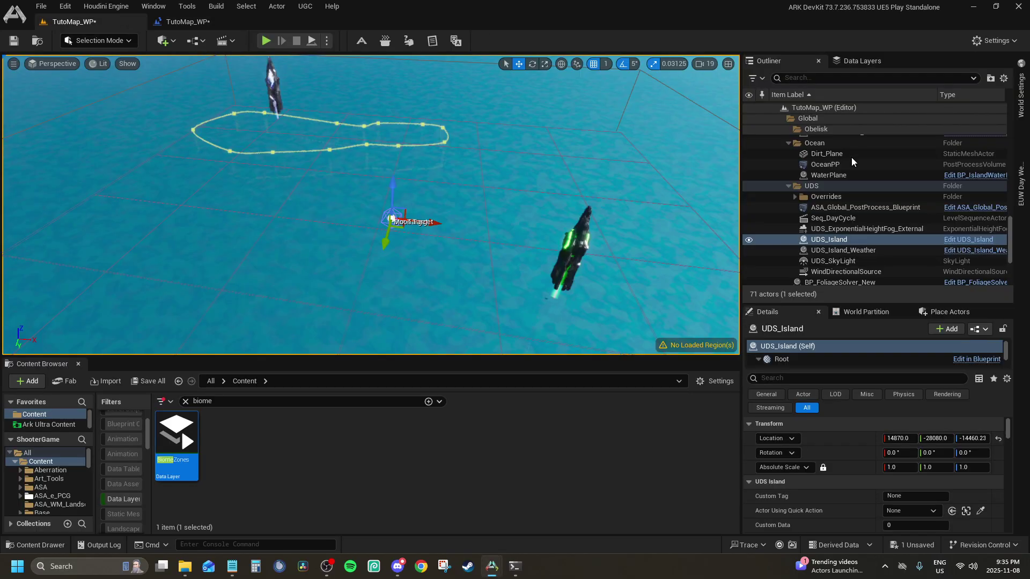
click(823, 163)
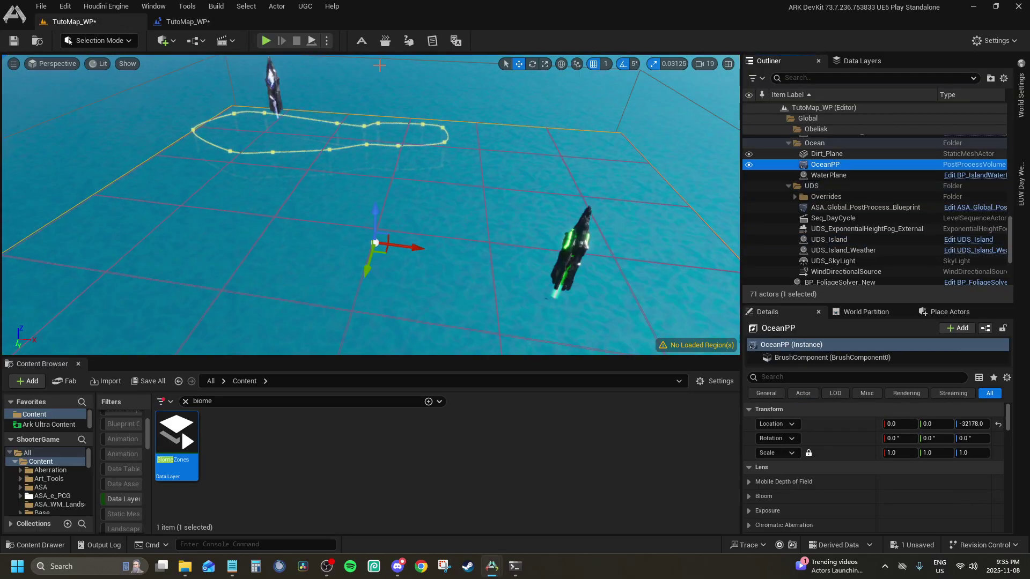
click(197, 21)
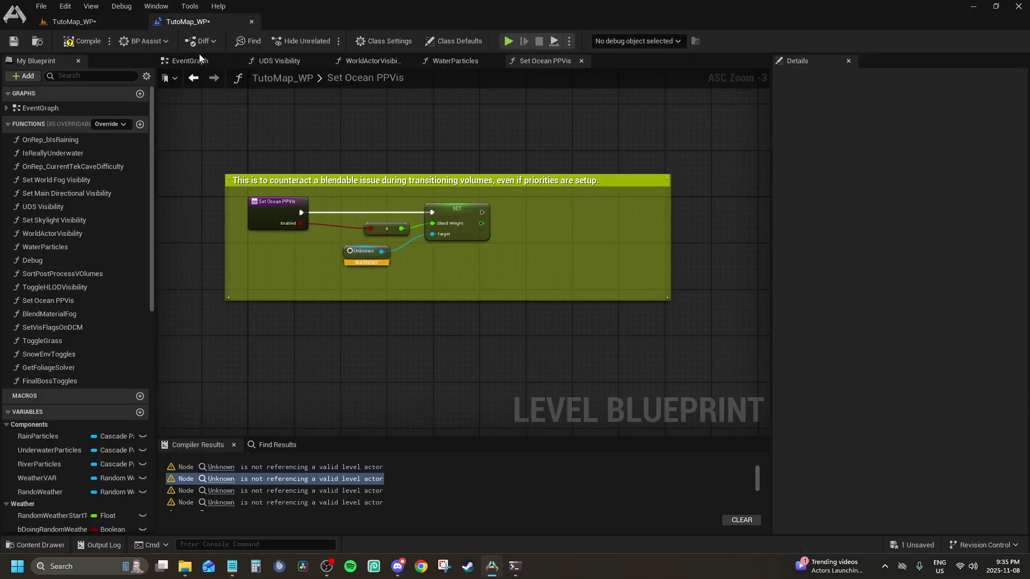
right_click(369, 252)
click(407, 284)
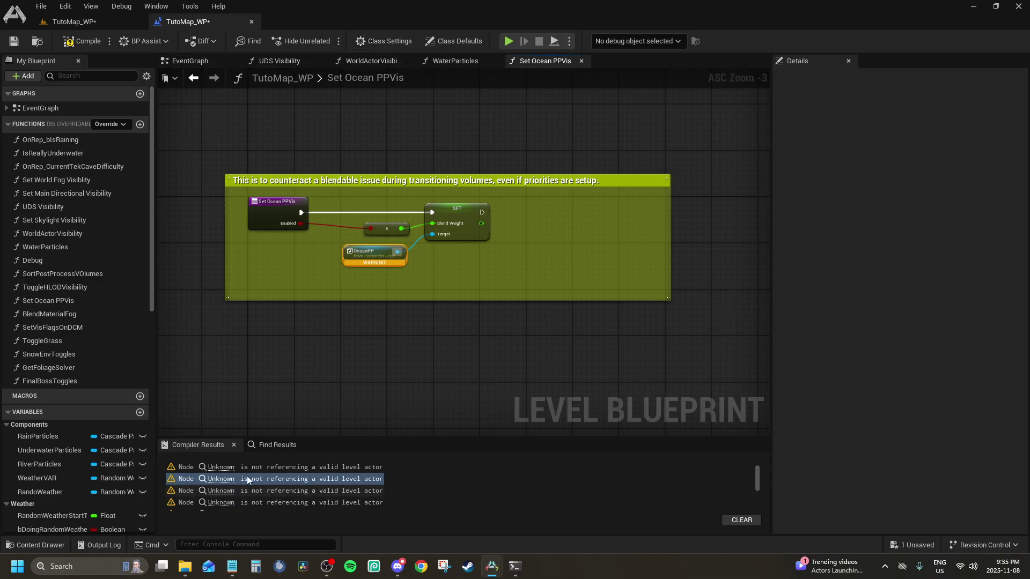
Open WorldActorVisibility from the next missing-reference warning and check which actors the same function references in the TheIsland_WP blueprint.
click(221, 491)
scroll(332, 302, down, 4)
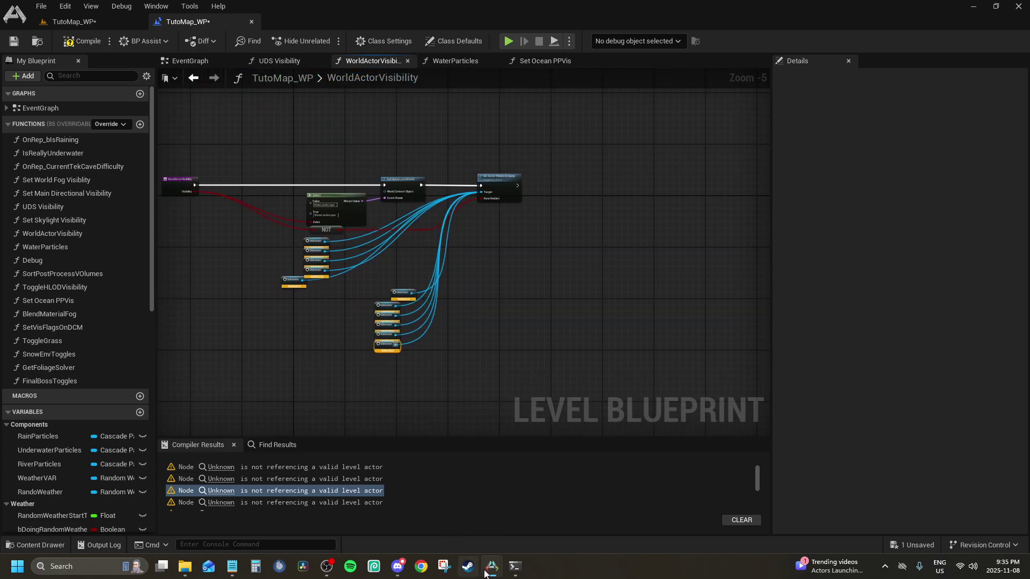
mouse_move(492, 566)
click(611, 518)
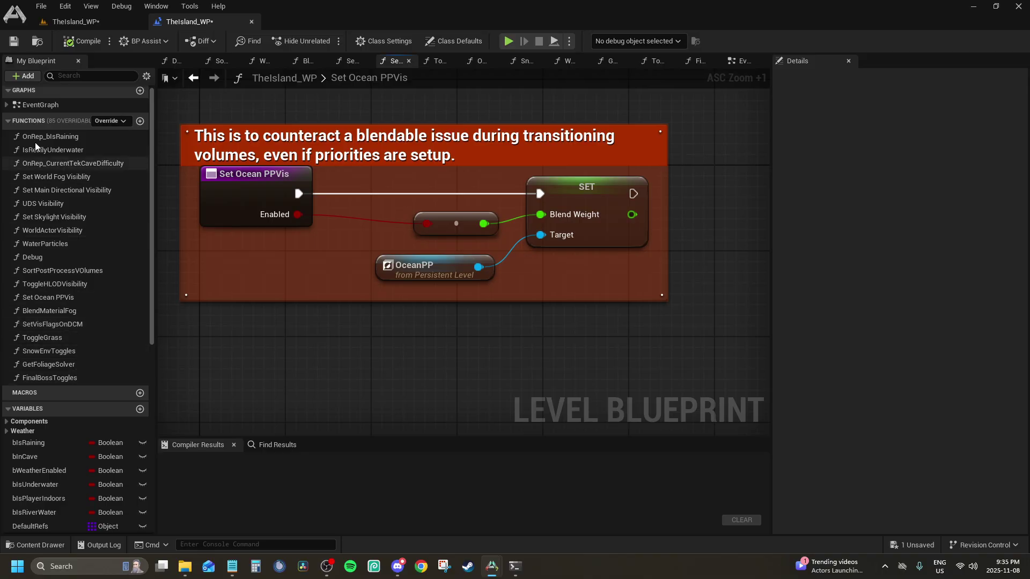
double_click(45, 231)
right_drag(270, 257, 305, 238)
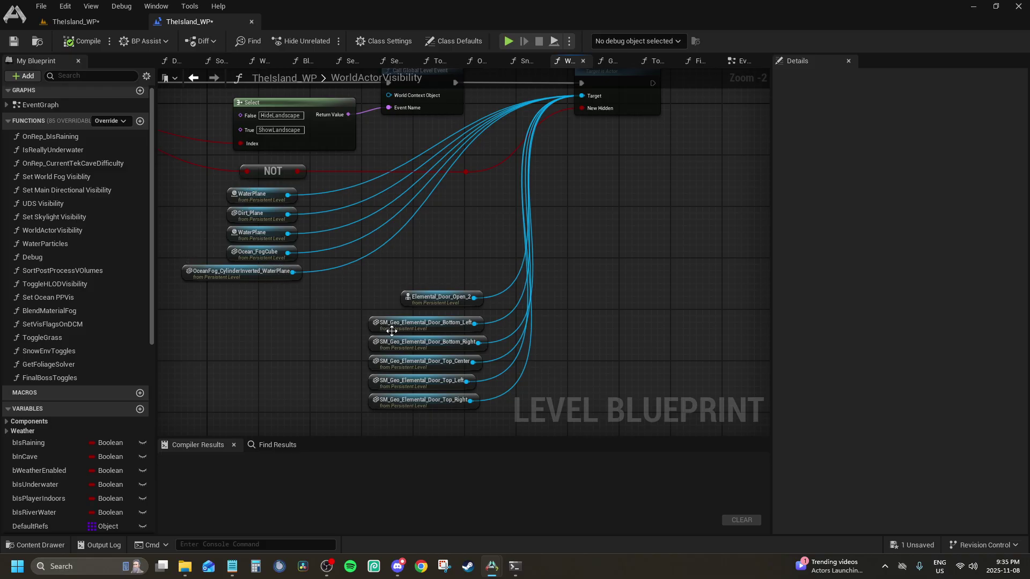
right_drag(301, 231, 311, 212)
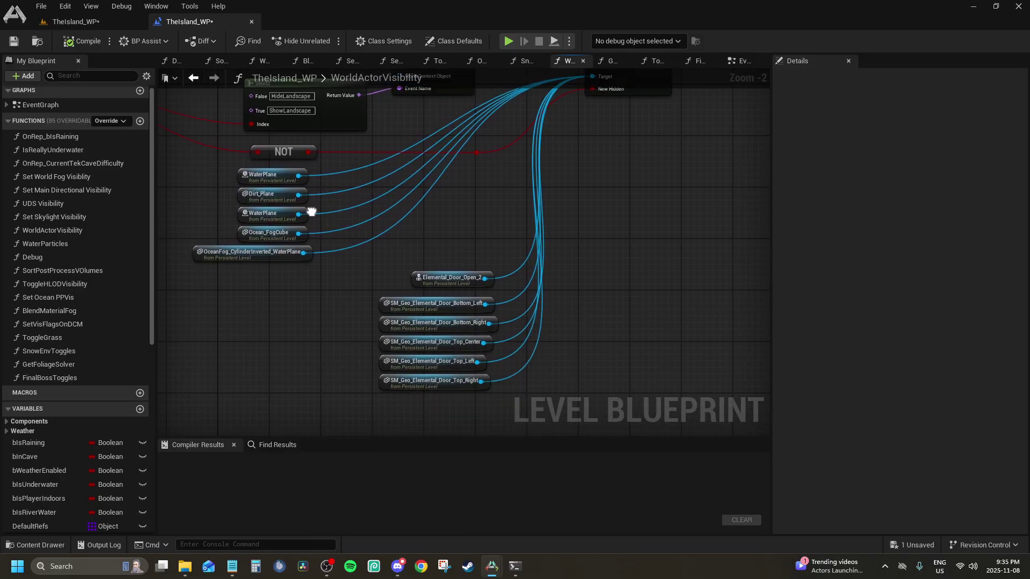
mouse_move(494, 570)
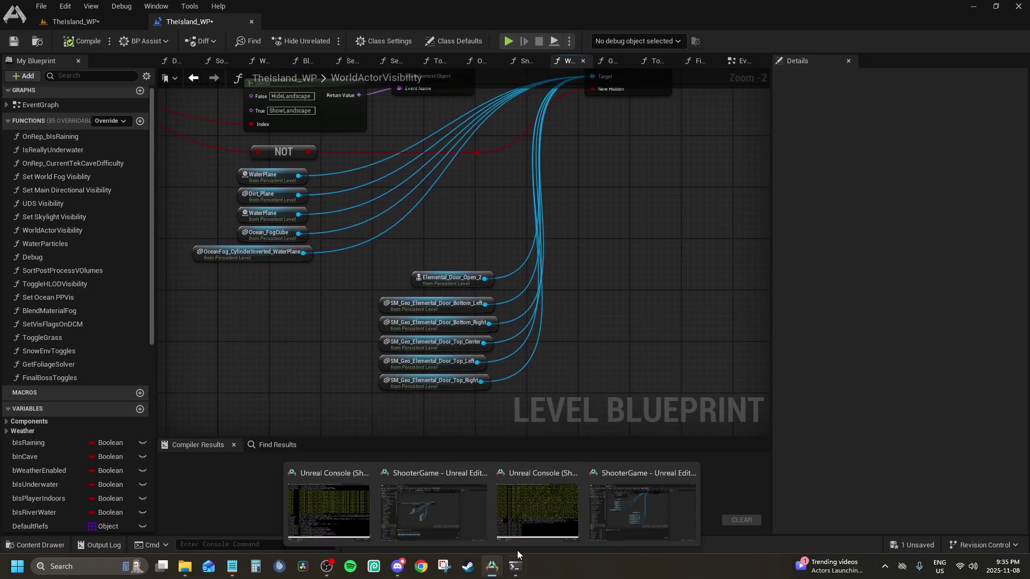
In TutoMap_WP's WorldActorVisibility graph, change the first unknown actor reference below the NOT node to WaterPlane.
click(452, 523)
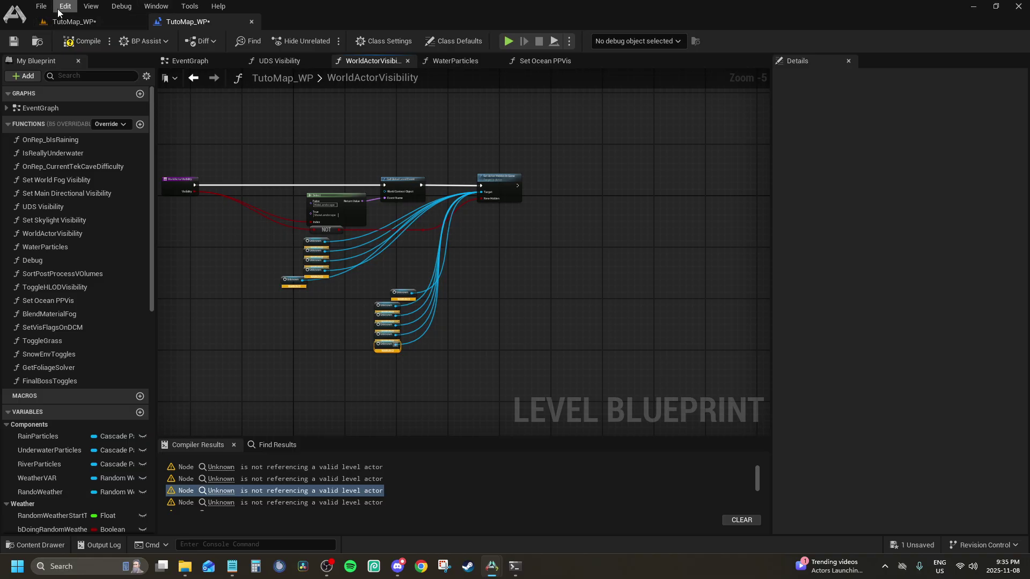
click(72, 22)
click(814, 177)
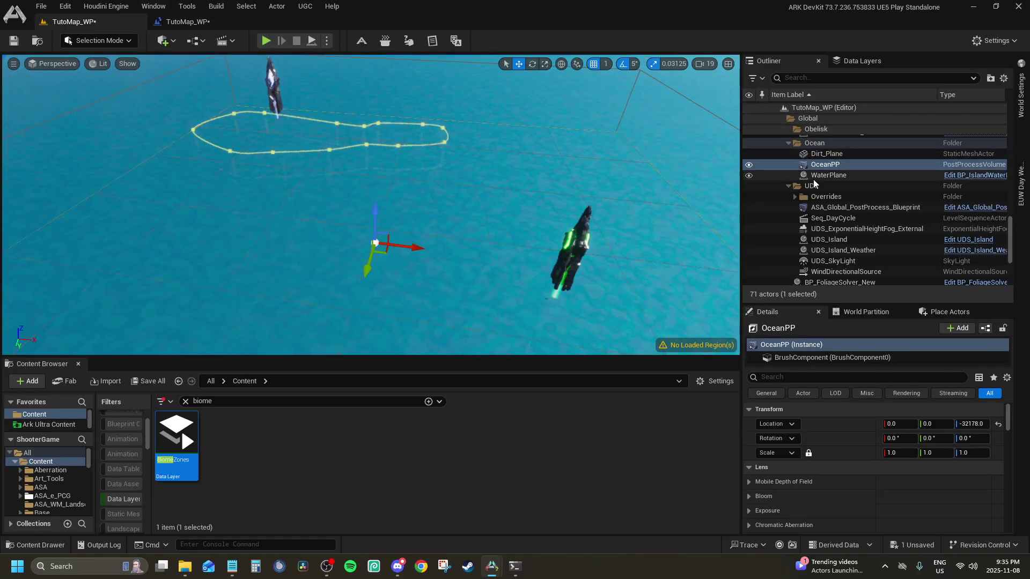
click(198, 22)
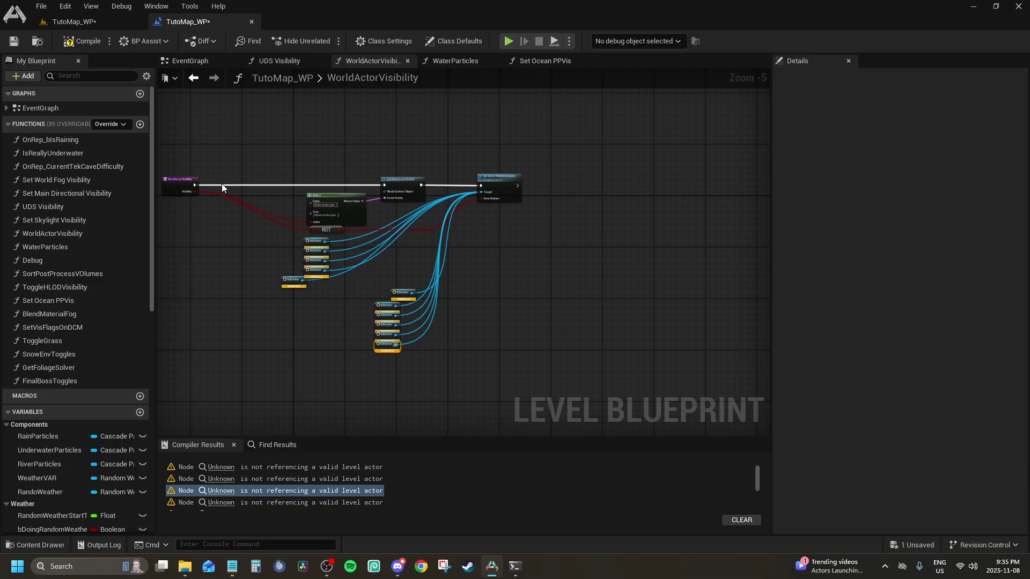
right_click(350, 248)
click(375, 278)
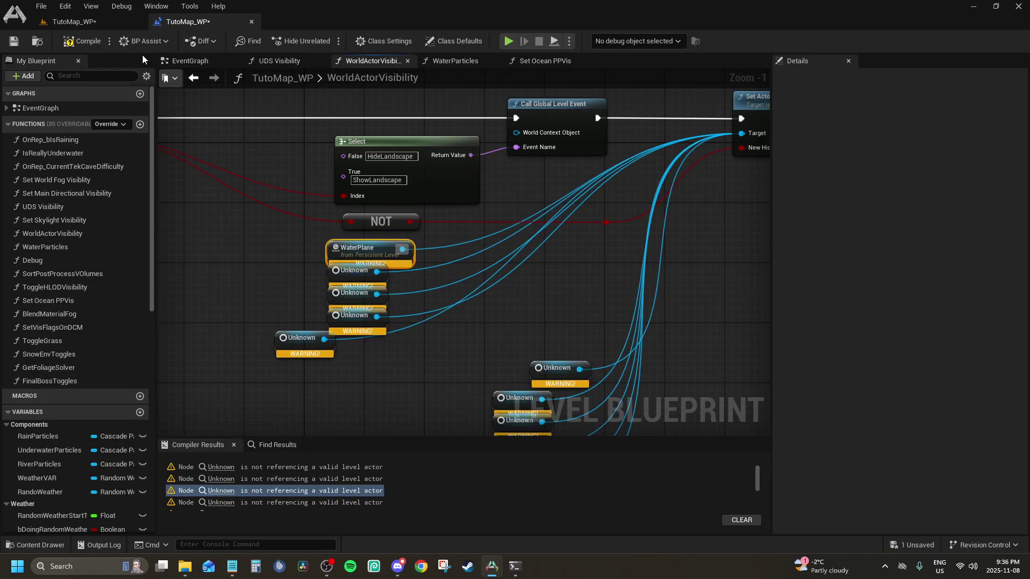
Change the second unknown actor reference in WorldActorVisibility, just below WaterPlane, to Dirt_Plane.
click(91, 22)
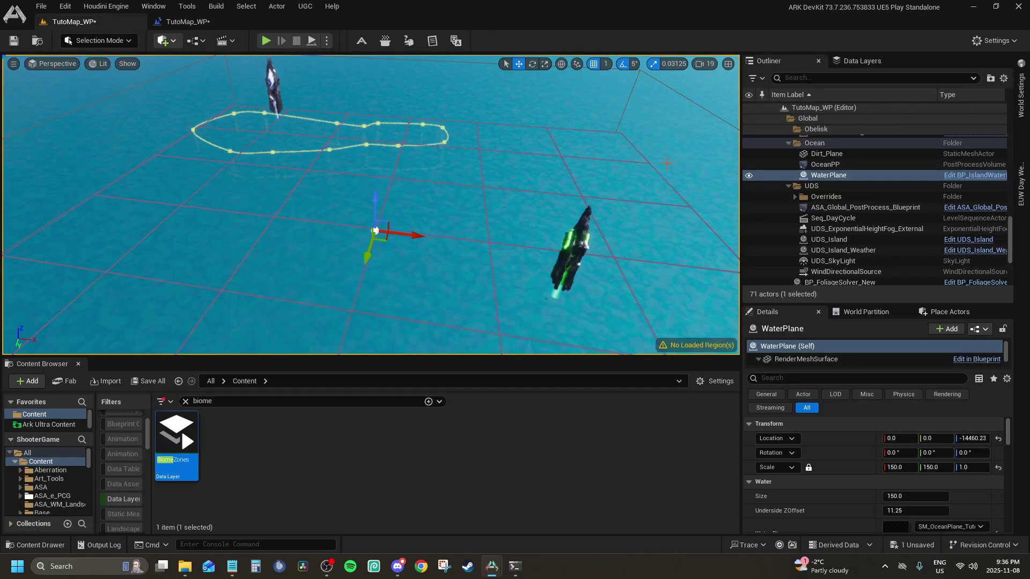
click(822, 164)
click(822, 154)
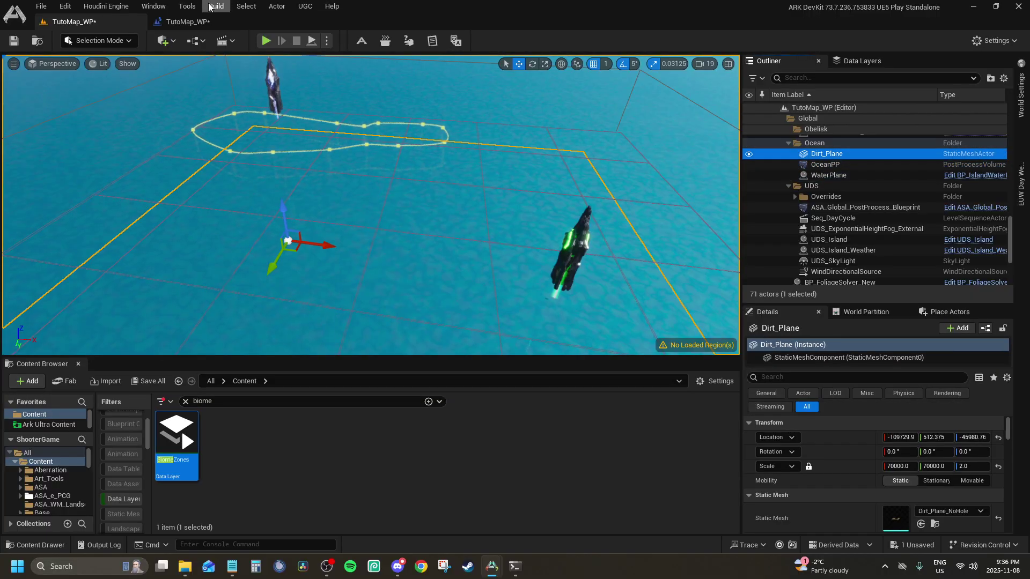
click(201, 23)
right_click(344, 271)
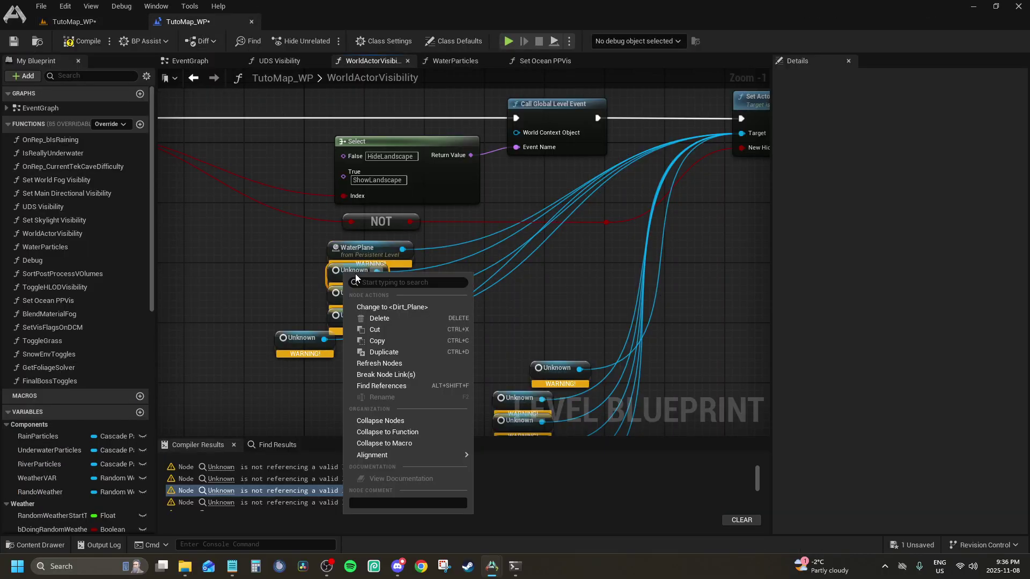
click(387, 306)
Delete the remaining unknown actor references from WorldActorVisibility, keeping WaterPlane and Dirt_Plane, and compile and save the level blueprint.
drag(395, 380, 304, 297)
right_drag(370, 275, 173, 201)
right_drag(366, 360, 343, 298)
drag(375, 375, 249, 235)
key(Delete)
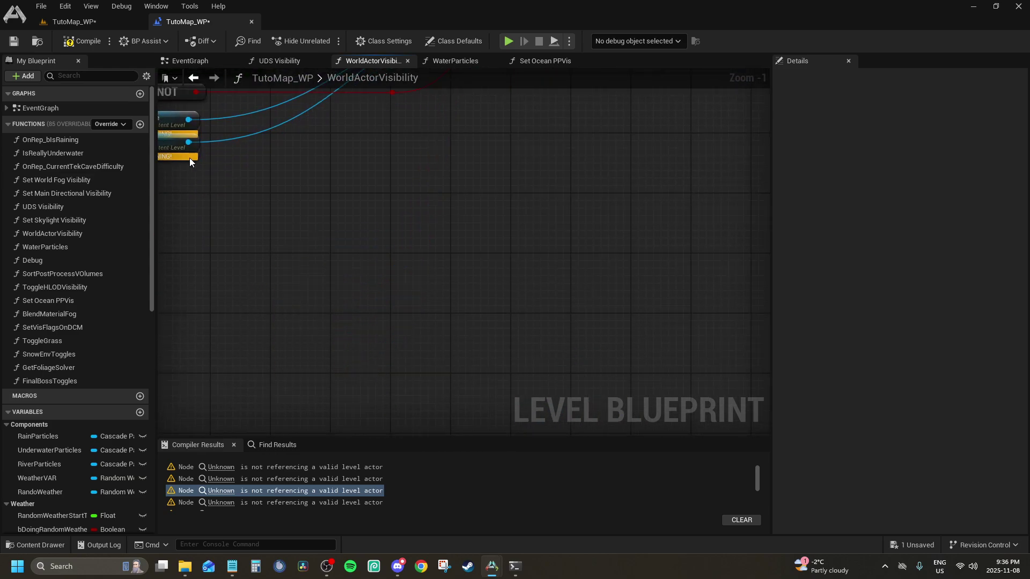
right_drag(191, 162, 375, 282)
click(82, 41)
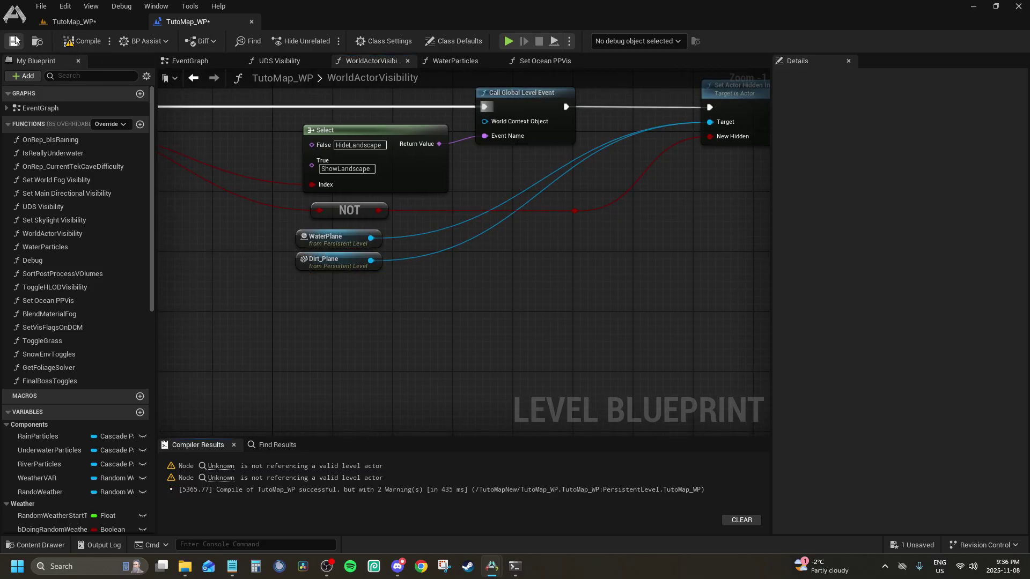
click(15, 41)
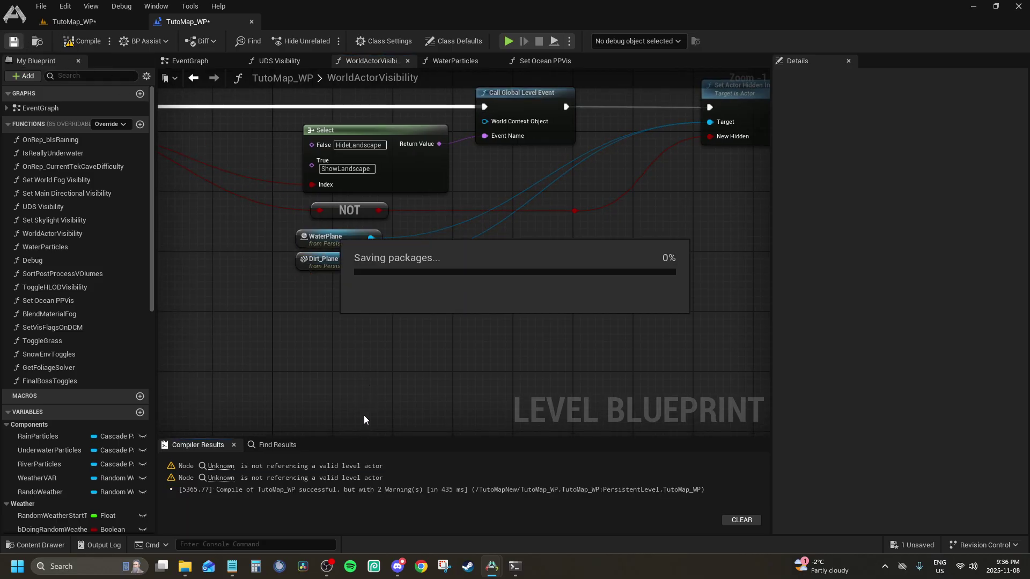
In the WaterParticles graph, change the unknown target reference of Set Actor Location to the BP_FX_Underwater_Detritus actor.
click(221, 466)
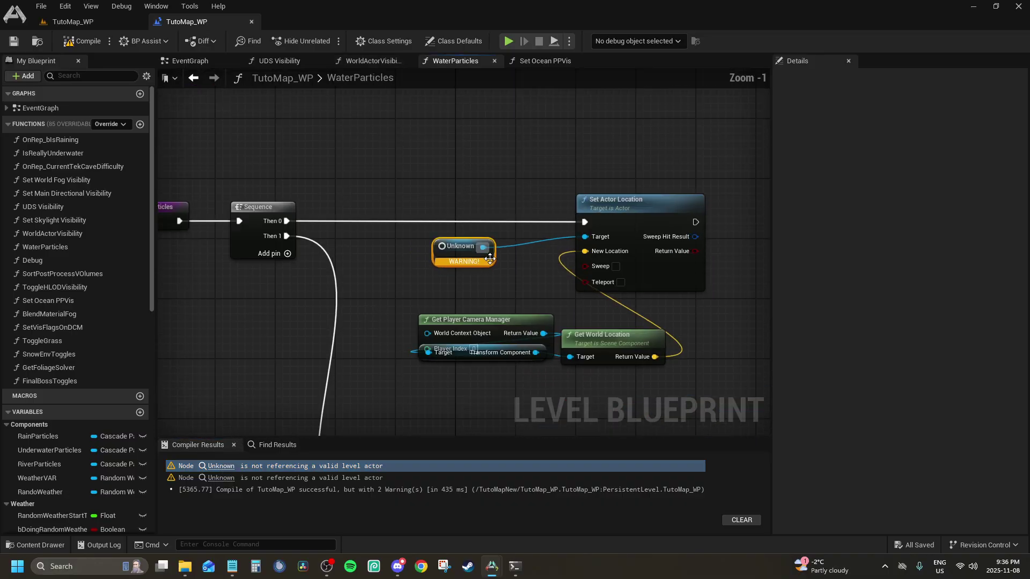
scroll(489, 259, down, 3)
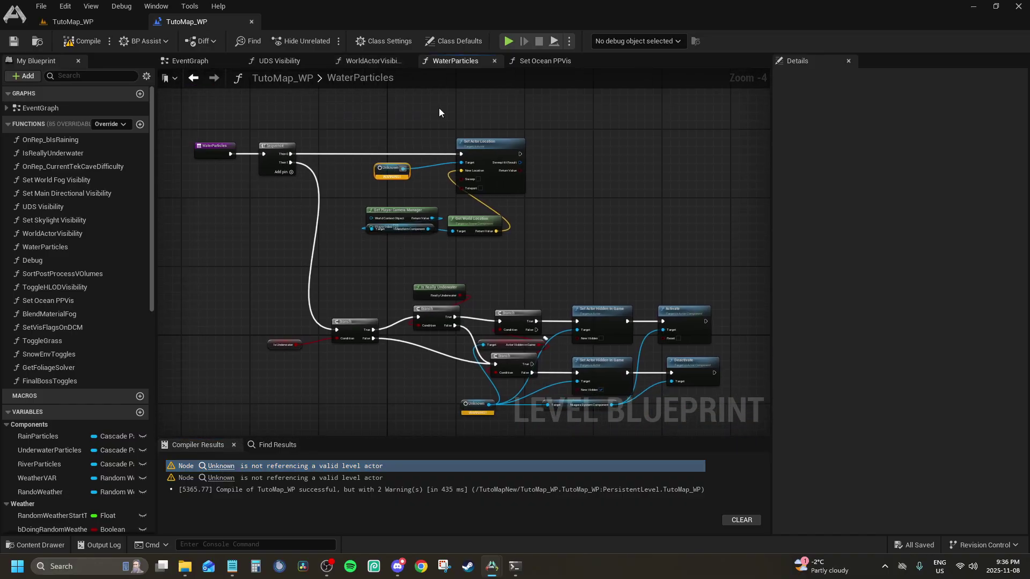
click(73, 21)
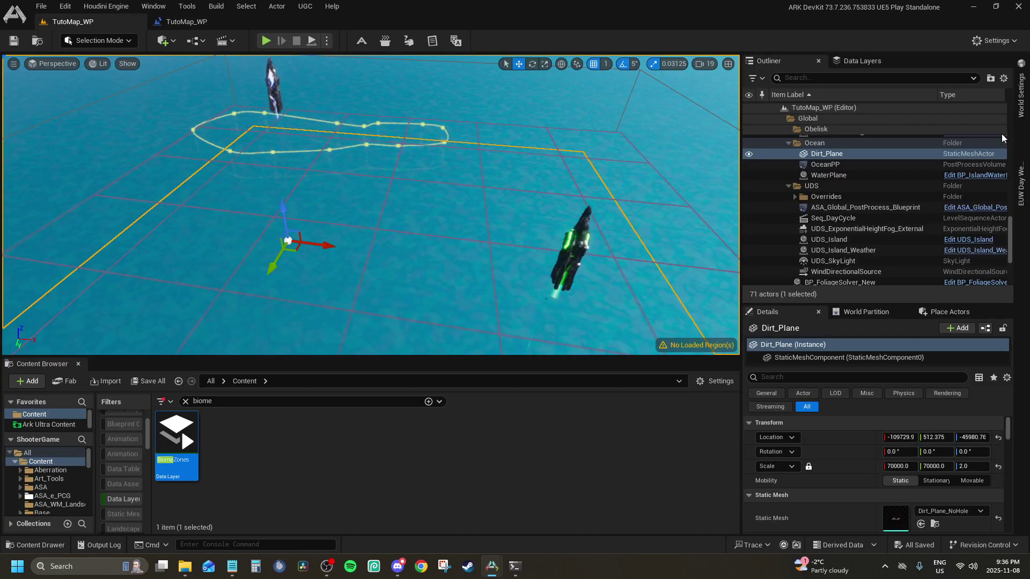
scroll(881, 173, up, 10)
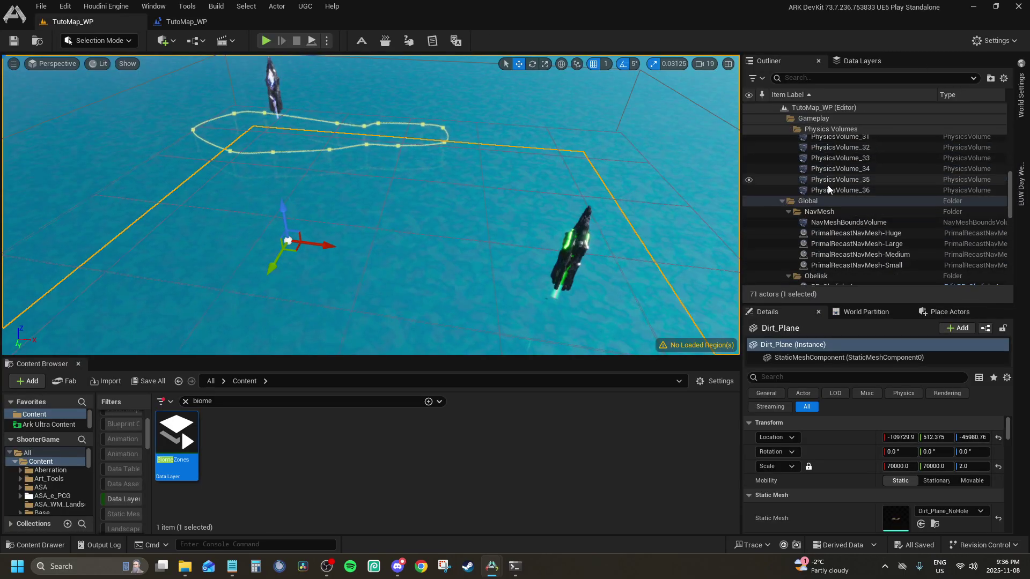
scroll(828, 185, down, 8)
click(803, 248)
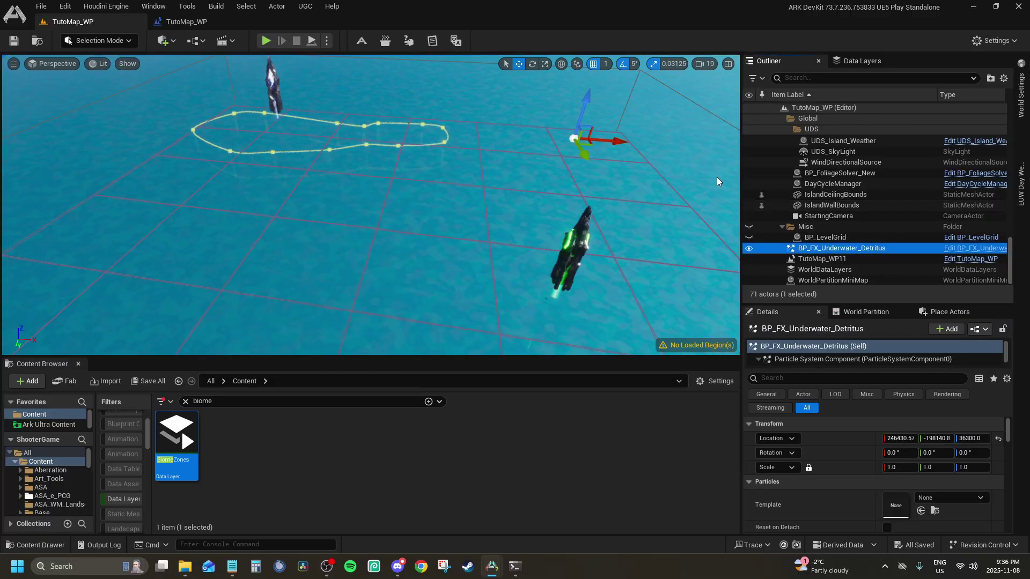
click(185, 21)
right_click(388, 171)
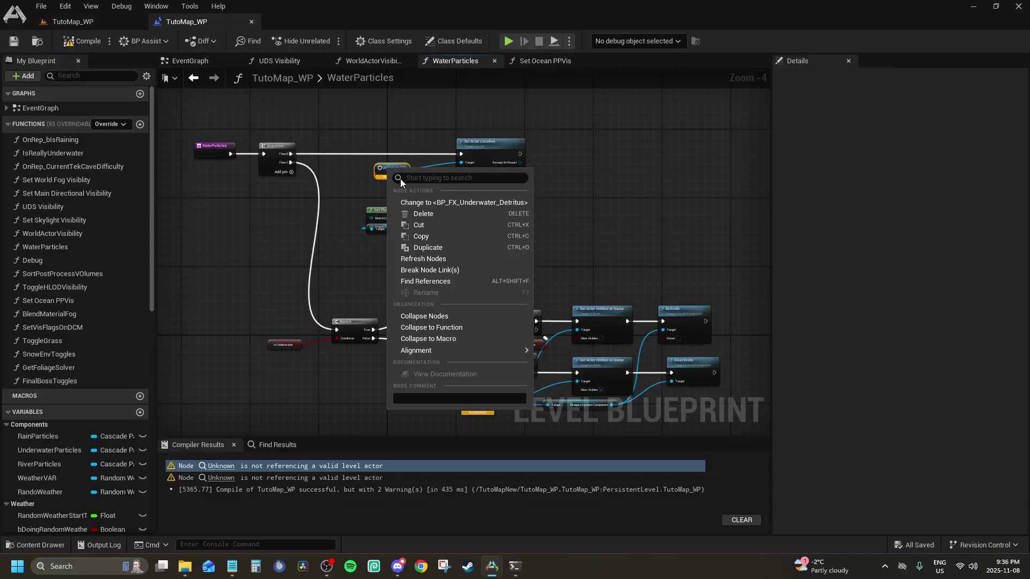
click(427, 203)
Change the second unknown reference in WaterParticles, feeding the Set Actor Hidden nodes, to BP_FX_Underwater_Detritus, and compile and save the blueprint.
right_click(471, 401)
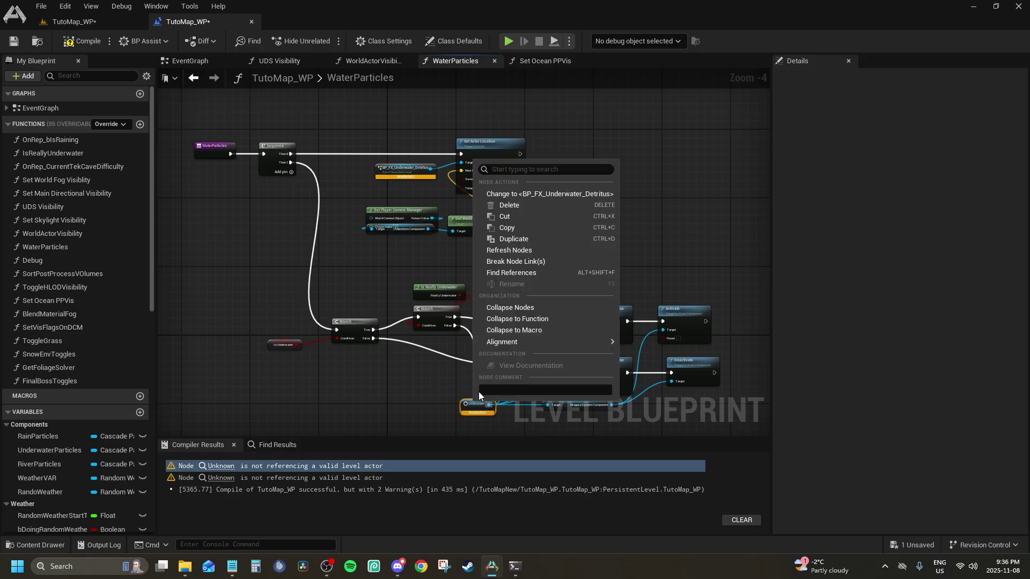
click(514, 195)
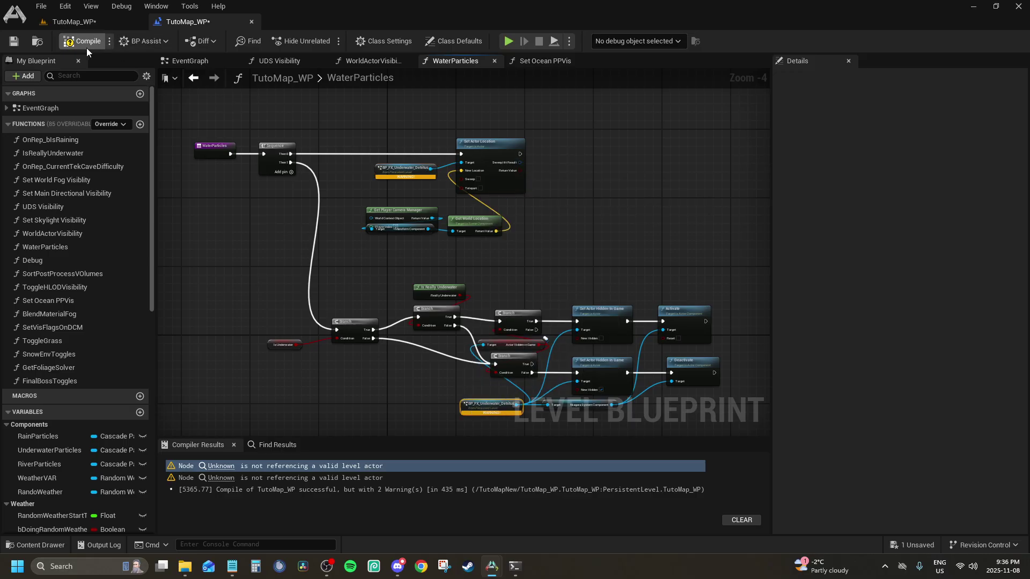
click(77, 36)
click(14, 41)
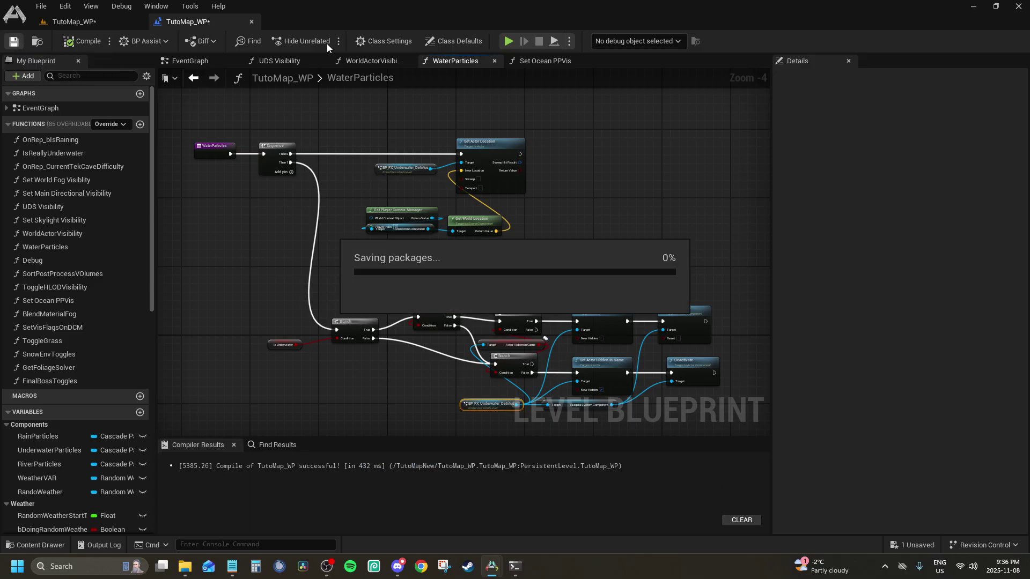
Close the WaterParticles, UDS Visibility, WorldActorVisibility and Set Ocean PPVis function graphs, leaving only the EventGraph open.
click(497, 61)
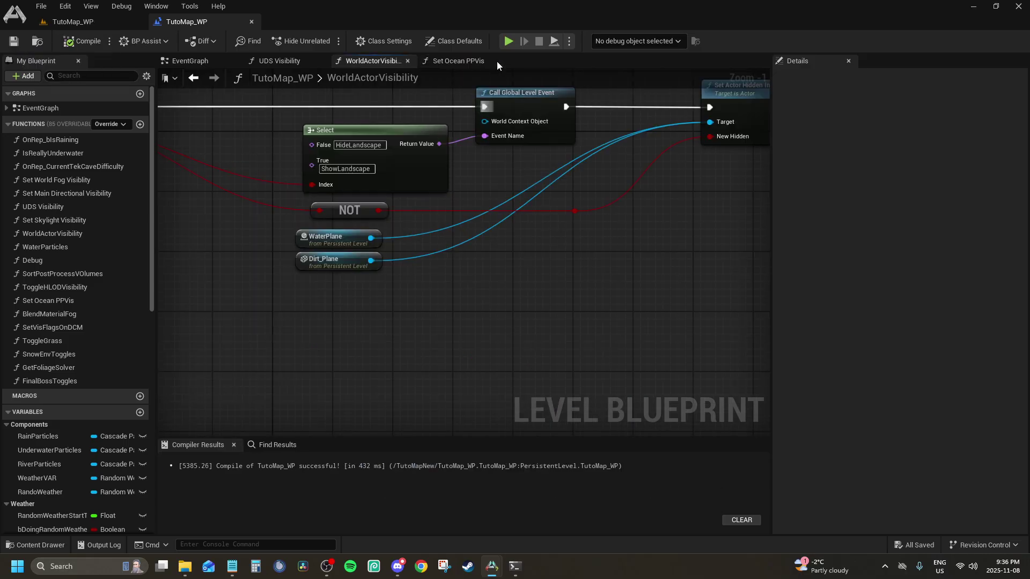
click(301, 64)
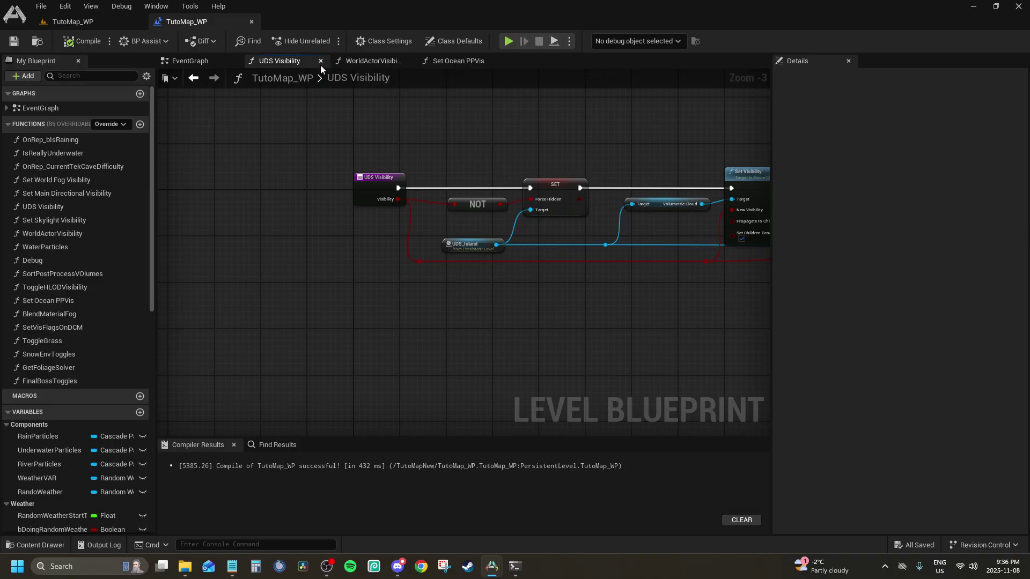
click(320, 62)
click(321, 62)
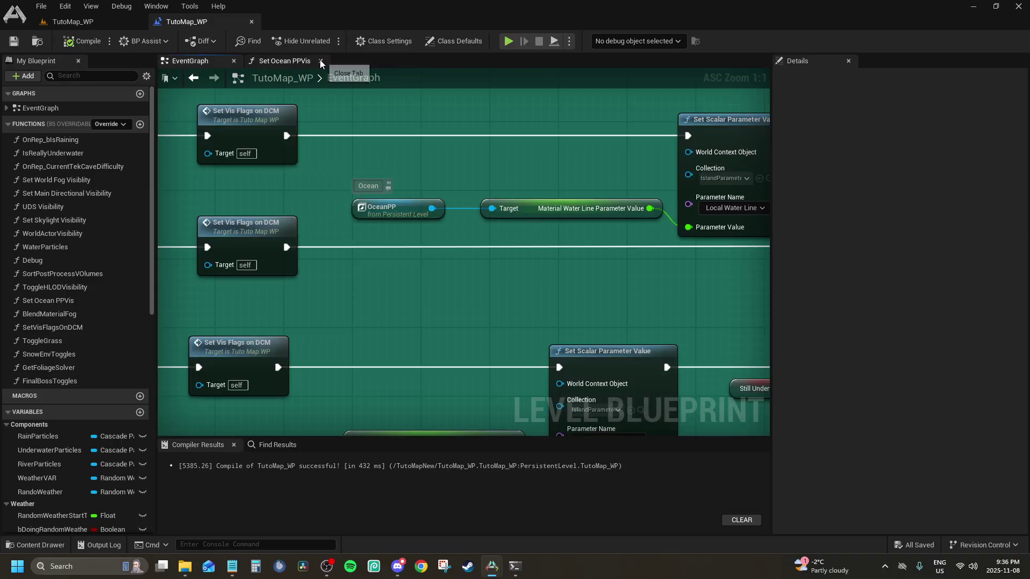
click(321, 61)
Look over the weather and tick sections of the EventGraph and close the TutoMap_WP level blueprint.
scroll(368, 193, down, 12)
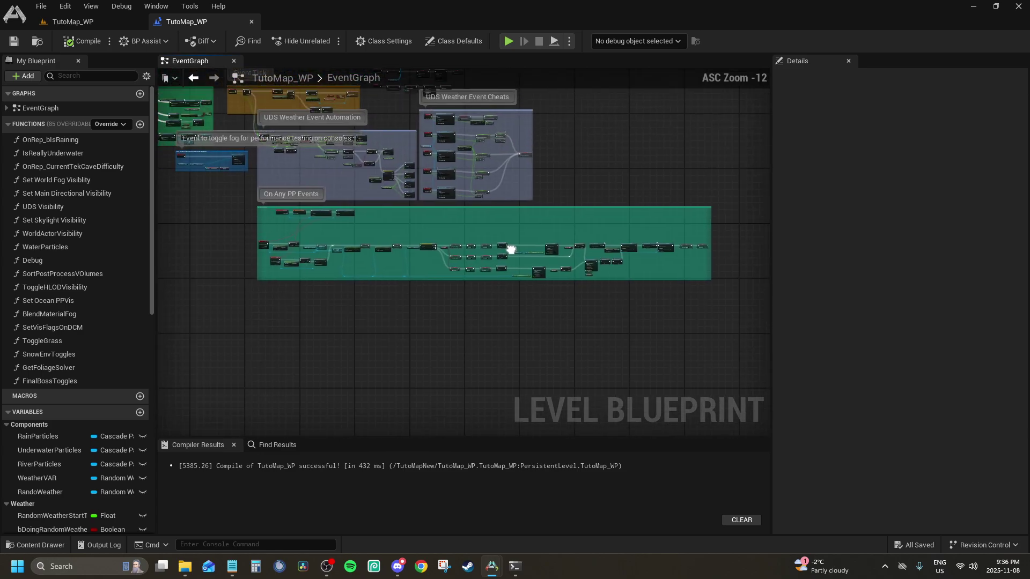
scroll(297, 257, up, 3)
scroll(523, 220, up, 4)
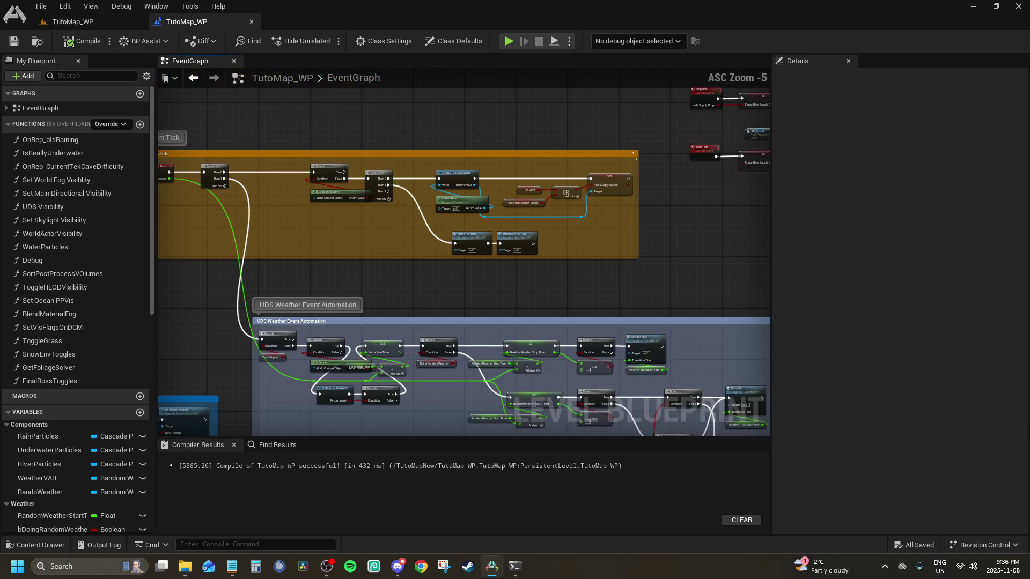
right_drag(524, 220, 378, 82)
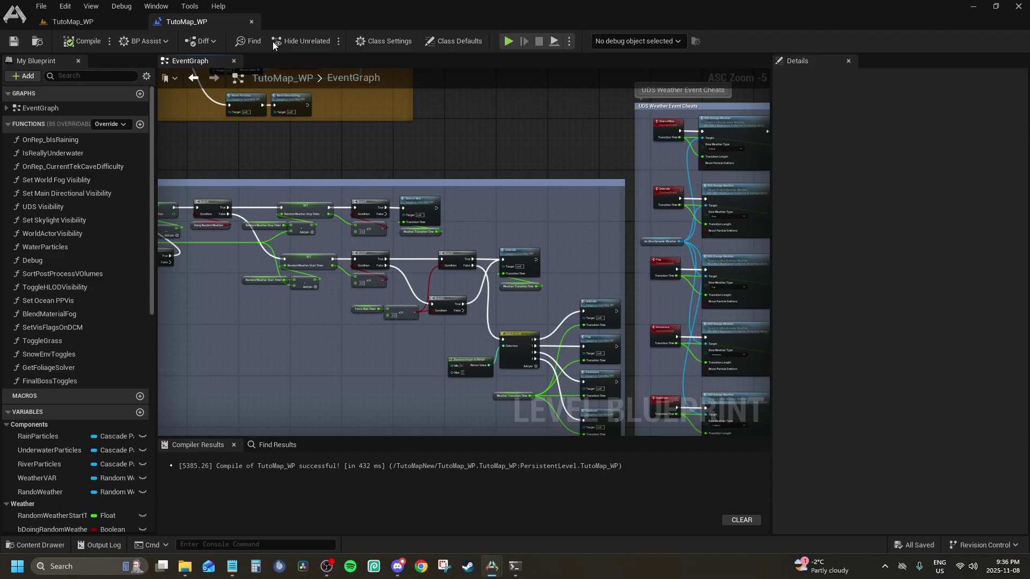
click(252, 21)
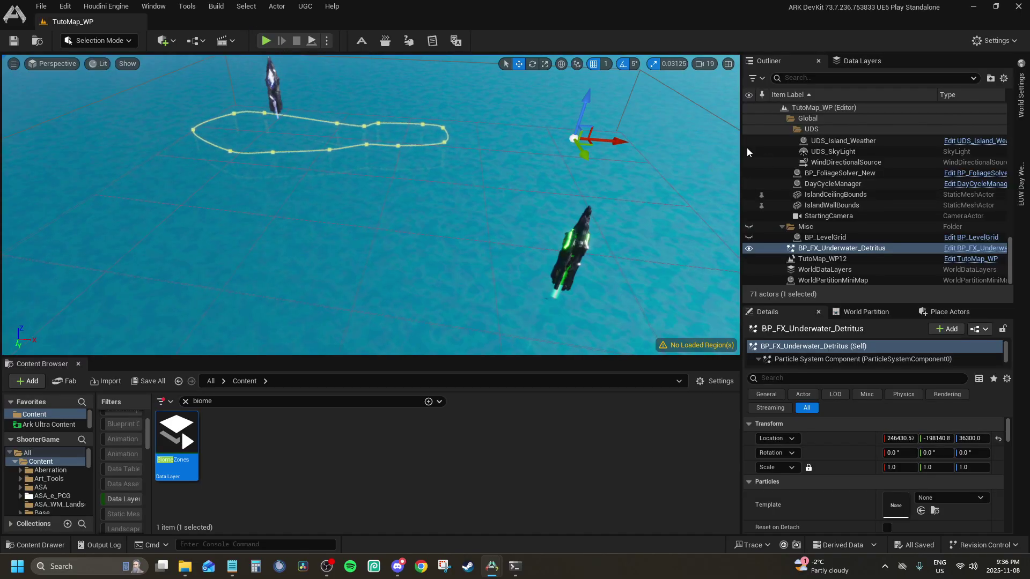
click(859, 61)
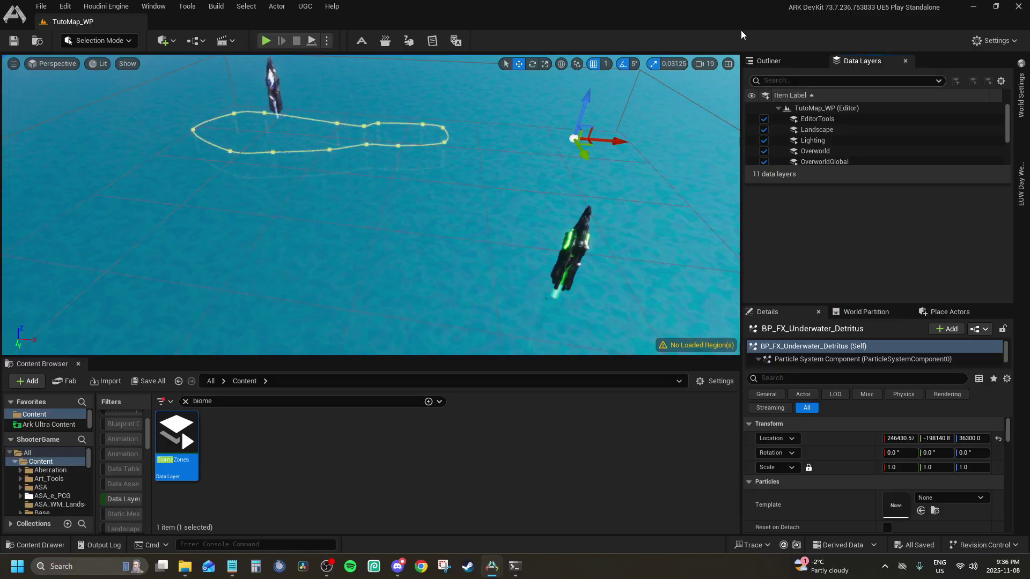
click(770, 61)
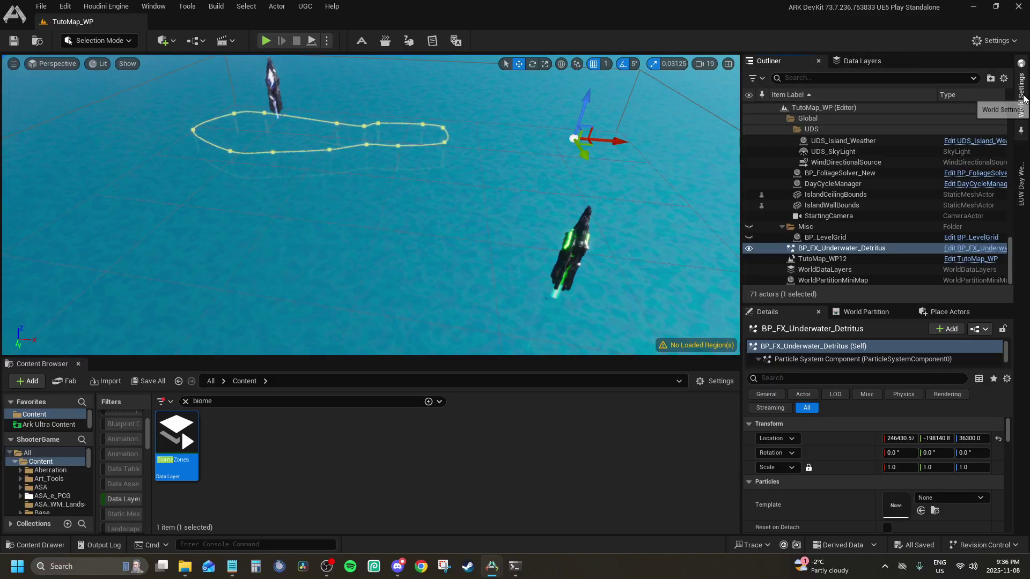
click(1021, 94)
click(1026, 89)
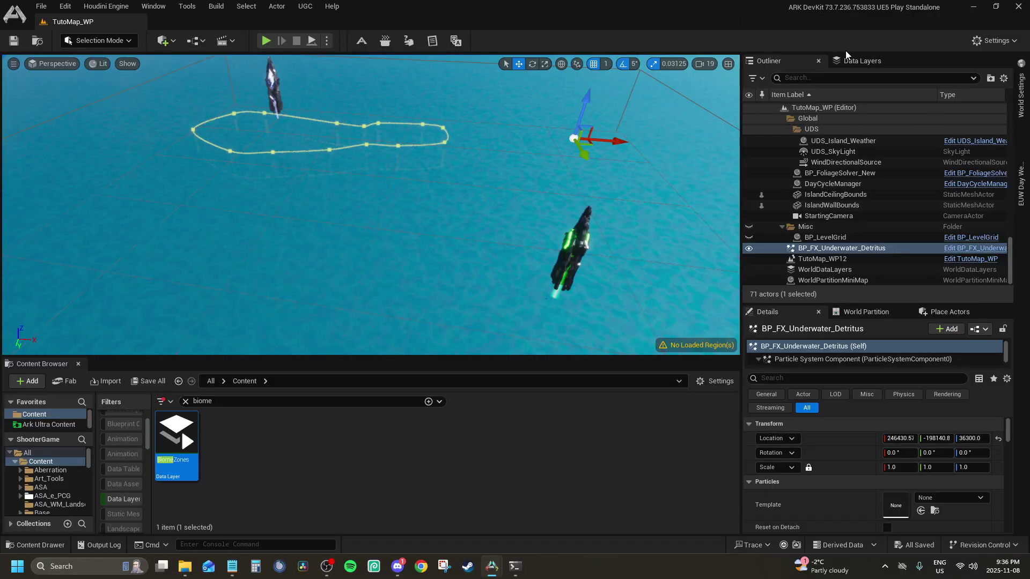
Nest the OverworldGlobal data layer under the Overworld data layer and save the changed level data.
click(856, 60)
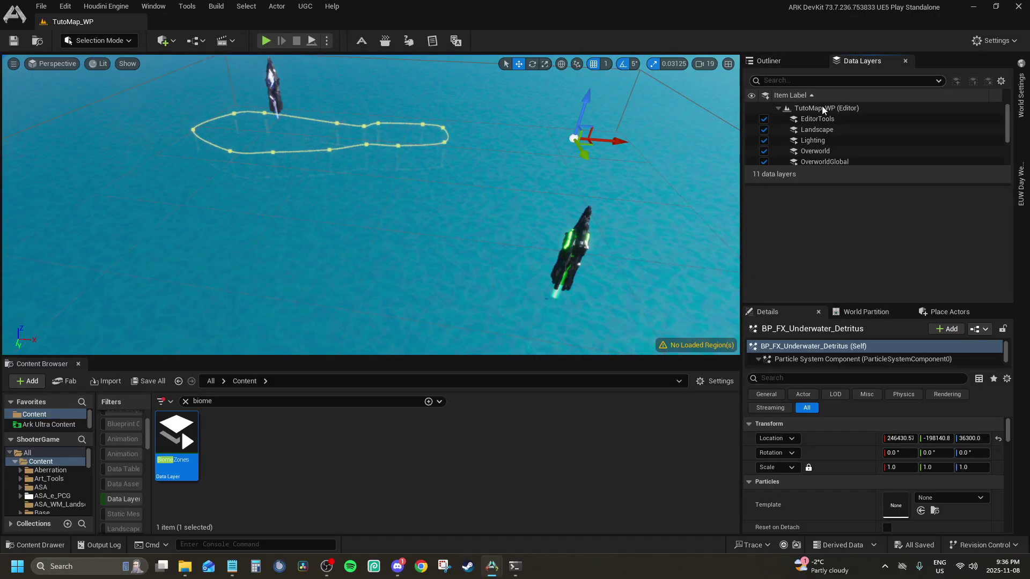
scroll(819, 134, down, 1)
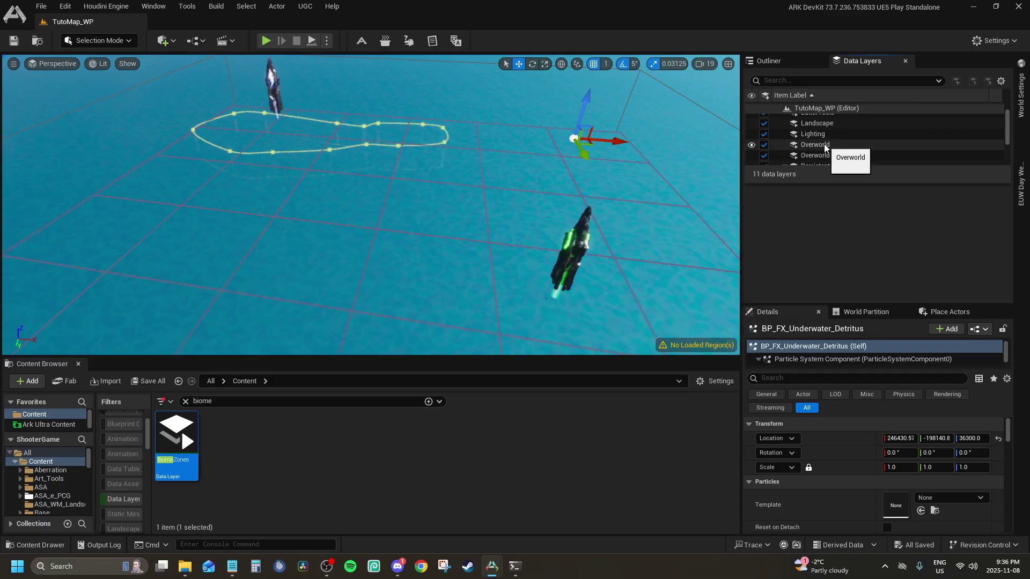
scroll(824, 144, up, 1)
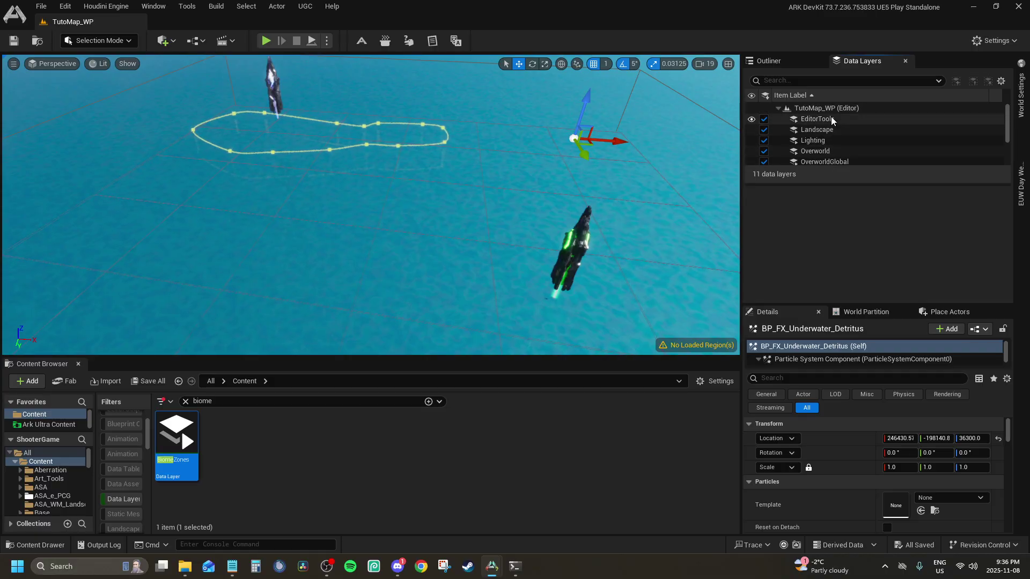
scroll(821, 152, down, 1)
click(820, 154)
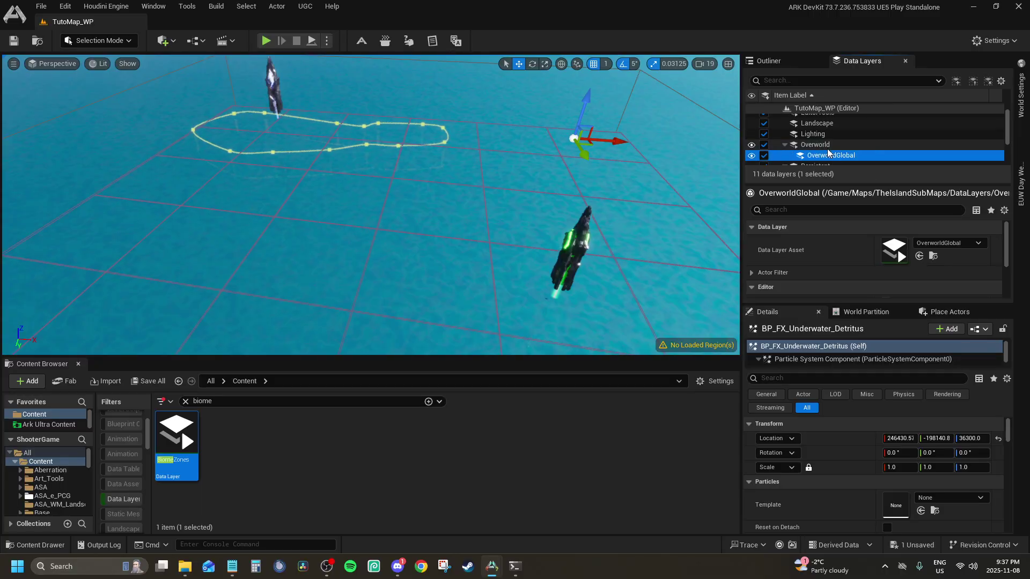
scroll(823, 141, up, 1)
click(820, 109)
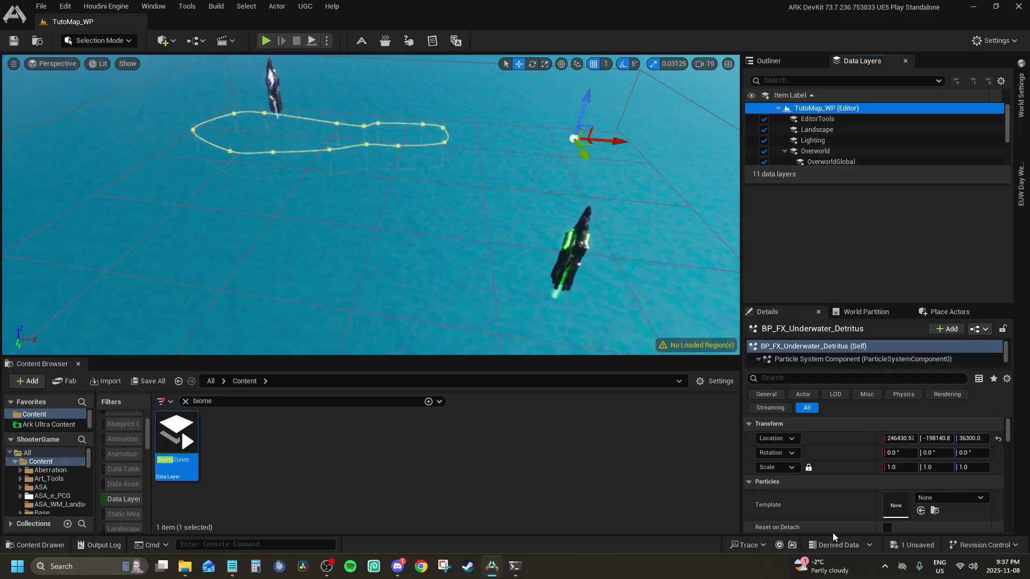
click(906, 550)
click(606, 408)
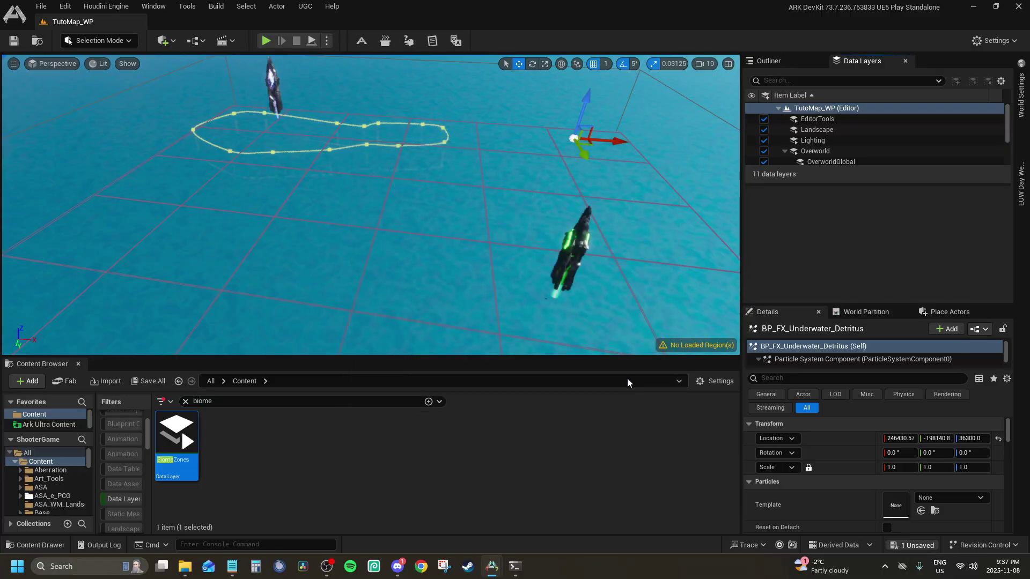
Select every PhysicsVolume actor in the Physics Volumes folder and check their assigned data layer asset against the level's data layer list.
click(770, 62)
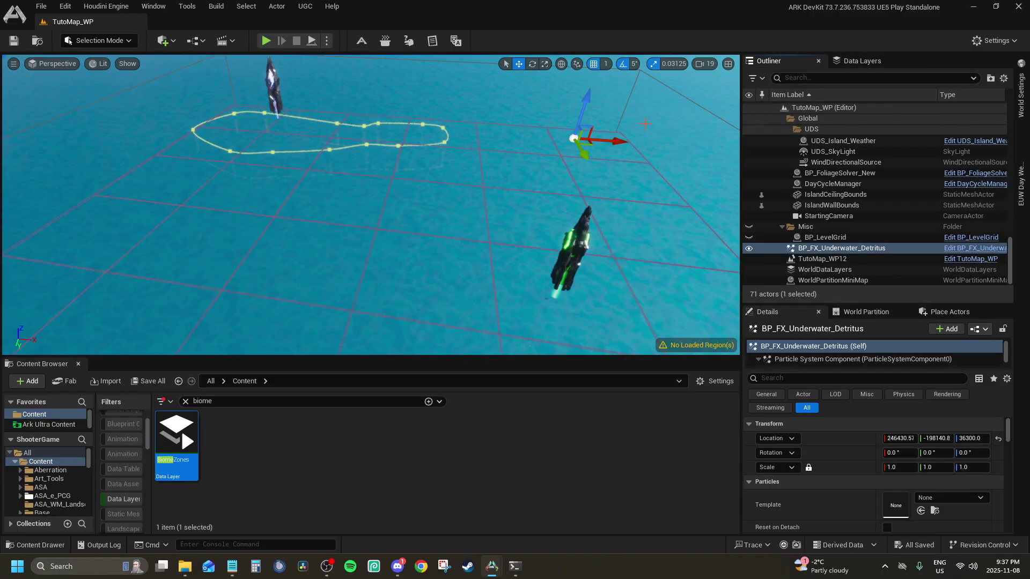
click(811, 206)
scroll(815, 184, up, 5)
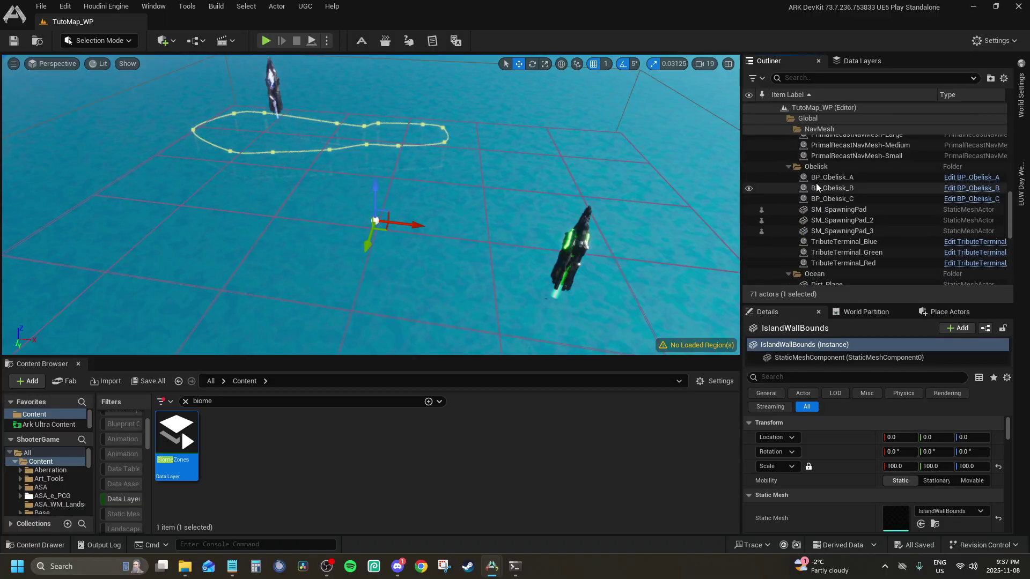
scroll(848, 161, down, 2)
scroll(838, 253, up, 2)
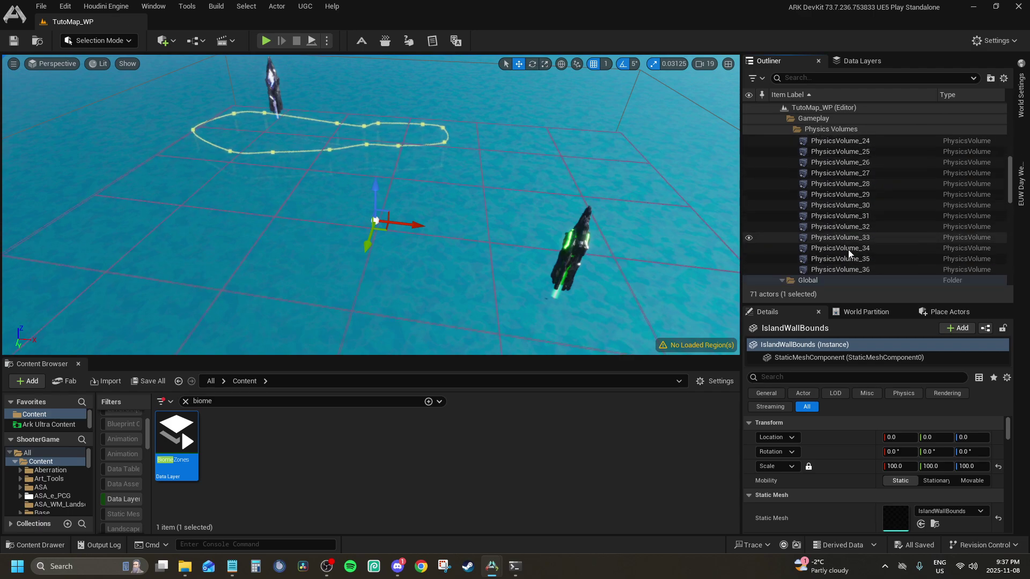
click(840, 270)
scroll(856, 214, up, 8)
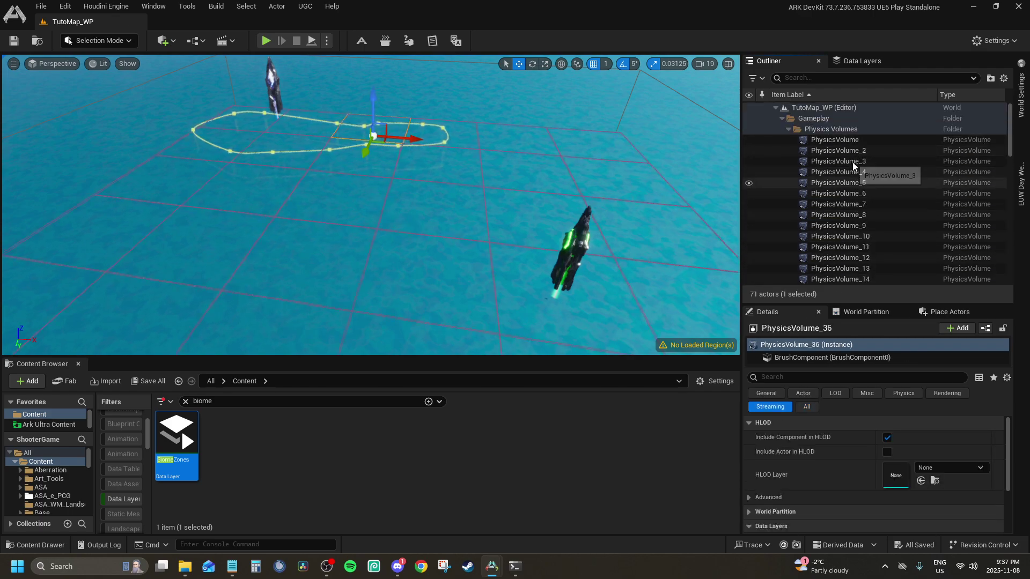
shift+click(835, 140)
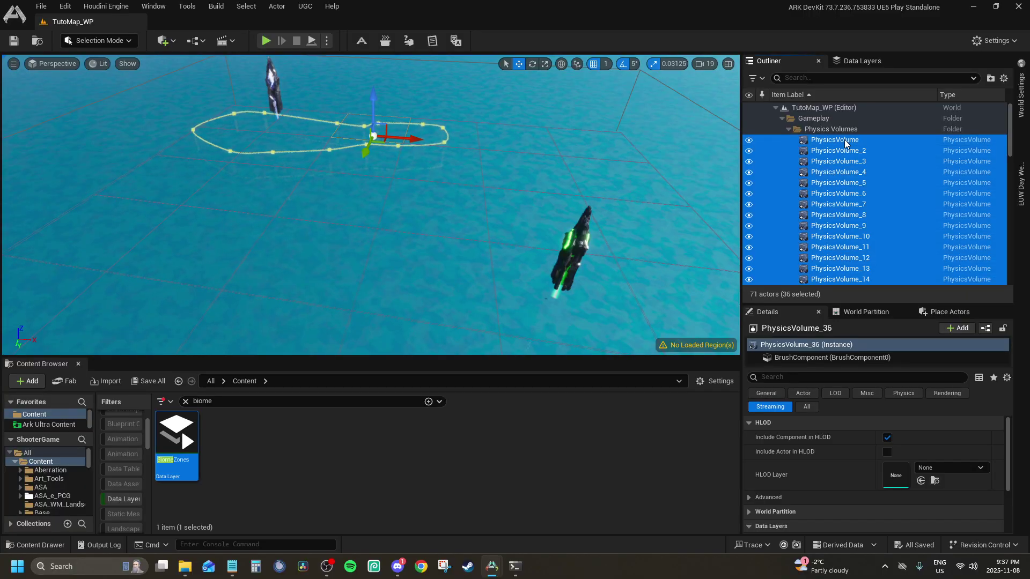
scroll(831, 456, down, 4)
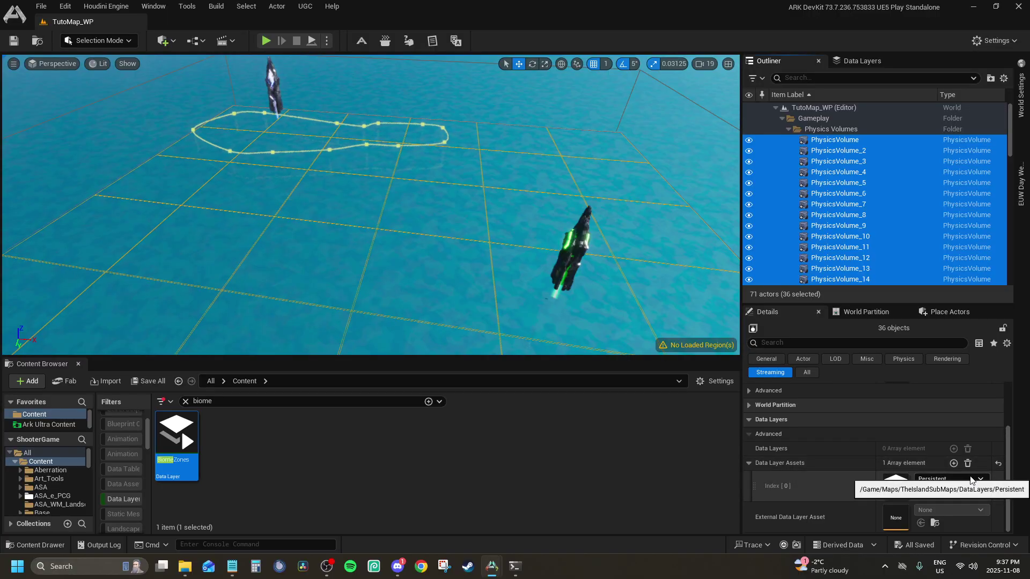
click(858, 61)
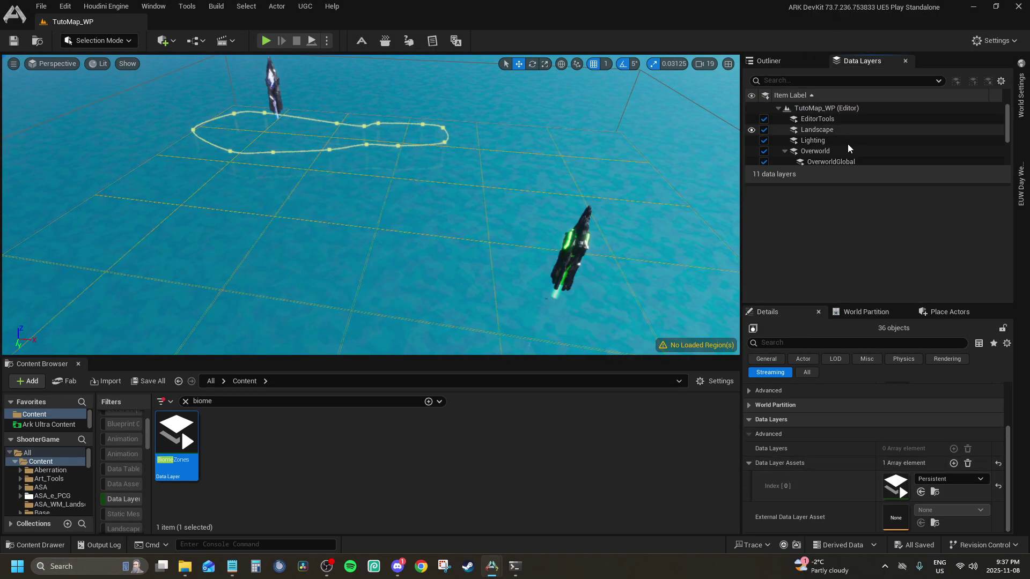
scroll(825, 149, up, 3)
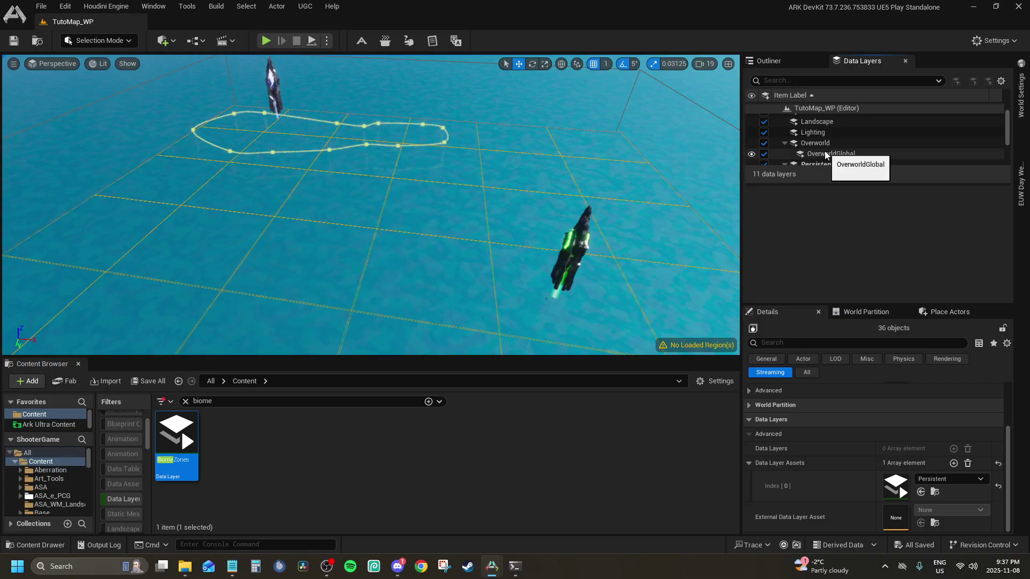
click(780, 59)
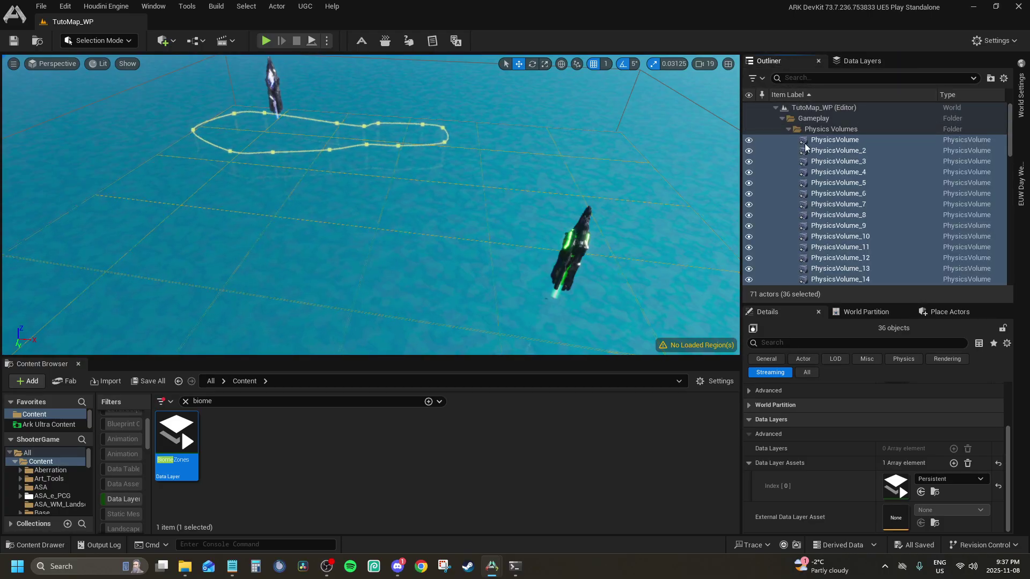
Collapse the Physics Volumes folder and check the streaming data layer settings of NavMeshBoundsVolume.
click(788, 129)
click(803, 161)
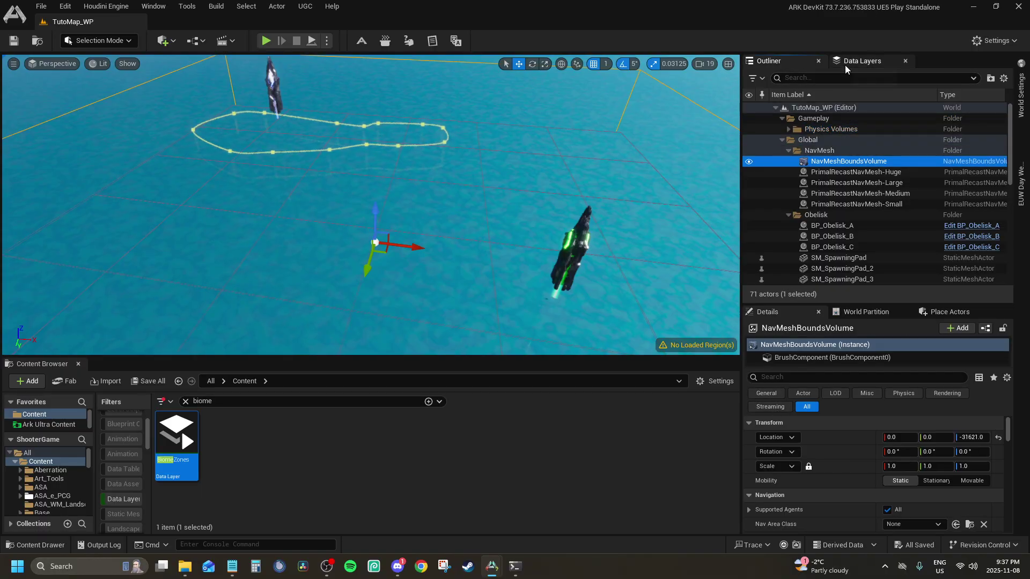
click(763, 408)
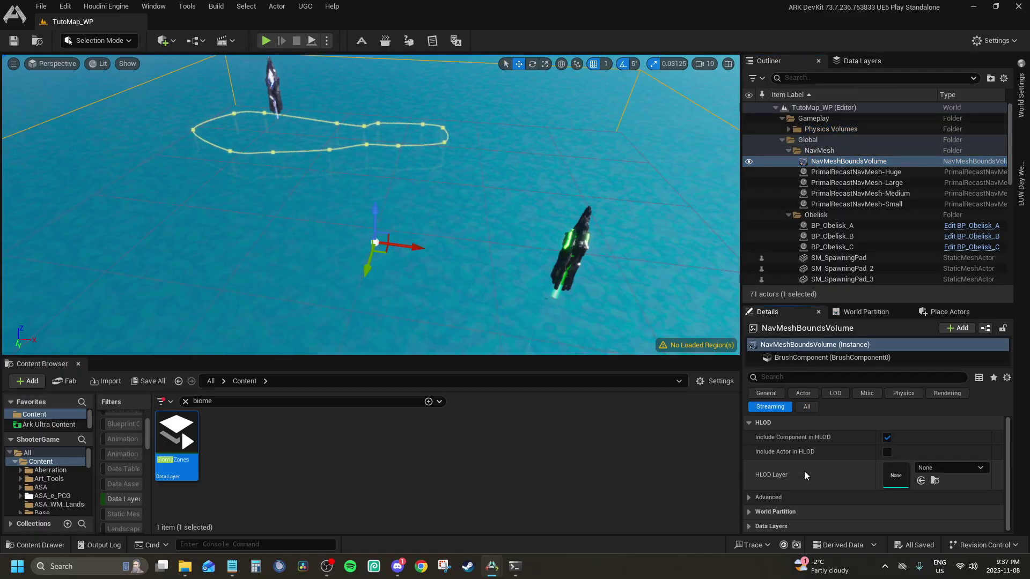
click(750, 523)
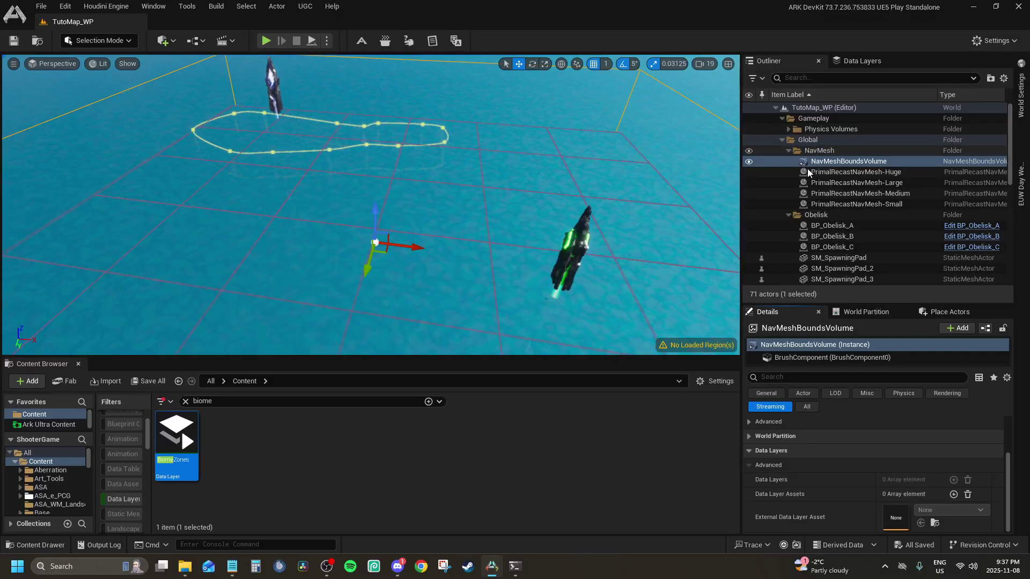
Check the data layer assets and World Partition settings of BP_Obelisk_A, then of all three BP_Obelisk actors together.
click(823, 226)
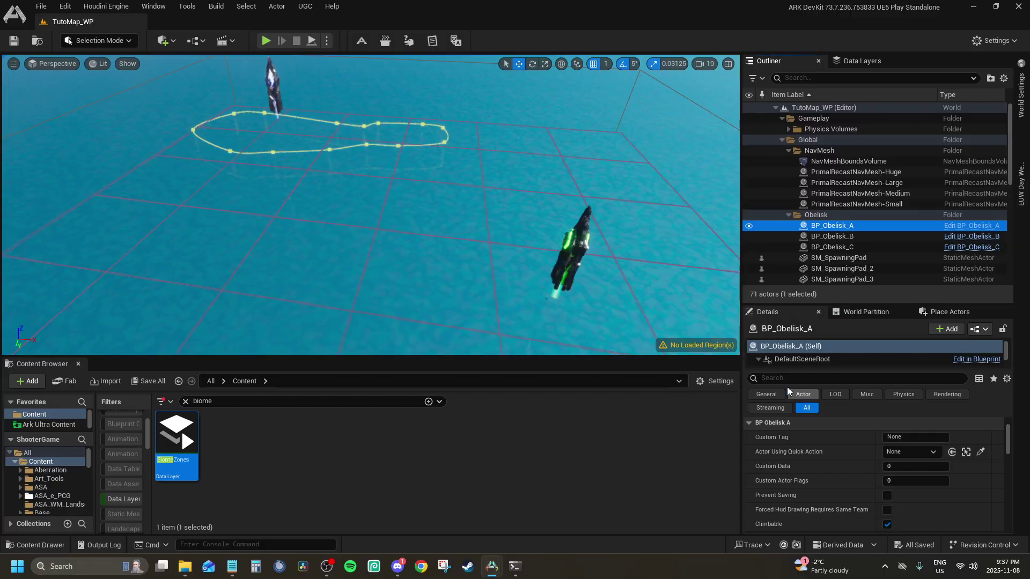
click(784, 410)
click(751, 497)
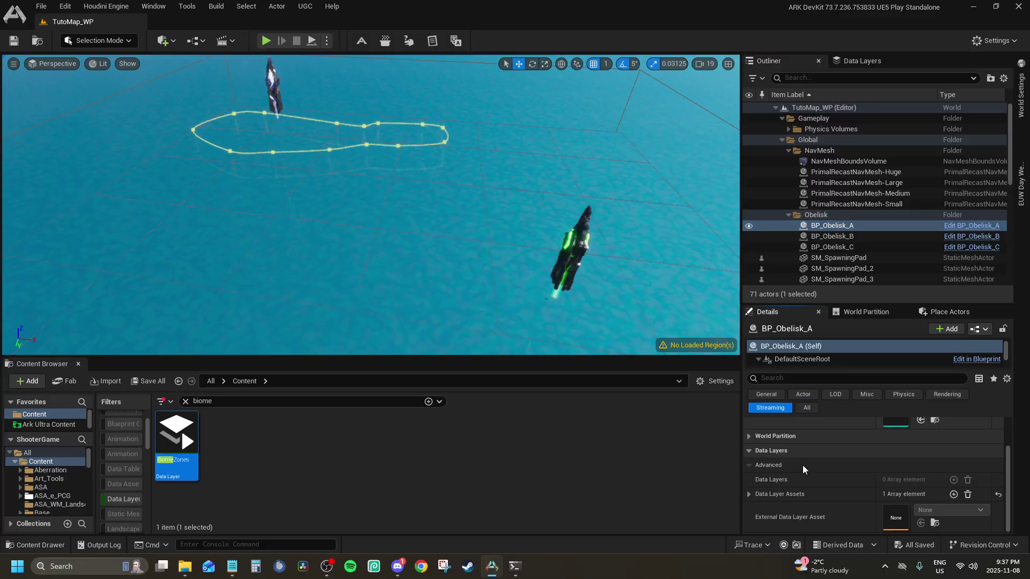
click(749, 495)
scroll(791, 482, down, 1)
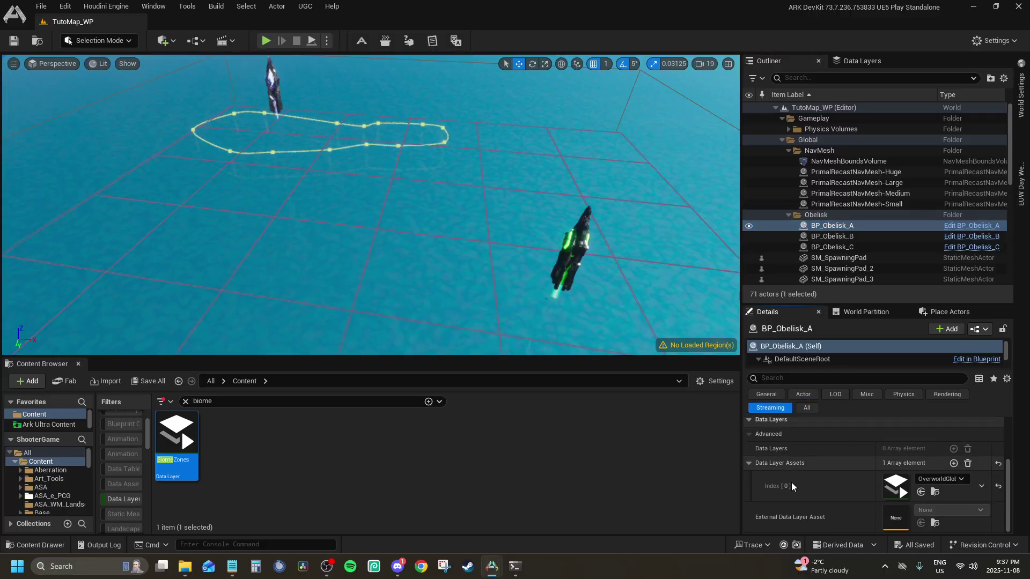
shift+click(826, 247)
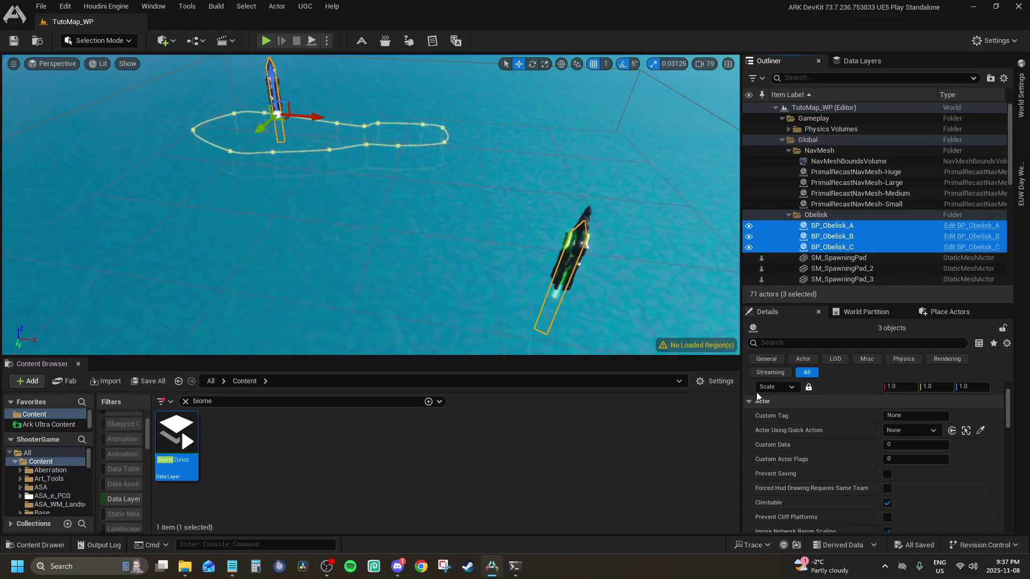
click(770, 372)
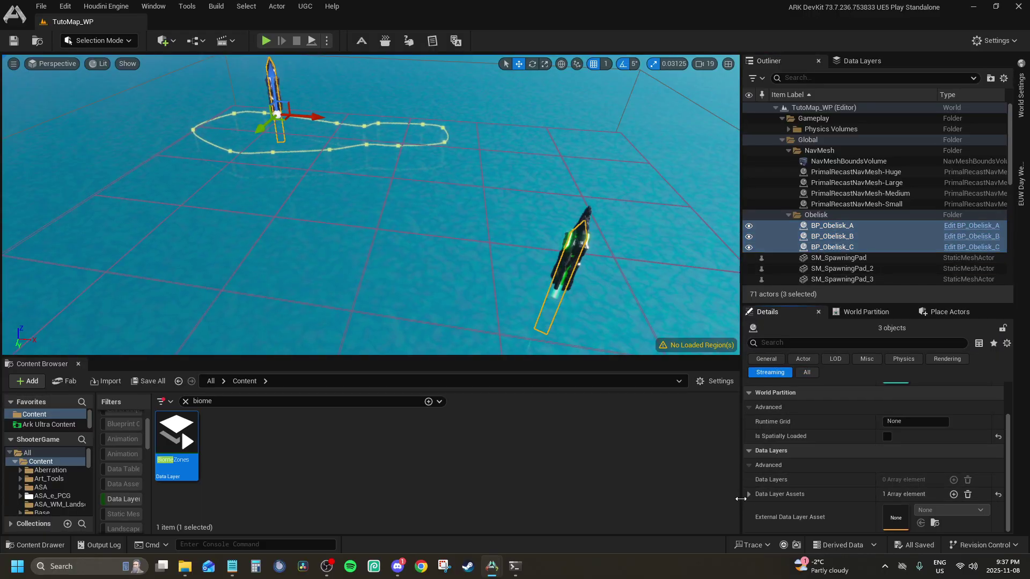
click(749, 494)
scroll(829, 435, up, 1)
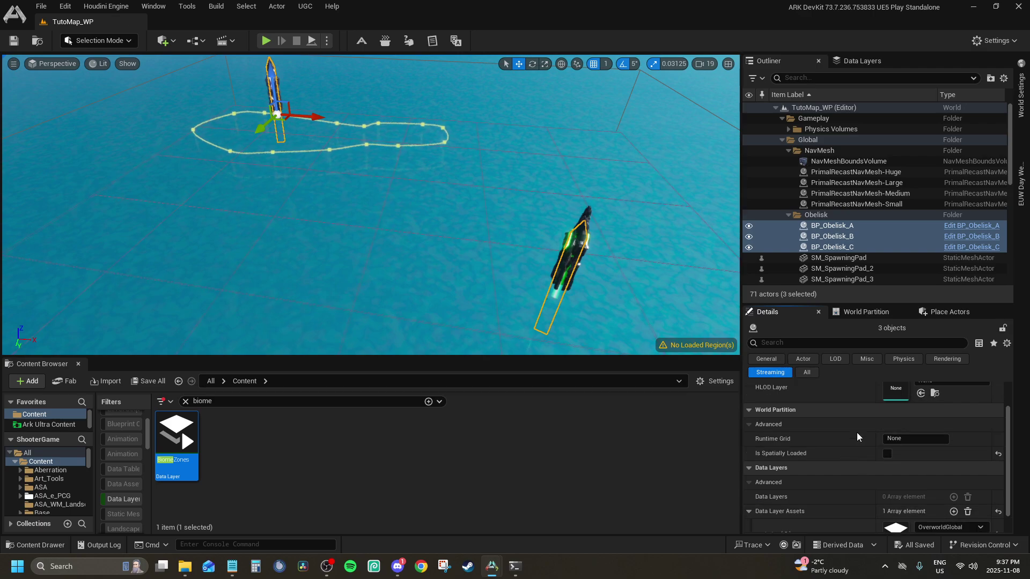
Remove the MainMap_Far data layer asset from SM_SpawningPad, SM_SpawningPad_2 and SM_SpawningPad_3.
click(823, 260)
scroll(823, 263, down, 1)
shift+click(829, 256)
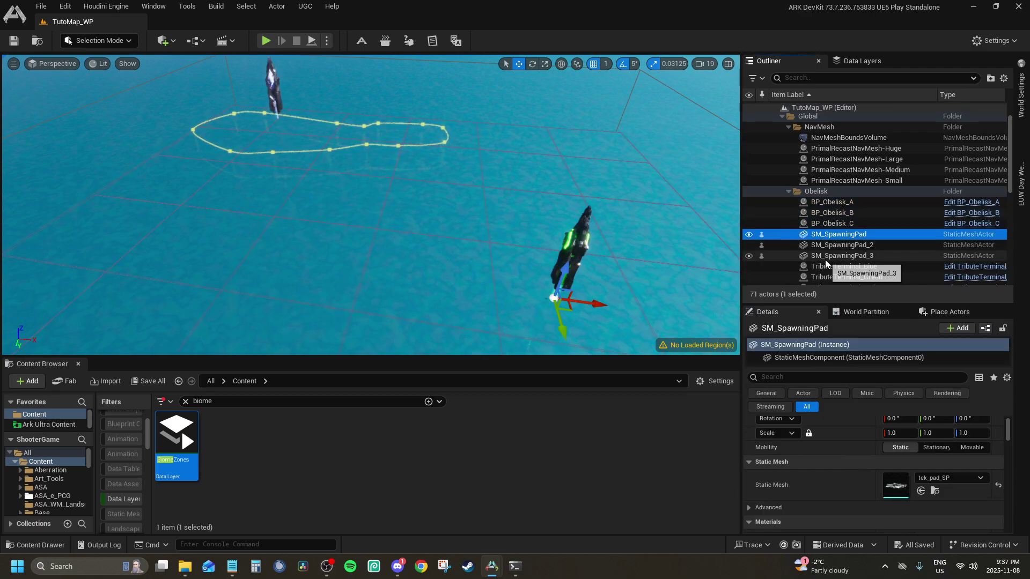
click(756, 373)
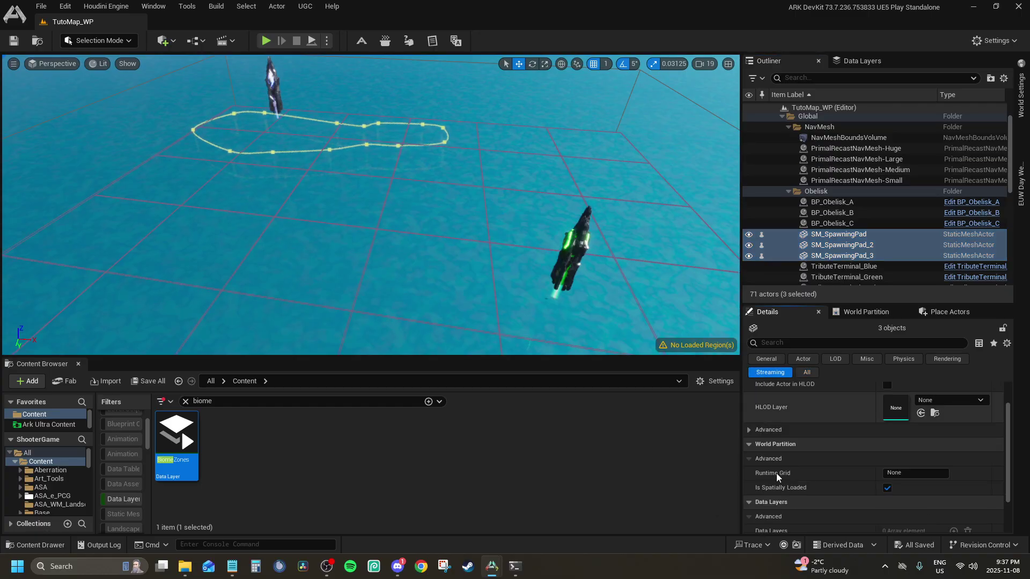
scroll(796, 488, down, 1)
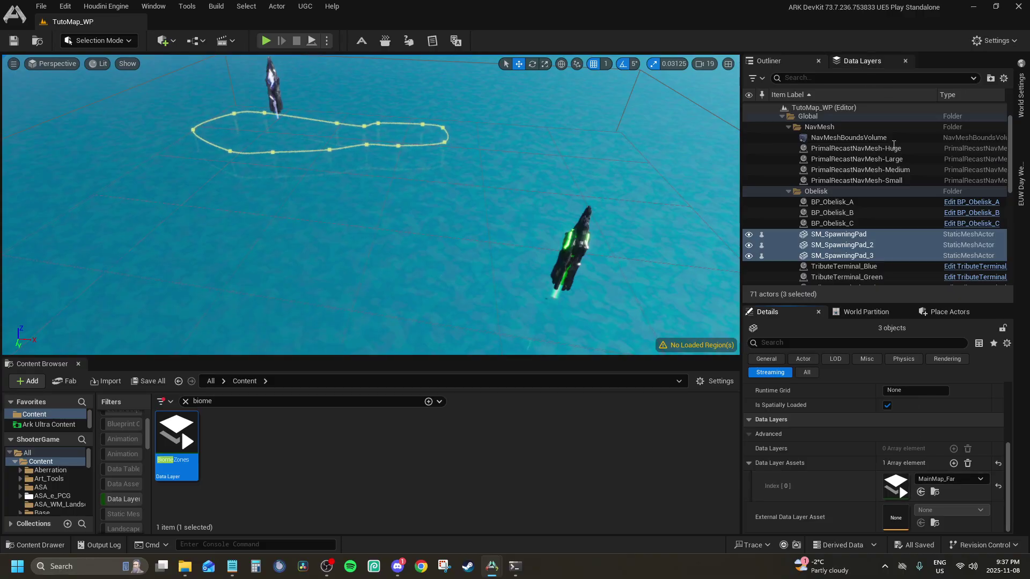
click(969, 464)
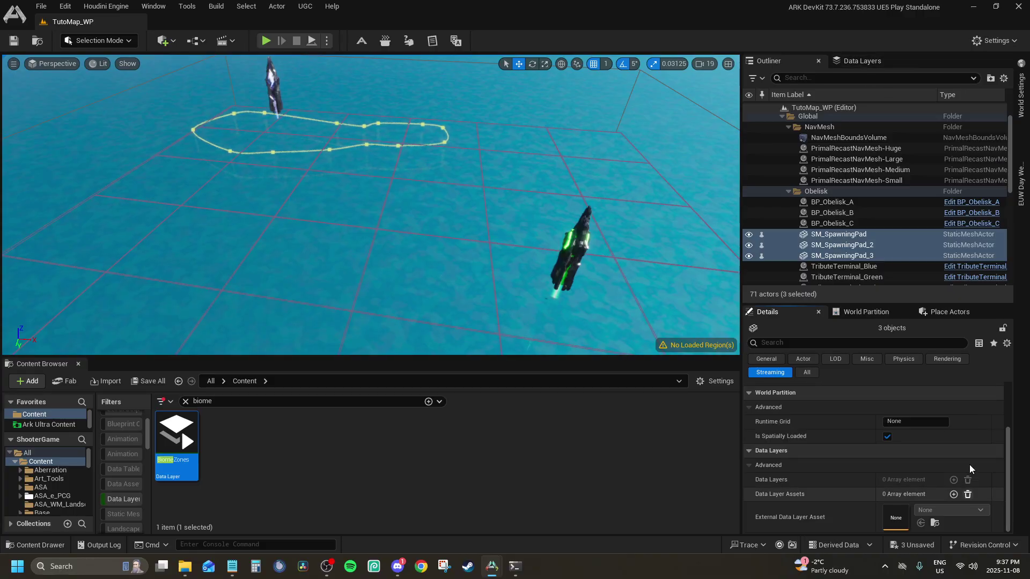
Add the three selected SM_SpawningPad actors to the Overworld data layer.
click(855, 63)
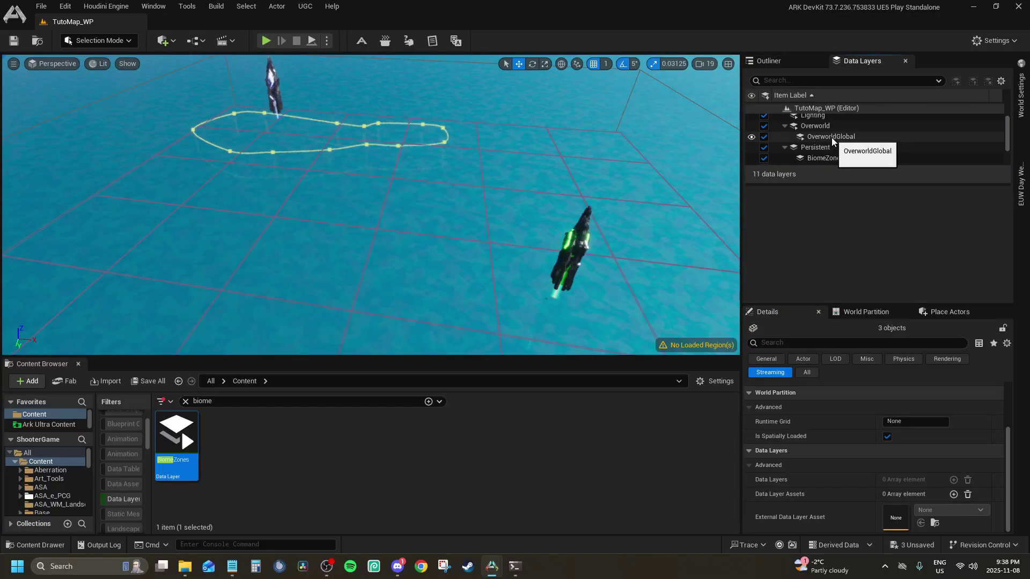
right_click(831, 137)
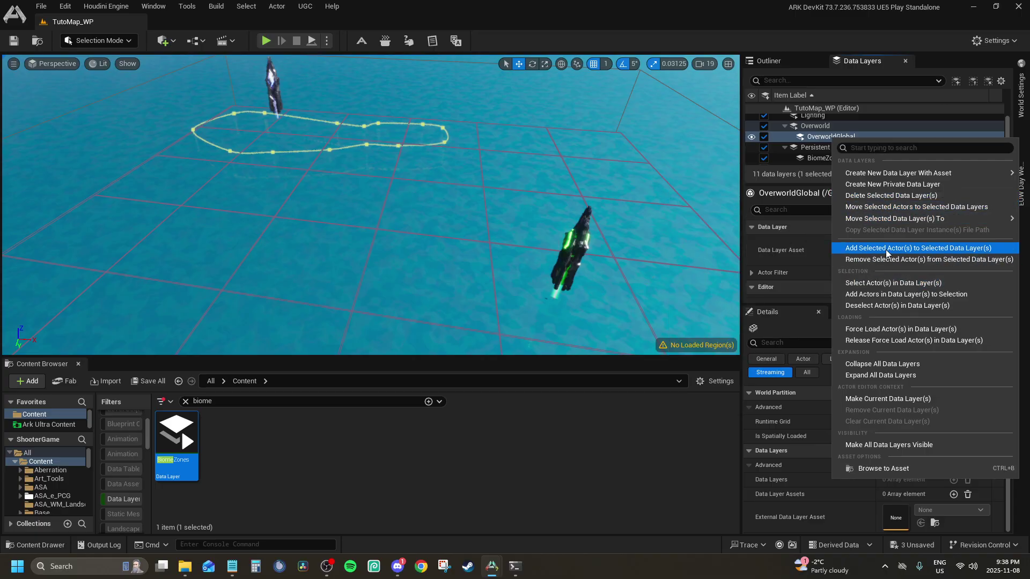
right_click(809, 125)
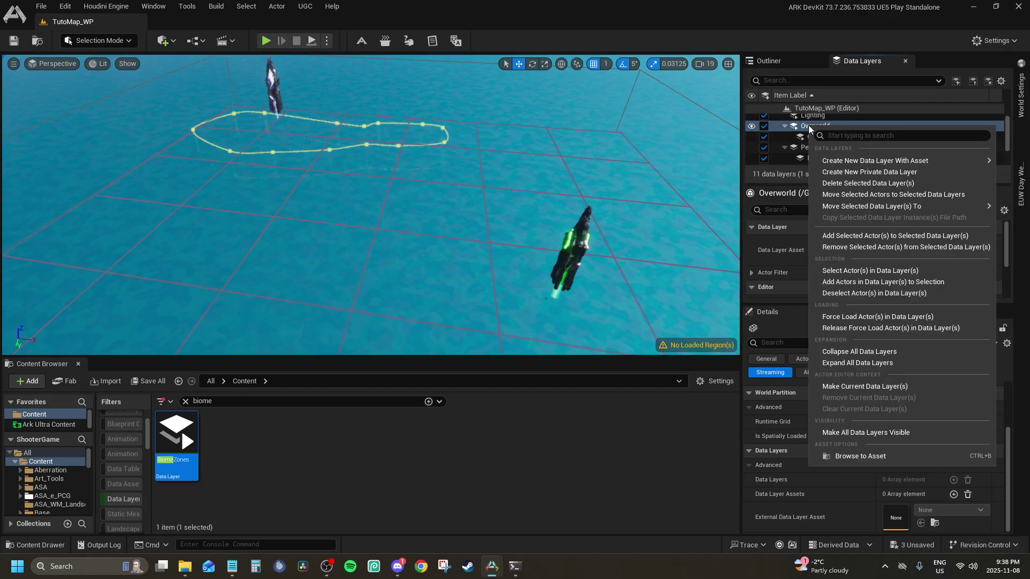
click(850, 235)
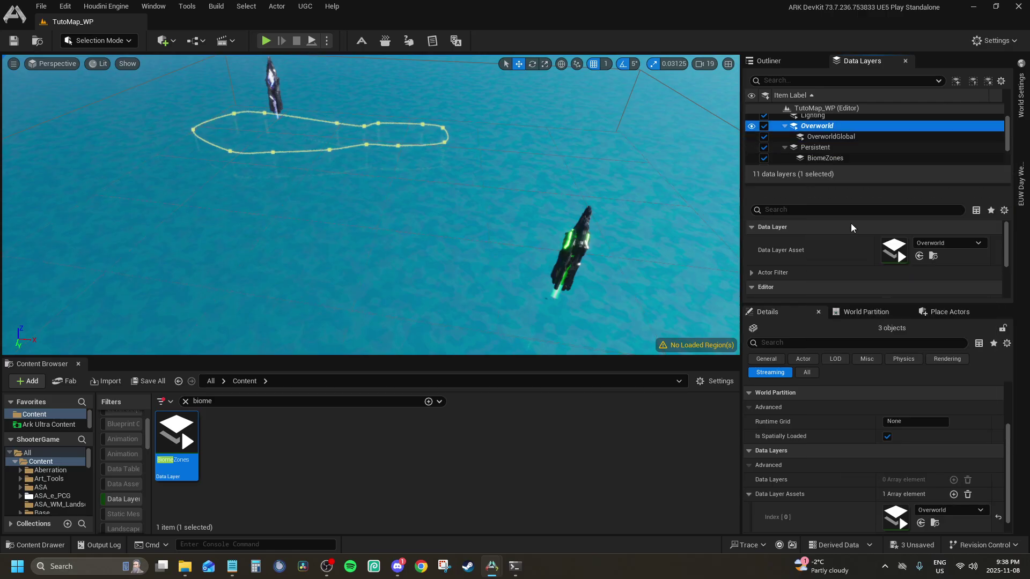
Remove the three selected SM_SpawningPad actors from the Overworld data layer and add them to OverworldGlobal.
right_click(806, 129)
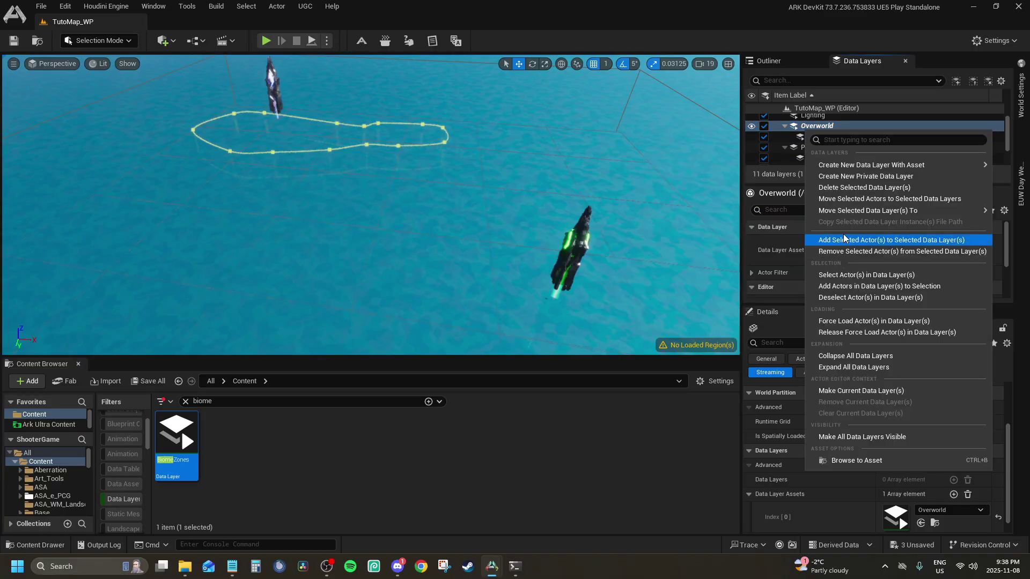
click(846, 250)
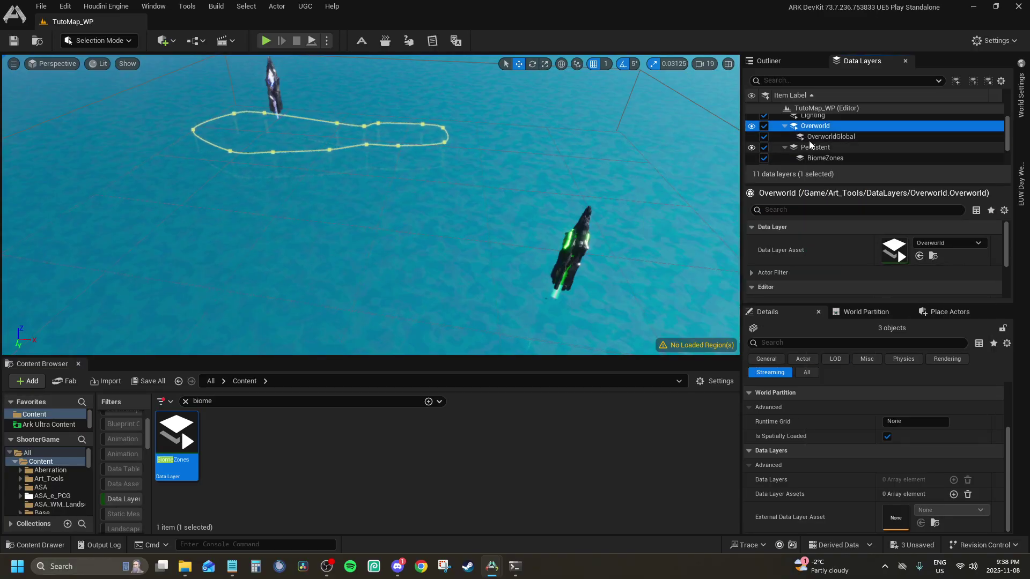
right_click(809, 139)
click(837, 251)
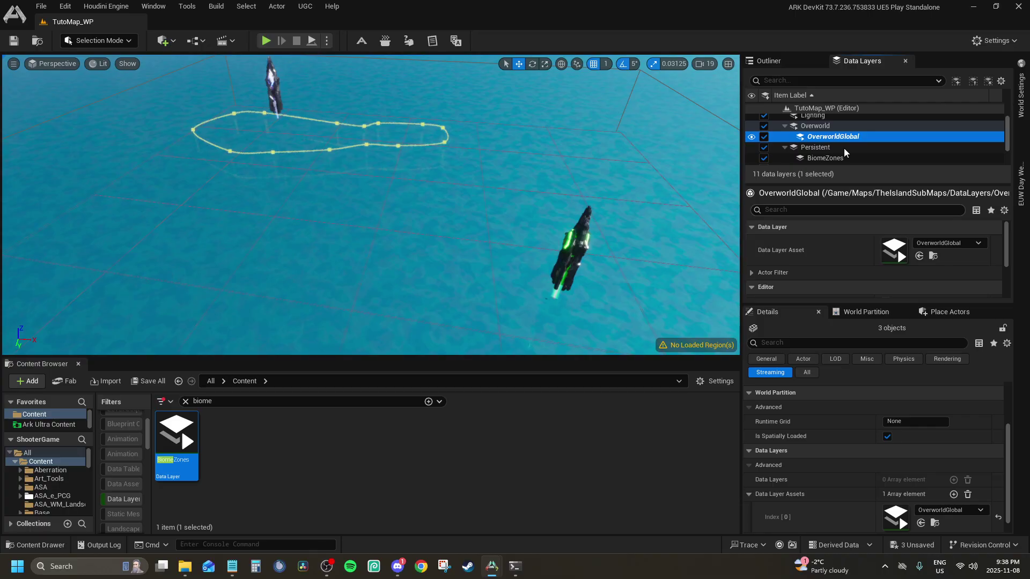
Check the streaming data layer settings of TributeTerminal_Blue, TributeTerminal_Green and TributeTerminal_Red together.
click(768, 60)
scroll(845, 247, down, 2)
click(844, 236)
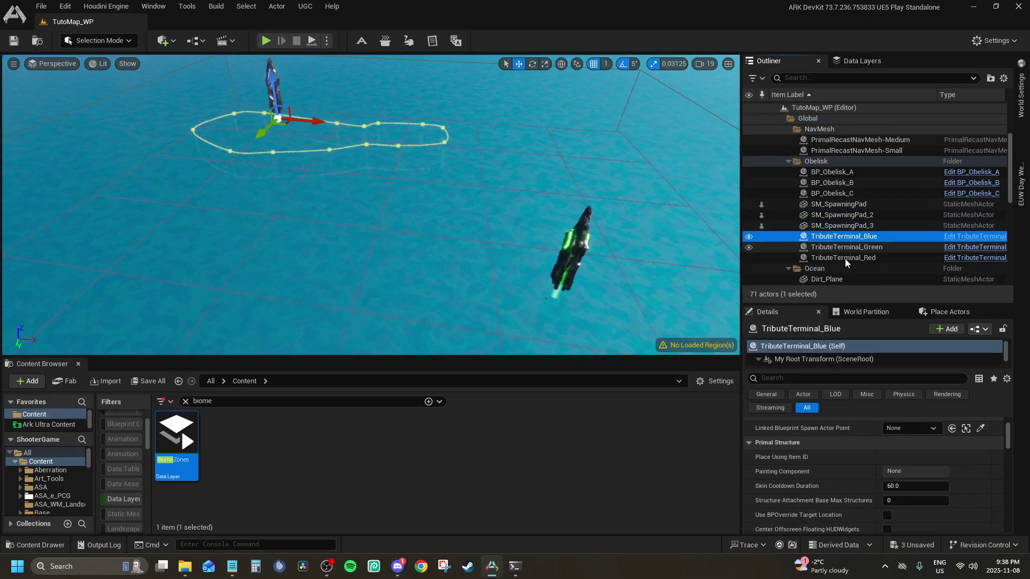
shift+click(845, 259)
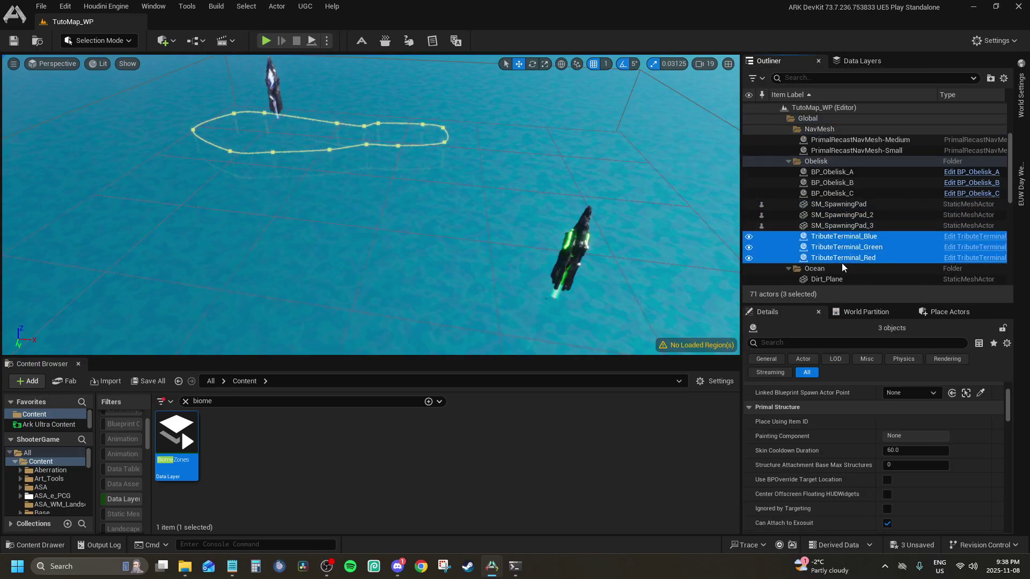
click(751, 368)
click(748, 466)
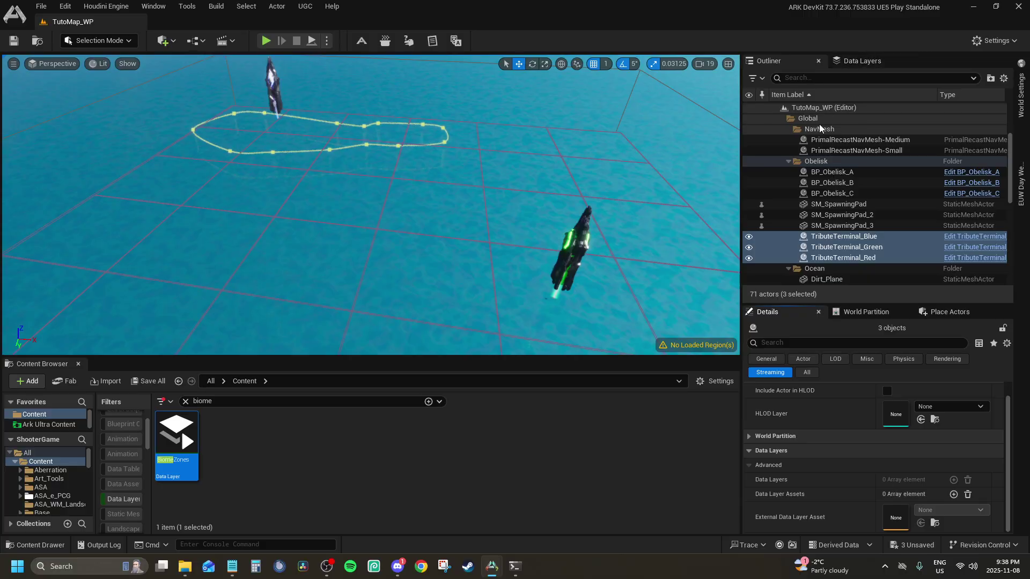
Check the World Partition and data layer settings of Dirt_Plane, OceanPP and WaterPlane in the Ocean folder.
scroll(810, 171, down, 3)
scroll(810, 171, down, 1)
click(824, 195)
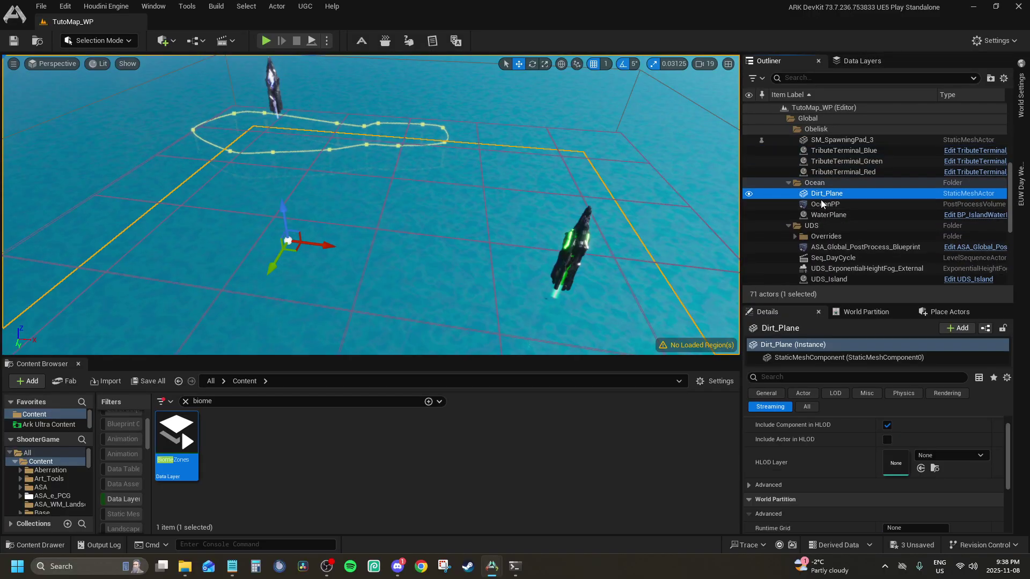
scroll(783, 430, down, 2)
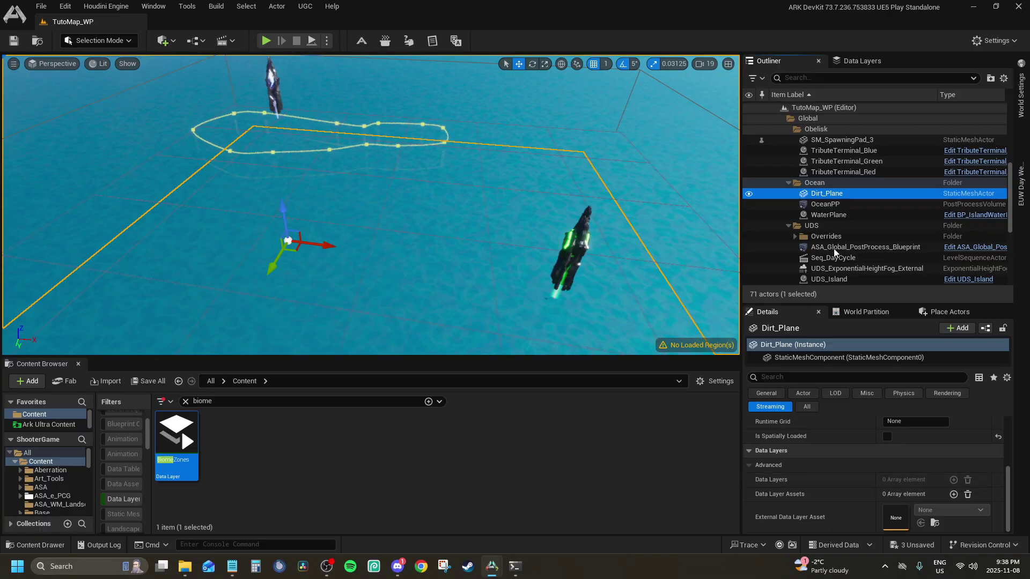
click(826, 205)
scroll(804, 481, down, 3)
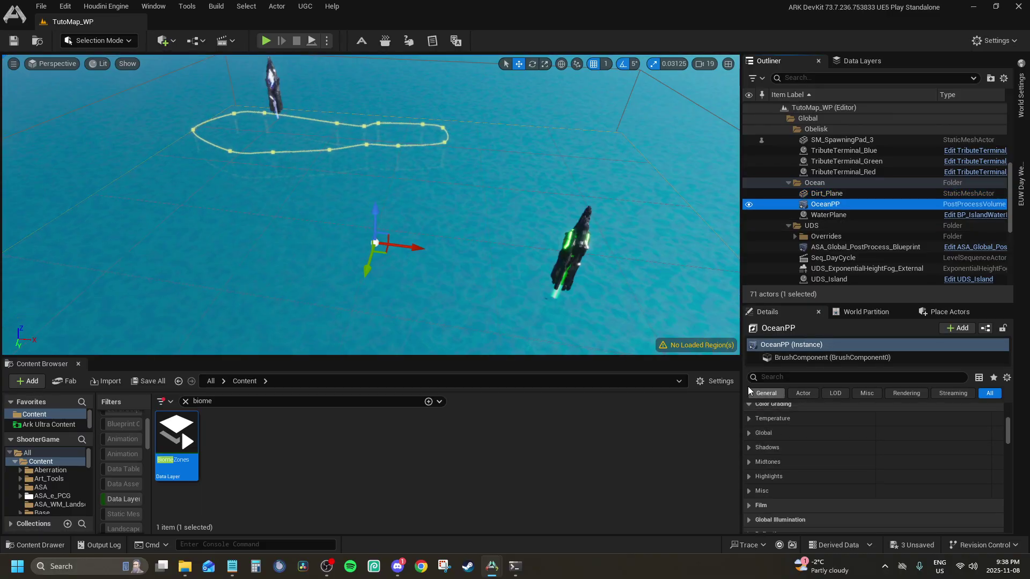
click(946, 394)
click(856, 213)
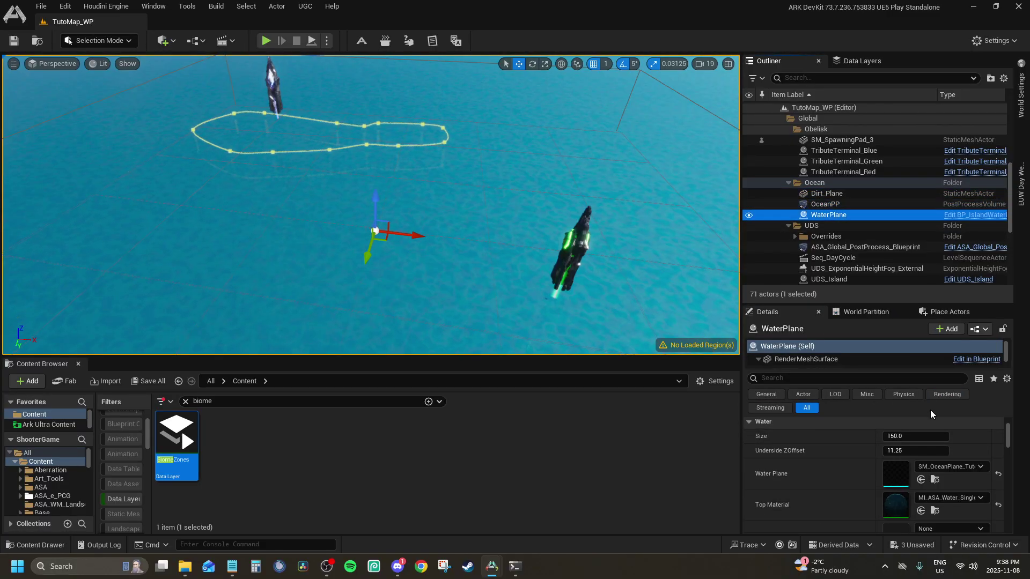
click(778, 409)
scroll(826, 446, down, 2)
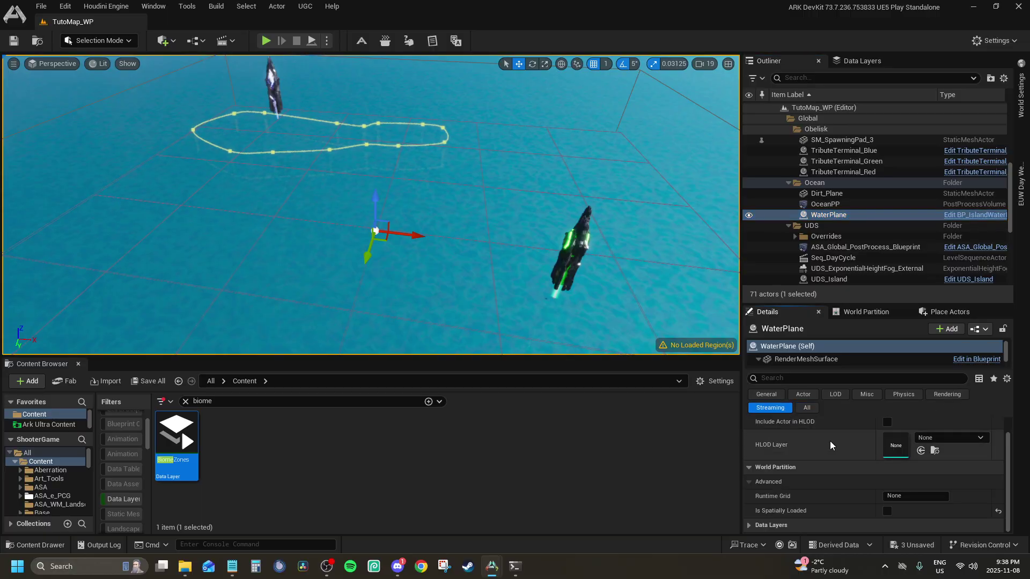
scroll(824, 455, down, 3)
click(771, 467)
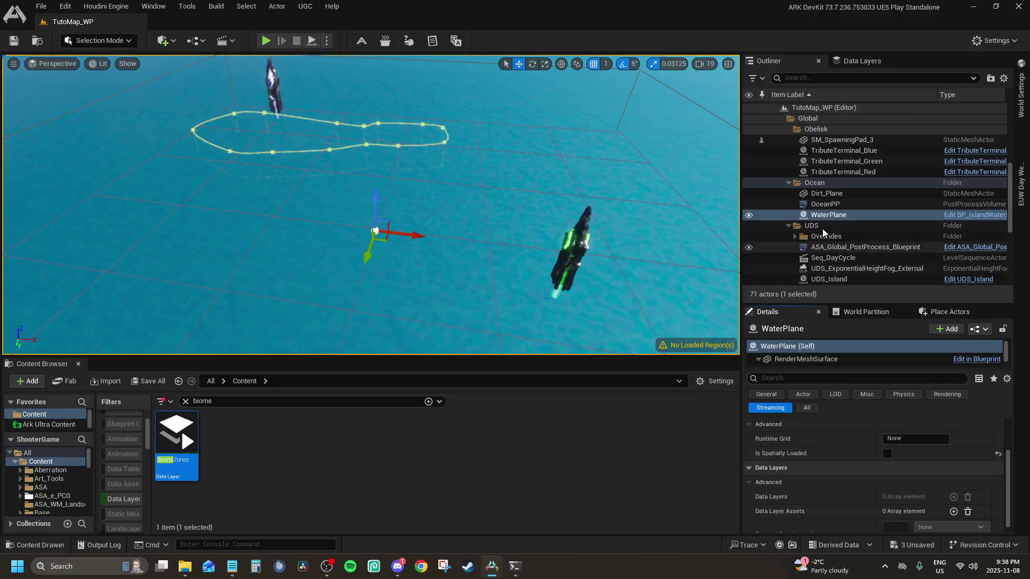
Expand the Overrides folder under UDS and check the streaming data layer settings of Weather_Override_Volume_Snow.
click(795, 237)
click(810, 248)
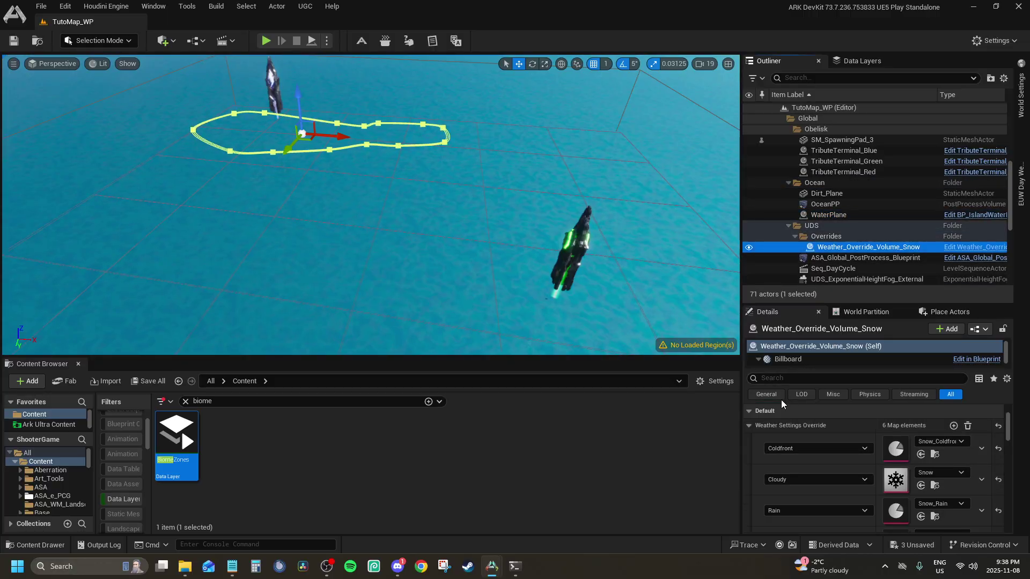
click(921, 395)
click(751, 486)
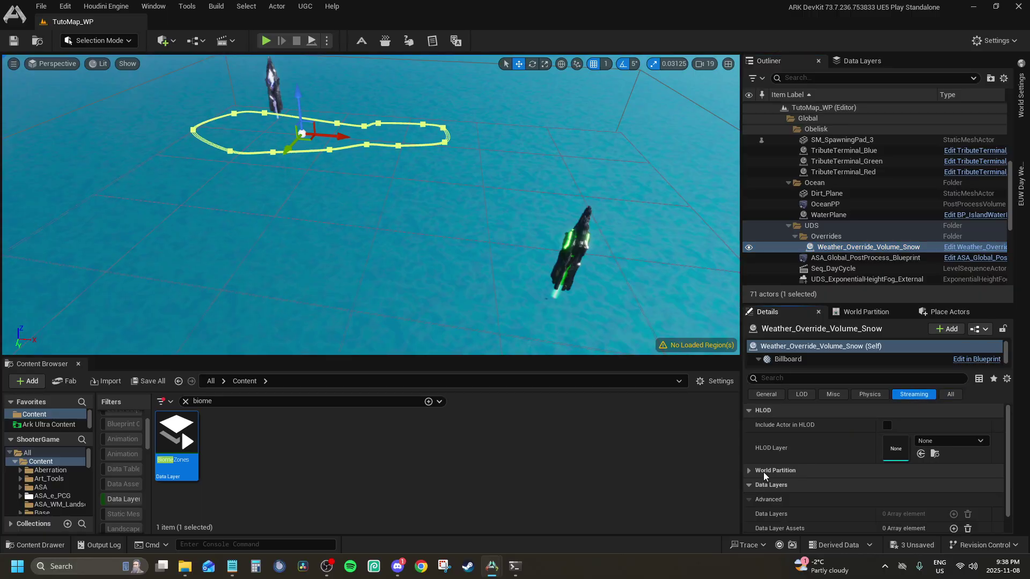
scroll(764, 472, down, 1)
Look through the details of the remaining UDS folder actors, from ASA_Global_PostProcess_Blueprint to WindDirectionalSource.
click(821, 257)
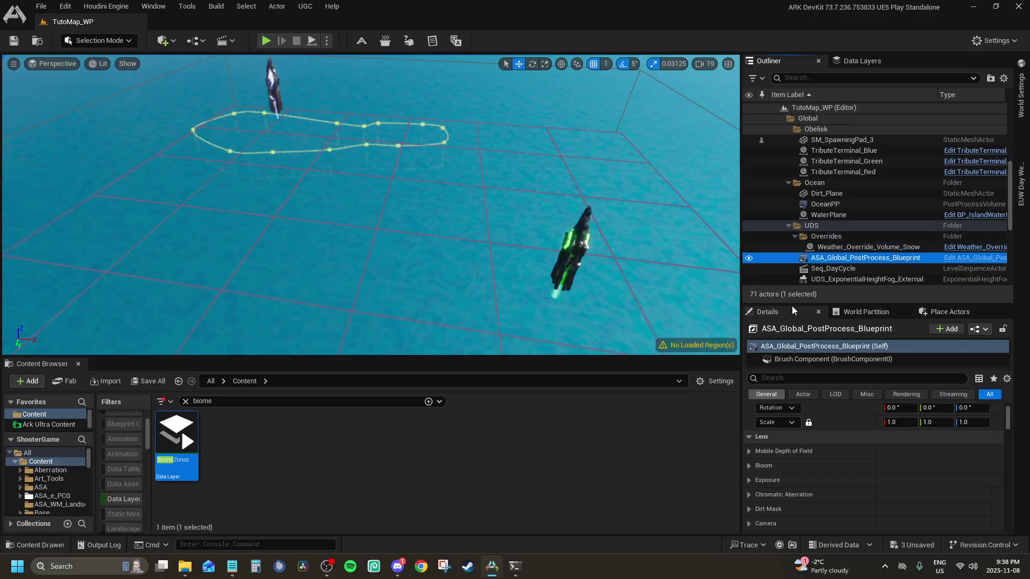
scroll(828, 268, down, 3)
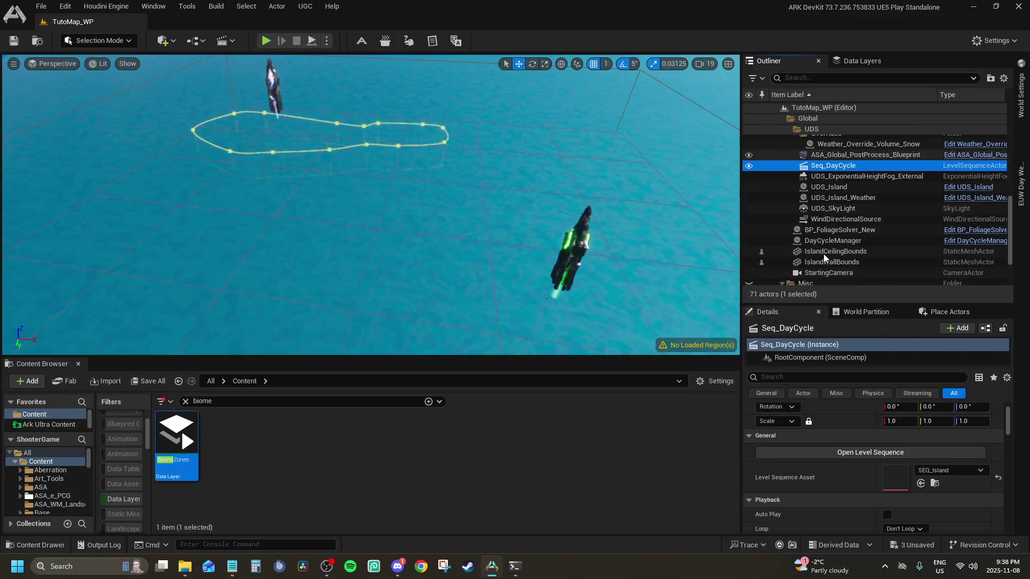
click(806, 174)
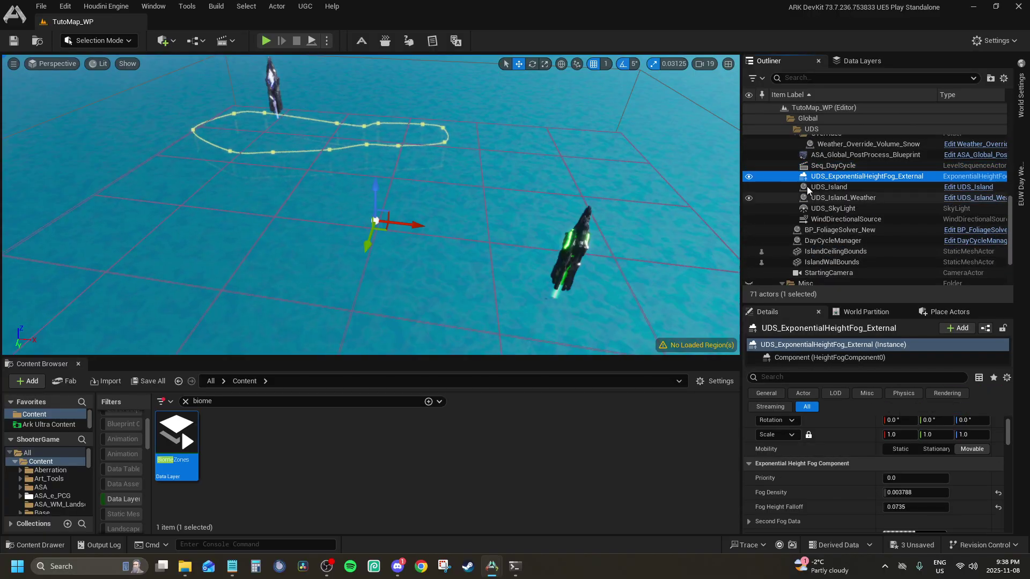
click(806, 198)
click(806, 208)
click(806, 219)
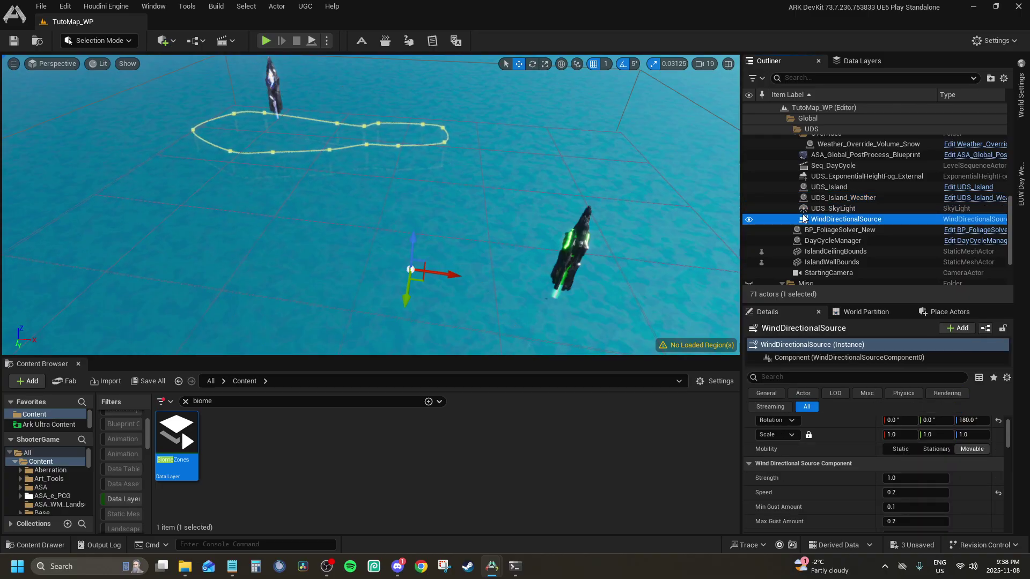
Check the data layer assets of BP_FoliageSolver_New and look at the details of DayCycleManager.
click(807, 230)
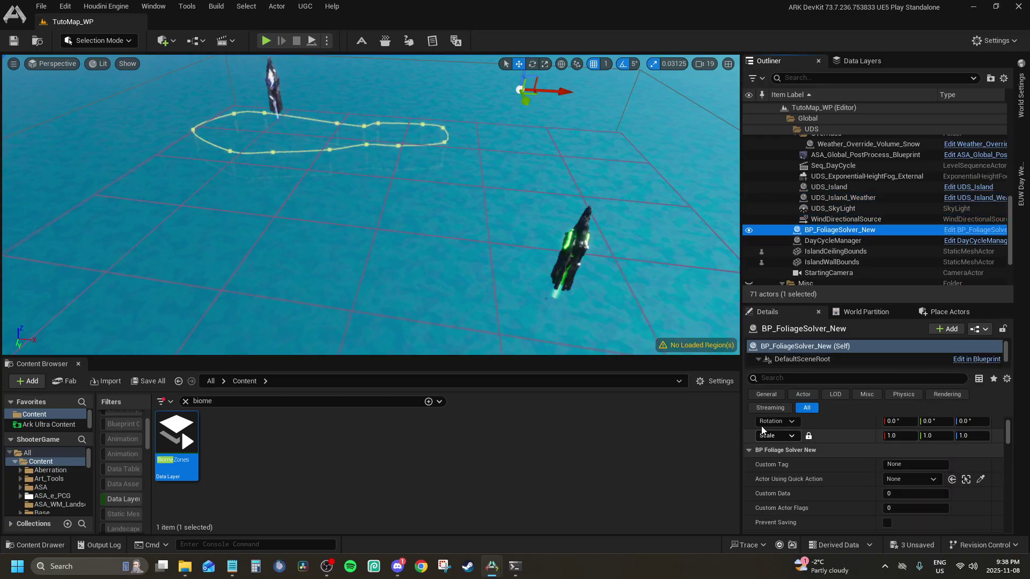
click(771, 407)
click(749, 496)
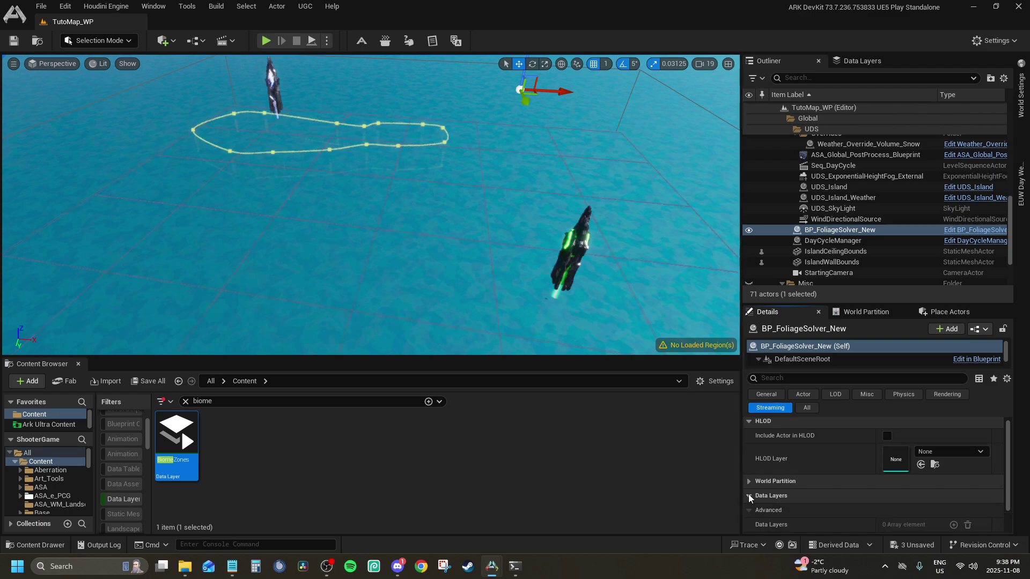
scroll(778, 461, down, 2)
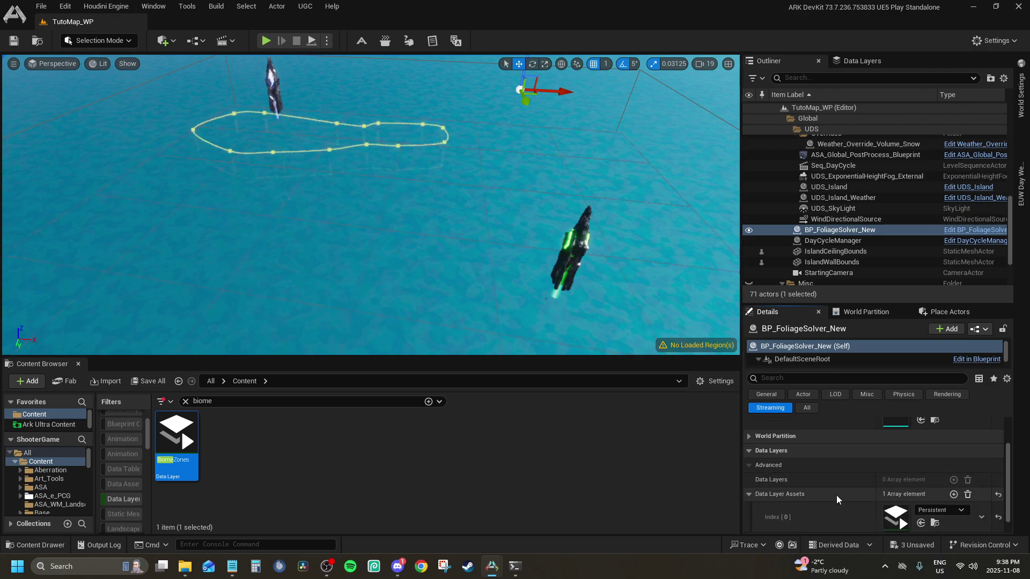
scroll(836, 495, down, 1)
click(785, 244)
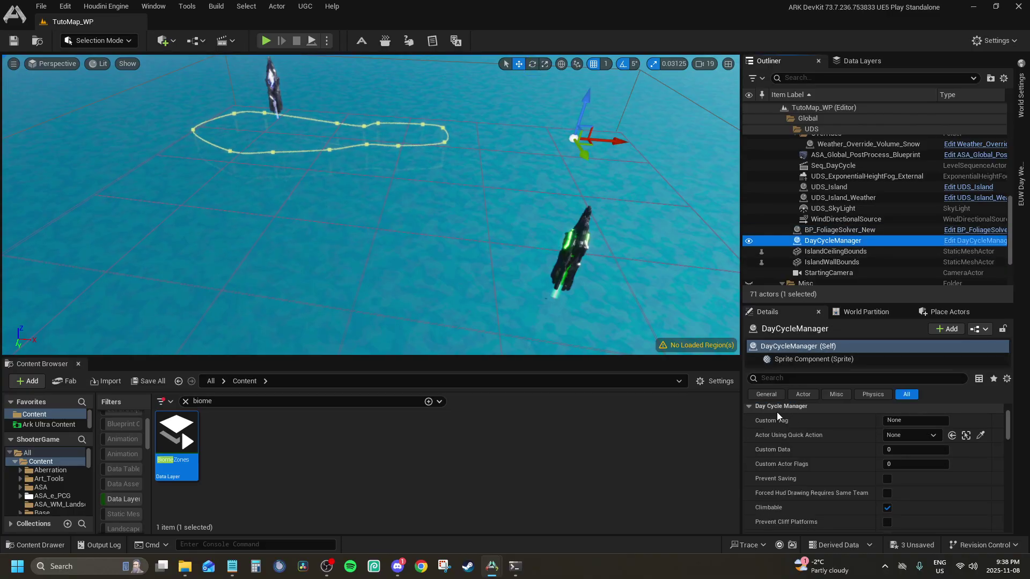
Turn off Is Spatially Loaded for IslandCeilingBounds and IslandWallBounds together.
click(826, 251)
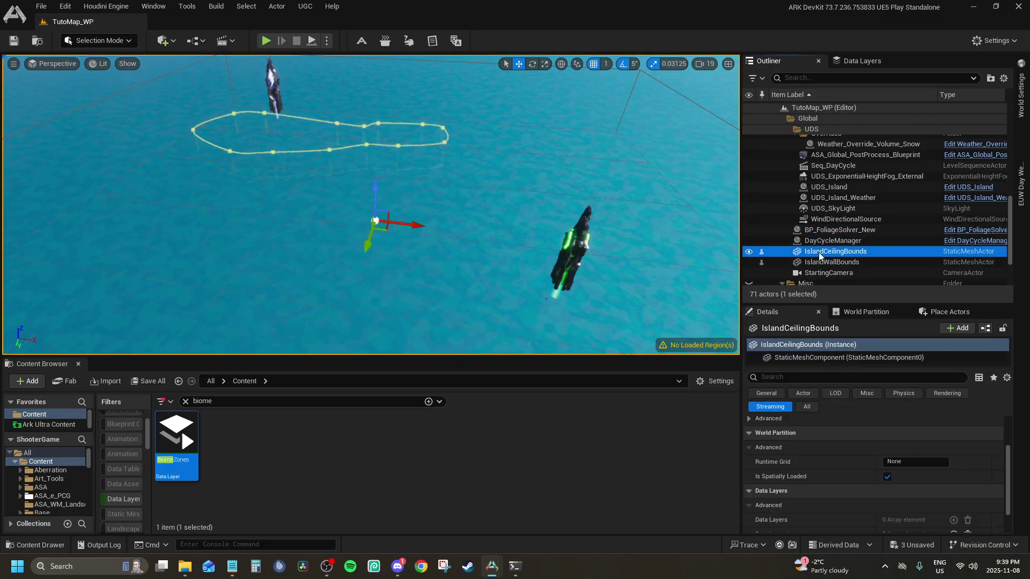
shift+click(815, 263)
click(888, 442)
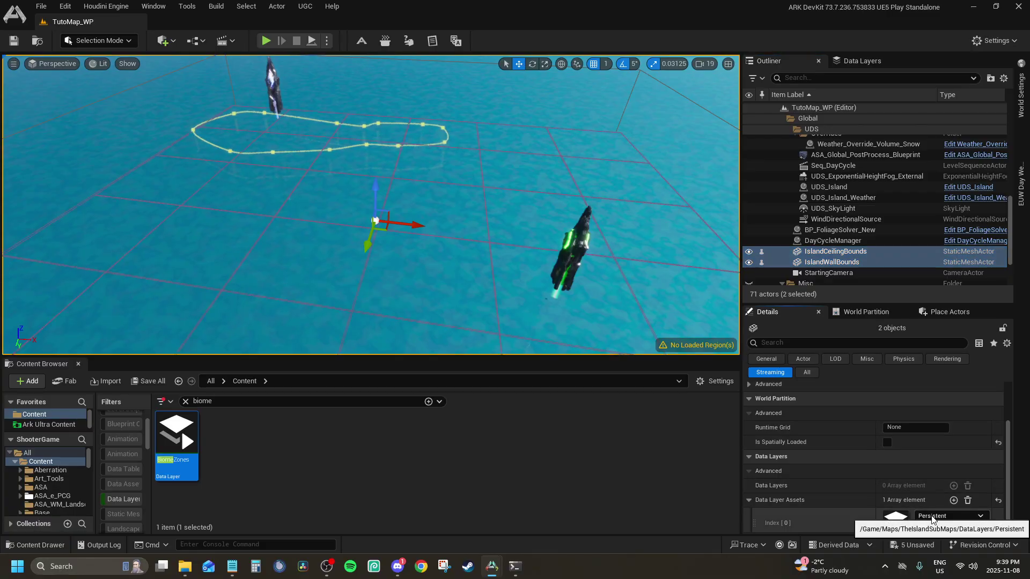
Check the streaming data layer settings of StartingCamera, then the data layer assets of BP_LevelGrid in the Misc folder.
scroll(837, 247, down, 1)
click(829, 239)
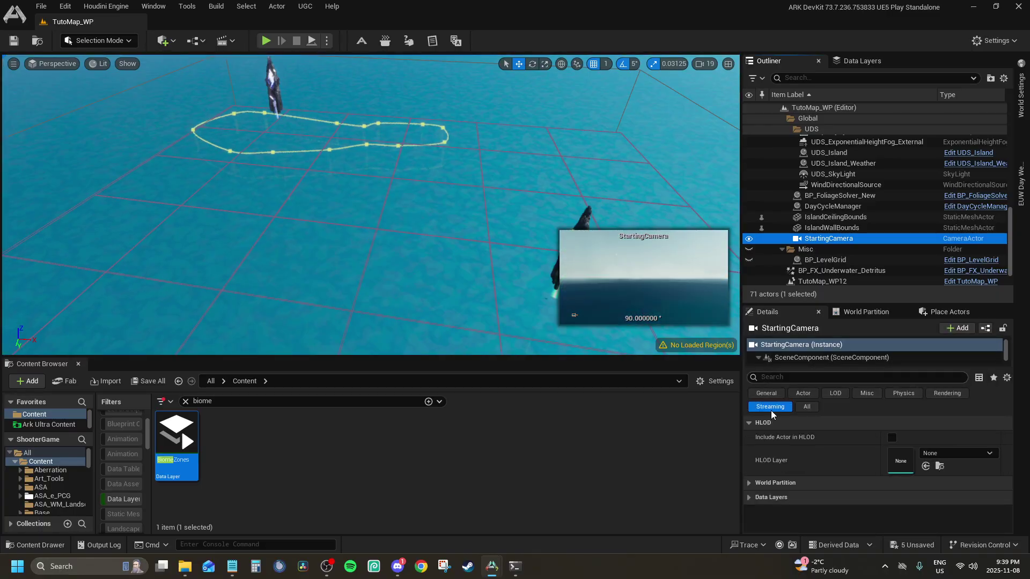
click(749, 497)
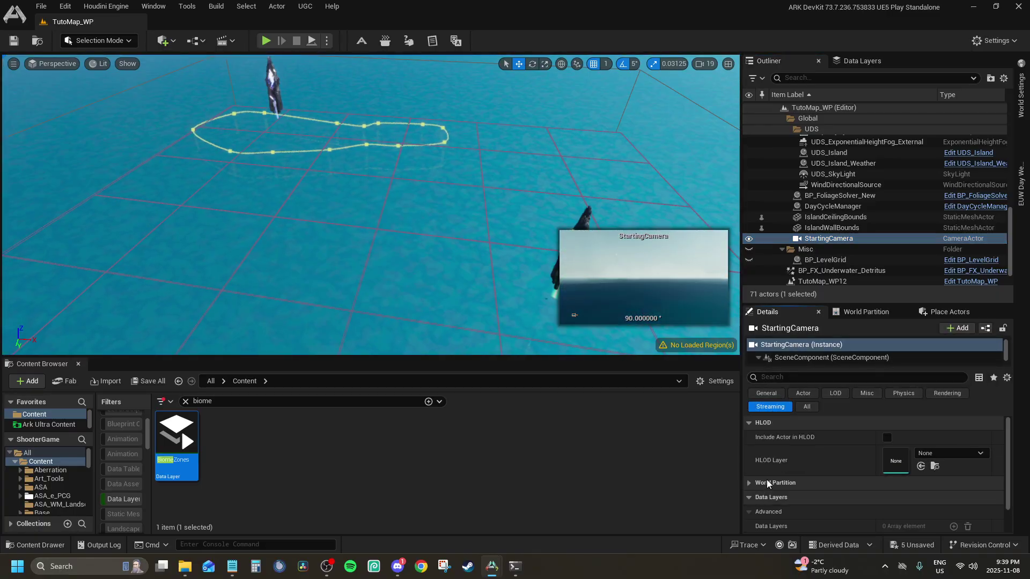
scroll(767, 480, down, 1)
click(826, 259)
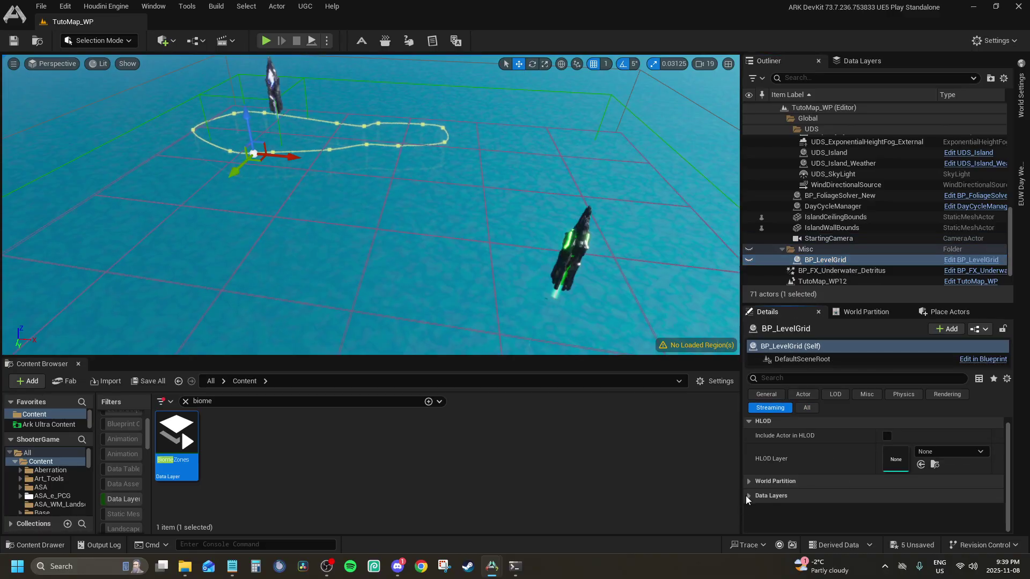
click(748, 496)
scroll(842, 494, down, 1)
click(753, 494)
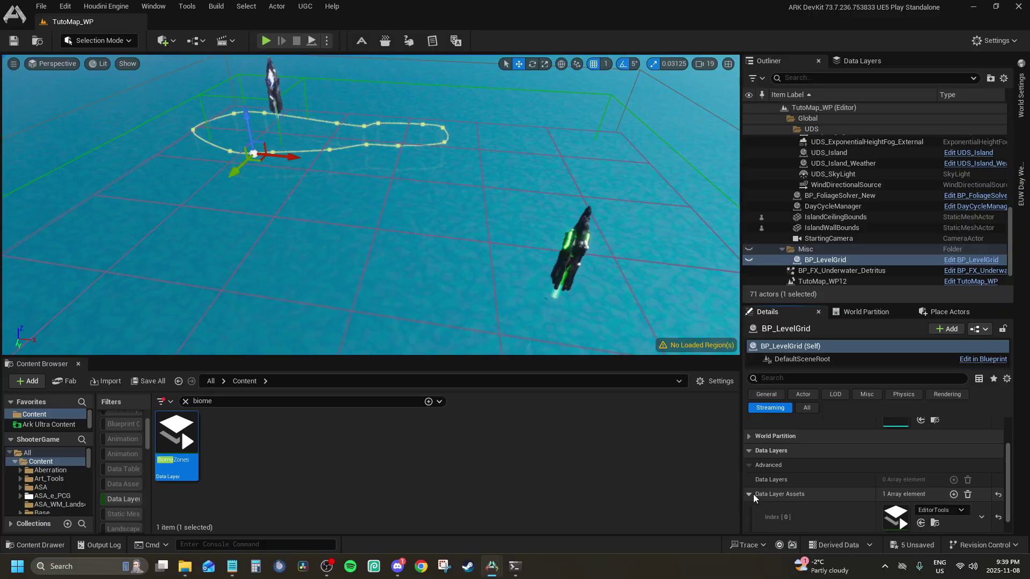
Check the streaming data layer settings of BP_FX_Underwater_Detritus.
click(823, 270)
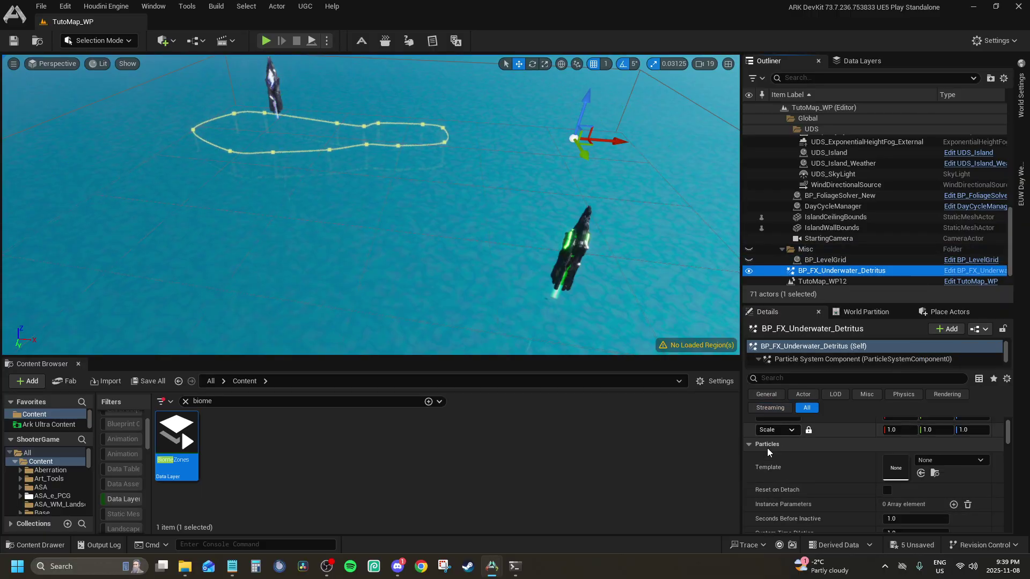
click(761, 407)
click(749, 525)
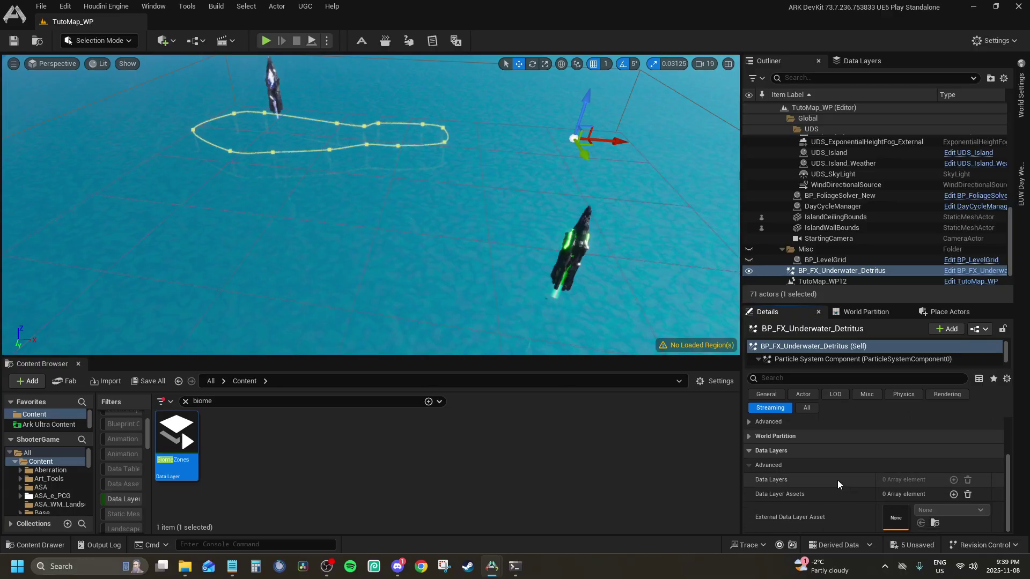
scroll(778, 455, down, 3)
scroll(820, 262, down, 1)
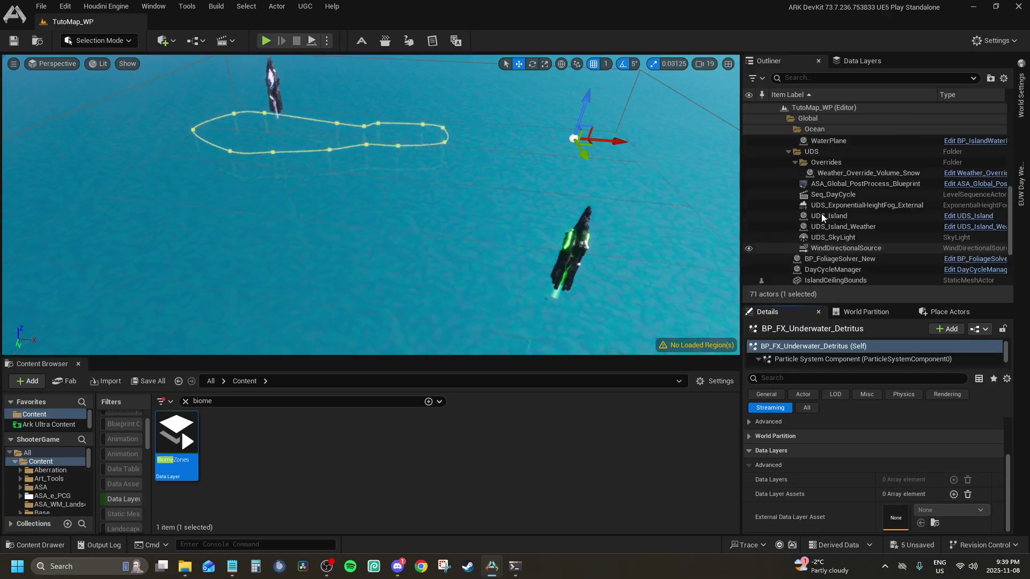
Select the TutoMap_WP world entry and save all unsaved spawning pad and island bounds actors.
scroll(821, 213, up, 5)
click(821, 110)
click(821, 110)
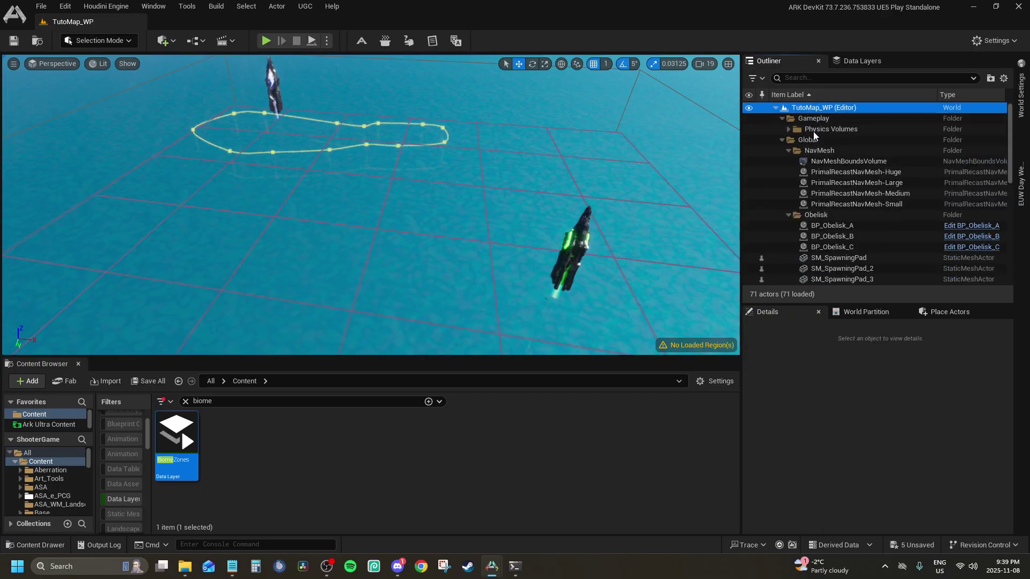
click(910, 545)
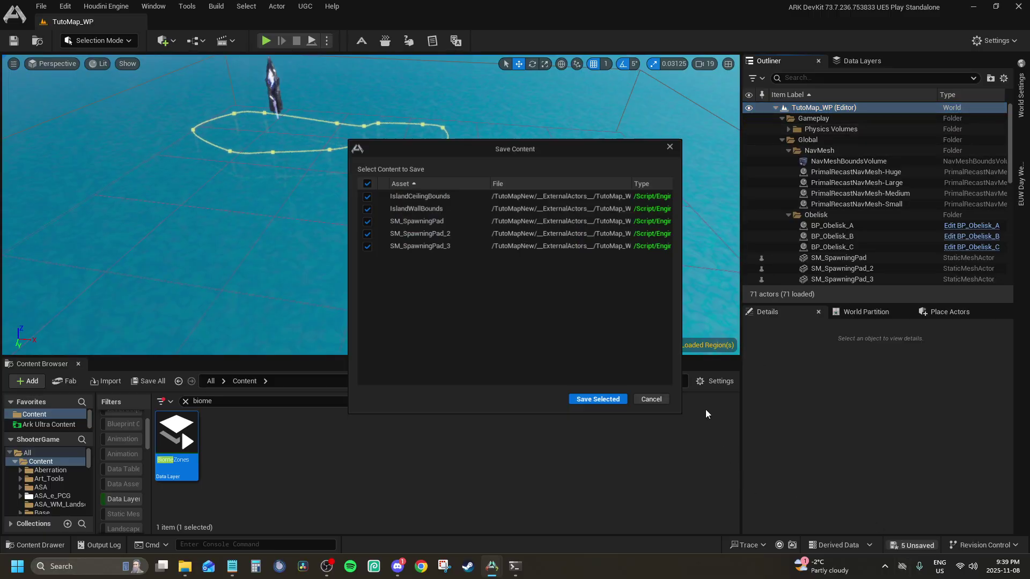
click(598, 402)
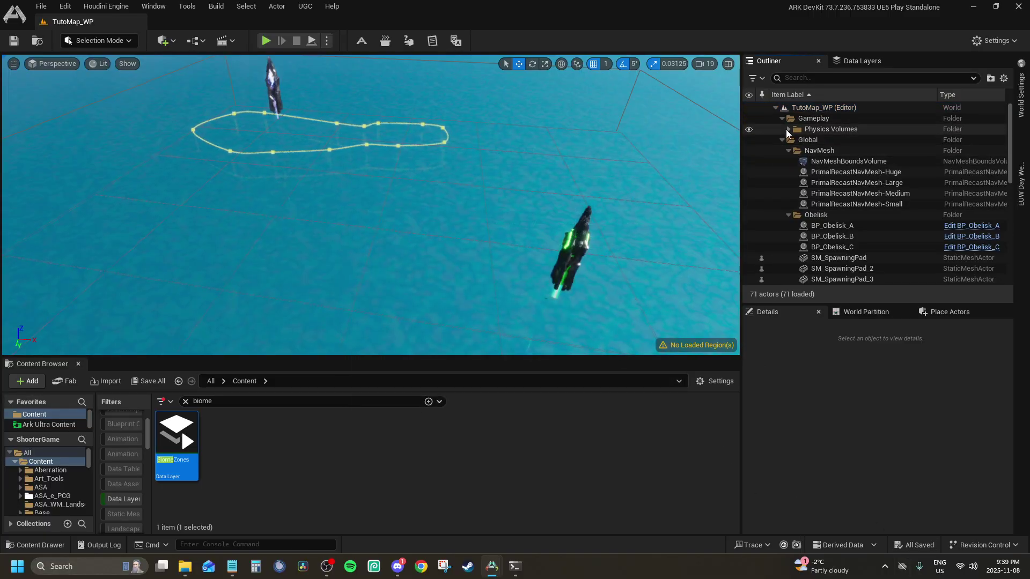
scroll(796, 164, down, 3)
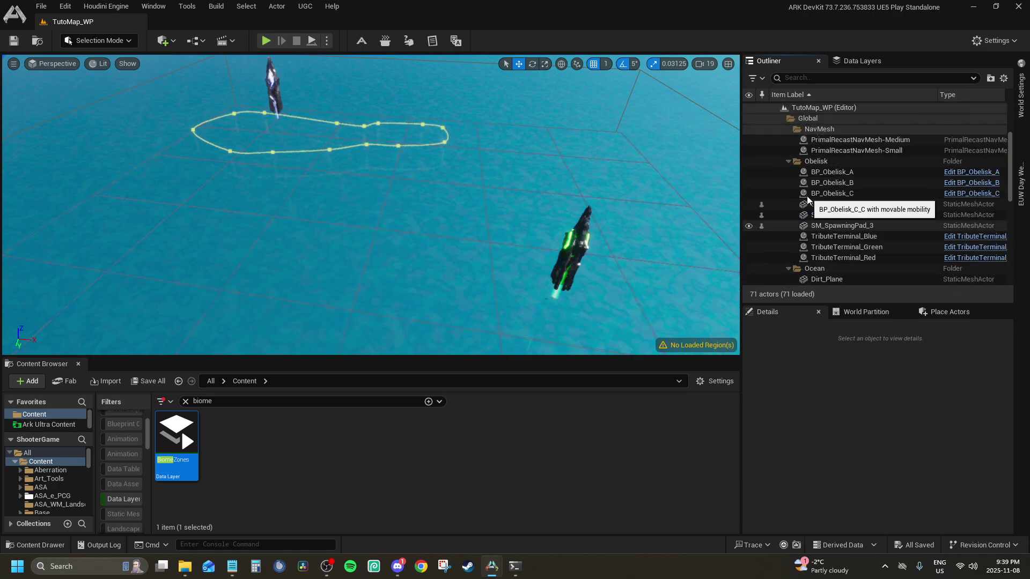
Turn off Is Spatially Loaded for SM_SpawningPad, SM_SpawningPad_2 and SM_SpawningPad_3 together, and save the three actors.
click(816, 205)
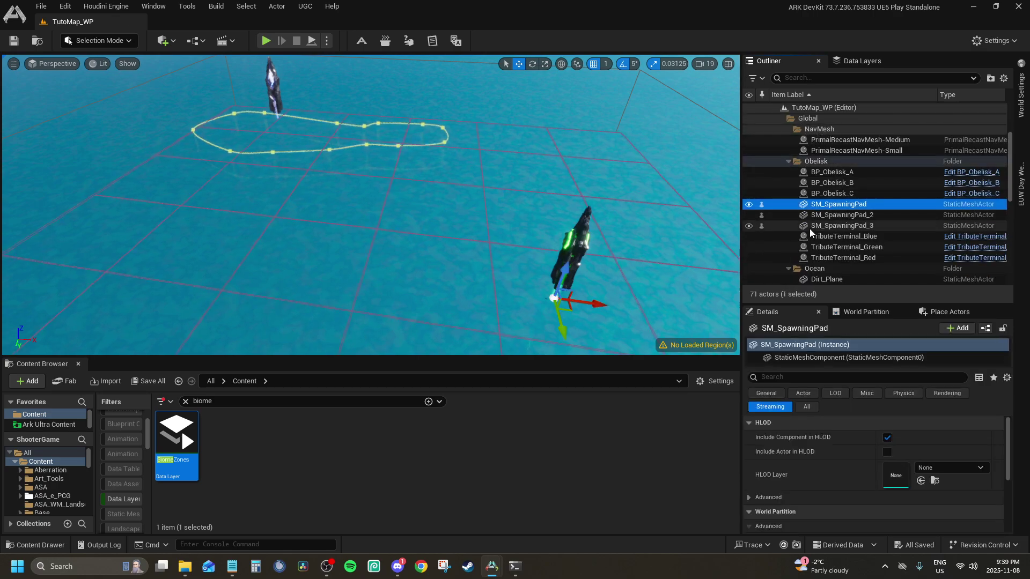
shift+click(810, 227)
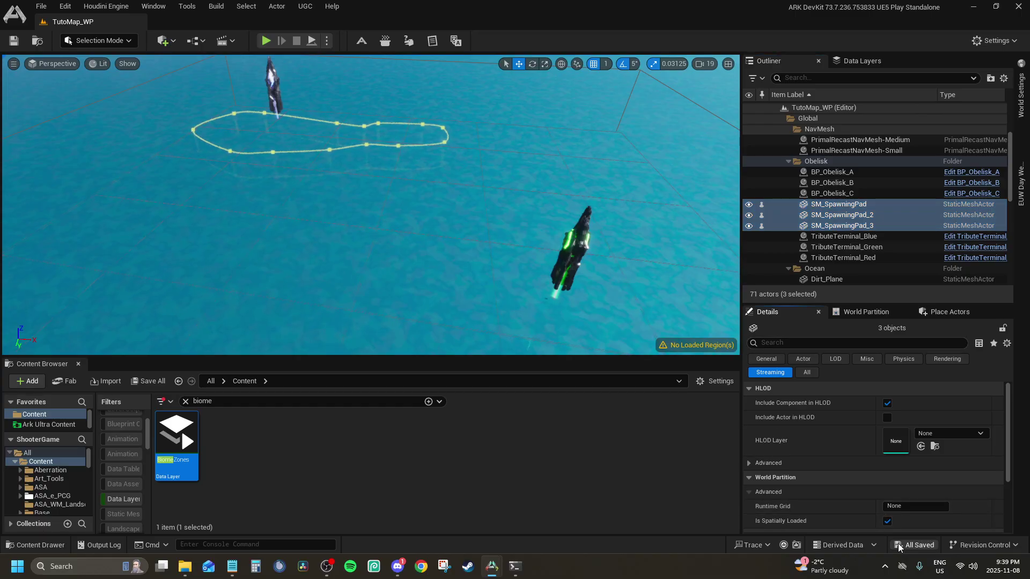
key(ctrl+s)
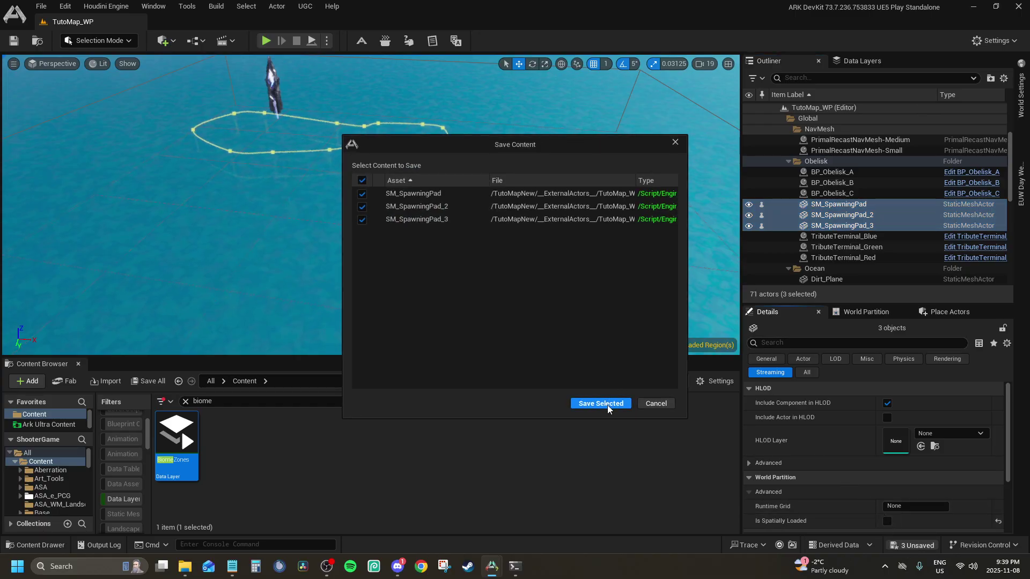
click(607, 404)
Empty the Disabled Height Fogs array of ASA_Global_PostProcess_Blueprint in the UDS folder.
click(830, 160)
scroll(810, 207, down, 5)
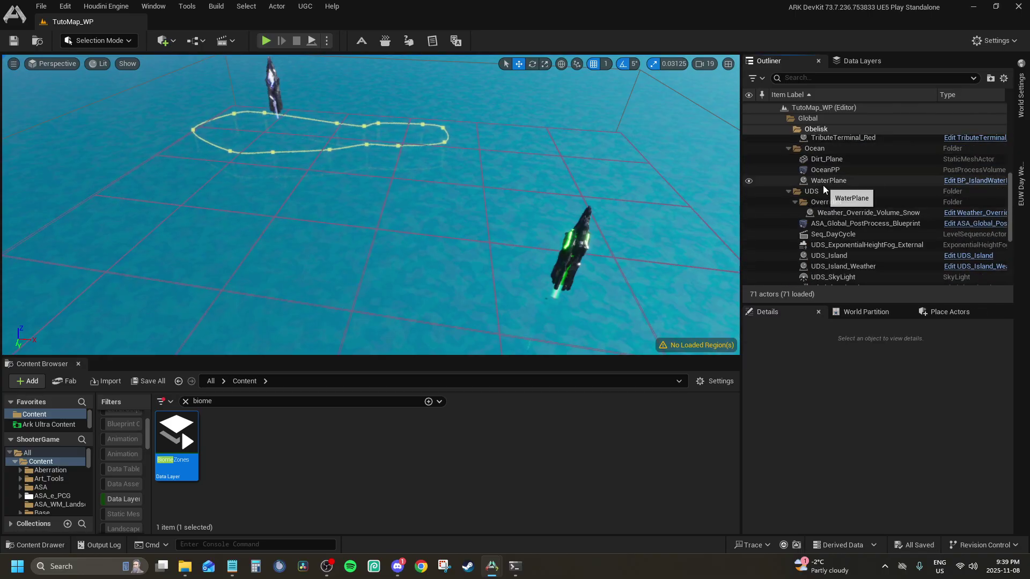
click(823, 224)
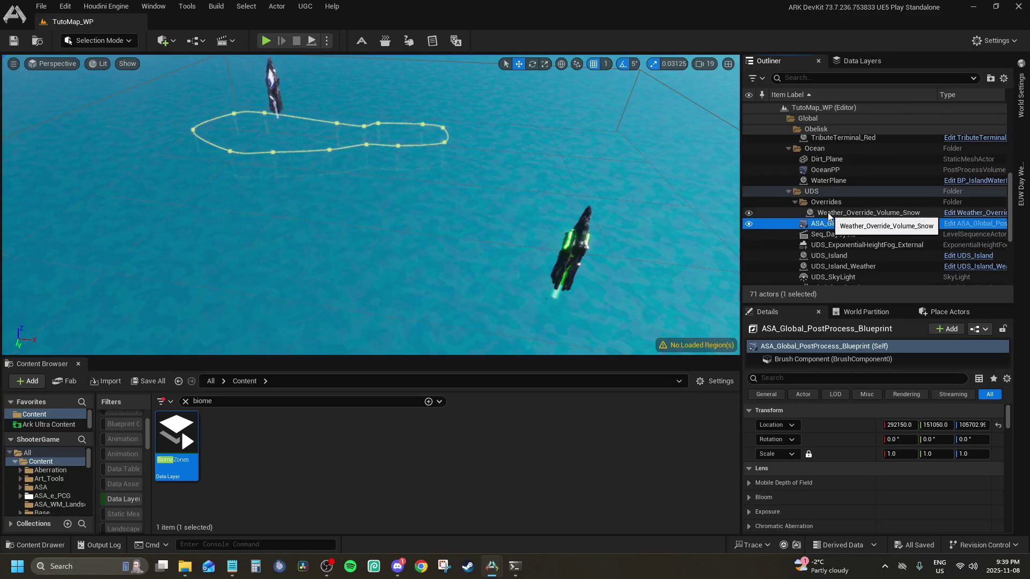
scroll(806, 446, down, 10)
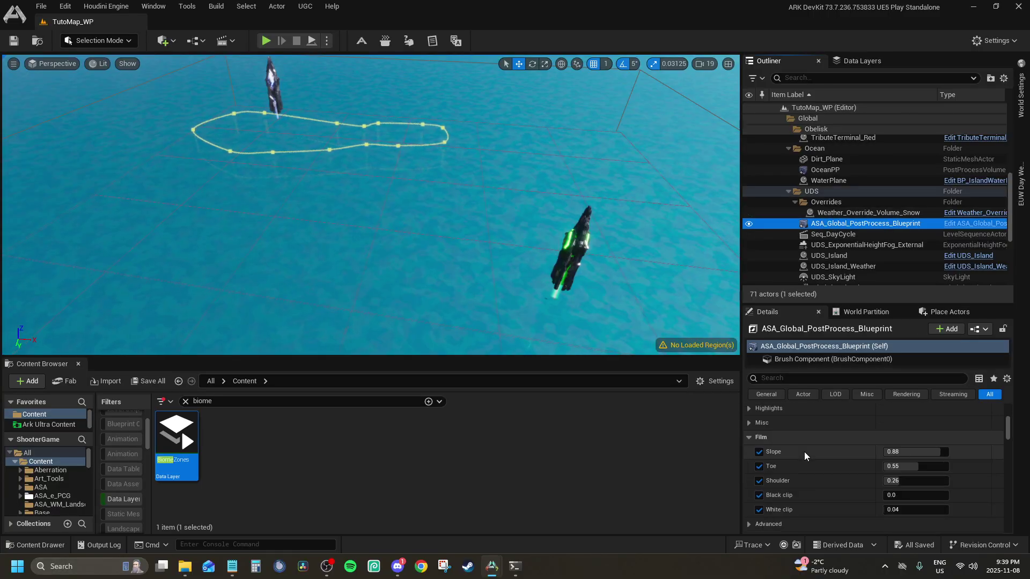
scroll(807, 445, down, 10)
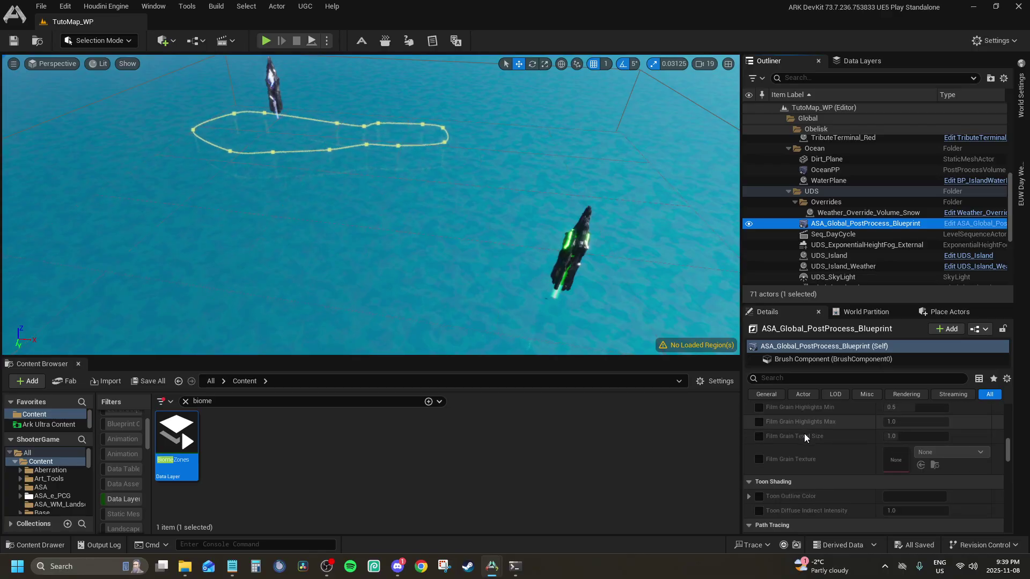
scroll(805, 436, down, 4)
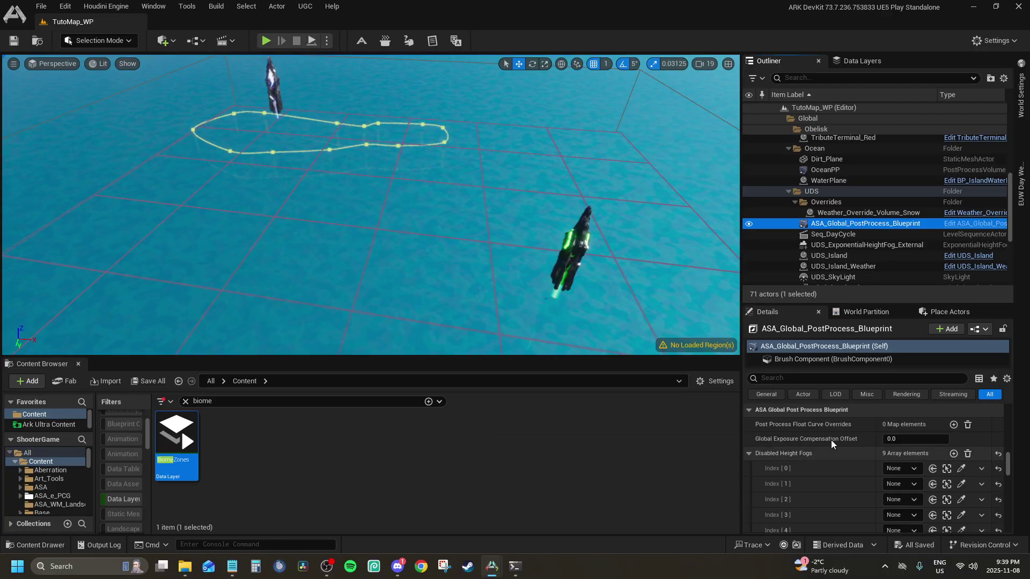
click(967, 455)
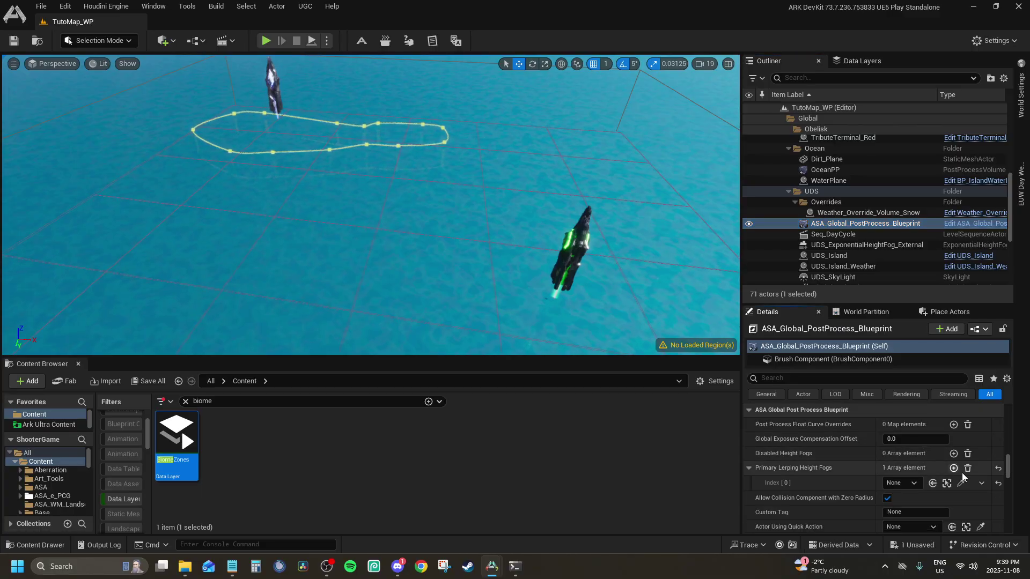
Set index 0 of Primary Lerping Height Fogs to UDS_ExponentialHeightFog_External and look through the post process blueprint's remaining properties.
click(909, 483)
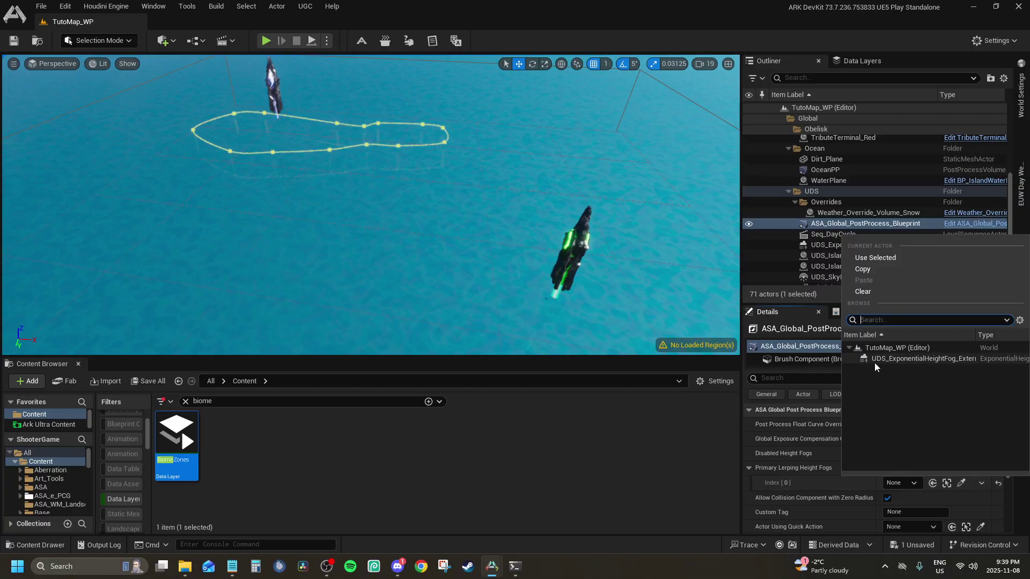
click(875, 358)
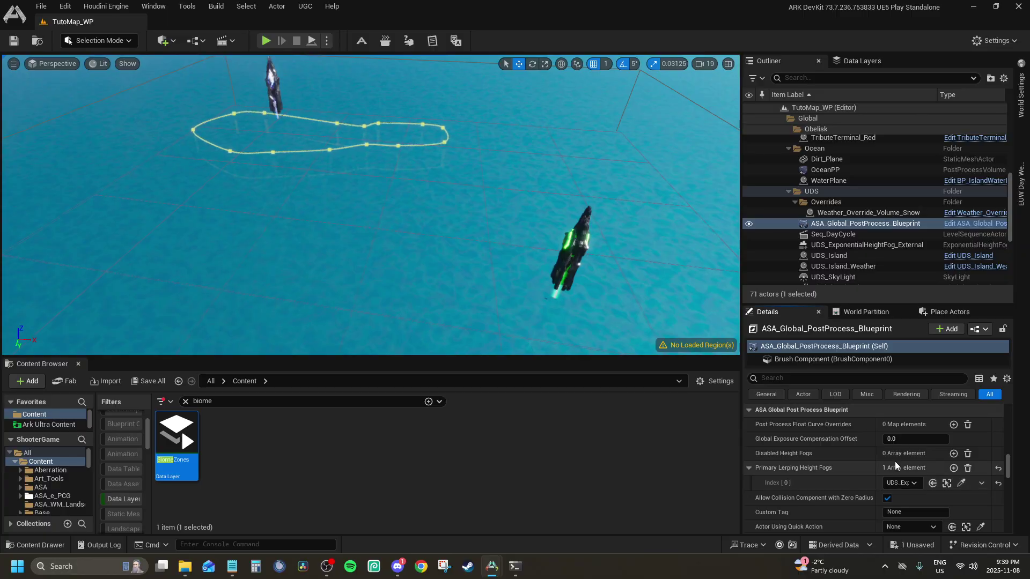
scroll(881, 451, down, 10)
scroll(876, 452, down, 10)
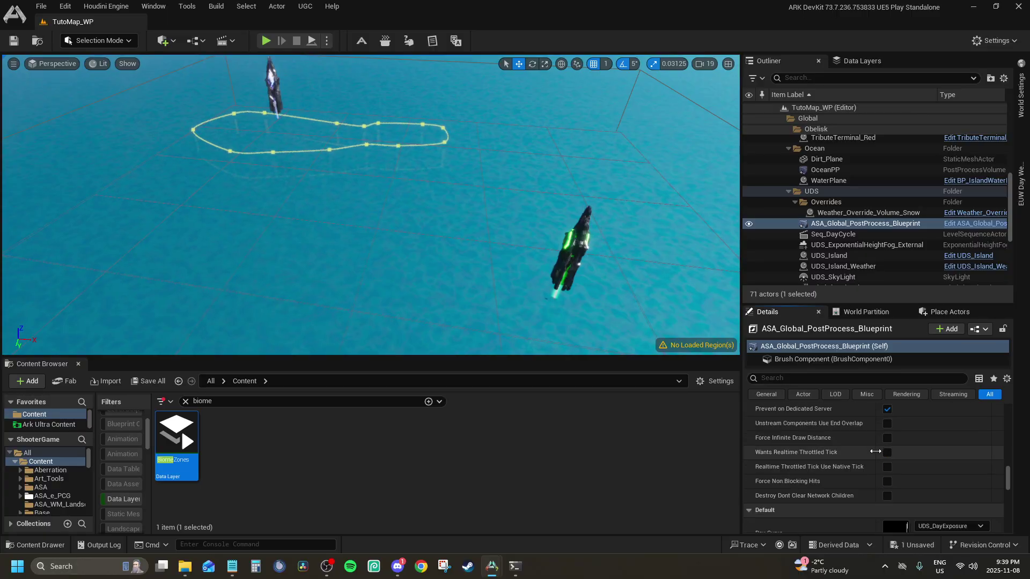
scroll(869, 453, down, 8)
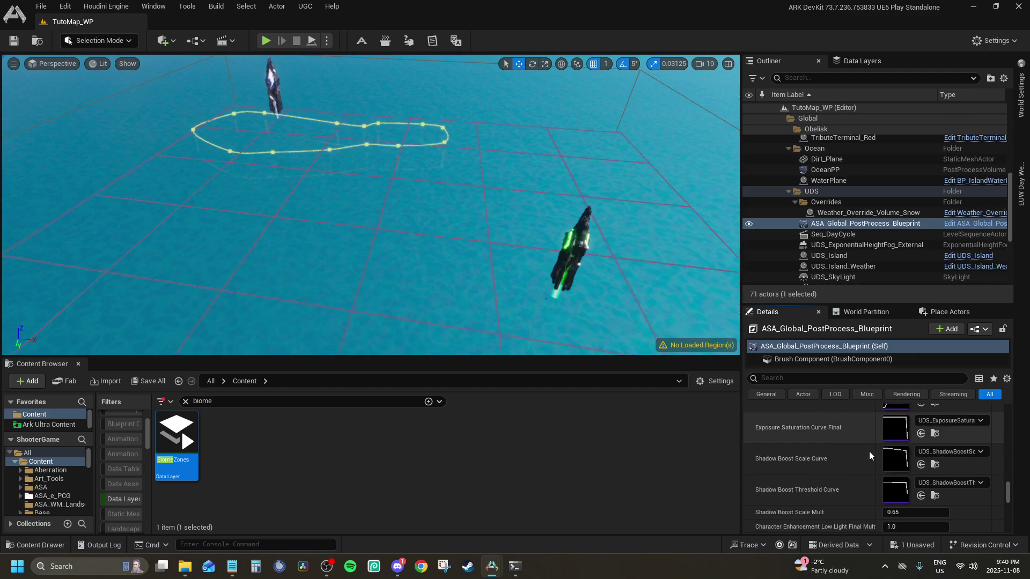
scroll(862, 453, down, 5)
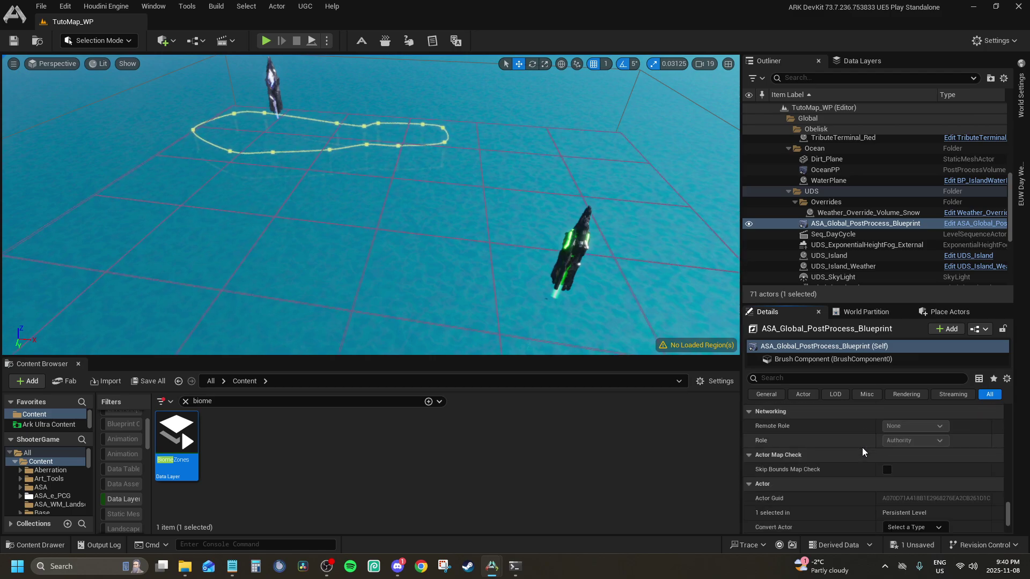
drag(1009, 513, 993, 342)
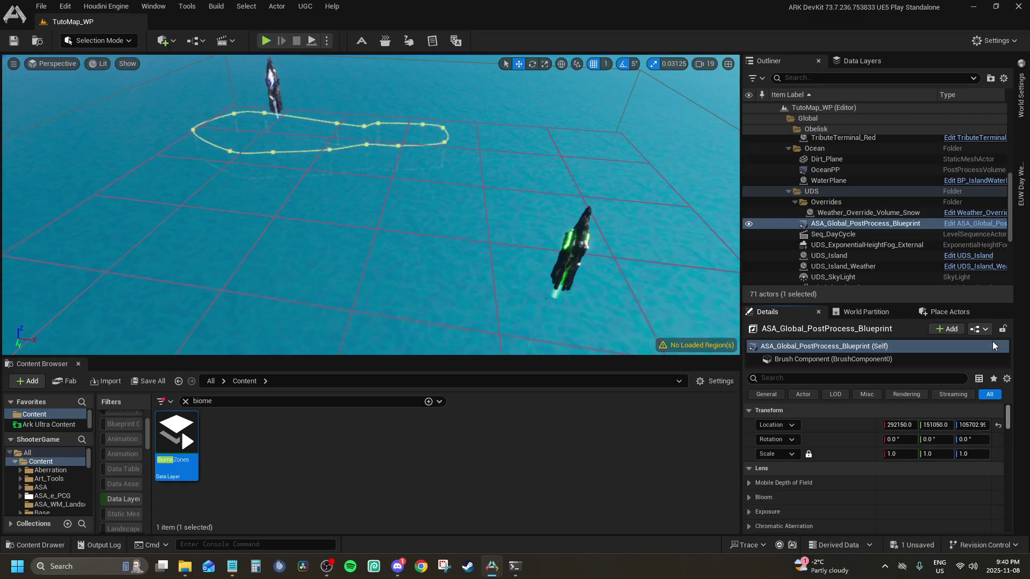
In UDS_Island's External Actors to Hide in Cave, set index 0 to UDS_ExponentialHeightFog_External and delete index 1.
click(834, 234)
click(830, 246)
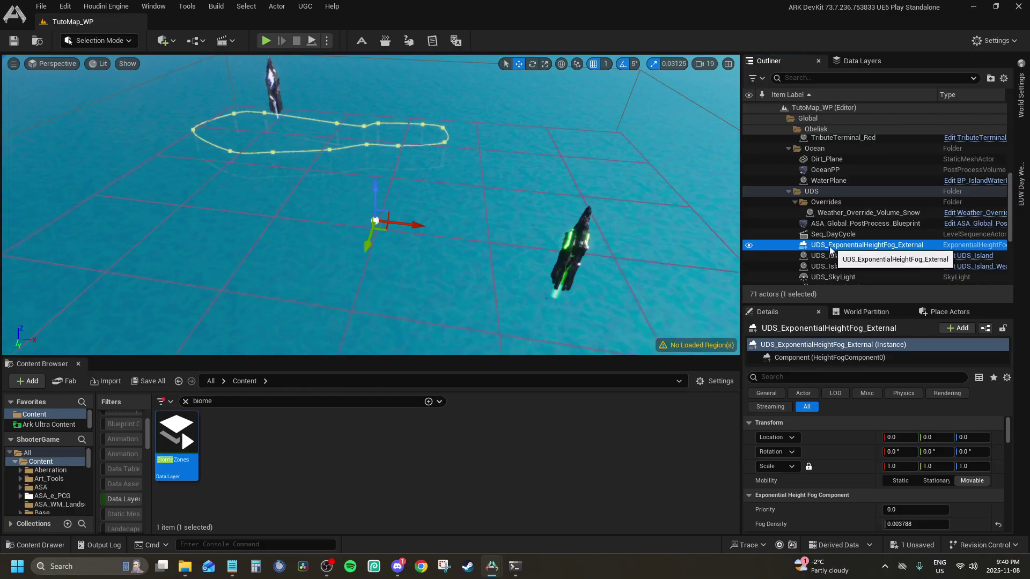
click(829, 256)
scroll(822, 475, down, 15)
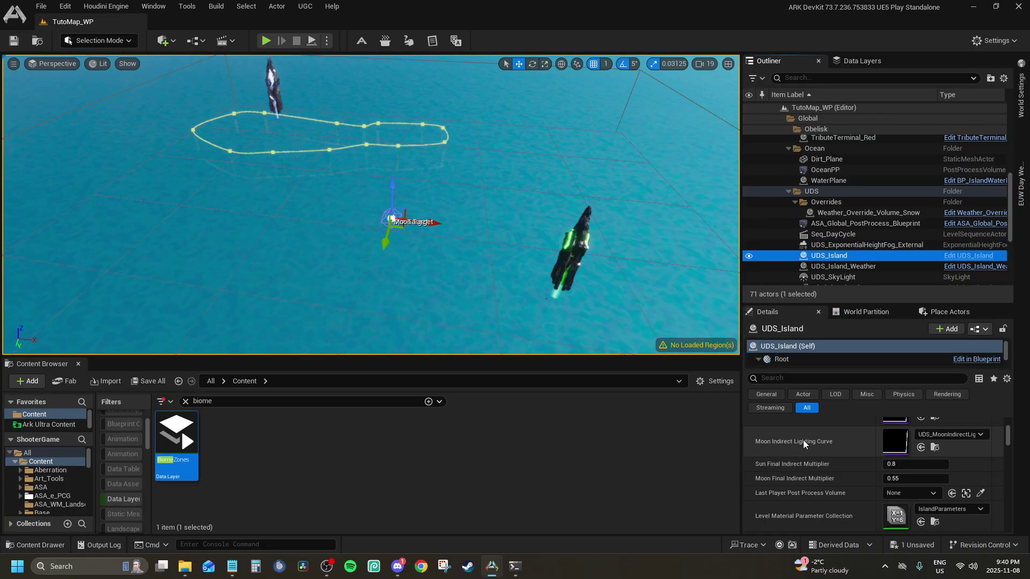
scroll(819, 442, down, 10)
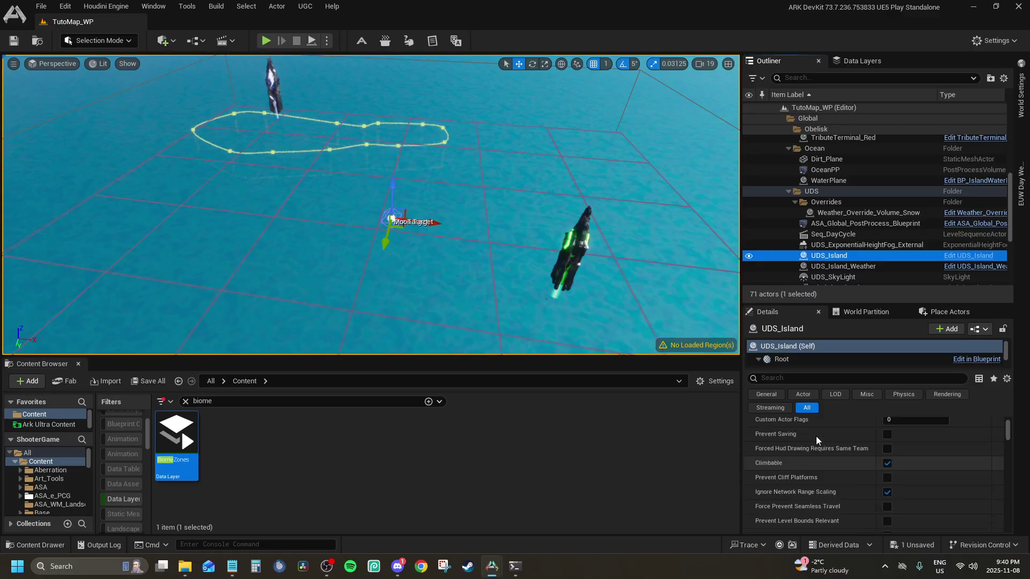
scroll(816, 436, down, 10)
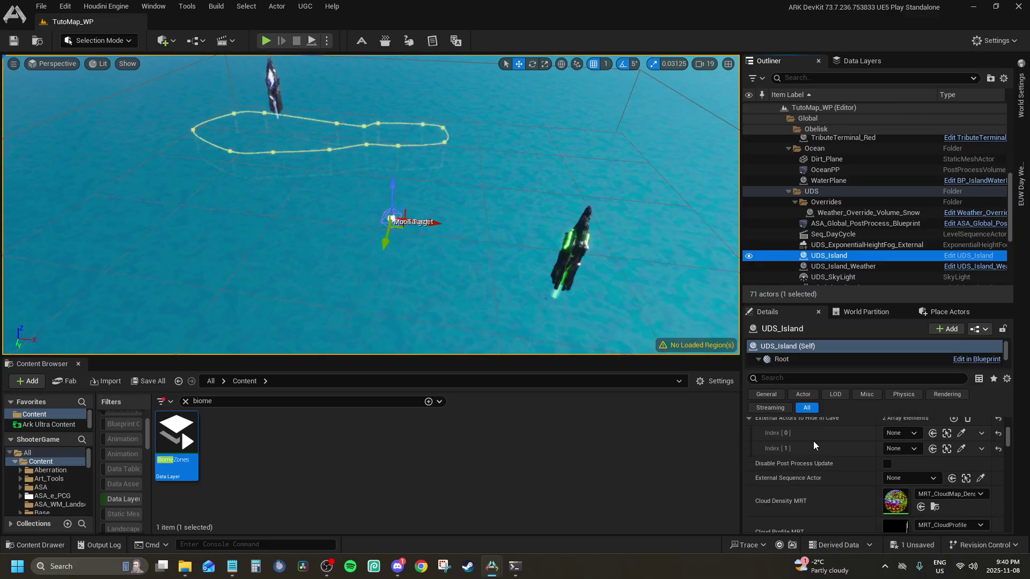
scroll(813, 442, up, 4)
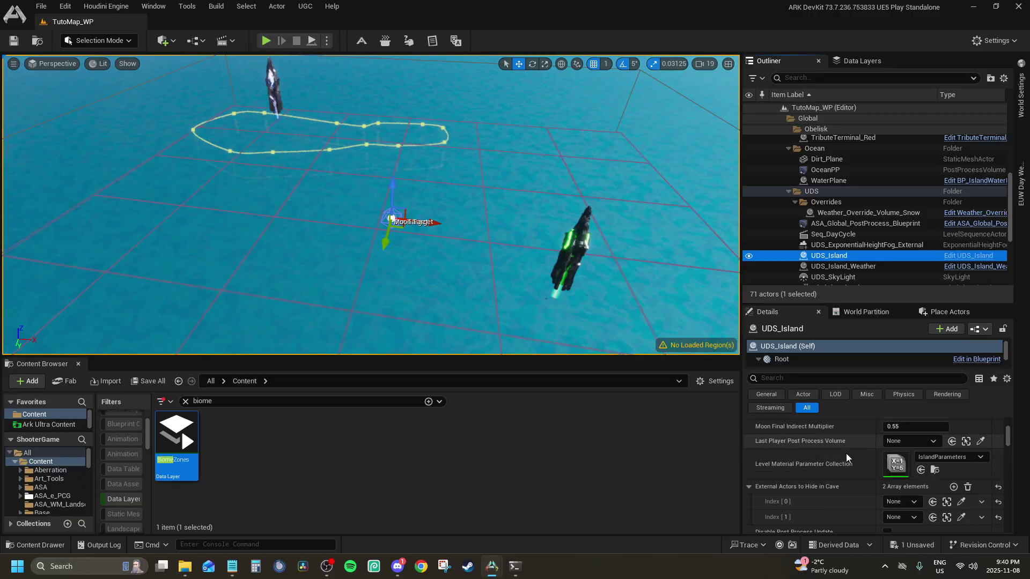
click(914, 502)
scroll(901, 426, down, 15)
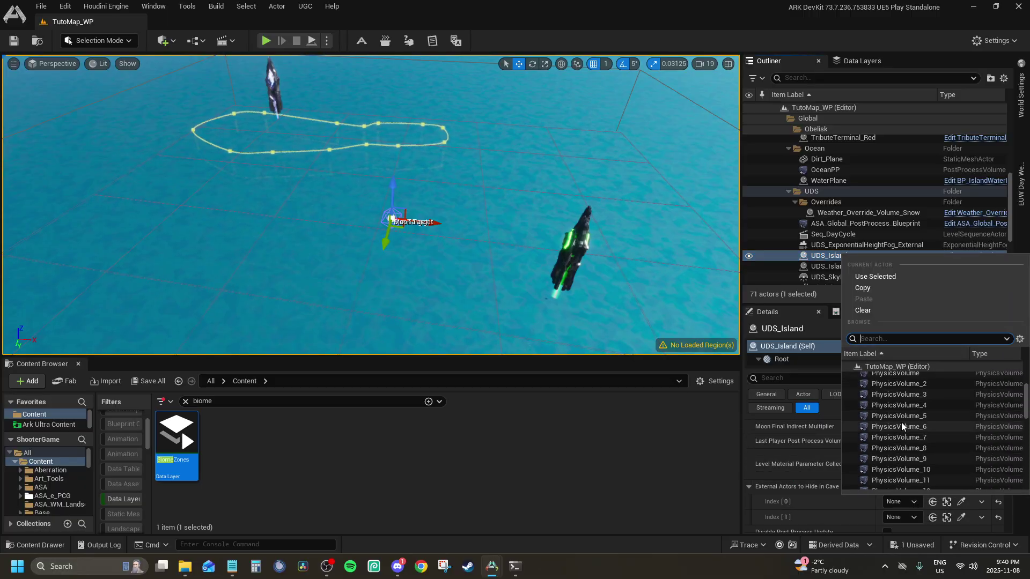
scroll(912, 413, down, 6)
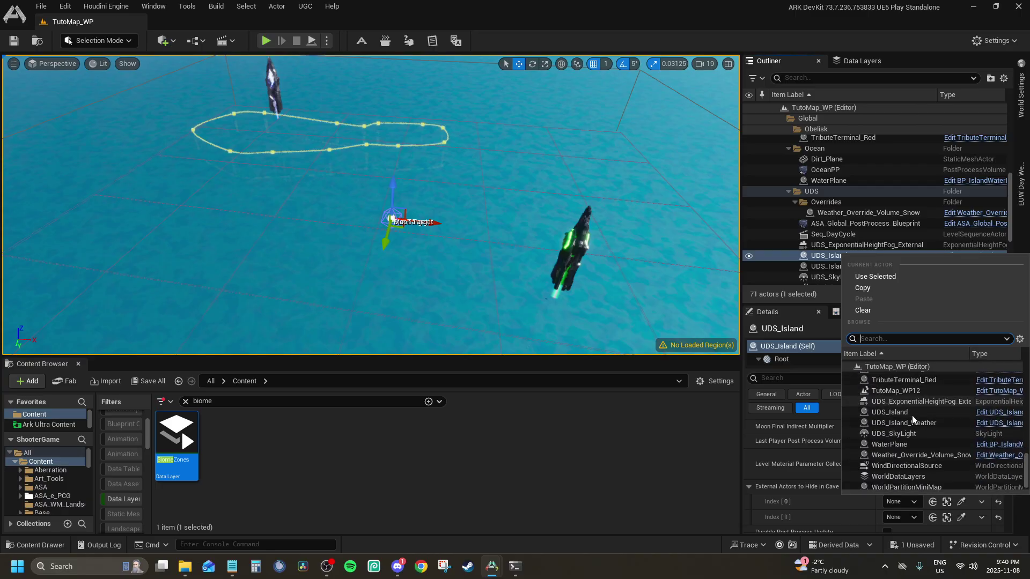
click(903, 400)
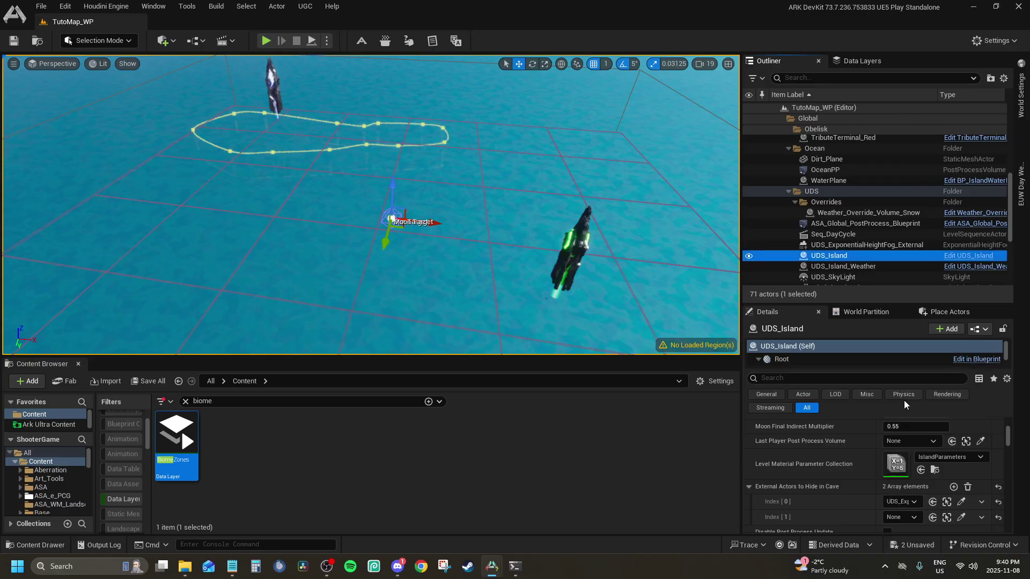
click(986, 517)
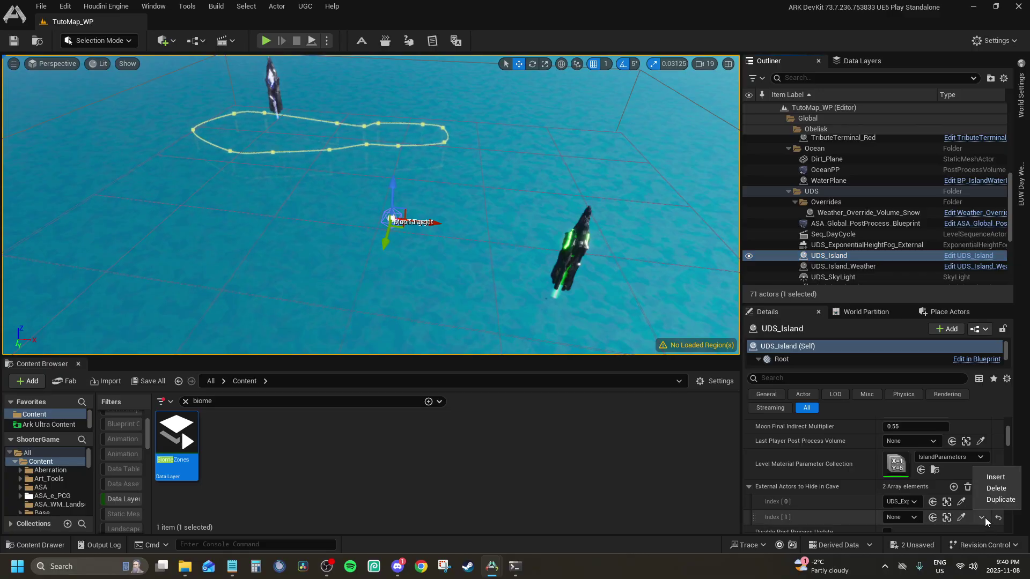
click(990, 488)
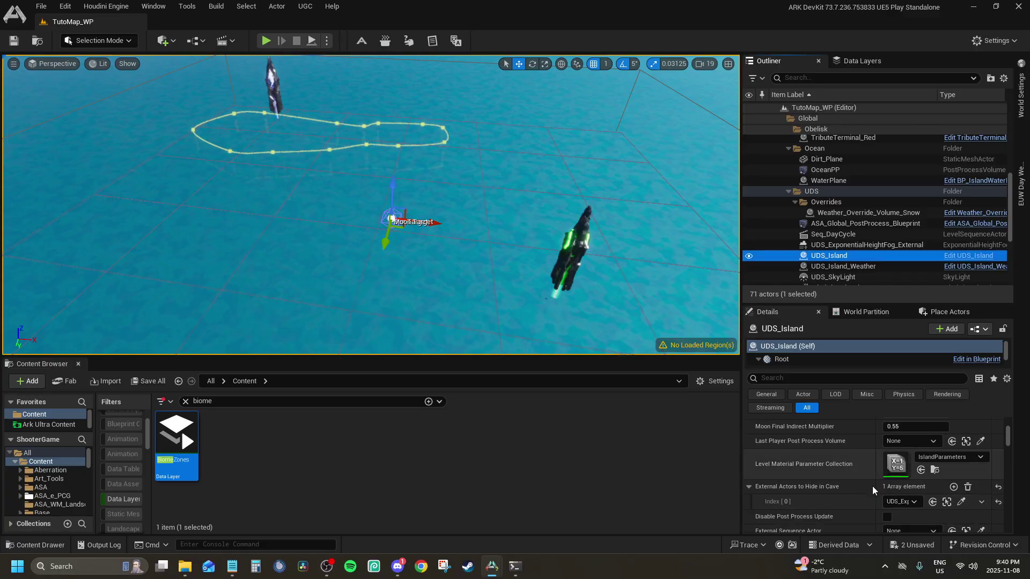
Set the External Sequence Actor of UDS_Island to Seq_DayCycle.
scroll(888, 503, down, 3)
scroll(888, 489, down, 2)
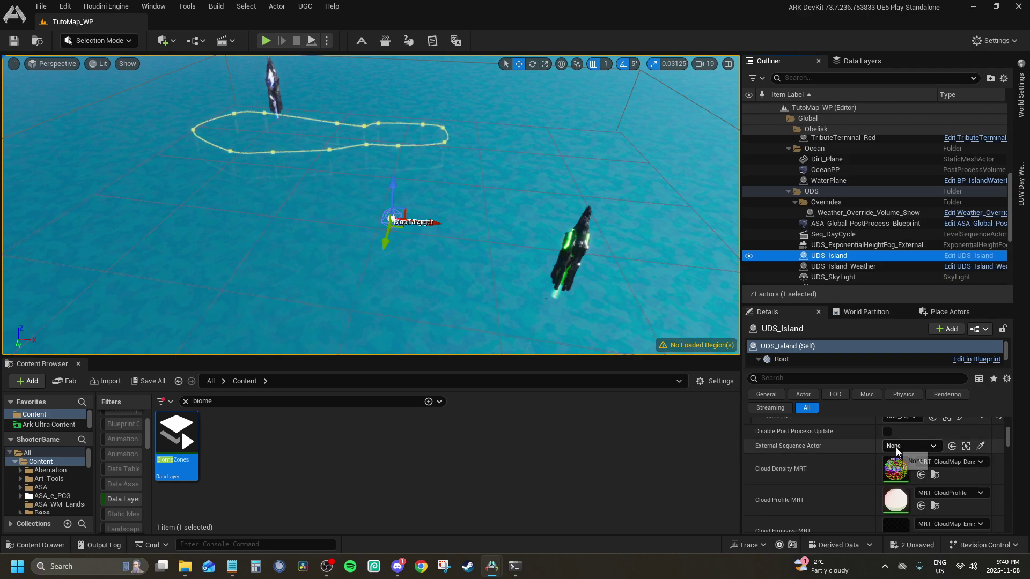
click(910, 446)
click(896, 321)
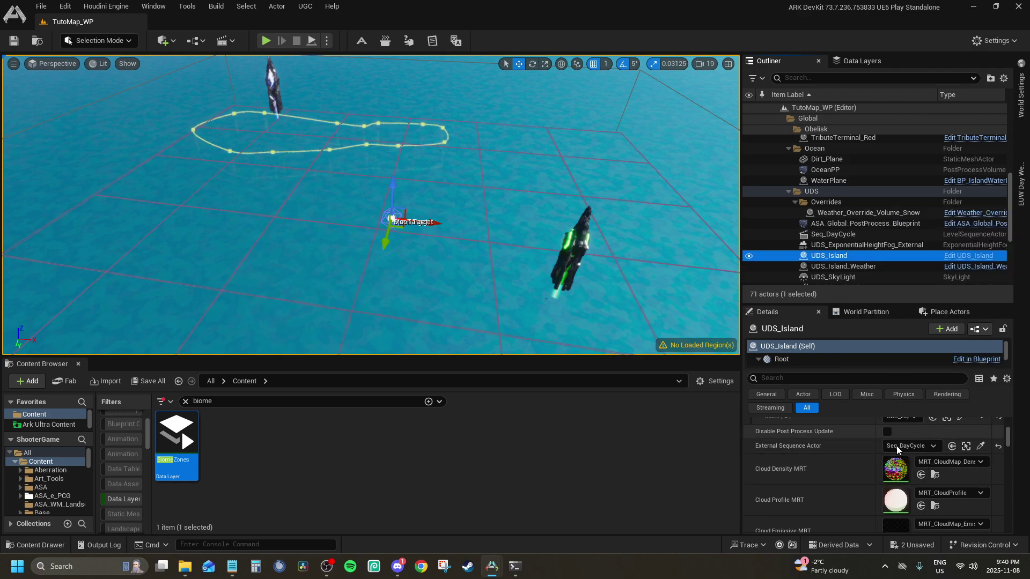
Set UDS_Island's Custom Sky Light Actor to UDS_SkyLight and its Custom Height Fog Actor to UDS_ExponentialHeightFog_External.
scroll(890, 462, down, 5)
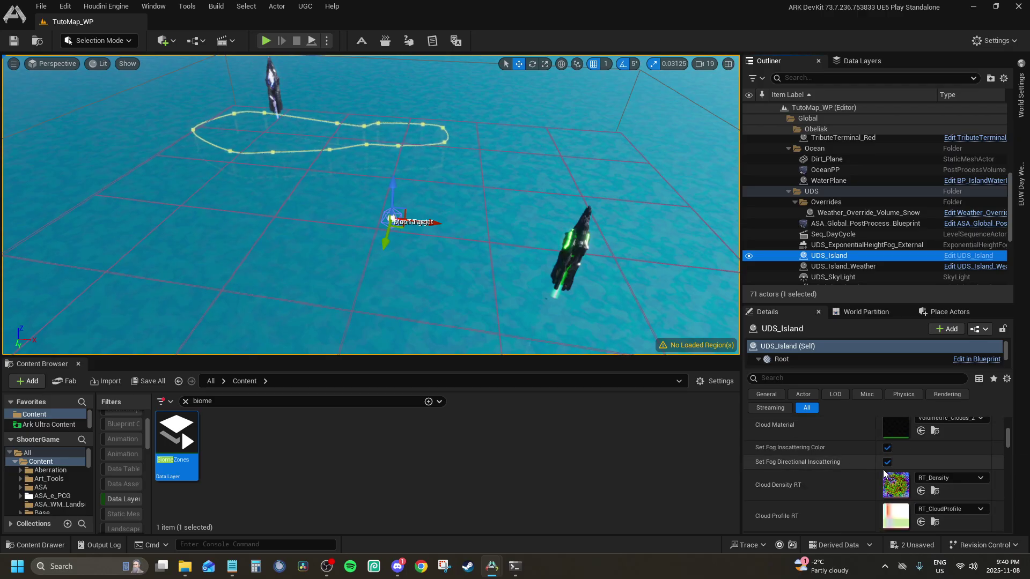
scroll(888, 474, down, 6)
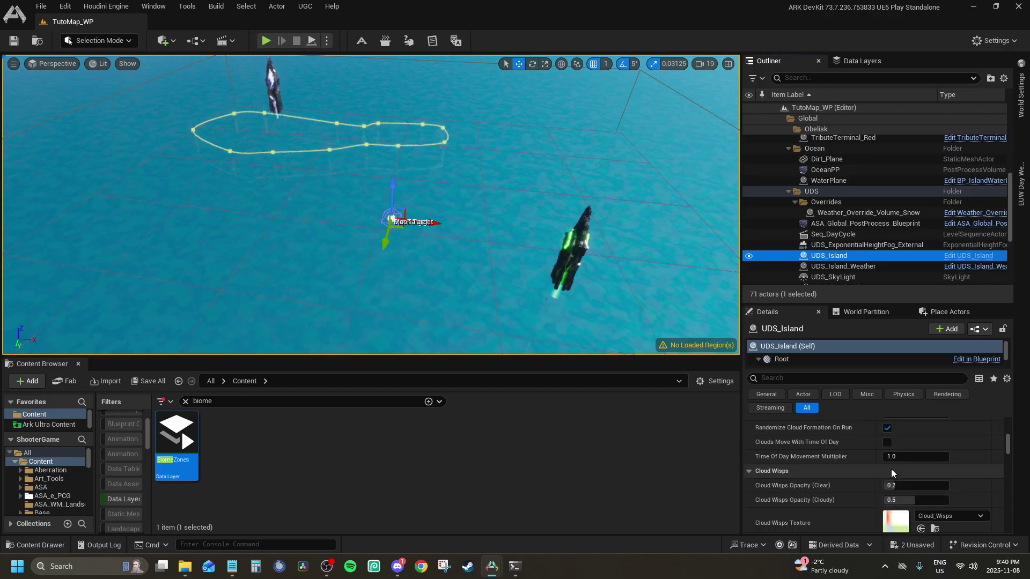
scroll(892, 474, down, 8)
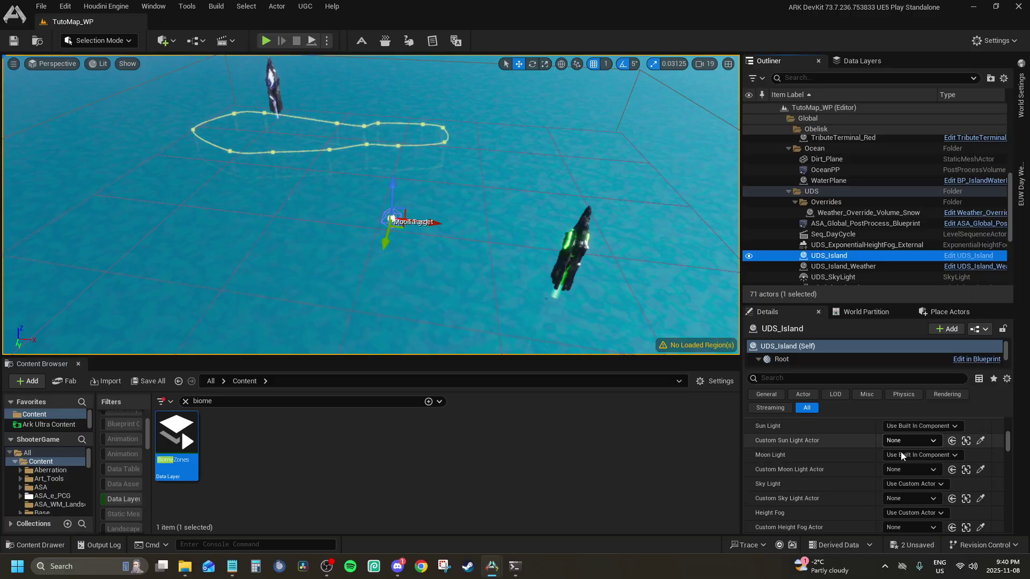
scroll(901, 495, down, 1)
scroll(900, 493, up, 1)
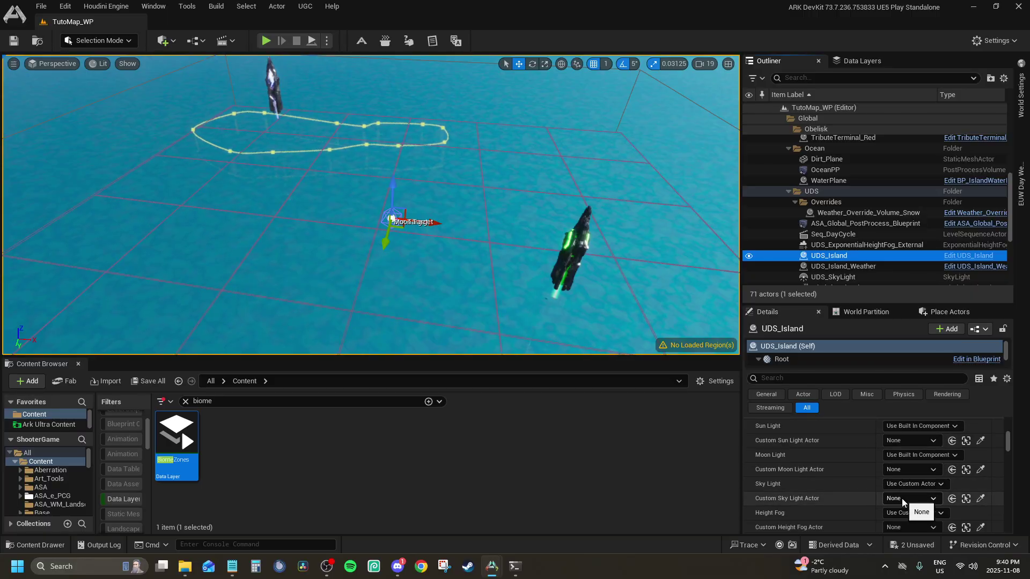
click(903, 498)
click(922, 378)
scroll(894, 471, down, 1)
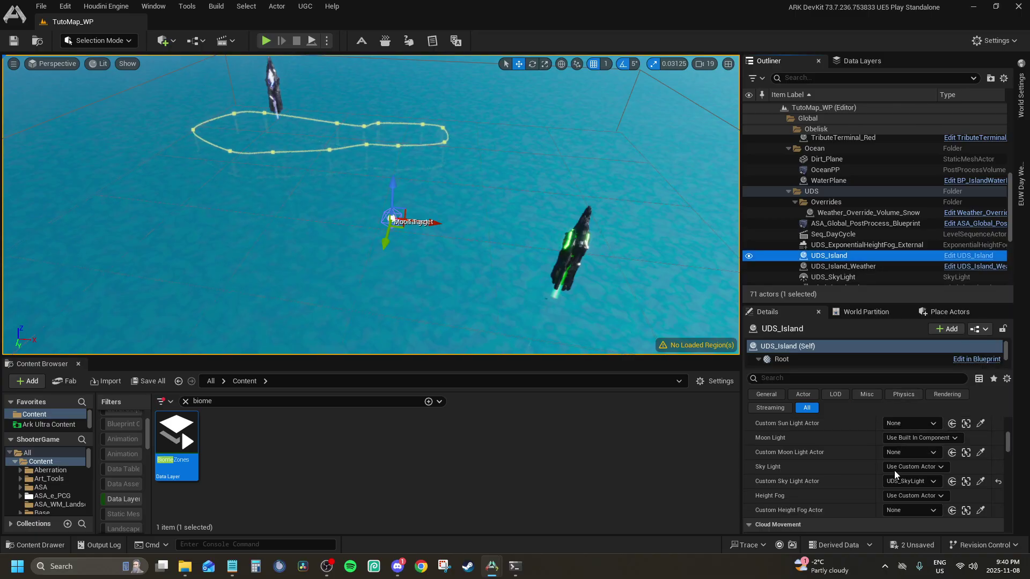
click(897, 510)
click(900, 386)
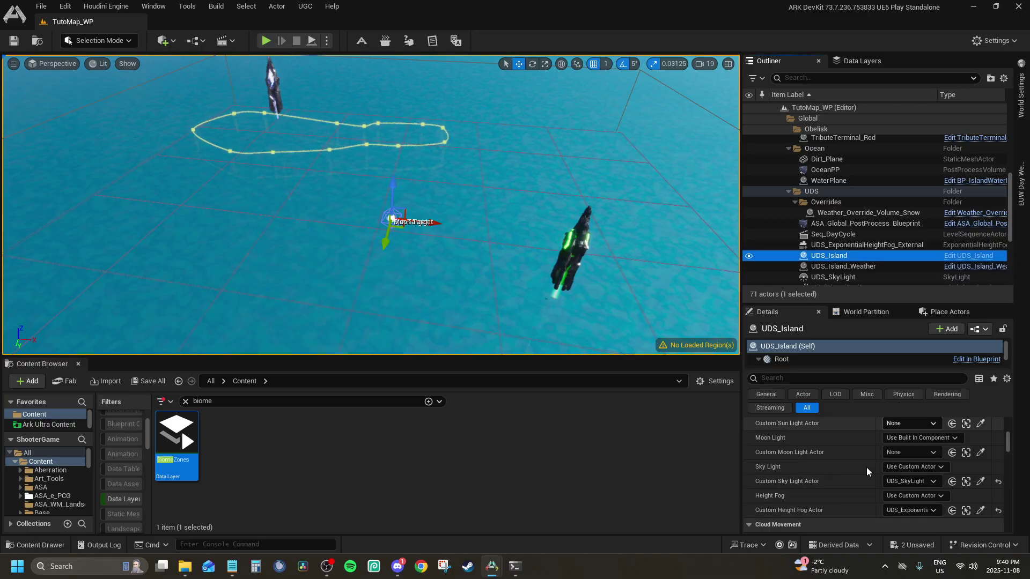
Look through the rest of UDS_Island's properties, from Cloud Movement to the Actor section, for other missing actor references.
scroll(853, 472, down, 5)
scroll(844, 462, up, 1)
scroll(847, 461, down, 10)
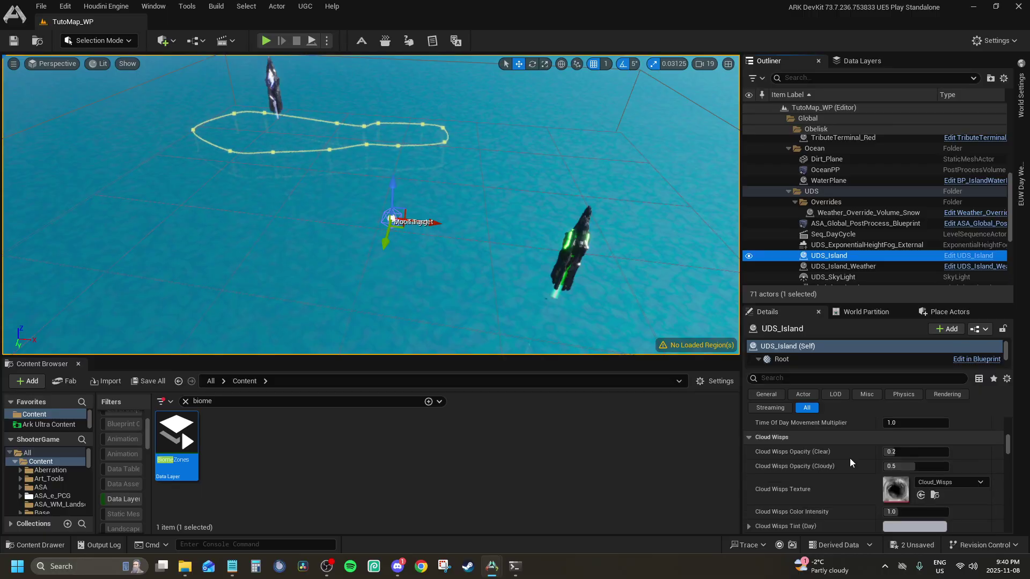
scroll(842, 460, down, 8)
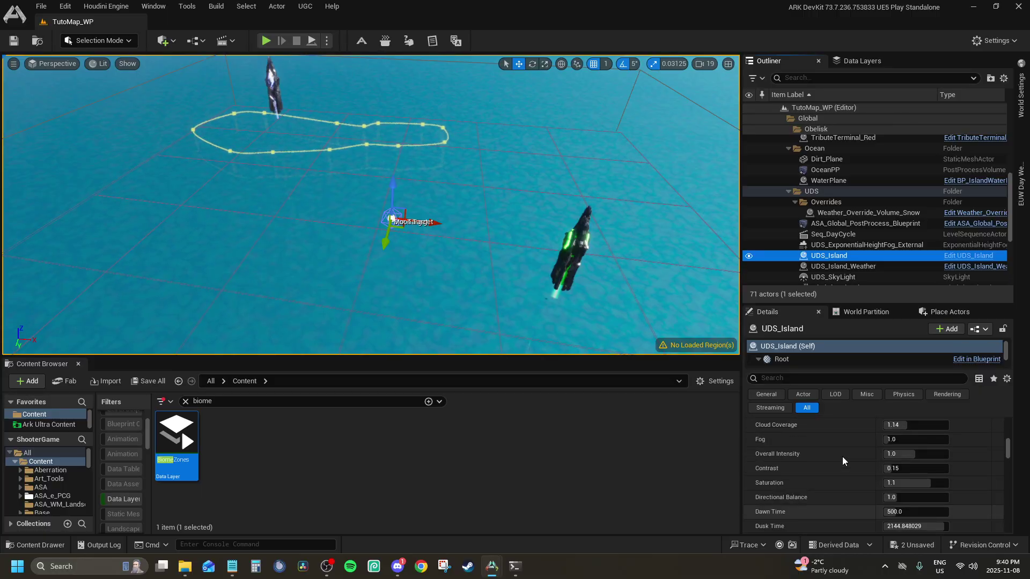
scroll(845, 456, down, 8)
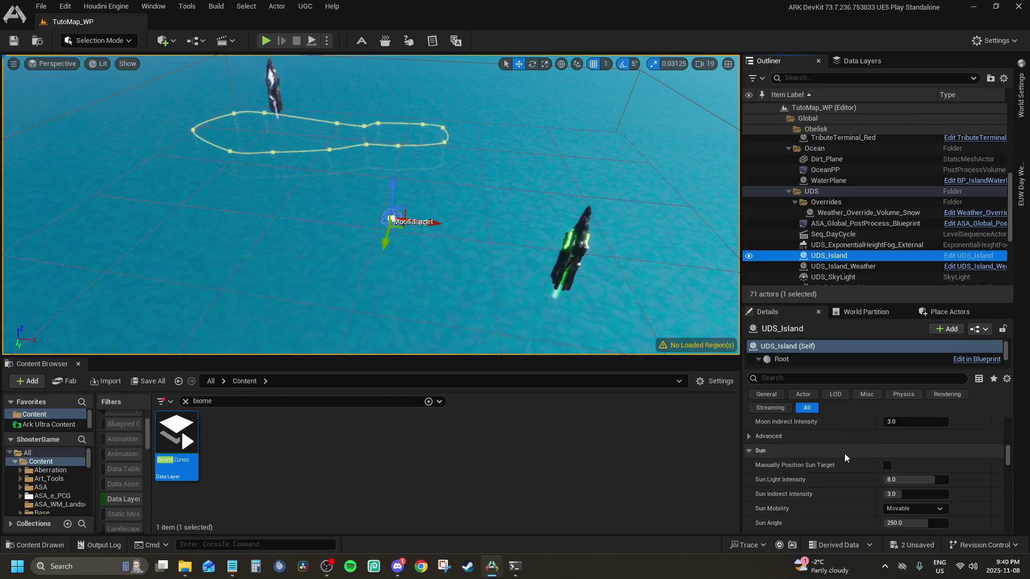
scroll(843, 456, down, 8)
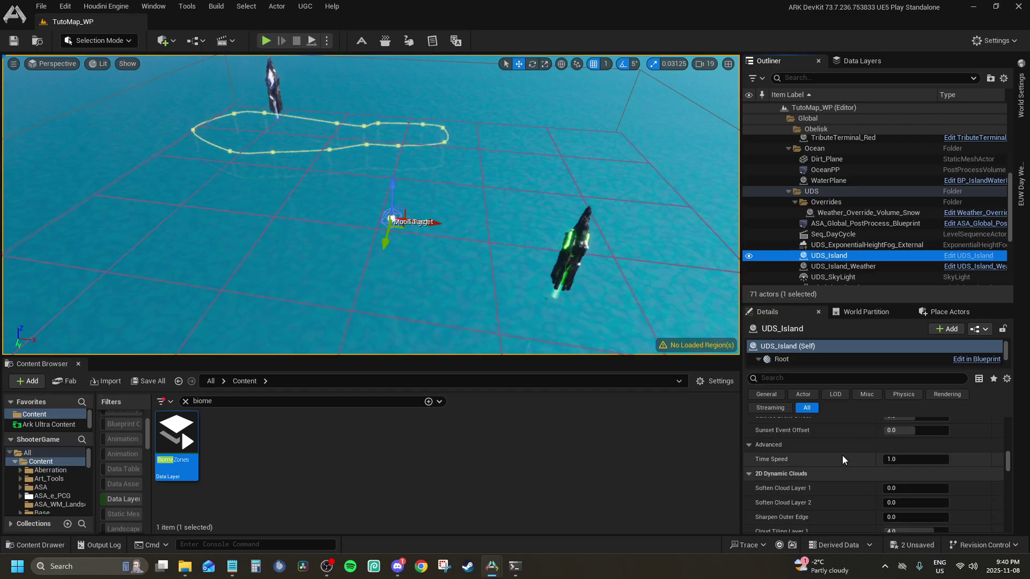
scroll(841, 454, down, 8)
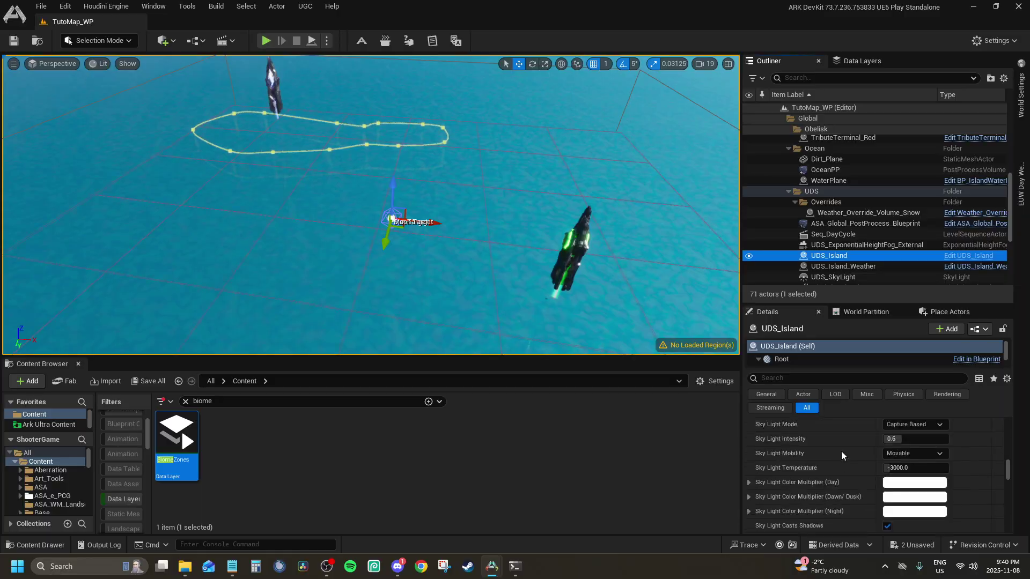
scroll(840, 451, down, 4)
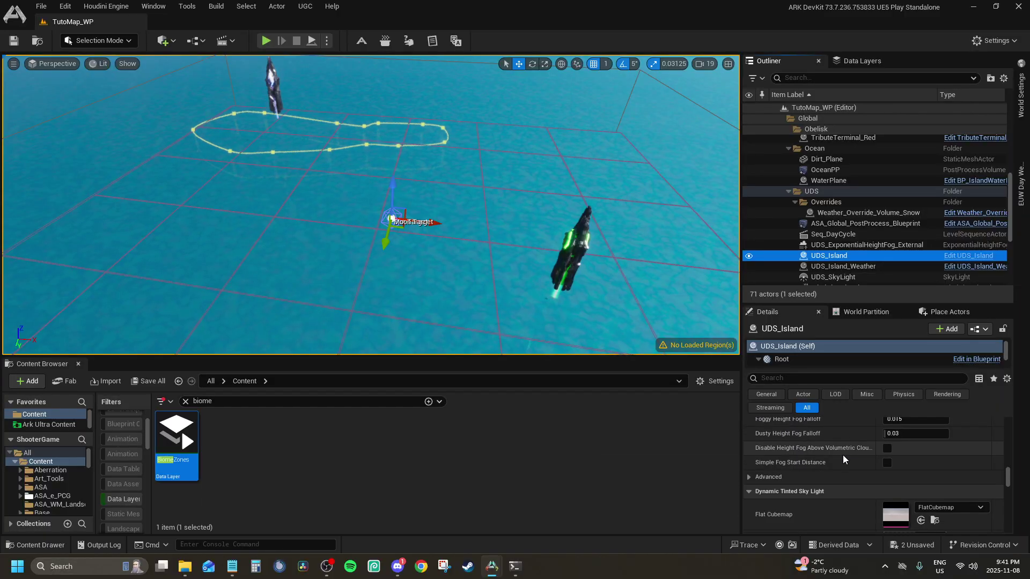
scroll(845, 459, down, 6)
scroll(848, 460, down, 10)
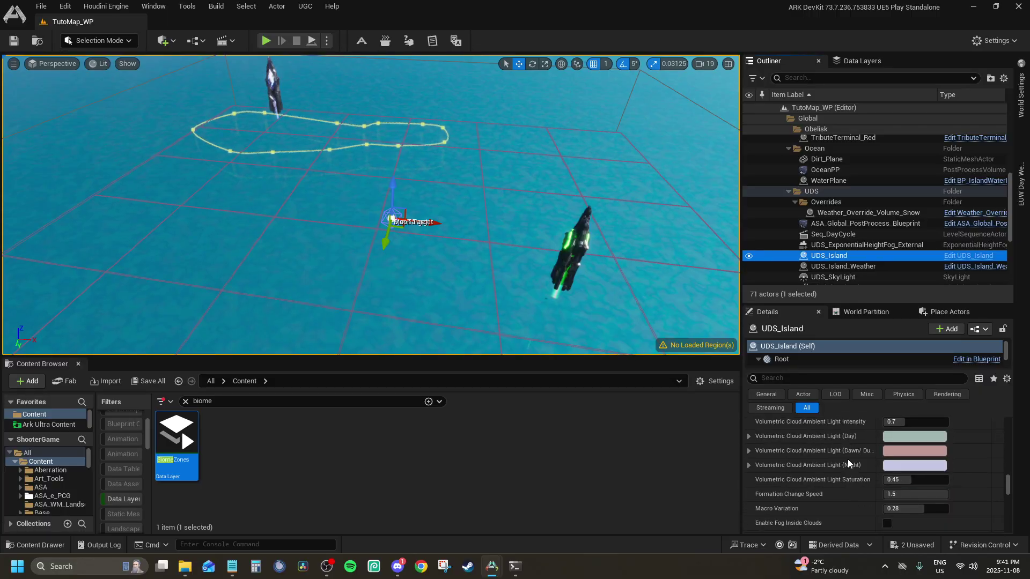
scroll(847, 455, up, 4)
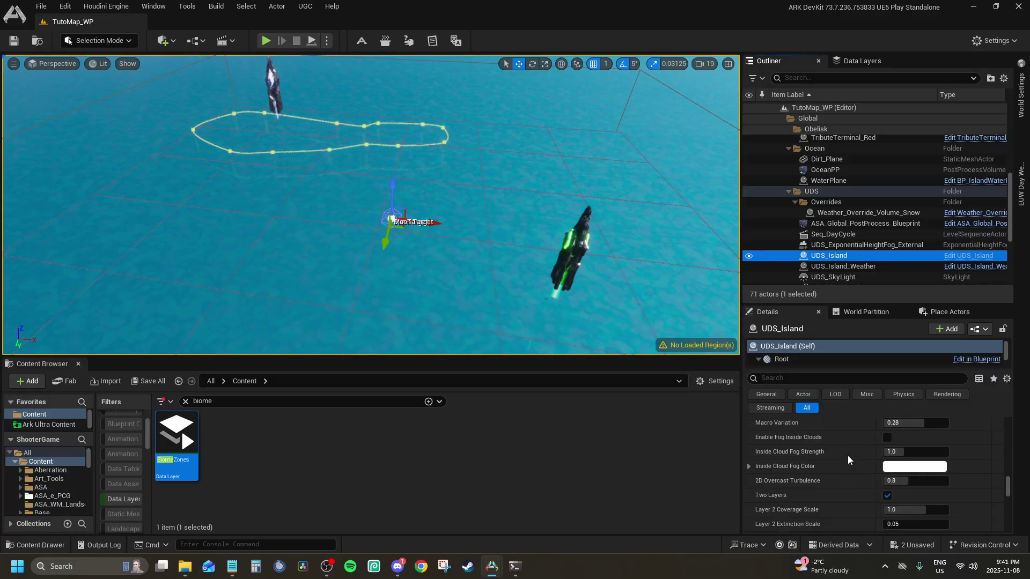
scroll(882, 488, down, 8)
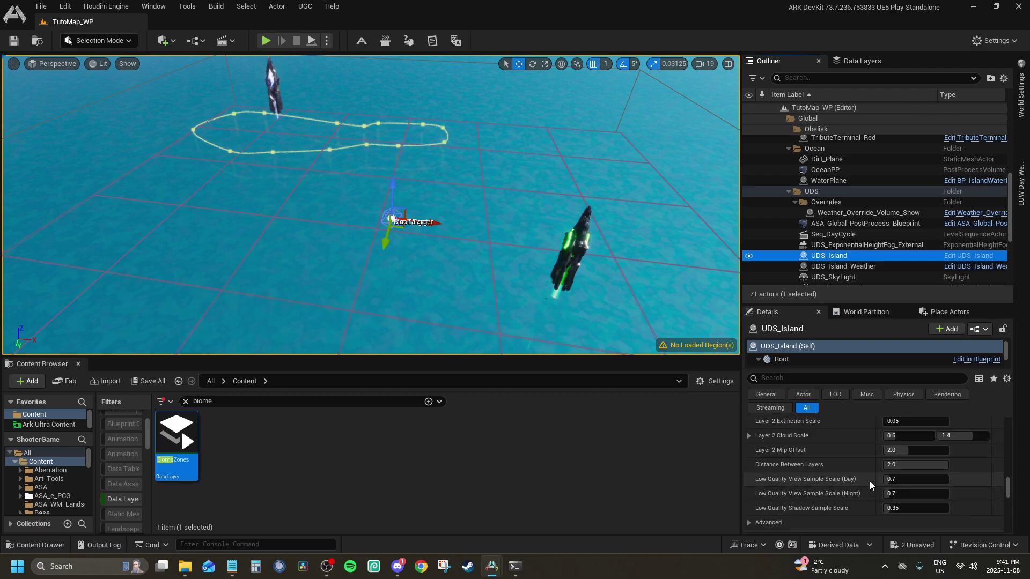
scroll(864, 451, down, 10)
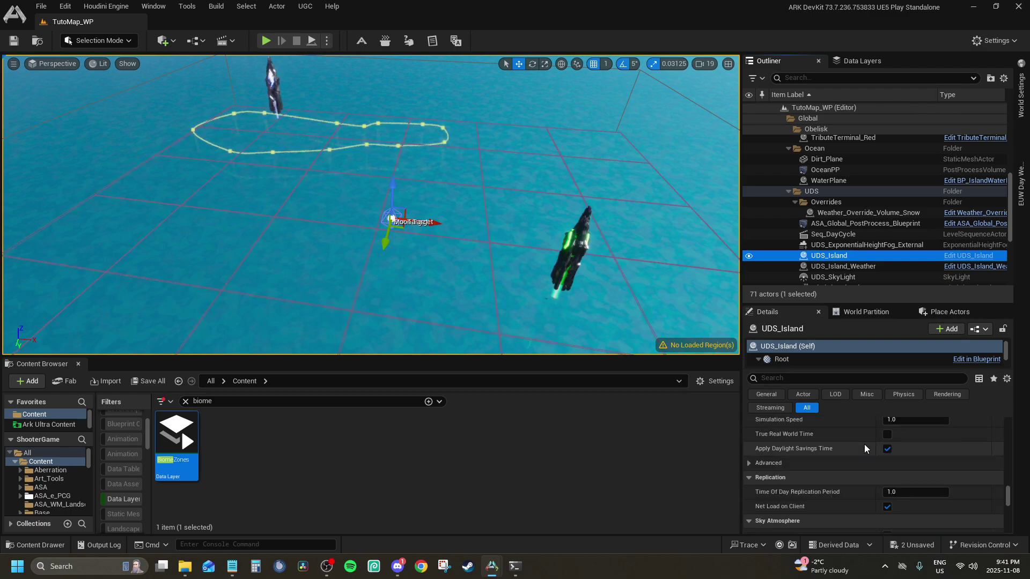
scroll(877, 459, down, 12)
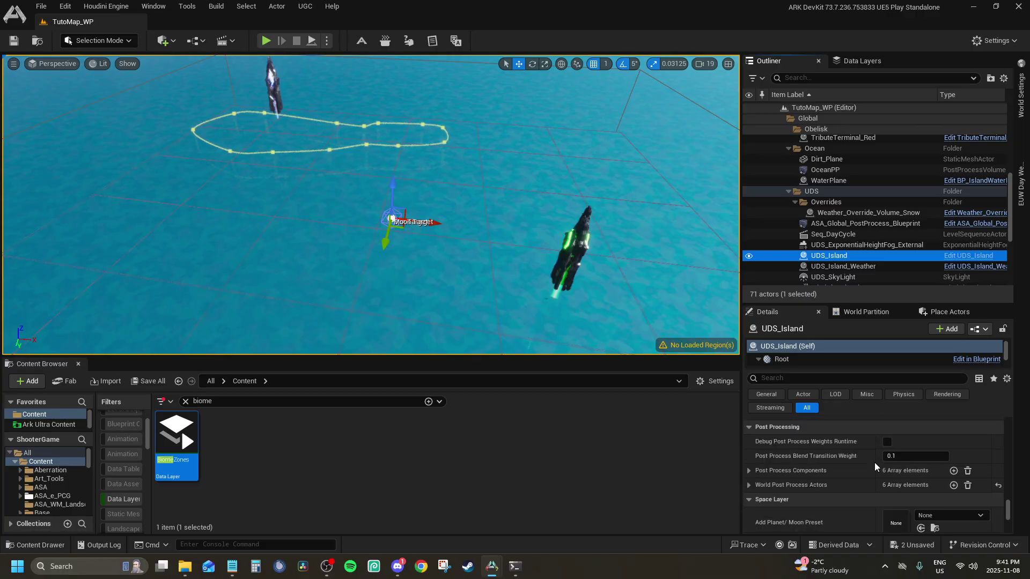
scroll(910, 461, down, 10)
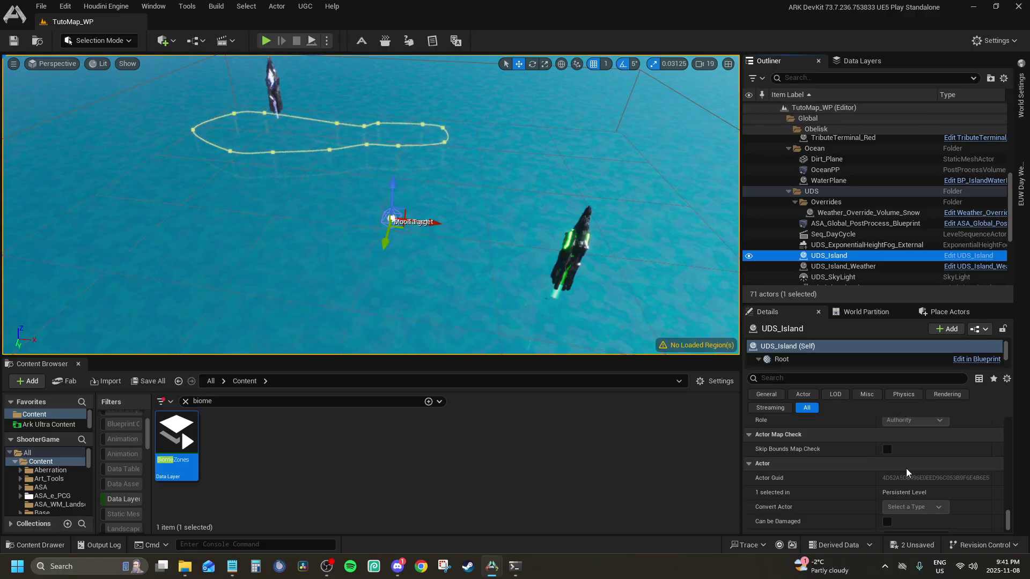
drag(1009, 523, 1024, 284)
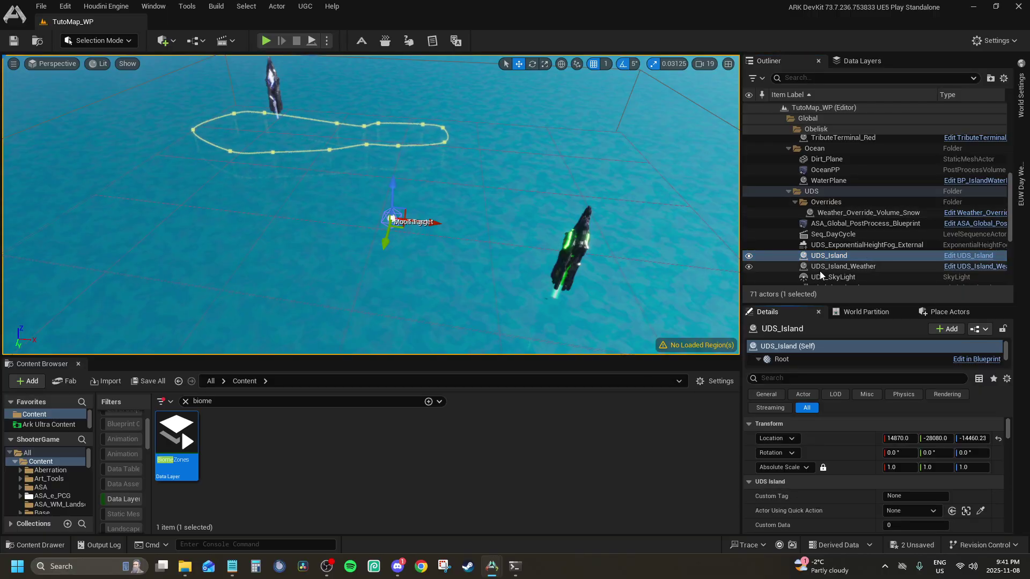
Set the Wind Directional Source Actor of UDS_Island_Weather to WindDirectionalSource.
click(844, 266)
scroll(837, 257, down, 2)
scroll(826, 449, down, 3)
scroll(826, 448, down, 10)
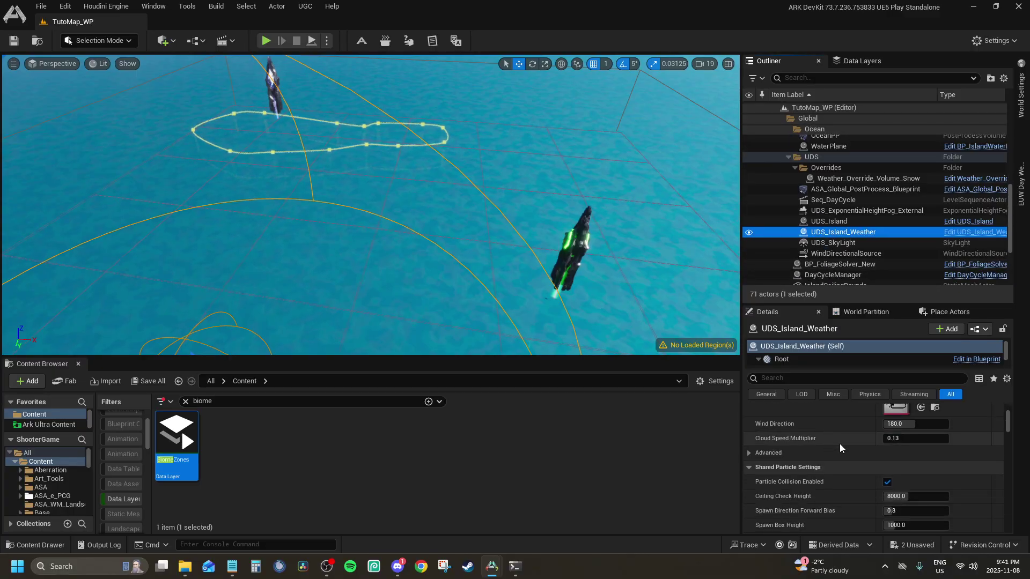
scroll(862, 431, down, 10)
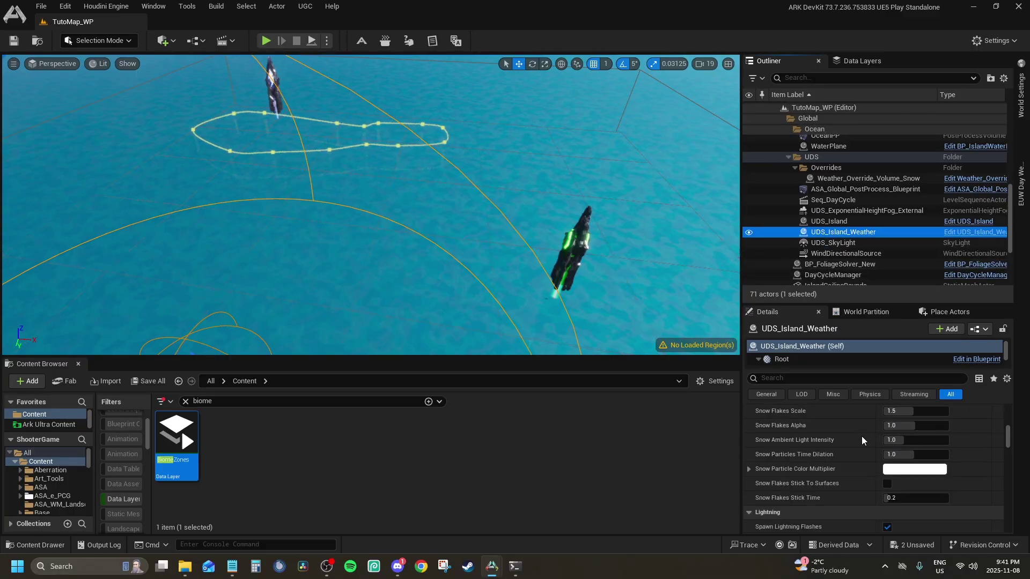
scroll(862, 434, down, 4)
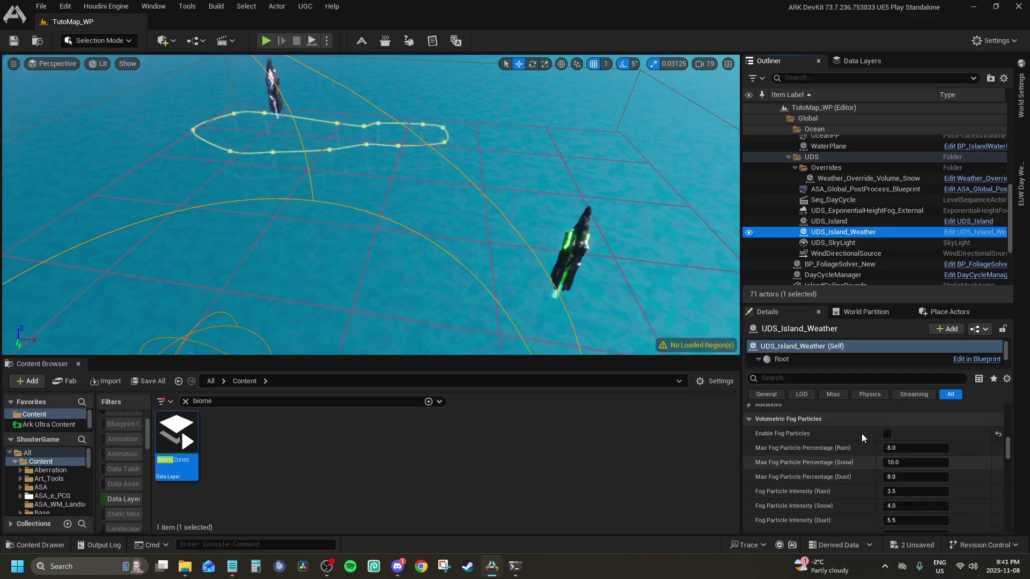
click(912, 457)
click(919, 334)
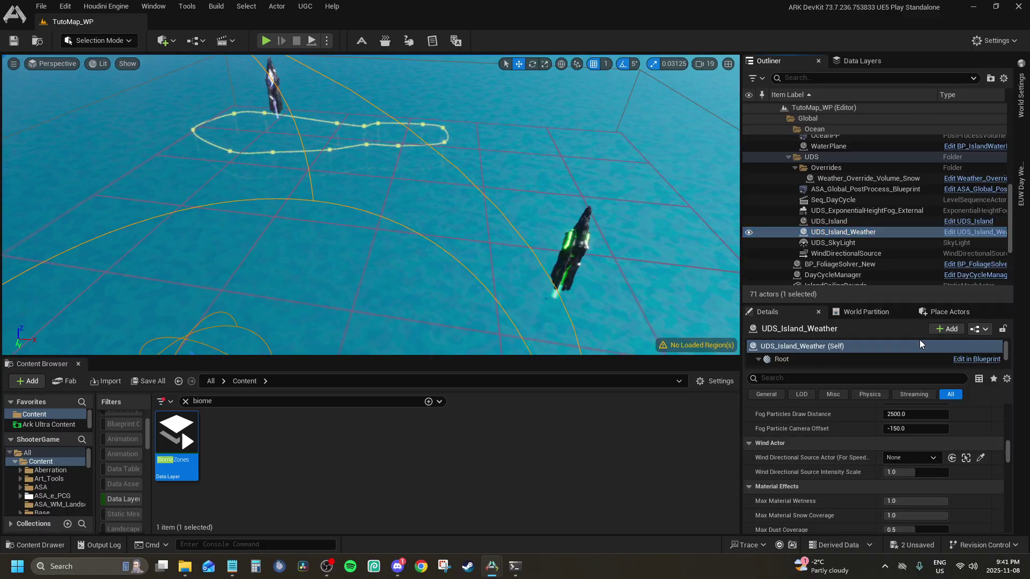
scroll(868, 437, up, 6)
scroll(866, 435, down, 6)
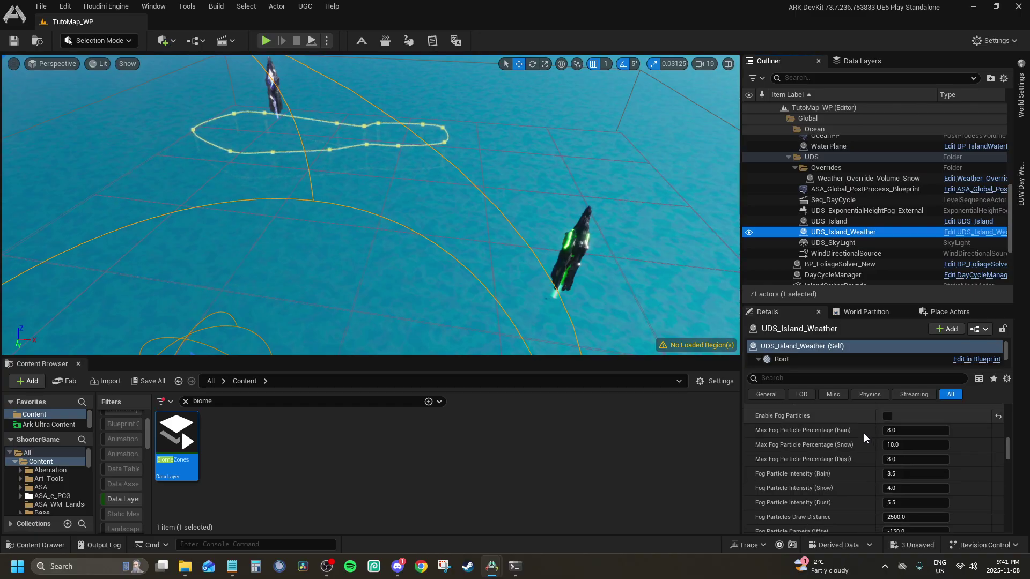
Examine the properties of UDS_SkyLight, WindDirectionalSource, BP_FoliageSolver_New and DayCycleManager for missing actor references.
click(837, 243)
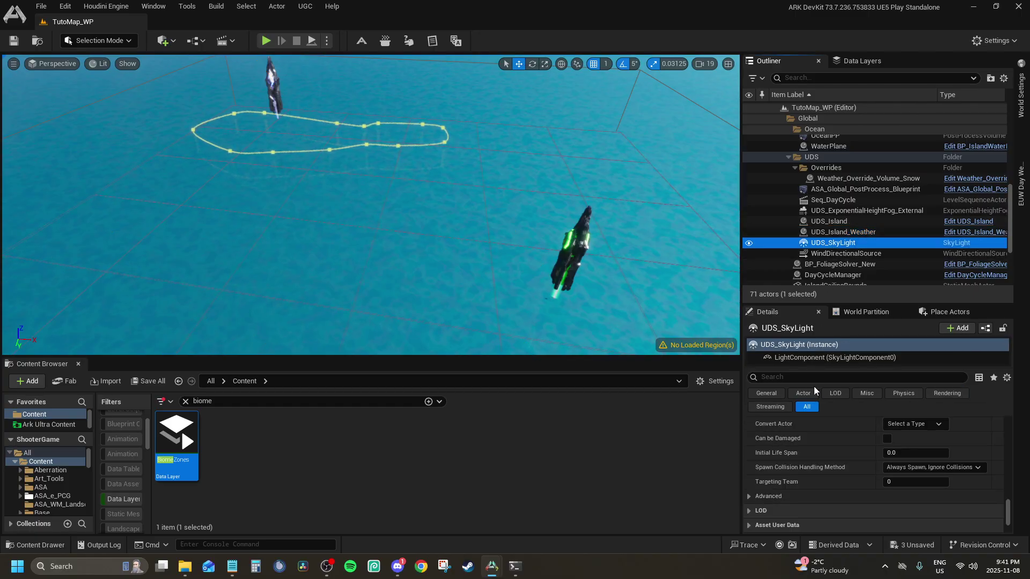
scroll(841, 443, down, 10)
drag(1008, 490, 991, 374)
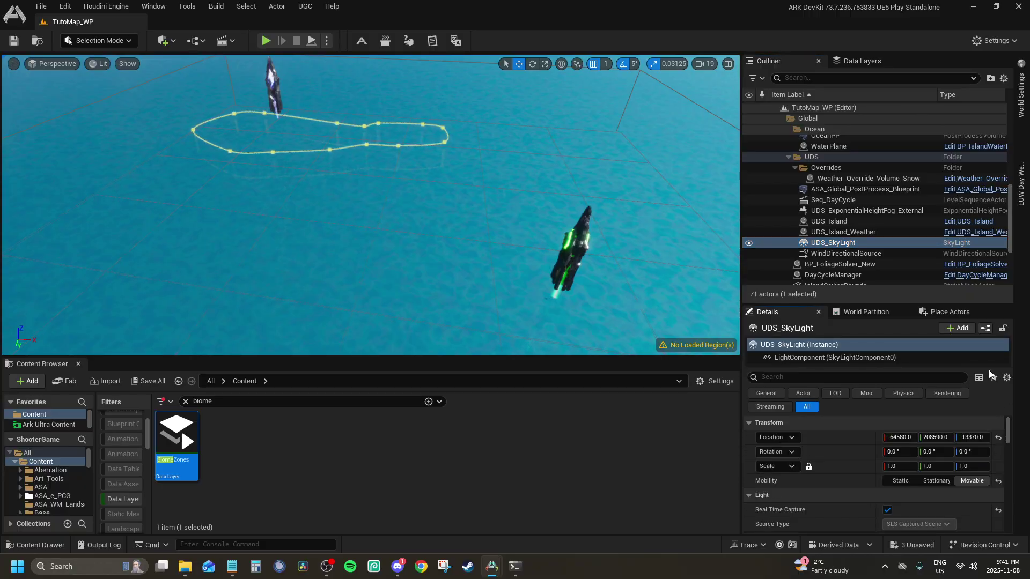
click(821, 254)
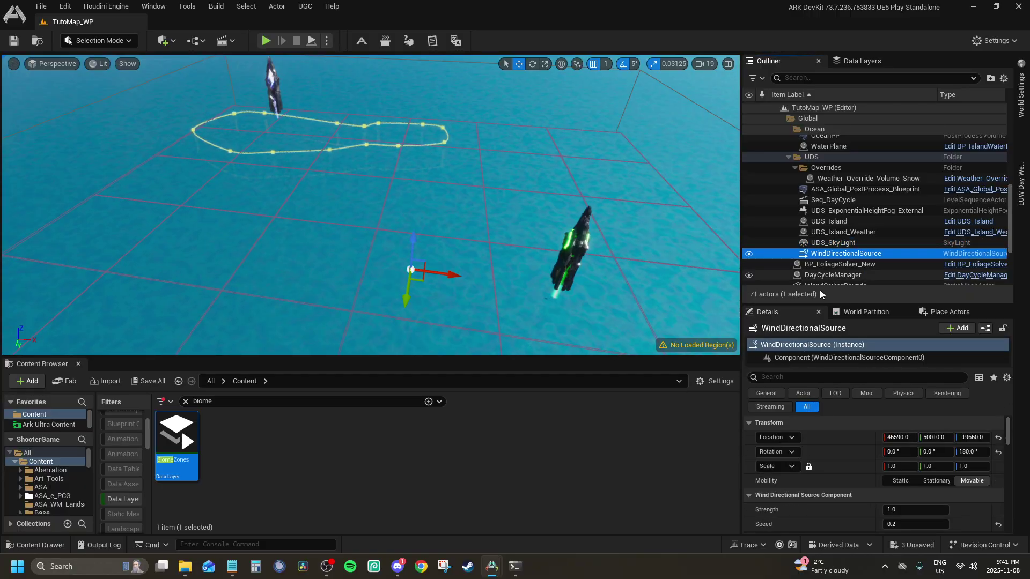
click(823, 263)
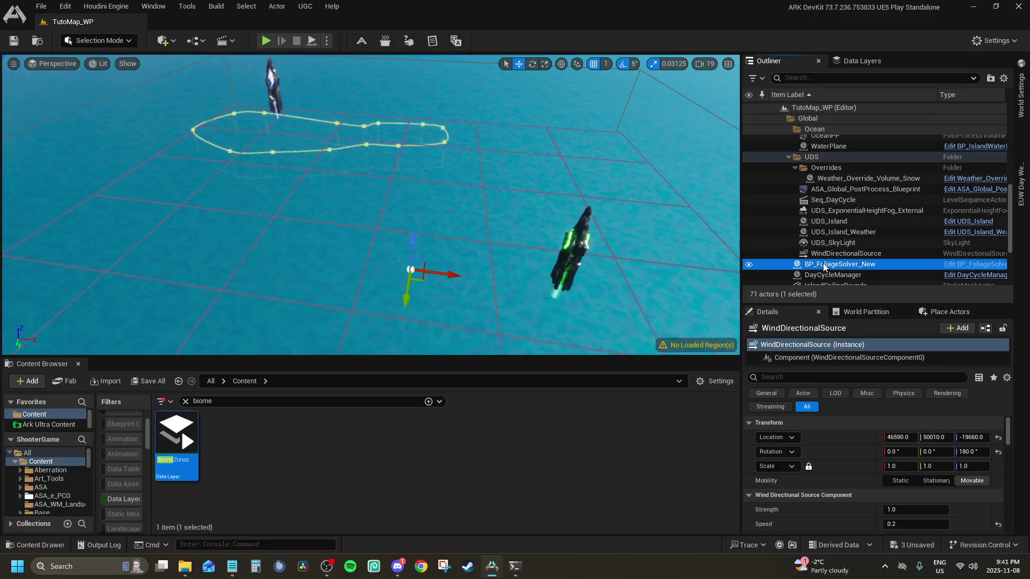
click(806, 407)
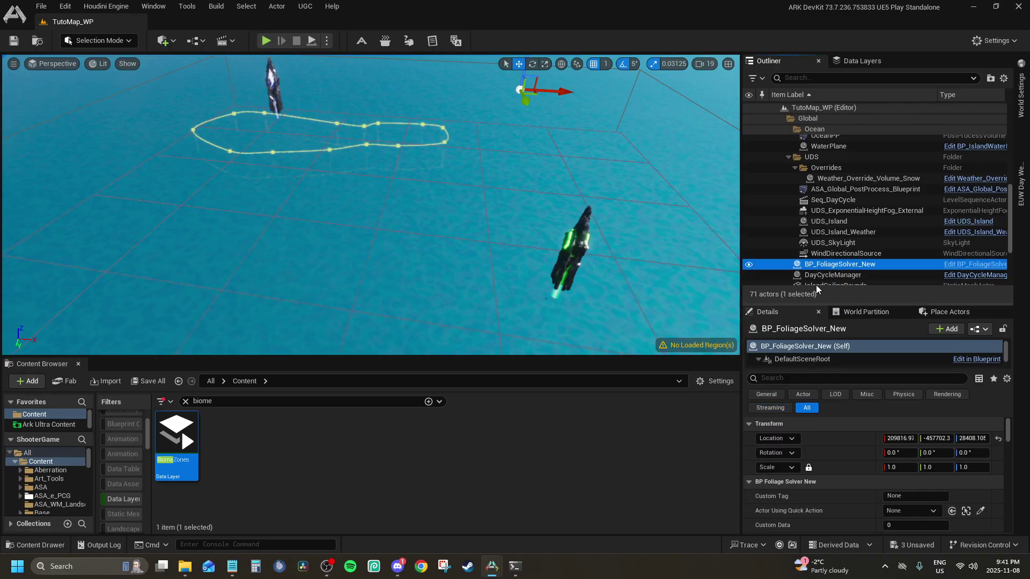
click(821, 274)
scroll(843, 445, down, 5)
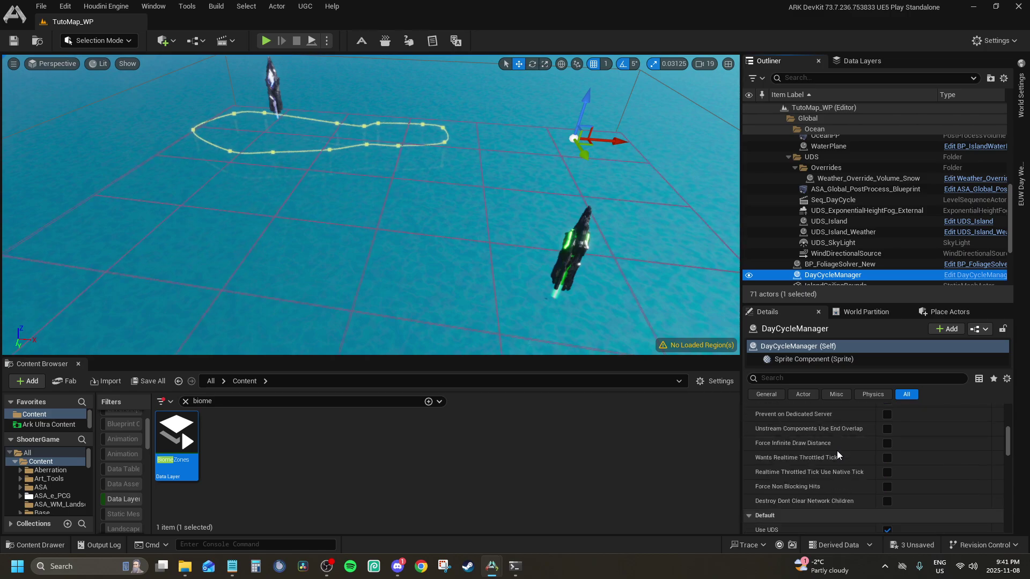
scroll(836, 449, down, 5)
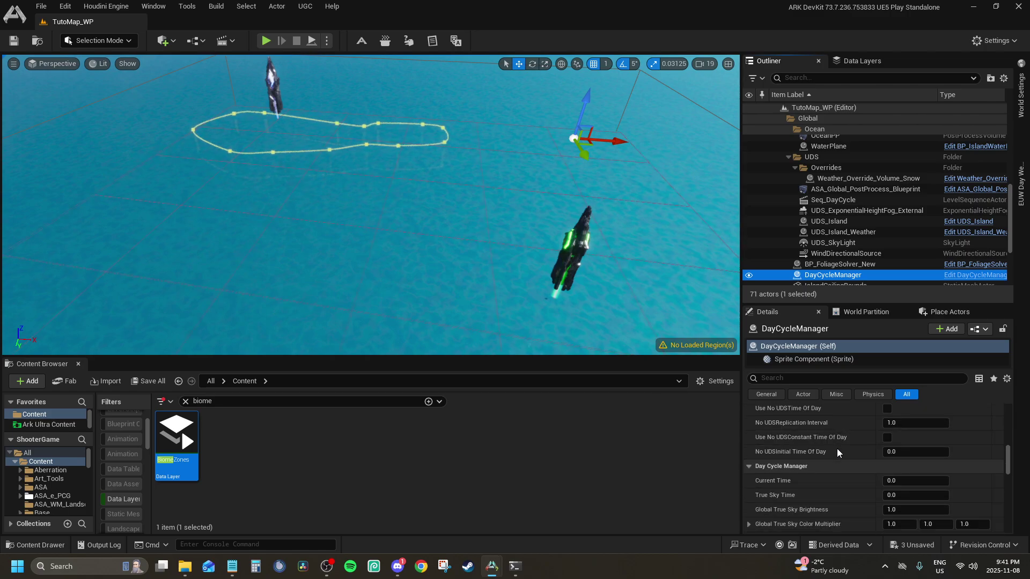
scroll(837, 452, down, 8)
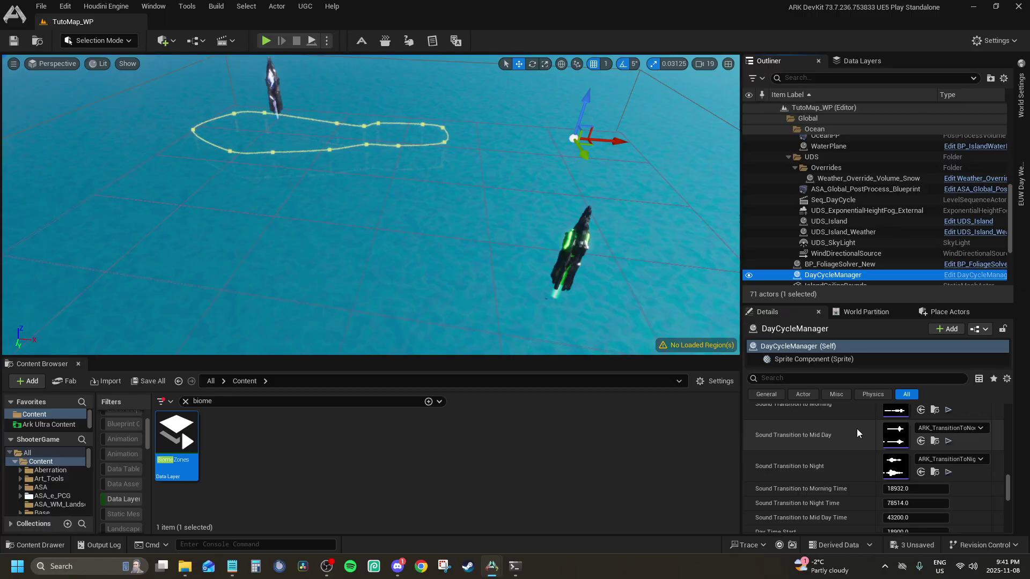
scroll(858, 429, down, 3)
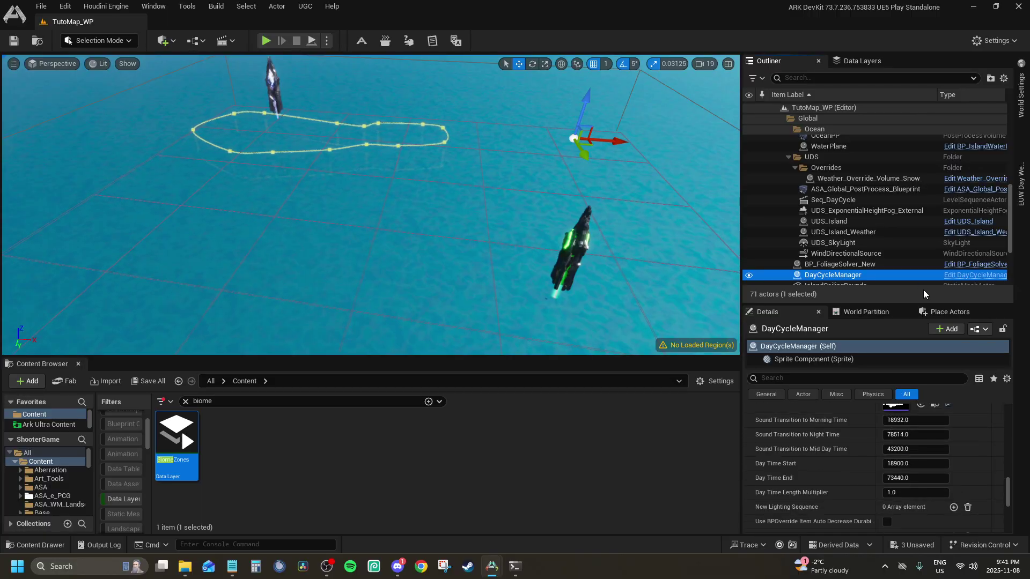
Browse to the DayCycleManager blueprint, view its class defaults, and return to the placed DayCycleManager's properties in the level.
right_click(901, 276)
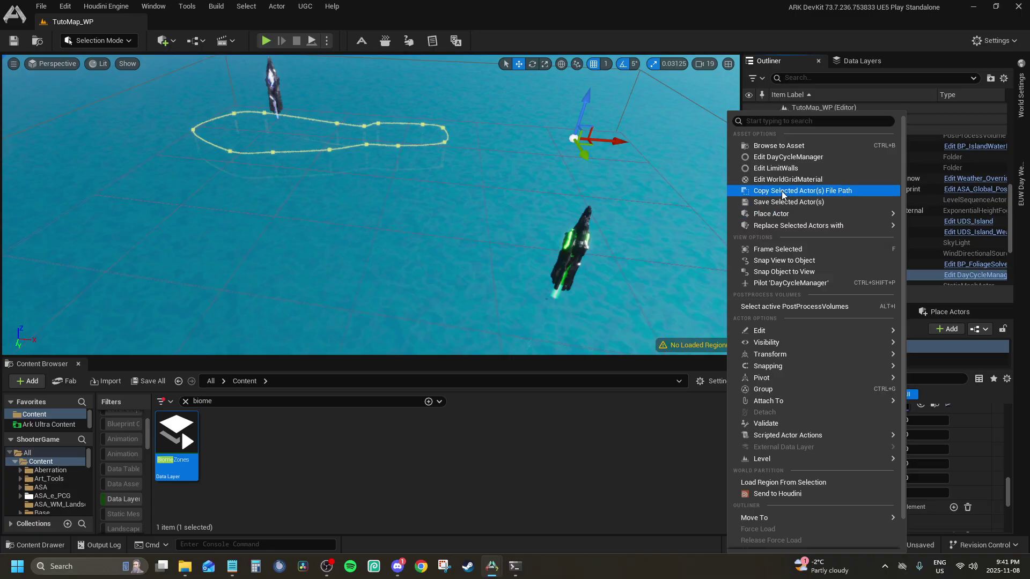
click(758, 144)
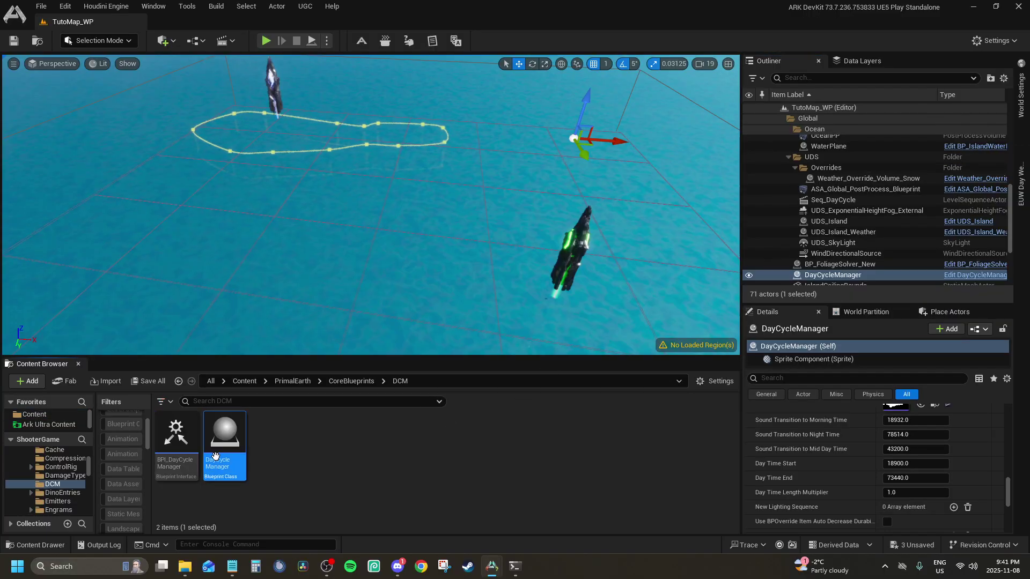
mouse_move(215, 457)
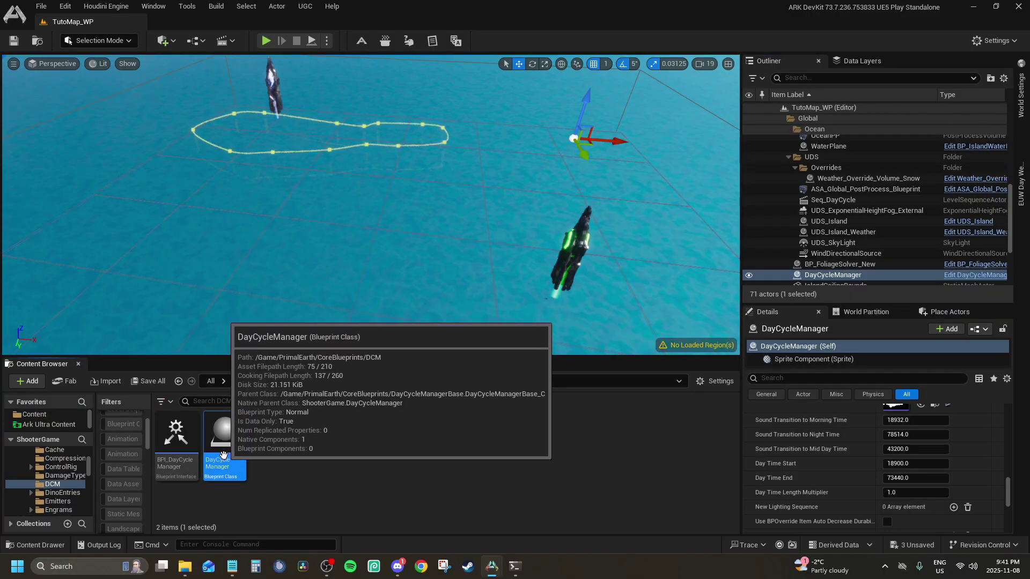
click(223, 455)
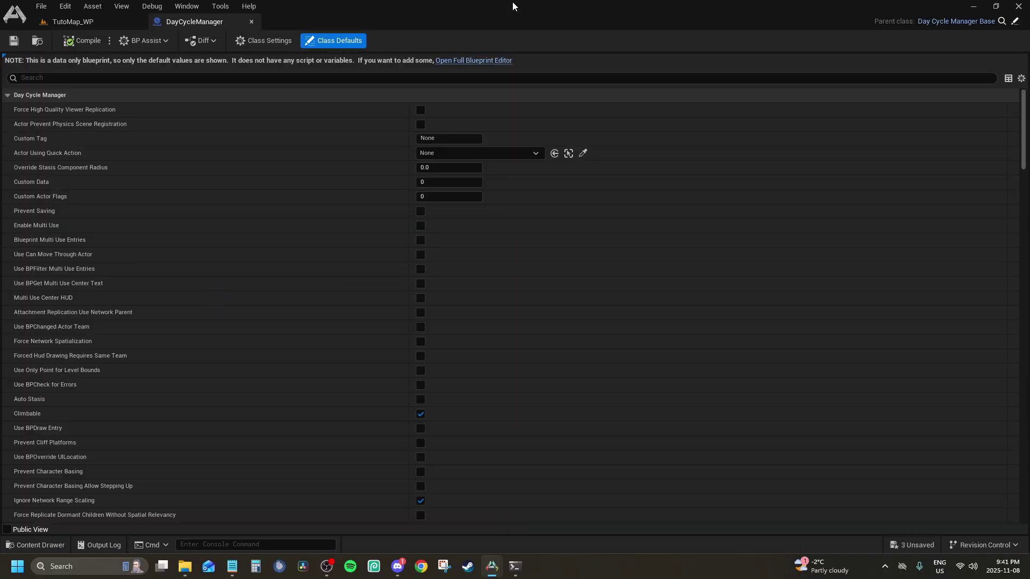
click(252, 22)
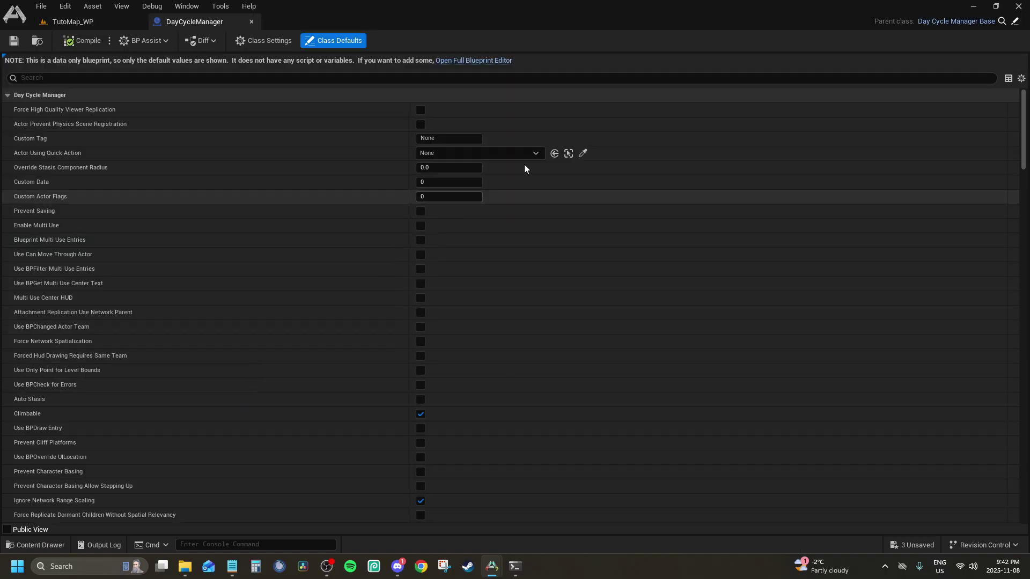
drag(1023, 140, 347, 46)
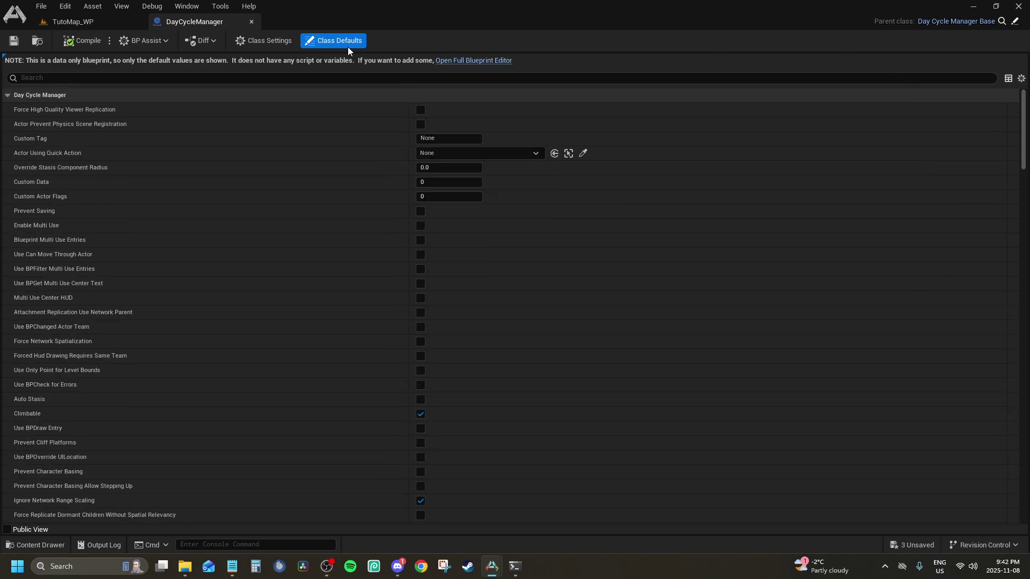
click(252, 22)
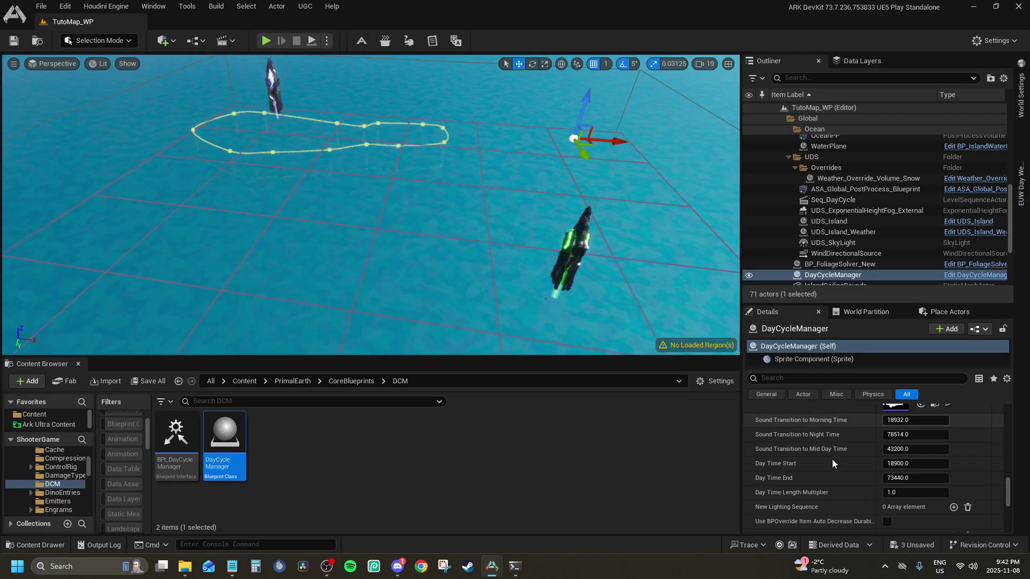
scroll(815, 468, up, 10)
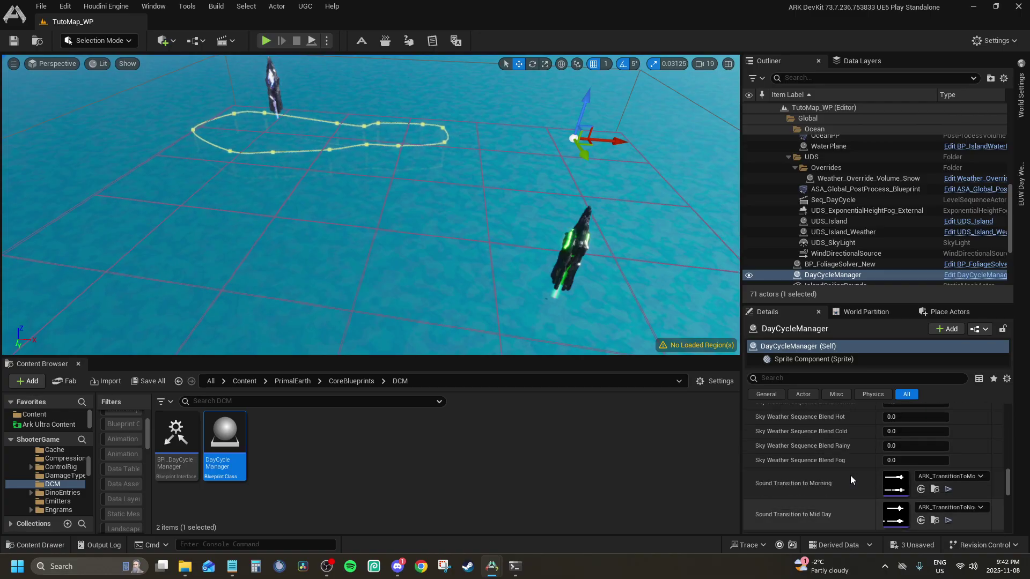
Examine DayCycleManager's properties from Use UDS and No UDS Time Of Day through the Day Cycle Manager values and sound transitions for missing references.
scroll(849, 459, up, 5)
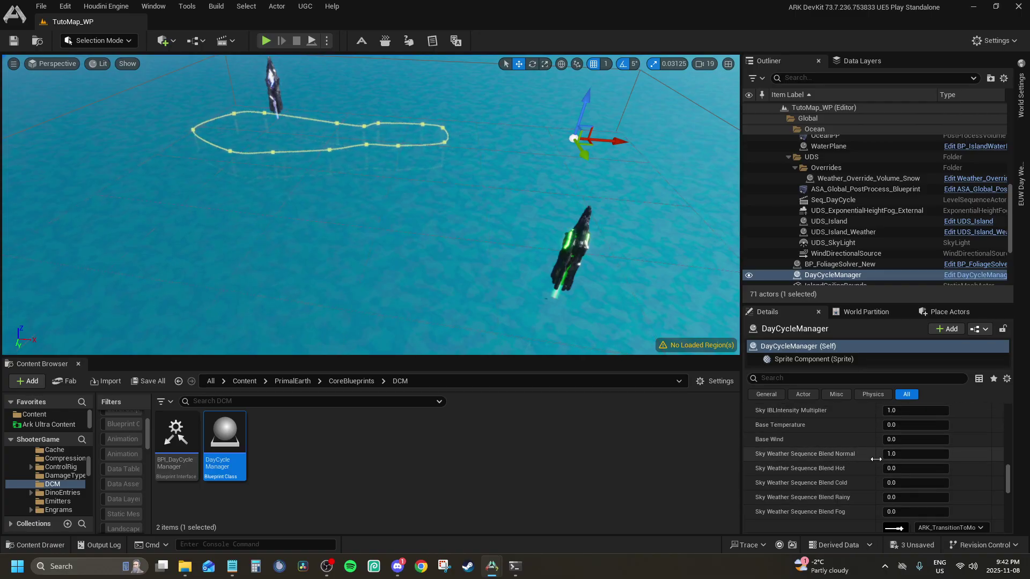
scroll(875, 459, down, 3)
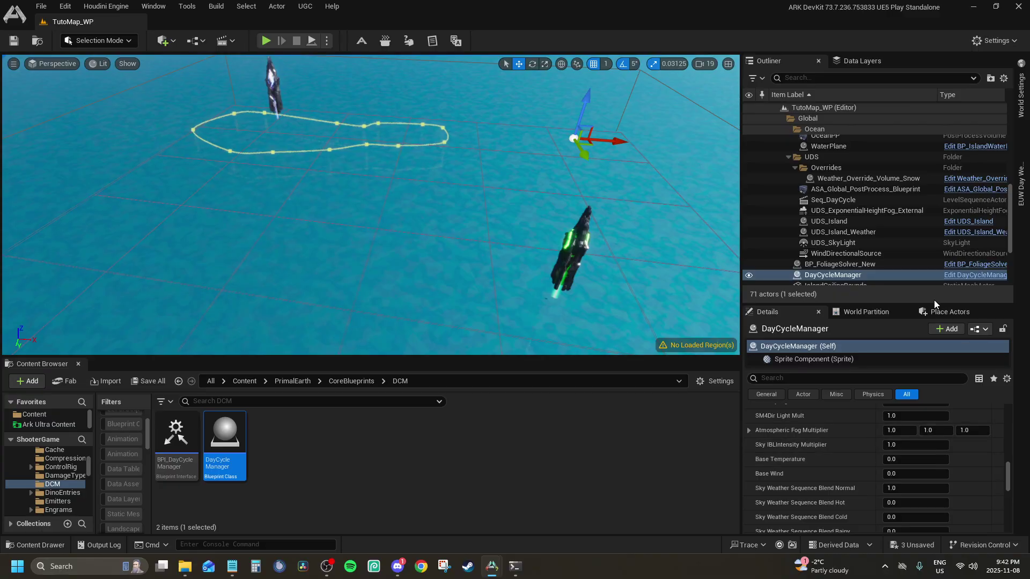
scroll(838, 472, up, 4)
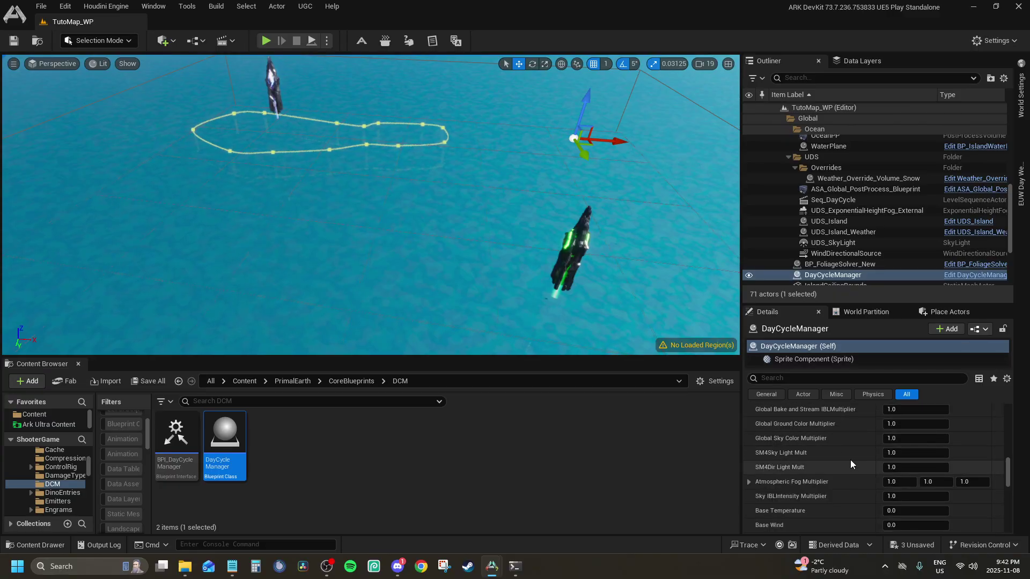
scroll(851, 459, down, 5)
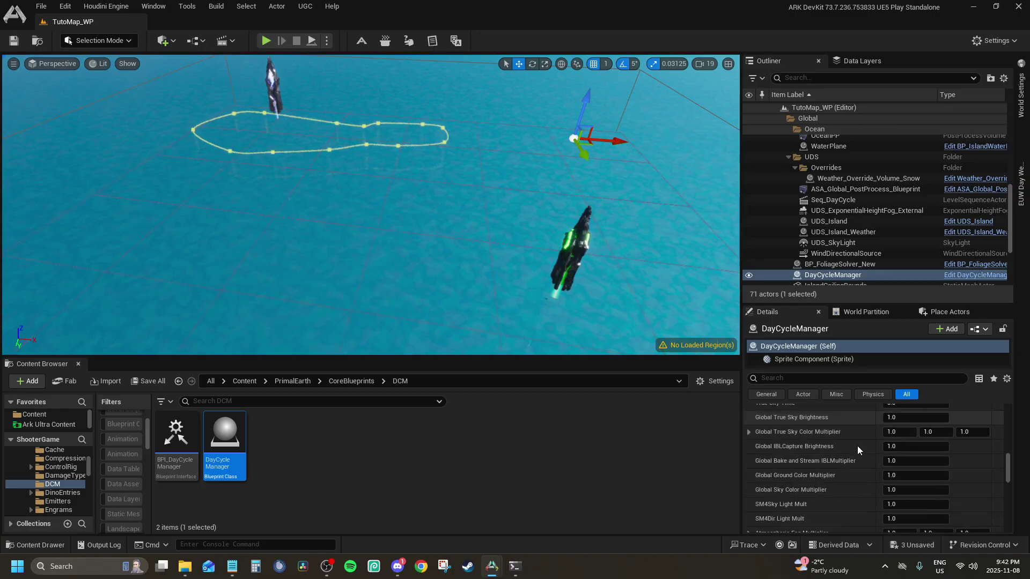
scroll(865, 439, up, 5)
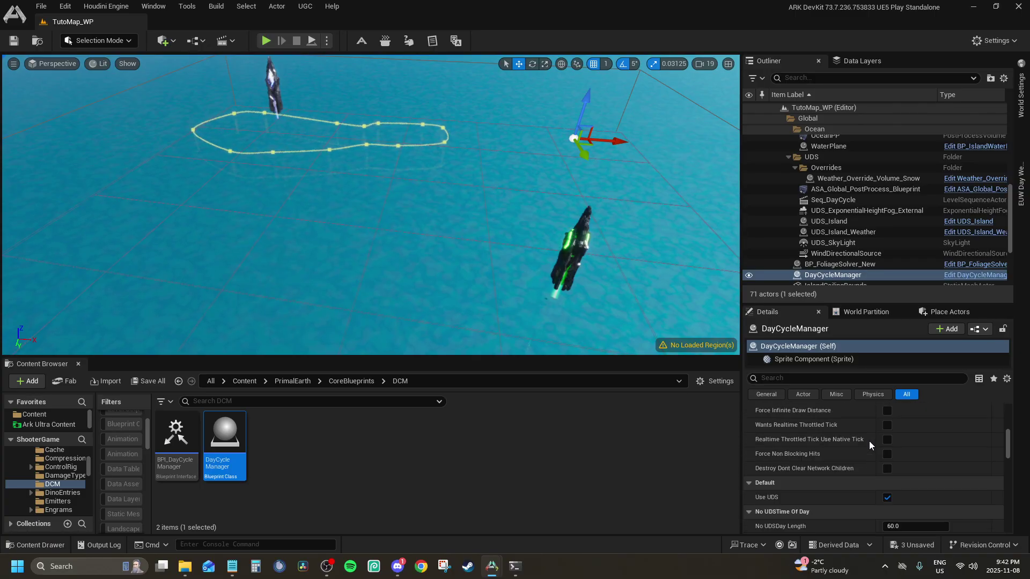
scroll(866, 486, down, 5)
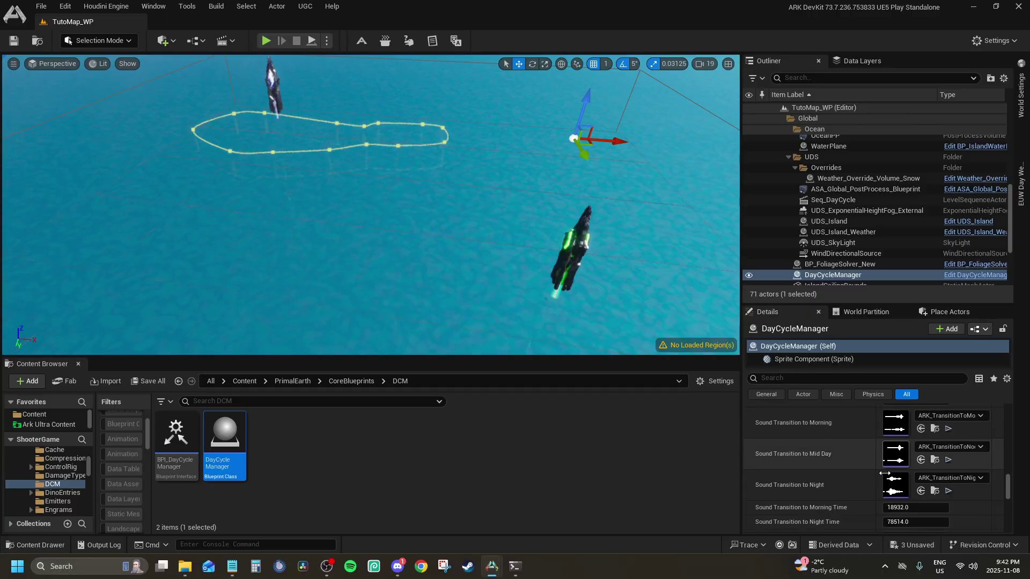
scroll(848, 440, up, 5)
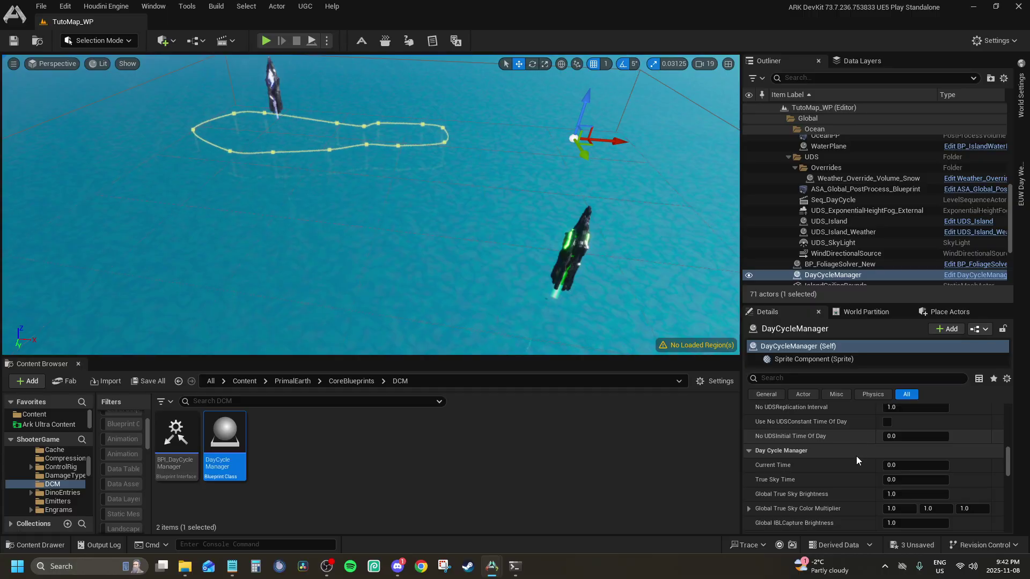
scroll(857, 456, down, 3)
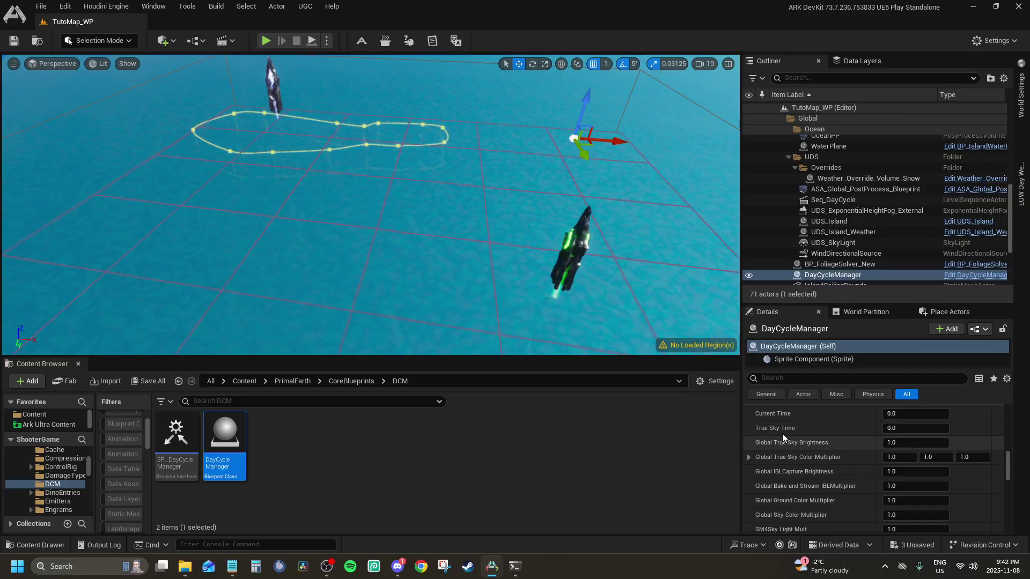
scroll(774, 485, down, 2)
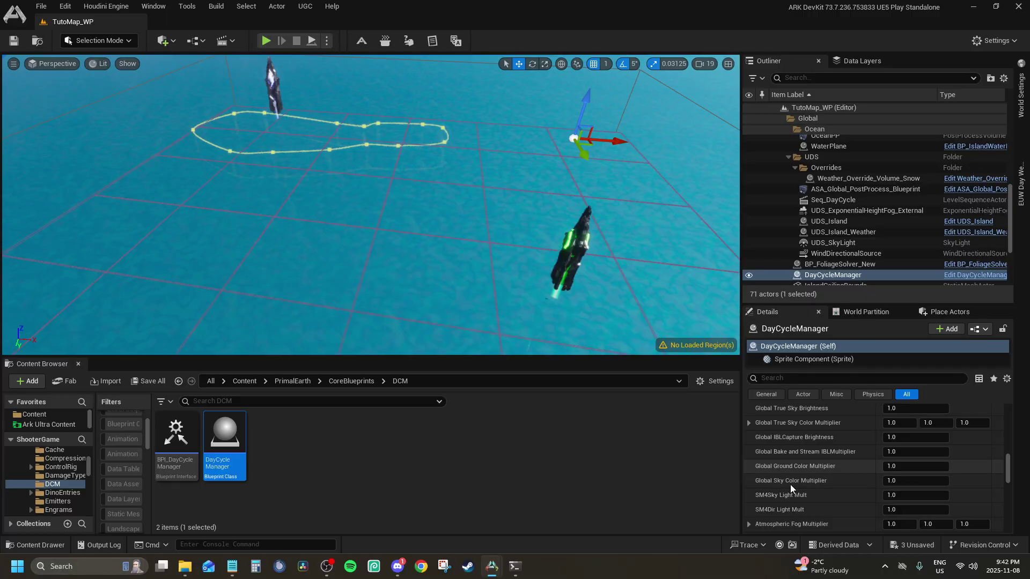
scroll(839, 509, down, 2)
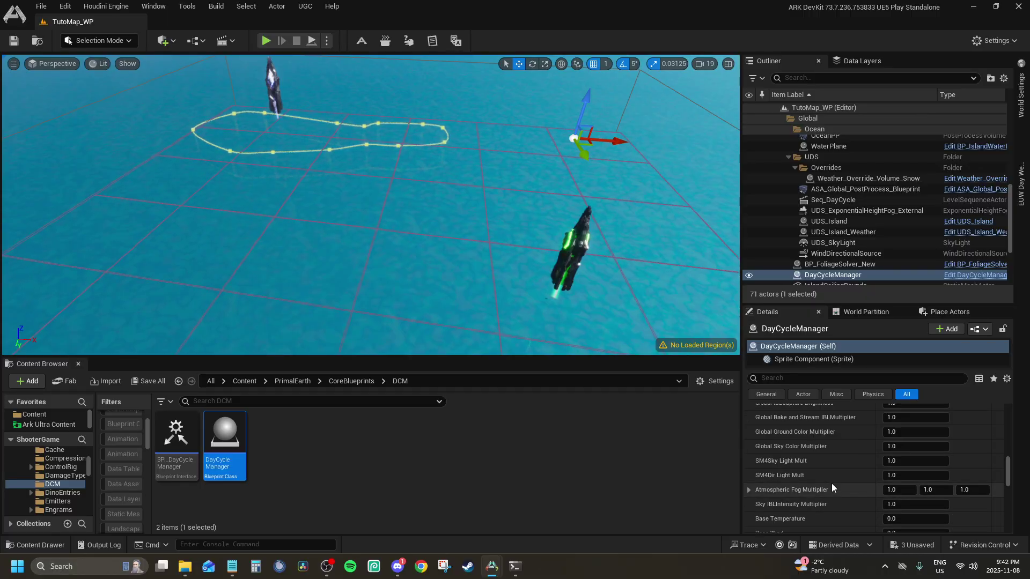
scroll(824, 507, down, 1)
scroll(828, 502, down, 1)
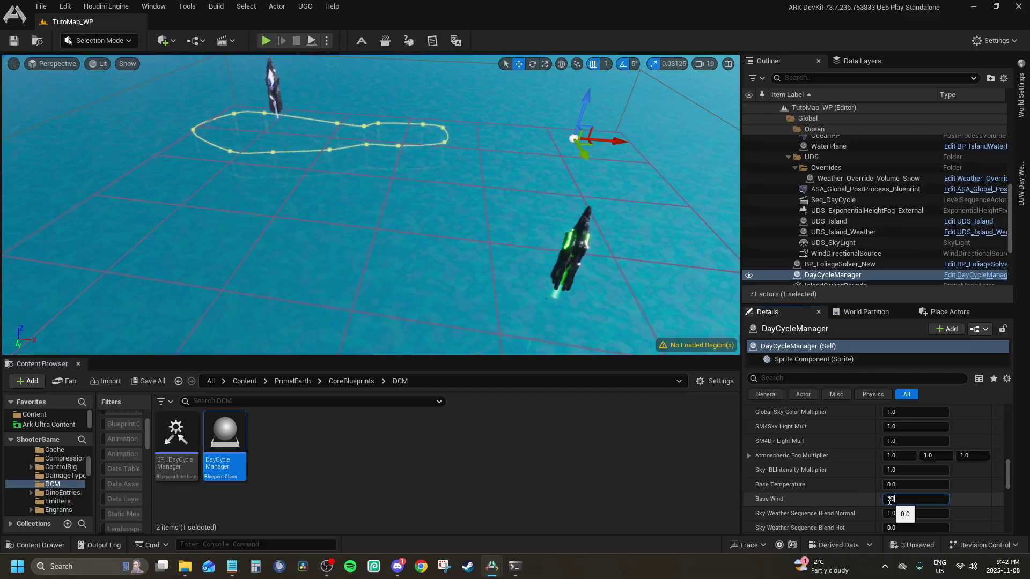
scroll(803, 478, up, 5)
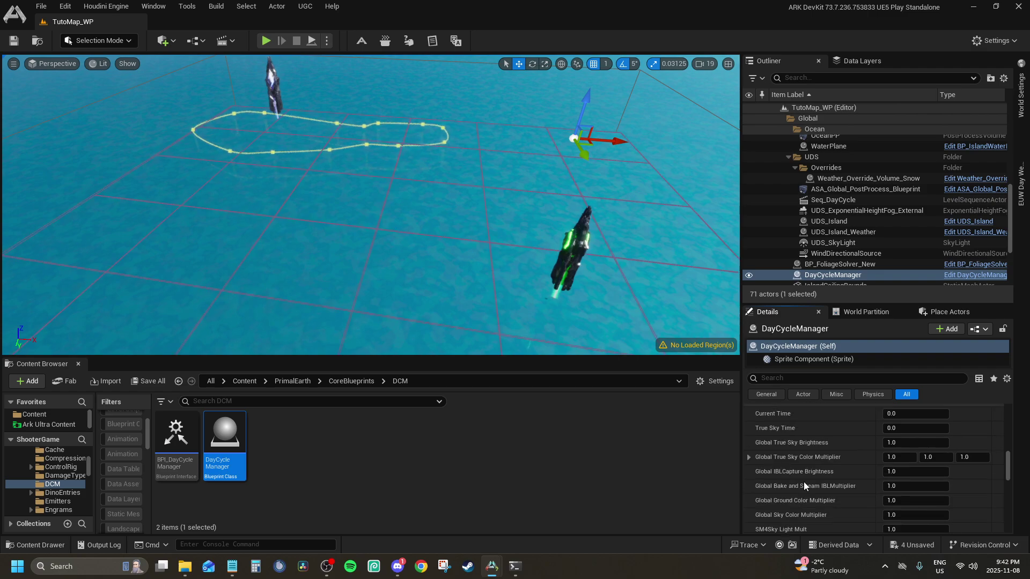
scroll(802, 476, down, 3)
scroll(808, 468, up, 3)
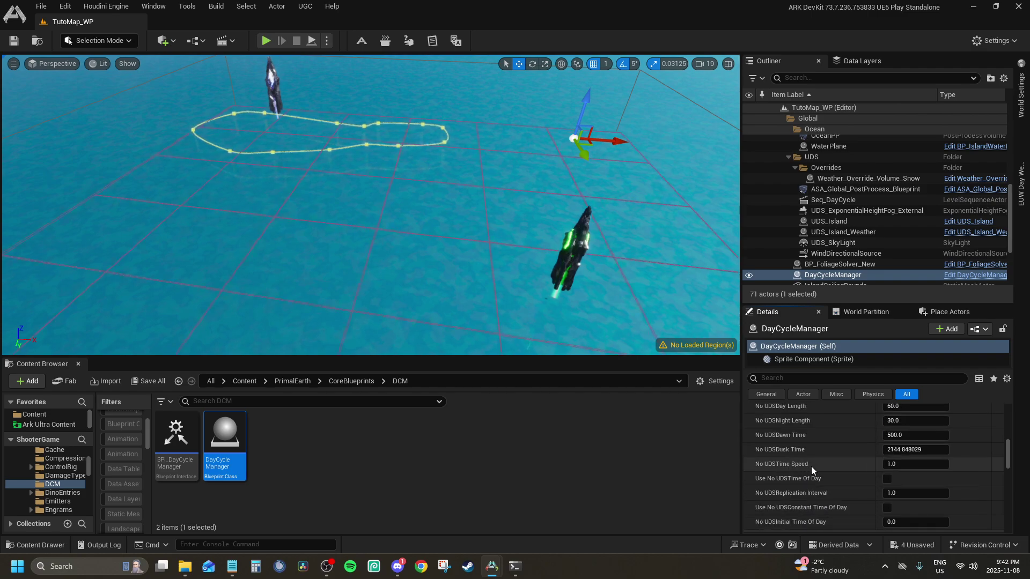
scroll(823, 468, down, 5)
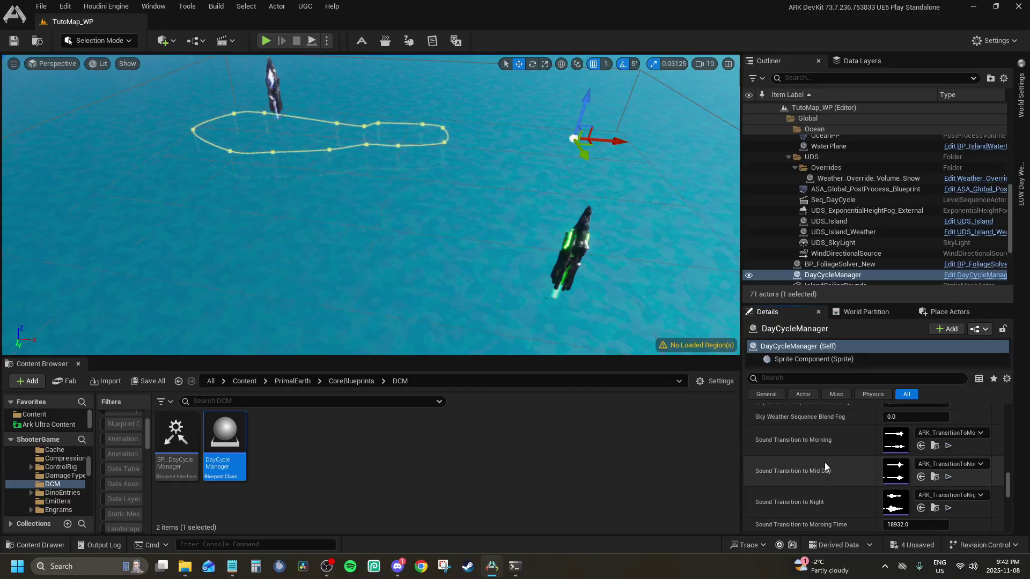
scroll(825, 463, up, 3)
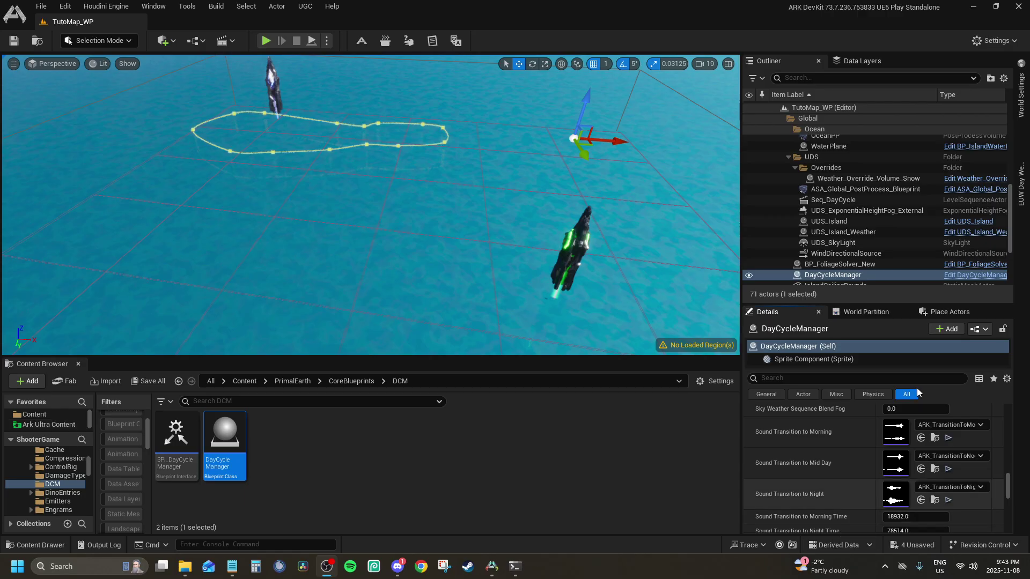
Preview DayCycleManager's Sound Transition to Morning, Mid Day and Night sounds, returning the content browser to the DCM folder.
click(948, 438)
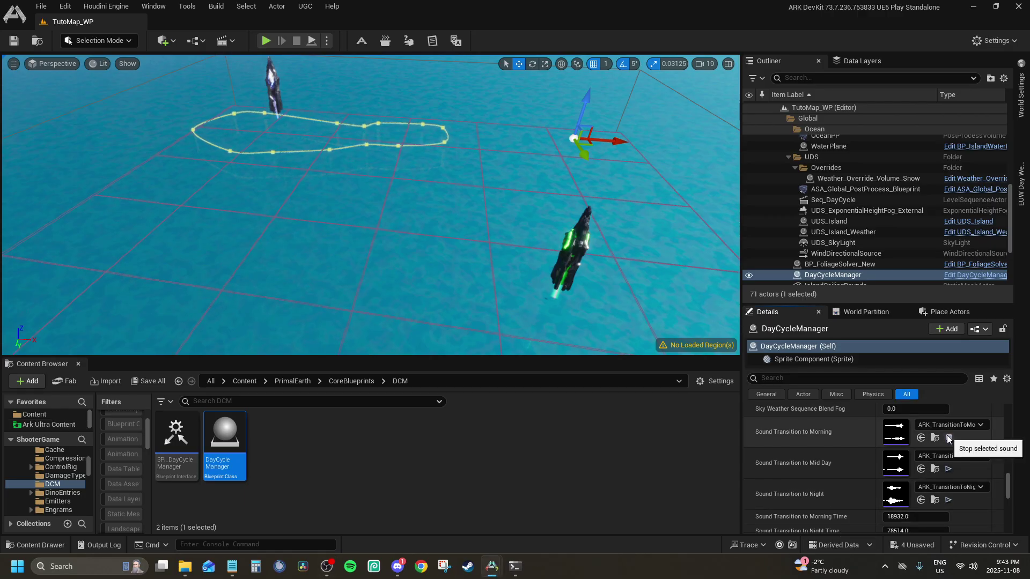
click(935, 469)
click(948, 468)
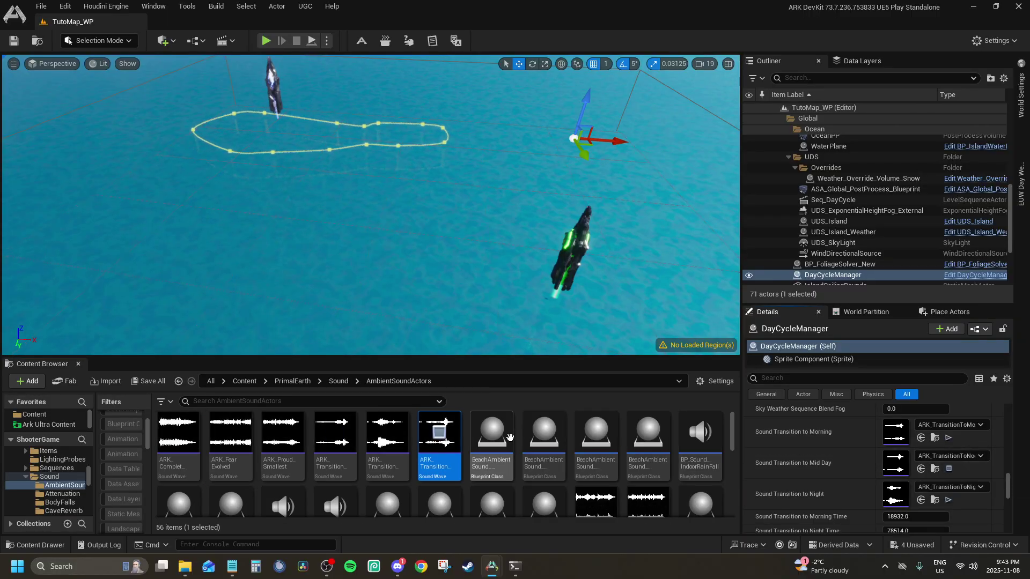
key(alt+Left)
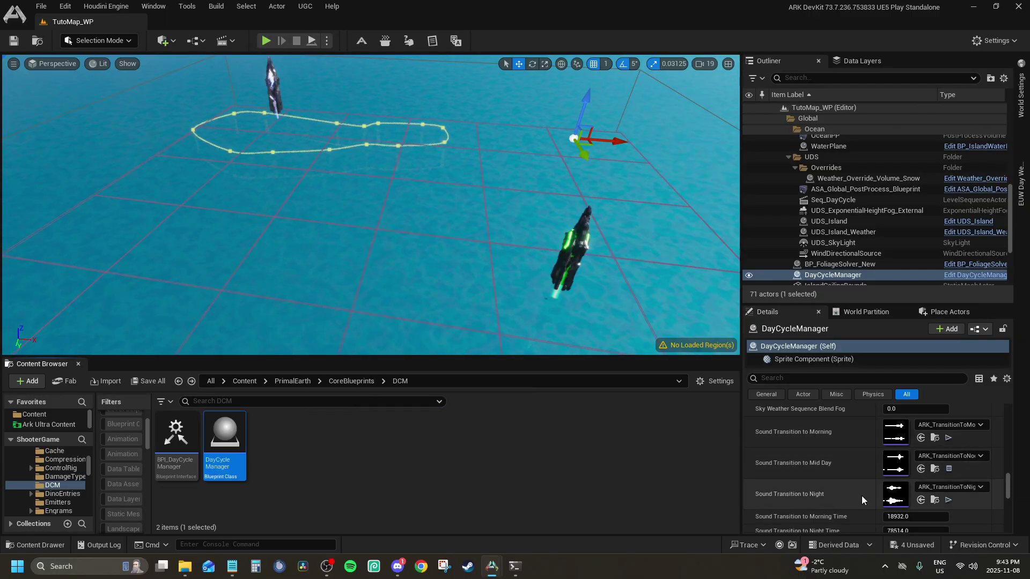
click(948, 500)
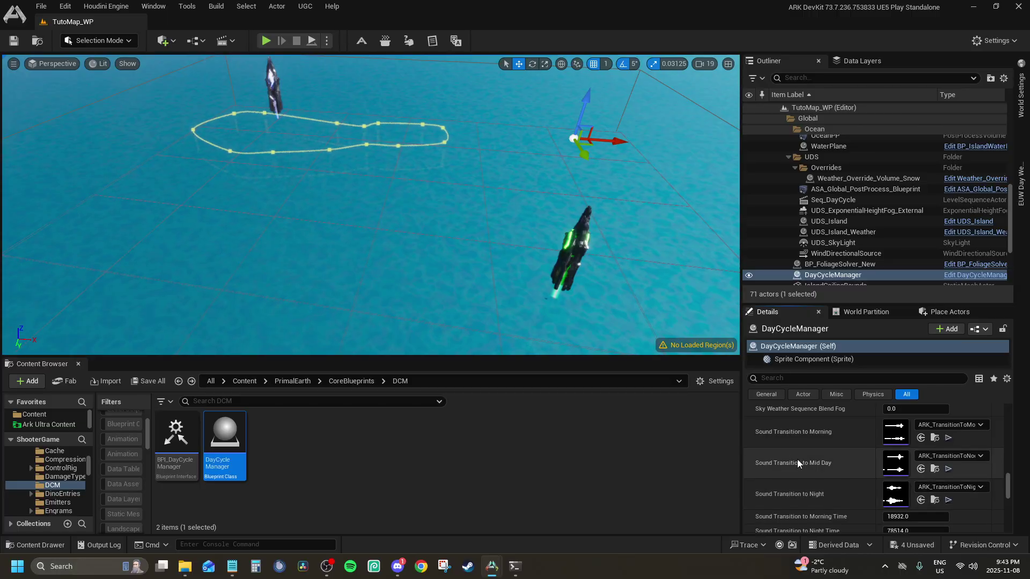
View the sound assets offered for DayCycleManager's Sound Transition to Morning and Sound Transition to Mid Day.
click(547, 426)
click(938, 427)
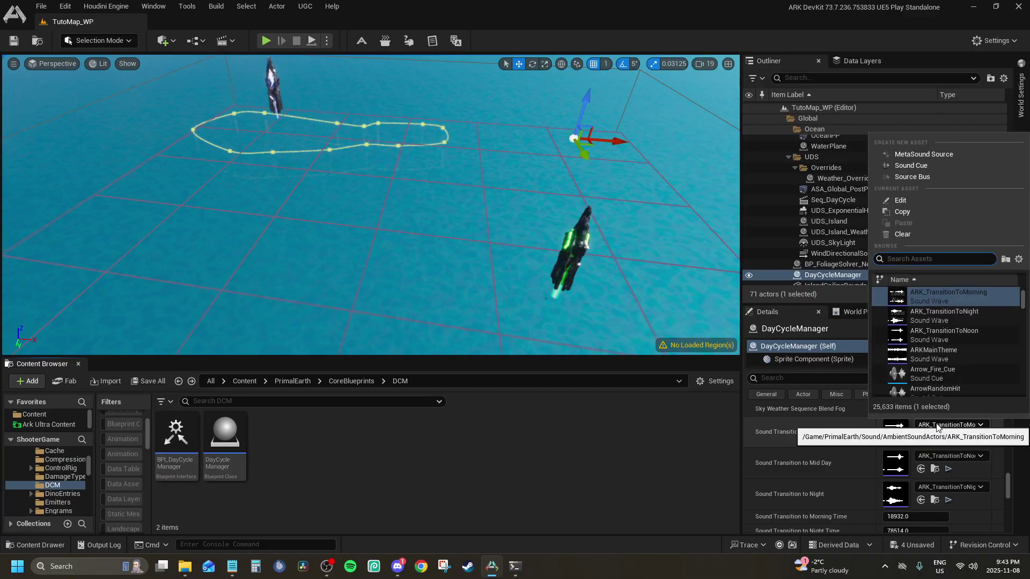
key(Escape)
click(958, 454)
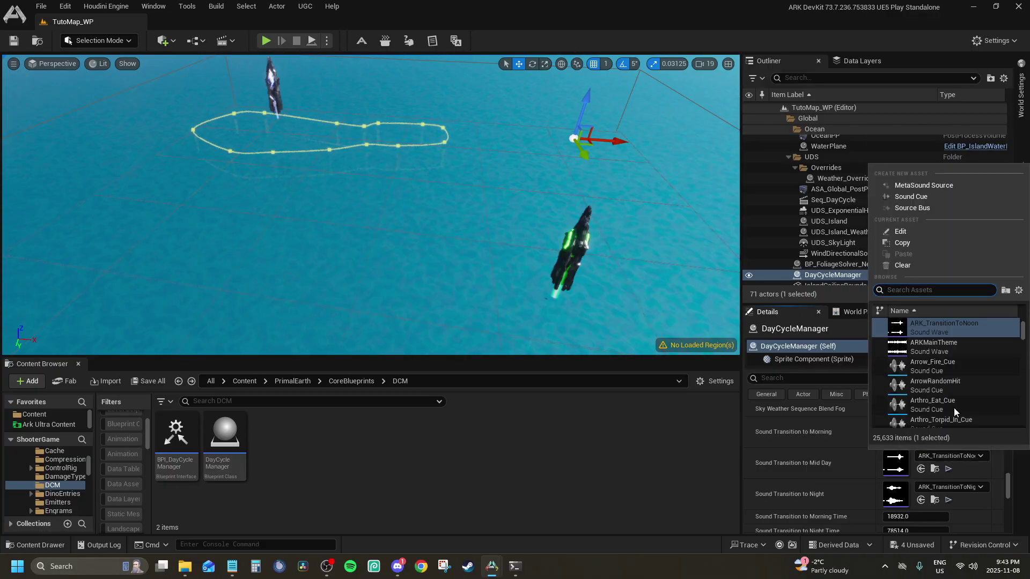
click(832, 433)
Show all properties of IslandCeilingBounds and set its Collision Presets to BlockAll.
scroll(850, 252, down, 1)
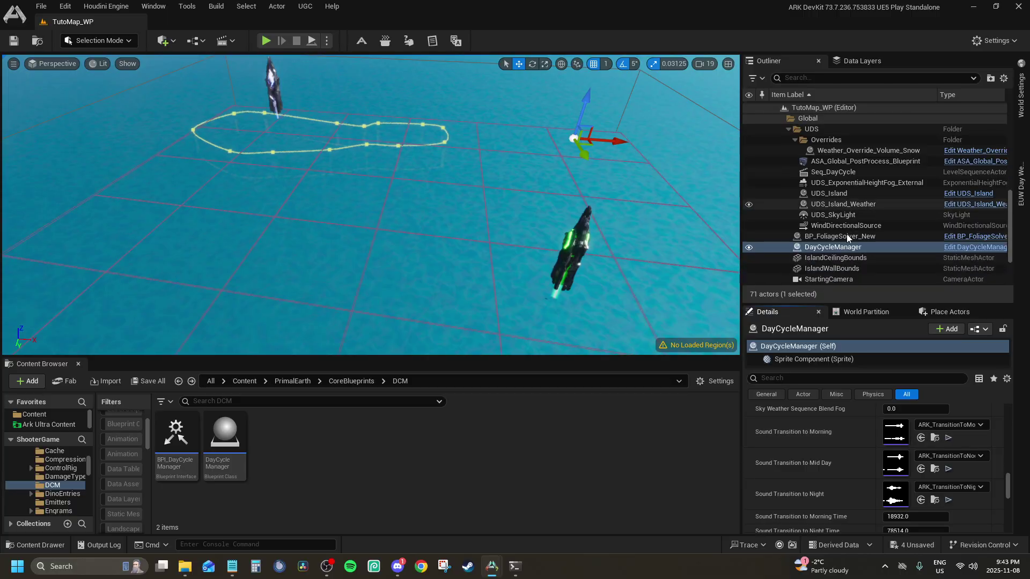
click(845, 257)
click(835, 269)
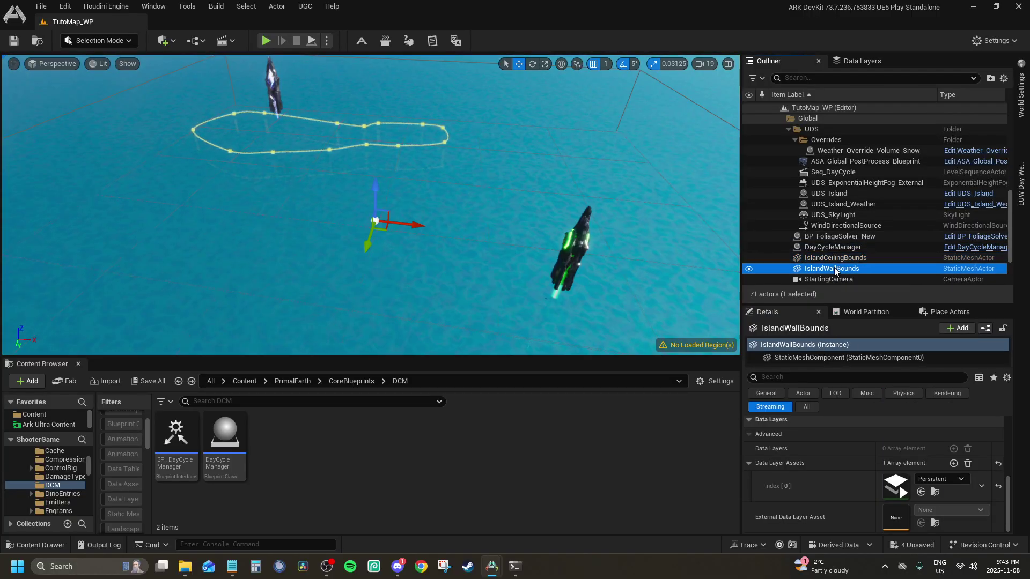
click(807, 406)
click(827, 258)
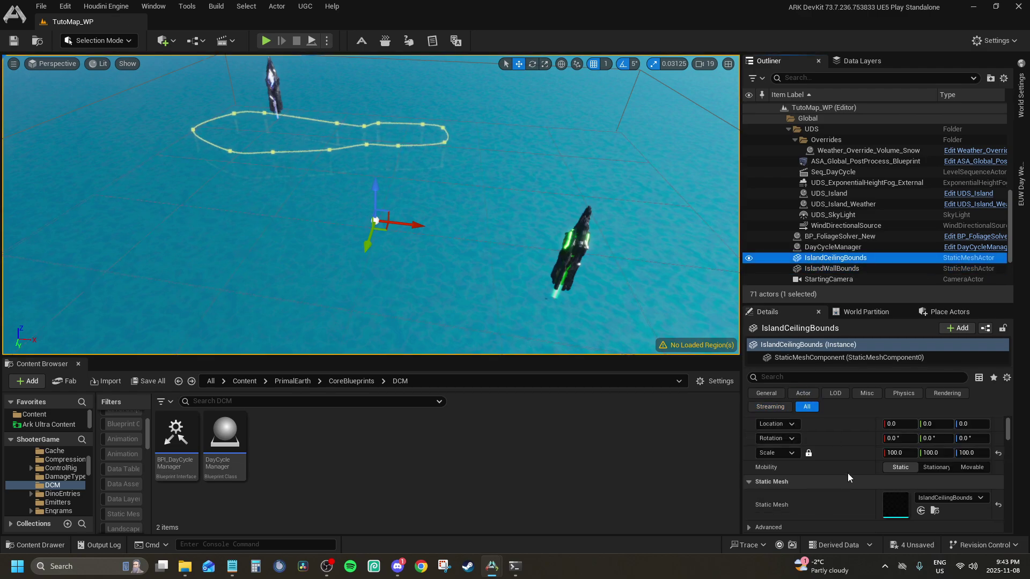
scroll(850, 475, down, 4)
scroll(841, 474, down, 10)
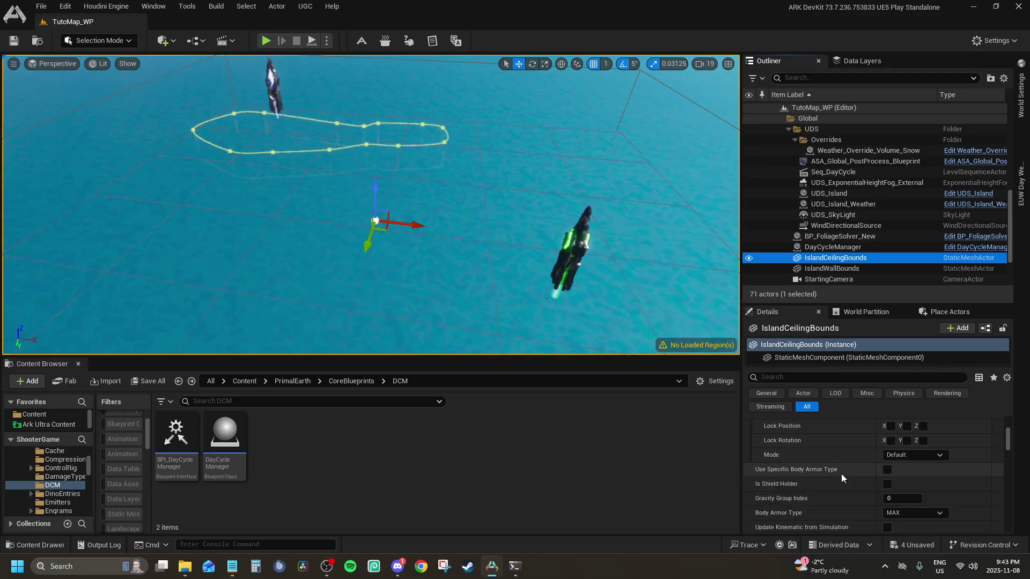
scroll(855, 469, up, 4)
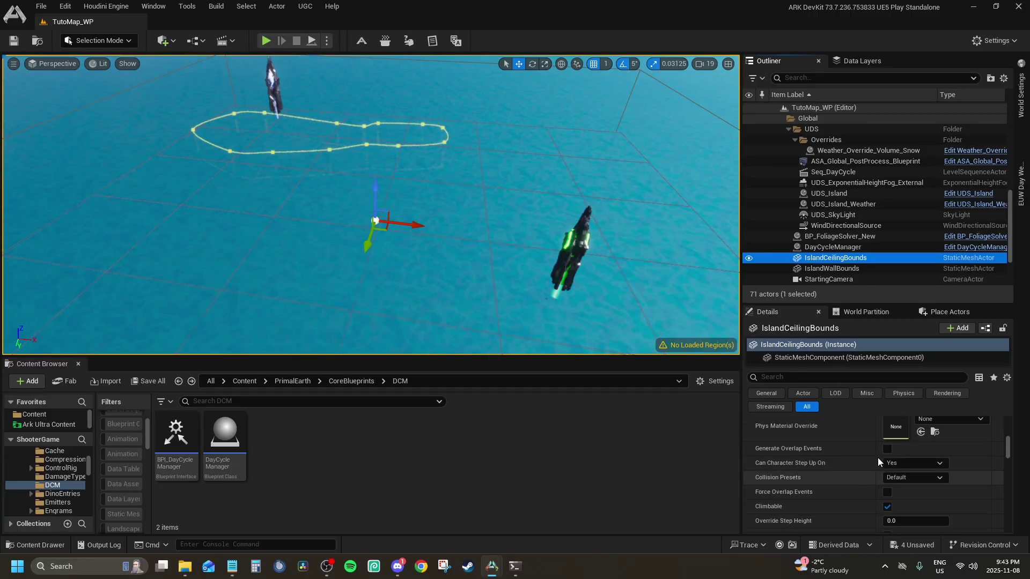
click(914, 478)
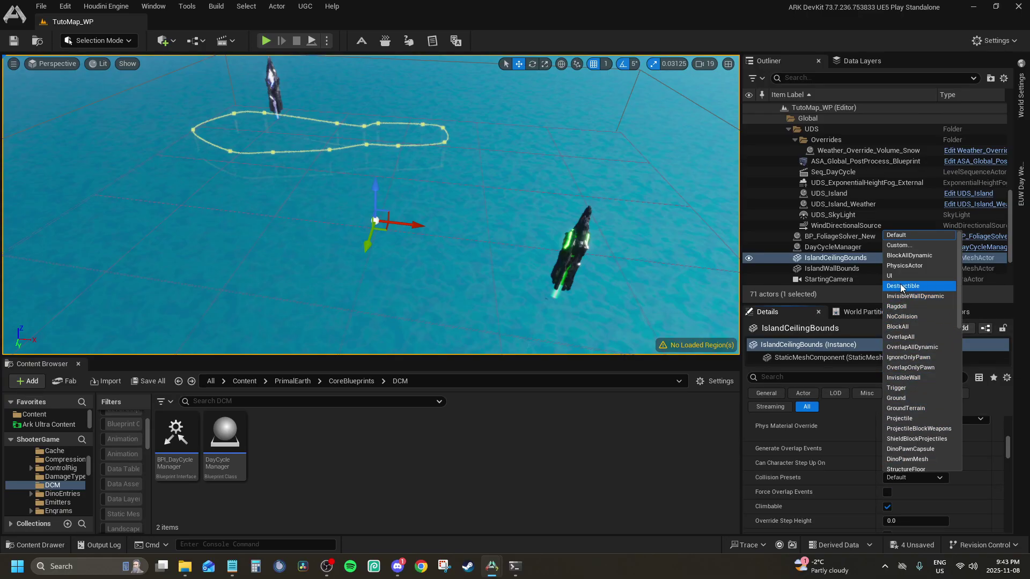
click(904, 327)
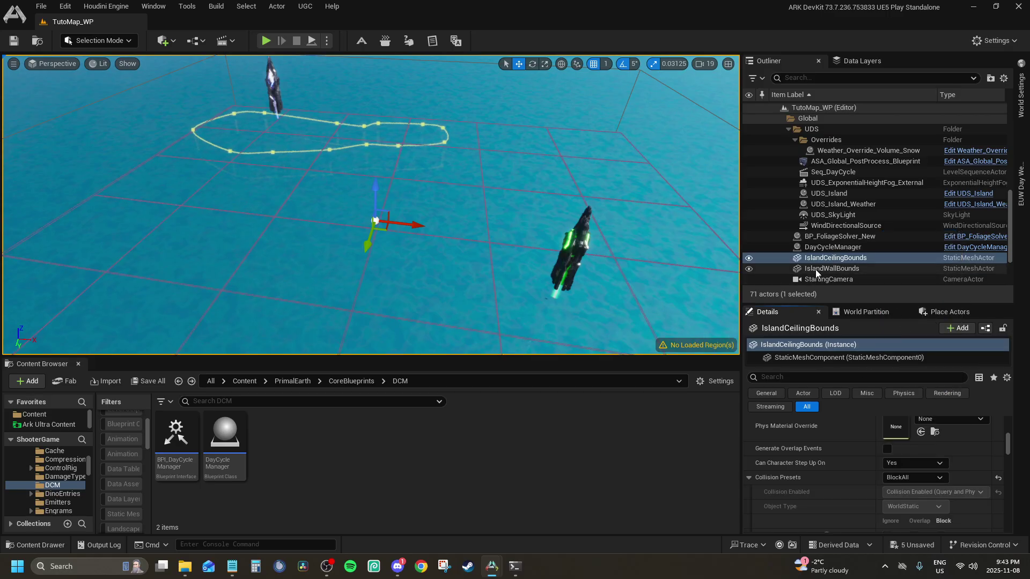
Open the IslandWallBounds actor's static mesh asset, check its collision settings, and close the mesh editor.
click(816, 269)
scroll(883, 455, up, 5)
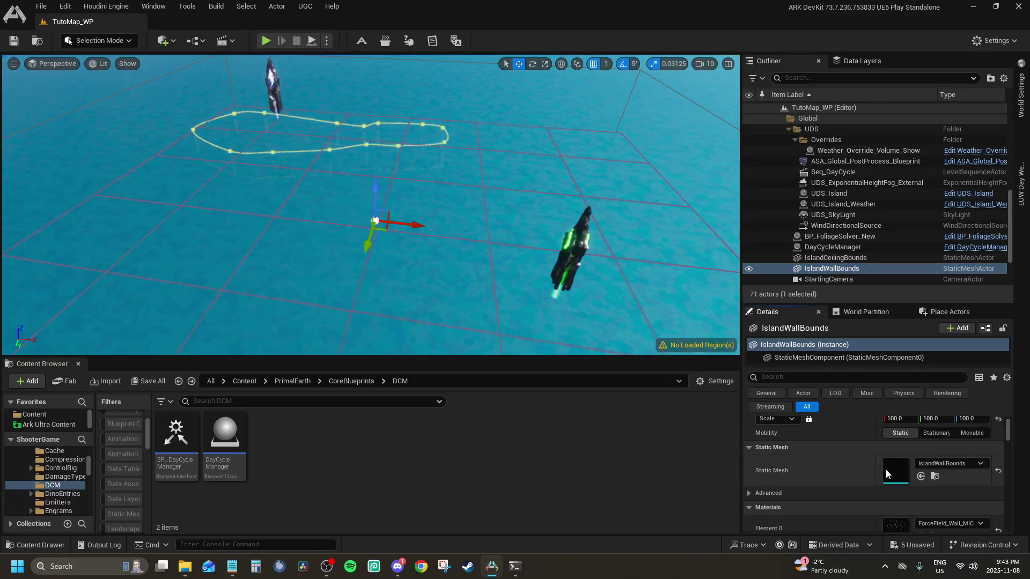
click(887, 470)
double_click(896, 470)
scroll(932, 211, down, 6)
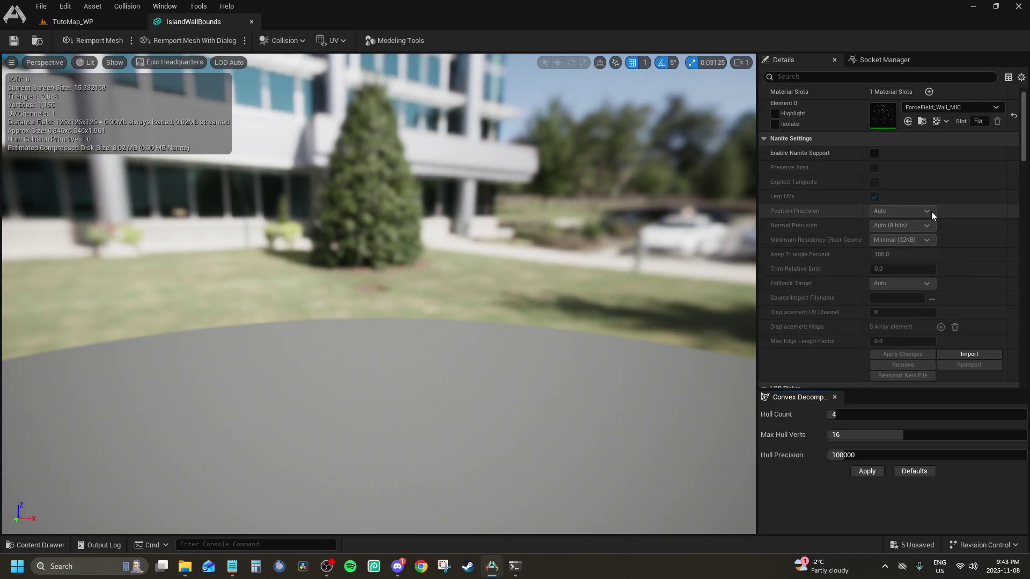
scroll(926, 208, down, 3)
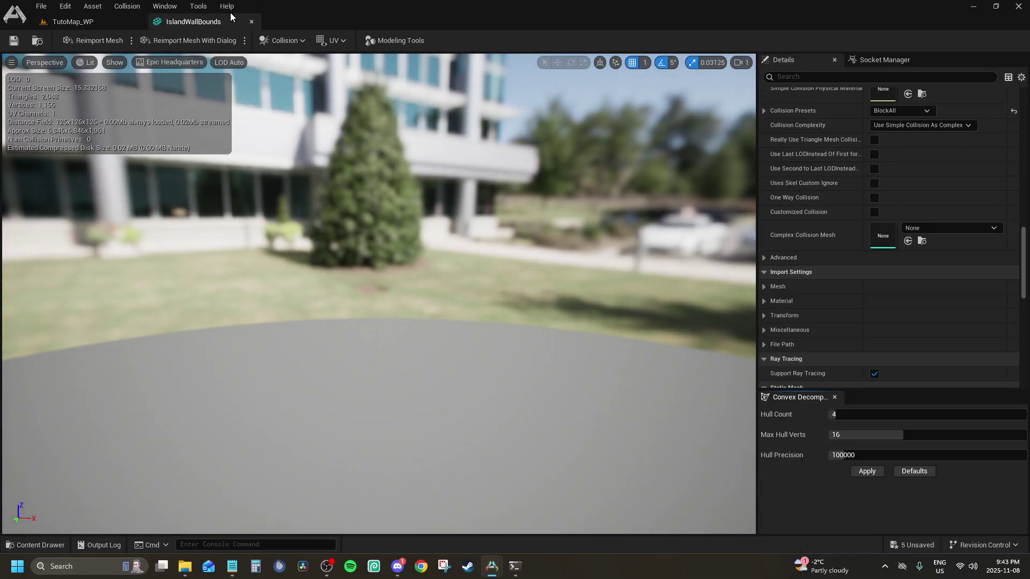
key(ctrl+w)
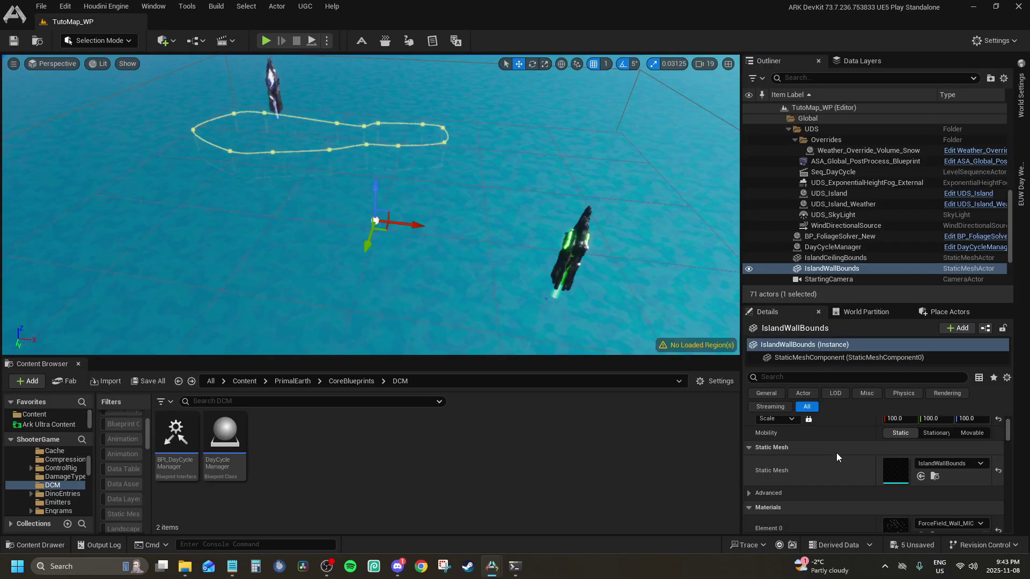
Save the modified ASA_Global_PostProcess_Blueprint, DayCycleManager, IslandCeilingBounds, UDS_Island and UDS_Island_Weather actors.
scroll(854, 458, up, 2)
click(897, 550)
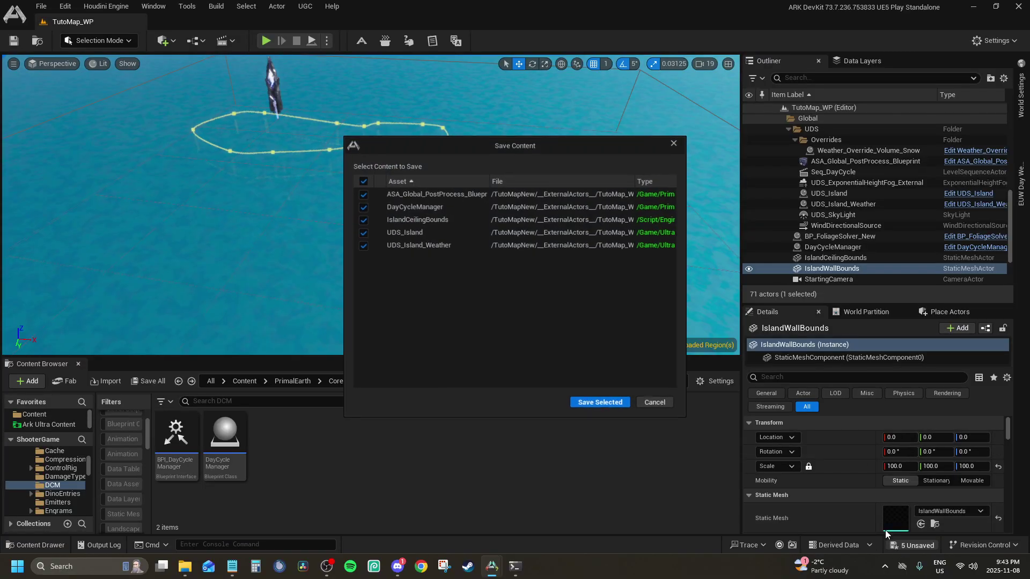
click(613, 403)
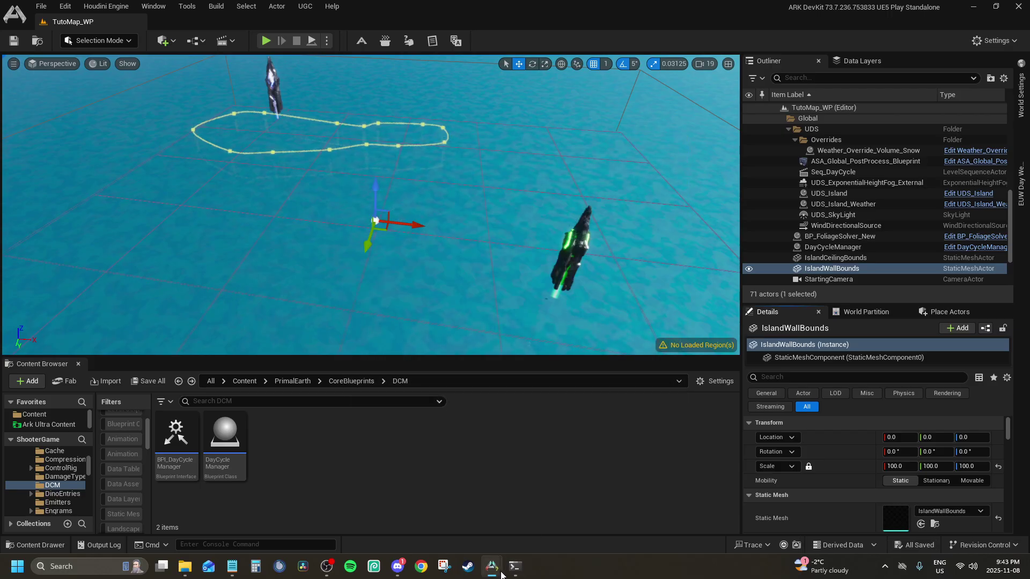
scroll(810, 139, up, 4)
scroll(825, 211, down, 4)
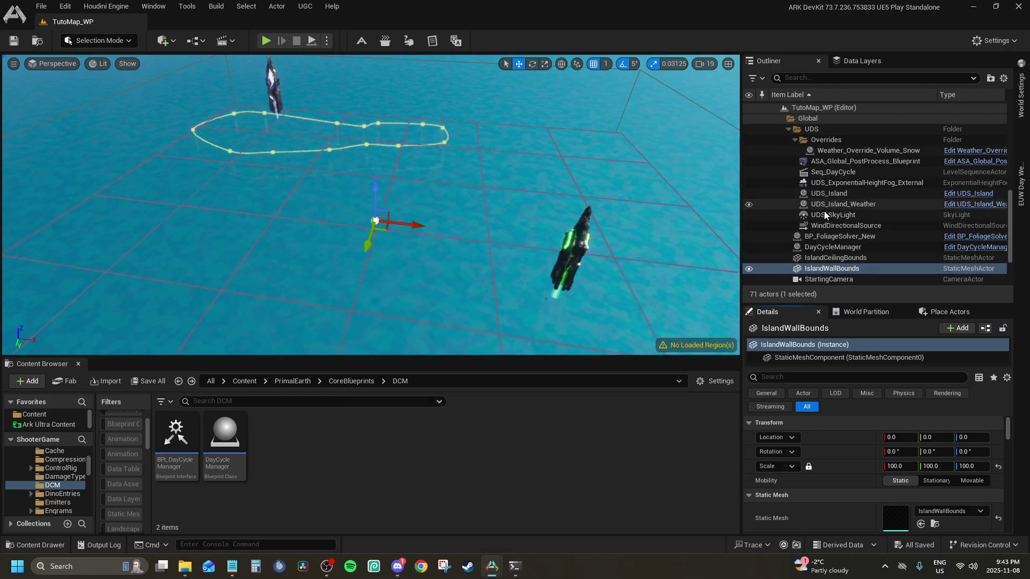
Check the details of the Seq_DayCycle actor, including its Level Sequence Asset, and return to the TutoMap_WP world root.
click(827, 172)
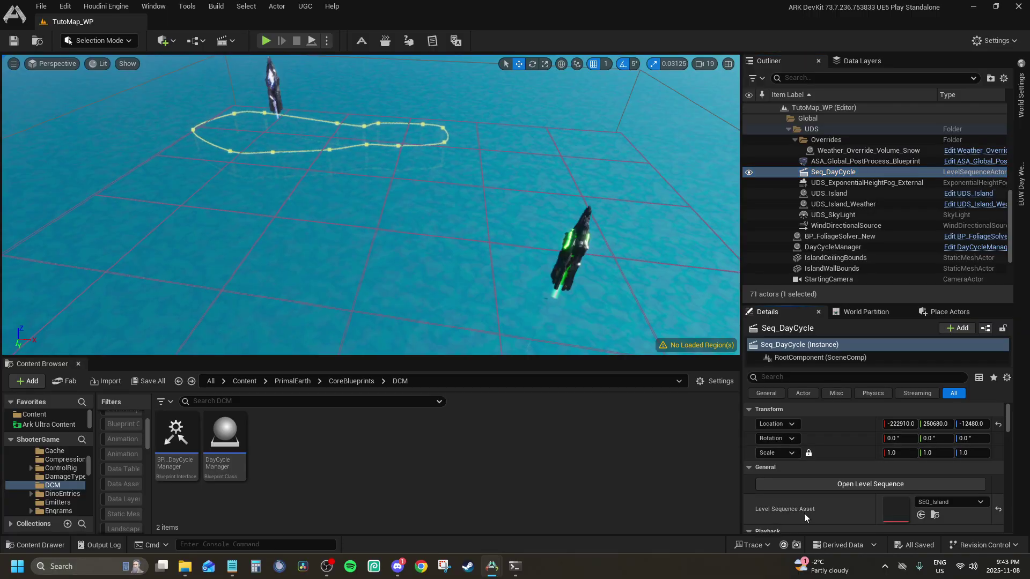
scroll(853, 187, up, 5)
click(834, 108)
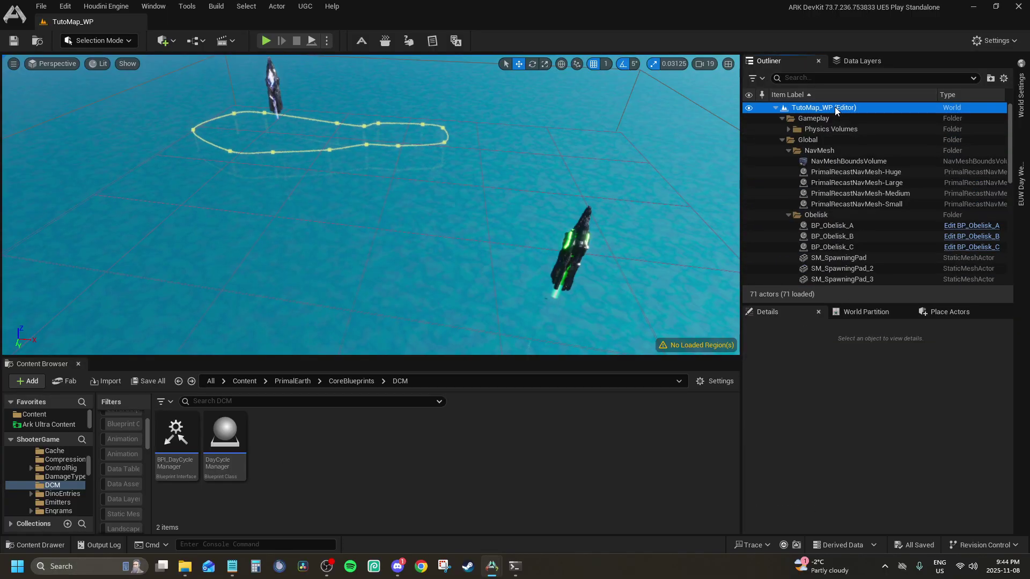
Switch to the other editor window with TheIsland_WP and close its level blueprint.
mouse_move(492, 568)
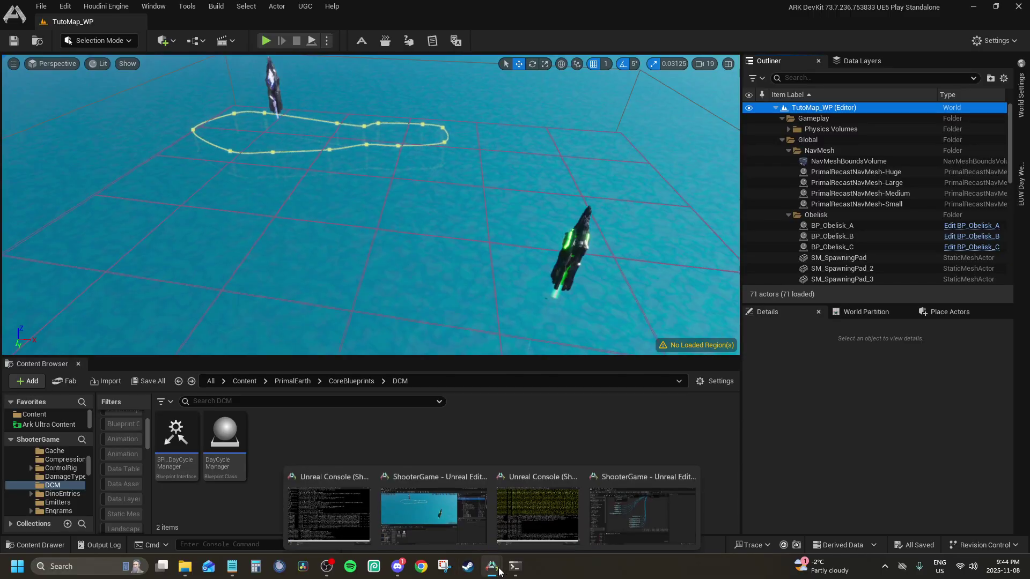
click(630, 527)
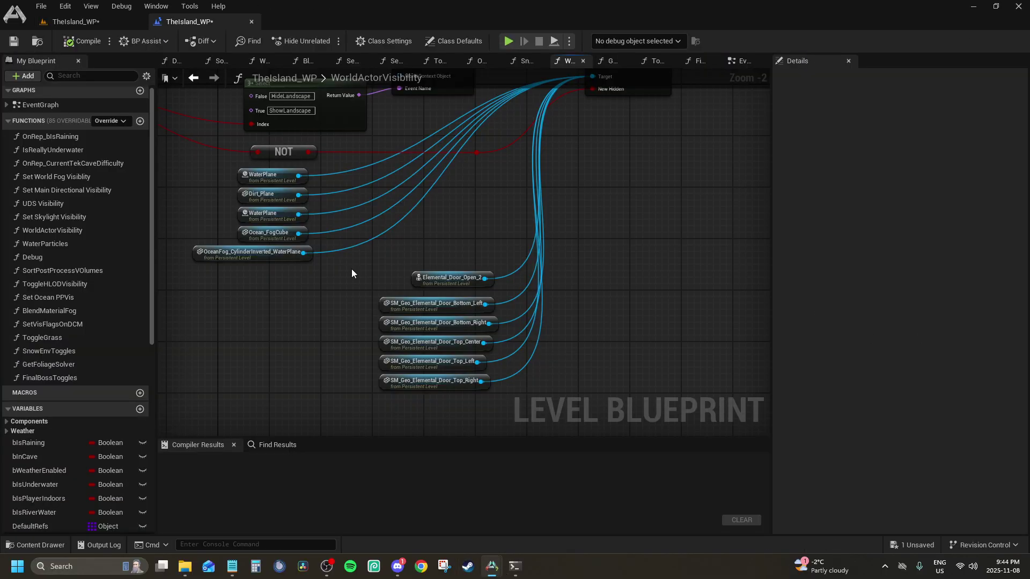
click(251, 21)
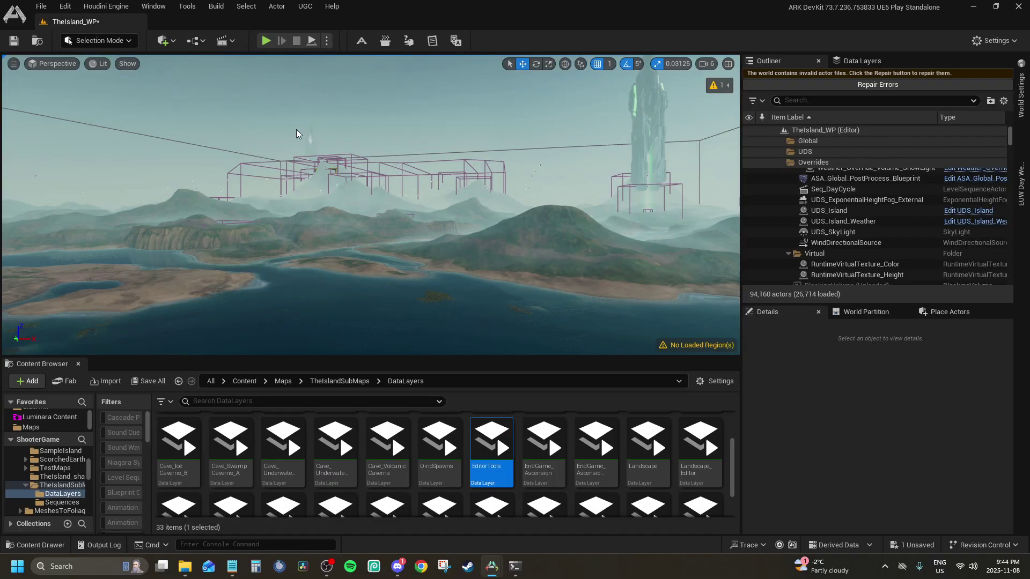
Open the Ragnarok_WP level from the Mods/Ragnarok folder, discarding the unsaved changes to TheIsland_WP.
click(293, 382)
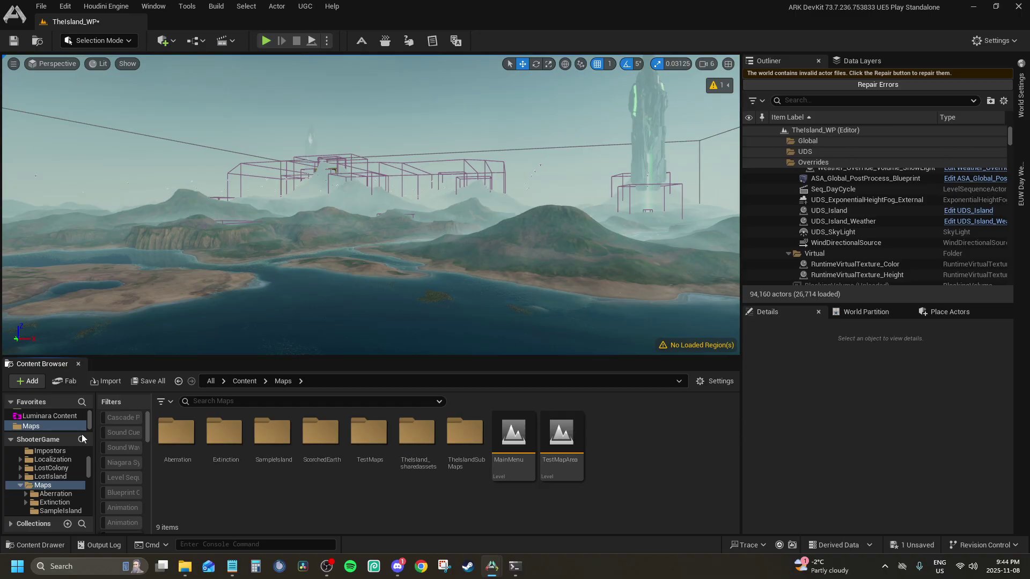
scroll(32, 424, down, 3)
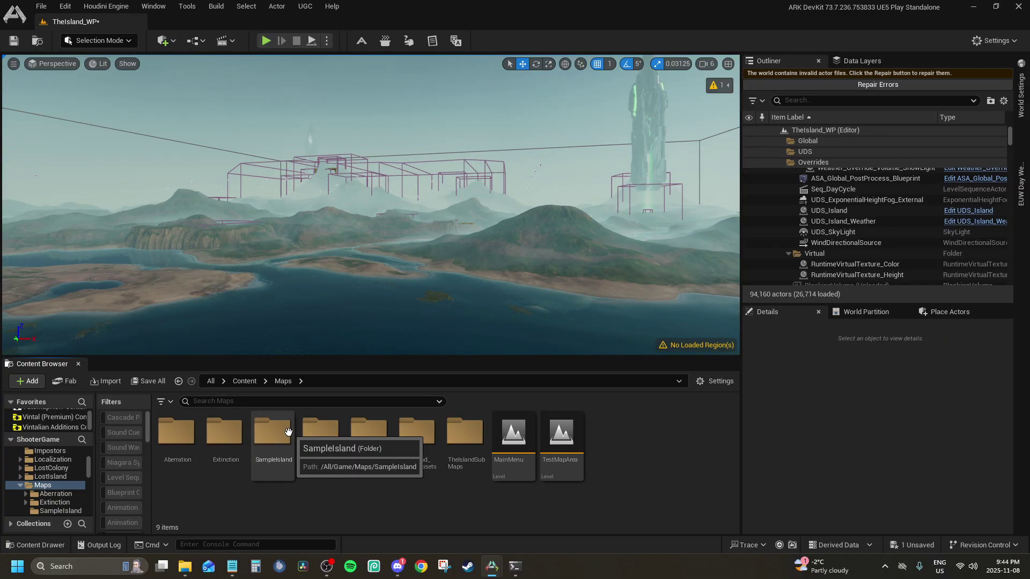
scroll(50, 421, up, 3)
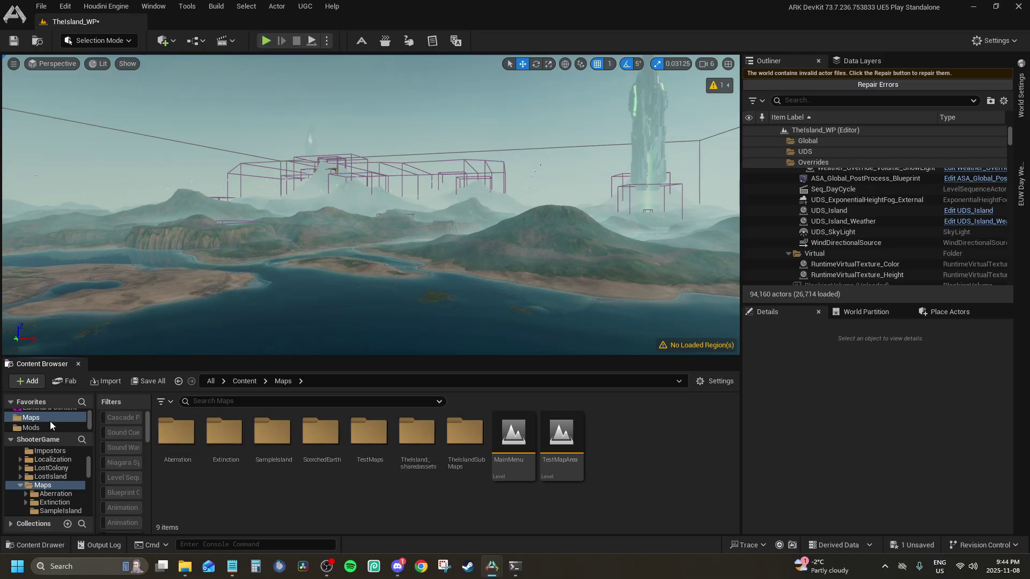
scroll(48, 424, down, 2)
click(47, 427)
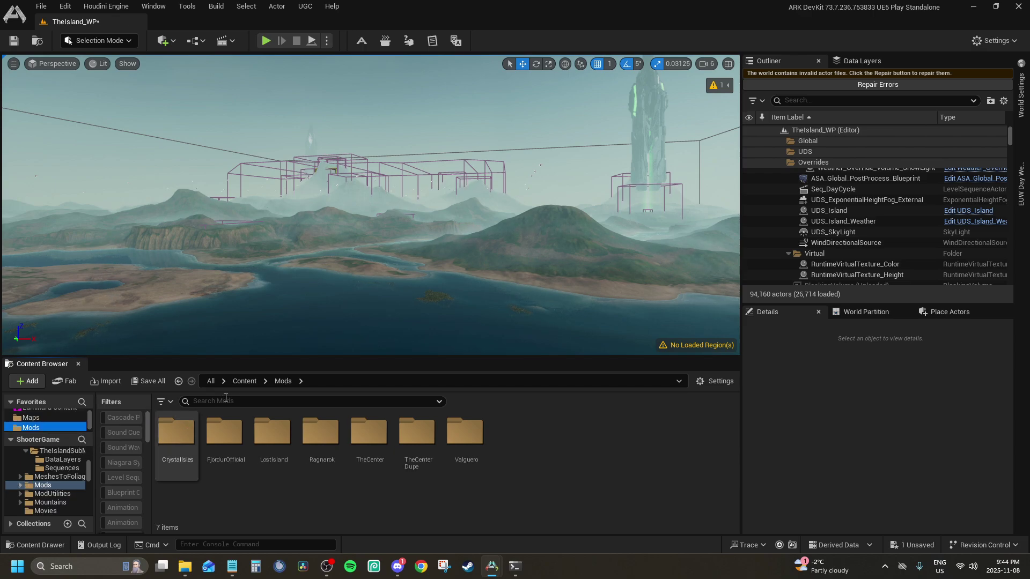
double_click(321, 432)
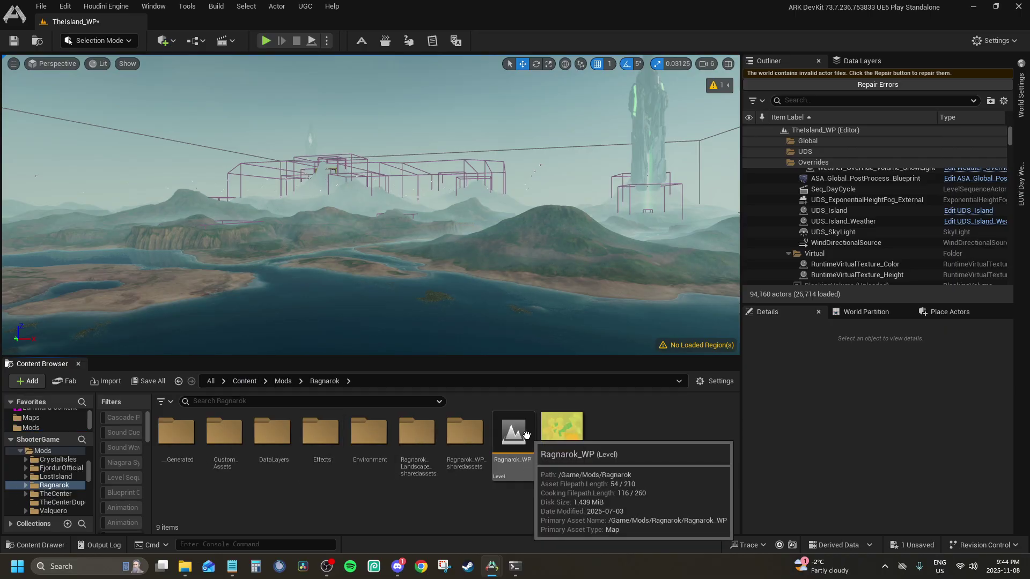
double_click(523, 433)
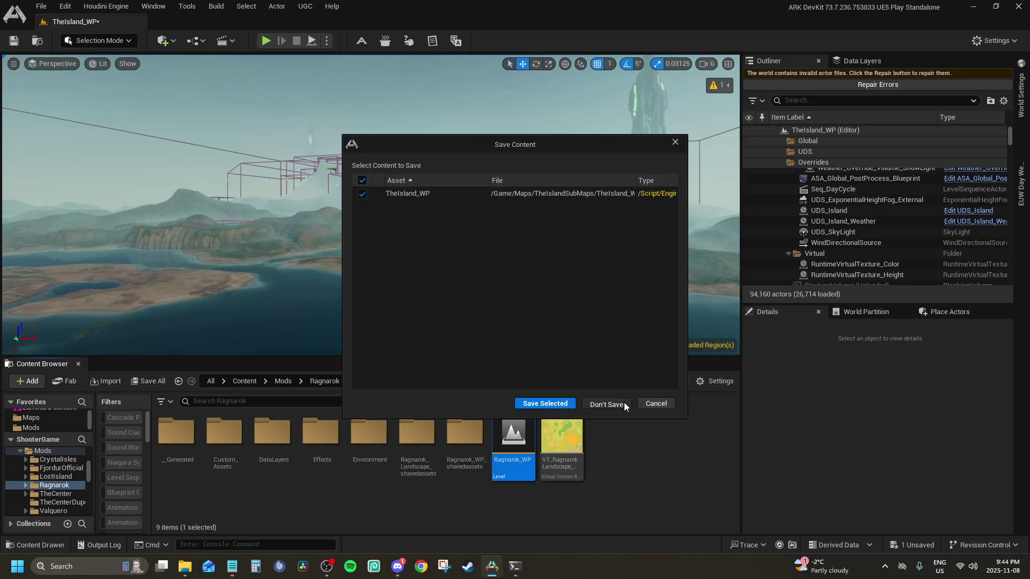
click(606, 404)
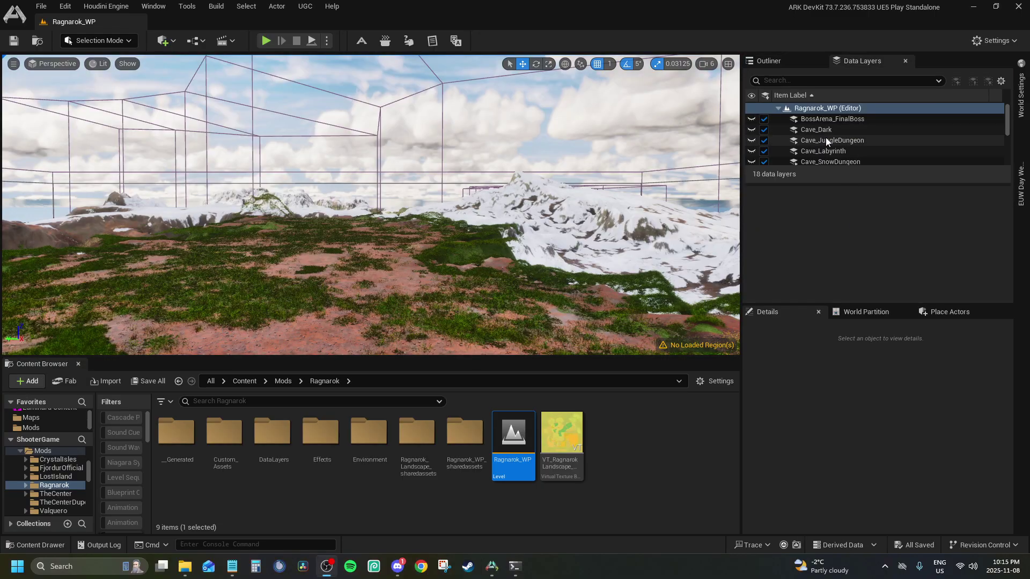
Inspect the editor visibility and runtime state settings of Ragnarok_WP's EditorTools data layer.
scroll(826, 141, down, 5)
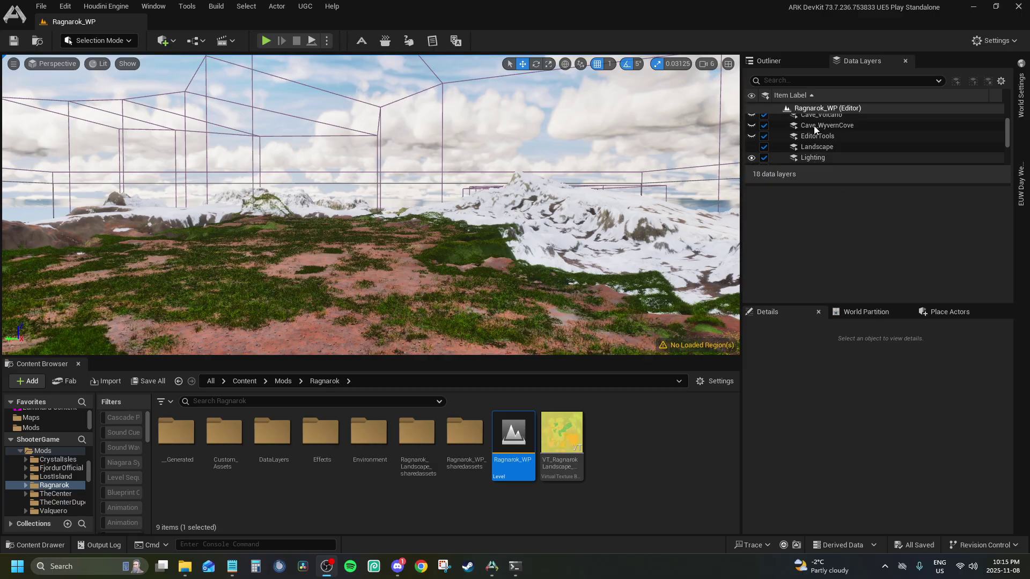
click(822, 136)
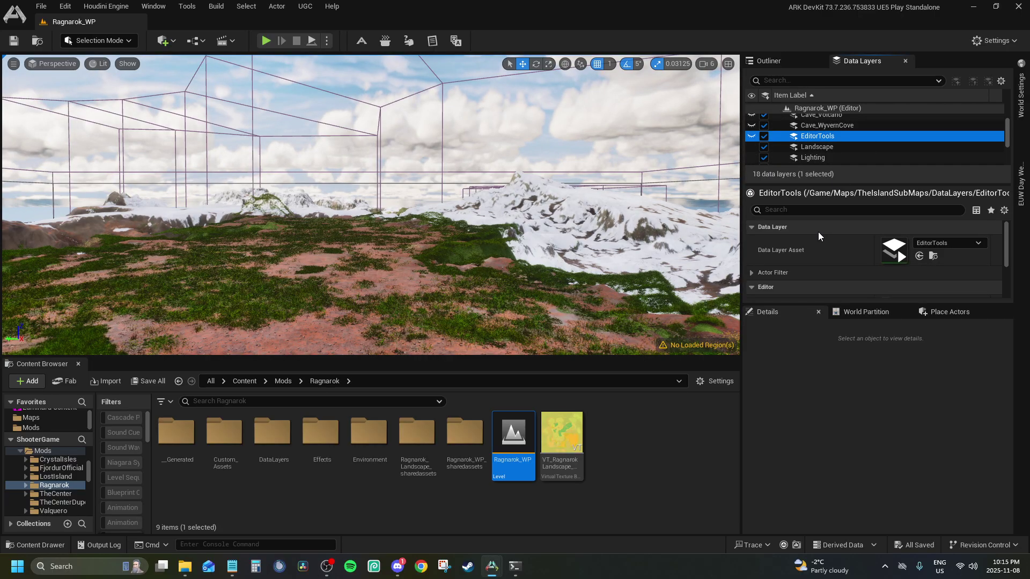
scroll(820, 243, down, 3)
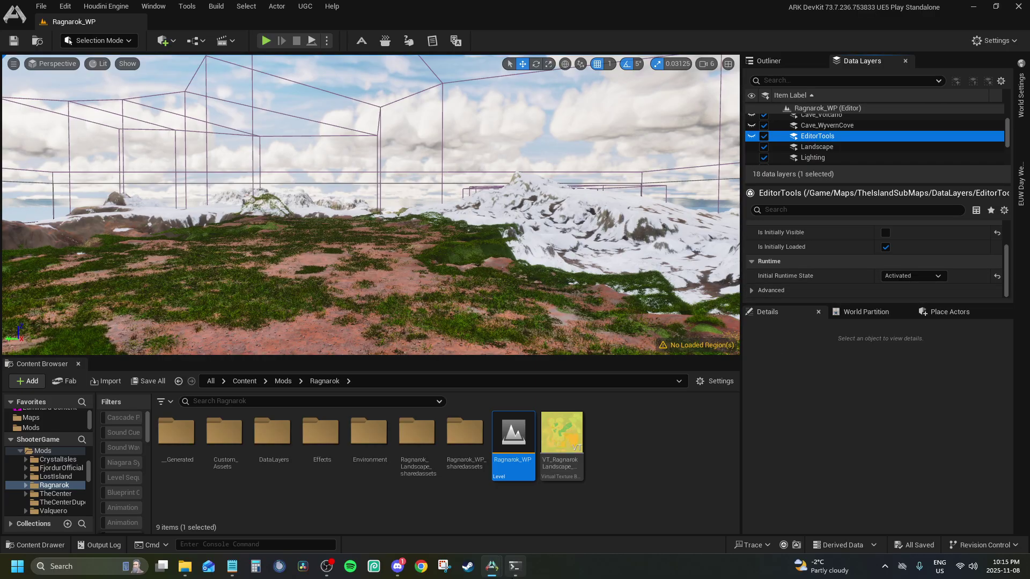
Return to the TutoMap_WP editor and move the SFX and VFX data layers into the Persistent group.
mouse_move(503, 574)
click(433, 530)
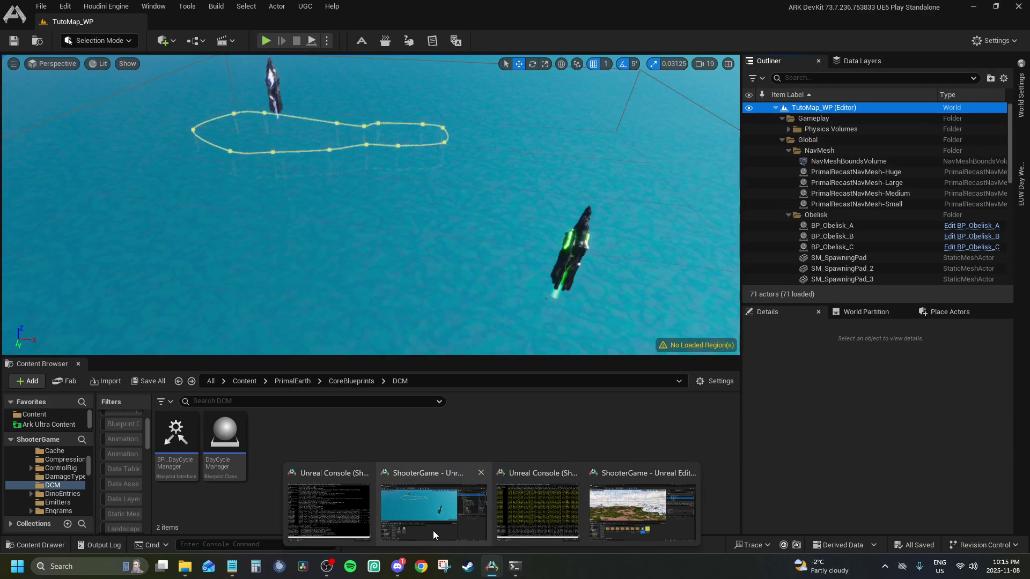
click(868, 59)
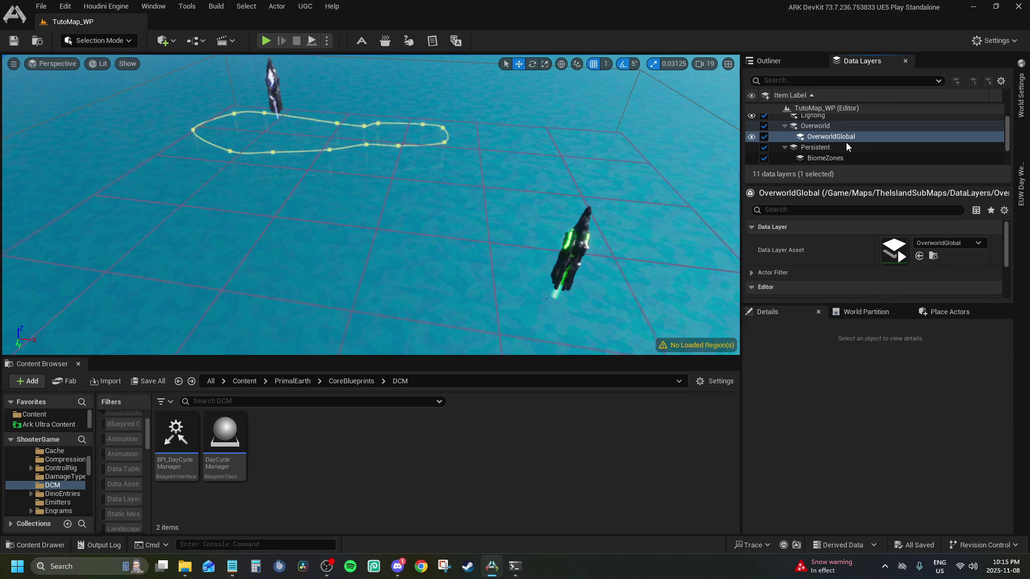
scroll(826, 136, down, 3)
click(829, 150)
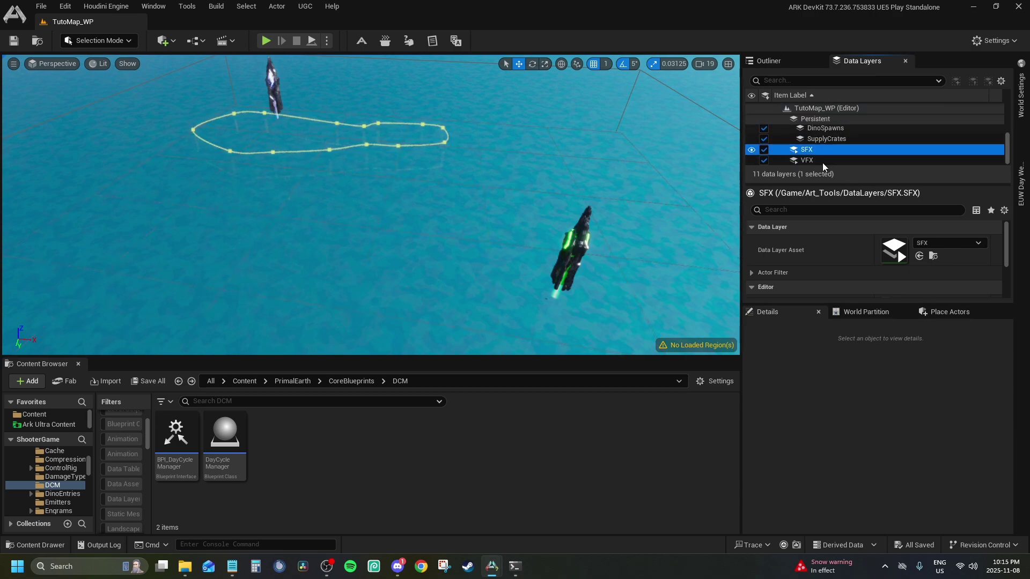
shift+click(820, 161)
drag(819, 163, 822, 129)
Disable Is Initially Visible on the EditorTools data layer and set its Initial Runtime State to Activated.
scroll(822, 128, up, 3)
click(823, 115)
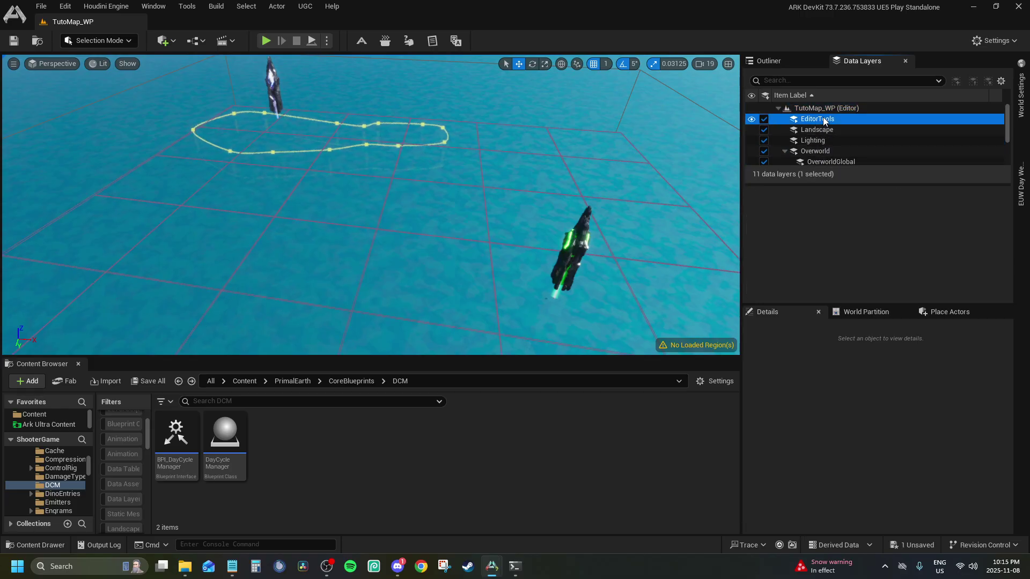
scroll(878, 277, down, 2)
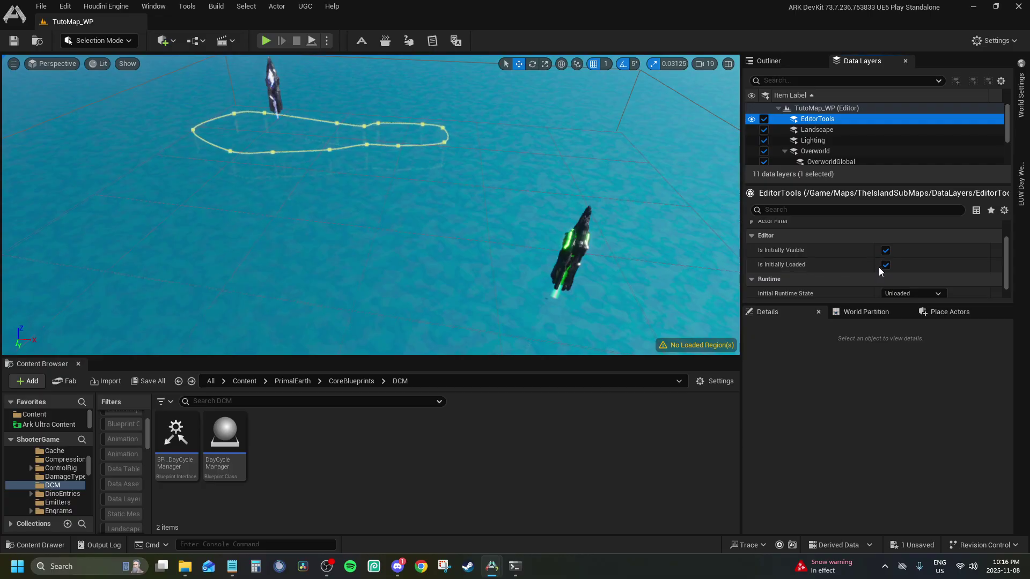
click(886, 250)
click(912, 294)
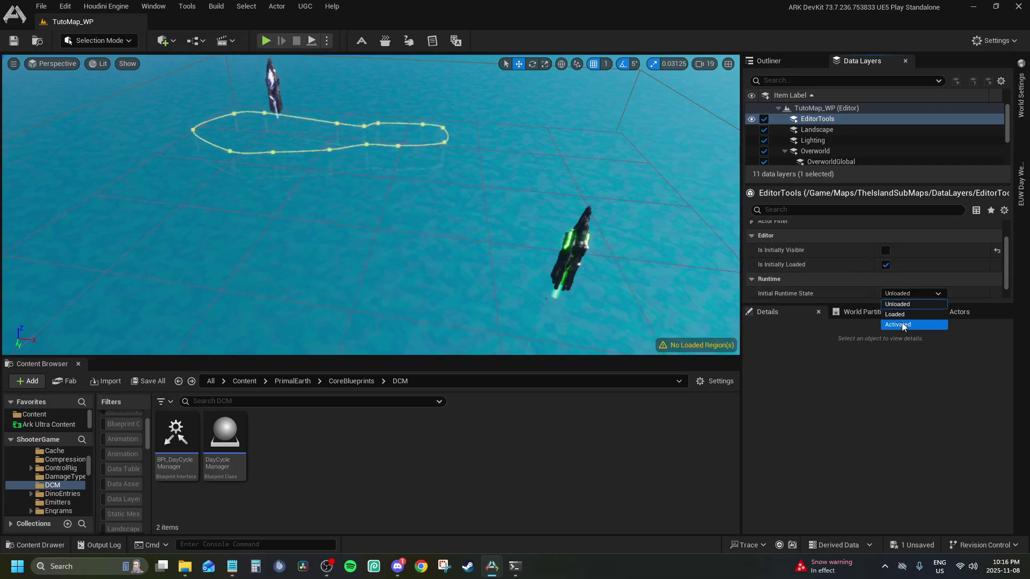
click(903, 324)
scroll(865, 244, down, 1)
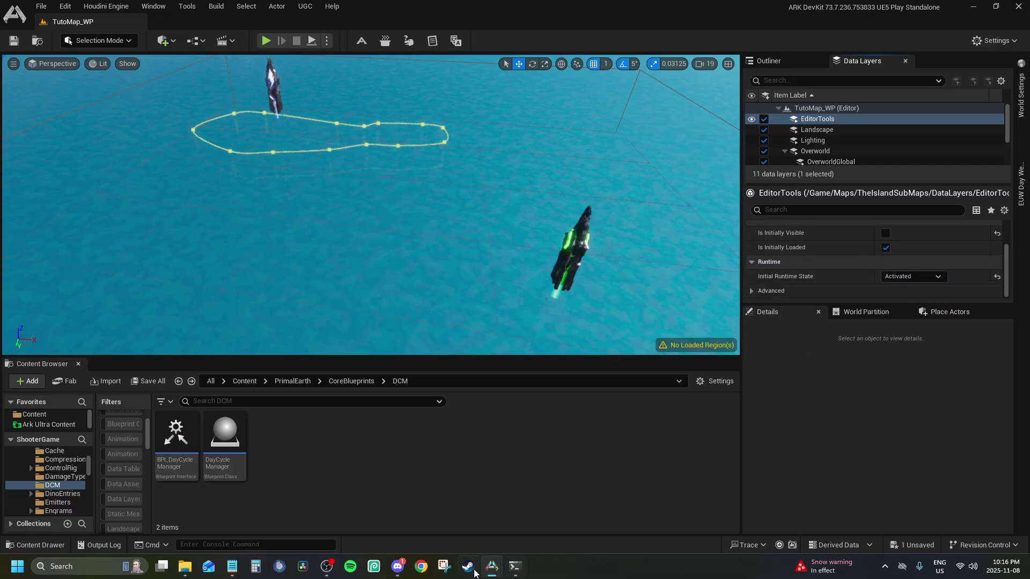
Switch to the Ragnarok_WP editor and check the settings of its Landscape data layer.
mouse_move(490, 570)
click(620, 530)
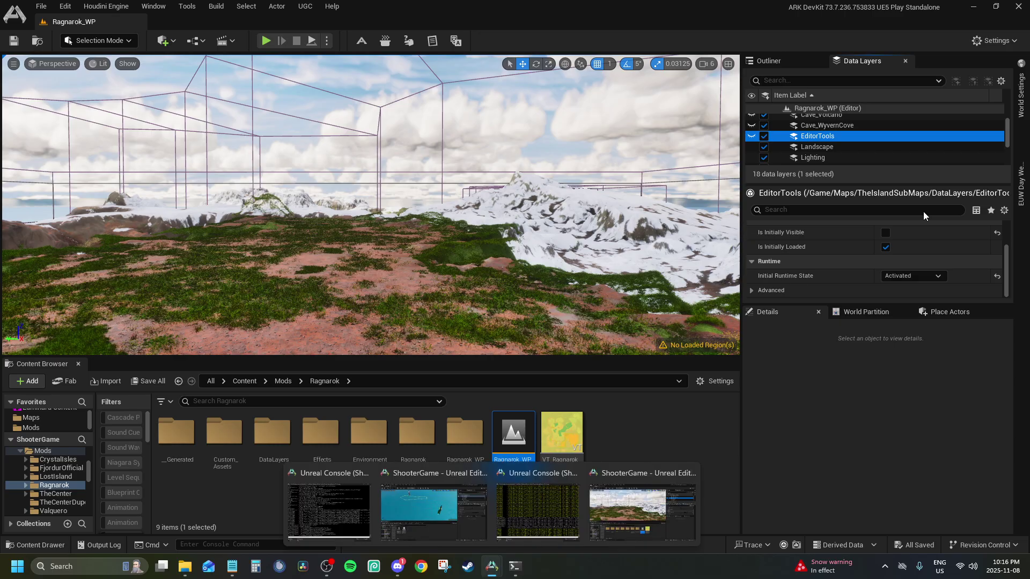
key(Down)
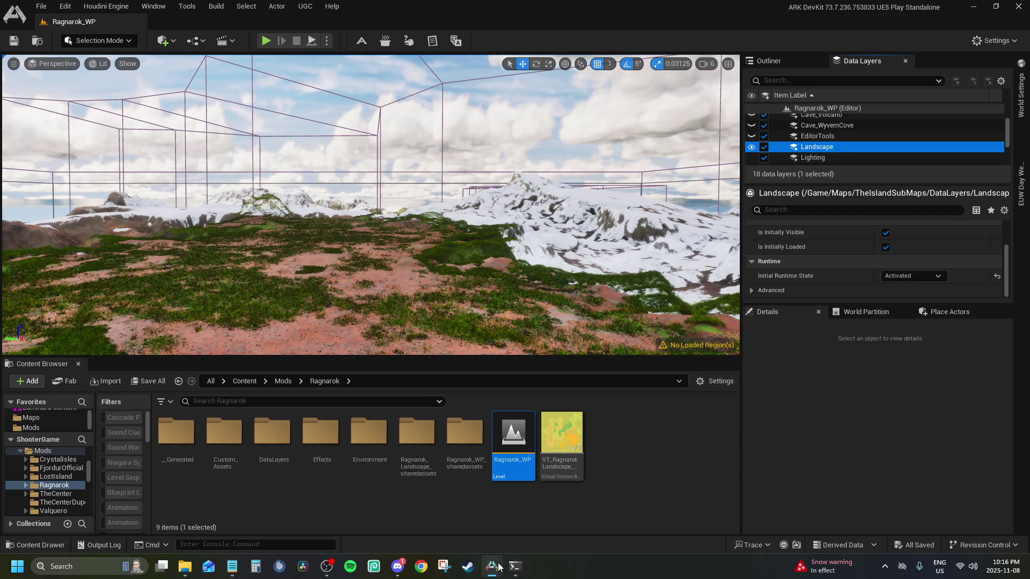
Back in the TutoMap_WP editor, set the Landscape data layer's Initial Runtime State to Activated.
mouse_move(499, 567)
click(500, 462)
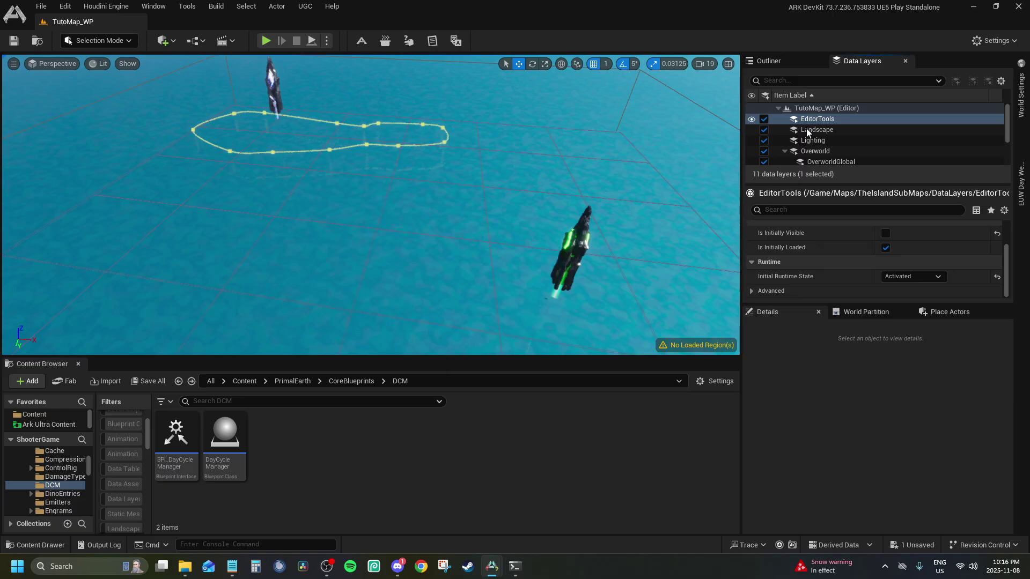
key(Down)
click(897, 276)
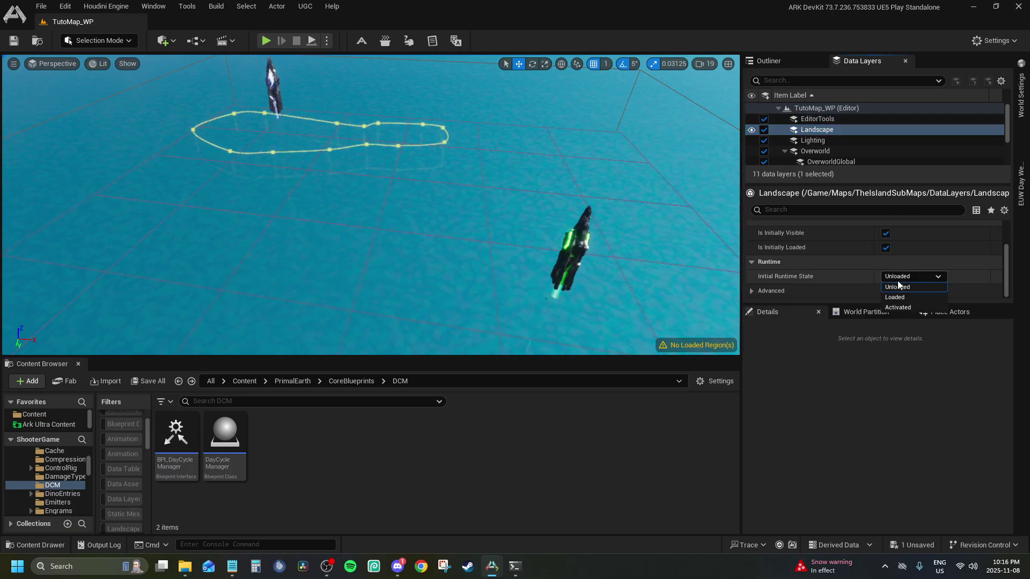
click(903, 306)
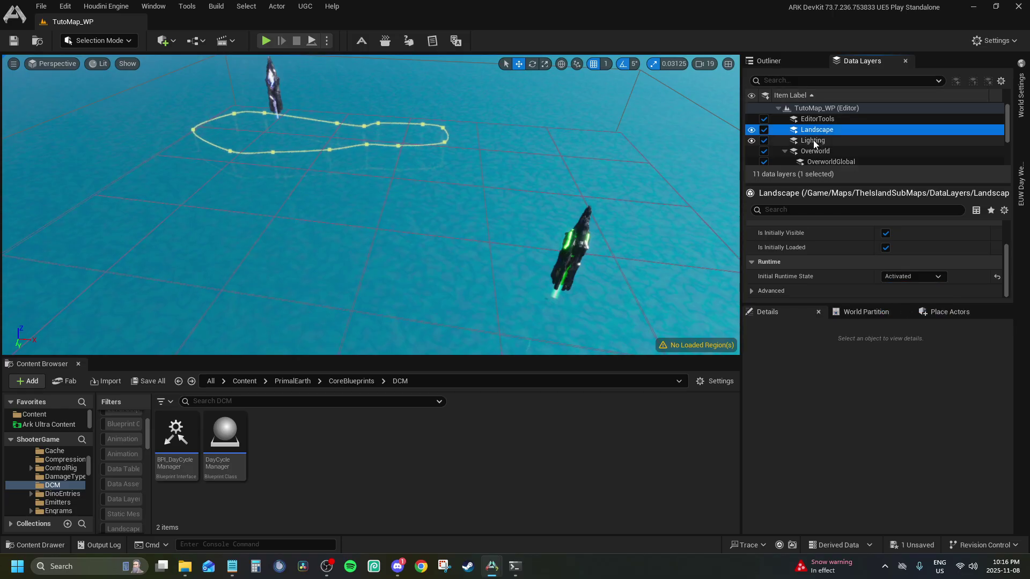
Select TutoMap_WP's Lighting data layer and compare its settings with the one in Ragnarok_WP.
click(813, 140)
mouse_move(494, 564)
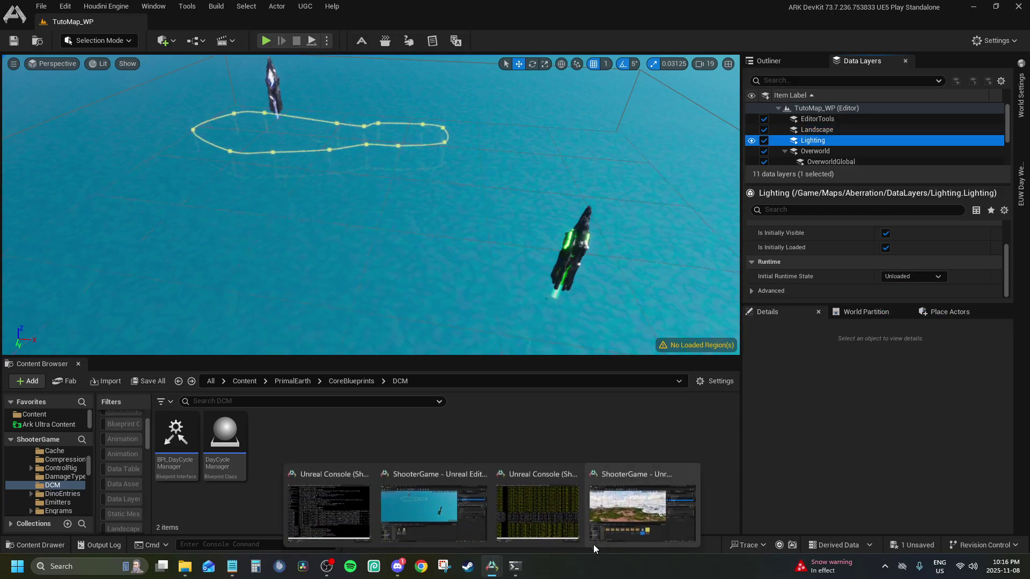
Switch to the Ragnarok_WP editor and examine the visibility and runtime states of the Lighting, Overworld, OverworldGlobal, SFX and VFX data layers.
click(635, 509)
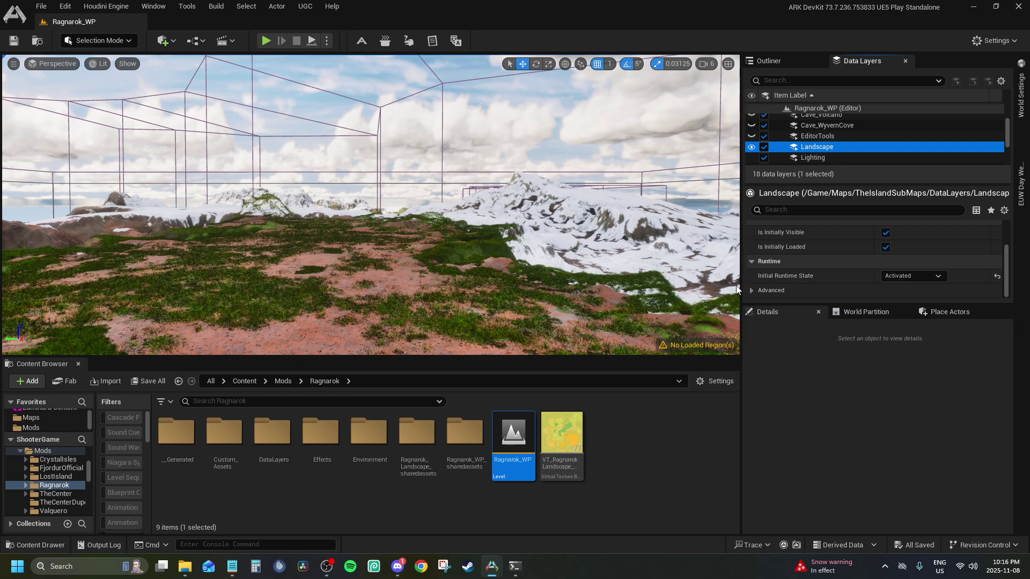
click(806, 156)
scroll(808, 145, down, 2)
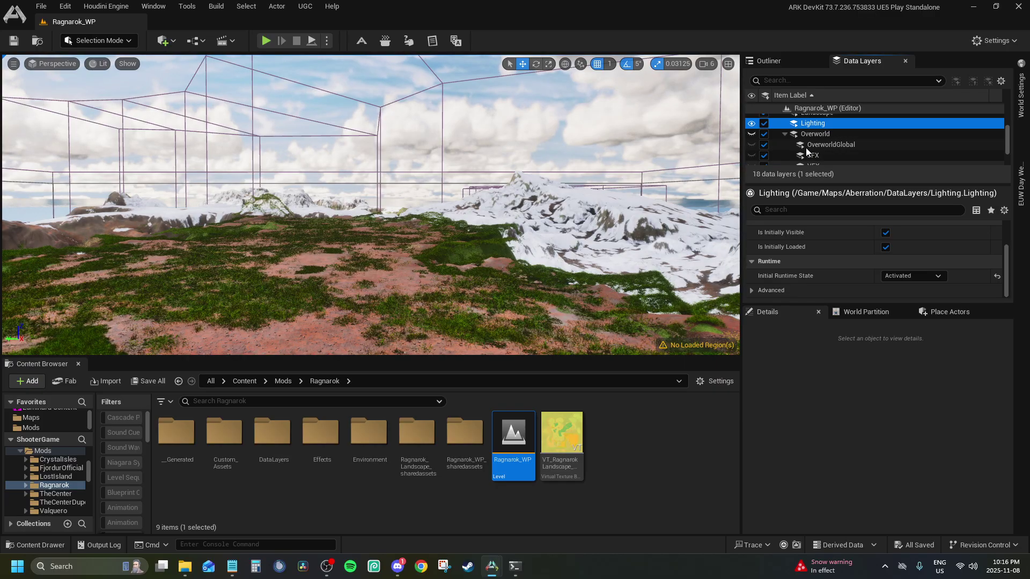
click(810, 135)
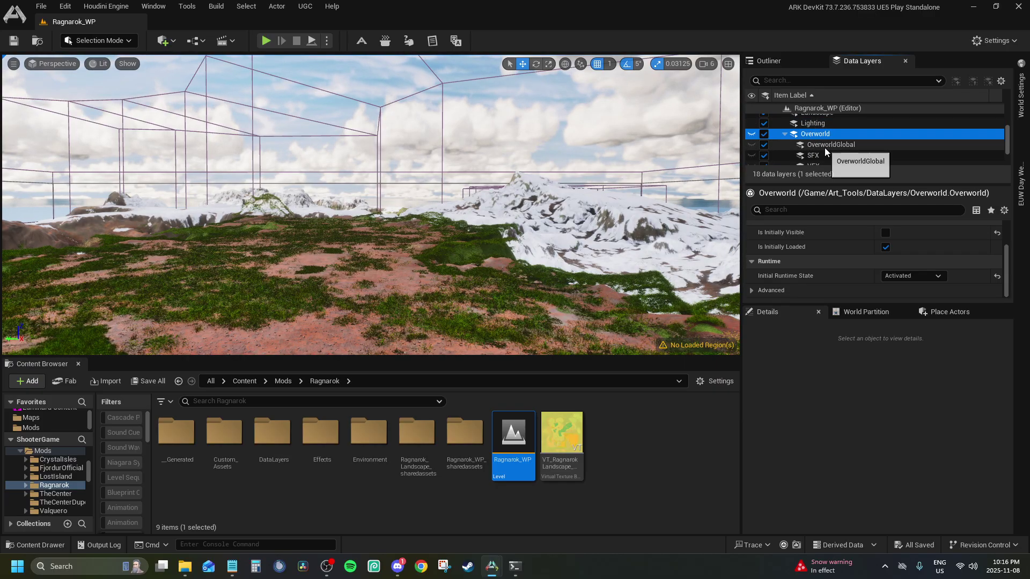
click(825, 146)
click(822, 156)
scroll(822, 159, down, 1)
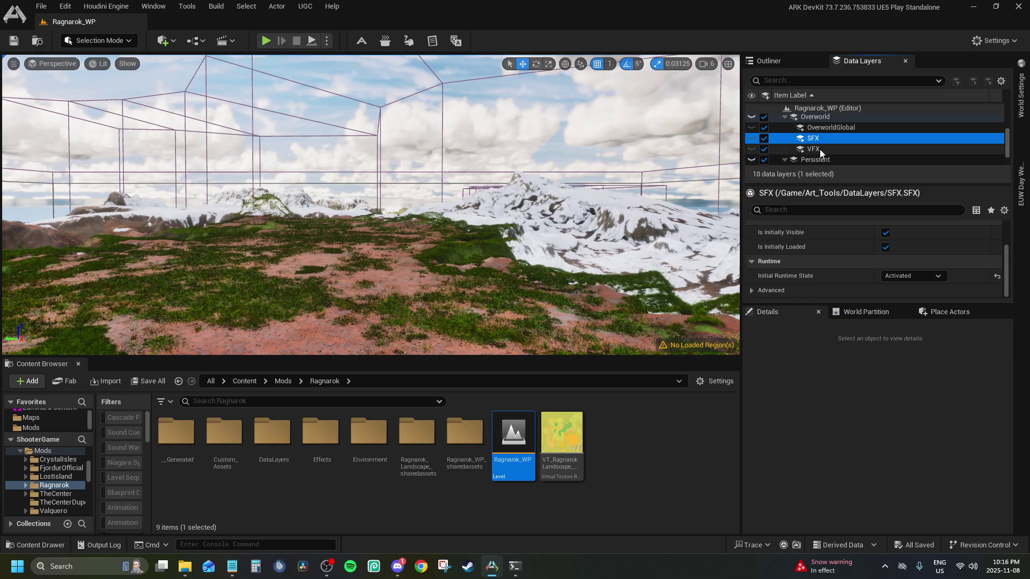
click(819, 149)
scroll(818, 153, up, 2)
click(816, 142)
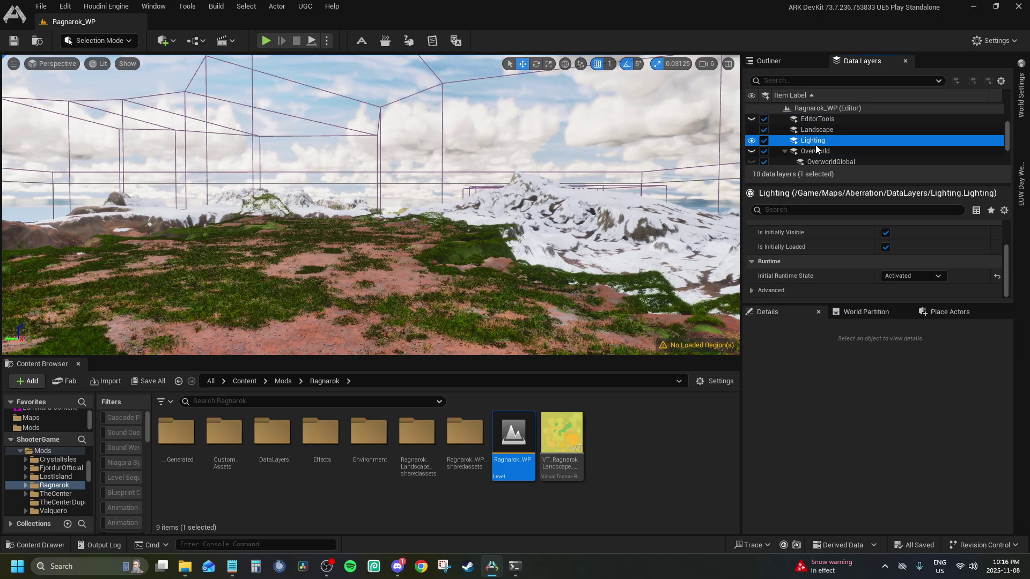
click(816, 152)
click(818, 161)
scroll(819, 156, down, 1)
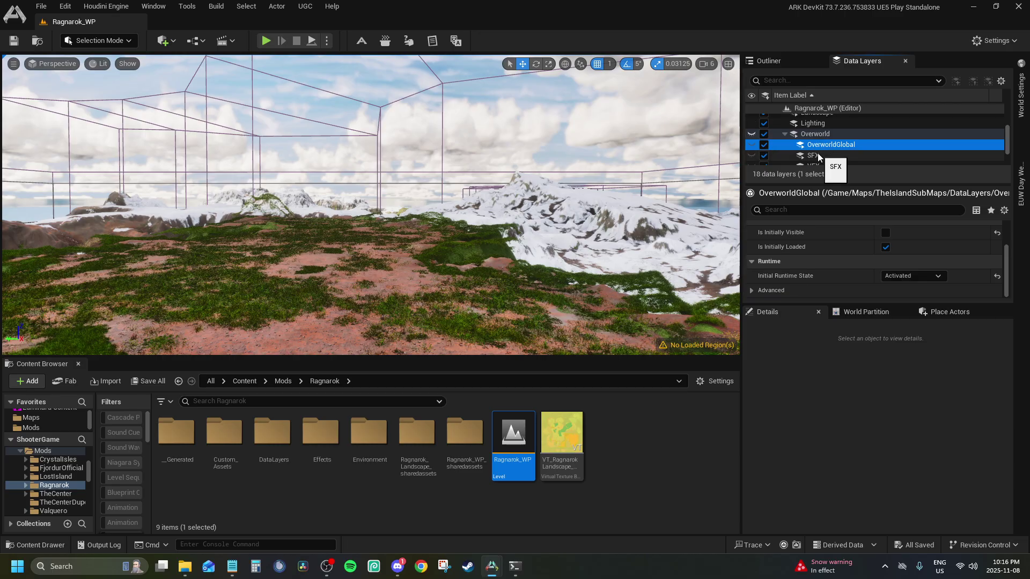
click(819, 155)
scroll(818, 153, down, 1)
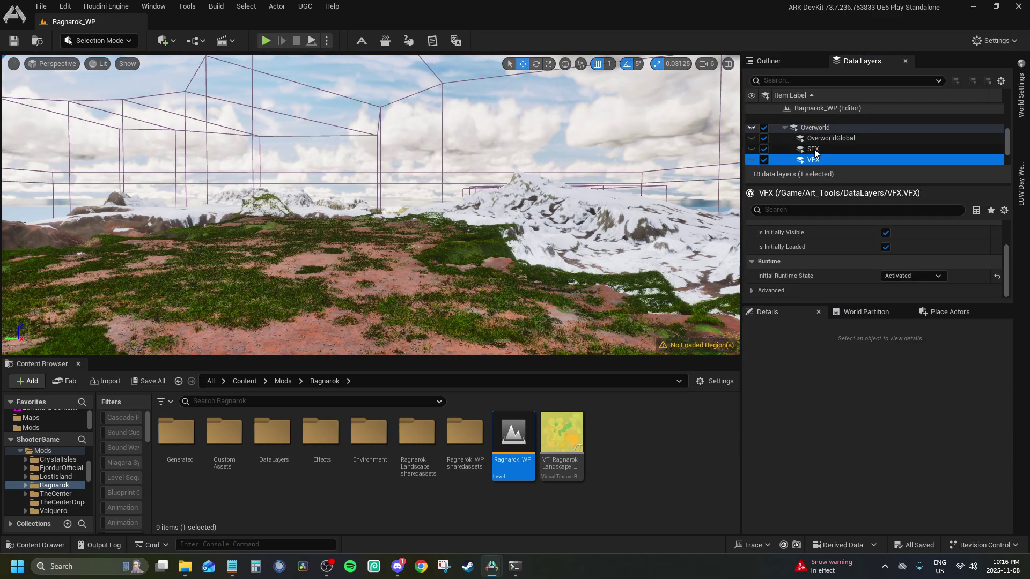
click(816, 150)
scroll(814, 136, up, 2)
click(816, 126)
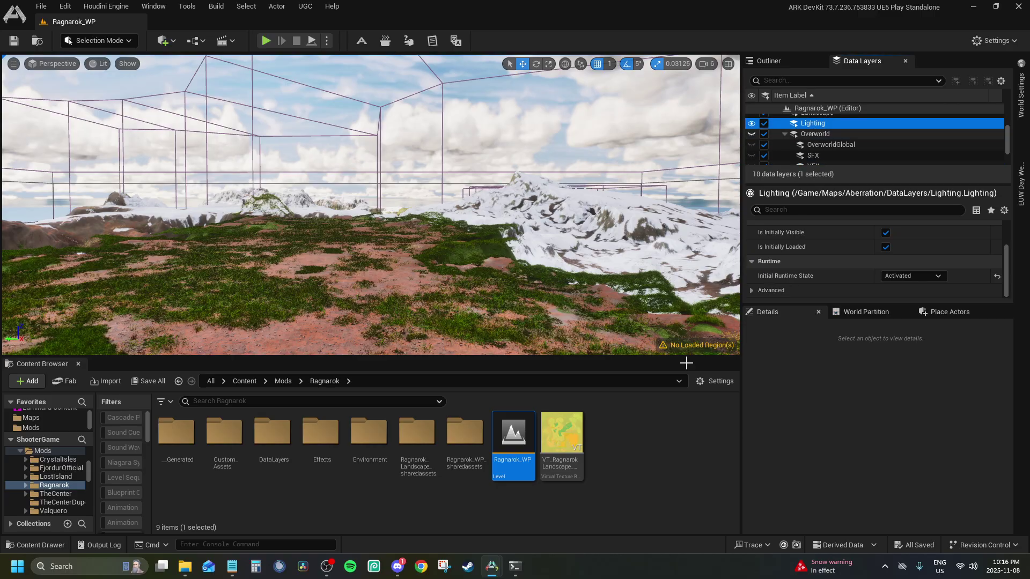
In the TutoMap_WP editor, postpone the autosave and set the Lighting data layer's Initial Runtime State to Activated.
mouse_move(488, 569)
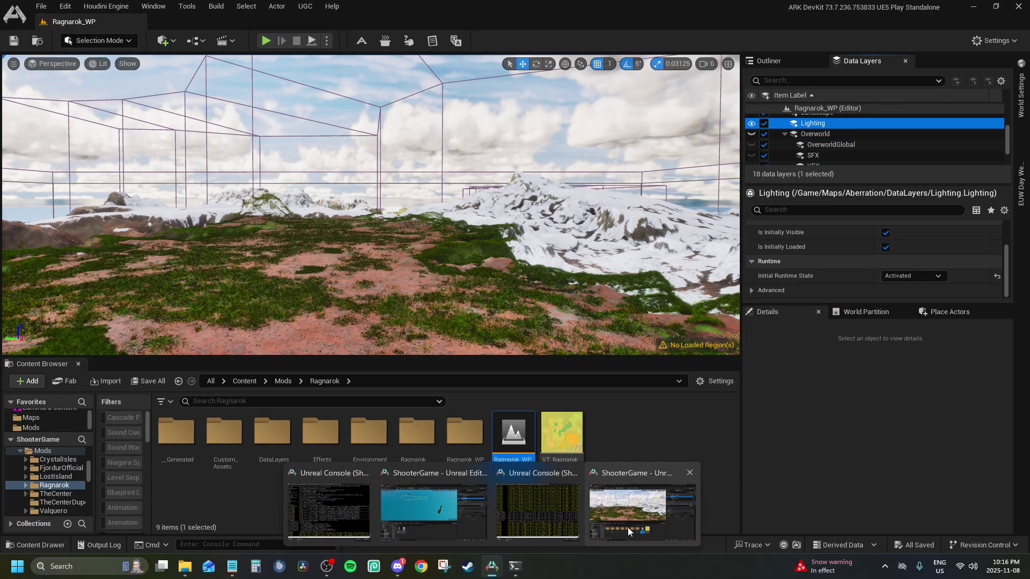
click(628, 527)
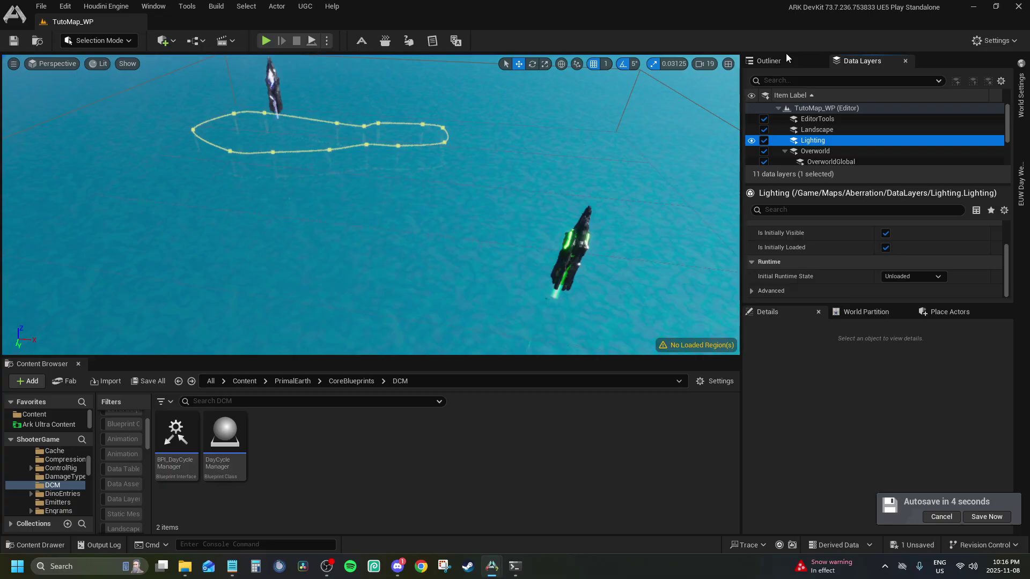
click(940, 516)
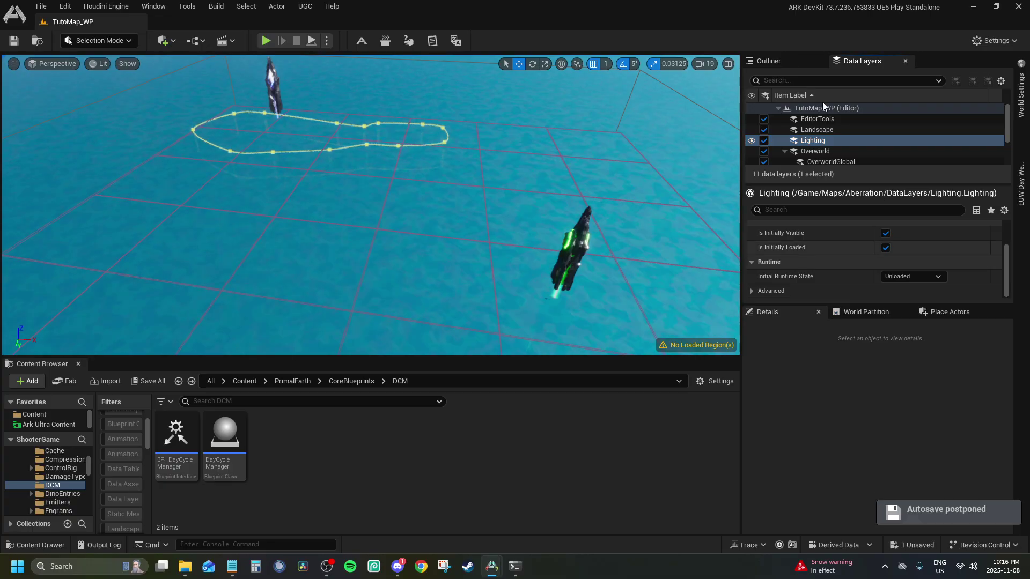
click(915, 279)
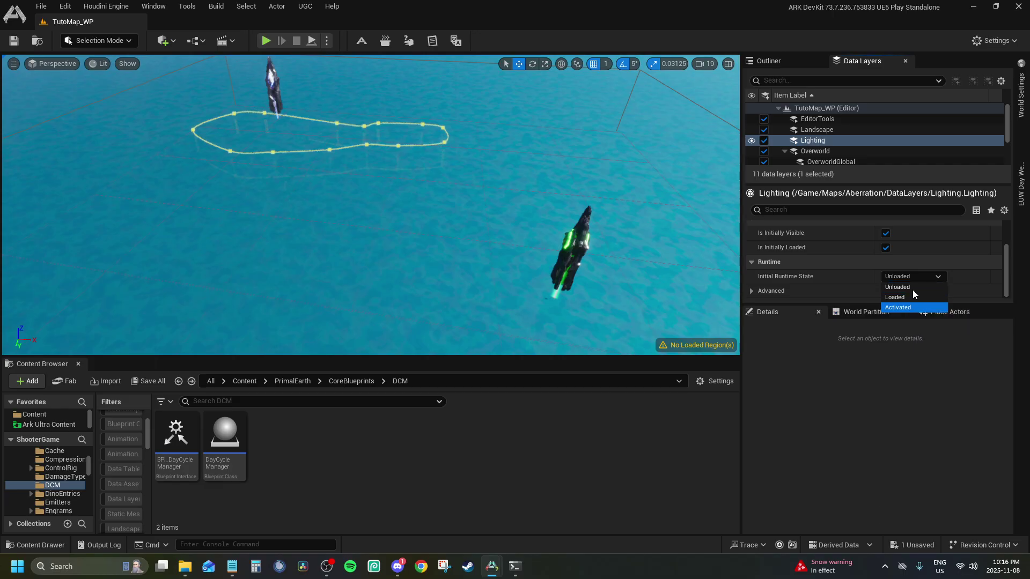
click(913, 287)
Turn off Is Initially Visible and set Initial Runtime State to Activated for the Overworld and OverworldGlobal data layers.
key(Down)
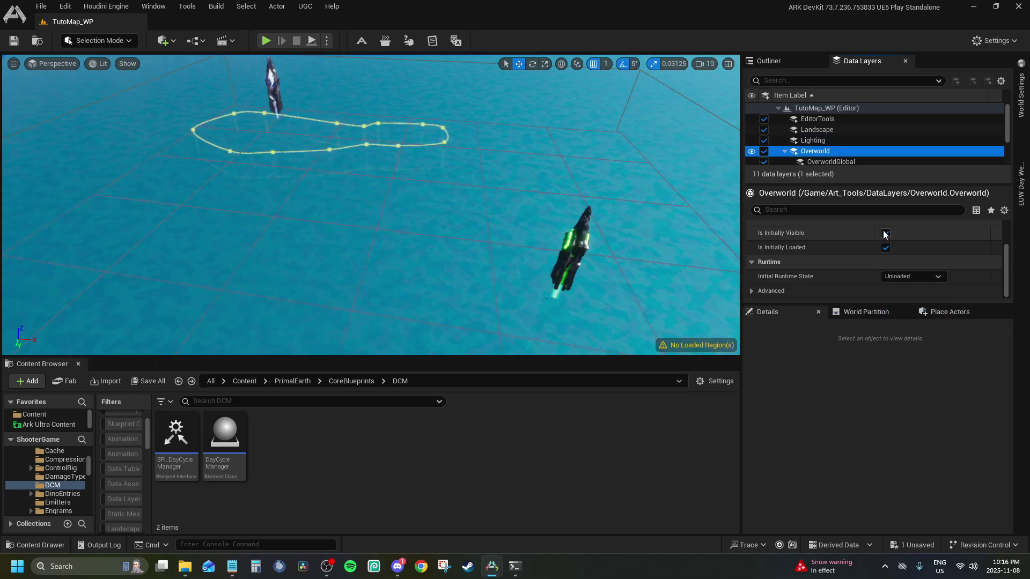
click(799, 131)
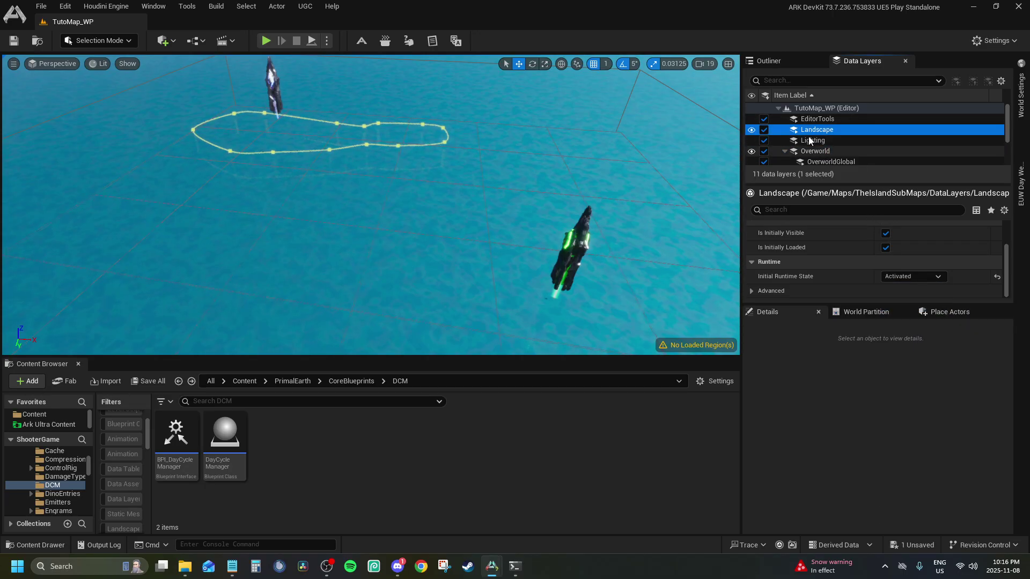
click(809, 139)
click(815, 152)
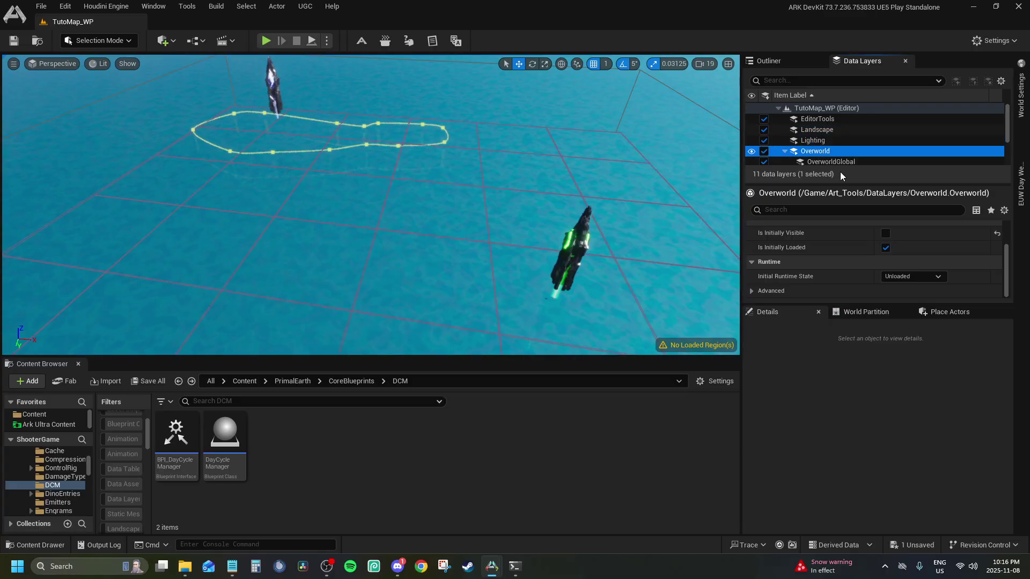
click(918, 278)
click(906, 307)
click(819, 162)
click(885, 234)
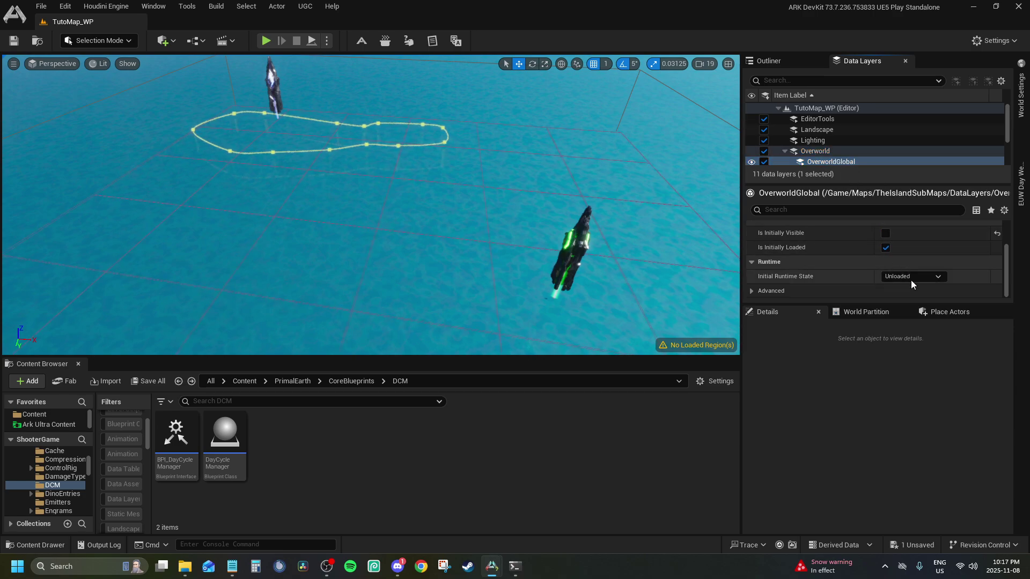
Set the Initial Runtime State of the SFX data layer to Activated.
scroll(820, 147, down, 2)
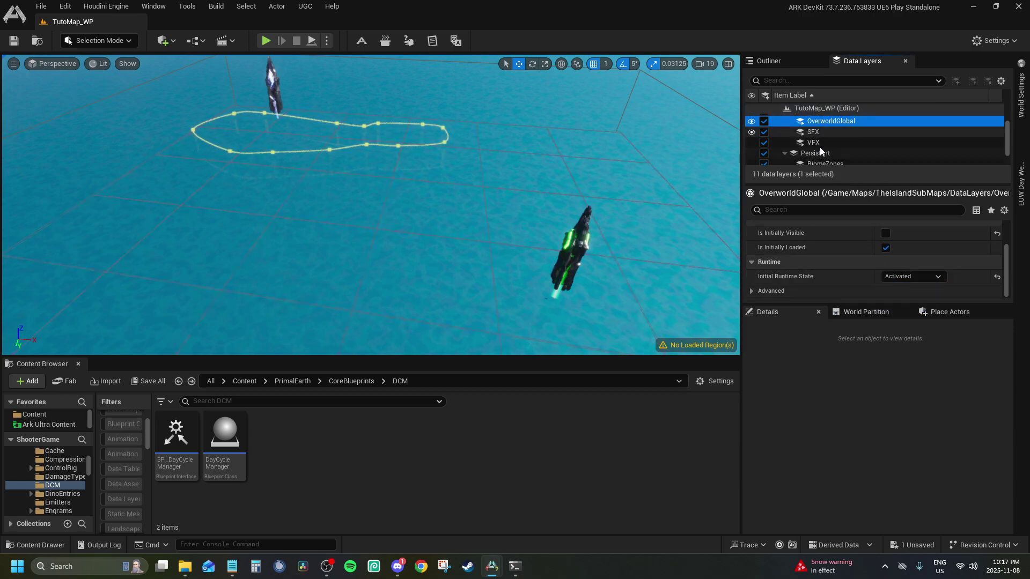
click(819, 131)
click(916, 278)
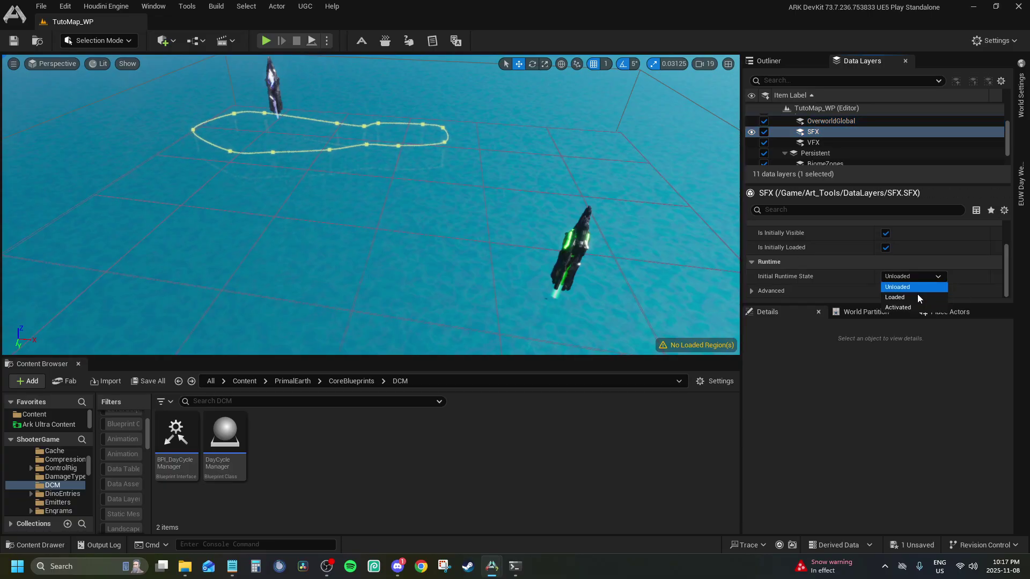
click(907, 307)
Set the Initial Runtime State of the VFX data layer to Activated.
click(813, 143)
click(916, 276)
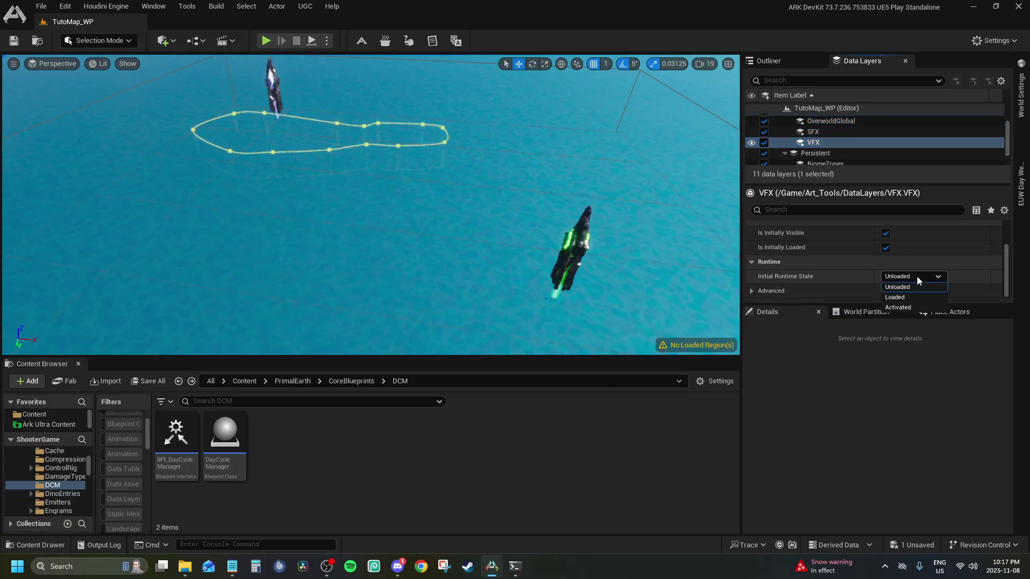
click(922, 300)
scroll(910, 275, up, 2)
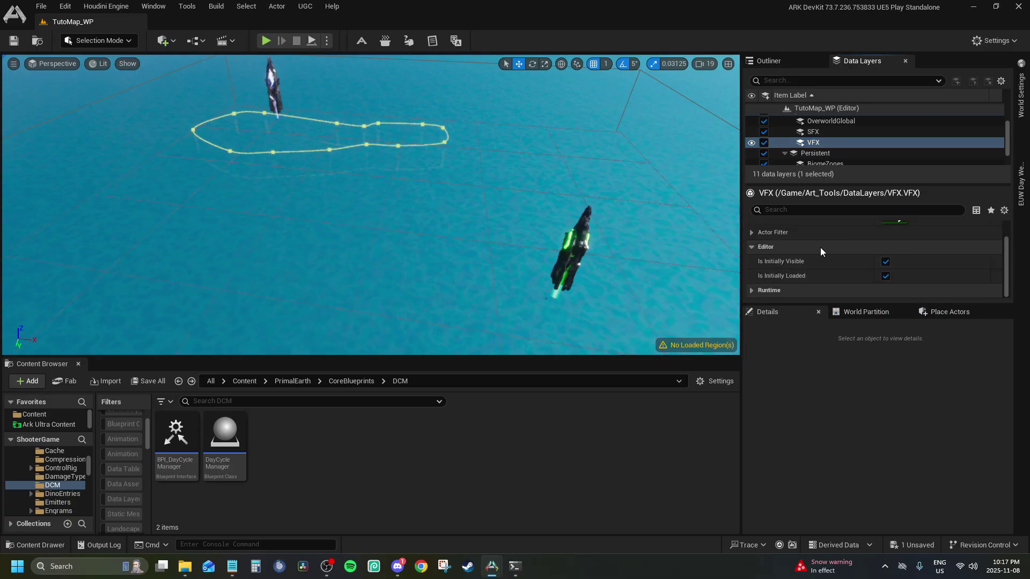
click(794, 291)
scroll(765, 286, down, 2)
click(906, 281)
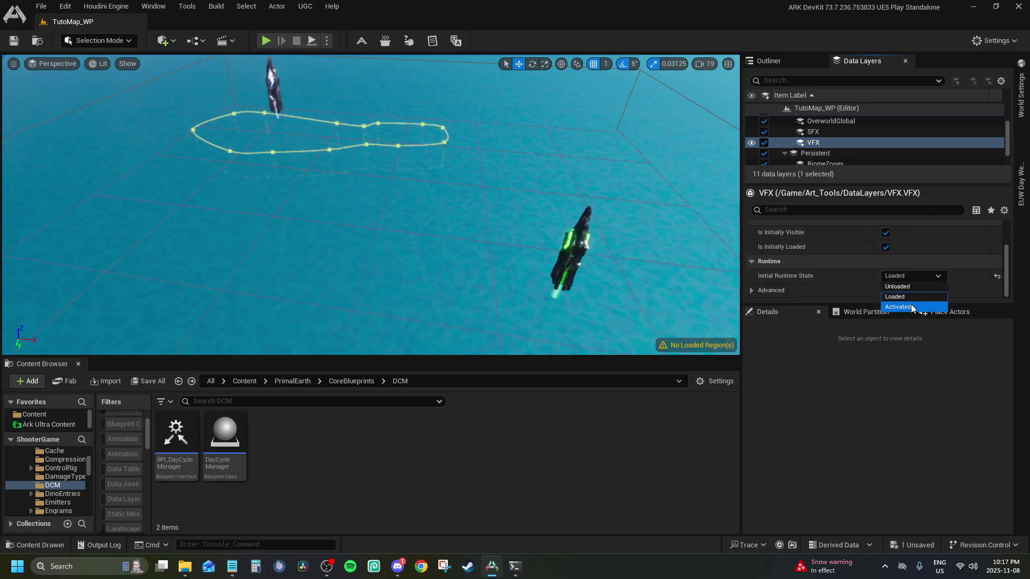
click(907, 306)
Switch to the Ragnarok_WP editor and examine the editor settings of the Persistent, BiomeZones, DinoSpawns and SupplyCrates data layers.
click(806, 156)
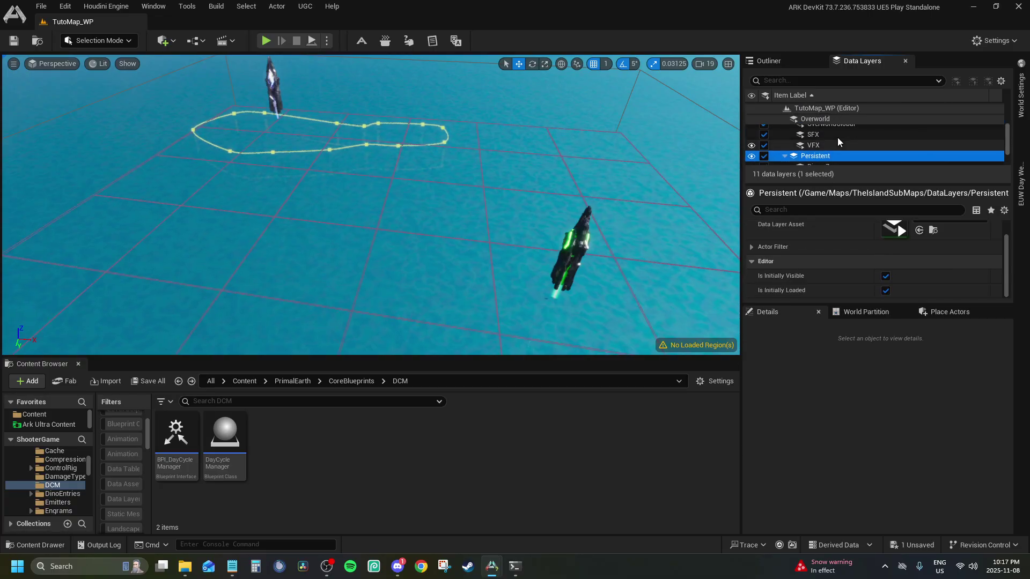
scroll(838, 138, down, 1)
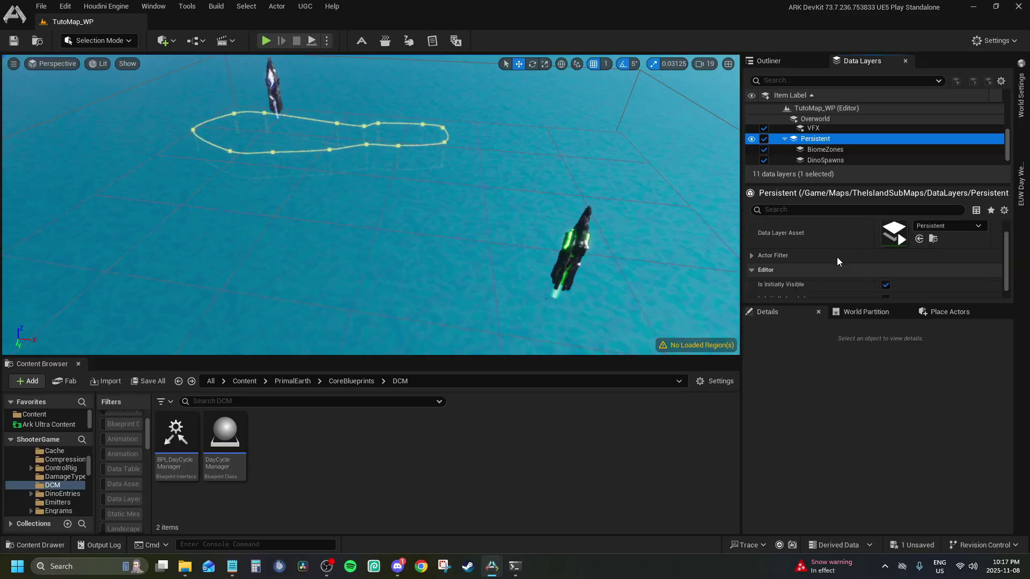
mouse_move(487, 576)
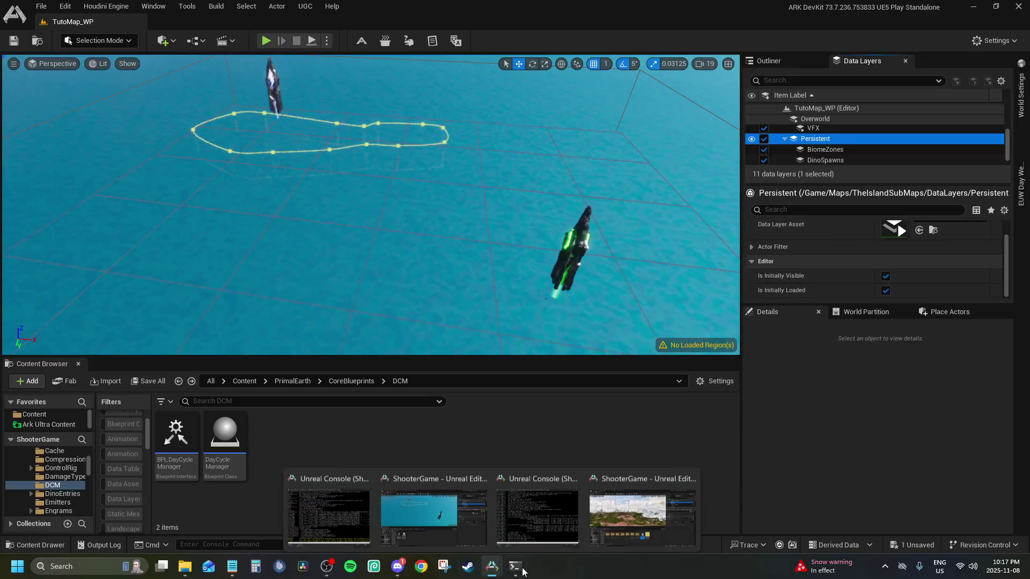
click(633, 519)
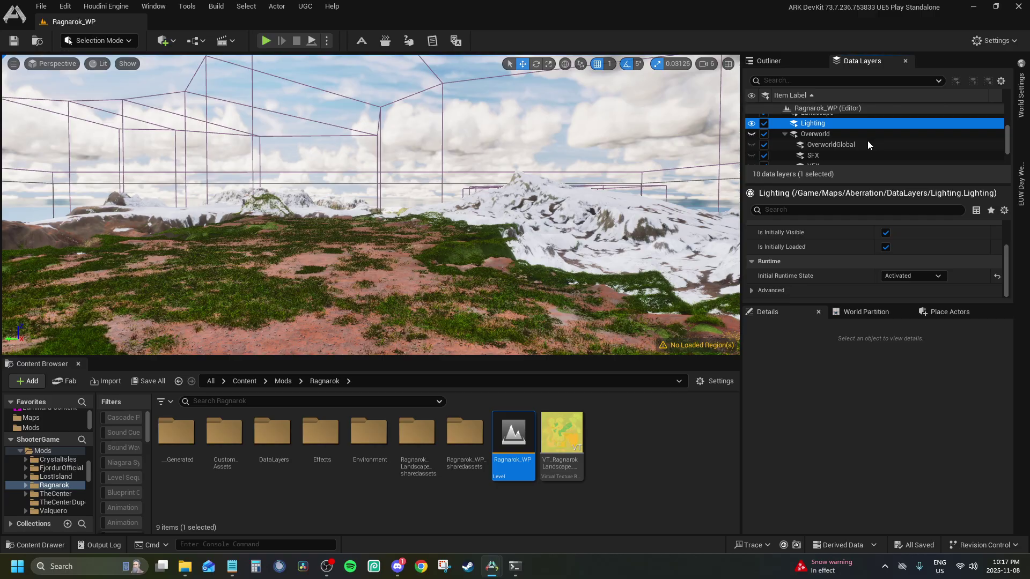
scroll(832, 147, down, 2)
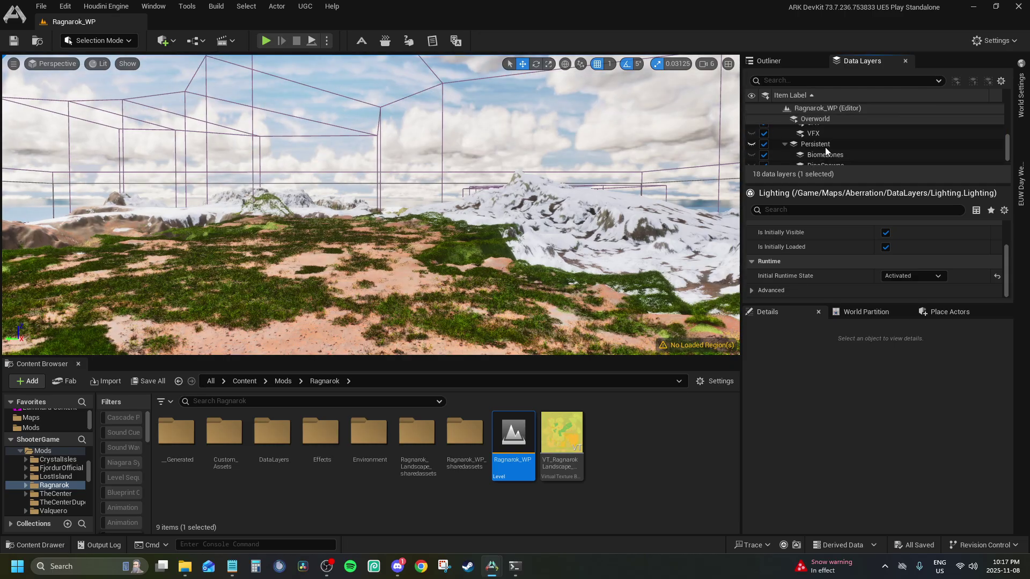
click(814, 129)
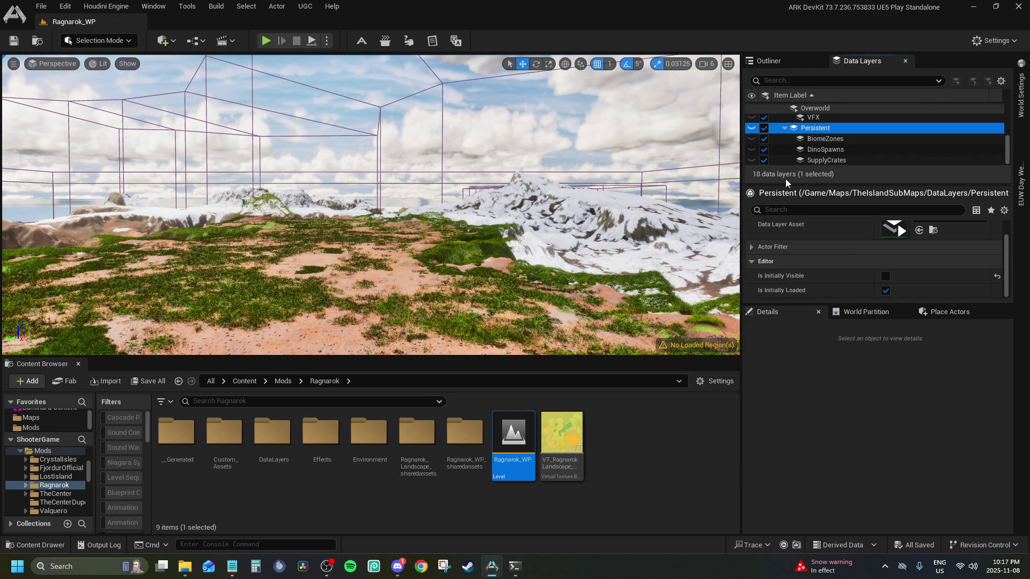
click(816, 139)
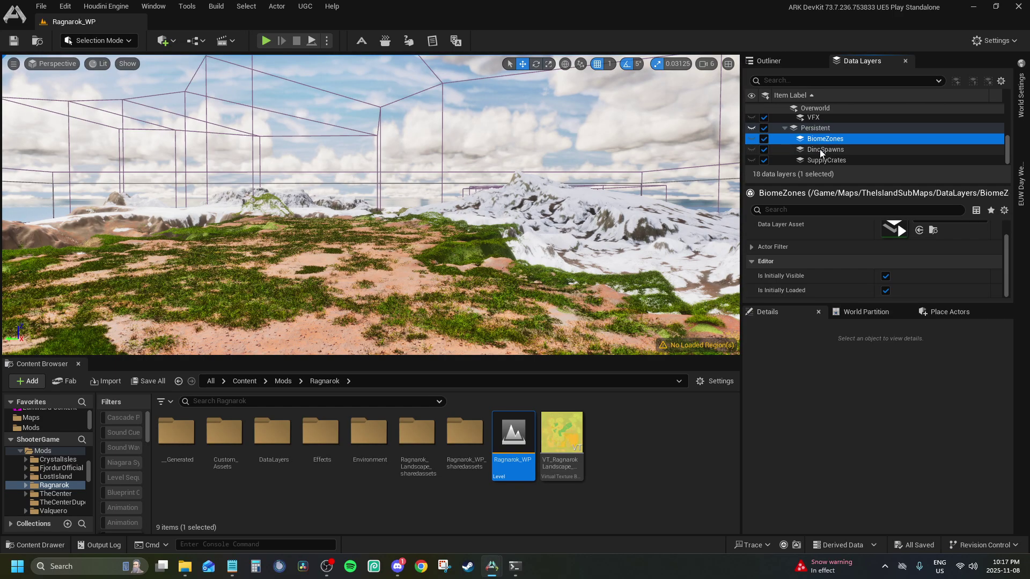
click(821, 150)
click(826, 161)
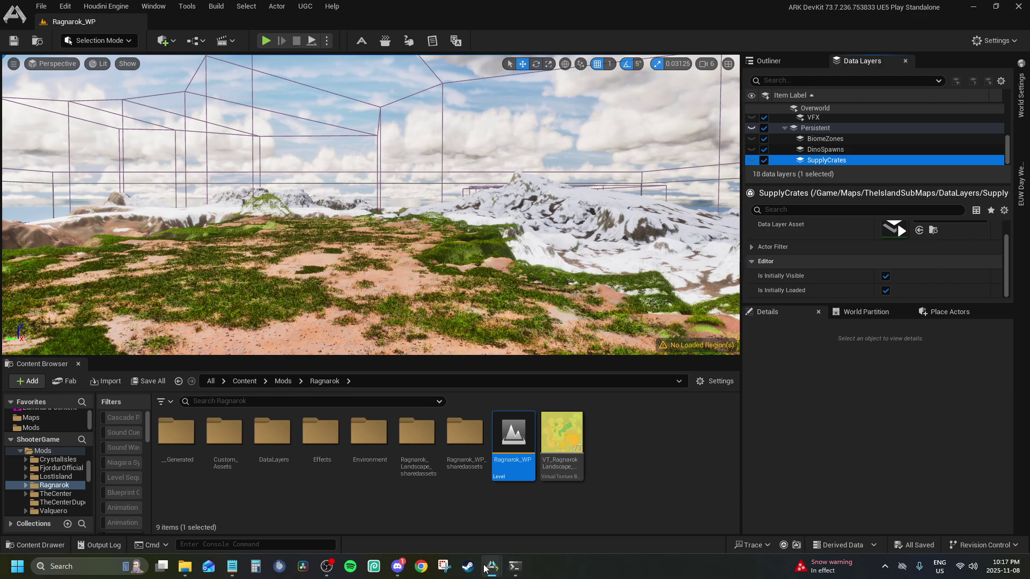
In the TutoMap_WP editor, turn off Is Initially Visible for the Persistent data layer and check the settings of its child layers.
mouse_move(491, 567)
click(421, 507)
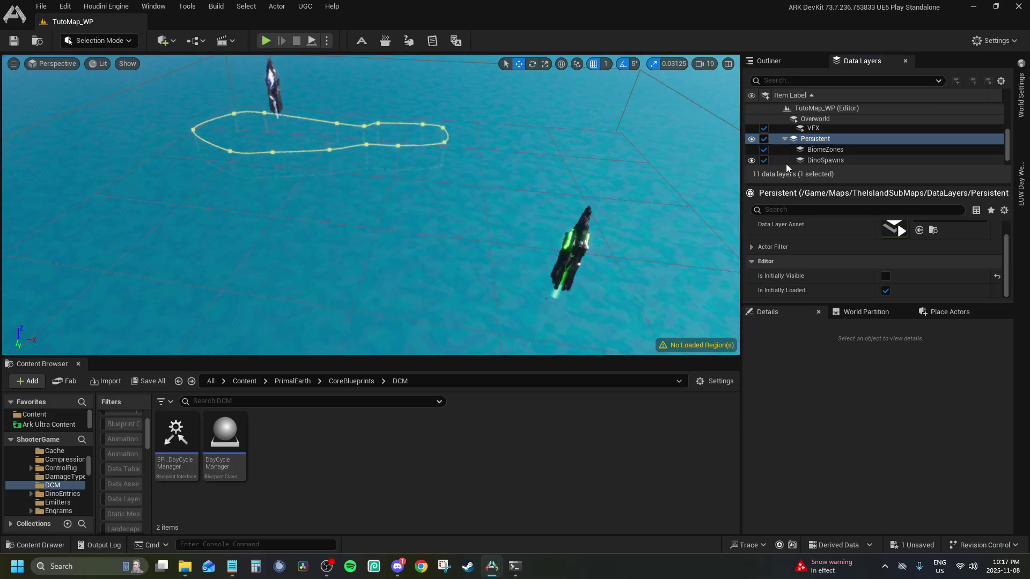
click(810, 152)
scroll(811, 146, down, 1)
click(819, 160)
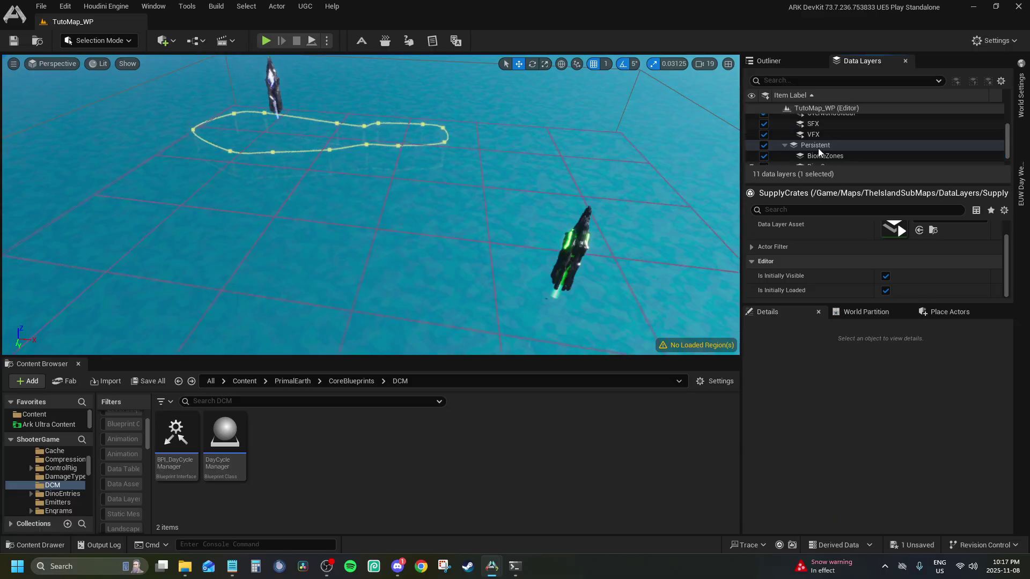
scroll(808, 109, up, 3)
click(814, 116)
click(812, 108)
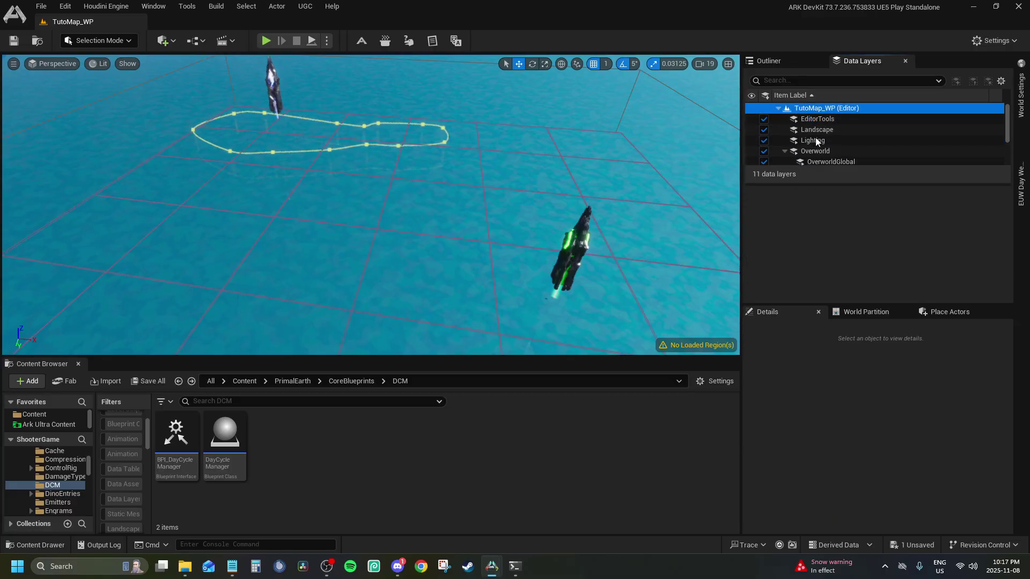
Save the unsaved WorldDataLayers asset of the TutoMap_WP level.
click(913, 545)
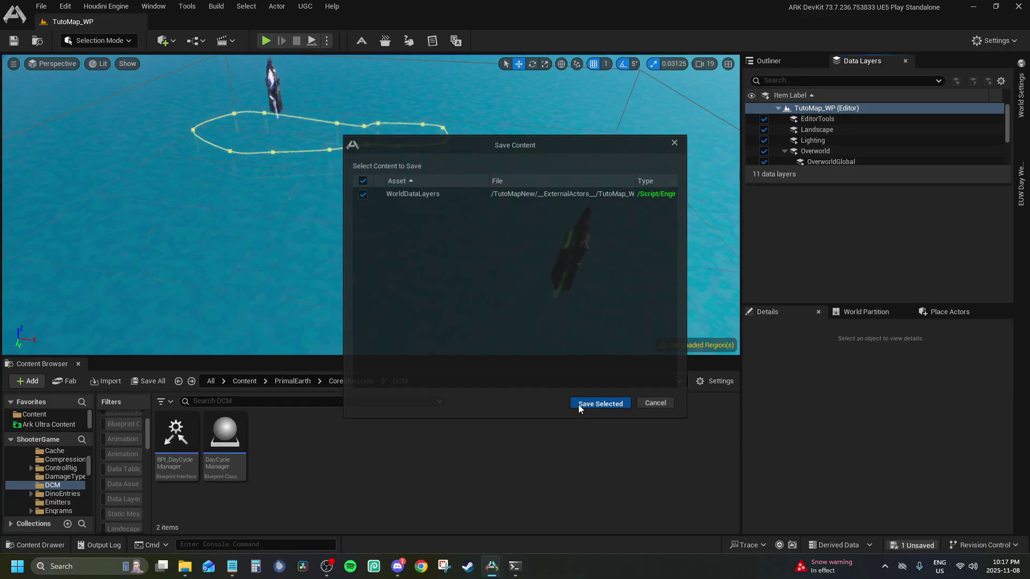
click(598, 402)
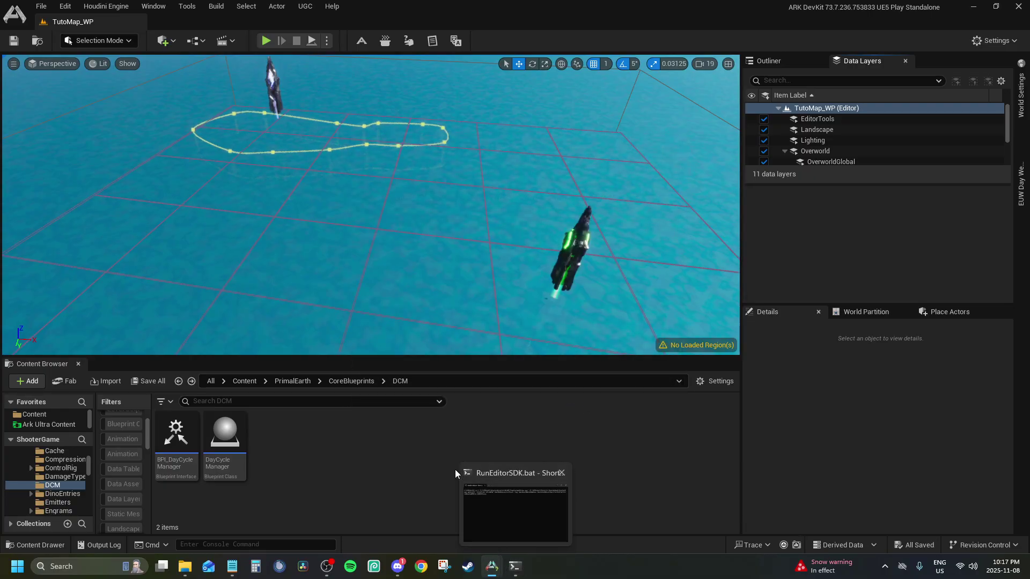
mouse_move(491, 567)
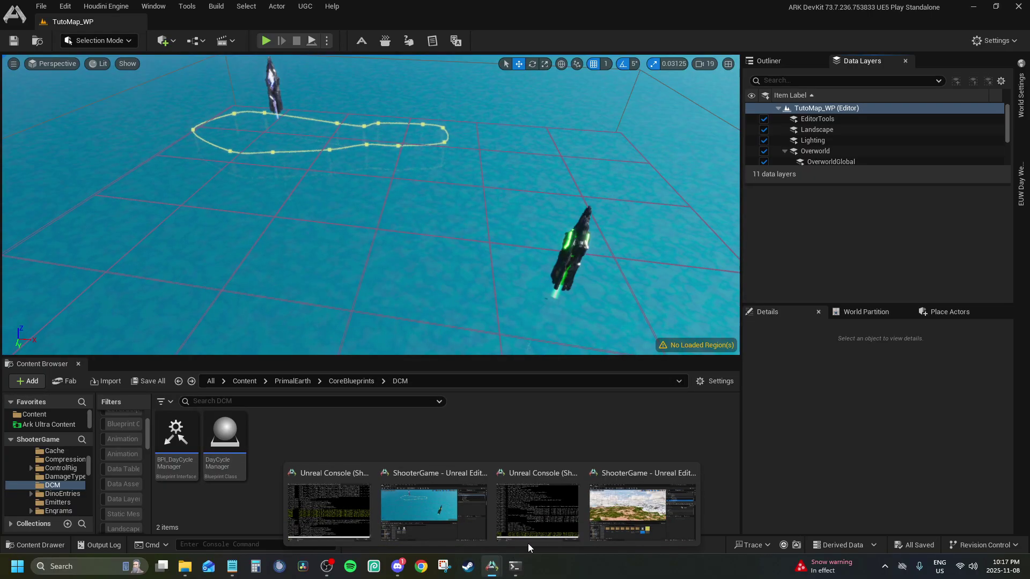
Switch to the Ragnarok_WP editor and examine its World Settings, including the runtime grid, longitude and latitude, and kill bounds.
mouse_move(692, 499)
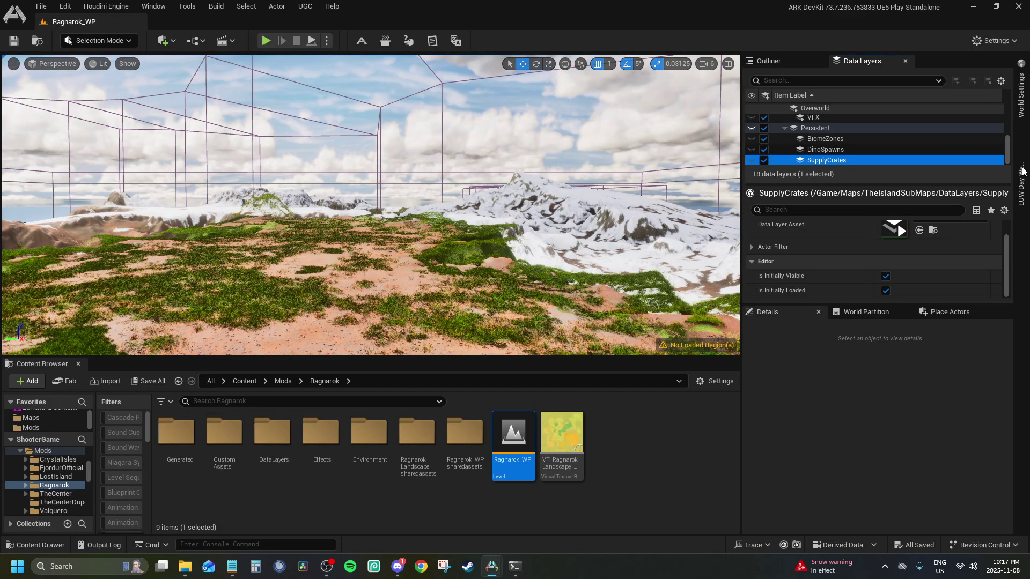
click(1018, 98)
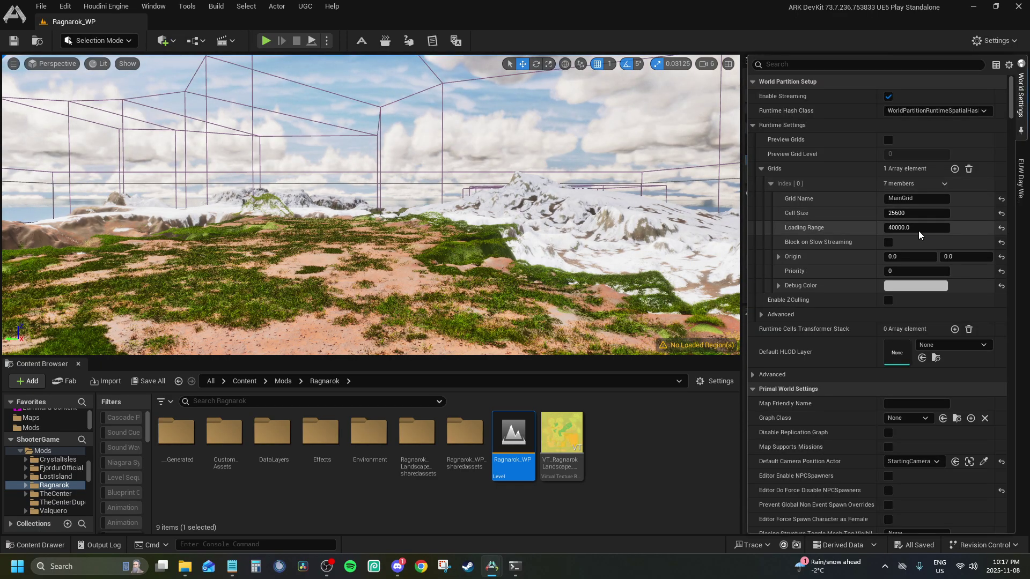
scroll(919, 235, down, 10)
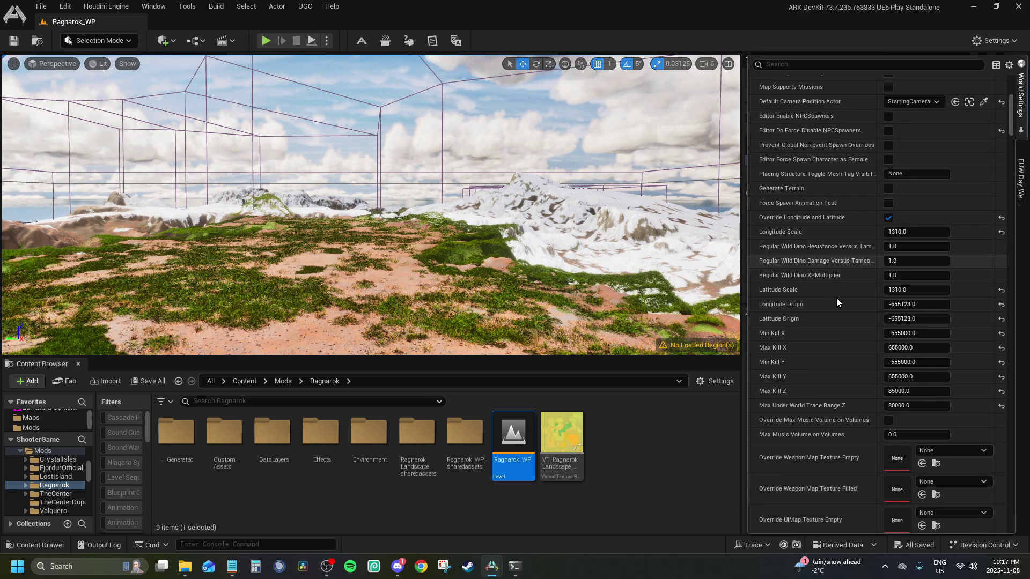
scroll(928, 134, down, 2)
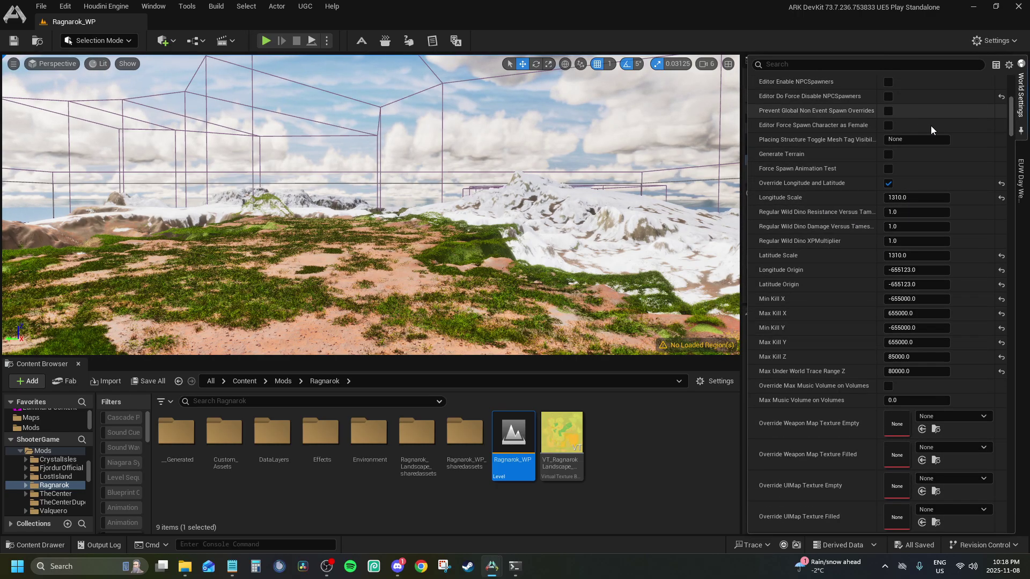
scroll(936, 127, up, 7)
click(1021, 131)
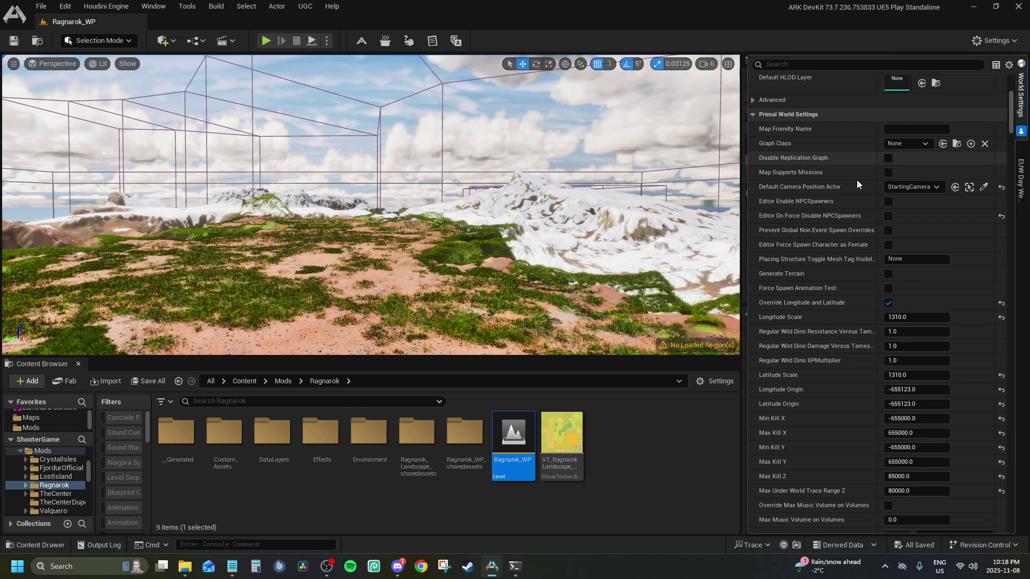
scroll(848, 166, up, 15)
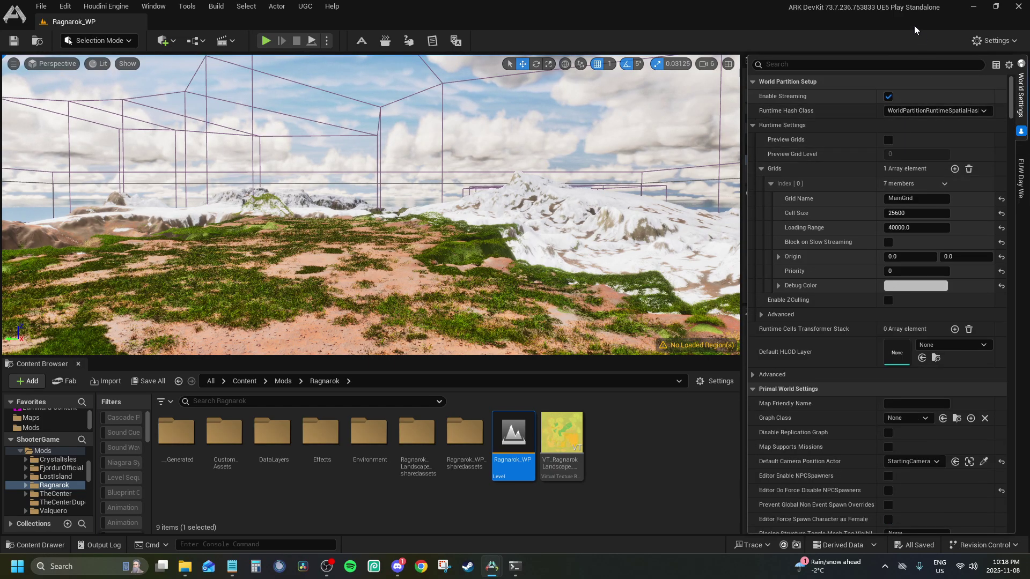
drag(914, 30, 0, 80)
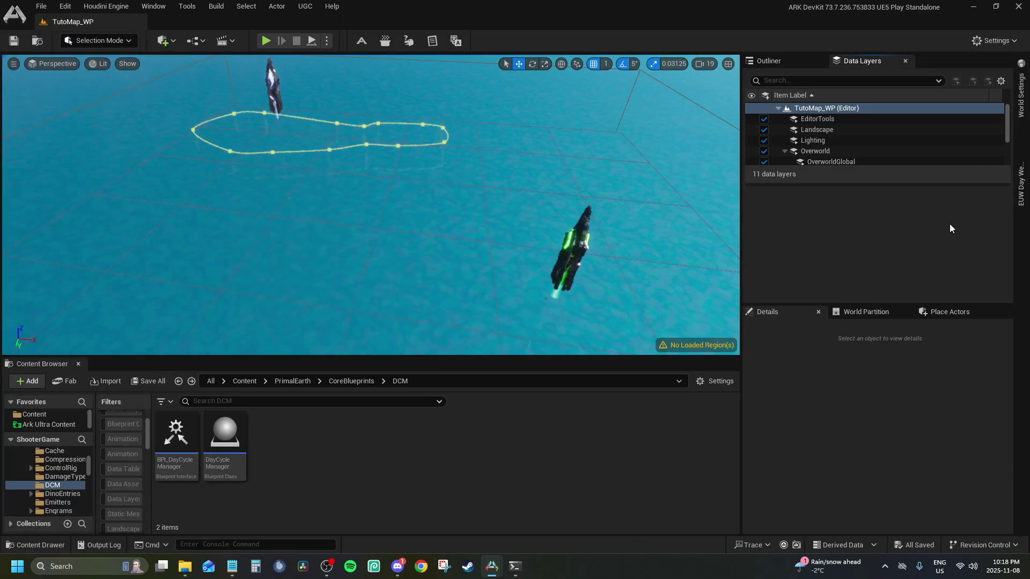
In the TutoMap_WP editor's World Settings, disable Editor Do Force Disable NPCSpawners and enable Editor Enable NPCSpawners.
click(1021, 95)
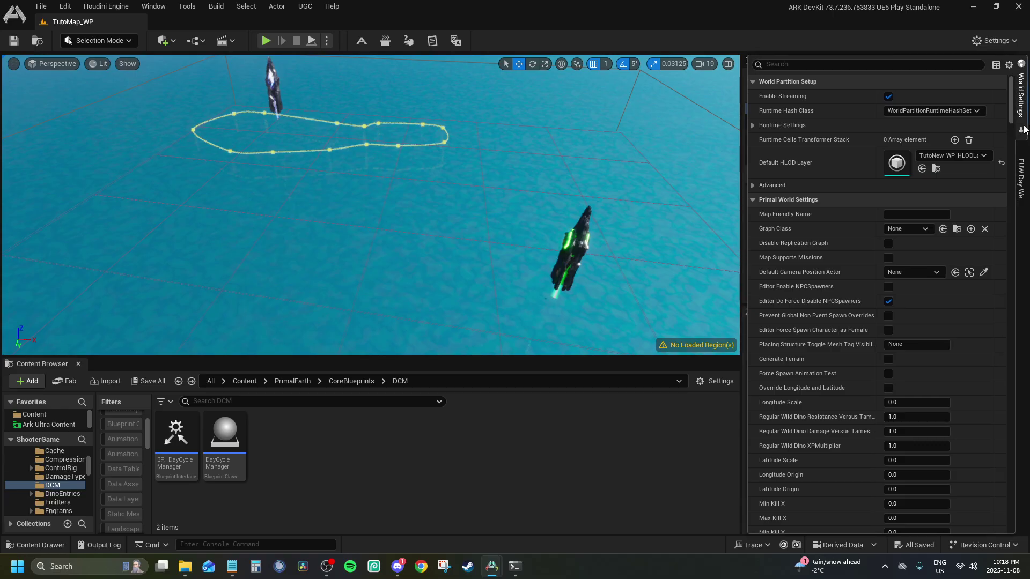
click(1024, 128)
click(1017, 133)
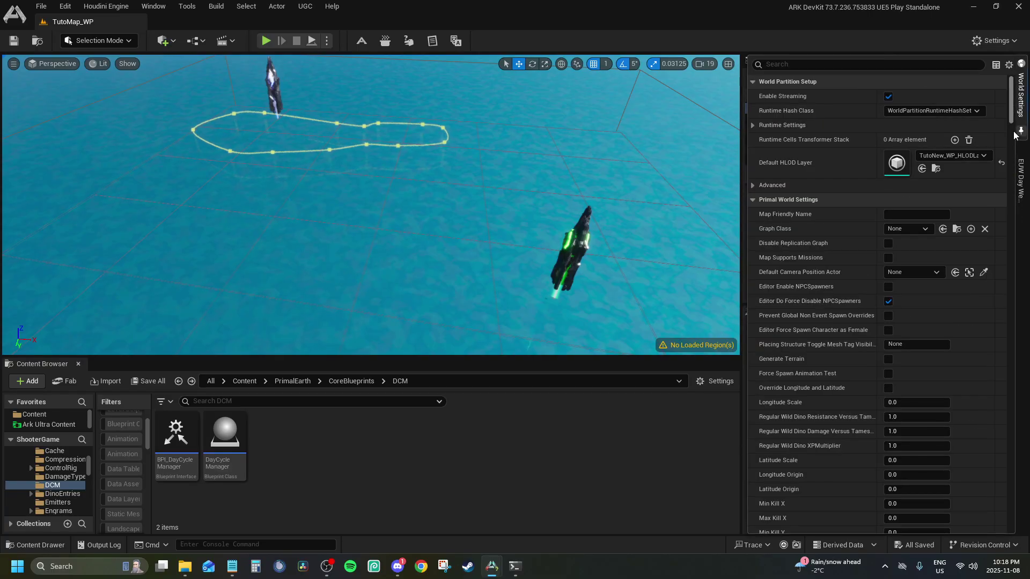
scroll(785, 339, down, 2)
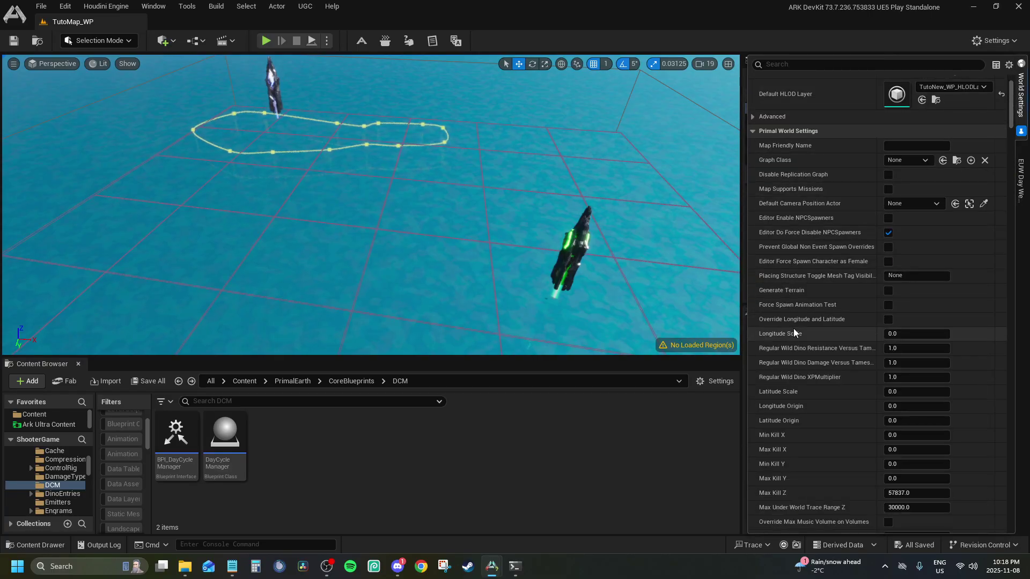
scroll(794, 329, down, 2)
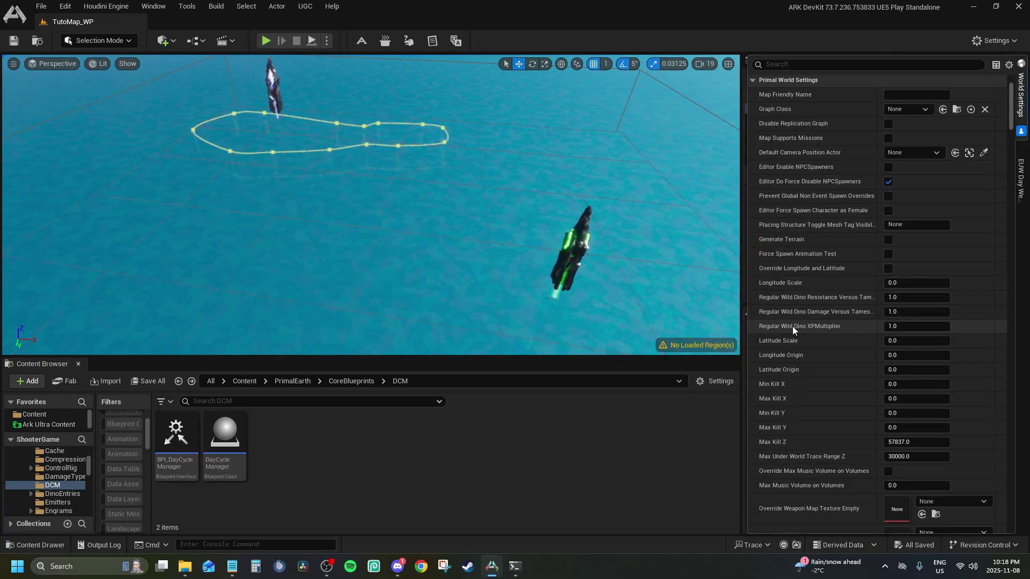
click(889, 182)
click(889, 168)
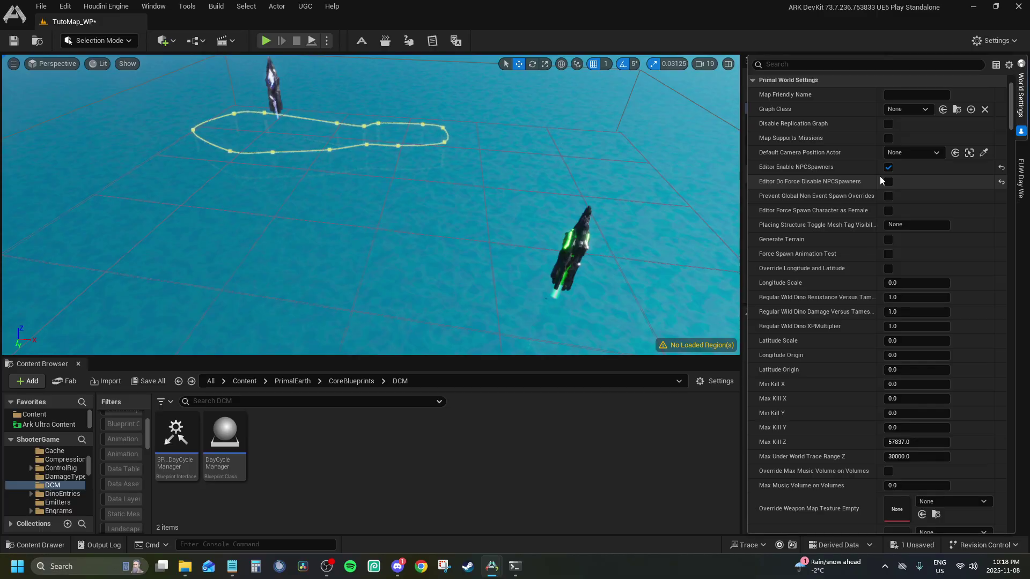
scroll(831, 154, up, 3)
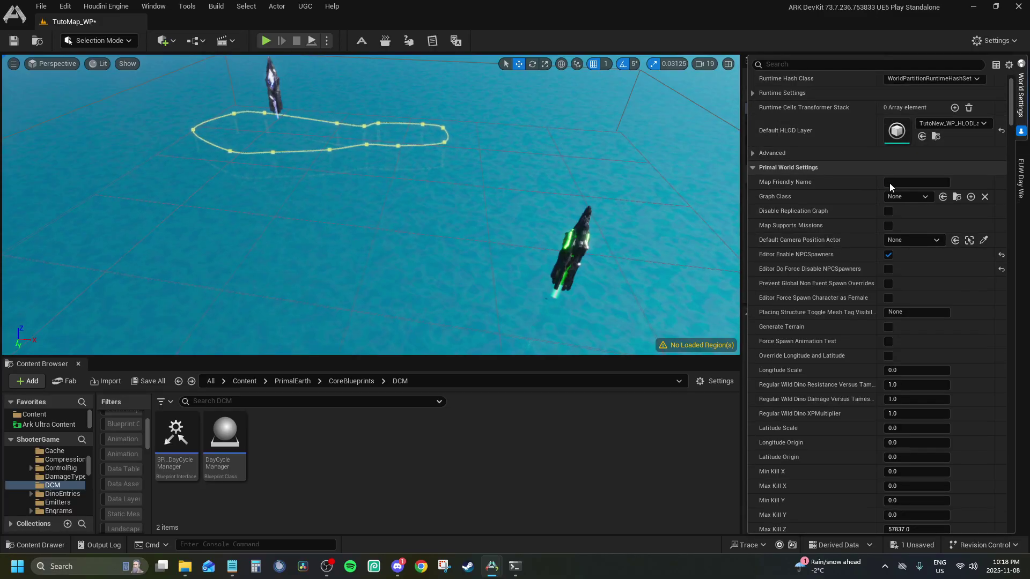
scroll(889, 182, down, 3)
scroll(895, 171, down, 1)
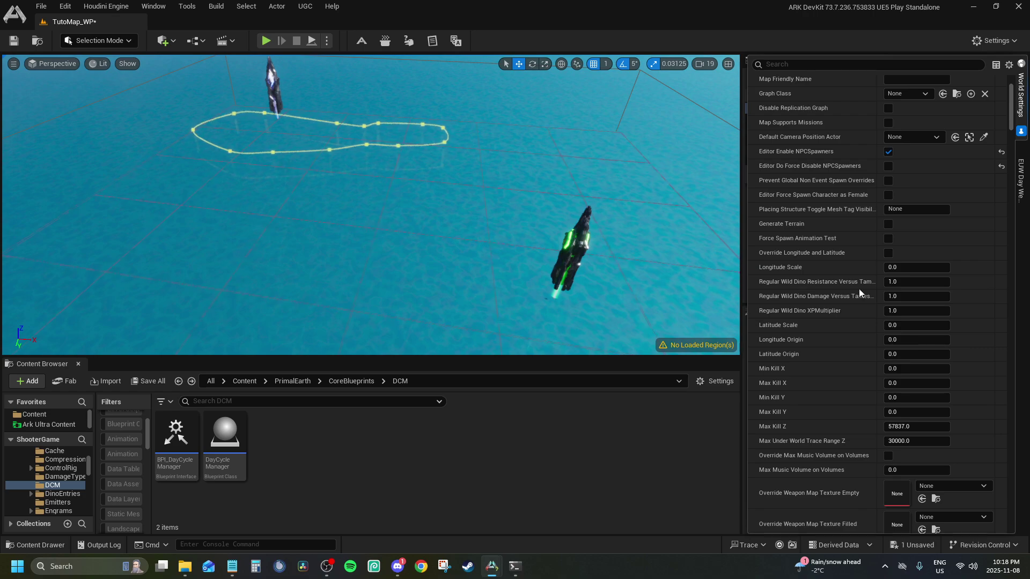
click(901, 370)
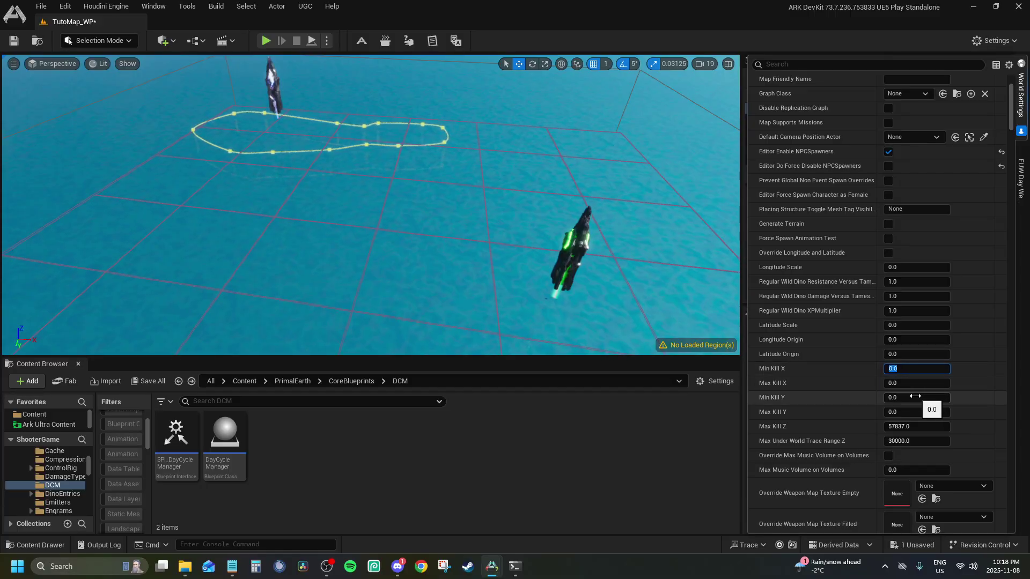
text(-1000000000)
key(Return)
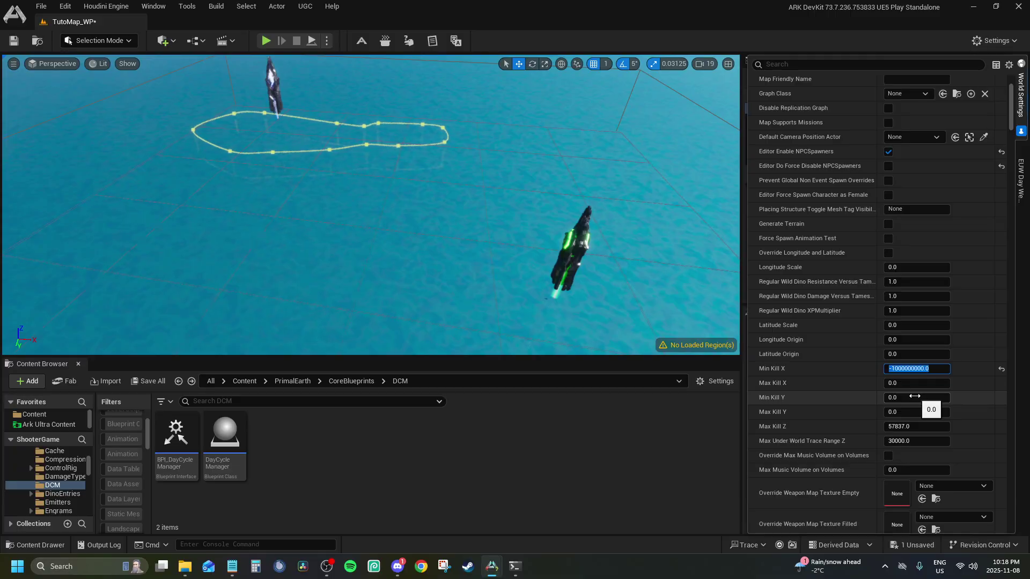
click(852, 376)
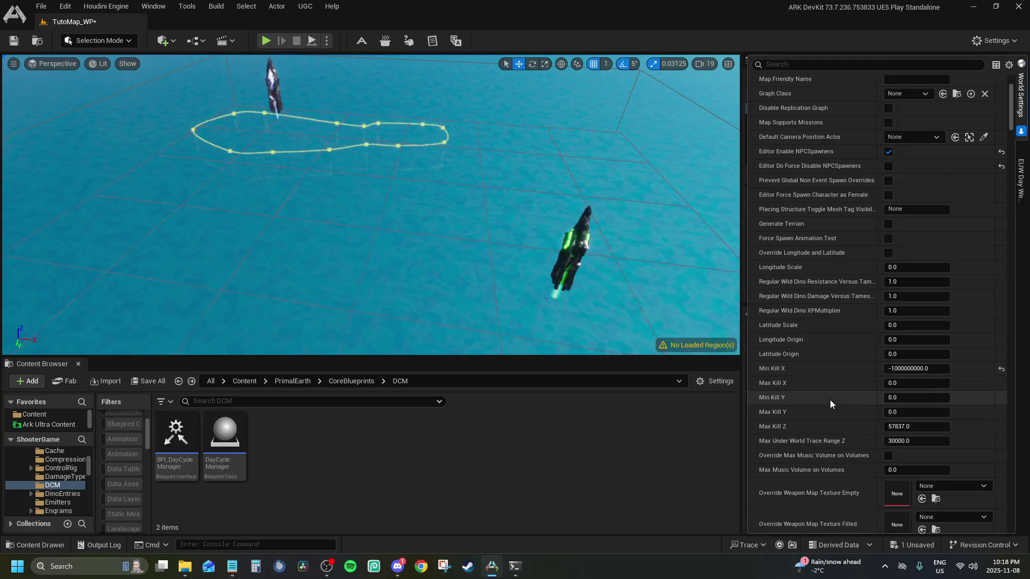
text(-1000000000.0)
click(892, 370)
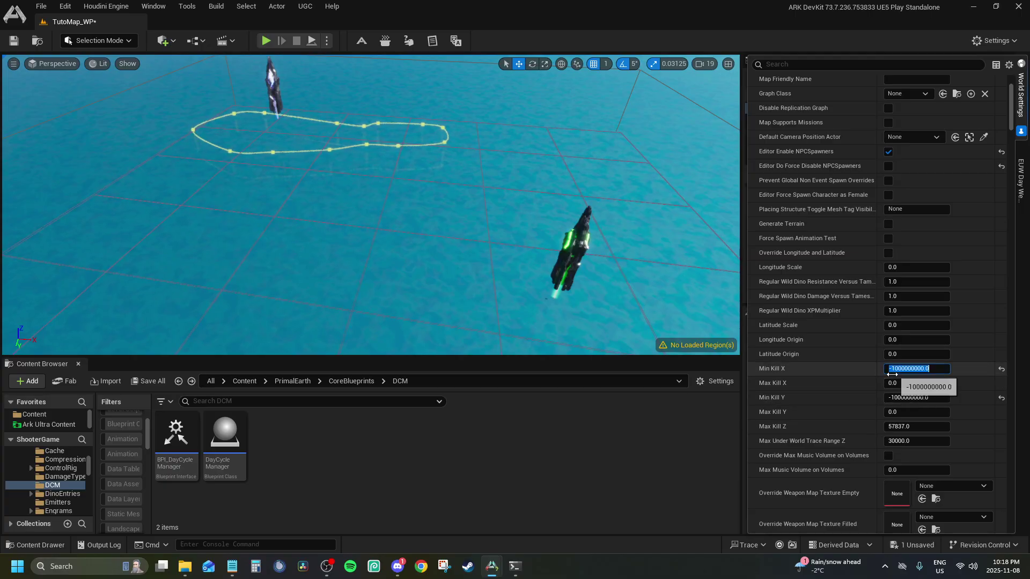
click(892, 383)
text(-1000000000.000000)
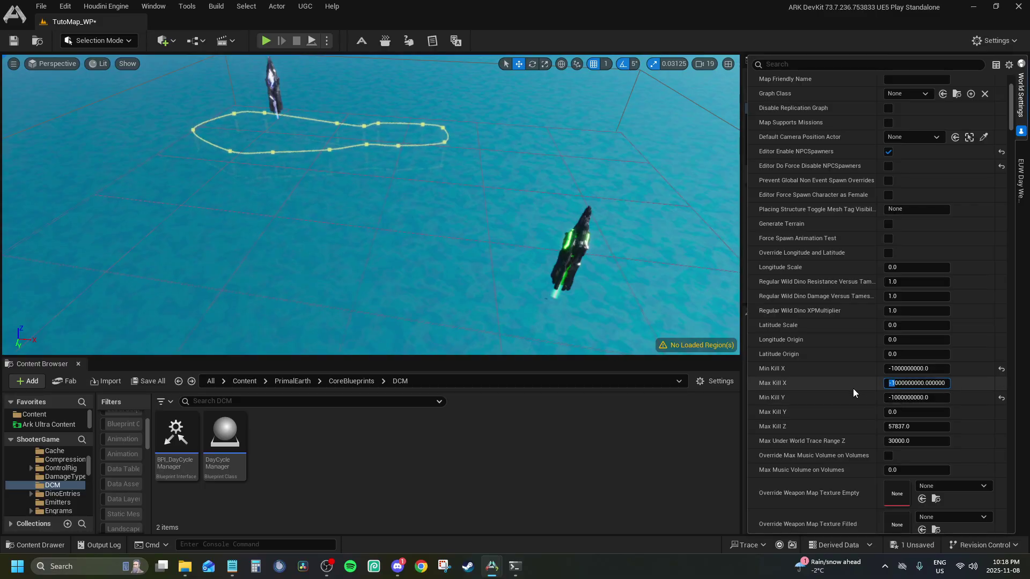
key(Delete)
key(Return)
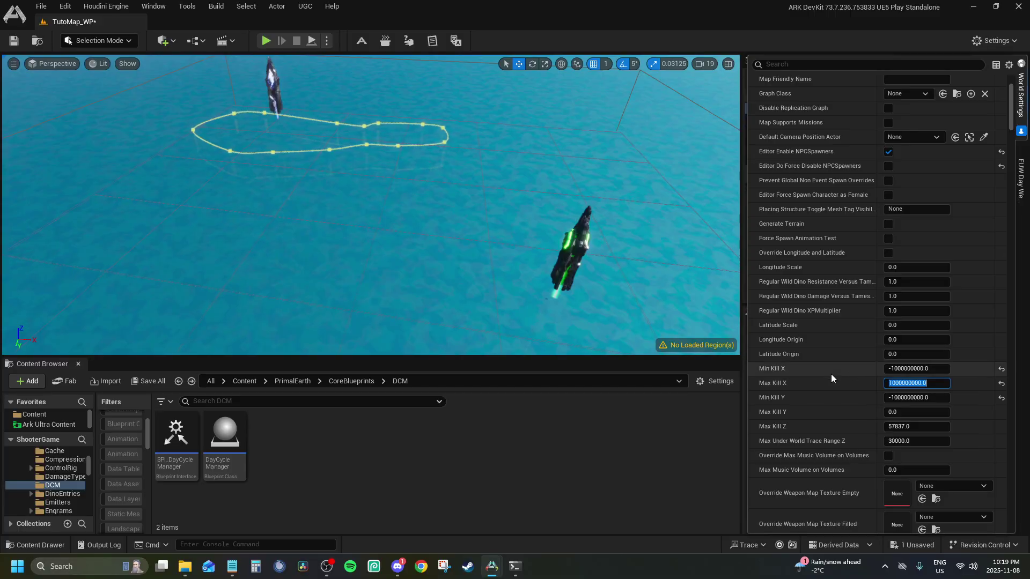
key(ctrl+c)
key(ctrl+v)
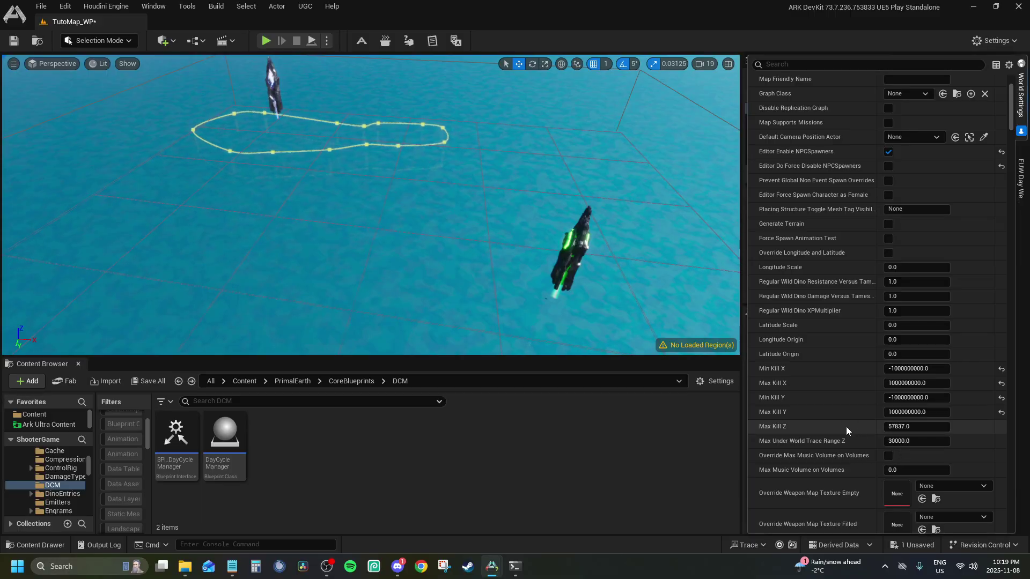
key(ctrl+v)
scroll(849, 425, down, 3)
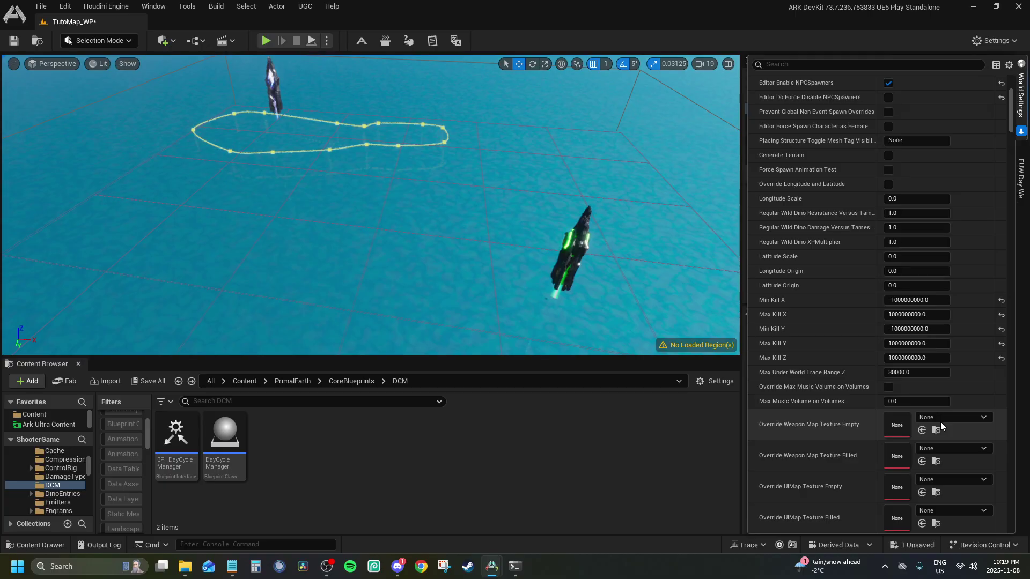
scroll(794, 319, down, 5)
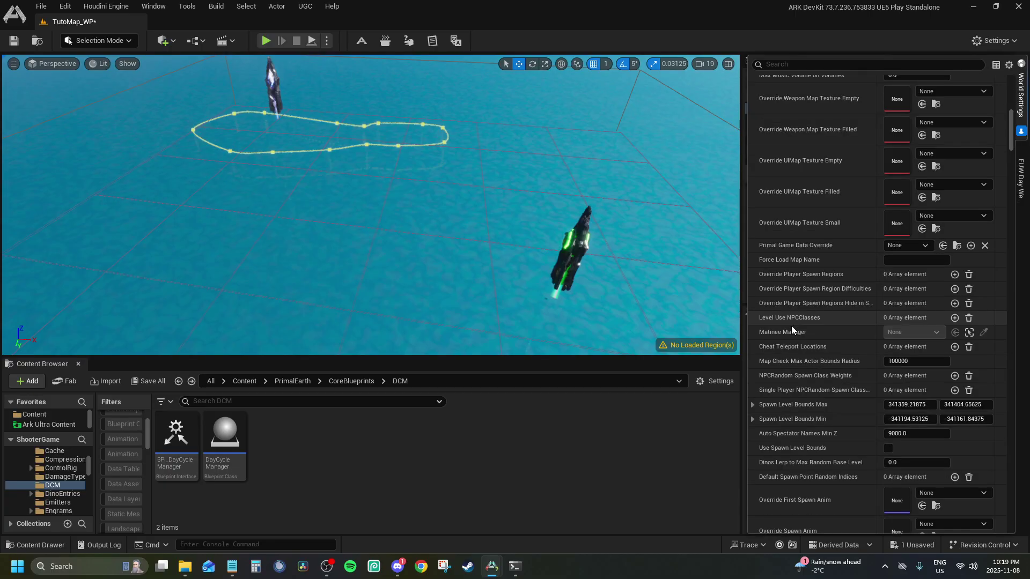
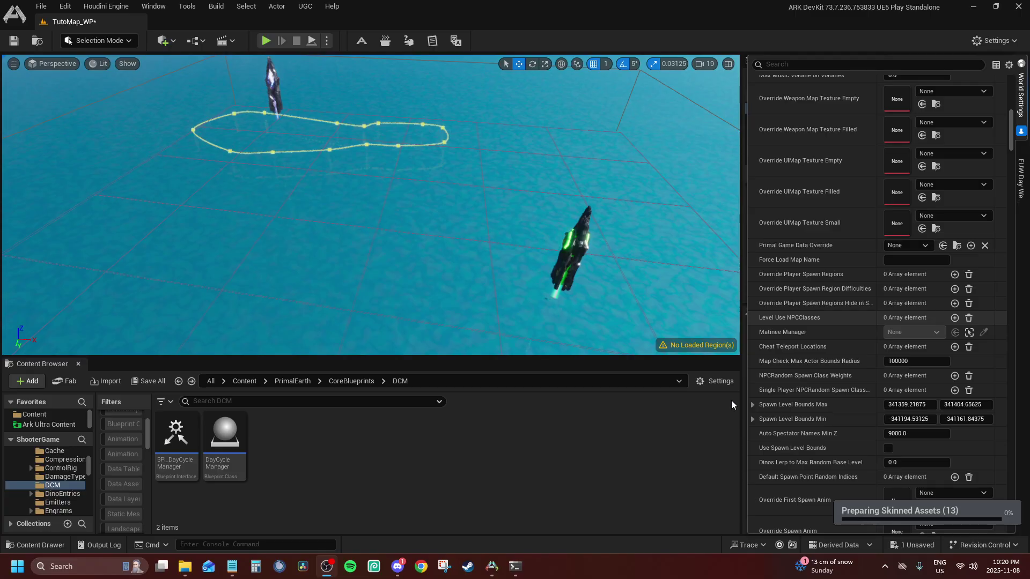
key(super+w)
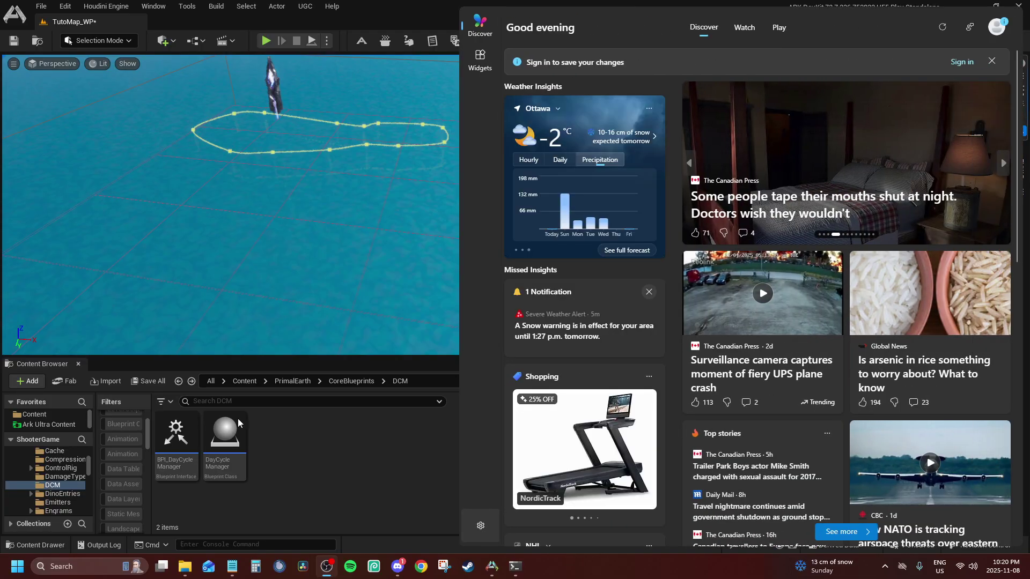
key(Page_Down)
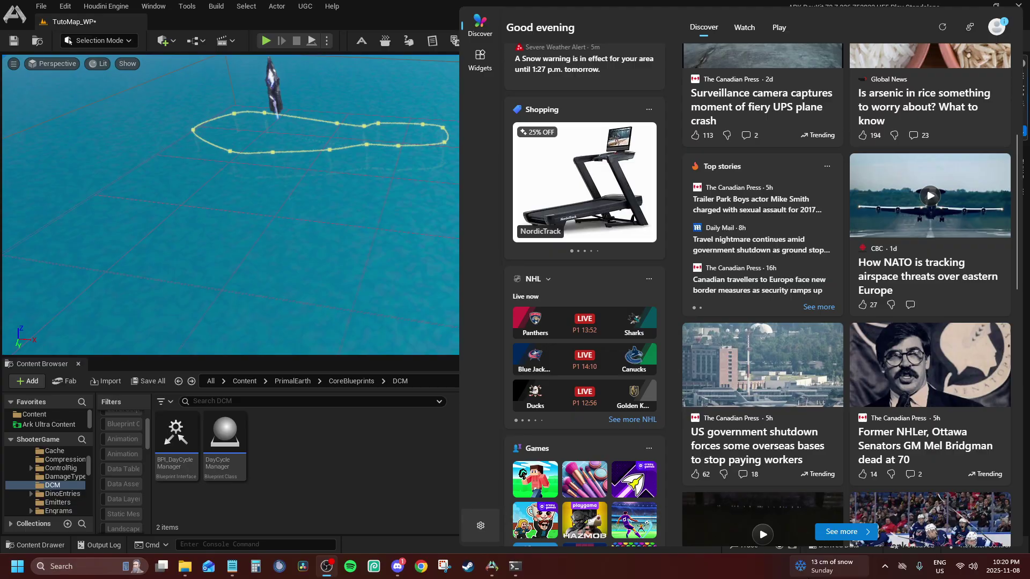
click(318, 455)
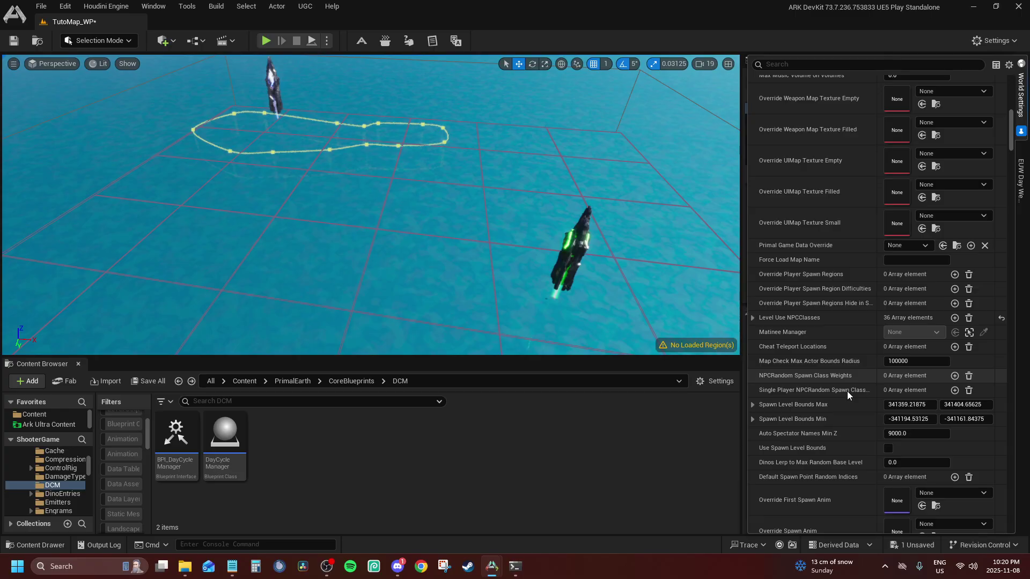
Paste the copied entries into NPCRandom Spawn Class Weights and its single-player counterpart, and check the classes and weights of Index 0.
key(ctrl+v)
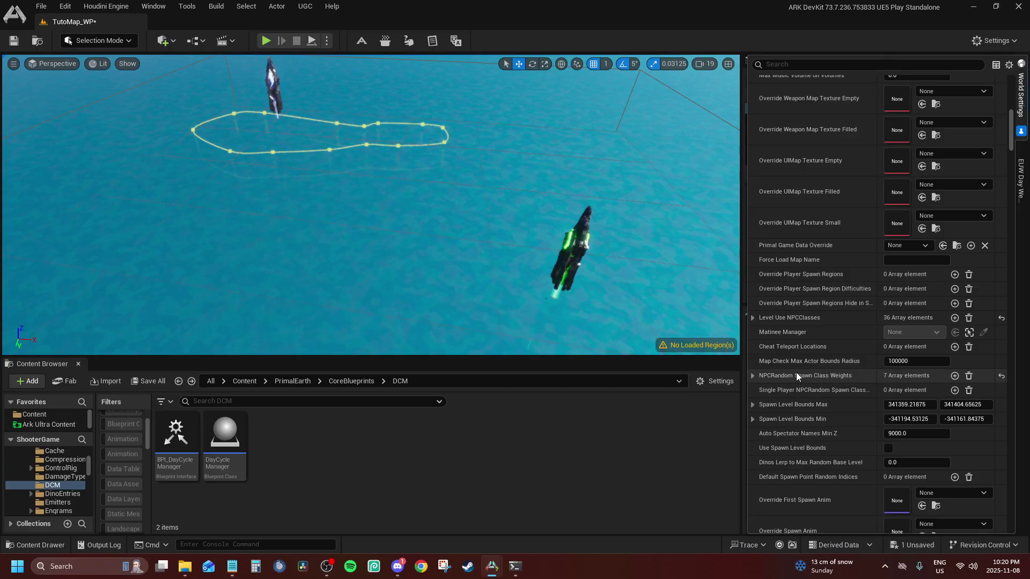
click(756, 376)
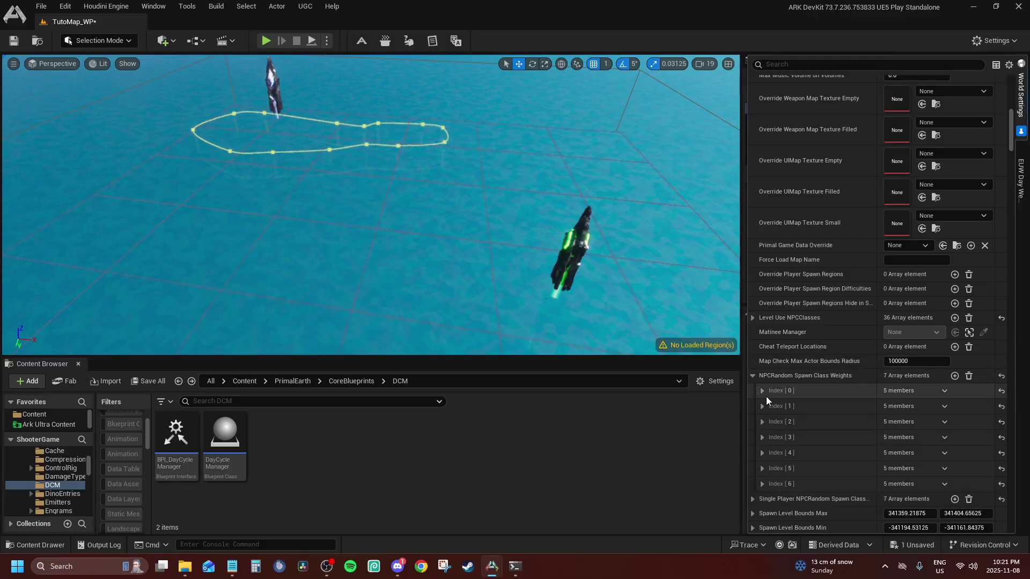
click(763, 391)
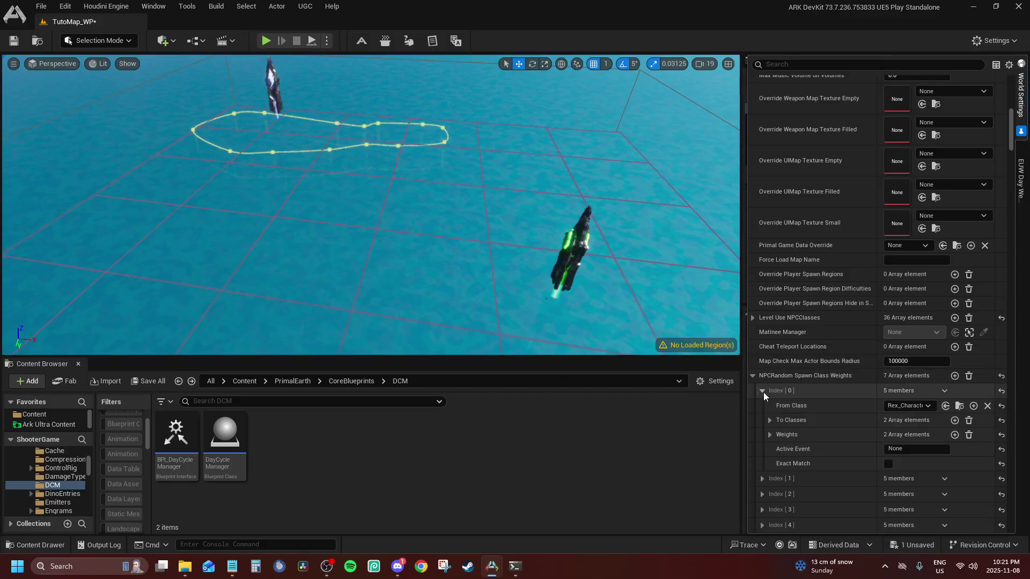
click(772, 422)
click(771, 421)
click(772, 432)
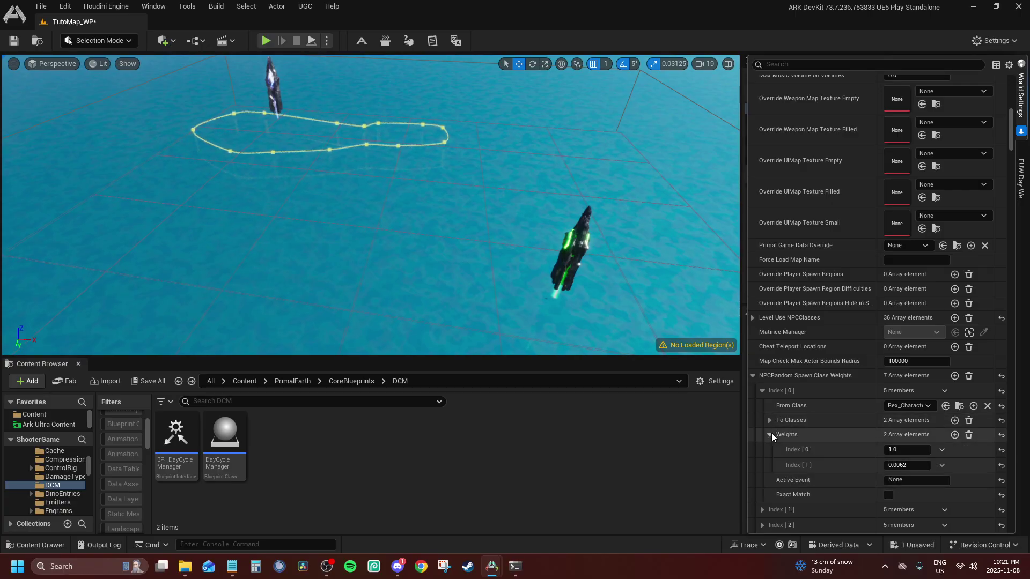
click(772, 433)
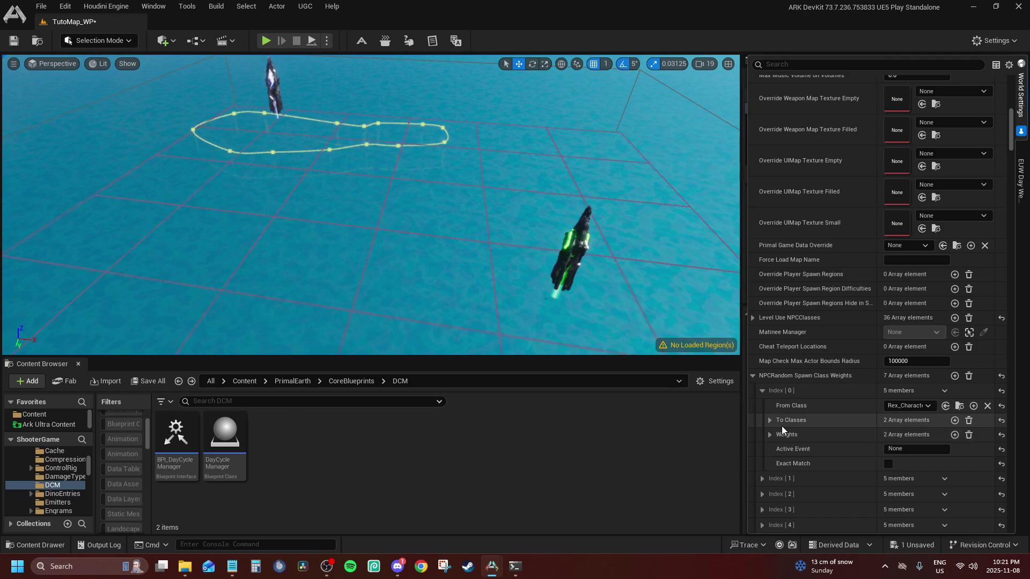
click(761, 391)
Expand Index 1 of NPCRandom Spawn Class Weights with its To Classes, and enable Exact Match for that raptor entry.
click(762, 407)
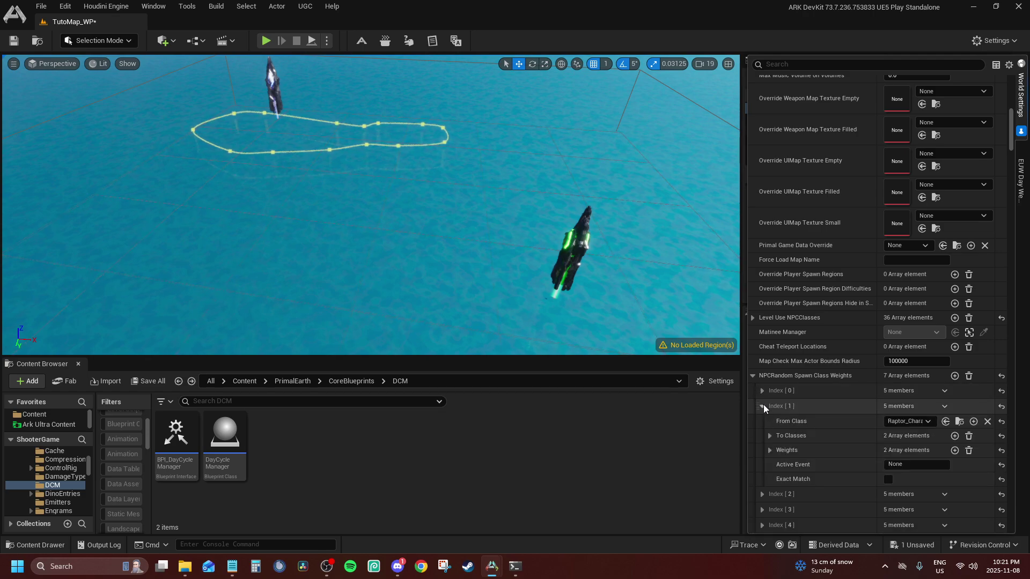
click(770, 437)
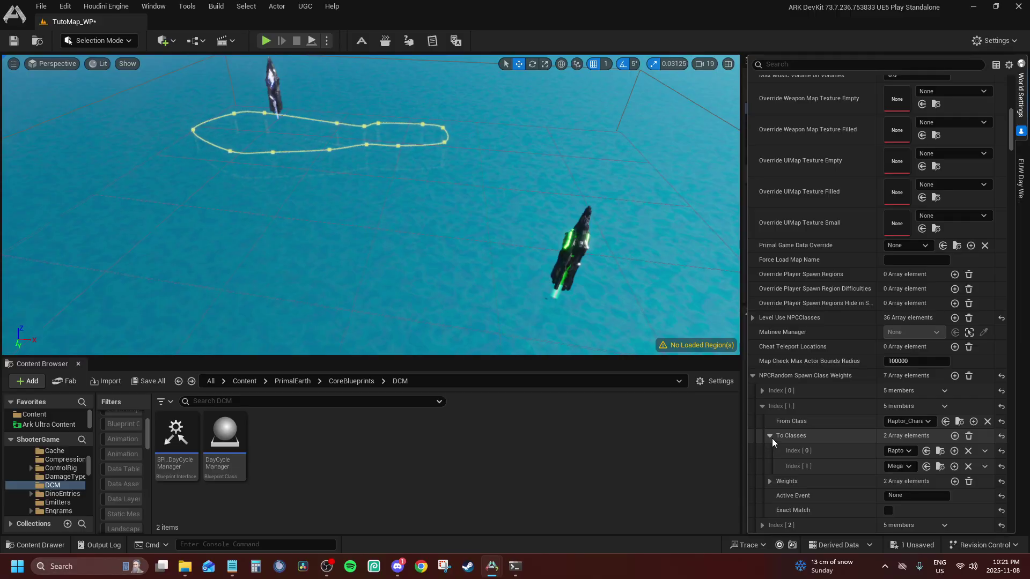
click(889, 510)
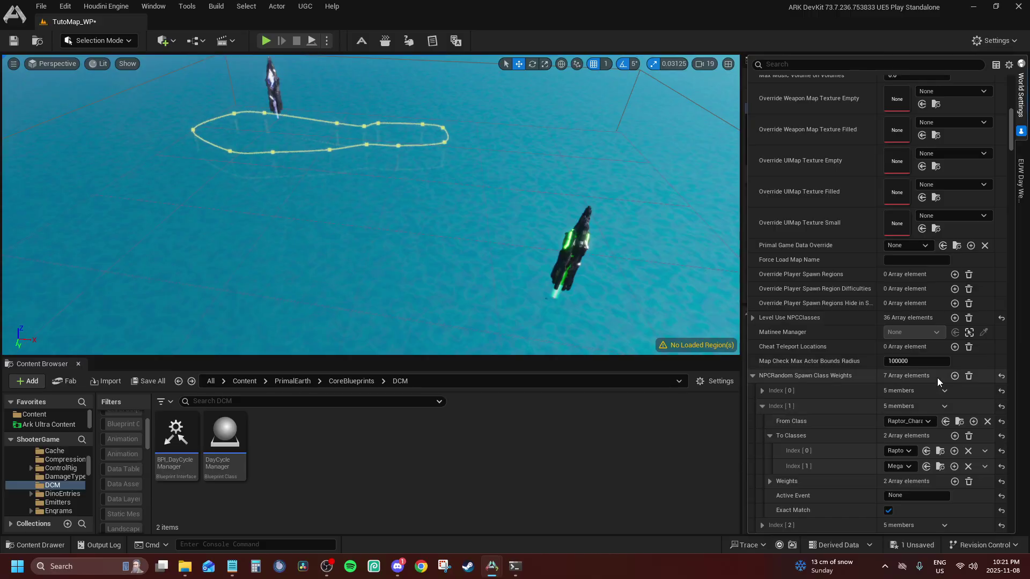
Add an Index 7 element to NPCRandom Spawn Class Weights, paste the copied raptor entry into it, and expand its To Classes.
click(956, 376)
scroll(880, 411, down, 5)
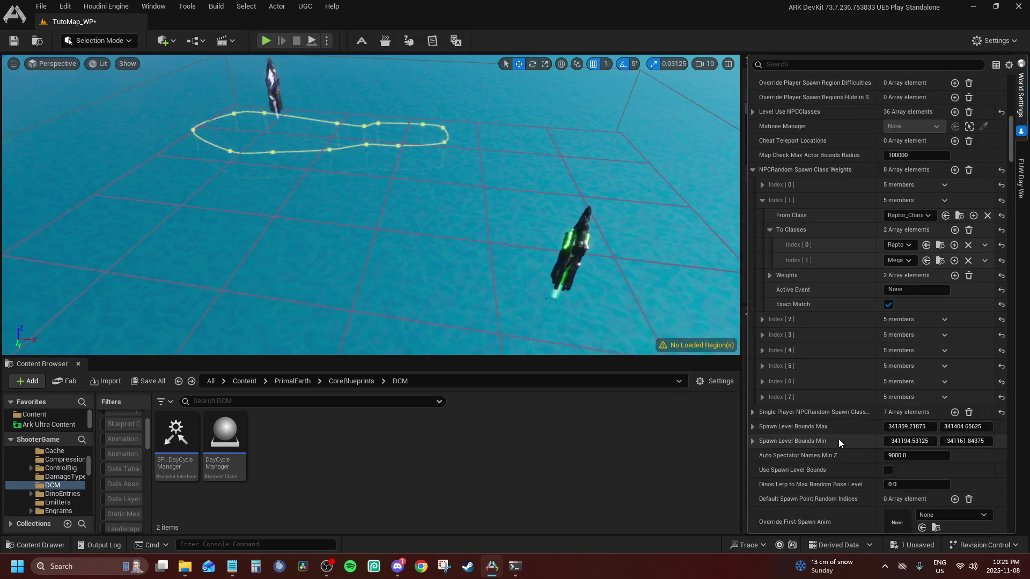
click(763, 399)
shift+click(836, 404)
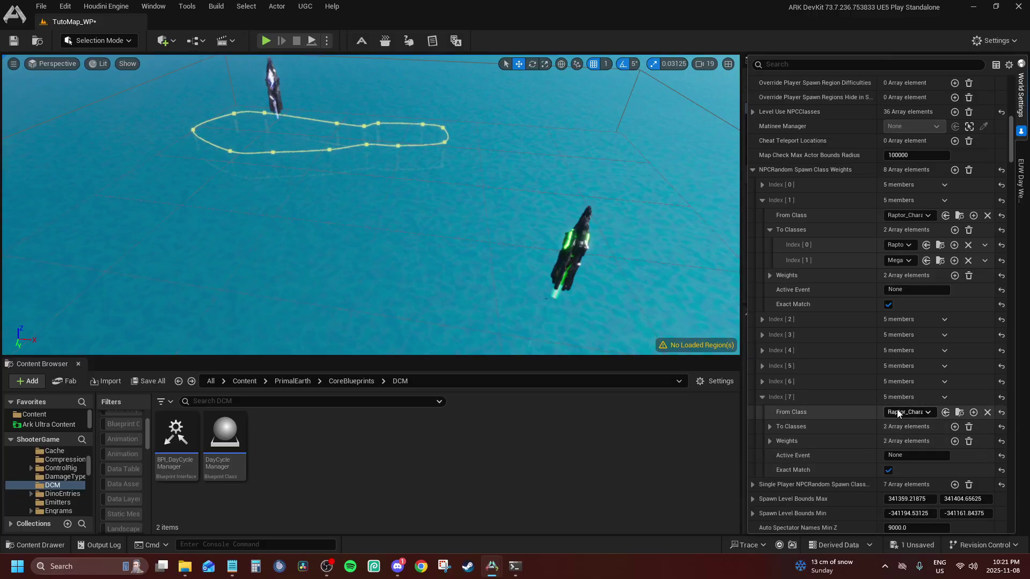
click(770, 427)
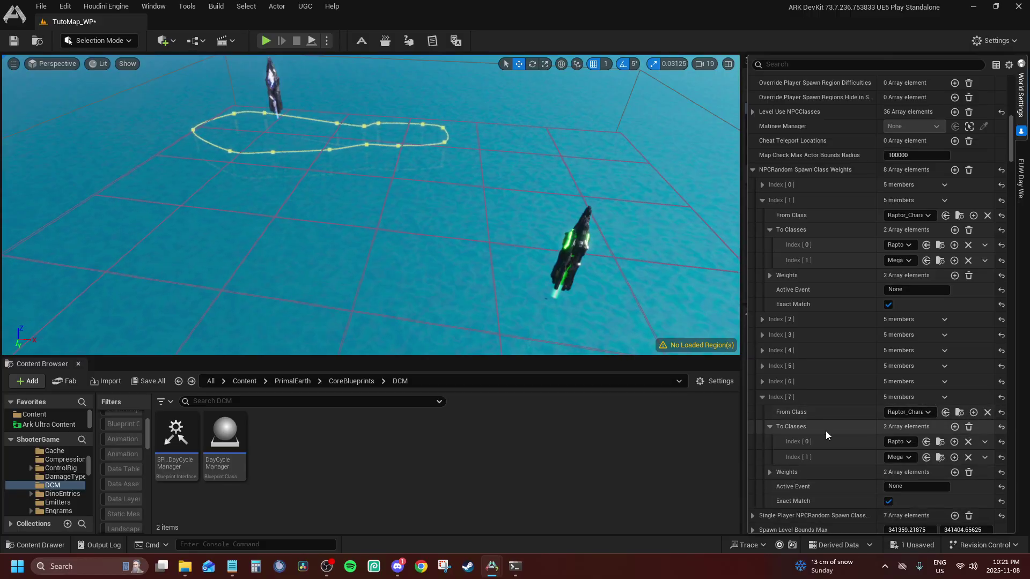
Set the From Class of Index 7 to Raptor_Character_BP_Aberrant.
click(910, 411)
text(r)
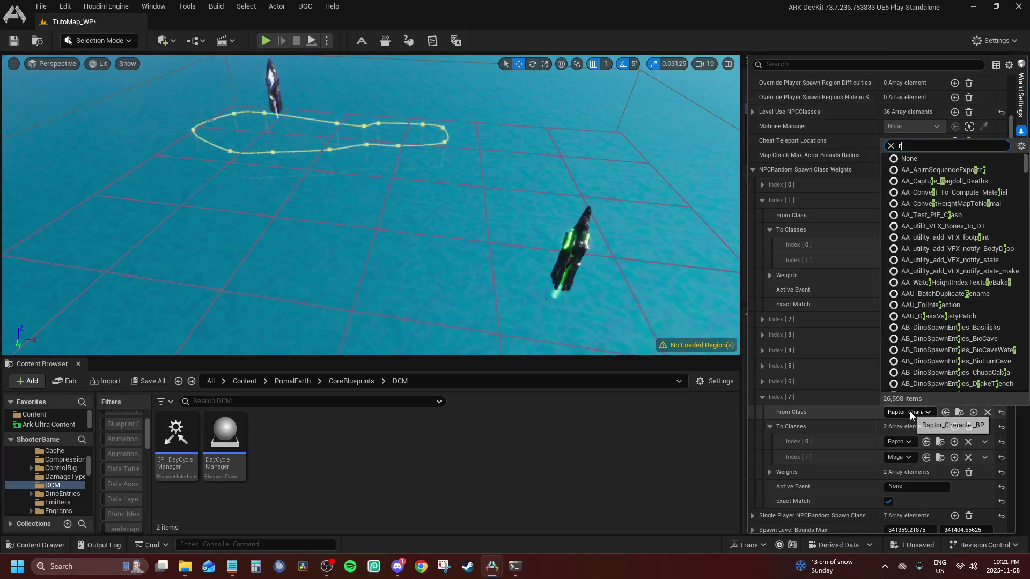
text(aptor aberr)
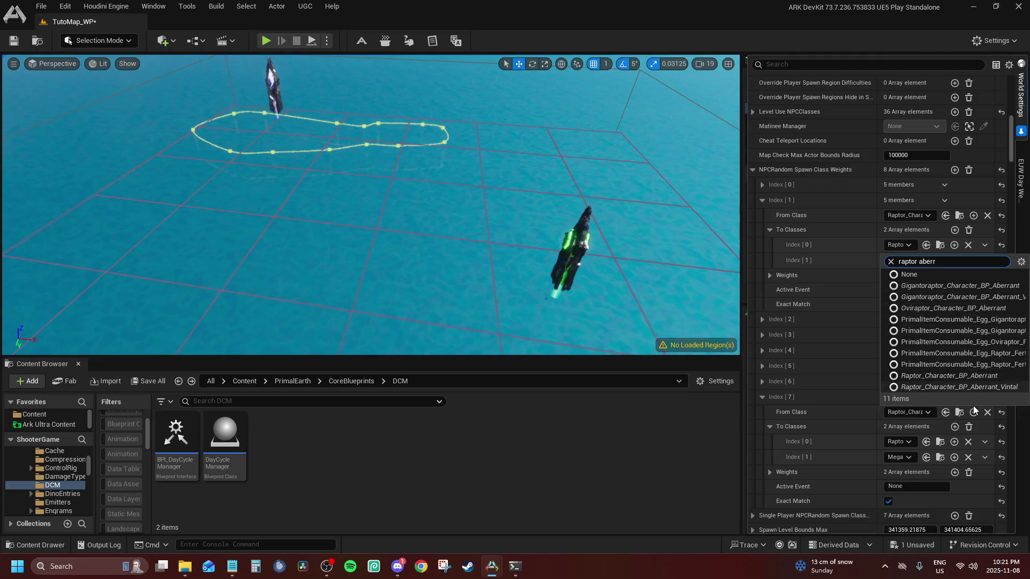
click(954, 378)
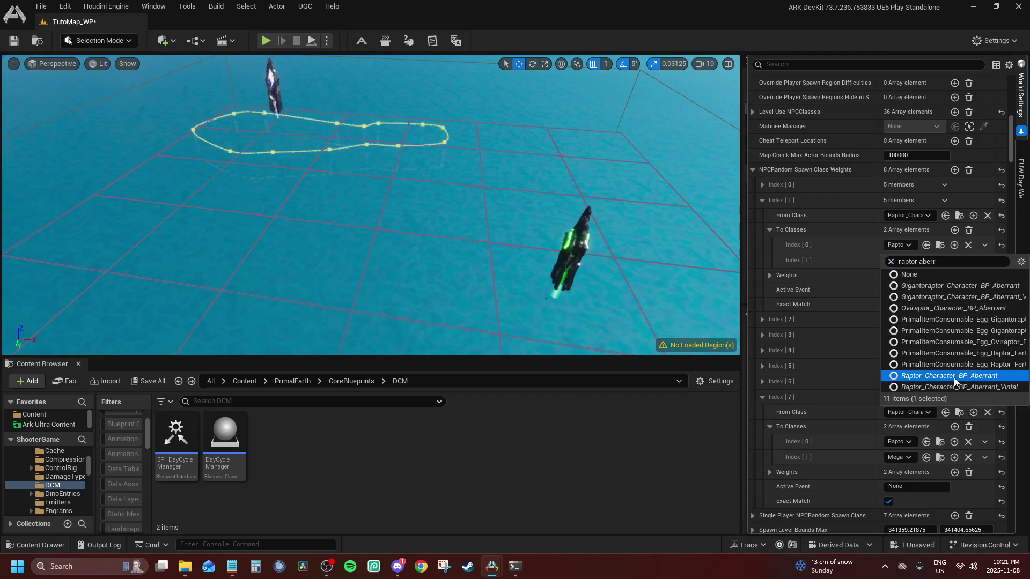
Set the first To Classes entry of Index 7 to Raptor_Character_BP_Aberrant.
click(891, 443)
text(raptor)
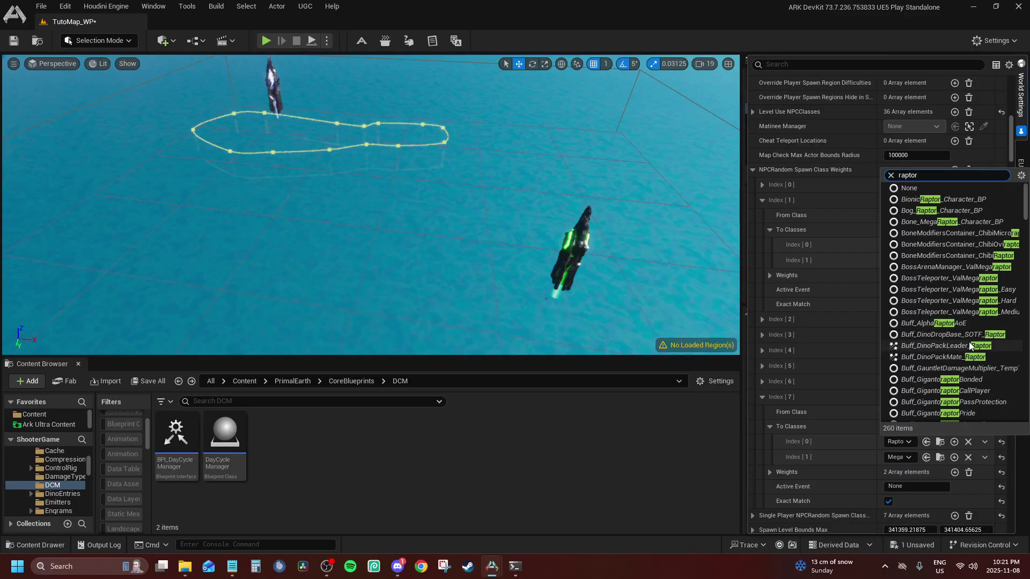
scroll(950, 283, down, 1)
scroll(950, 283, down, 5)
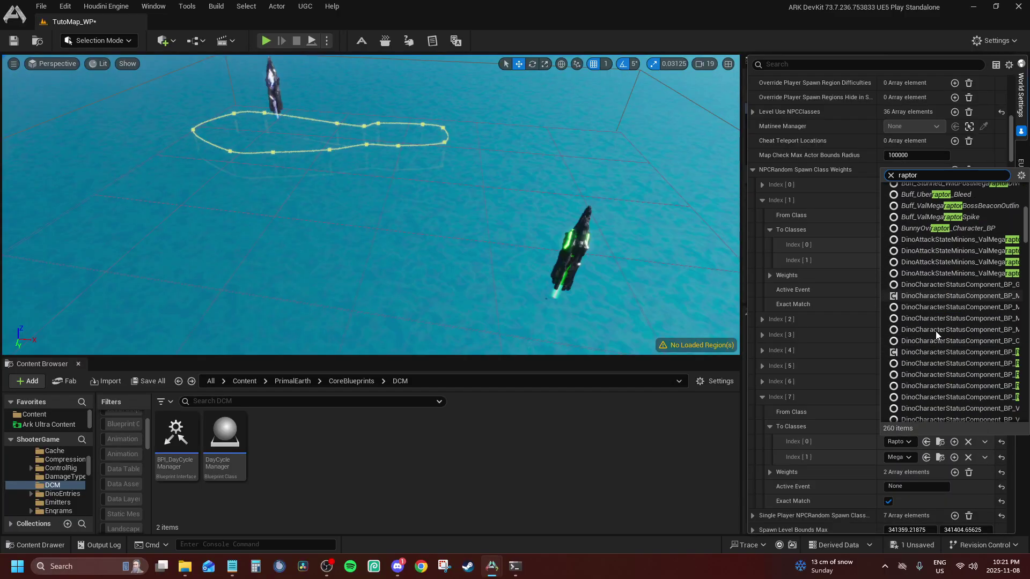
scroll(948, 284, up, 5)
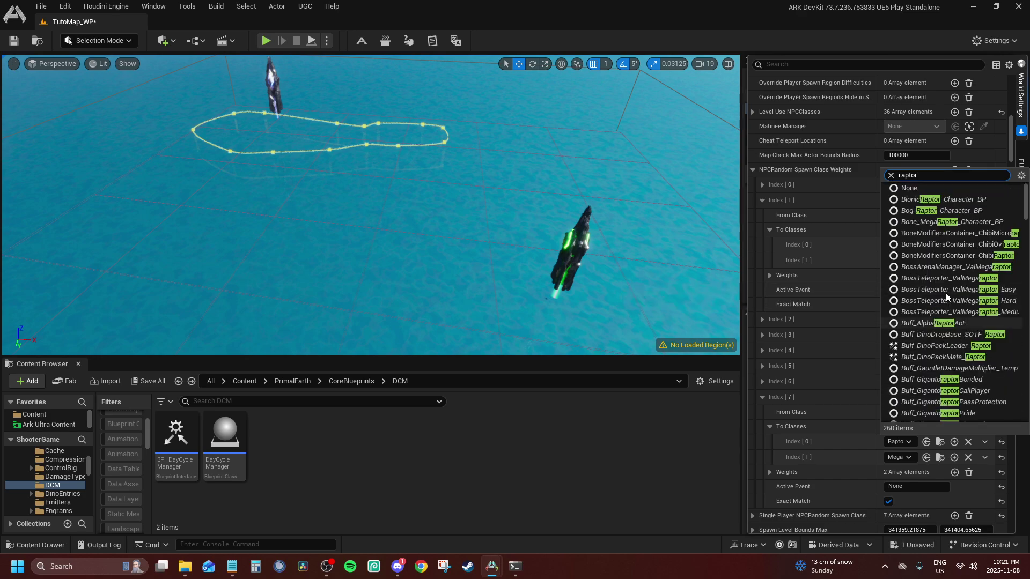
text(abb)
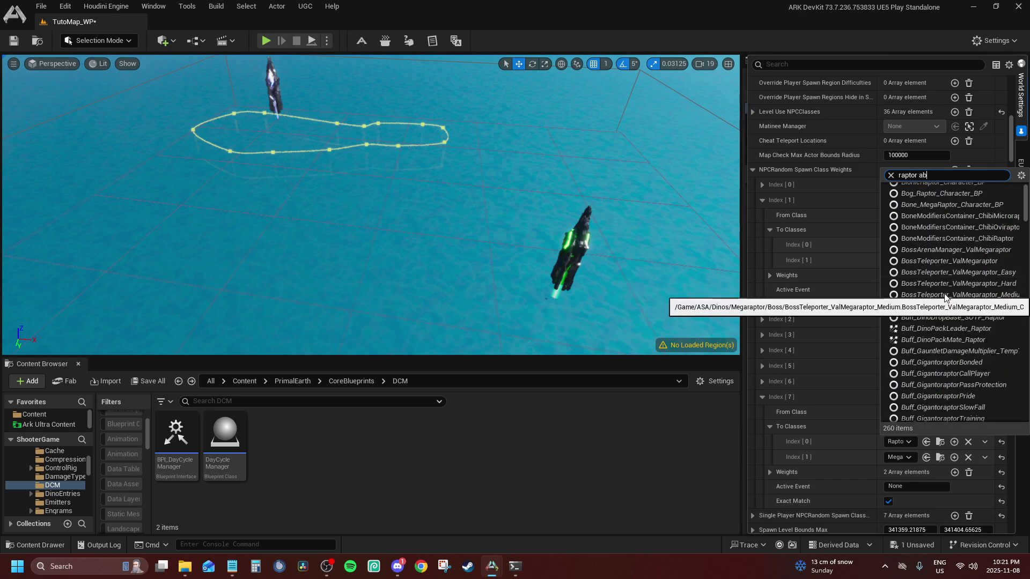
click(945, 294)
key(BackSpace)
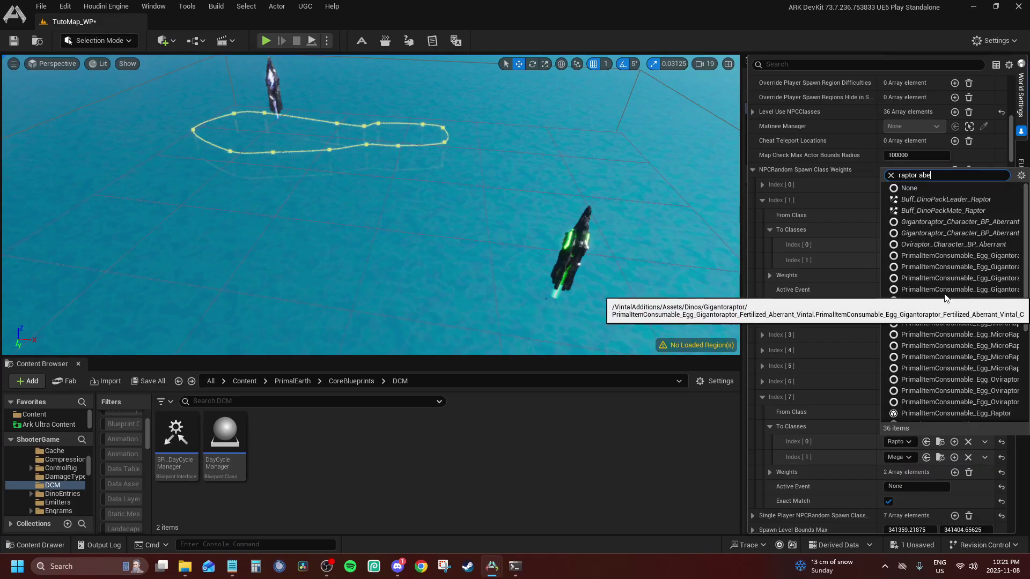
text(err)
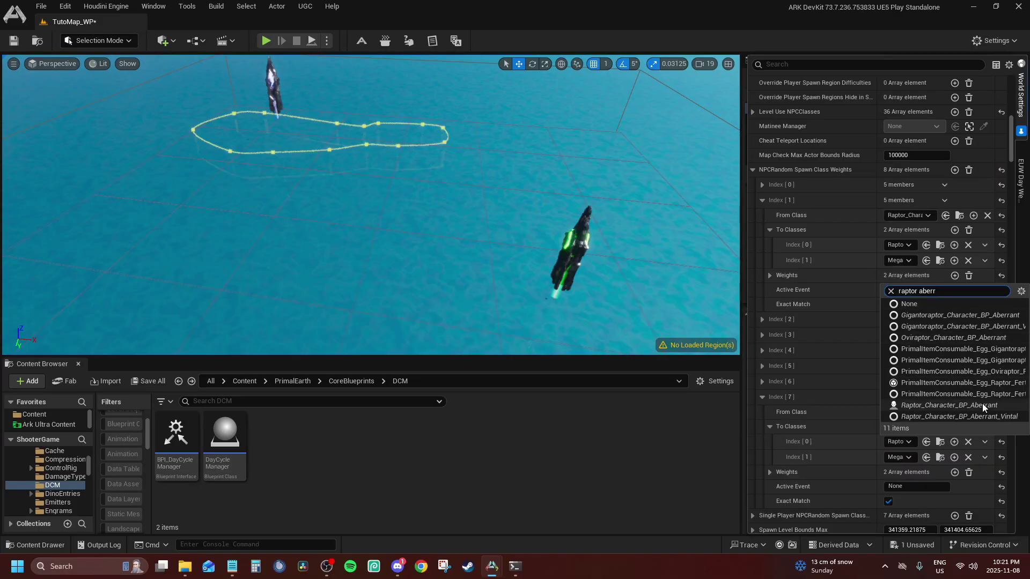
click(955, 406)
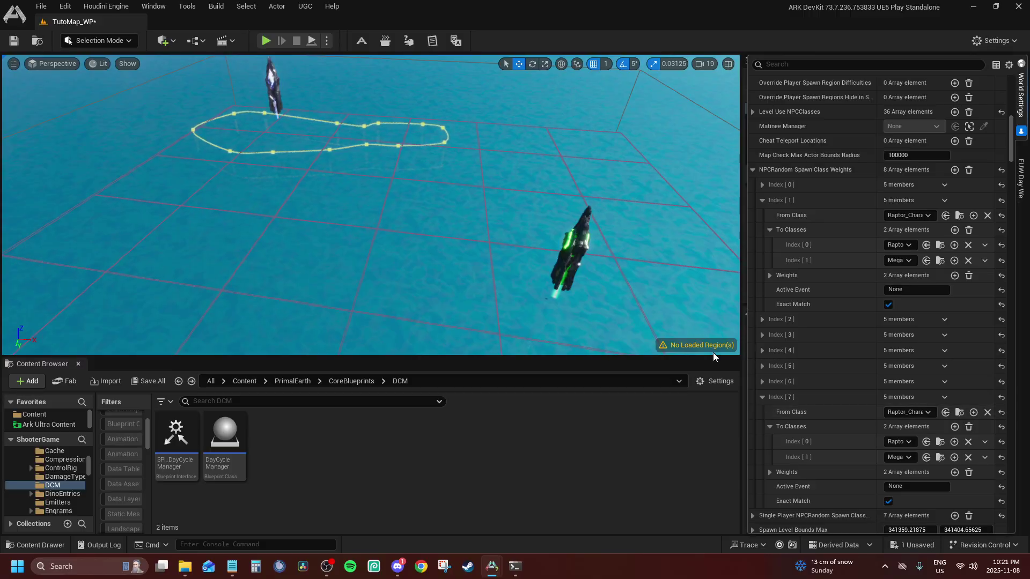
Add an Index 8 element to NPCRandom Spawn Class Weights and paste the copied raptor entry into it.
click(954, 169)
scroll(819, 455, down, 3)
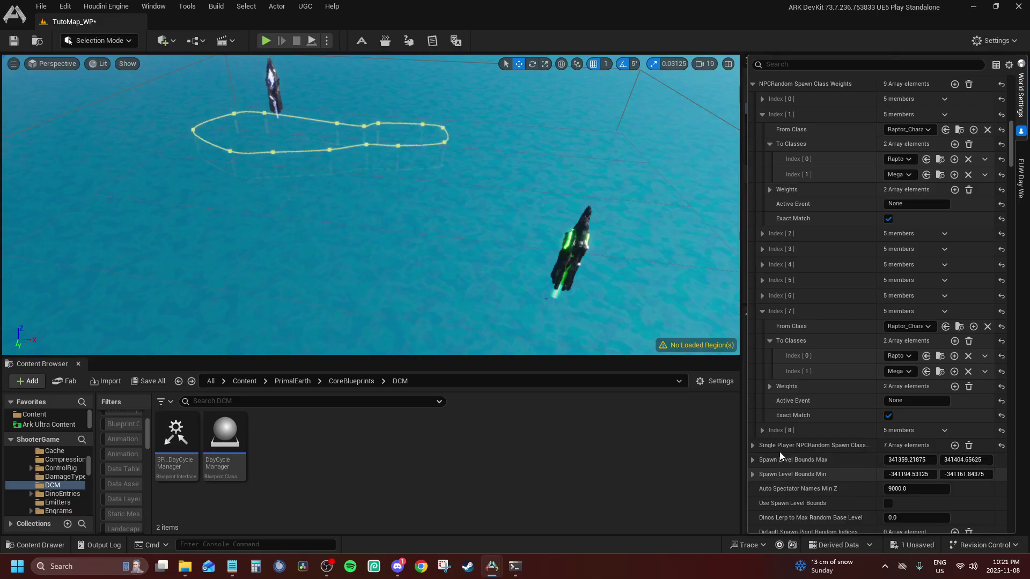
click(761, 430)
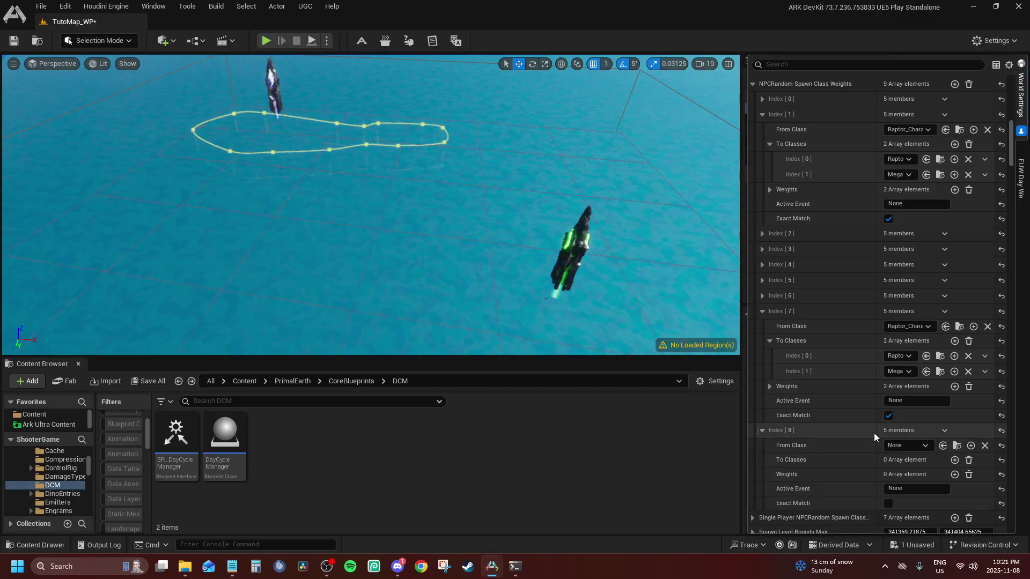
shift+click(861, 432)
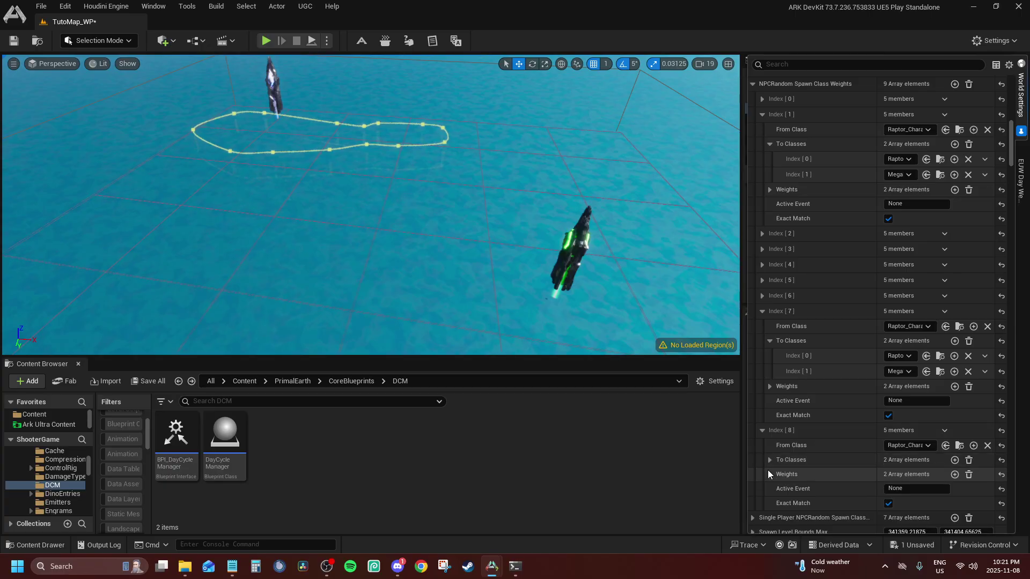
Replace Index 8's Weights with a single new element and delete the second class from its To Classes.
click(769, 475)
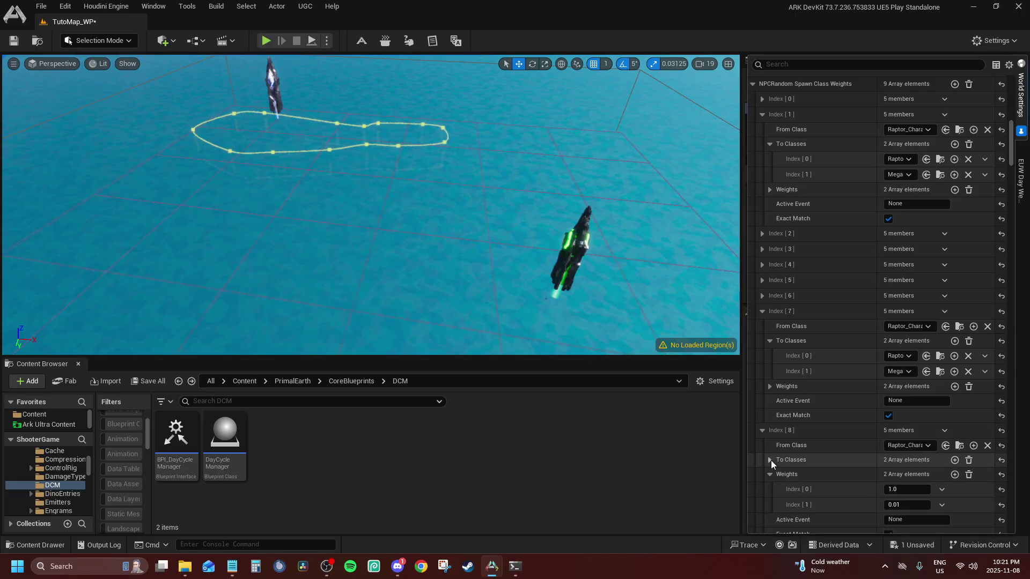
click(969, 475)
click(955, 475)
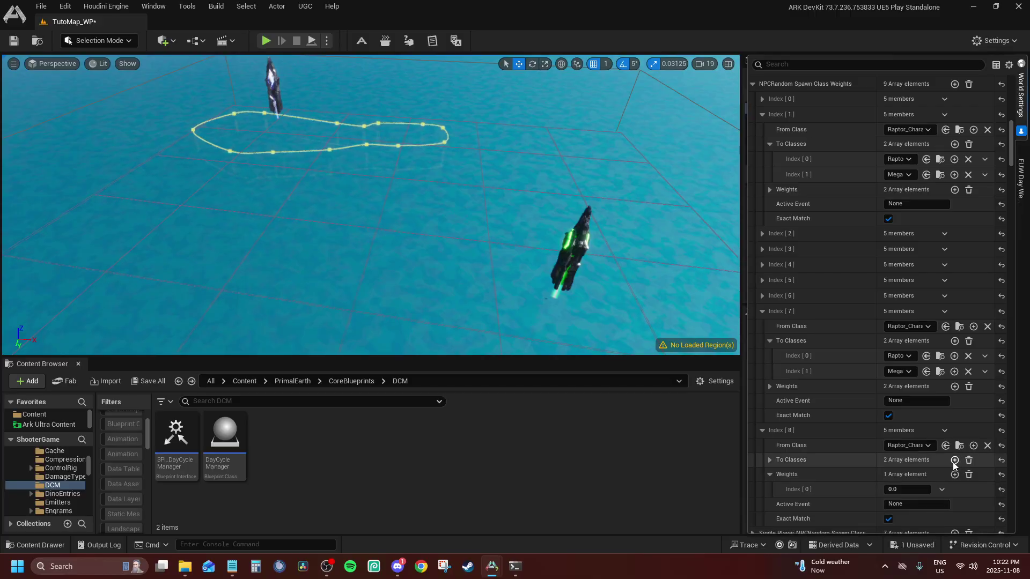
click(771, 460)
click(985, 490)
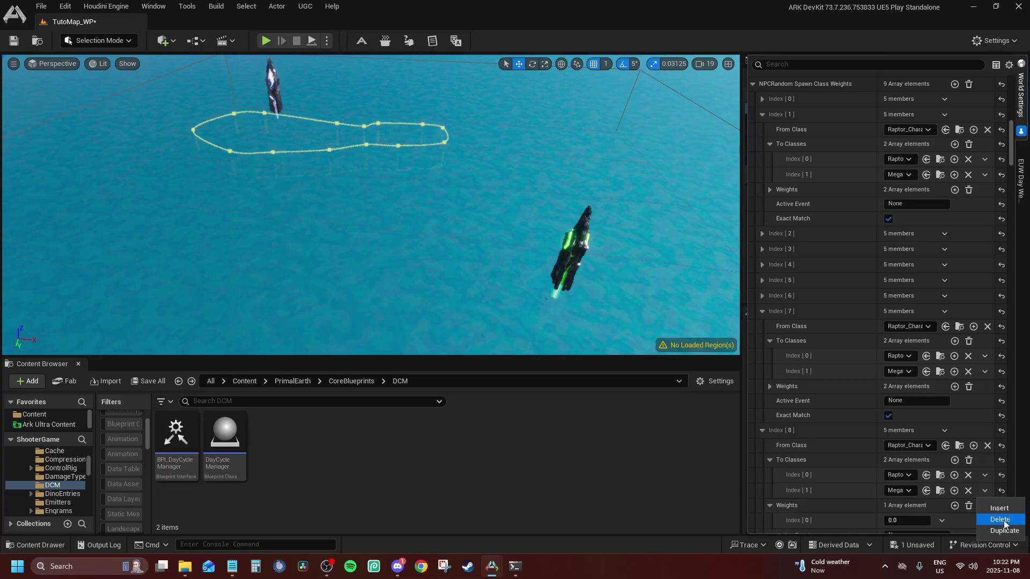
click(1001, 520)
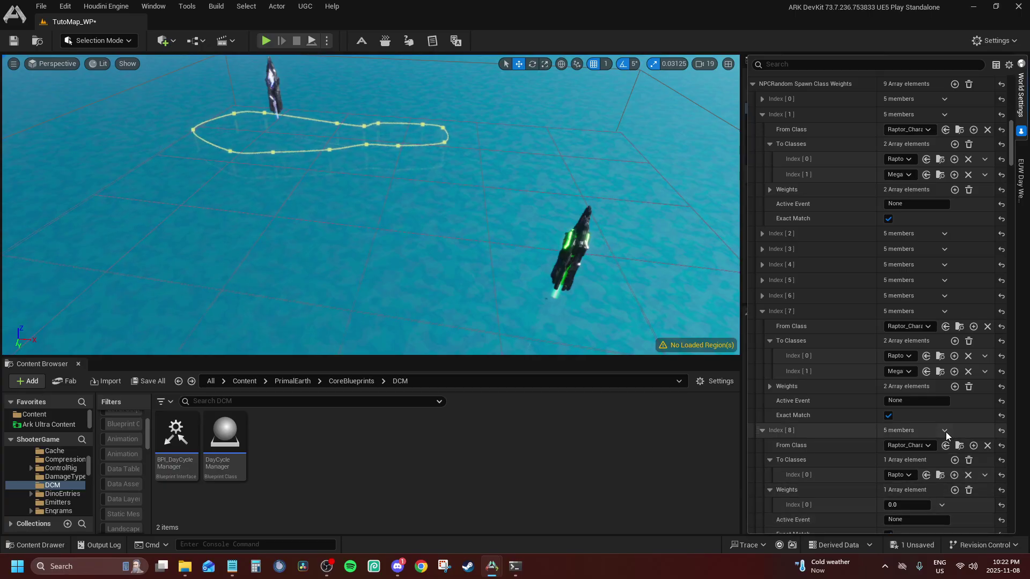
Set the From Class of Index 8 to Deinonychus_Character_BP.
click(945, 431)
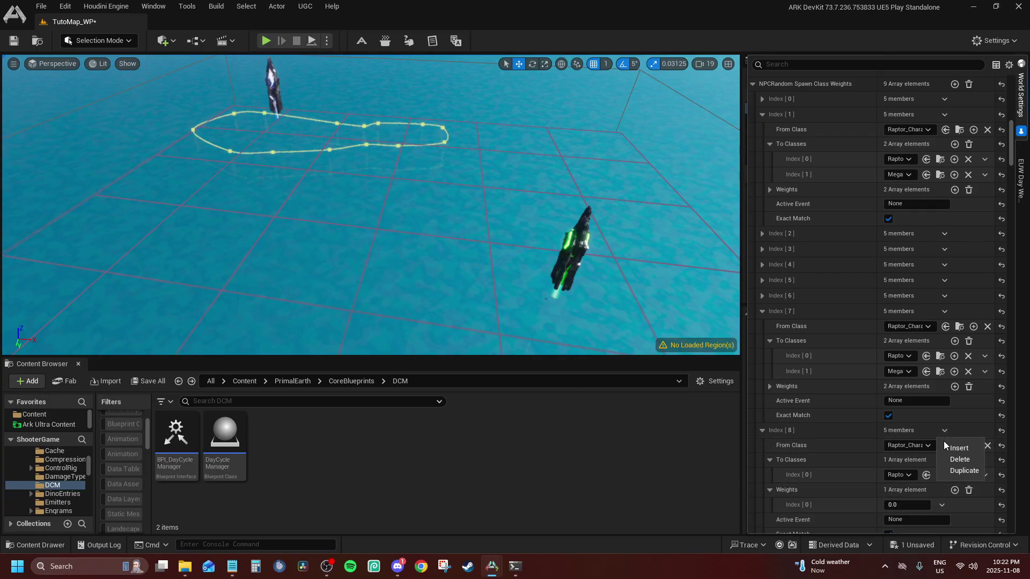
click(904, 446)
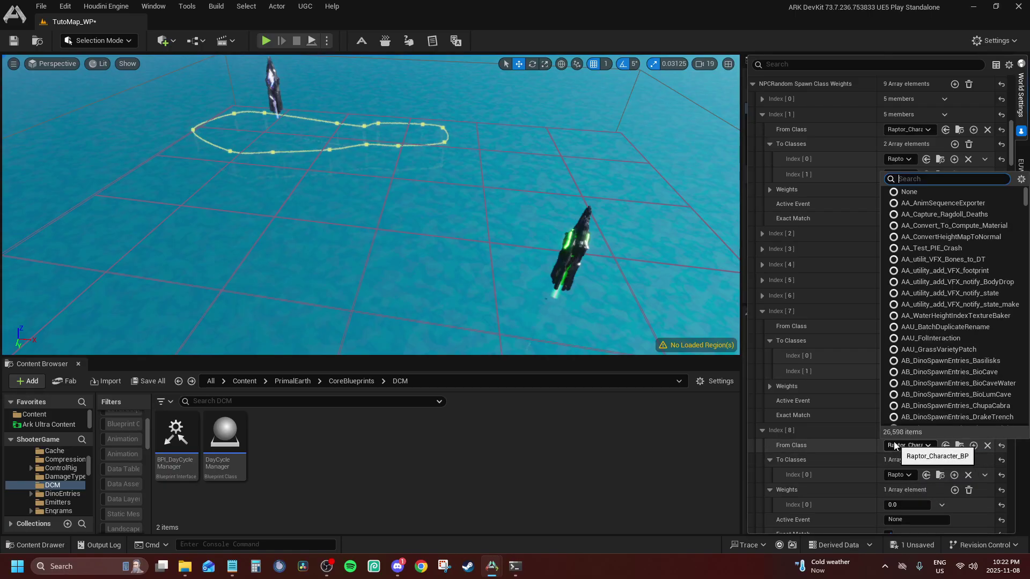
text(dein)
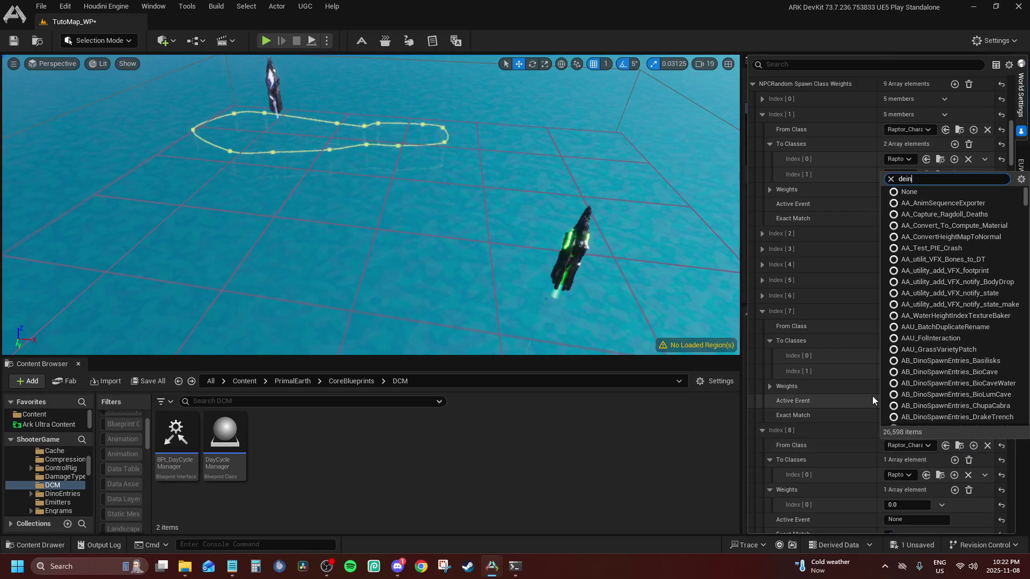
text(ony)
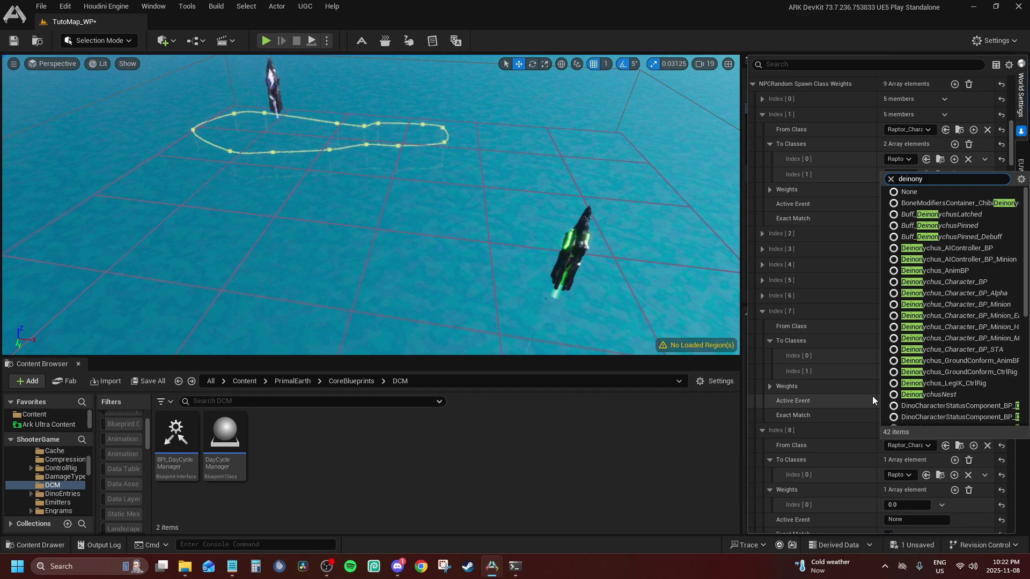
click(983, 283)
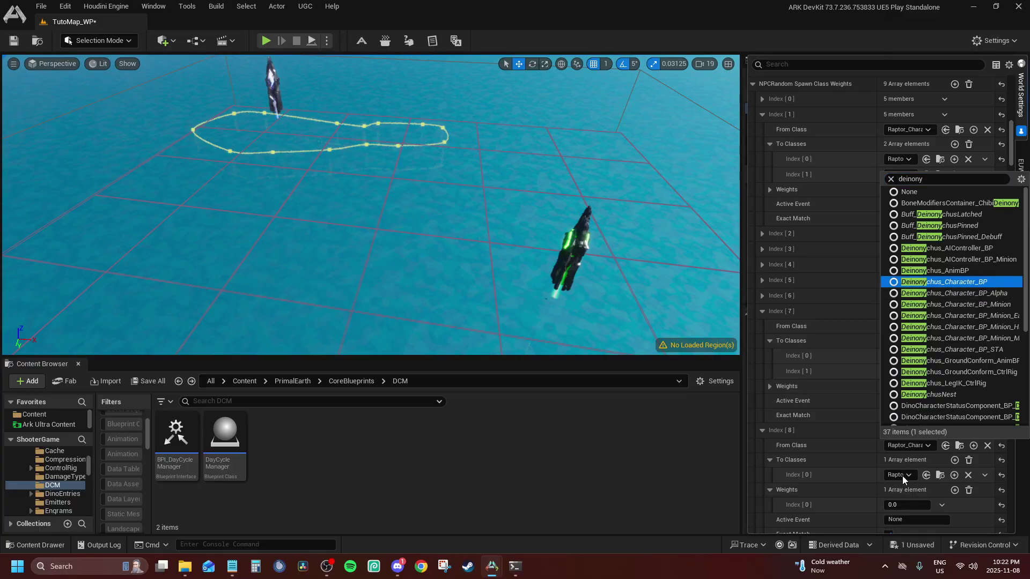
key(Escape)
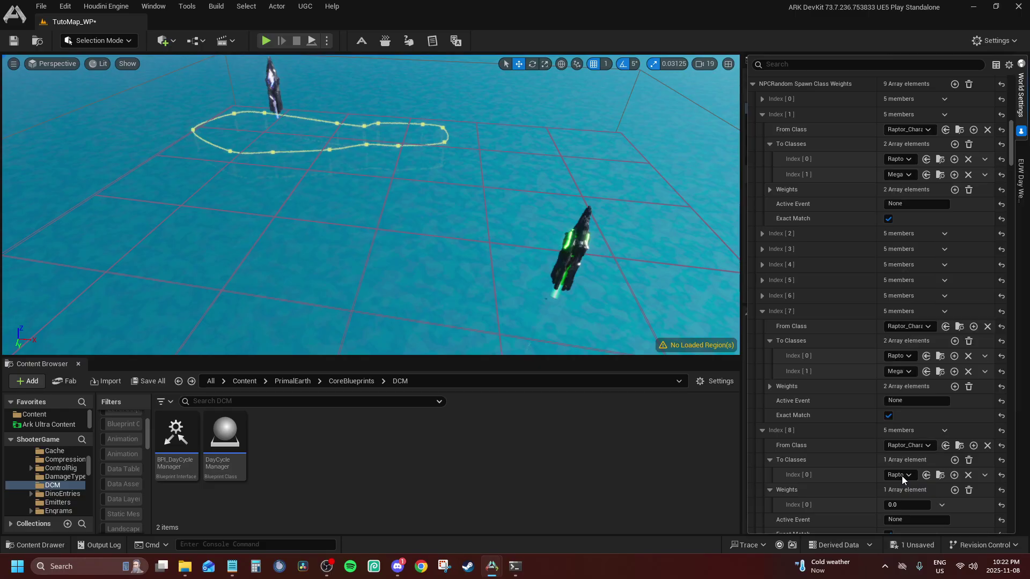
Set Index 8's only To Classes entry to Deinonychus_Character_BP and its weight to 1.
click(903, 476)
text(deinonychus)
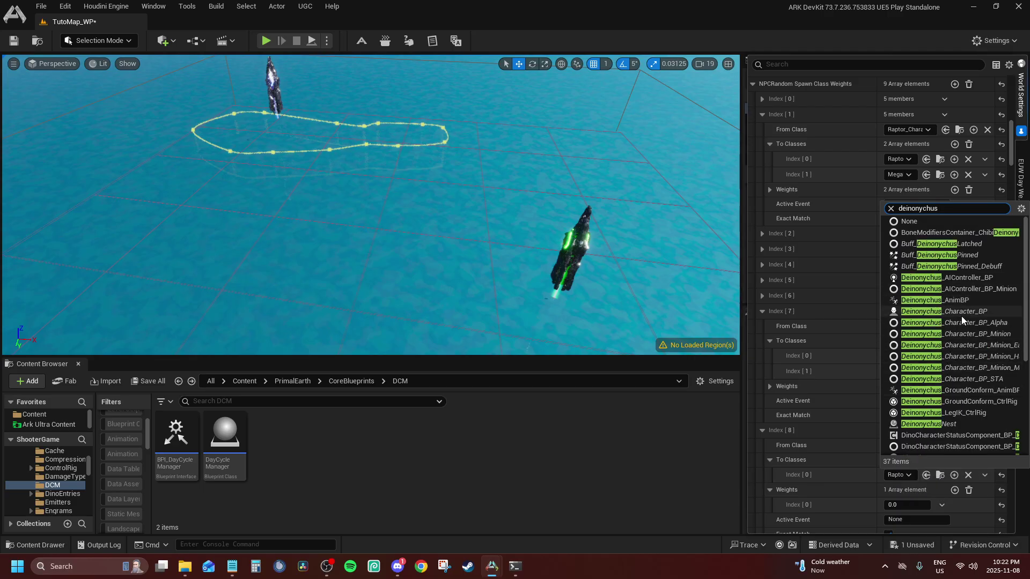
click(970, 313)
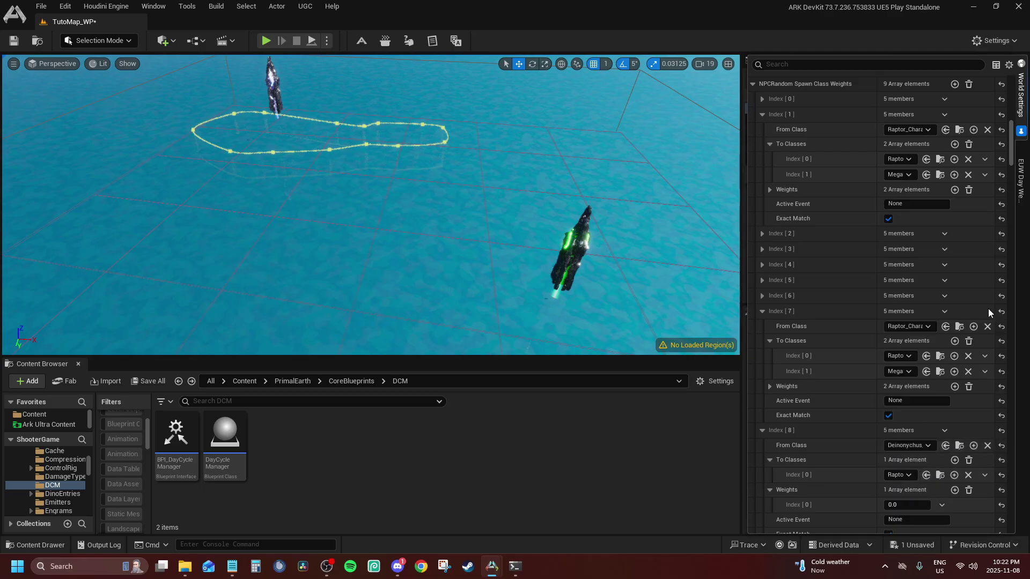
scroll(923, 482, down, 2)
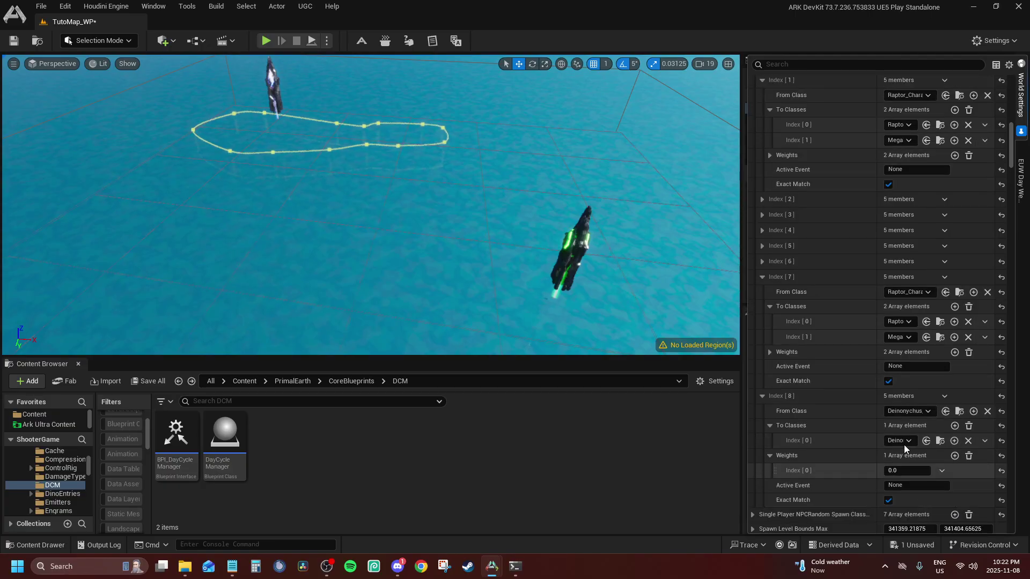
click(893, 470)
text(1)
key(Return)
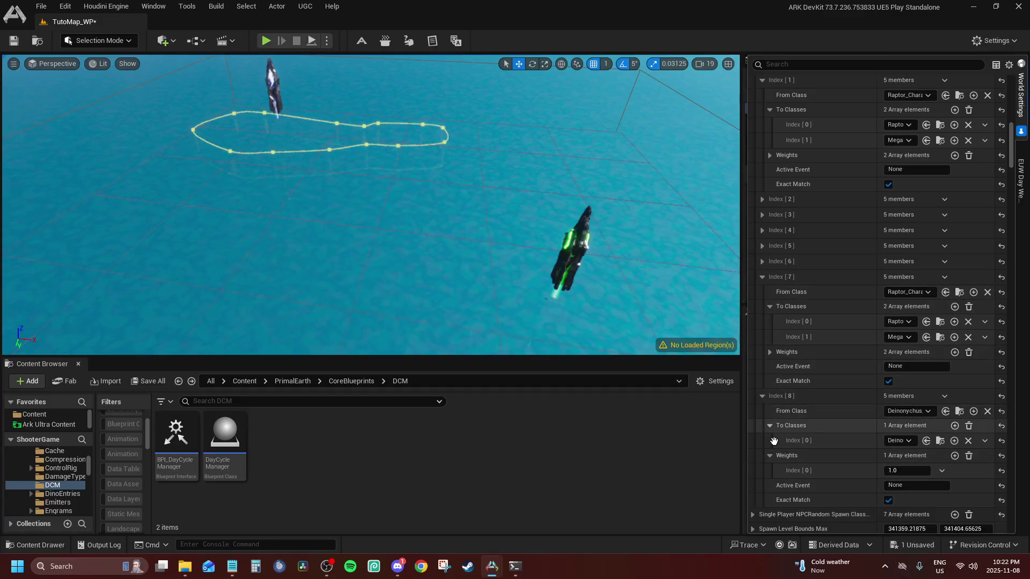
Collapse the expanded Index 8, Index 7 and Index 1 entries of NPCRandom Spawn Class Weights.
click(770, 456)
click(771, 426)
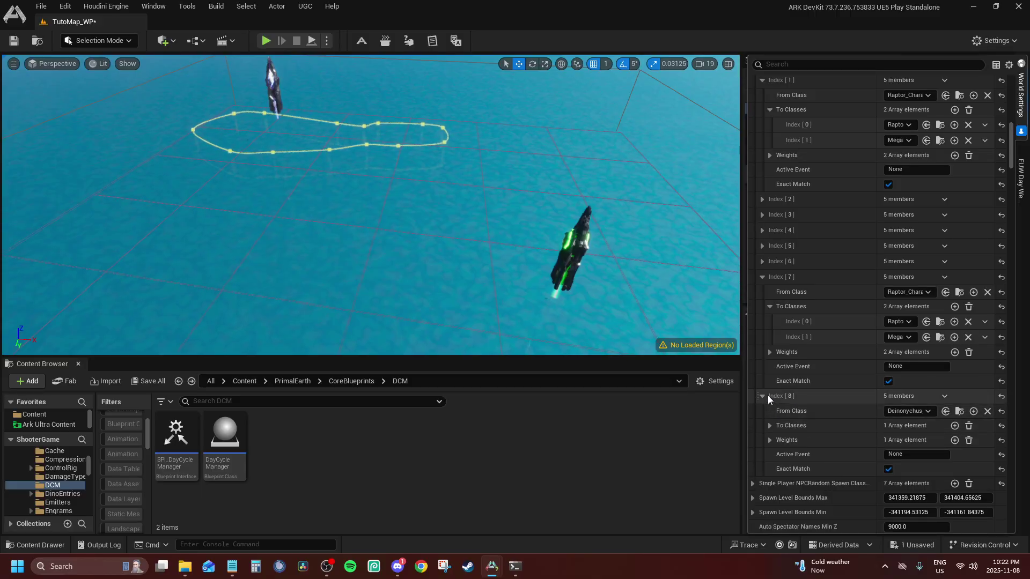
click(767, 396)
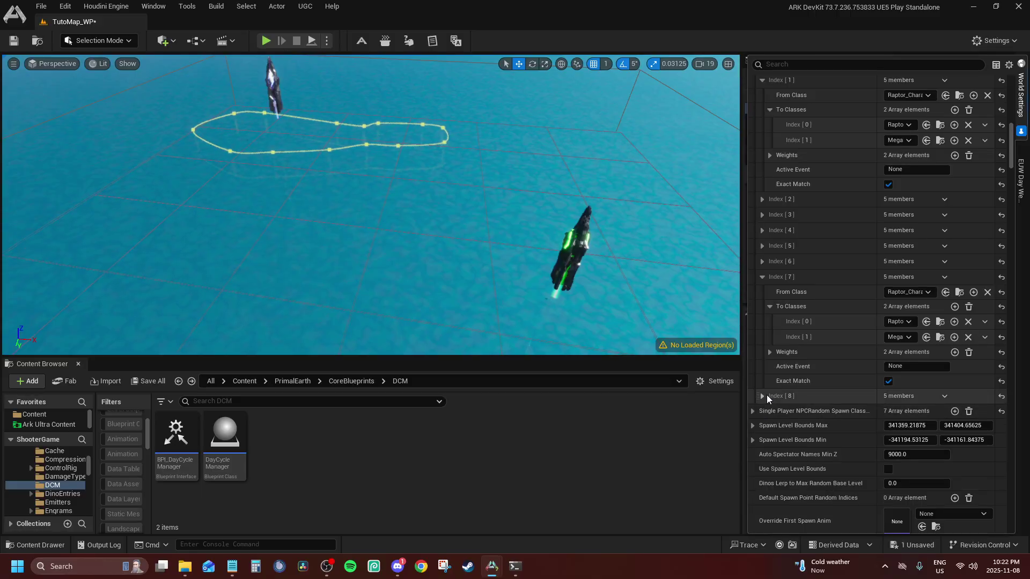
click(770, 306)
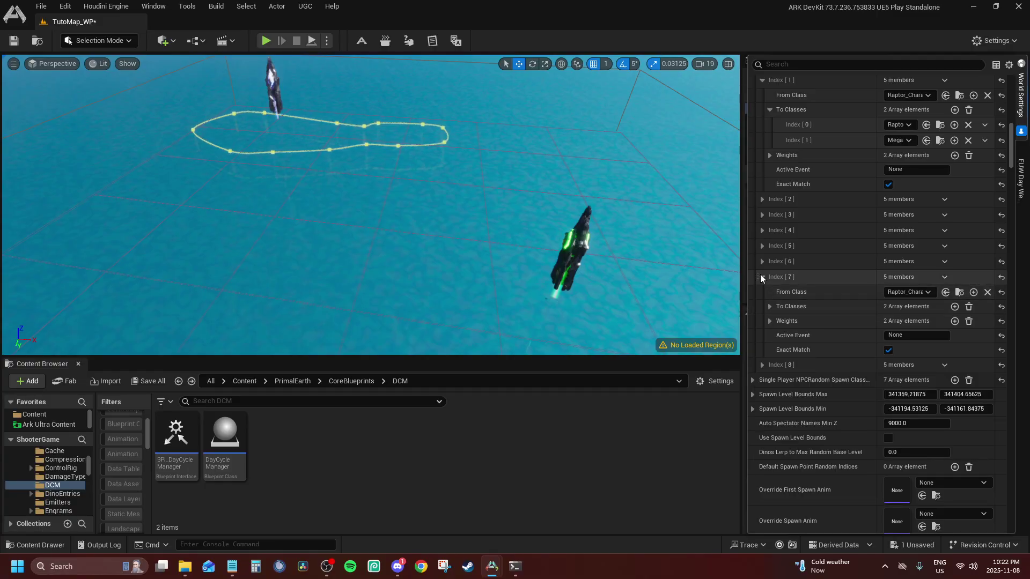
click(762, 276)
scroll(773, 214, up, 3)
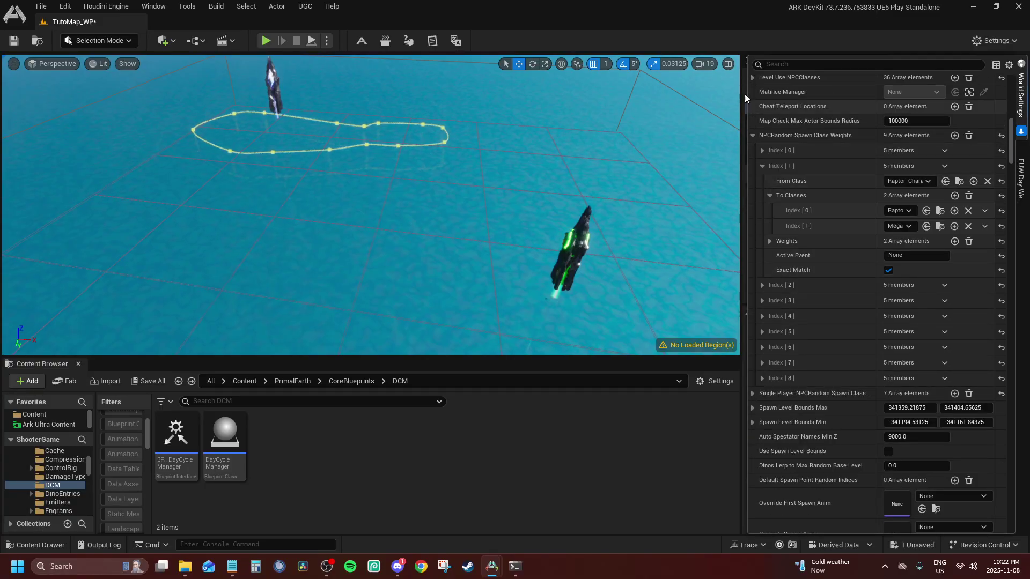
click(770, 195)
click(762, 166)
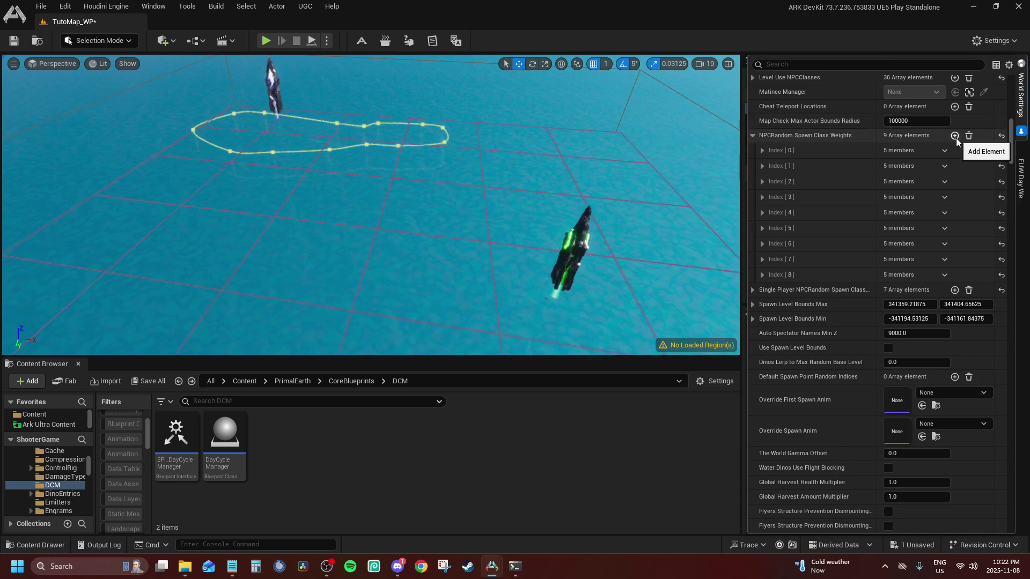
Add a new entry to NPCRandom Spawn Class Weights and expand it.
click(955, 135)
click(762, 290)
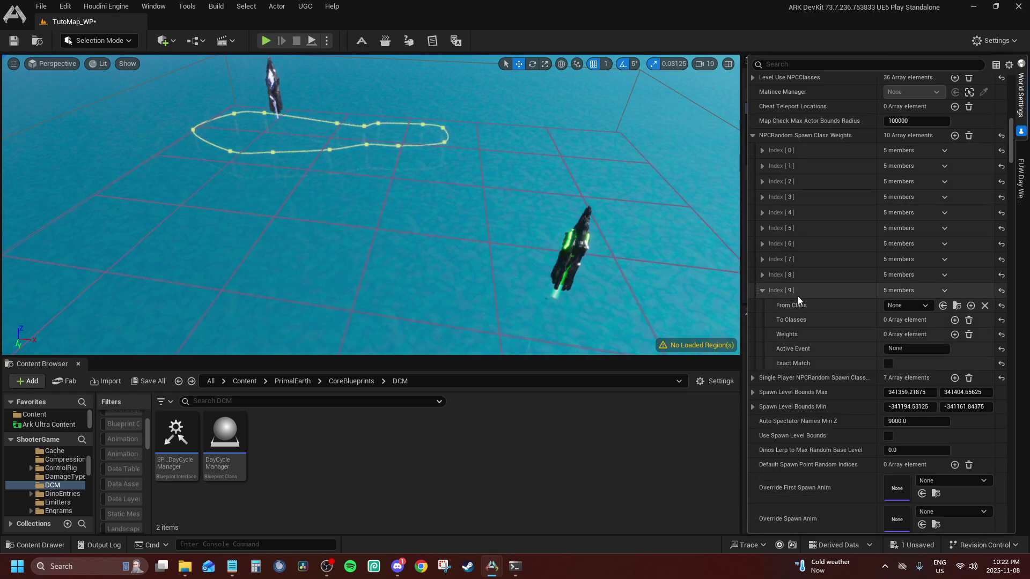
click(919, 305)
text(bionic)
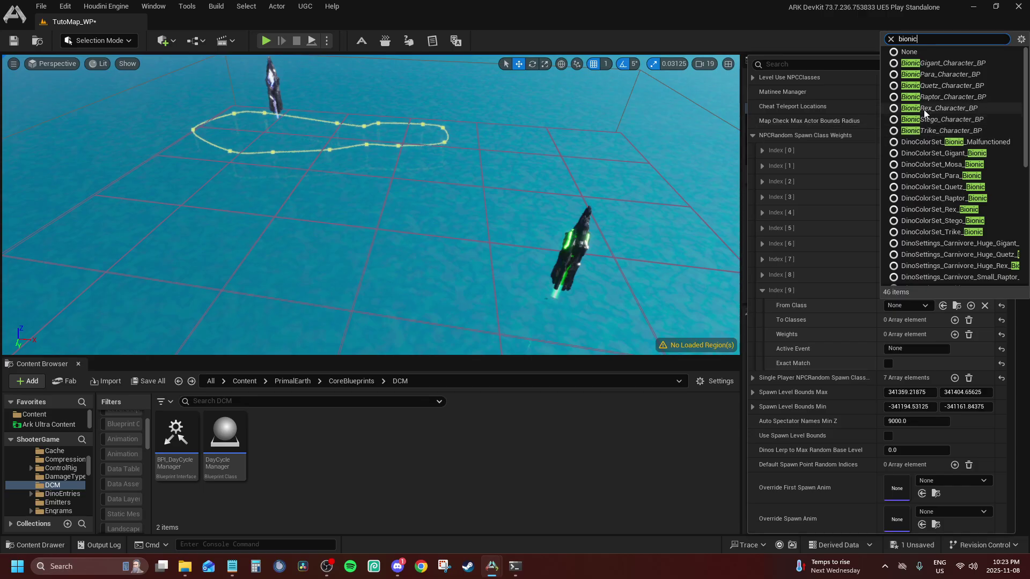
click(815, 336)
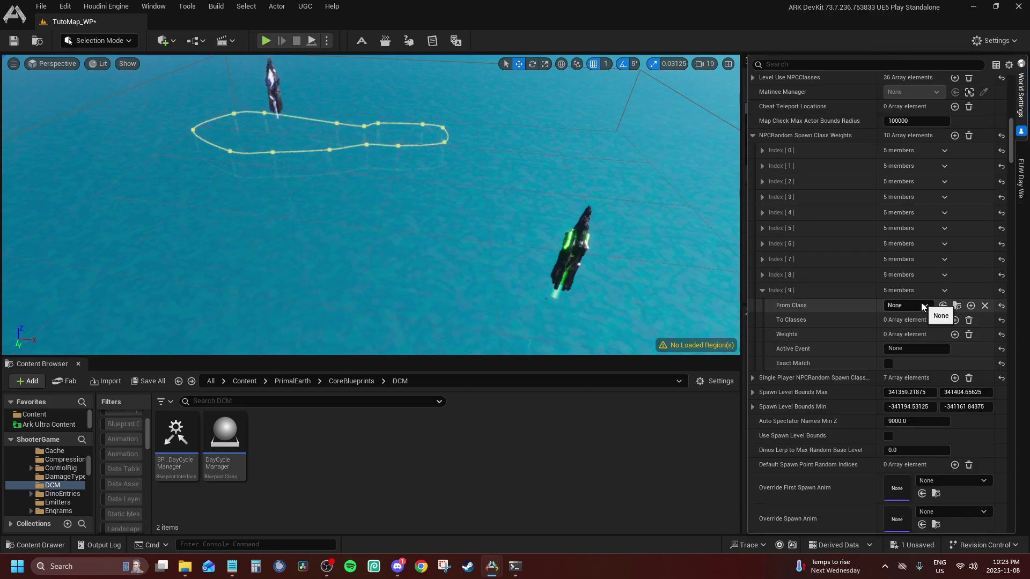
Set the From Class of Index 9 in NPCRandom Spawn Class Weights to Gigant_Character_BP.
click(921, 304)
text(giga)
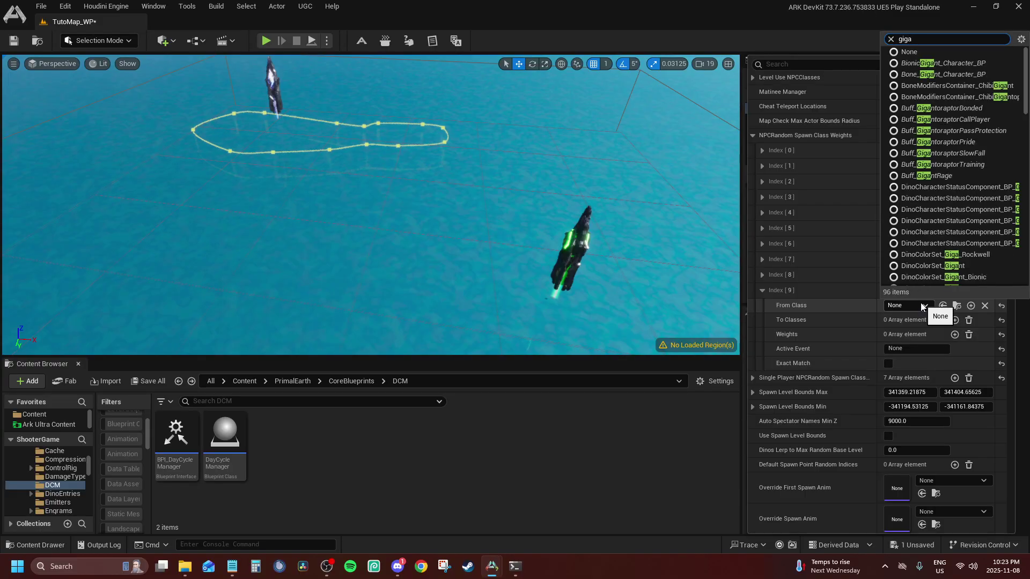
scroll(1017, 202, down, 5)
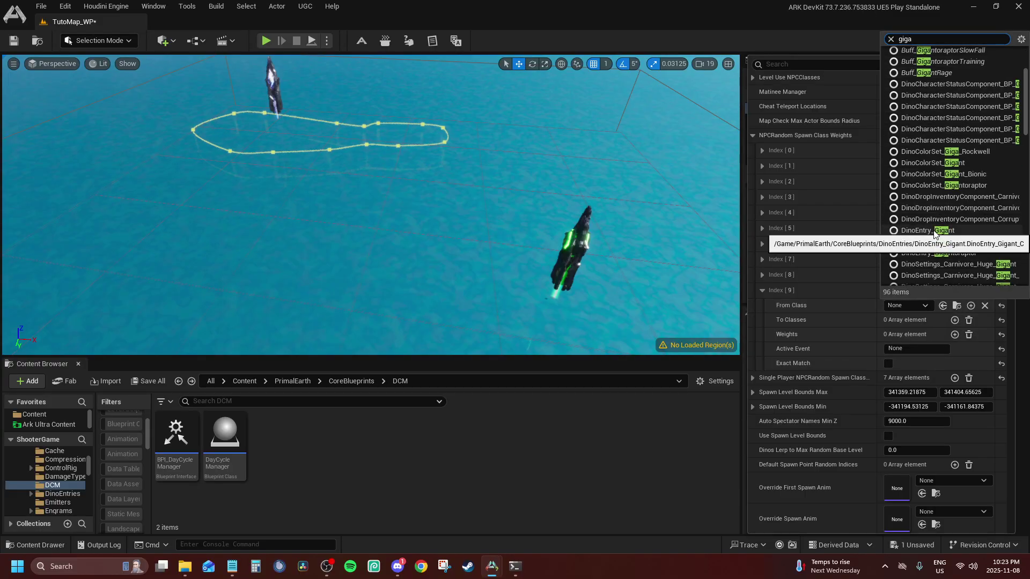
scroll(961, 240, down, 3)
scroll(961, 239, down, 3)
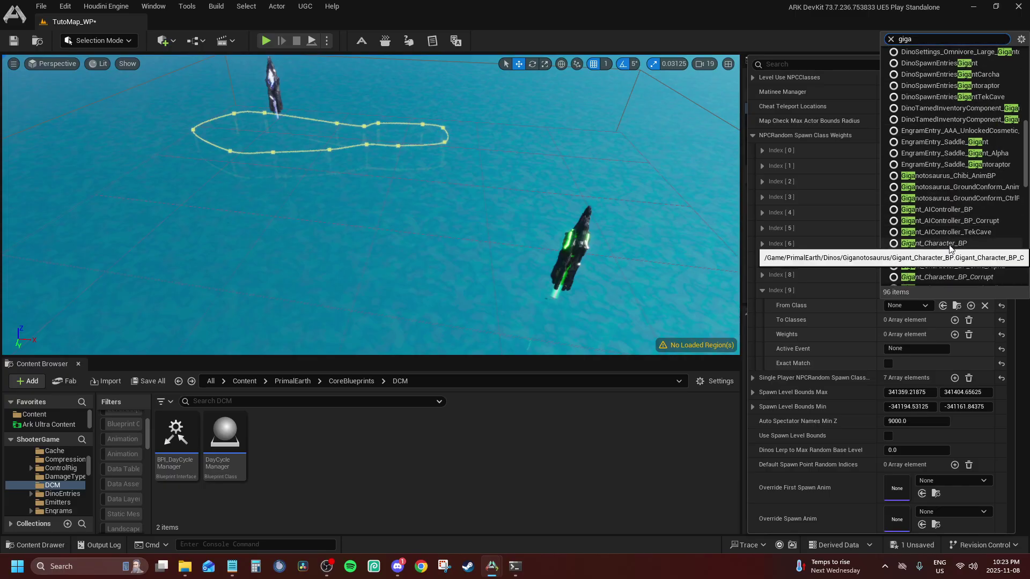
click(963, 244)
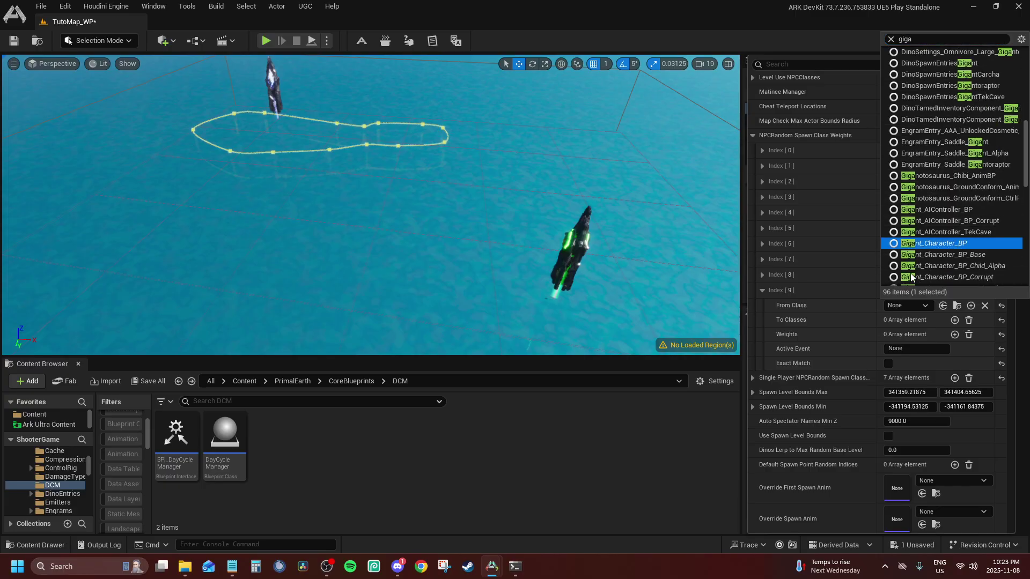
key(Escape)
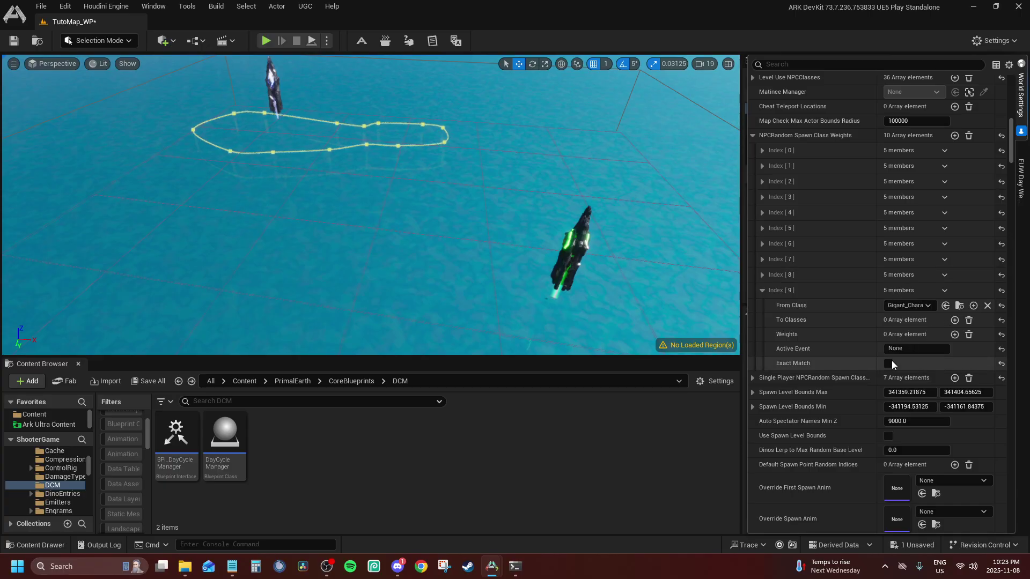
Add a To Classes element to Index 9 and set it to Gigant_Character_BP.
click(955, 320)
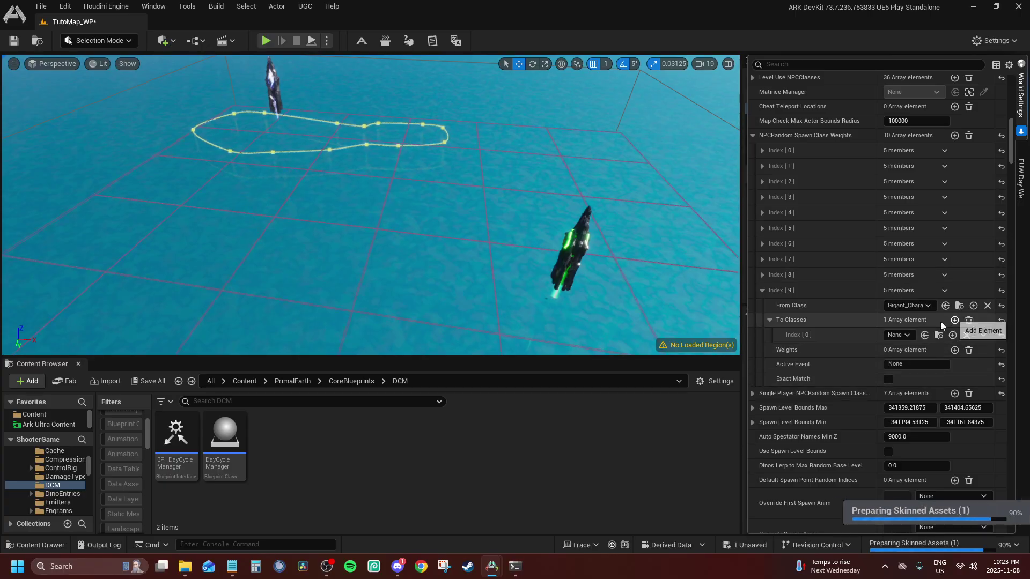
click(908, 334)
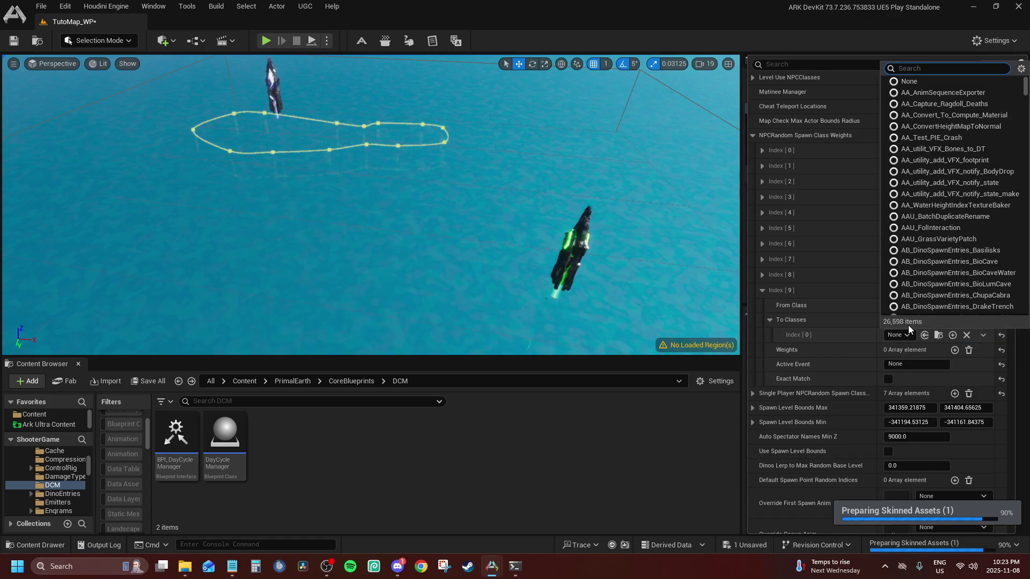
text(giga)
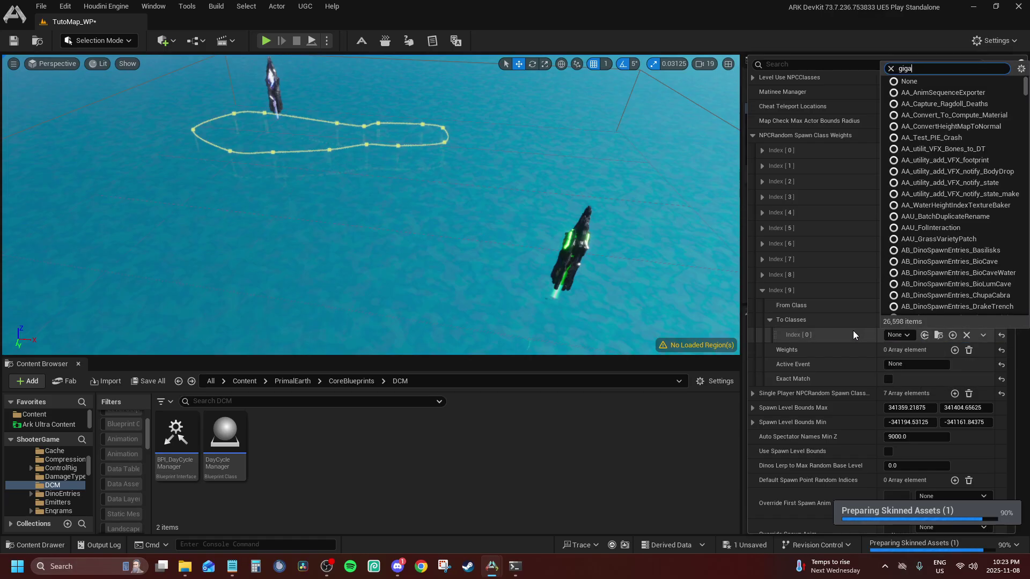
text(nt)
scroll(859, 300, down, 4)
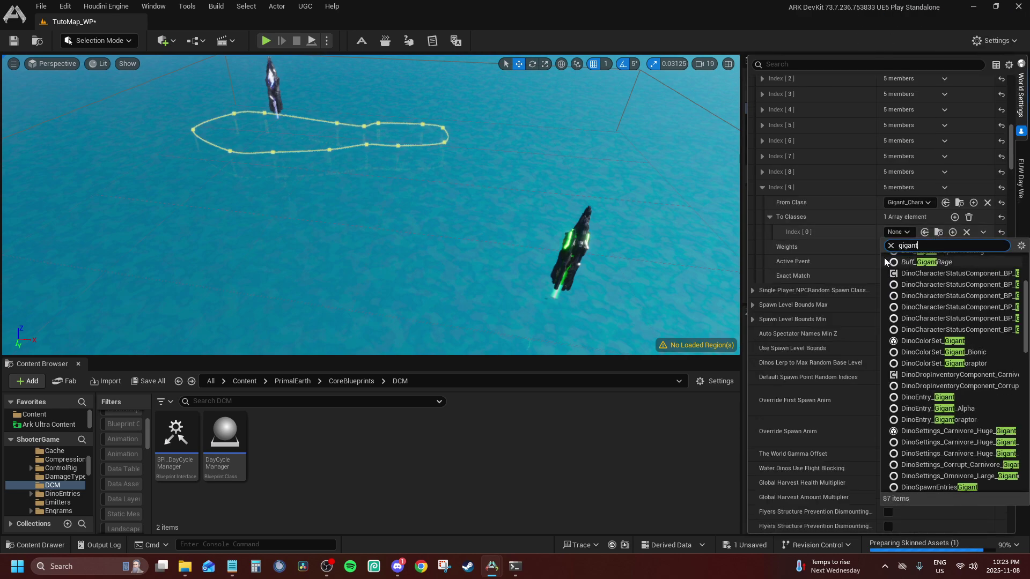
scroll(880, 262, up, 4)
scroll(931, 215, down, 7)
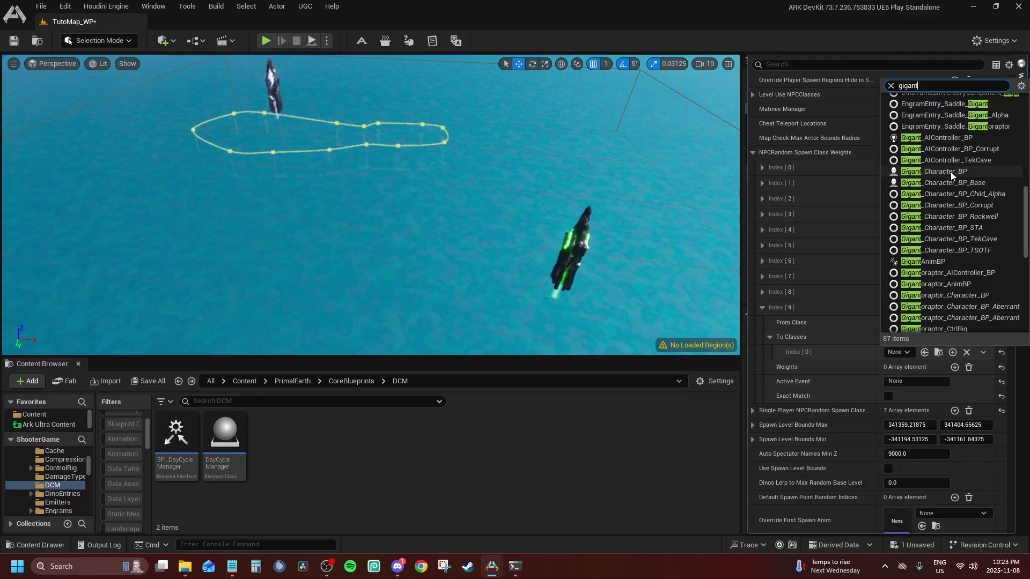
click(952, 172)
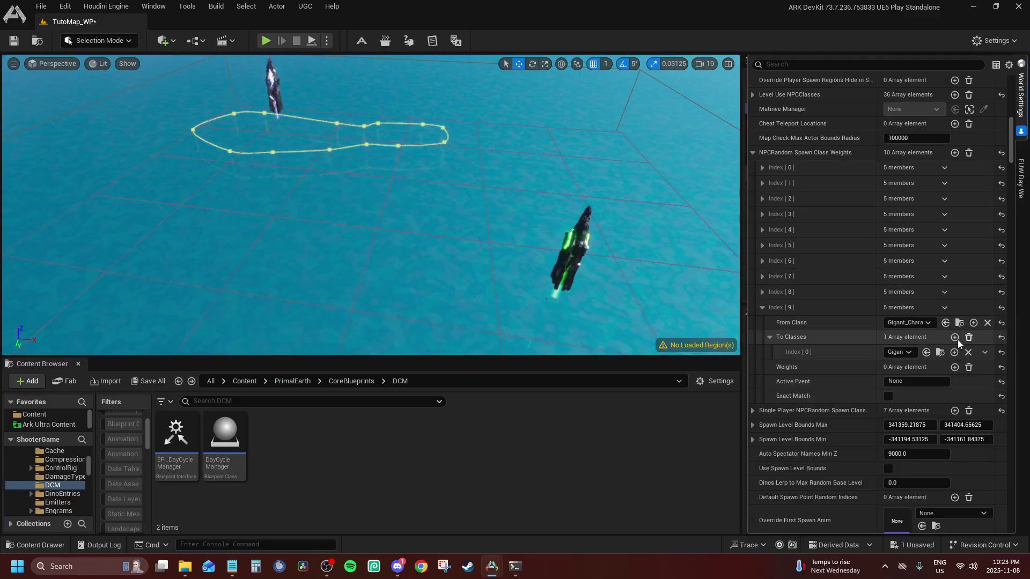
Add a second To Classes element and two Weights elements to Index 9.
click(955, 337)
click(955, 383)
click(954, 383)
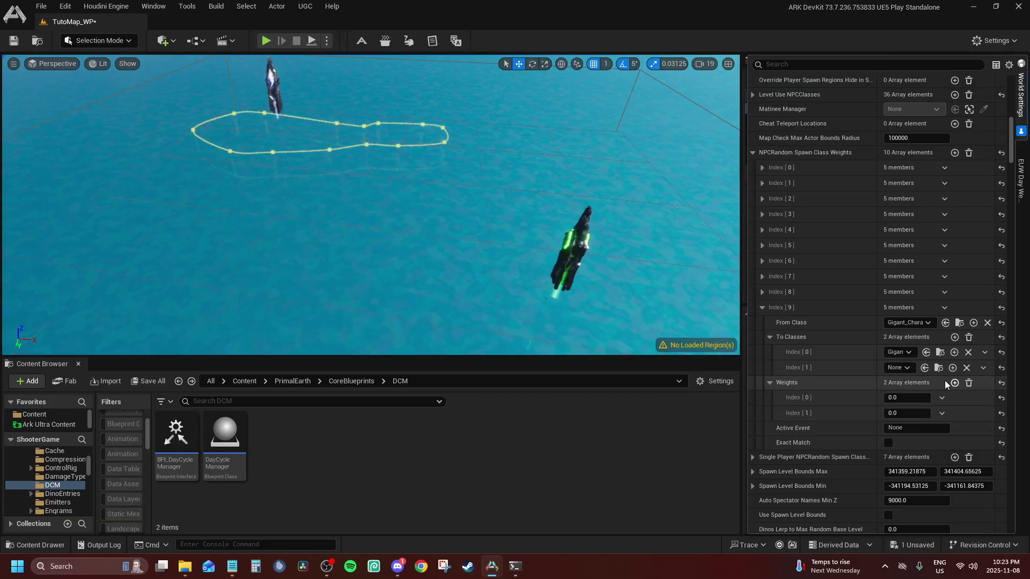
Set the second To Classes element of Index 9 to BionicGigant_Character_BP.
click(896, 367)
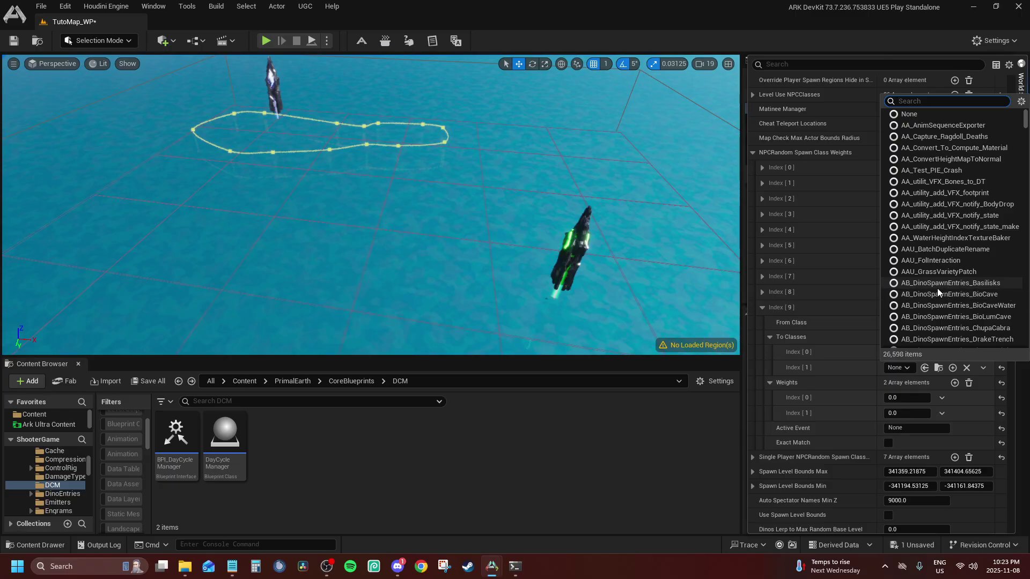
text(bv)
key(BackSpace)
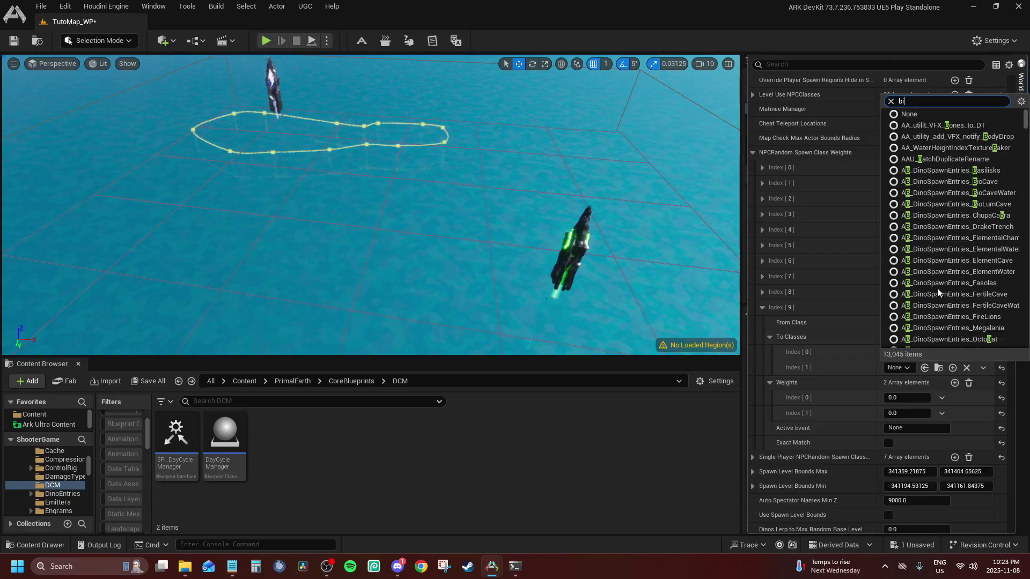
text(ionic)
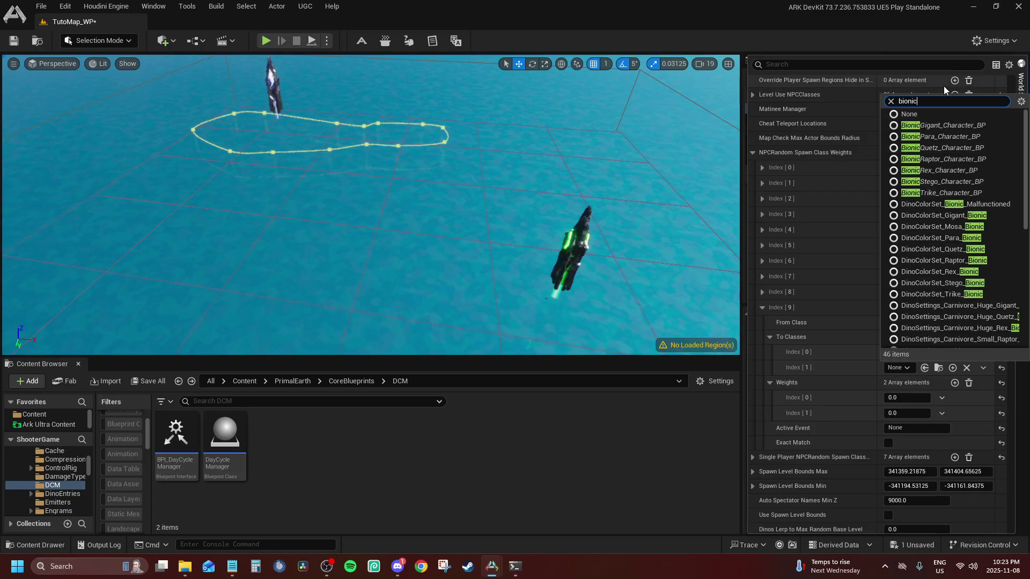
click(915, 127)
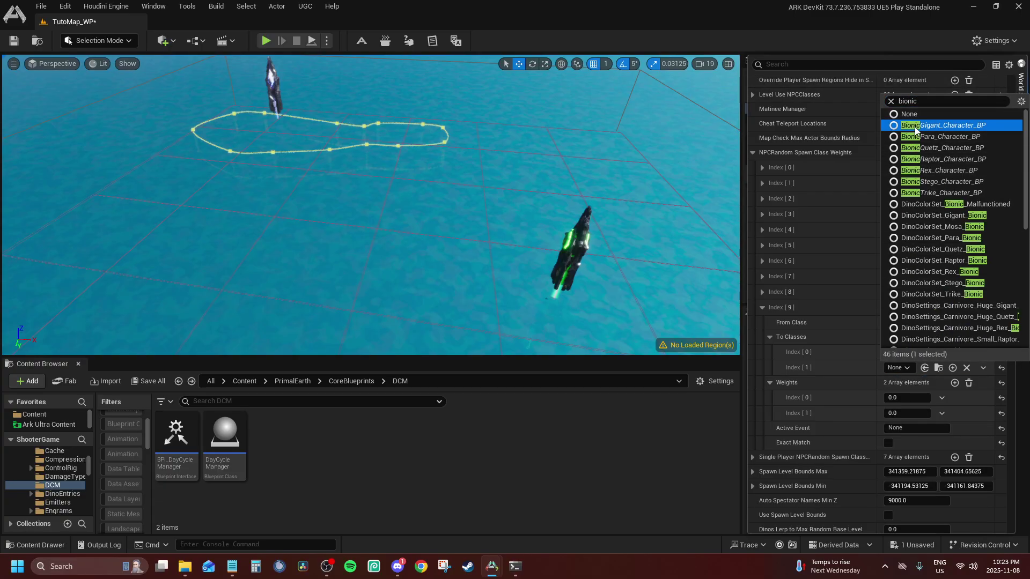
click(744, 184)
Examine how the existing Index 1, Index 7 and Index 8 spawn class entries are set up.
click(762, 183)
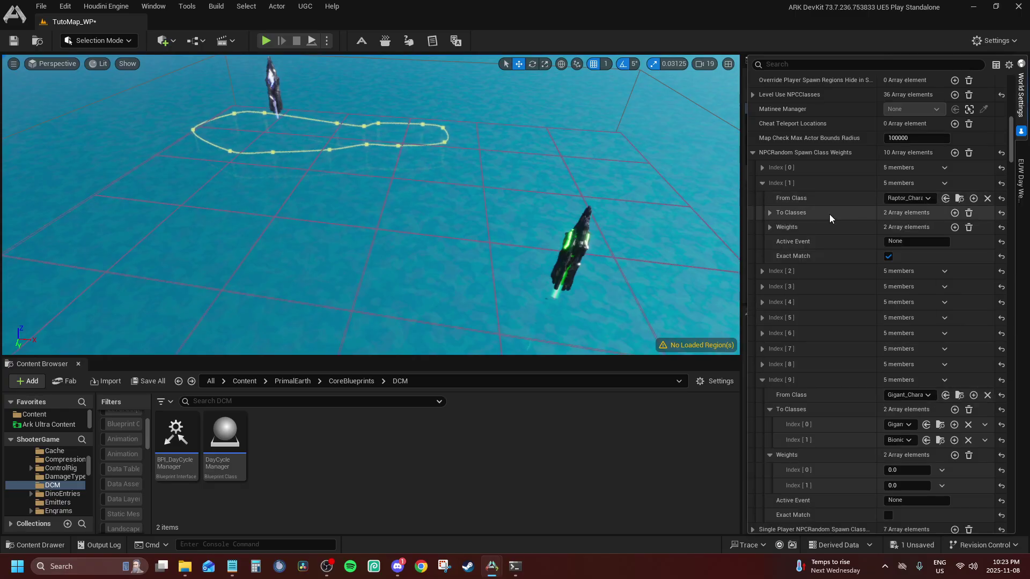
click(770, 213)
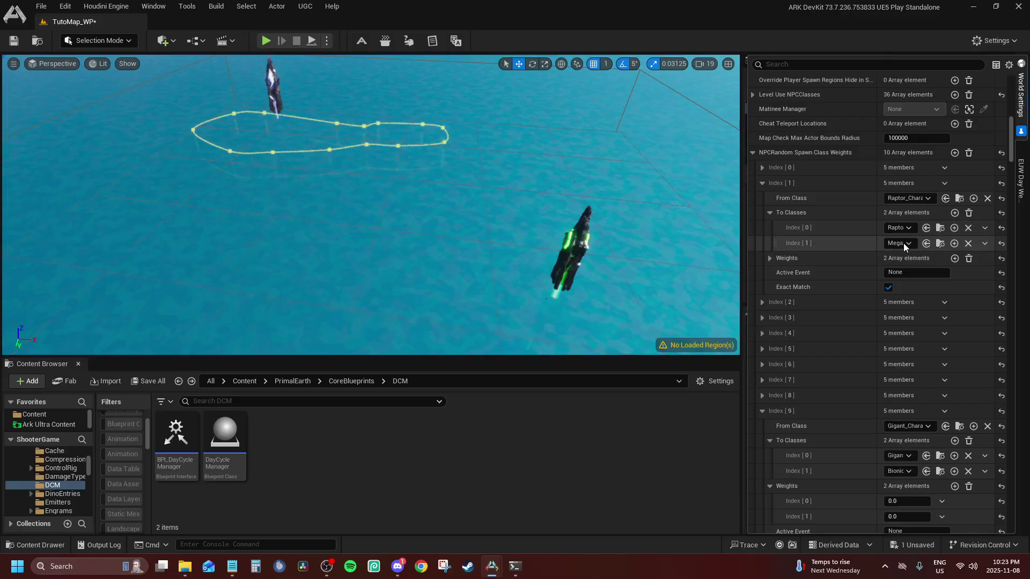
click(771, 209)
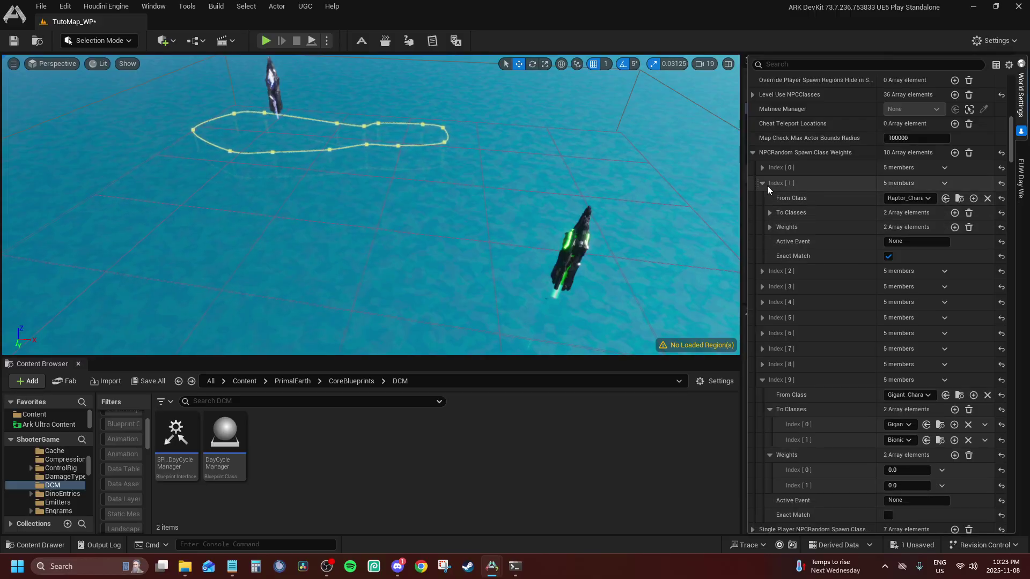
click(762, 184)
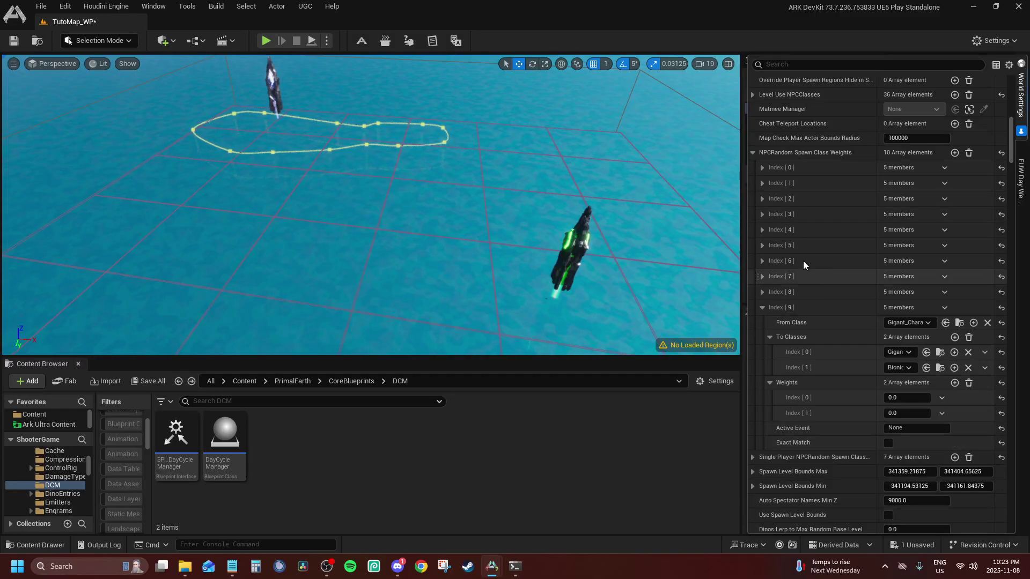
click(762, 277)
click(762, 278)
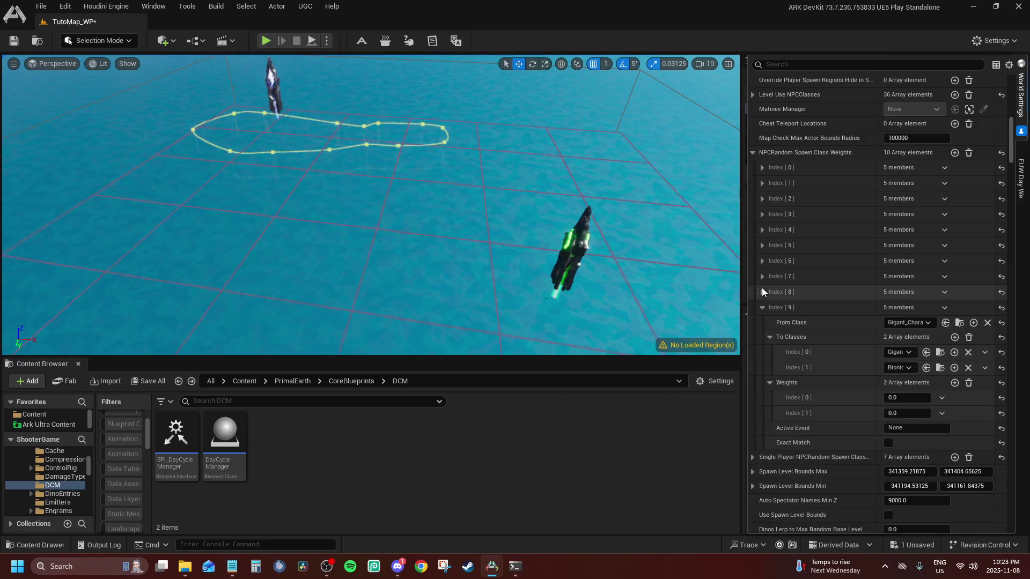
click(762, 288)
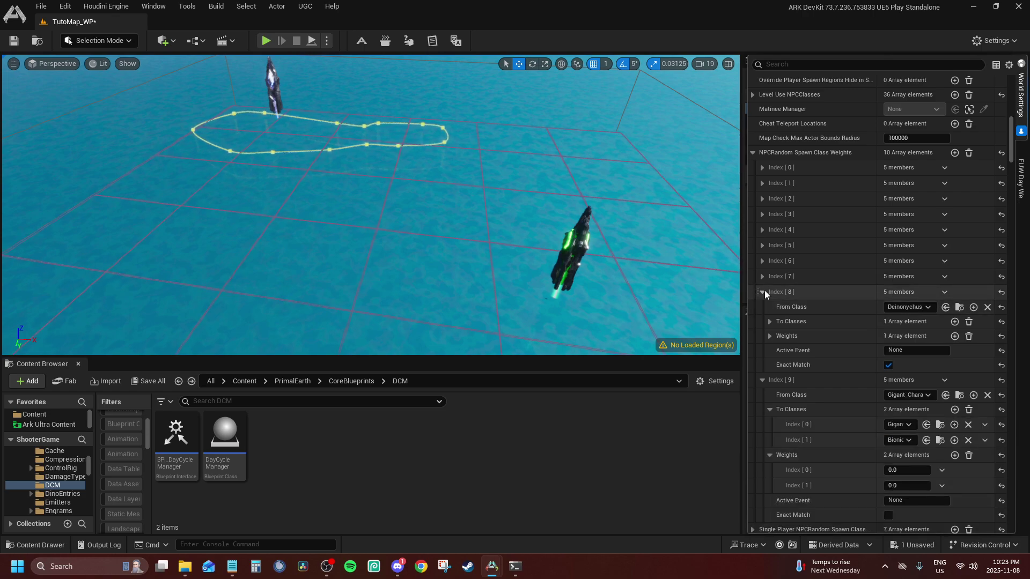
click(763, 291)
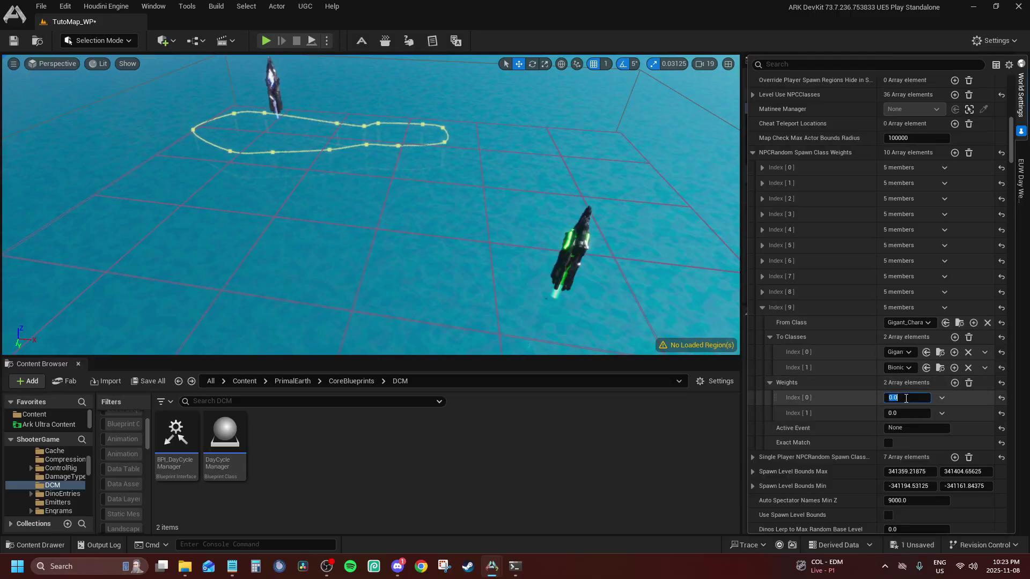
Set Index 9's two weights to 0.95 and 0.05 and enable its Exact Match.
text(1)
text(5)
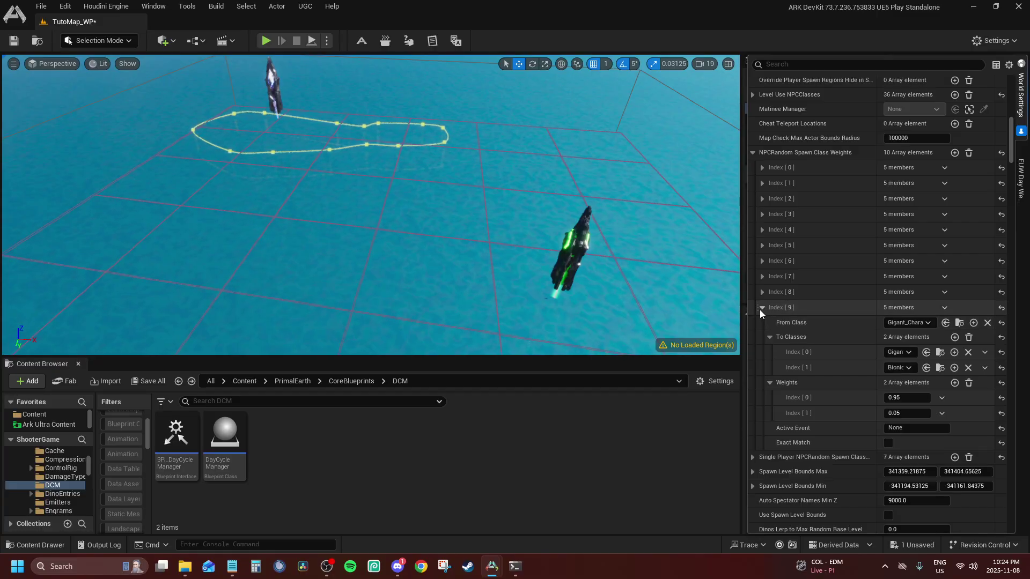
click(889, 443)
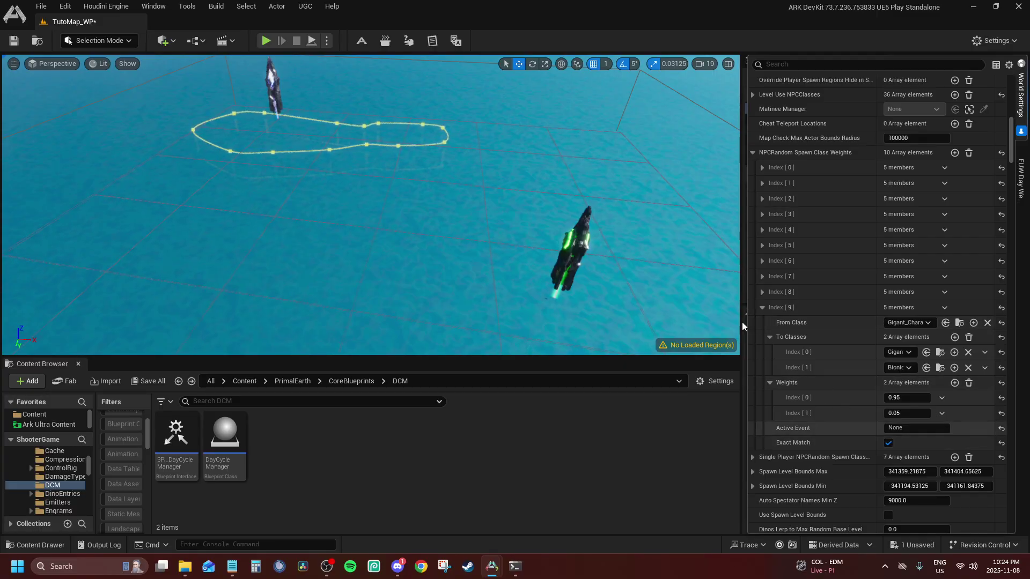
Add another entry to NPCRandom Spawn Class Weights, expand it, and enable its Exact Match.
click(954, 153)
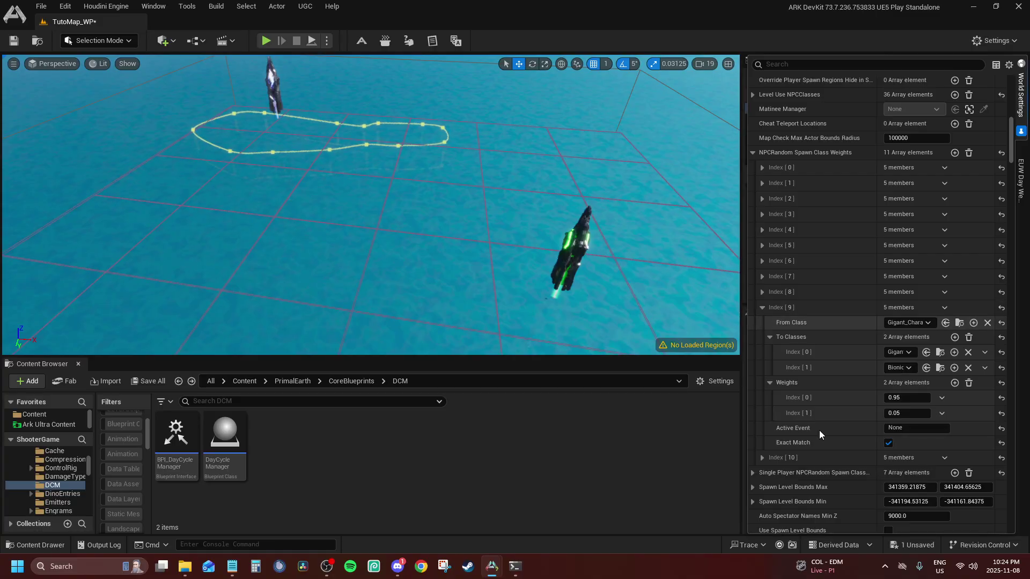
click(762, 458)
scroll(786, 401, down, 3)
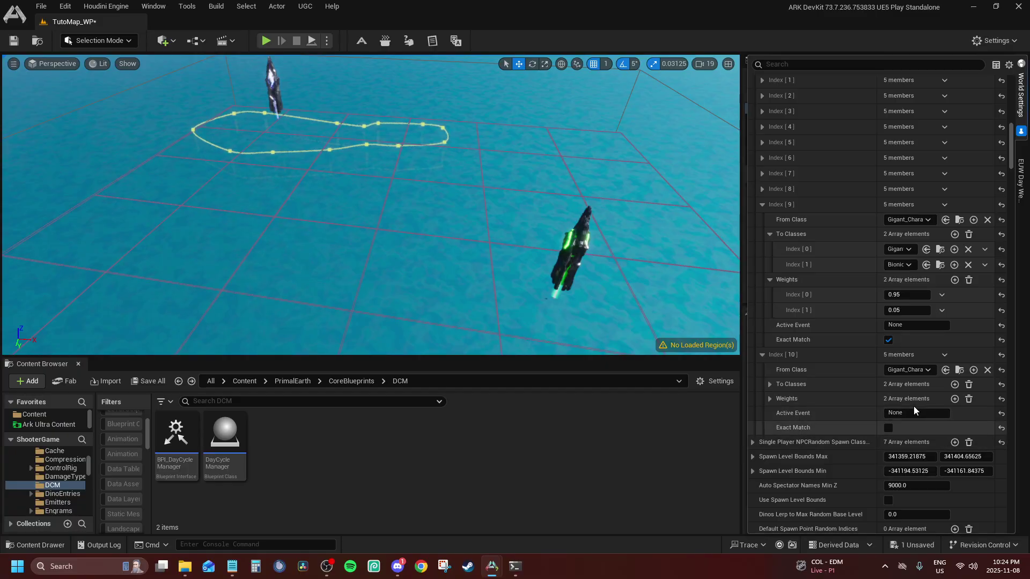
click(888, 426)
Expand the Weights and To Classes of Index 10 and collapse the Index 9 entry.
click(775, 398)
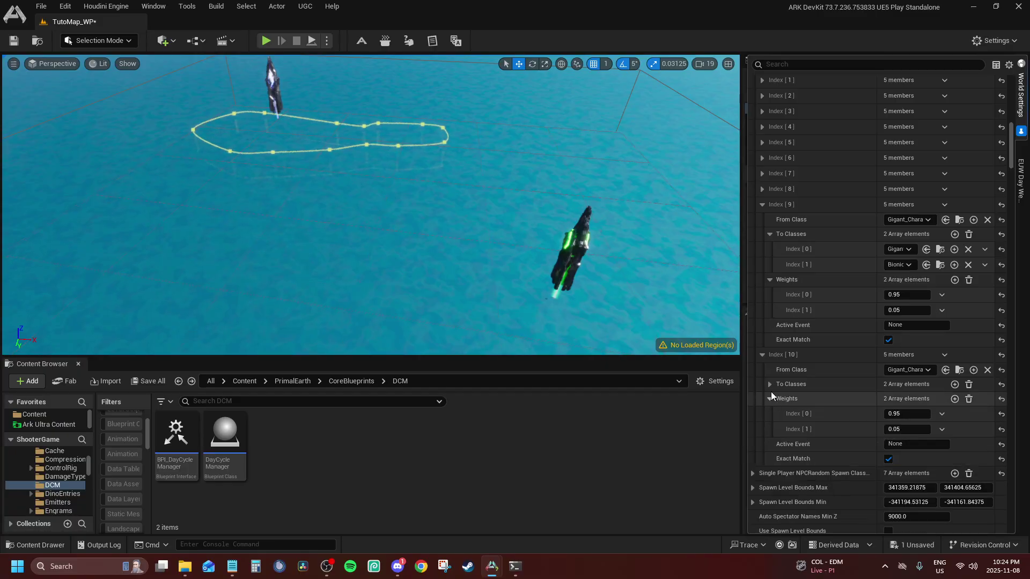
click(772, 385)
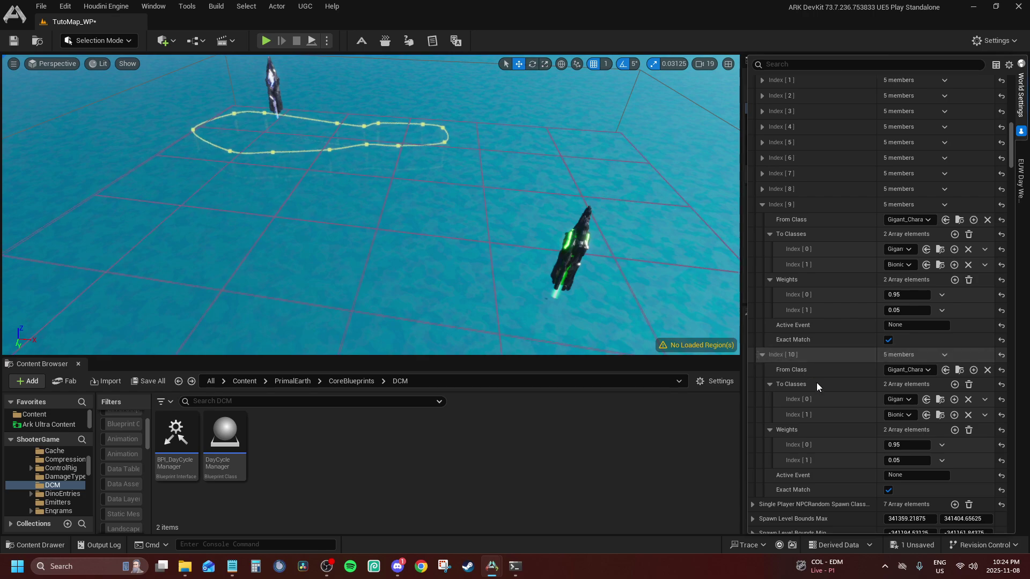
click(769, 236)
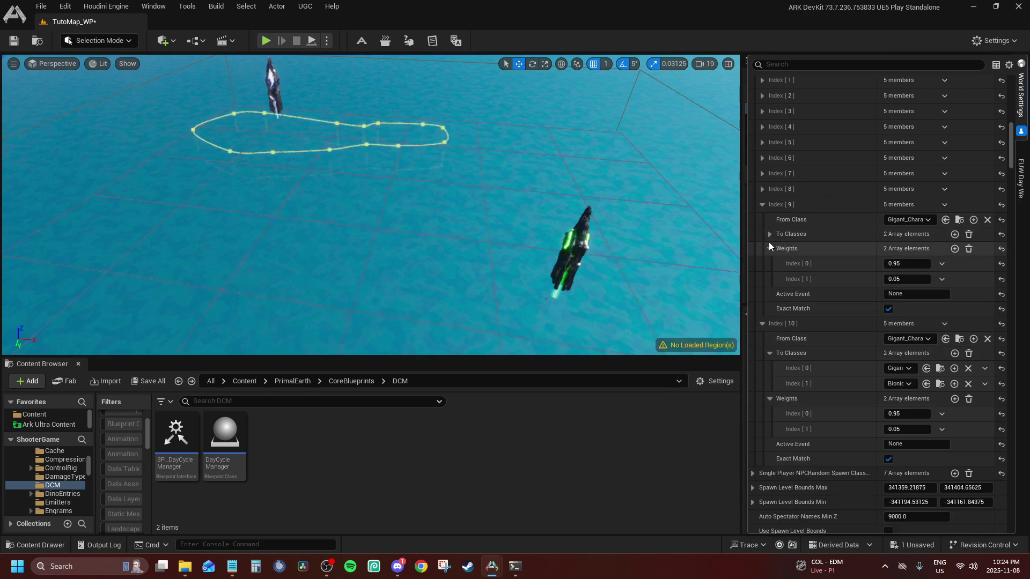
click(768, 244)
click(763, 205)
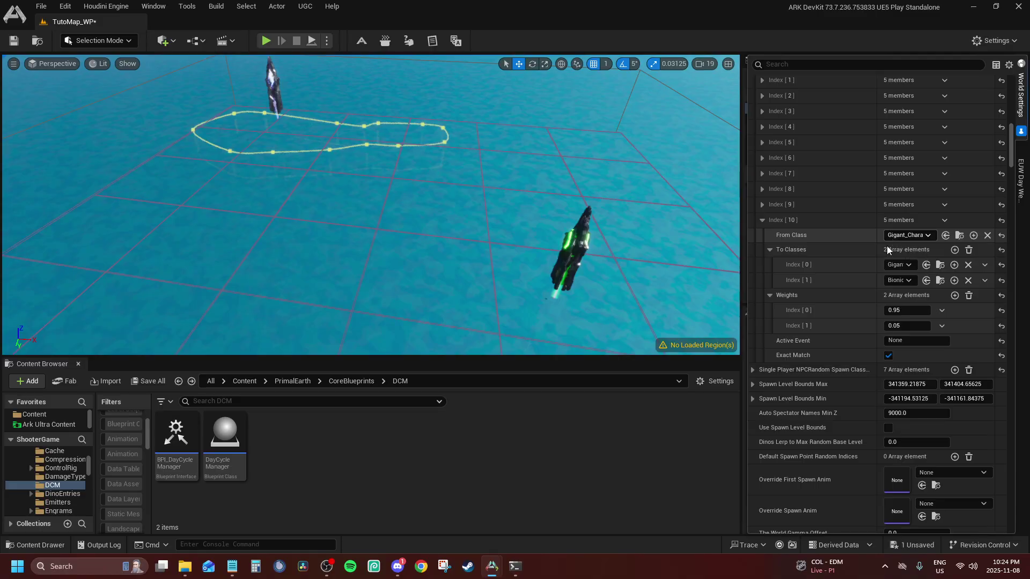
Search the From Class options of Index 10 for "bionic" to look up the bionic creature classes.
click(890, 240)
text(bionic)
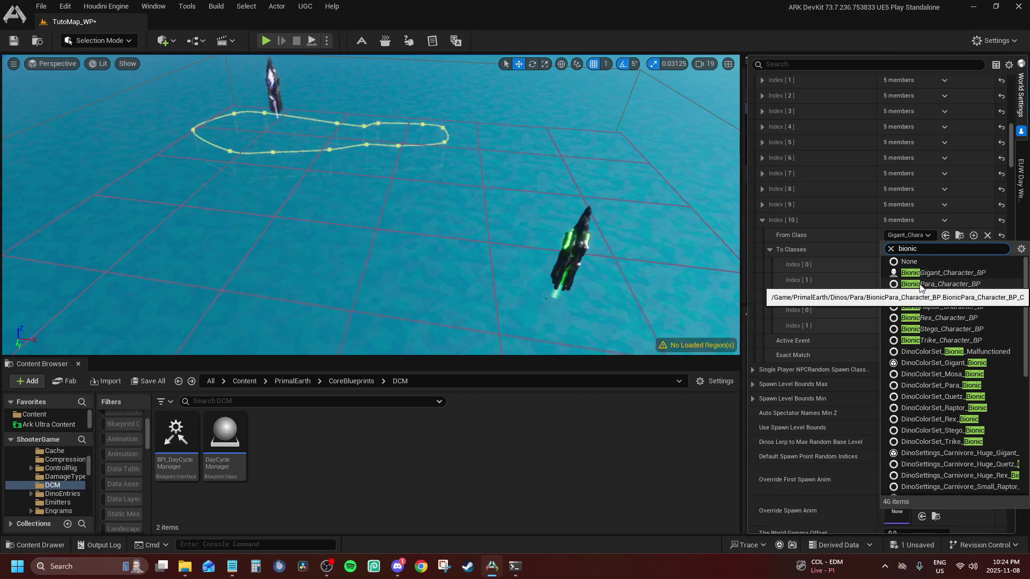
click(831, 250)
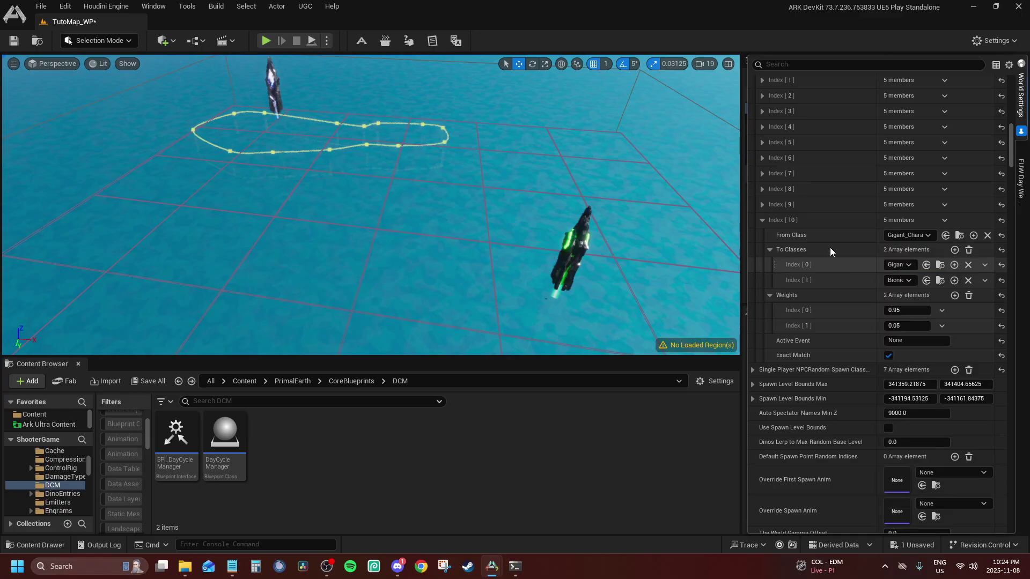
Check the Weights of the Index 1 entry and set Index 10's first weight to 1.0.
click(762, 80)
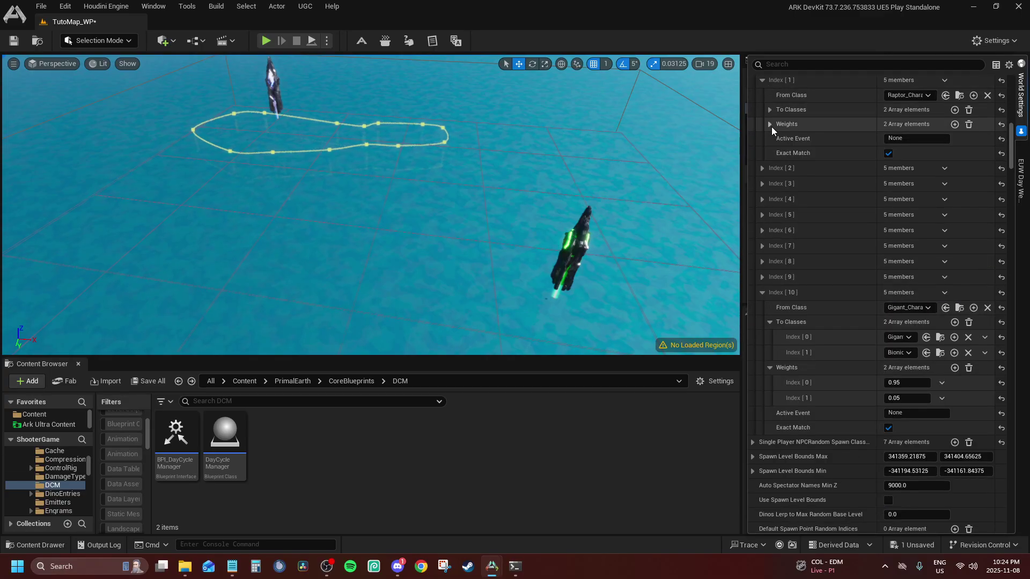
click(772, 126)
click(771, 127)
click(764, 80)
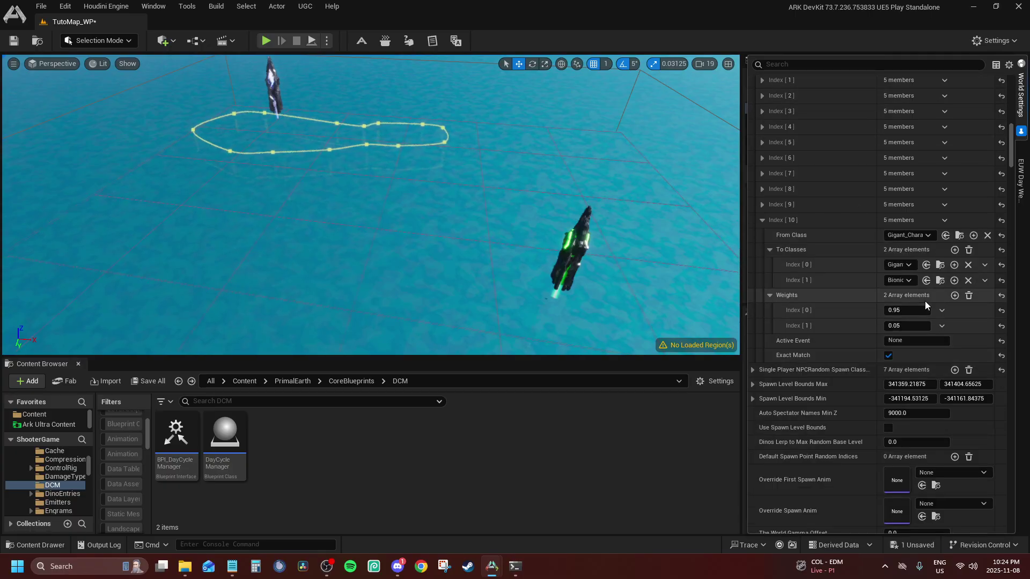
text(1)
key(Return)
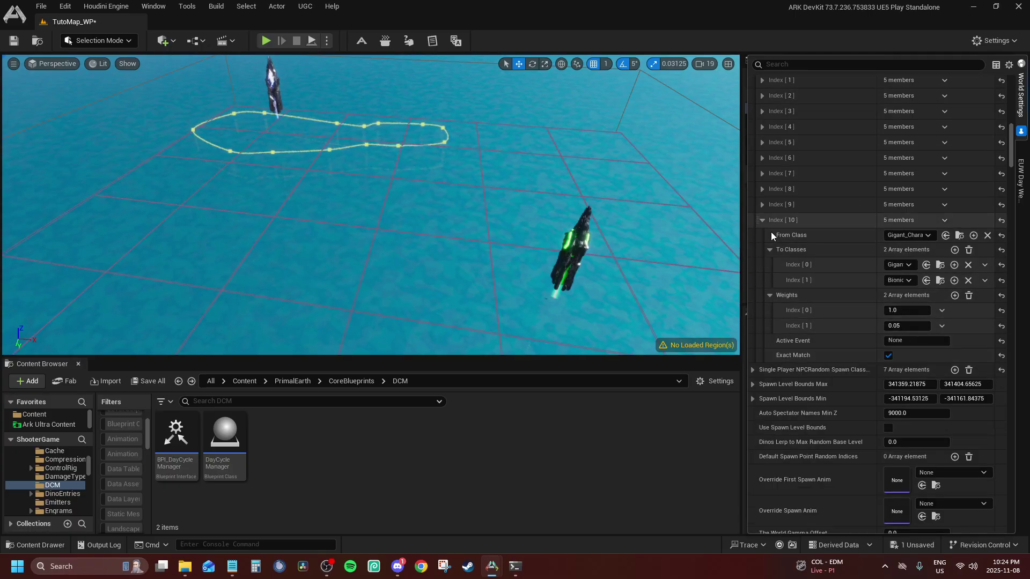
Set the first weight of the Index 9 entry to 1.0 and collapse the entry.
click(762, 205)
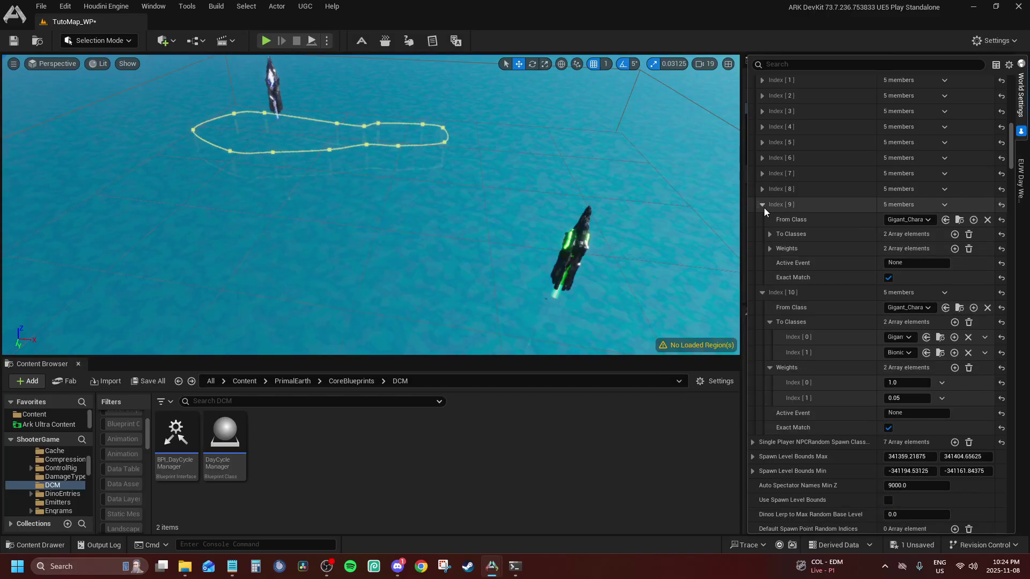
click(770, 248)
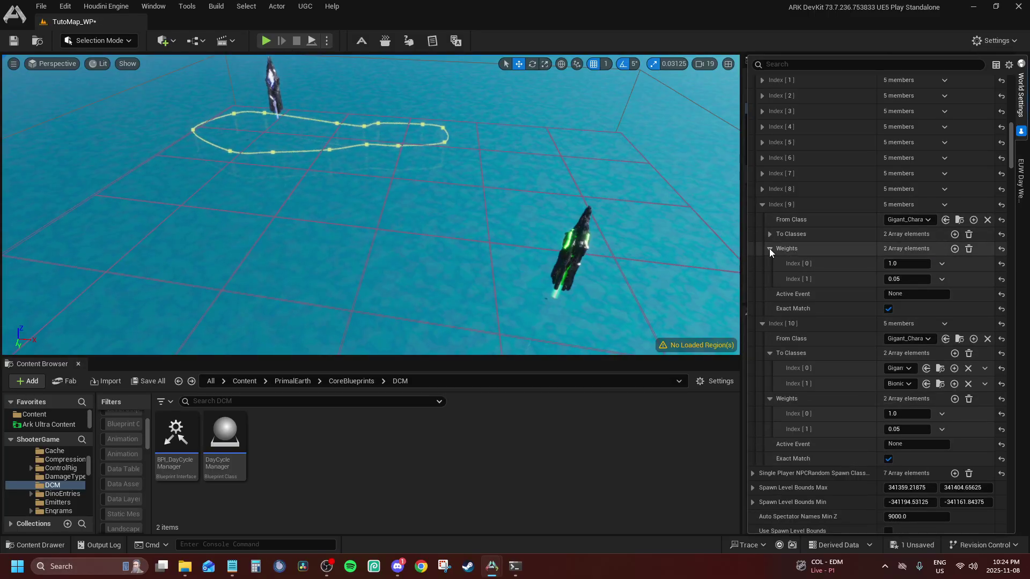
click(770, 248)
click(762, 205)
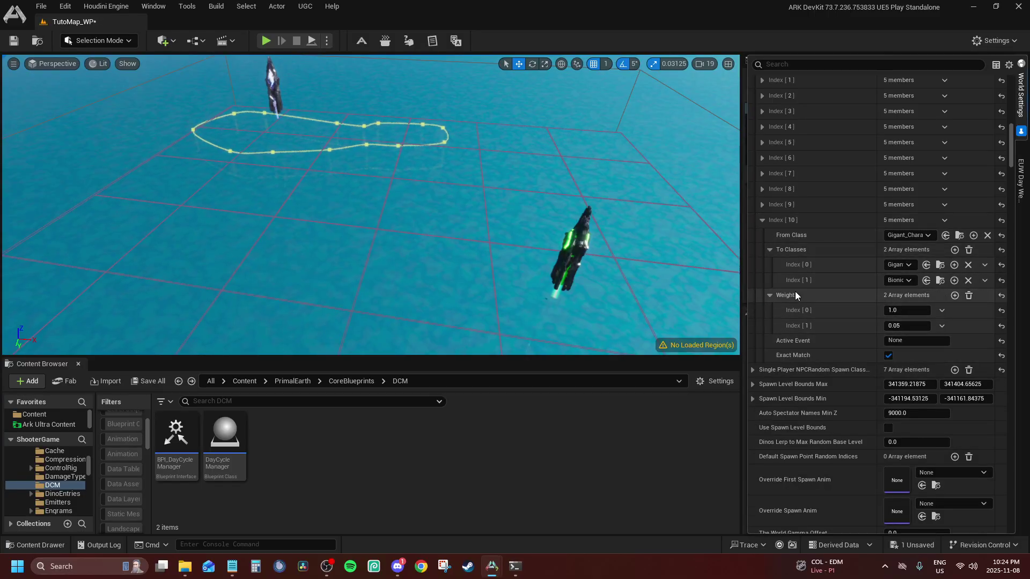
Set the From Class of the Index 10 entry to Para_Character_BP.
click(900, 234)
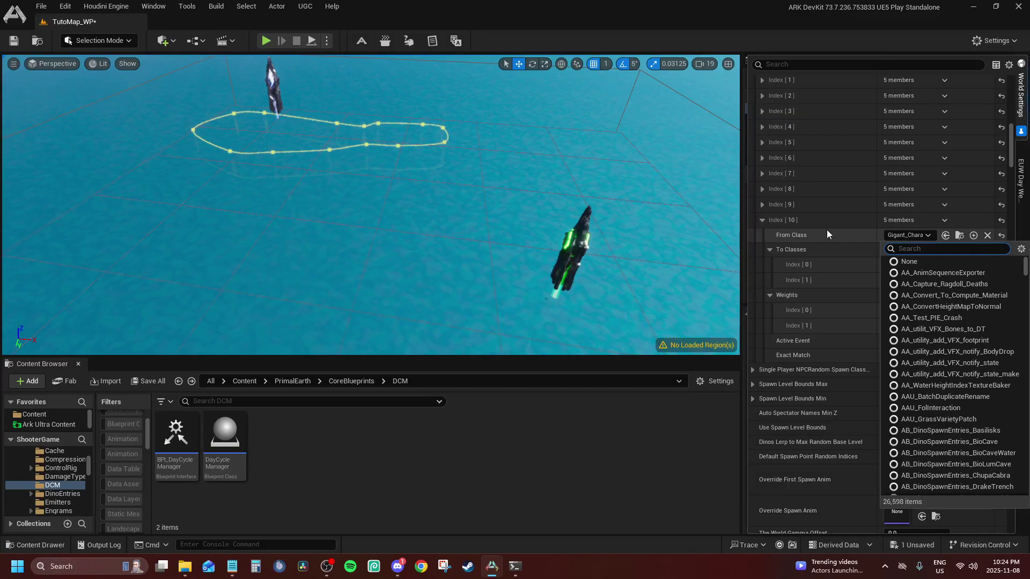
click(824, 222)
click(911, 236)
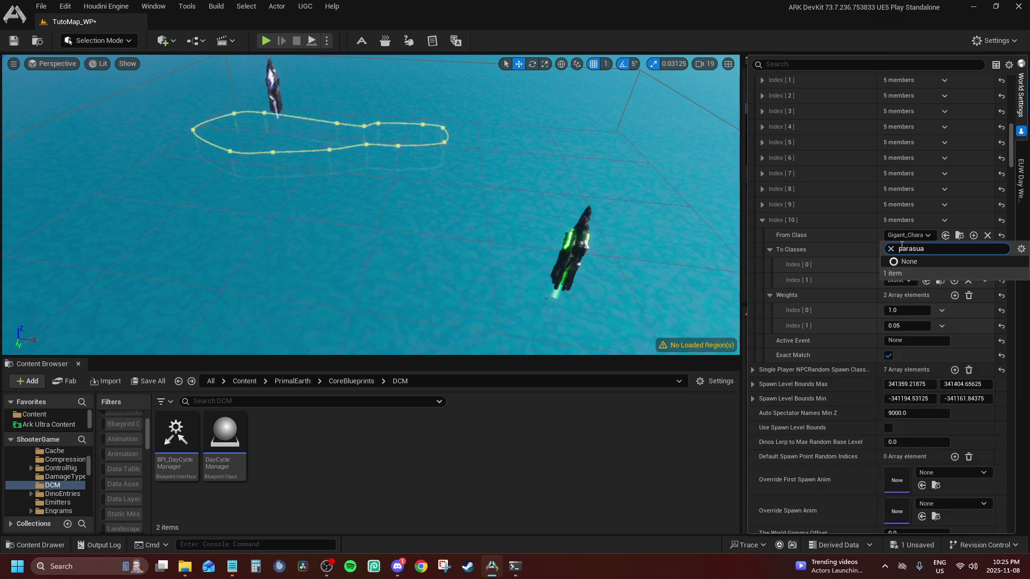
text(para)
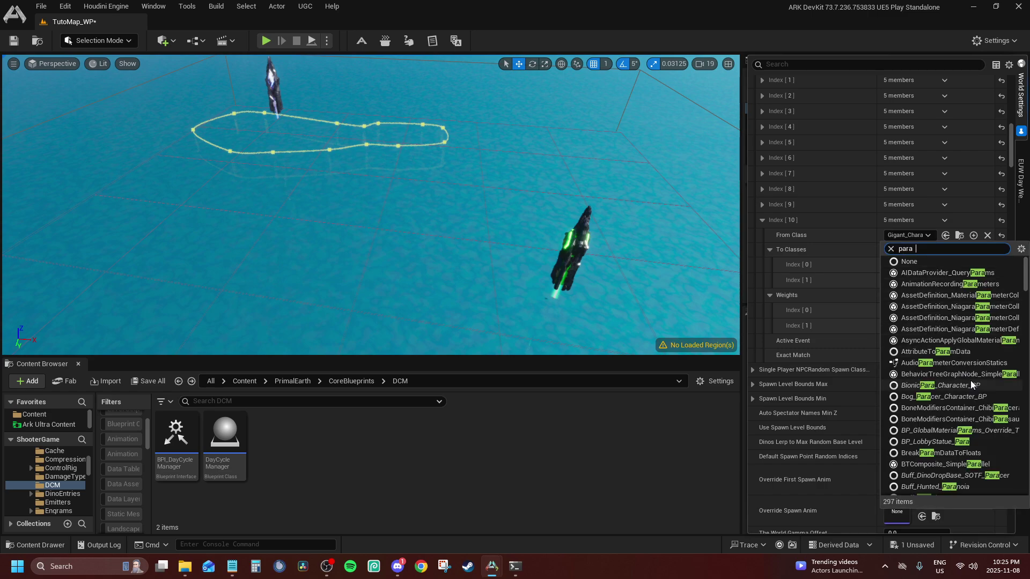
text( char)
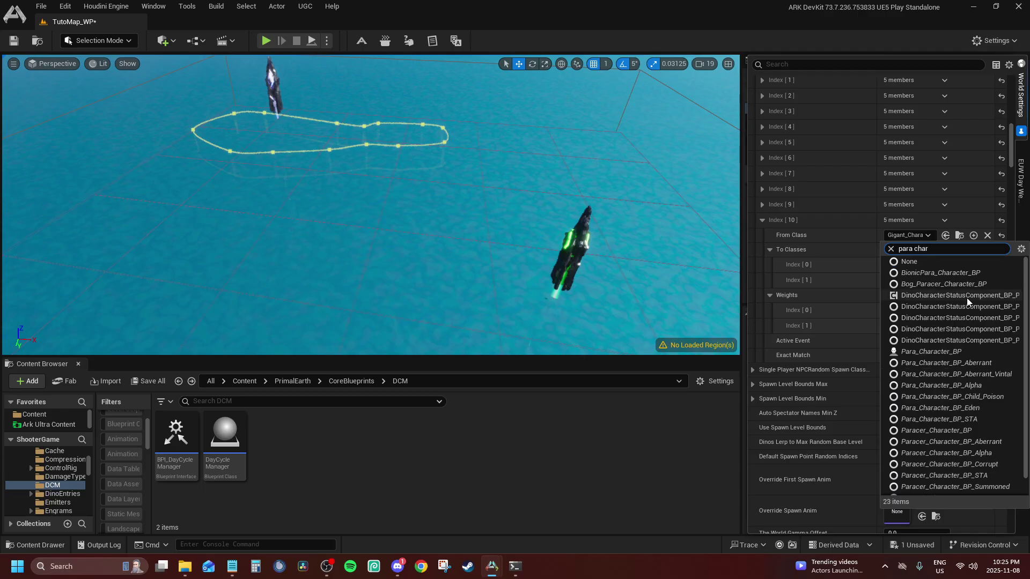
click(953, 350)
Set Index 10's two To Classes to Para_Character_BP and BionicPara_Character_BP and collapse the entry.
click(899, 265)
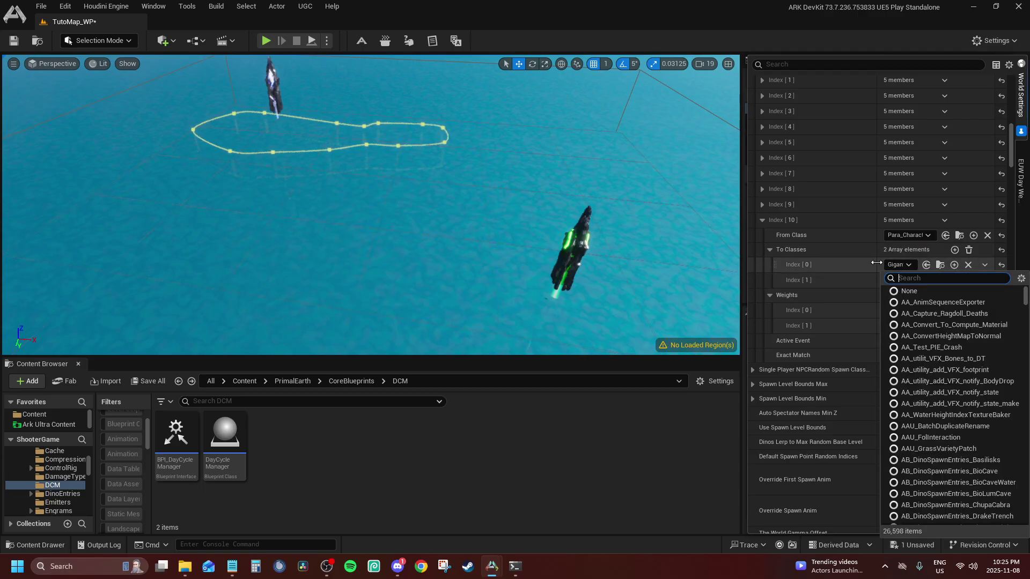
text(para char)
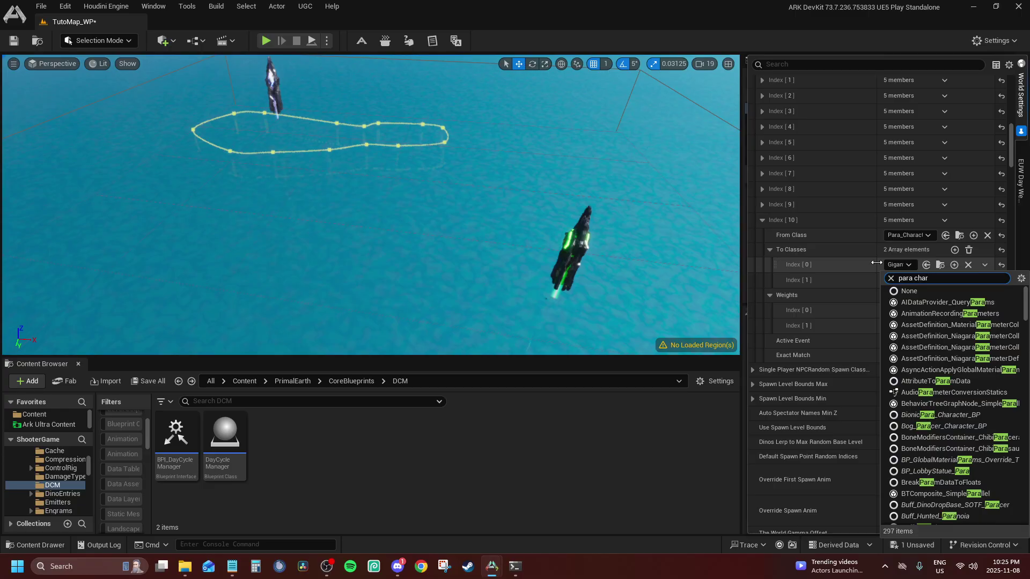
click(929, 381)
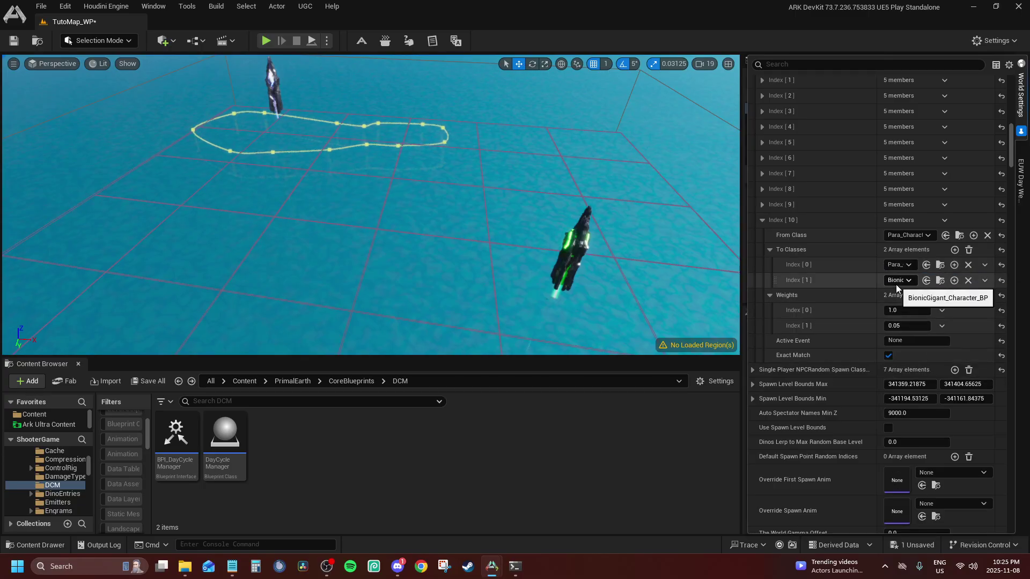
click(897, 280)
text(bionic)
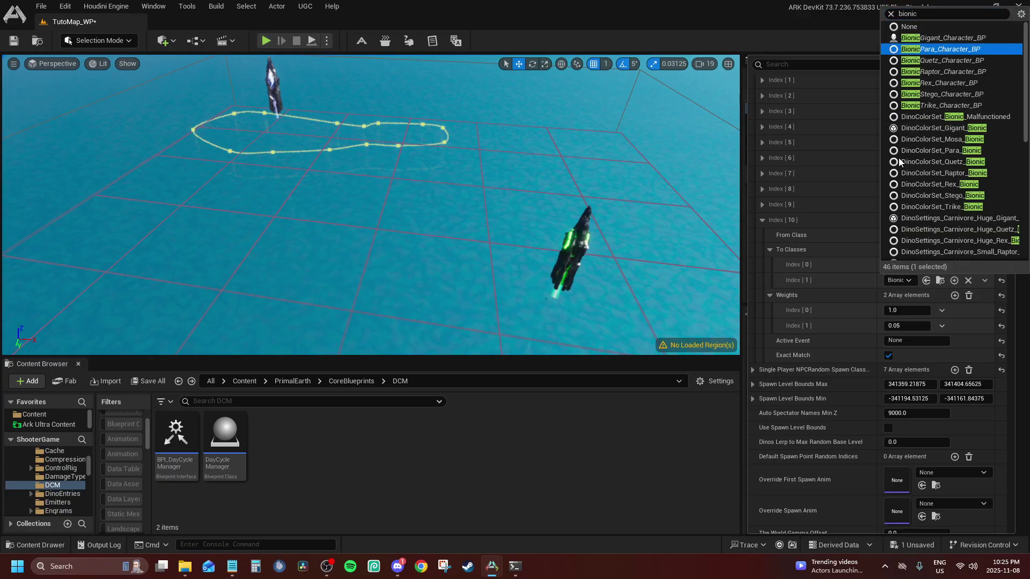
click(942, 49)
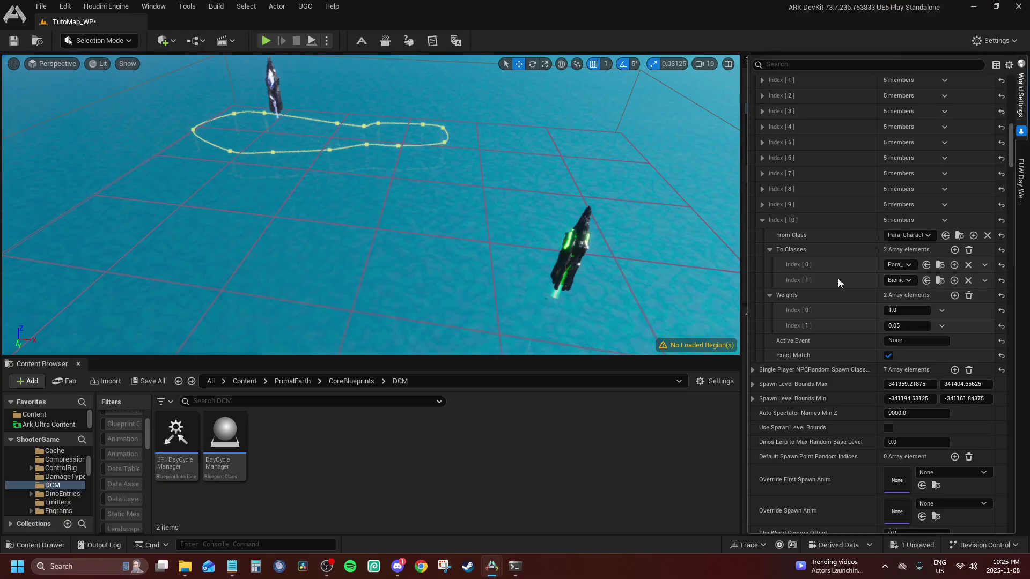
click(763, 221)
Add Index 11 to NPCRandom Spawn Class Weights with the copied Gigant entry's values and set its From Class to Quetz_Character_BP.
scroll(827, 193, up, 5)
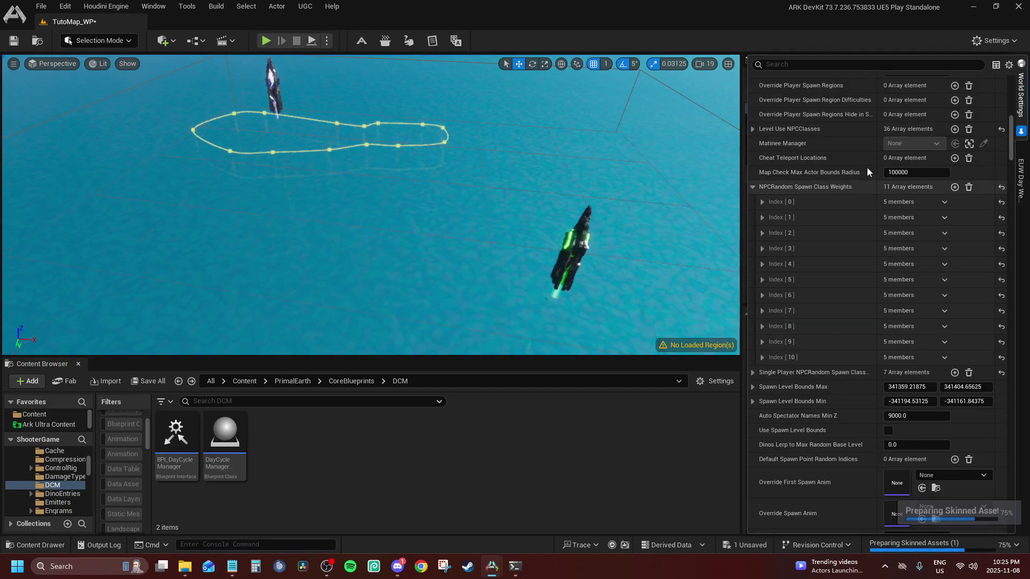
click(955, 187)
click(763, 373)
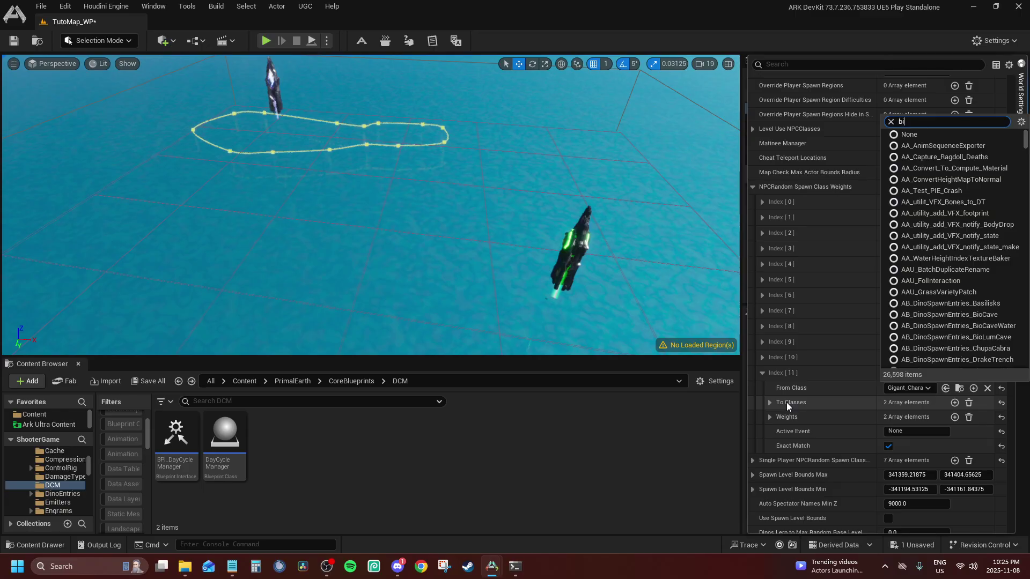
text(bionic)
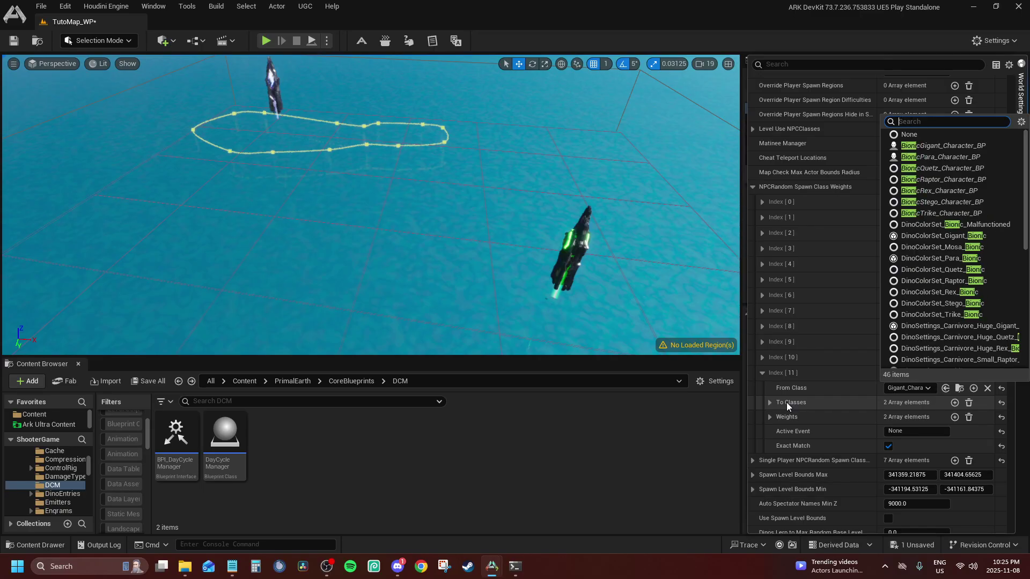
text(quetz)
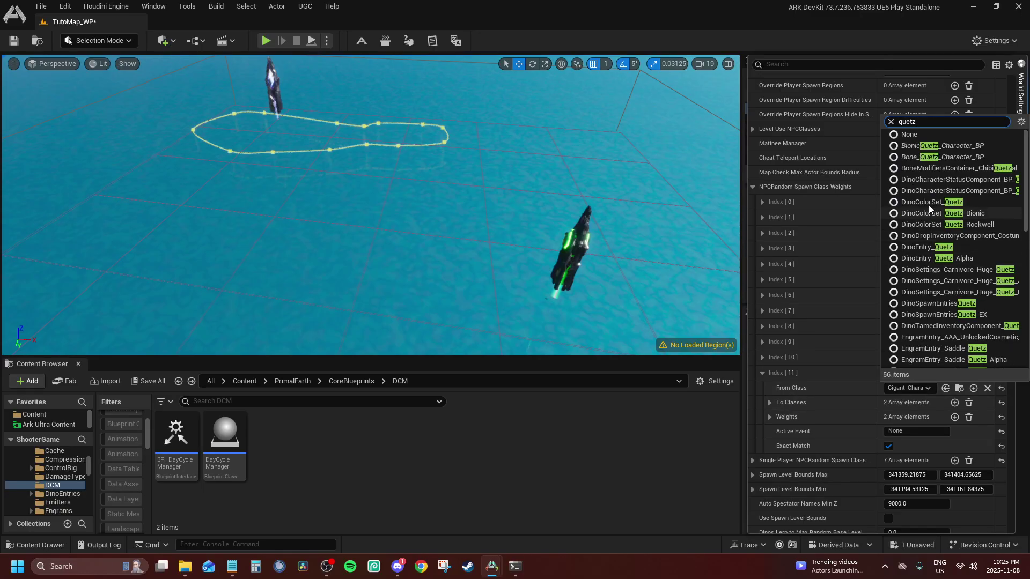
scroll(967, 212, down, 10)
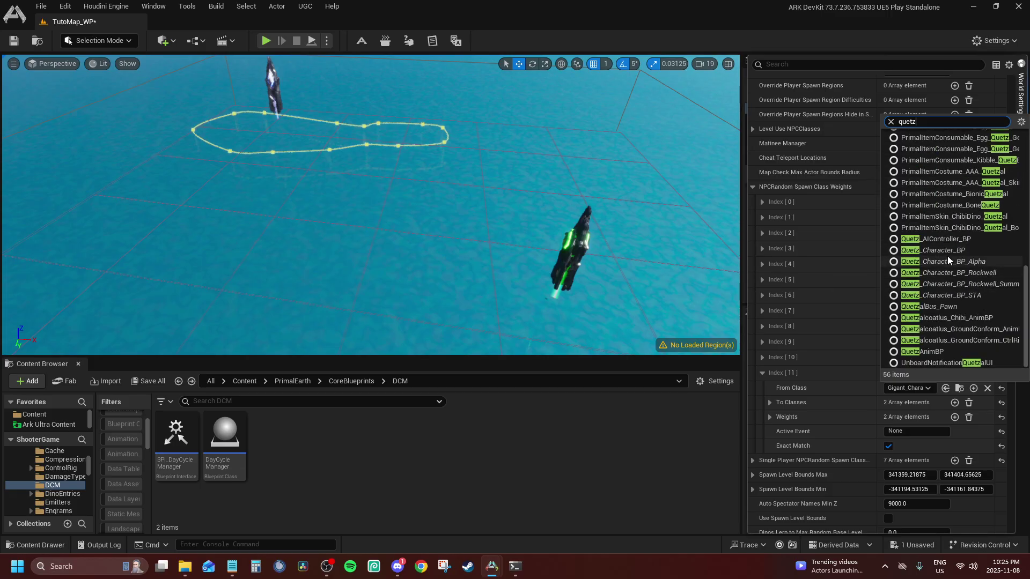
click(949, 251)
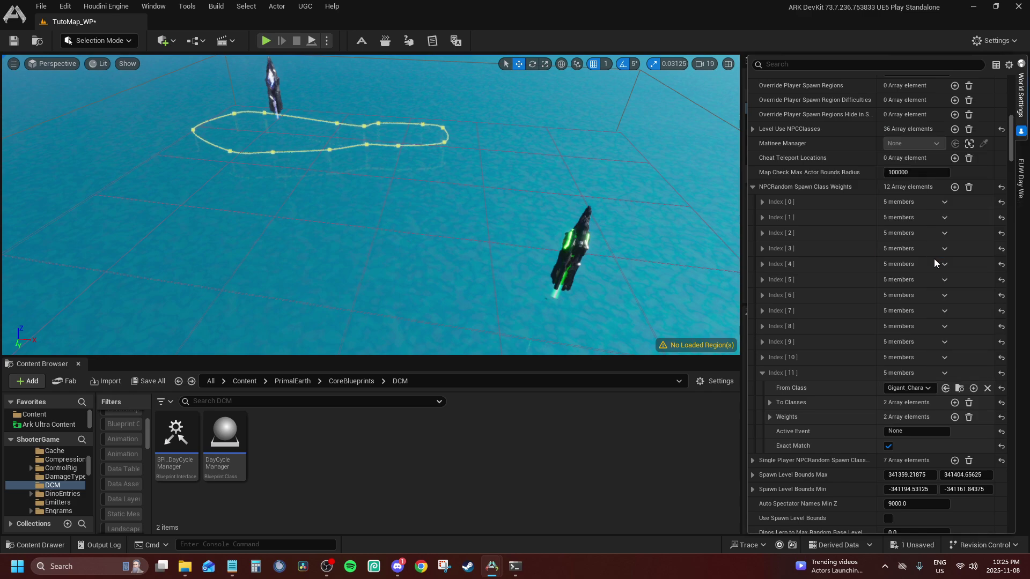
Check Index 11's Weights and set its first To Classes element to Quetz_Character_BP.
click(769, 418)
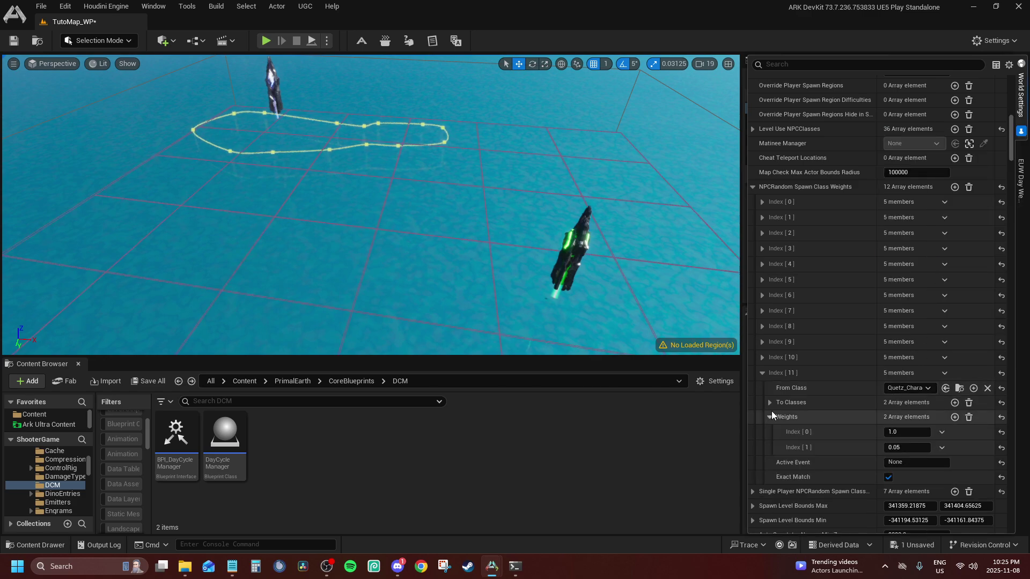
click(770, 403)
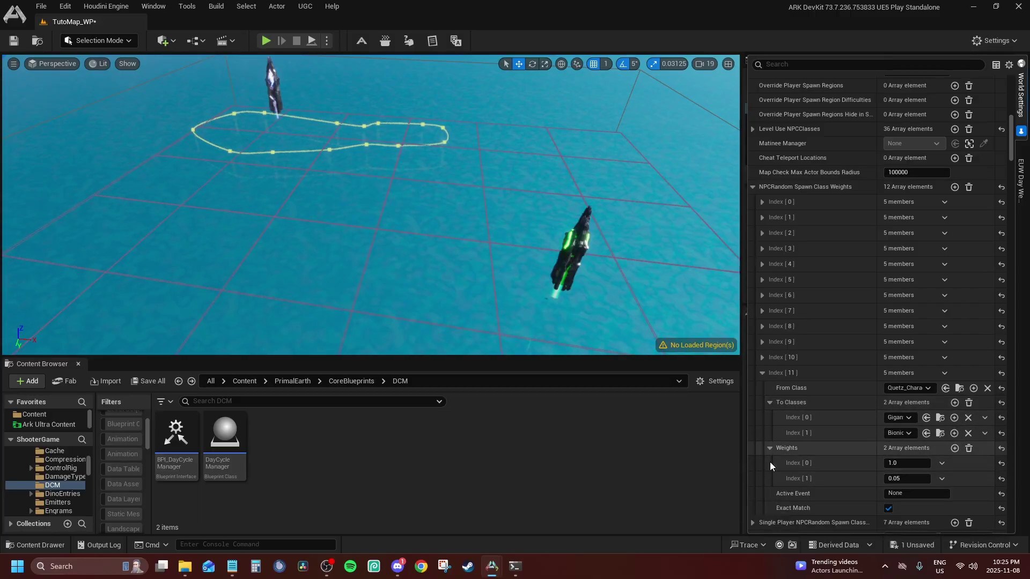
click(771, 447)
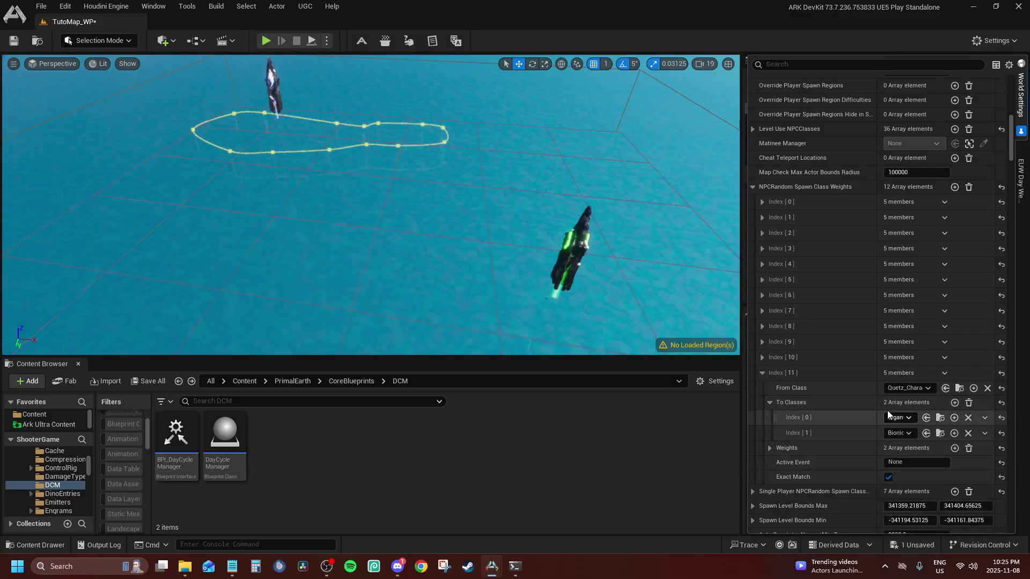
click(888, 411)
text(quetz char)
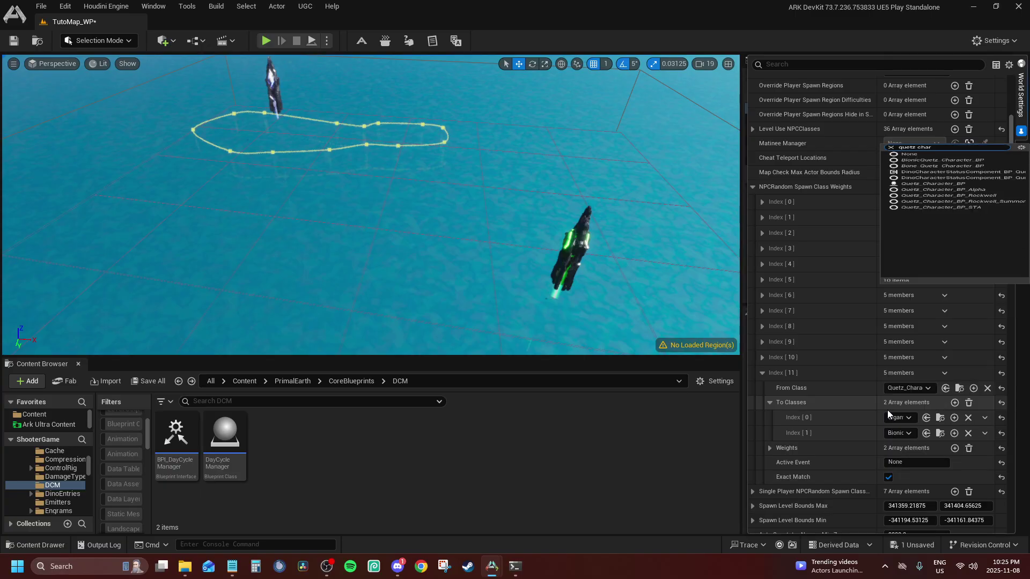
click(946, 348)
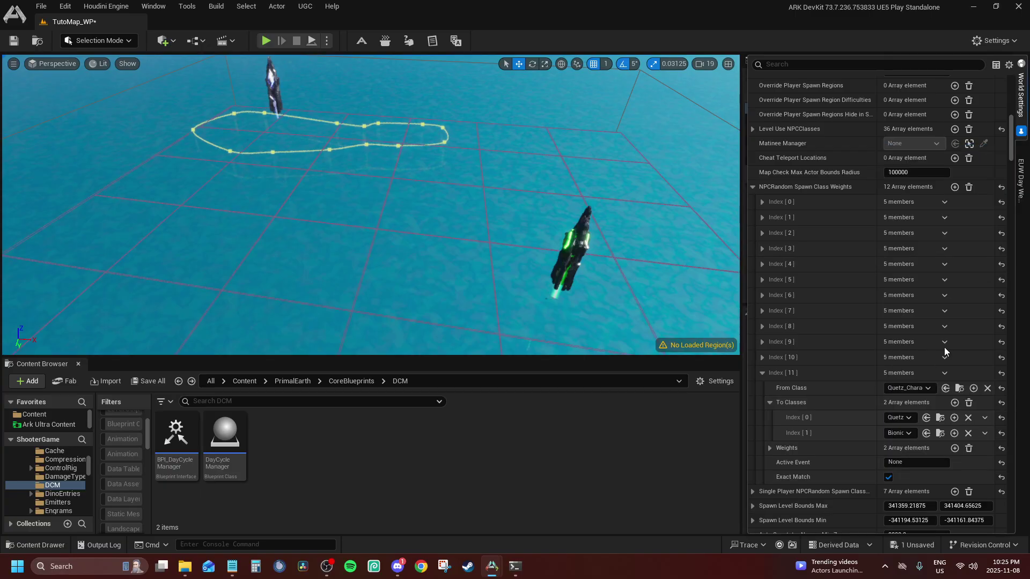
Set Index 11's second To Classes element to BionicQuetz_Character_BP and collapse the entry.
click(893, 433)
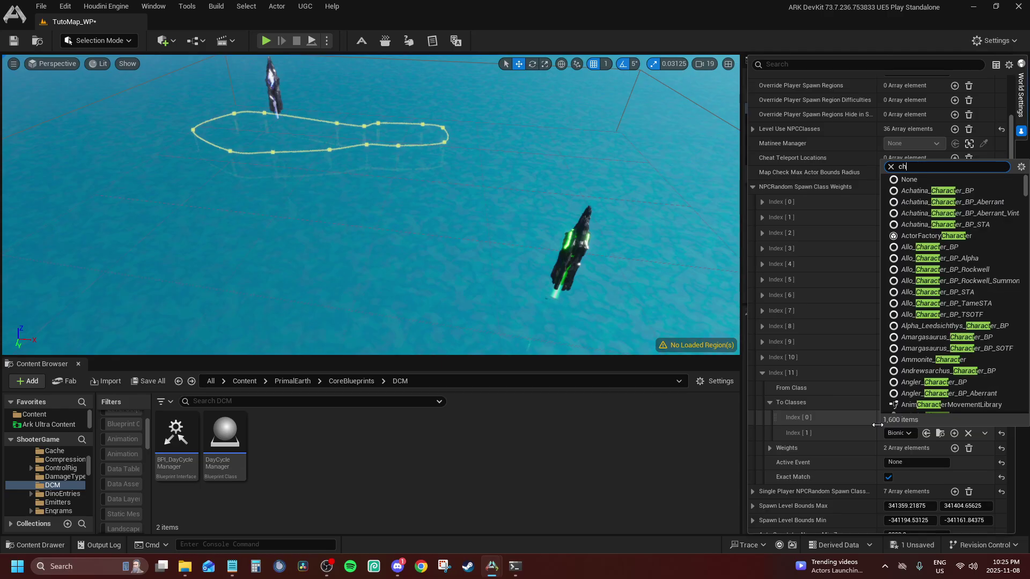
key(BackSpace)
key(BackSpace)
text(bio)
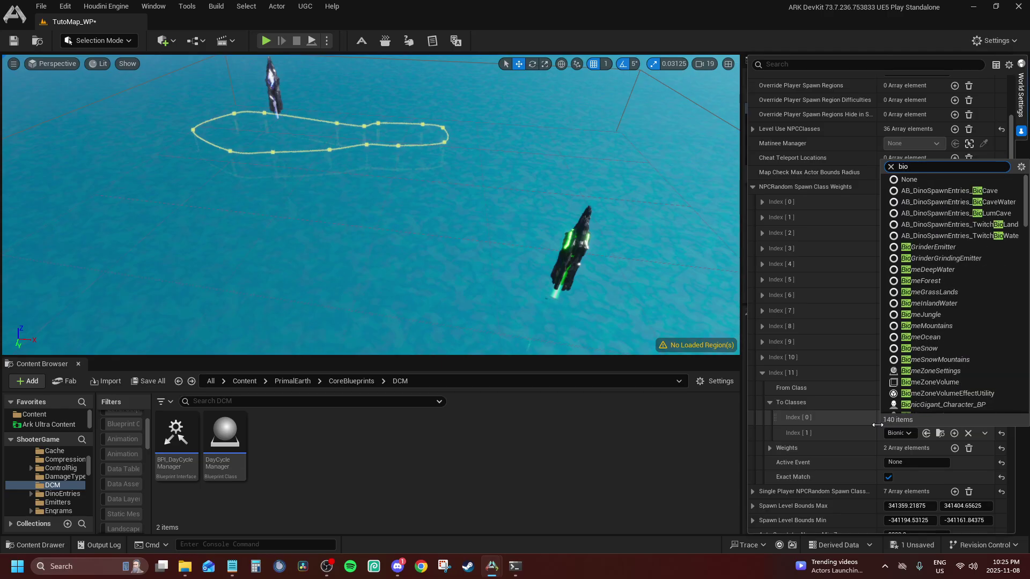
text(nic)
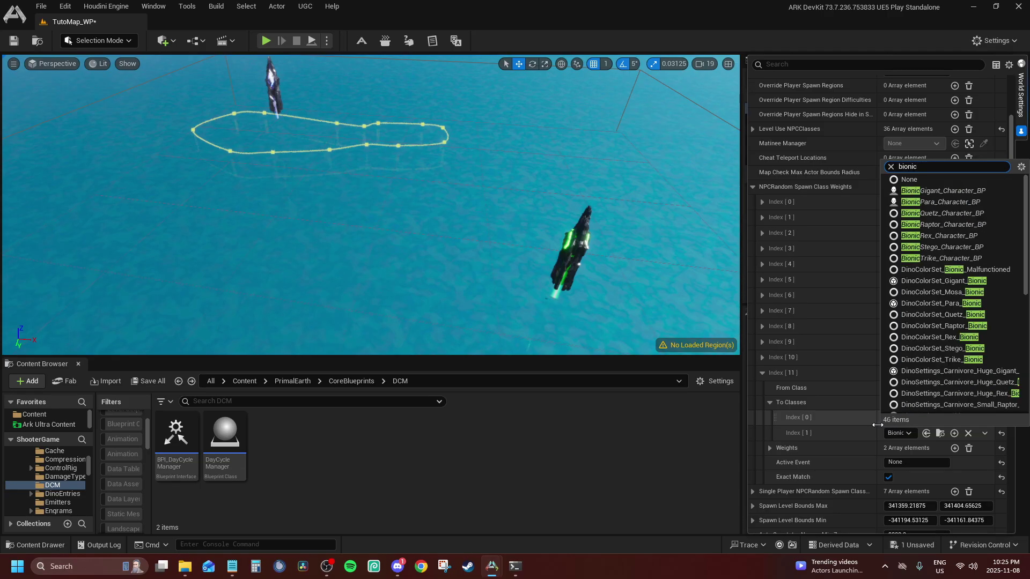
click(931, 214)
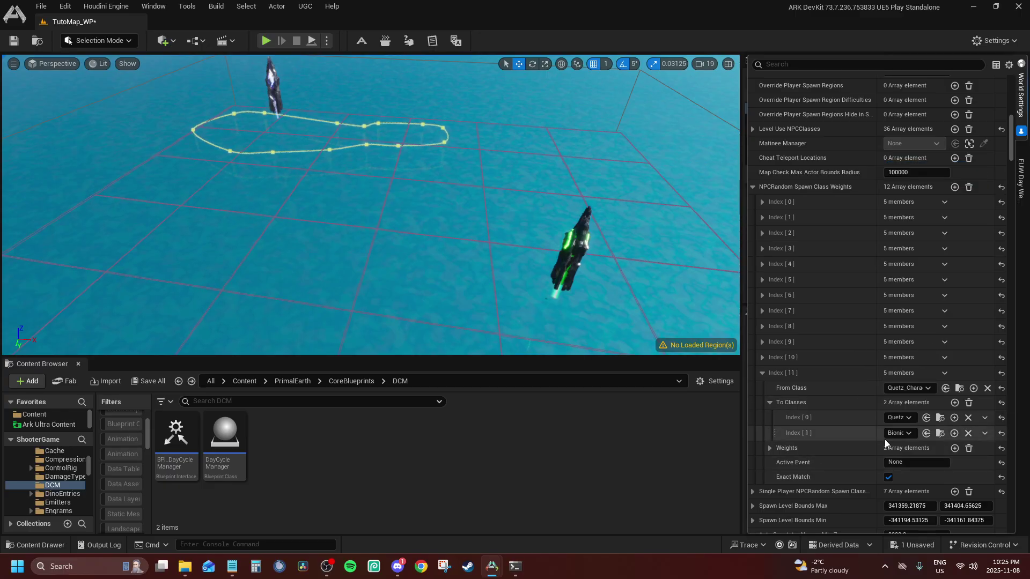
click(762, 374)
Add Index 12 to NPCRandom Spawn Class Weights, expand it, and paste the copied Gigant entry's values into it.
click(954, 187)
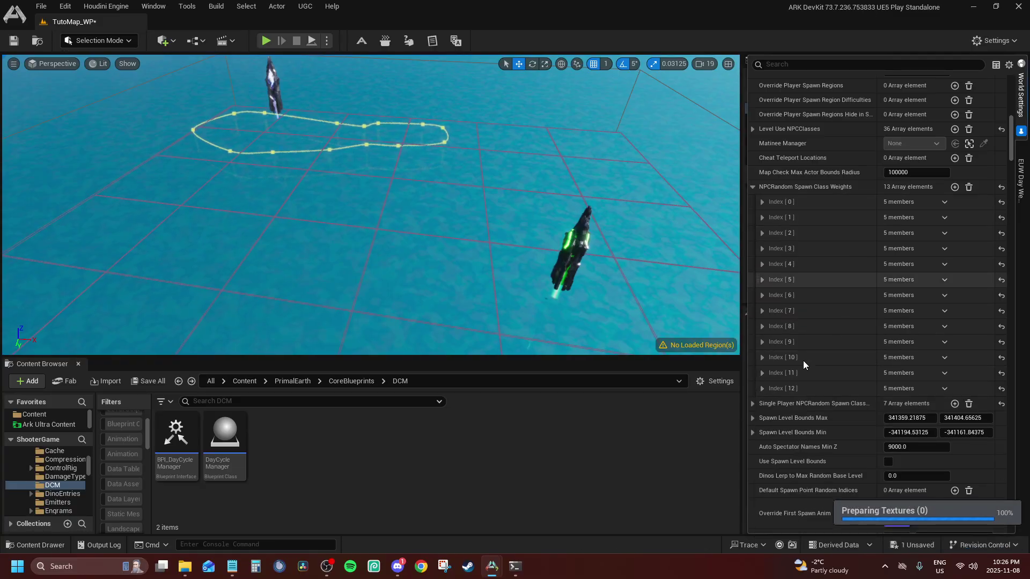
click(767, 387)
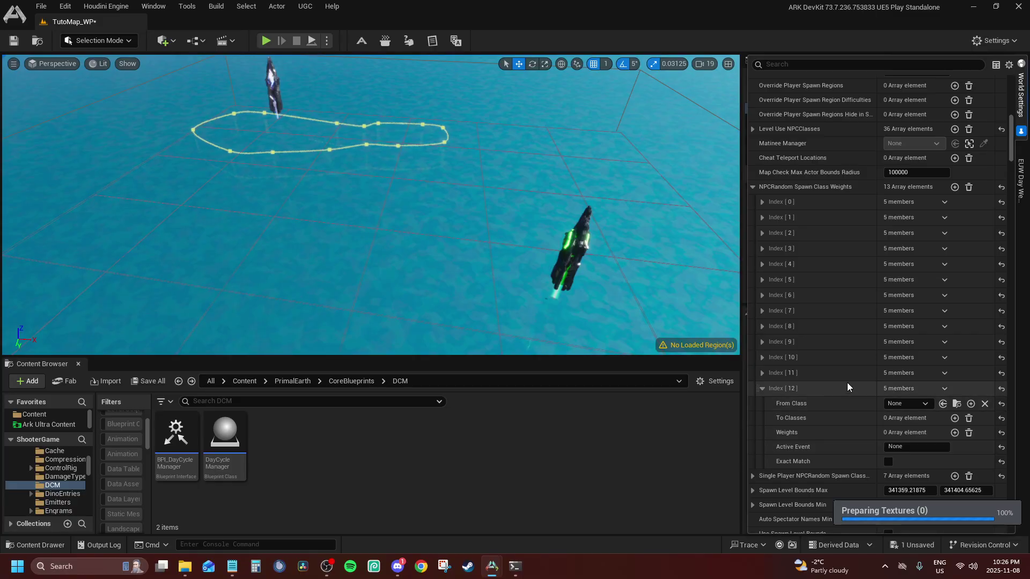
shift+click(882, 394)
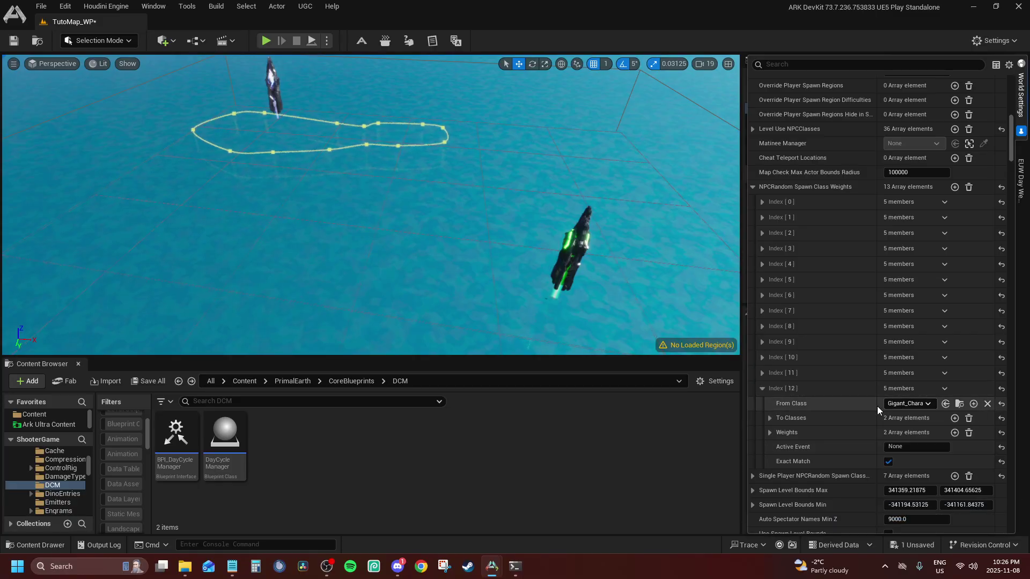
Look up the bionic classes available for Index 12's From Class and expand its To Classes and Weights.
click(907, 404)
text(bionic)
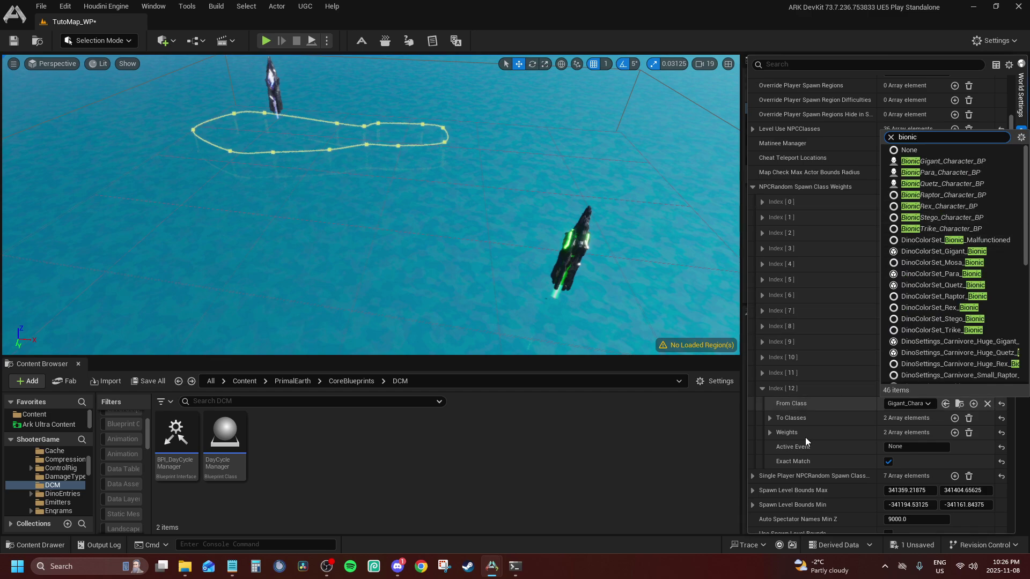
click(798, 417)
click(770, 432)
click(798, 419)
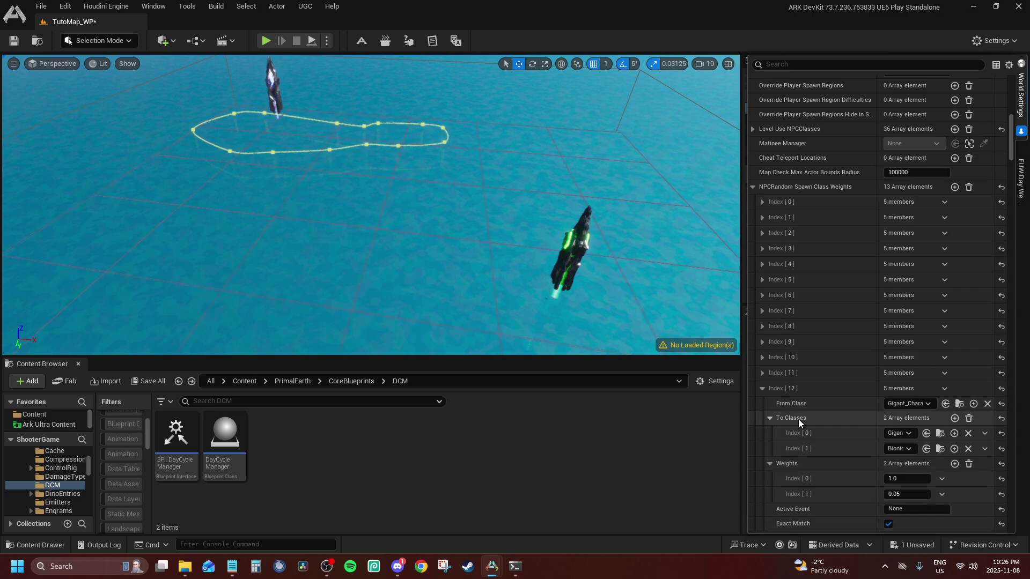
click(900, 403)
text(raptor)
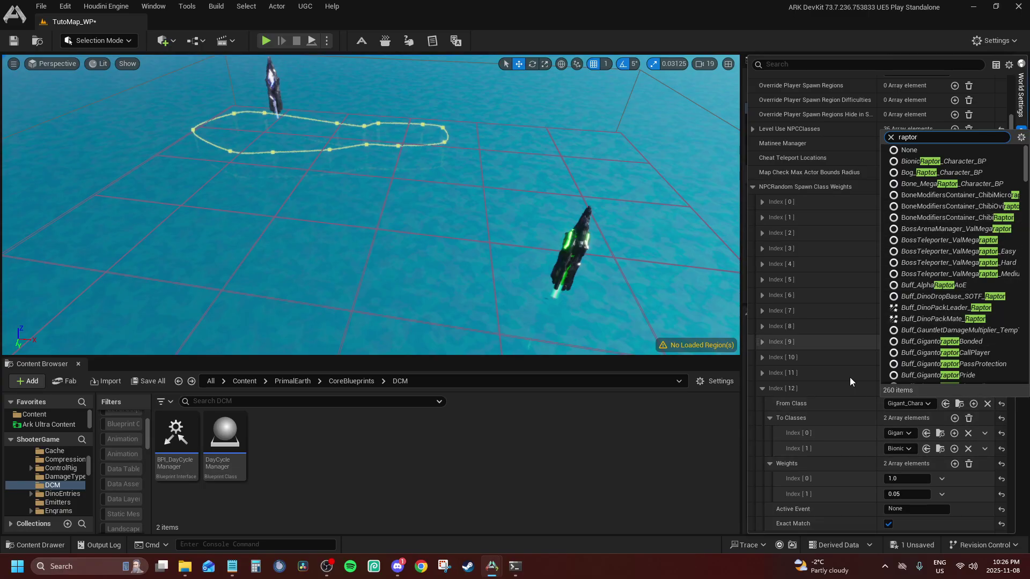
click(818, 438)
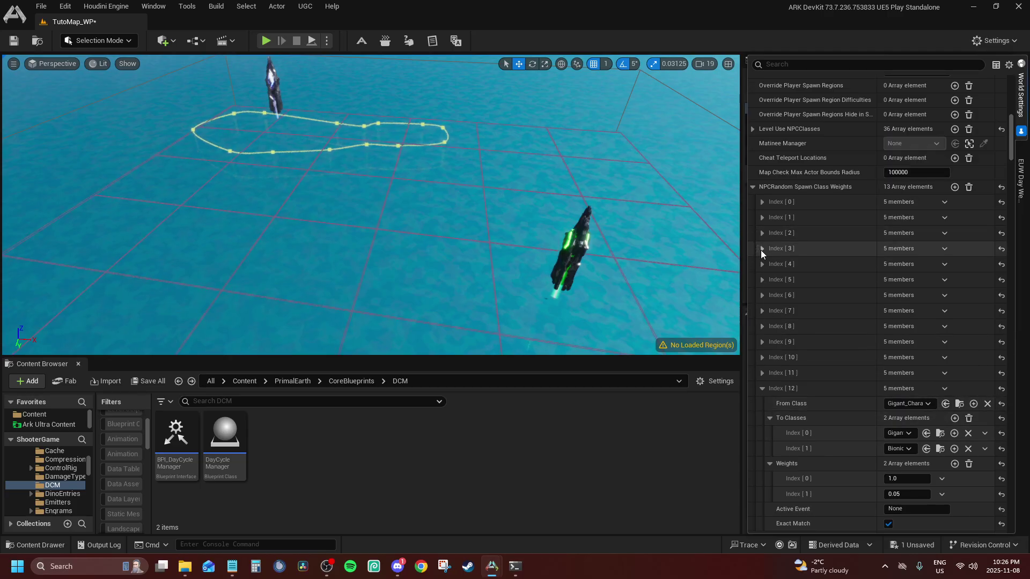
Find the raptor entry at Index 1 and add a third element to both its To Classes and Weights.
click(762, 249)
click(771, 292)
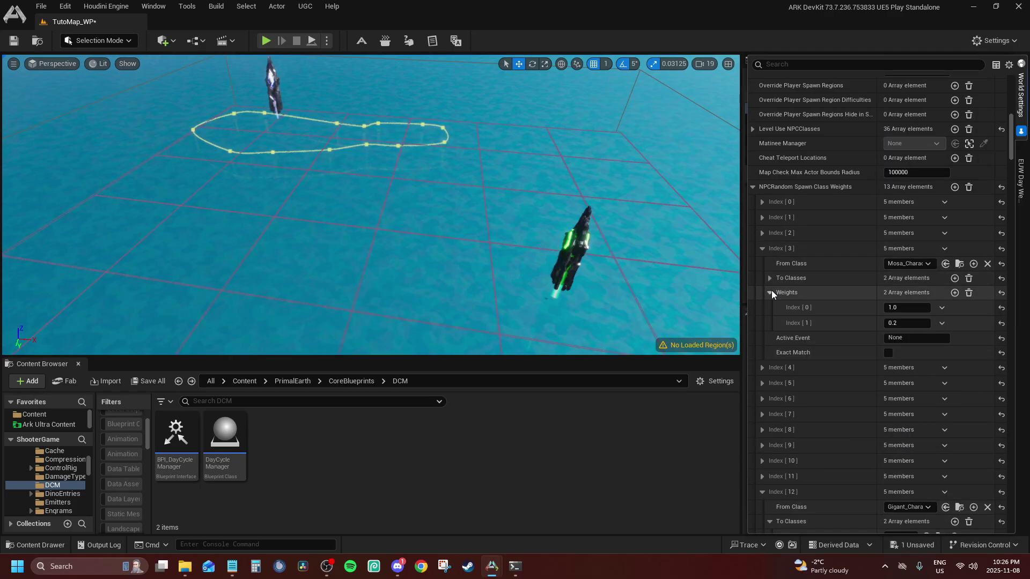
click(771, 292)
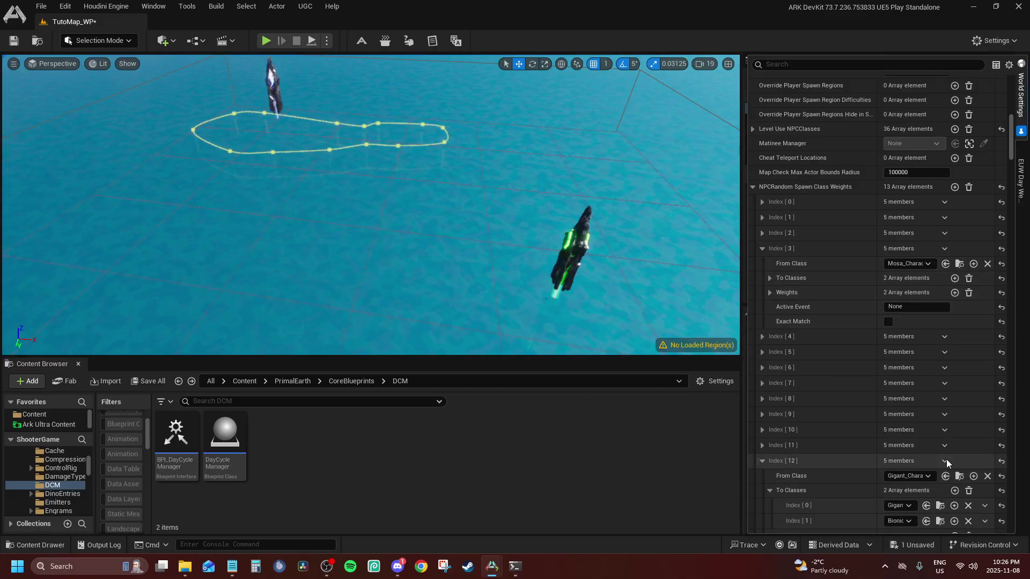
click(762, 232)
click(762, 233)
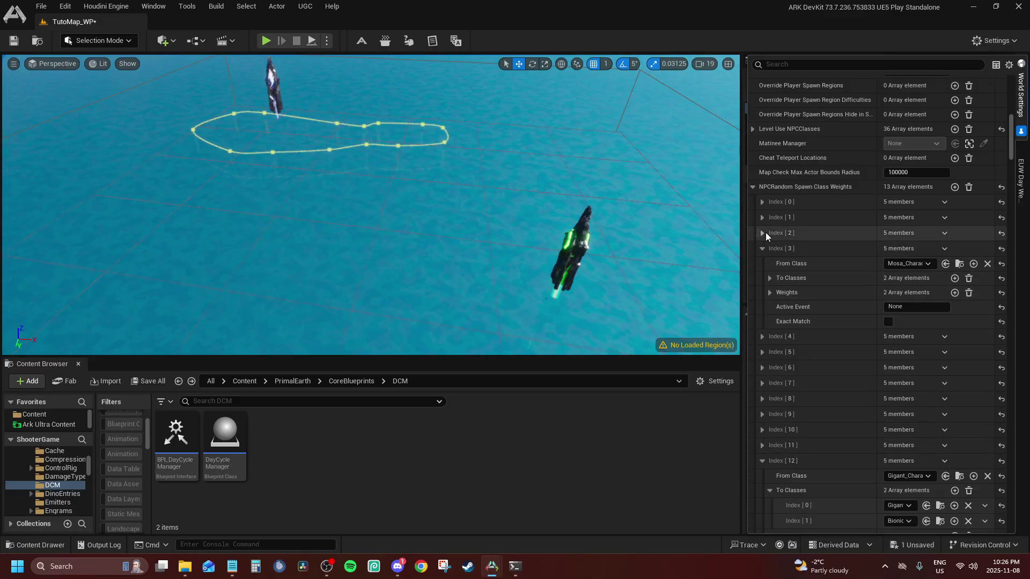
click(764, 218)
click(762, 321)
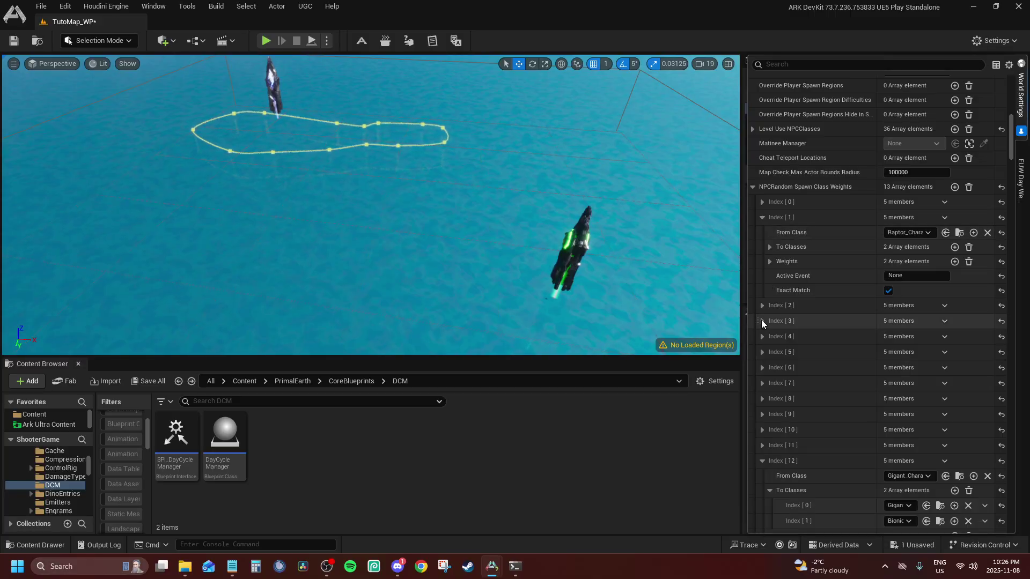
click(770, 261)
click(770, 246)
click(954, 246)
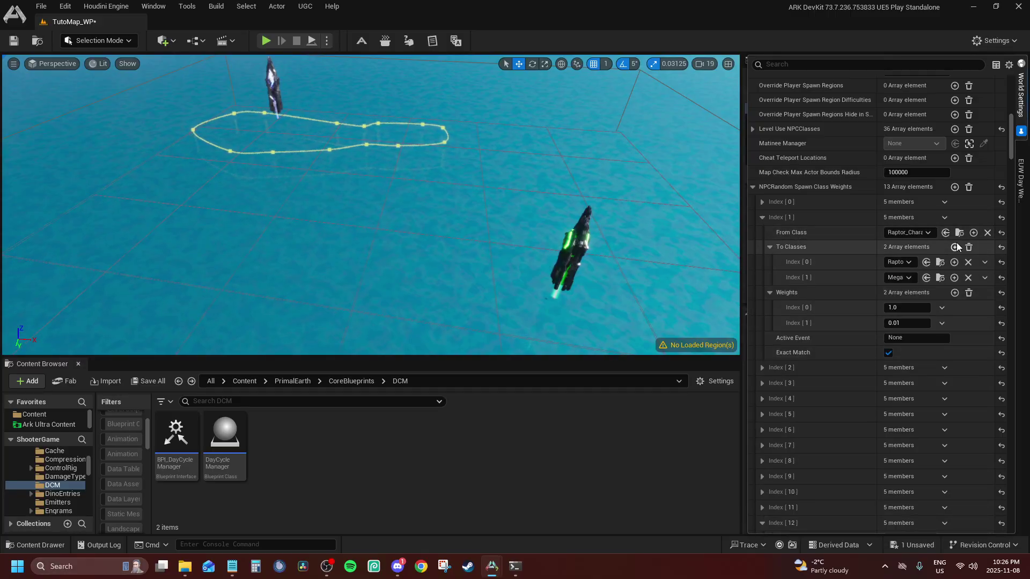
scroll(945, 311, down, 3)
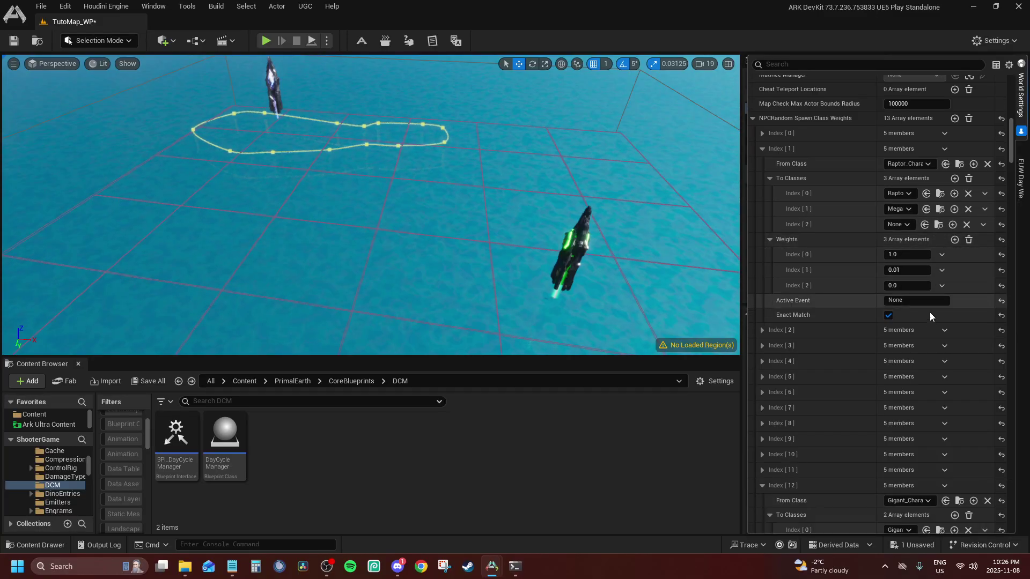
Find the other raptor entry at Index 7 and add a third element to both its To Classes and Weights.
click(762, 346)
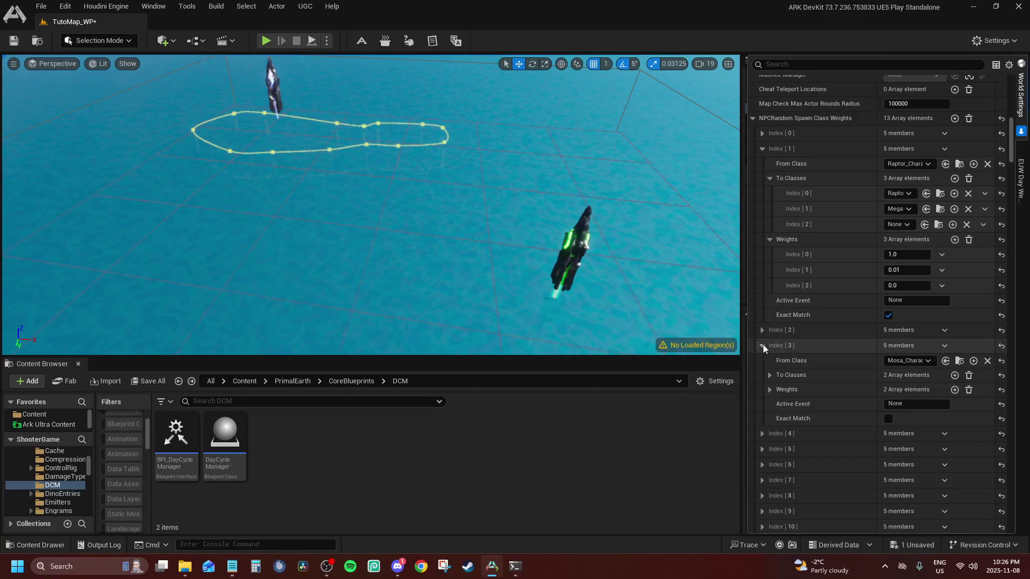
click(762, 346)
click(762, 377)
click(762, 376)
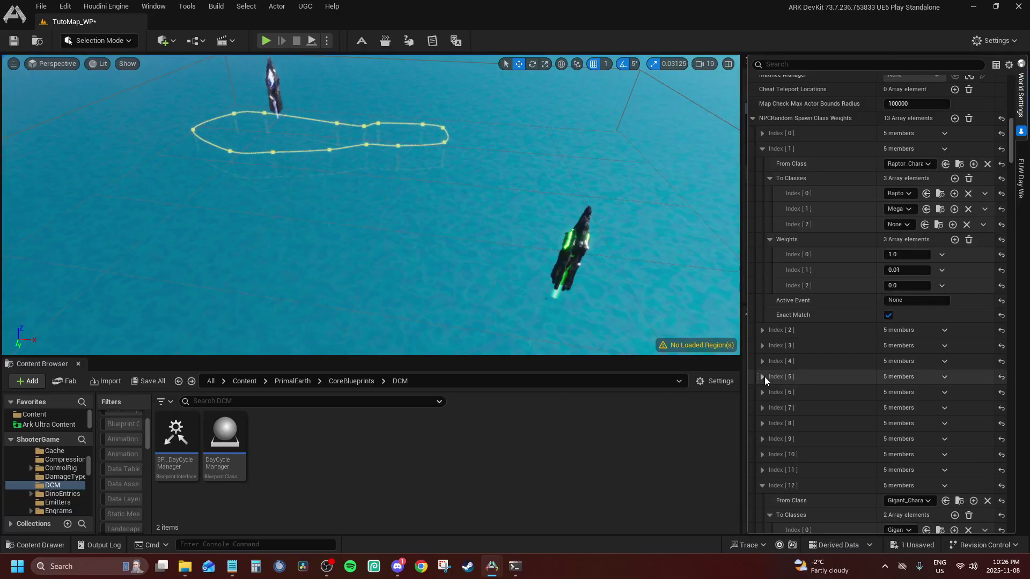
click(763, 407)
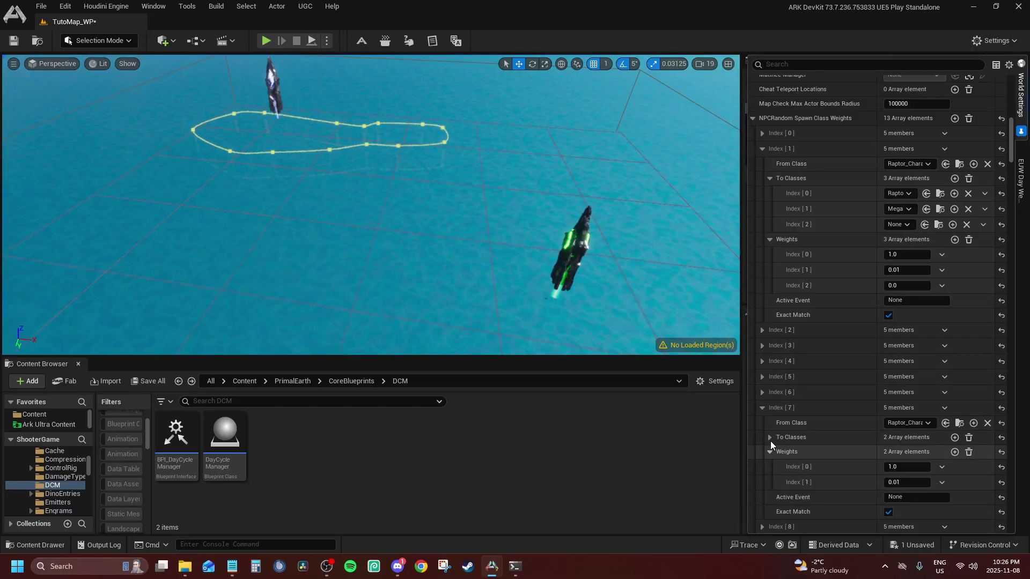
click(955, 437)
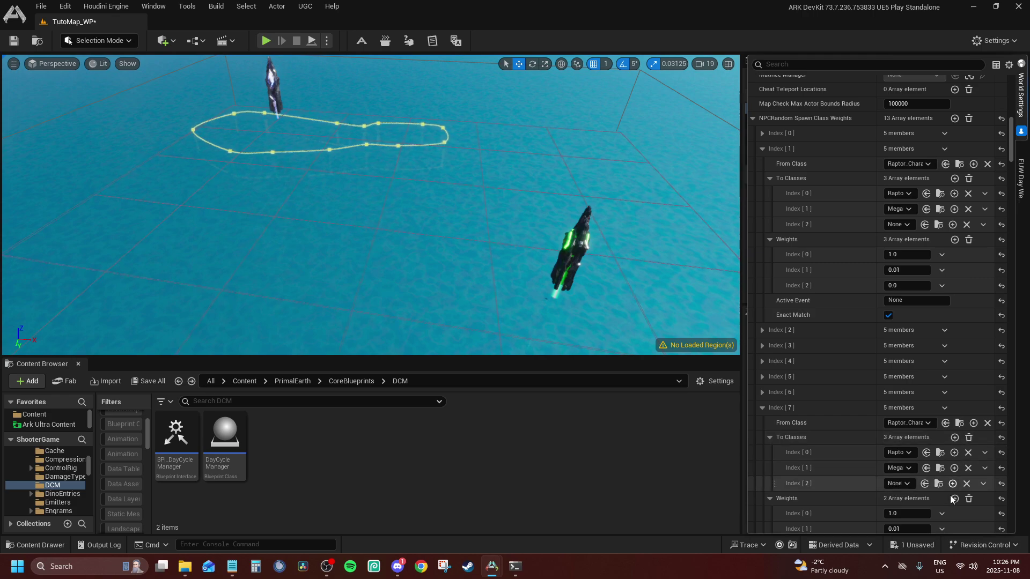
click(954, 499)
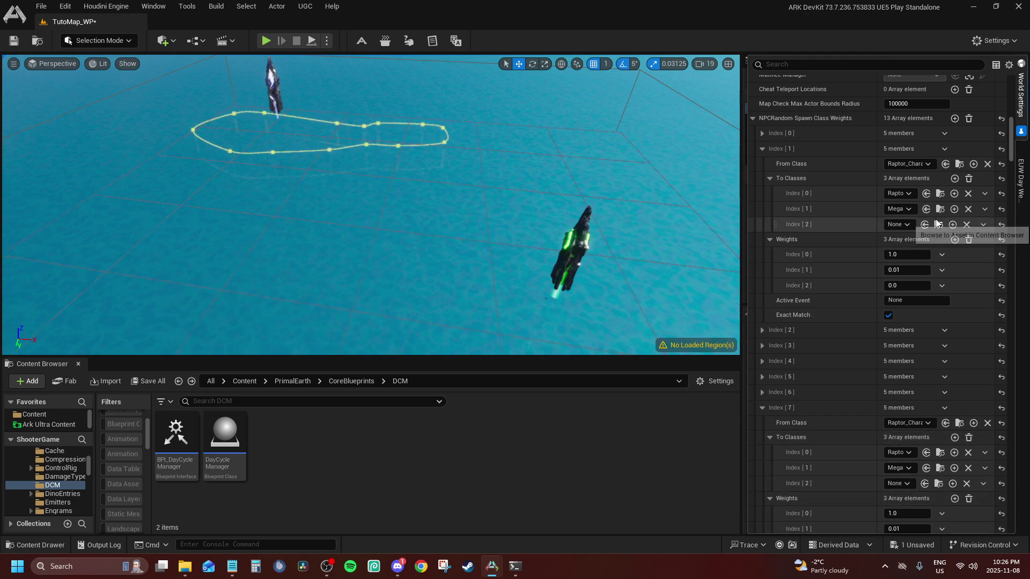
Set Index 1's third To Classes element to BionicRaptor_Character_BP with a weight of 0.05, and collapse the entry.
click(894, 224)
text(bino)
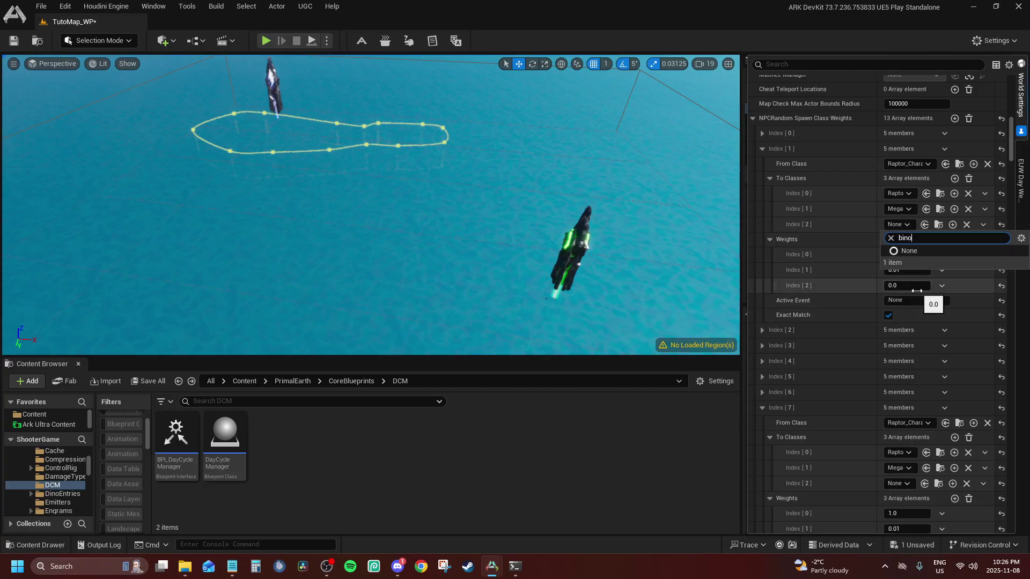
text(iconic)
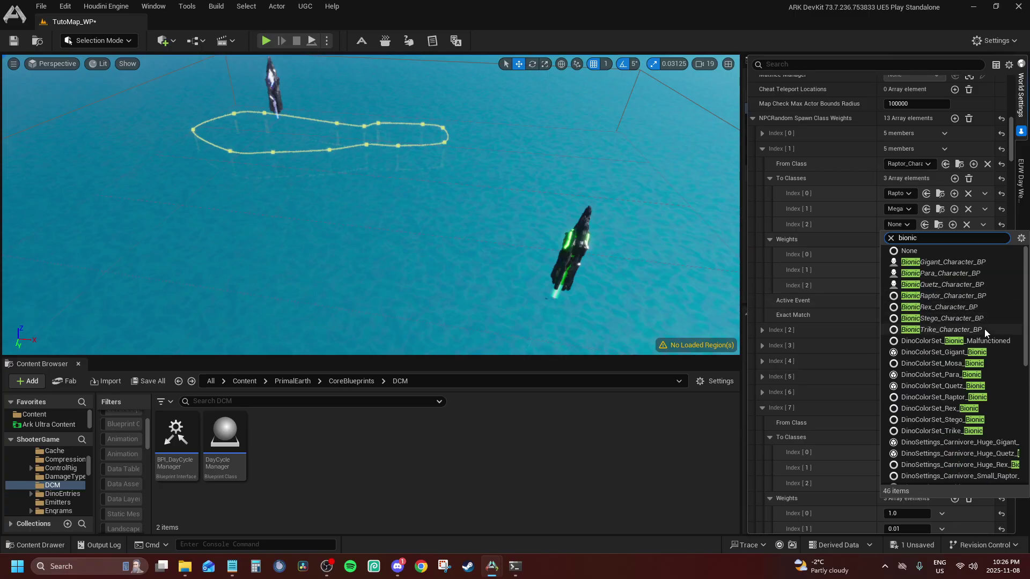
click(946, 296)
click(874, 288)
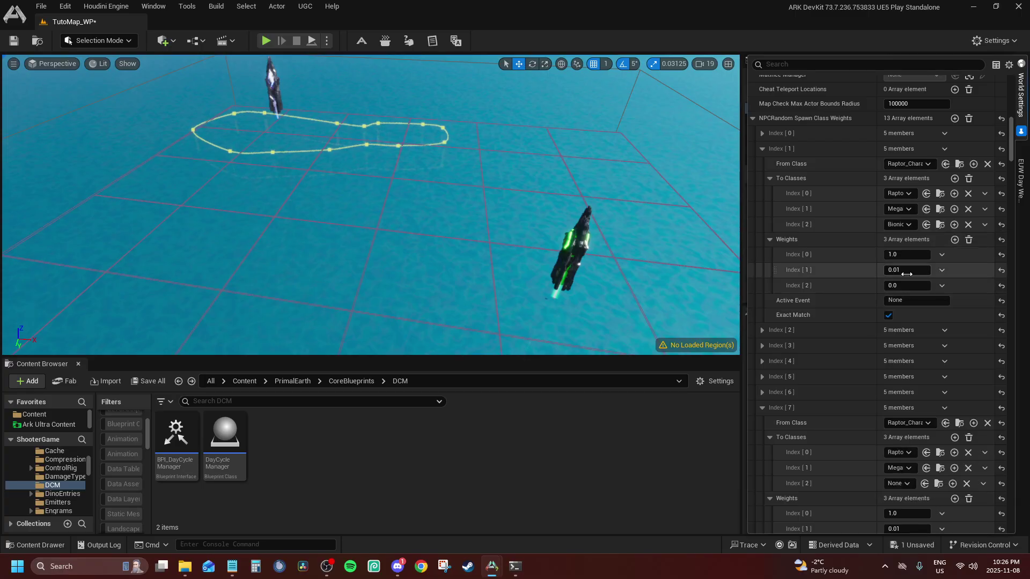
click(900, 287)
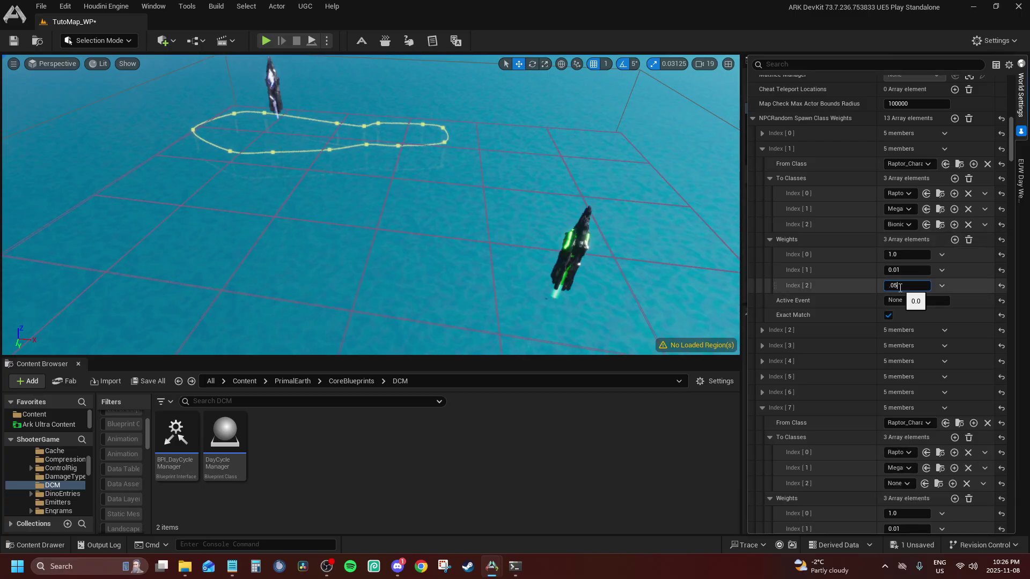
text(.05)
key(Return)
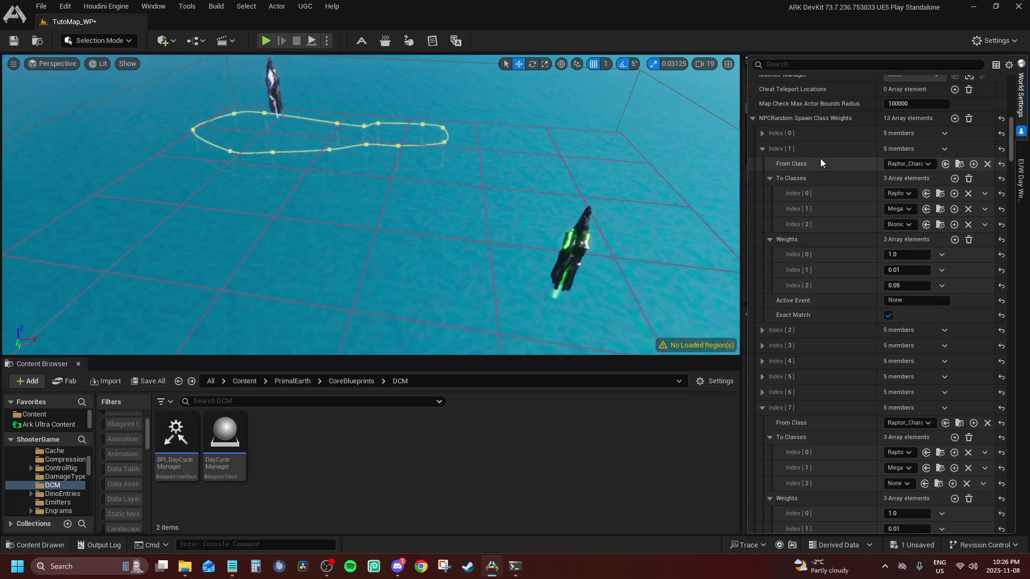
click(770, 178)
click(771, 187)
click(761, 148)
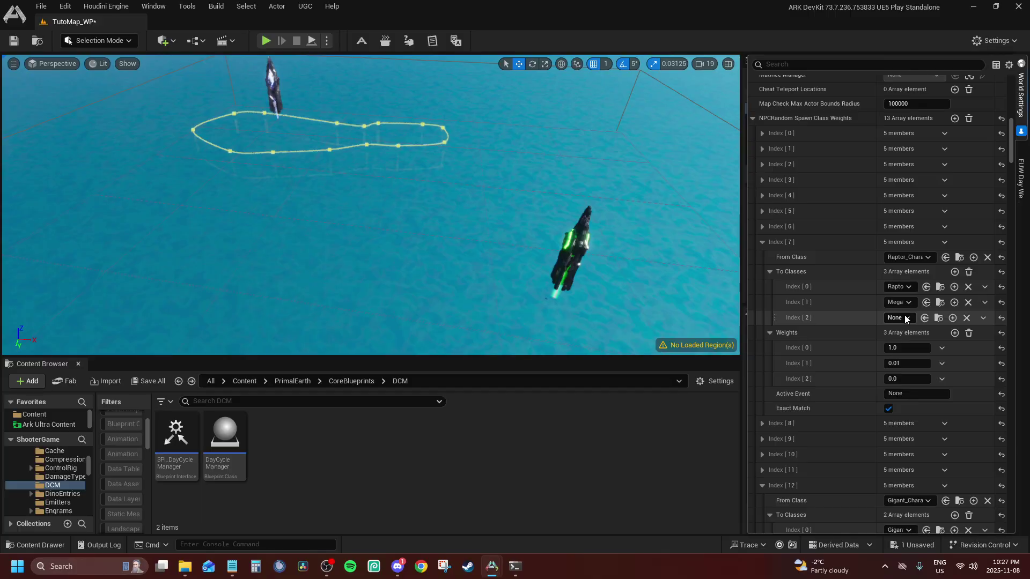
Set Index 7's third To Classes element to BionicRaptor_Character_BP with a weight of 0.05, and collapse the entry.
click(900, 317)
text(bionic rap)
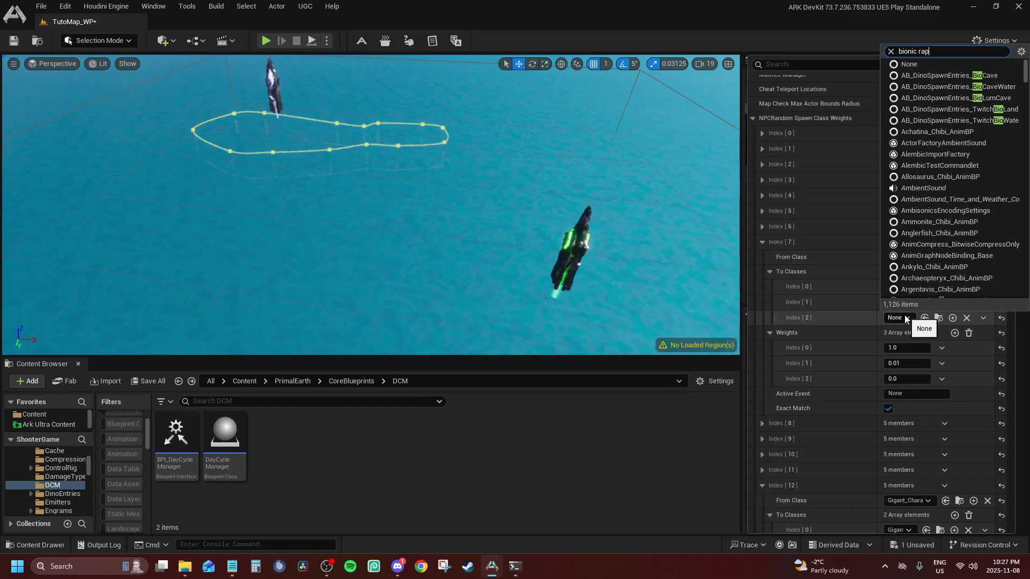
click(971, 355)
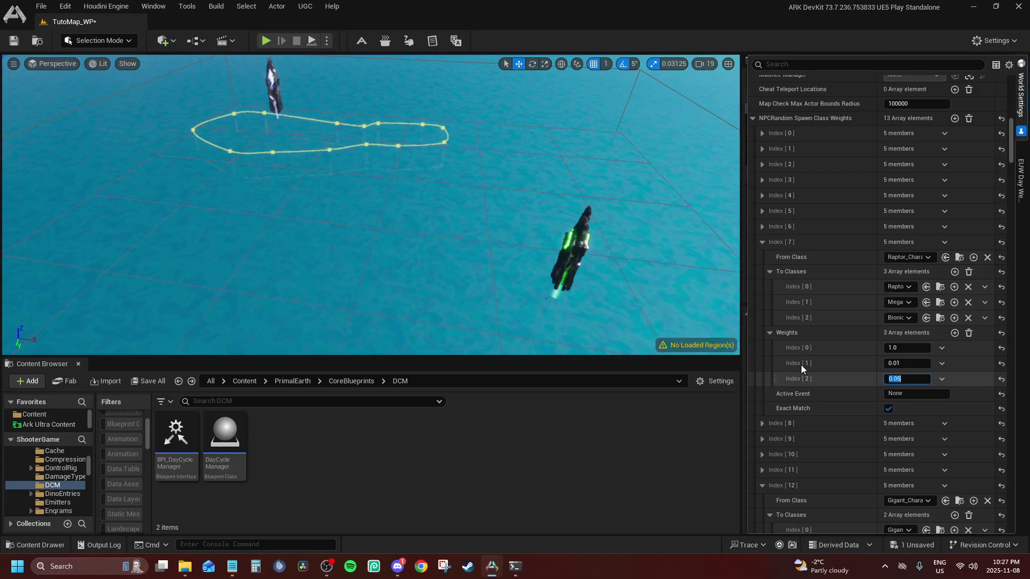
click(771, 272)
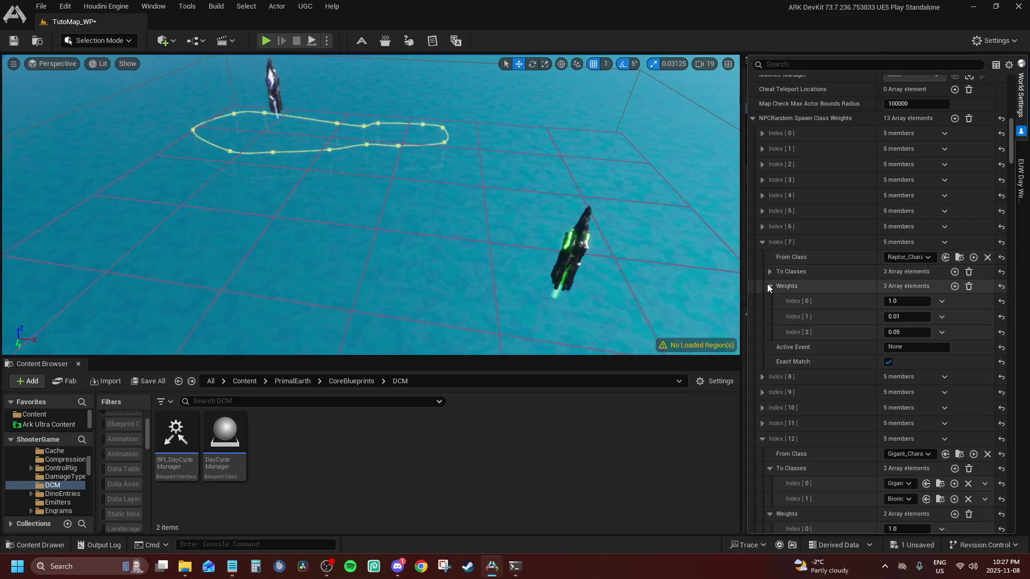
click(762, 242)
Set Index 12's From Class to Rex_Character_BP.
scroll(810, 280, down, 3)
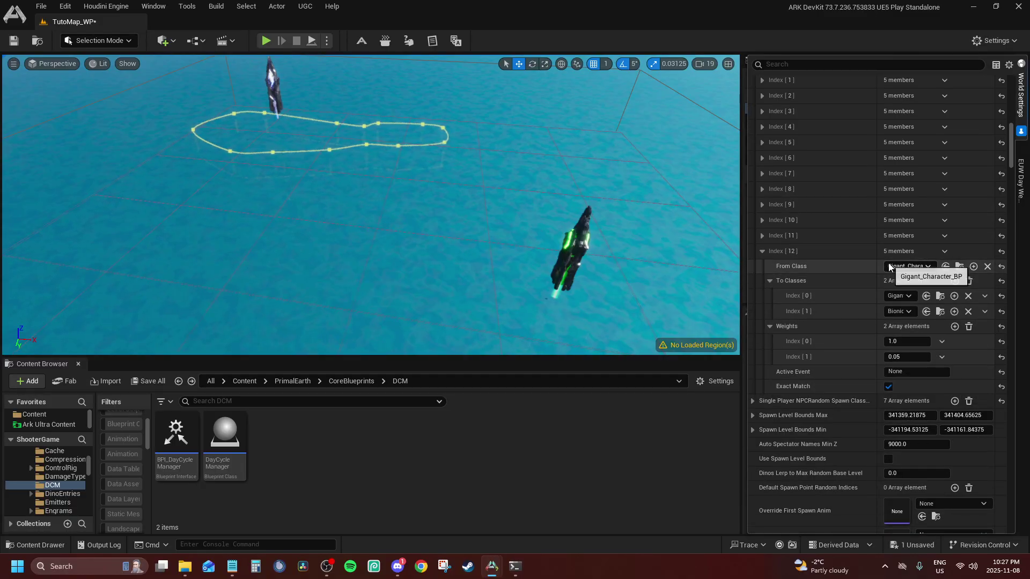
click(889, 268)
text(Bionic)
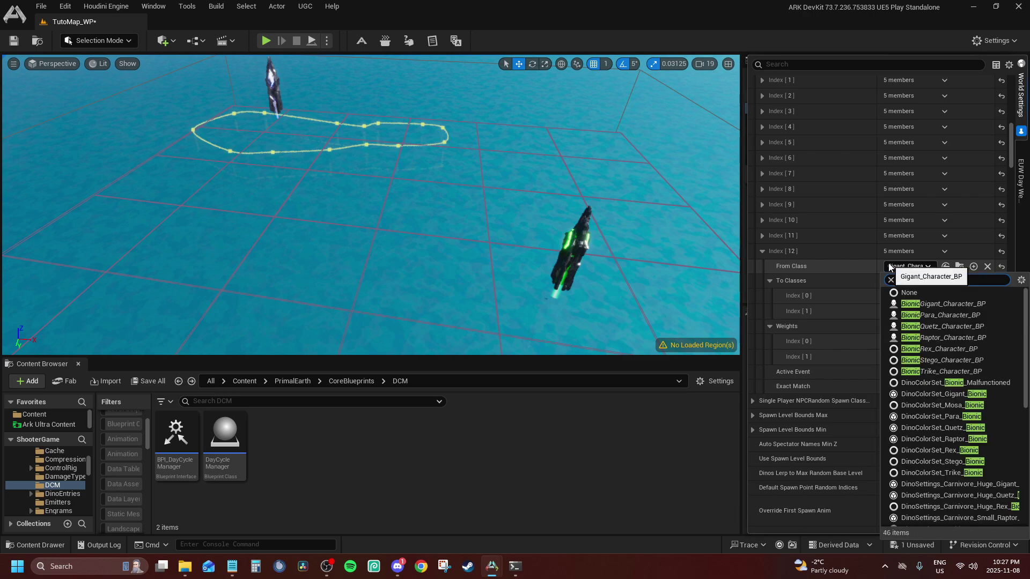
click(891, 279)
text(rex)
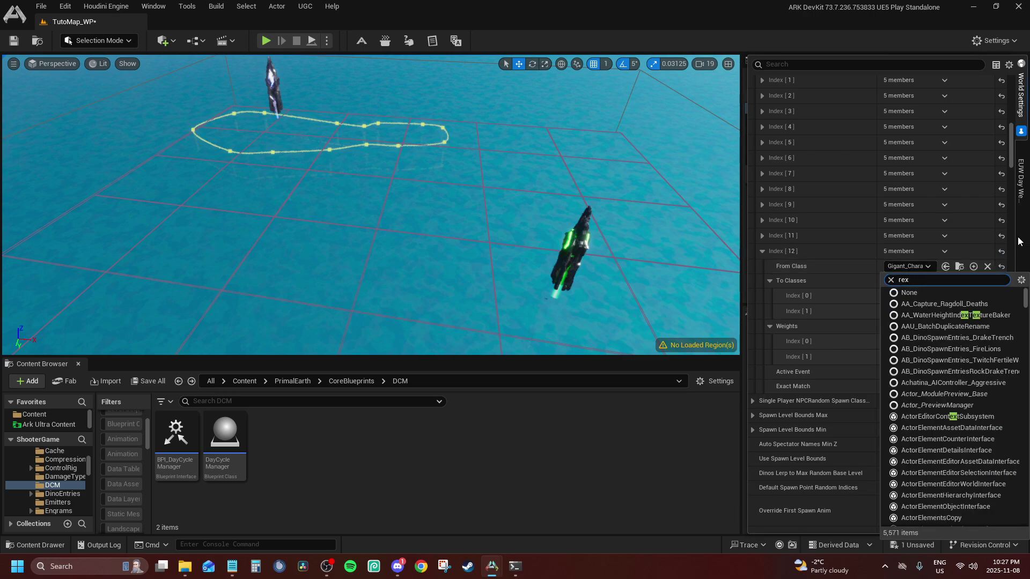
text( cha)
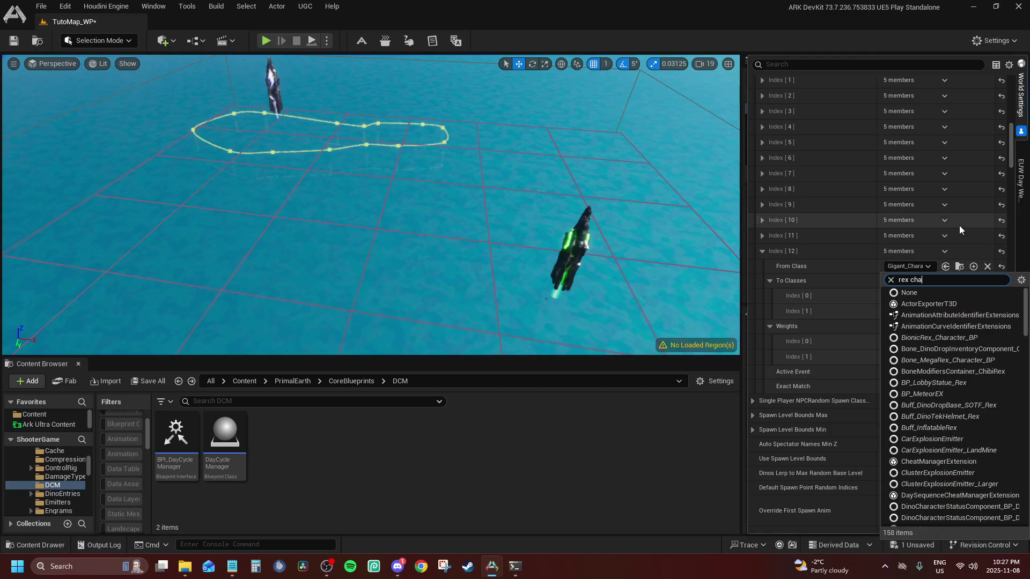
text(rac)
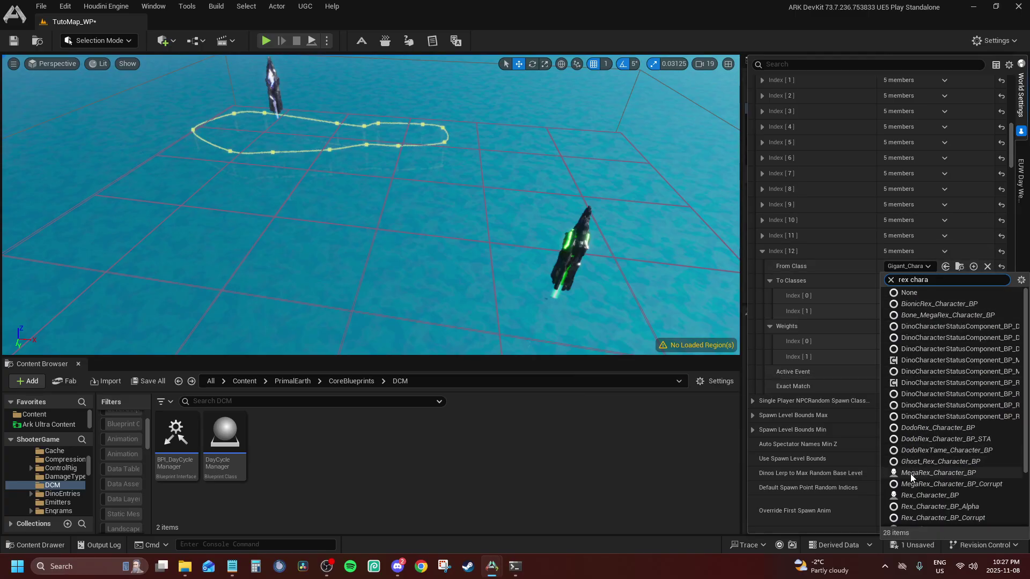
click(935, 496)
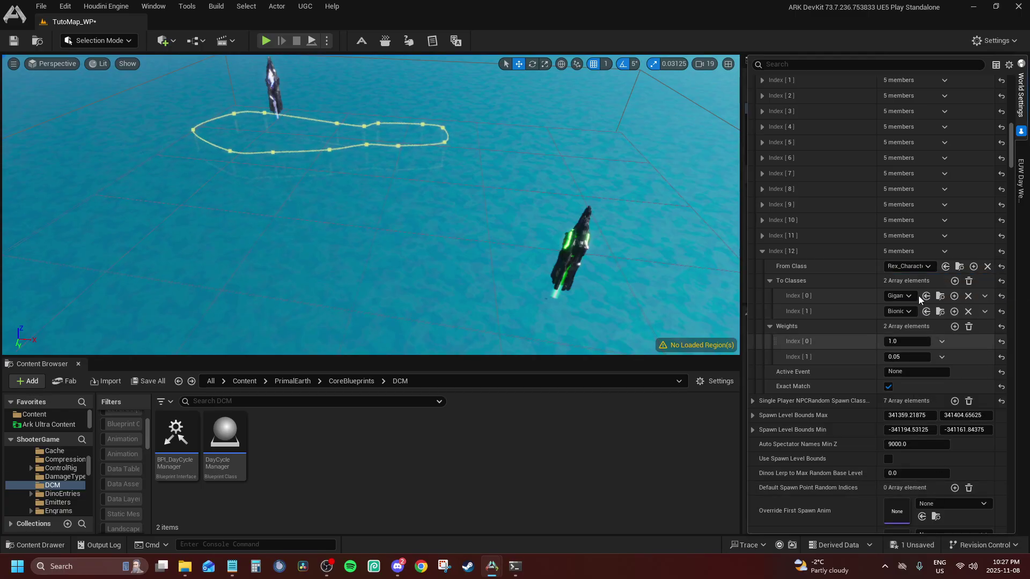
Set Index 12's first To Classes element to Rex_Character_BP.
click(900, 296)
text(rex c)
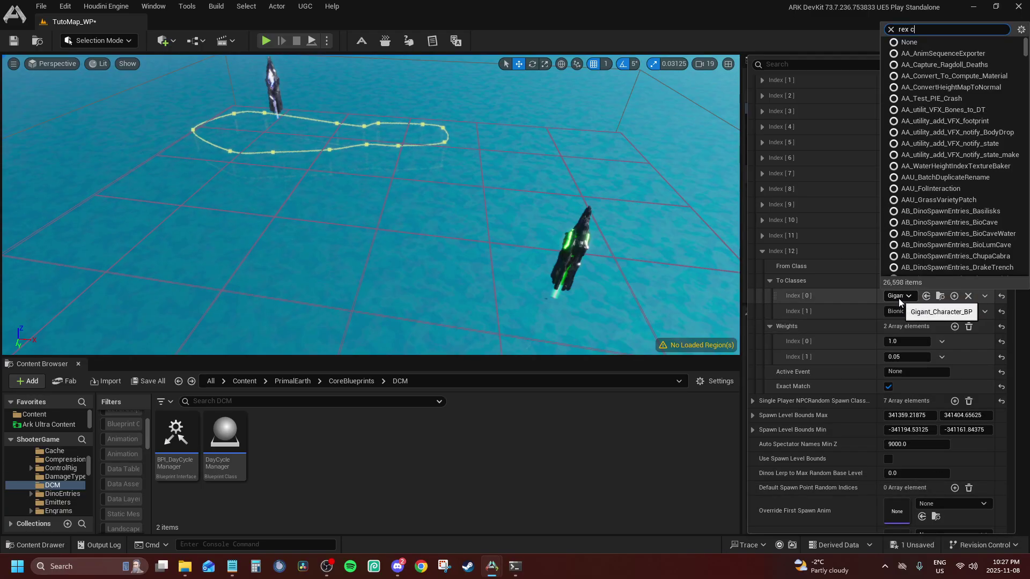
text(haracter)
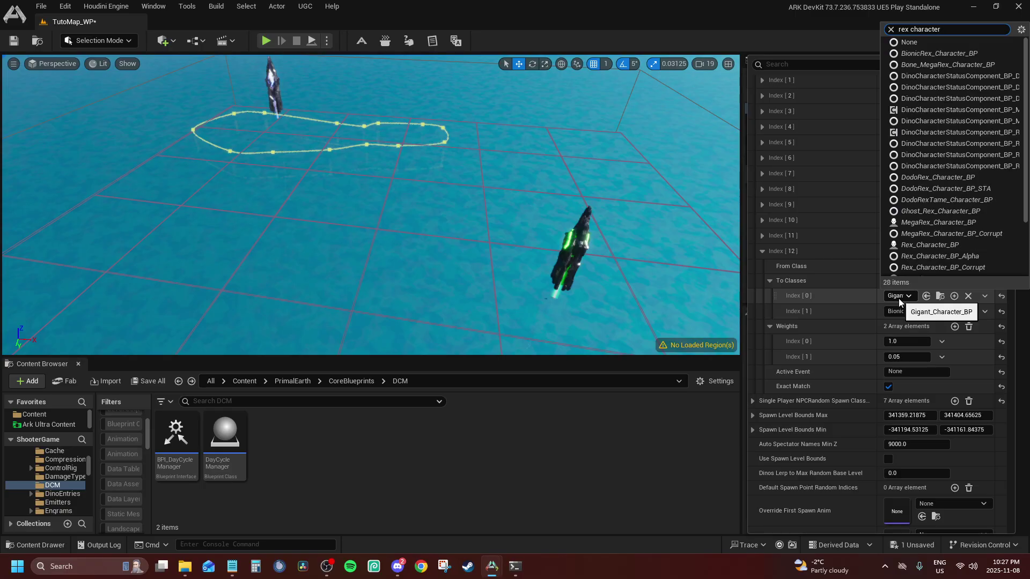
click(943, 246)
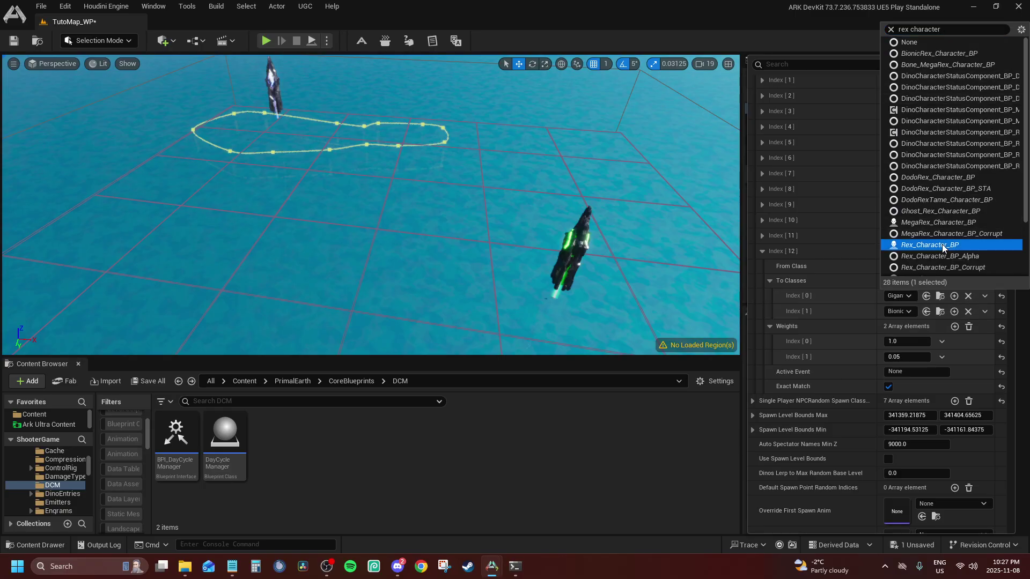
Set Index 12's second To Classes element to BionicRex_Character_BP and collapse the entry.
click(904, 311)
text(bi)
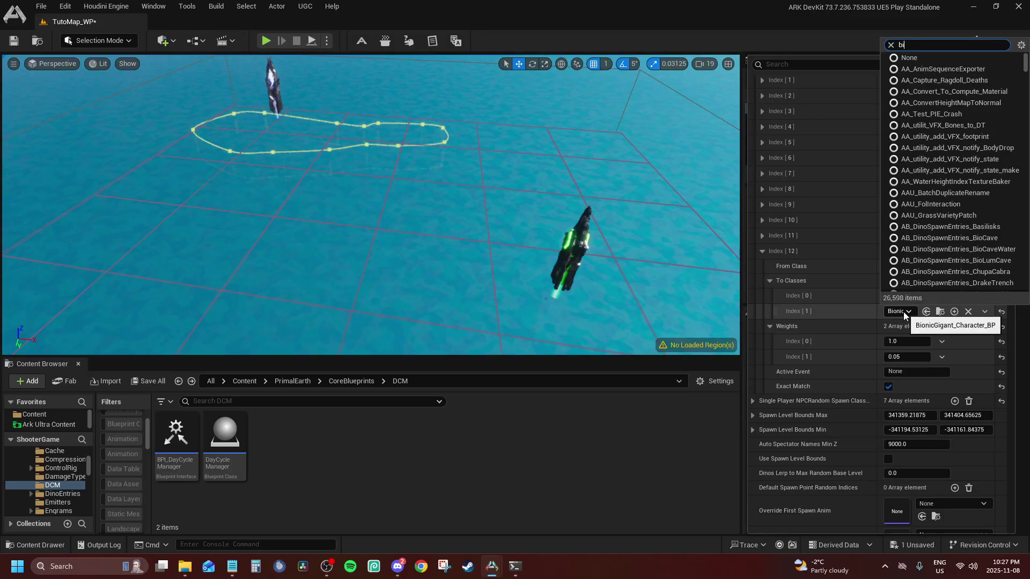
text(onic)
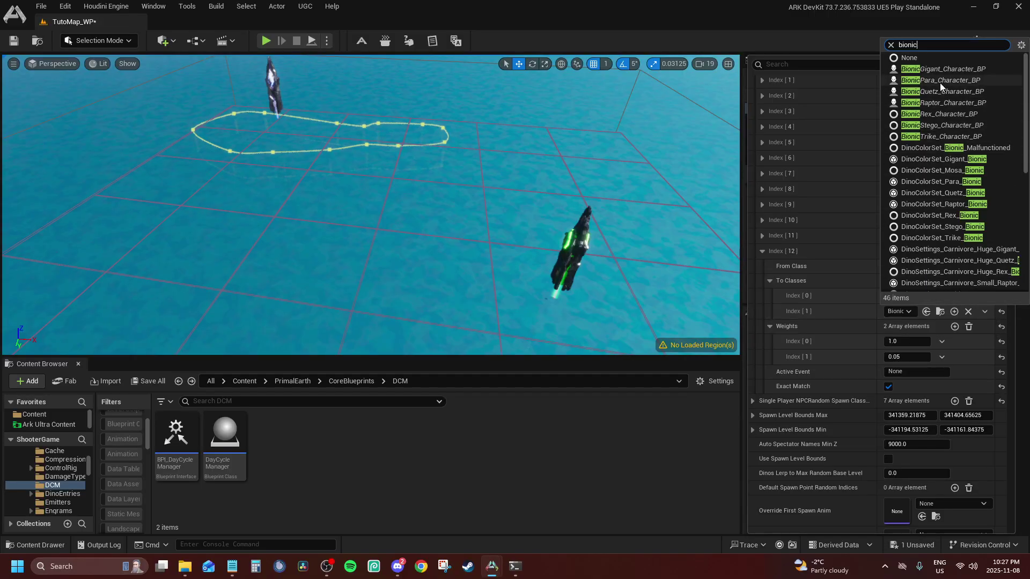
click(936, 115)
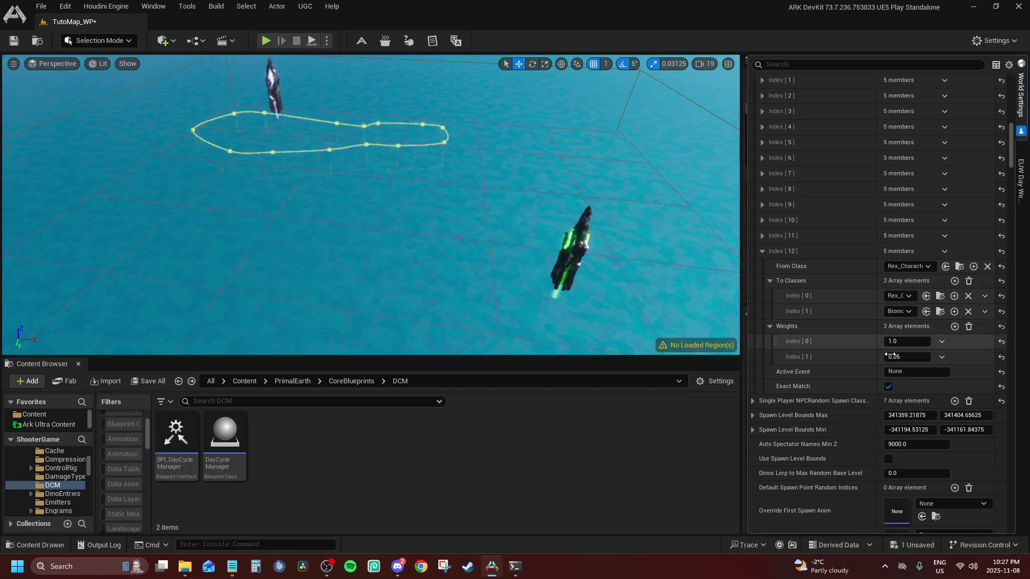
click(769, 282)
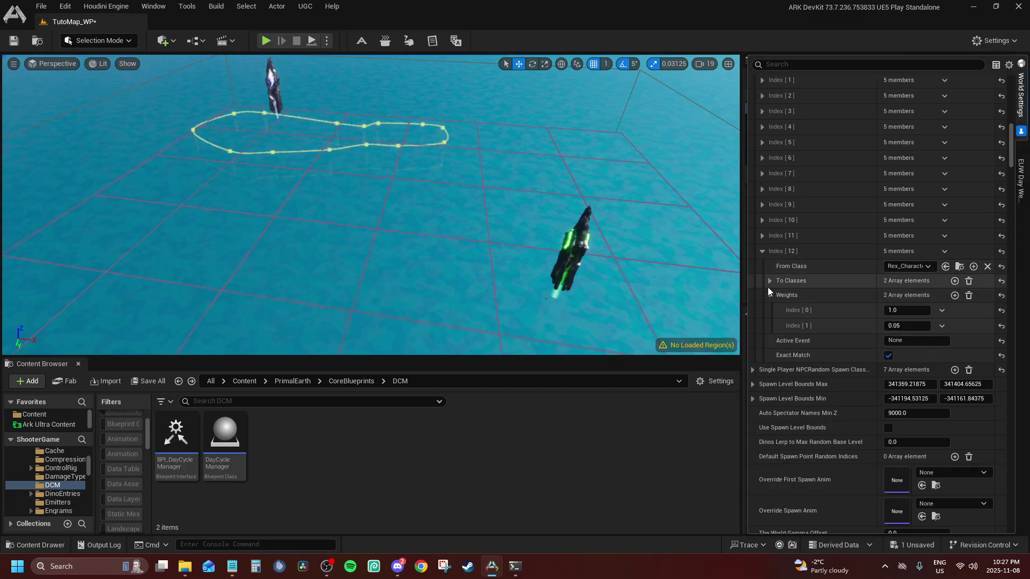
click(769, 295)
click(762, 251)
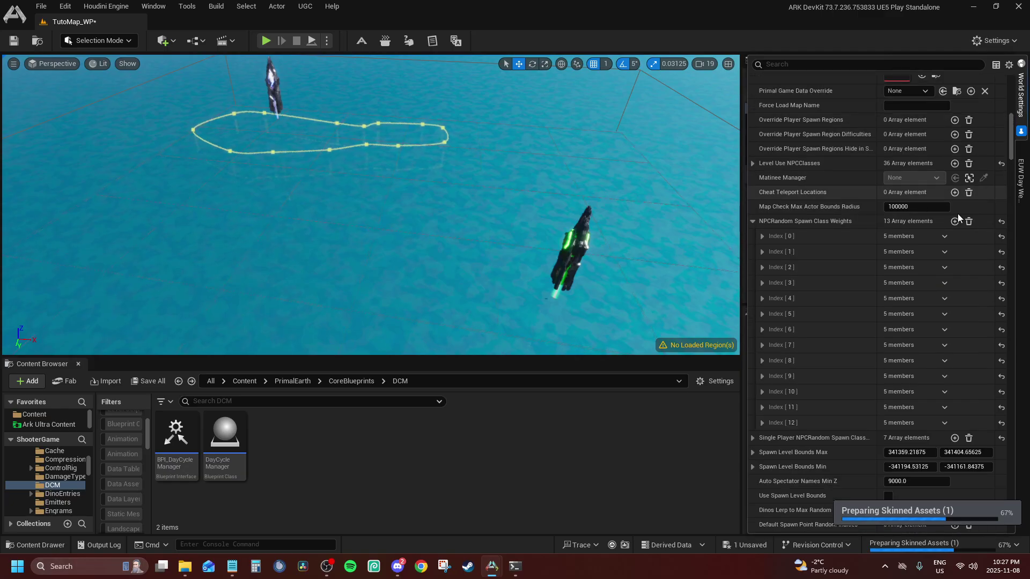
Add an Index 13 entry to NPCRandom Spawn Class Weights, paste the copied Gigant entry into it and expand it.
click(955, 186)
scroll(789, 367, down, 2)
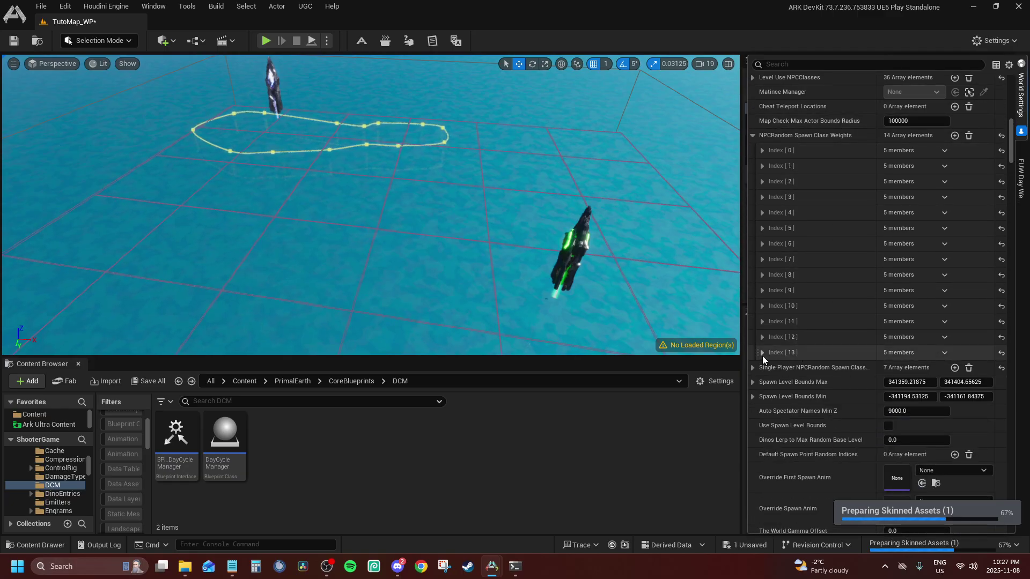
click(763, 353)
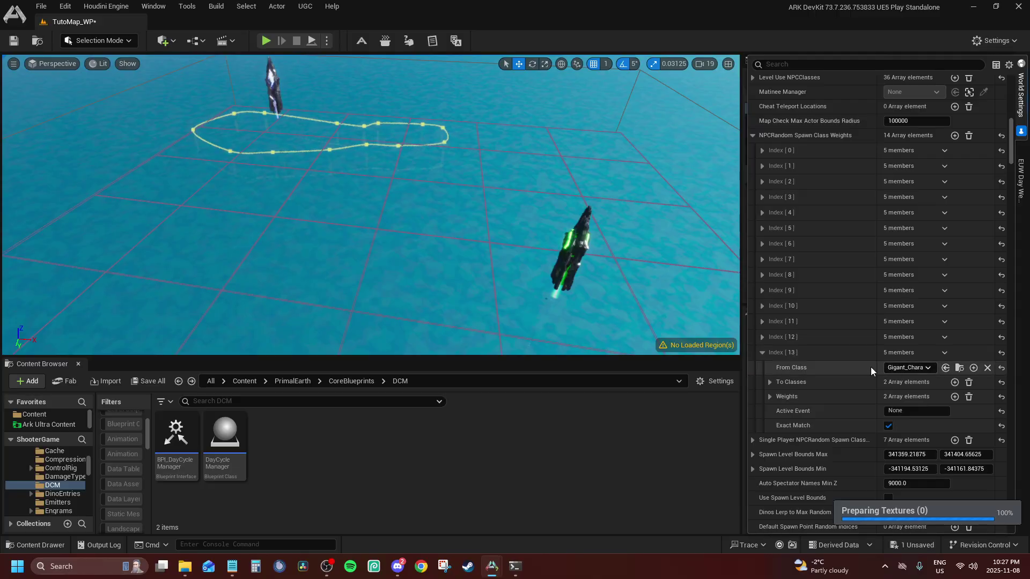
Set Index 13's From Class to Stego_Character_BP.
text(bionic)
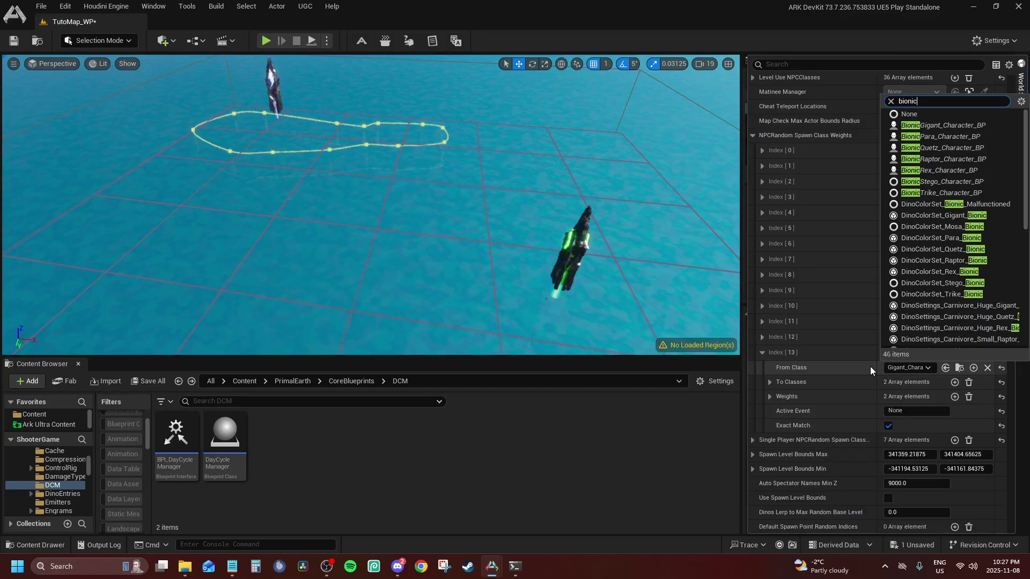
key(BackSpace)
key(BackSpace)
key(BackSpace)
key(BackSpace)
key(BackSpace)
key(BackSpace)
text(ste)
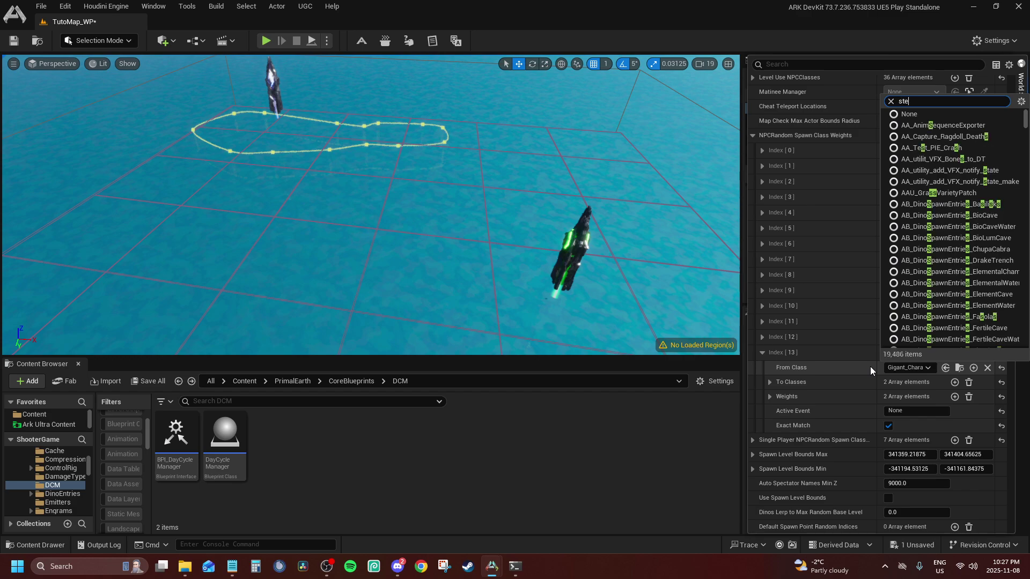
text(go cv)
key(BackSpace)
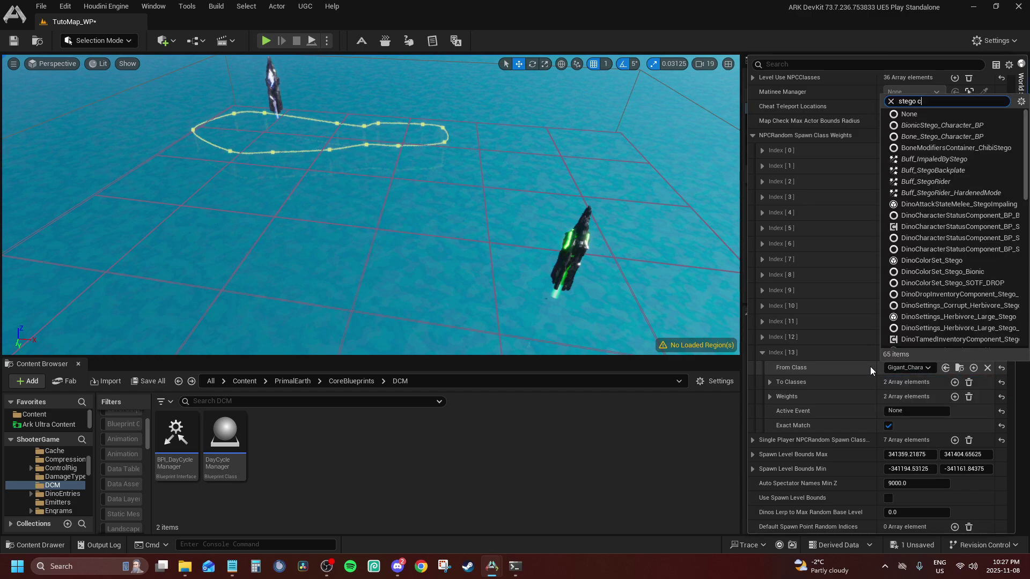
text(har)
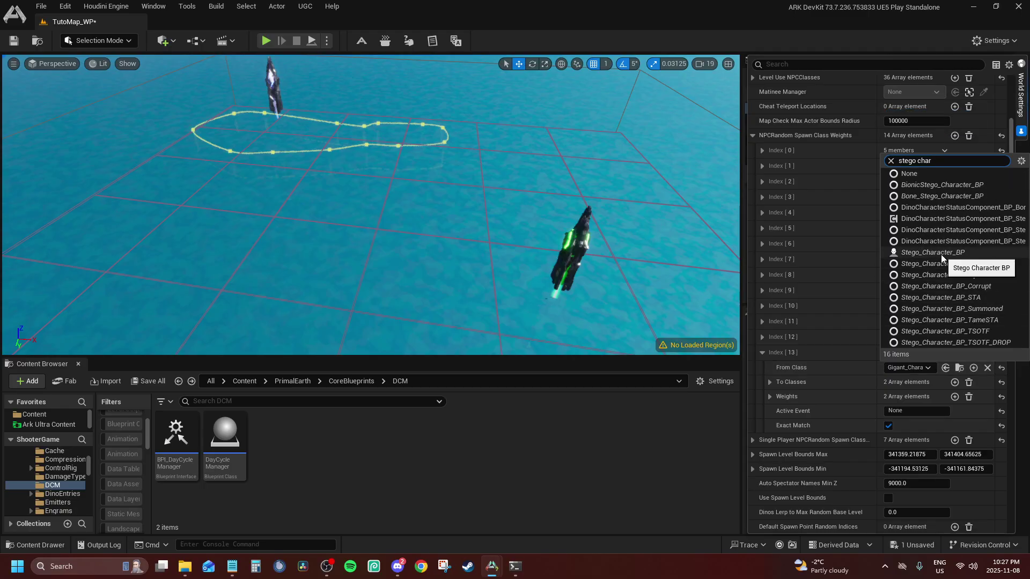
click(942, 256)
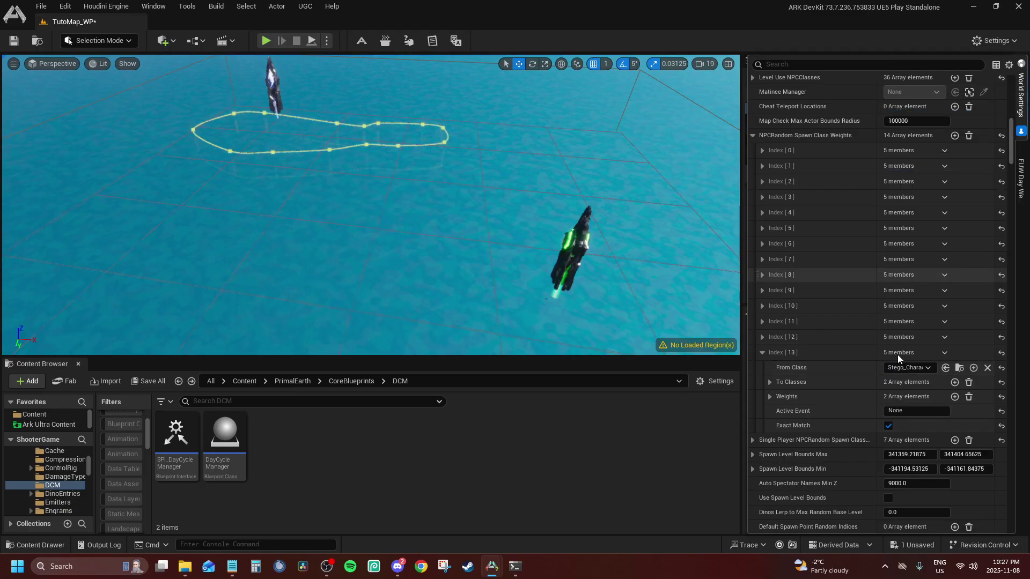
Set Index 13's first To Classes element to Stego_Character_BP.
click(770, 397)
click(770, 382)
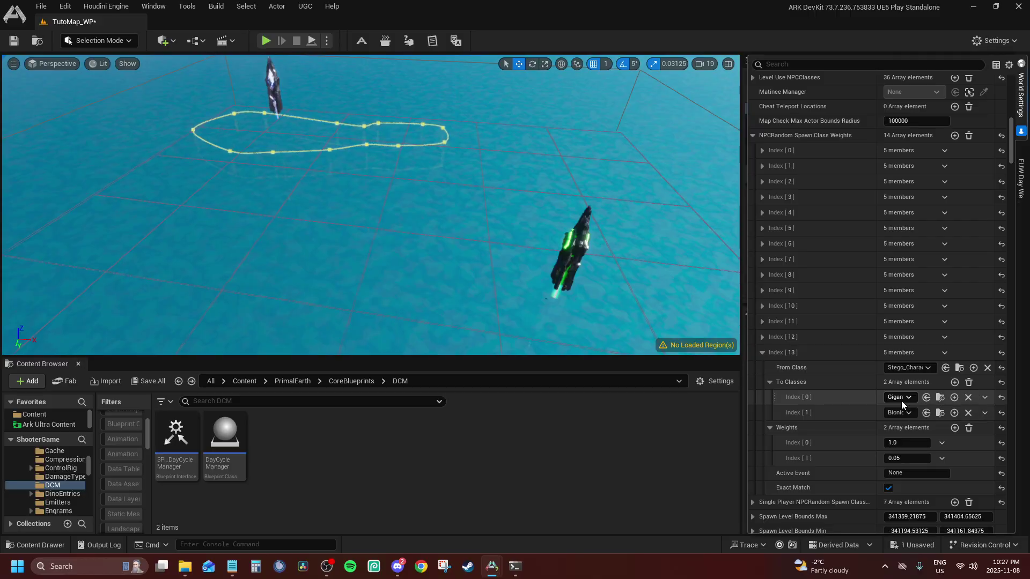
click(900, 400)
text(stego)
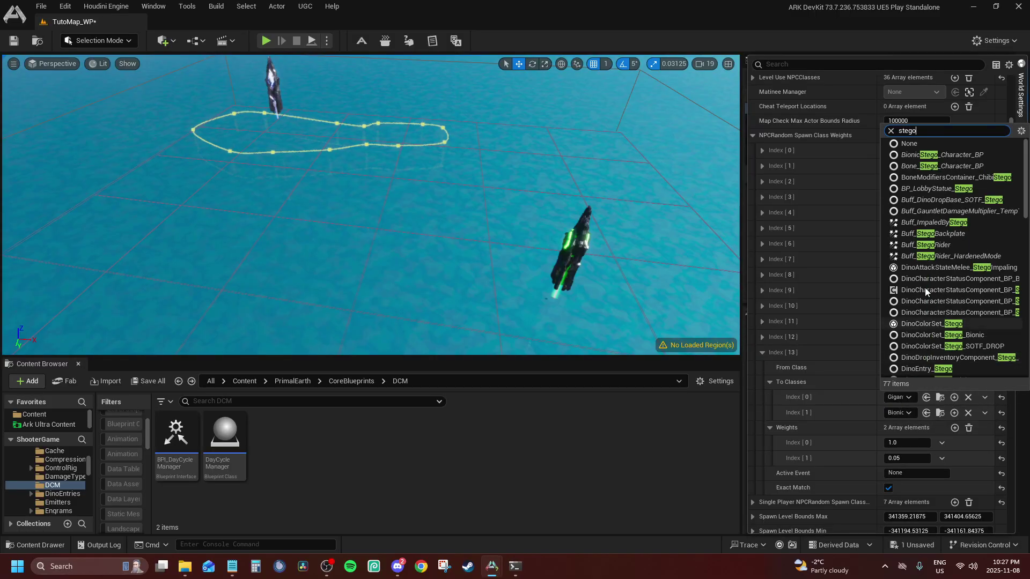
text( c)
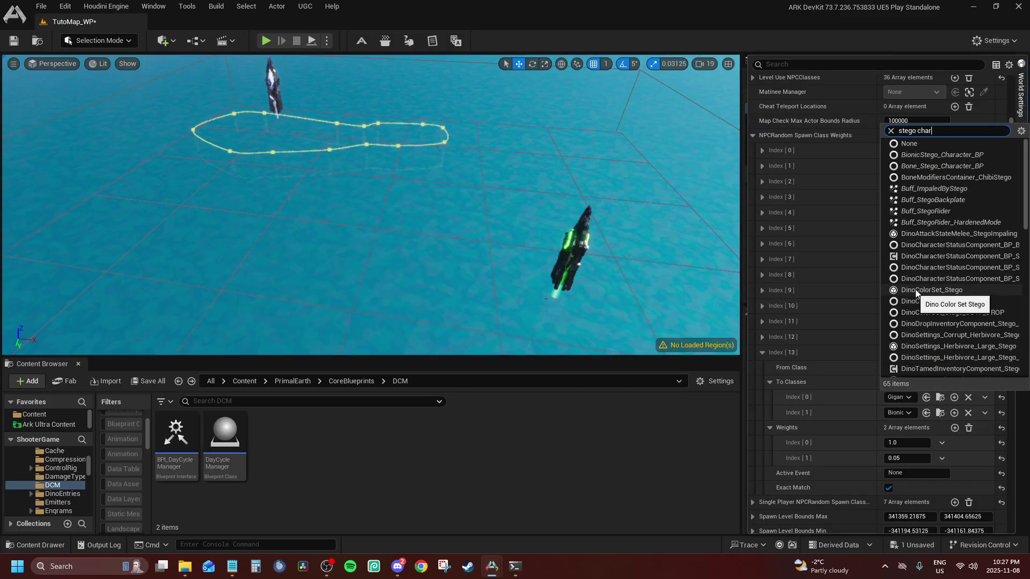
text(har)
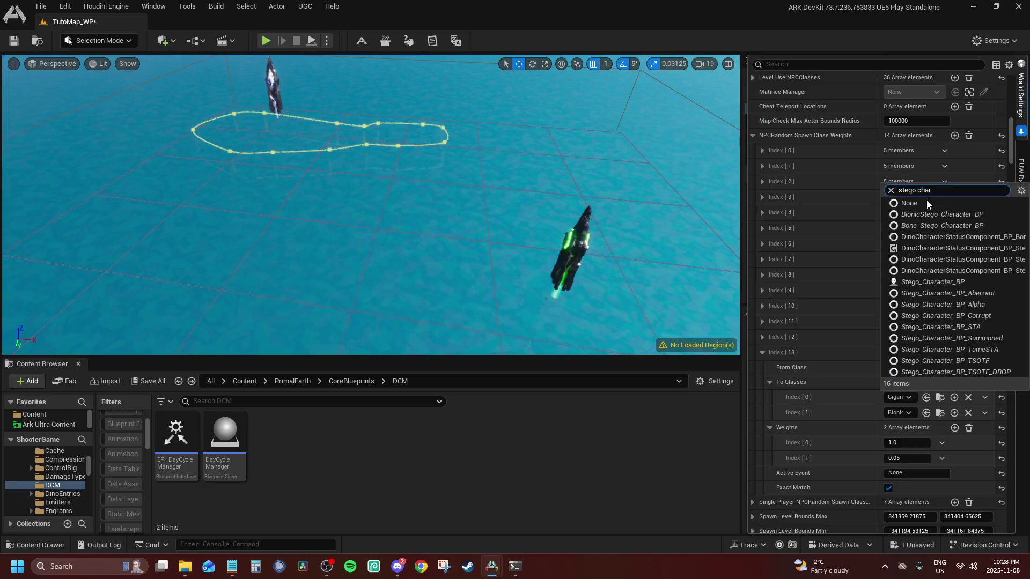
click(930, 281)
Set Index 13's second To Classes element to BionicStego_Character_BP and collapse the entry.
click(888, 397)
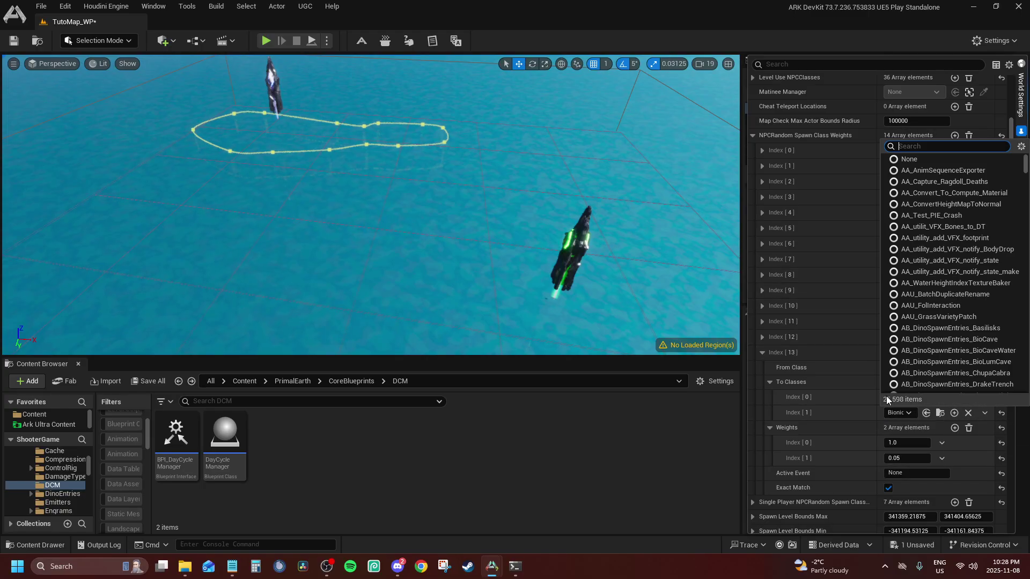
text(bioni)
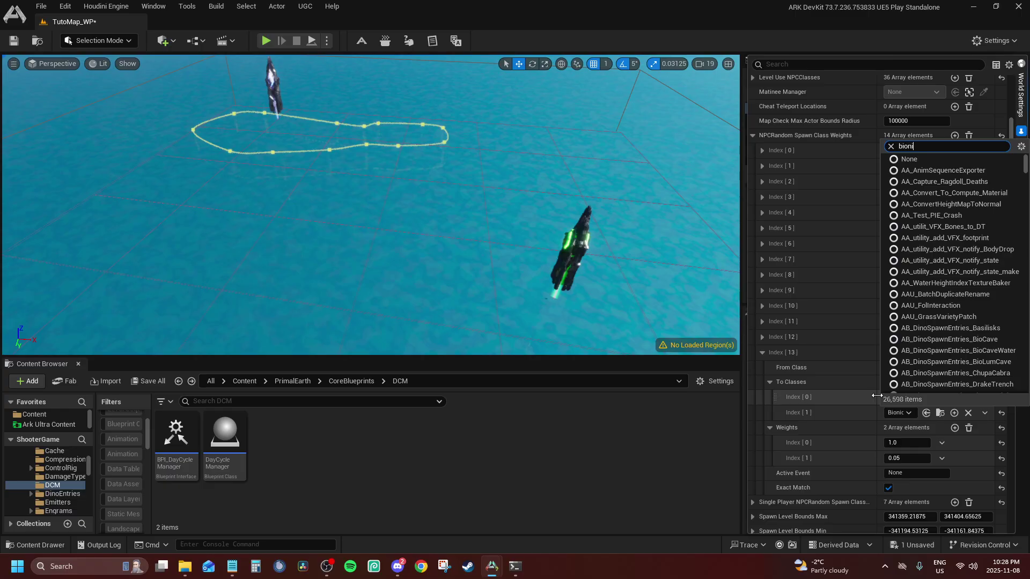
text(c)
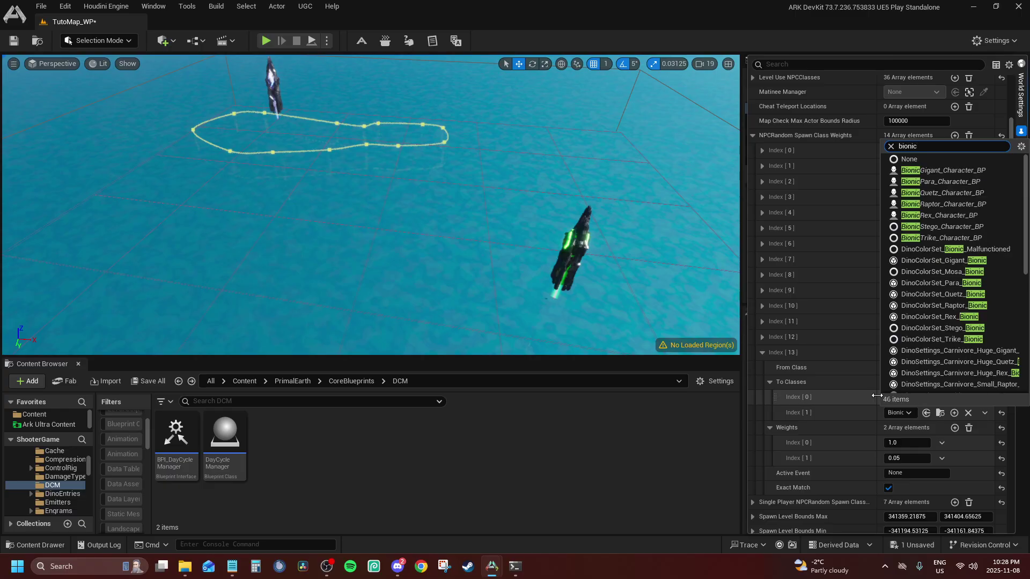
click(925, 229)
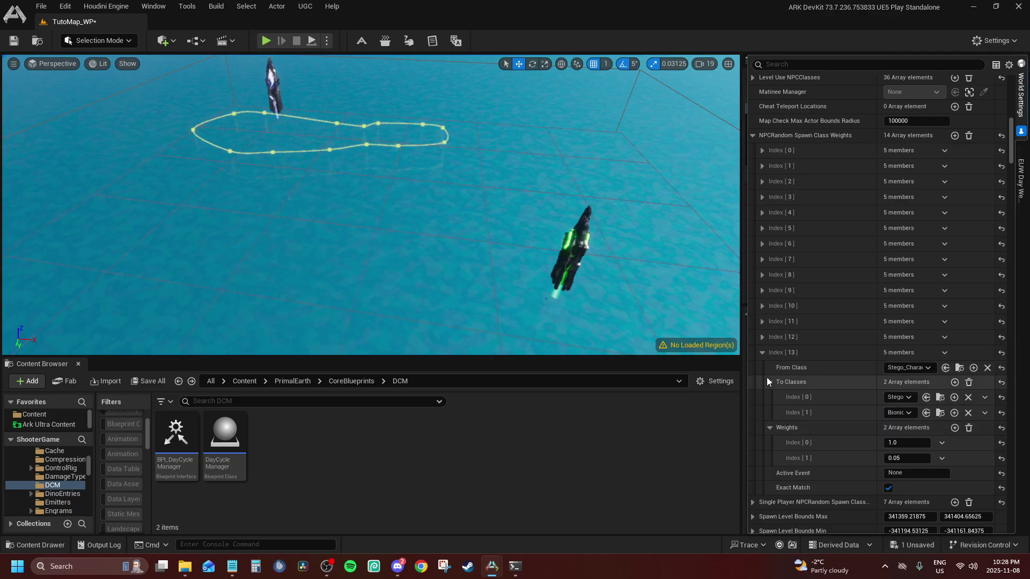
click(762, 354)
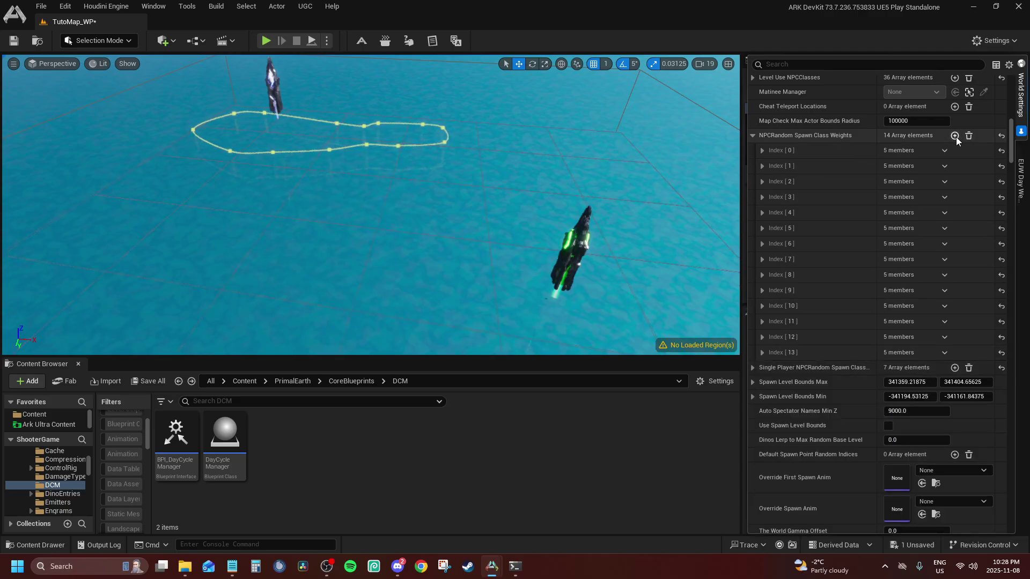
Add an Index 14 entry to NPCRandom Spawn Class Weights and paste the copied Gigant entry into it.
click(955, 136)
click(762, 368)
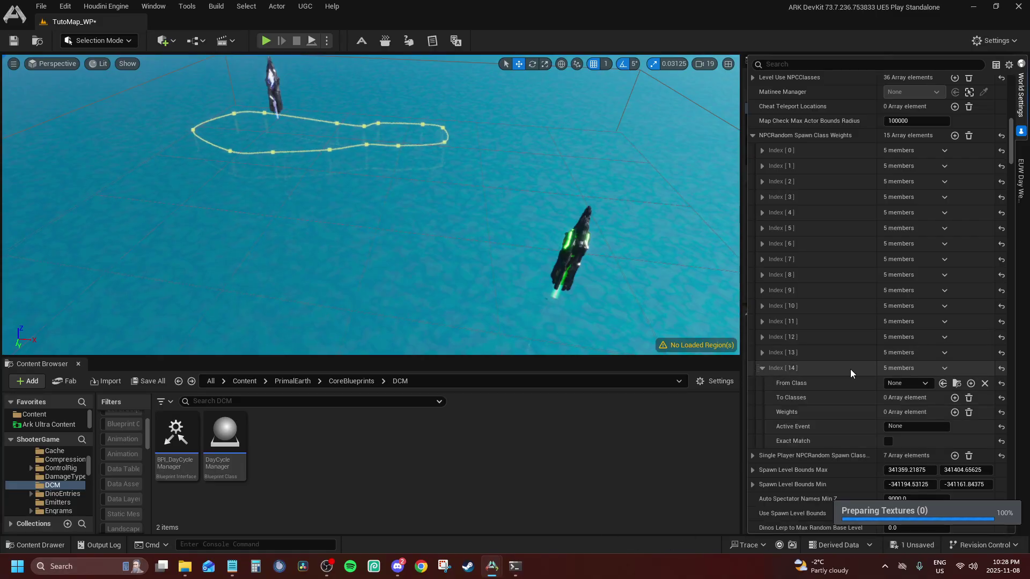
shift+click(850, 369)
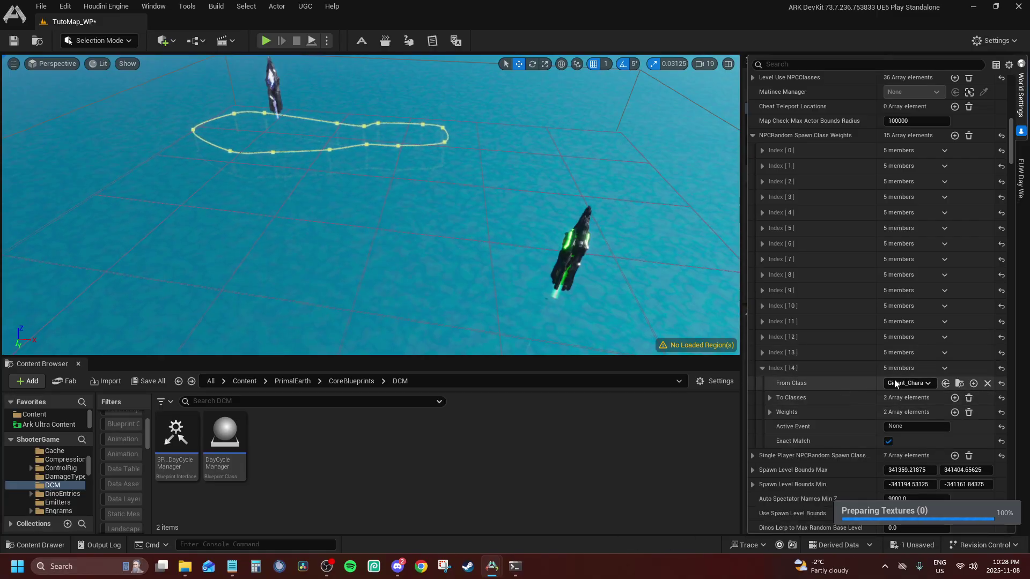
Set Index 14's From Class to Trike_Character_BP.
click(893, 382)
text(trike chara)
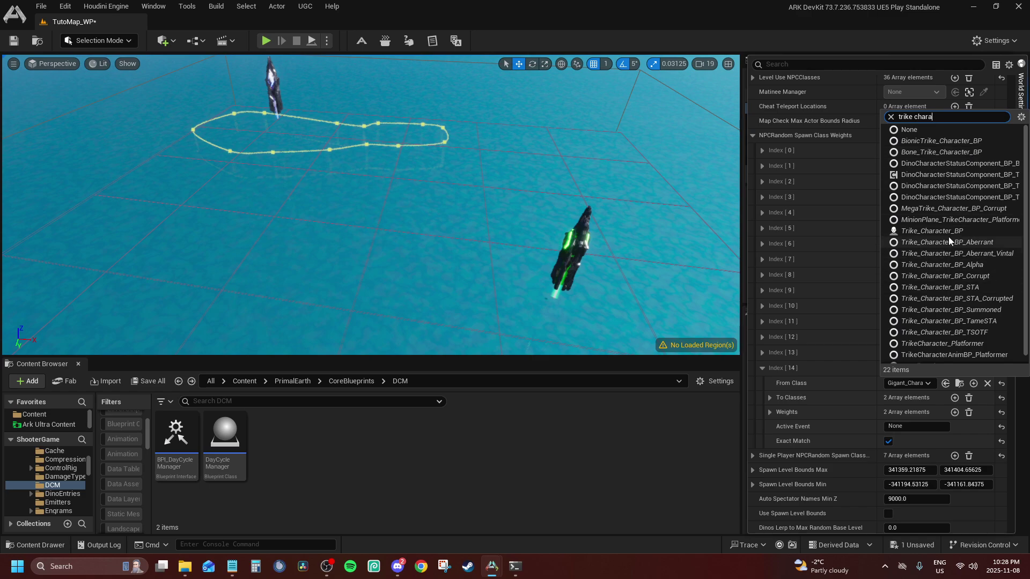
click(948, 233)
Expand Index 14's Weights and To Classes, and set the first To Classes element to Trike_Character_BP.
click(771, 413)
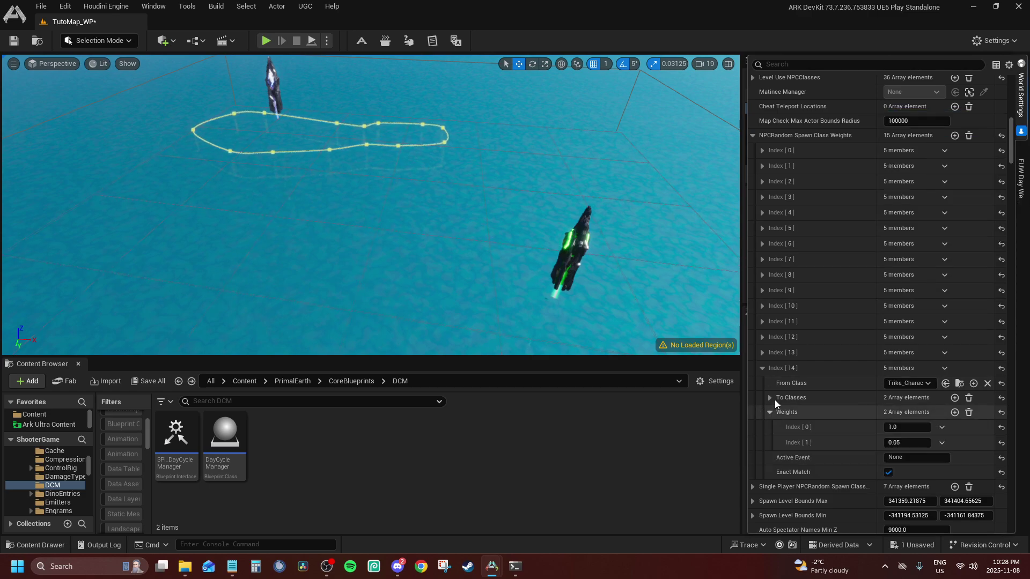
click(771, 398)
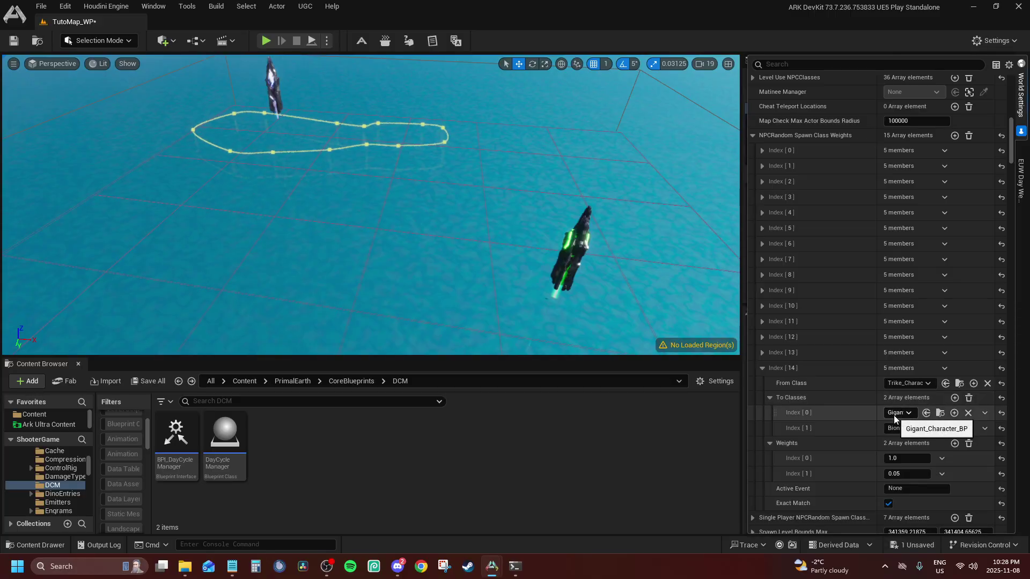
click(891, 413)
key(BackSpace)
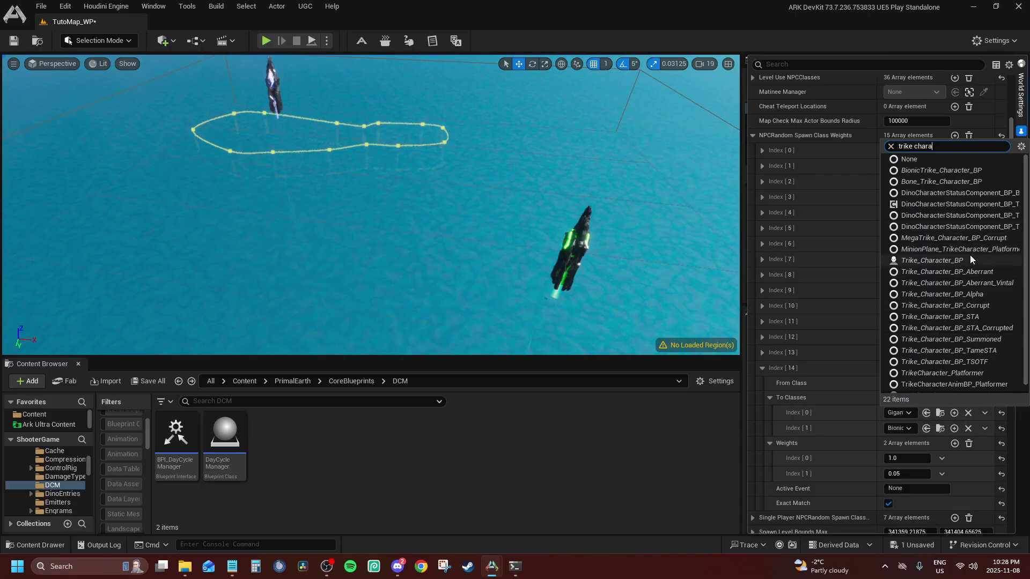
click(968, 261)
Set Index 14's second To Classes element to BionicTrike_Character_BP.
click(893, 428)
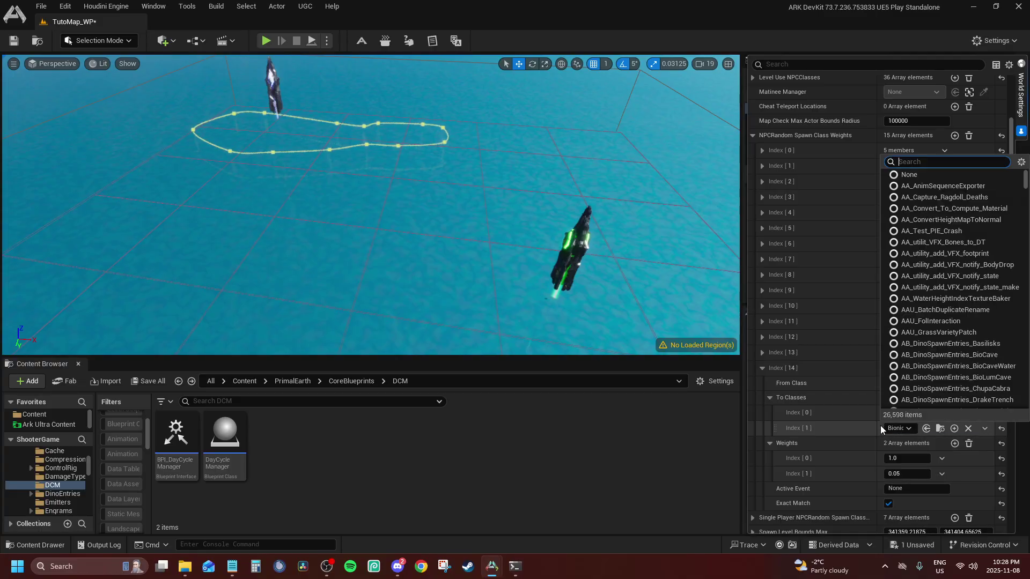
text(bionic)
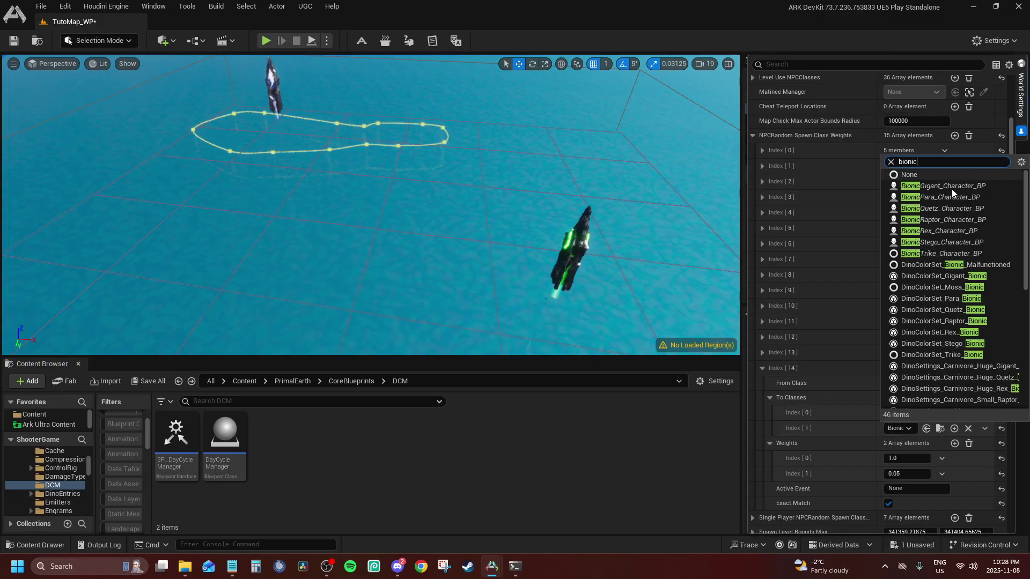
click(949, 255)
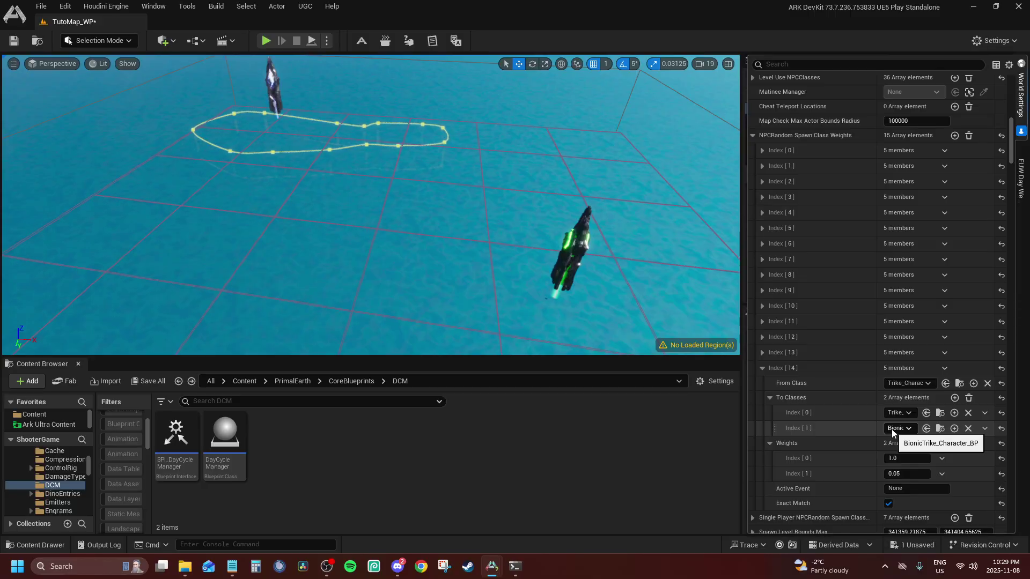
Check Index 14's two weights, and collapse its To Classes, Weights and the entry itself.
click(895, 462)
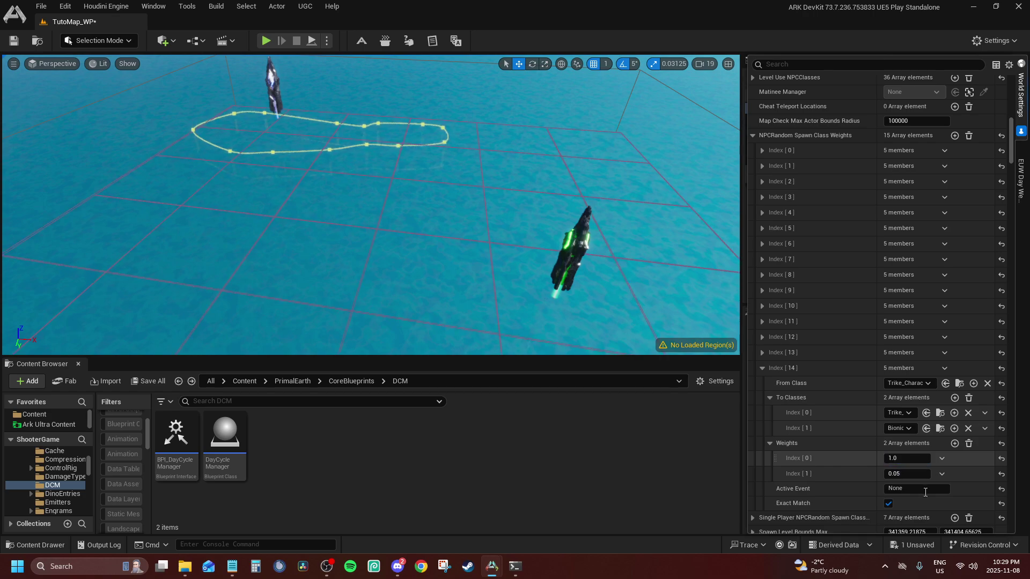
click(904, 475)
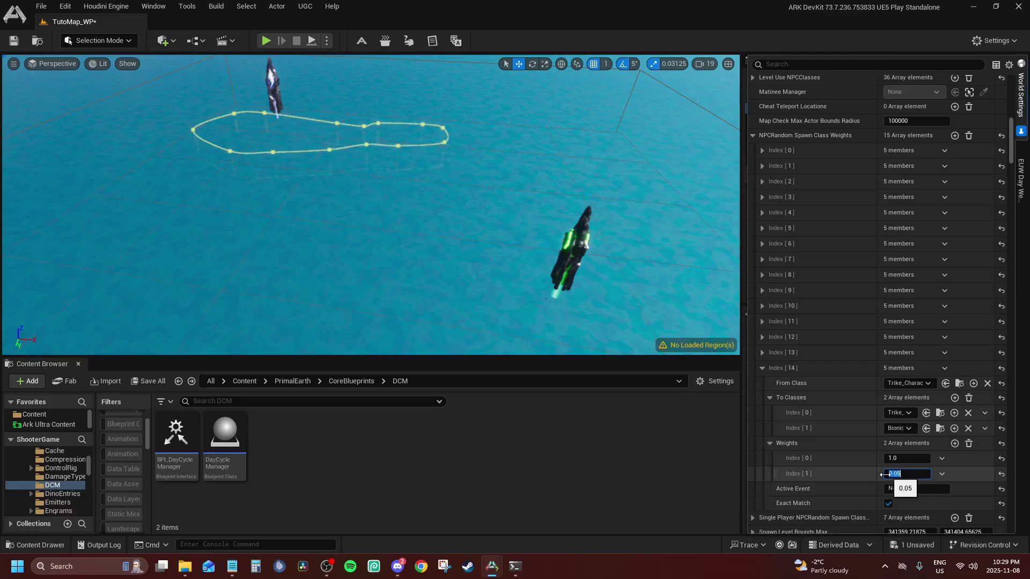
click(833, 457)
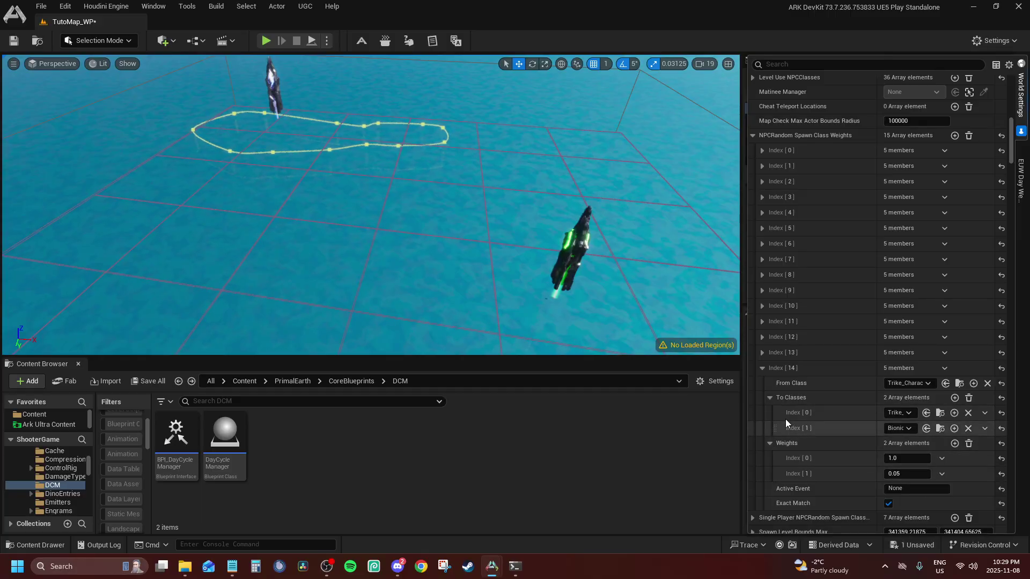
click(770, 398)
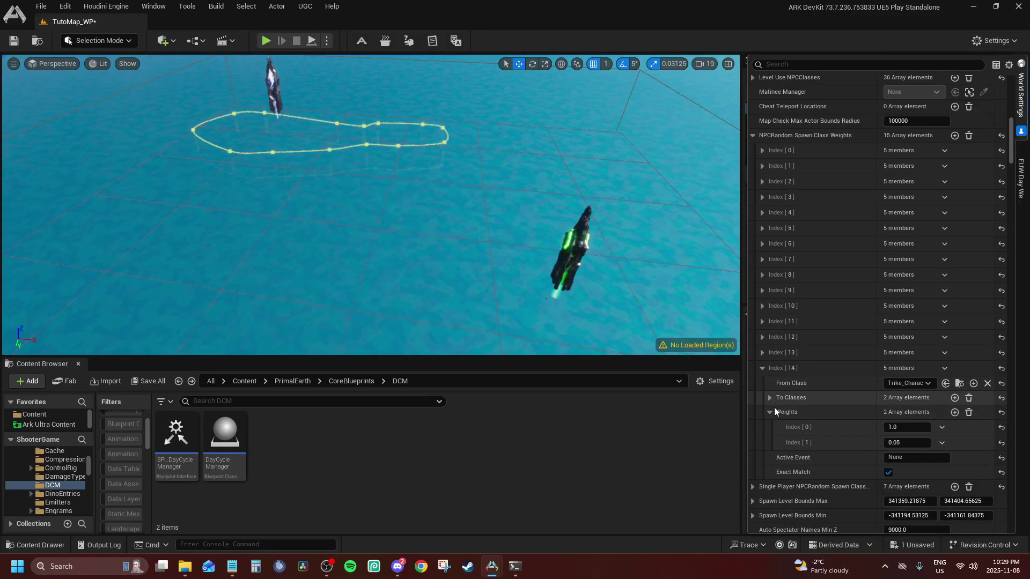
click(773, 410)
click(763, 368)
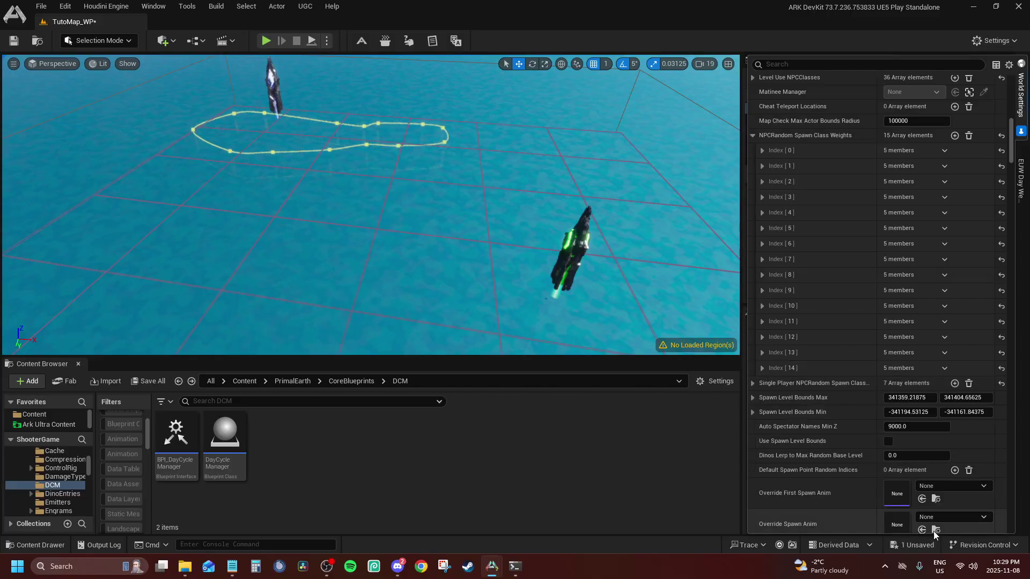
Save TutoMap_WP, and set Dinos Lerp to Max Random Base Level to 0.5.
key(ctrl+shift+s)
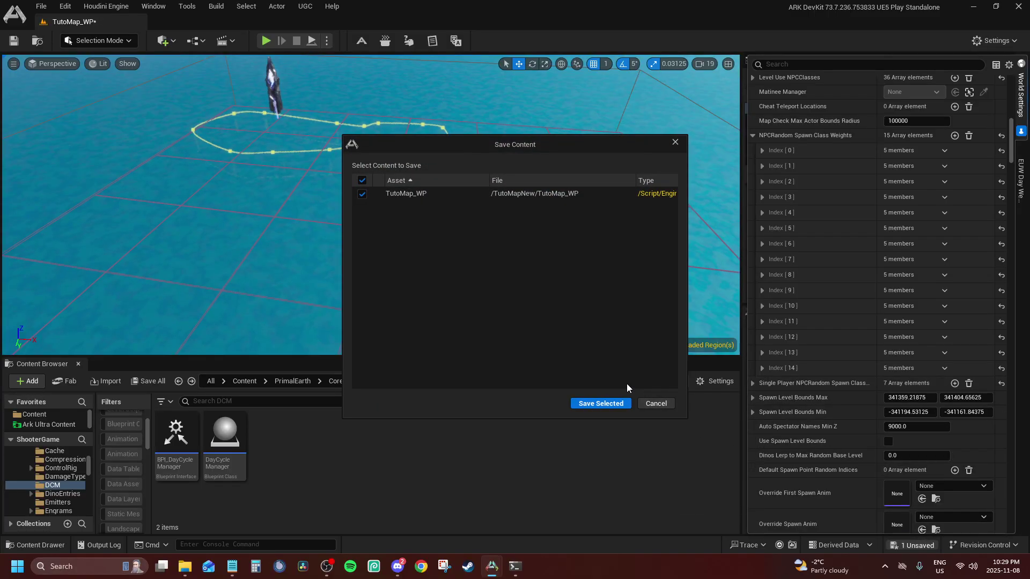
click(604, 402)
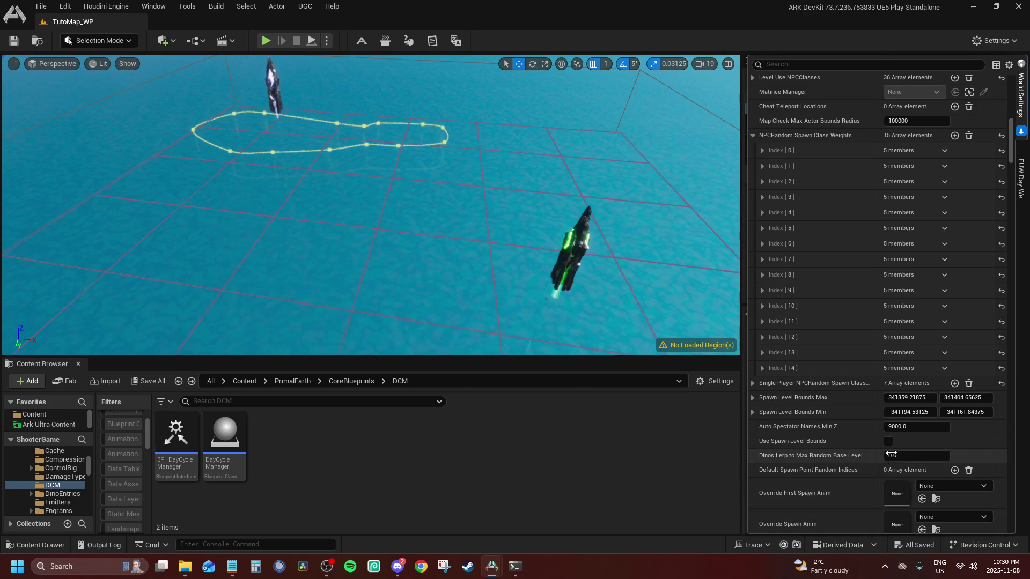
click(907, 456)
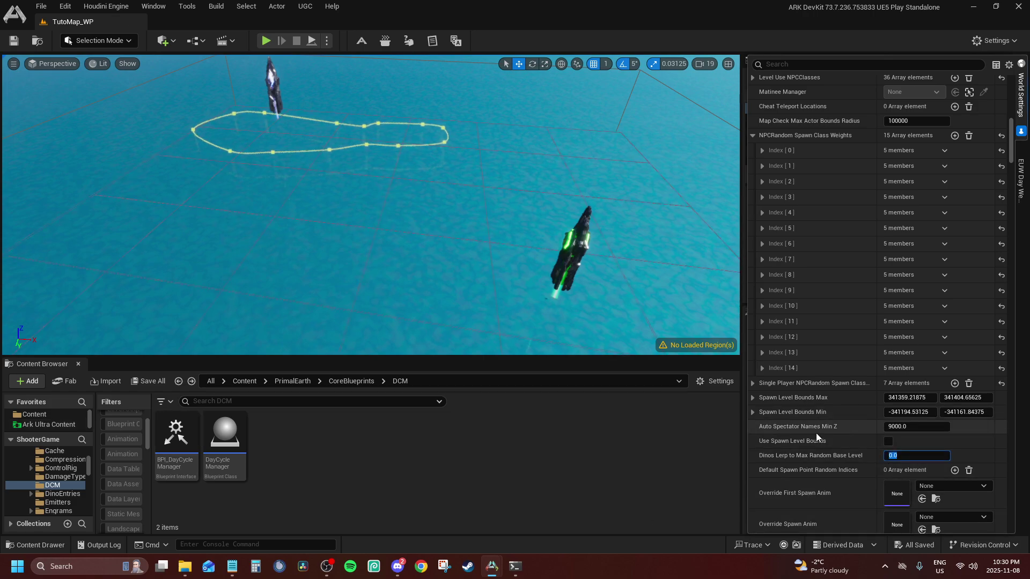
text(0.5)
key(Return)
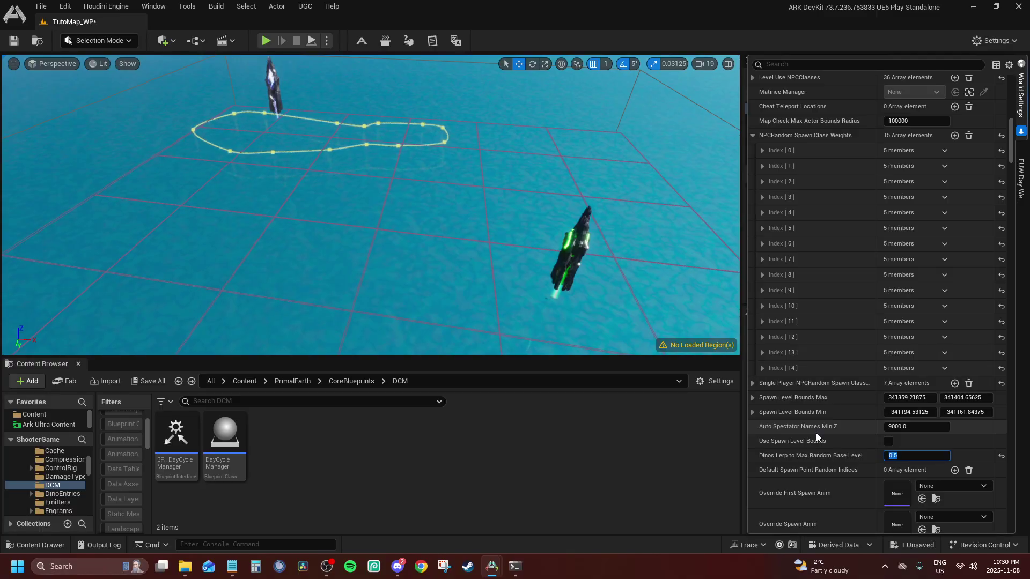
Add three Default Spawn Point Random Indices elements with the values 0, 1 and 2.
scroll(826, 445, down, 3)
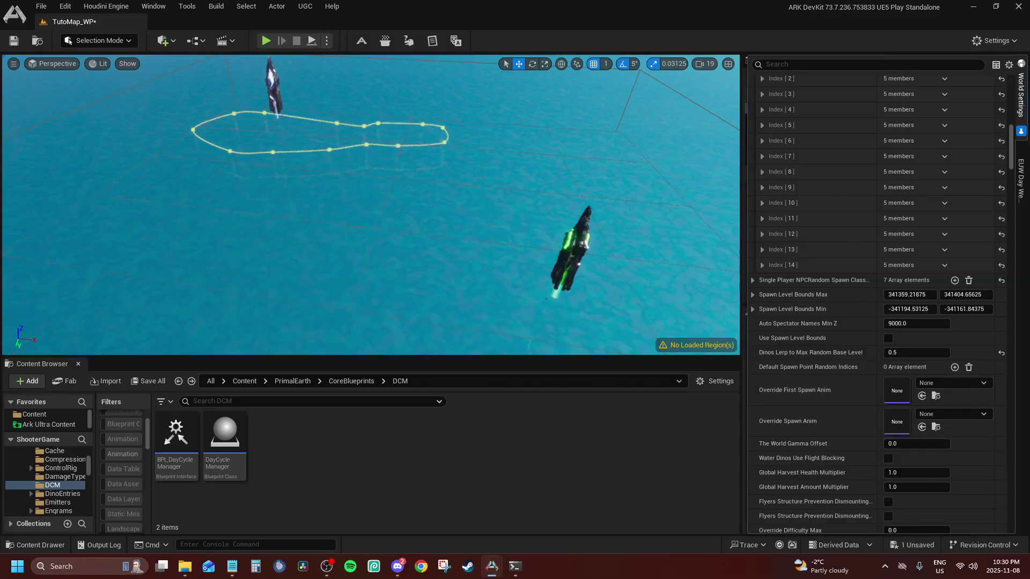
click(955, 367)
click(955, 368)
click(955, 368)
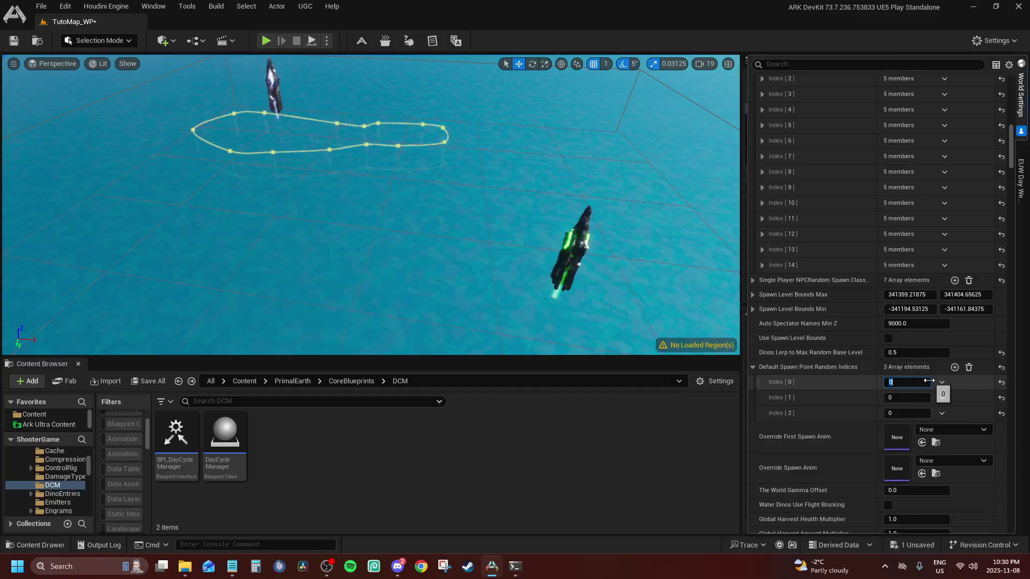
click(893, 398)
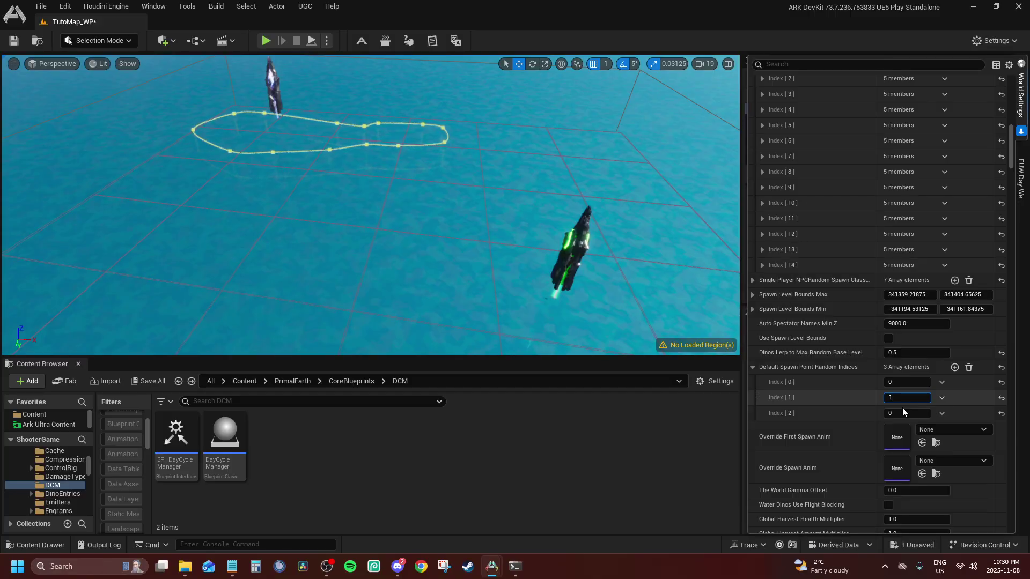
text(1)
key(Tab)
text(2)
key(Return)
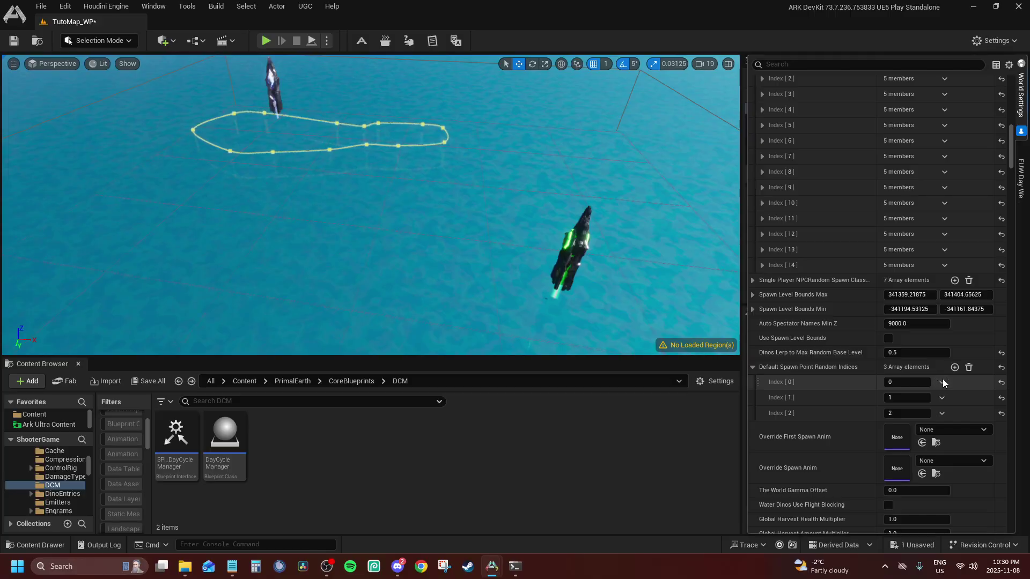
Search the Content folder for "spawn" assets, limiting the results to textures.
click(44, 415)
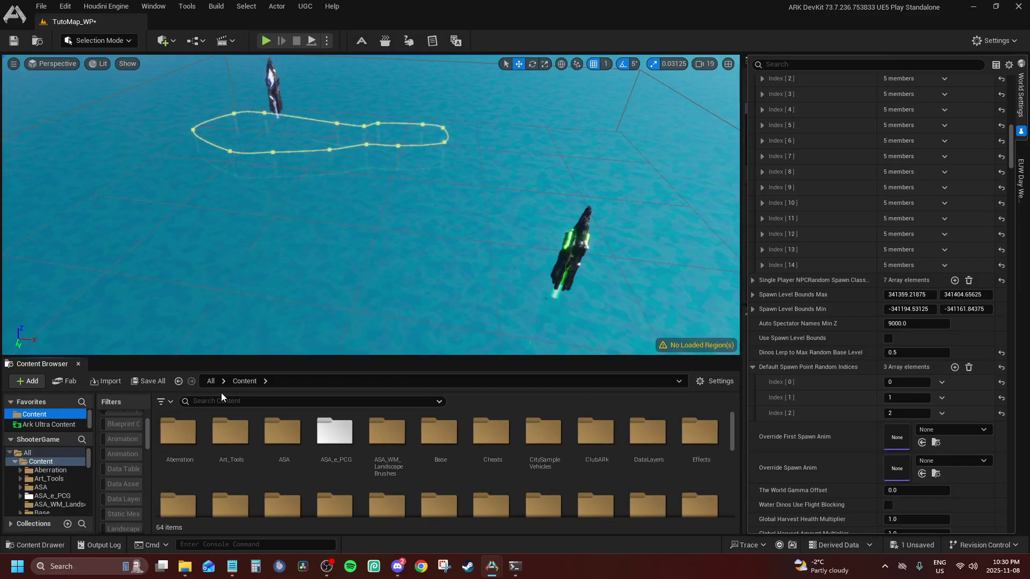
click(219, 402)
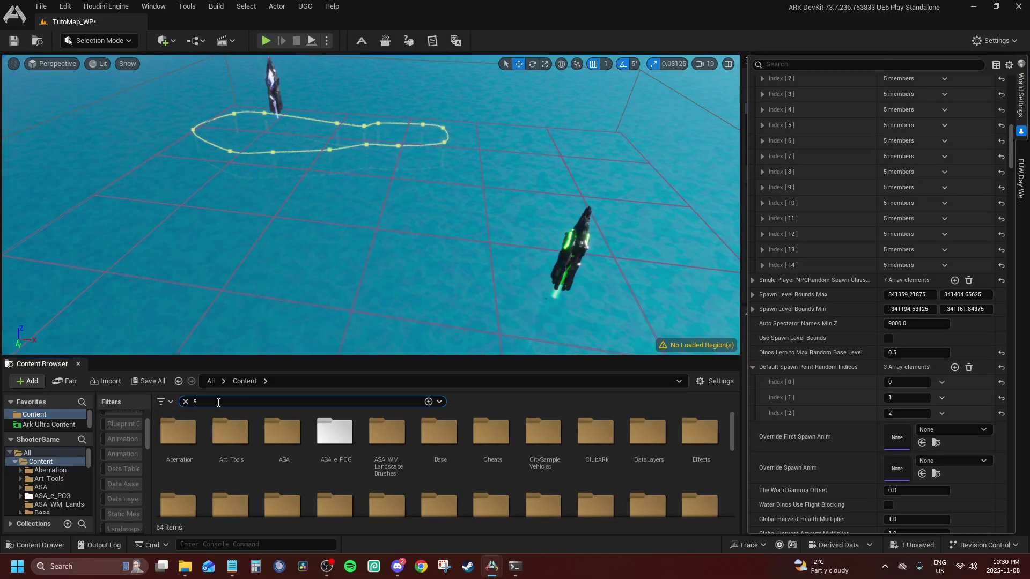
scroll(123, 454, down, 5)
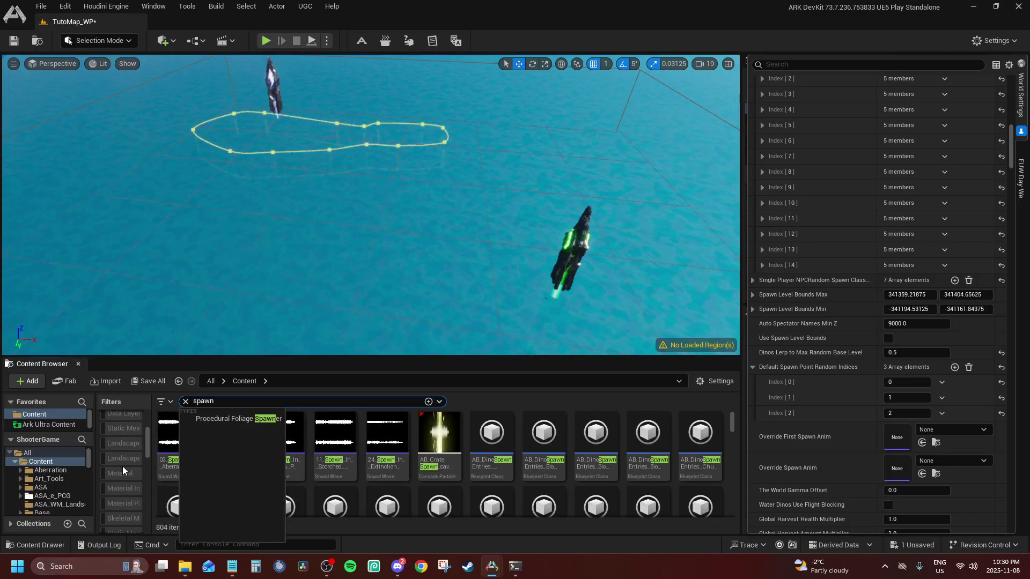
click(118, 414)
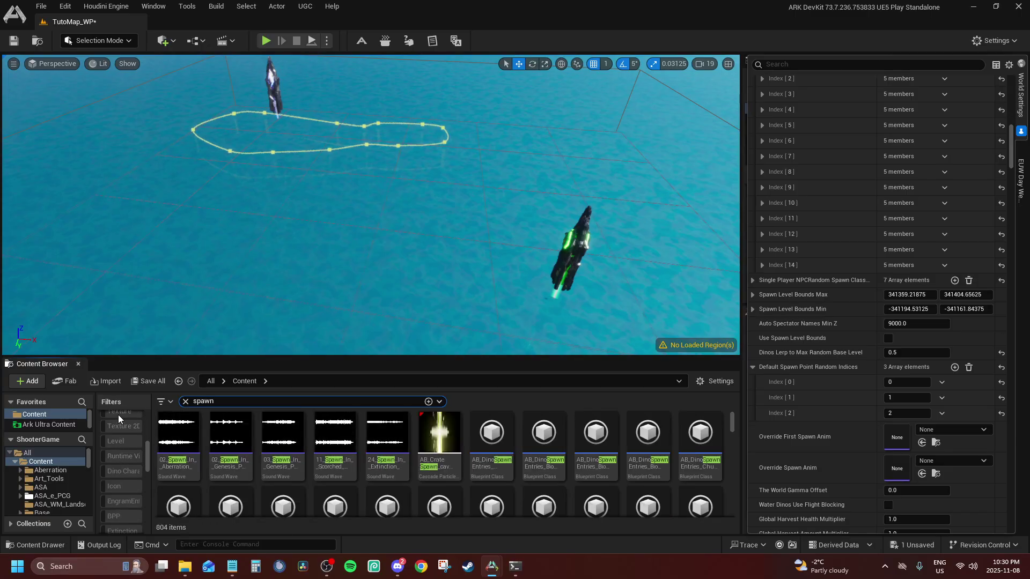
scroll(483, 456, down, 2)
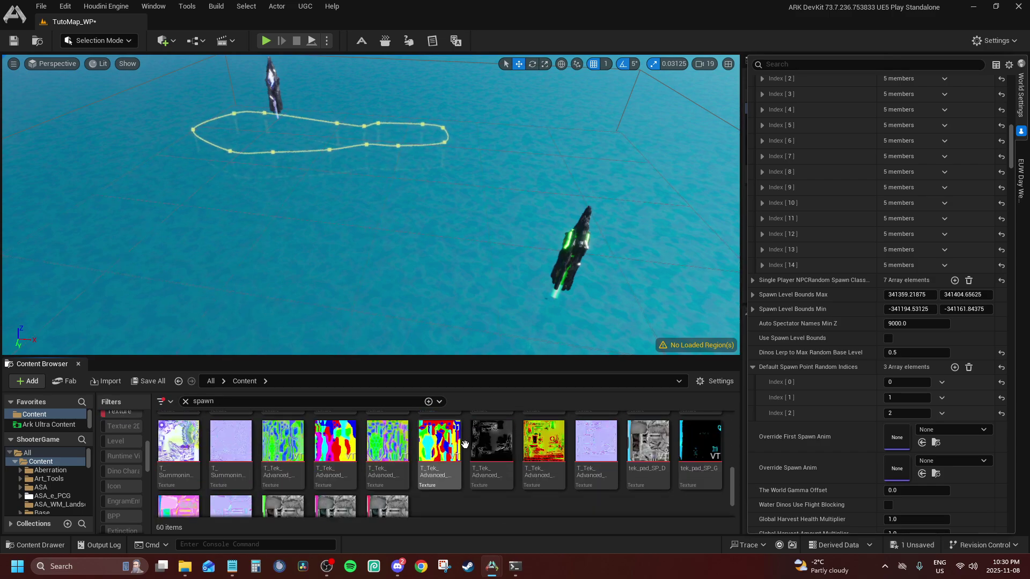
scroll(543, 466, up, 3)
scroll(499, 460, up, 2)
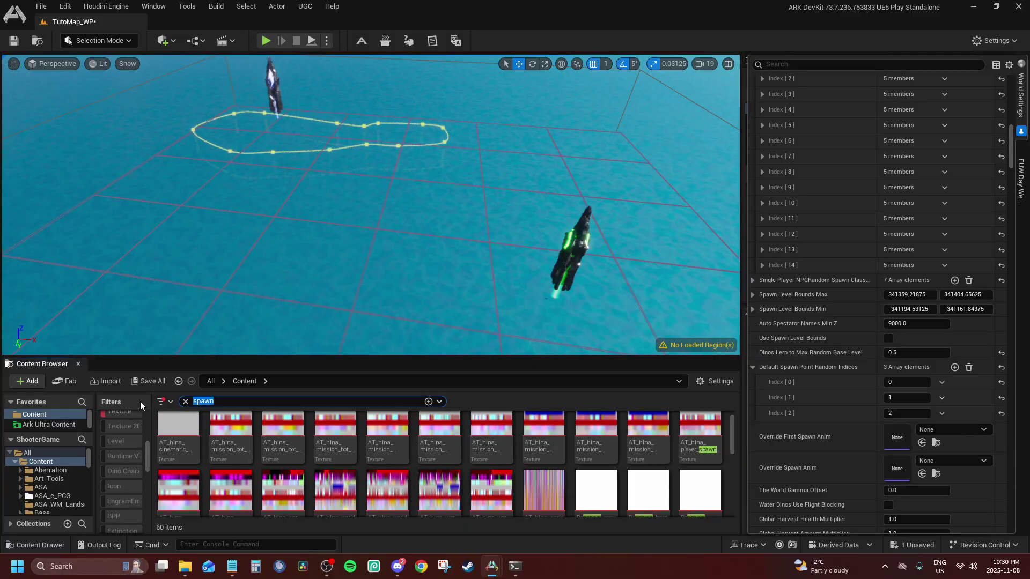
Search the textures for "easy", and show the Respawn_easy texture in its folder.
text(easy)
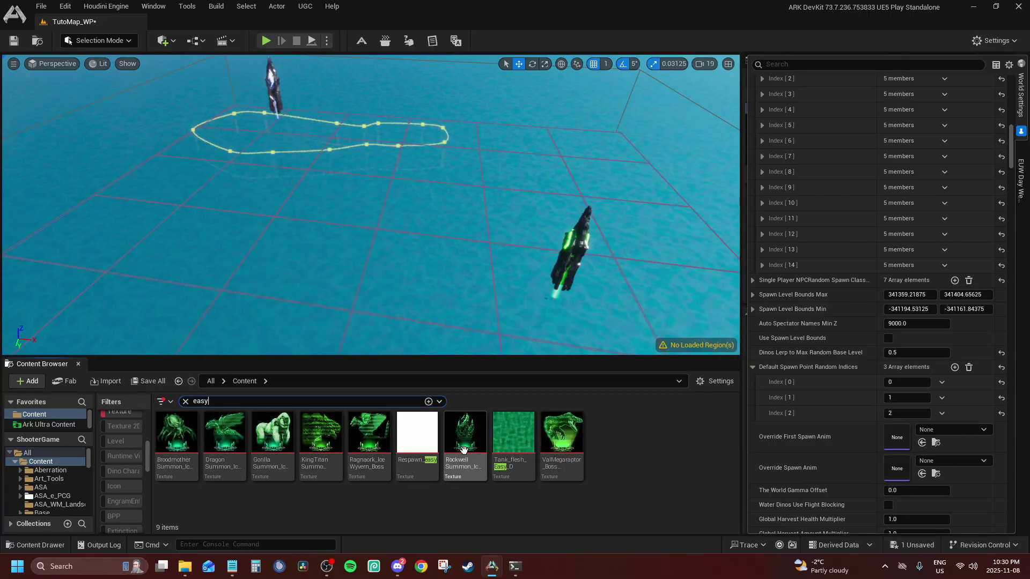
right_click(432, 443)
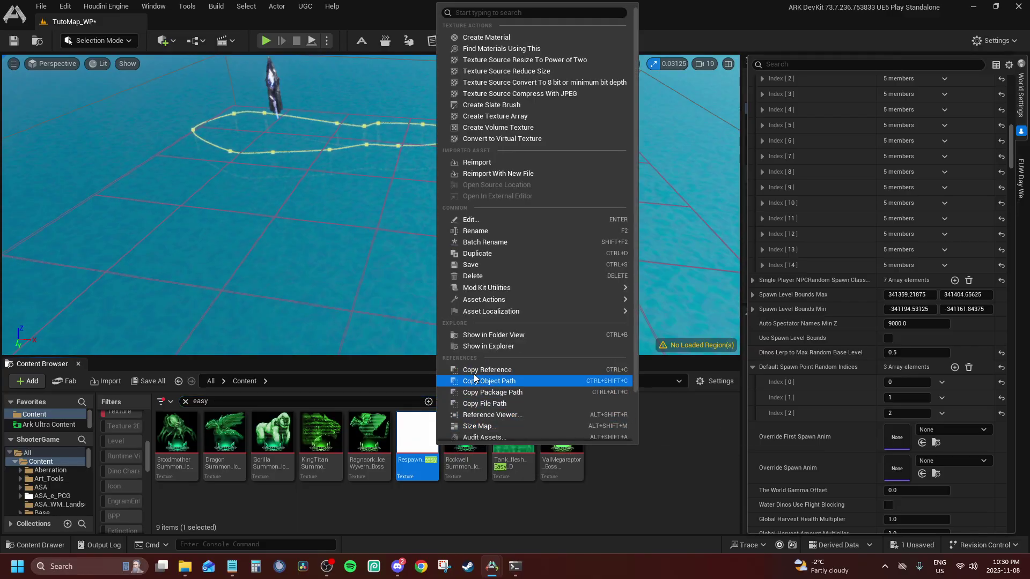
mouse_move(484, 290)
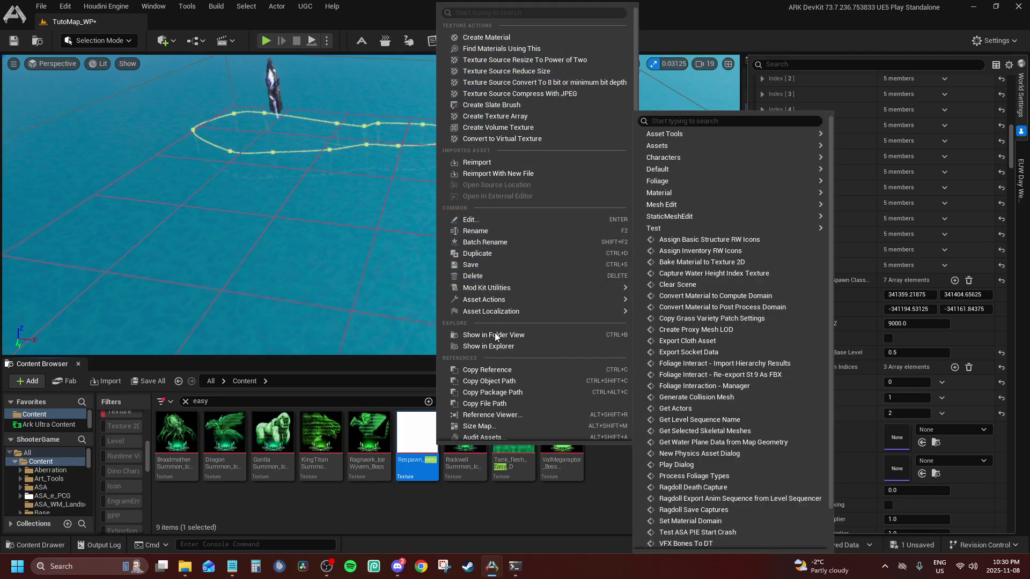
click(494, 334)
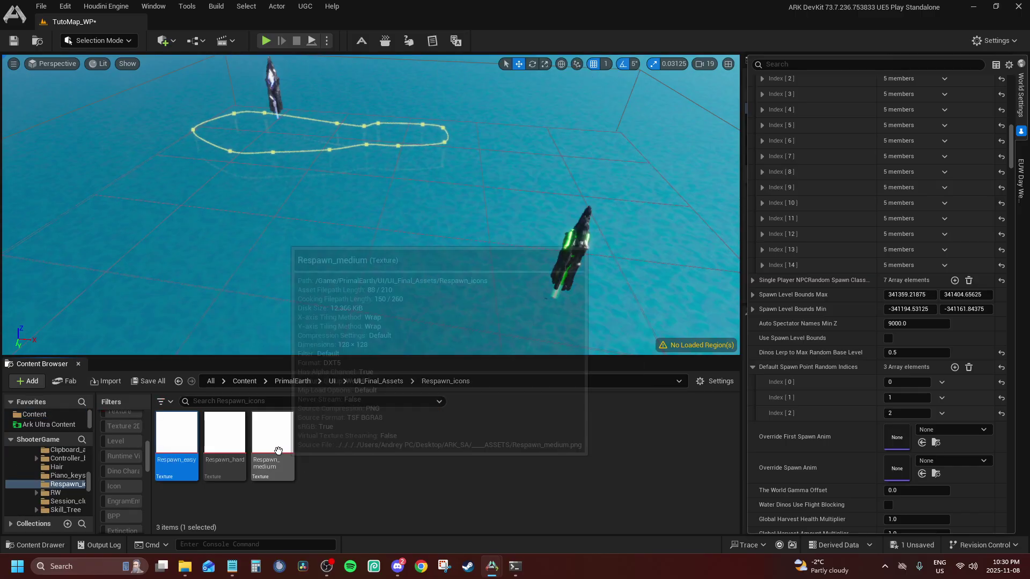
View the references of Respawn_easy, and open the SpawnRegionWidget_ASA widget that uses it.
right_click(191, 429)
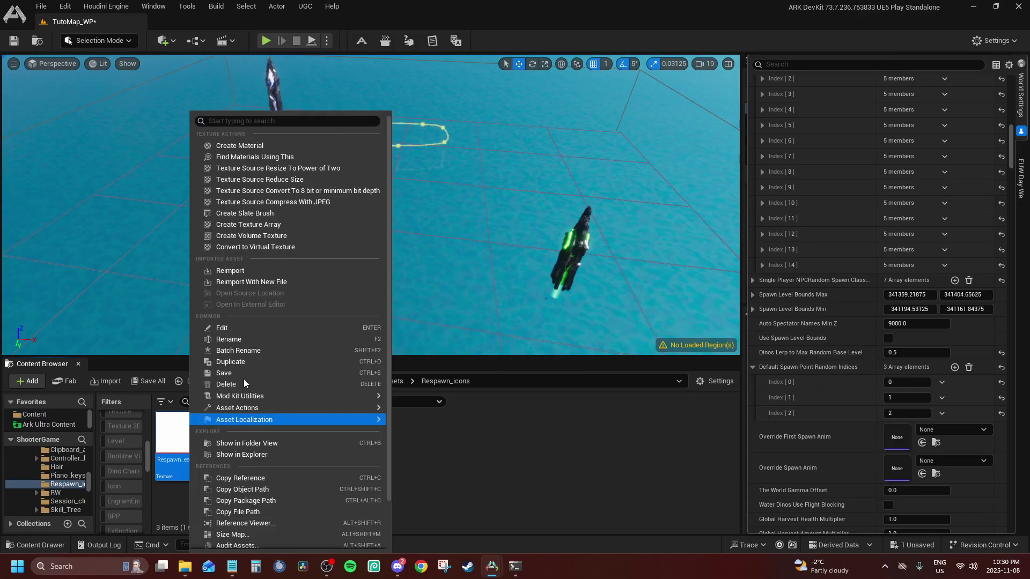
click(349, 353)
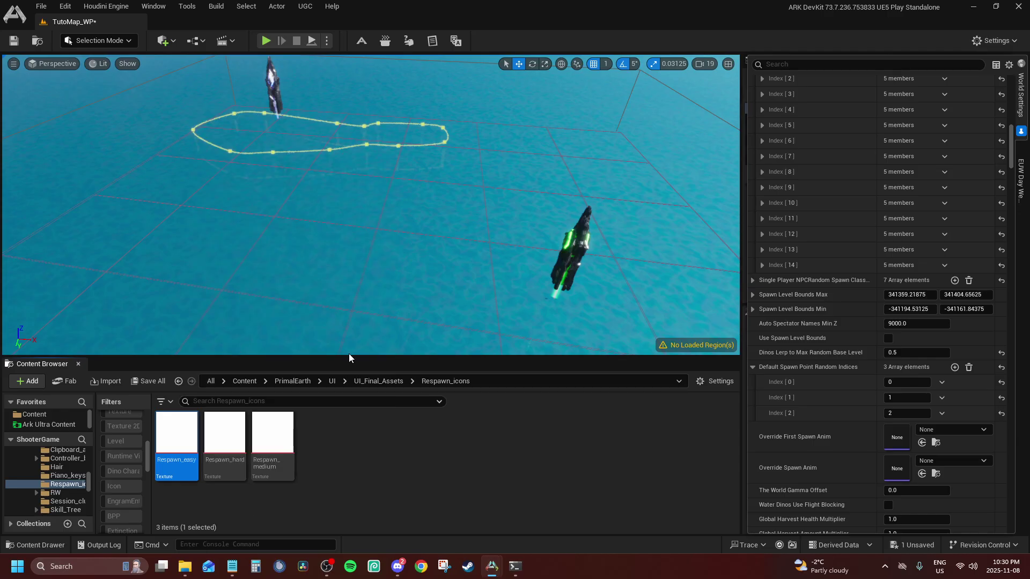
key(alt+shift+r)
right_click(345, 298)
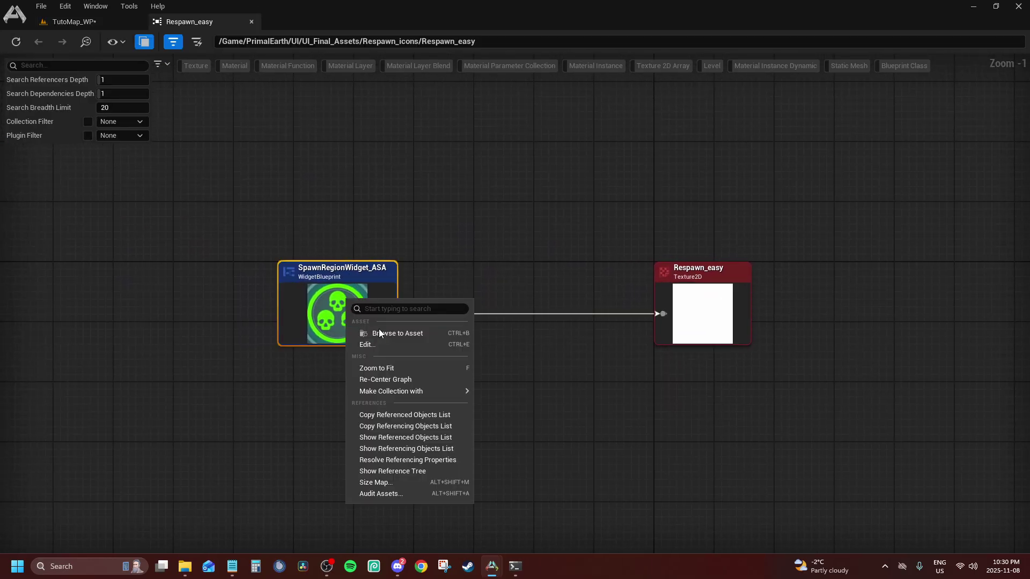
click(379, 332)
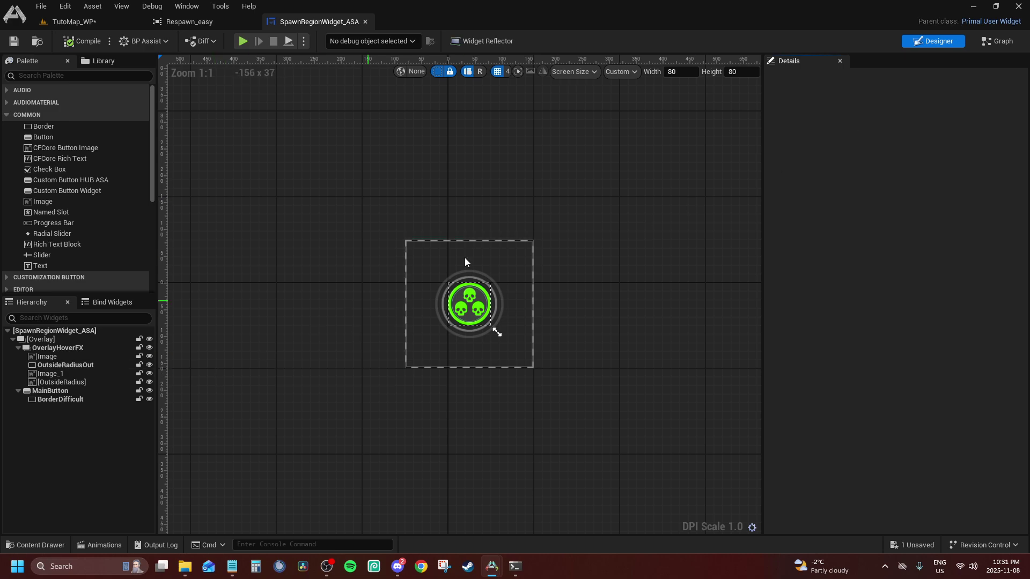
Examine the widget's event graph, especially the SetDifficult switch on 0, 1 and 2 and each branch's texture and brush color.
click(997, 41)
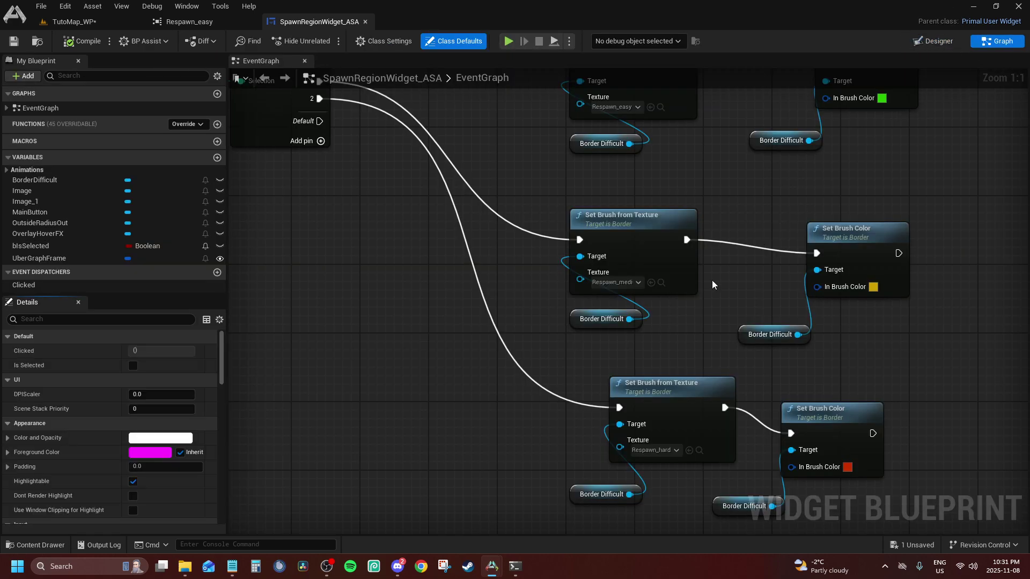
right_drag(634, 290, 443, 239)
scroll(437, 396, down, 1)
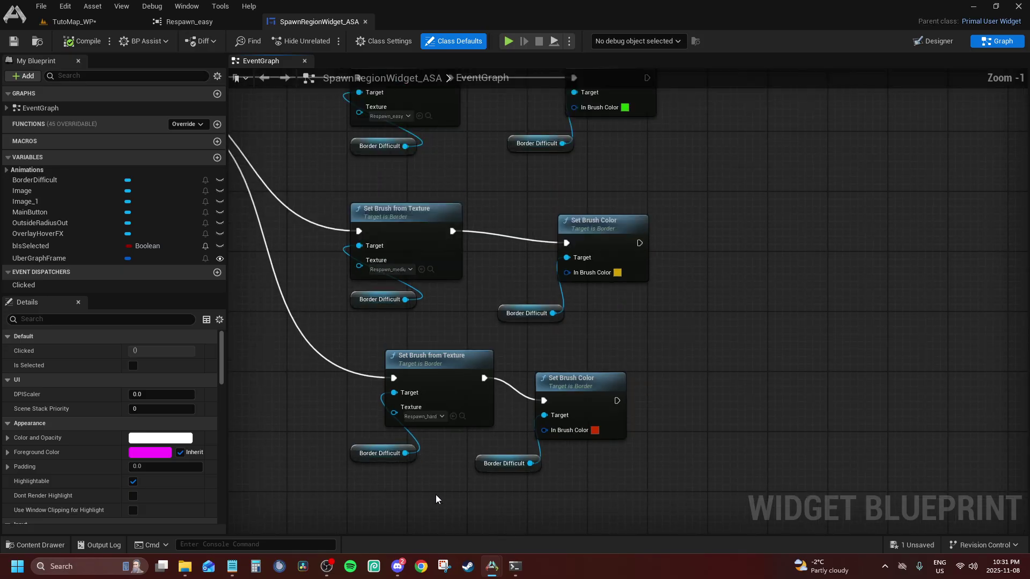
right_drag(418, 203, 665, 303)
scroll(666, 303, down, 1)
scroll(459, 213, down, 1)
scroll(459, 213, up, 2)
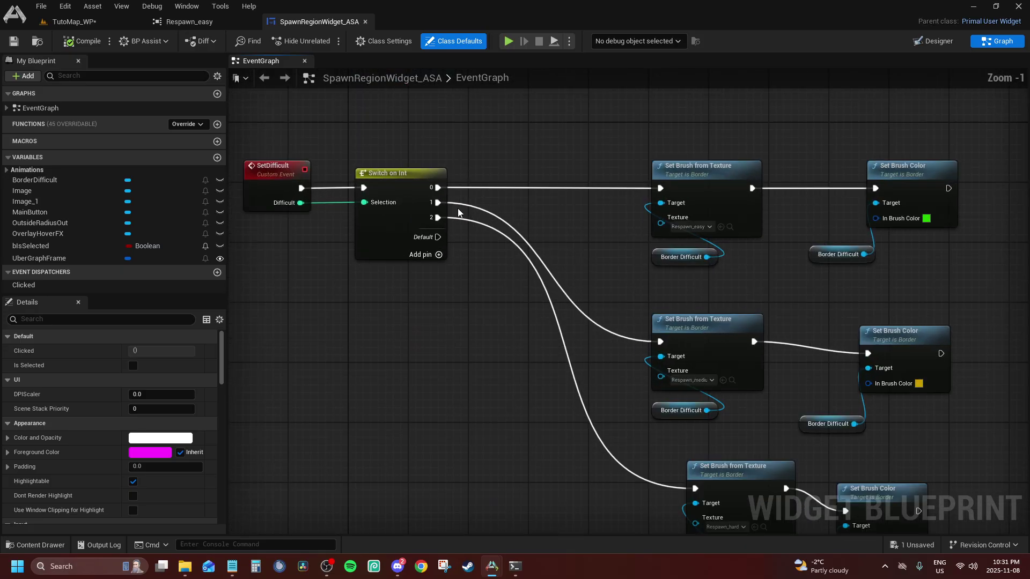
scroll(528, 267, down, 3)
scroll(527, 266, up, 2)
right_drag(462, 515, 409, 351)
scroll(449, 358, up, 1)
scroll(481, 361, down, 3)
scroll(404, 391, up, 3)
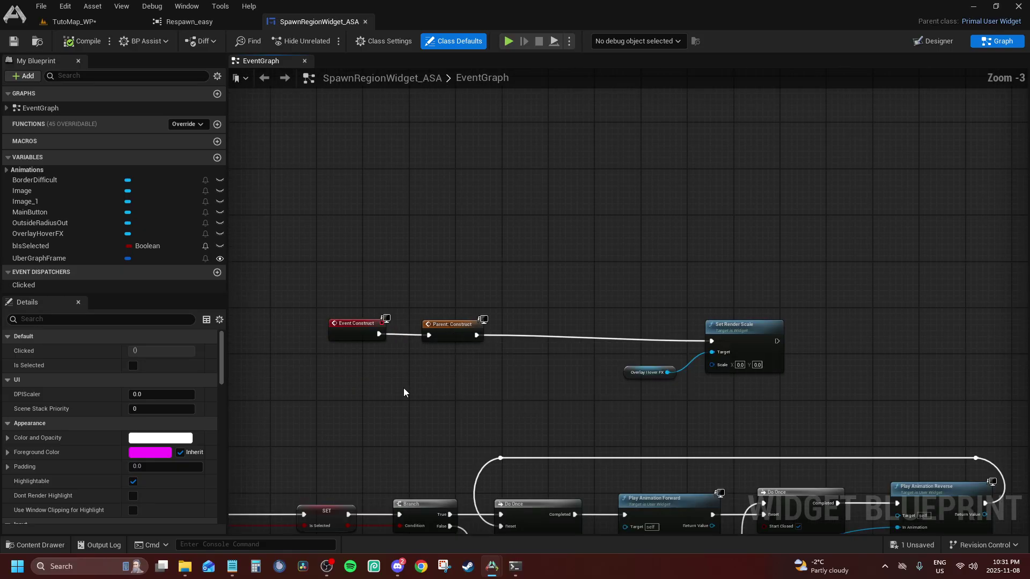
scroll(611, 374, down, 1)
right_drag(611, 374, 258, 210)
scroll(468, 395, up, 1)
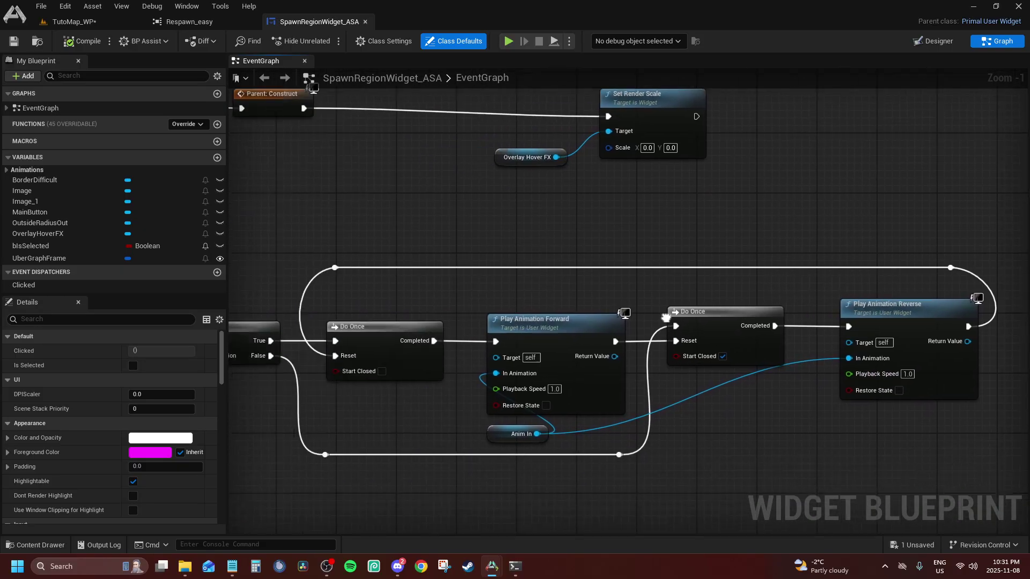
right_drag(338, 392, 507, 346)
scroll(507, 346, down, 2)
scroll(622, 273, up, 2)
mouse_move(623, 273)
right_down()
mouse_move(669, 281)
mouse_move(718, 190)
right_up()
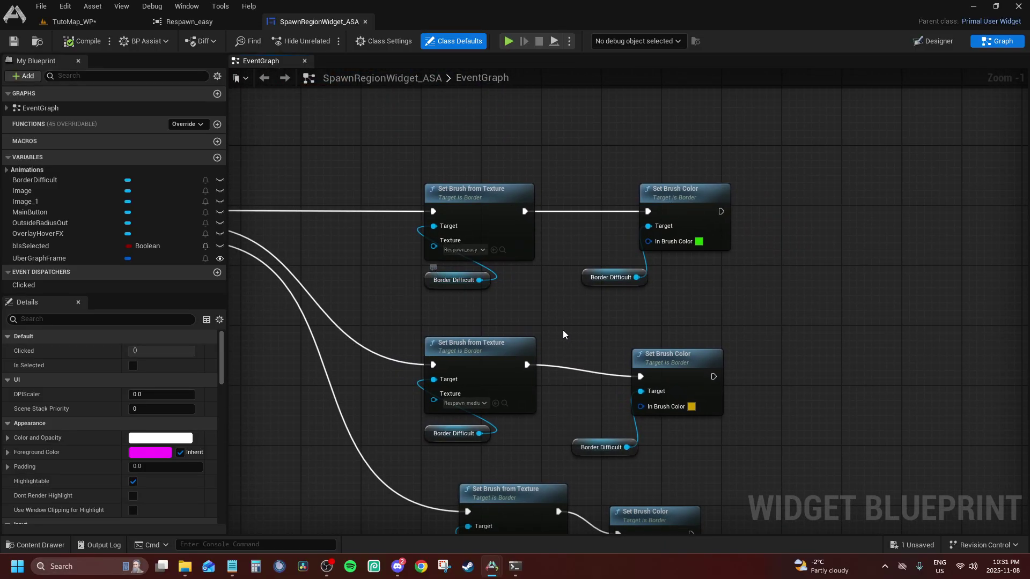
mouse_move(563, 333)
right_down()
mouse_move(563, 246)
mouse_move(535, 160)
mouse_move(607, 185)
mouse_move(676, 269)
mouse_move(498, 238)
right_up()
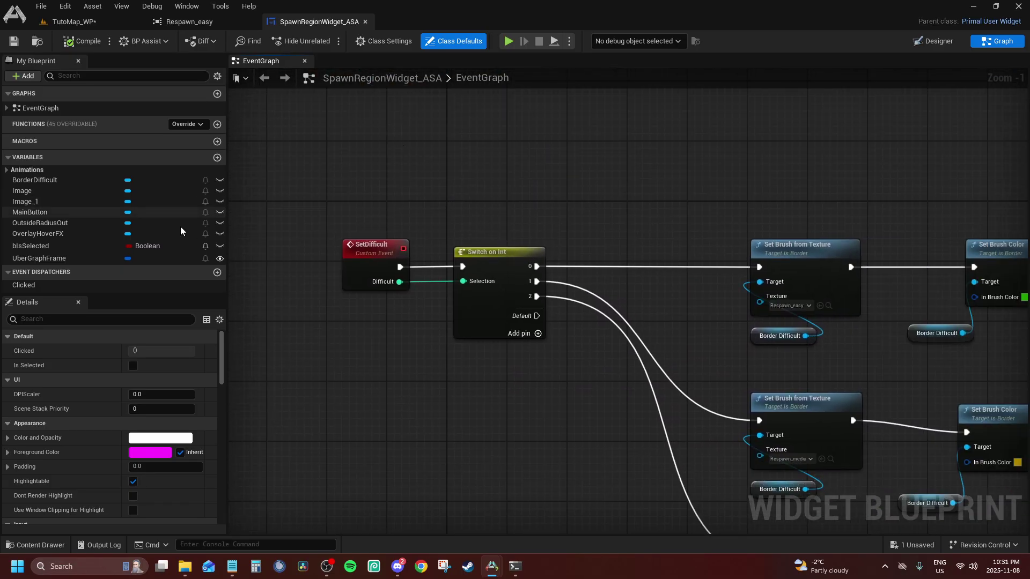
Inspect the spawn region widget's design layout, including the brush settings of Image_1 and the Image element.
click(178, 22)
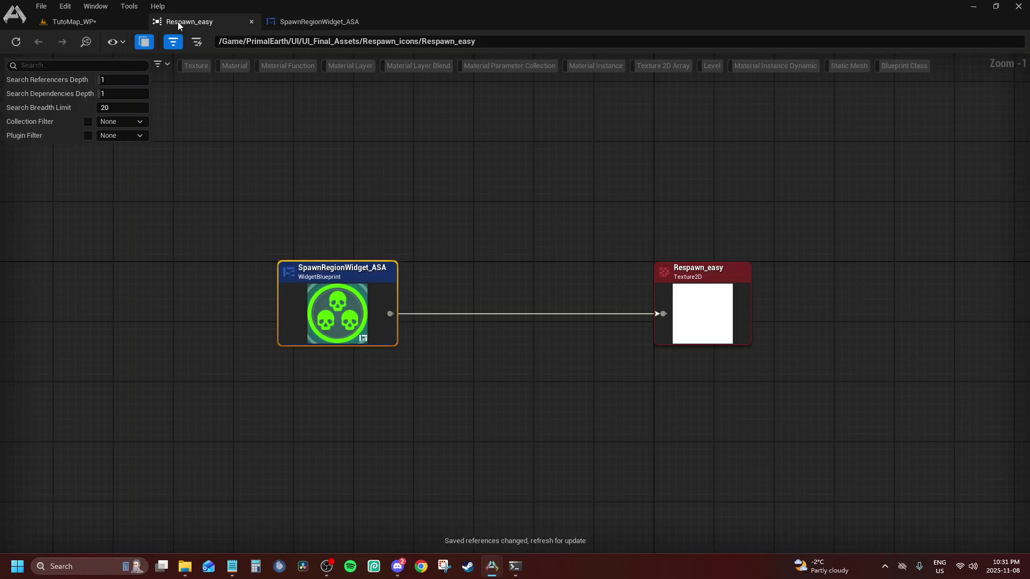
click(318, 21)
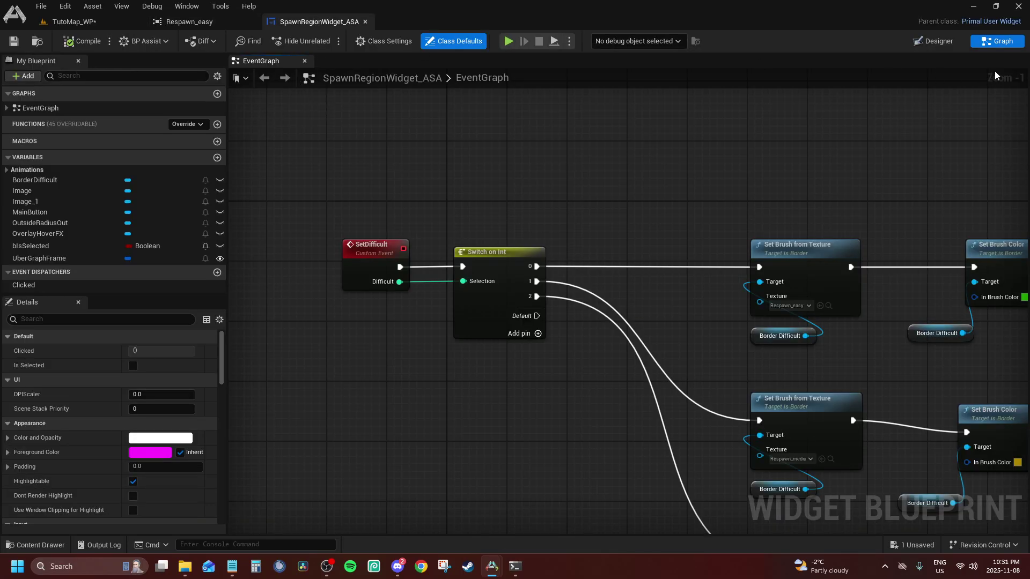
click(934, 41)
click(67, 374)
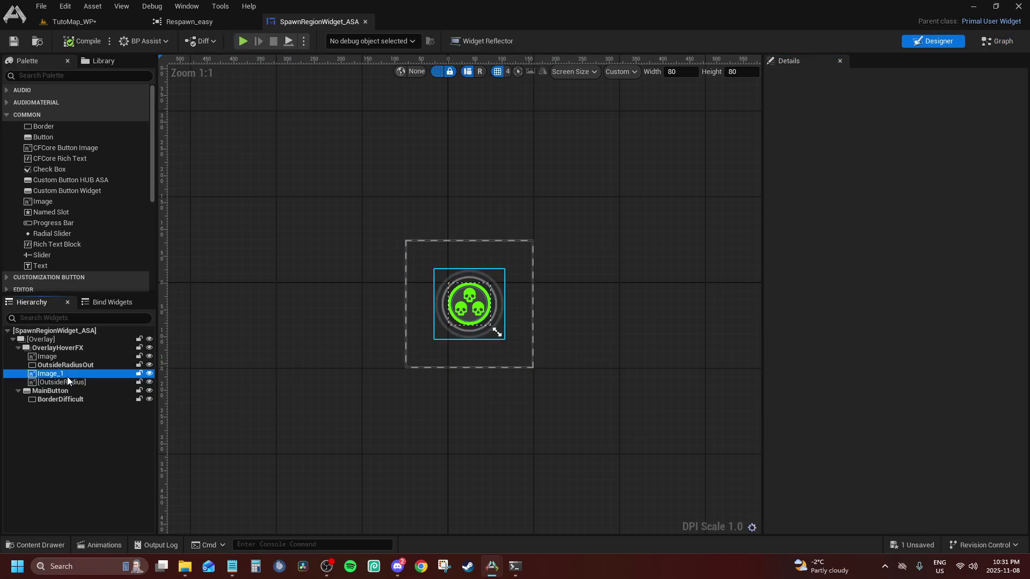
click(773, 191)
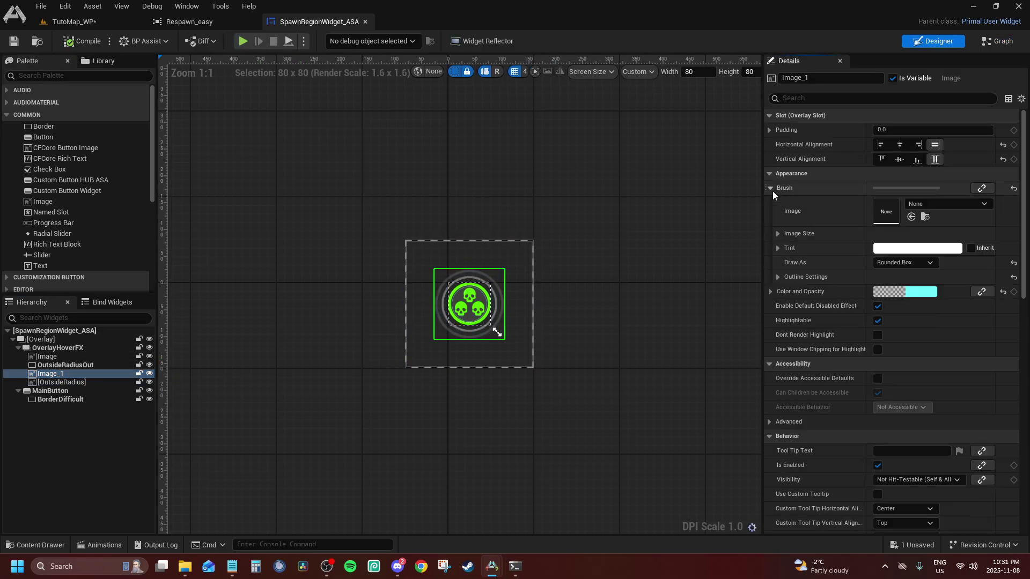
click(771, 188)
click(73, 357)
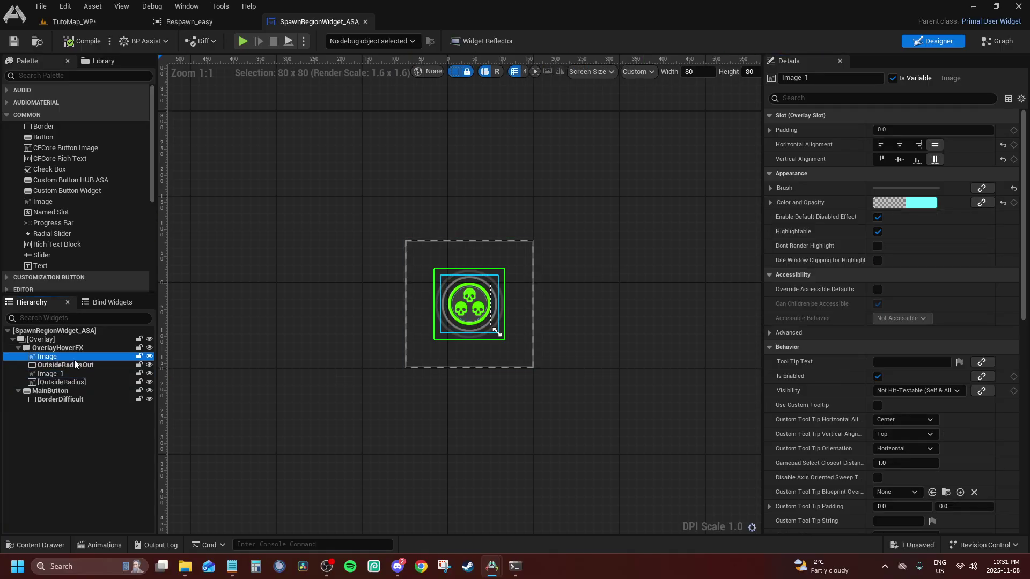
Examine BorderDifficult's brush image and its skull icon up close in the widget design.
click(60, 399)
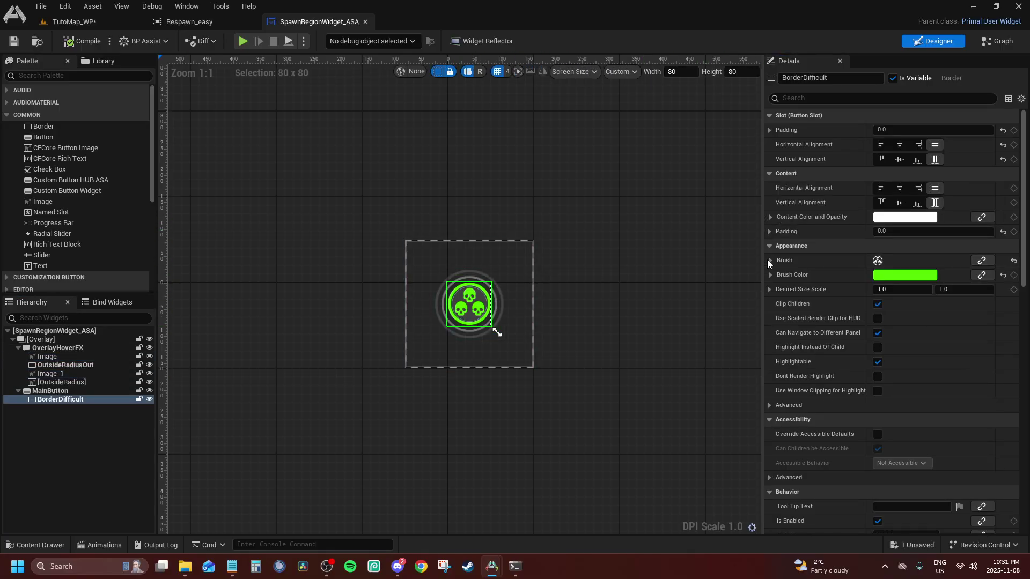
click(770, 261)
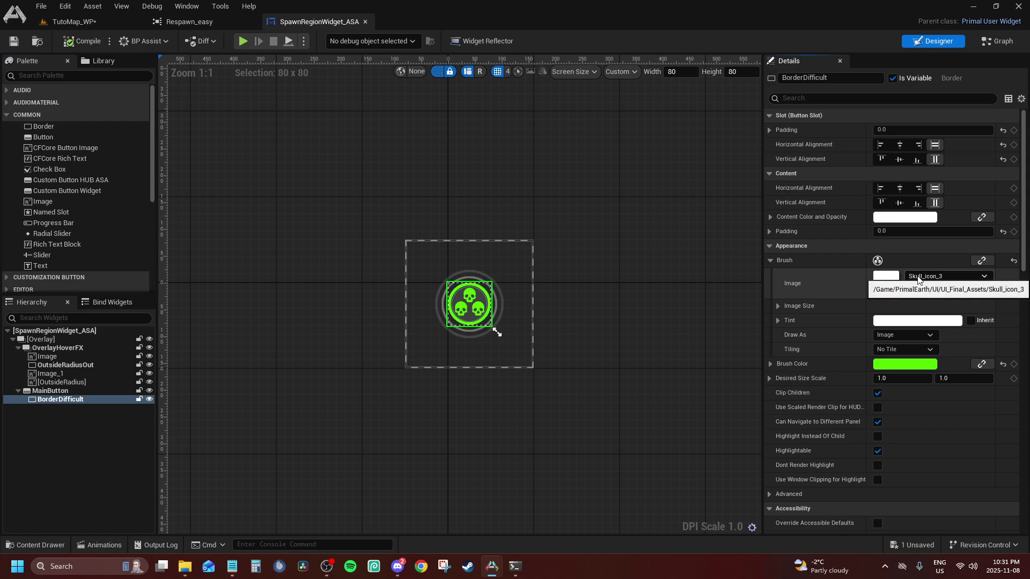
scroll(455, 292, up, 11)
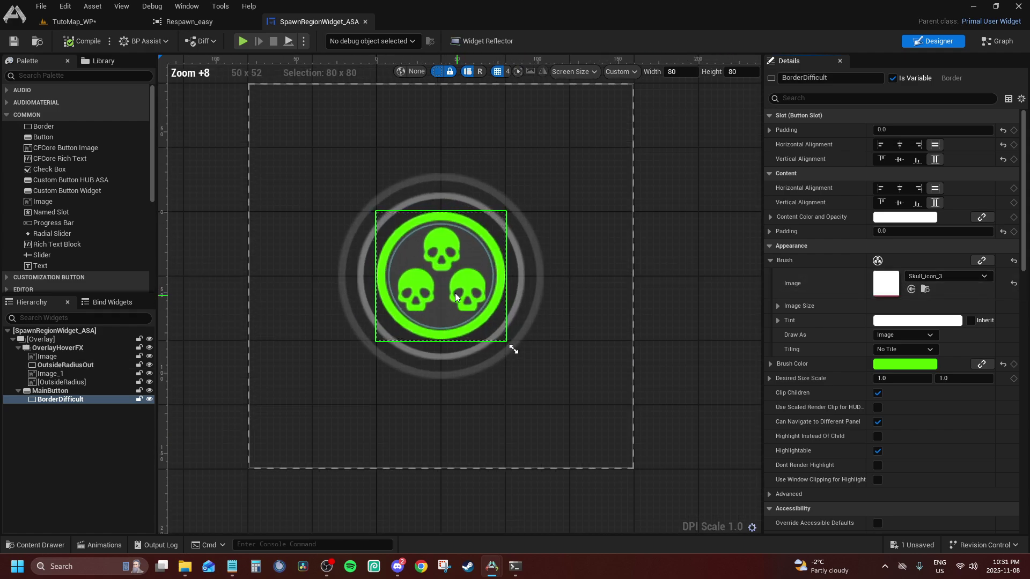
scroll(462, 282, up, 5)
scroll(482, 279, down, 9)
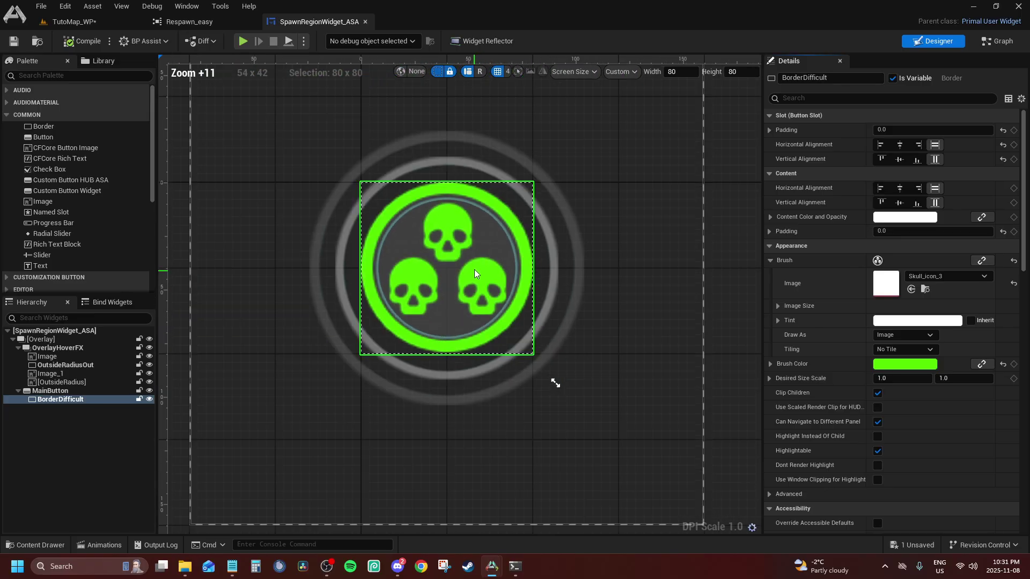
click(222, 25)
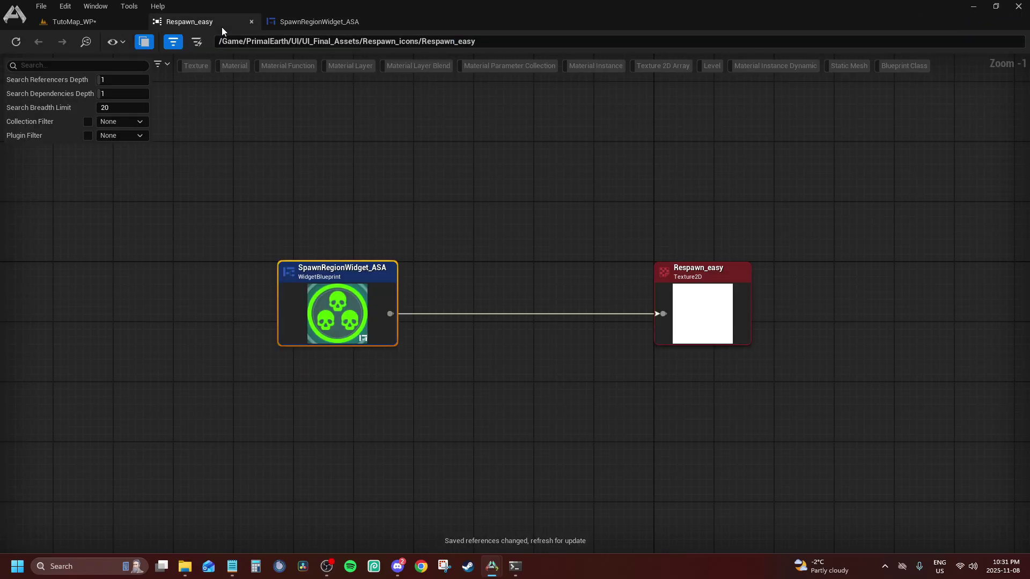
Return to TutoMap_WP and add a fourth Default Spawn Point Random Indices entry with the value 4.
click(109, 24)
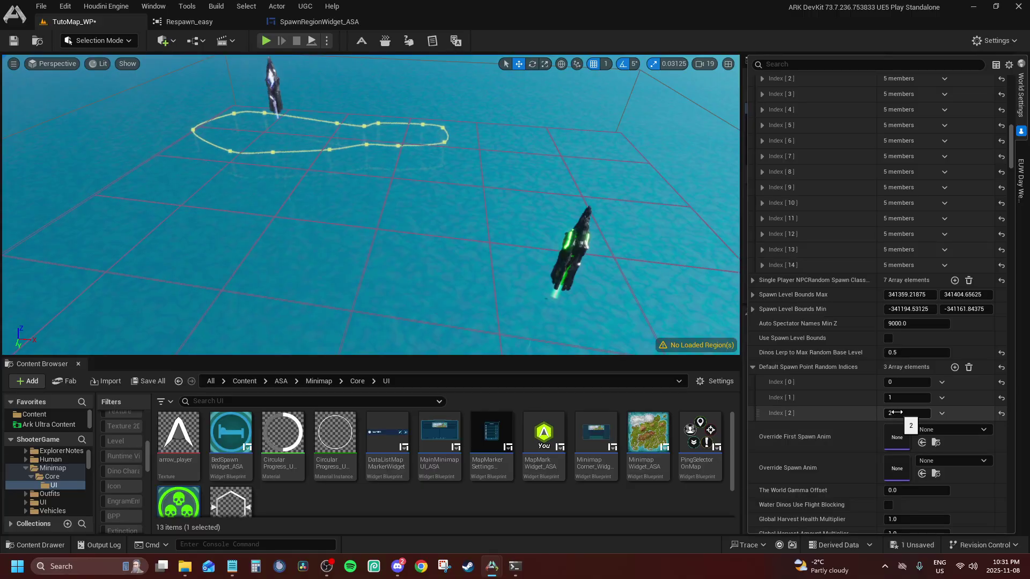
click(954, 367)
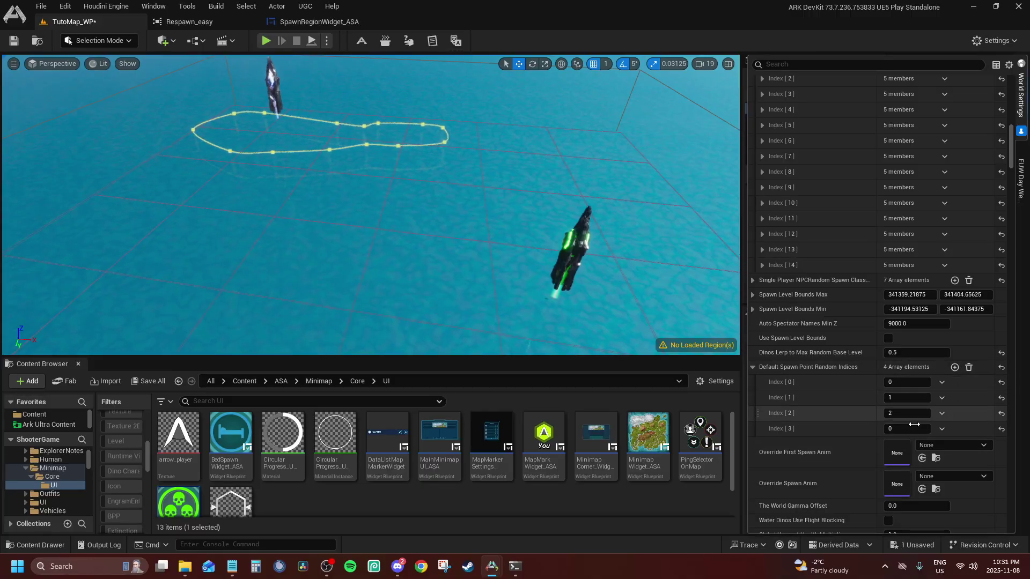
click(919, 429)
text(4)
key(Return)
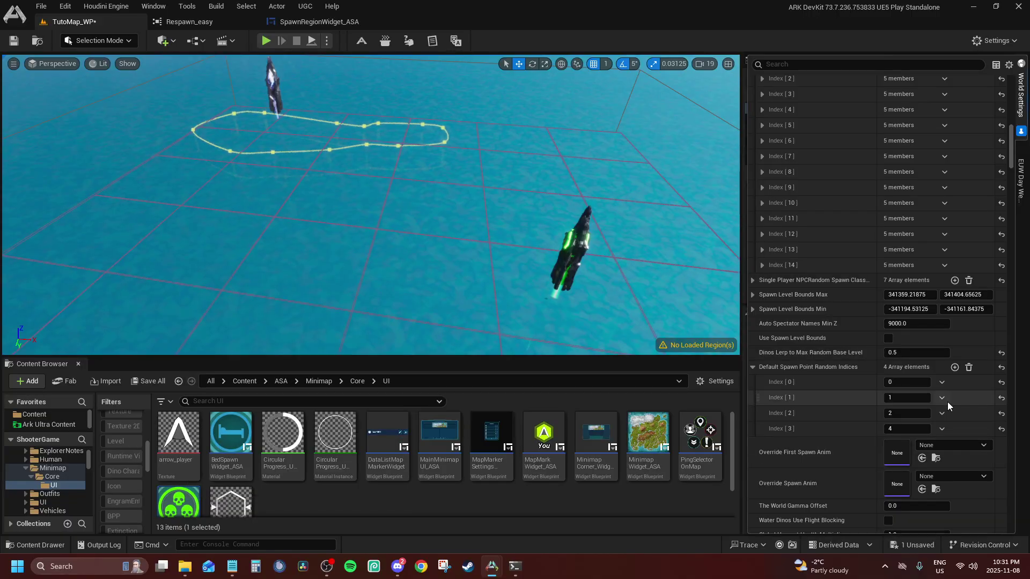
click(942, 427)
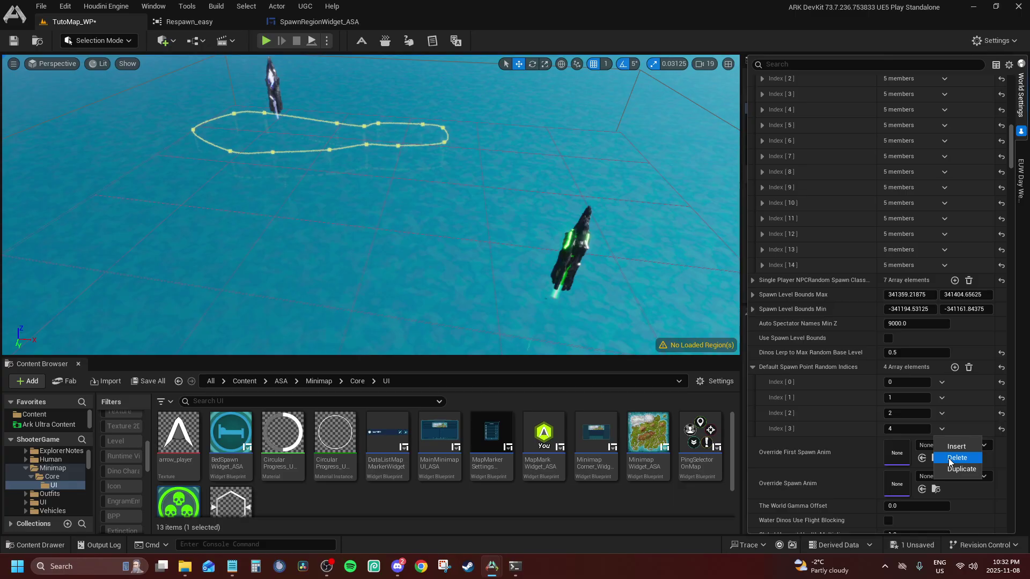
click(873, 415)
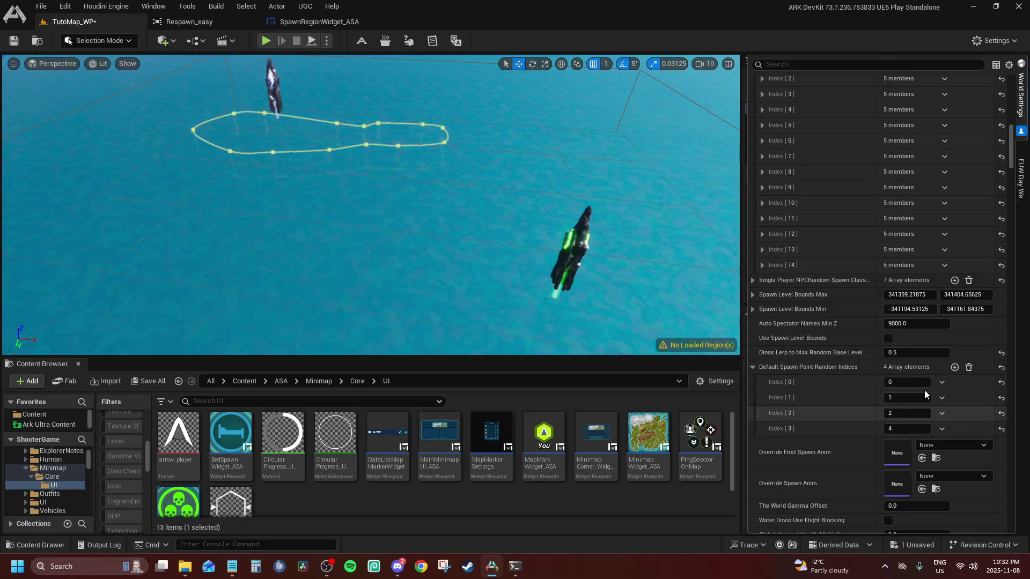
Add two more Default Spawn Point Random Indices entries with the values 5 and 6.
click(955, 367)
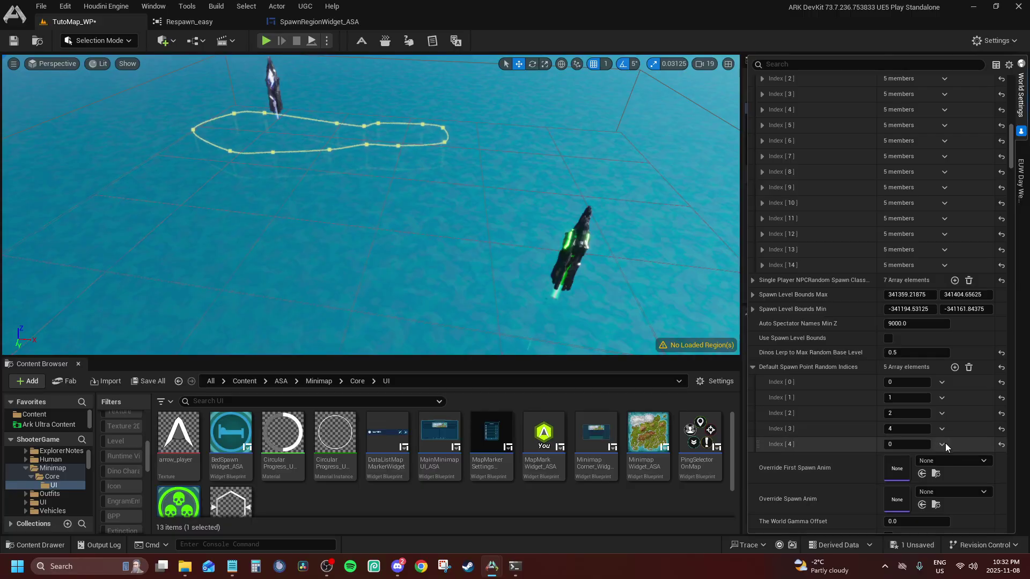
click(942, 444)
click(912, 445)
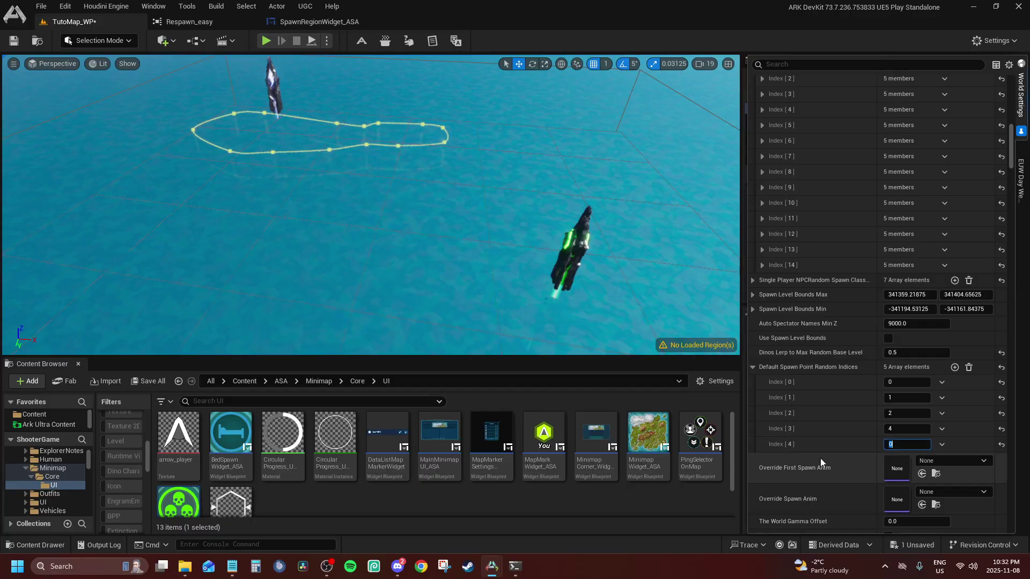
text(5)
key(Return)
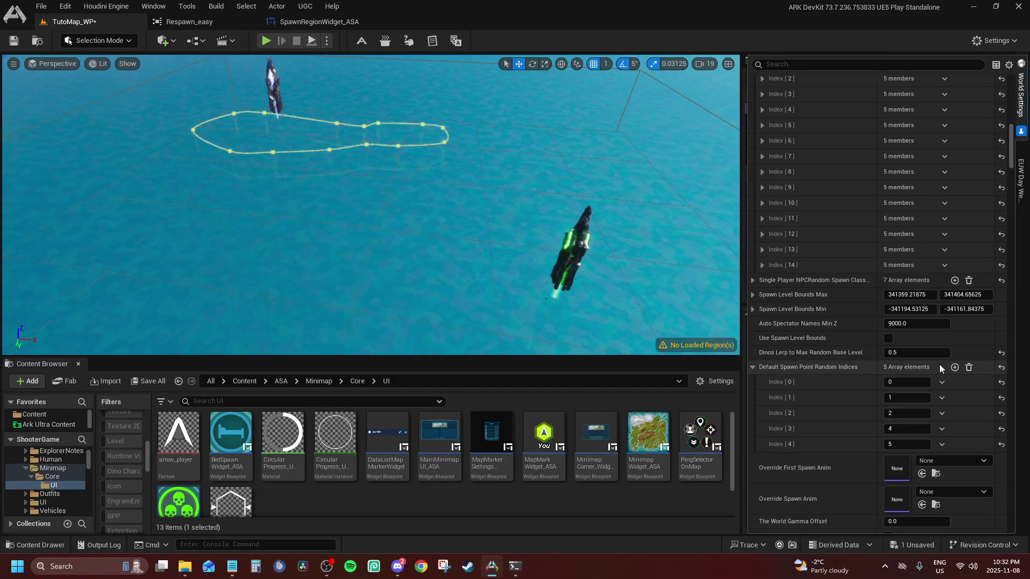
click(955, 367)
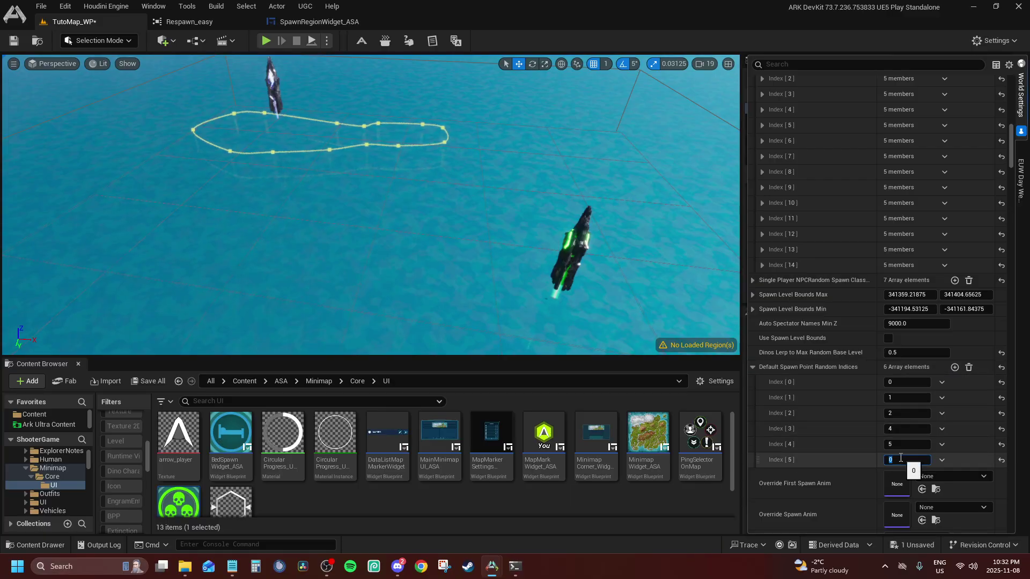
text(6)
key(Return)
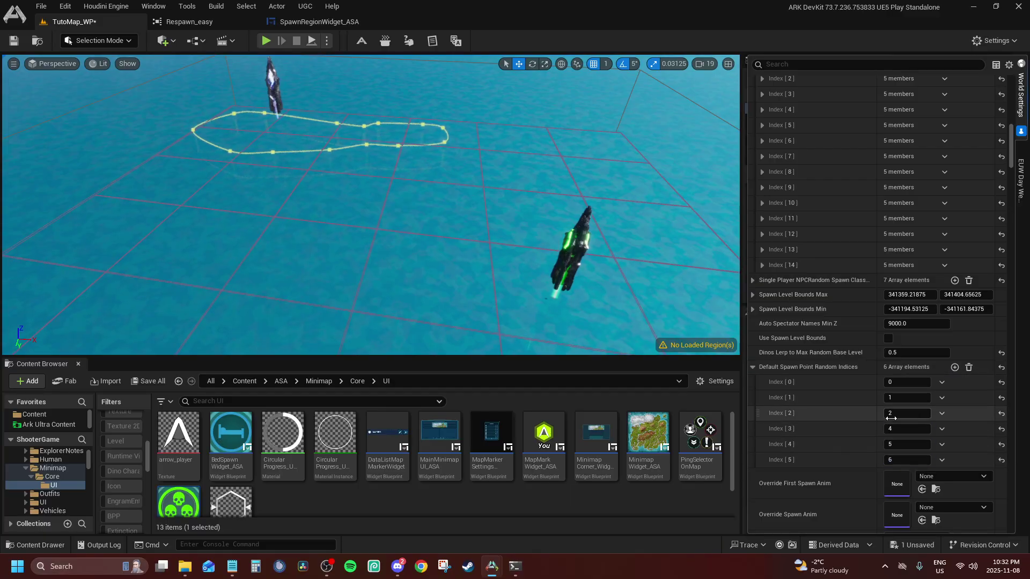
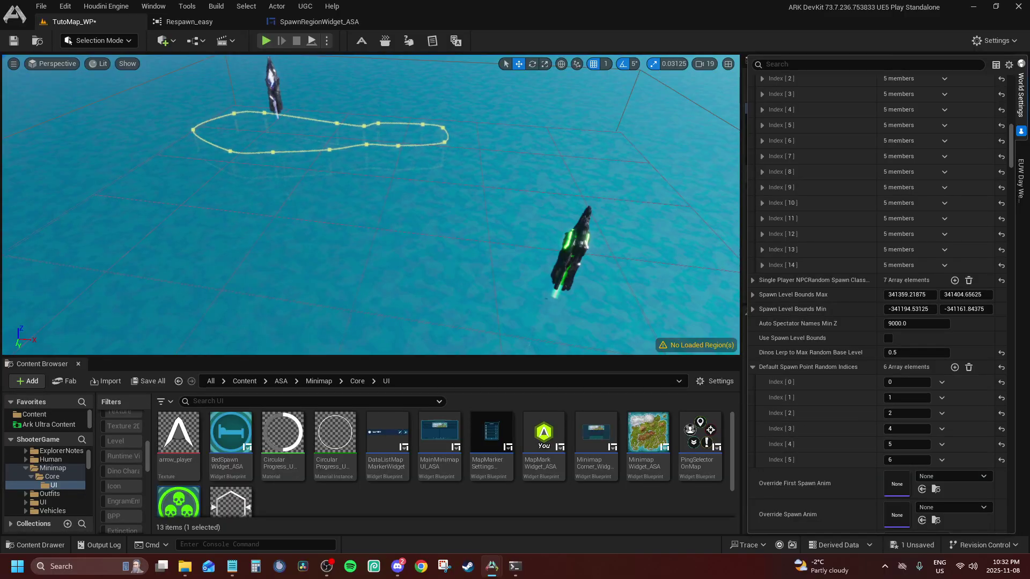
Set Override First Spawn Anim to FPV_NoWeapon_SpawnIntro_Montage_Ragnarok, found by searching for "ragnarok", and open the montage.
scroll(798, 495, down, 5)
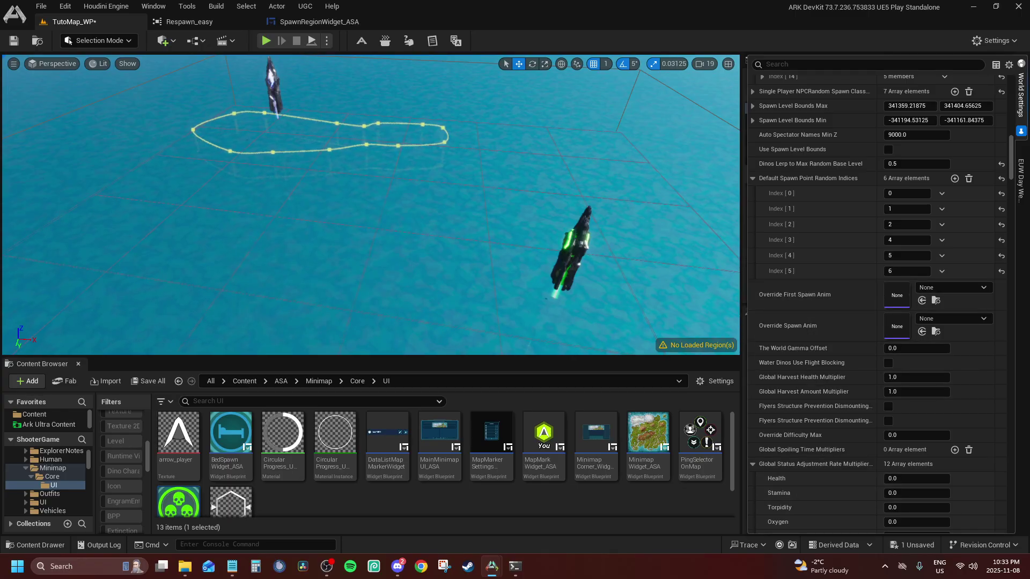
click(966, 288)
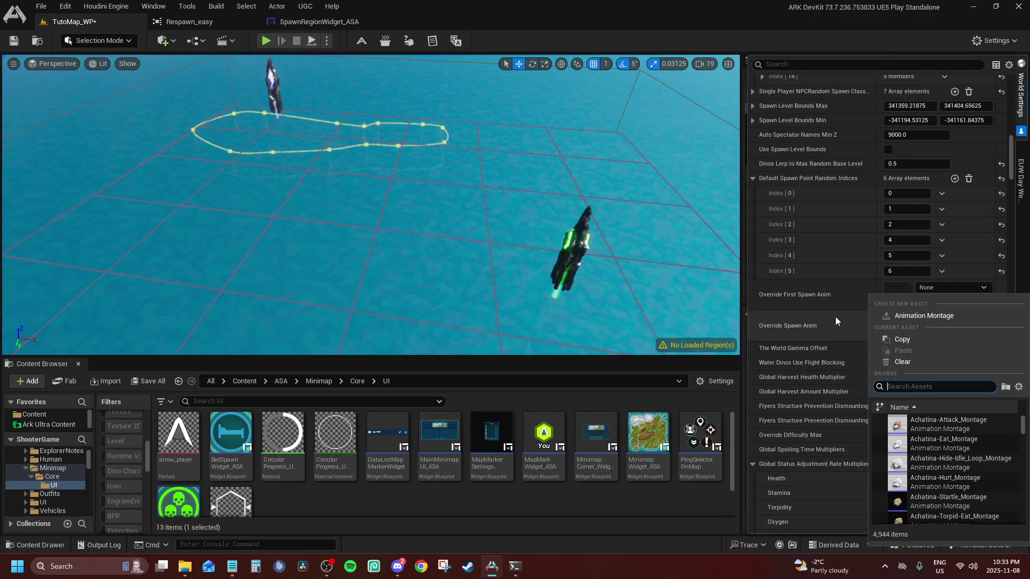
text(ragnarok)
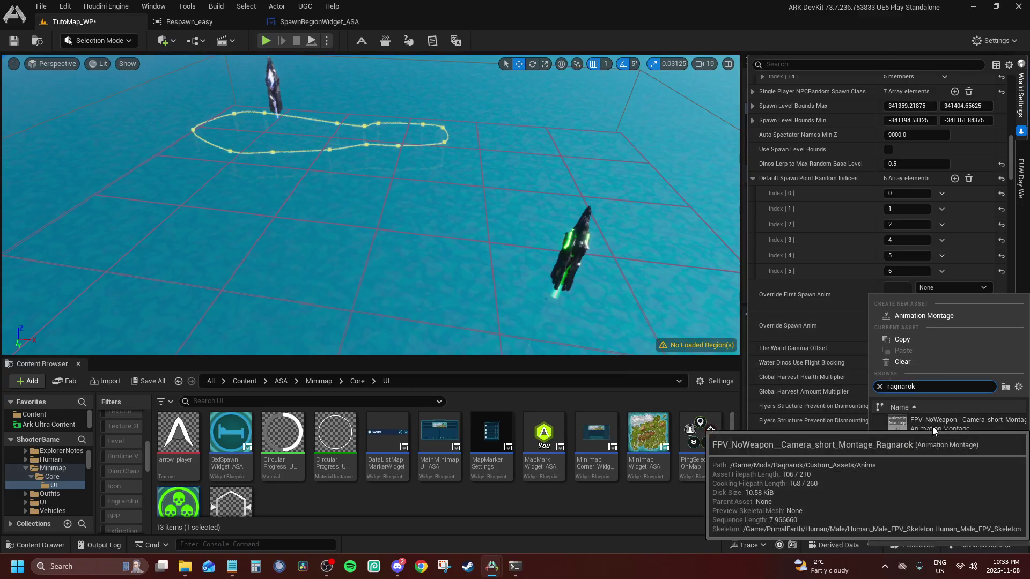
click(931, 440)
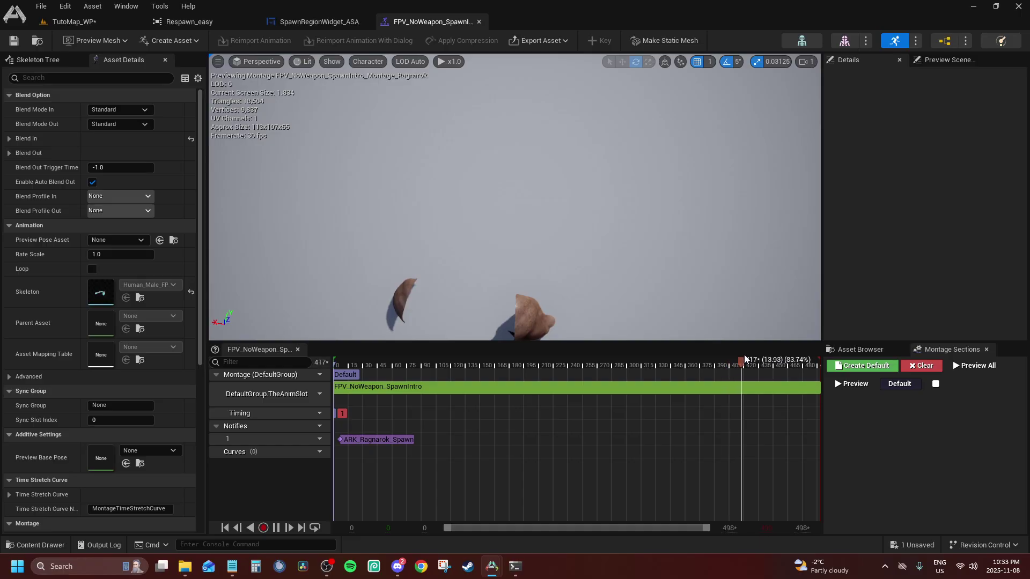
Scrub through the montage and inspect its ARK_Ragnarok_Spawn sound notify, closing the montage to return to TutoMap_WP.
drag(745, 355, 724, 343)
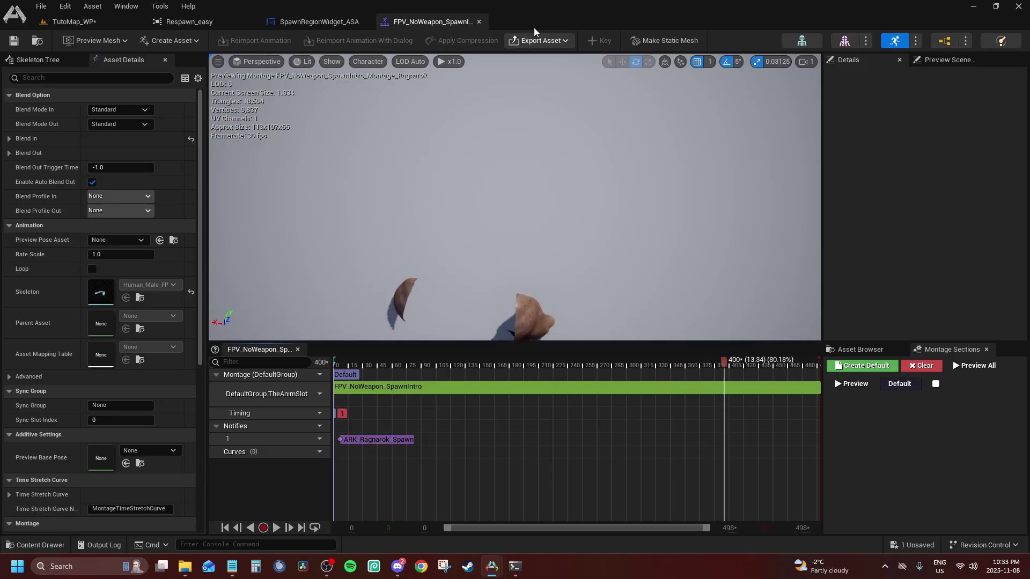
click(394, 441)
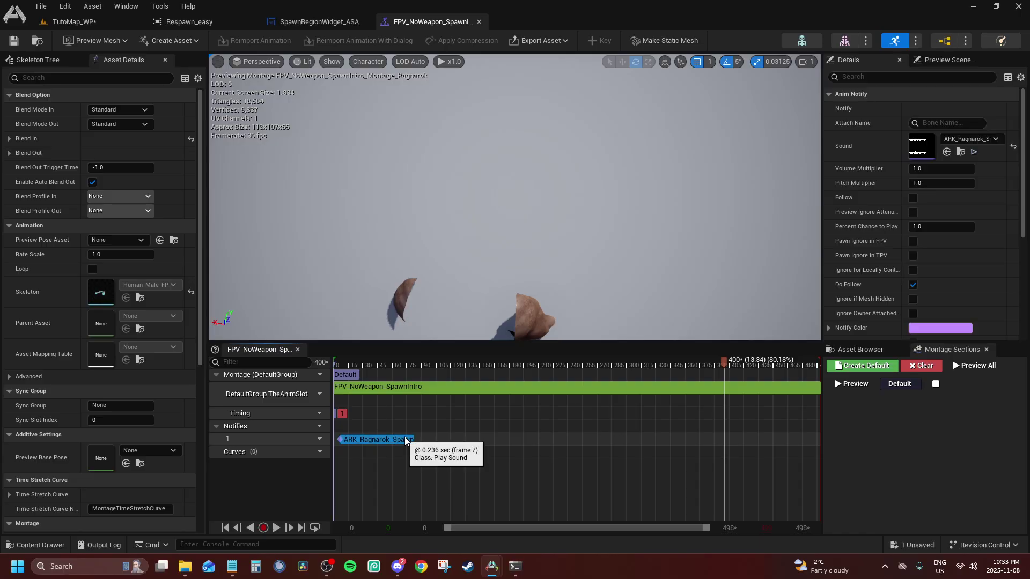
click(479, 21)
click(82, 21)
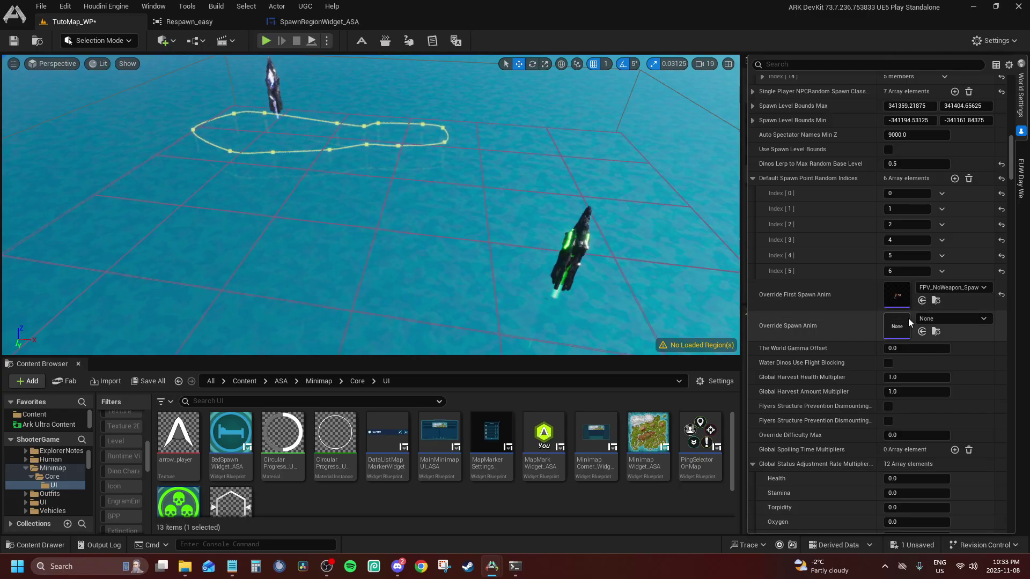
Search the montage choices for Override First Spawn Anim for "awn intro" and examine the map-specific spawn intro variants.
click(935, 319)
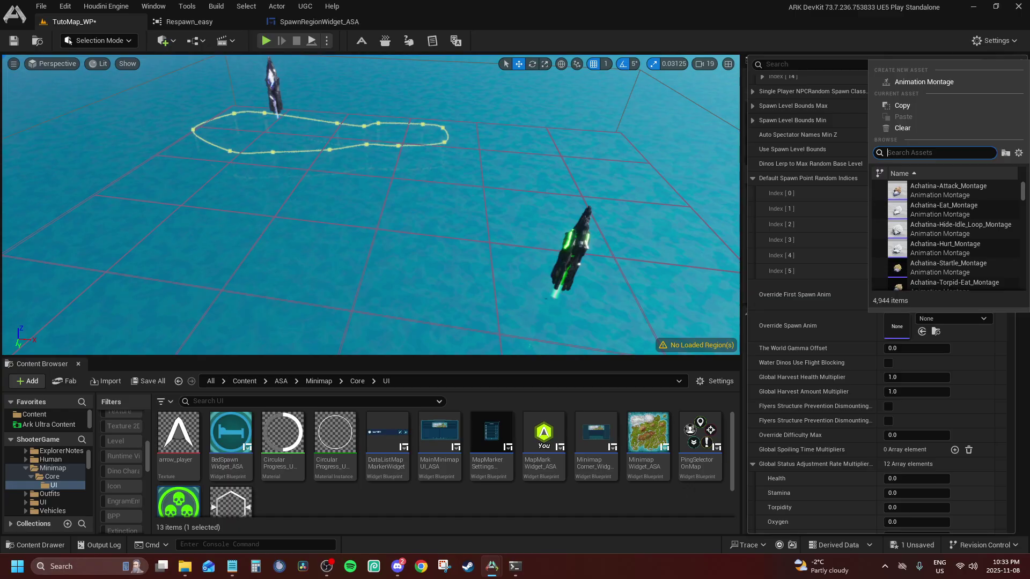
click(157, 450)
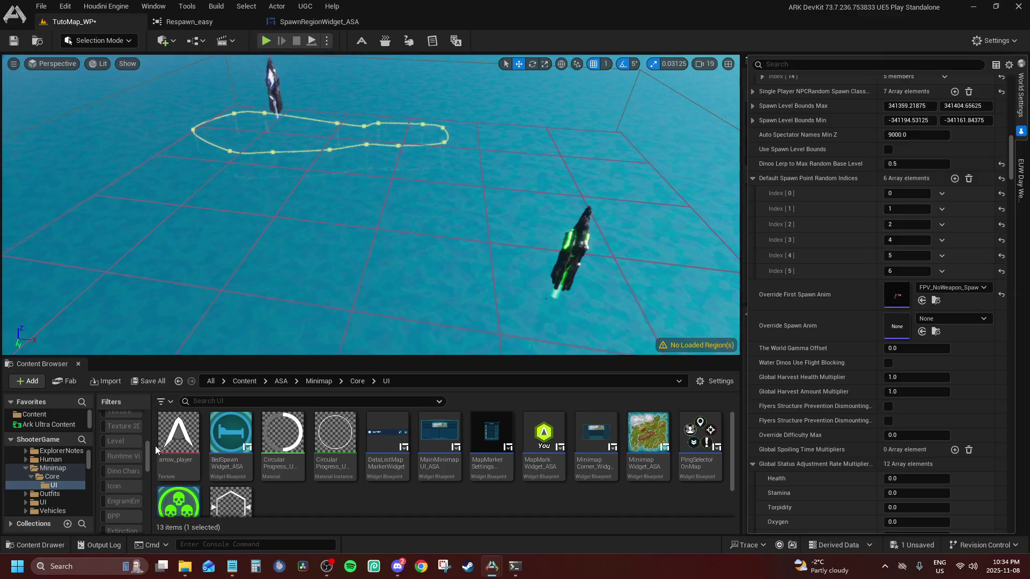
click(954, 292)
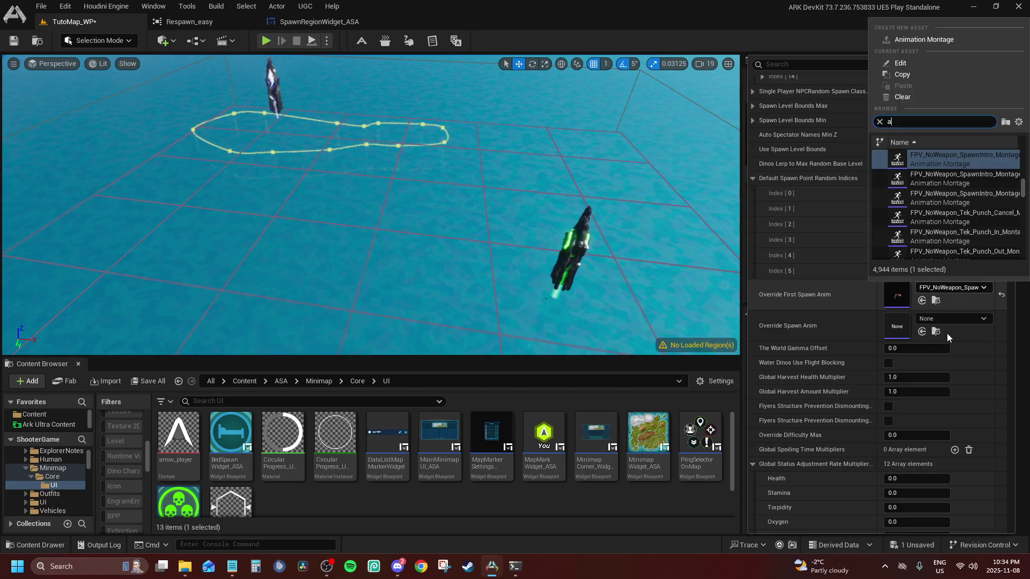
text(awn intro)
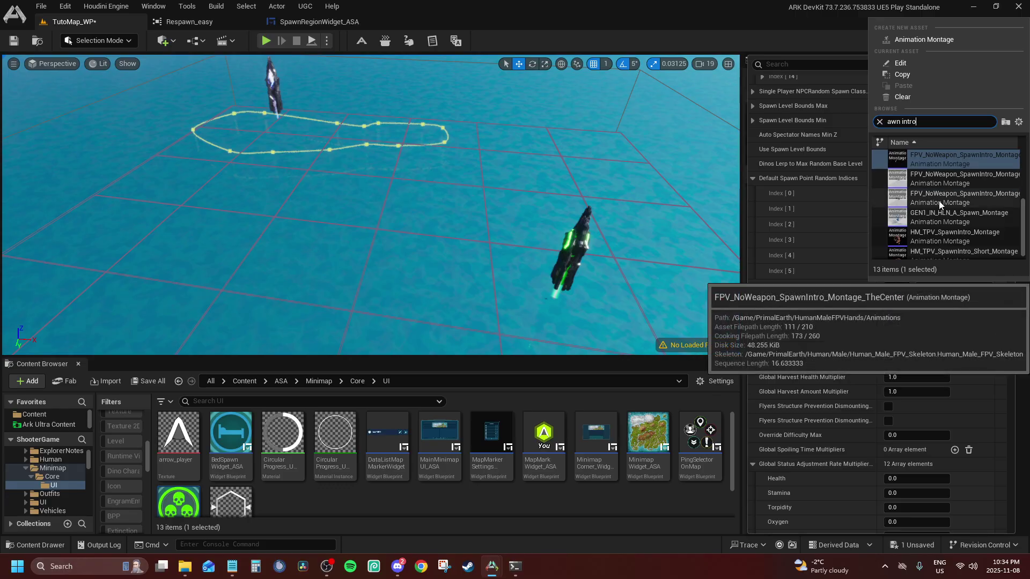
scroll(930, 215, down, 1)
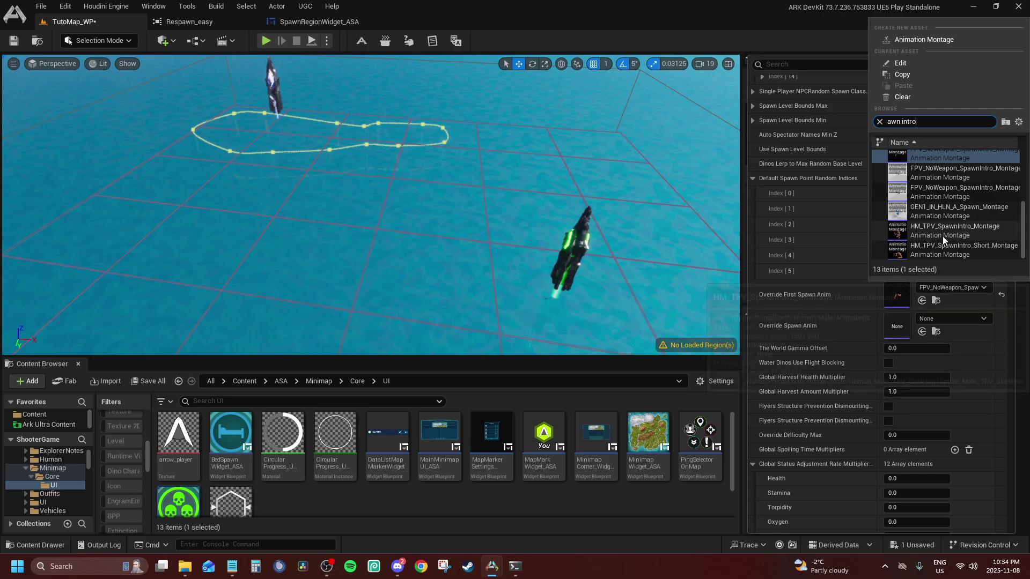
scroll(960, 193, up, 4)
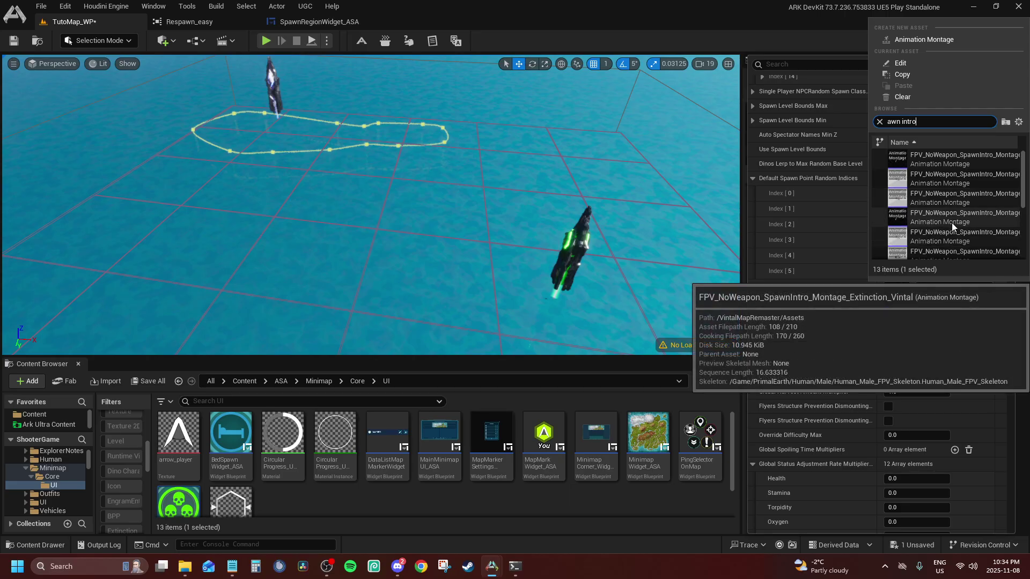
scroll(950, 240, down, 1)
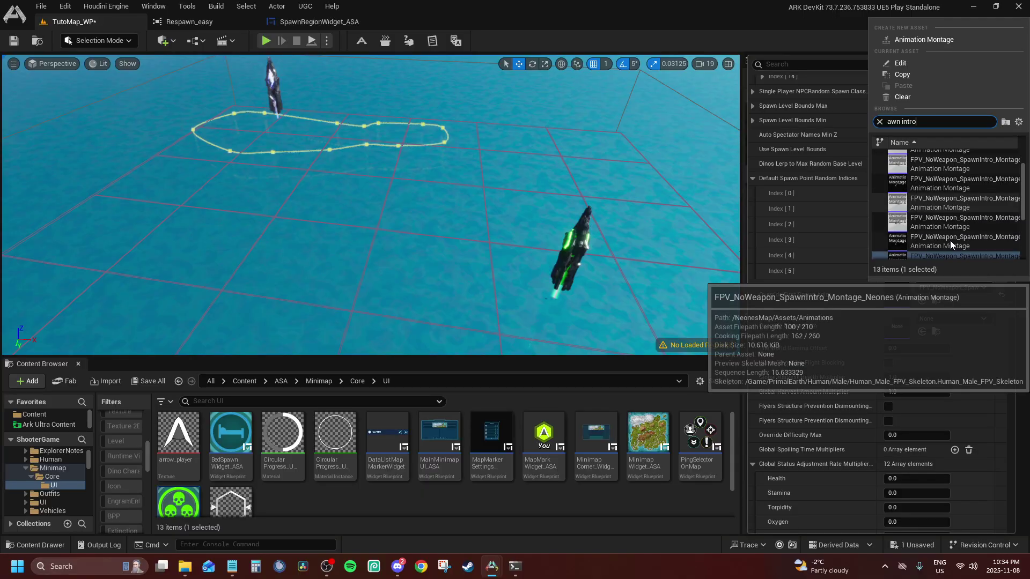
click(963, 218)
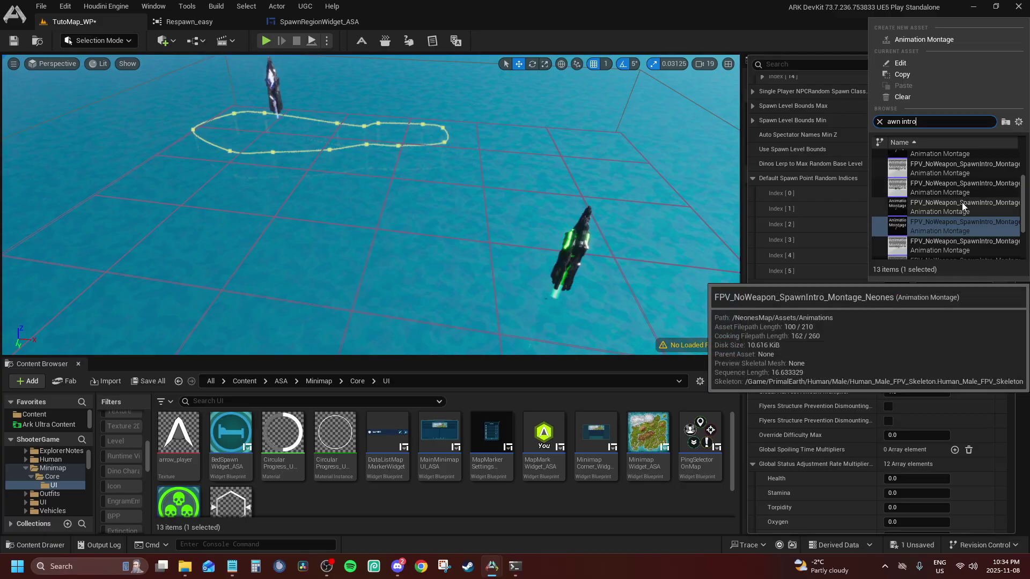
scroll(952, 225, down, 1)
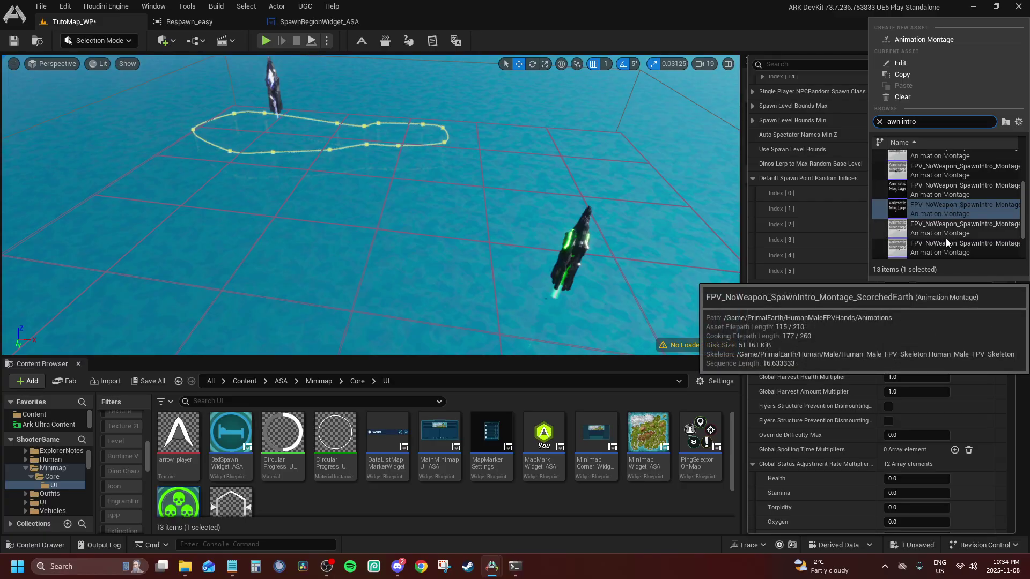
scroll(990, 196, up, 2)
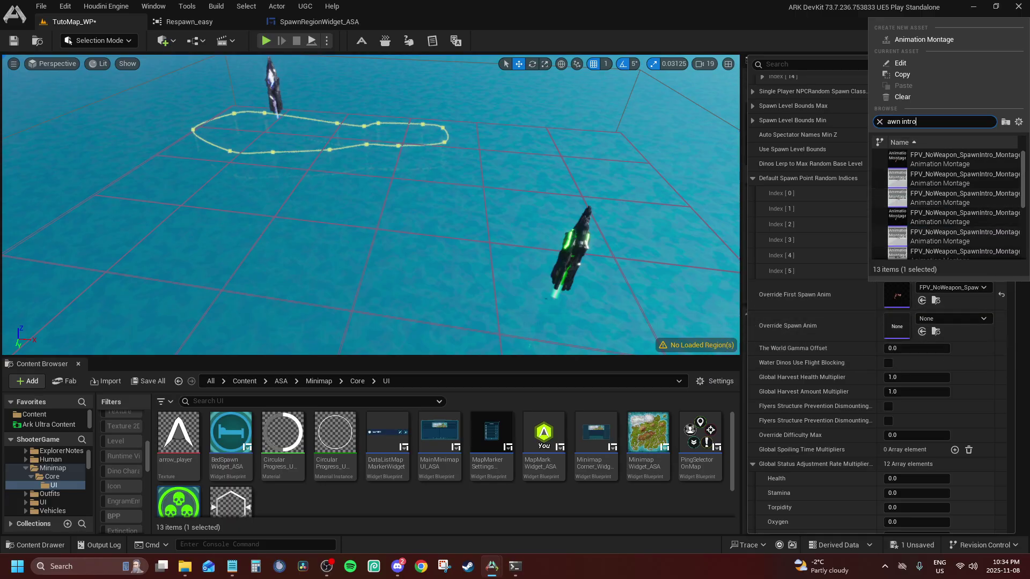
key(Escape)
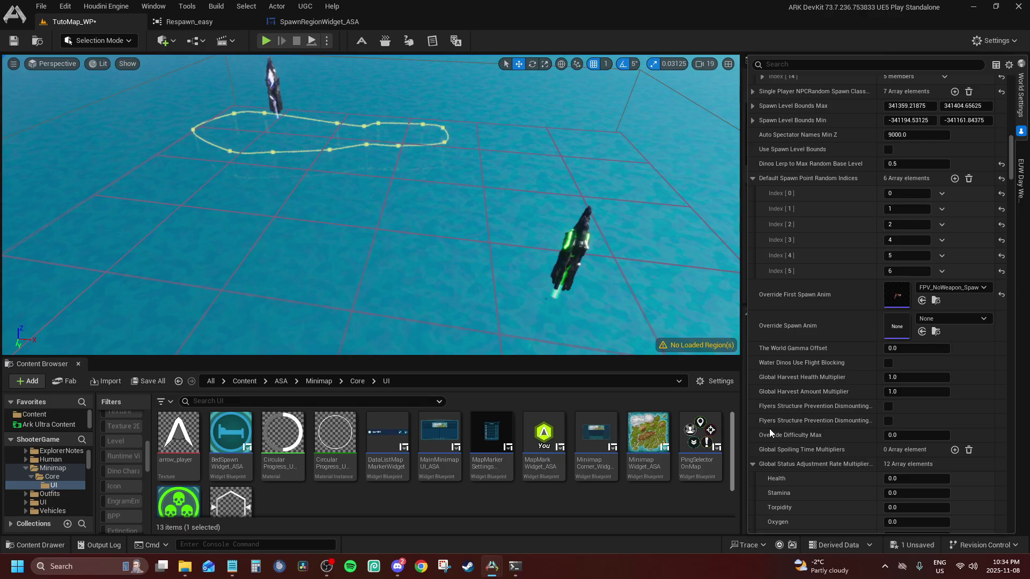
Reset Override First Spawn Anim to its default and set Override Difficulty Max to 5.
click(1002, 294)
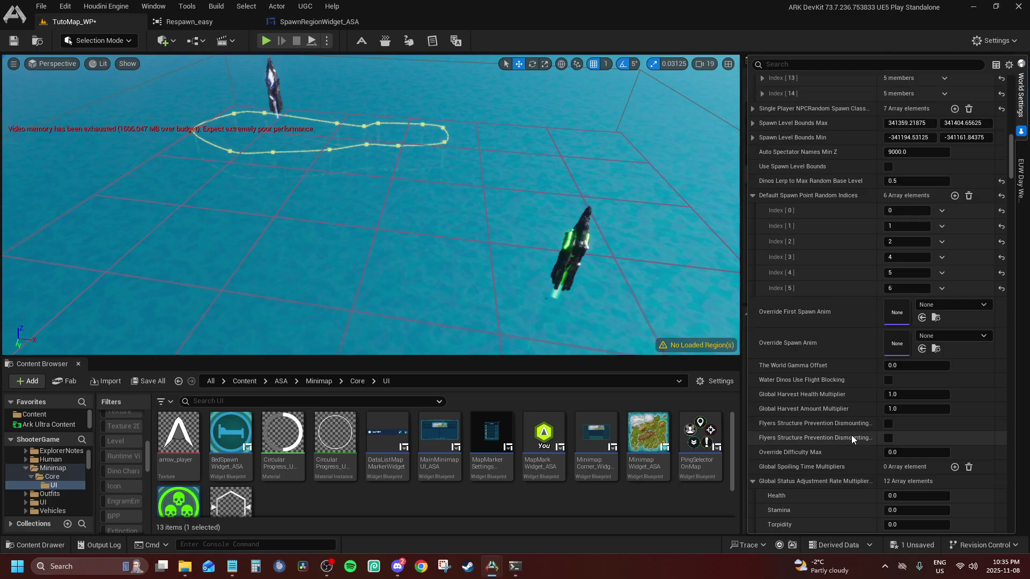
scroll(852, 435, down, 1)
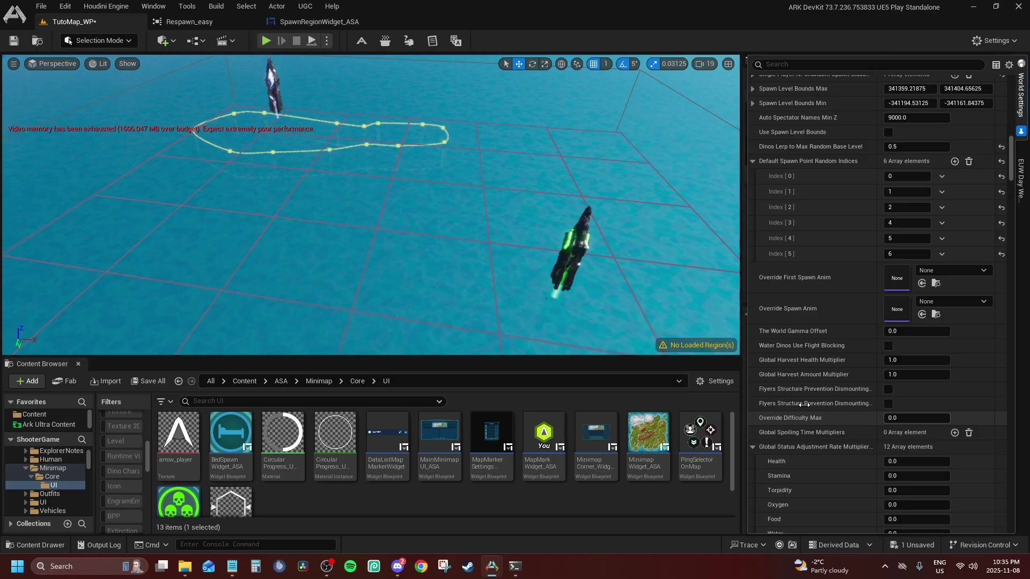
click(893, 419)
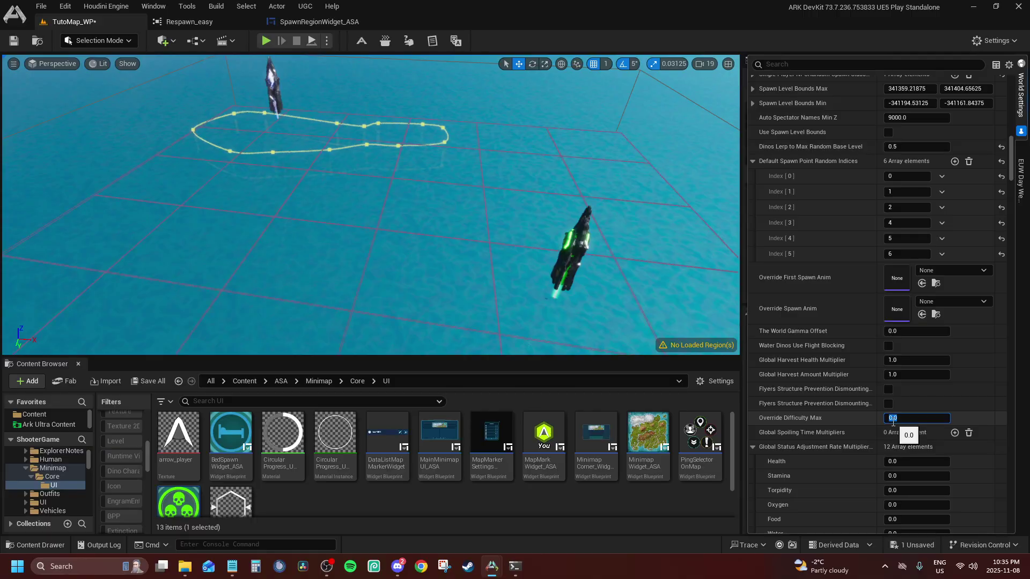
text(5)
key(Return)
click(893, 418)
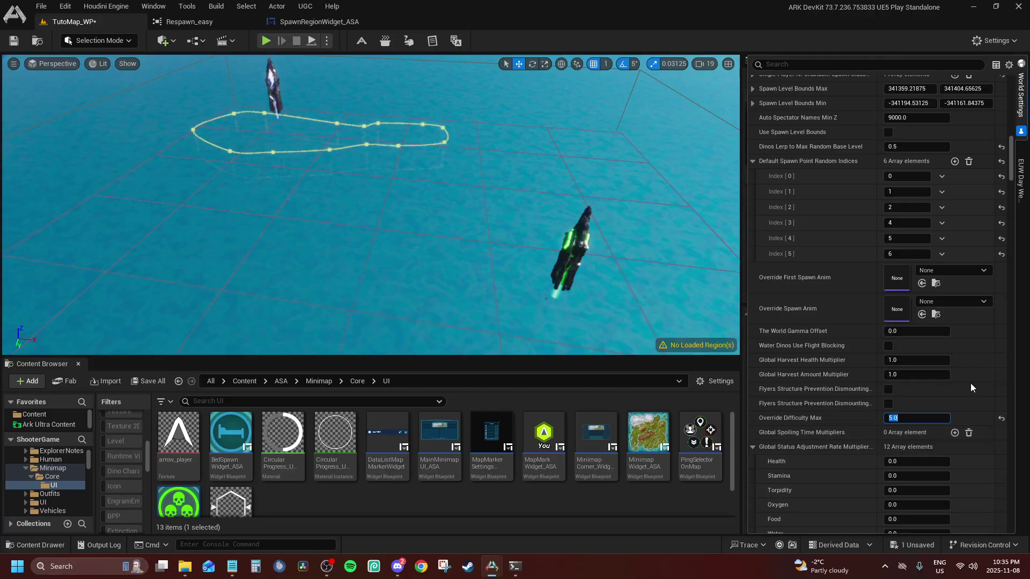
Enter 4024 as the Valid Engram Groups Bit Mask, and replace it with 8192.
scroll(857, 448, down, 3)
scroll(856, 448, down, 12)
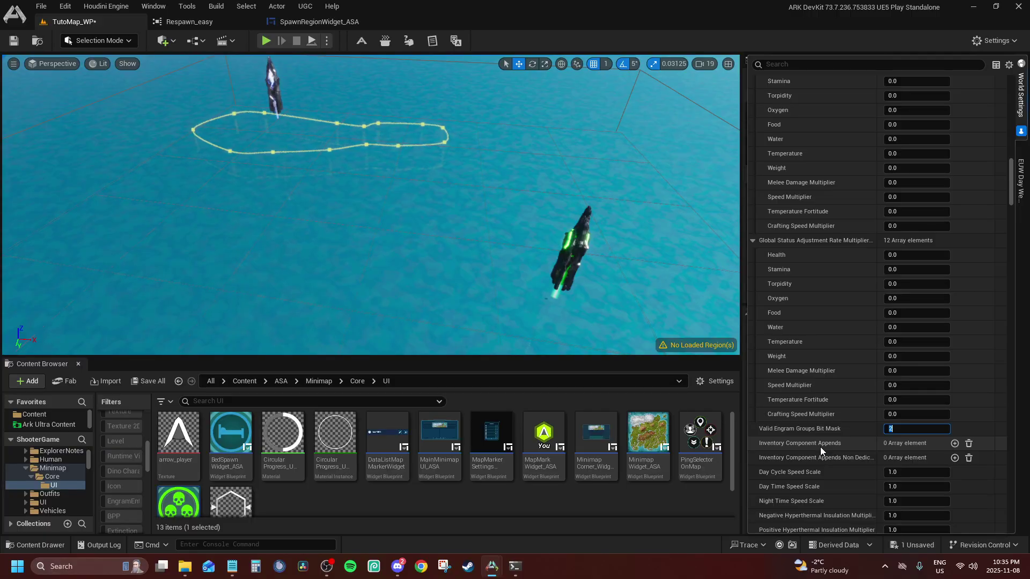
text(4024)
key(Return)
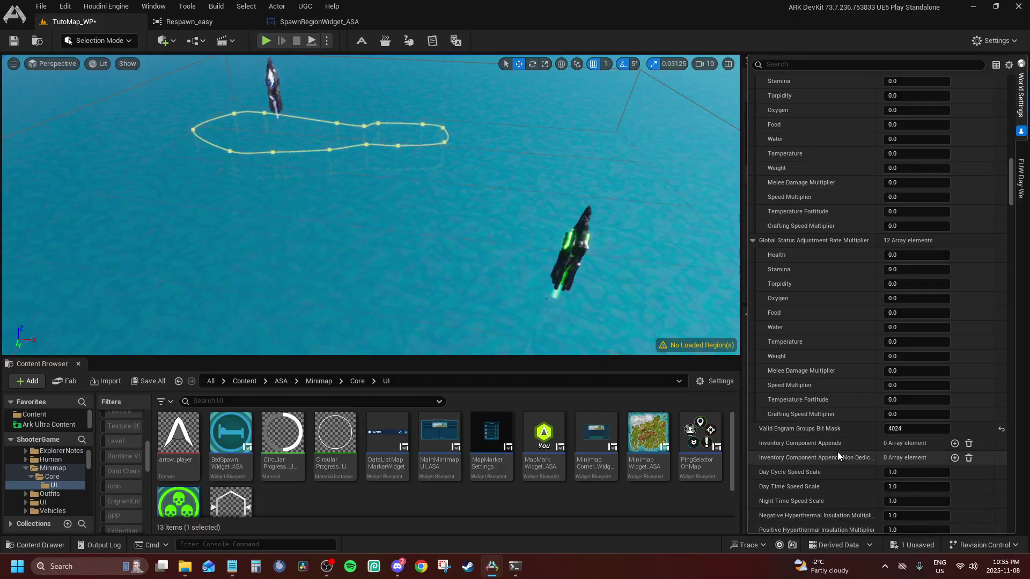
click(895, 429)
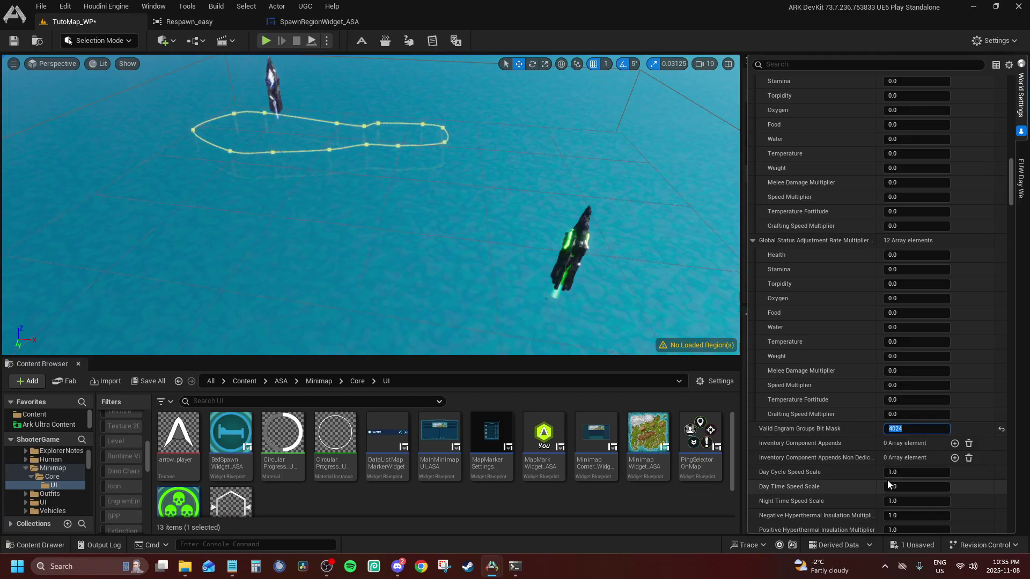
text(8192)
key(Return)
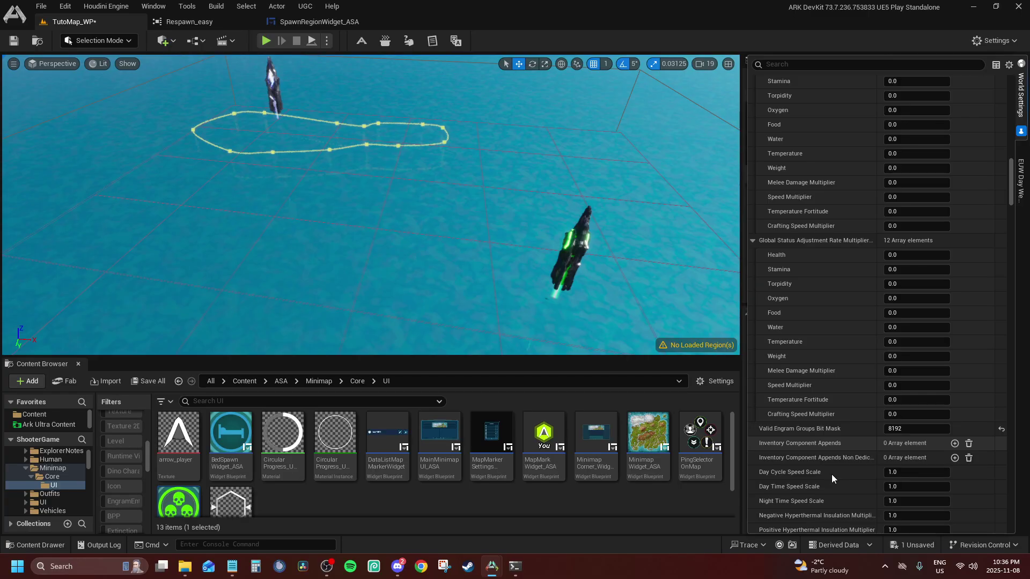
Fill Inventory Component Appends and its Non Dedicated counterpart with one prepared entry each, and expand the first entry's Inventory Component Classes and Add Items.
key(ctrl+z)
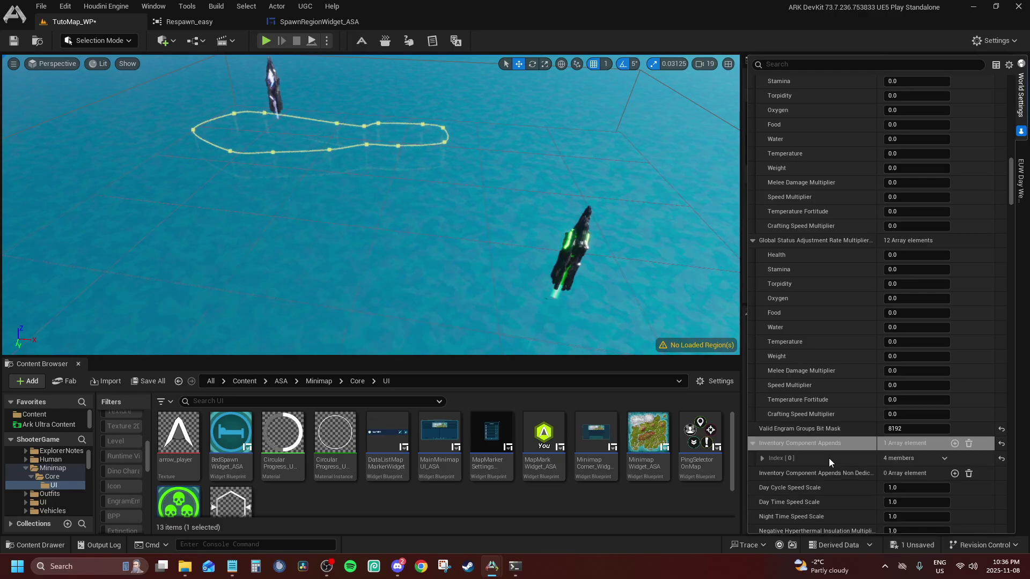
key(ctrl+z)
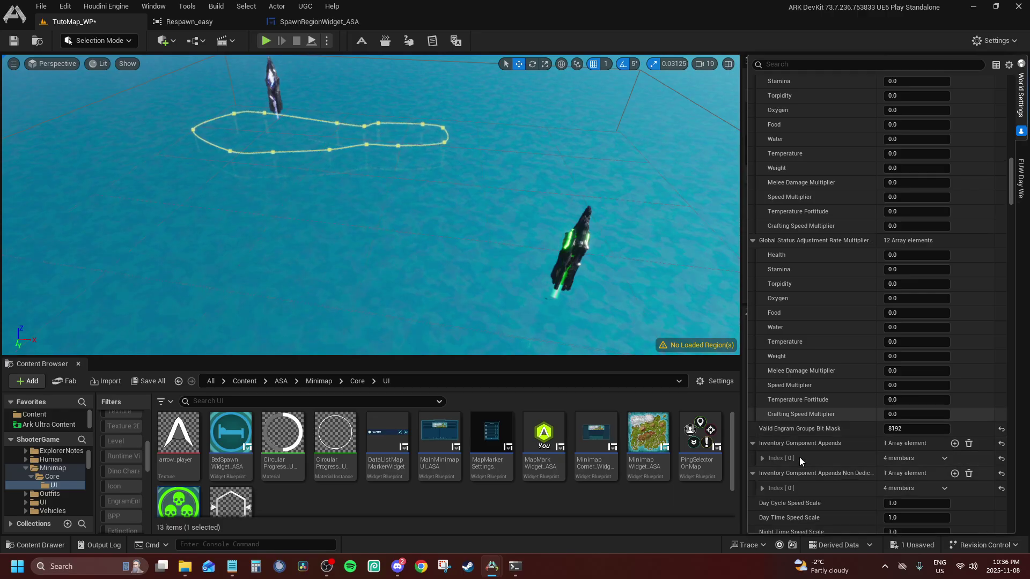
click(762, 458)
scroll(776, 429, down, 4)
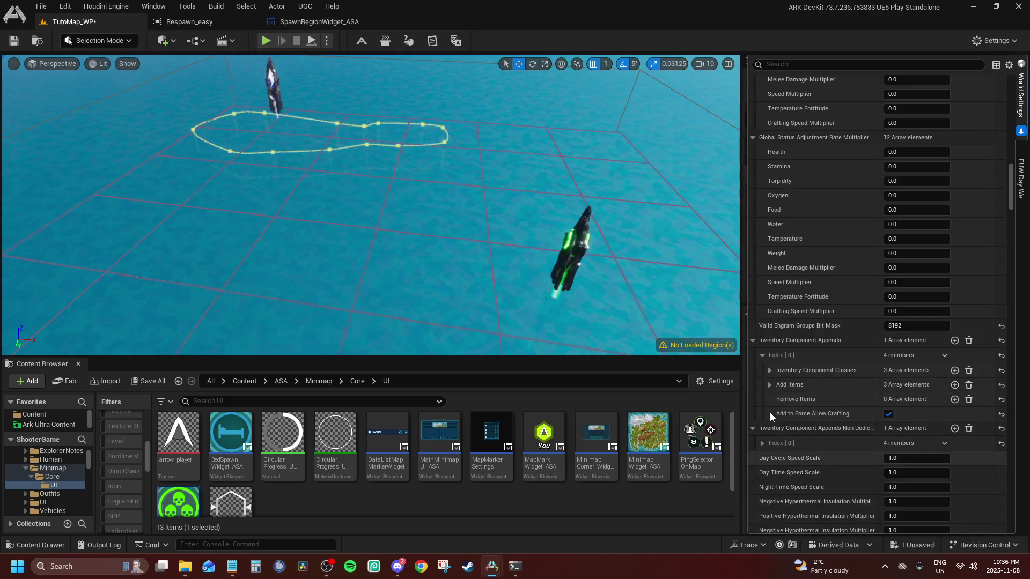
click(770, 384)
click(770, 371)
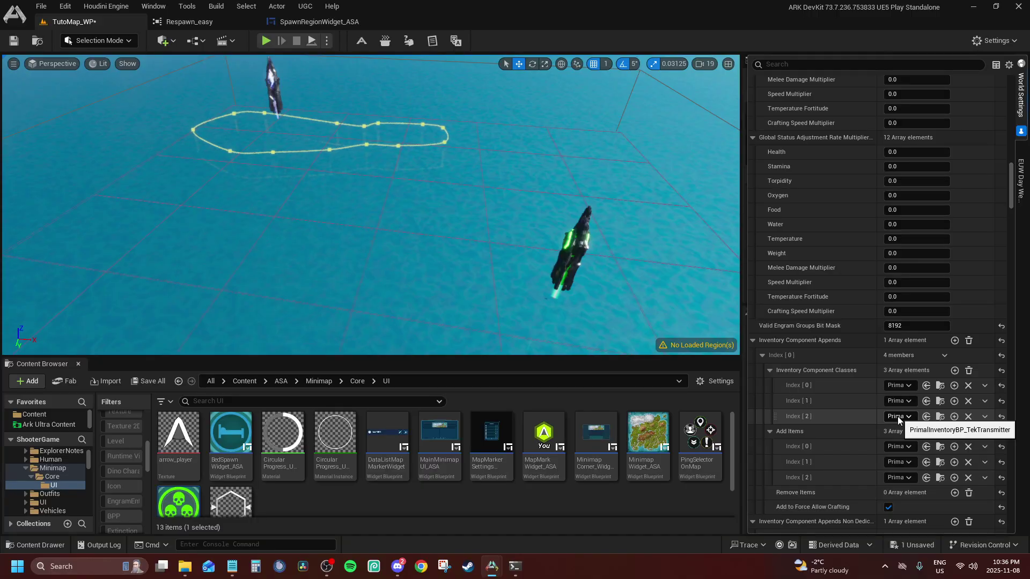
Examine the component classes and added items in the Inventory Component Appends Non Dedicated entry.
scroll(899, 419, down, 3)
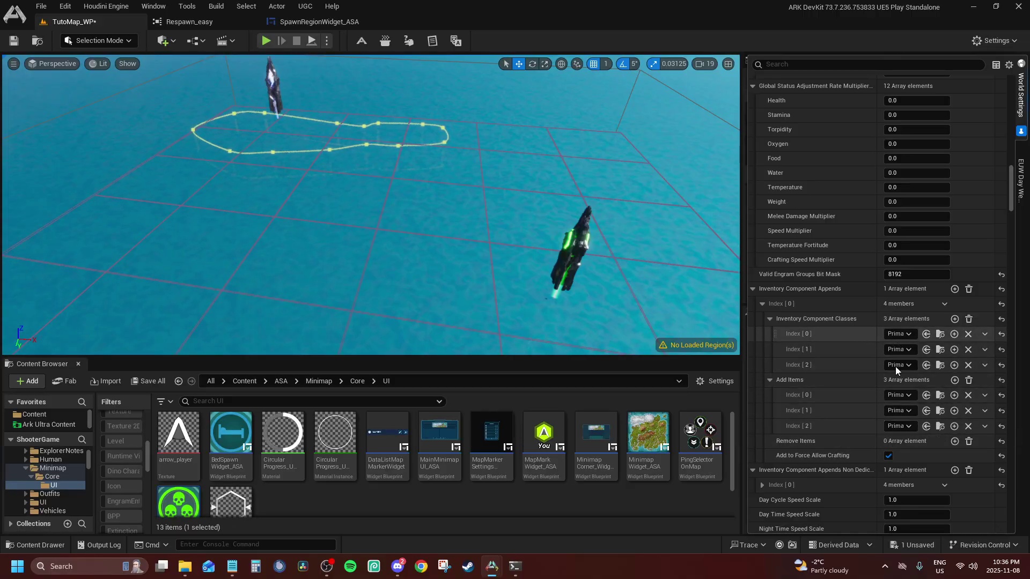
click(761, 485)
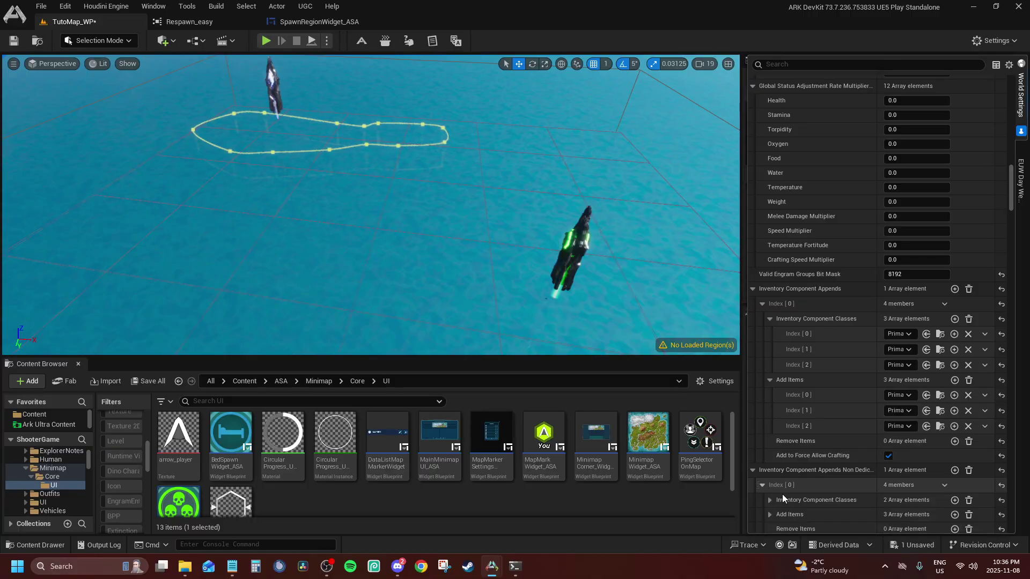
scroll(893, 515, down, 2)
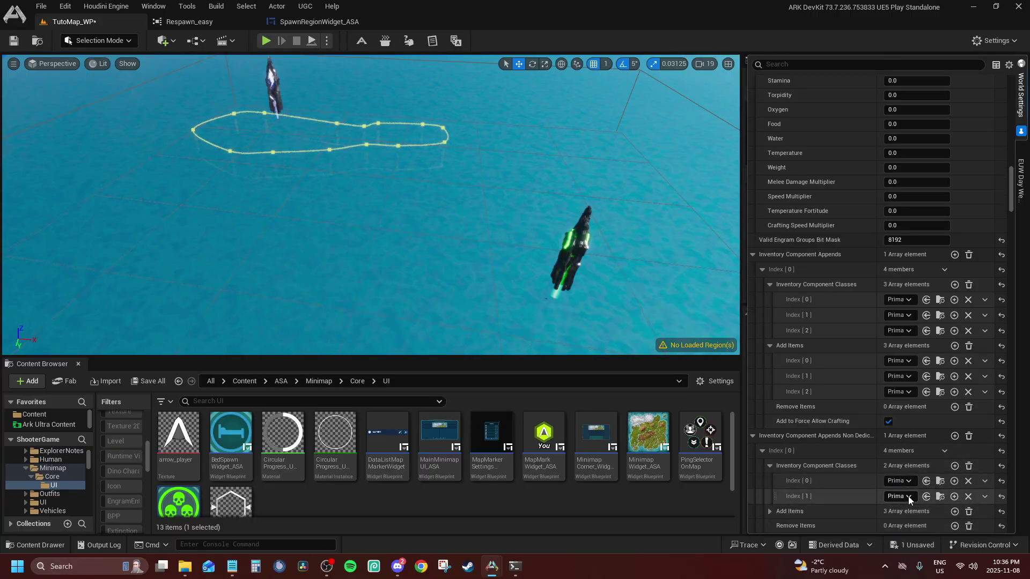
click(770, 465)
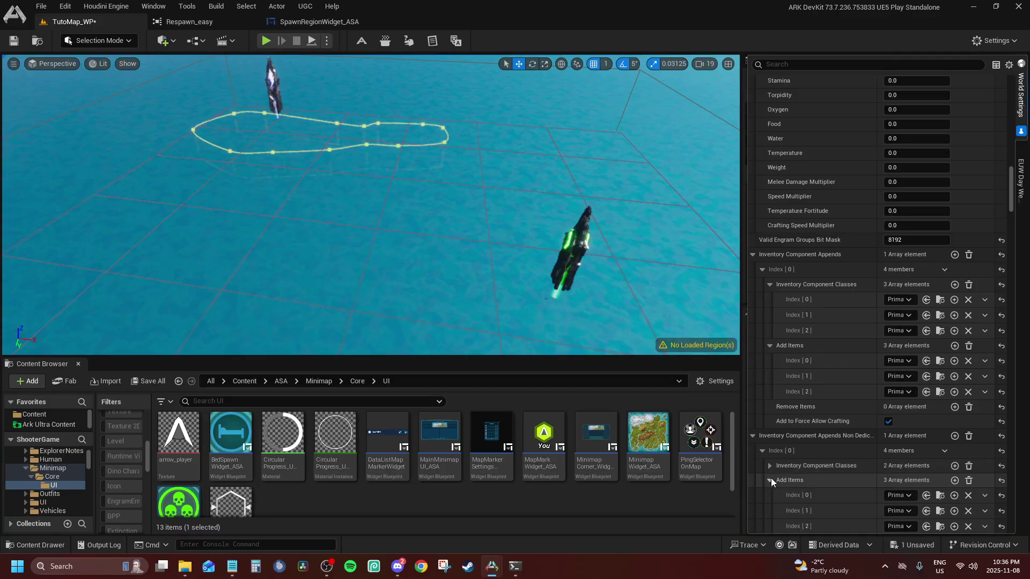
Remove all elements from Inventory Component Appends Non Dedicated and from Inventory Component Appends, including its component classes and added items.
click(968, 436)
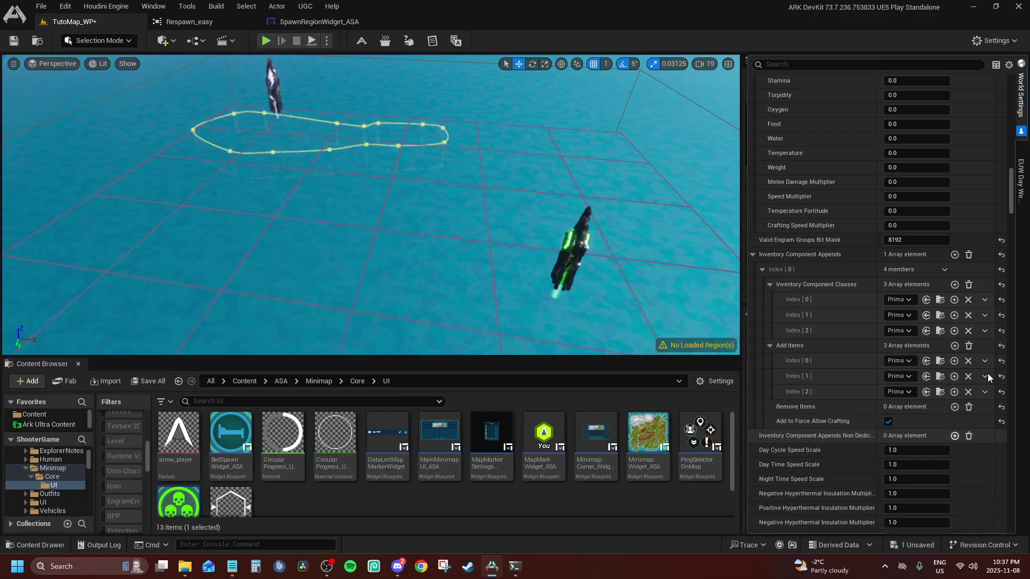
click(969, 285)
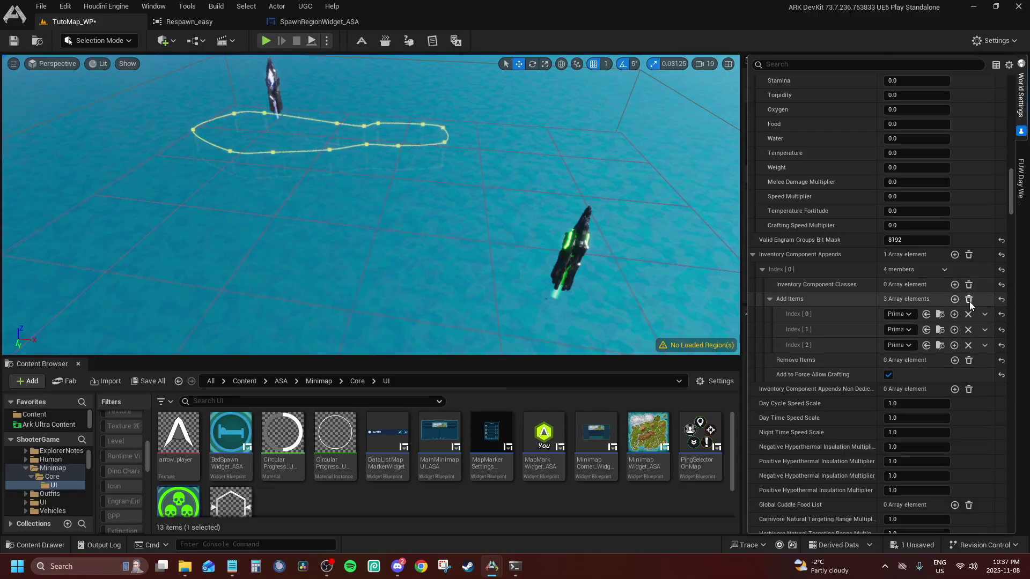
click(969, 299)
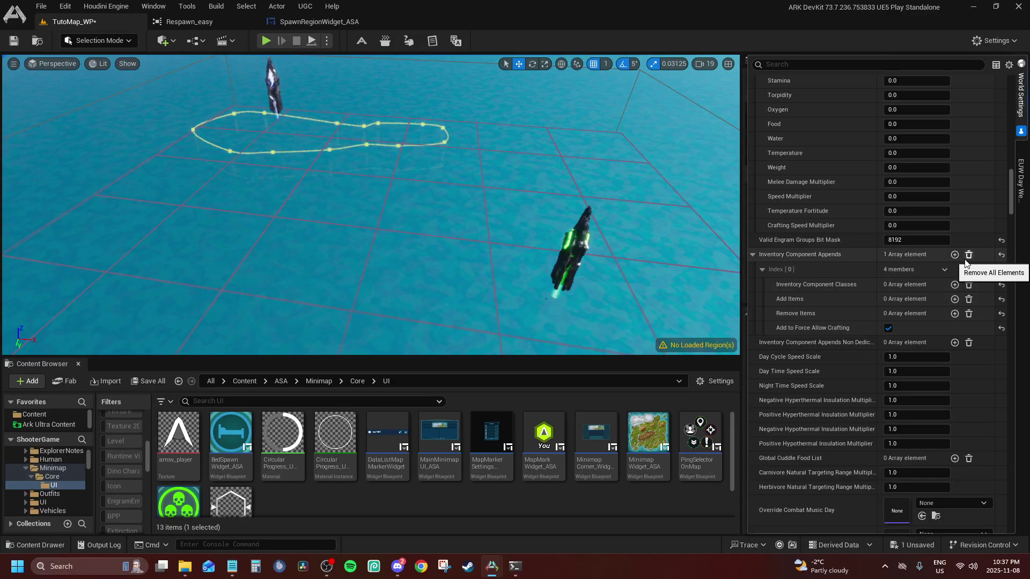
click(969, 256)
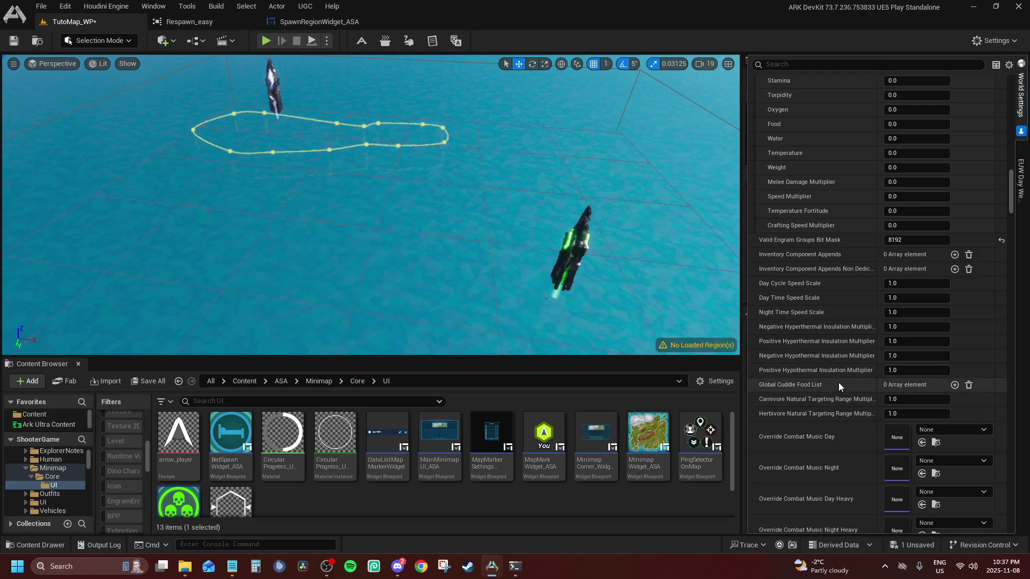
Search the Override Combat Music Day sounds for "marching the roop" and preview the first 06_Marching_the_Troops_into_Doom track without assigning it.
scroll(845, 431, down, 2)
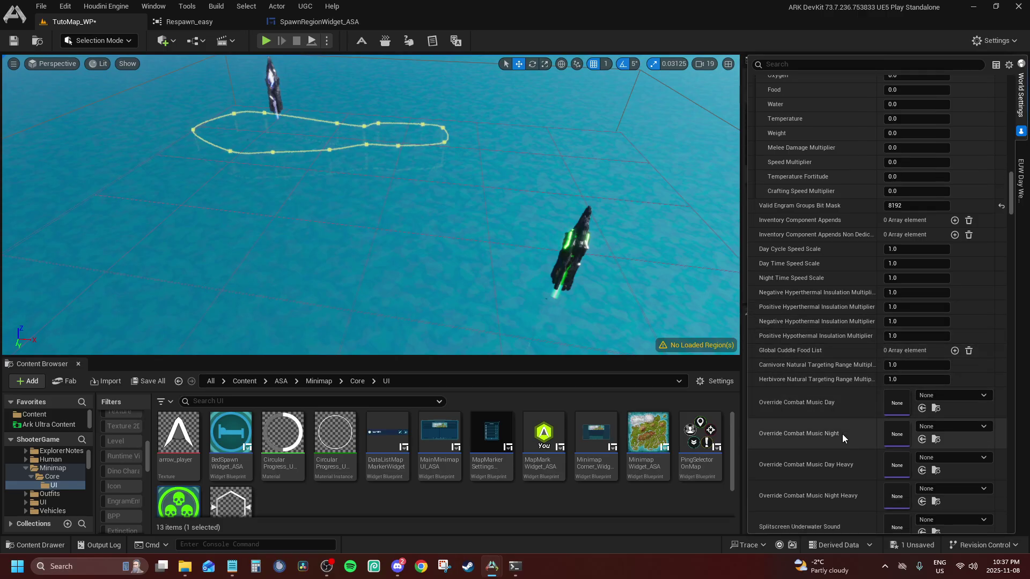
scroll(845, 413, down, 2)
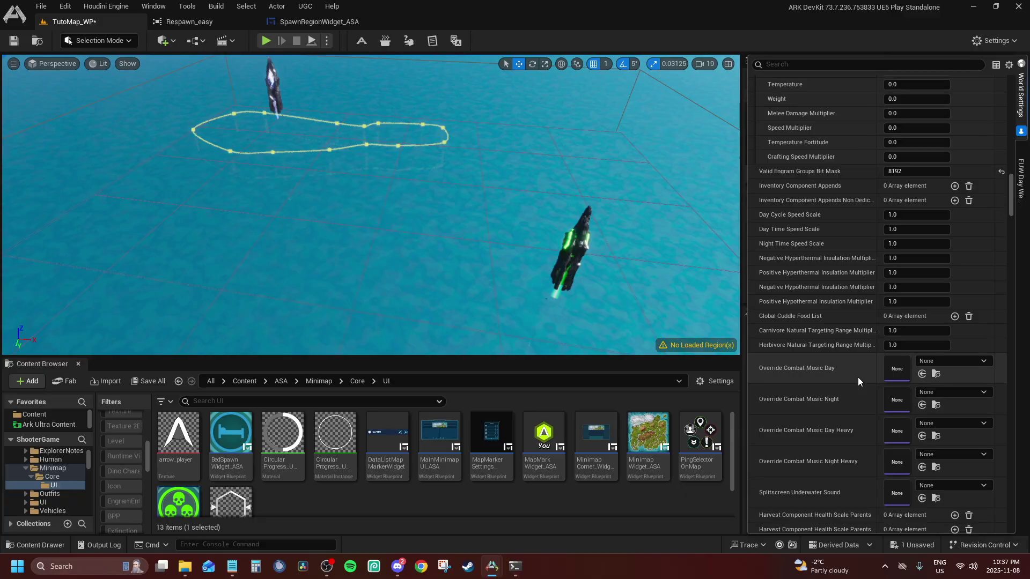
click(932, 367)
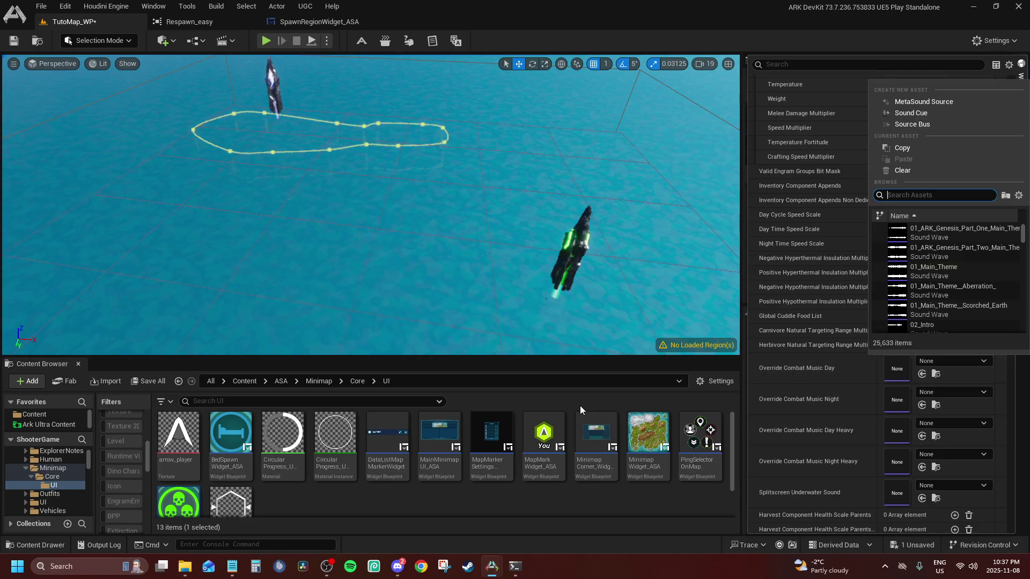
text(marching the roop)
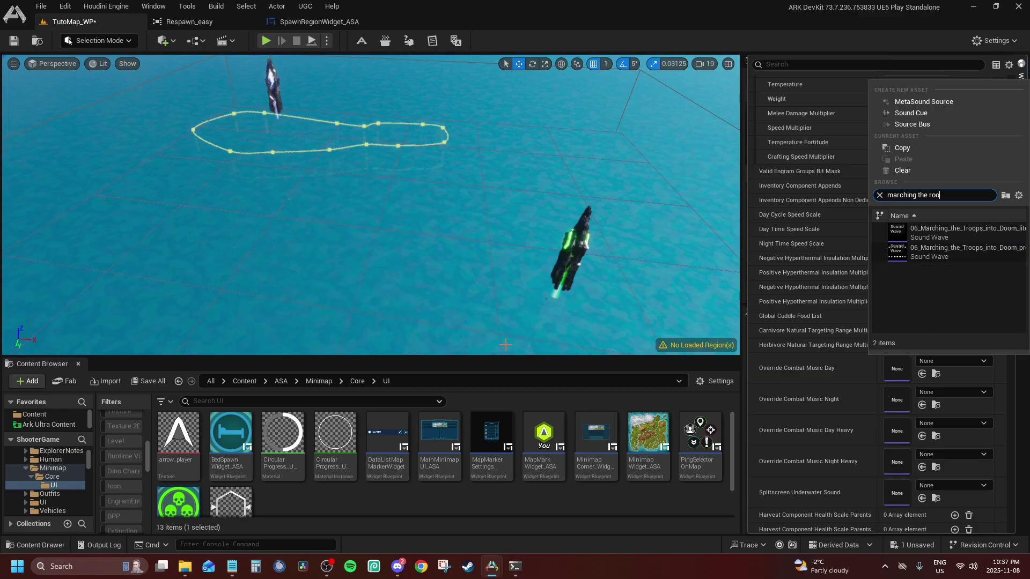
click(896, 232)
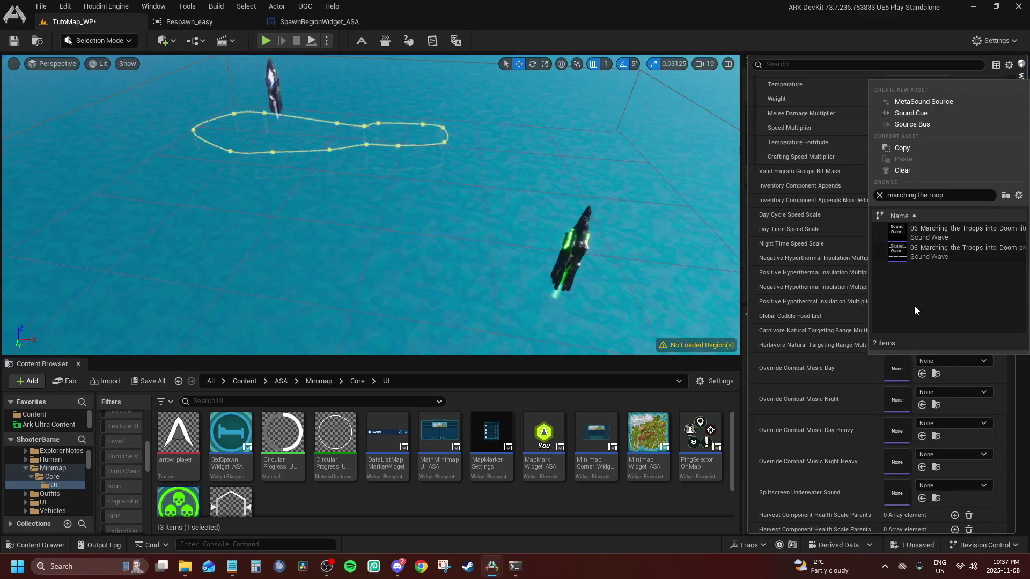
click(805, 374)
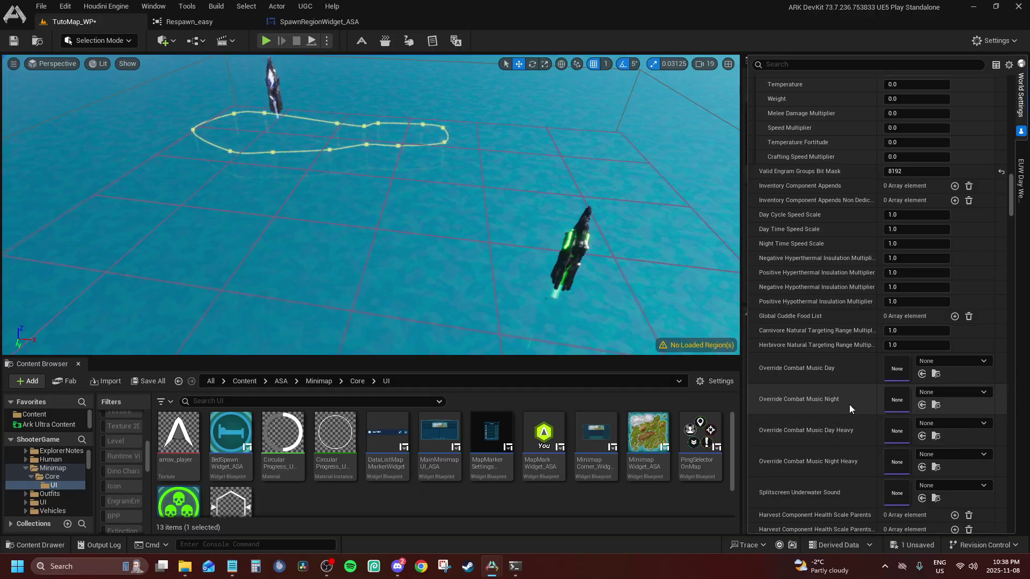
Set the Splitscreen Underwater Sound to the underwateramb sound wave.
click(941, 489)
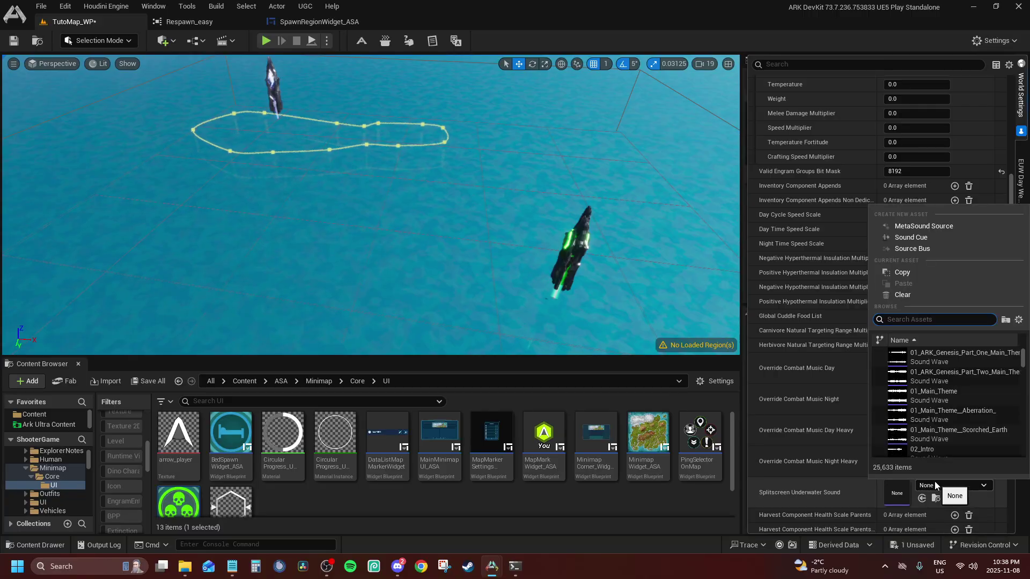
text(und)
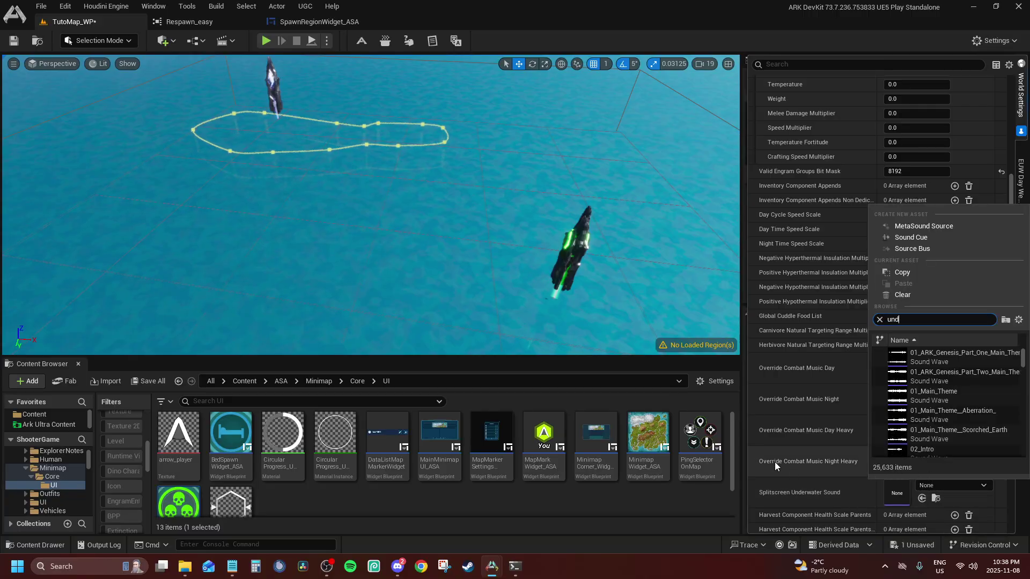
text(erwater am)
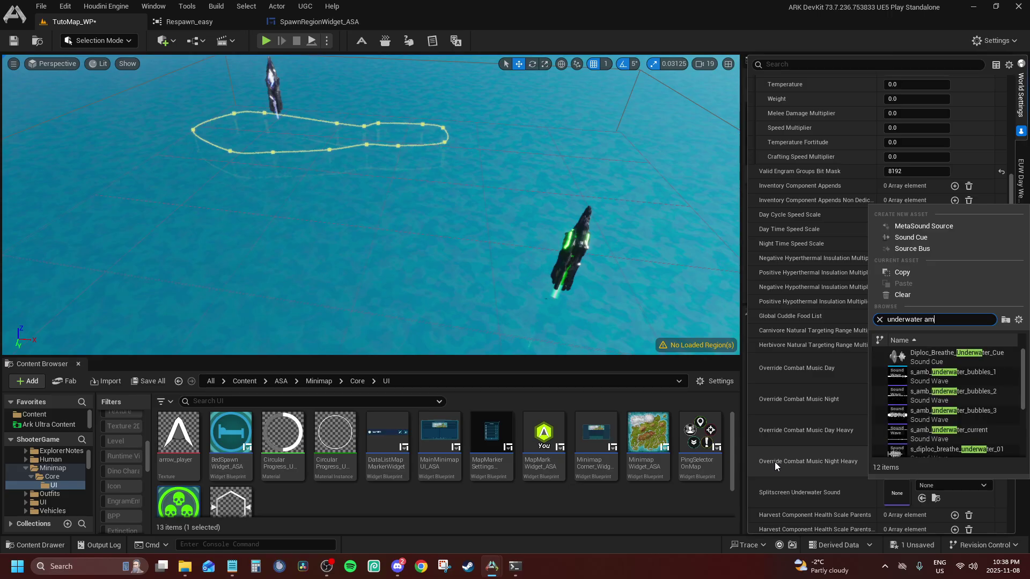
text(b)
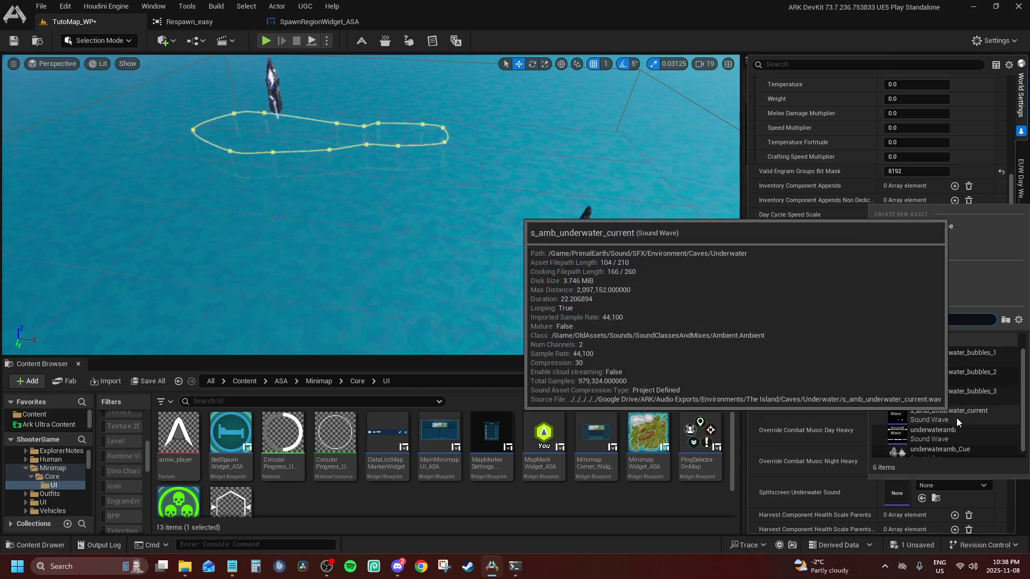
click(937, 433)
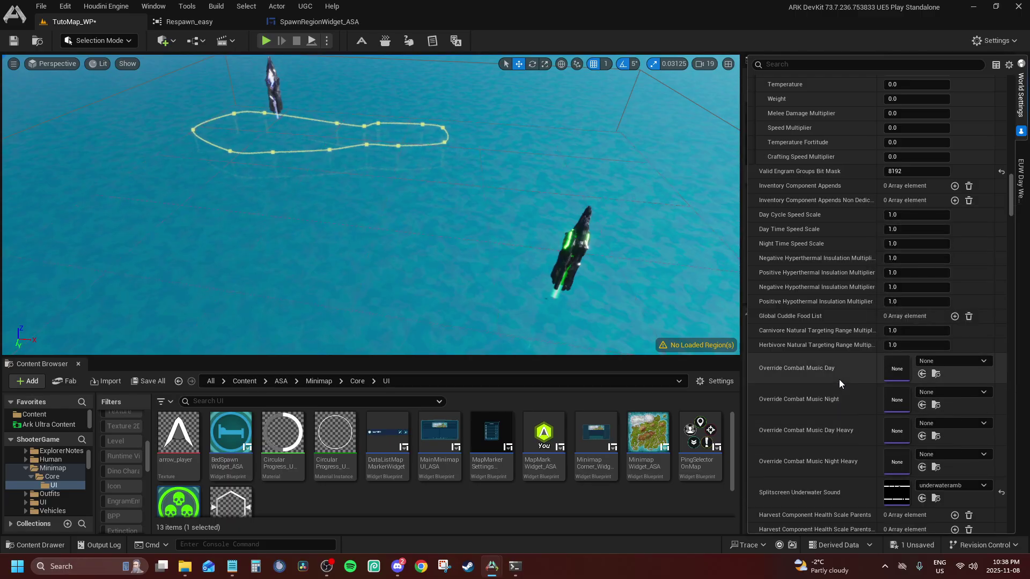
Search the Override Combat Music Day sounds for "beach day" and preview ARK_Beach_Day_Light without assigning it.
click(922, 363)
text(beaa)
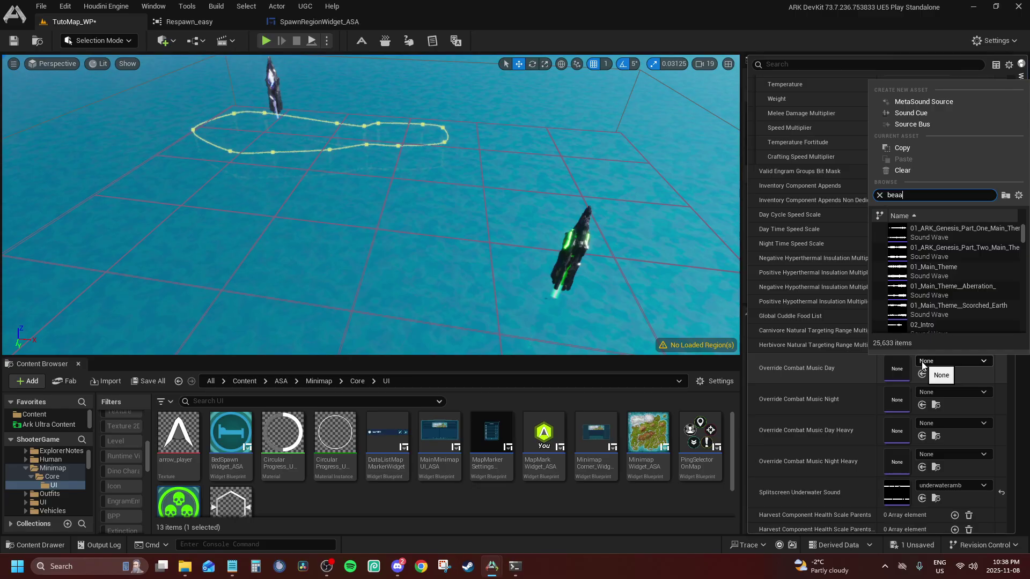
key(BackSpace)
text(vc)
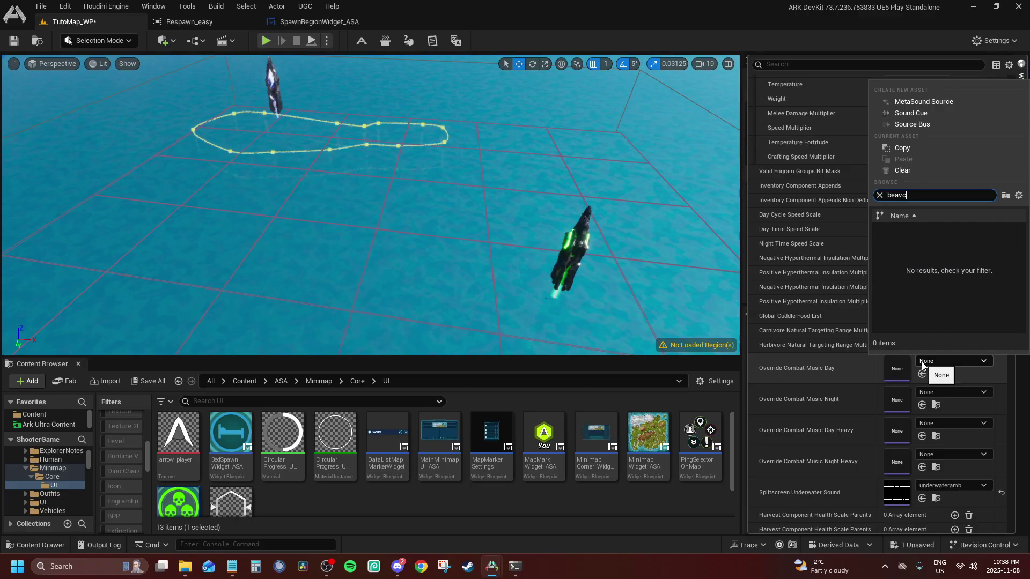
key(BackSpace)
text(chin)
key(BackSpace)
key(BackSpace)
text(day)
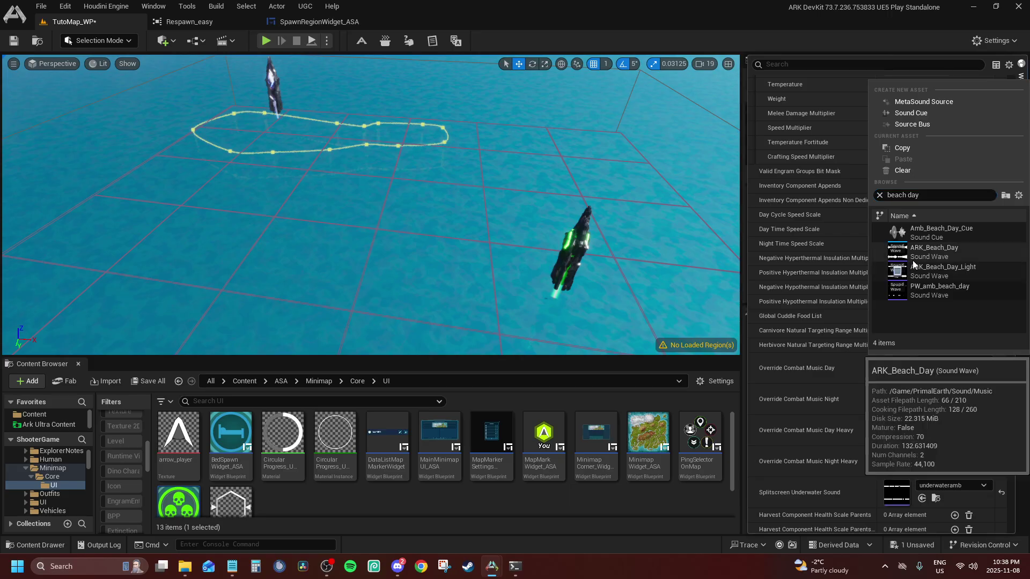
click(897, 271)
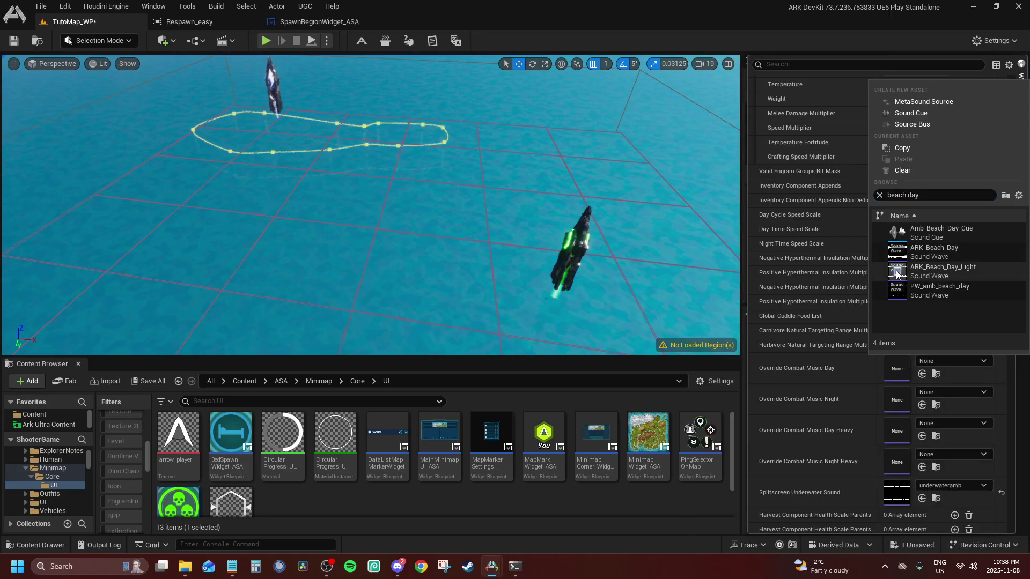
click(840, 364)
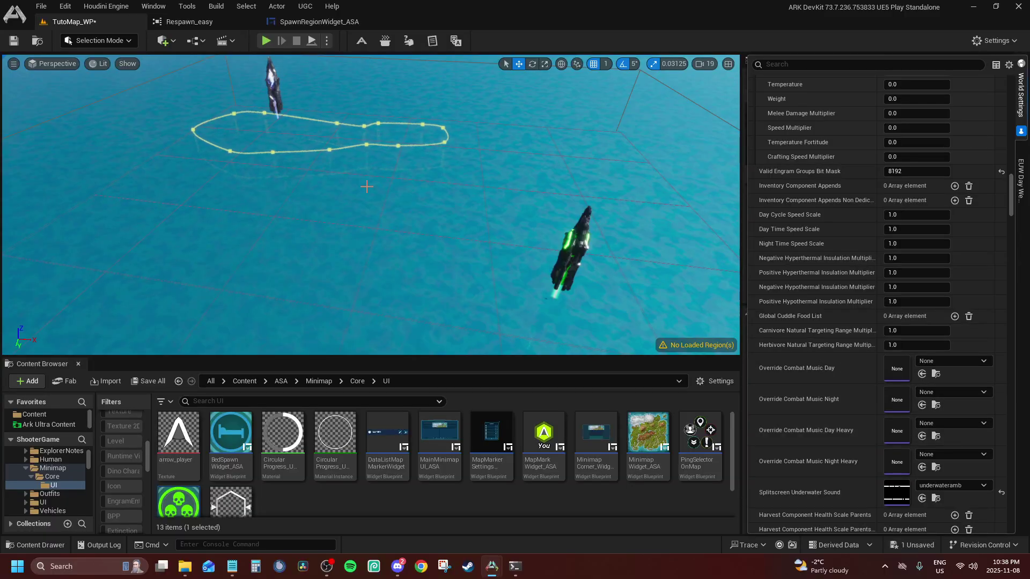
Search the sounds available for Override Sound Reconnect to Character for "reconnect".
scroll(854, 440, down, 1)
scroll(855, 440, down, 5)
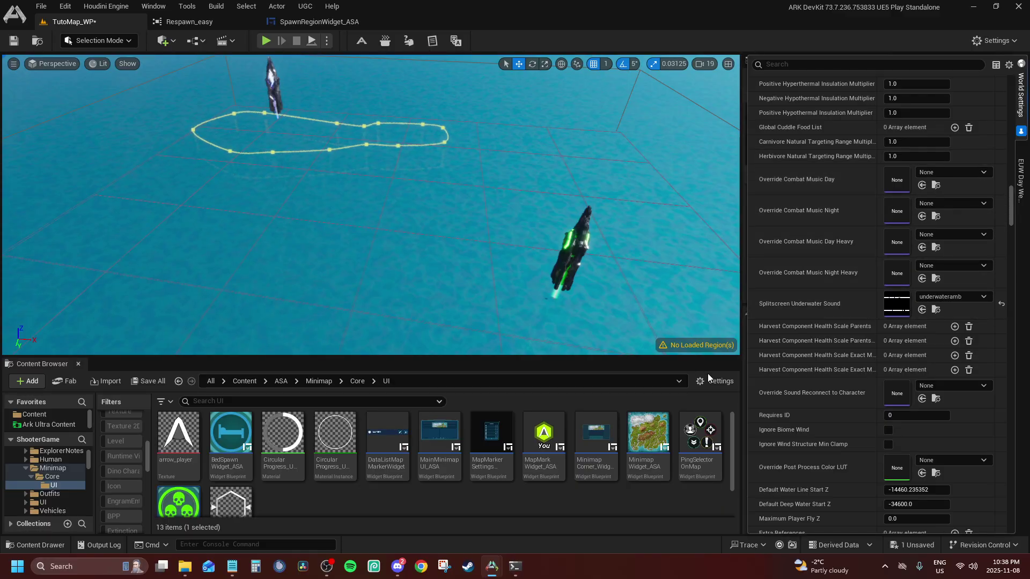
scroll(846, 191, down, 1)
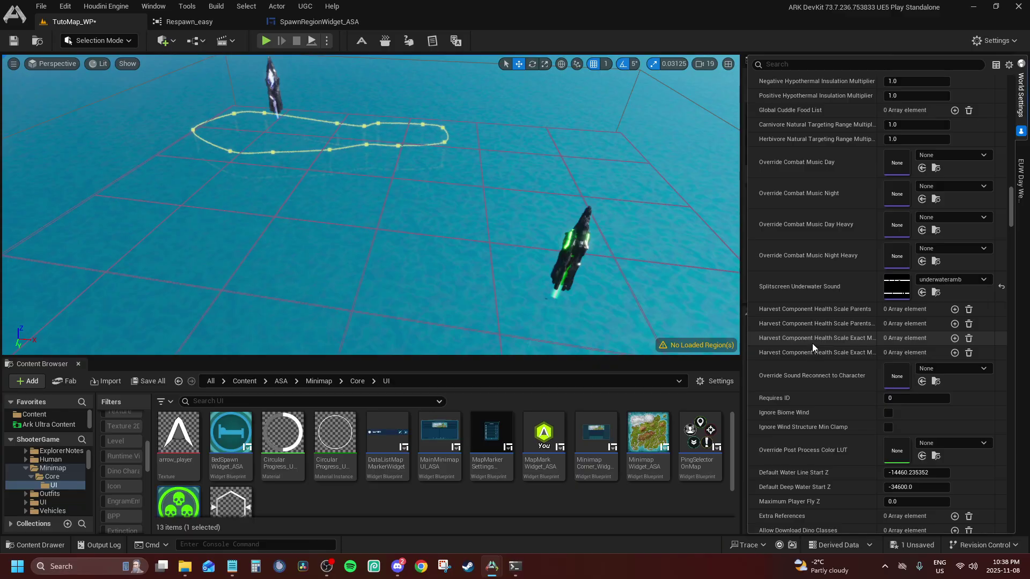
scroll(832, 322, up, 1)
scroll(831, 319, down, 5)
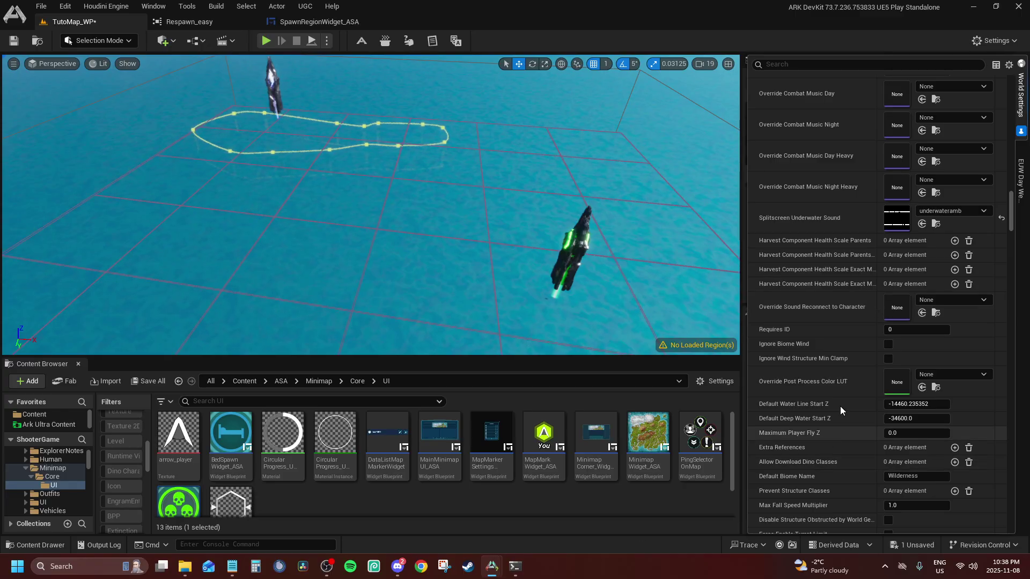
click(936, 299)
text(recc)
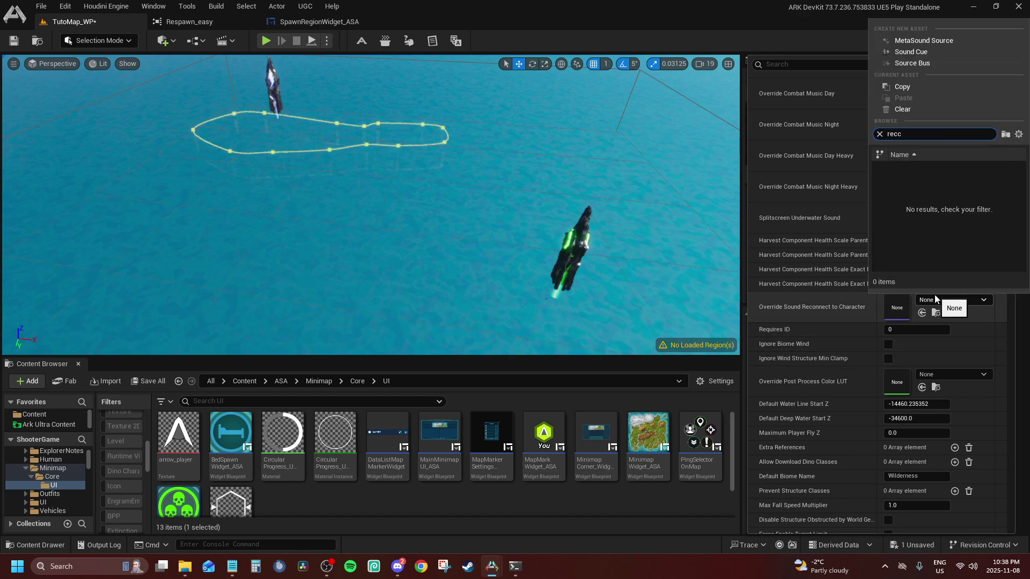
key(BackSpace)
text(onnec)
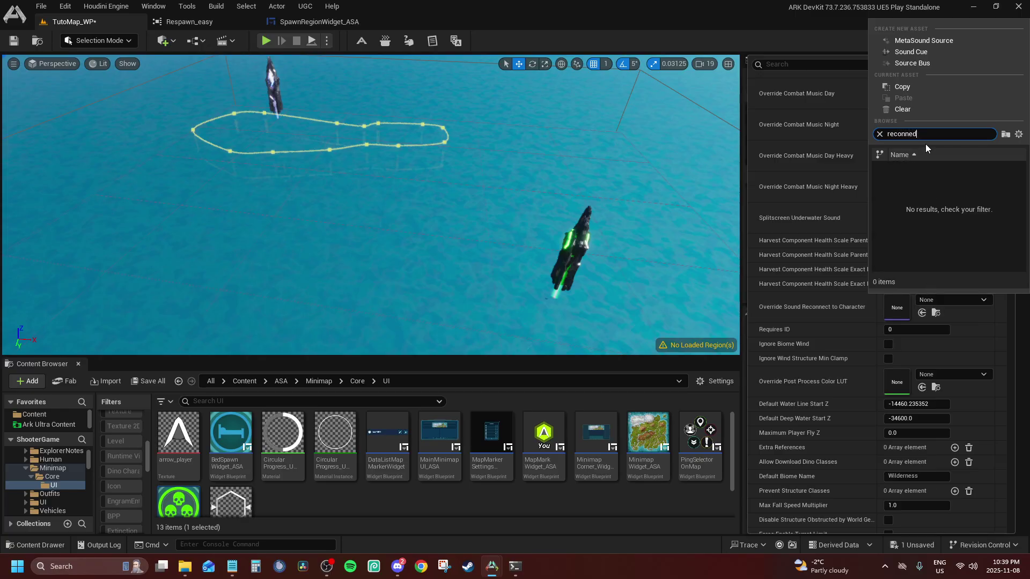
key(BackSpace)
text(ct)
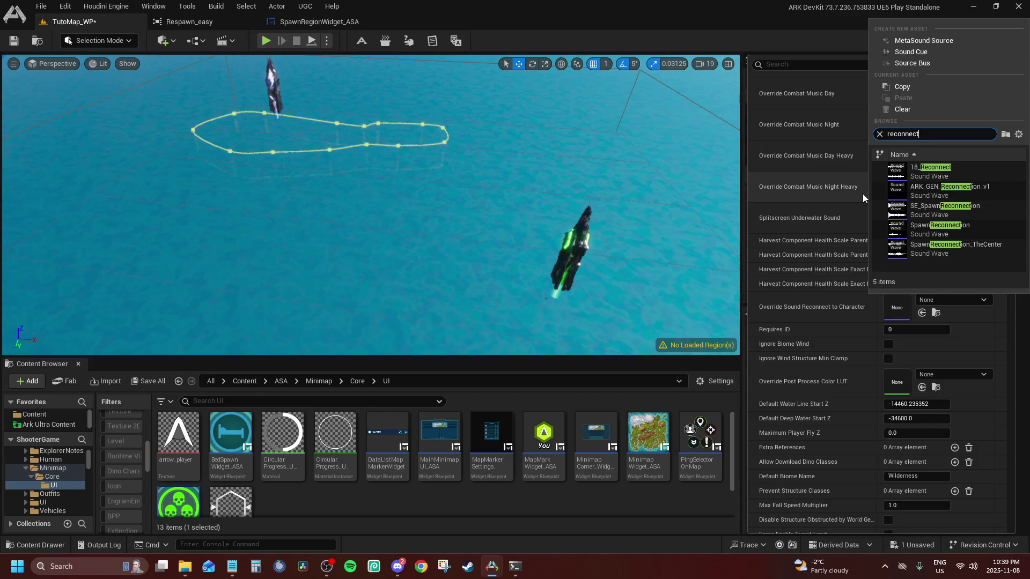
Preview the SpawnReconnection, SE_SpawnReconnection, 18_Reconnect and ARK_GEN_Reconnection_v1 sounds.
click(897, 229)
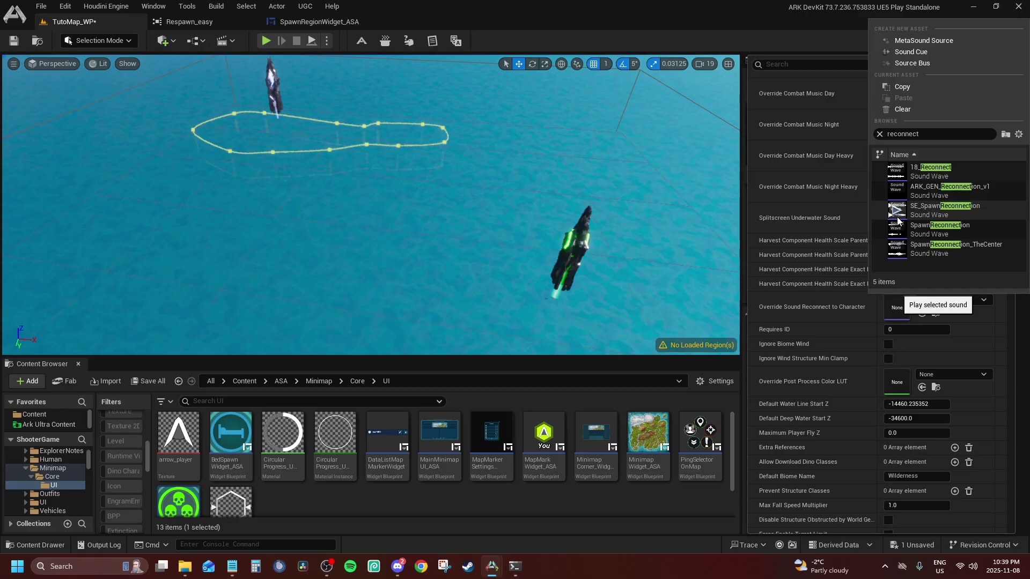
click(900, 211)
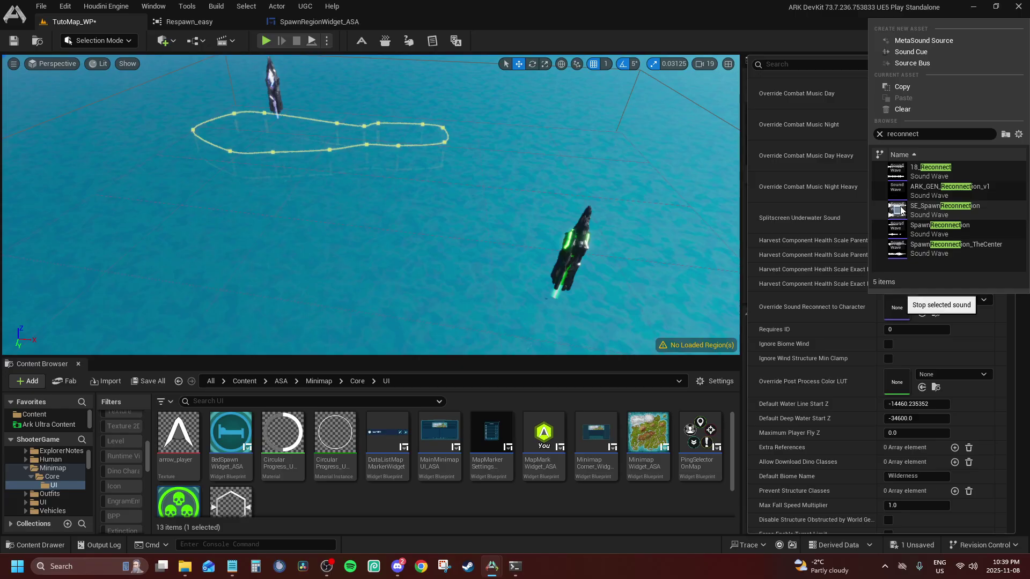
click(895, 170)
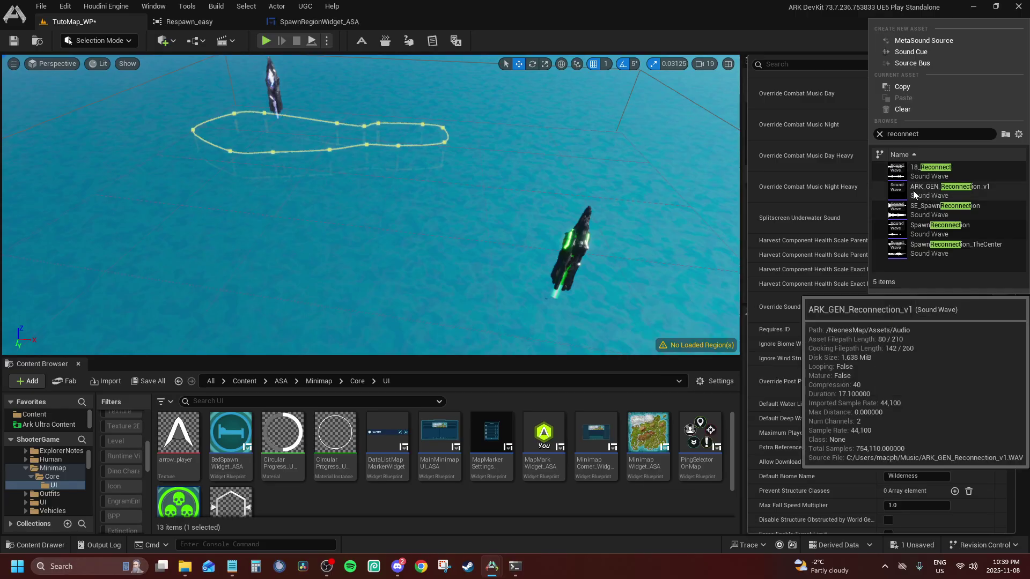
click(895, 192)
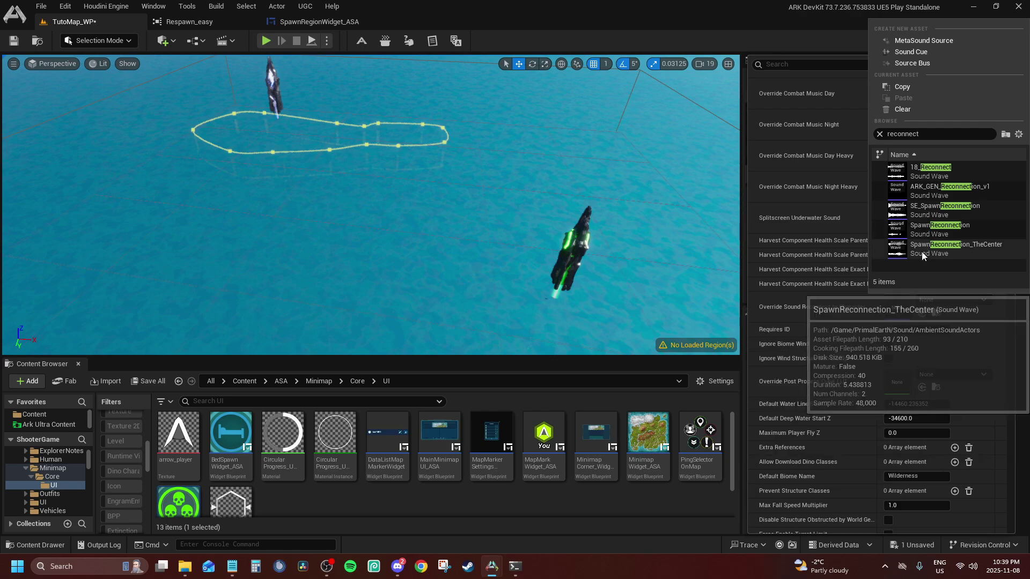
Search the reconnect override sounds for "spawn short", and replace that search with "gc aber".
double_click(932, 134)
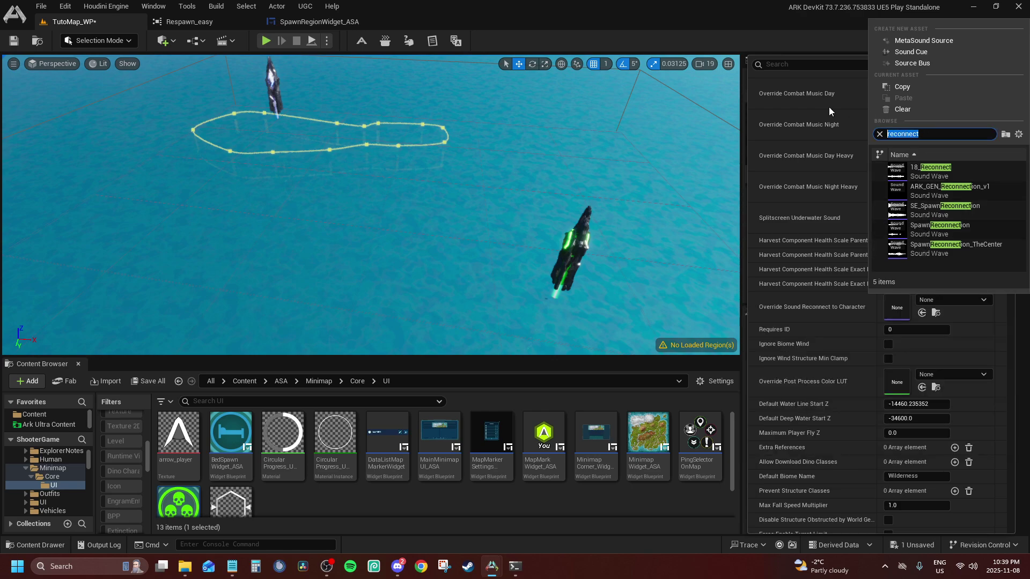
text(spawn short)
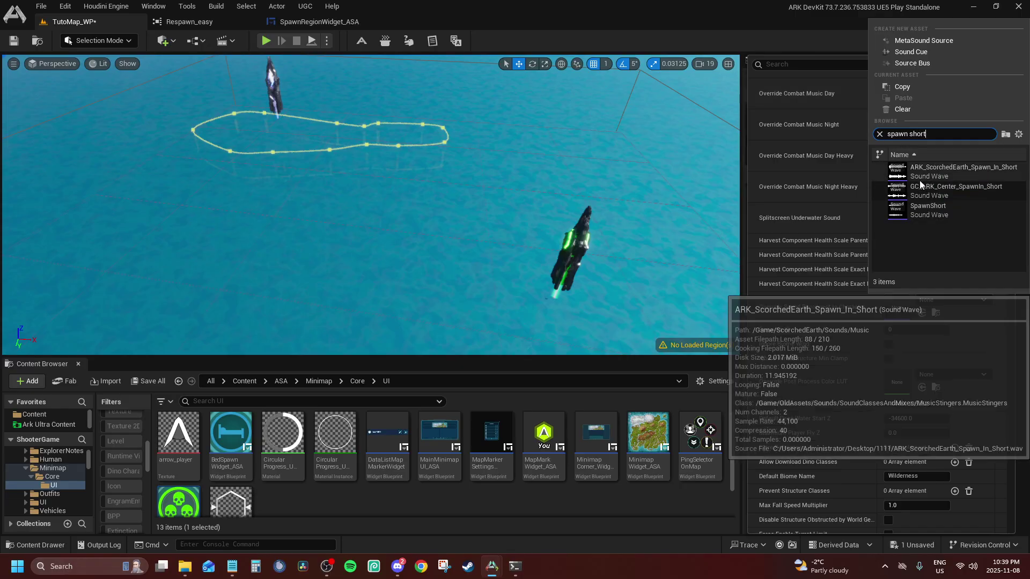
drag(933, 134, 846, 125)
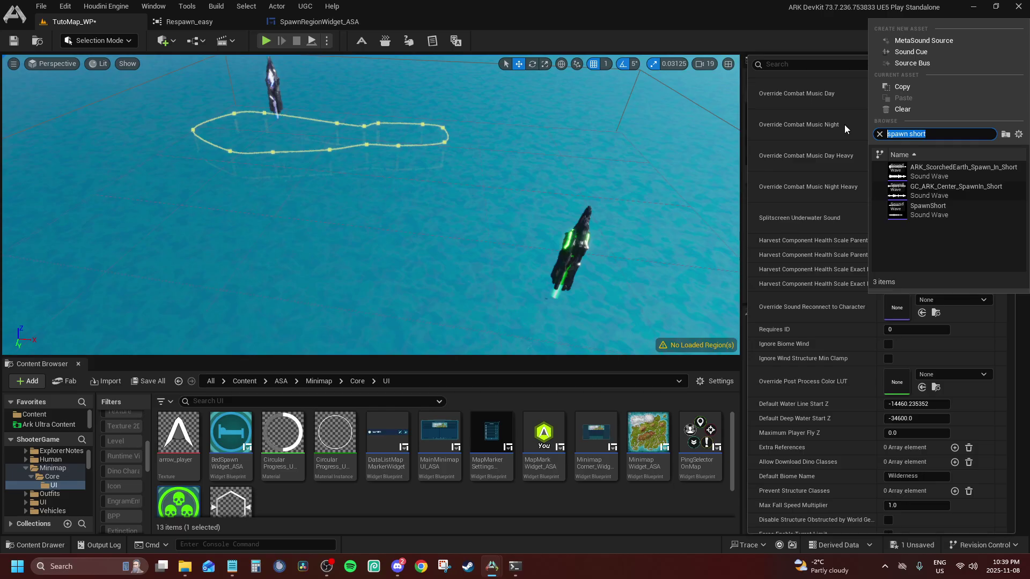
text(gc )
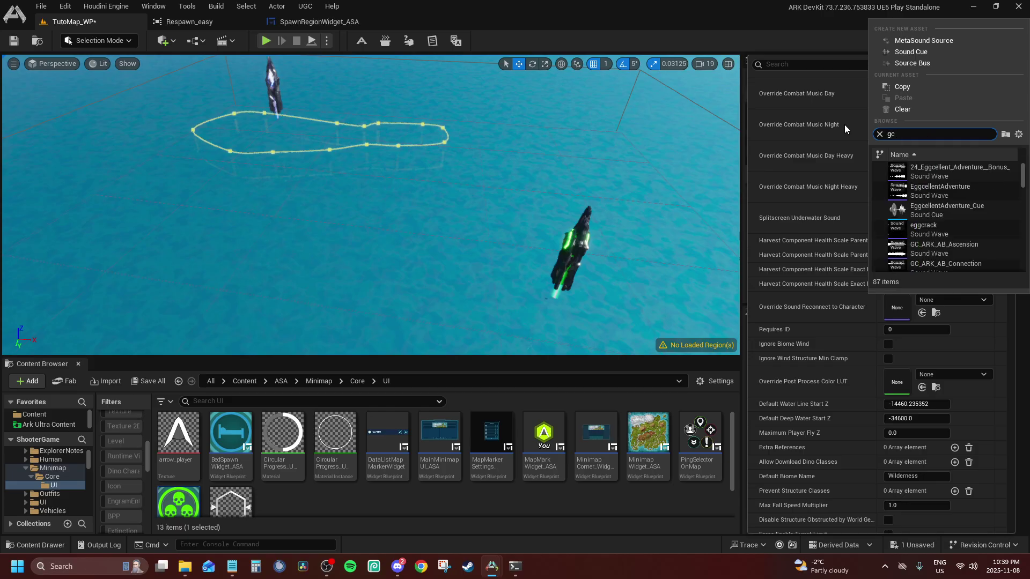
text(aber)
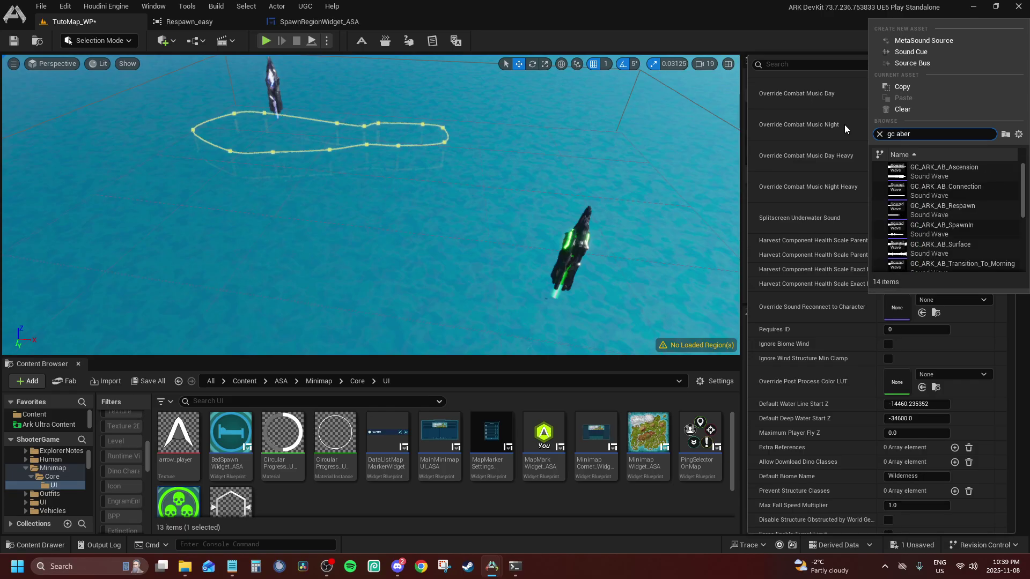
Search the Override Sound Reconnect to Character sounds for "connect" and preview GC_ARK_AB_Connection.
key(ctrl+a)
text(connect)
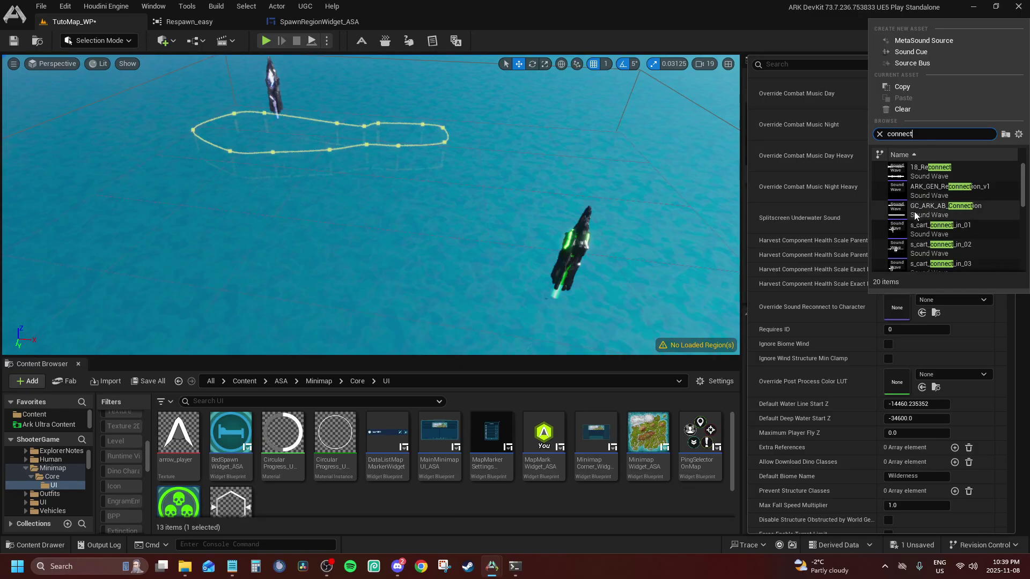
scroll(951, 219, down, 3)
scroll(952, 220, up, 2)
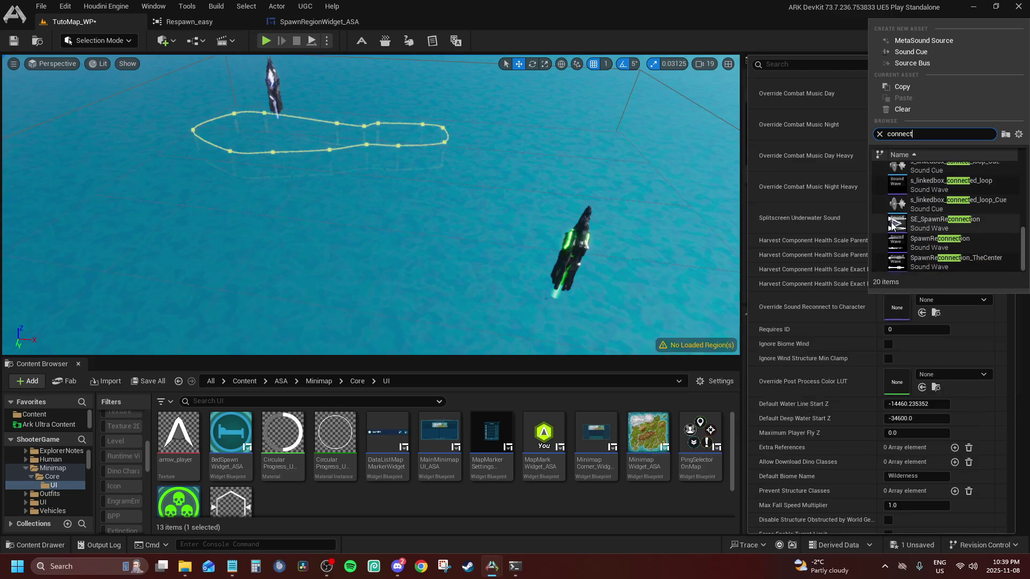
scroll(932, 232, up, 5)
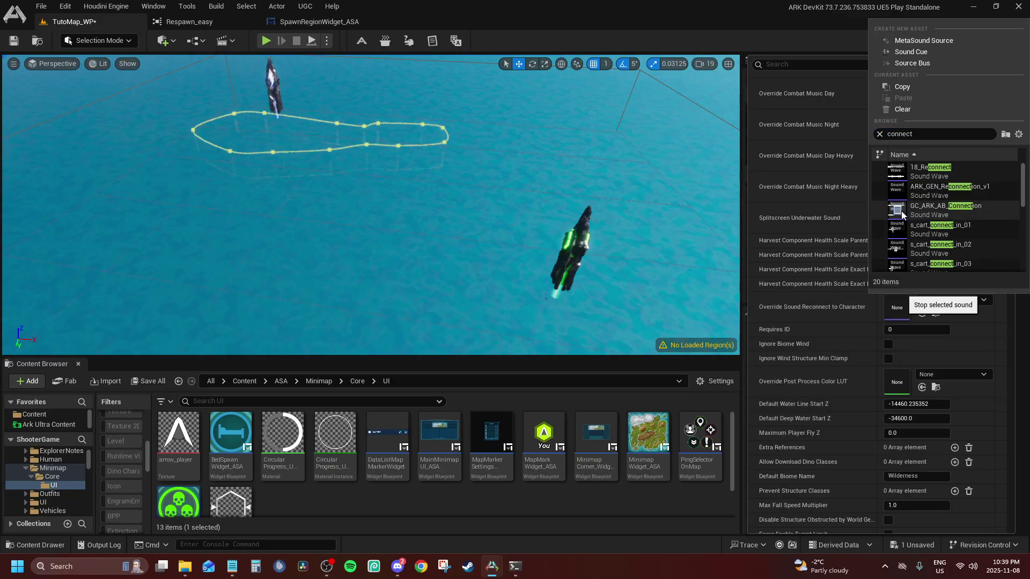
Search the reconnect override sounds for "extinction spawn", and close the sound list without assigning one.
click(923, 134)
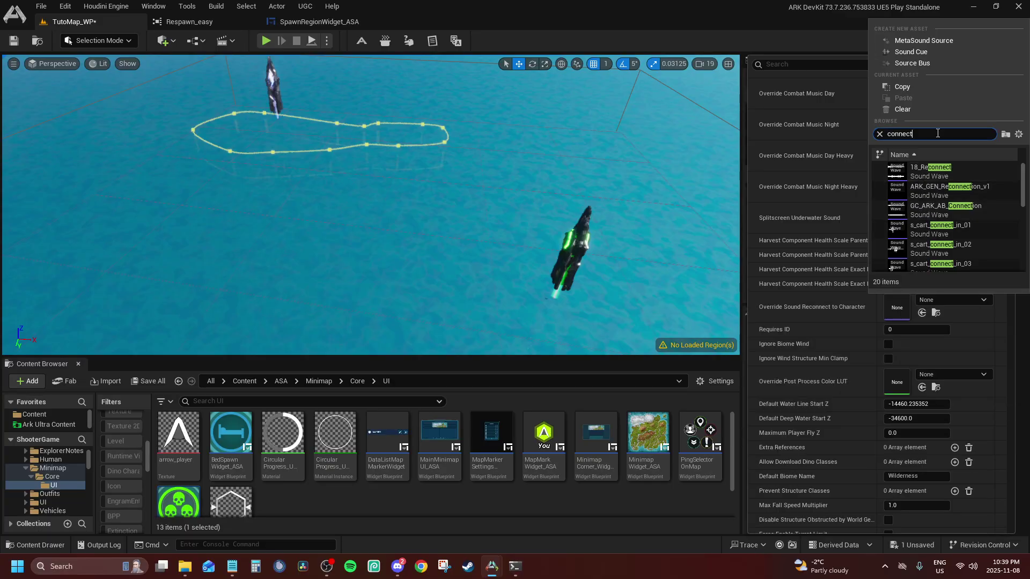
text(tin)
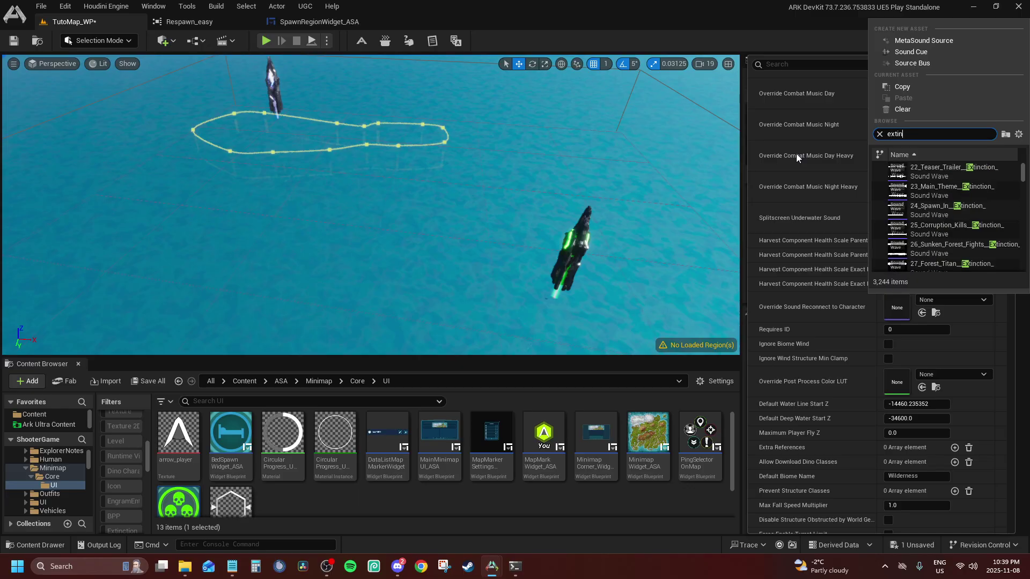
text(ctyi)
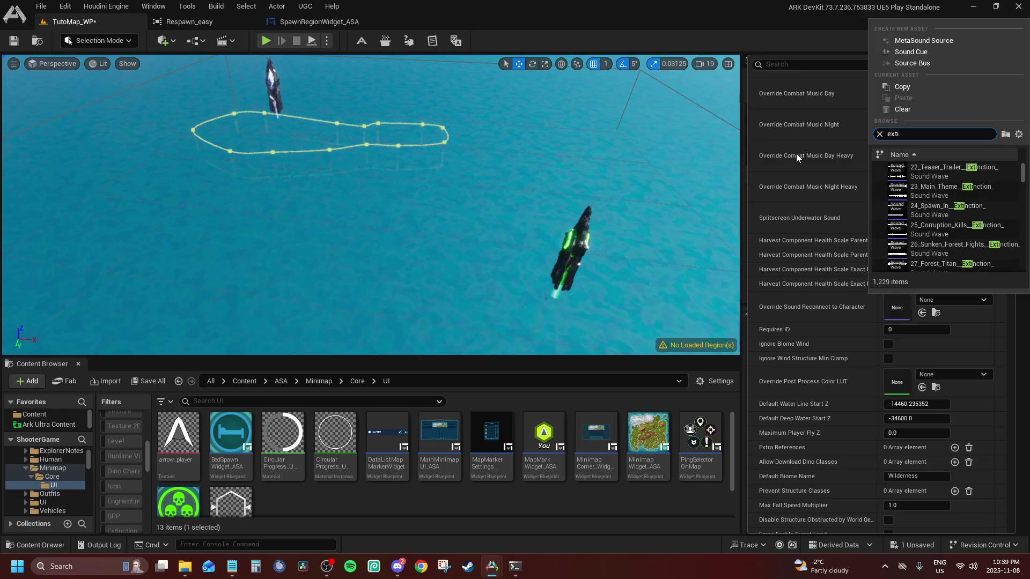
key(BackSpace)
key(BackSpace)
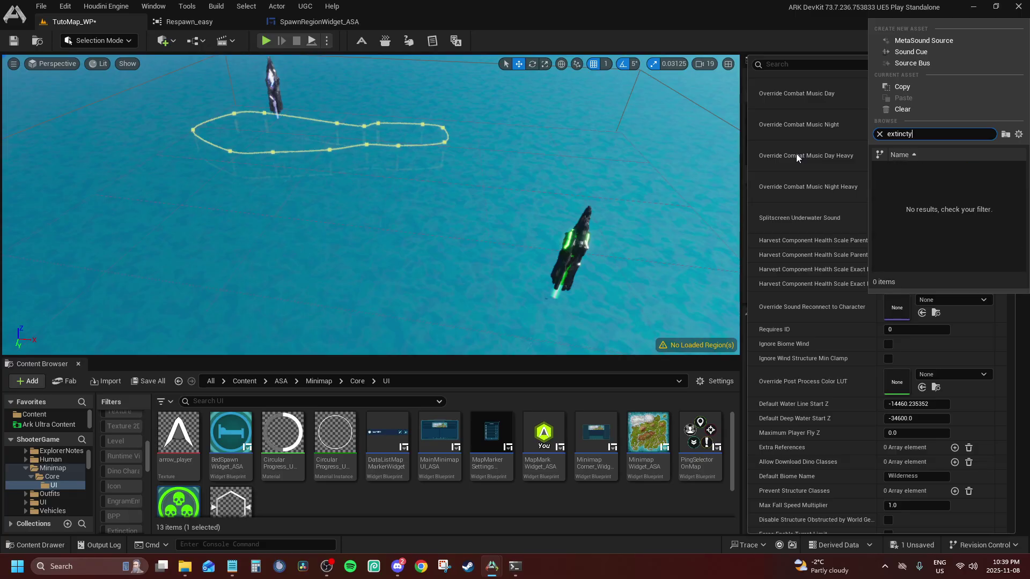
text(ion spawn)
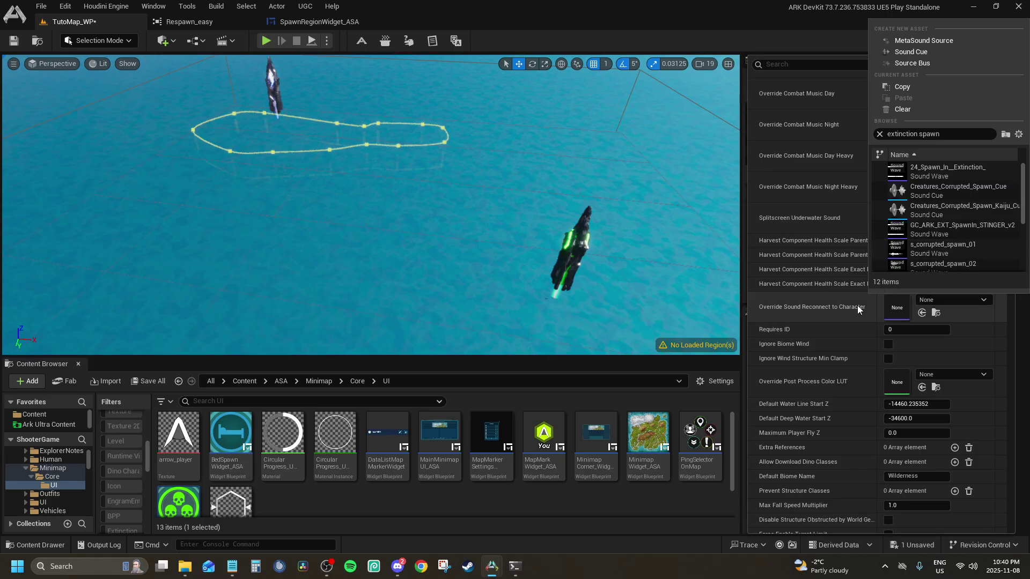
click(833, 301)
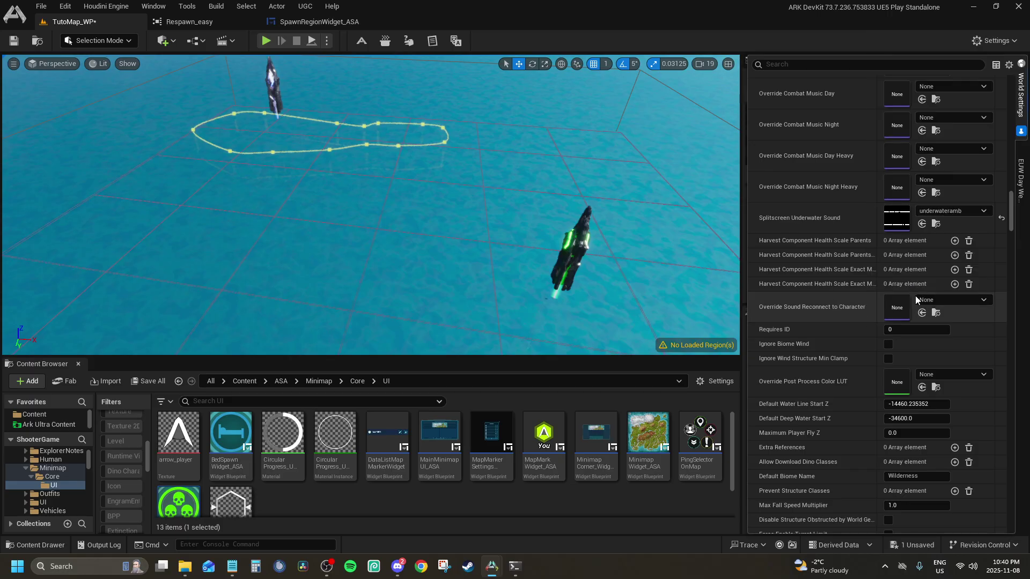
scroll(861, 349, down, 2)
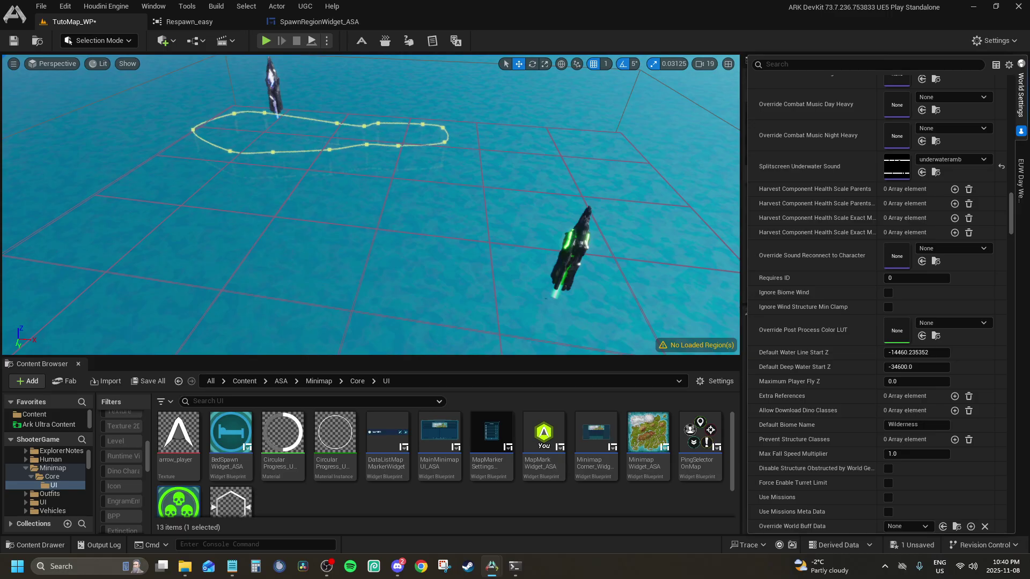
scroll(870, 459, down, 1)
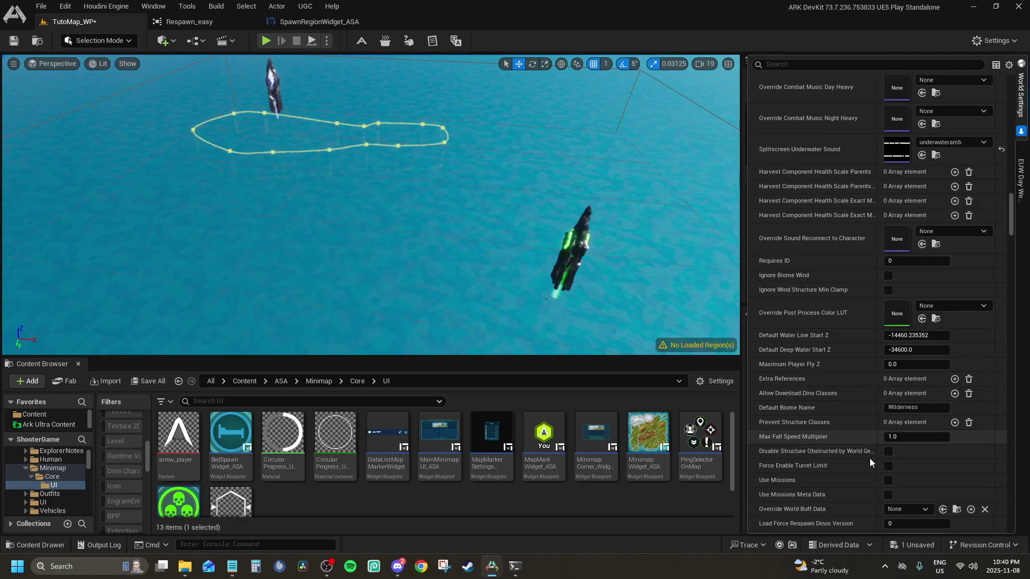
scroll(870, 458, down, 8)
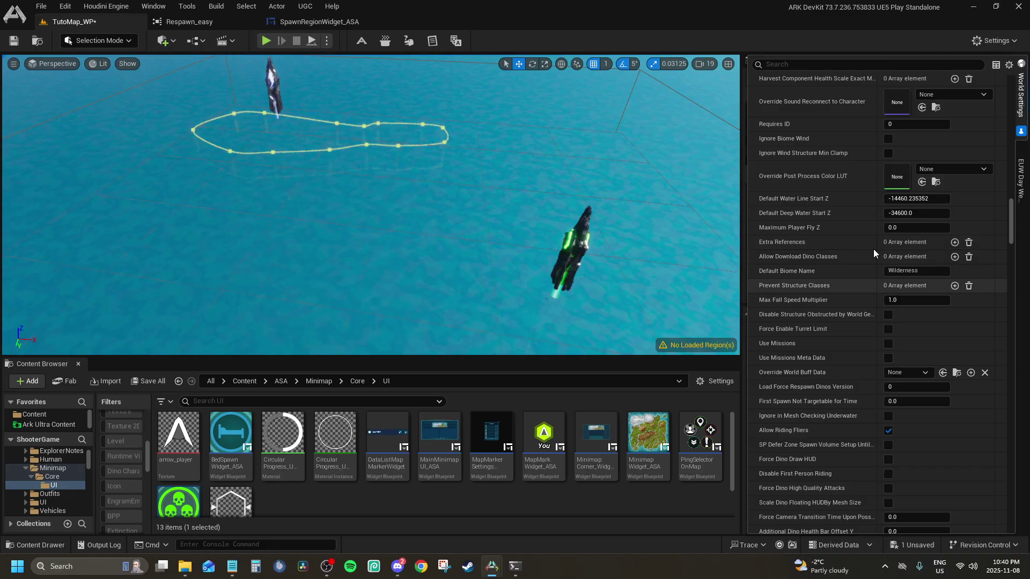
click(955, 243)
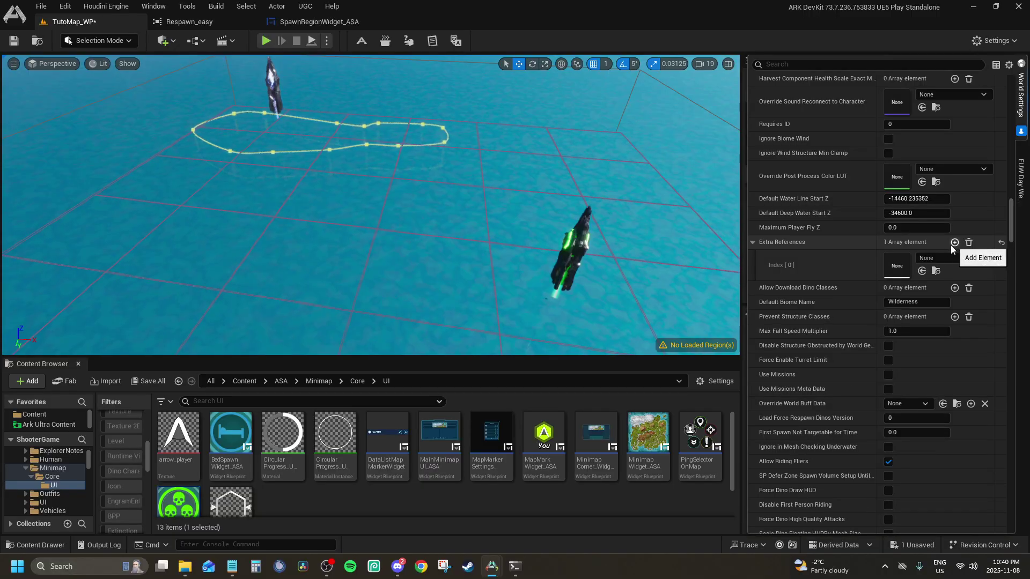
click(934, 257)
text(su)
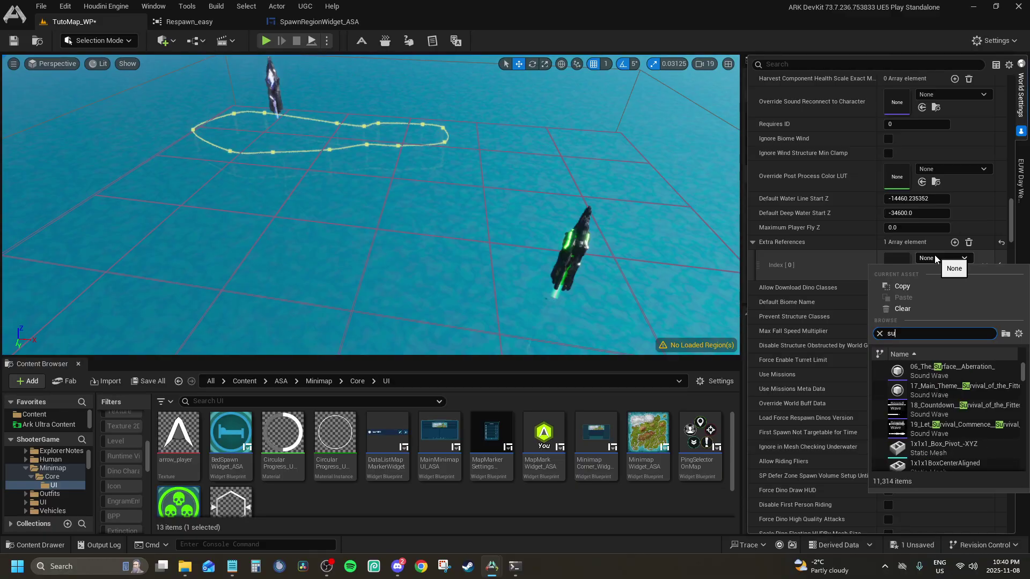
key(BackSpace)
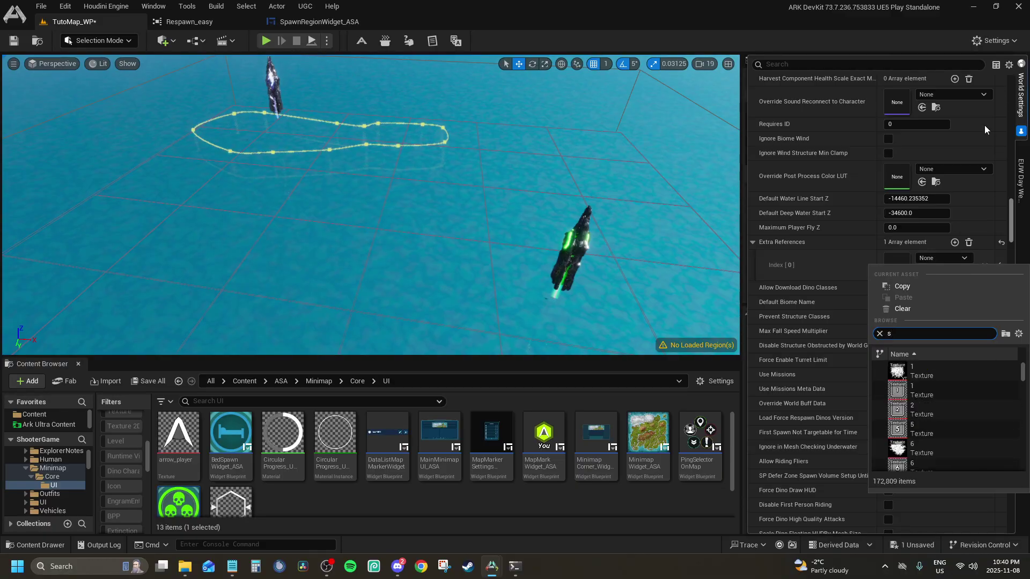
click(969, 243)
click(969, 242)
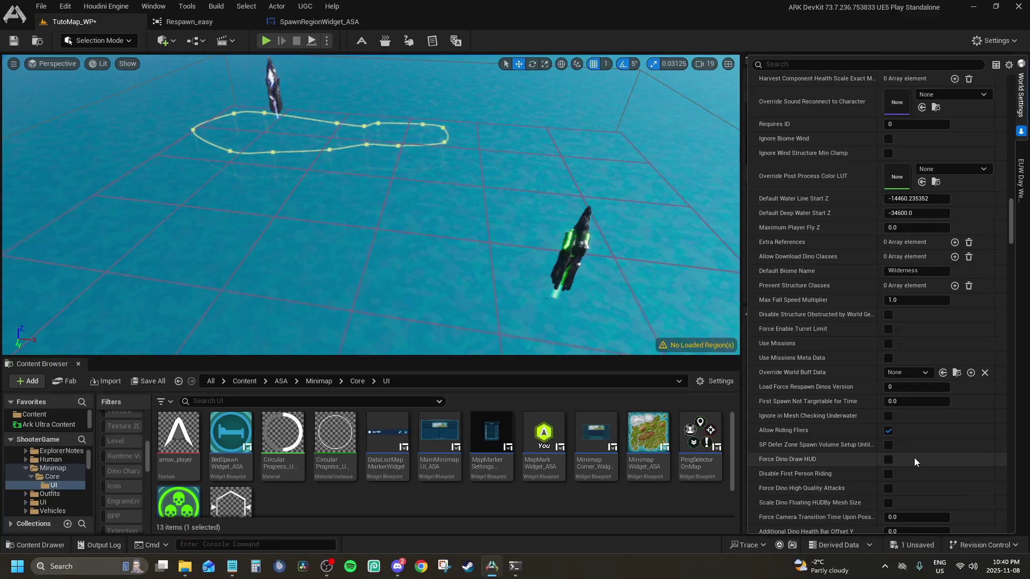
Fill Active Event Override Object Blueprint and its event-name map with WinterWonderland, TurkeyTrial, FearEvolved, Summer, Birthday, Easter and vday entries.
scroll(901, 456, down, 10)
scroll(875, 452, down, 3)
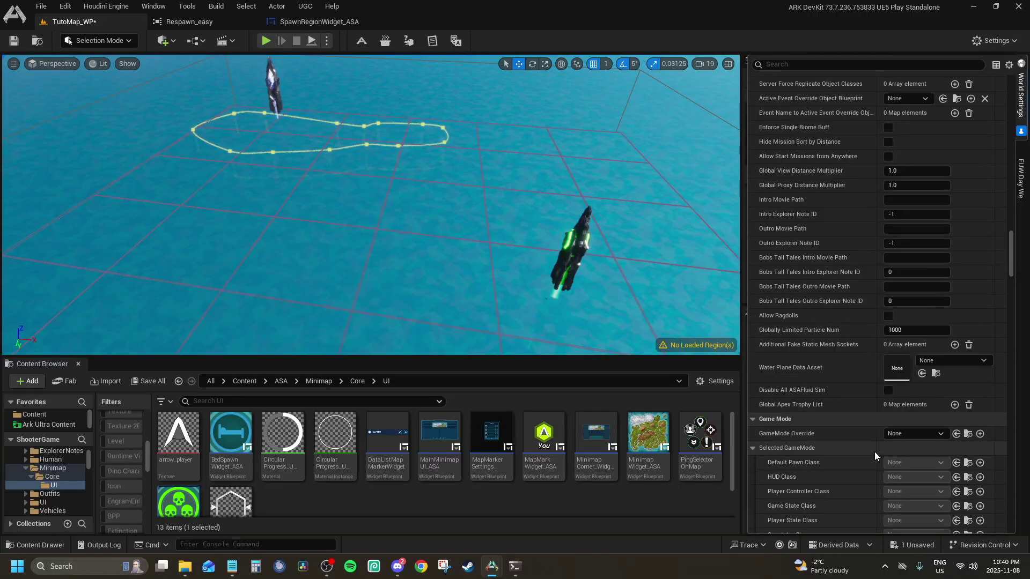
scroll(874, 452, up, 2)
scroll(858, 218, up, 1)
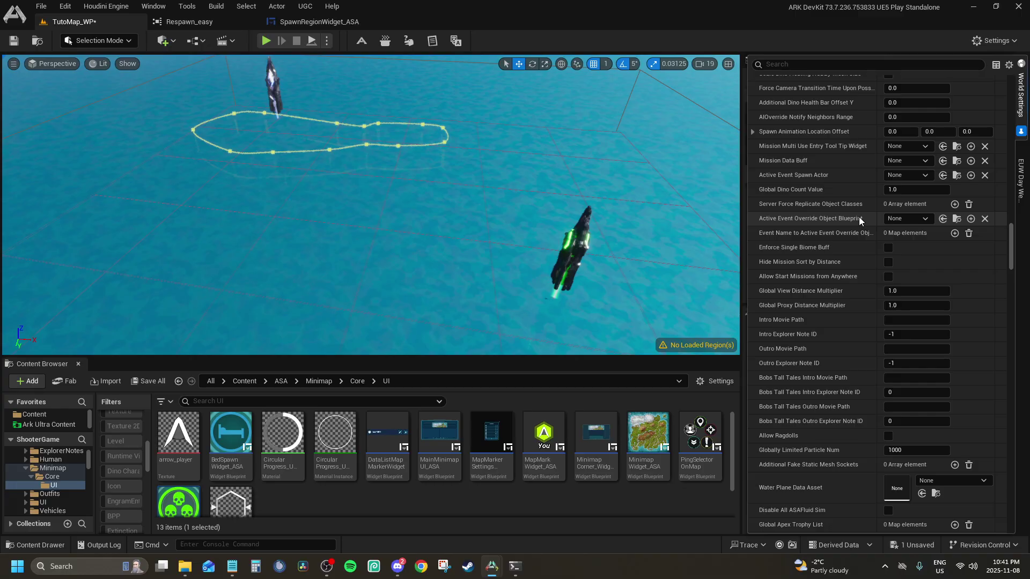
key(ctrl+z)
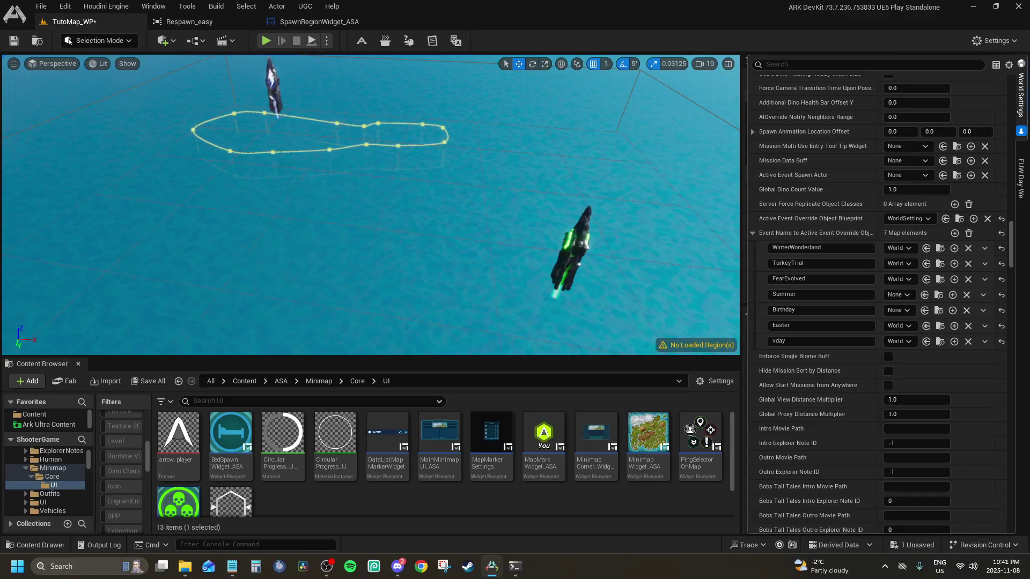
Set the Global View Distance Multiplier to 1.3 and the Global Proxy Distance Multiplier to 1.8.
scroll(874, 394, down, 2)
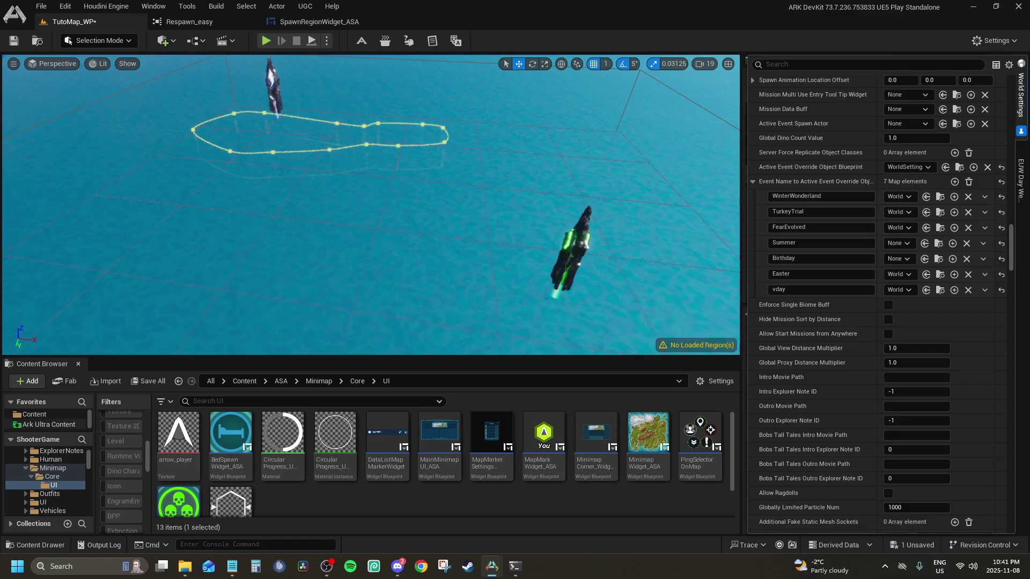
click(911, 364)
text(1.8)
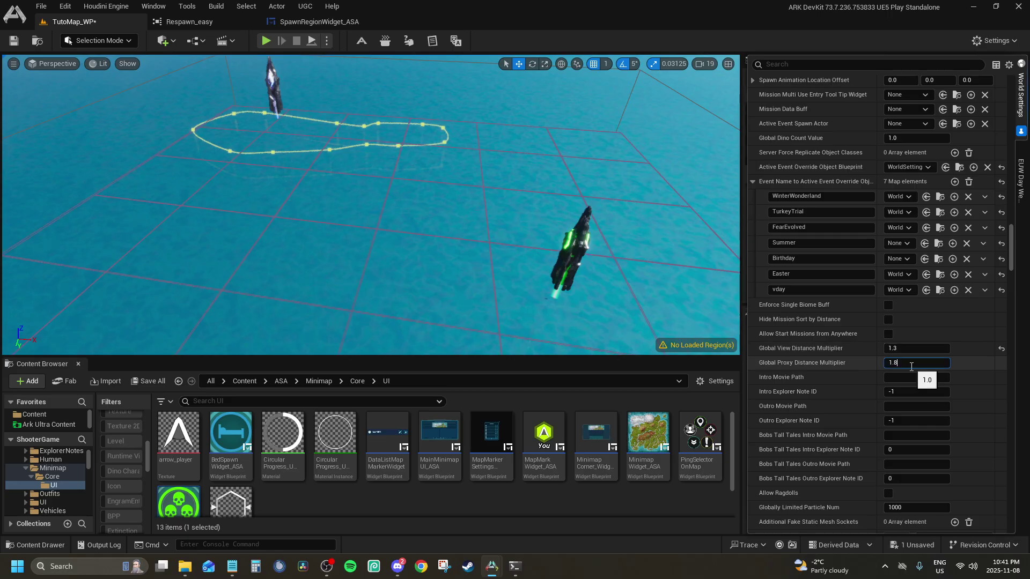
key(Return)
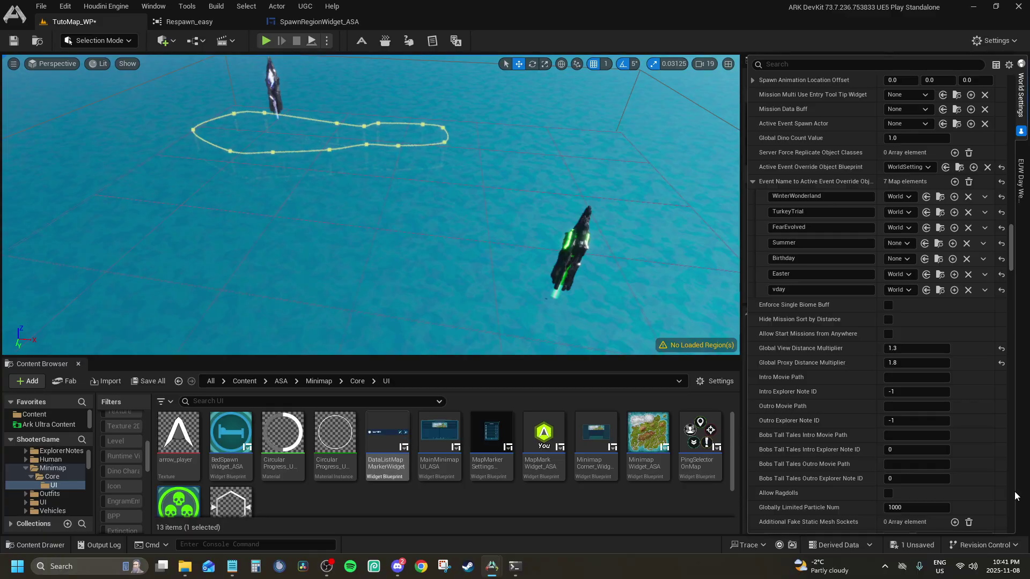
Enable Allow Ragdolls and fill the Global Apex Trophy List with its 26 map elements.
scroll(858, 401, down, 4)
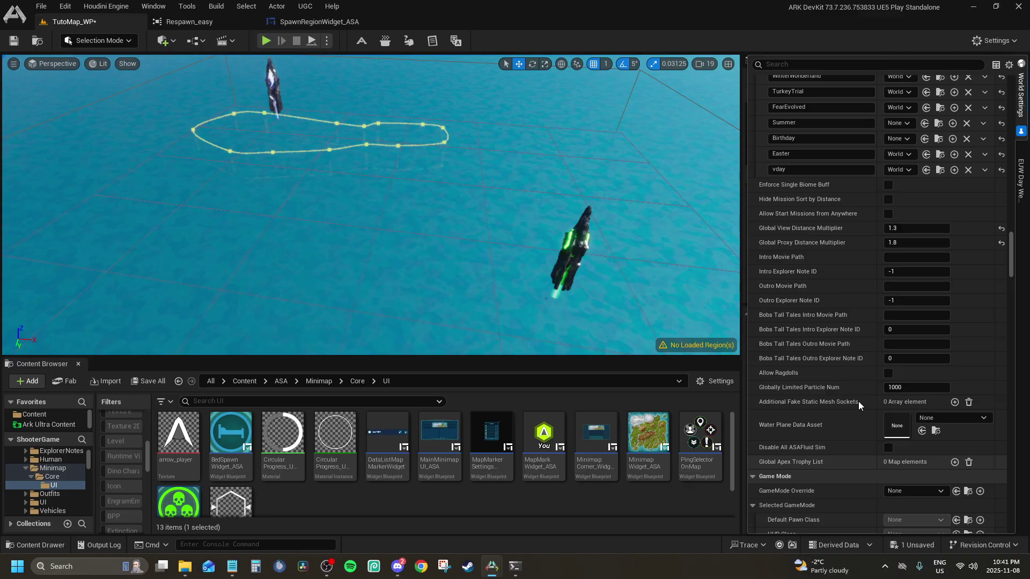
click(888, 374)
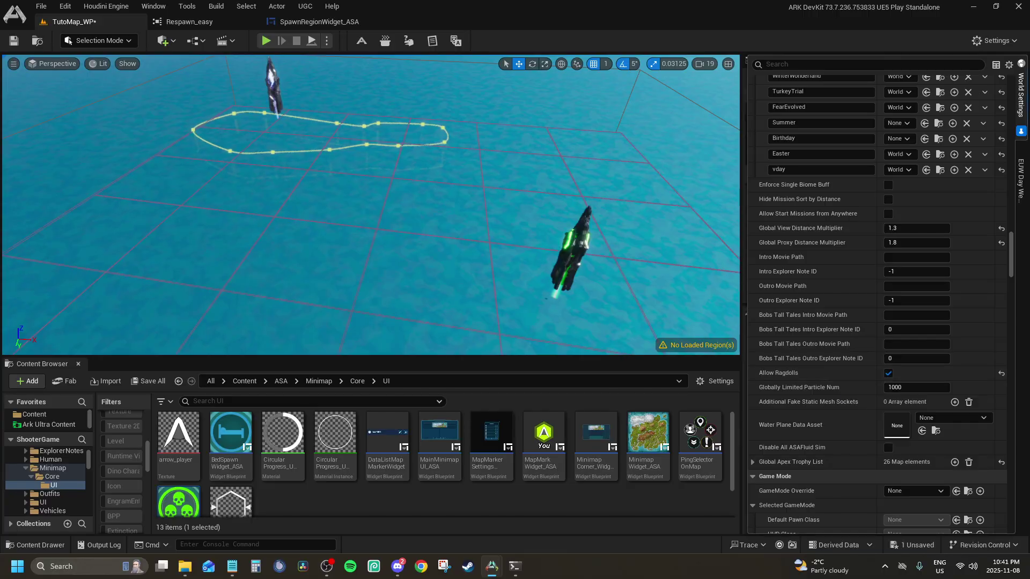
click(887, 374)
Look through the audio, world, ascend unlock, missions and lighting sections of the world settings.
scroll(819, 354, down, 12)
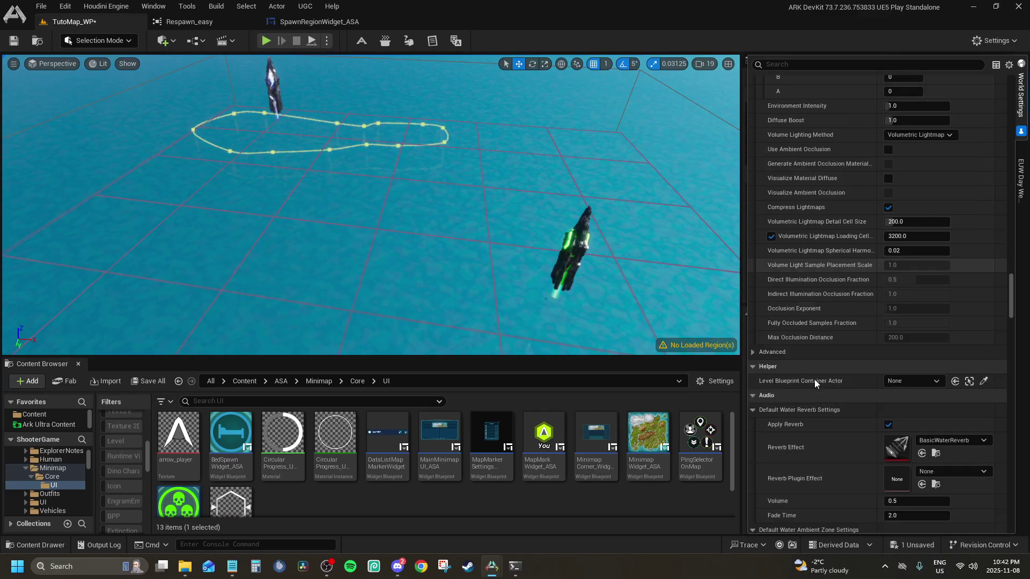
scroll(810, 397, down, 10)
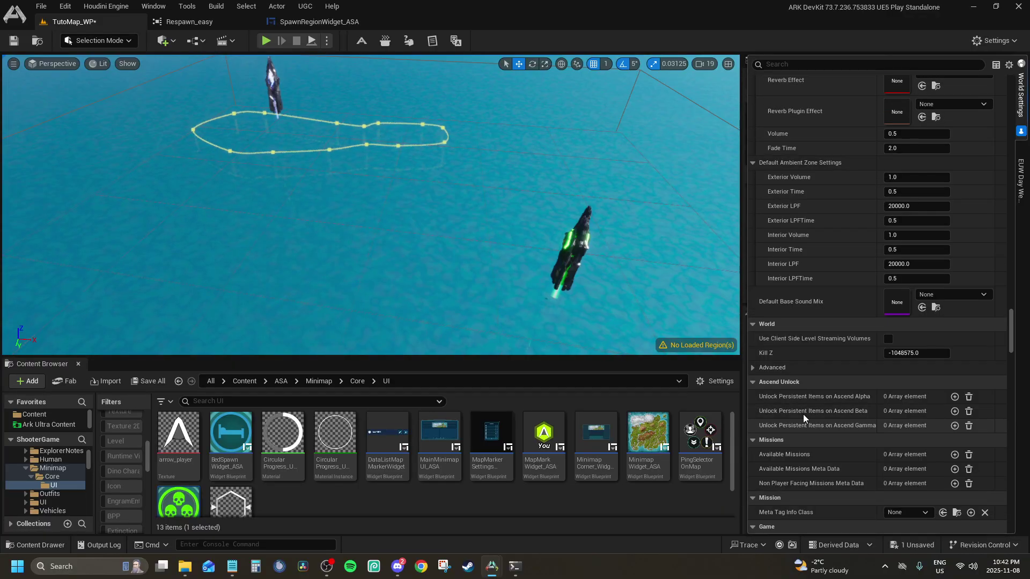
scroll(801, 427, down, 8)
scroll(799, 438, up, 8)
scroll(794, 458, down, 10)
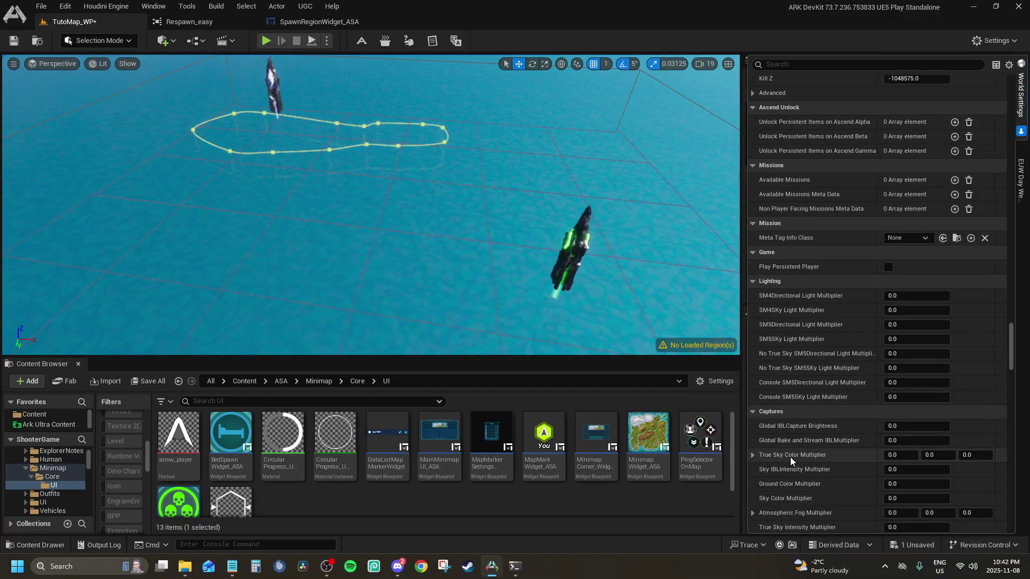
scroll(790, 456, up, 2)
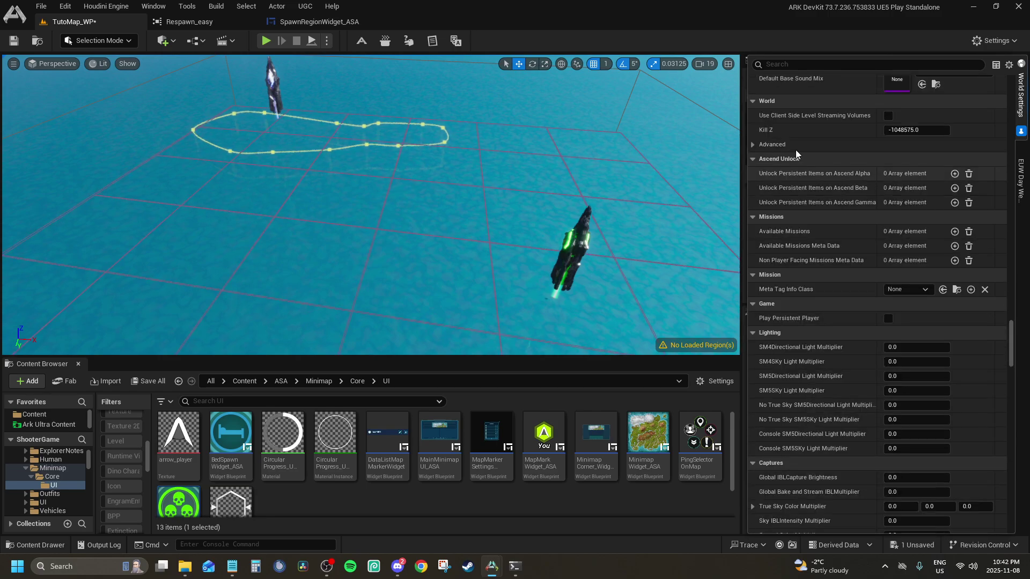
scroll(822, 243, up, 8)
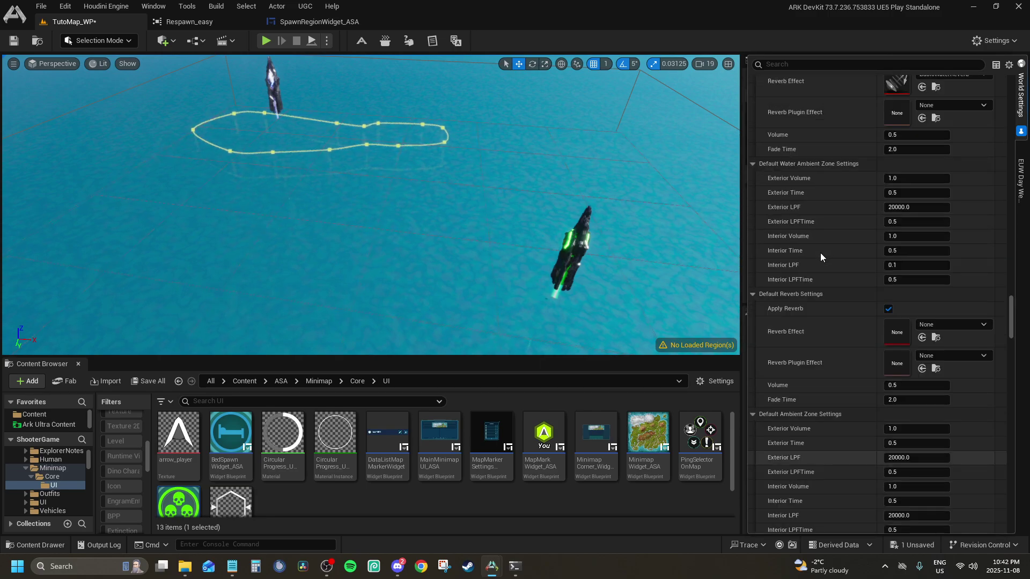
Set the SM4 Directional Light Multiplier to 3.739057 and the SM4 Sky Light Multiplier to 0.593556.
scroll(820, 253, down, 8)
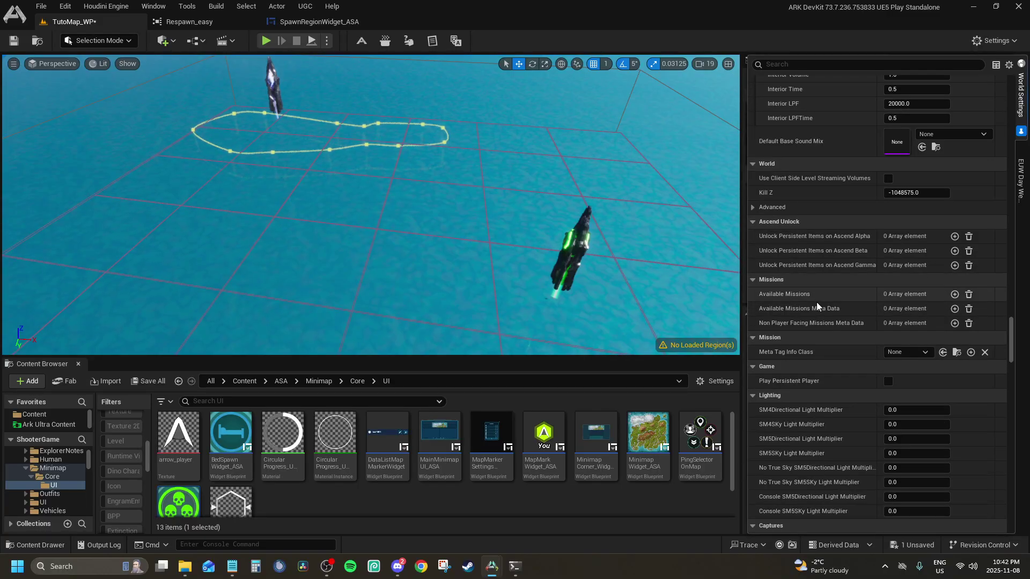
scroll(817, 305, down, 3)
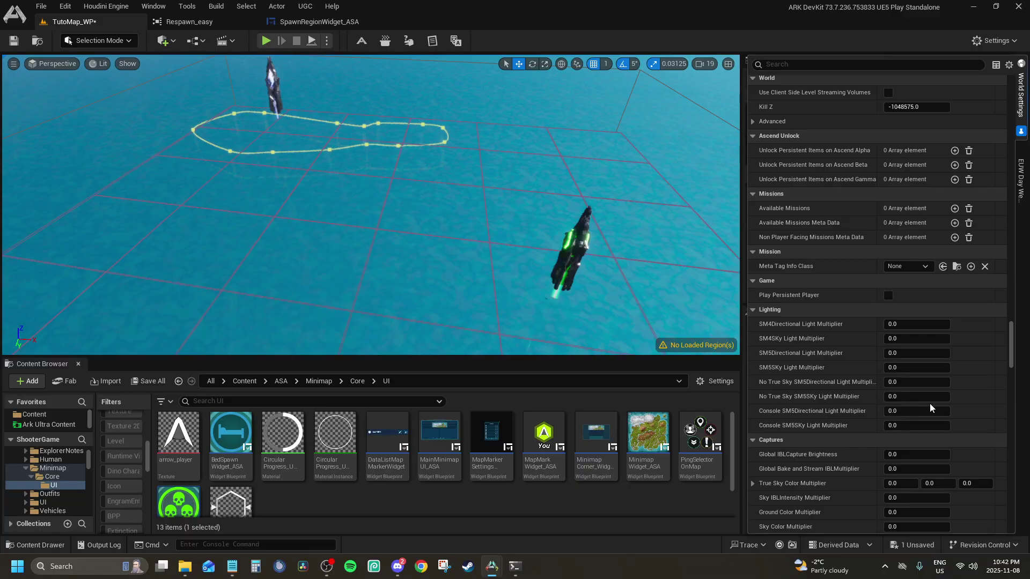
drag(912, 324, 933, 324)
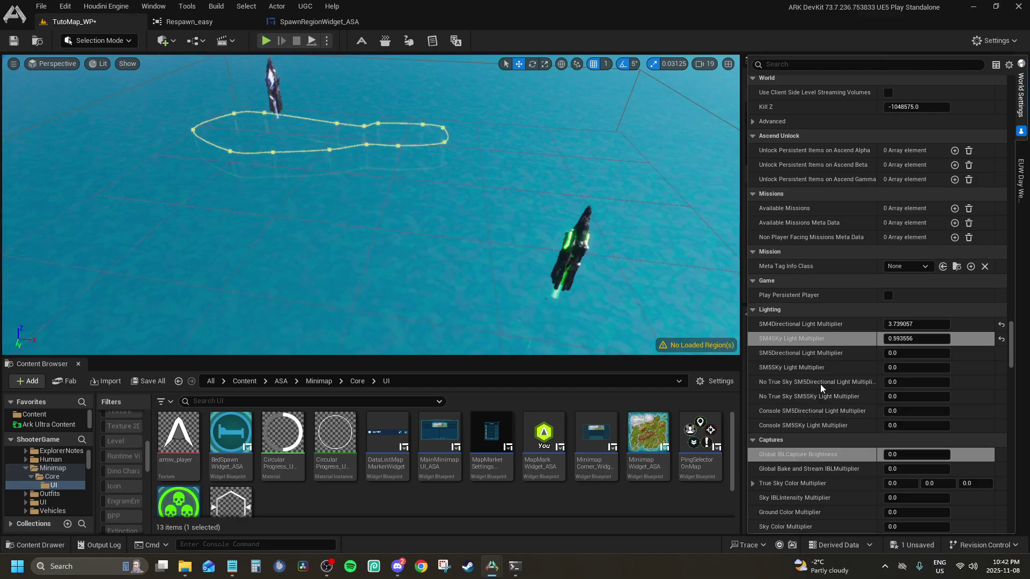
Set Global IBL Capture Brightness to 0.593556, Ground Color Multiplier to 6.771189, Sky Color Multiplier to 6.77119 and True Sky Intensity Multiplier to 0.503073.
scroll(820, 384, down, 3)
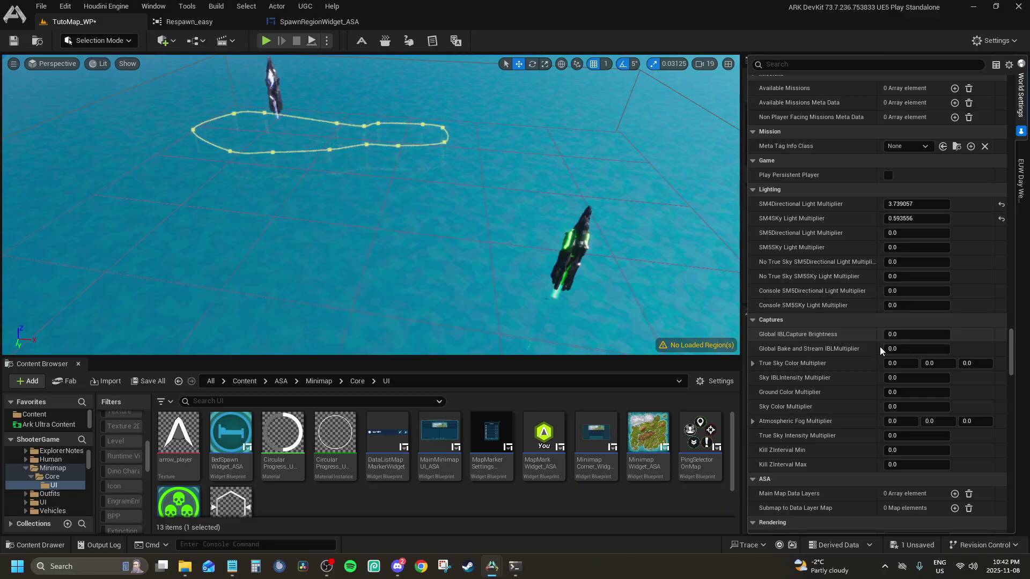
shift+click(841, 335)
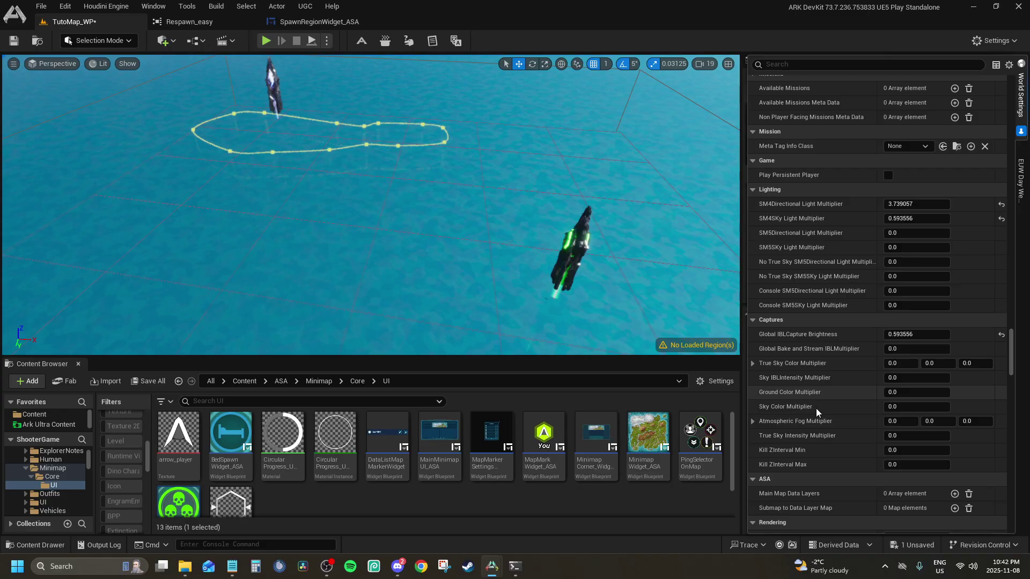
drag(912, 392, 944, 392)
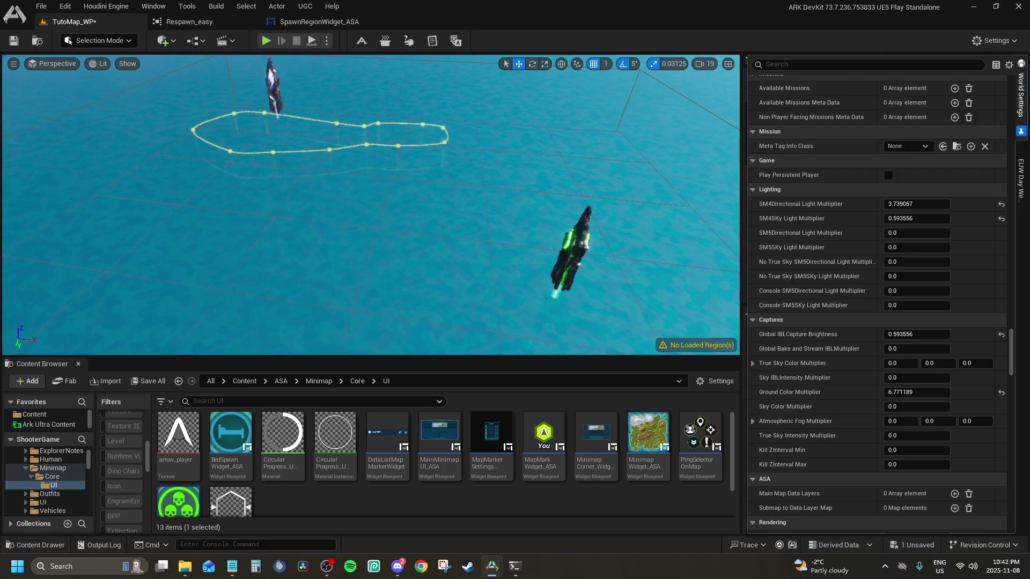
drag(912, 407, 944, 407)
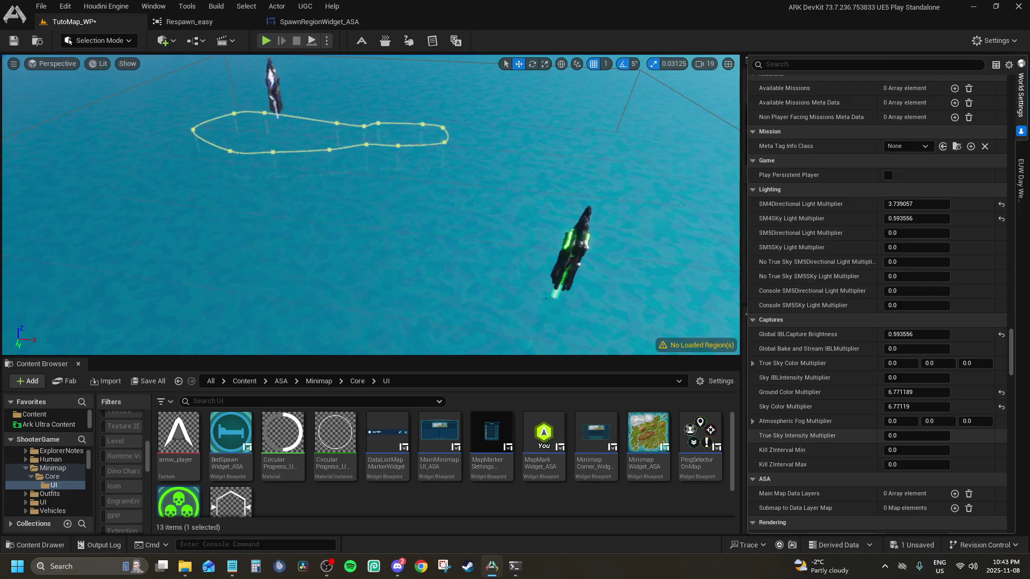
drag(912, 436, 918, 436)
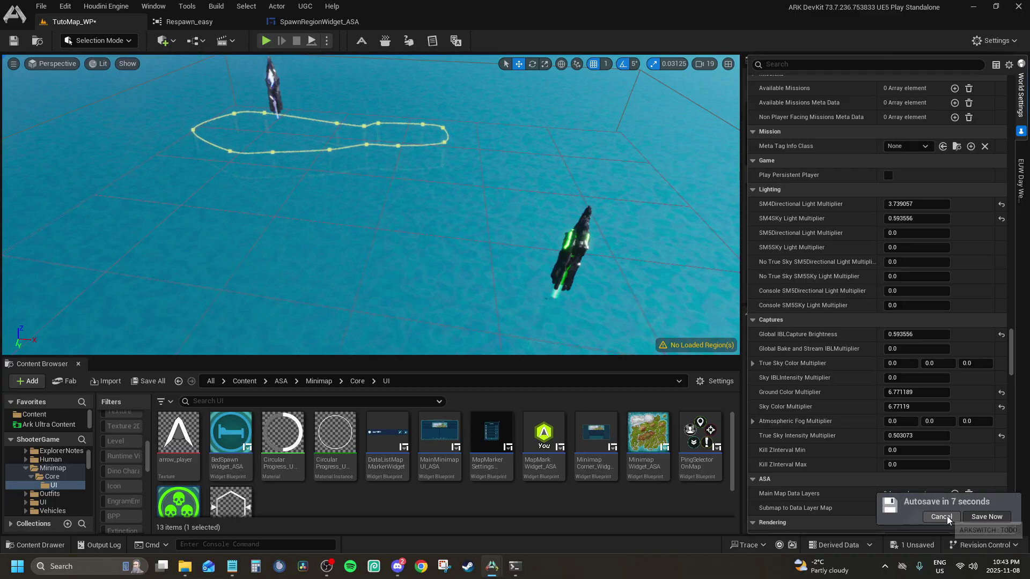
Paste five Main Map Data Layers: Overworld, OverworldGlobal, SFX, VFX and Landscape.
scroll(842, 410, down, 10)
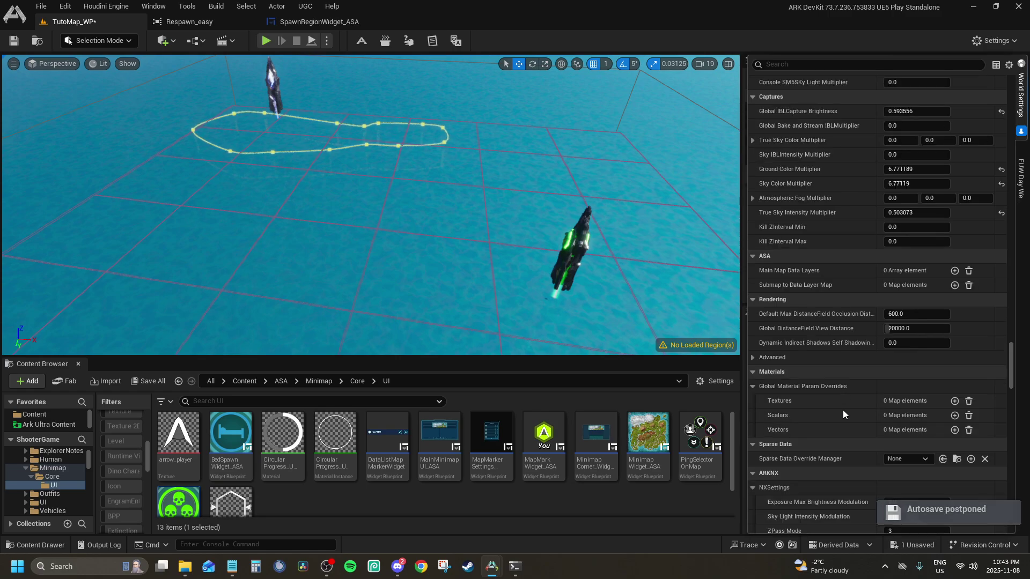
key(ctrl+v)
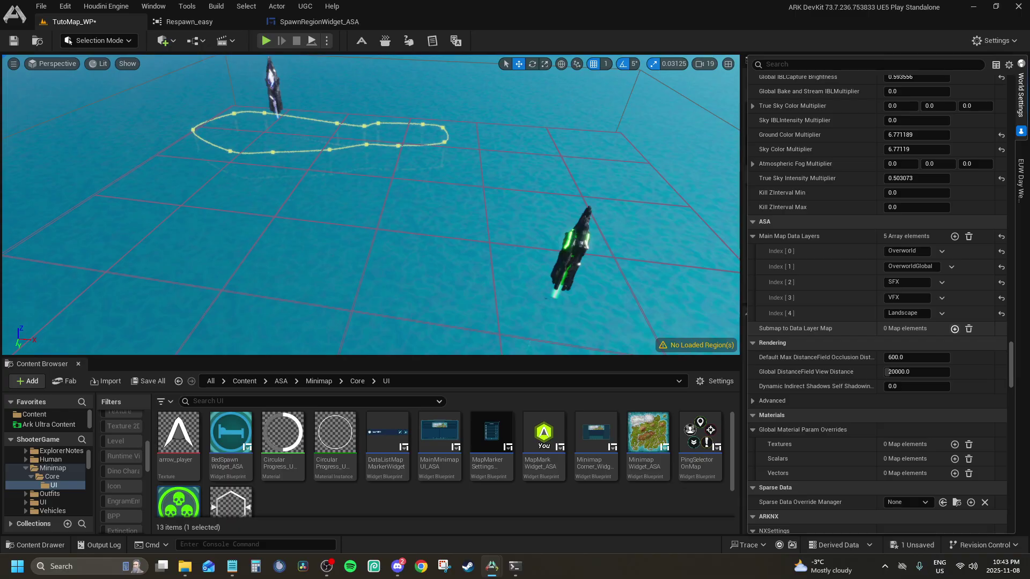
Add an Overworld entry to the Submap to Data Layer Map with layer names Overworld, OverworldGlobal, SFX and VFX.
click(955, 329)
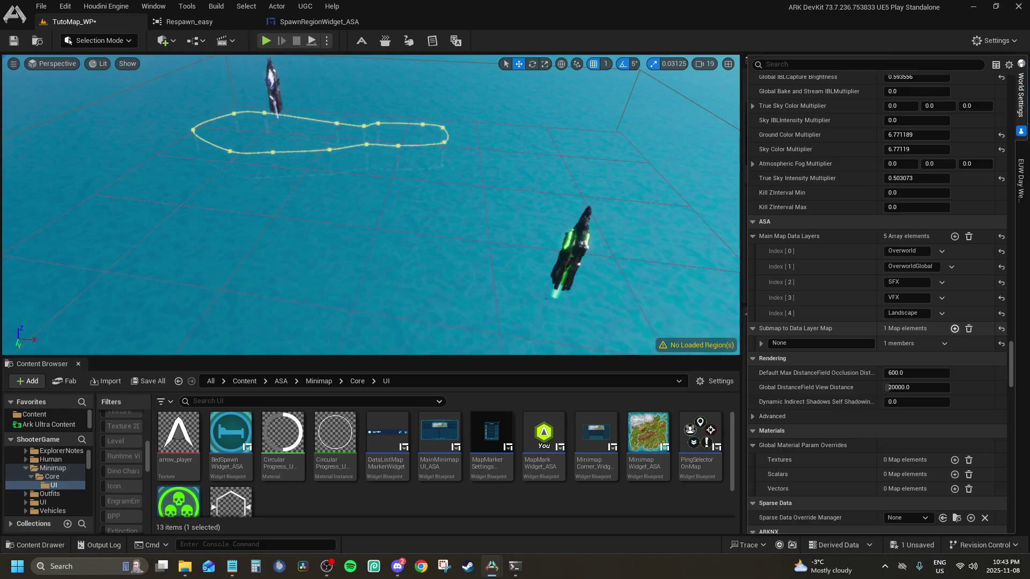
click(761, 344)
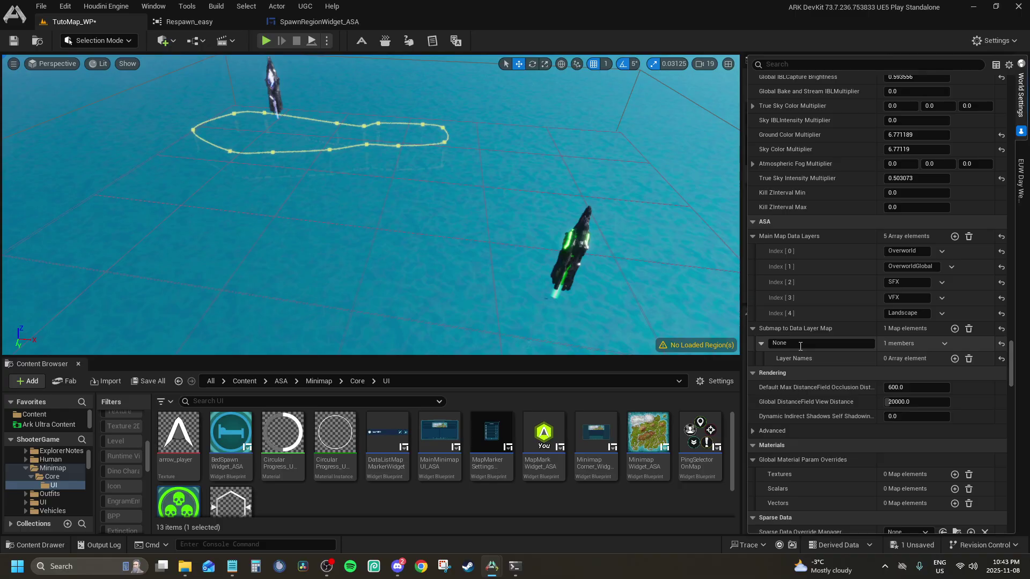
click(792, 346)
text(Overworld)
key(Return)
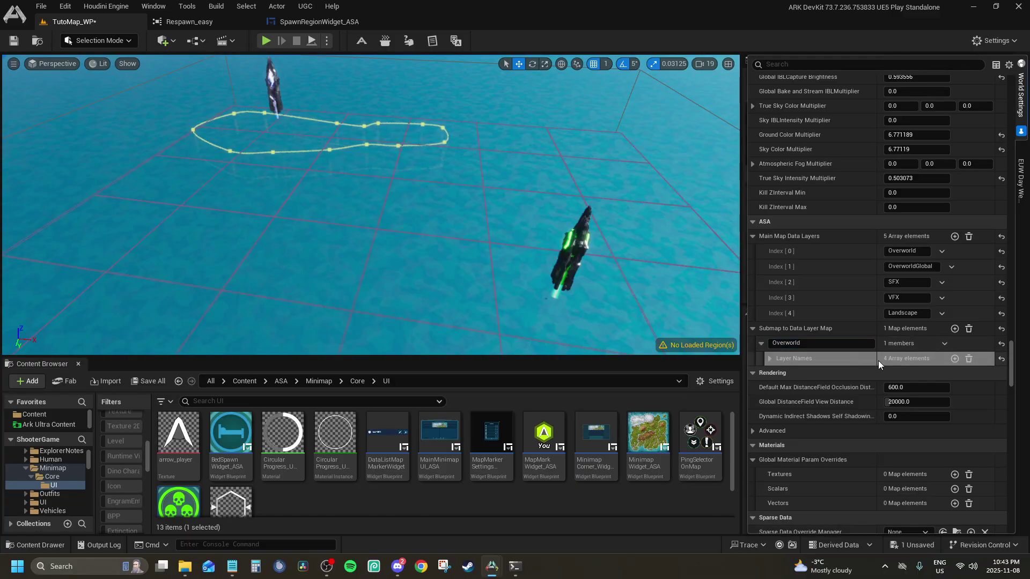
click(770, 359)
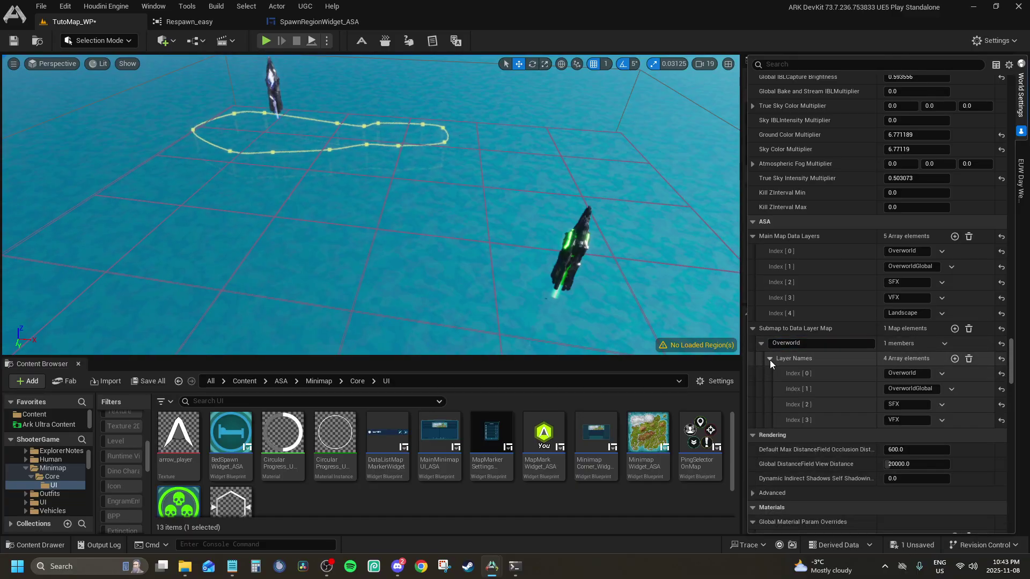
click(770, 359)
click(763, 343)
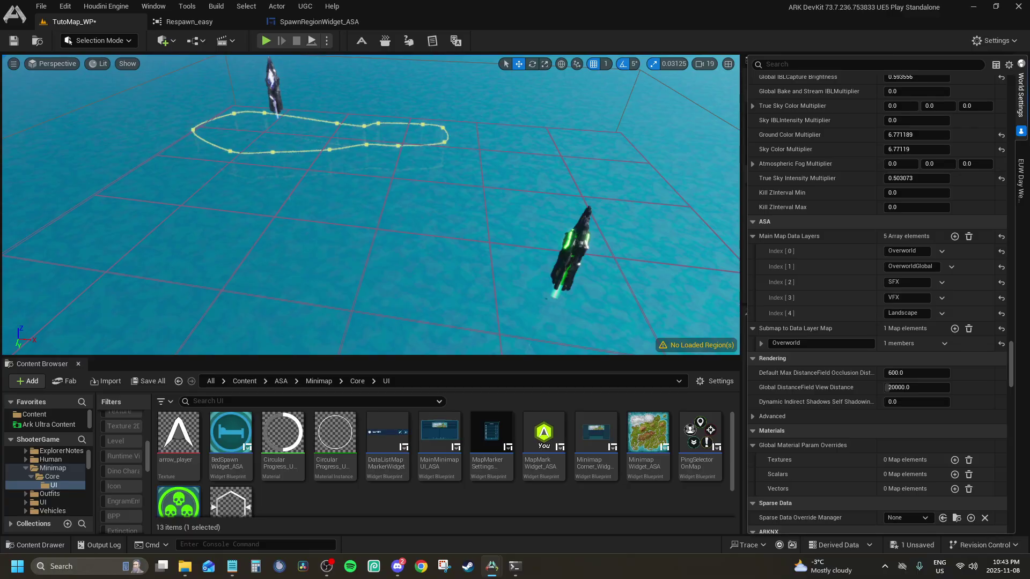
Fill the Textures of the Global Material Param Overrides with the 38 landscape texture entries, starting with LandscapeColorRock using LD_Color_Rock.
scroll(824, 391, down, 5)
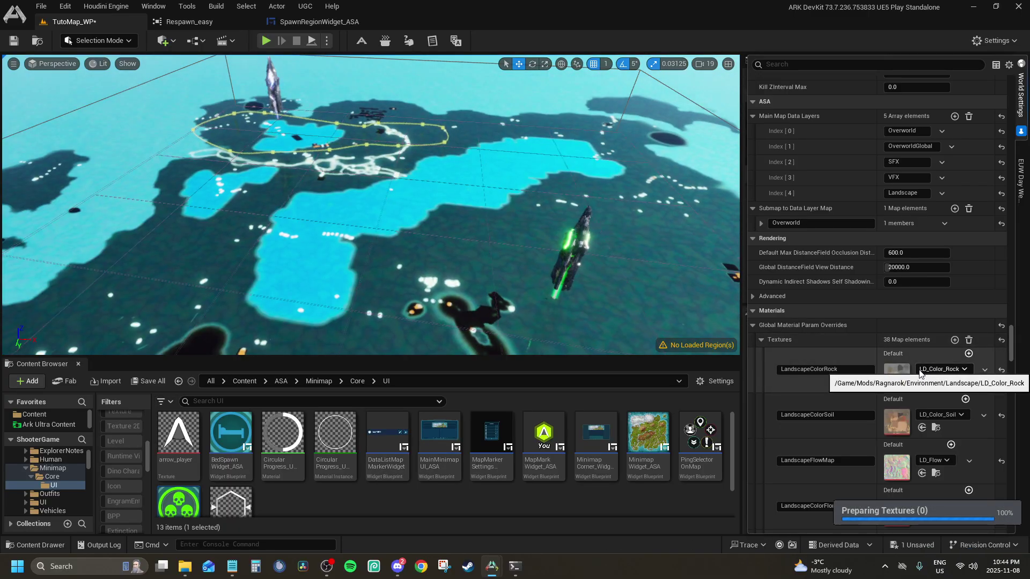
Go back through the previously visited asset folders to the TutoMapNew Content folder.
key(alt+Left)
key(alt+Left)
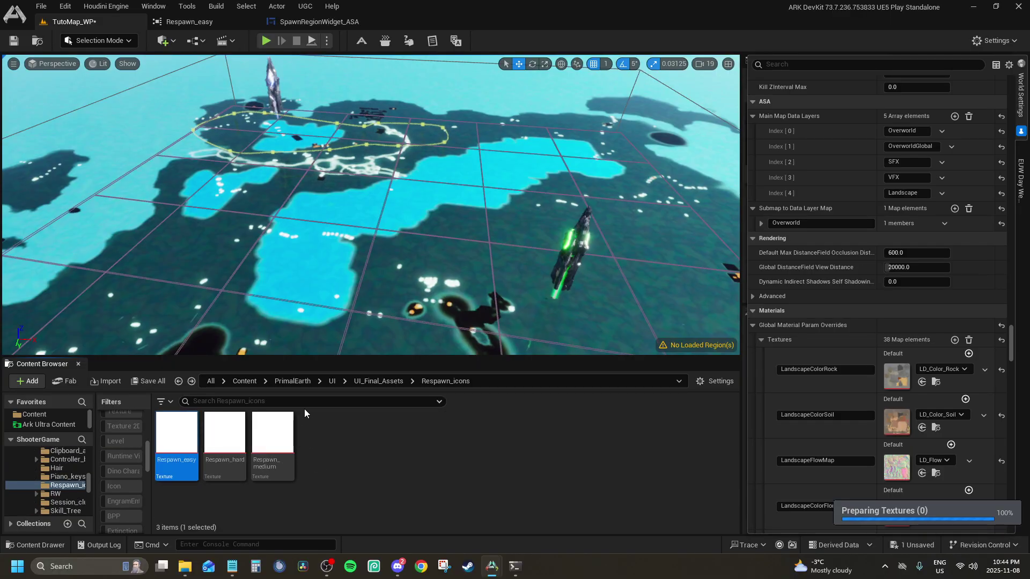
key(alt+Left)
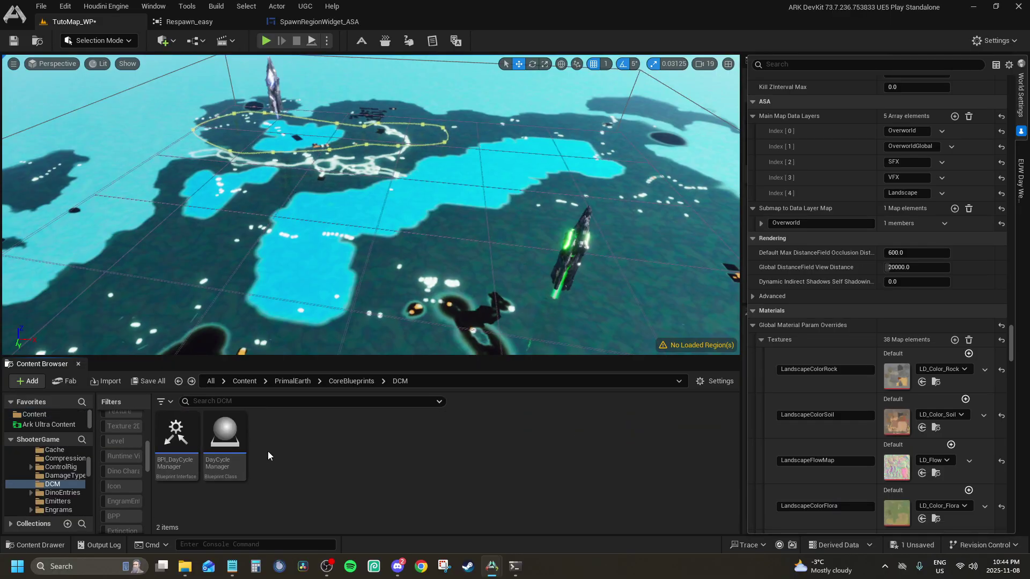
key(alt+Left)
key(alt+Left)
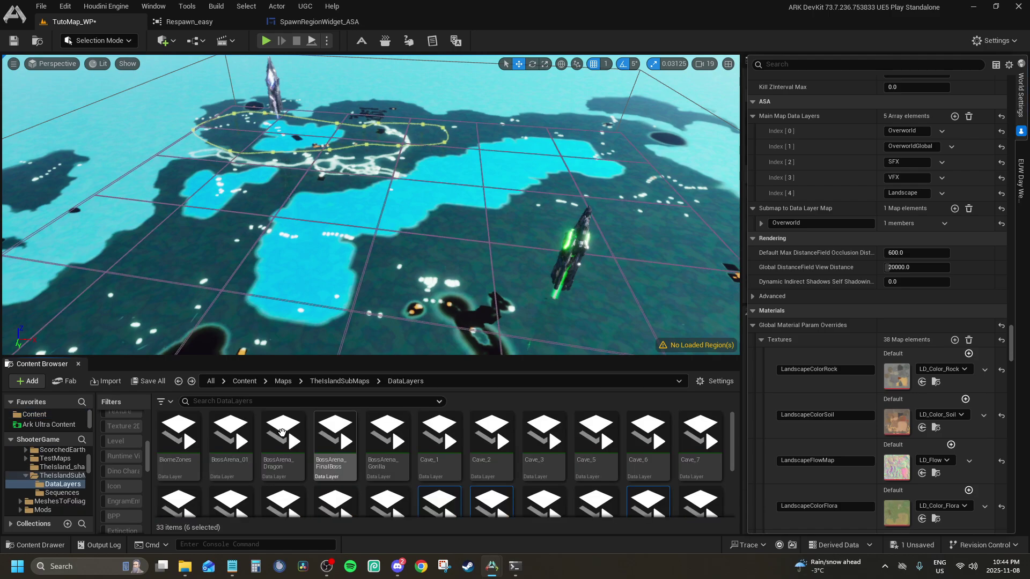
key(alt+Left)
key(alt+Left)
key(alt+Left)
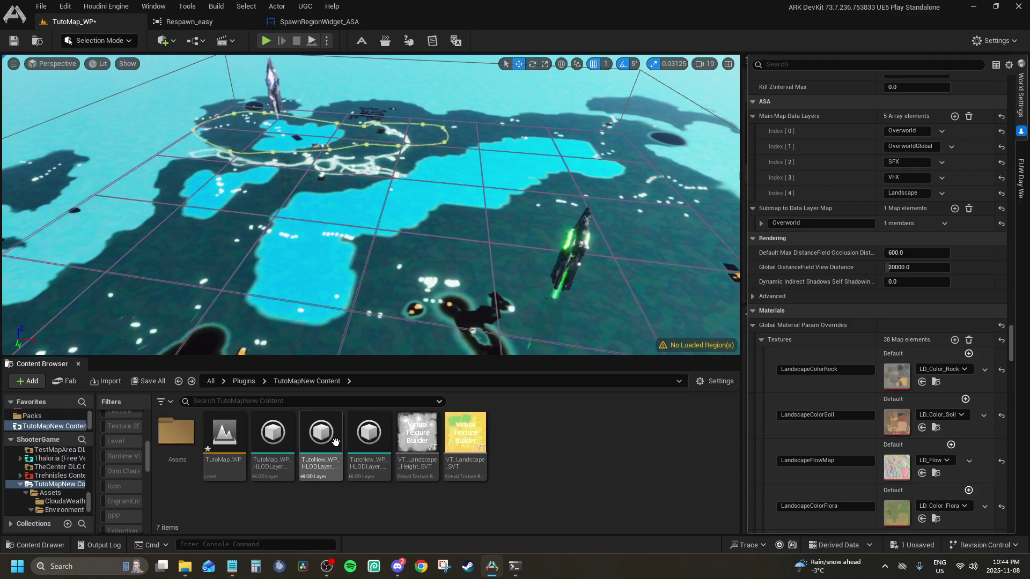
Open the Assets > Environment > Landscape > Textures folder of TutoMapNew Content and select the soil world map texture.
double_click(177, 432)
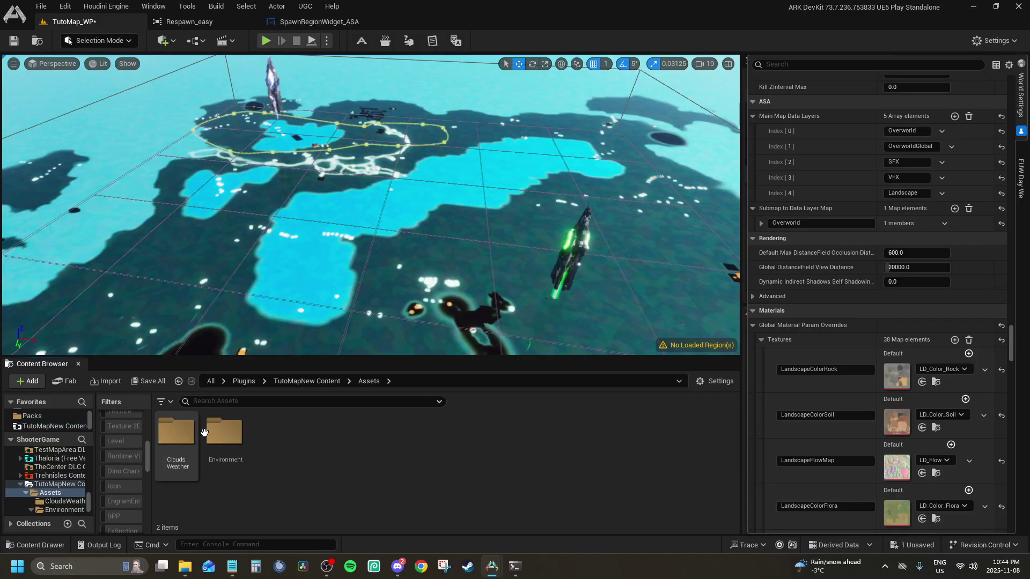
click(230, 432)
double_click(230, 431)
double_click(231, 432)
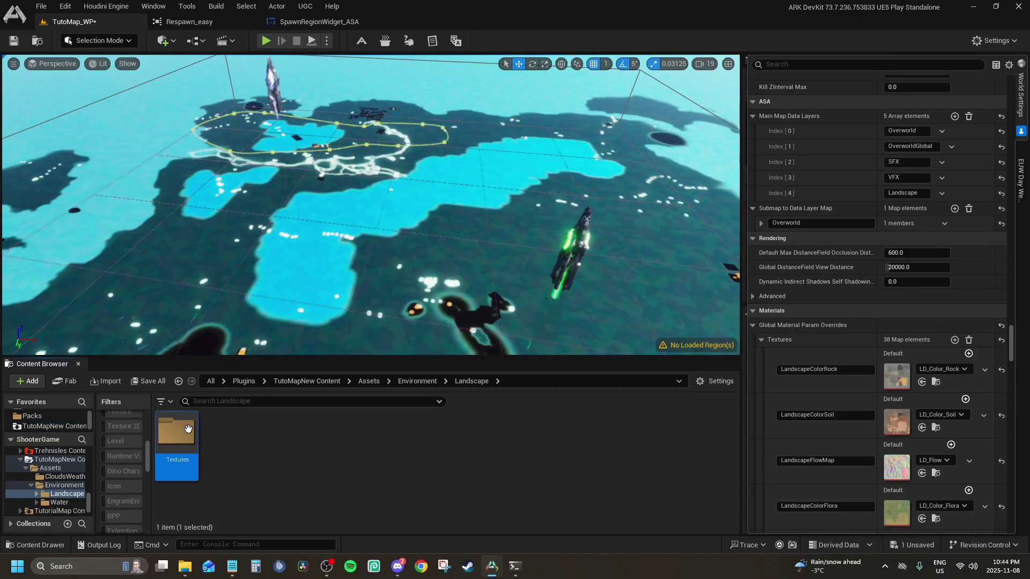
double_click(215, 433)
click(273, 432)
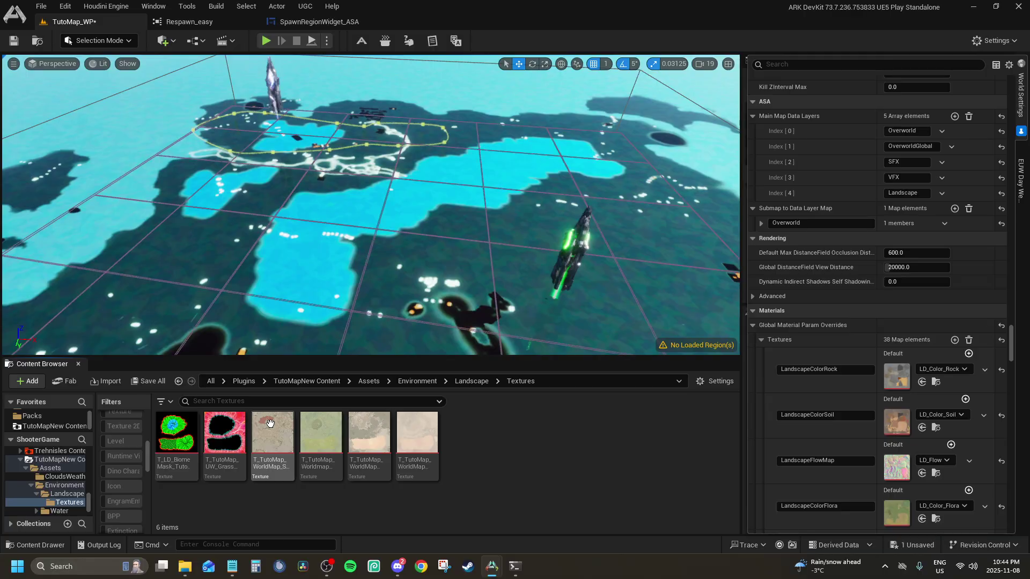
click(279, 429)
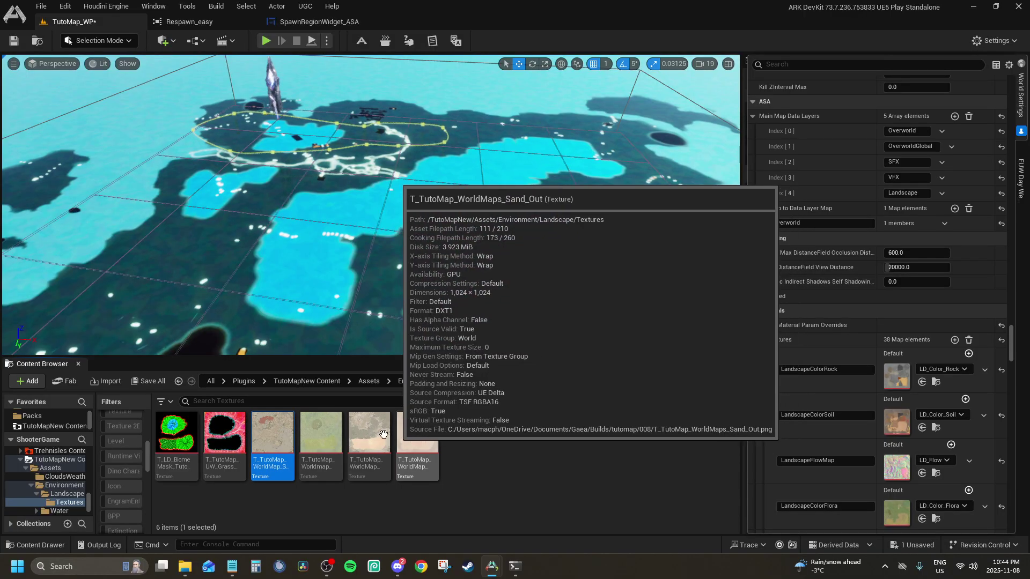
Assign the TutoMap world map rock, soil and flora textures to LandscapeColorRock, LandscapeColorSoil and LandscapeColorFlora respectively.
drag(360, 430, 893, 379)
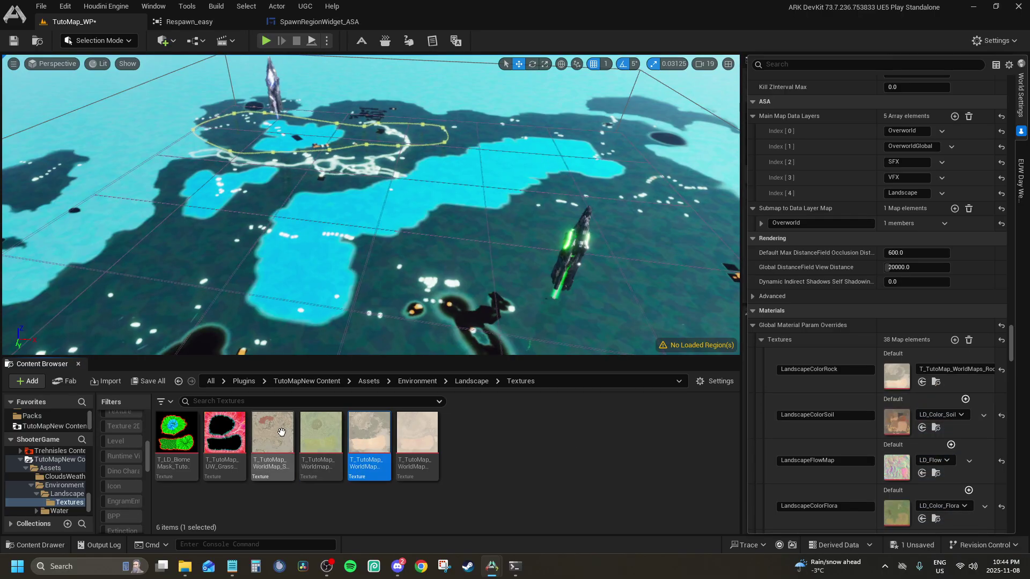
drag(281, 432, 895, 423)
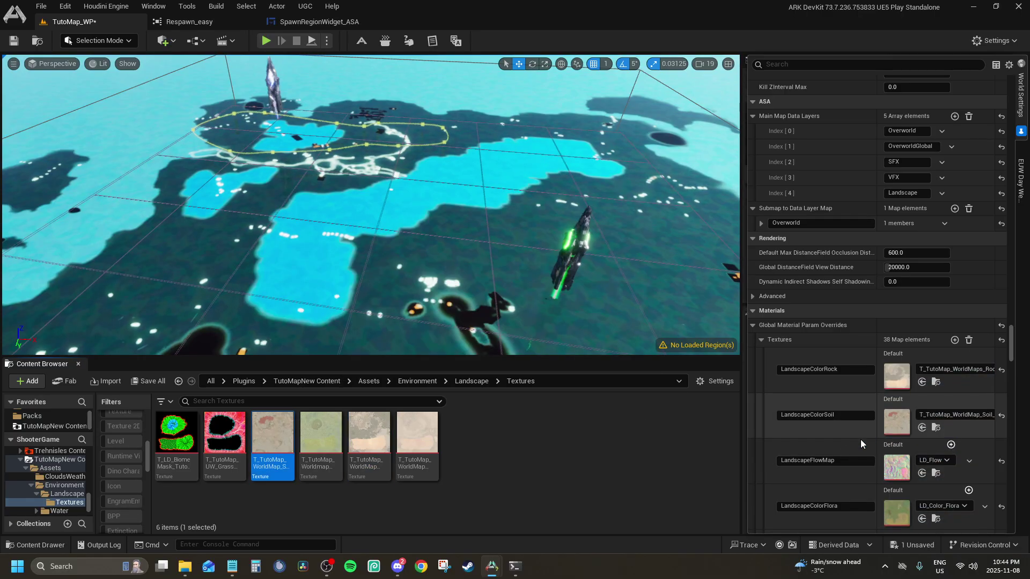
drag(320, 437, 893, 513)
scroll(813, 462, down, 1)
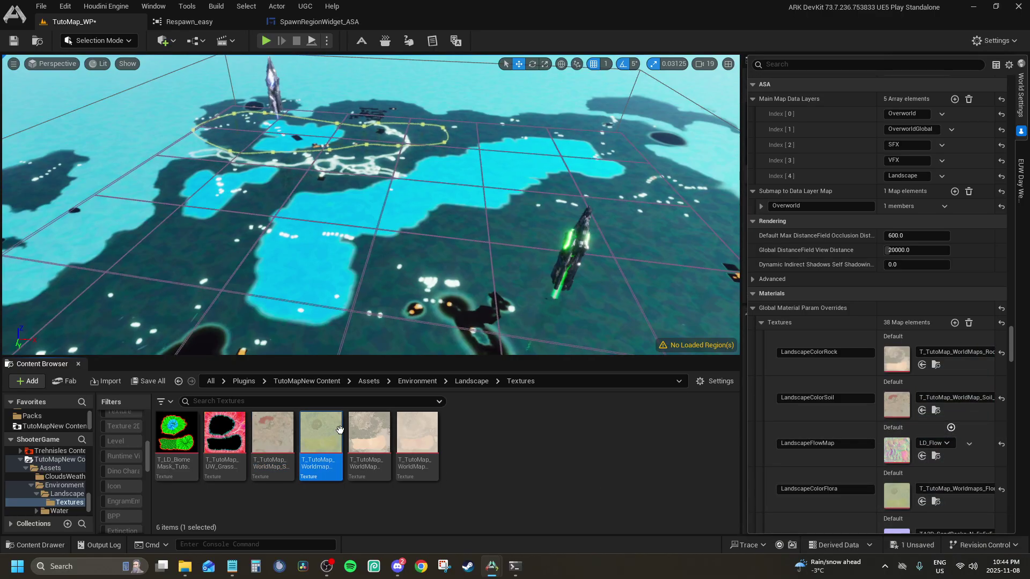
Enable sRGB on the TutoMap flora texture, set its Brightness to 0.312 and Saturation to 1.465341, and save it.
key(ctrl+e)
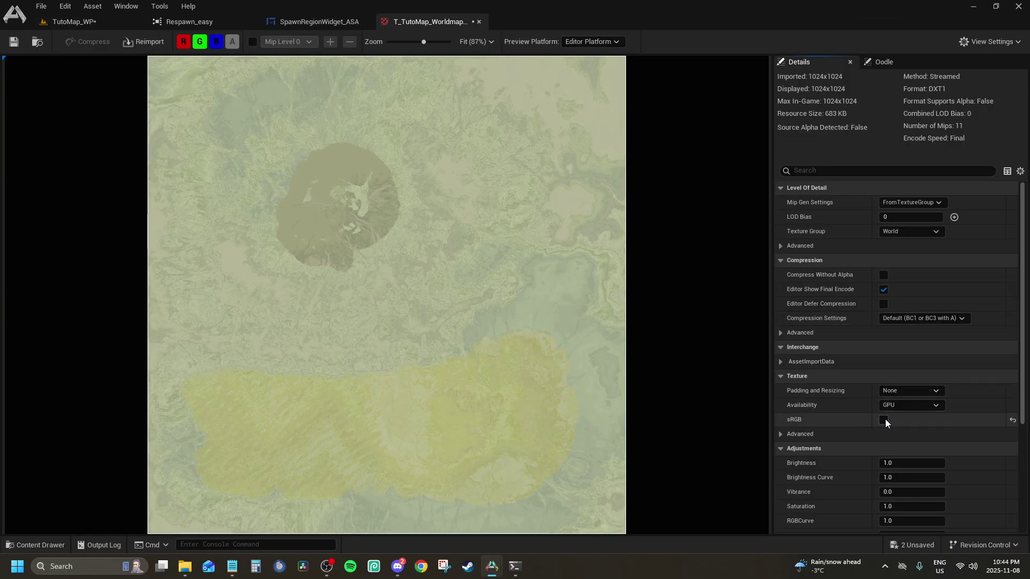
click(883, 420)
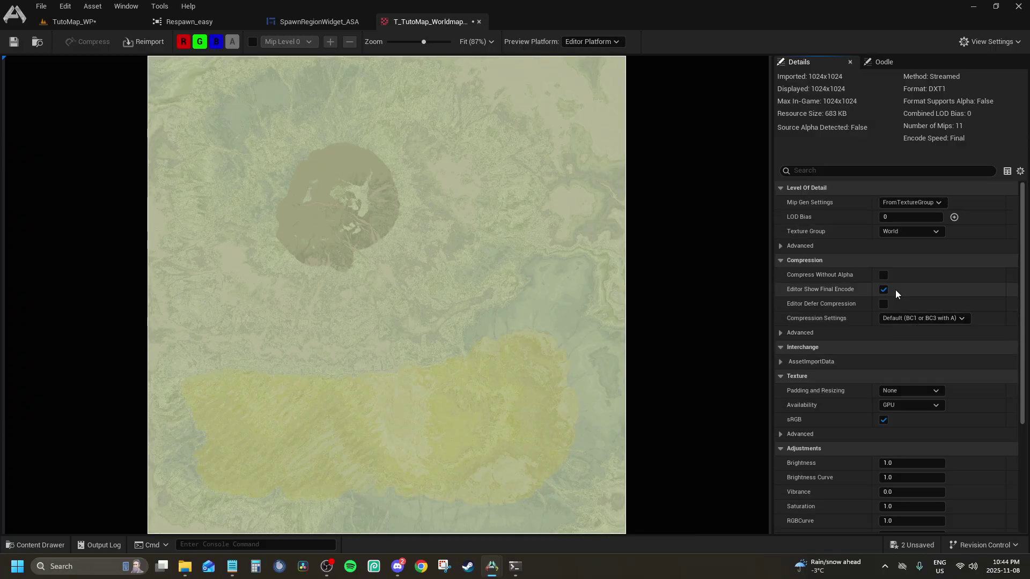
scroll(861, 311, down, 1)
scroll(874, 316, down, 5)
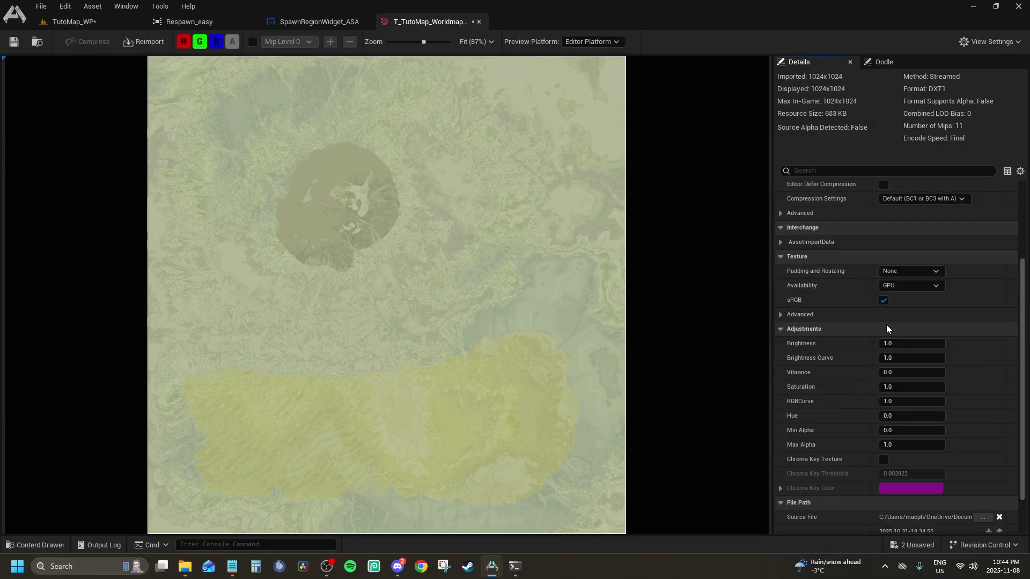
drag(921, 344, 912, 344)
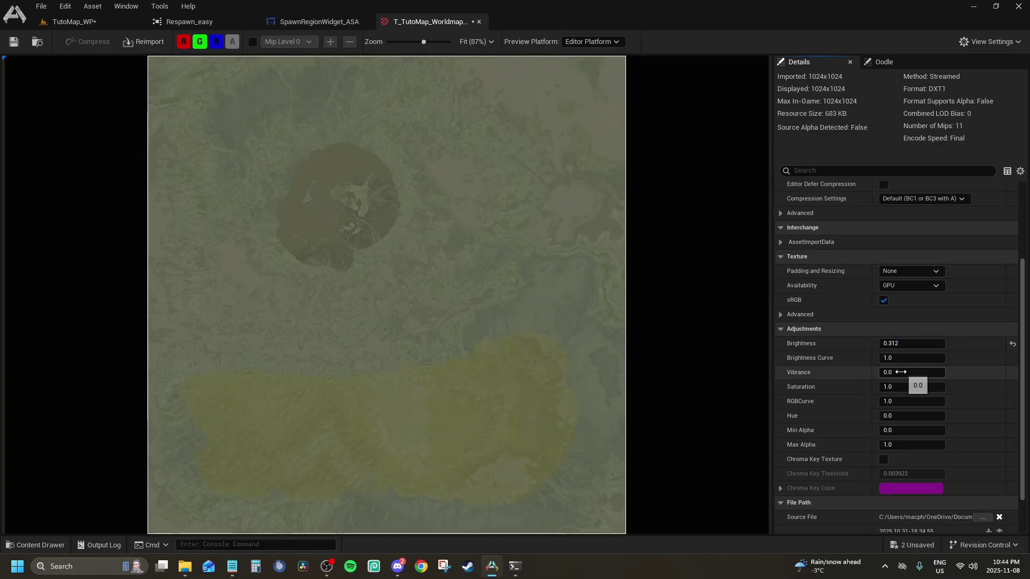
click(915, 387)
mouse_move(906, 387)
mouse_down()
mouse_move(918, 388)
mouse_move(901, 388)
mouse_up()
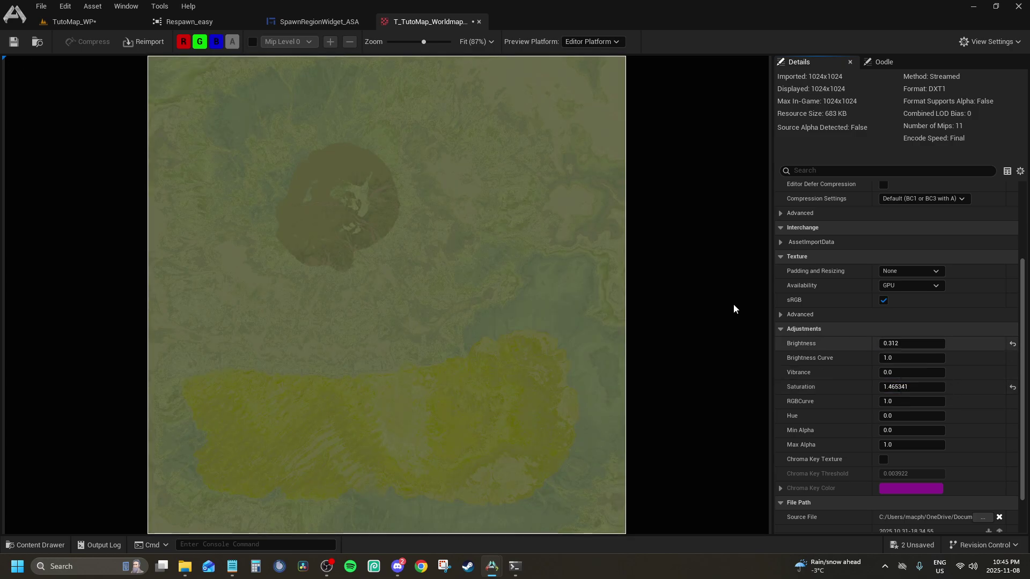
click(14, 42)
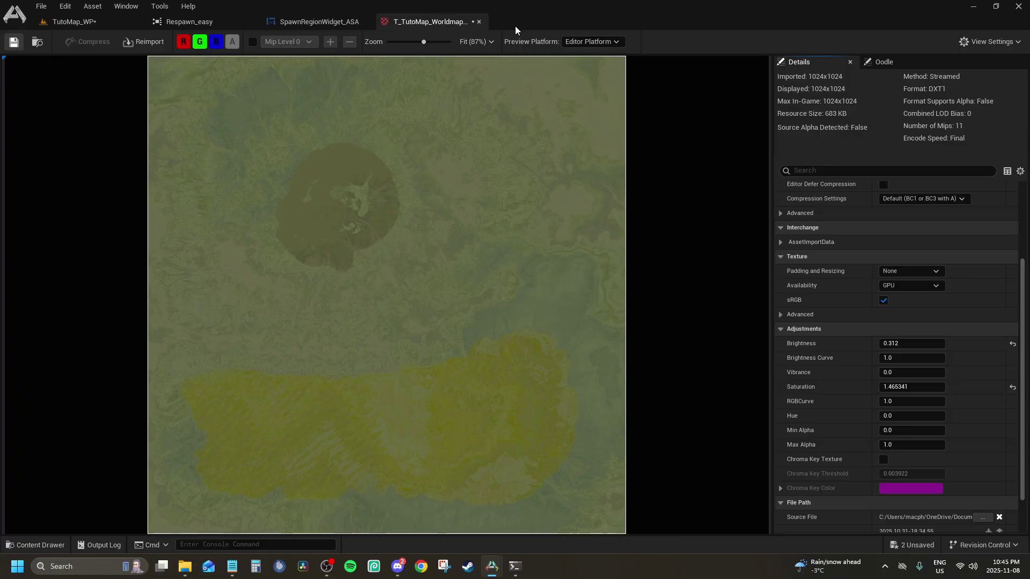
click(479, 21)
click(122, 21)
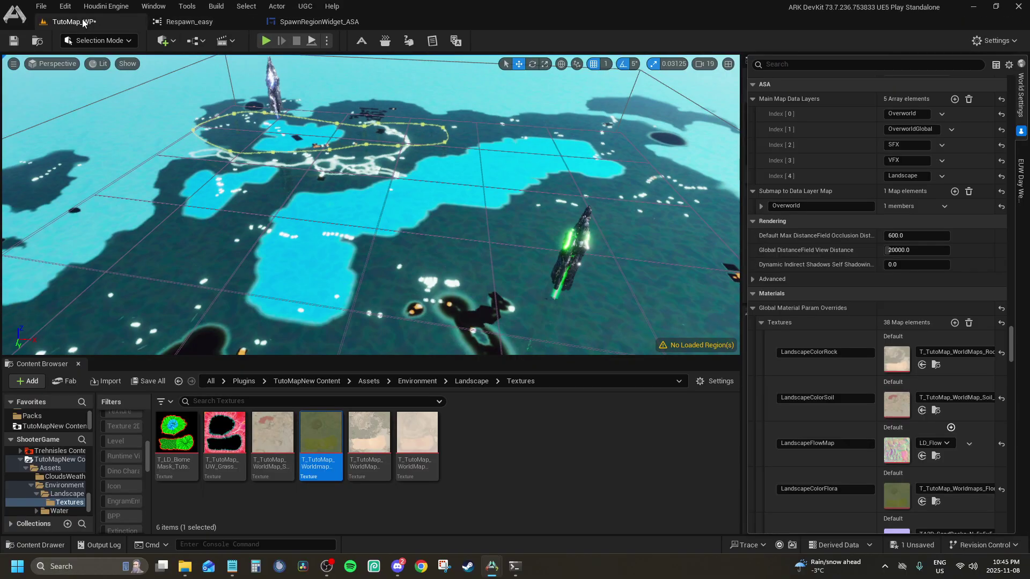
Set the TutoMap soil texture's Brightness to 0.44 and Saturation to 1.188633, then save and close it.
double_click(287, 421)
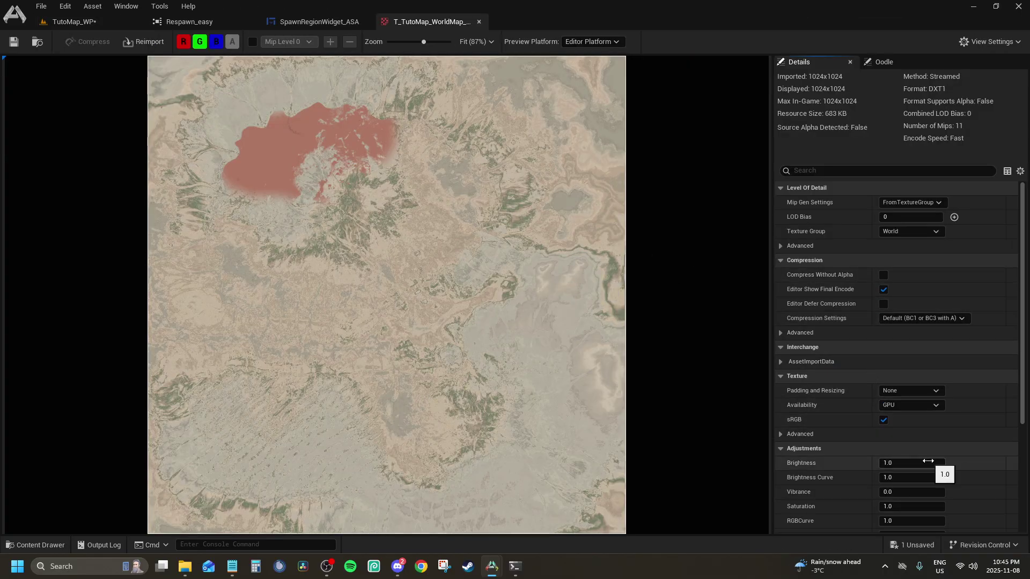
drag(928, 461, 907, 461)
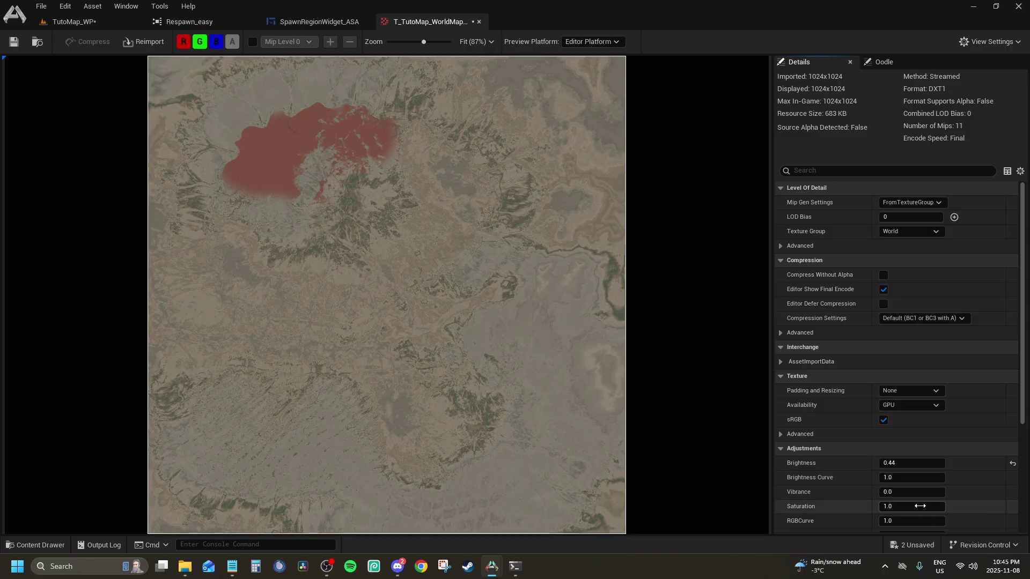
drag(916, 507, 906, 505)
drag(906, 507, 913, 507)
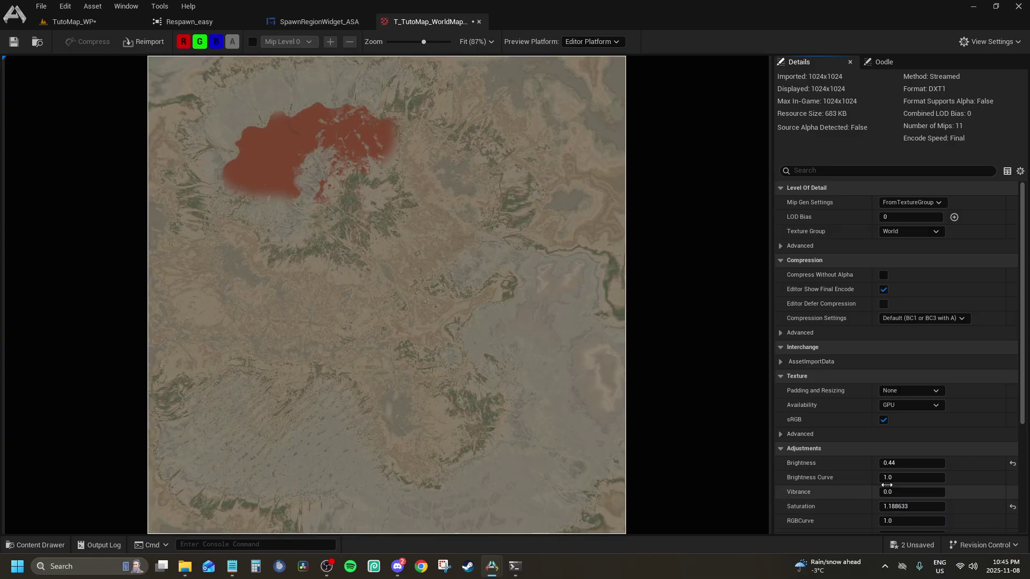
click(480, 22)
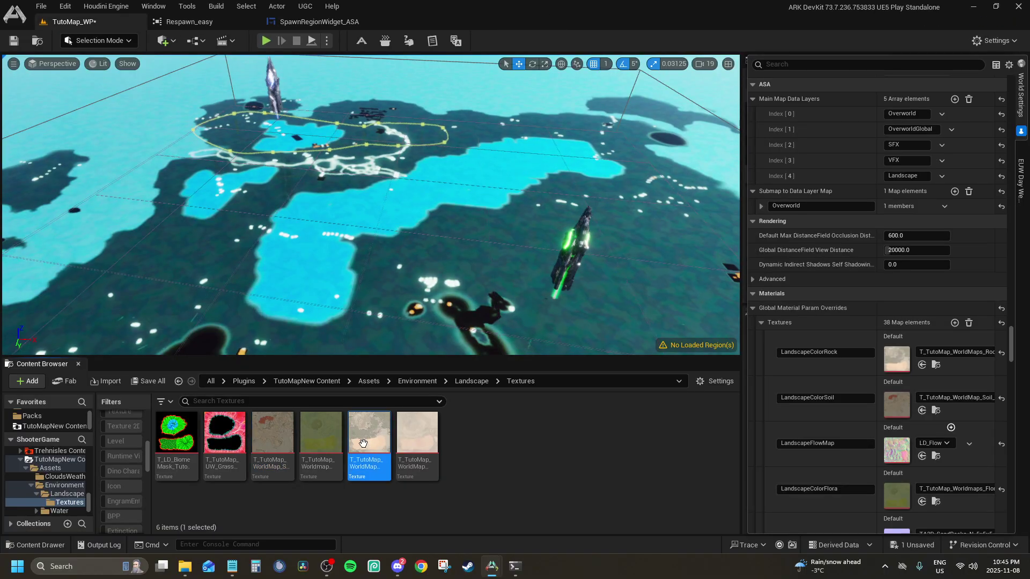
Set the TutoMap rock texture's Brightness to 0.6, then save and close it.
double_click(363, 444)
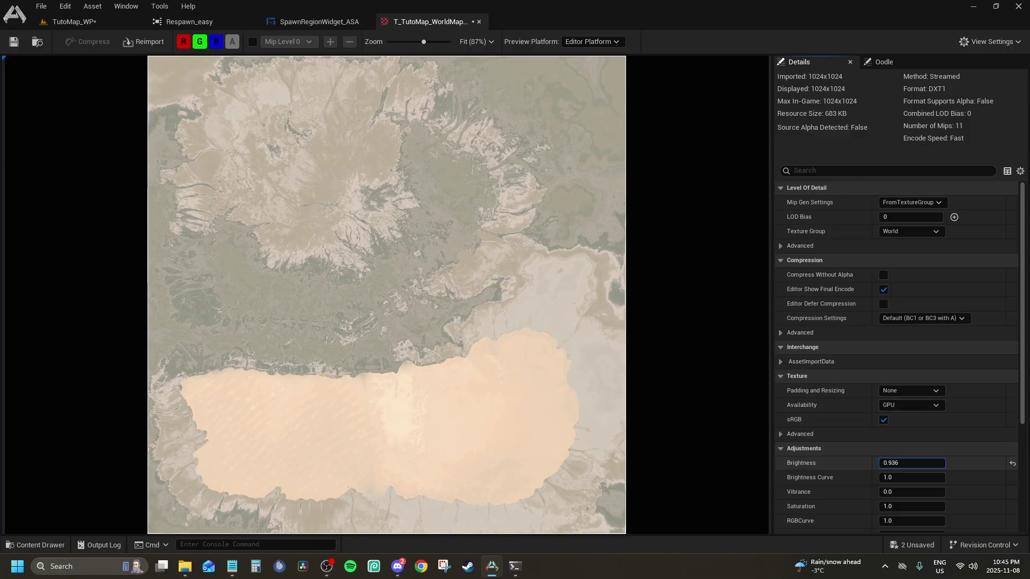
drag(894, 462, 878, 462)
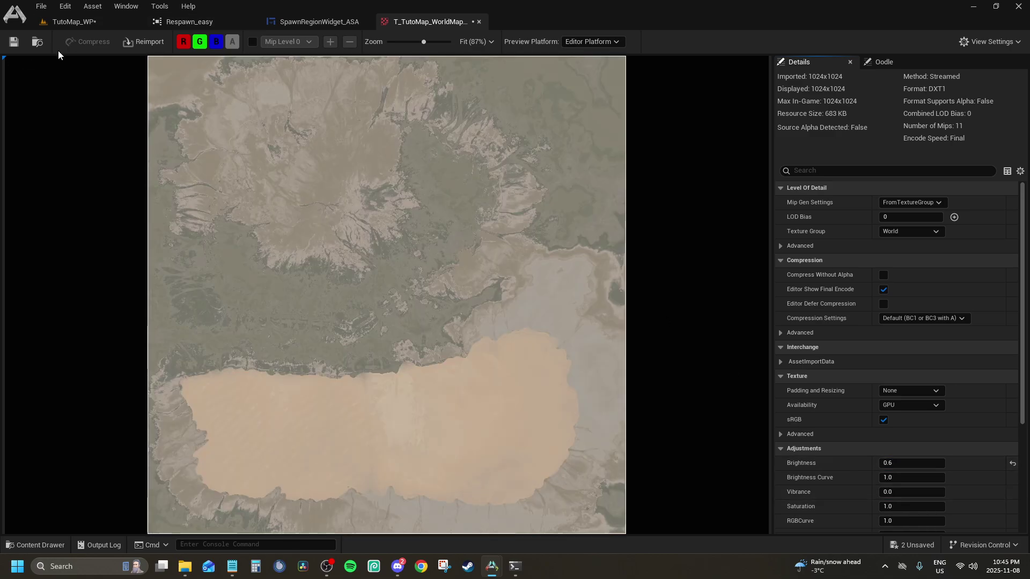
click(479, 22)
click(80, 21)
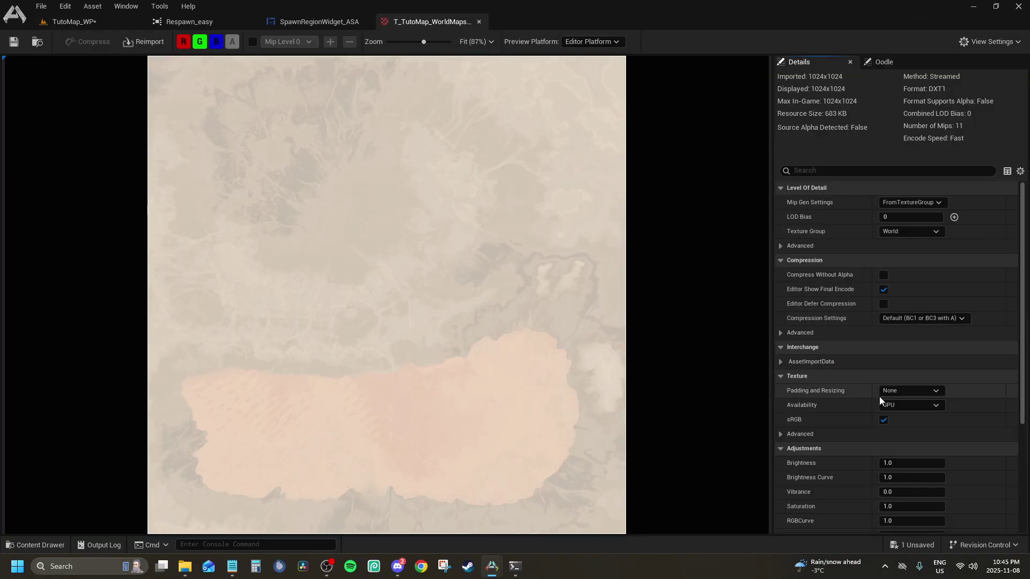
Set the TutoMap sand texture's Brightness to 0.928, then save and close it.
drag(901, 462, 949, 463)
click(929, 463)
click(928, 463)
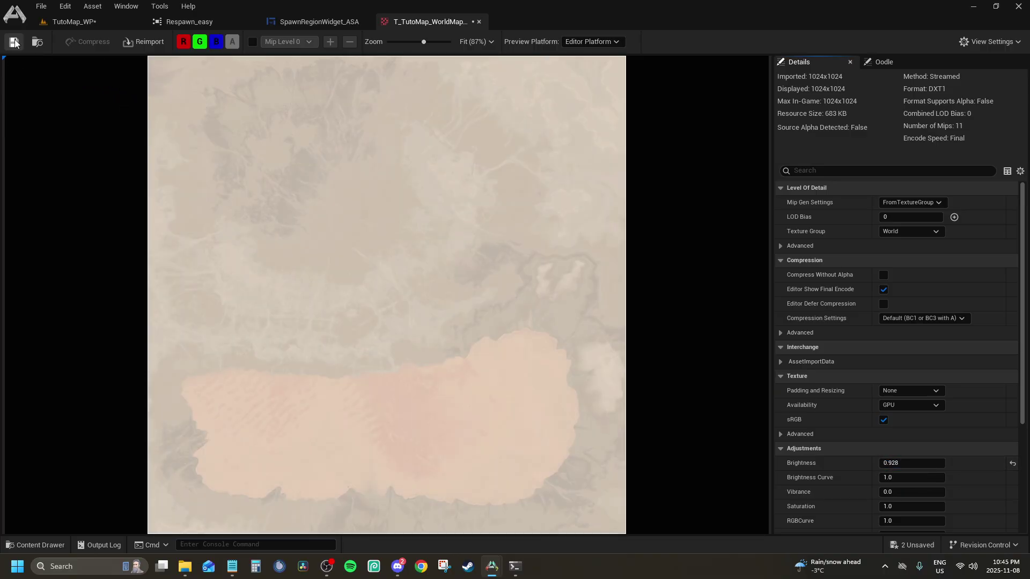
click(478, 21)
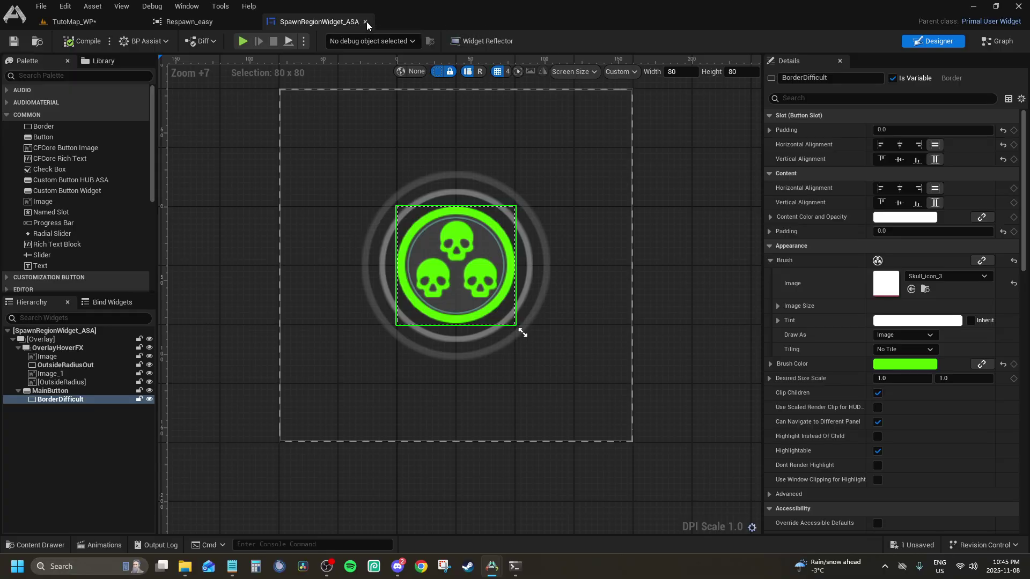
Close the SpawnRegionWidget_ASA and Respawn_easy editors, return to the TutoMap_WP level and clear the texture selection.
click(235, 26)
click(252, 24)
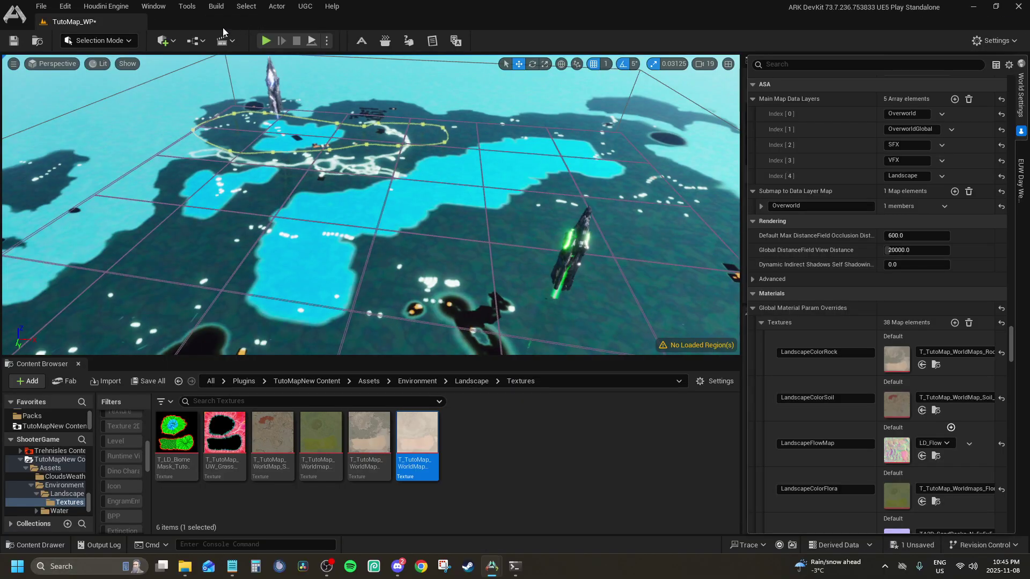
click(586, 497)
Assign the T_LD_BiomeMask_TutoMap_Out texture to the LandscapeBiomeMap entry in the global material texture overrides.
scroll(879, 431, down, 8)
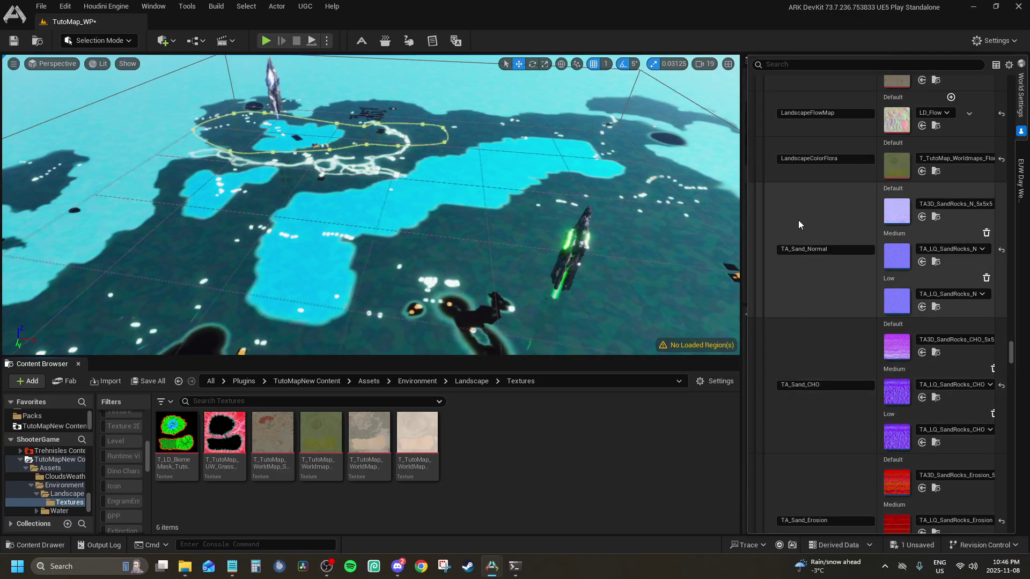
scroll(834, 230, down, 3)
scroll(813, 228, down, 12)
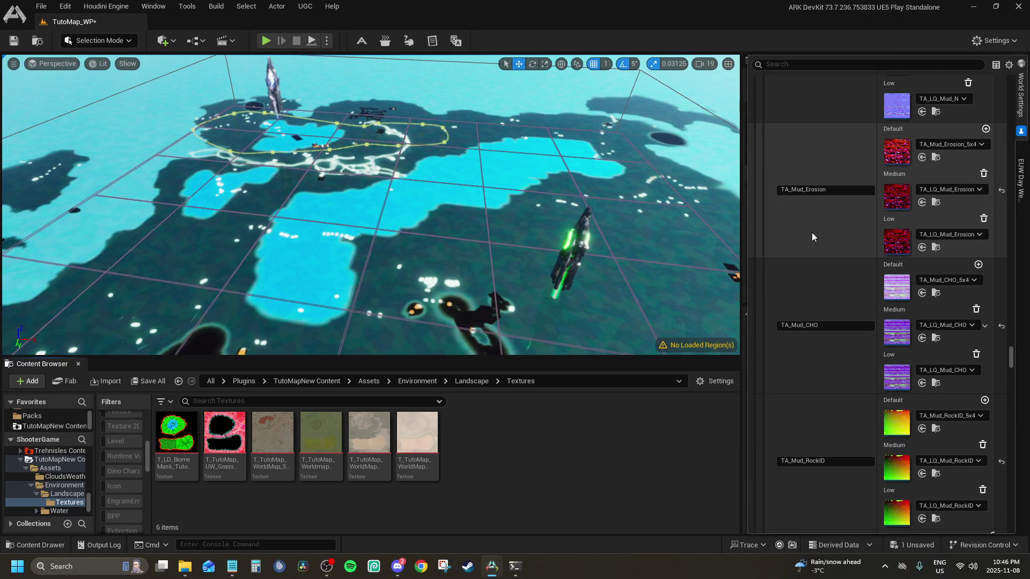
scroll(811, 239, down, 12)
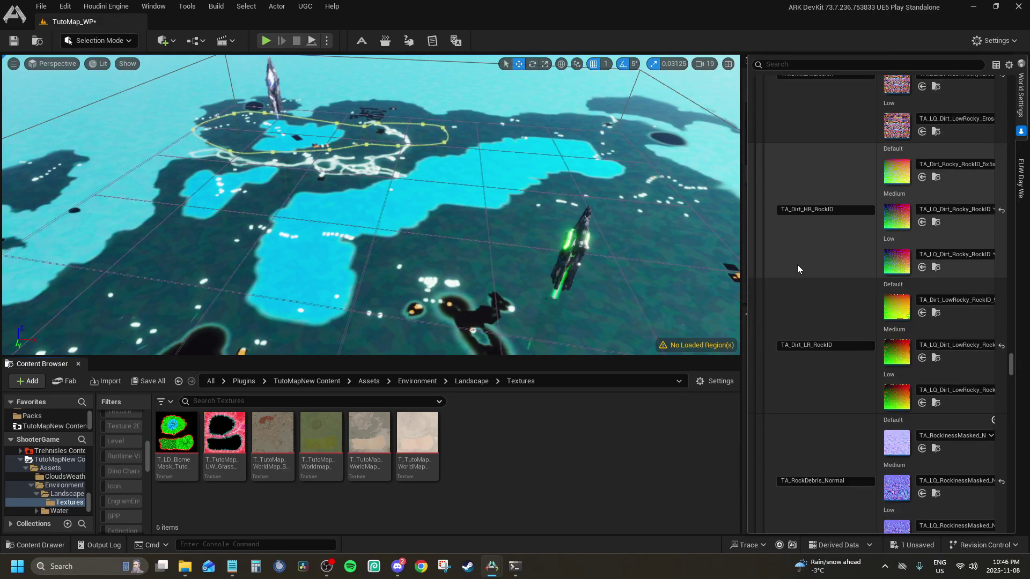
scroll(803, 285, down, 15)
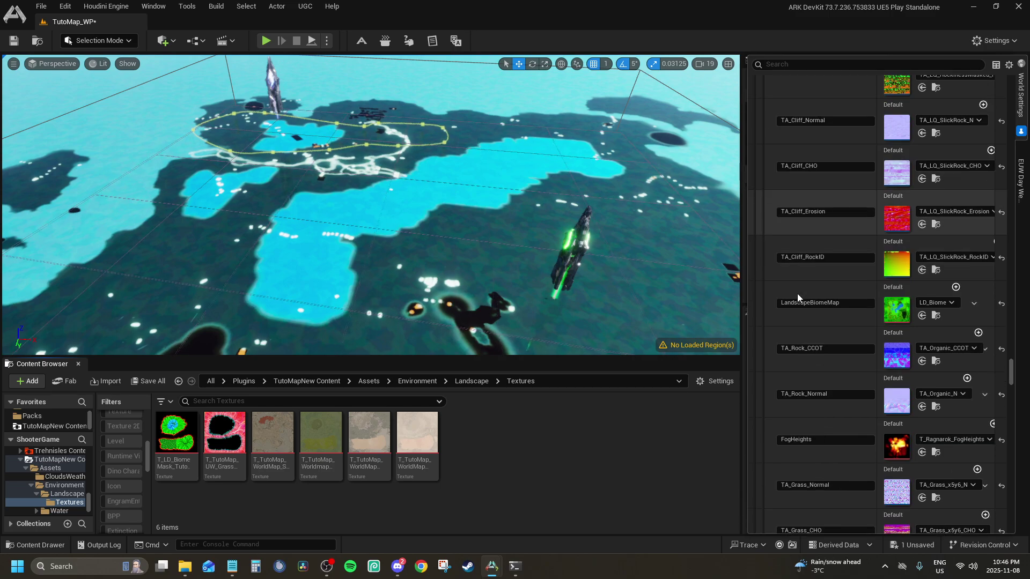
click(931, 305)
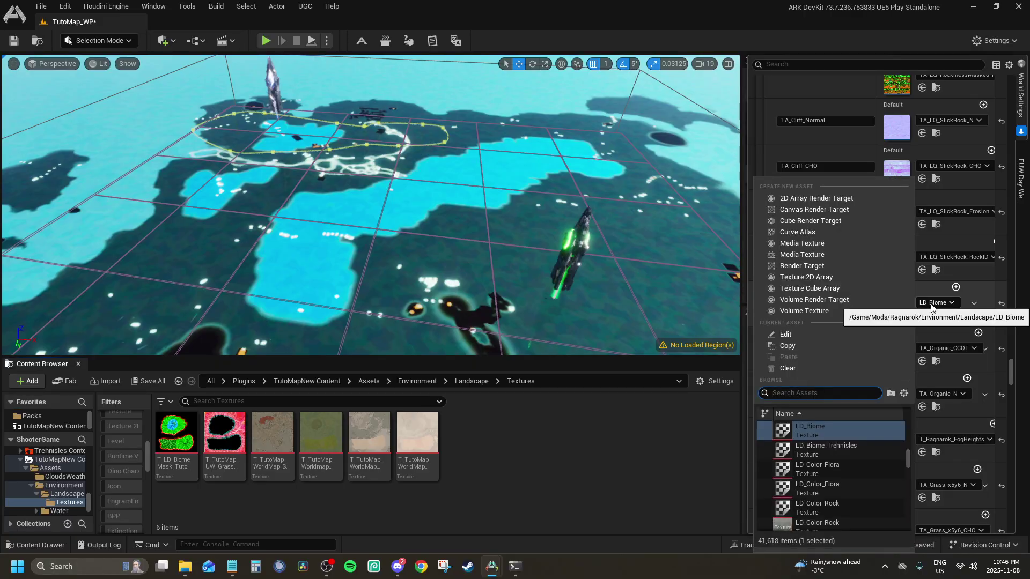
scroll(839, 458, up, 2)
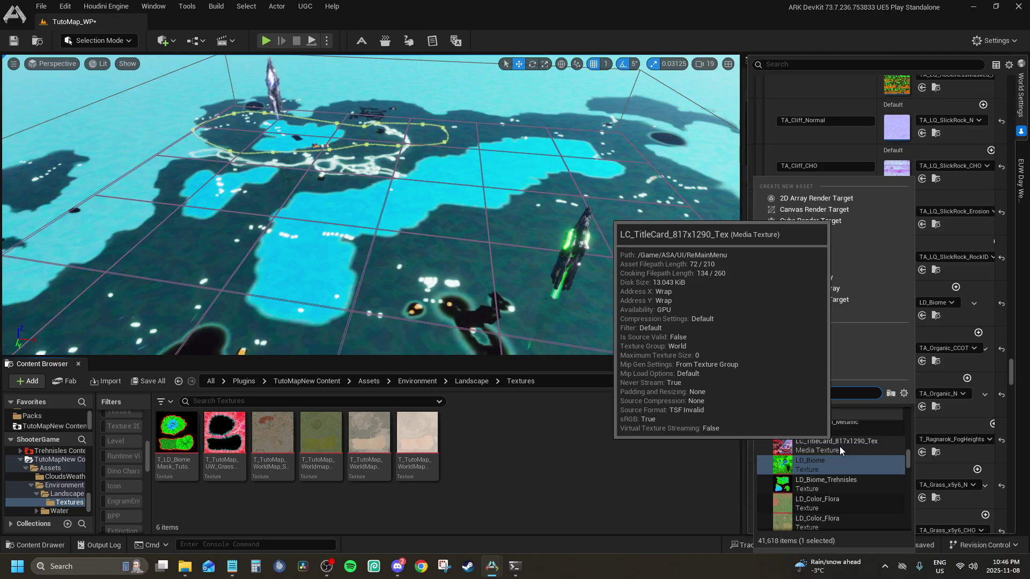
text(ld biome tuto)
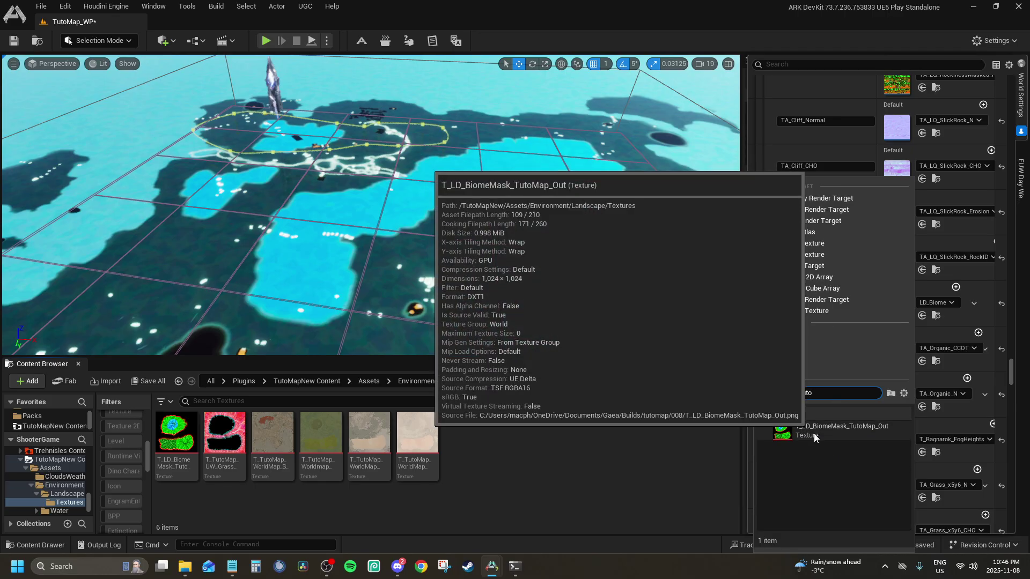
click(814, 433)
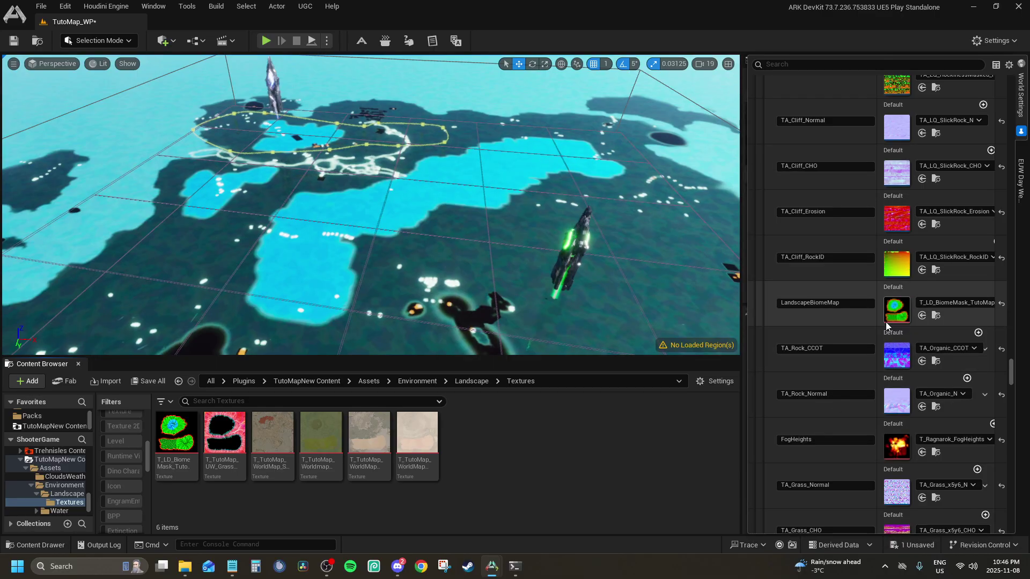
Search the texture assets for "ext flowmap" and assign T_ExtinctionFlowmap to the WaterFlowMap override.
scroll(887, 321, down, 4)
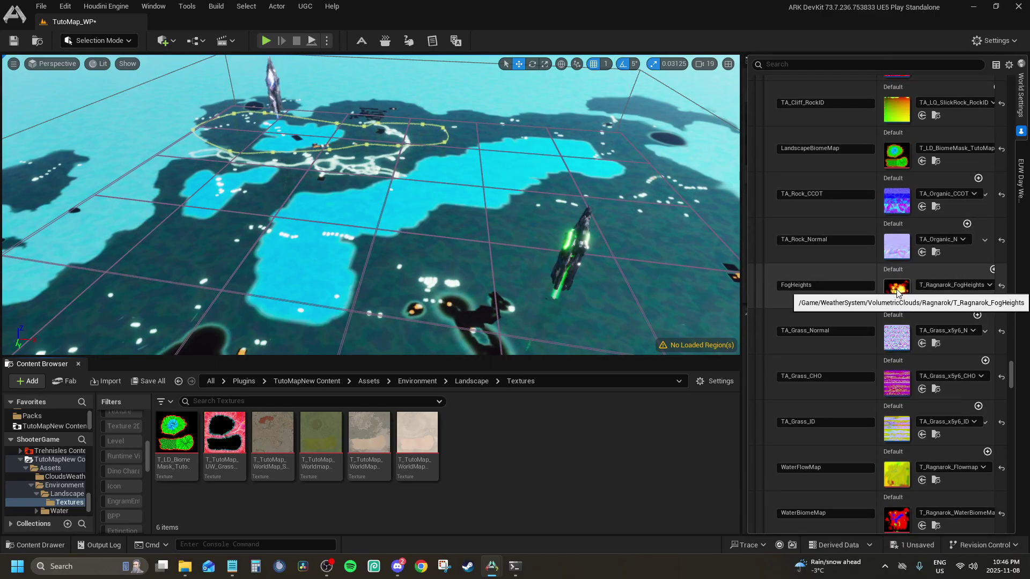
click(939, 290)
click(939, 287)
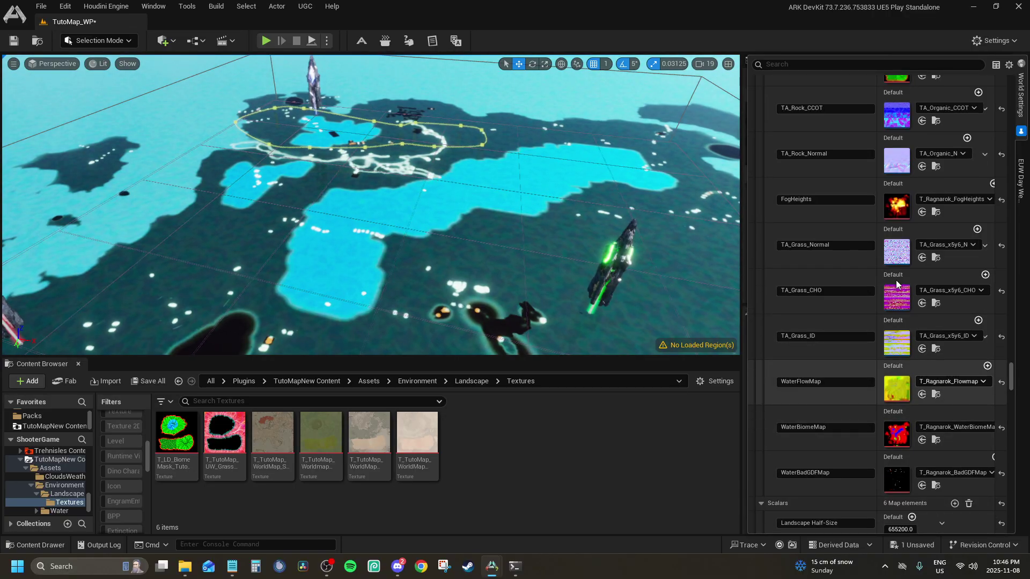
click(948, 382)
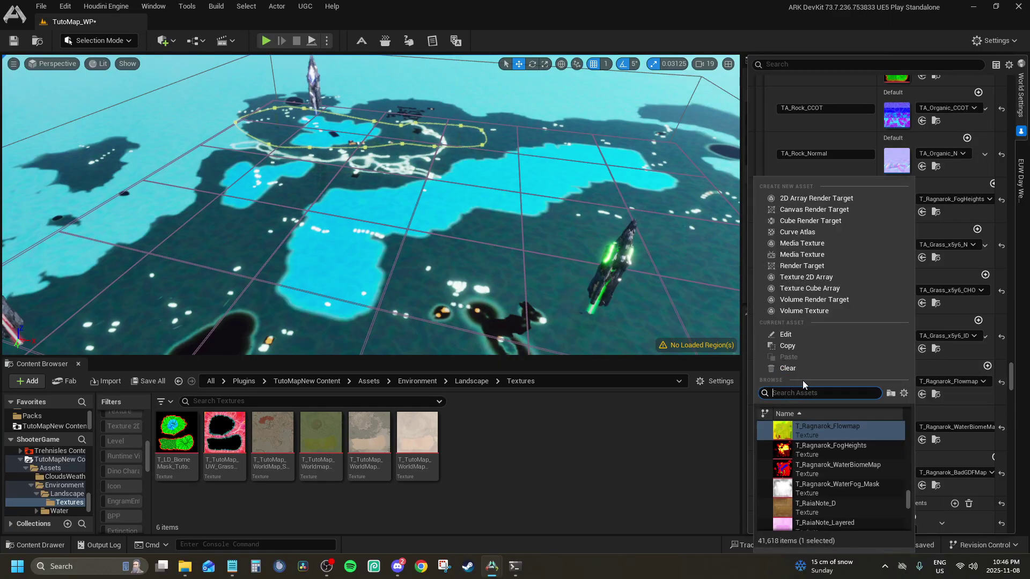
text(ext flowmap)
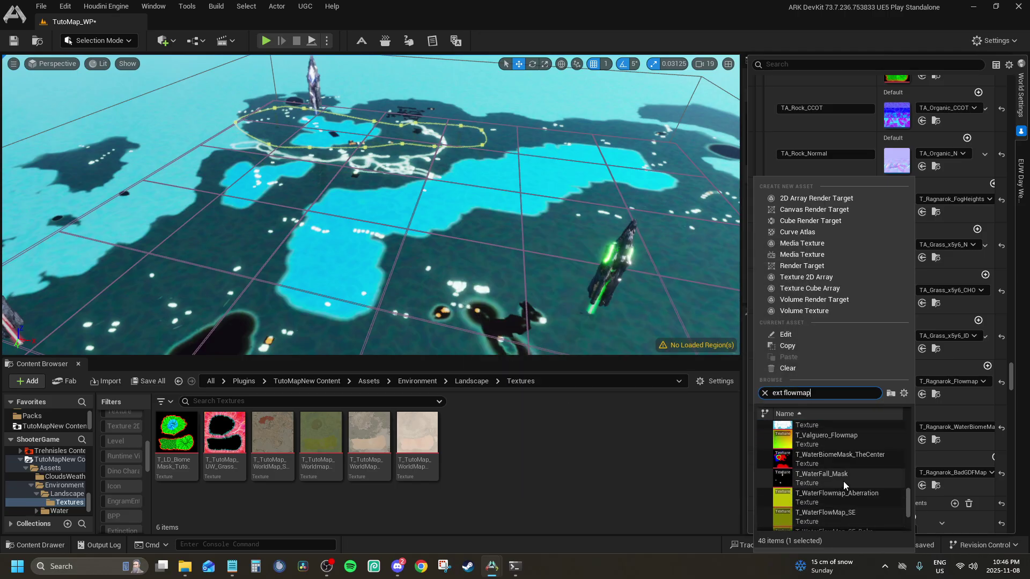
scroll(852, 483, up, 3)
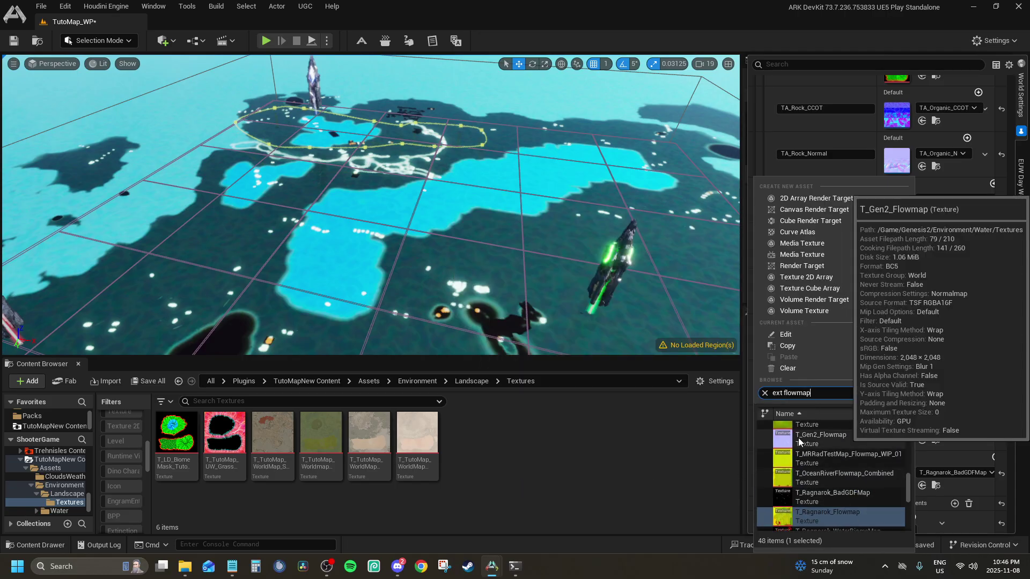
scroll(830, 476, down, 5)
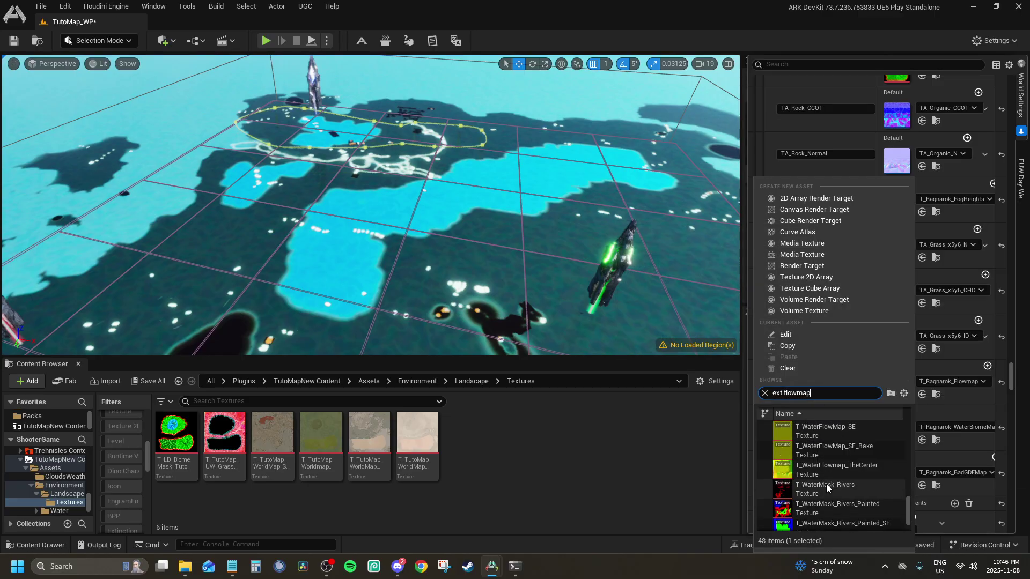
scroll(833, 474, up, 2)
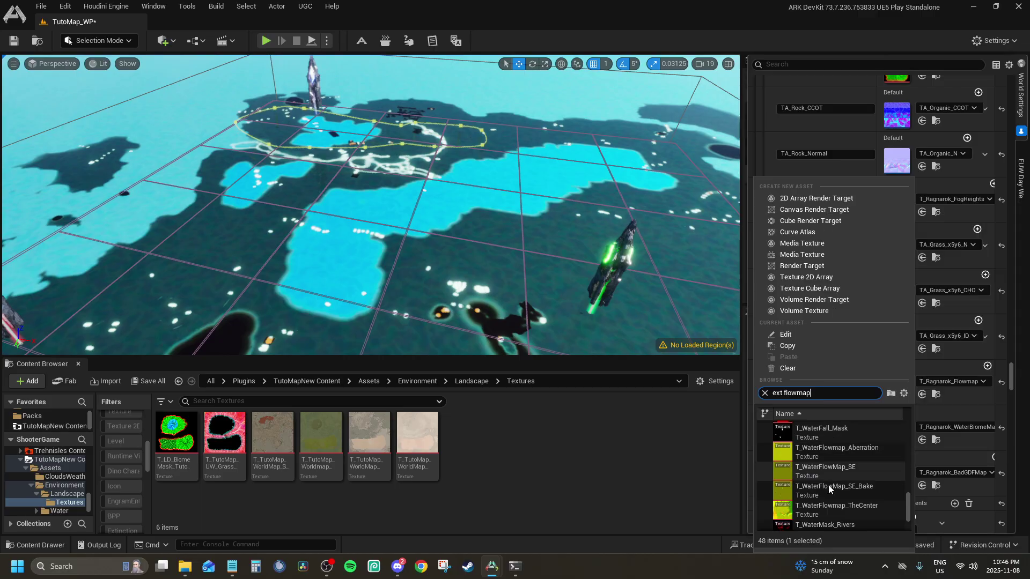
scroll(842, 470, up, 8)
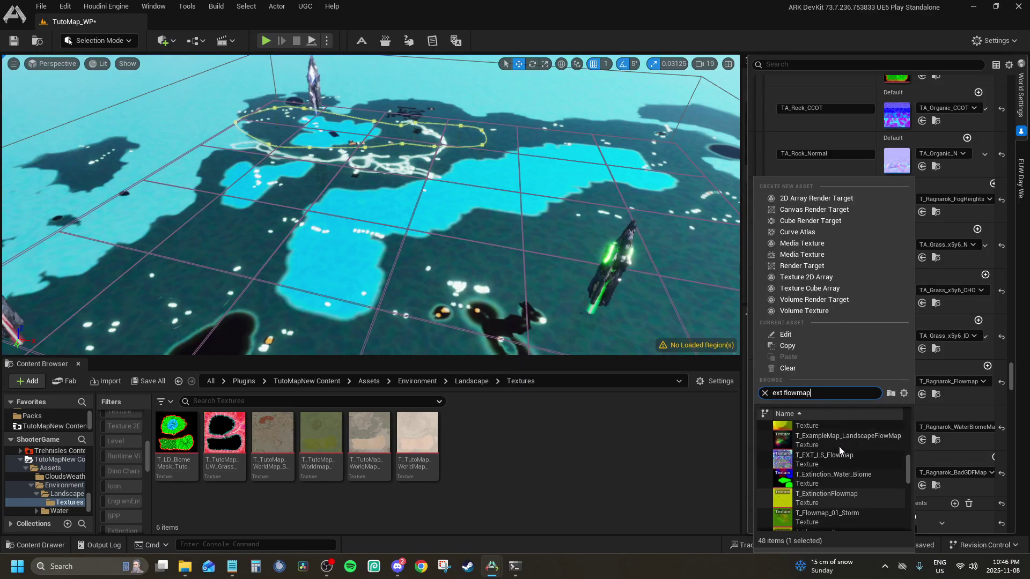
scroll(839, 446, up, 3)
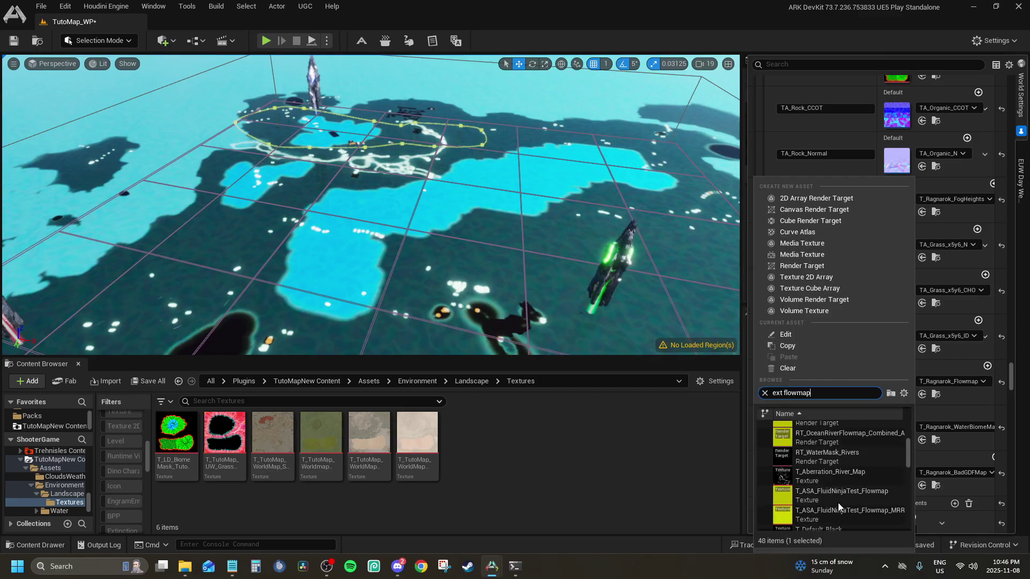
scroll(816, 461, up, 5)
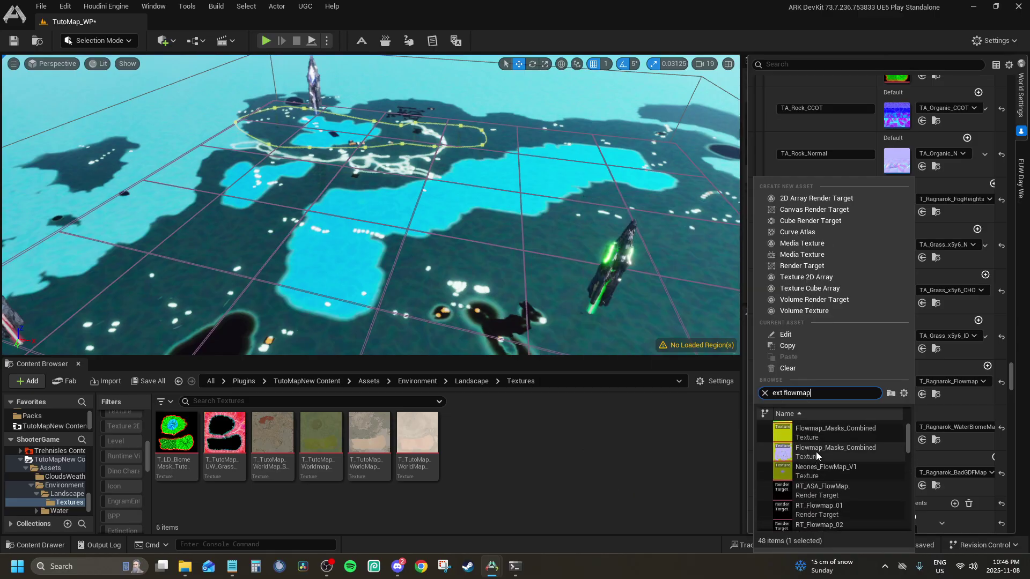
scroll(821, 461, down, 4)
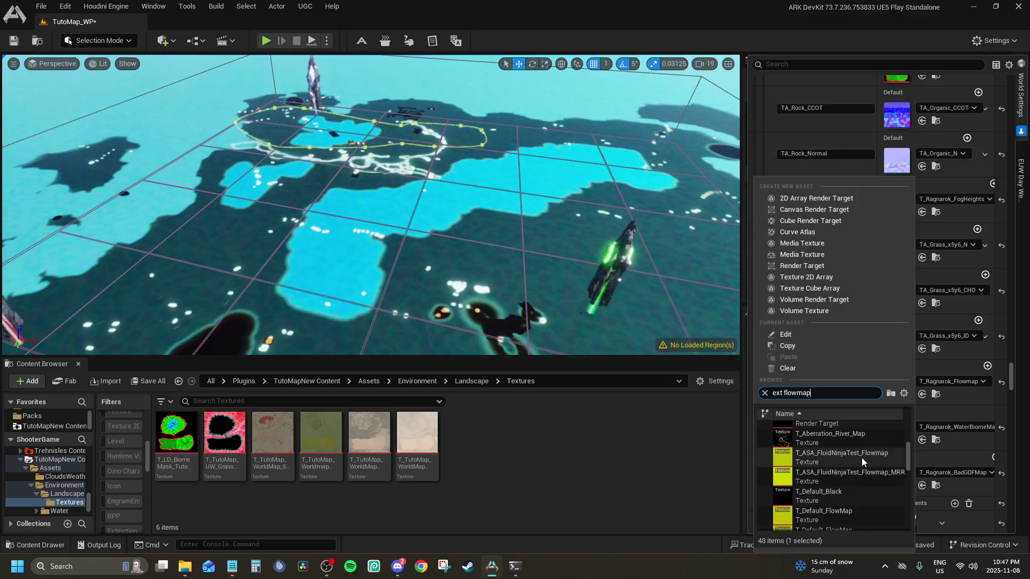
scroll(858, 460, down, 5)
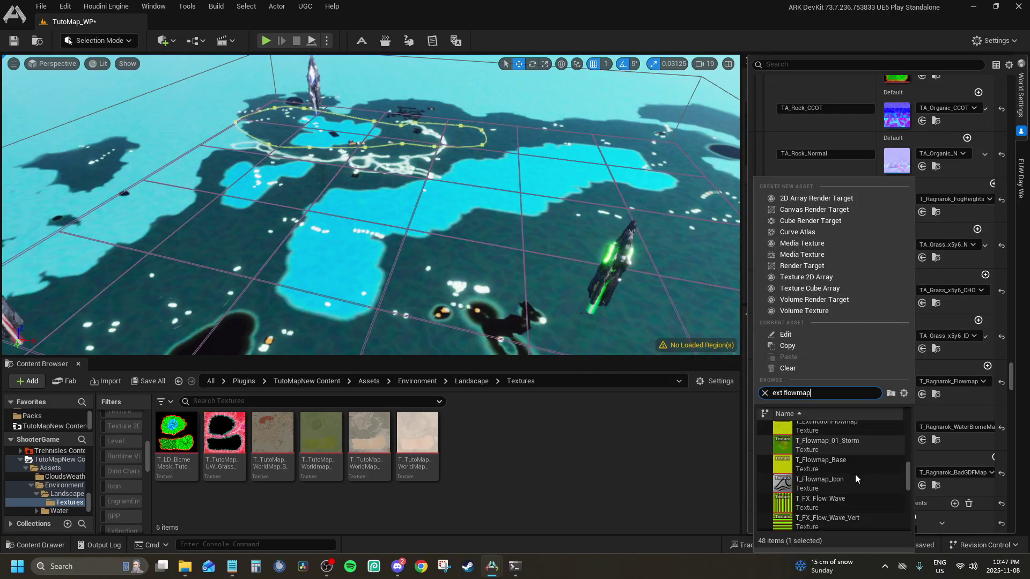
scroll(809, 440, down, 3)
click(831, 447)
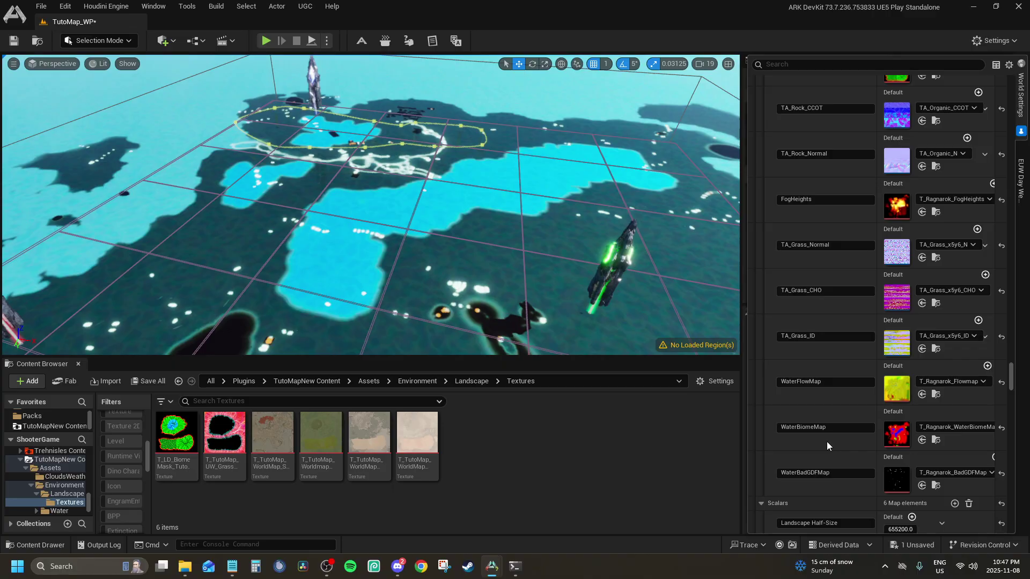
Assign the T_TutoMap_WaterBiomeMask_Out texture to the WaterBiomeMap override and view the water in the level.
right_drag(376, 215, 311, 225)
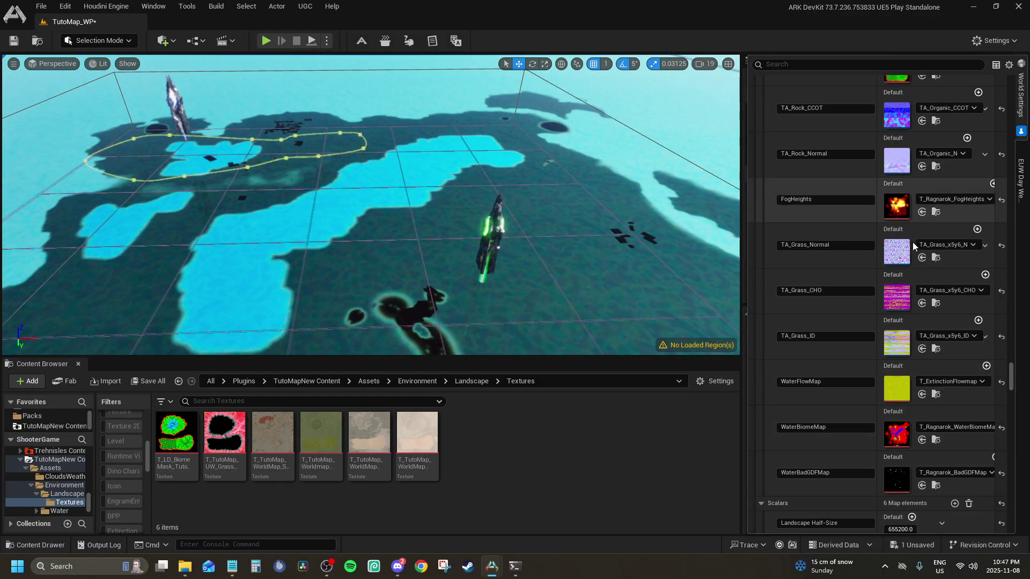
click(938, 428)
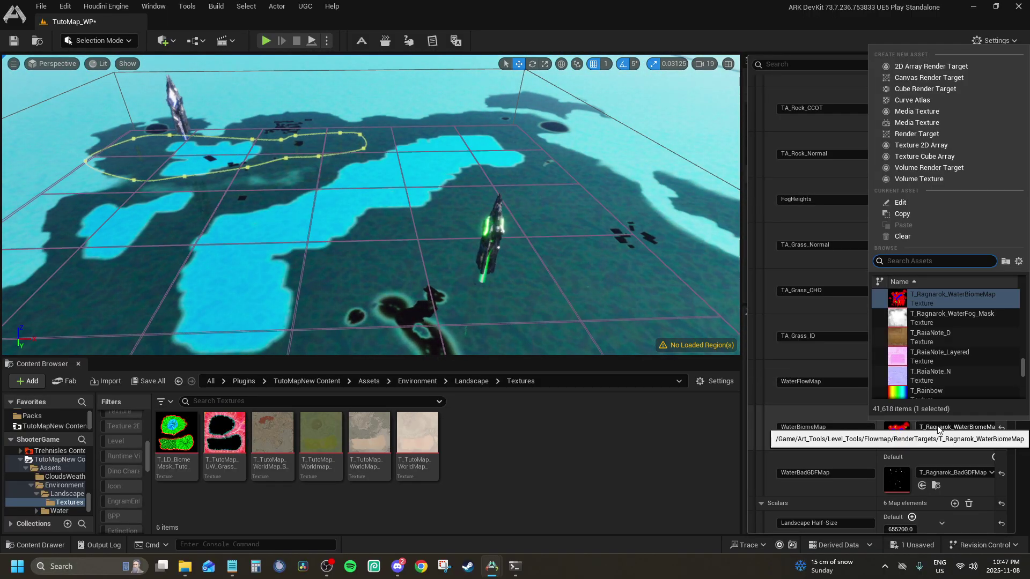
text(waterbiome)
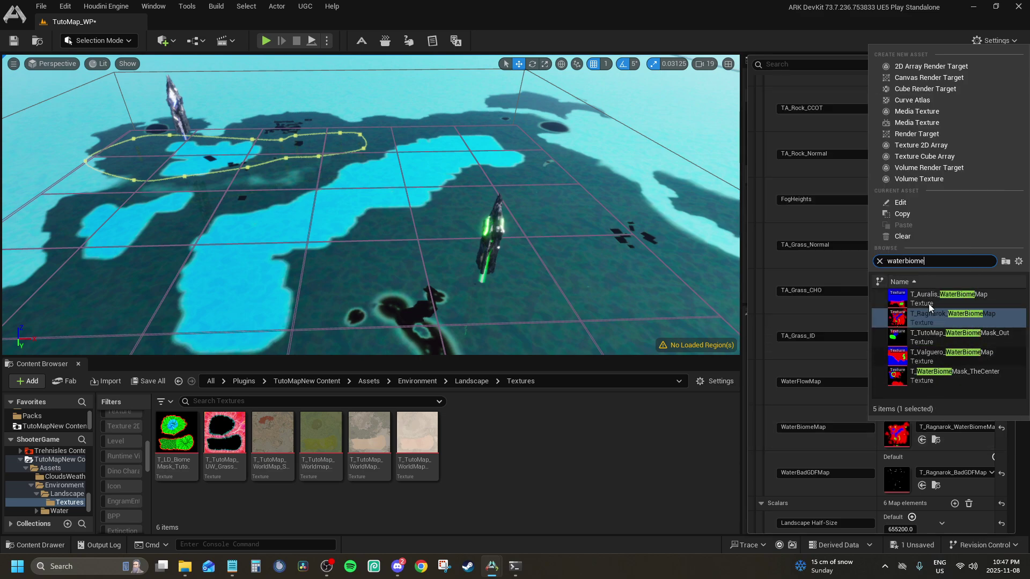
click(939, 339)
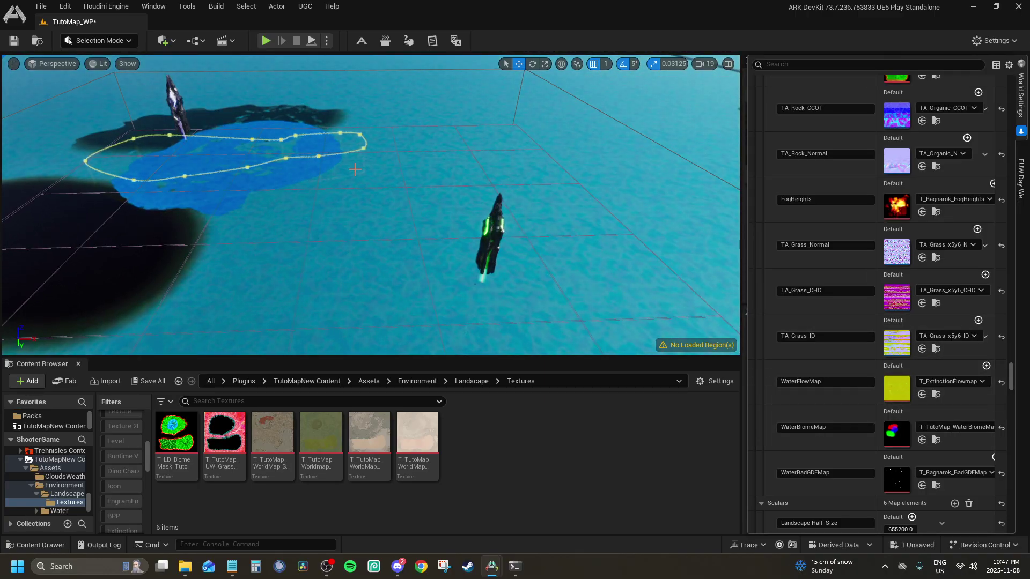
key(Up)
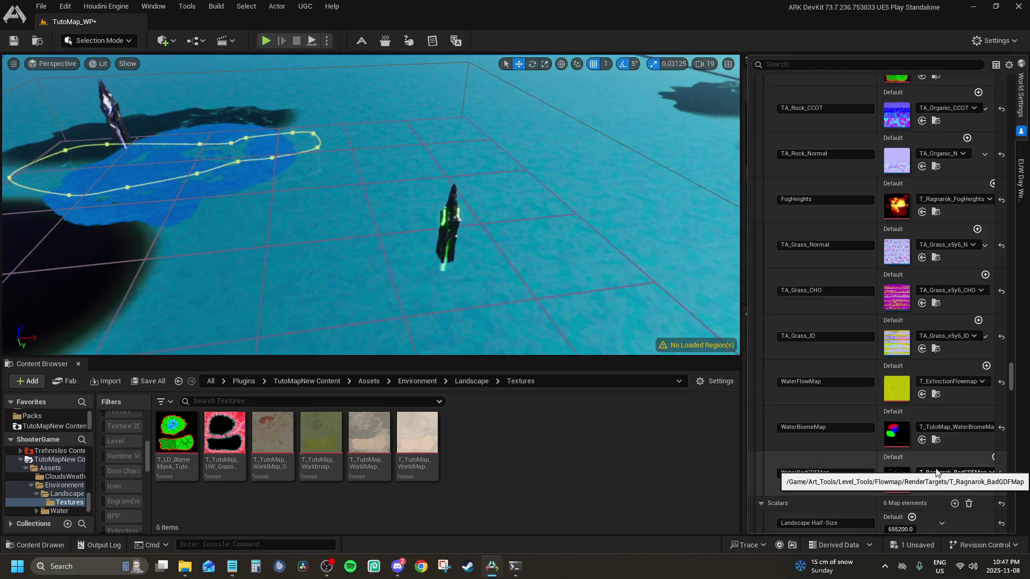
Add a new empty element to the Textures map of the global material parameter overrides and locate it below WaterBadGDFMap.
scroll(936, 466, down, 6)
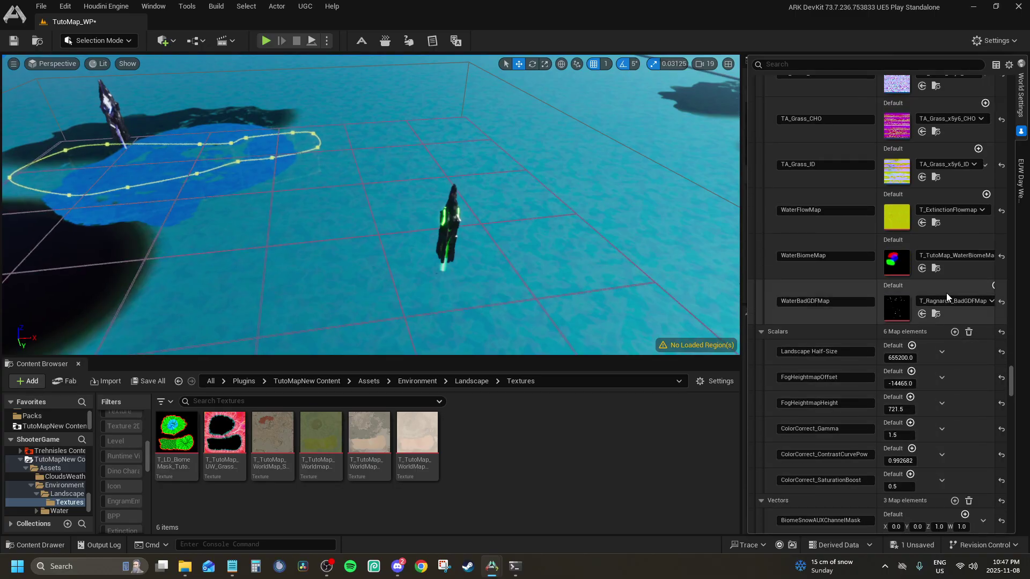
scroll(901, 343, down, 2)
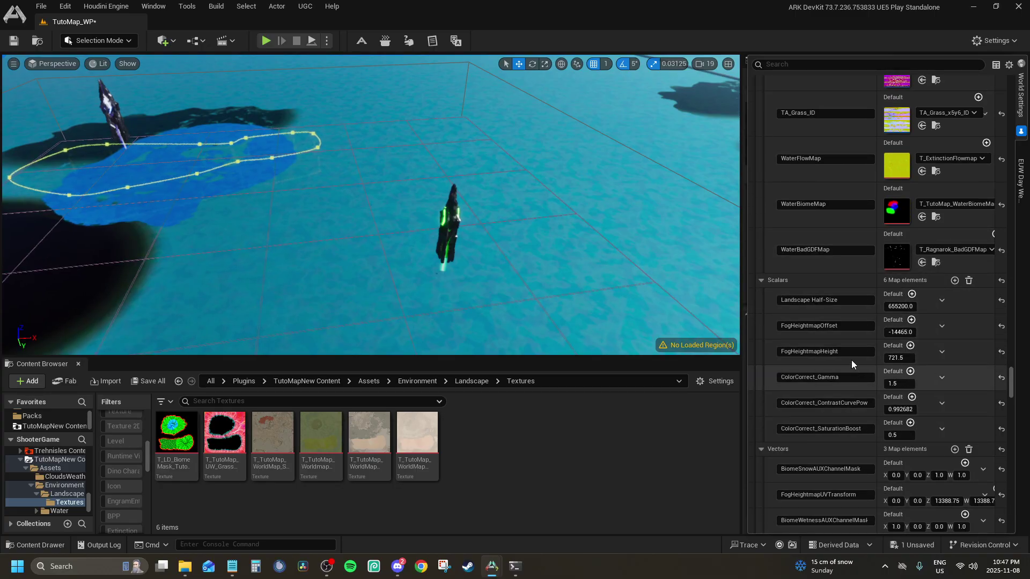
scroll(861, 416, down, 3)
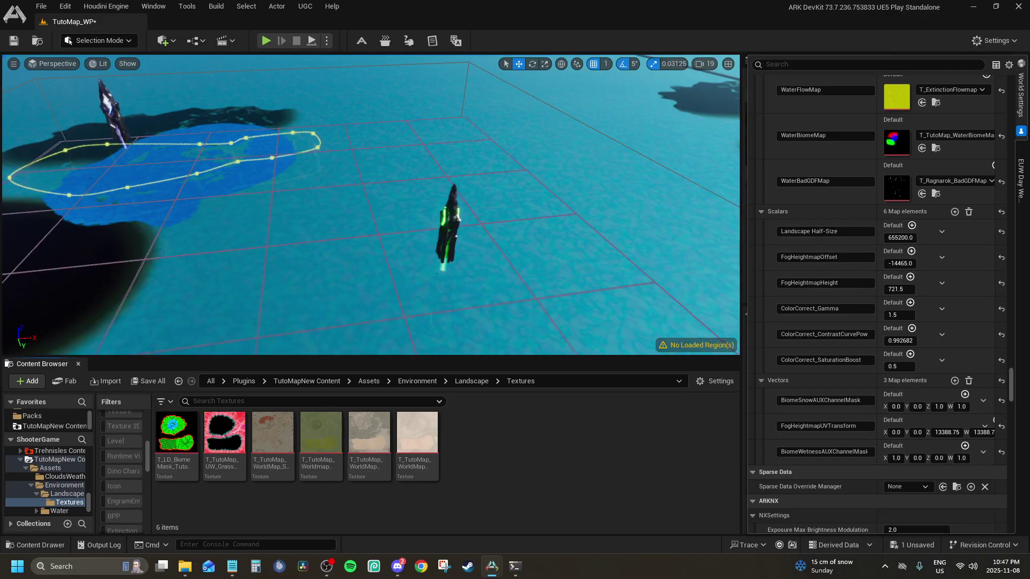
scroll(837, 242, up, 5)
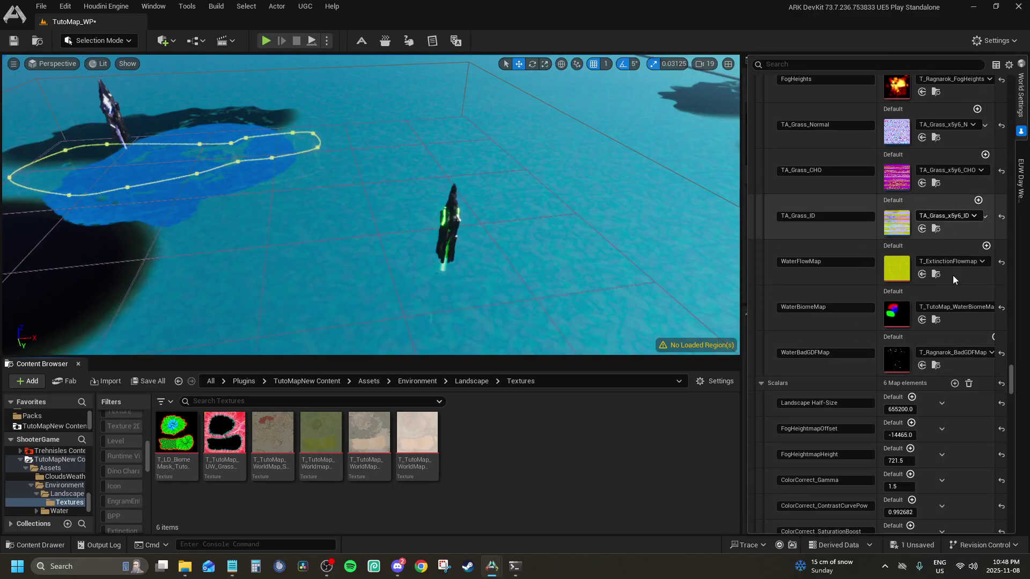
scroll(1013, 380, up, 15)
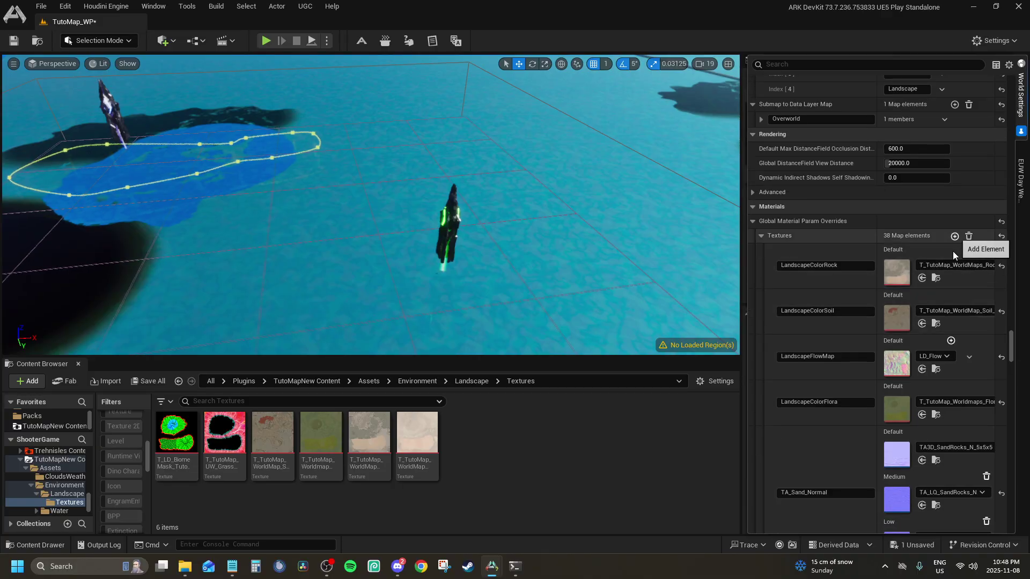
scroll(882, 304, down, 15)
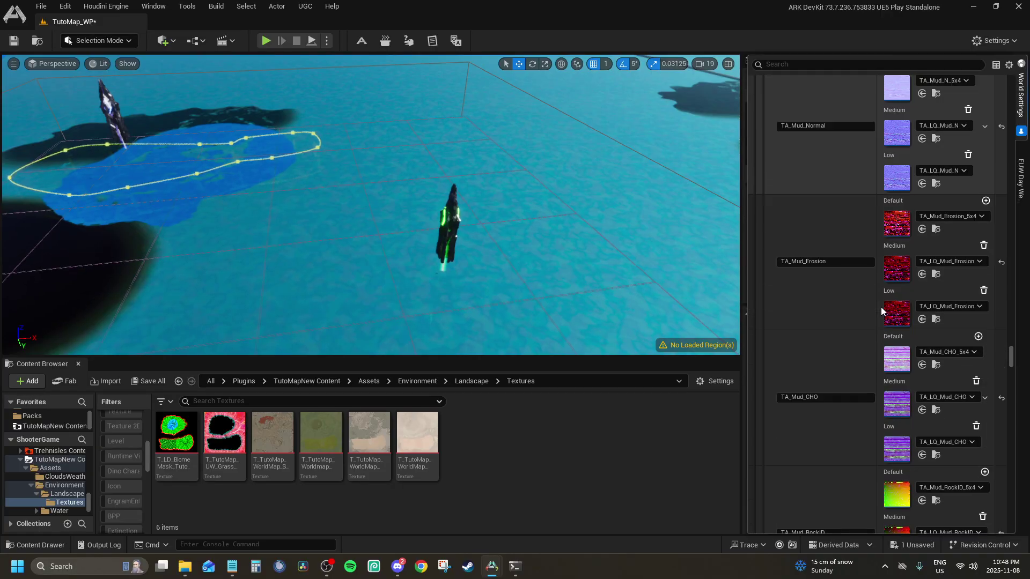
scroll(881, 308, down, 10)
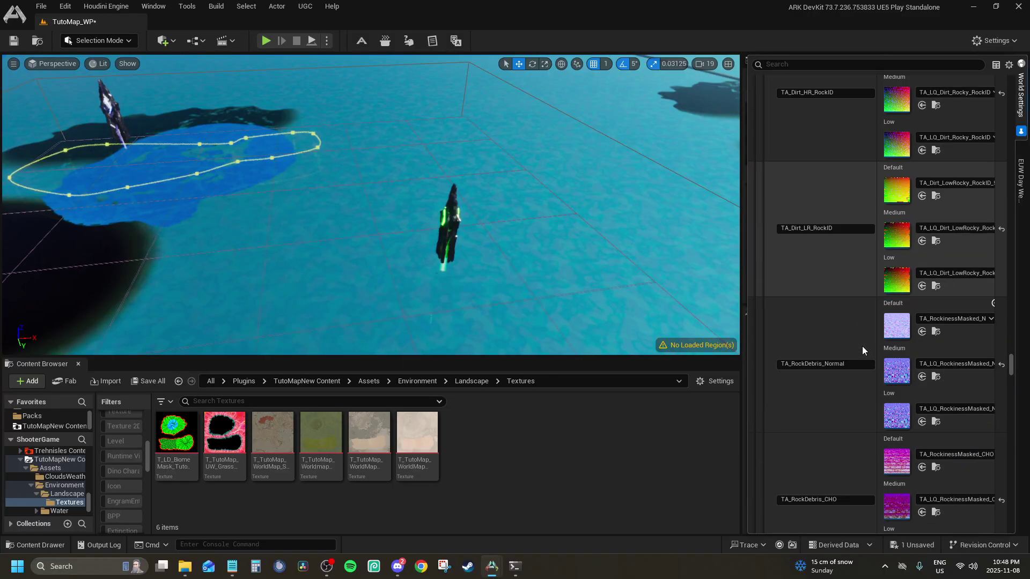
scroll(860, 360, down, 10)
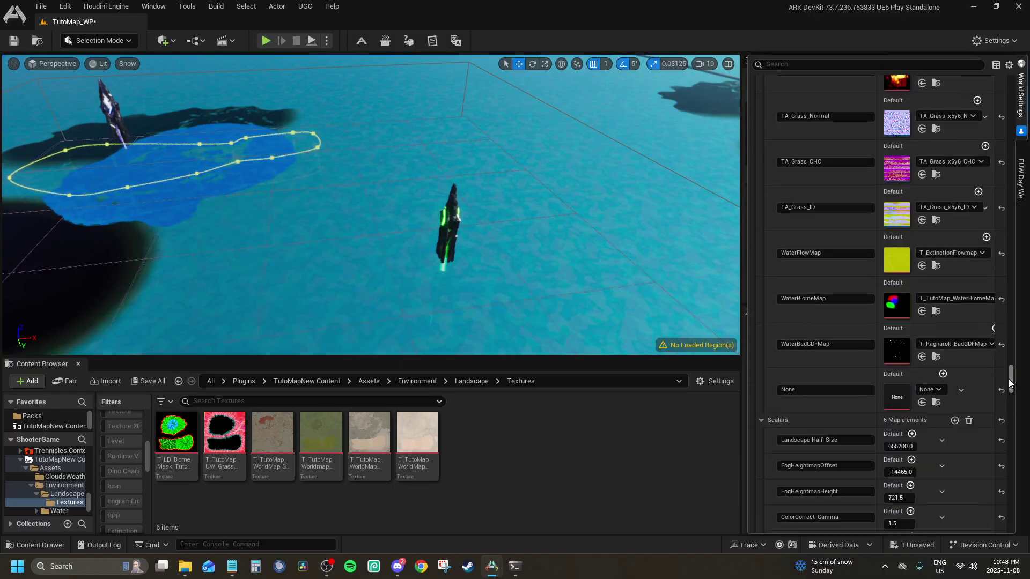
scroll(1009, 383, down, 5)
scroll(874, 314, up, 8)
scroll(826, 375, down, 3)
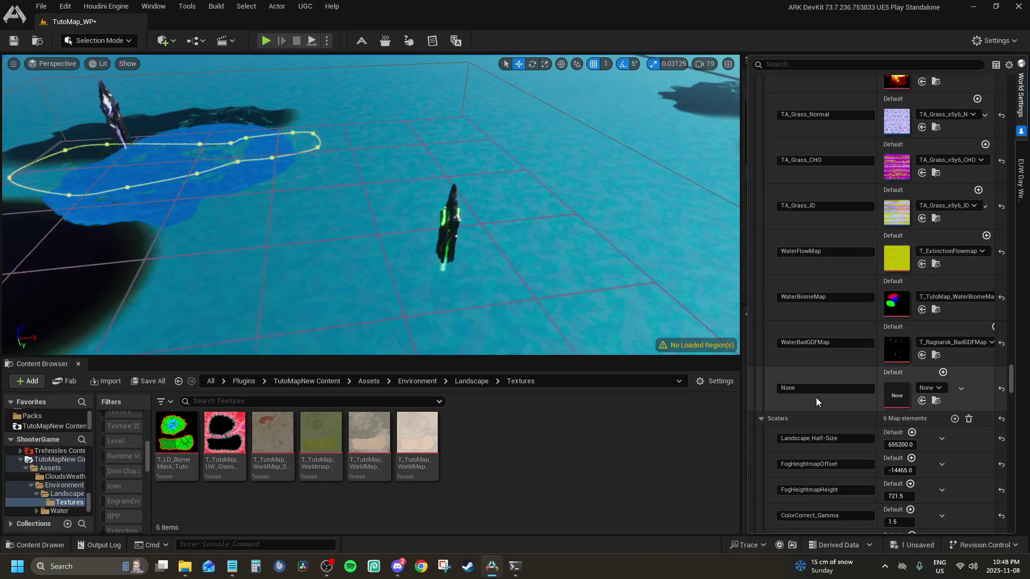
Name the new empty element in the global material texture overrides LandscapeColorSand.
double_click(808, 389)
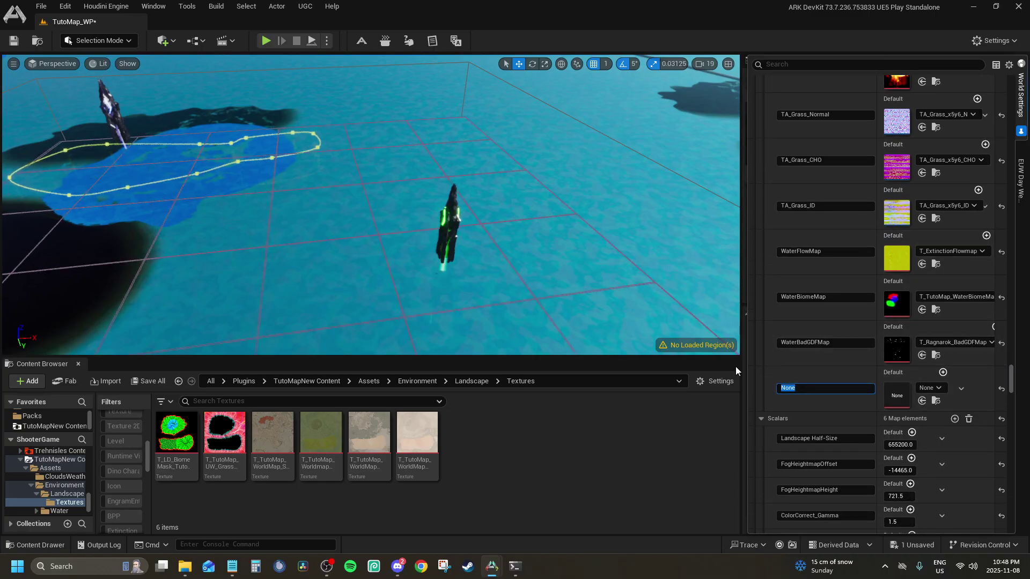
text(LandscapeC)
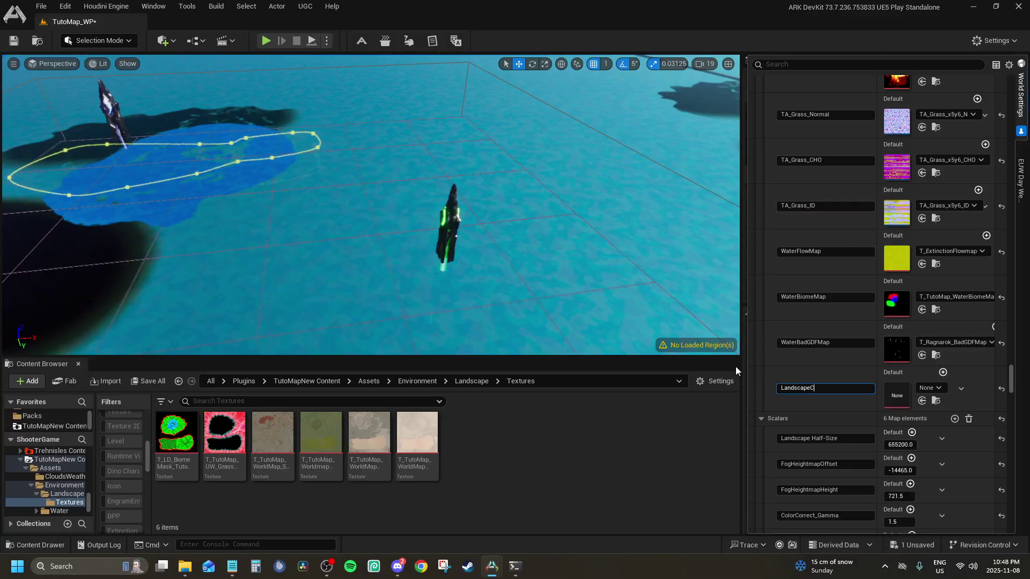
text(olor)
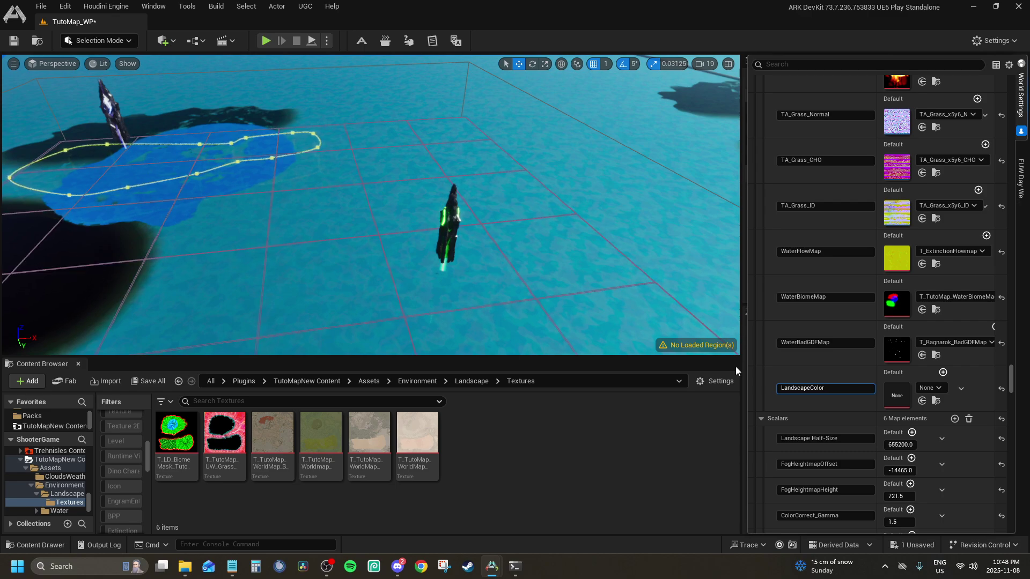
text(Sand)
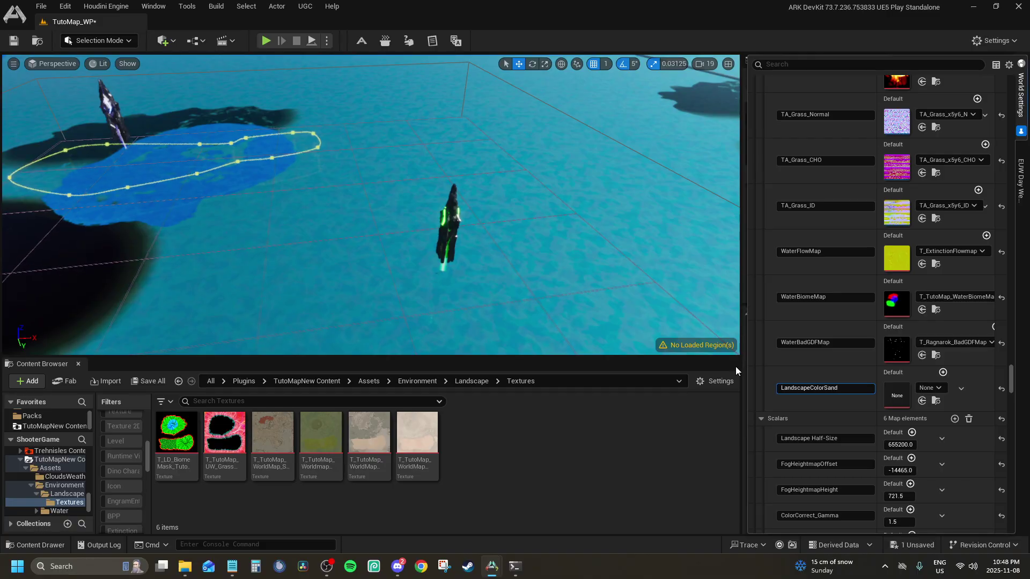
key(Return)
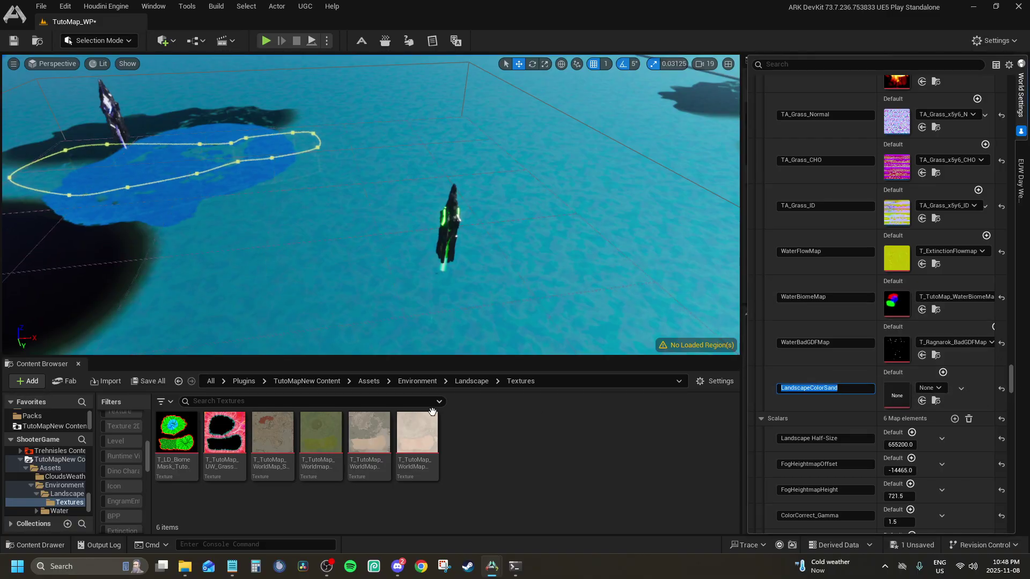
Assign the map's sand world map texture from the Textures folder to the LandscapeColorSand override and save the TutoMap_WP level.
drag(418, 437, 902, 394)
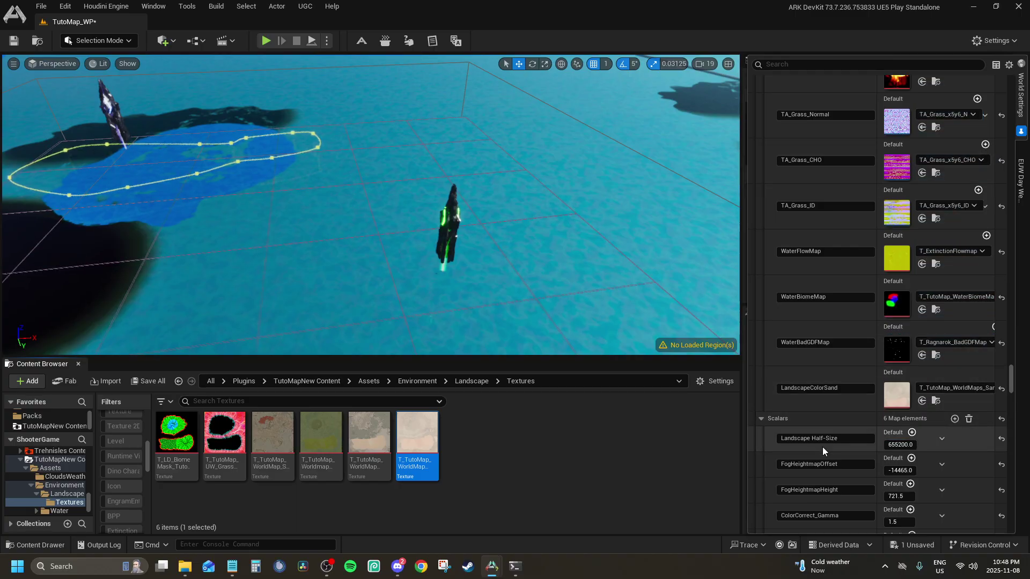
key(ctrl+s)
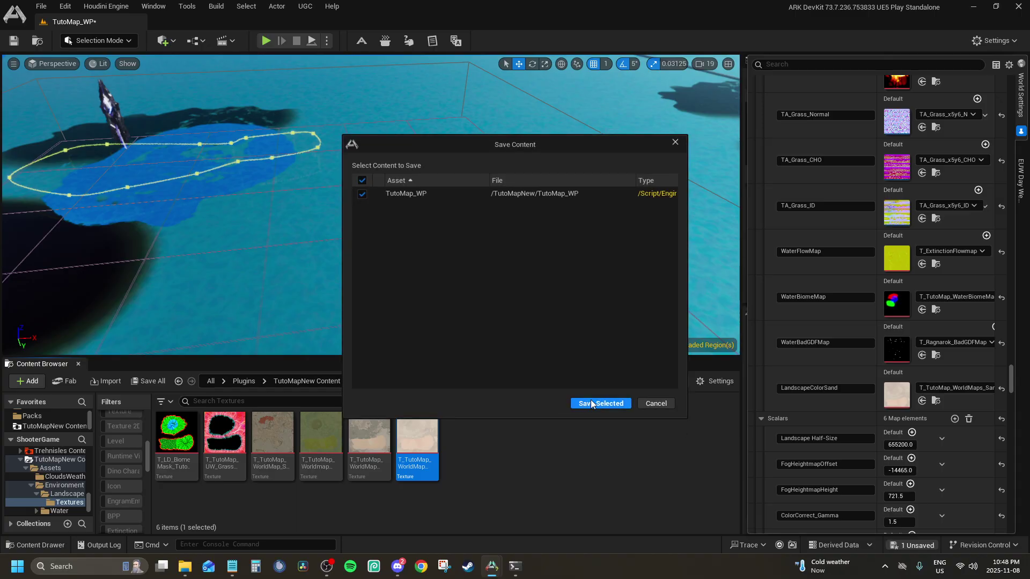
click(599, 404)
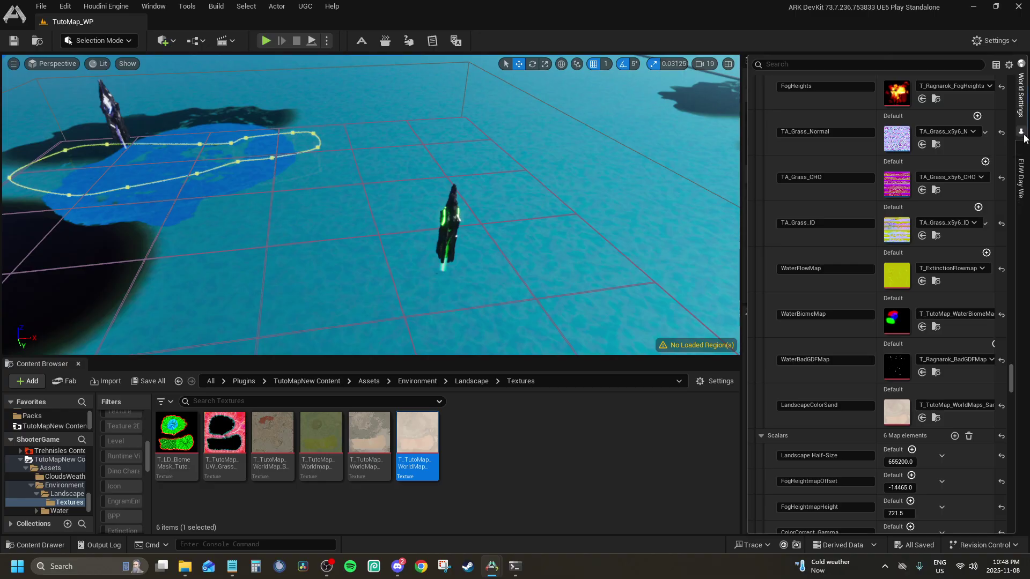
click(95, 44)
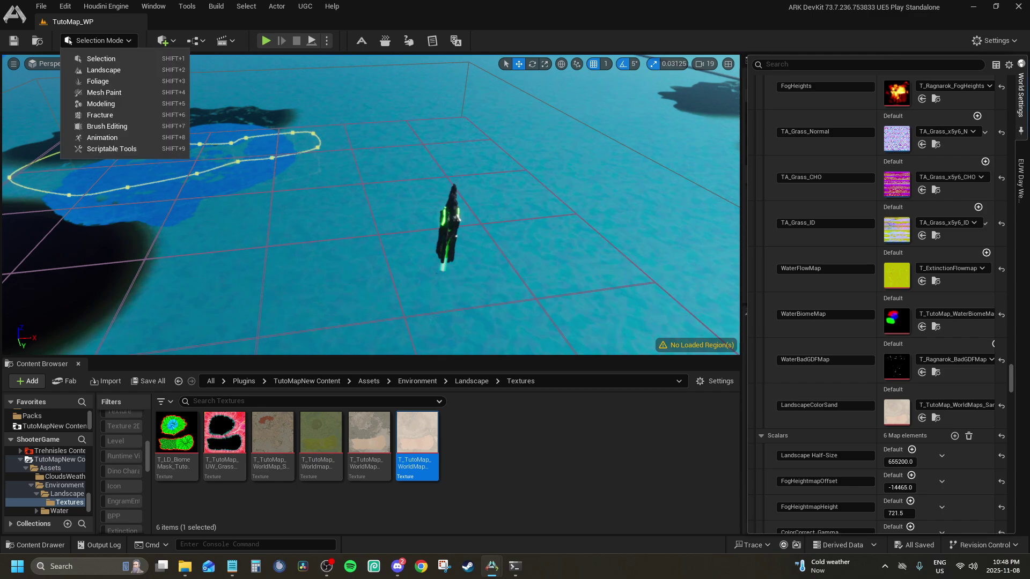
click(86, 70)
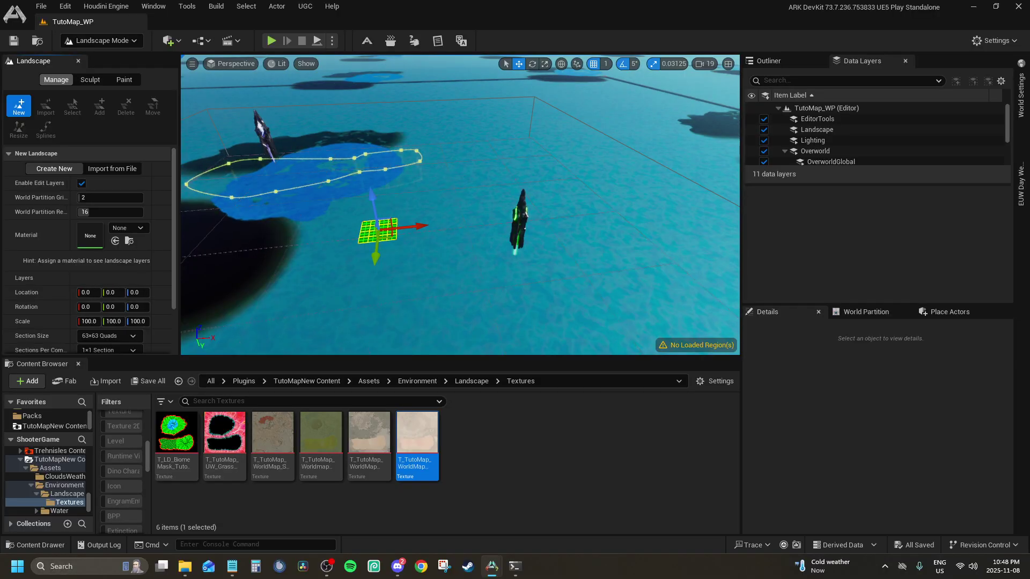
click(1021, 94)
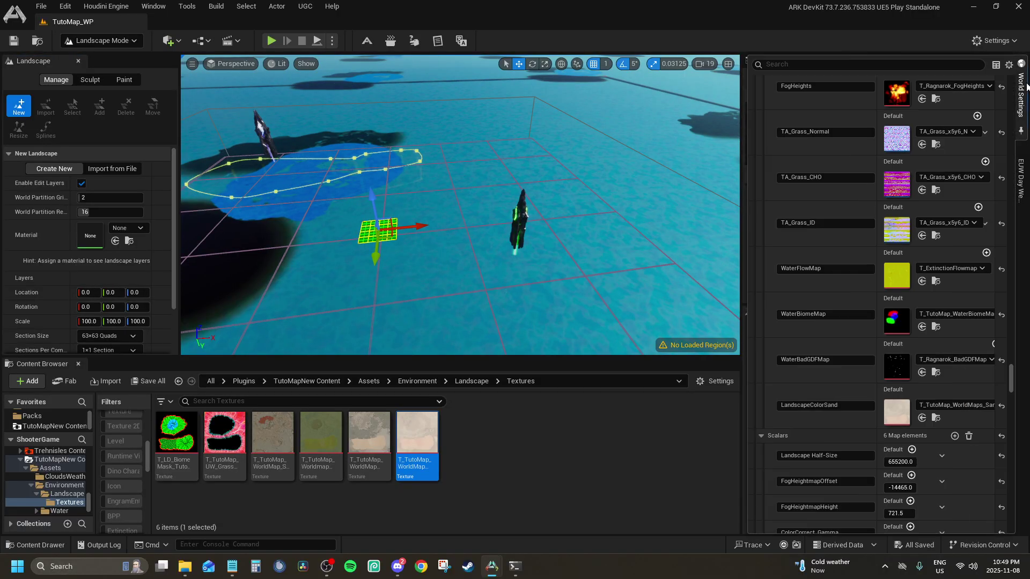
drag(1012, 378, 1023, 78)
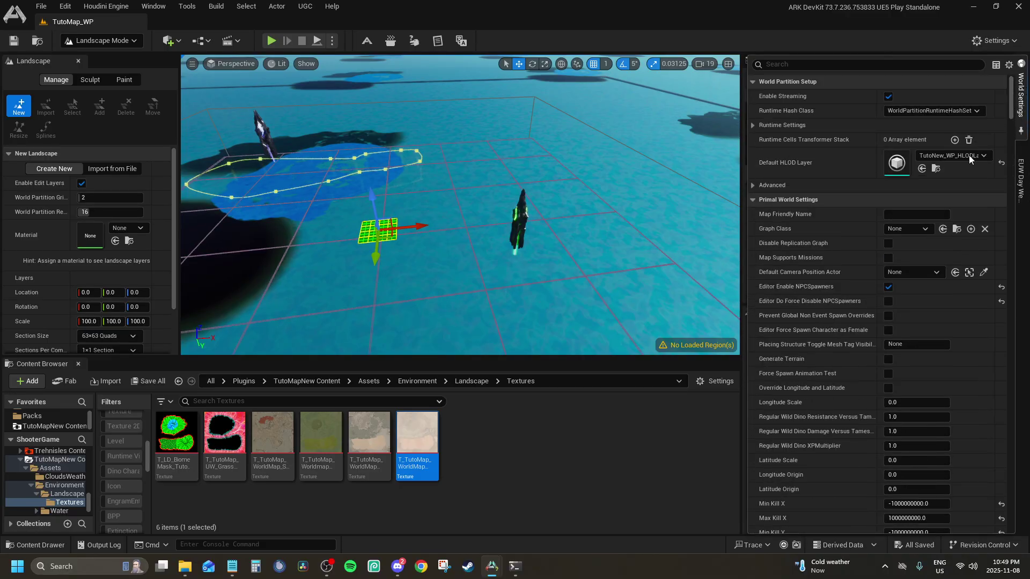
click(919, 273)
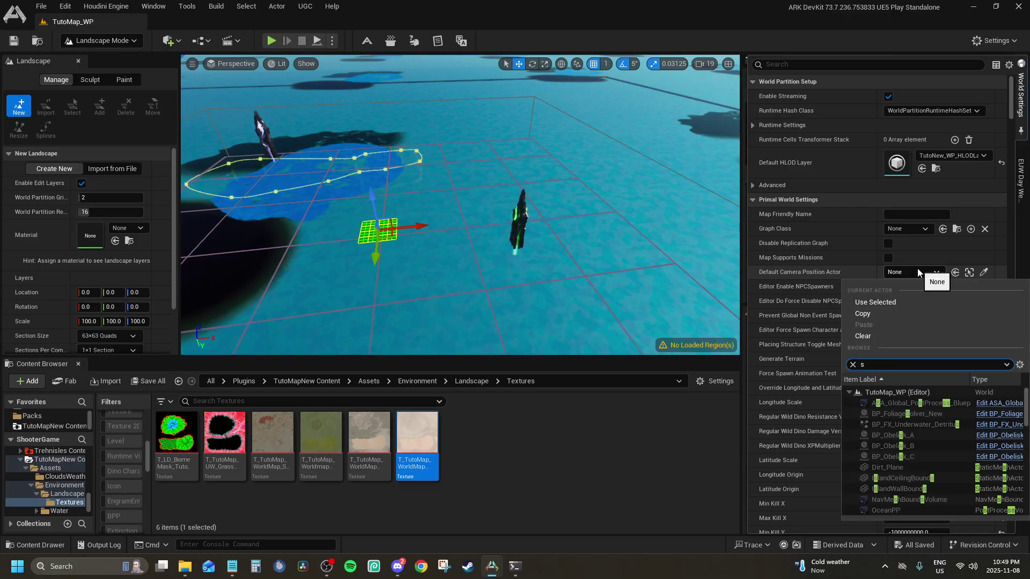
text(starting cam)
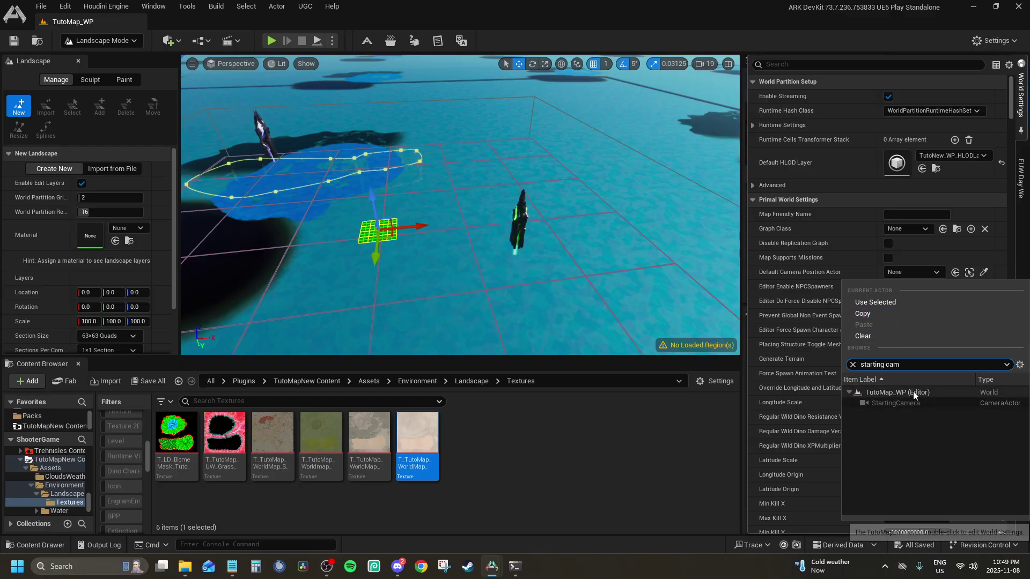
click(127, 41)
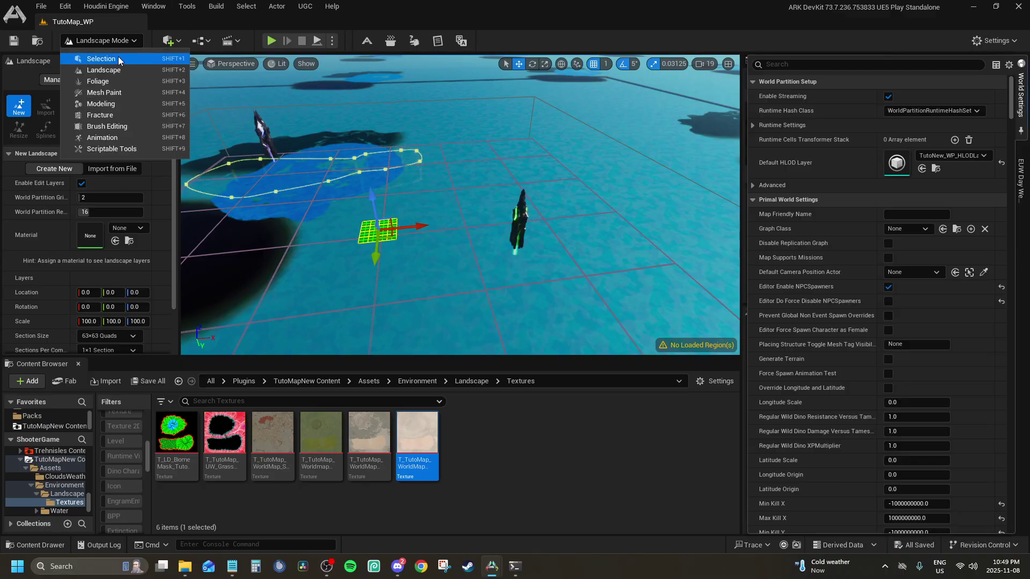
click(91, 68)
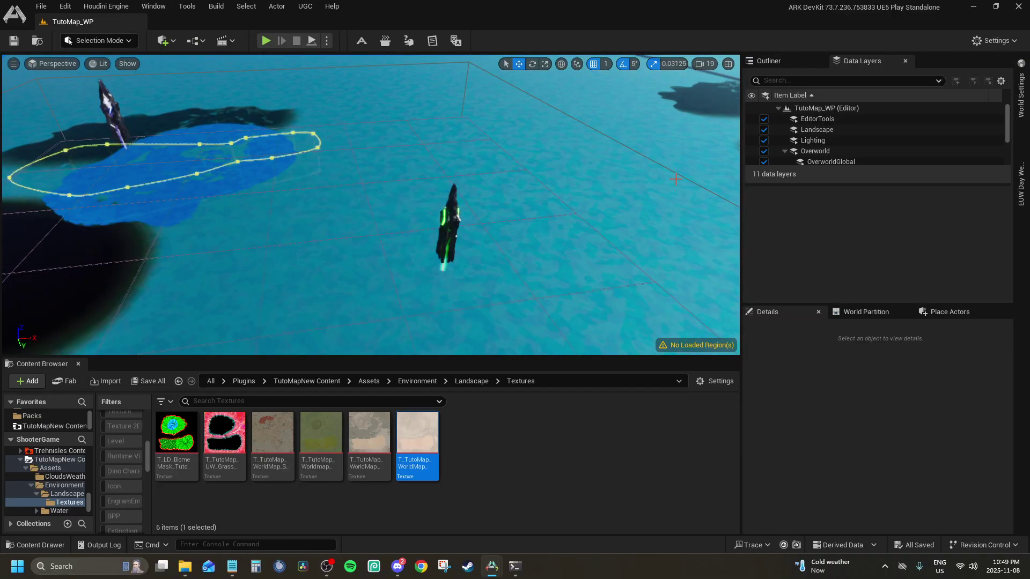
Set the Default Camera Position Actor in the world settings to StartingCamera and save the TutoMap_WP level.
click(1021, 94)
click(912, 273)
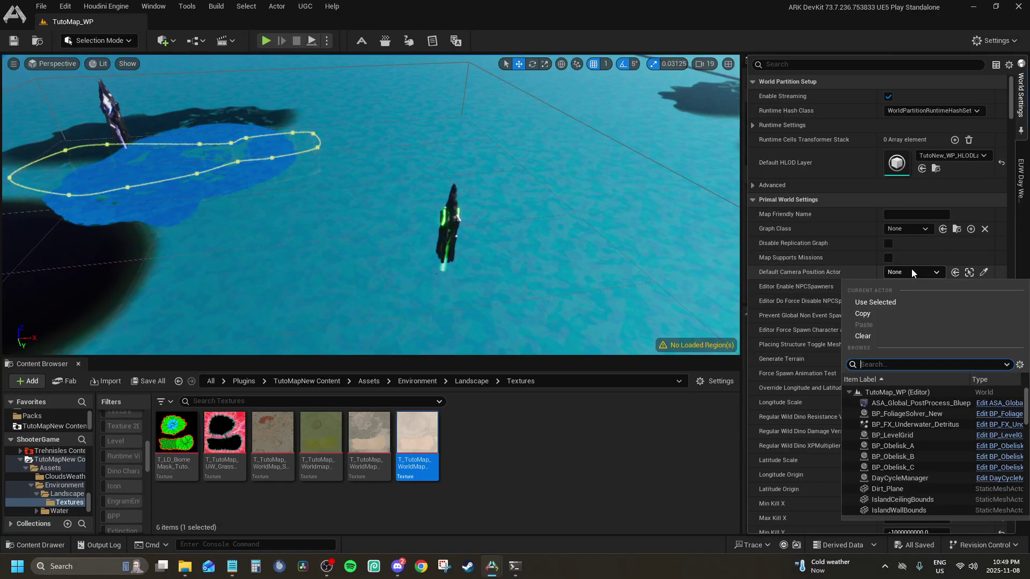
text(starting cam)
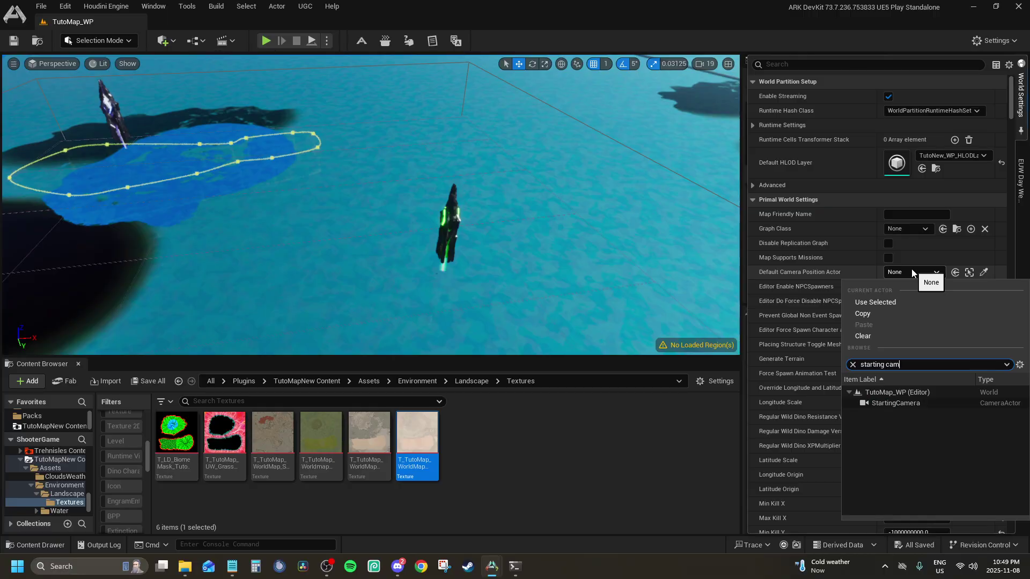
click(896, 404)
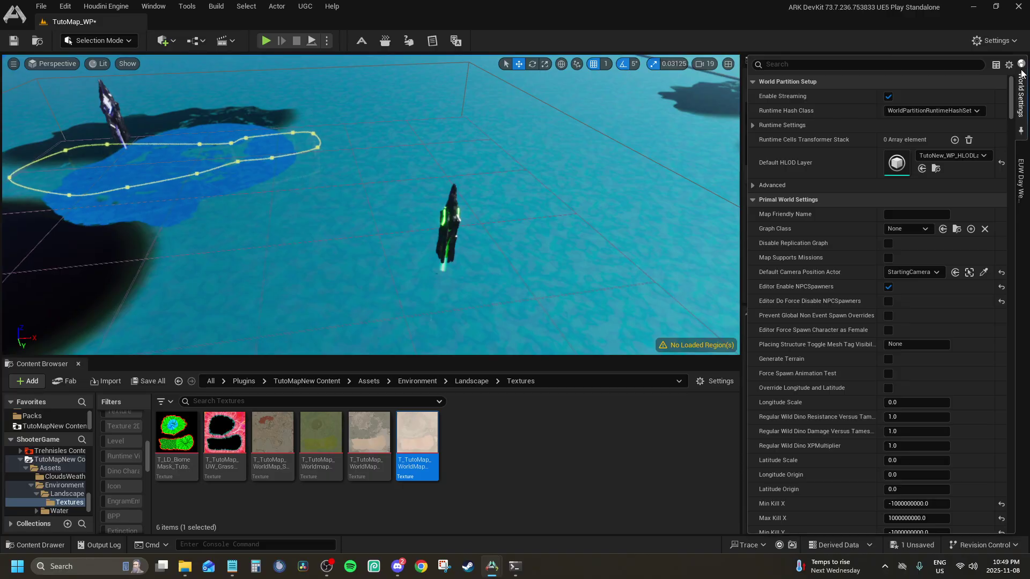
click(912, 546)
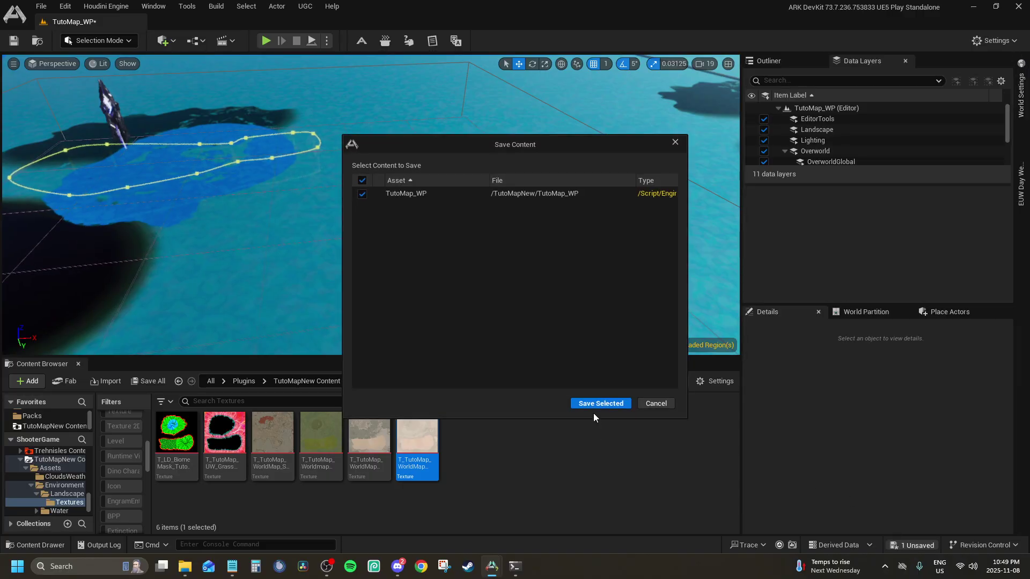
click(596, 404)
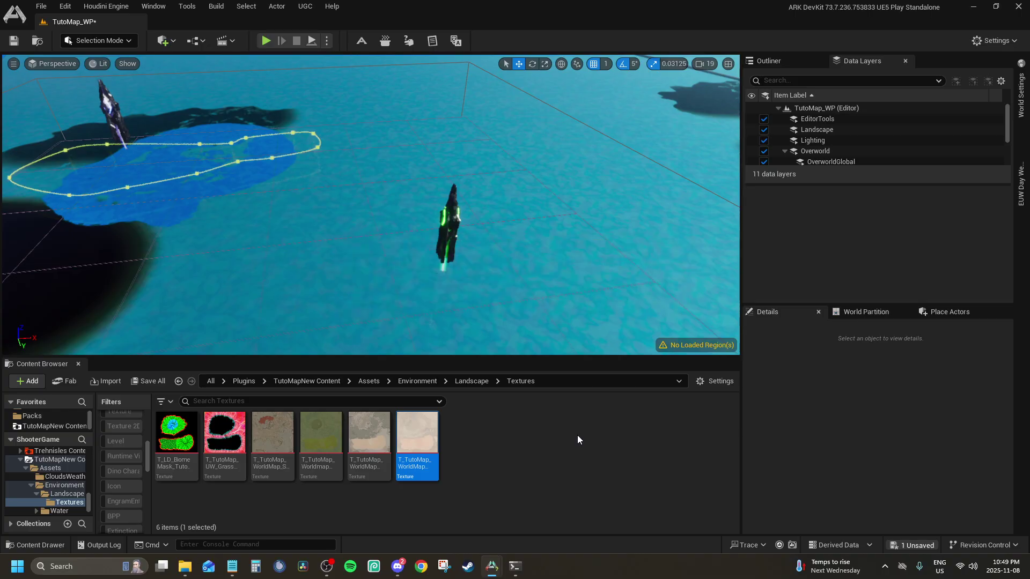
click(581, 504)
click(99, 40)
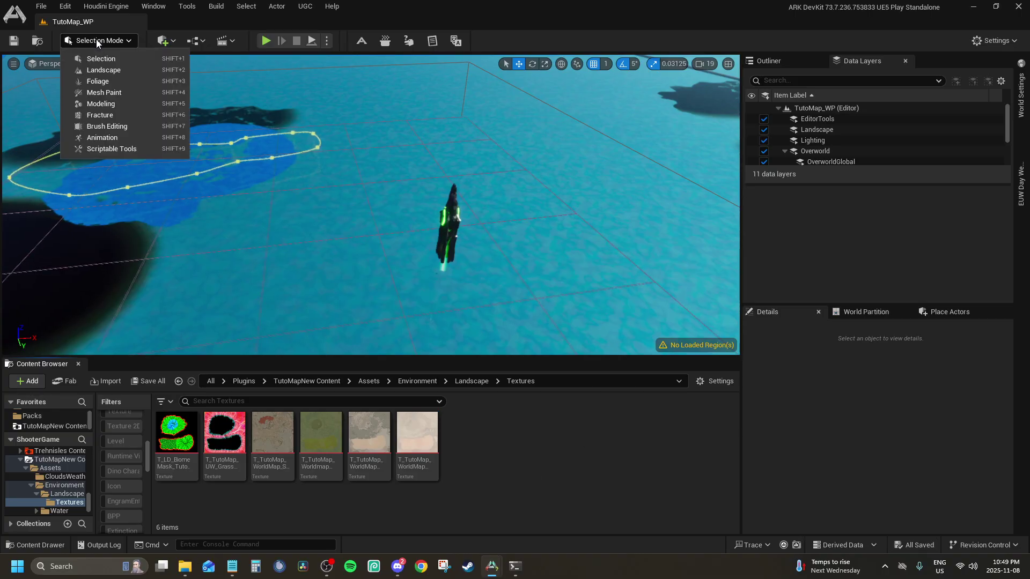
click(108, 70)
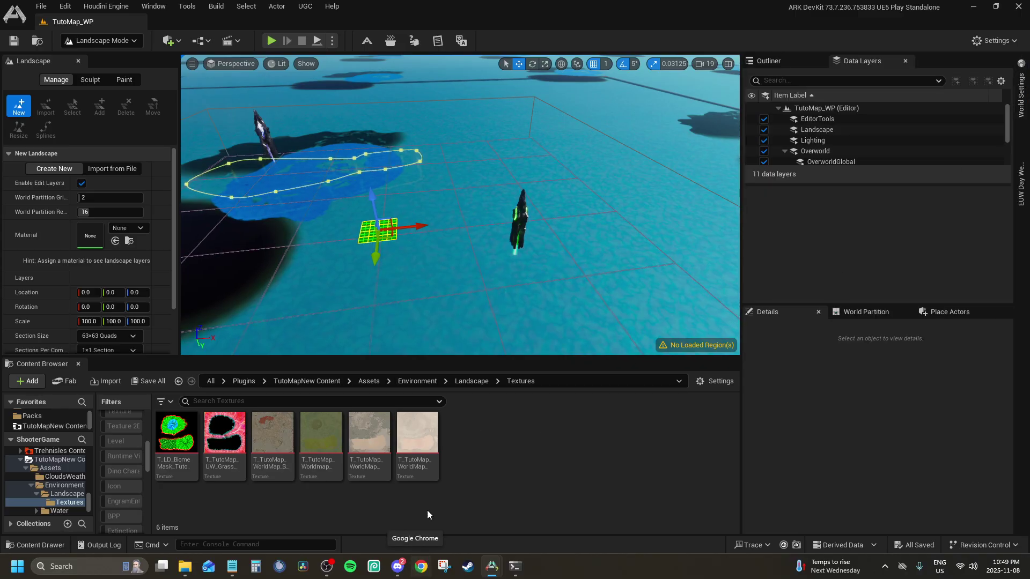
click(85, 41)
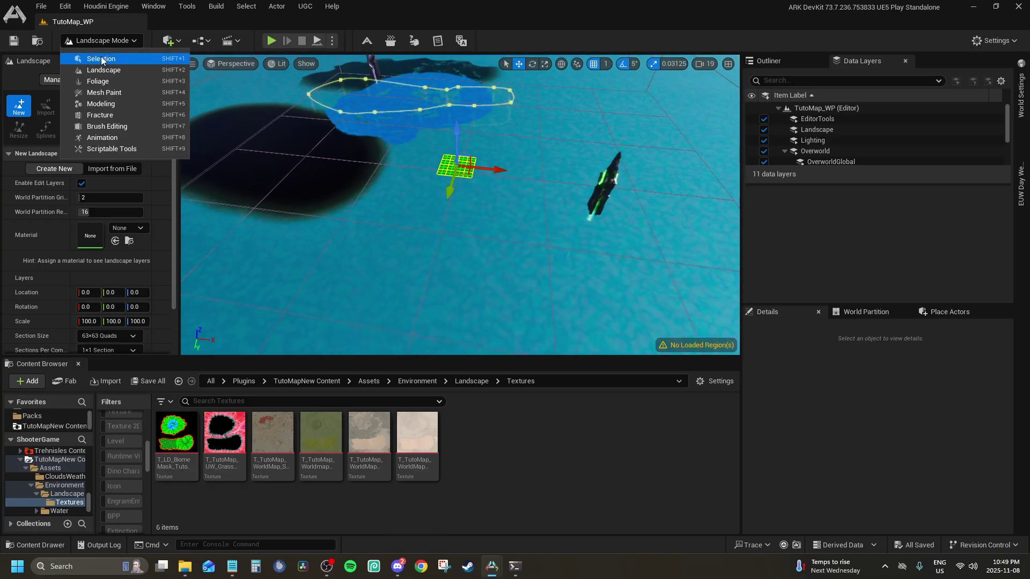
click(102, 59)
Enable the Cloud show flag so clouds are rendered in the level viewport.
scroll(129, 100, down, 5)
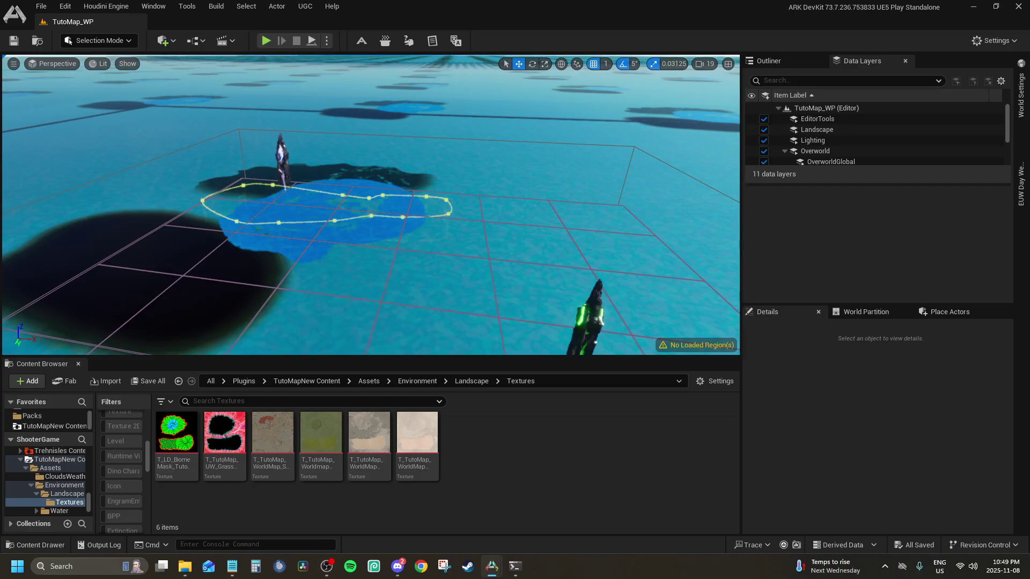
click(100, 57)
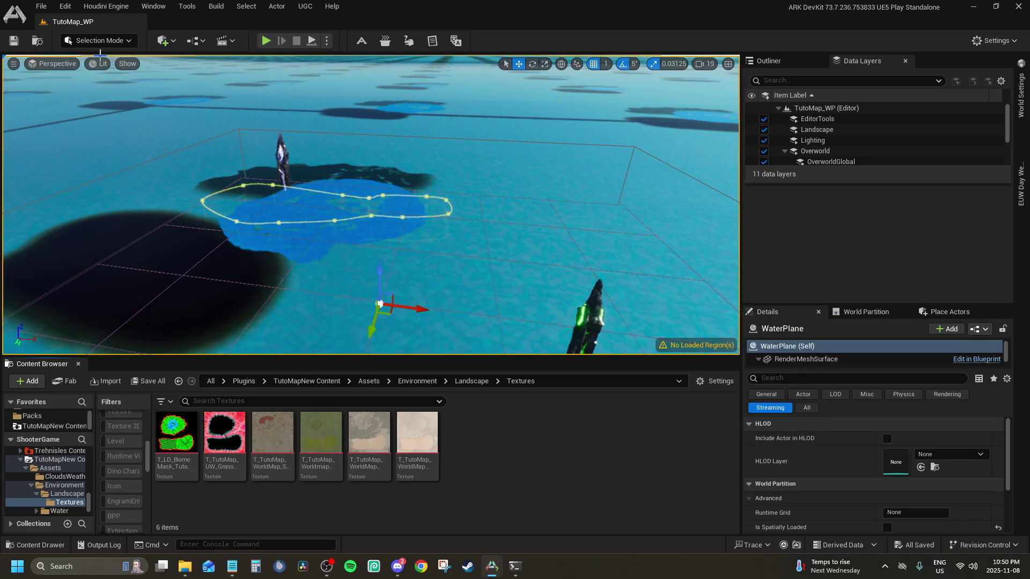
click(127, 64)
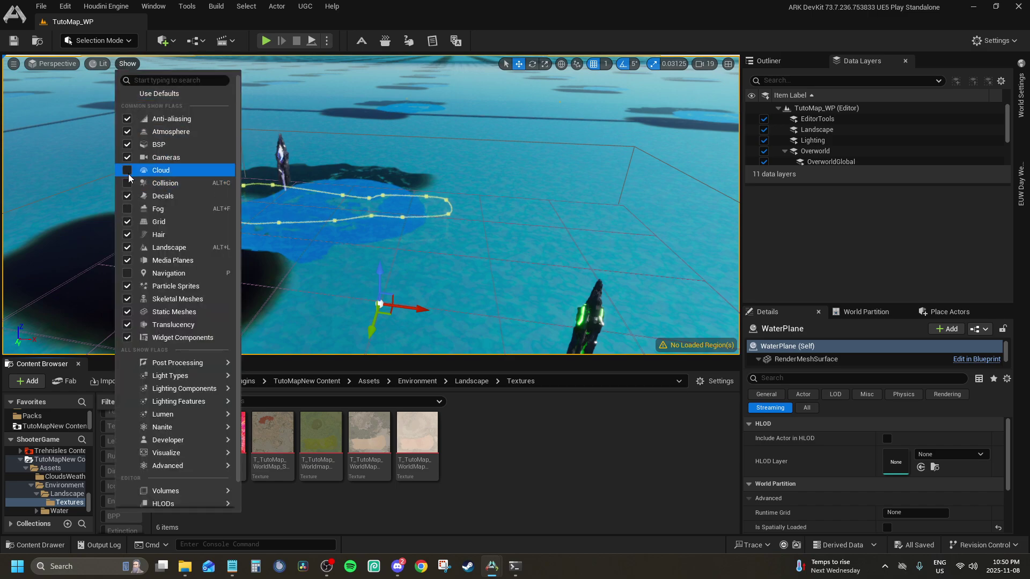
click(127, 171)
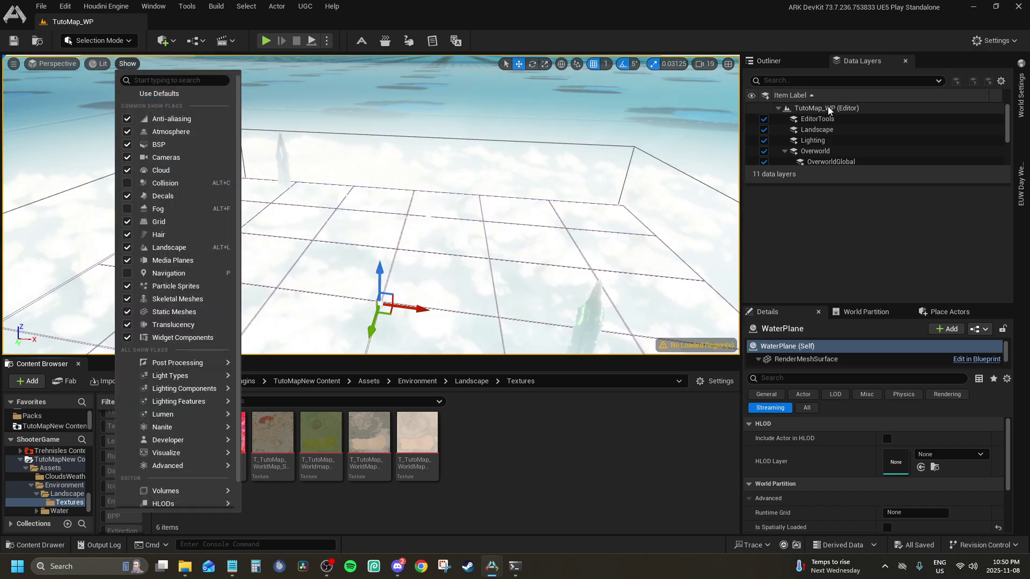
click(768, 108)
Go to the TutoMapNew Content root folder and select the UDS_Island actor in the Outliner's UDS folder.
click(770, 61)
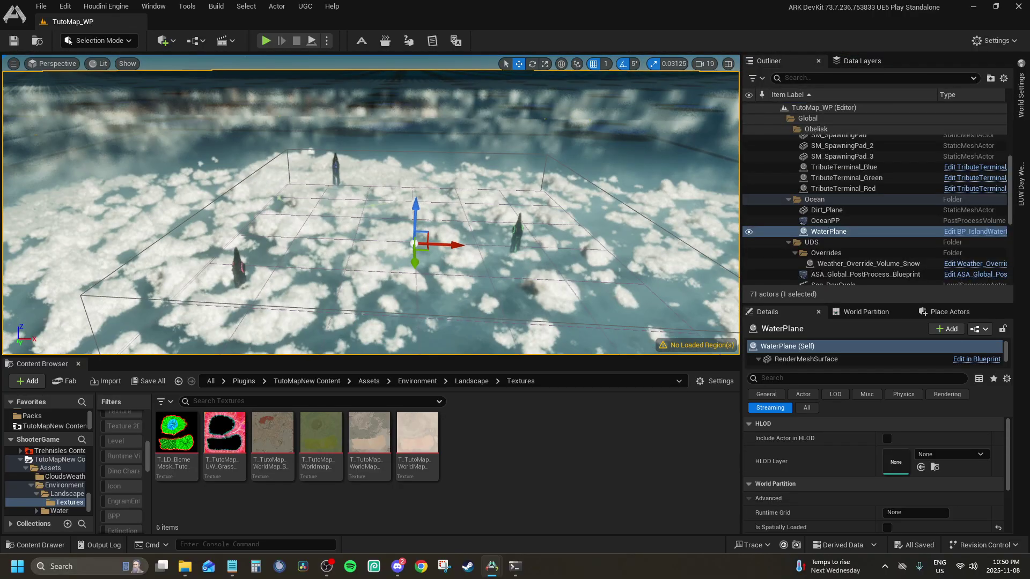
right_drag(428, 239, 427, 240)
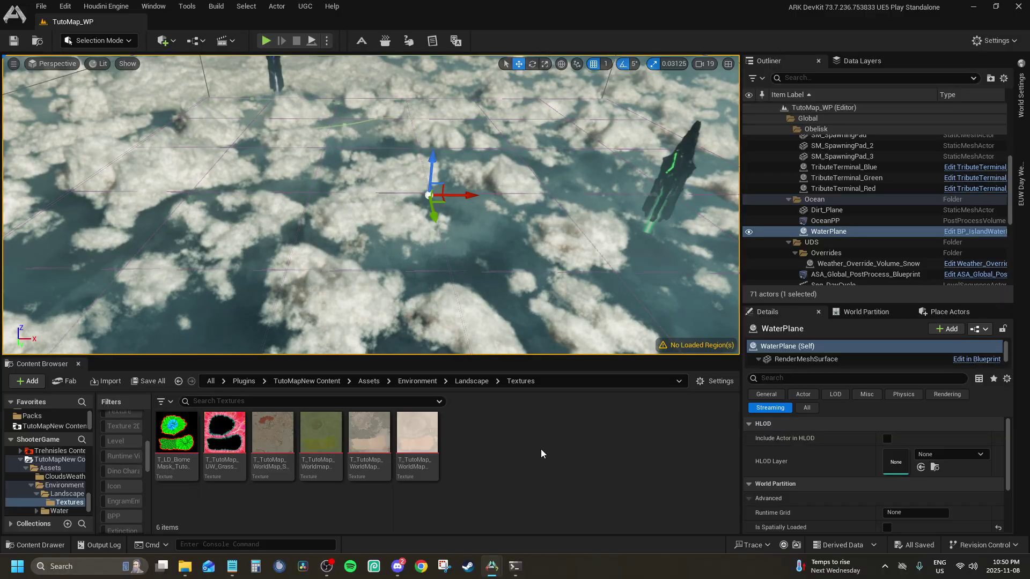
click(318, 382)
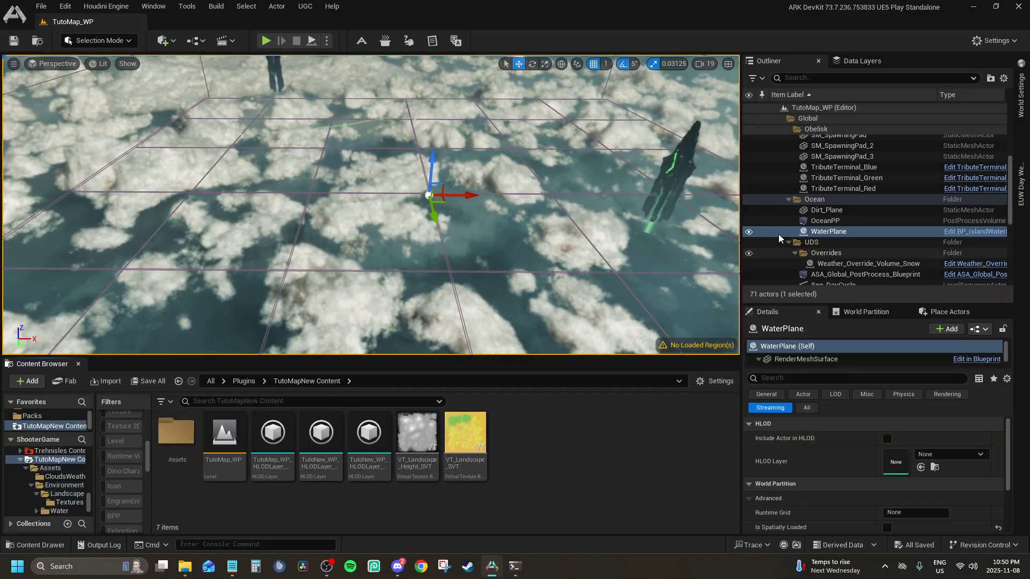
scroll(822, 215, down, 3)
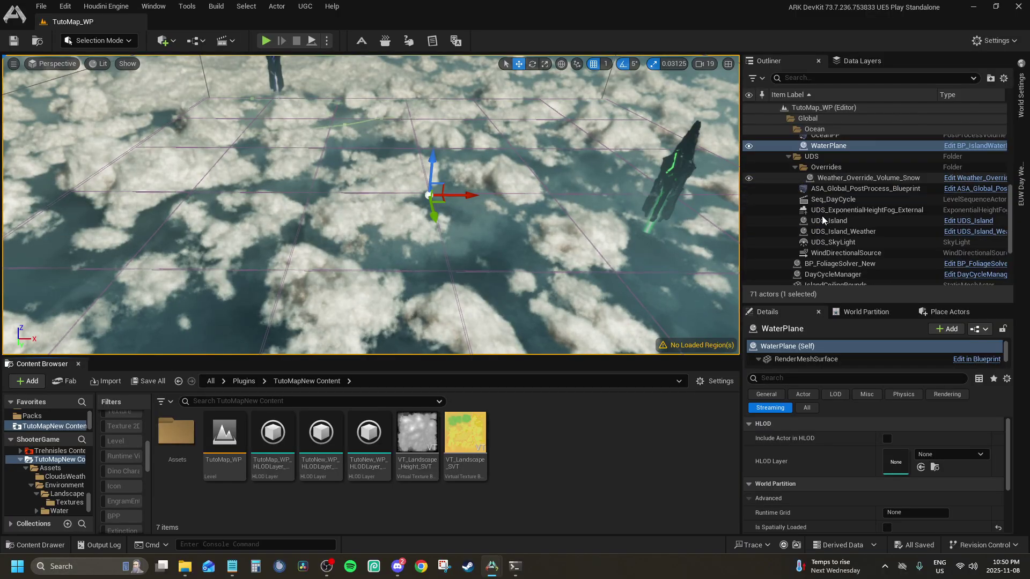
click(829, 228)
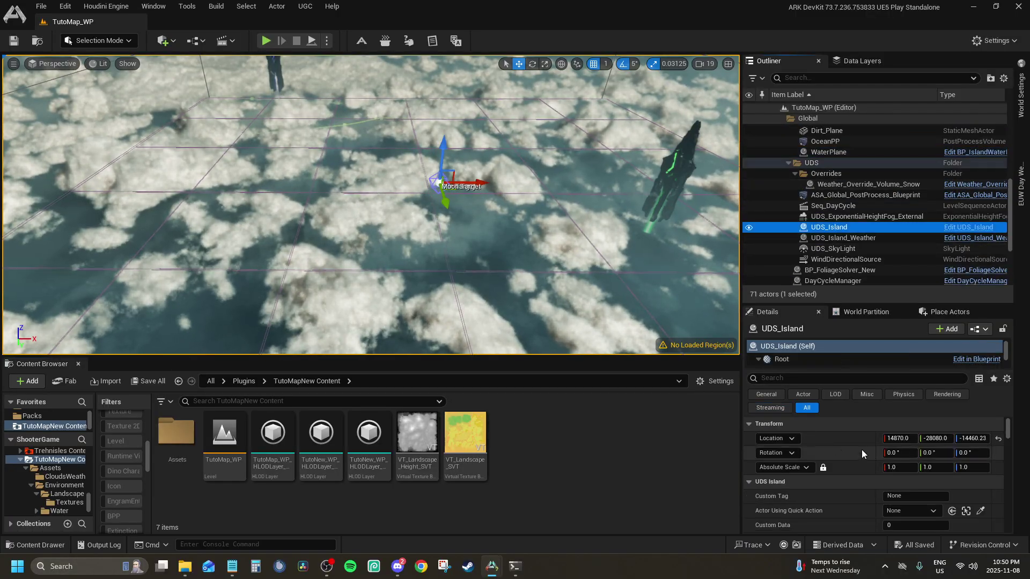
Open the map's Assets/CloudsWeather folder, then locate the asset assigned to UDS_Island's Cloud Density MRT in its source folder.
double_click(176, 432)
double_click(177, 431)
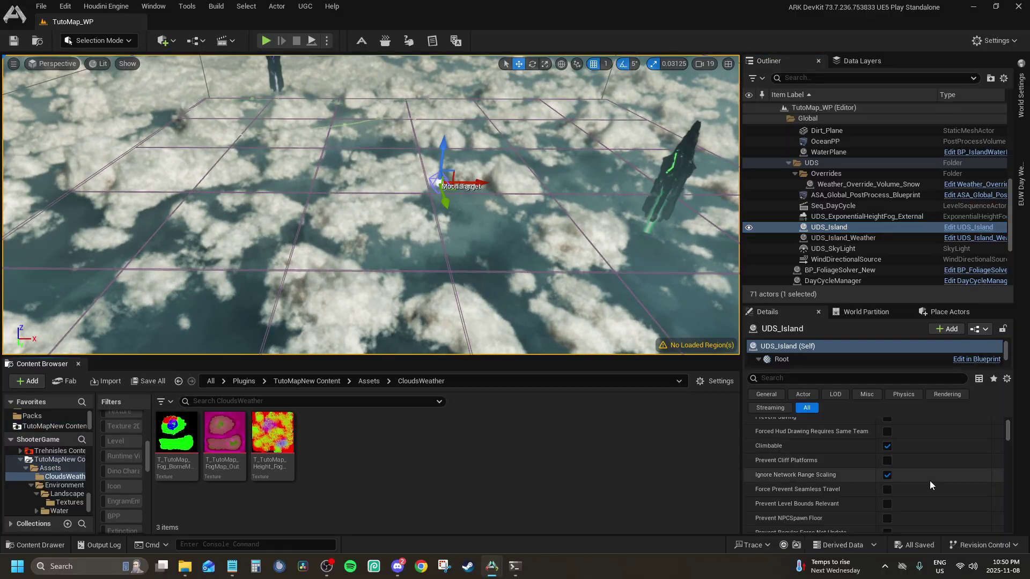
scroll(928, 481, down, 3)
scroll(920, 486, down, 10)
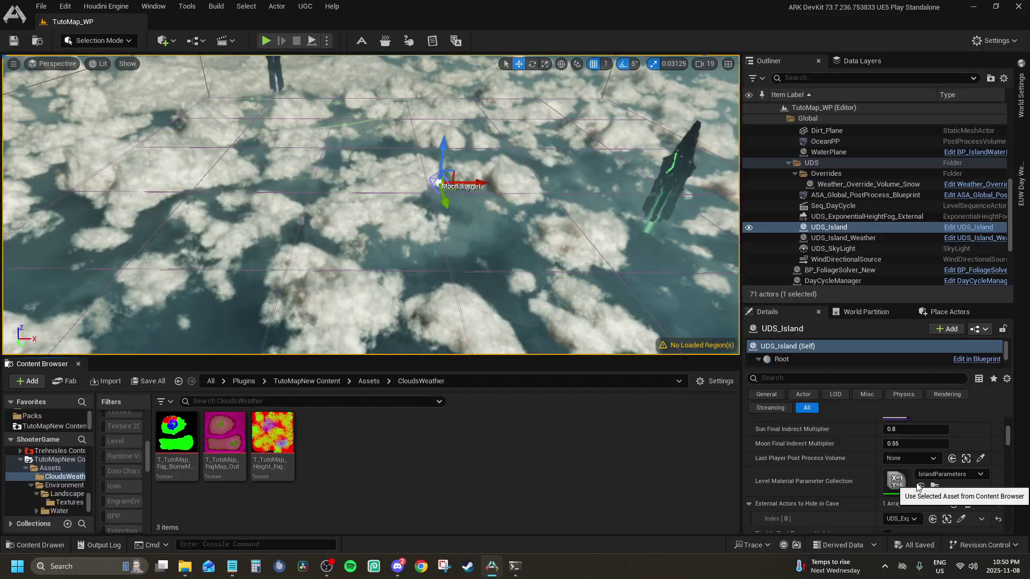
scroll(927, 486, down, 3)
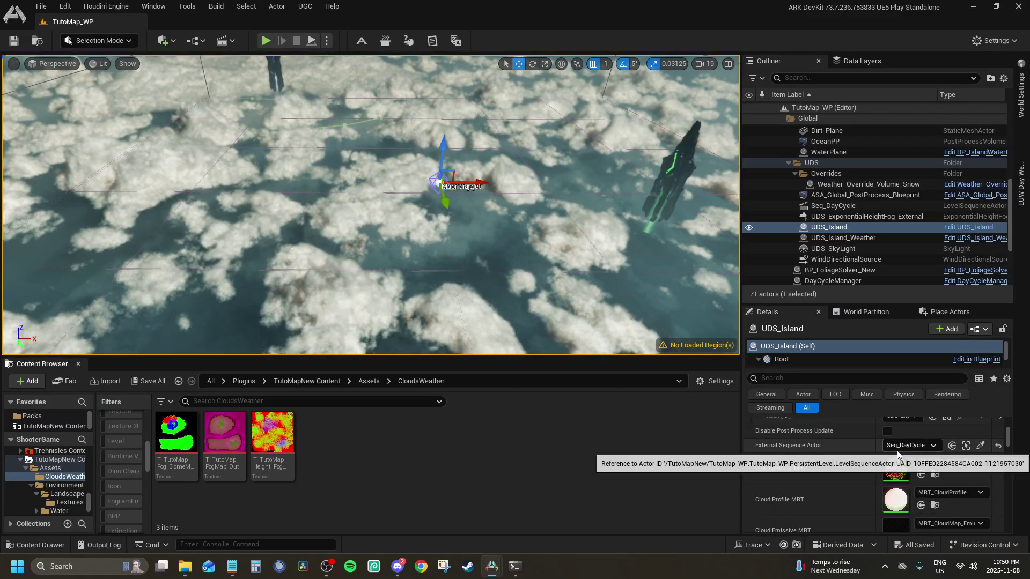
click(935, 475)
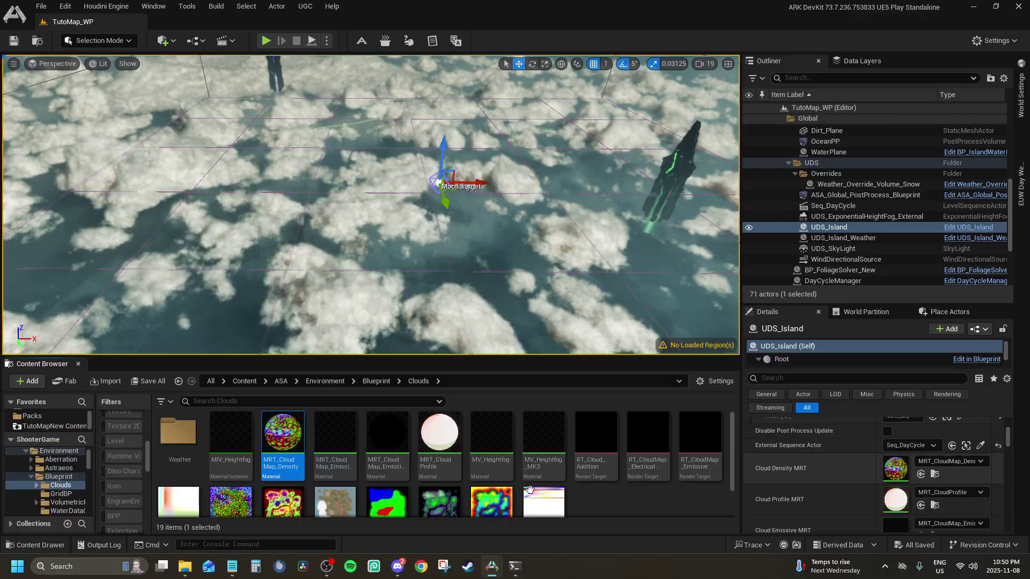
ctrl+click(455, 440)
scroll(919, 521, down, 2)
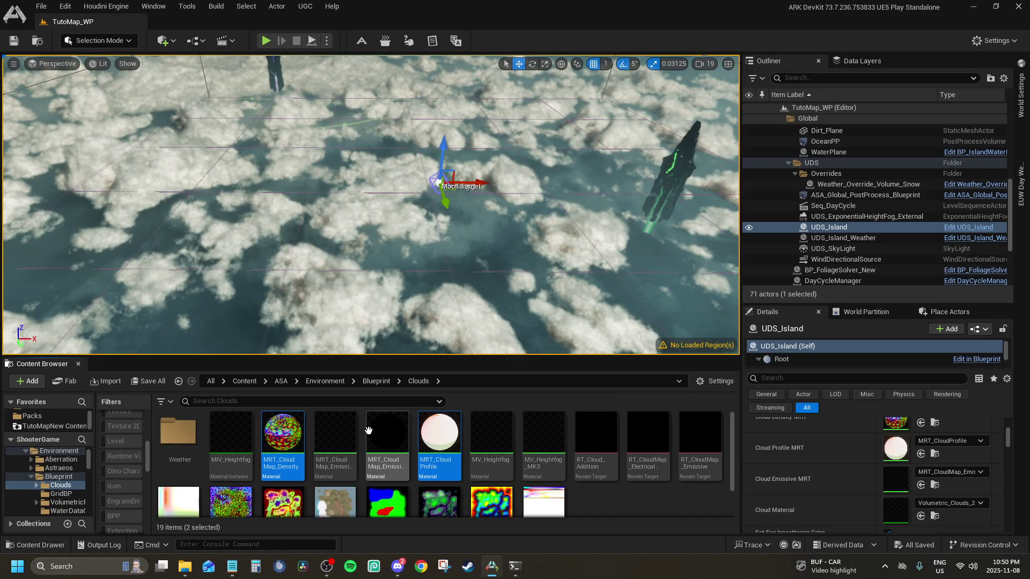
ctrl+click(345, 433)
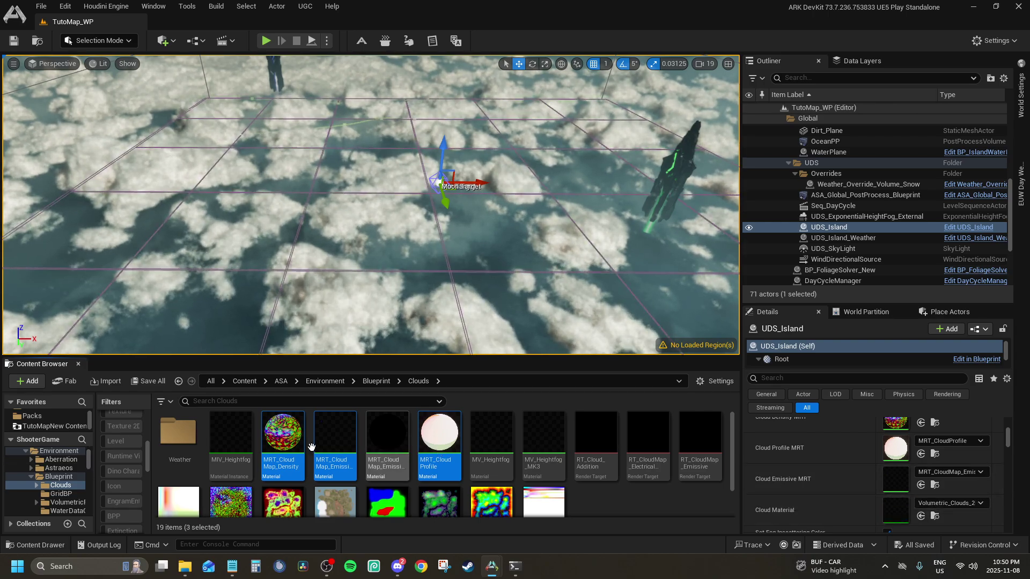
ctrl+click(231, 437)
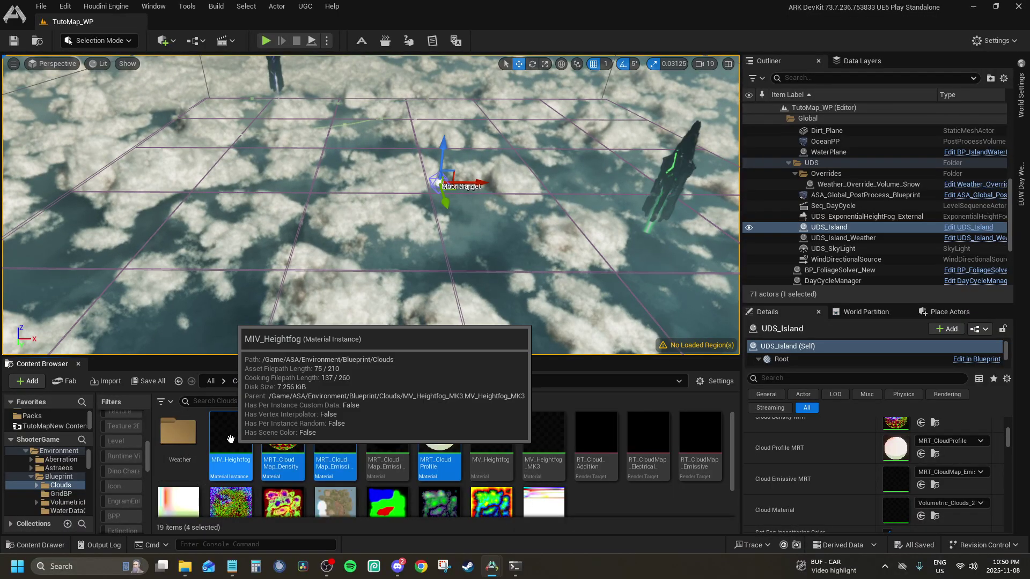
ctrl+click(489, 448)
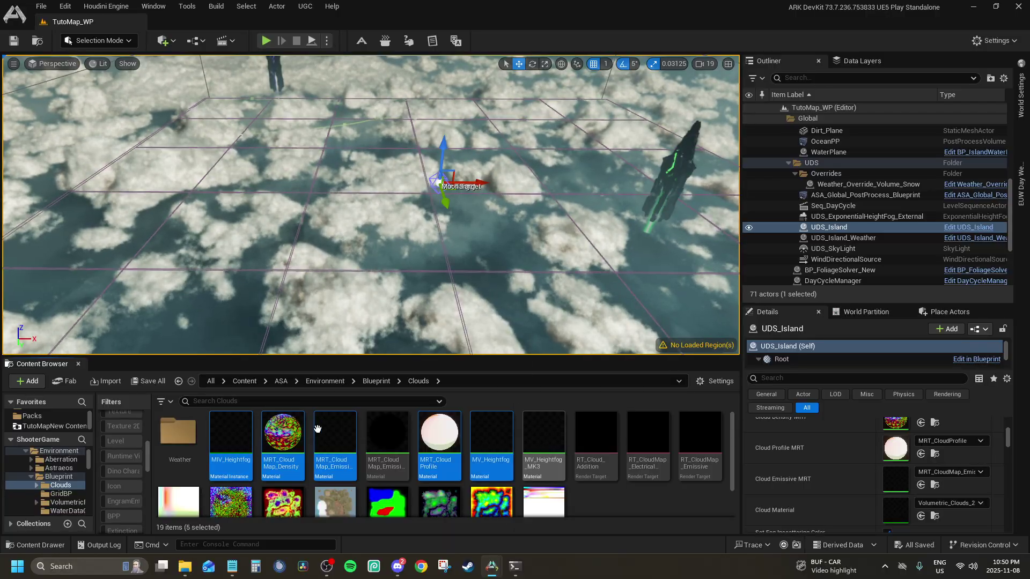
Open the MIV_Heightfog material instance, check which parent material it uses, and close it.
double_click(241, 447)
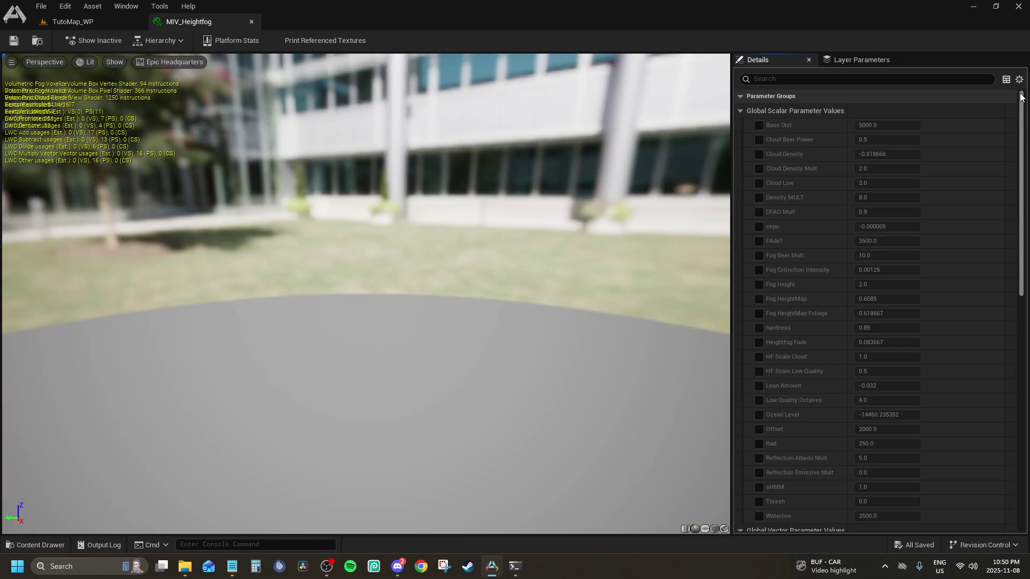
drag(1022, 98, 1019, 356)
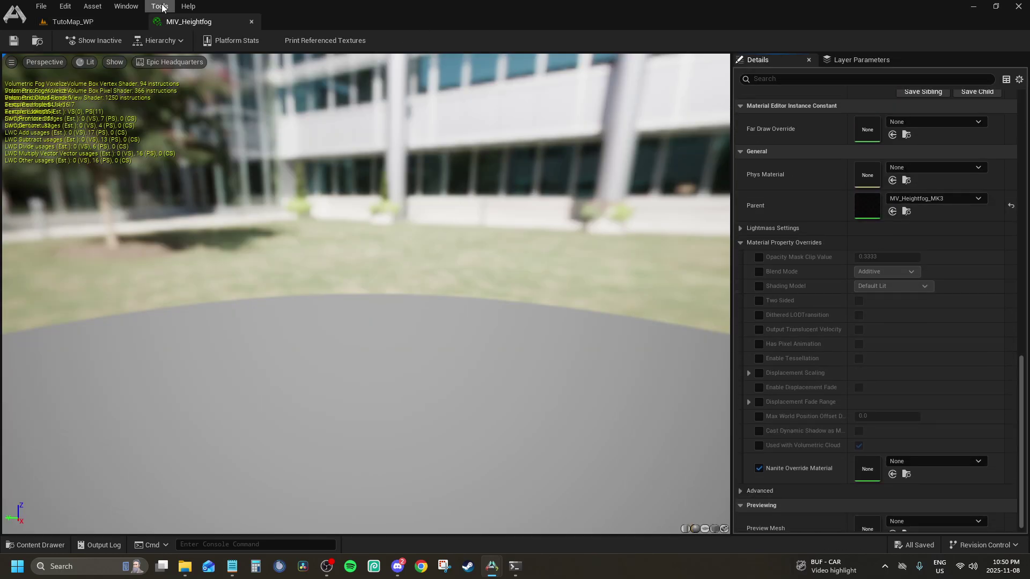
click(251, 22)
Copy MIV_Heightfog, MV_Heightfog_MK3, MRT_CloudMap_Density, MRT_CloudProfile and the first cloud map emissive material into the map's CloudsWeather folder.
ctrl+click(293, 481)
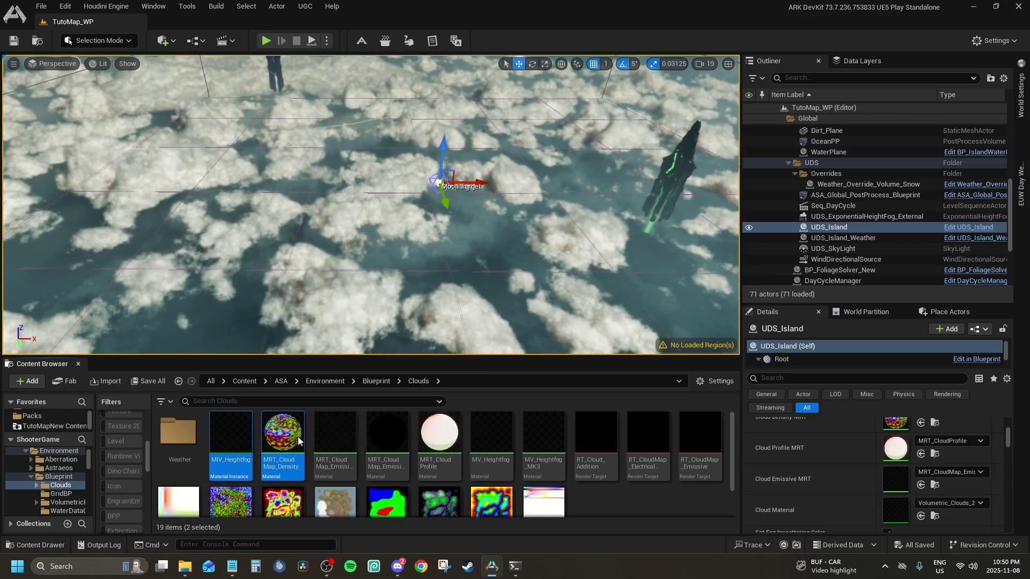
ctrl+click(348, 436)
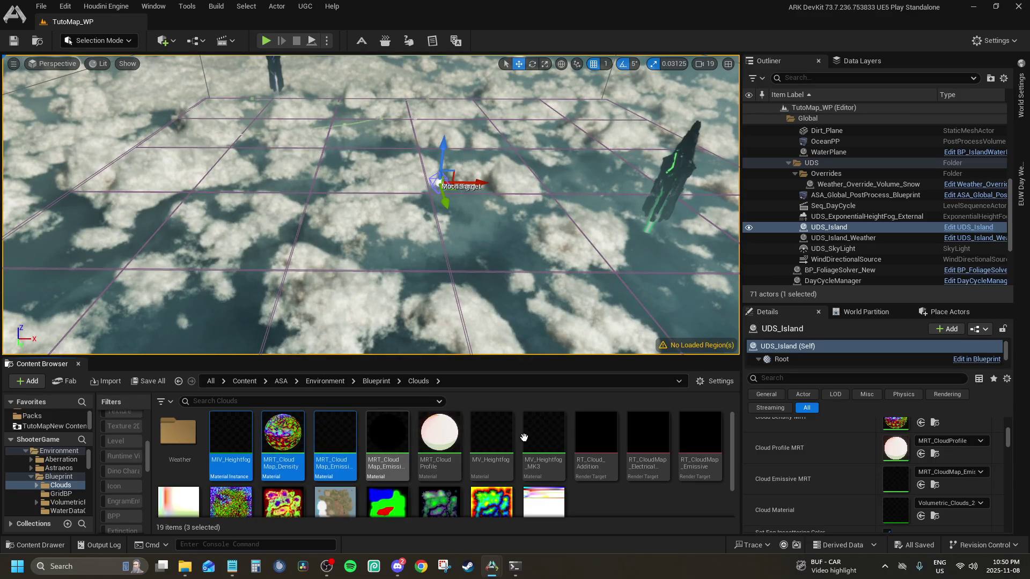
ctrl+click(438, 437)
ctrl+click(538, 438)
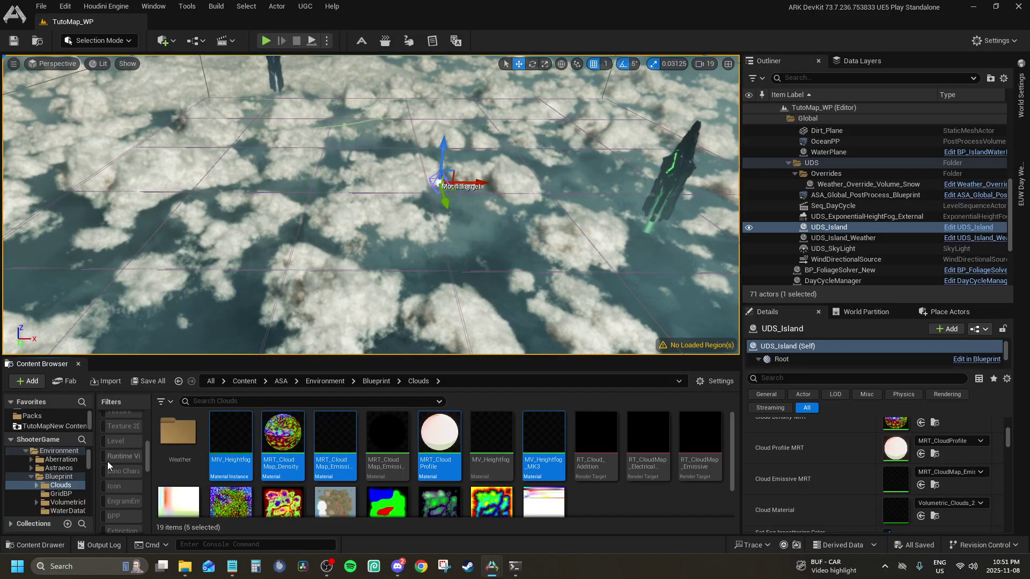
drag(89, 459, 89, 507)
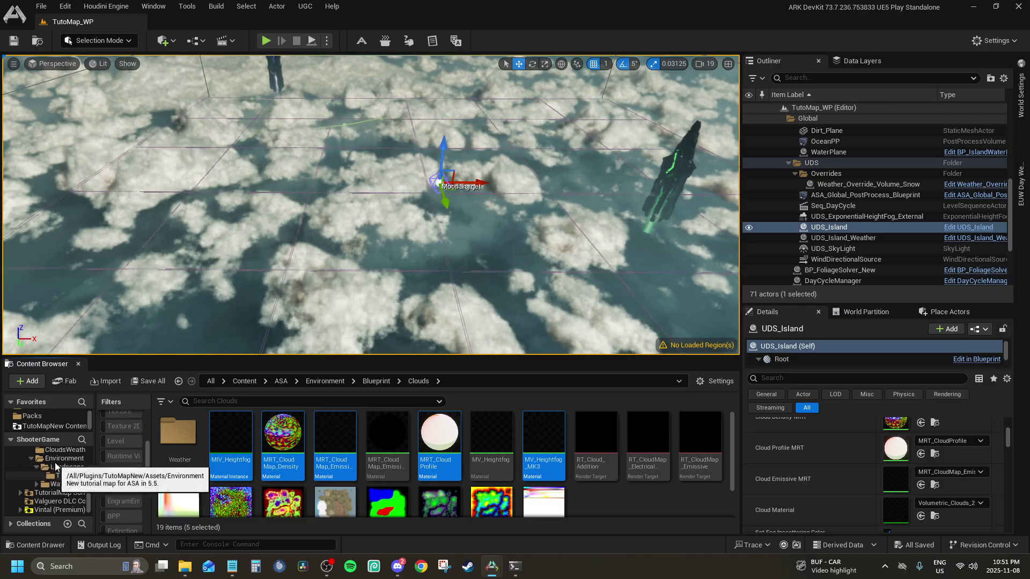
scroll(70, 478, up, 1)
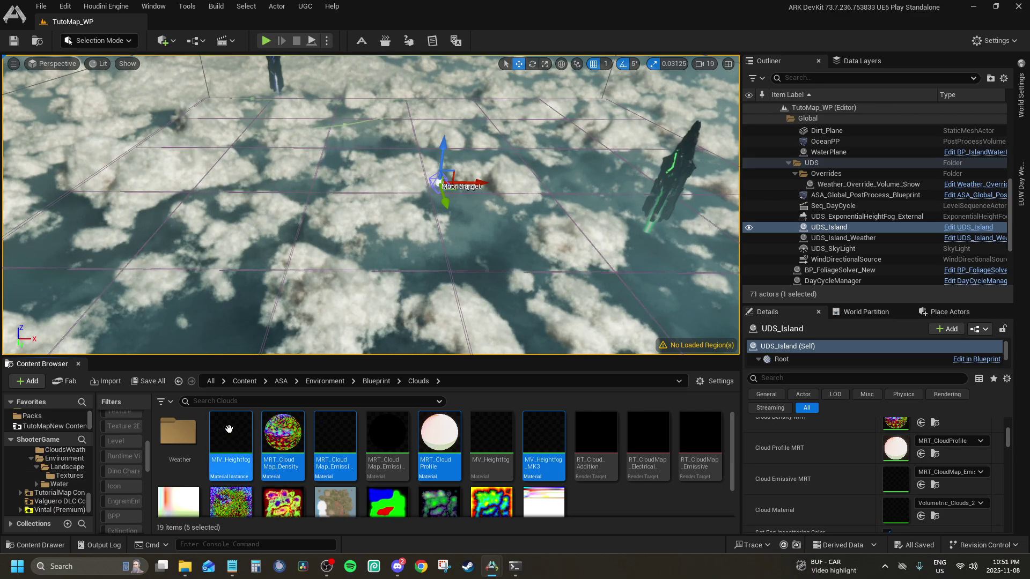
drag(229, 428, 67, 486)
click(138, 514)
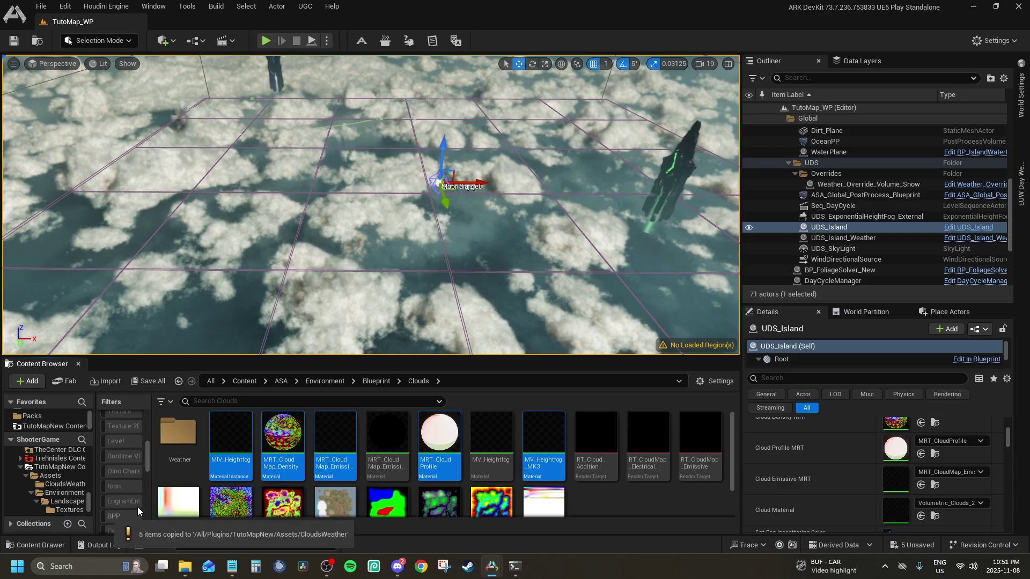
Locate UDS_Island's Cloud Material, Volumetric_Clouds_2L, and copy it into the map's CloudsWeather folder.
click(935, 517)
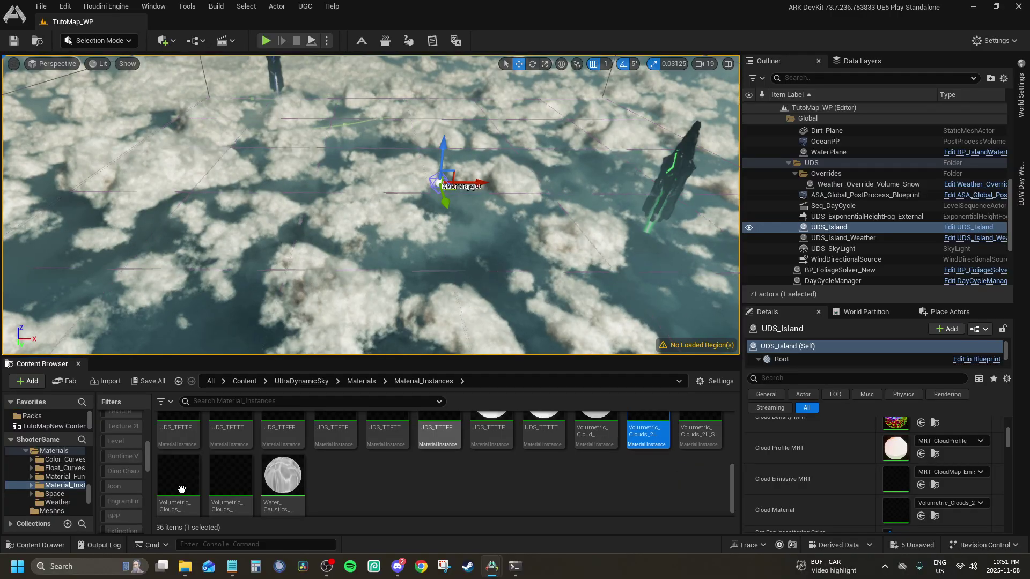
scroll(311, 475, down, 1)
scroll(600, 441, up, 1)
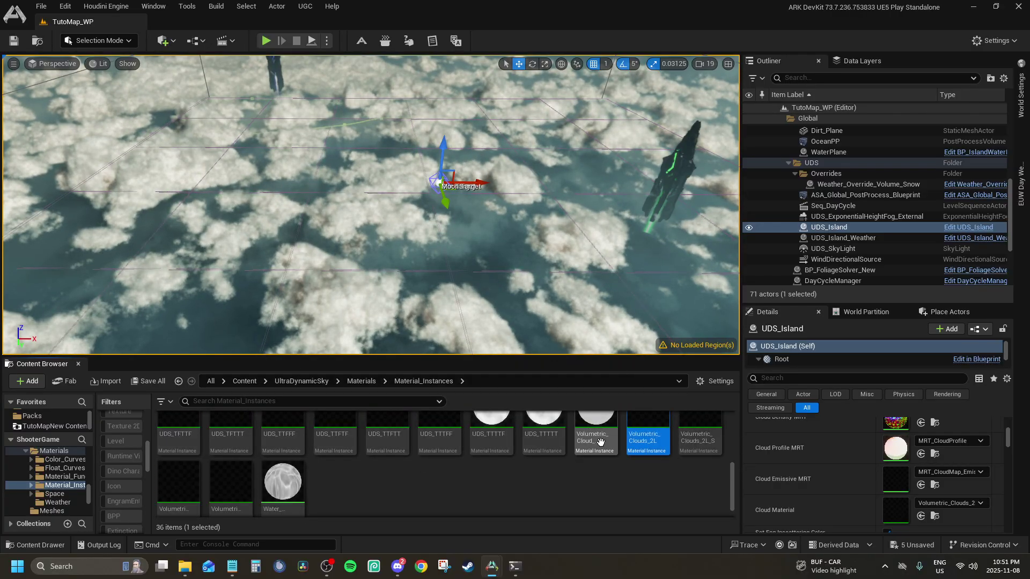
scroll(600, 441, up, 1)
scroll(92, 496, down, 5)
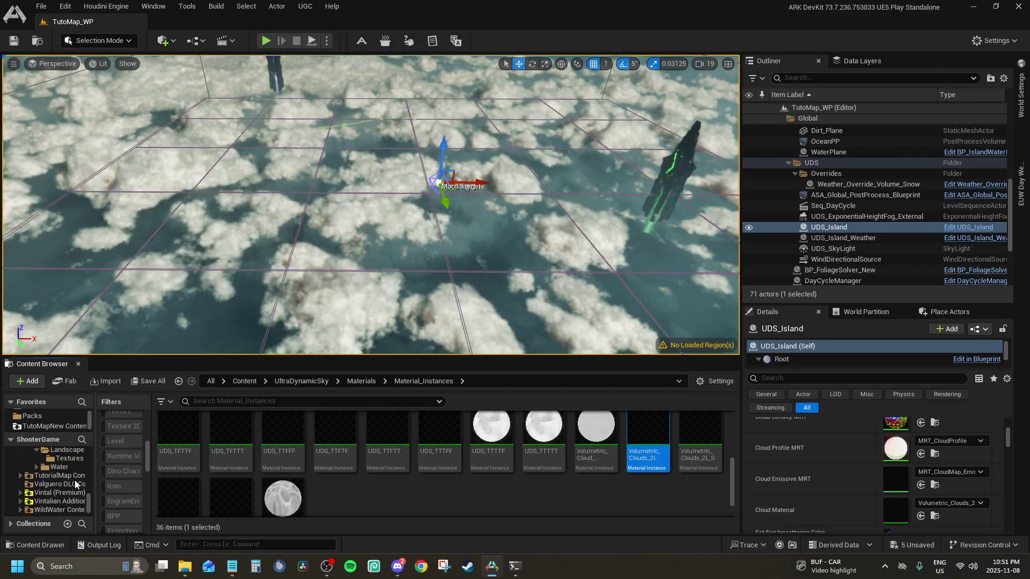
drag(648, 445, 62, 487)
click(86, 520)
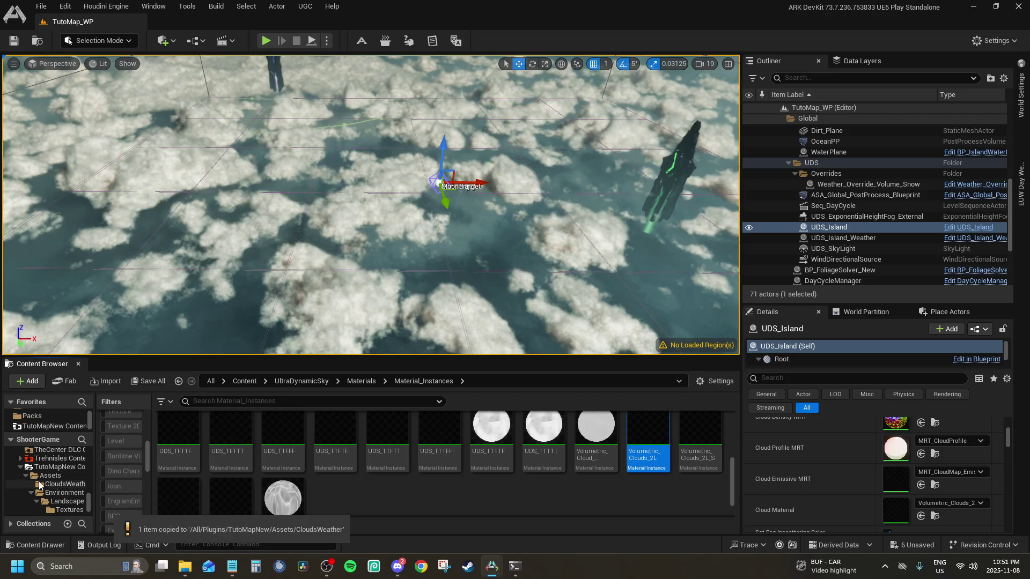
Batch-rename the six copied materials in CloudsWeather, leaving out the three textures, by adding the suffix _Tutomap.
click(43, 480)
click(45, 484)
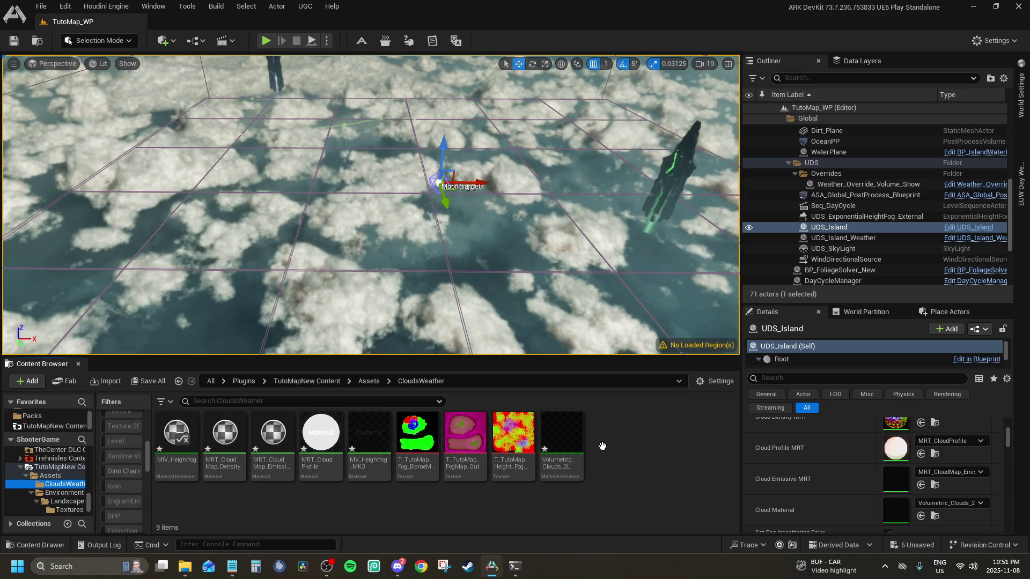
click(561, 437)
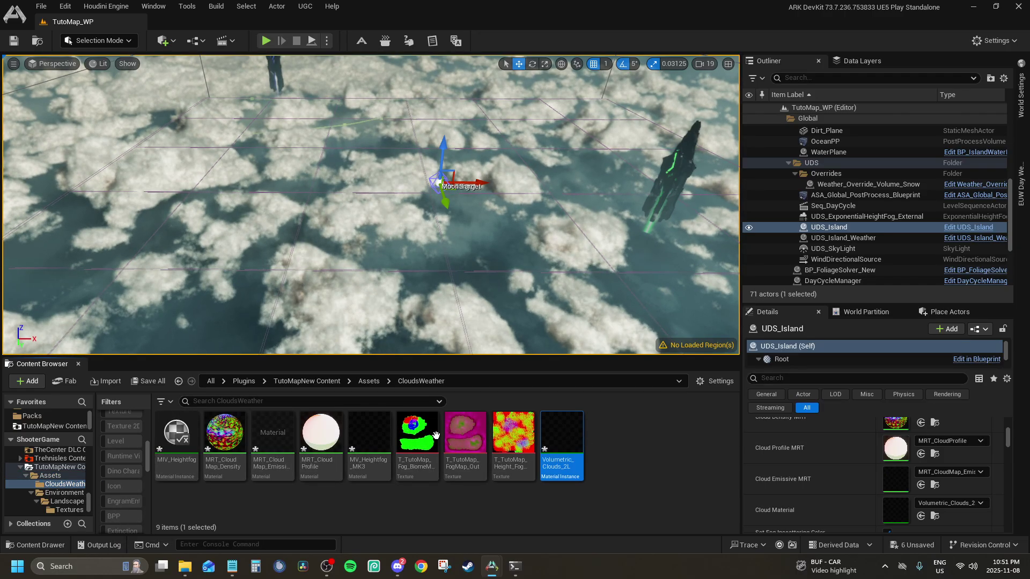
shift+click(179, 433)
ctrl+click(417, 445)
ctrl+click(465, 446)
ctrl+click(513, 446)
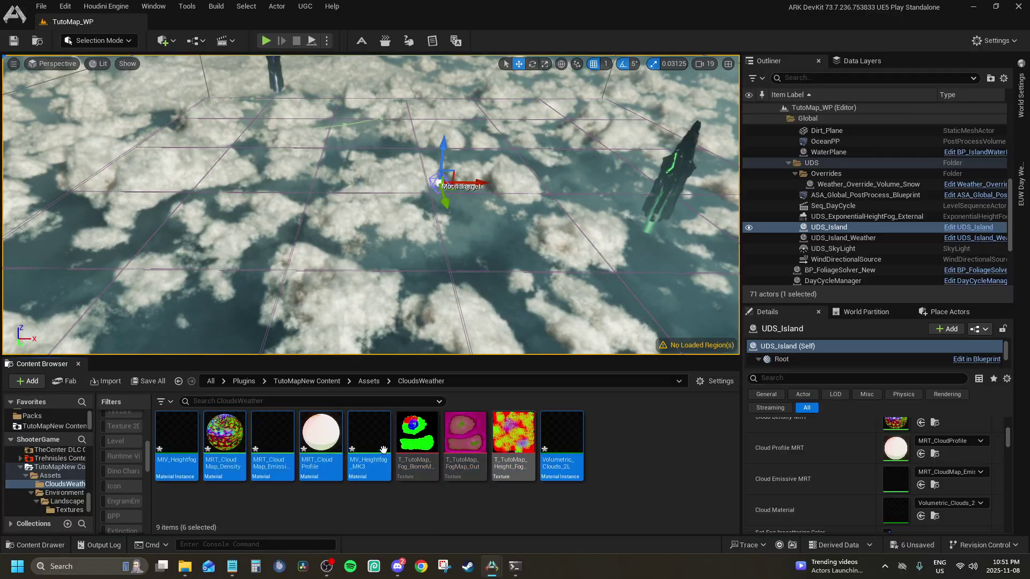
right_click(388, 444)
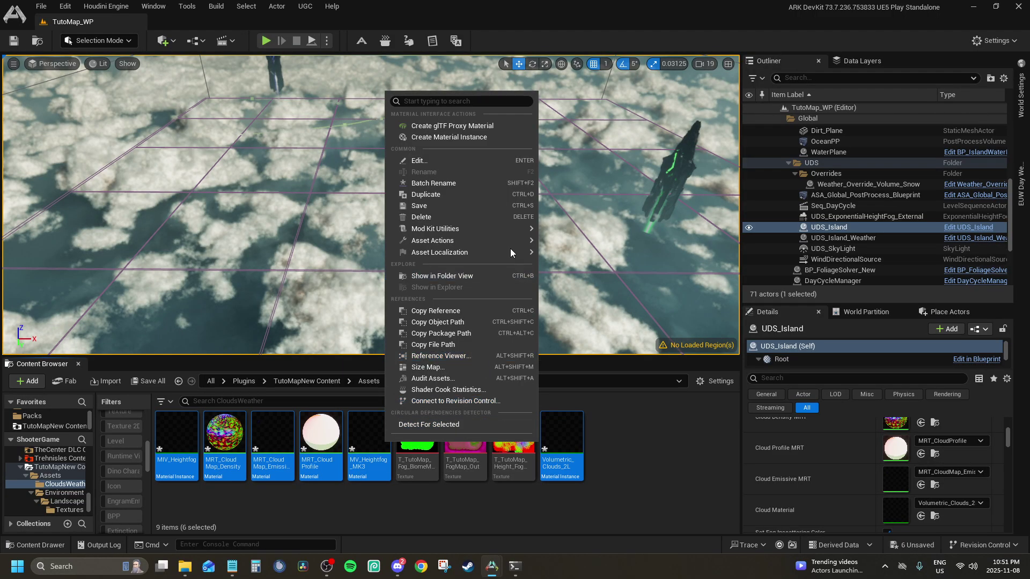
click(463, 182)
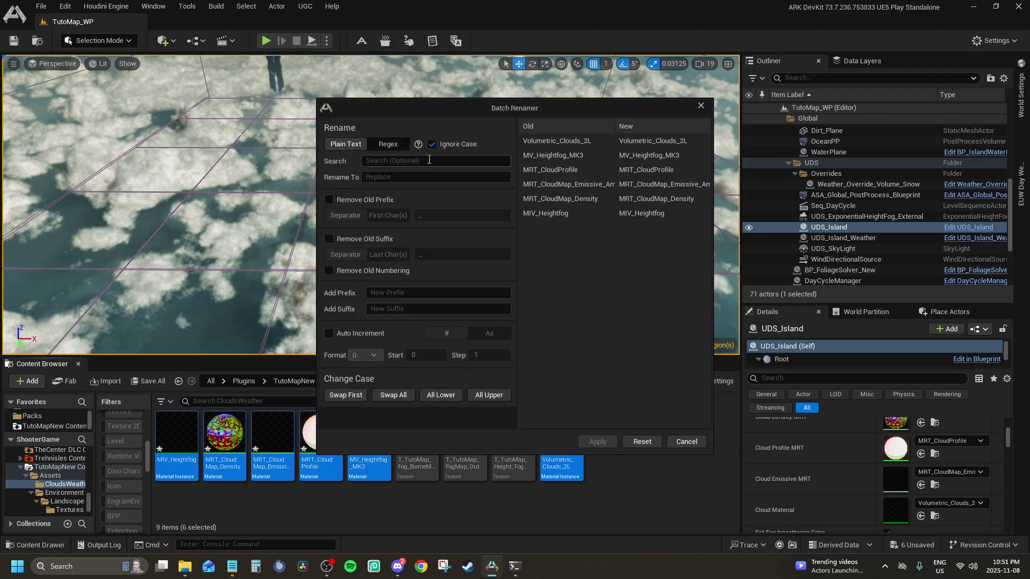
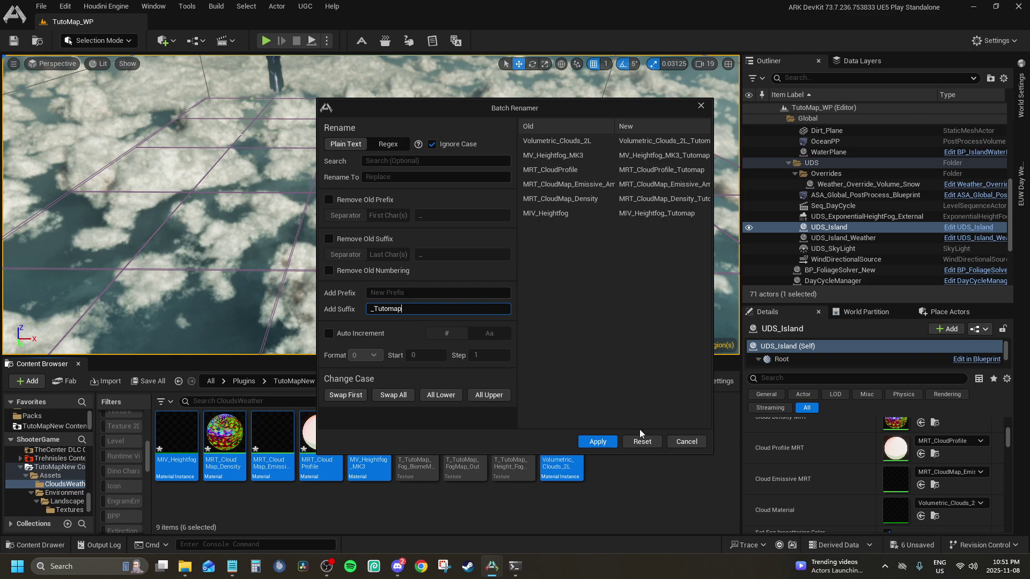
click(598, 442)
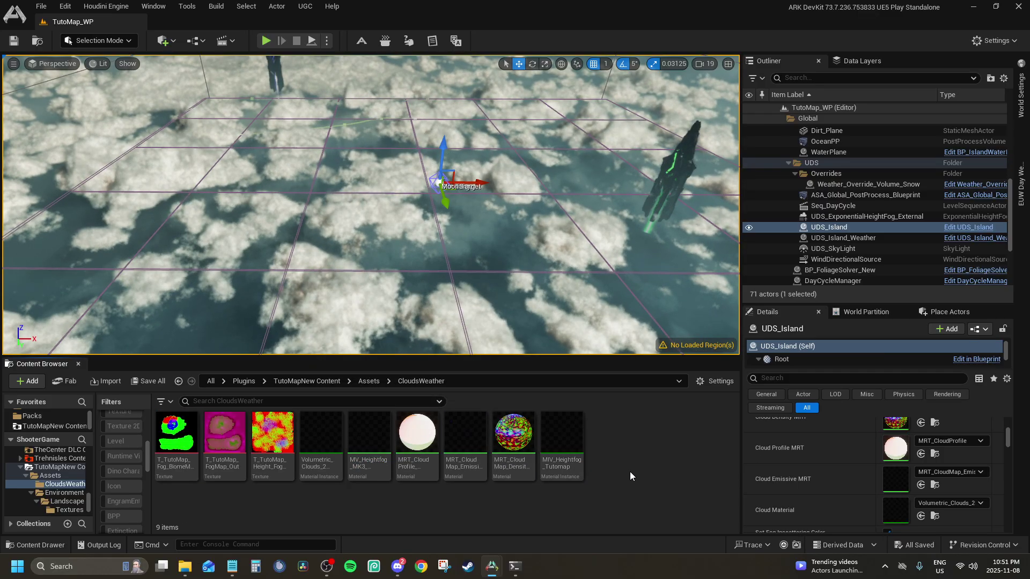
Trace the parents of the CloudsWeather copy of Volumetric_Clouds_2L through Volumetric_Clouds_default to the Volumetric_Clouds base material.
click(321, 435)
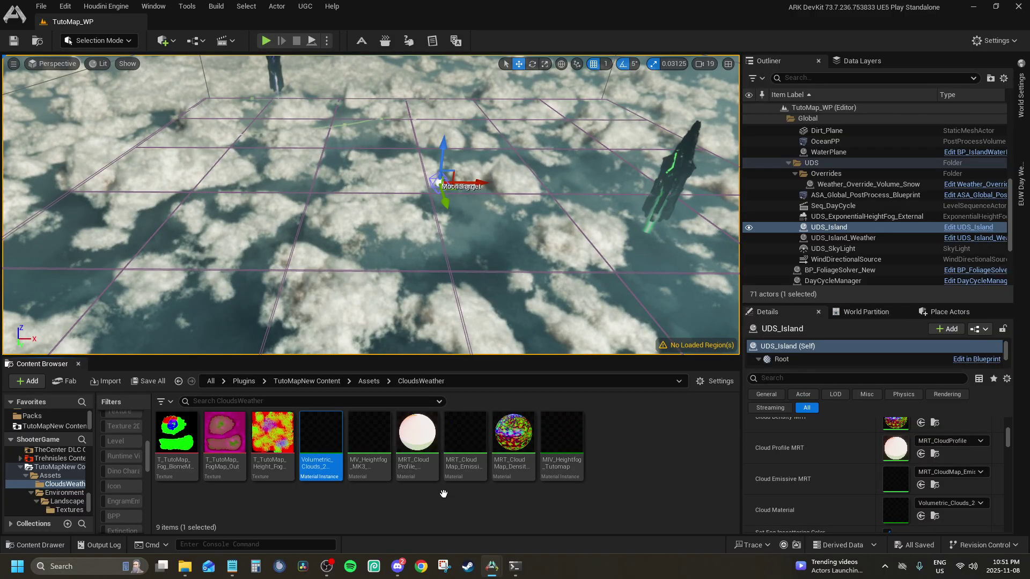
key(Return)
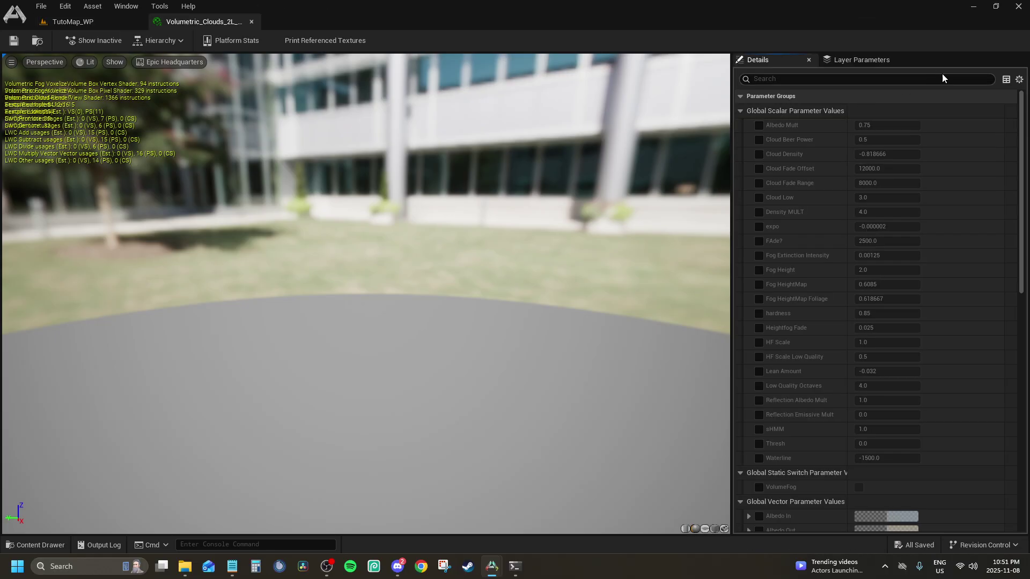
scroll(971, 384, down, 15)
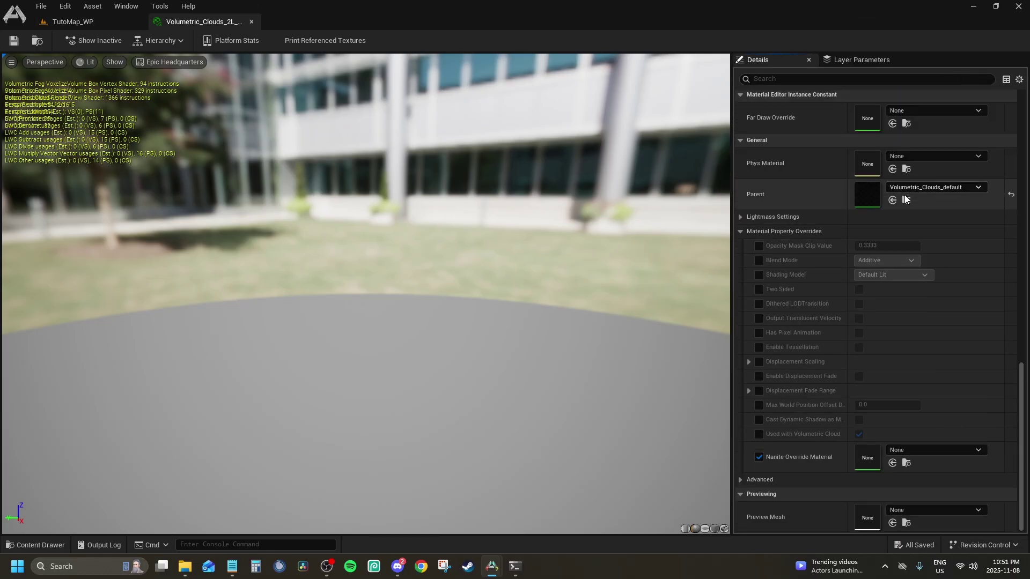
click(906, 199)
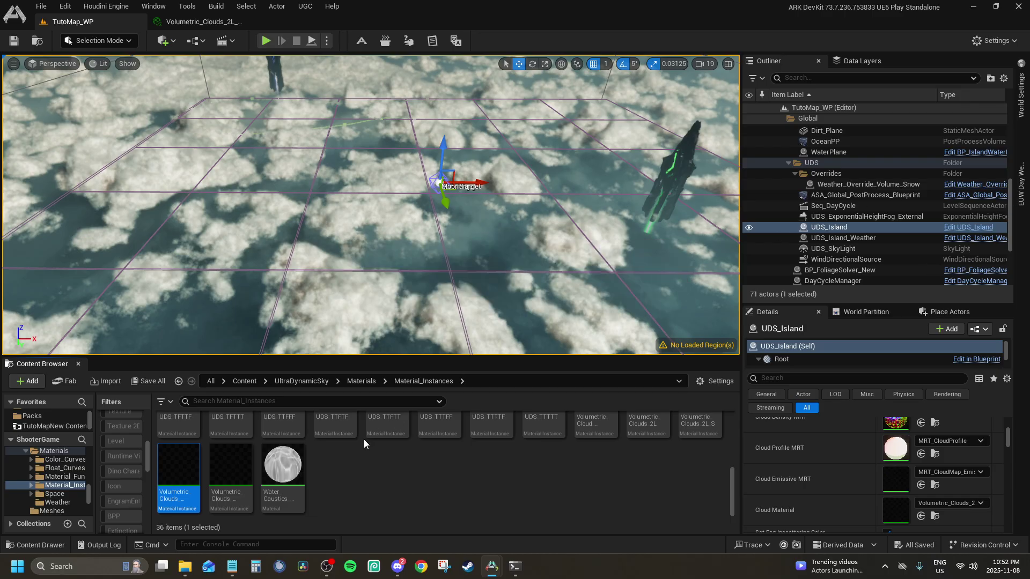
scroll(999, 285, down, 10)
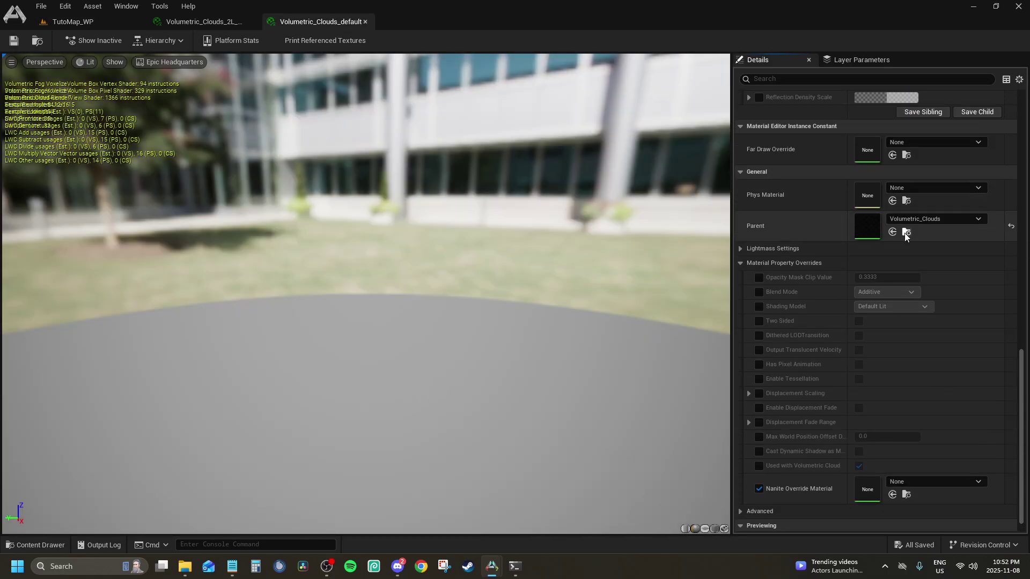
click(906, 232)
Copy the Volumetric_Clouds base material from UltraDynamicSky Materials into the map's CloudsWeather folder.
scroll(86, 492, down, 5)
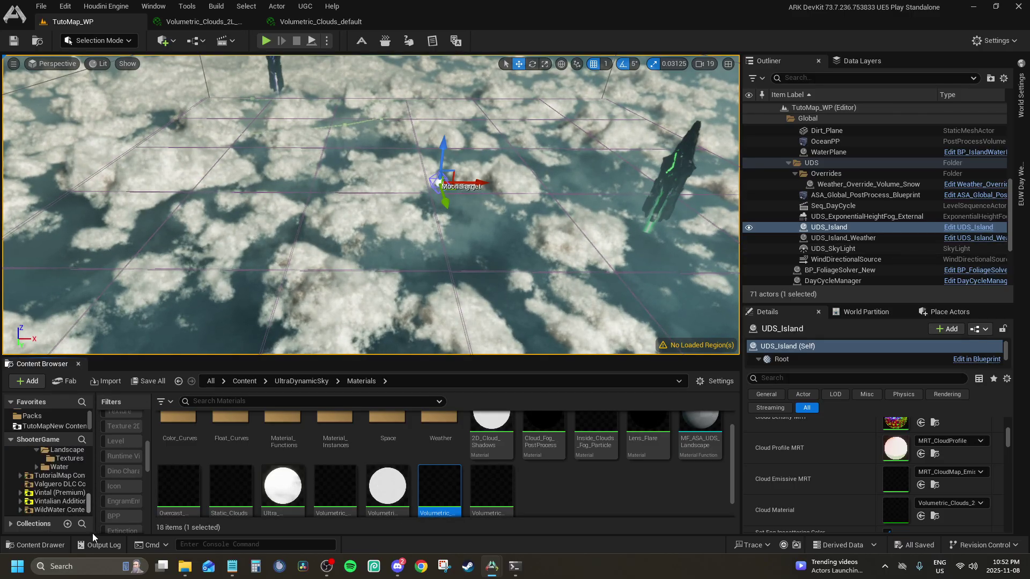
scroll(61, 494, up, 2)
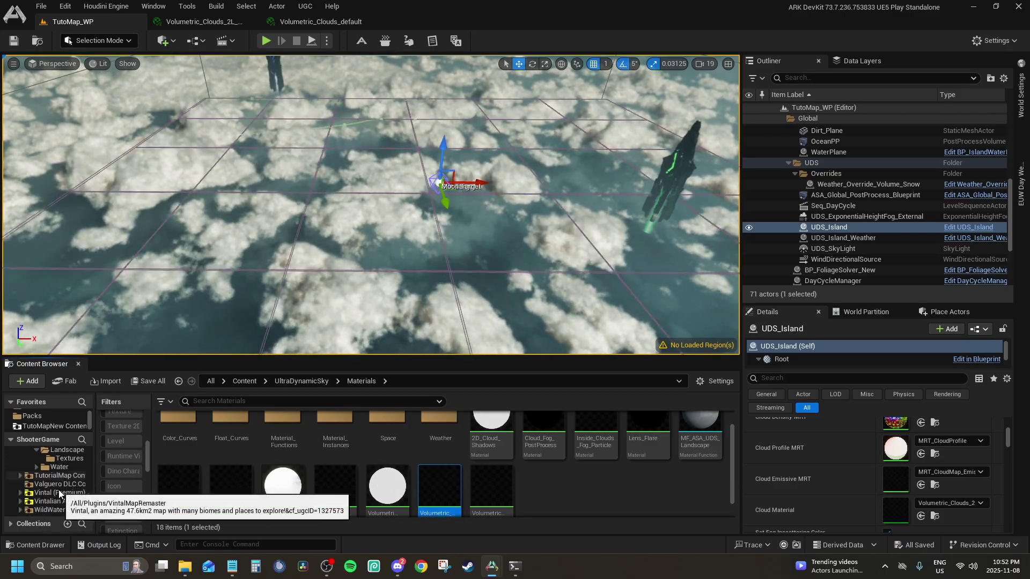
scroll(72, 477, down, 2)
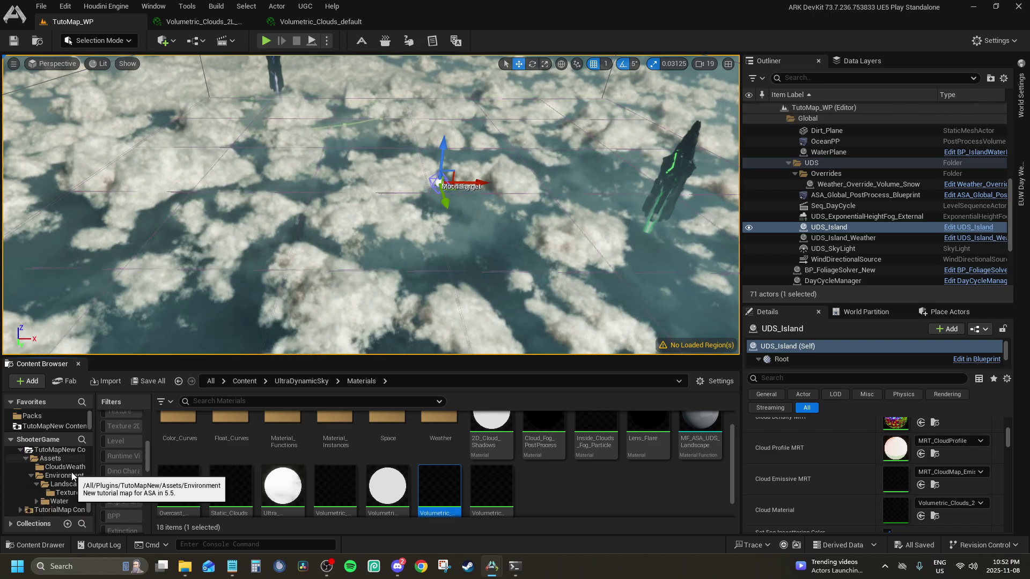
drag(440, 487, 79, 471)
click(111, 503)
Examine the textures that the original Volumetric_Clouds material references in the Reference Viewer, then close it and the Volumetric_Clouds_default editor.
right_click(468, 474)
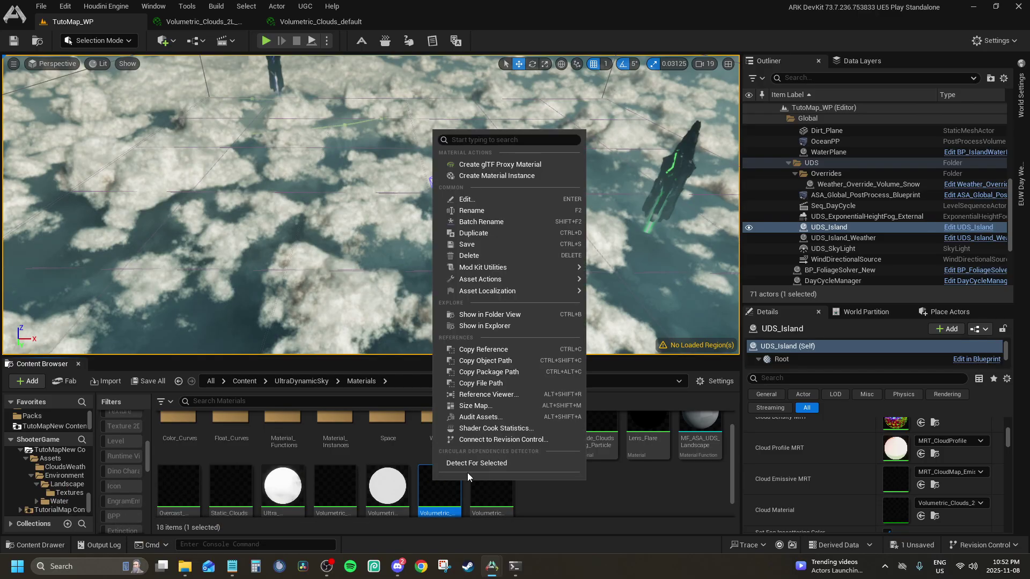
click(465, 367)
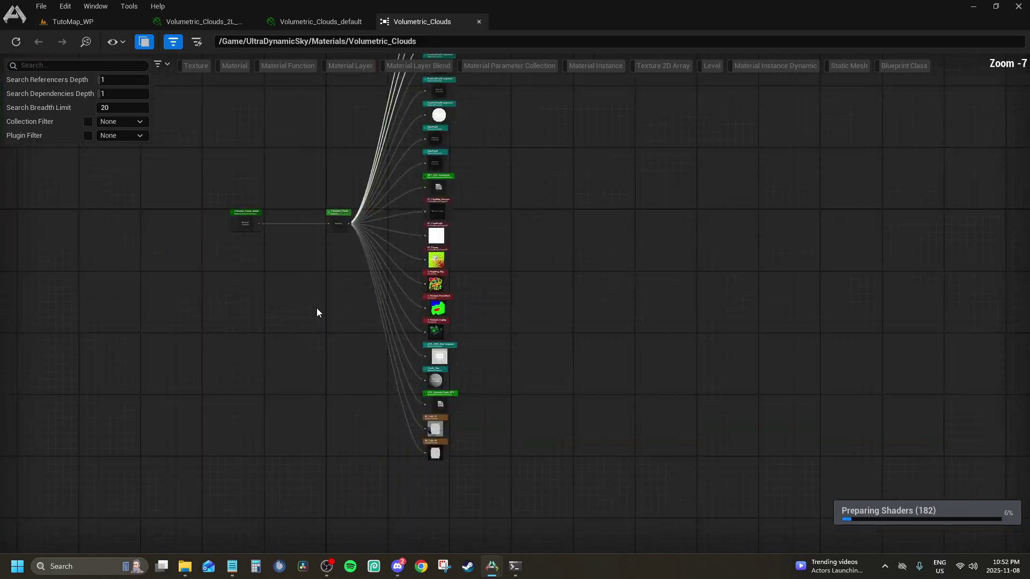
scroll(317, 310, up, 5)
right_drag(478, 322, 195, 162)
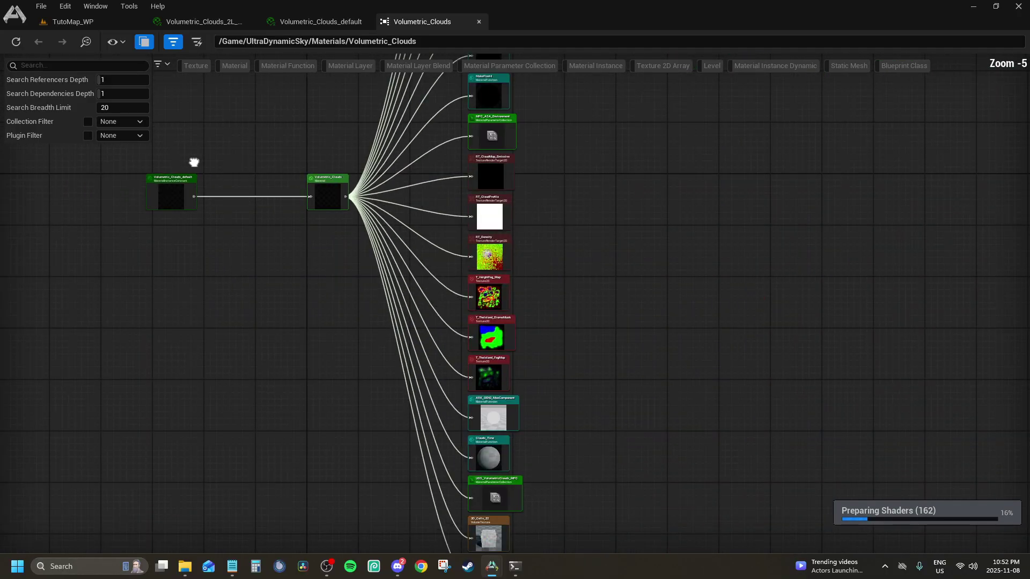
scroll(194, 162, up, 4)
scroll(228, 202, down, 3)
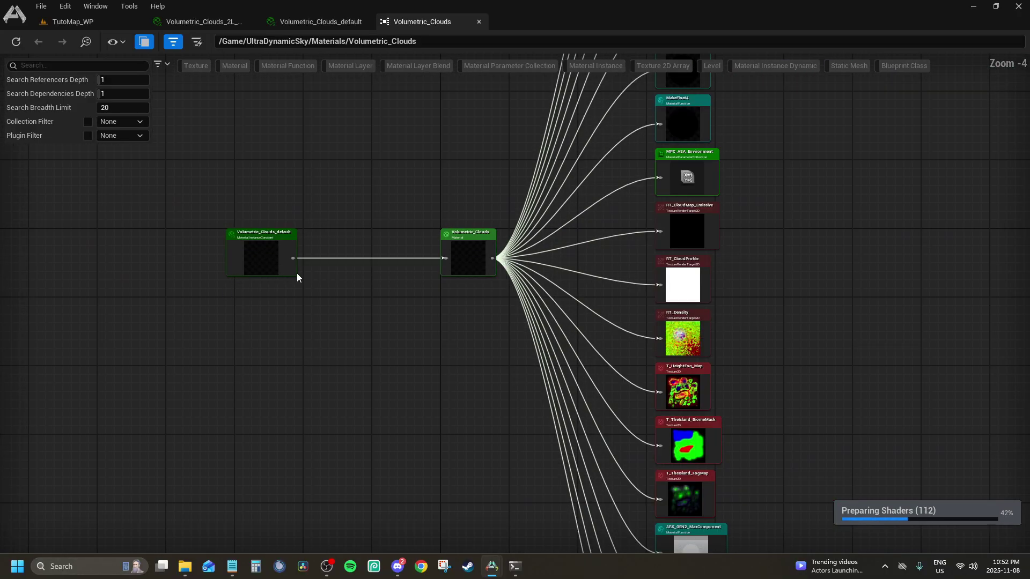
scroll(670, 349, up, 3)
right_drag(739, 348, 551, 235)
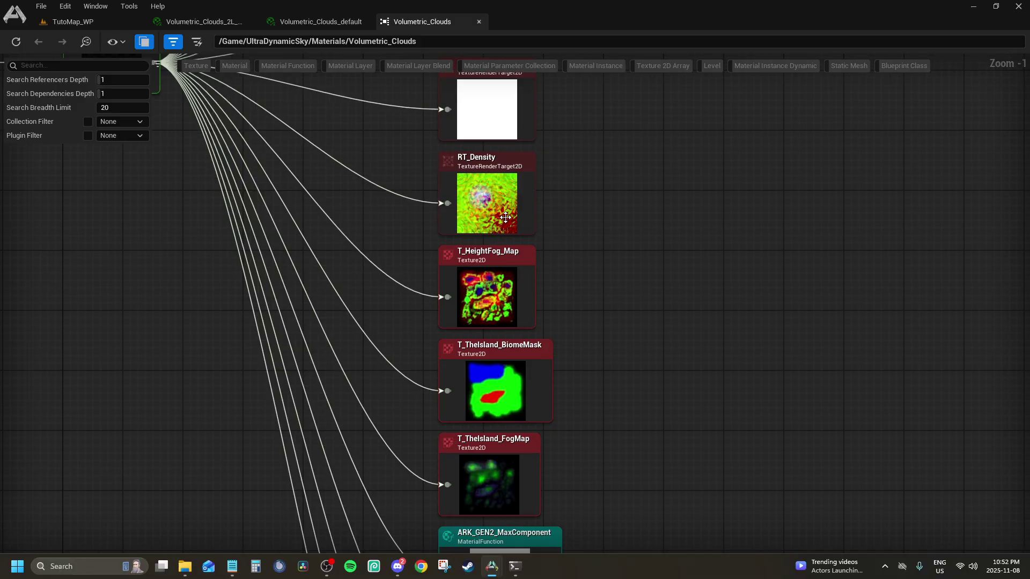
click(478, 22)
click(368, 21)
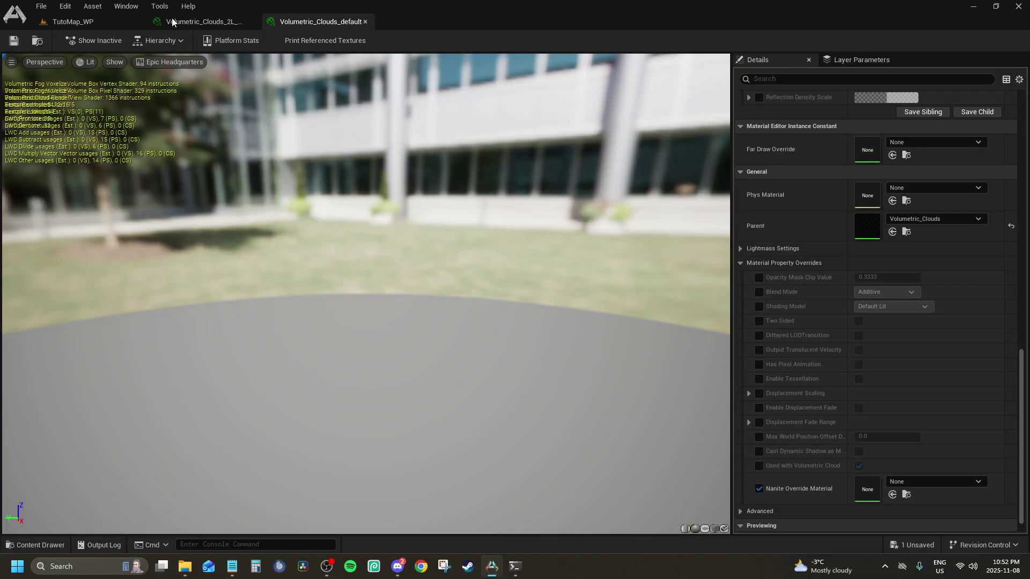
Rename the Volumetric_Clouds copy in the CloudsWeather folder as Volumetric_Clouds_Tutomap.
click(56, 20)
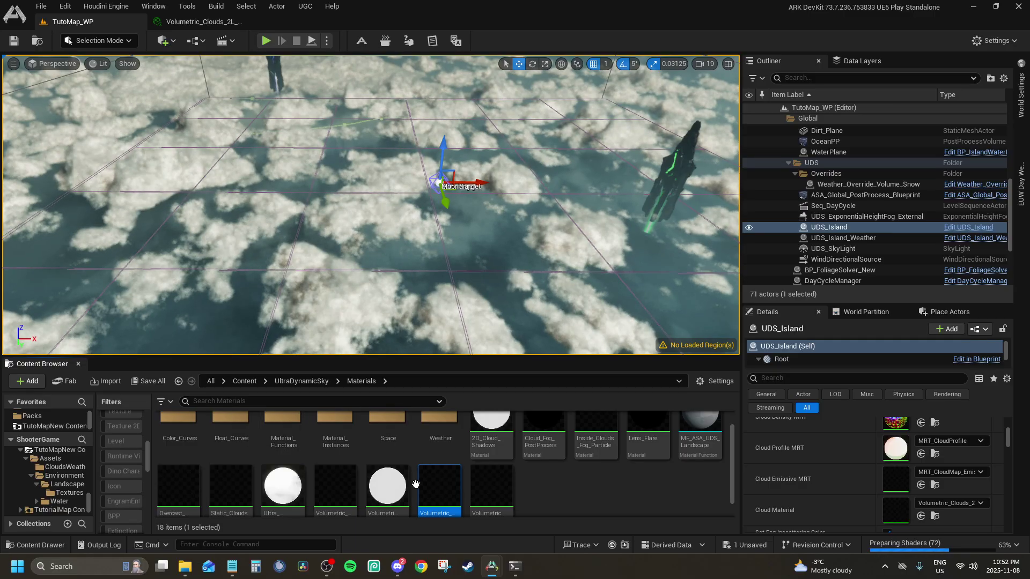
double_click(561, 495)
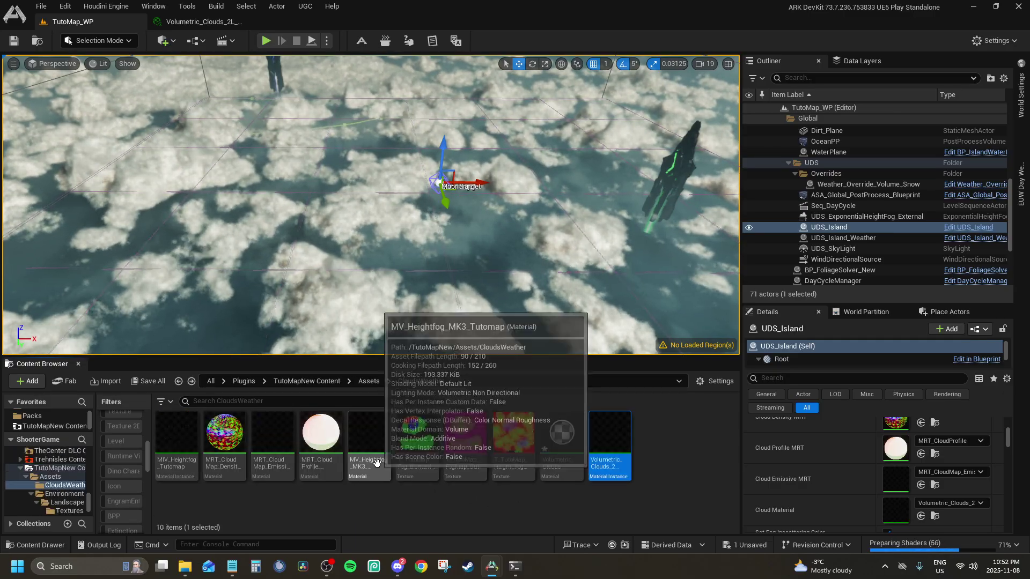
click(555, 457)
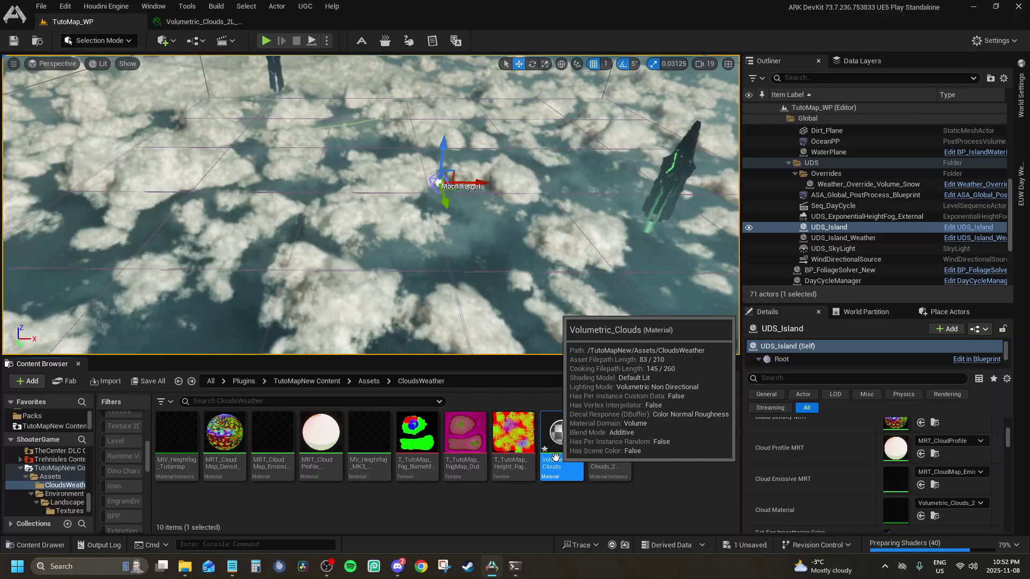
click(555, 460)
click(557, 460)
text(_)
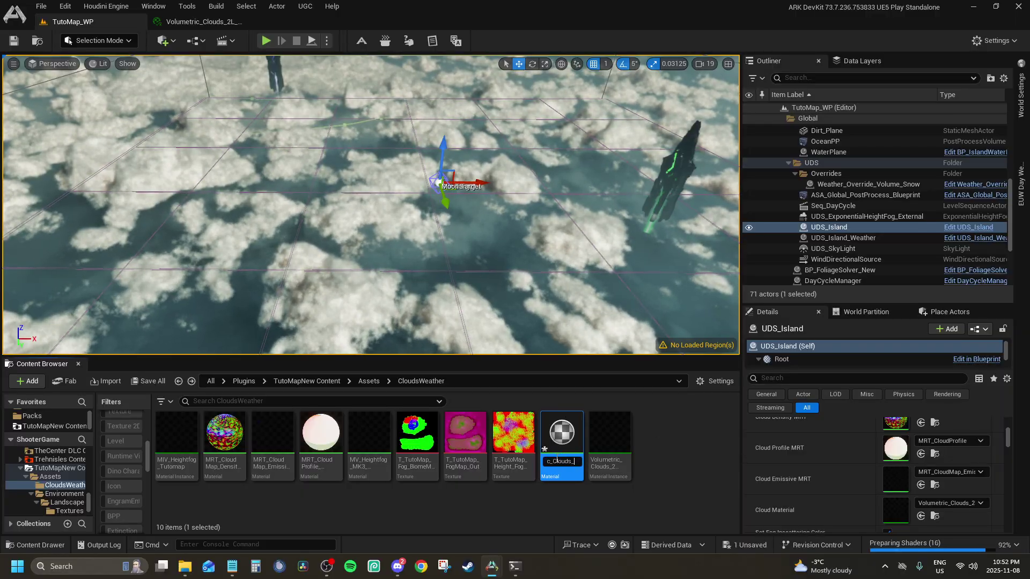
text(Tutomap)
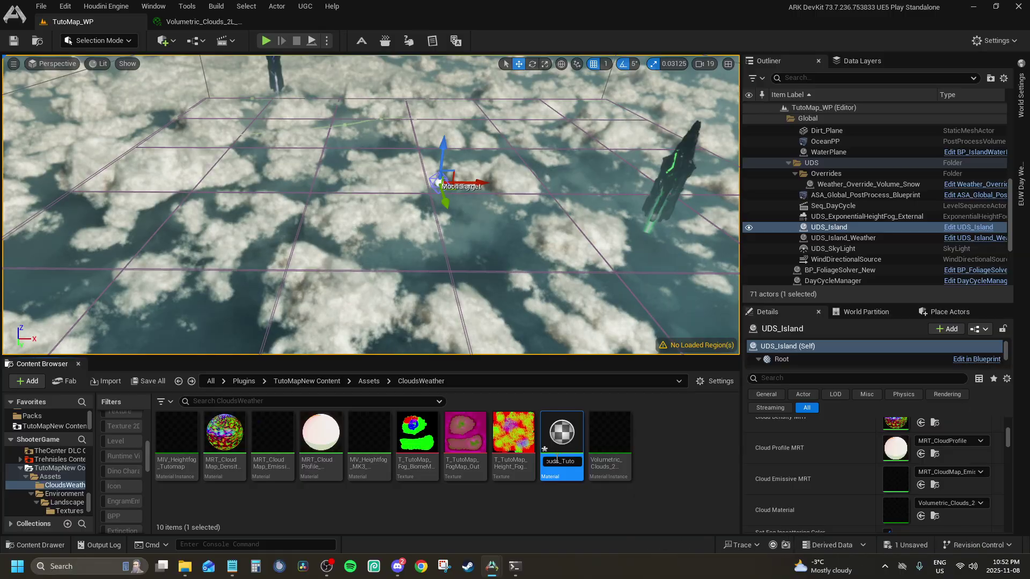
key(Return)
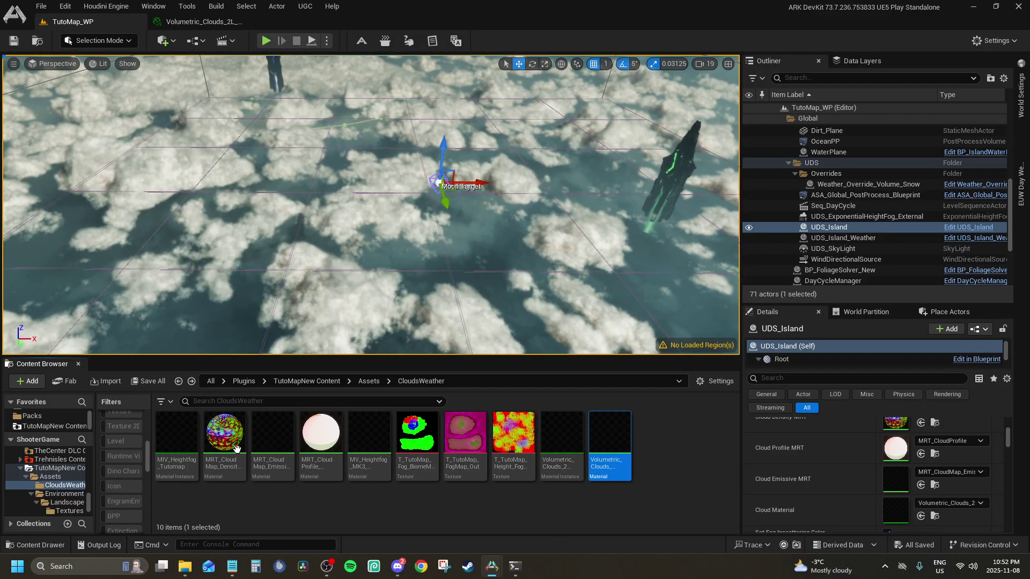
Set the parent of Volumetric_Clouds_2L_Tutomap to Volumetric_Clouds_Tutomap, save the material instance and close it.
click(185, 426)
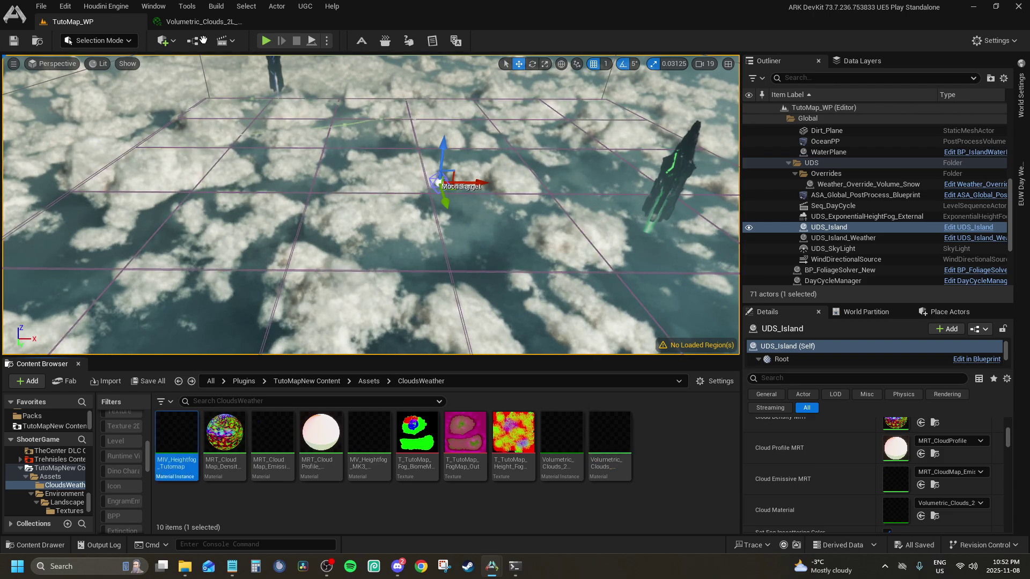
click(202, 15)
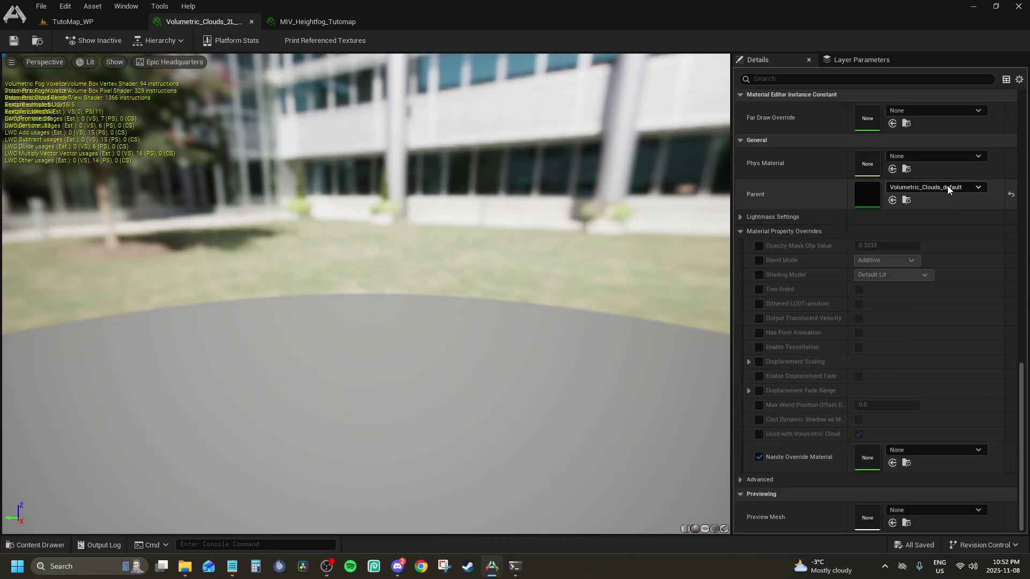
click(947, 187)
text(voluma)
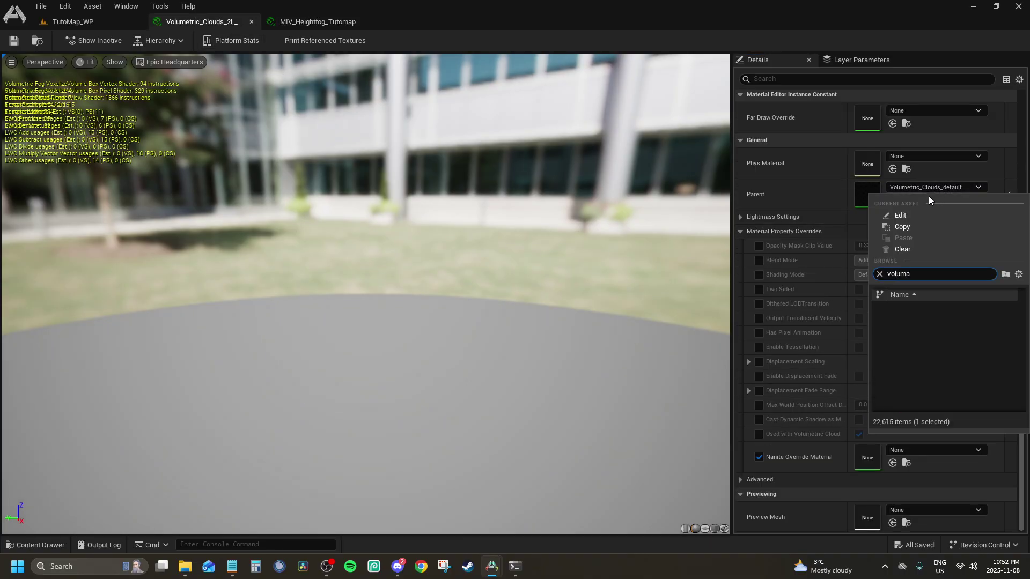
key(BackSpace)
key(BackSpace)
key(BackSpace)
key(BackSpace)
key(BackSpace)
key(BackSpace)
text(tutomap)
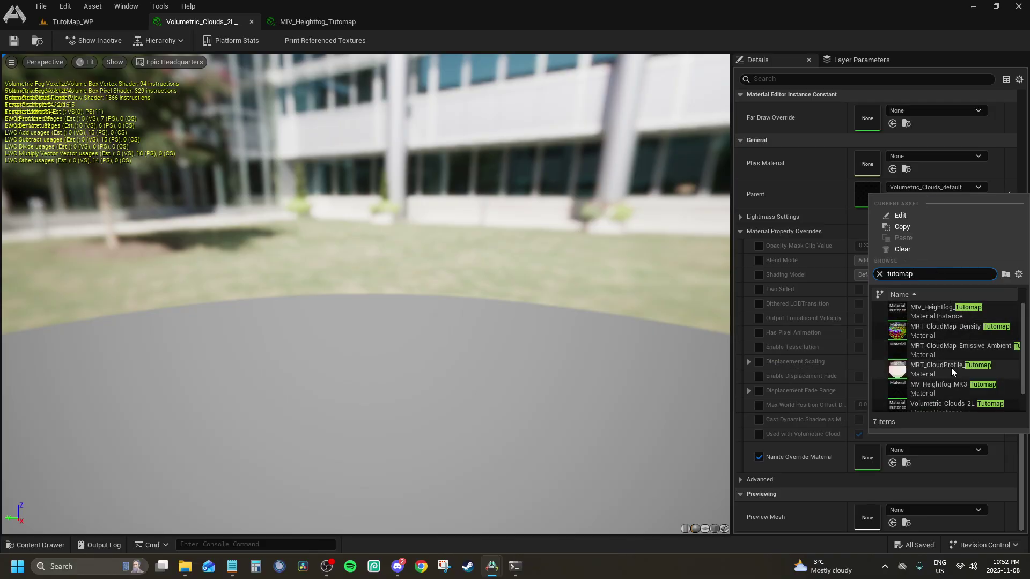
scroll(955, 388, down, 2)
click(963, 407)
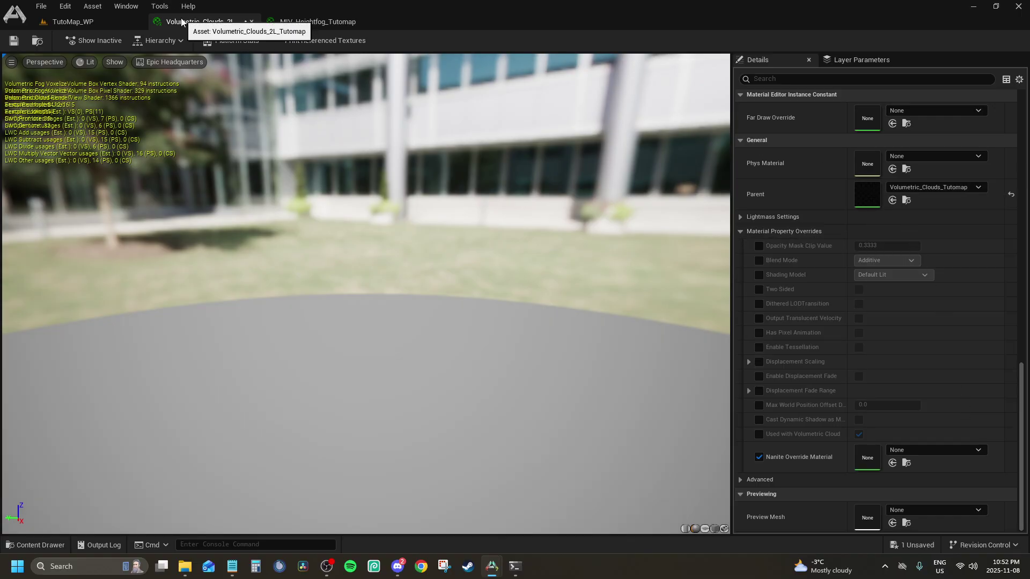
click(18, 37)
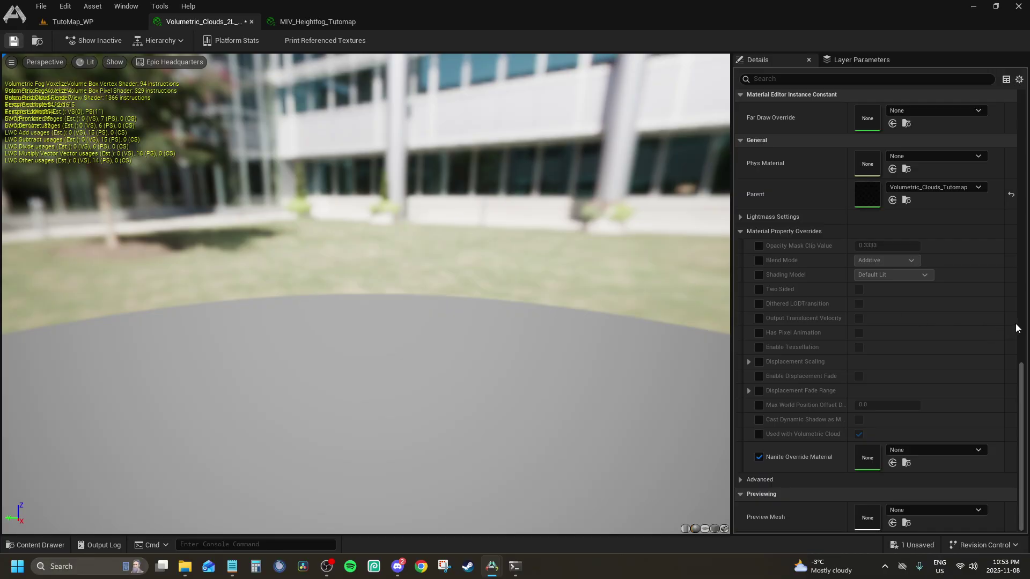
scroll(1010, 324, up, 10)
scroll(1010, 324, up, 2)
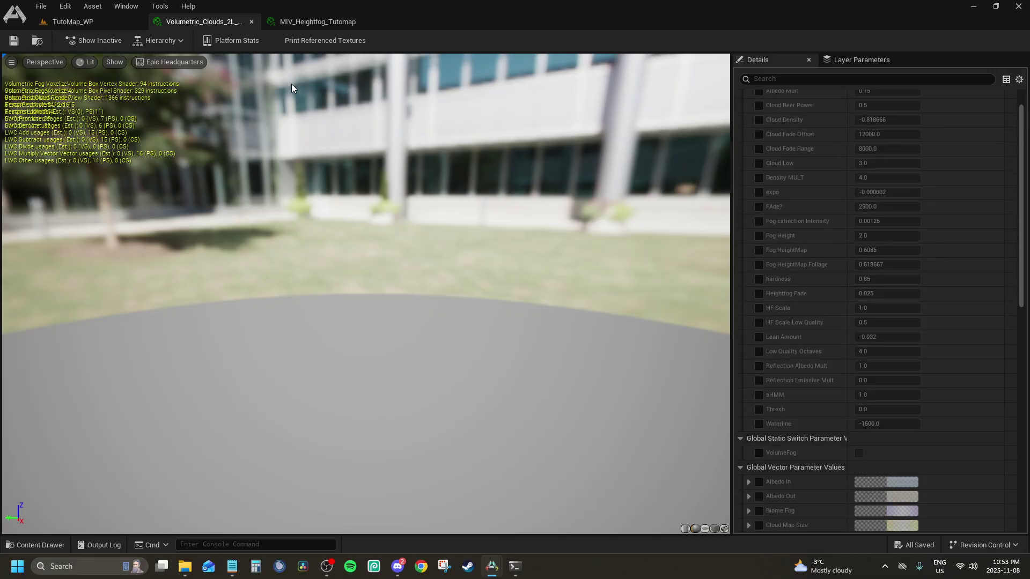
click(251, 22)
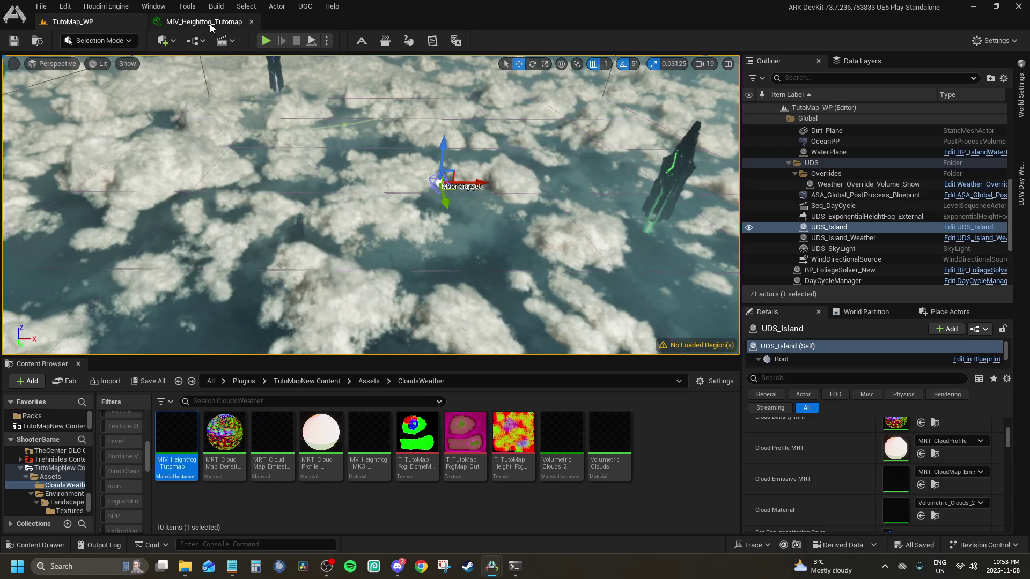
Set the parent of MIV_Heightfog_Tutomap to MV_Heightfog_MK3_Tutomap, save the material instance and close it.
scroll(925, 267, down, 15)
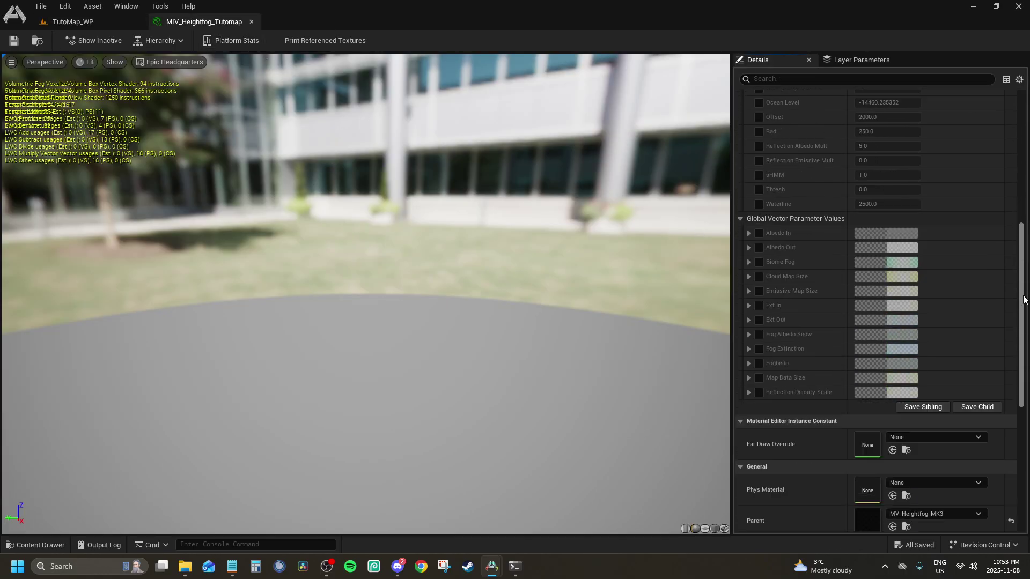
click(923, 236)
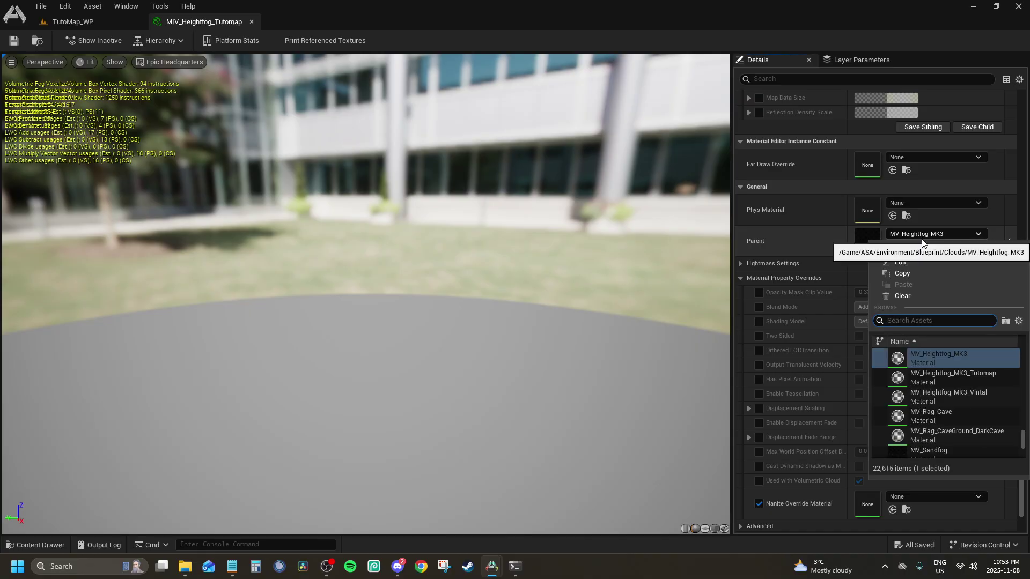
text(heightfog mk3)
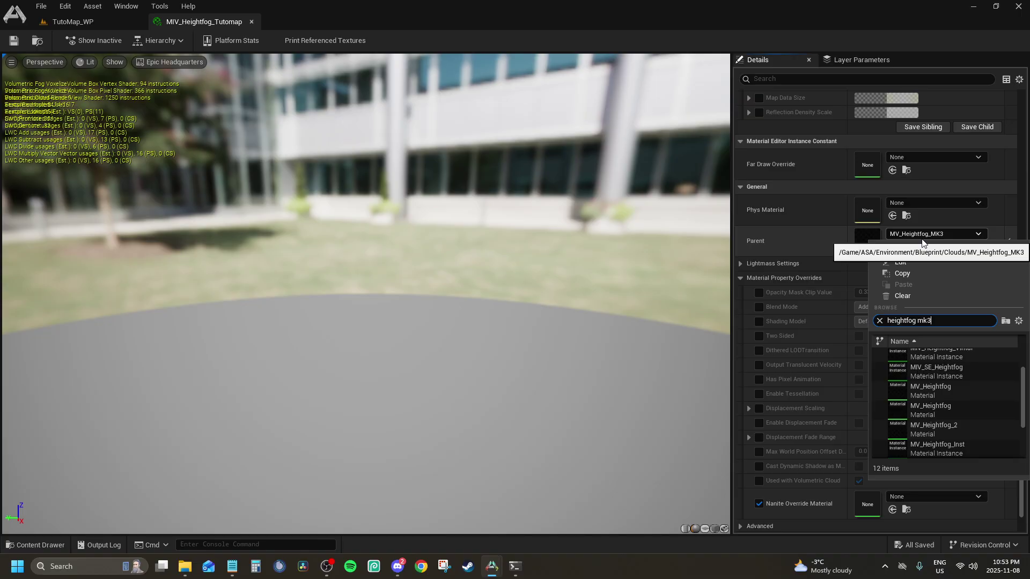
click(972, 377)
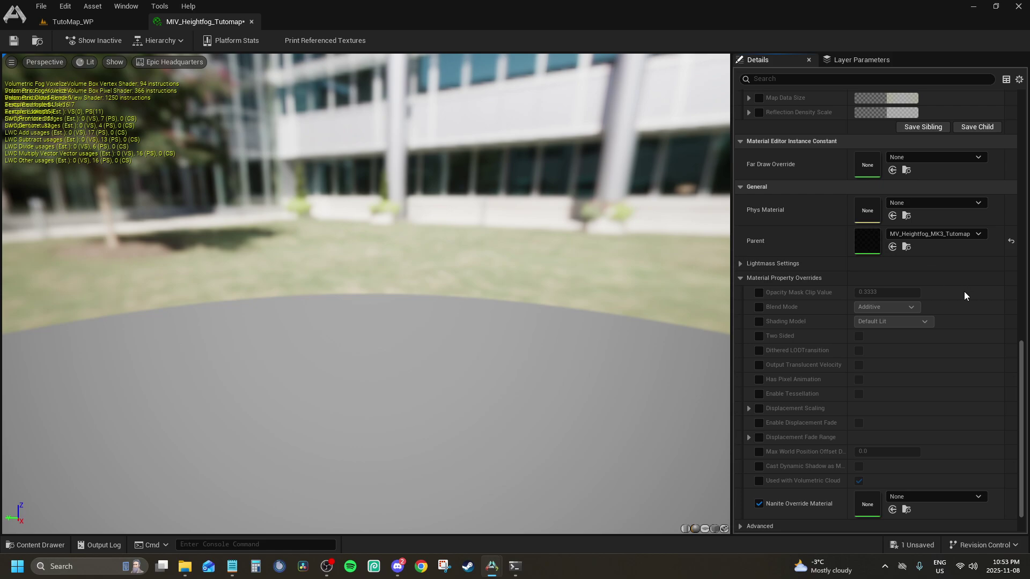
click(14, 41)
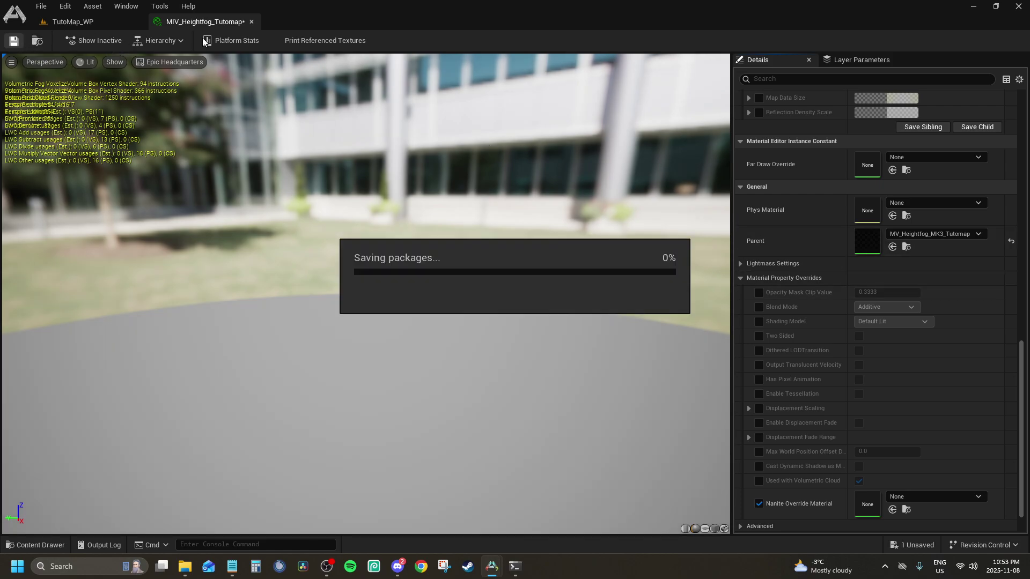
click(251, 22)
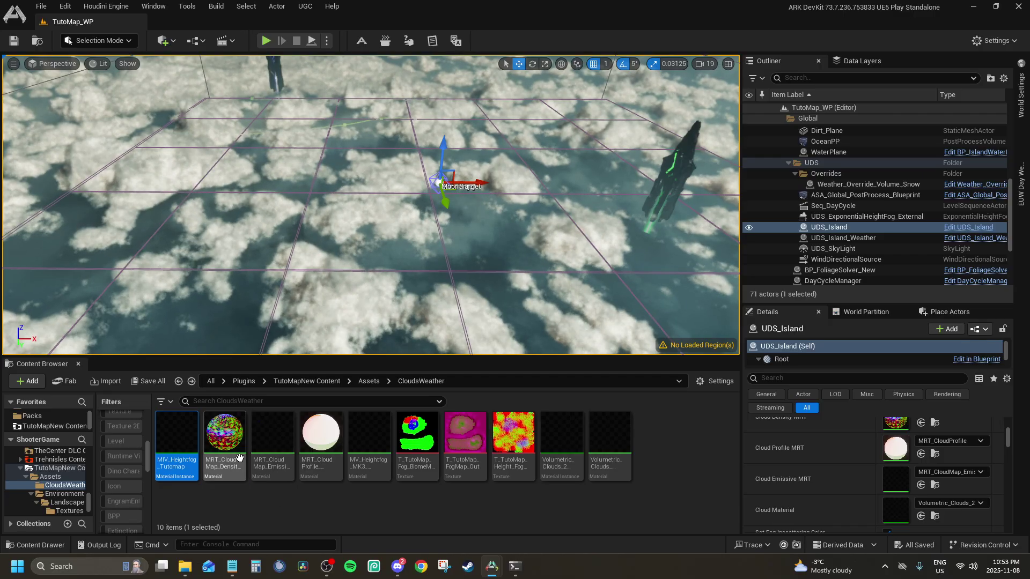
Open the three copied MRT cloud materials, MV_Heightfog_MK3_Tutomap and Volumetric_Clouds_Tutomap for editing, and bring up the Volumetric_Clouds_Tutomap graph.
click(229, 431)
shift+click(321, 432)
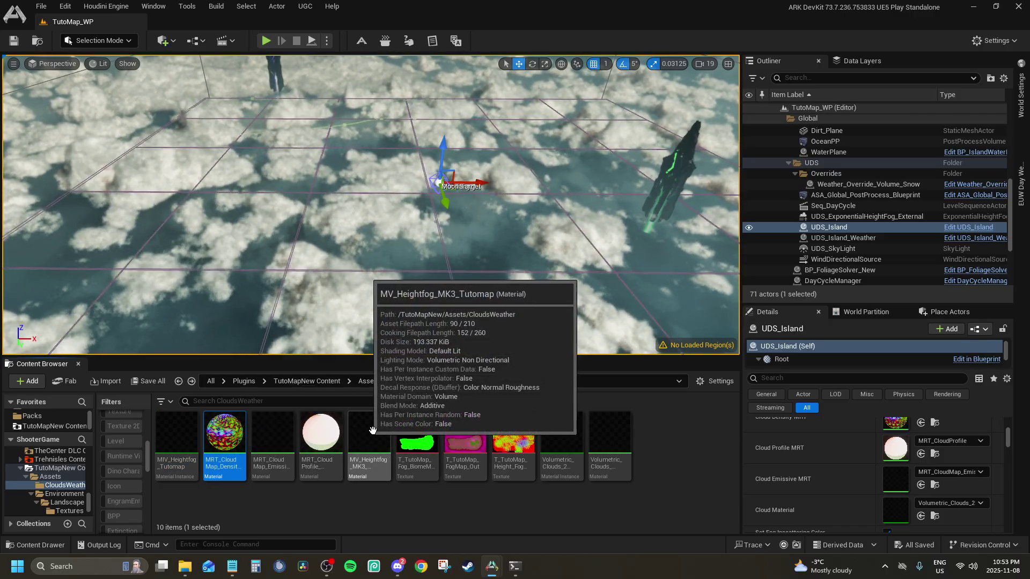
shift+click(369, 432)
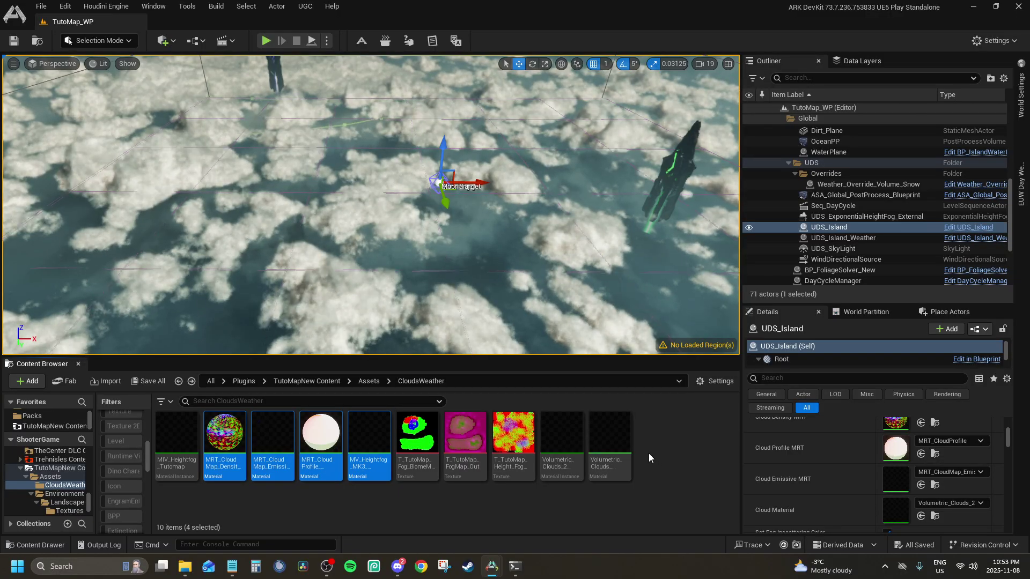
ctrl+click(610, 432)
right_click(212, 432)
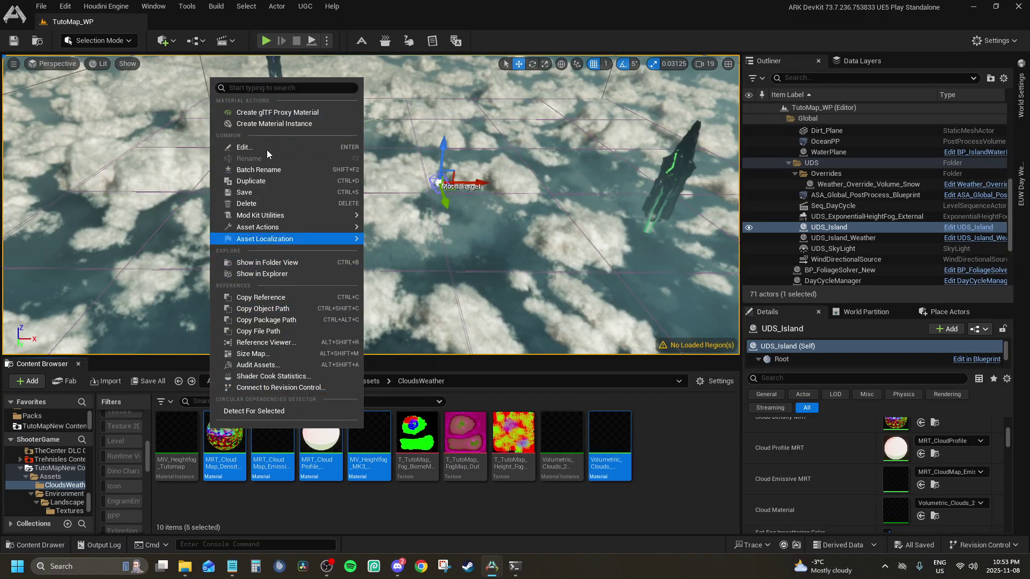
click(263, 152)
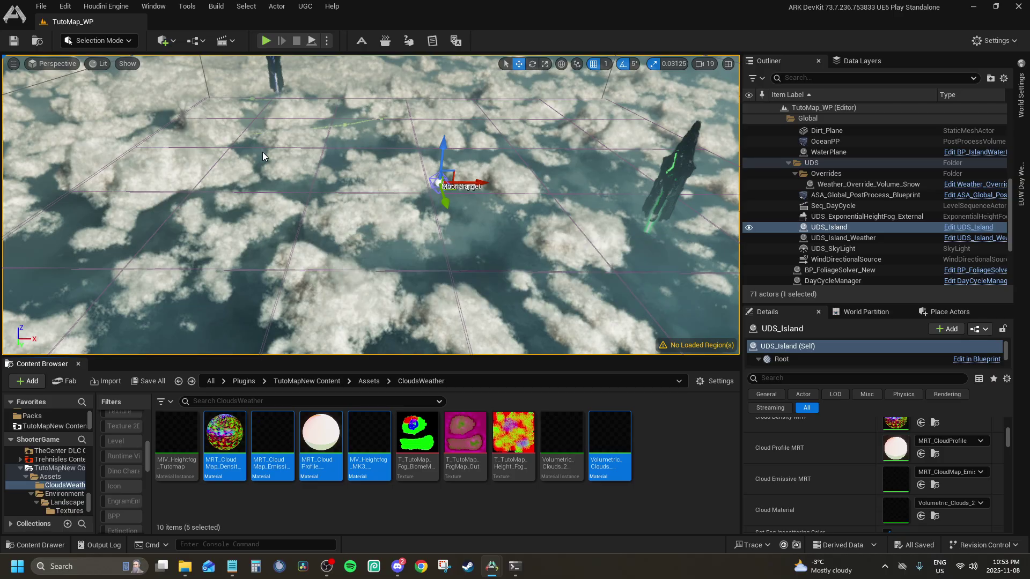
key(Home)
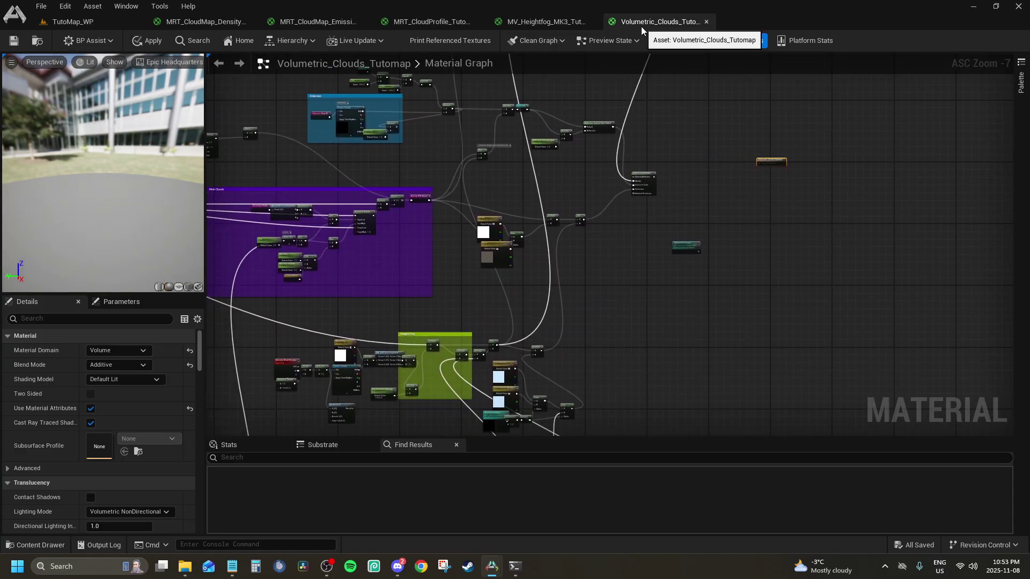
scroll(601, 115, down, 5)
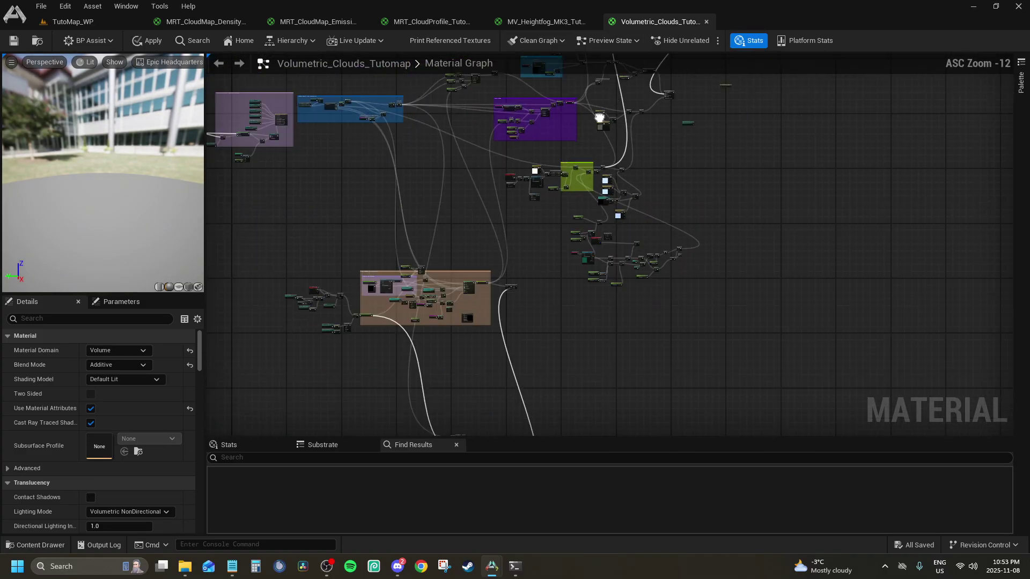
Inspect which texture the Main 3D Noise Sample uses in the High Frequency 3D Noise Texture group.
scroll(382, 228, up, 8)
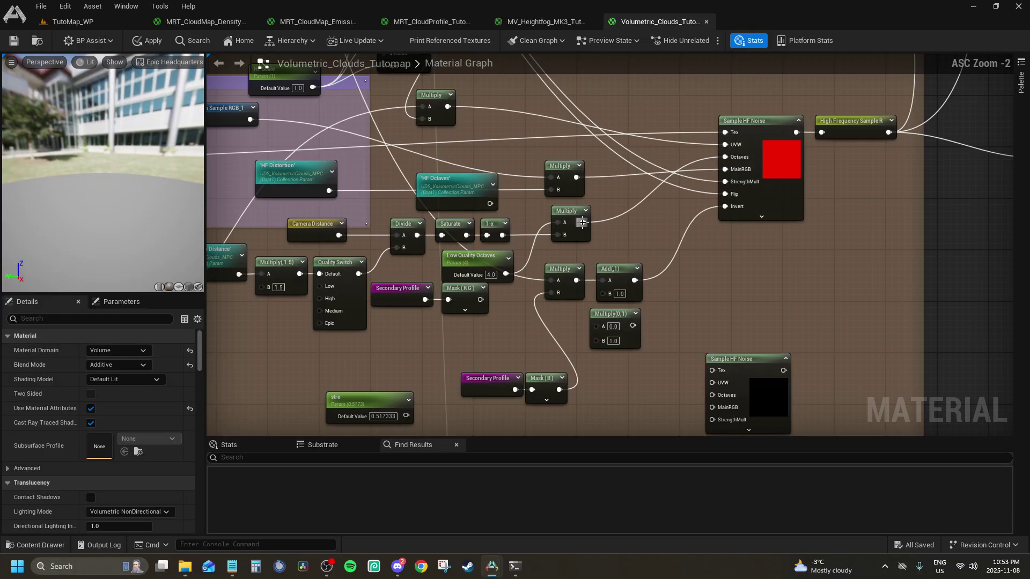
scroll(402, 226, down, 8)
scroll(418, 223, up, 5)
scroll(499, 223, up, 5)
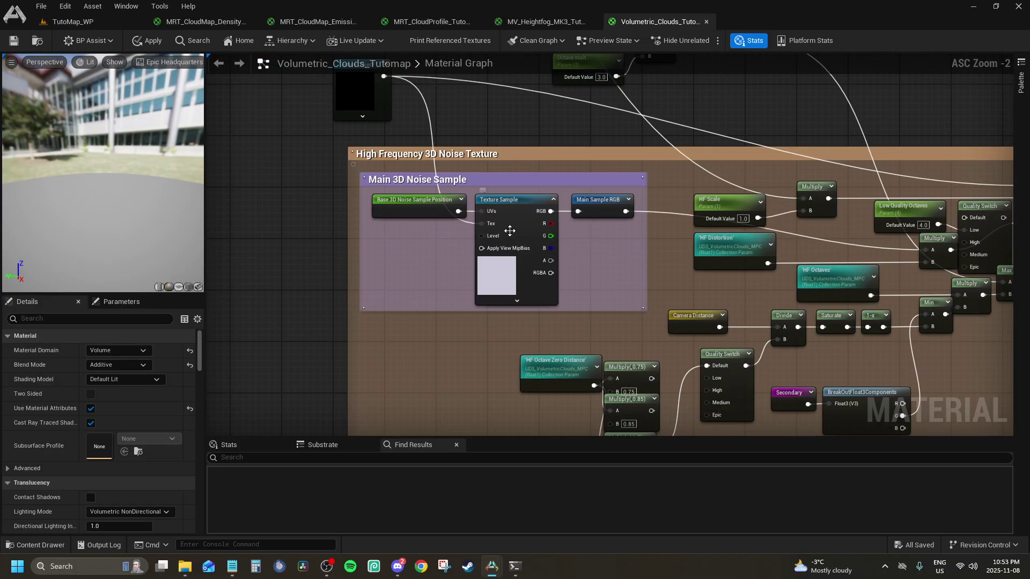
click(510, 231)
scroll(509, 231, down, 8)
scroll(509, 241, up, 1)
Replace T_TheIsland_FogMap with T_TutoMap_FogMap_Out from the CloudsWeather folder in the texture sample fed by Map Data UVs.
right_drag(623, 178, 490, 345)
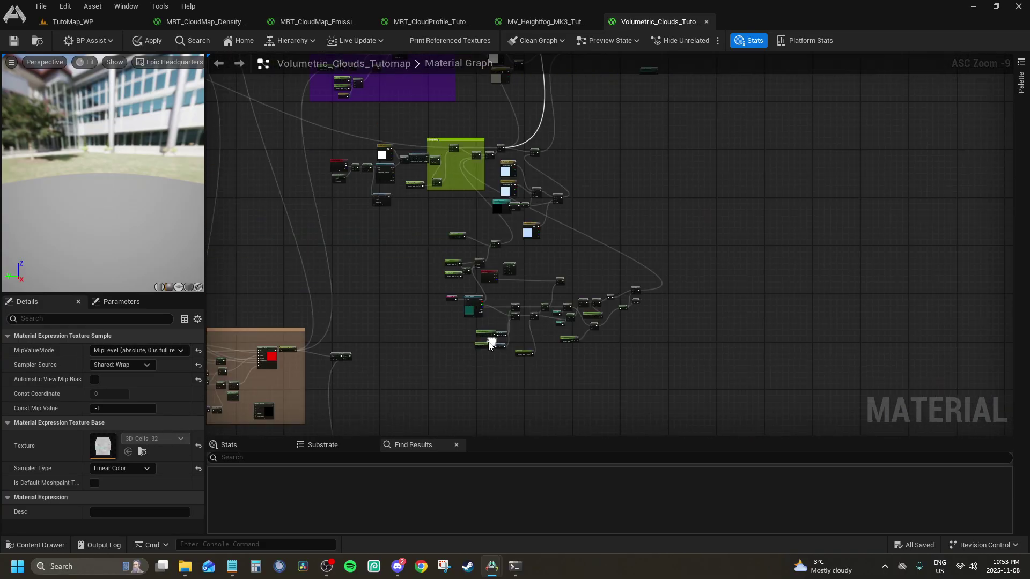
scroll(452, 331, up, 3)
click(452, 327)
scroll(452, 331, up, 3)
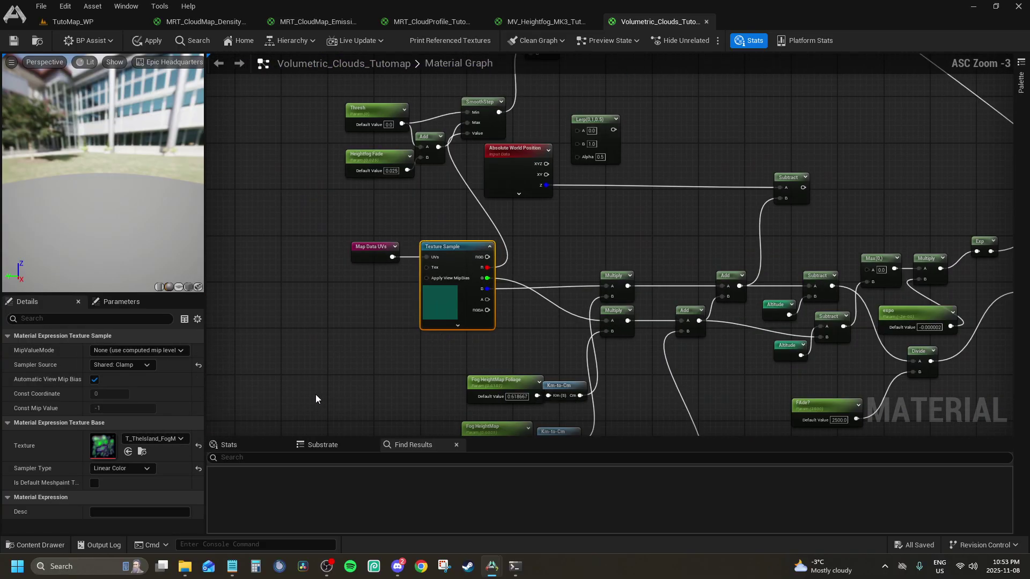
click(174, 438)
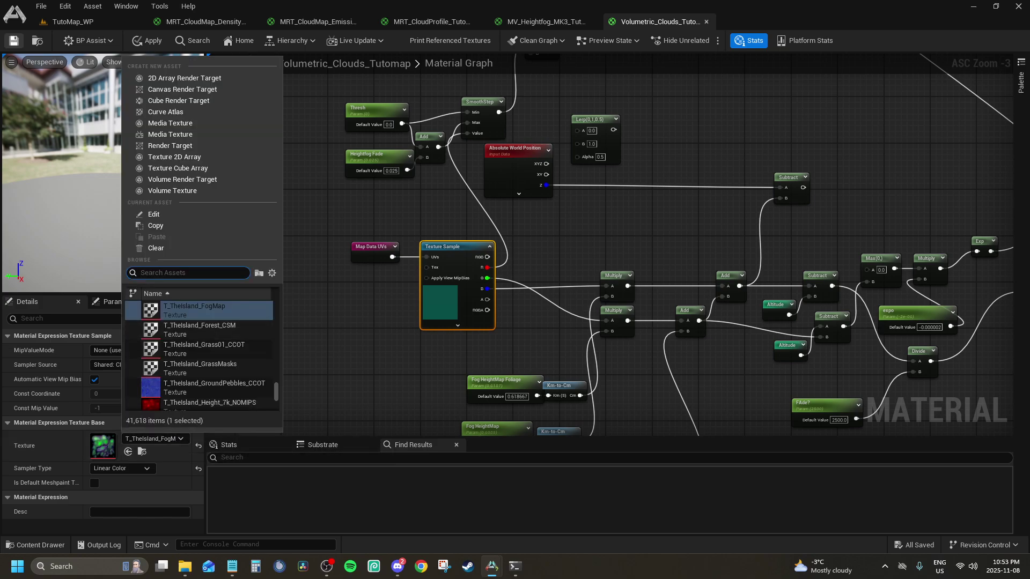
click(62, 21)
click(465, 462)
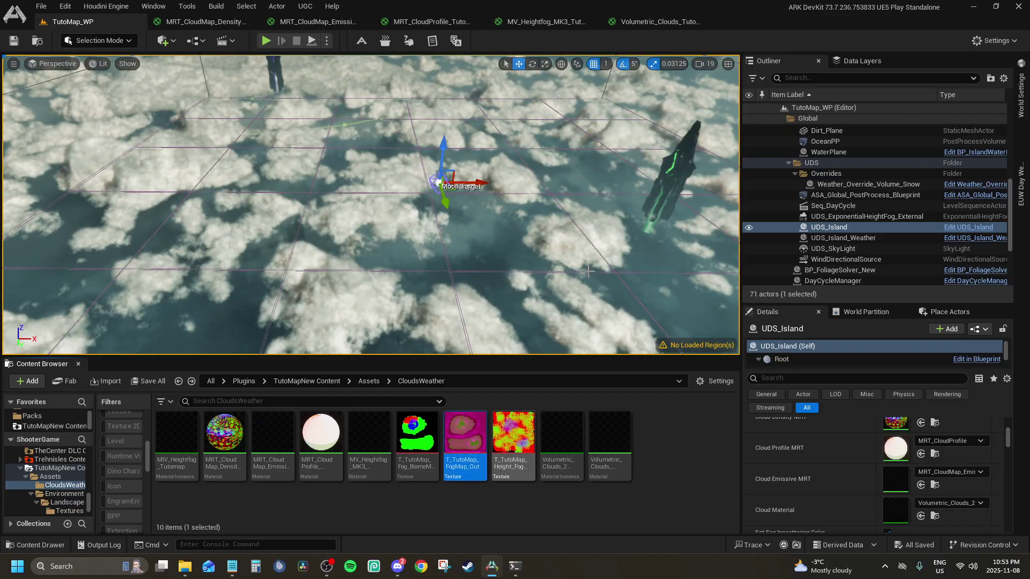
click(633, 24)
click(128, 451)
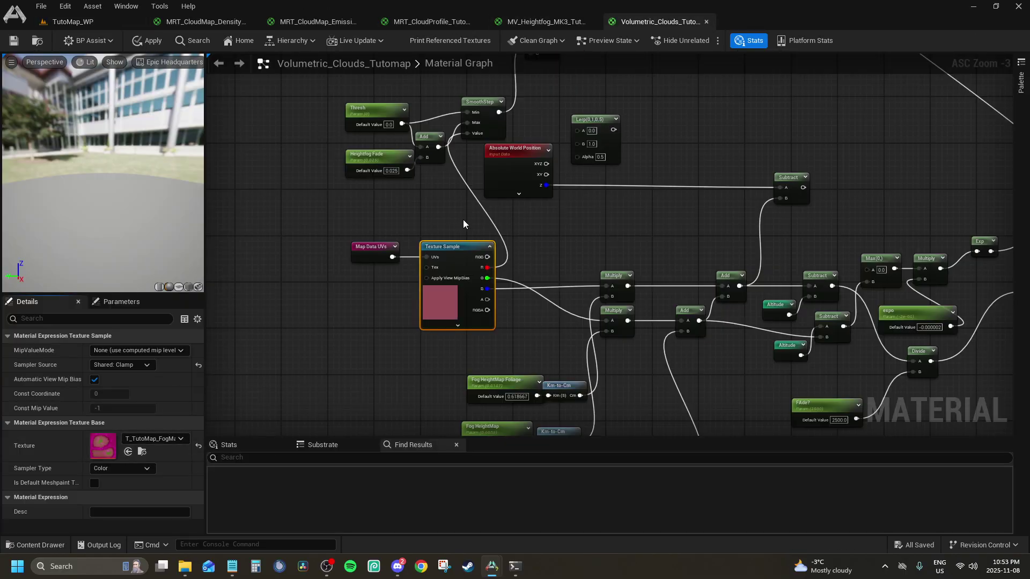
Replace The Island biome texture in the sample below the Biome Fog parameter with the T_TutoMap fog biome texture from the CloudsWeather folder.
scroll(429, 217, down, 4)
scroll(413, 220, up, 7)
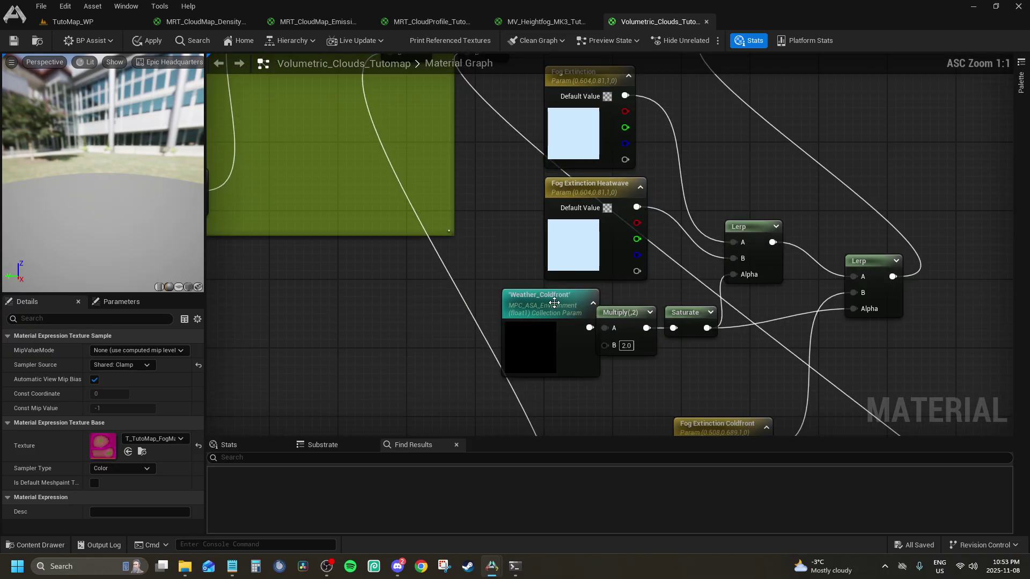
click(539, 339)
scroll(478, 349, down, 5)
scroll(456, 341, down, 2)
scroll(509, 279, up, 5)
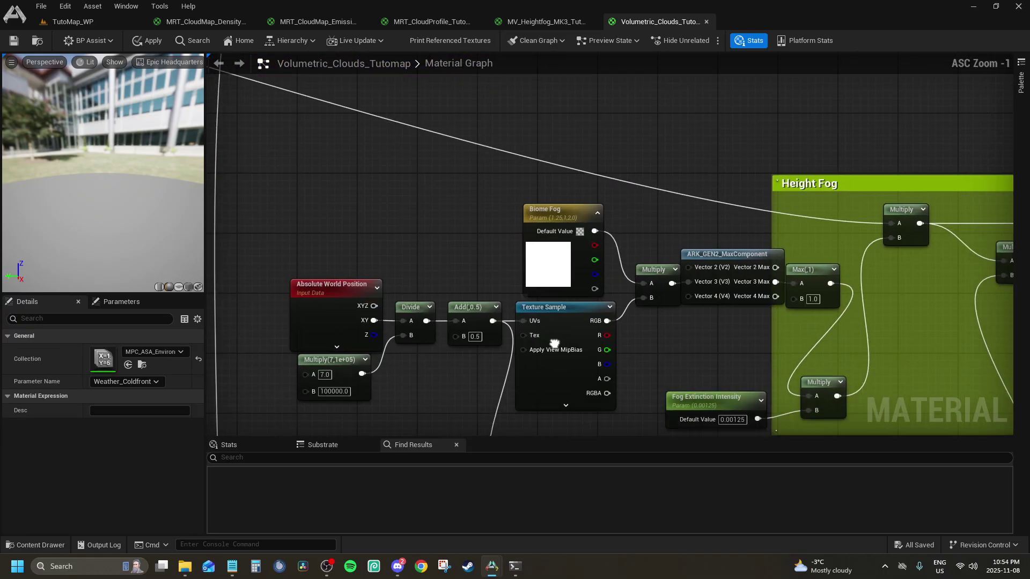
click(507, 279)
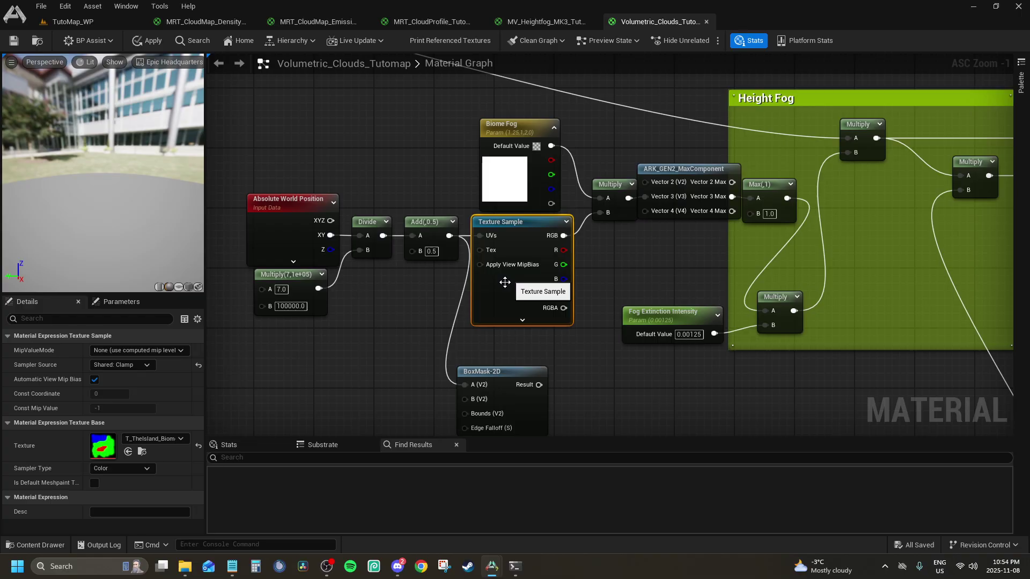
click(65, 21)
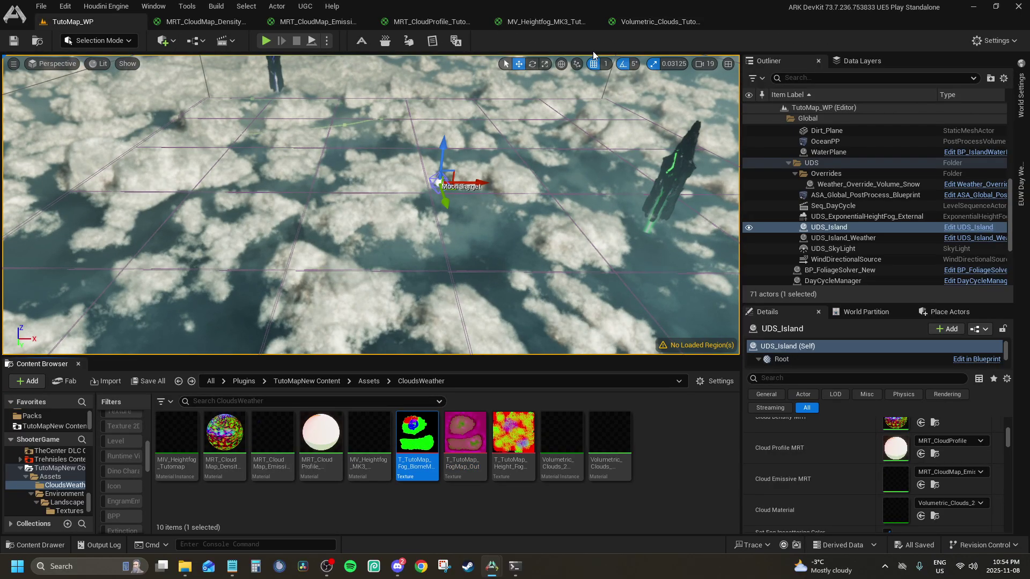
click(628, 22)
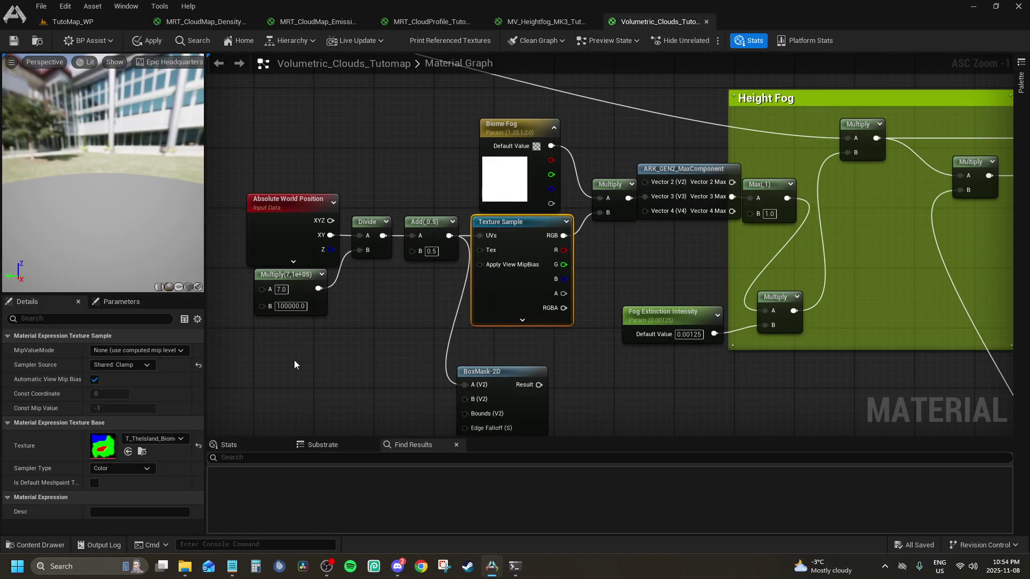
click(128, 452)
Replace T_HeightFog_Map in the cloud shadow group's texture sample with the T_TutoMap height fog texture from the CloudsWeather folder.
scroll(444, 281, down, 11)
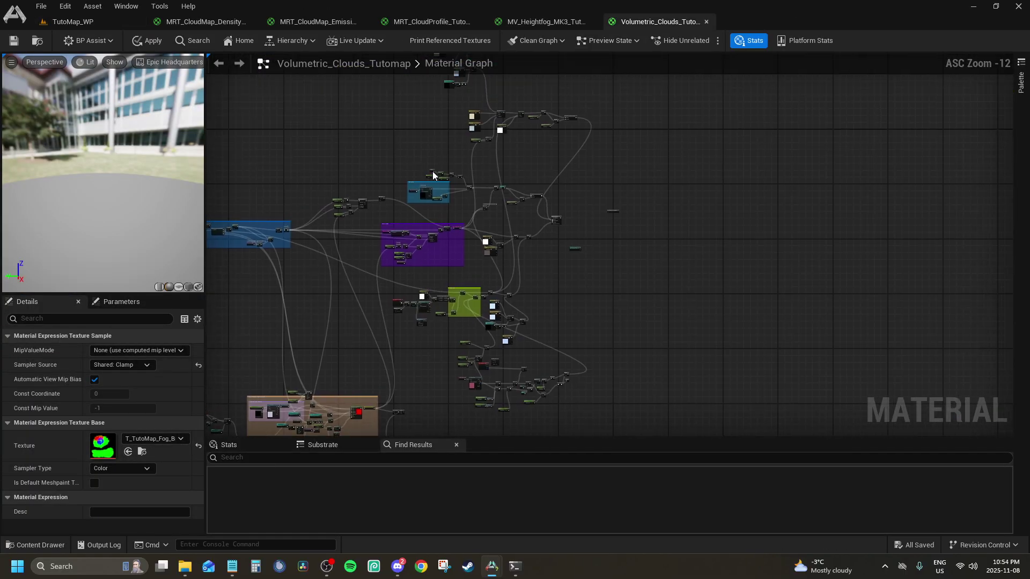
scroll(388, 305, up, 8)
right_drag(279, 360, 503, 101)
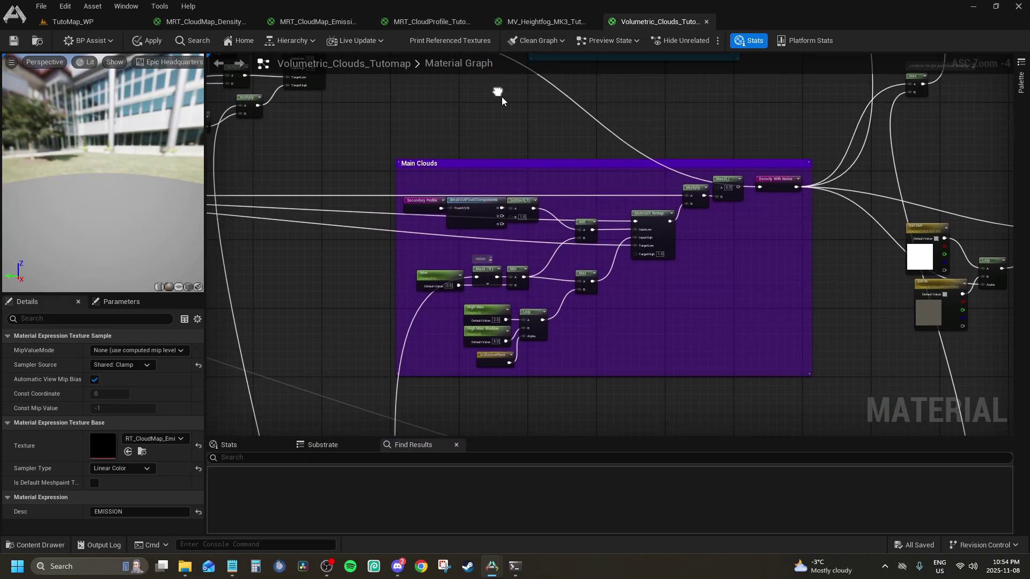
right_drag(258, 177, 517, 271)
scroll(745, 237, down, 7)
scroll(488, 202, up, 6)
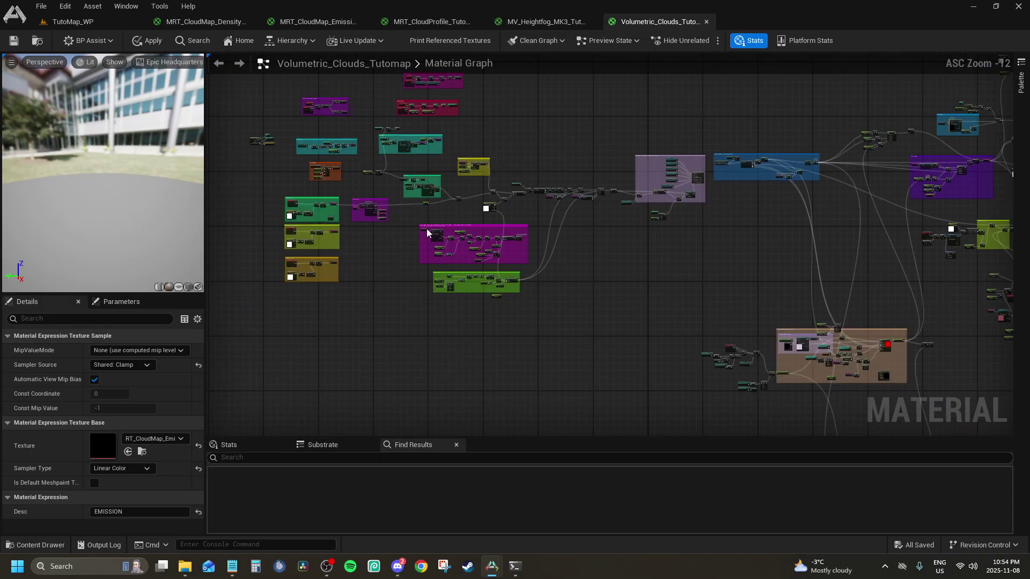
click(490, 272)
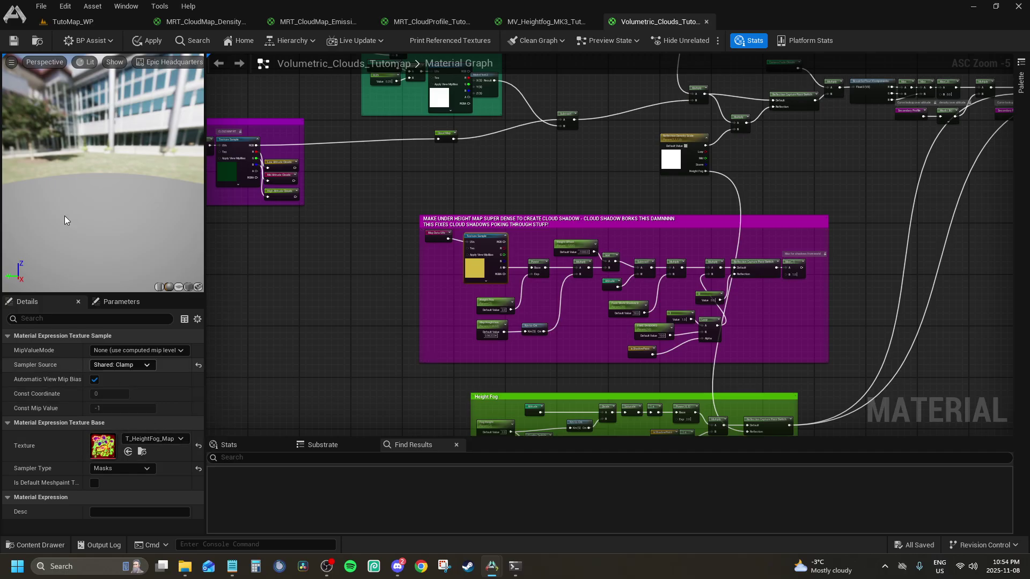
click(59, 25)
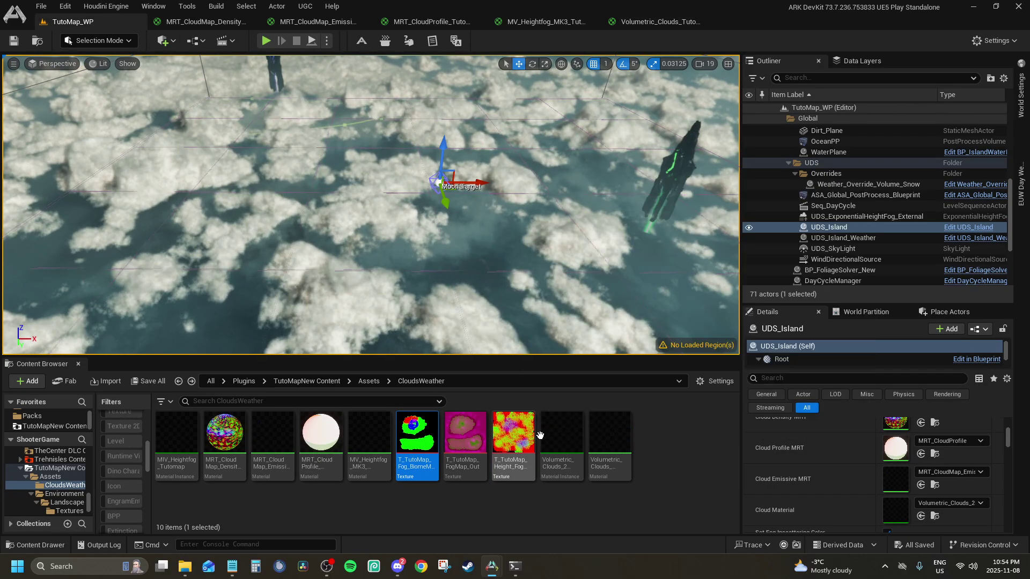
click(525, 434)
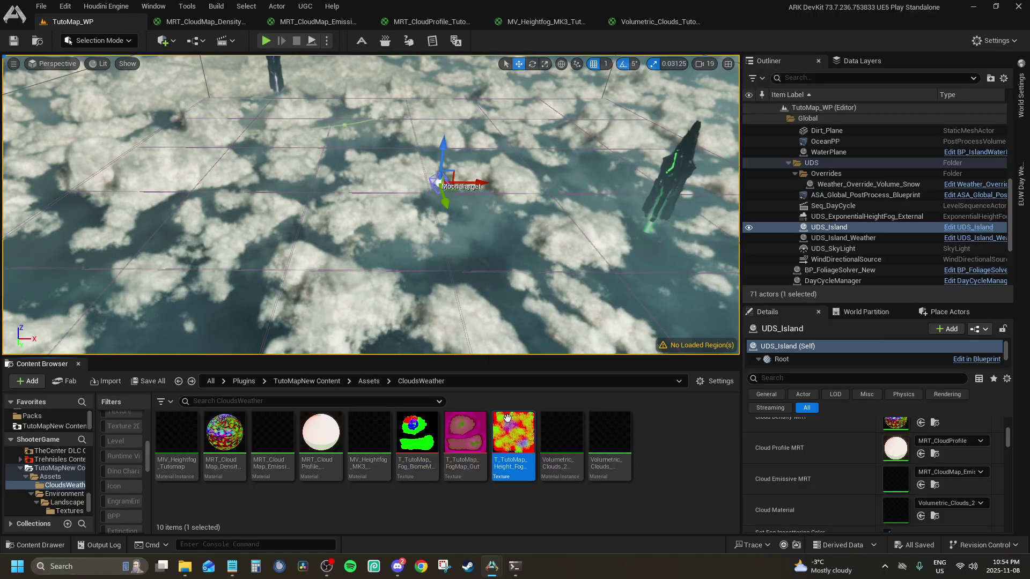
click(209, 24)
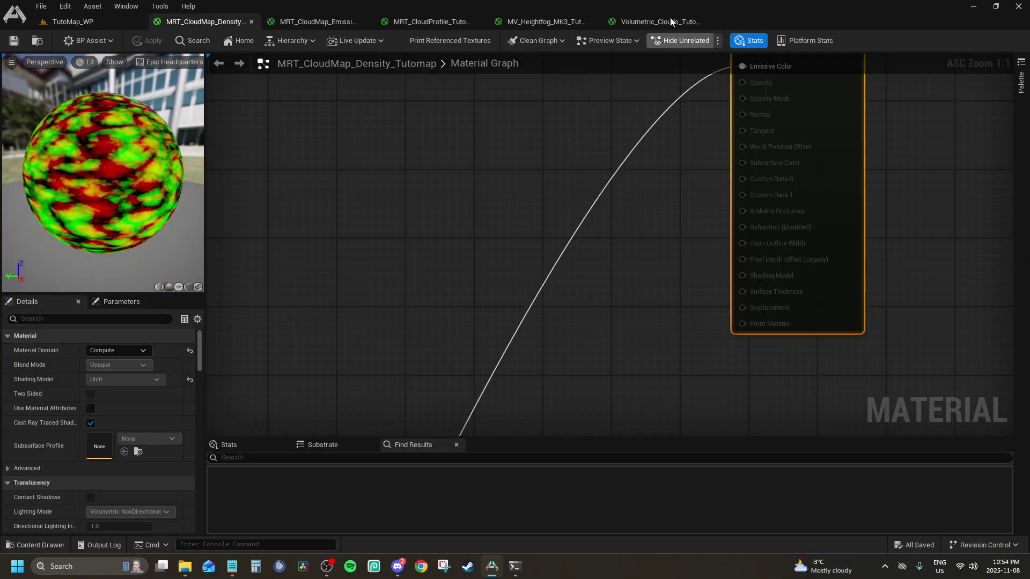
click(660, 22)
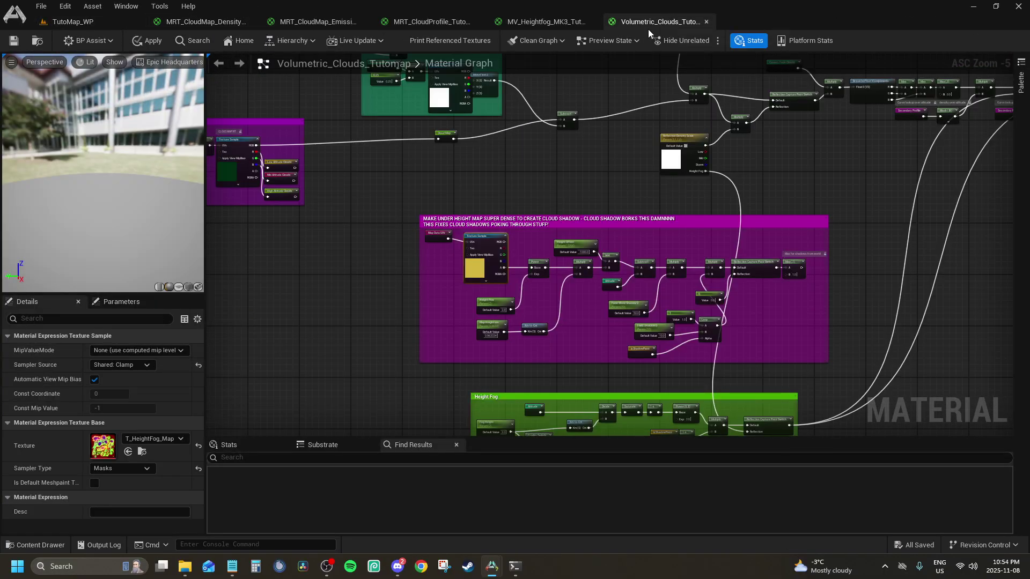
click(128, 452)
Open the assigned T_TutoMap height fog texture to check its image, and close it.
right_drag(366, 275, 451, 463)
double_click(102, 446)
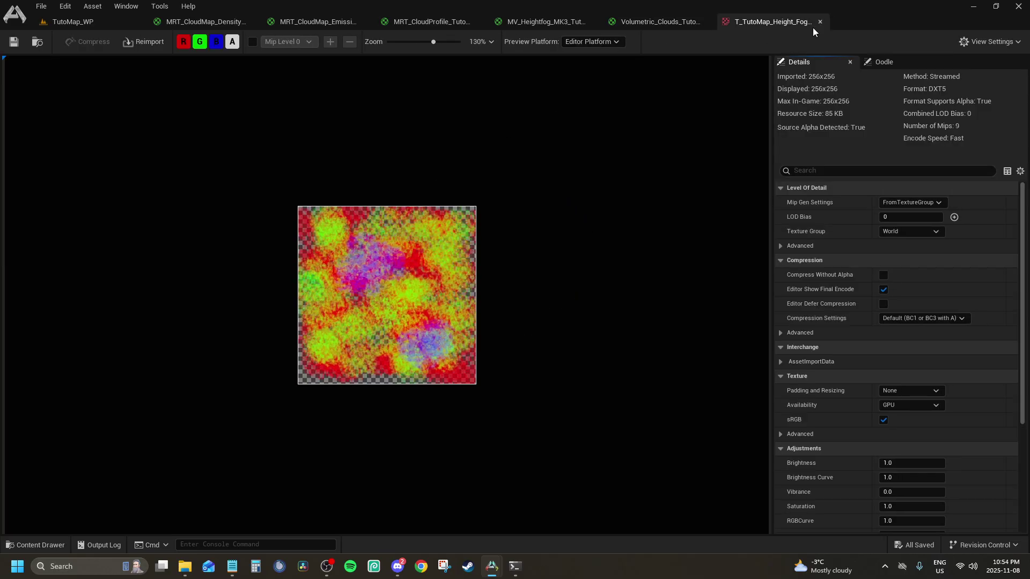
click(820, 21)
Apply the changes to Volumetric_Clouds_Tutomap, check the cloud profile texture sample and close the material.
scroll(366, 298, down, 2)
right_drag(367, 298, 279, 209)
right_drag(635, 131, 552, 245)
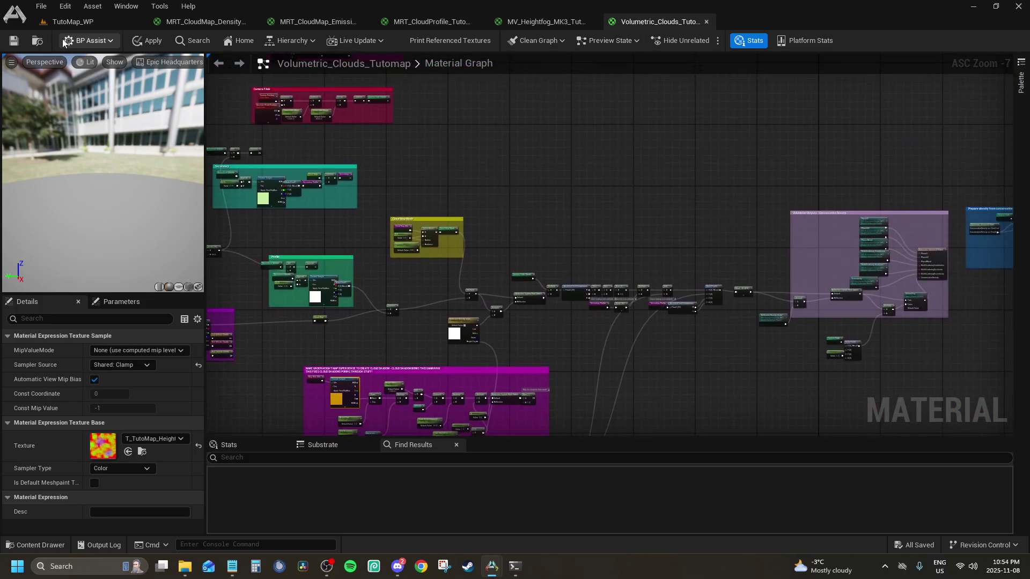
click(146, 40)
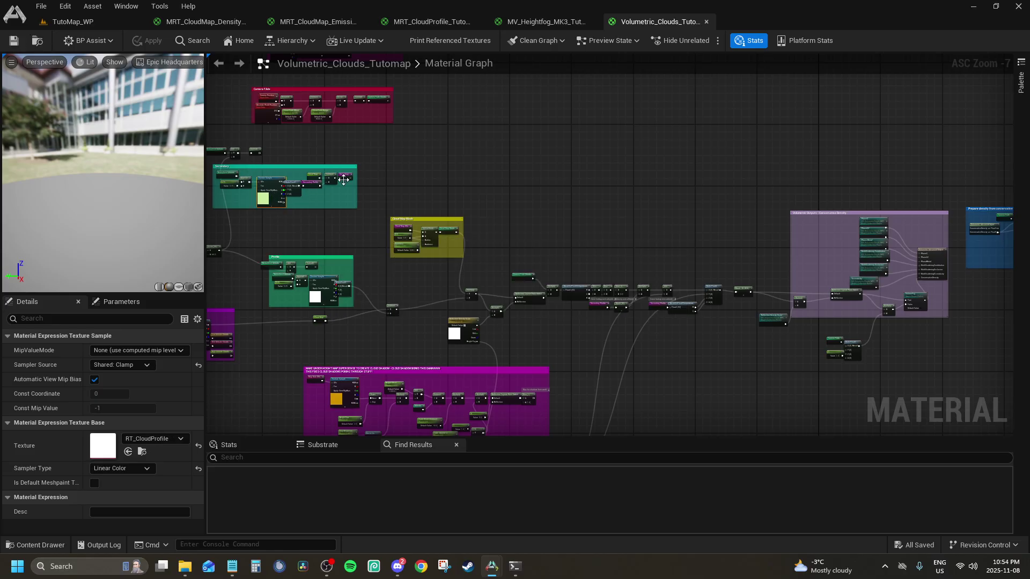
click(516, 125)
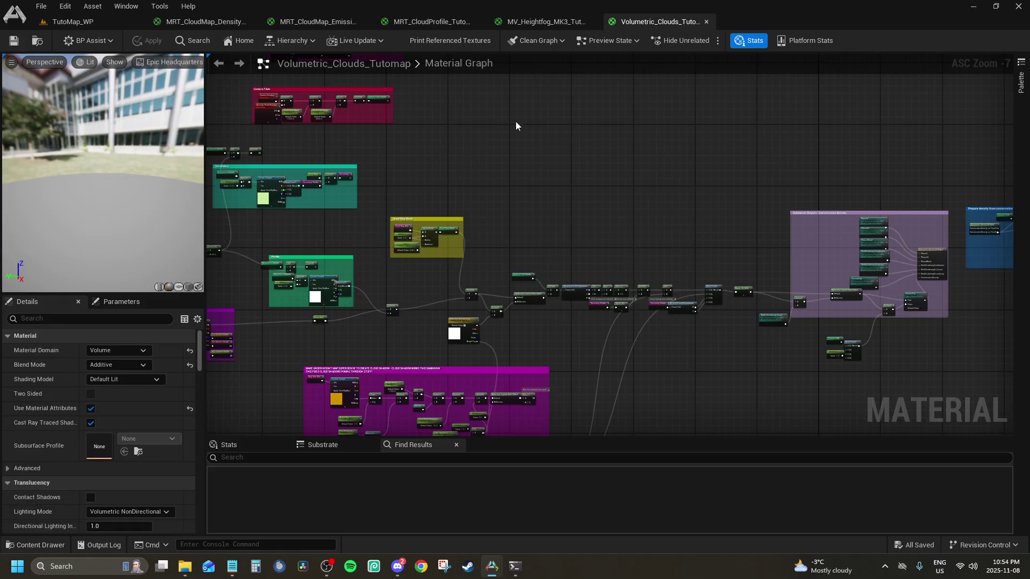
click(706, 21)
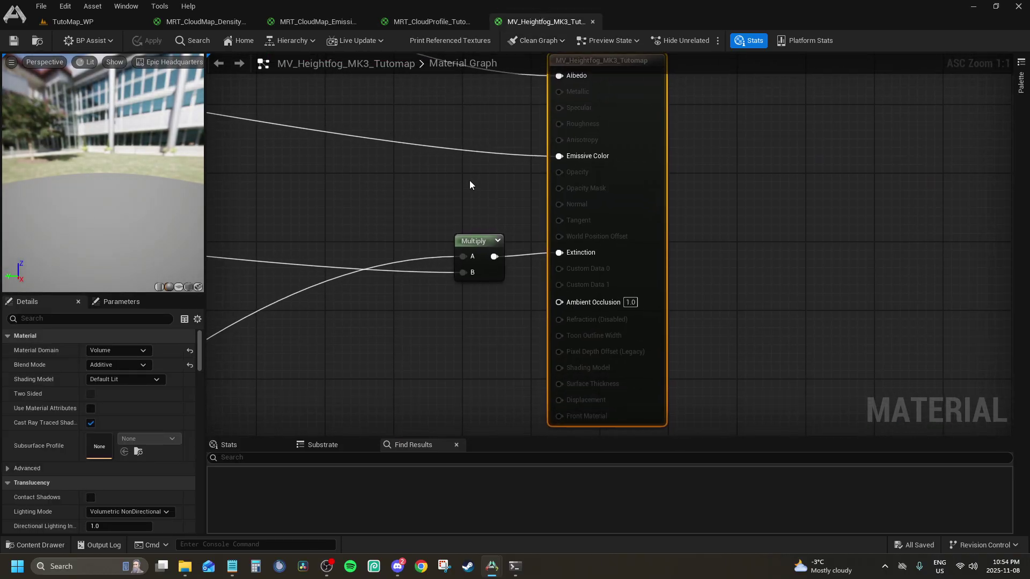
Assign T_TutoMap_FogMap_Out to the texture sample fed by Map Data UVs in MV_Heightfog_MK3_Tutomap.
scroll(469, 180, down, 4)
scroll(394, 271, up, 1)
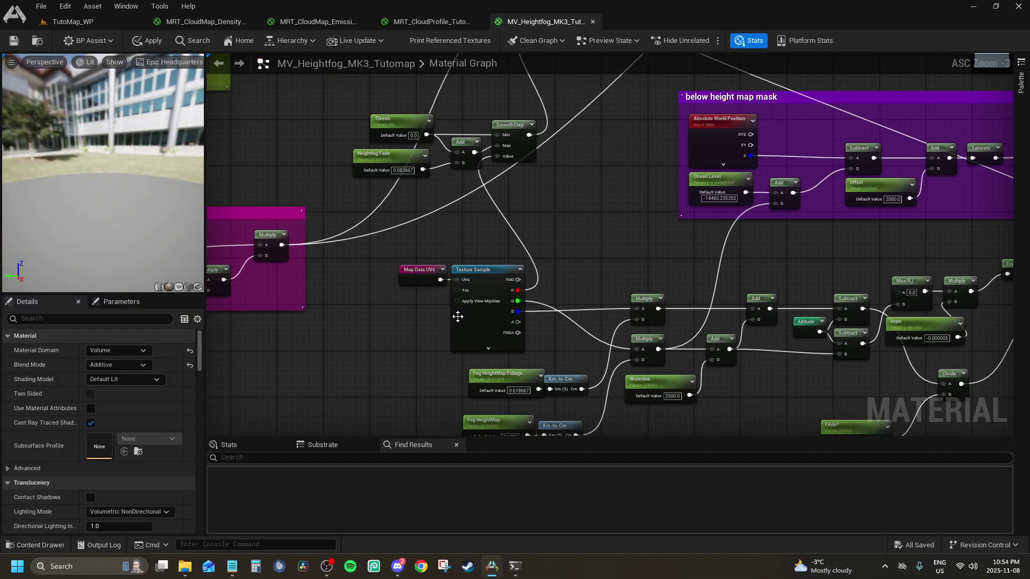
click(456, 264)
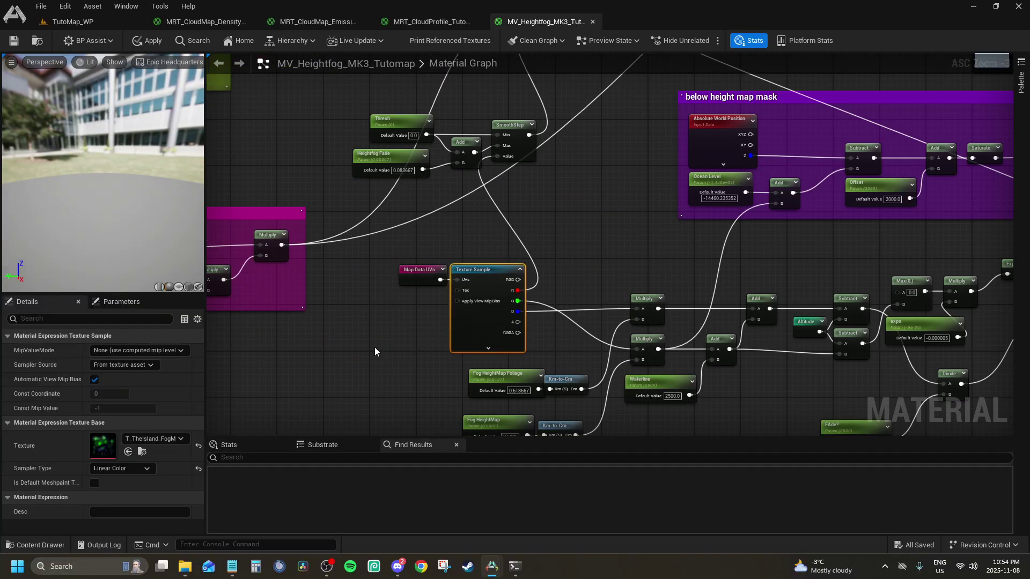
click(59, 21)
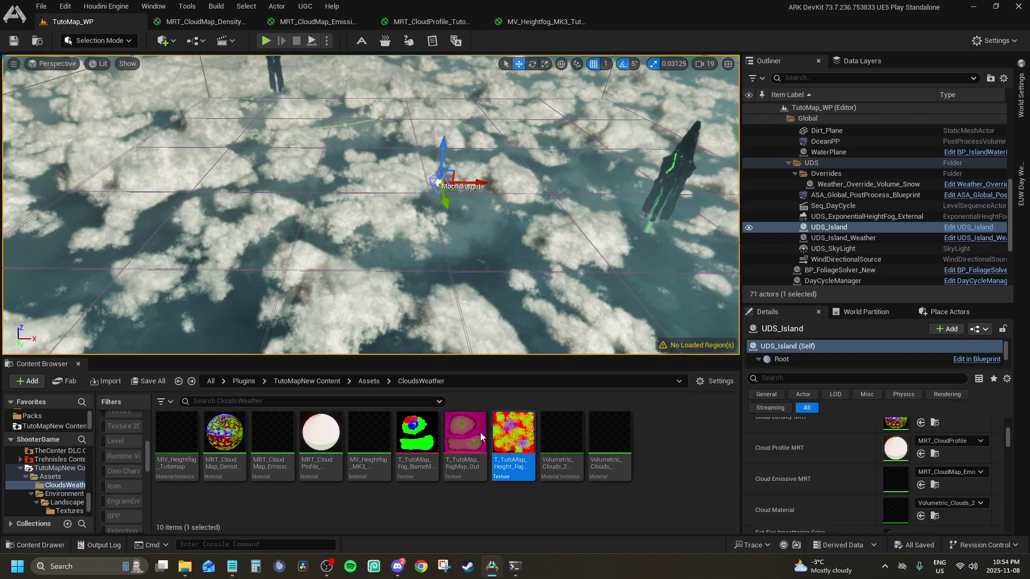
click(552, 21)
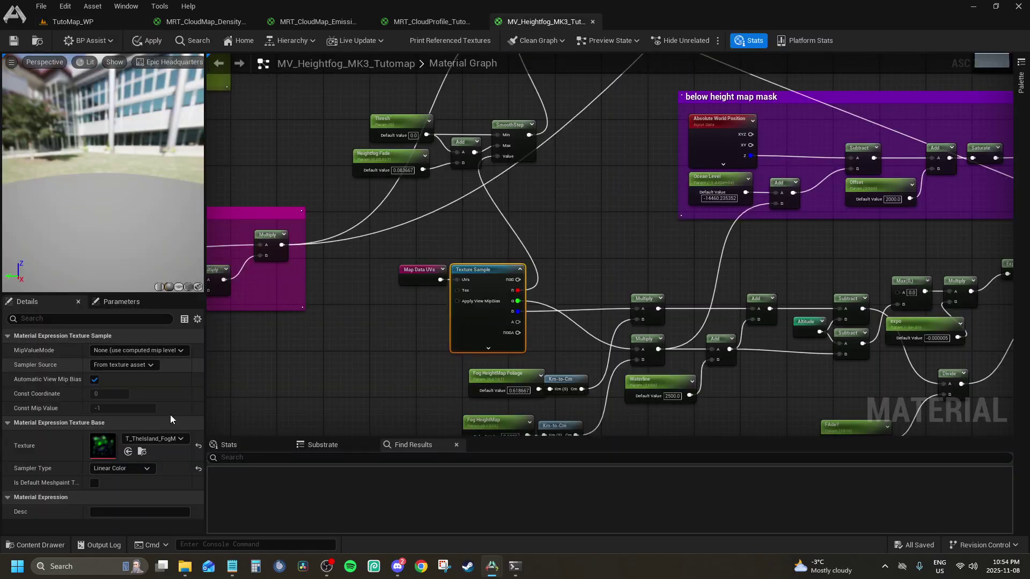
click(127, 452)
Check the height fog graph for other map textures, from the High Frequency 3D Noise Texture group to the fog map sample.
scroll(568, 299, down, 6)
scroll(310, 192, up, 2)
right_drag(310, 192, 364, 259)
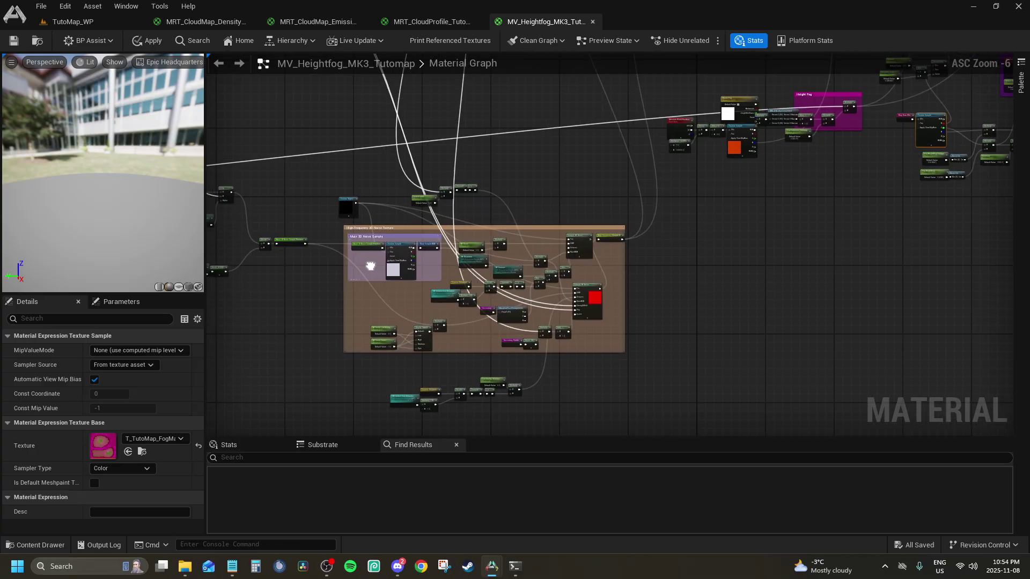
scroll(364, 259, up, 4)
click(509, 350)
scroll(510, 350, down, 5)
right_drag(509, 350, 254, 420)
scroll(632, 366, up, 4)
click(625, 249)
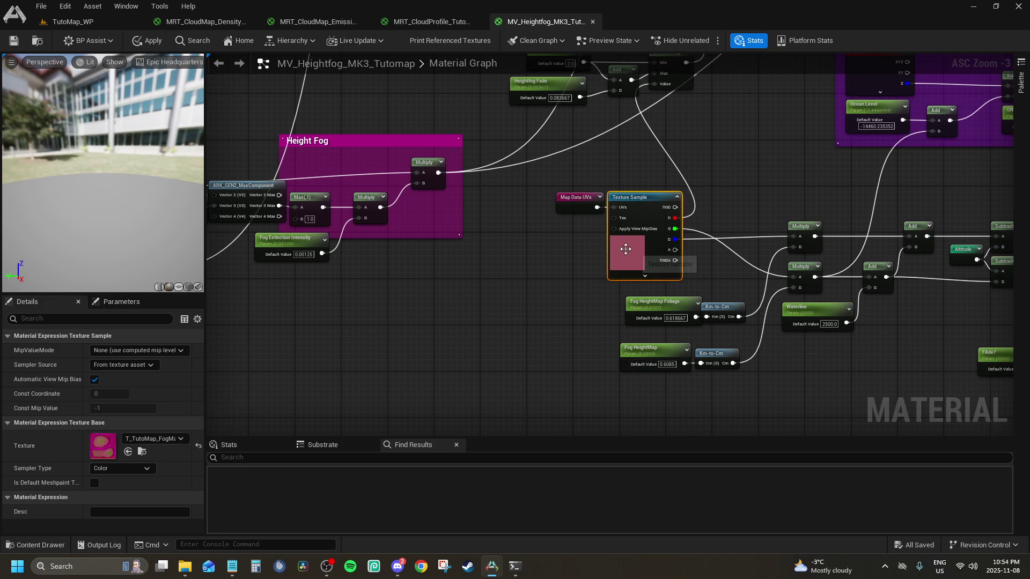
Assign the T_TutoMap fog biome texture to the sample below the Biome Fog parameter in MV_Heightfog_MK3_Tutomap.
right_drag(366, 299, 358, 268)
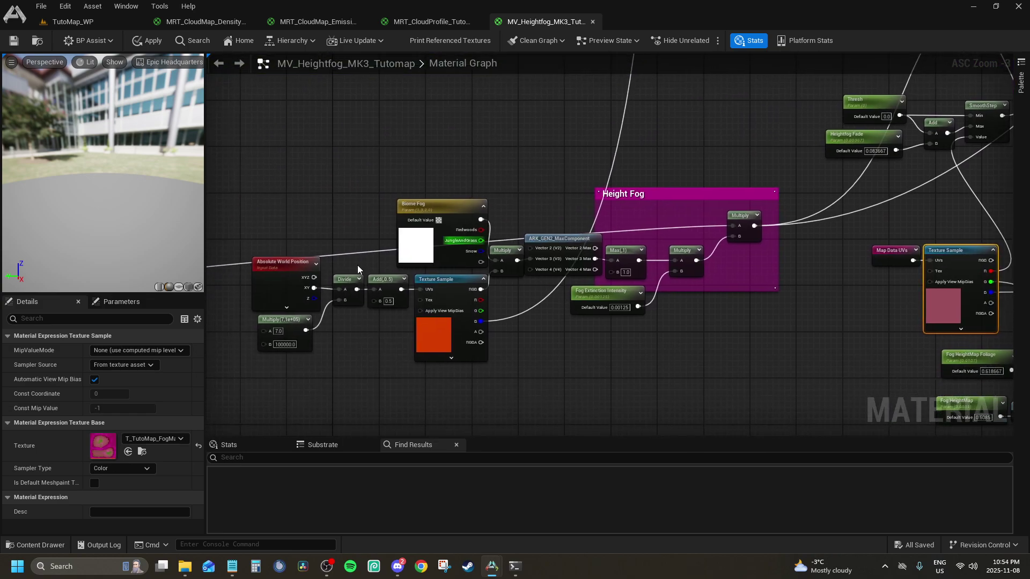
click(427, 334)
click(76, 23)
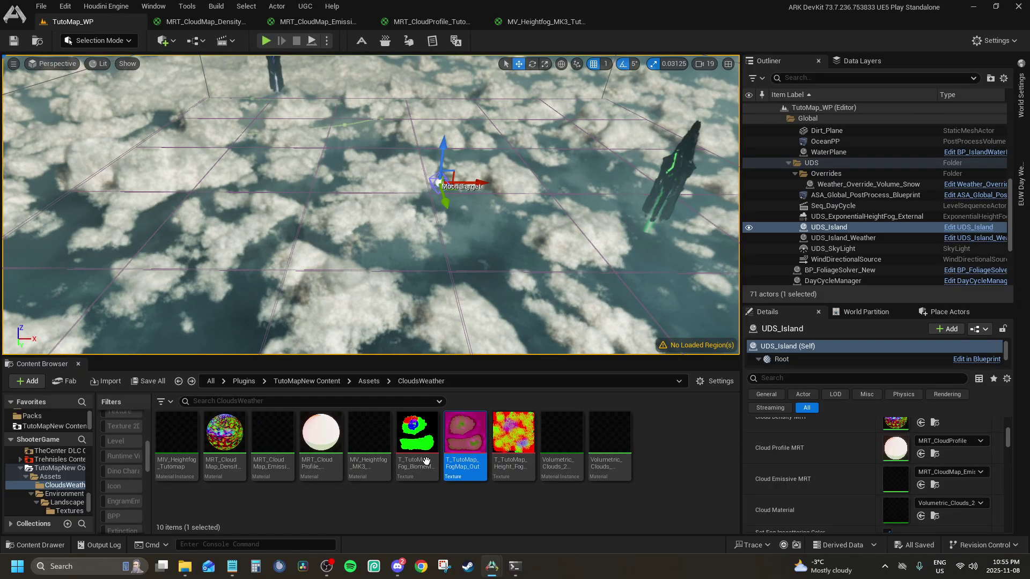
click(546, 18)
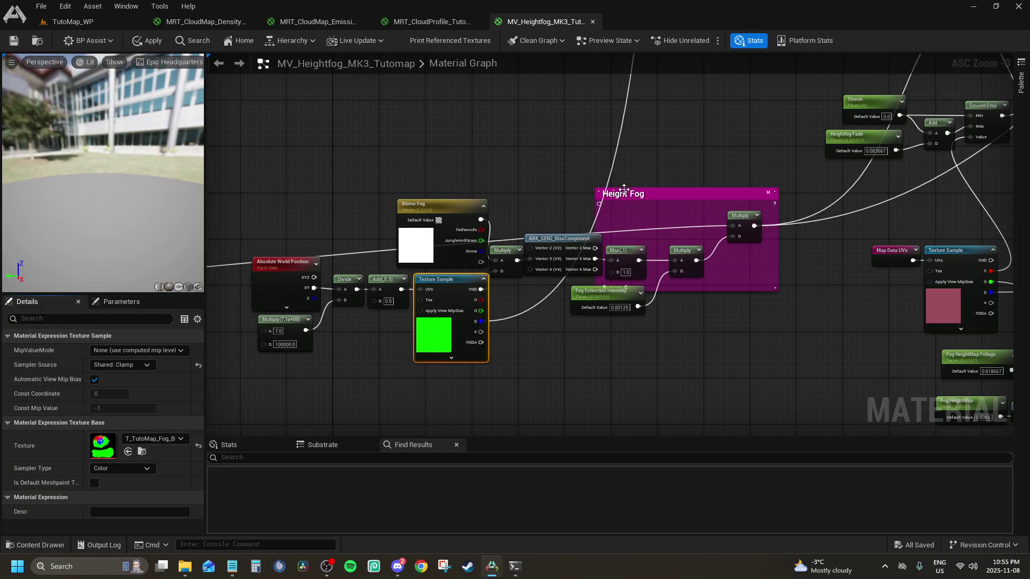
Check which textures the Emission and Cloud Map RT samples use in MV_Heightfog_MK3_Tutomap.
scroll(622, 189, down, 4)
scroll(454, 240, up, 1)
scroll(418, 187, up, 6)
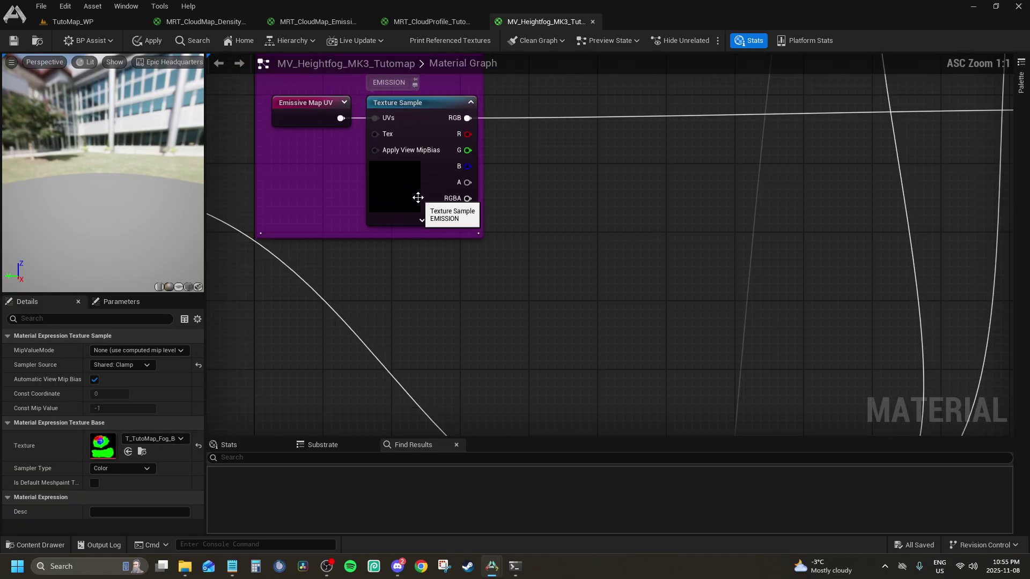
click(415, 198)
scroll(512, 252, down, 8)
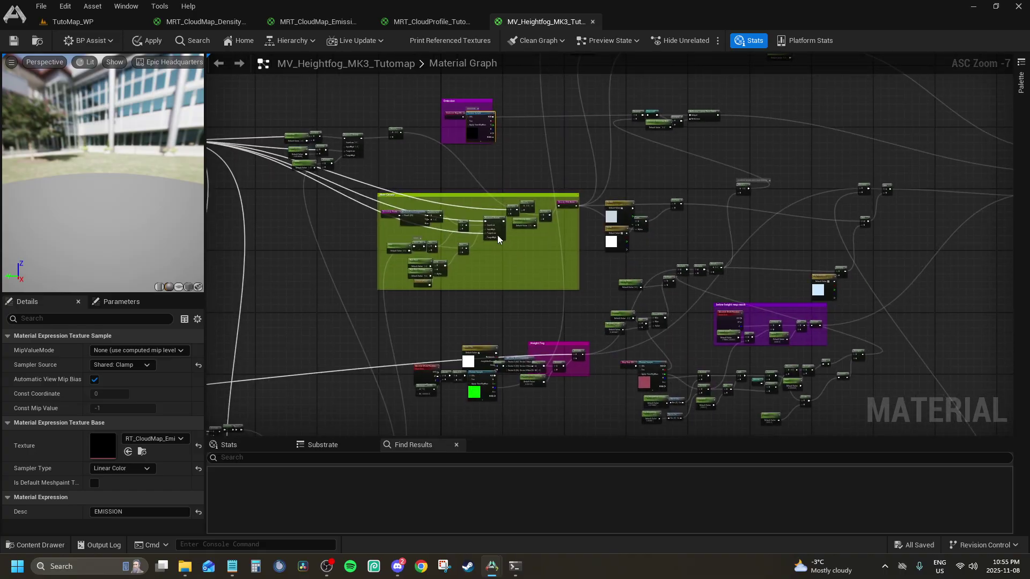
right_drag(627, 230, 566, 119)
right_drag(535, 323, 1013, 264)
right_drag(902, 210, 885, 311)
scroll(594, 203, up, 7)
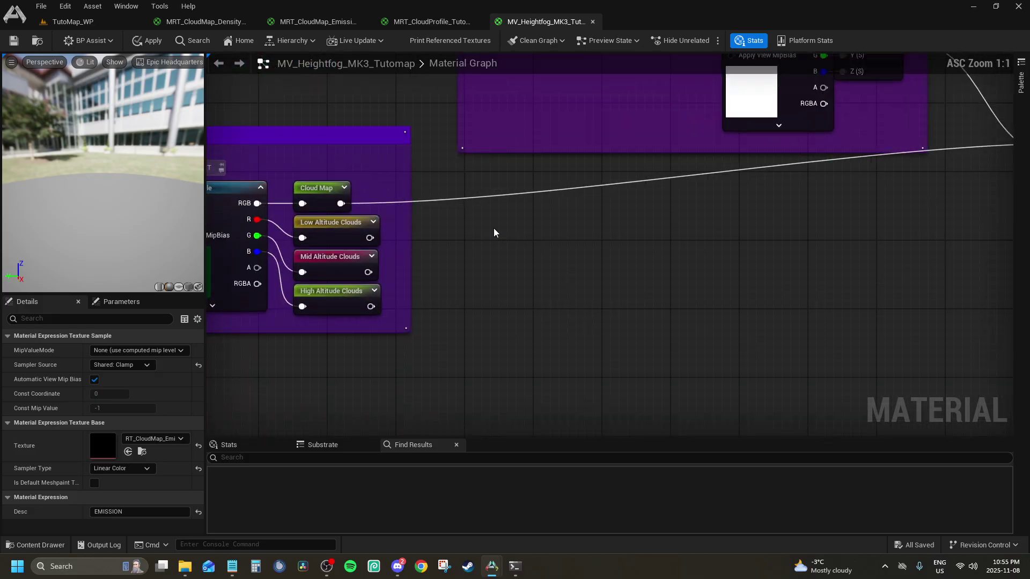
right_drag(335, 272, 535, 337)
click(378, 340)
scroll(407, 344, down, 7)
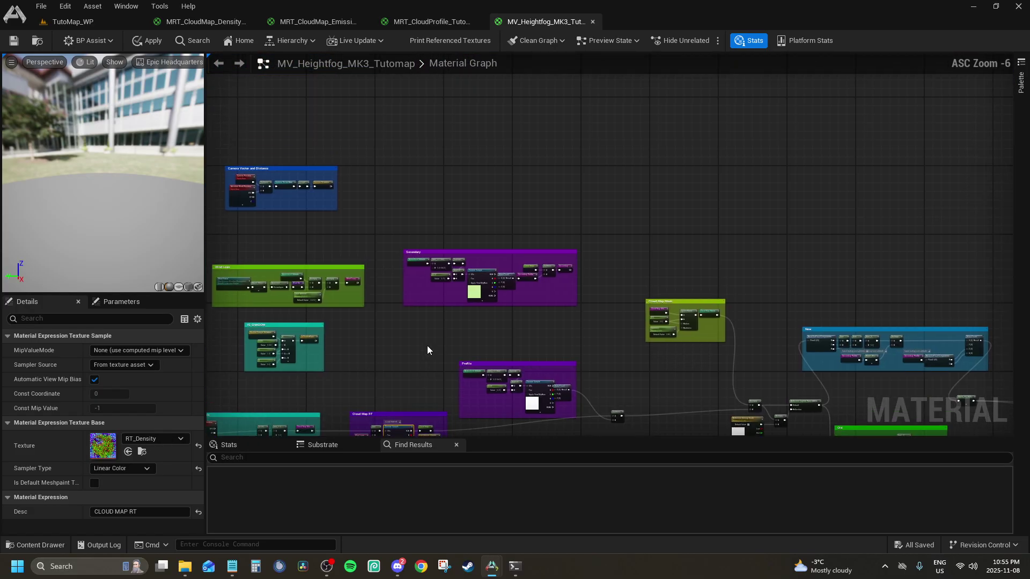
Check the remaining groups of the height fog graph for map textures, then apply the changes and close MV_Heightfog_MK3_Tutomap.
click(427, 345)
right_drag(255, 176, 507, 199)
scroll(507, 199, up, 1)
scroll(602, 281, up, 2)
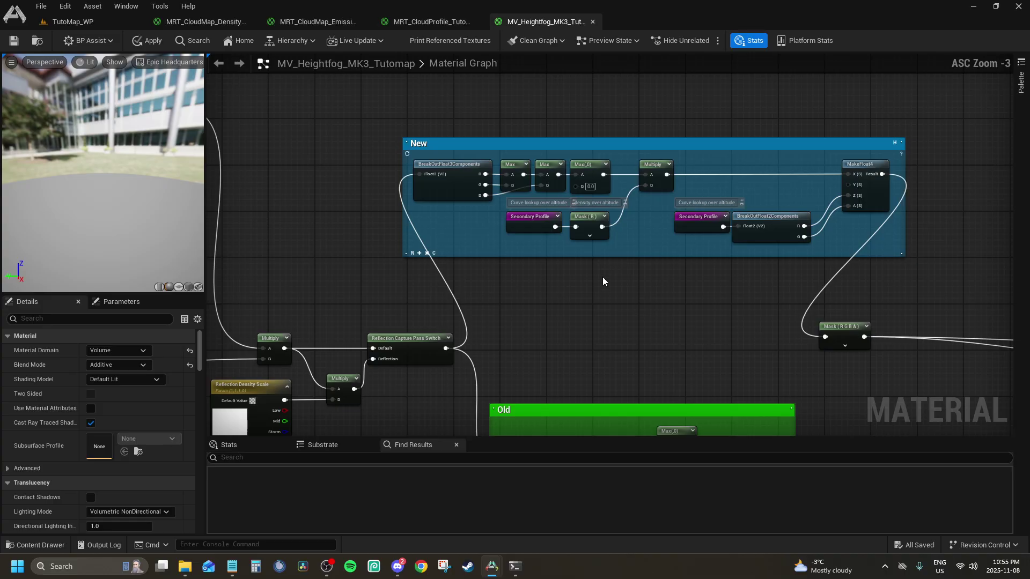
right_drag(603, 280, 561, 254)
scroll(618, 269, down, 4)
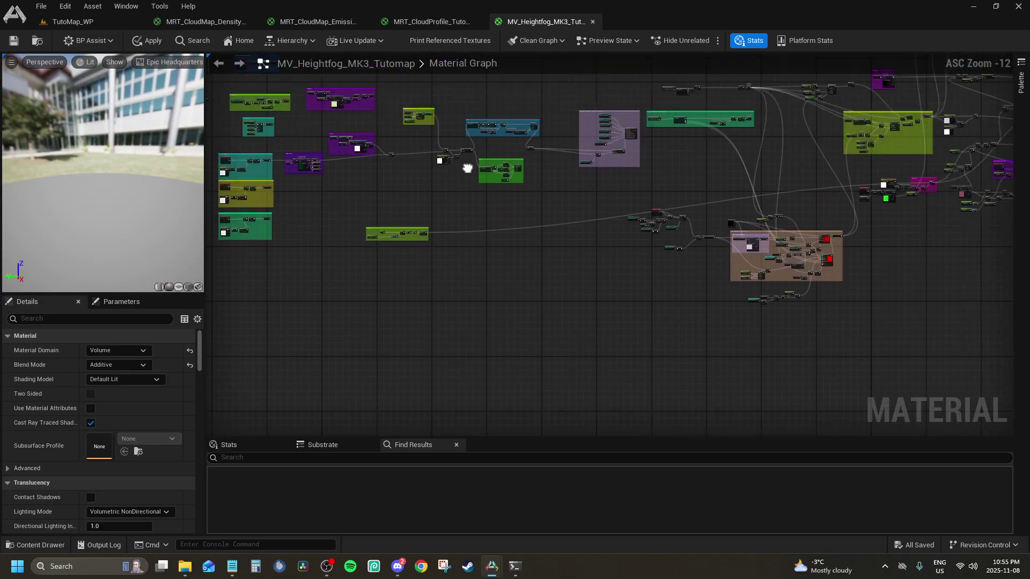
scroll(705, 225, up, 3)
scroll(704, 225, down, 3)
scroll(552, 272, up, 3)
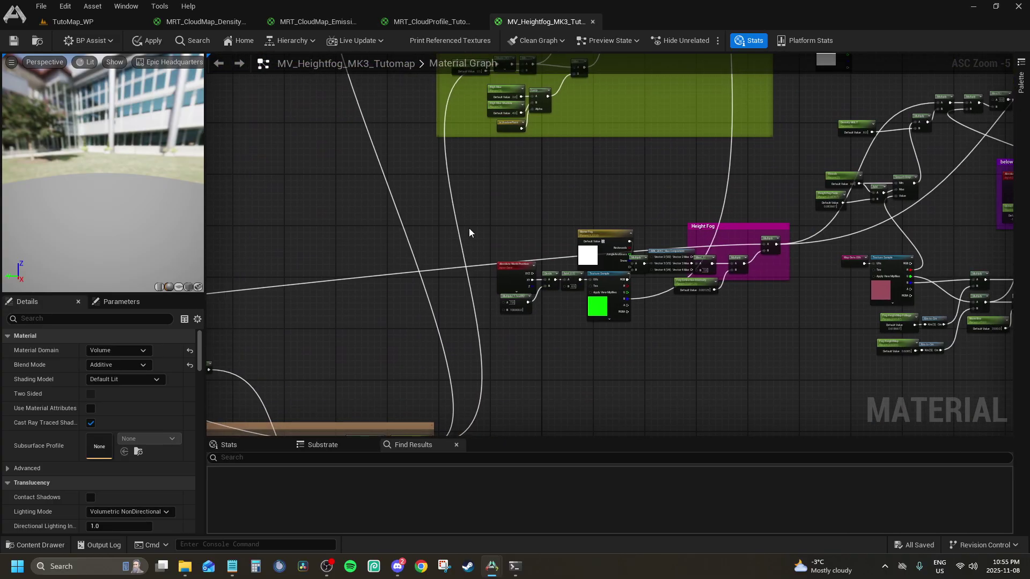
right_drag(586, 53, 238, 52)
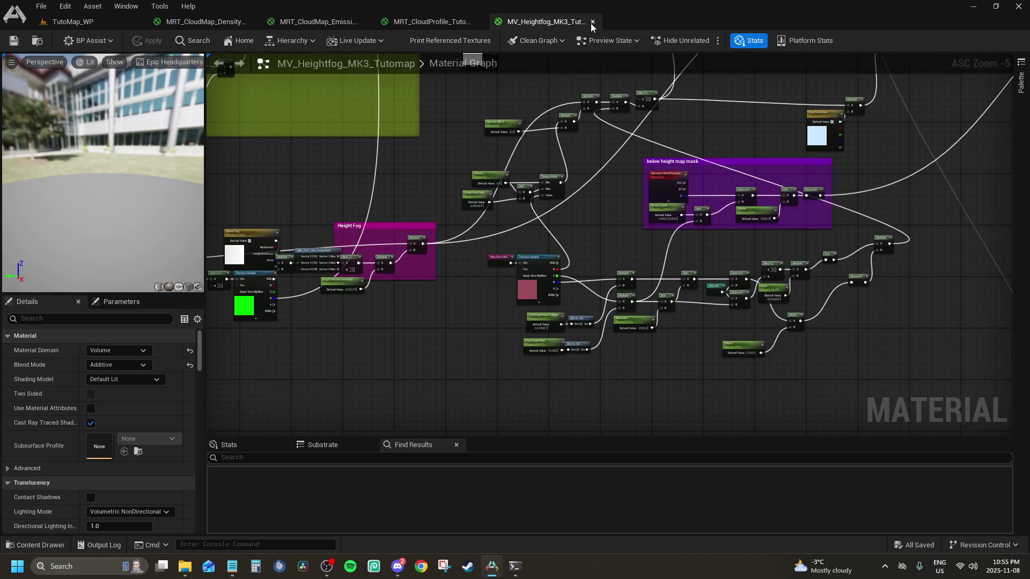
click(432, 21)
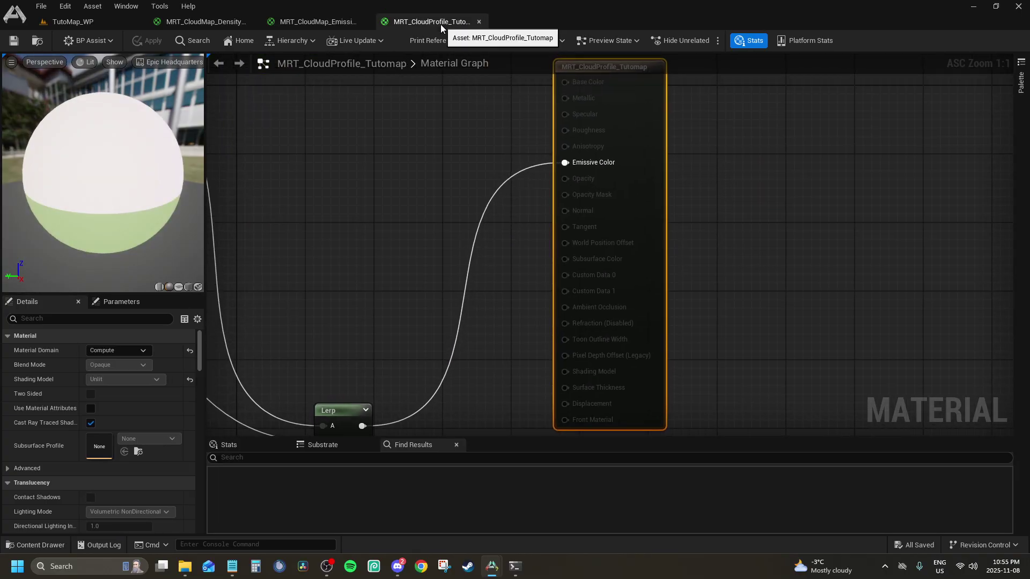
Check the MRT_CloudProfile_Tutomap graph for map textures and close the material without applying changes.
scroll(649, 251, down, 3)
scroll(650, 251, up, 7)
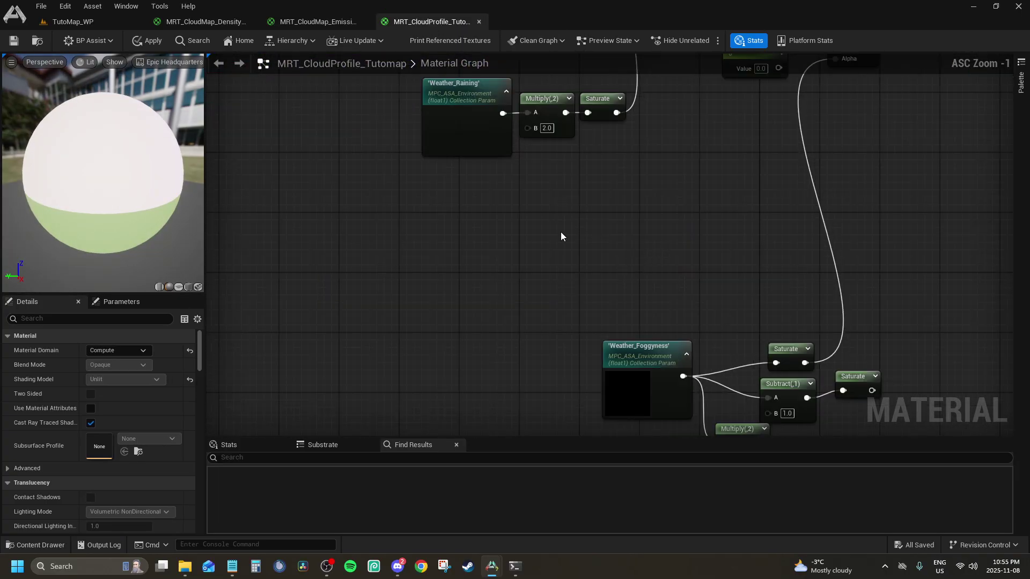
scroll(473, 254, down, 5)
right_drag(472, 254, 907, 398)
scroll(713, 281, up, 3)
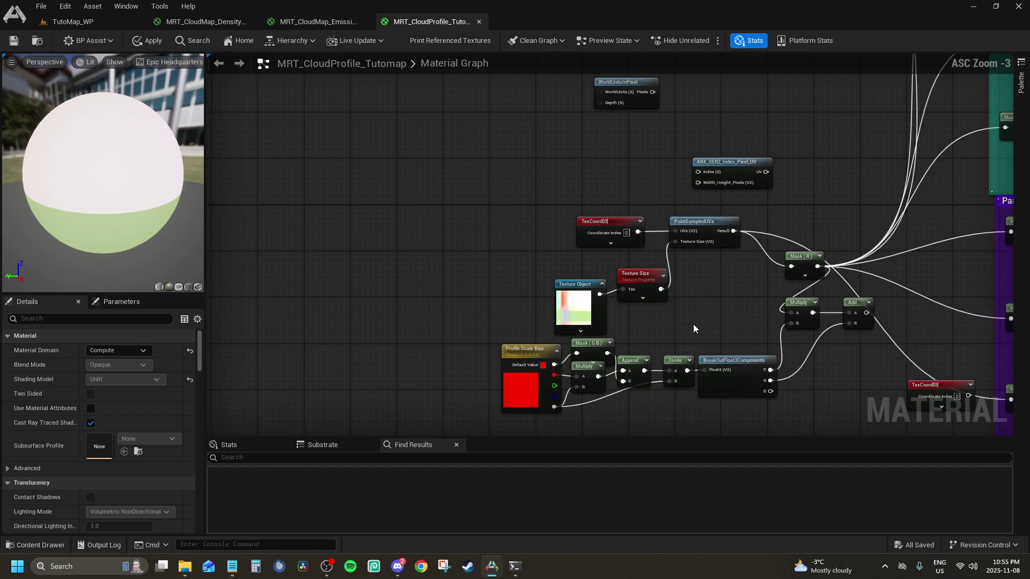
scroll(693, 323, up, 3)
scroll(695, 323, down, 3)
right_drag(695, 323, 545, 429)
scroll(521, 211, down, 2)
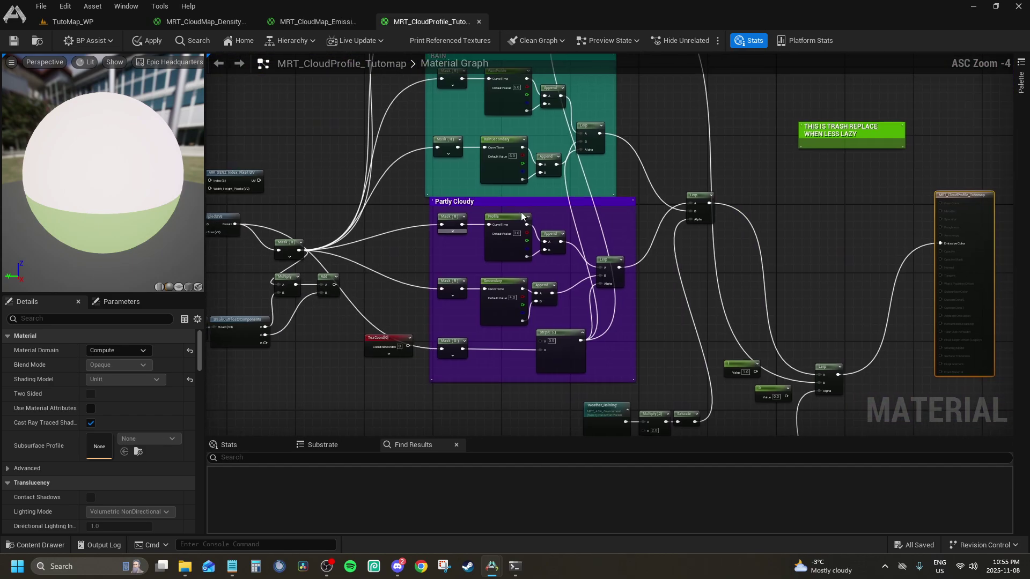
right_drag(521, 212, 429, 114)
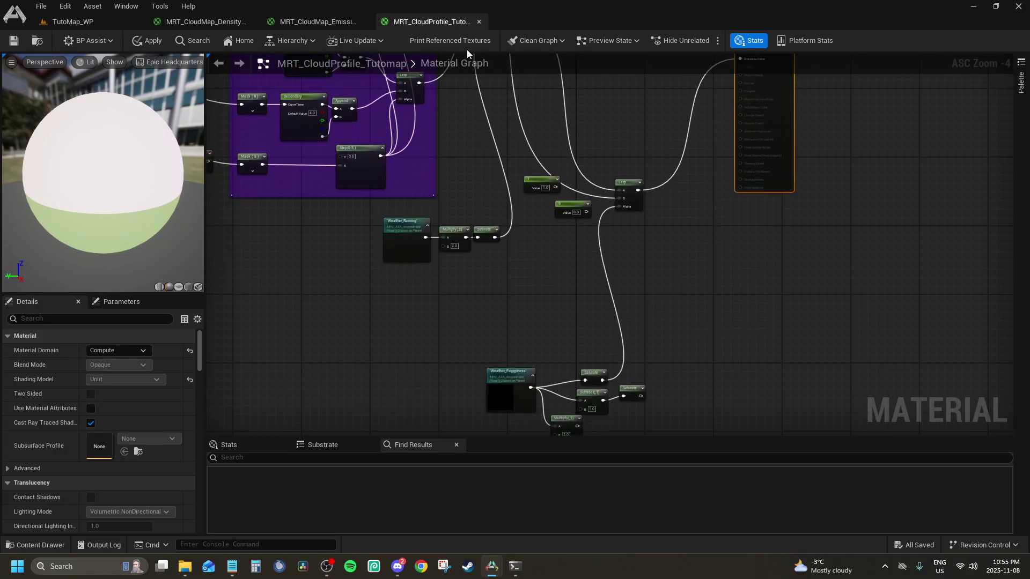
click(480, 23)
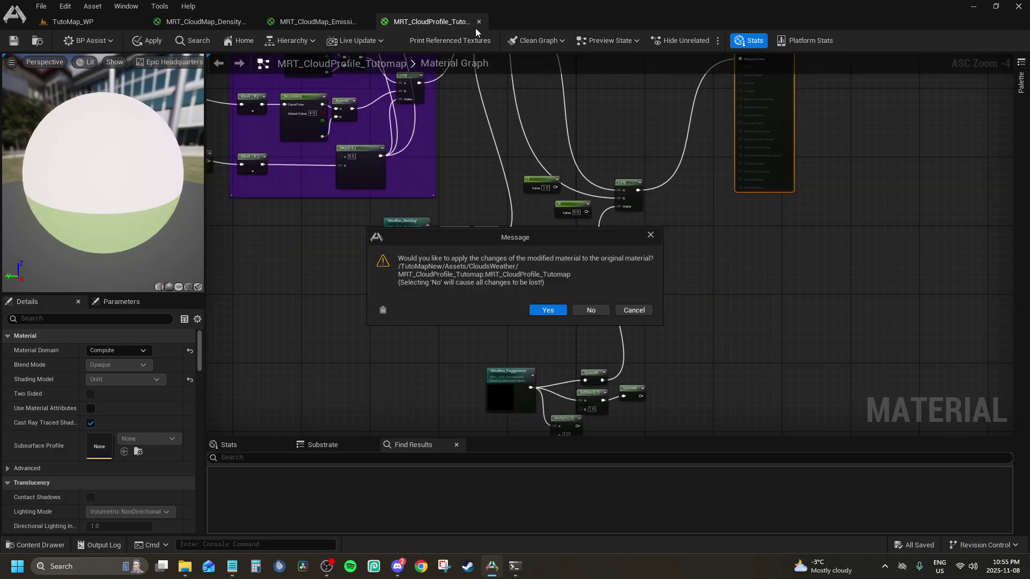
click(592, 310)
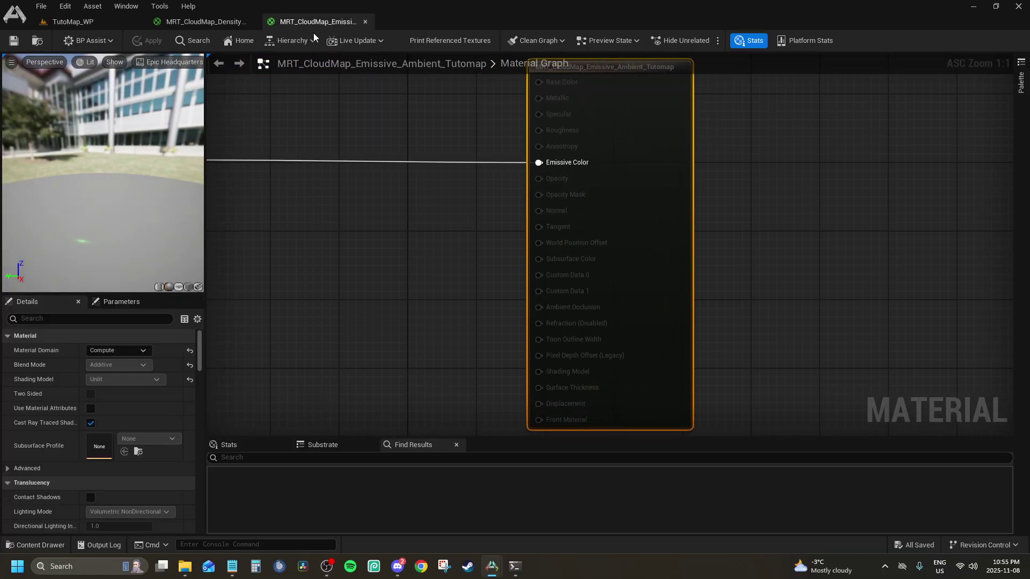
Examine the MapSizeKm parameter and its surrounding nodes in MRT_CloudMap_Emissive_Ambient_Tutomap.
scroll(597, 220, down, 9)
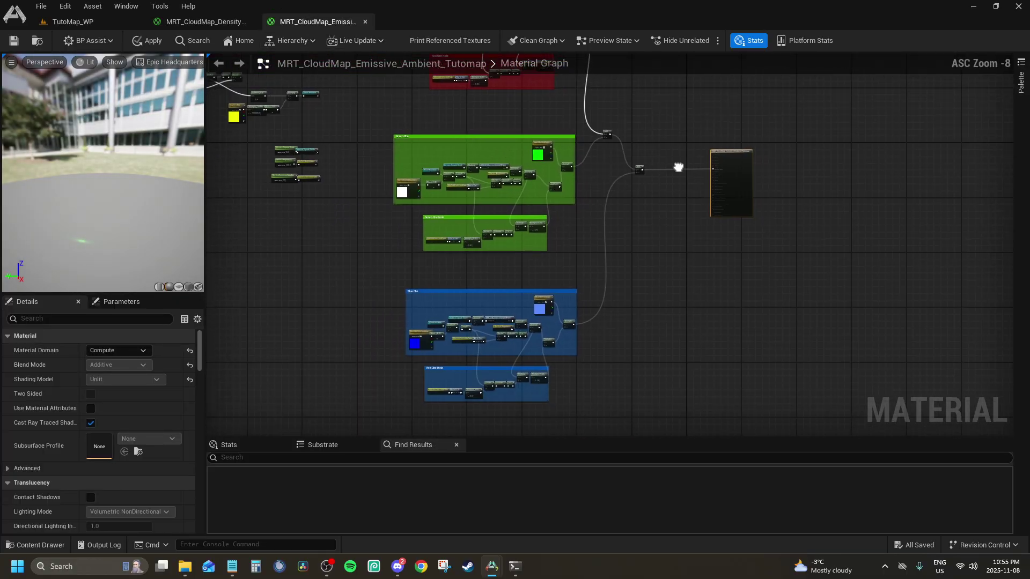
scroll(416, 194, up, 4)
right_drag(609, 233, 724, 270)
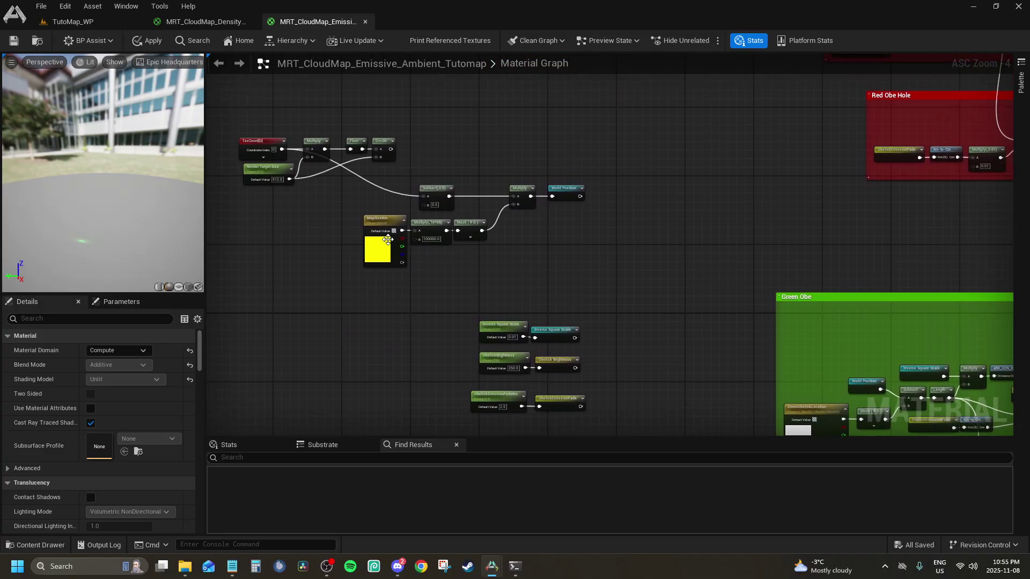
scroll(388, 240, up, 2)
click(388, 239)
click(325, 342)
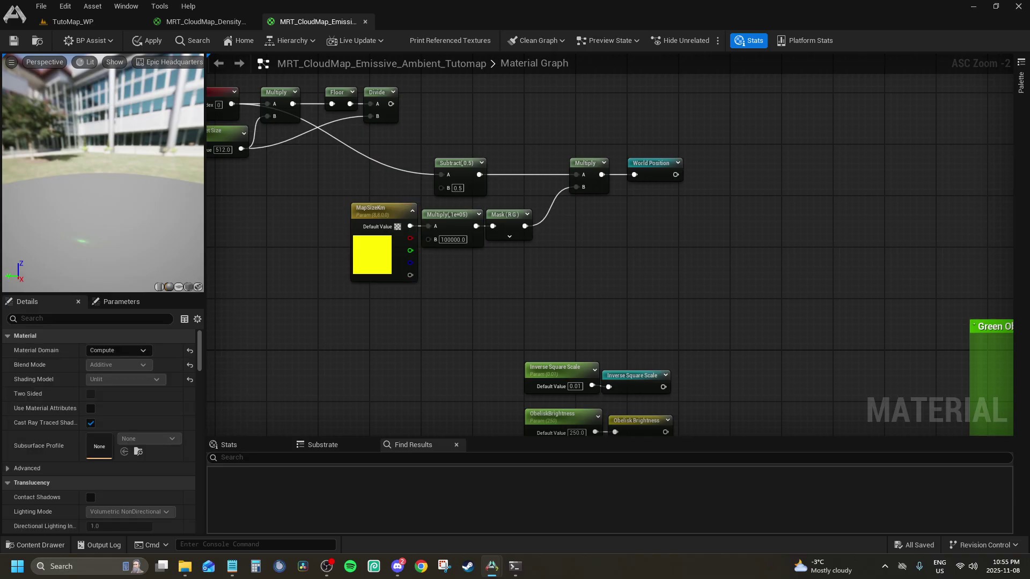
Inspect the default coordinates of the GreenObeliskLocation, RedObeliskLocation and BlueObeliskLocation parameters.
right_drag(895, 296, 381, 173)
scroll(554, 172, down, 1)
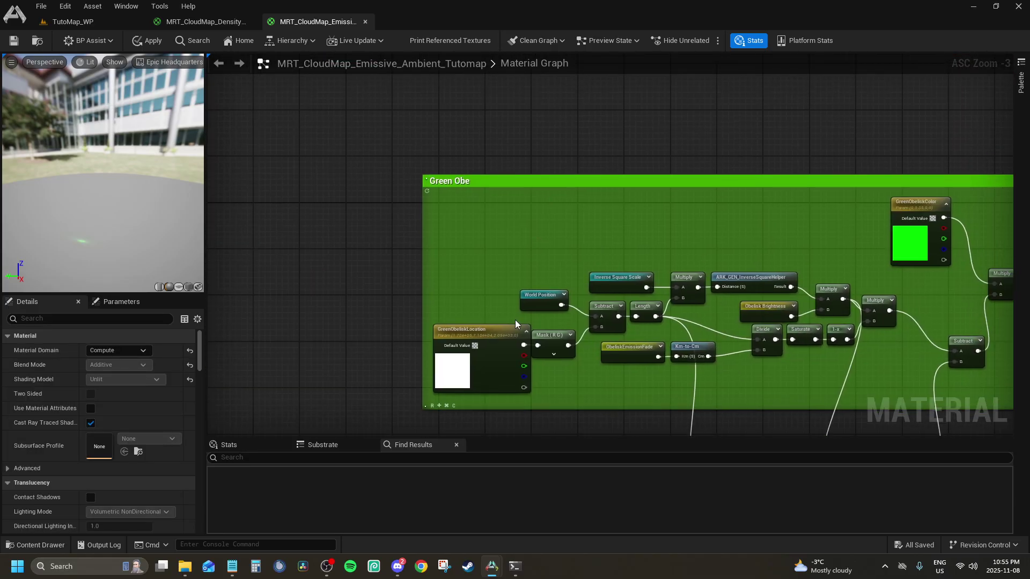
click(493, 341)
right_drag(495, 192, 453, 427)
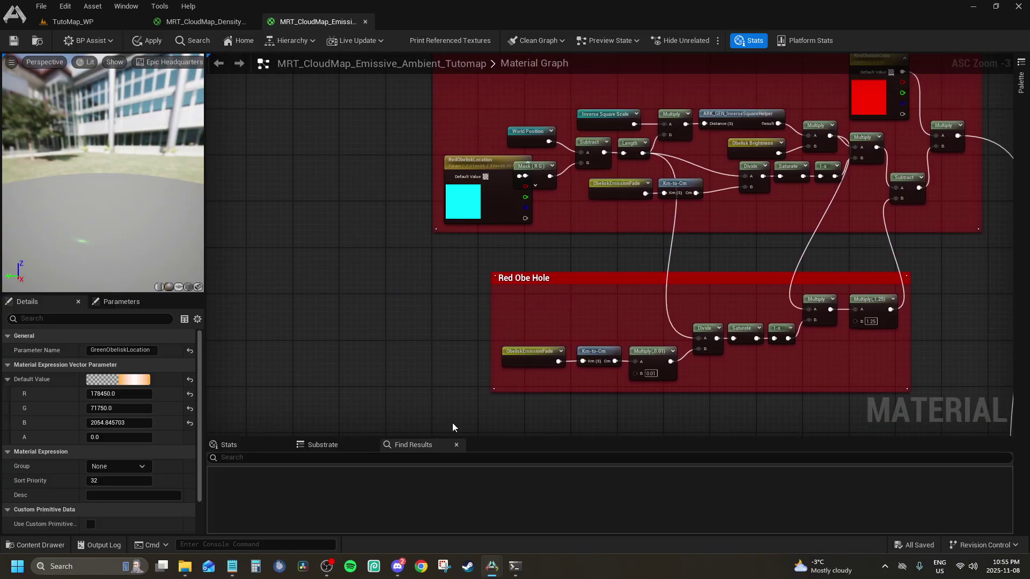
click(487, 198)
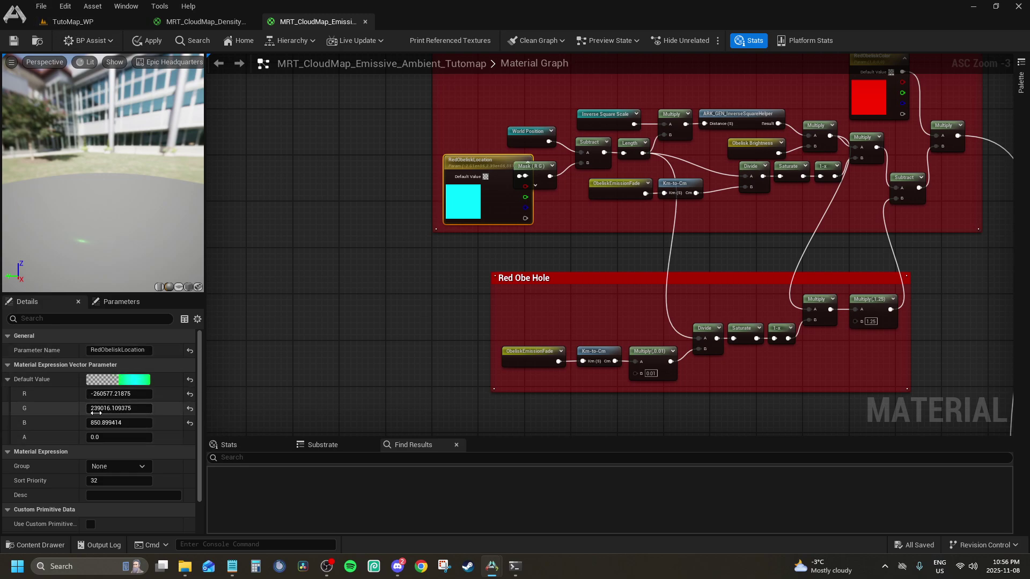
scroll(421, 256, down, 5)
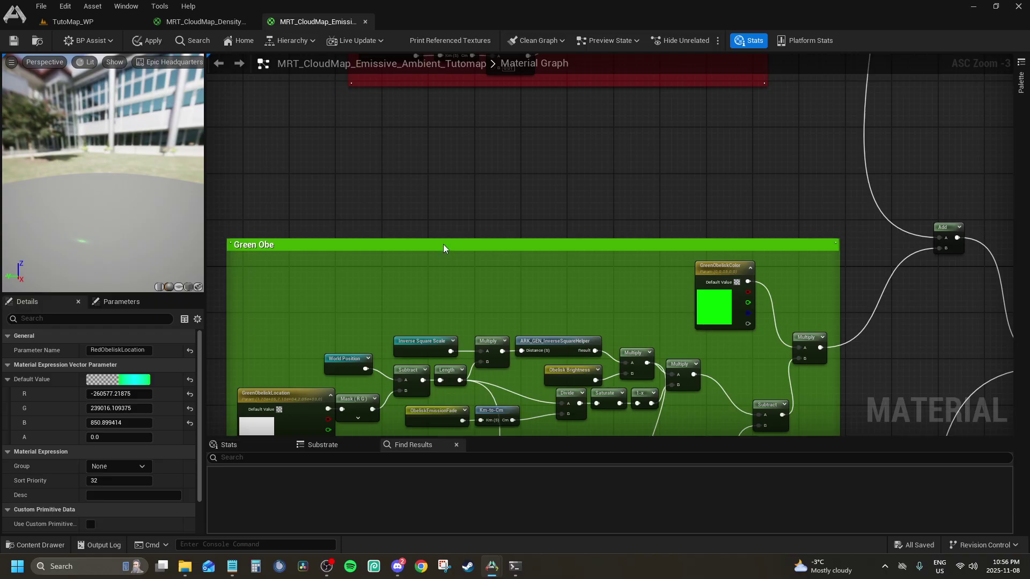
scroll(269, 324, down, 2)
click(321, 301)
scroll(345, 318, down, 3)
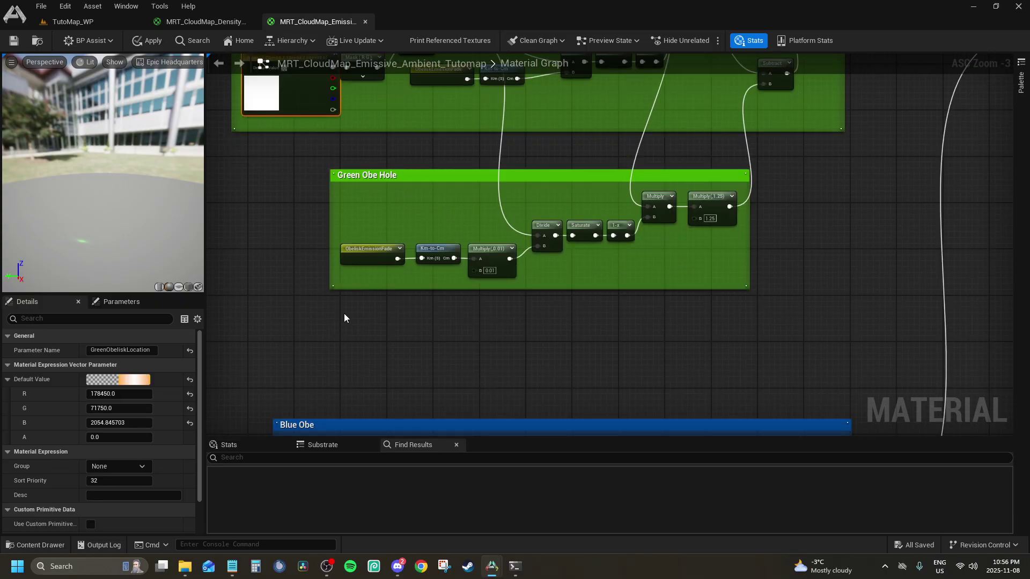
scroll(345, 319, down, 4)
click(311, 327)
scroll(330, 407, up, 5)
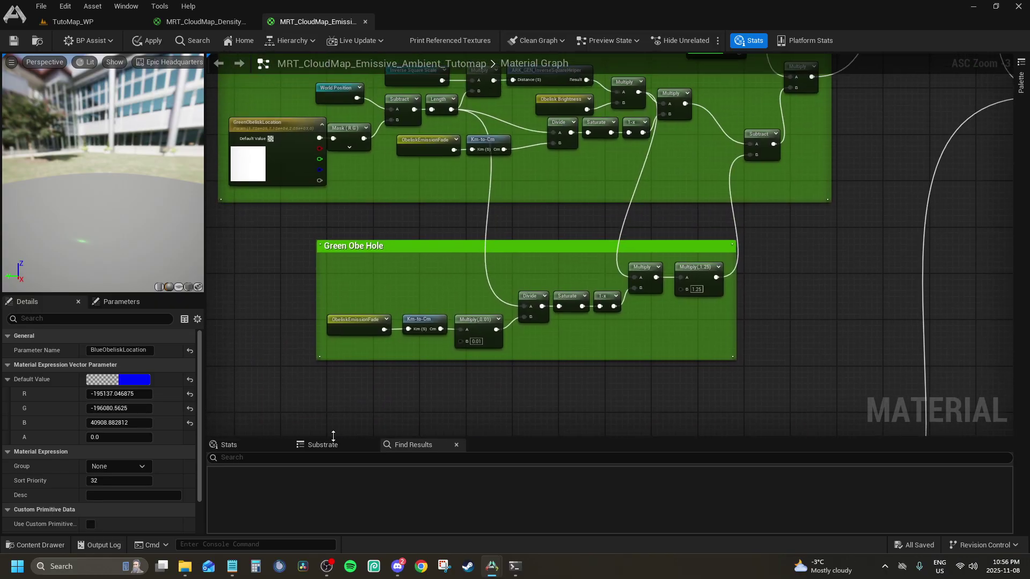
Apply and save MRT_CloudMap_Emissive_Ambient_Tutomap, then close the material.
click(225, 156)
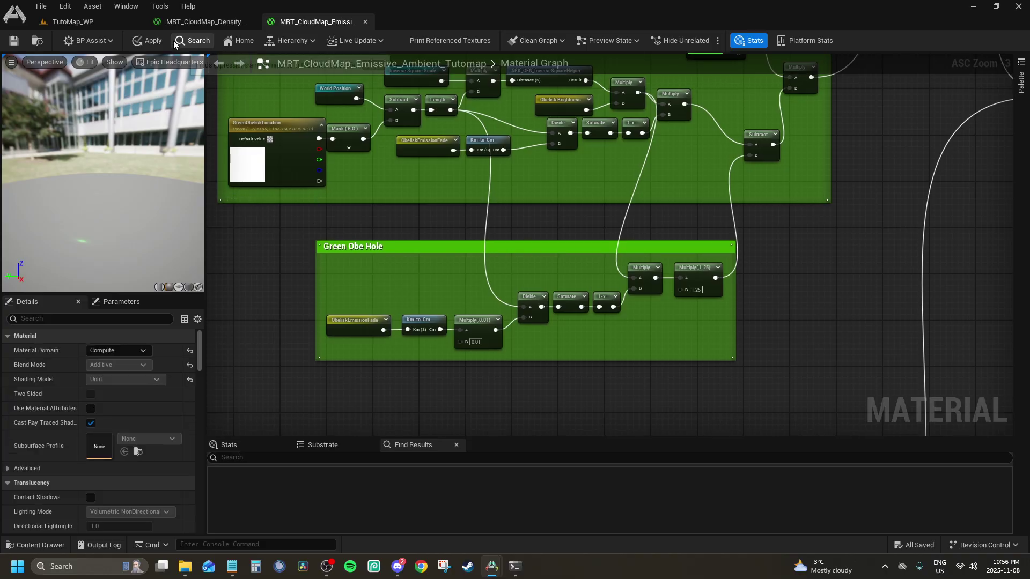
click(148, 41)
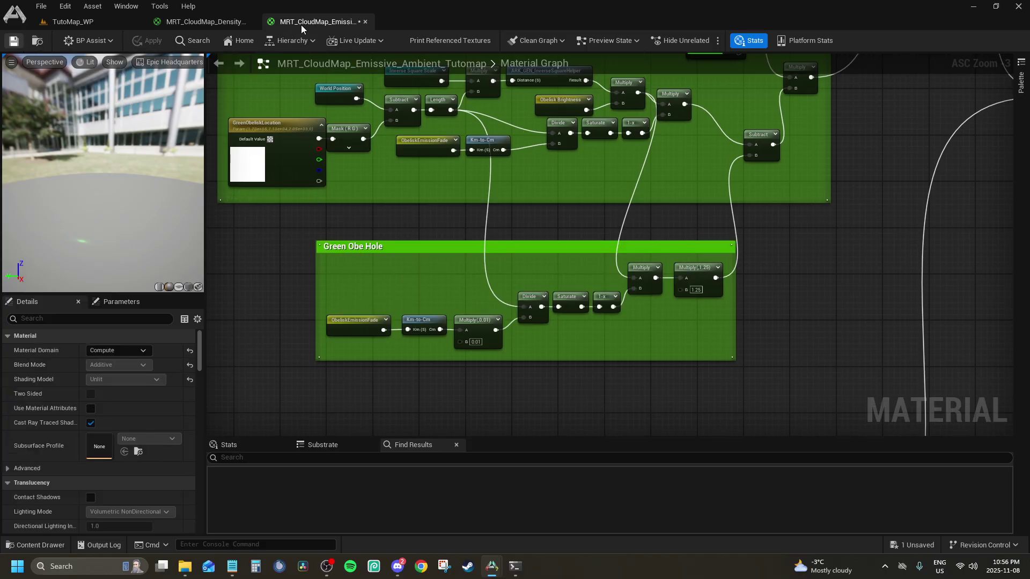
click(365, 22)
Replace The Island biome texture with the T_TutoMap fog biome texture in the texture sample of MRT_CloudMap_Density_Tutomap.
scroll(674, 154, down, 5)
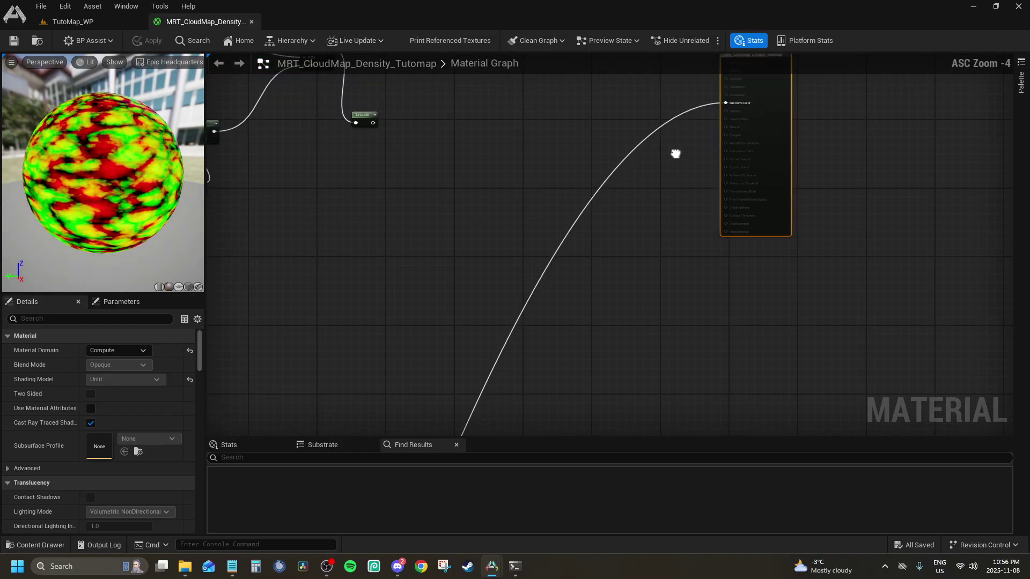
right_drag(528, 245, 849, 81)
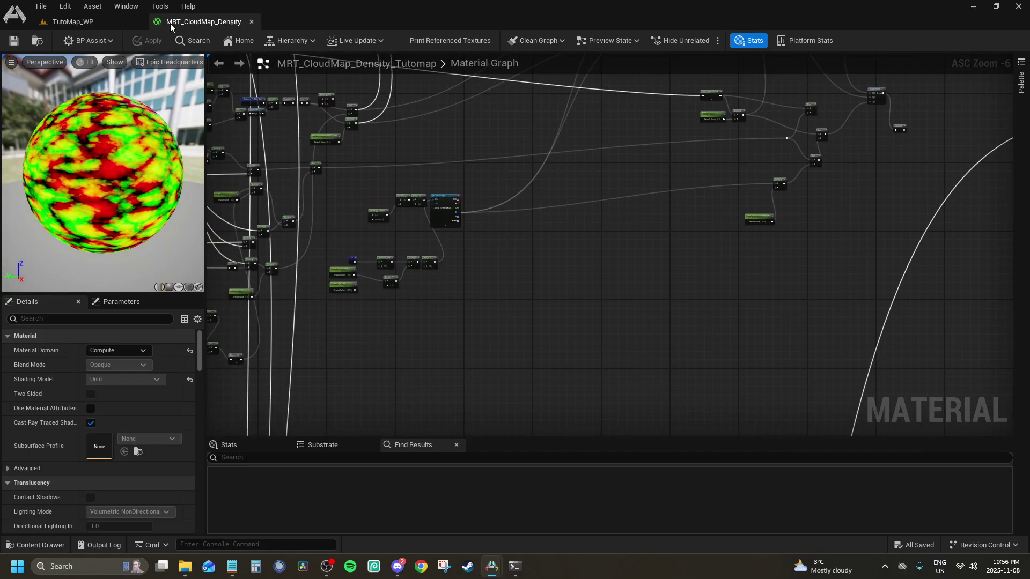
scroll(406, 223, up, 4)
click(436, 209)
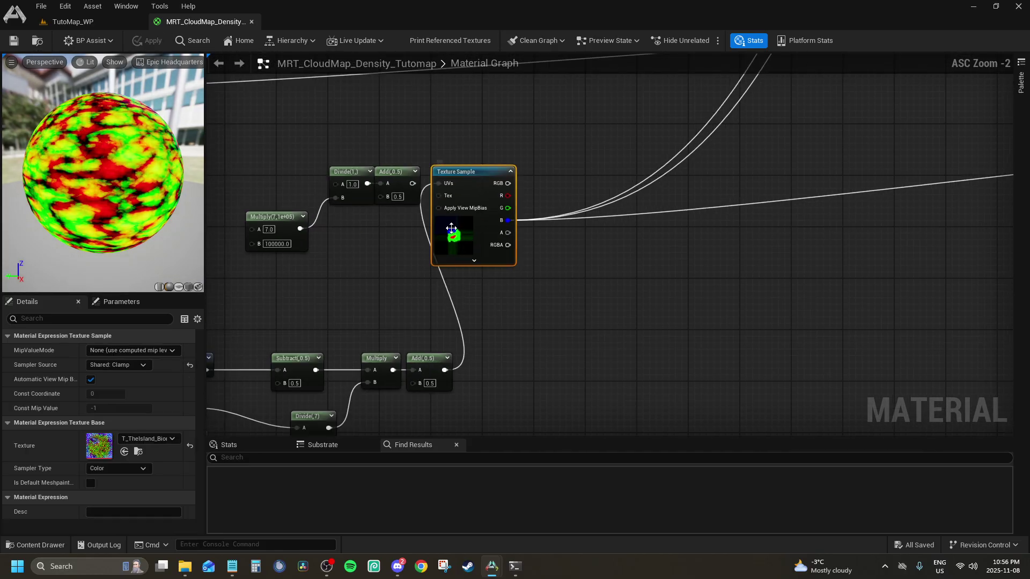
click(165, 440)
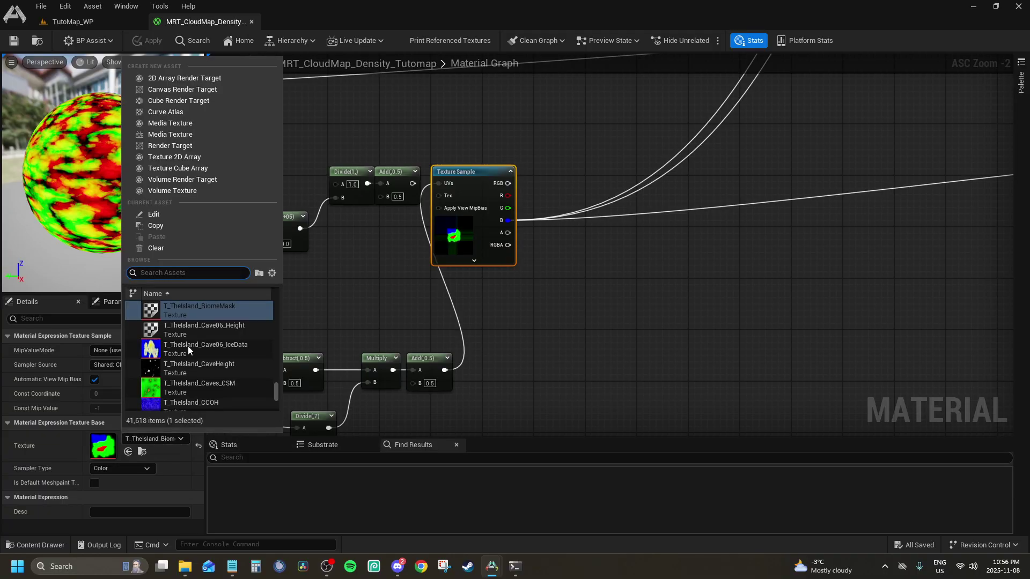
click(365, 314)
click(471, 258)
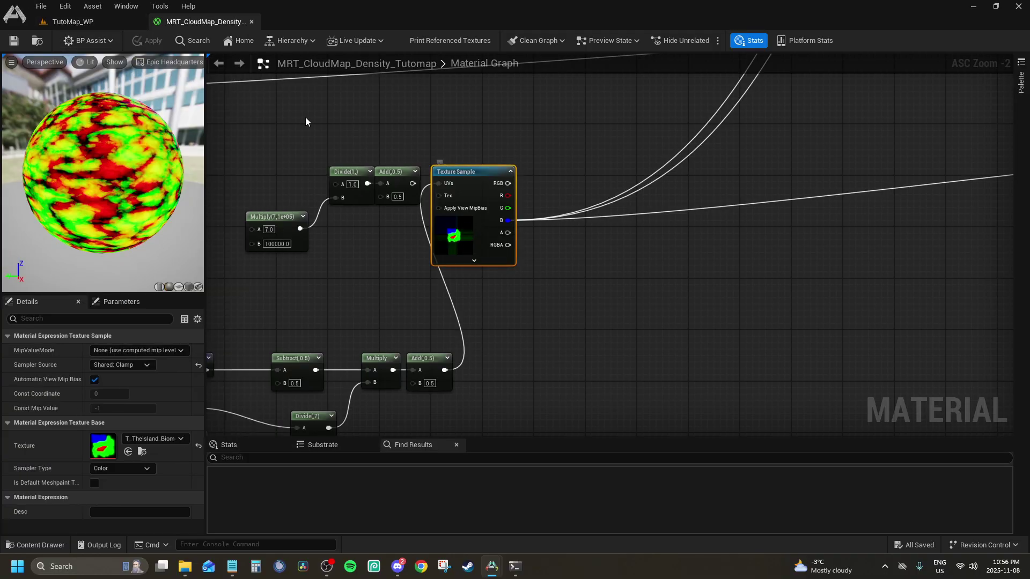
click(75, 22)
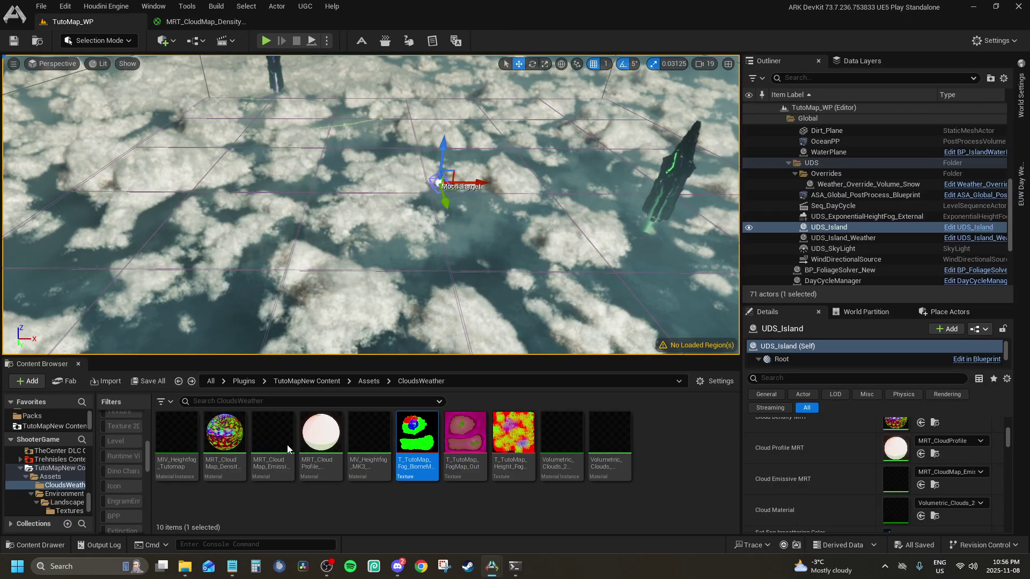
click(182, 22)
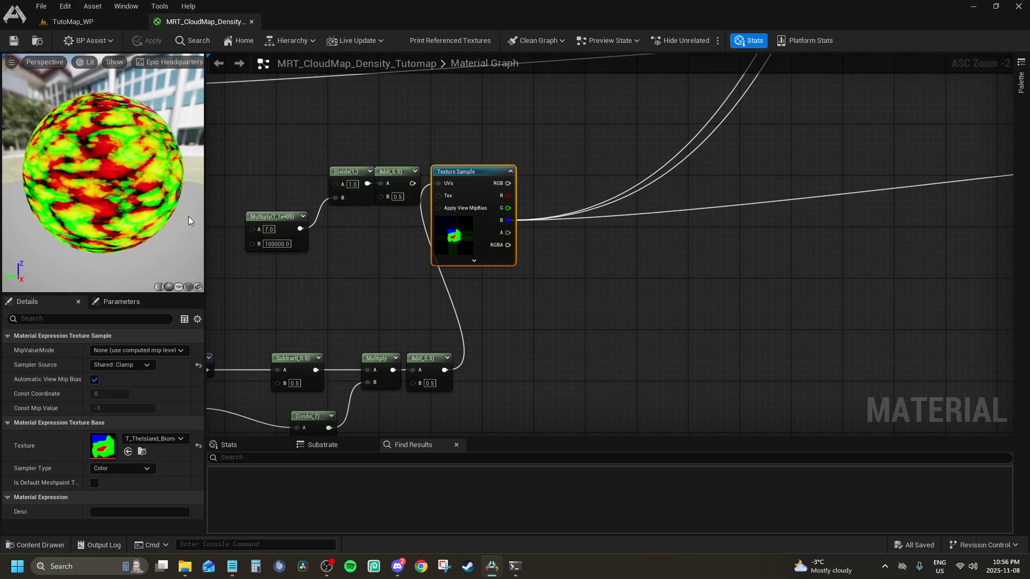
click(128, 452)
Replace T_HeightFog_Map with the T_TutoMap height fog texture in the Map Data texture sample of MRT_CloudMap_Density_Tutomap.
scroll(418, 289, down, 1)
right_drag(375, 140, 448, 309)
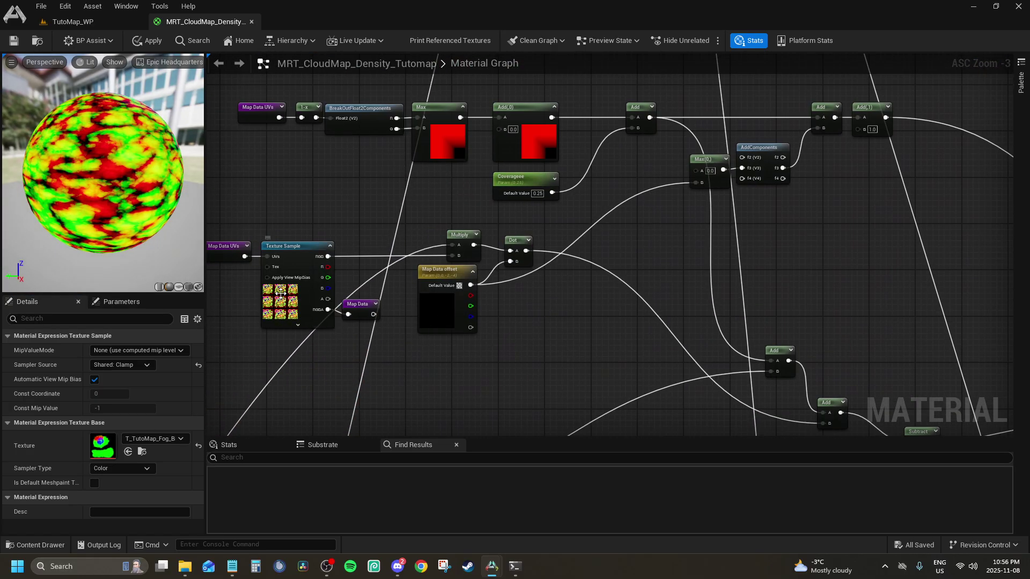
click(69, 21)
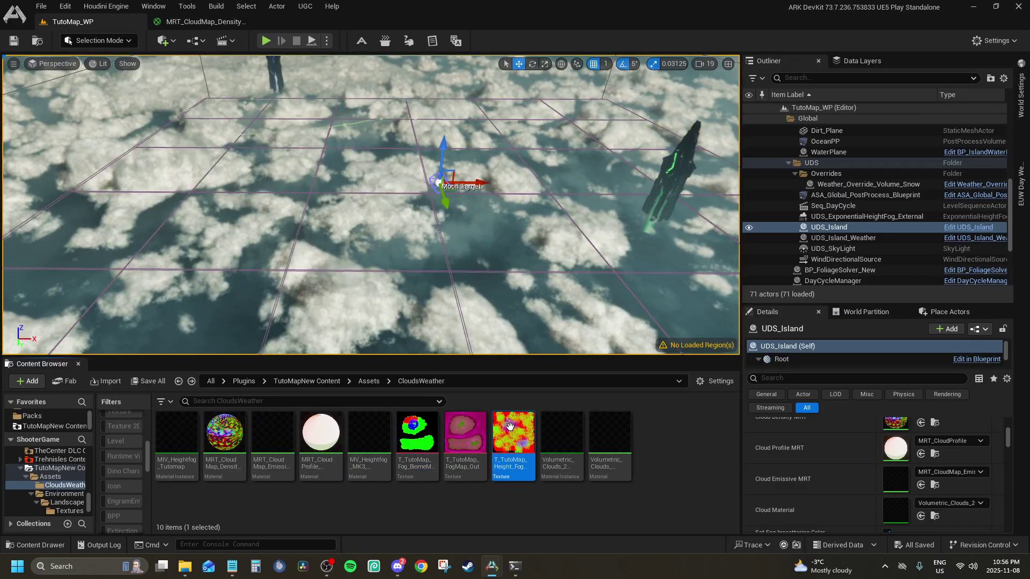
click(201, 22)
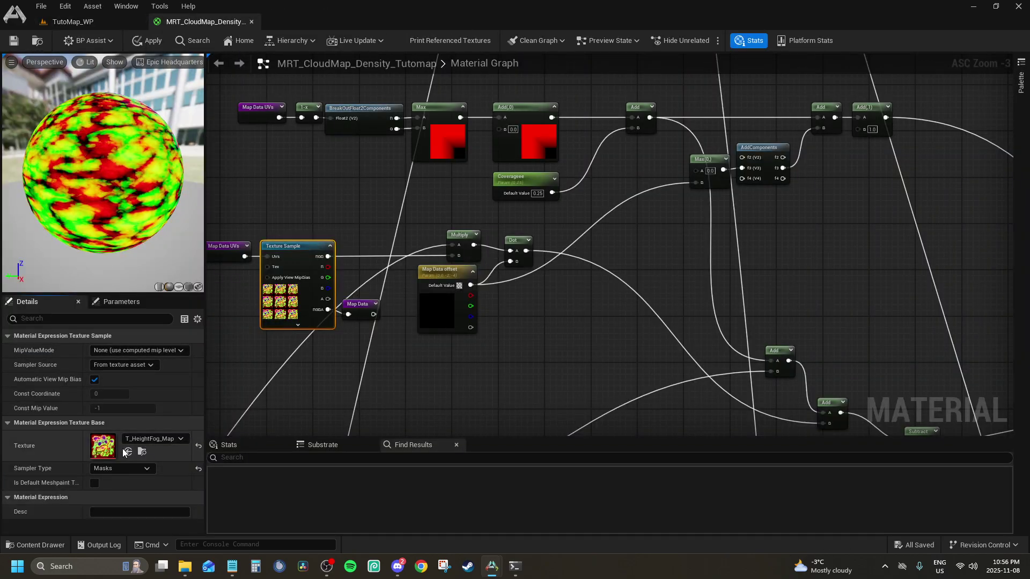
click(72, 21)
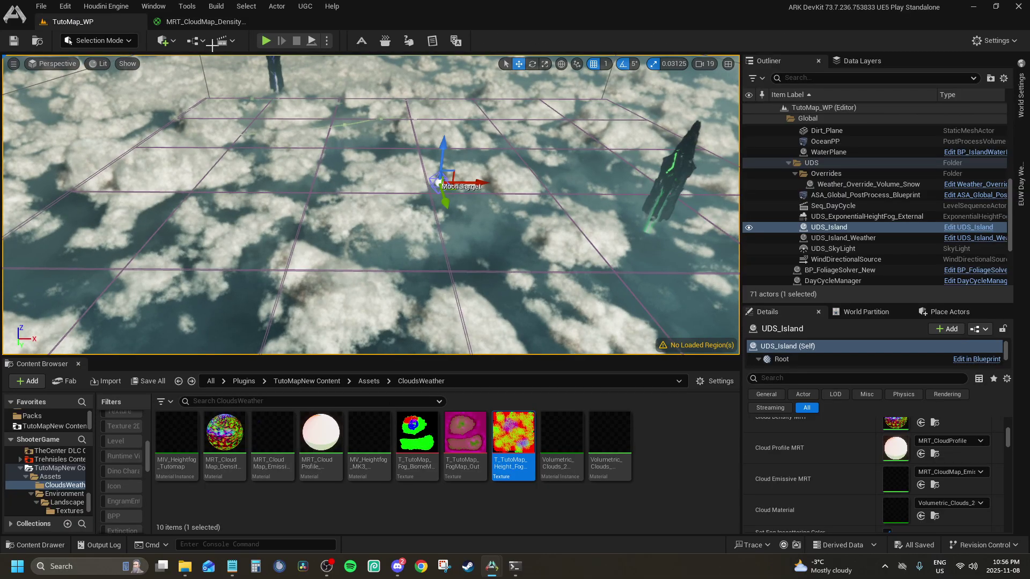
click(182, 22)
Inspect the default coordinates of the BlueObeliskLocation parameter below the Noise 3 Small group.
scroll(362, 349, down, 3)
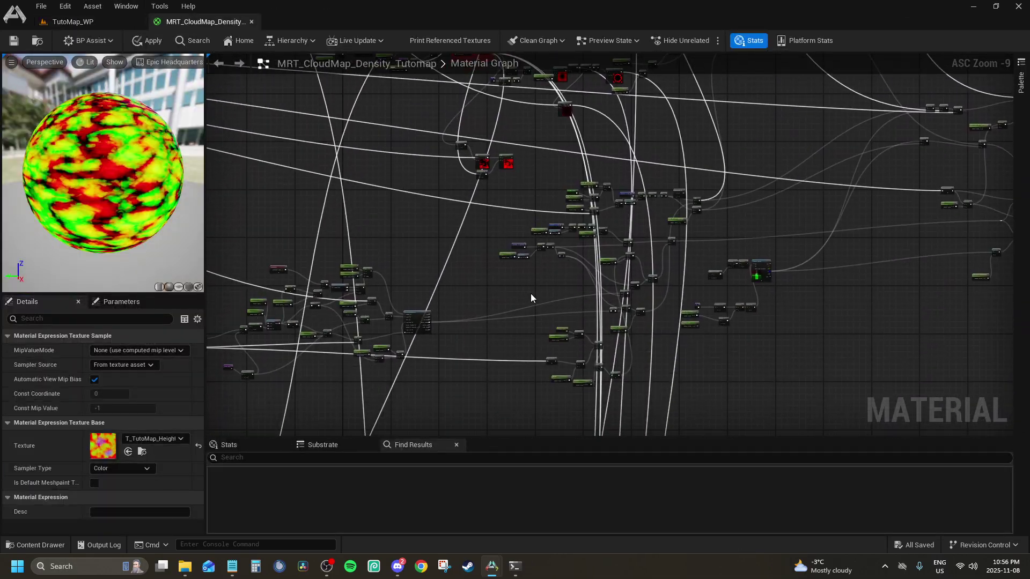
scroll(457, 175, up, 10)
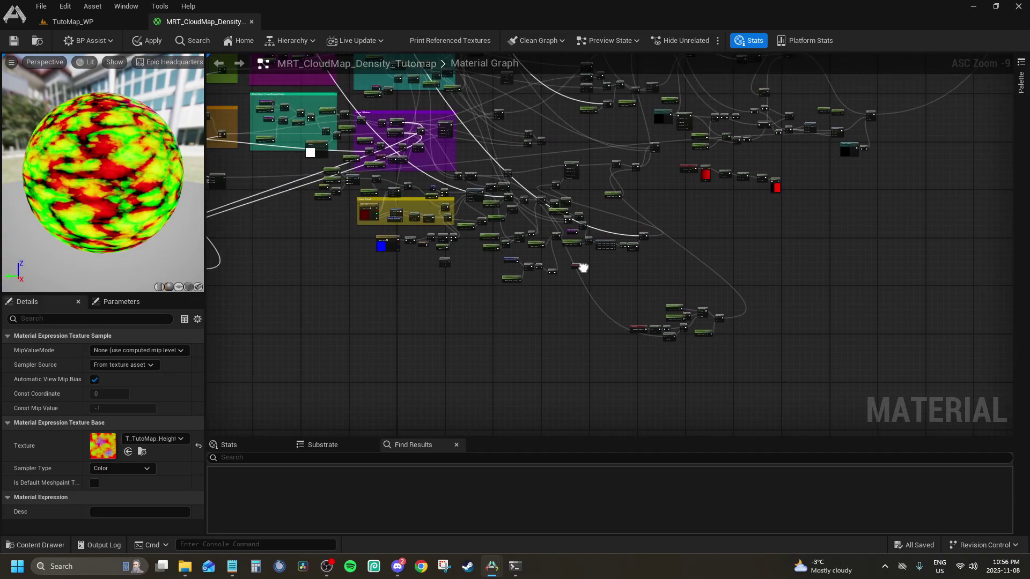
click(431, 271)
scroll(431, 272, down, 1)
right_drag(403, 222, 438, 333)
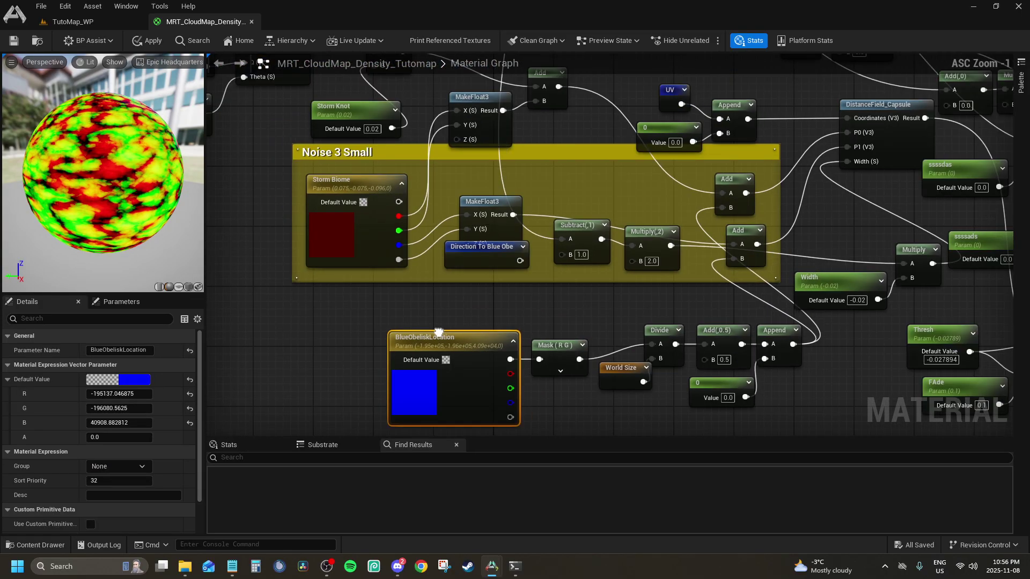
scroll(438, 333, down, 5)
Replace T_TheIsland_FogMap with the T_TutoMap_FogMap texture in the texture sample beside the Noise 1 Coords group.
scroll(514, 296, up, 6)
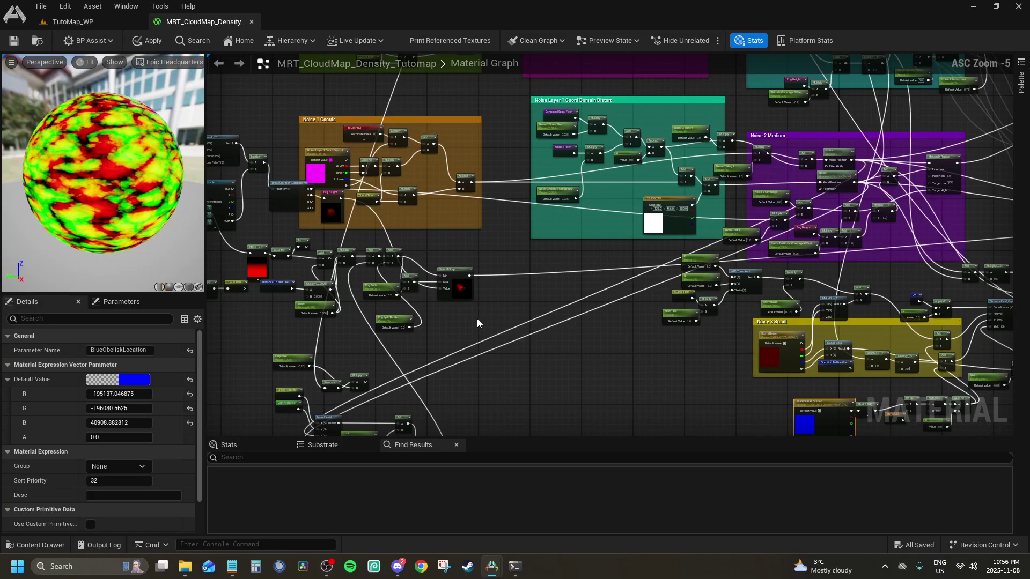
scroll(368, 280, down, 3)
right_drag(416, 261, 520, 266)
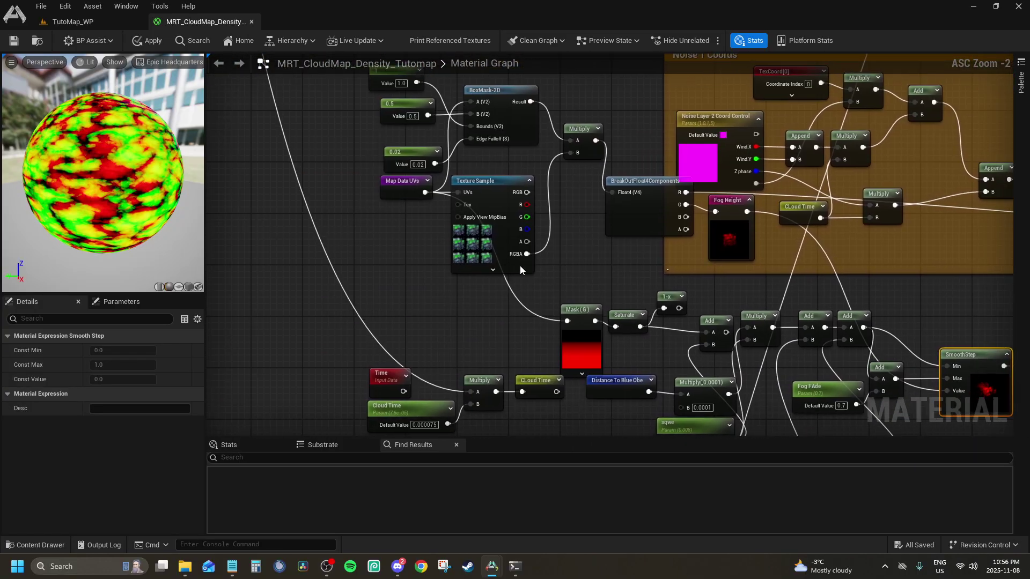
click(470, 250)
click(175, 437)
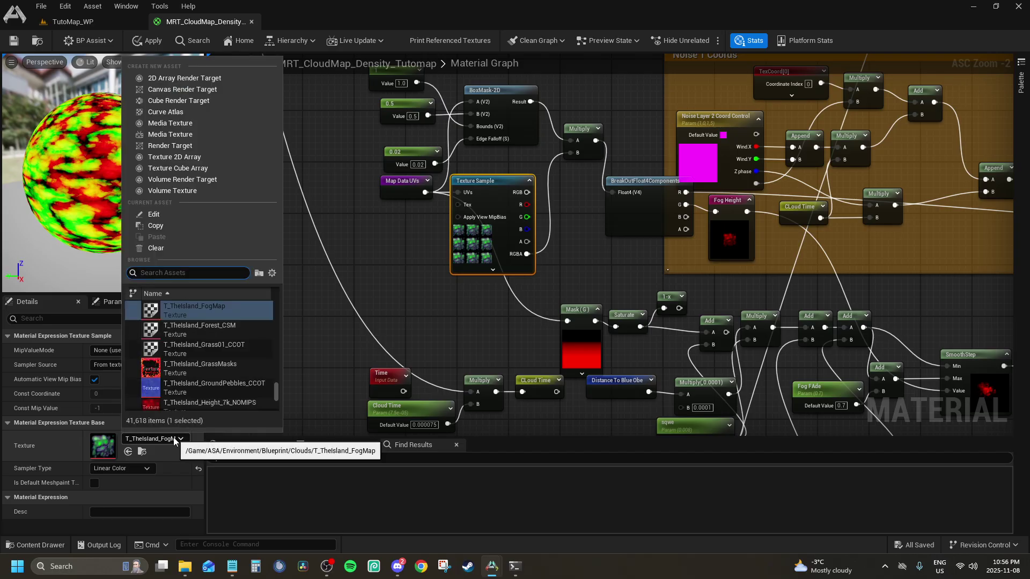
click(343, 288)
click(61, 22)
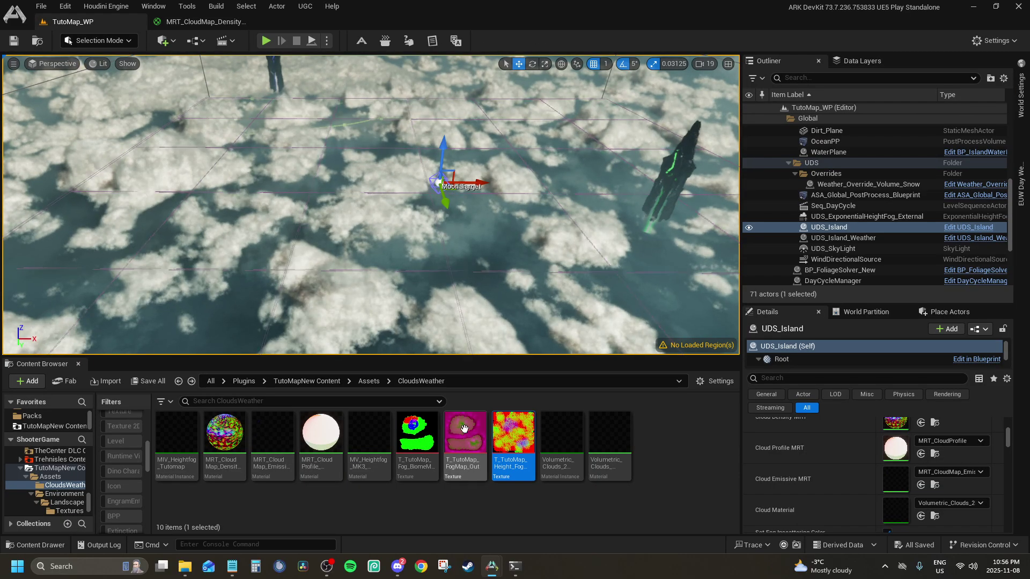
click(199, 17)
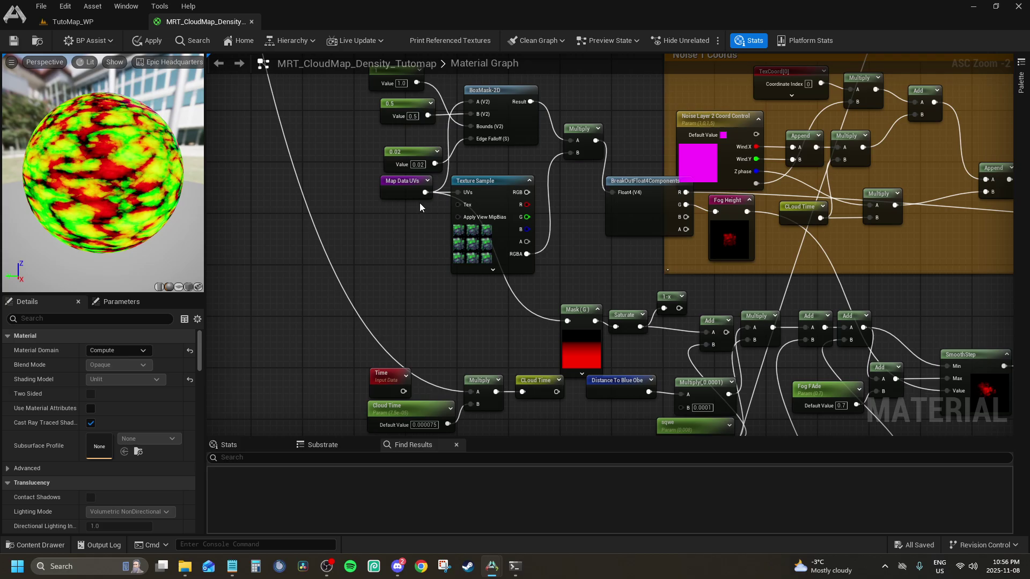
click(485, 252)
Reconnect the G output of BreakOutFloat4Components to the Fog Height node to refresh its preview.
right_drag(581, 330, 388, 327)
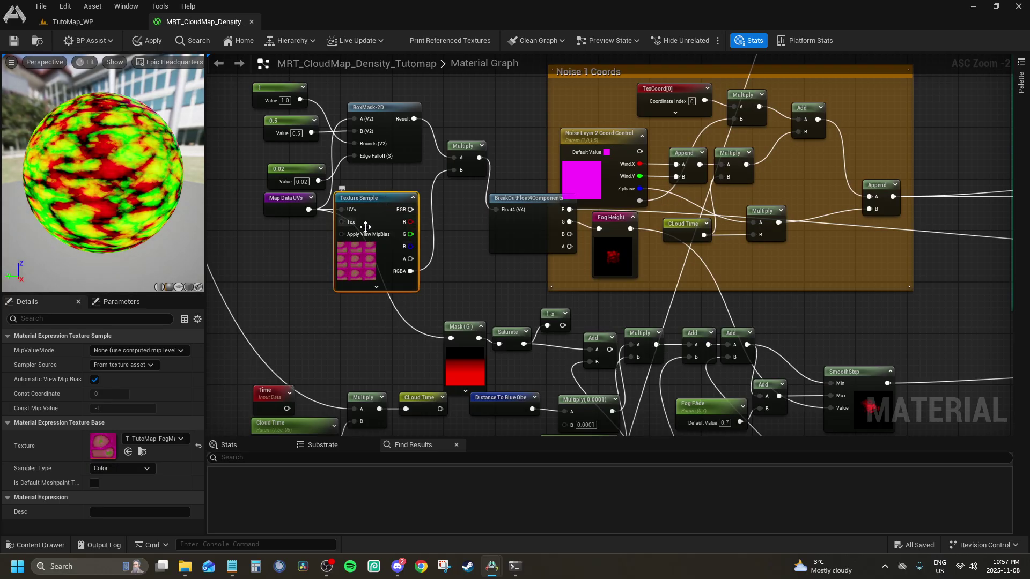
right_drag(366, 227, 417, 173)
click(485, 271)
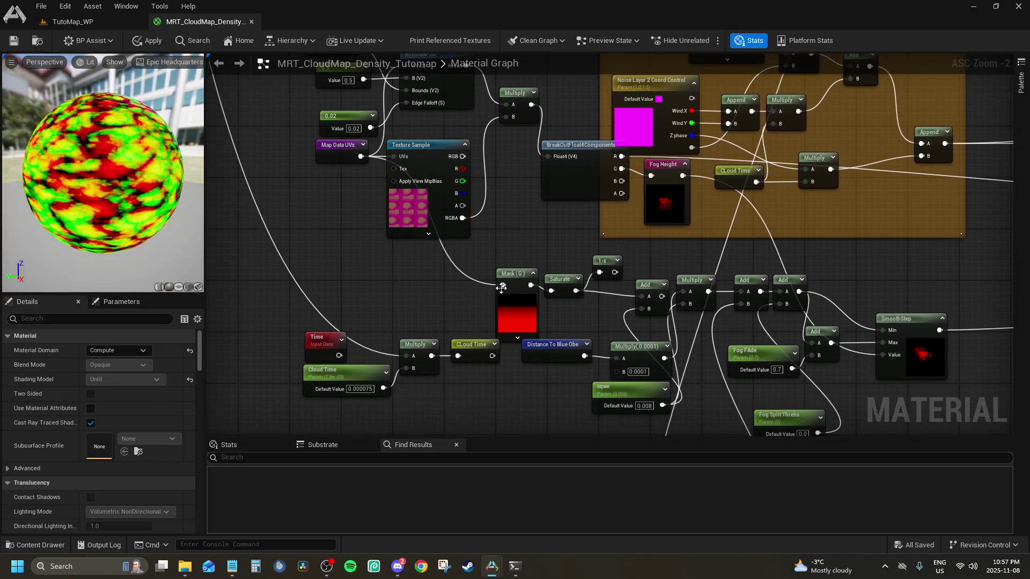
right_drag(501, 288, 265, 340)
mouse_move(353, 209)
right_down()
mouse_move(424, 246)
mouse_move(352, 226)
right_up()
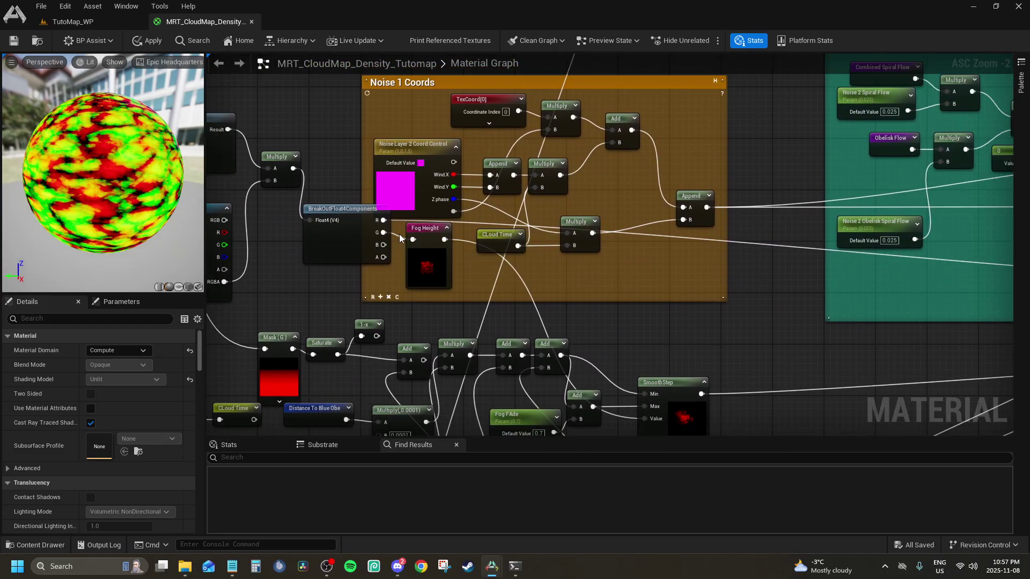
drag(399, 243, 413, 240)
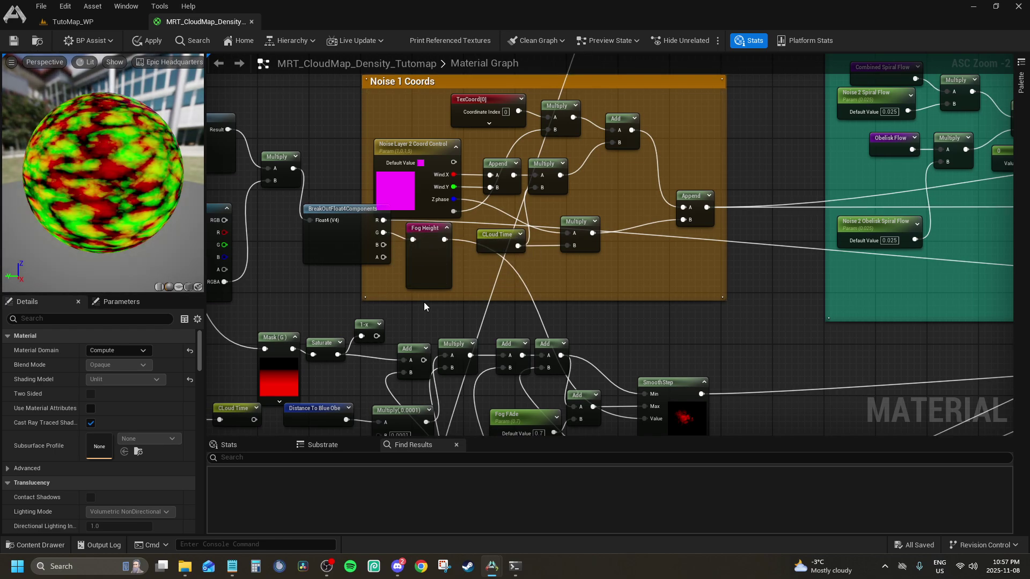
Break the Add node's link to the SmoothStep Min input and reconnect it to refresh the fog preview.
right_drag(464, 294, 334, 178)
click(565, 317)
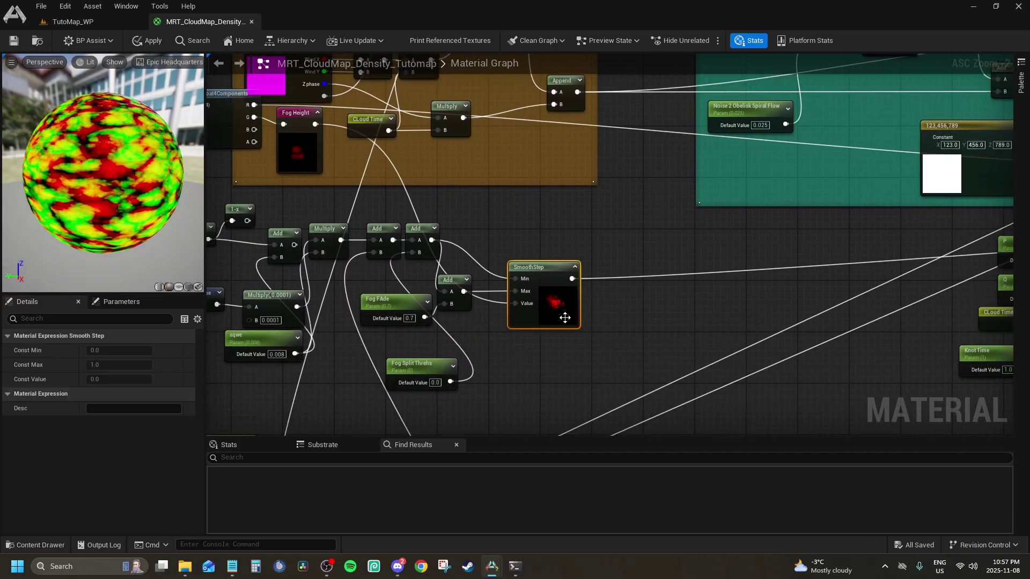
alt+click(482, 269)
drag(524, 278, 519, 276)
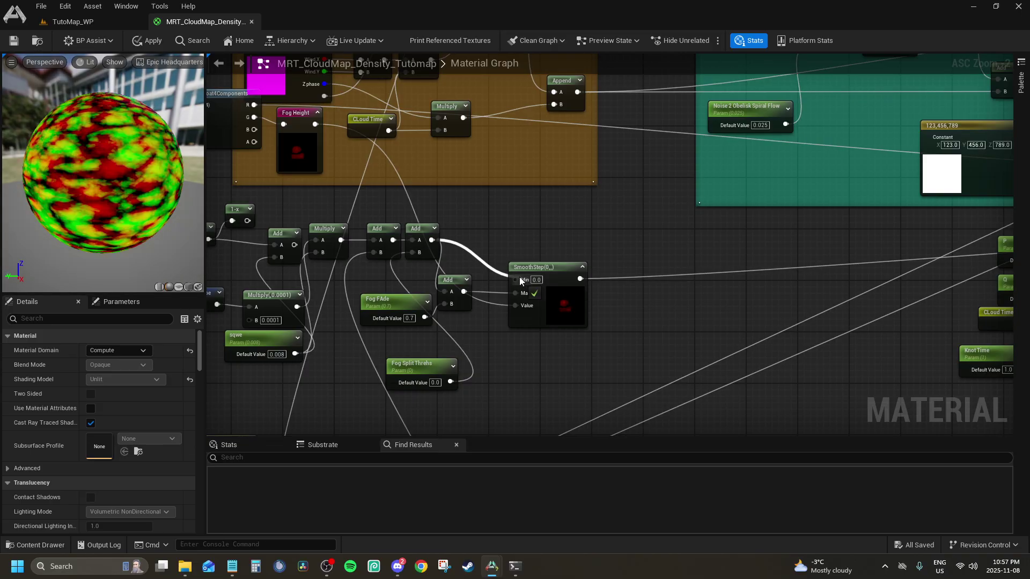
right_drag(531, 236, 688, 299)
scroll(752, 369, up, 2)
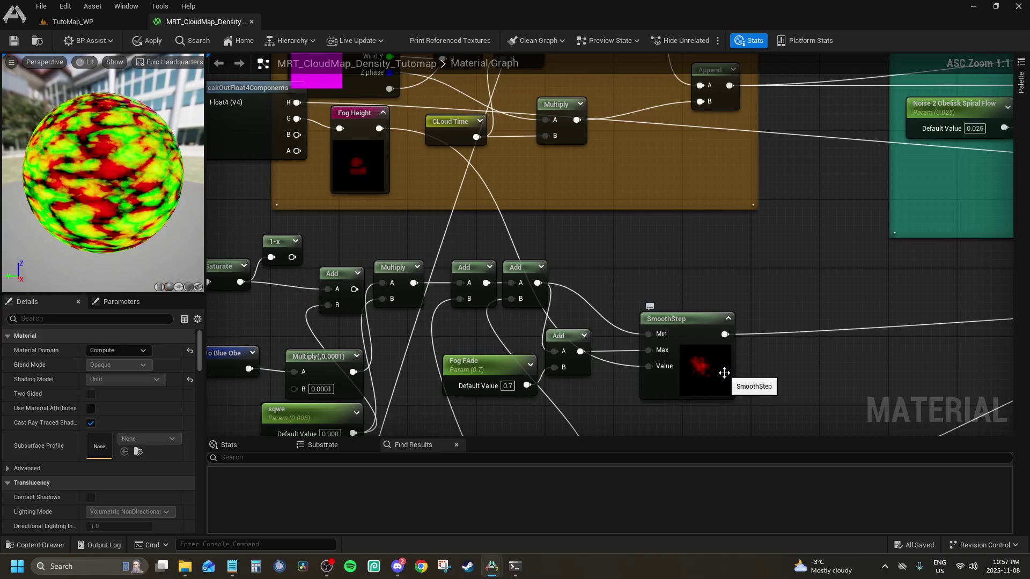
right_drag(564, 318, 449, 250)
Examine the Blue Obe, Green Obe and Red Obe groups and their obelisk location parameters.
scroll(563, 315, down, 11)
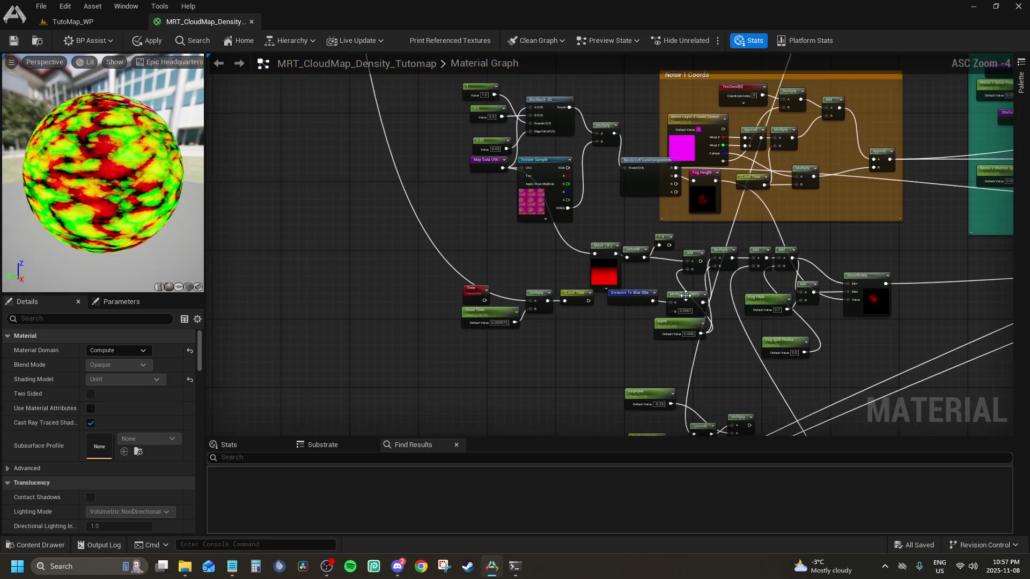
scroll(558, 323, up, 9)
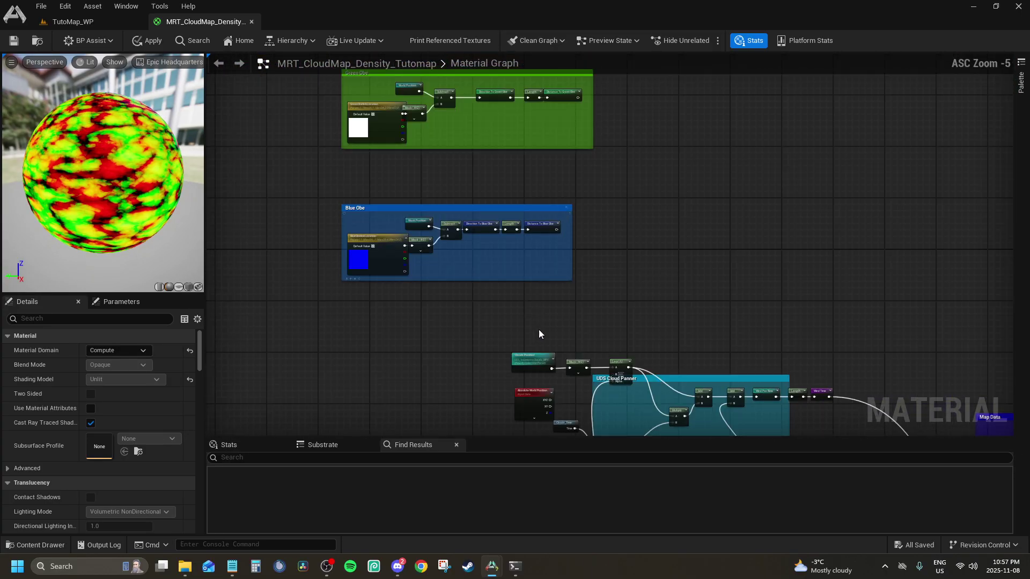
right_drag(612, 349, 671, 350)
scroll(670, 349, down, 5)
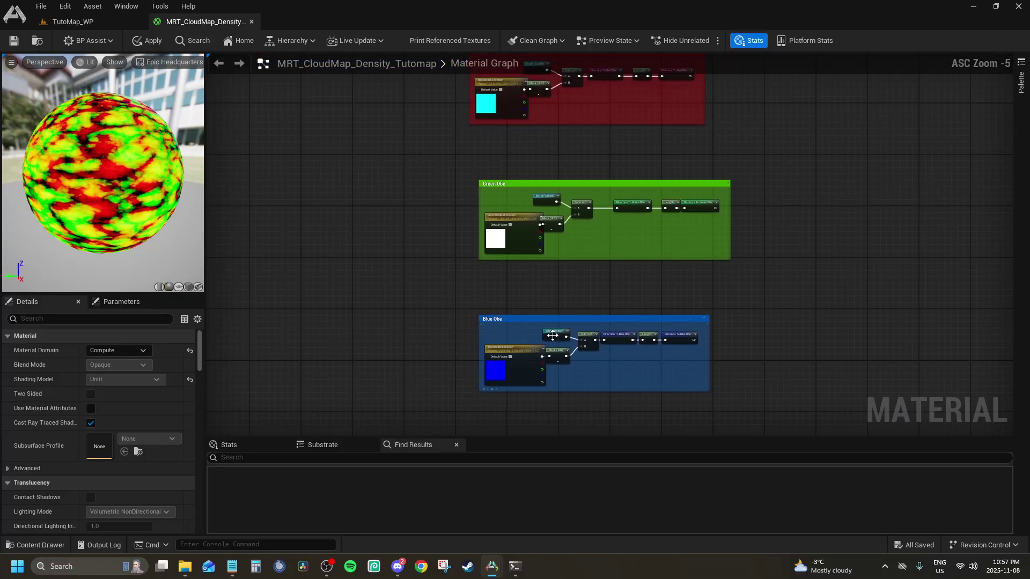
scroll(512, 322, up, 7)
right_drag(512, 322, 453, 456)
right_drag(467, 177, 467, 407)
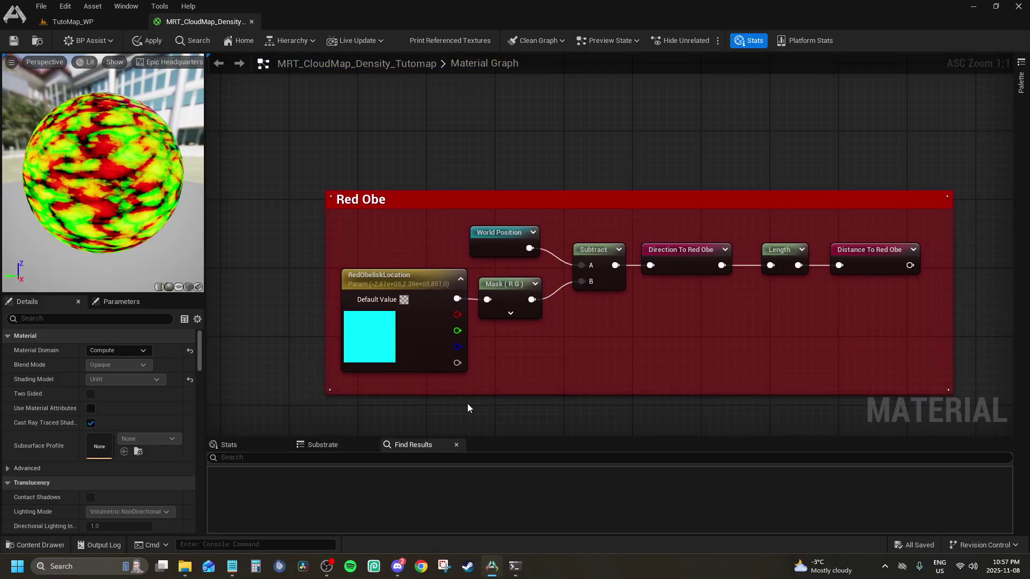
scroll(512, 308, down, 12)
scroll(590, 301, up, 3)
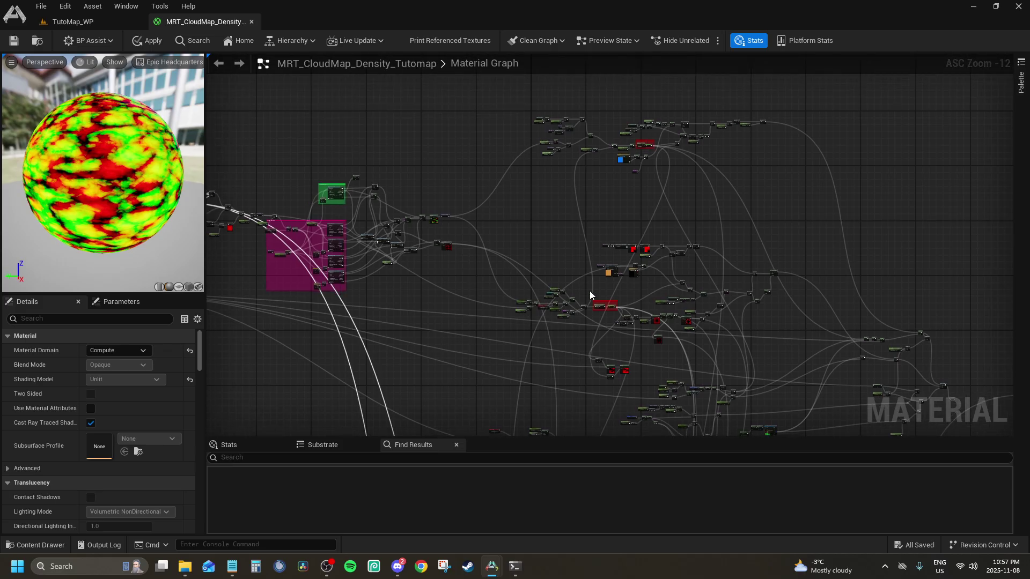
Look through the obelisk flow, Corner Spirals and remaining noise nodes of the density material graph.
scroll(590, 301, up, 3)
right_drag(681, 338, 859, 300)
scroll(631, 335, up, 3)
scroll(499, 236, down, 3)
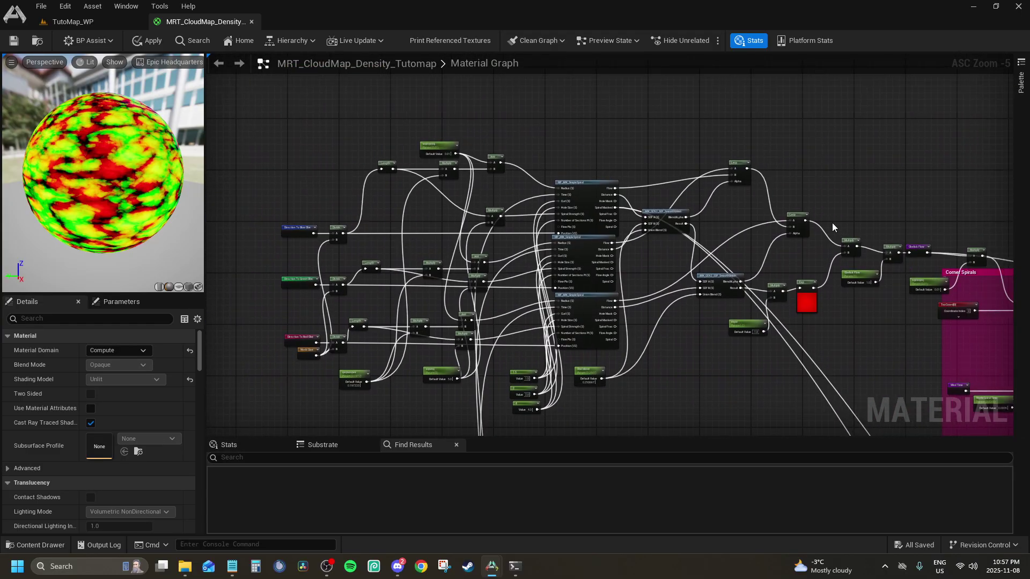
scroll(817, 179, up, 6)
right_drag(317, 218, 931, 394)
scroll(574, 261, down, 8)
right_drag(907, 177, 862, 111)
scroll(867, 208, up, 1)
scroll(867, 207, up, 3)
right_drag(867, 207, 544, 429)
scroll(680, 267, down, 7)
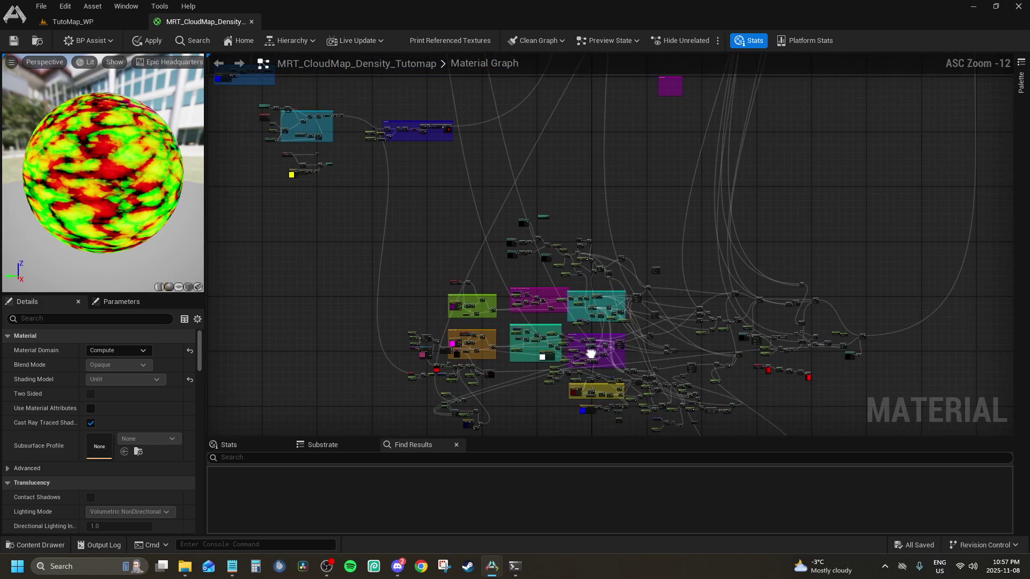
scroll(549, 202, up, 6)
right_drag(542, 330, 445, 254)
scroll(445, 254, down, 7)
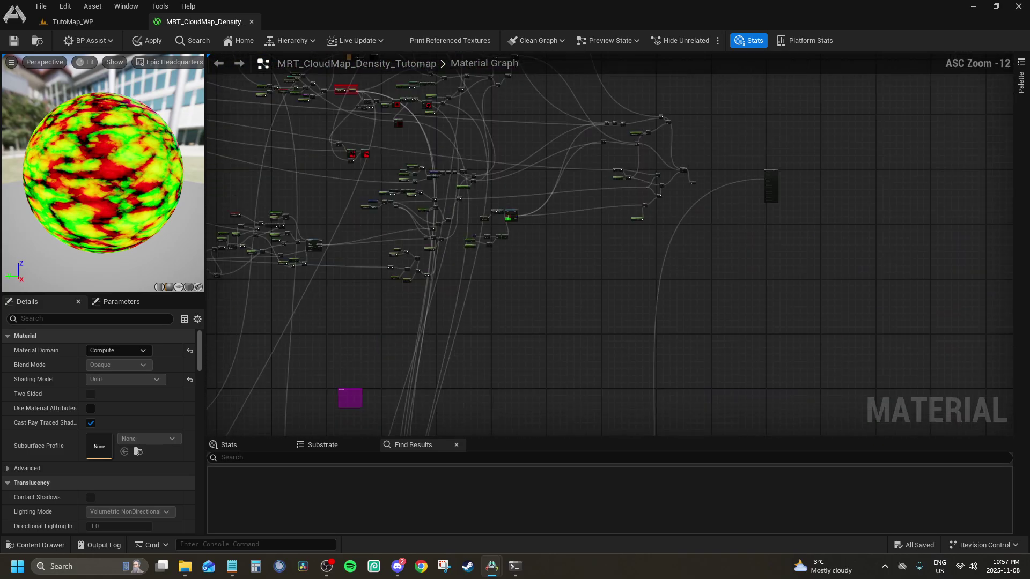
Apply and save MRT_CloudMap_Density_Tutomap, then close the material.
scroll(639, 208, up, 3)
right_drag(639, 207, 369, 153)
scroll(369, 153, up, 2)
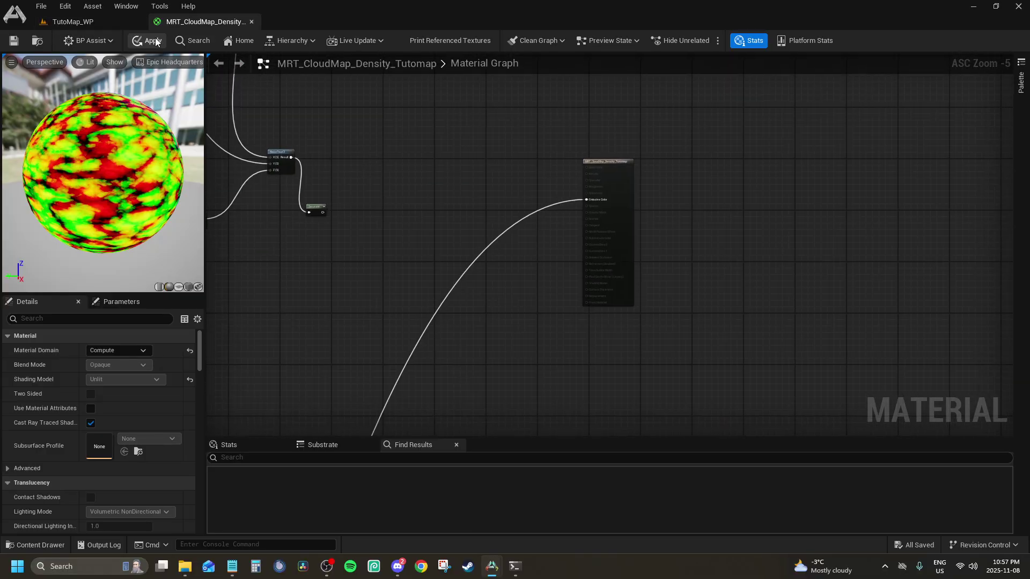
key(ctrl+s)
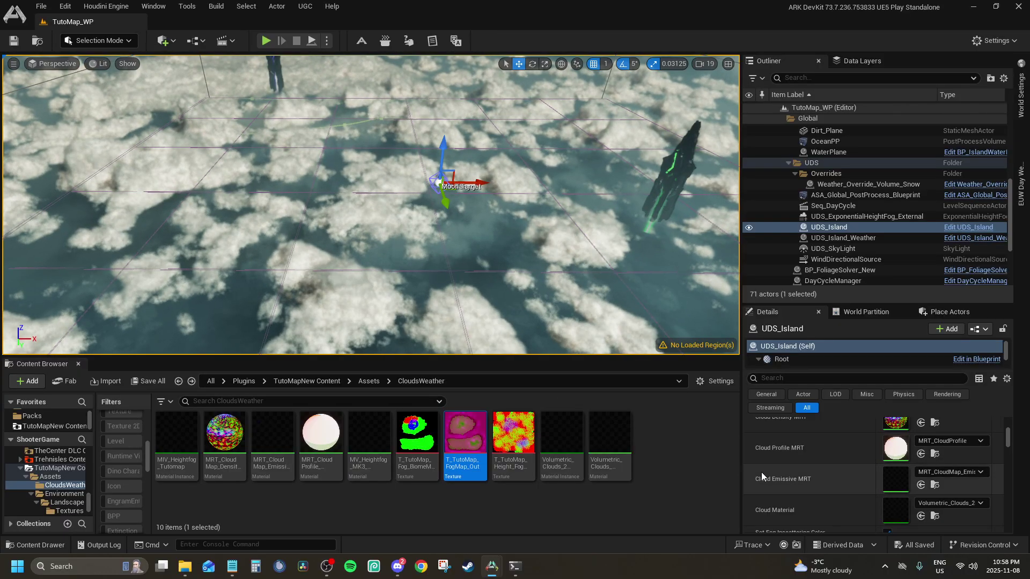
Assign MRT_CloudMap_Density_Tutomap as the Cloud Density MRT of UDS_Island.
scroll(762, 472, up, 1)
click(225, 437)
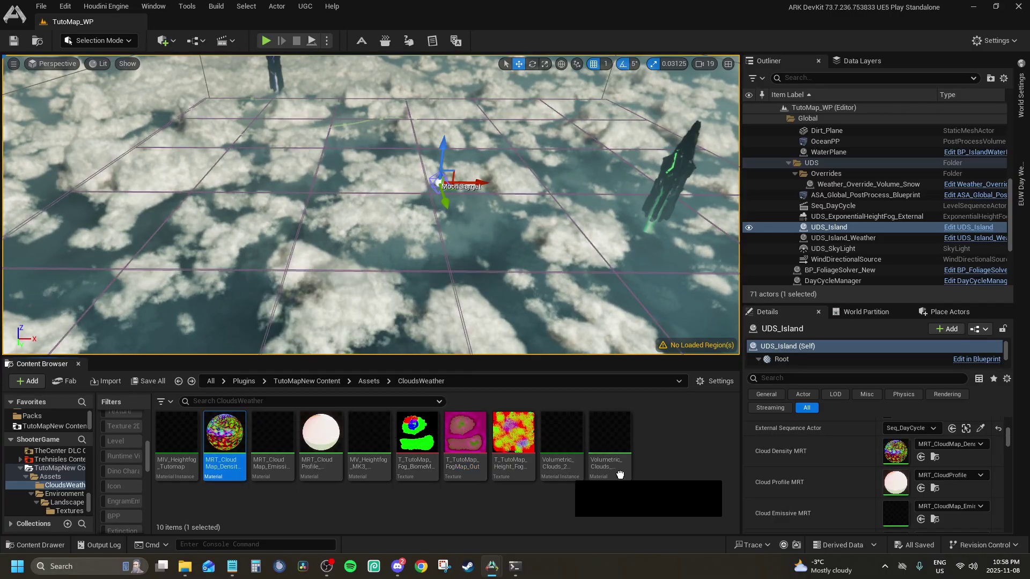
drag(620, 475, 901, 452)
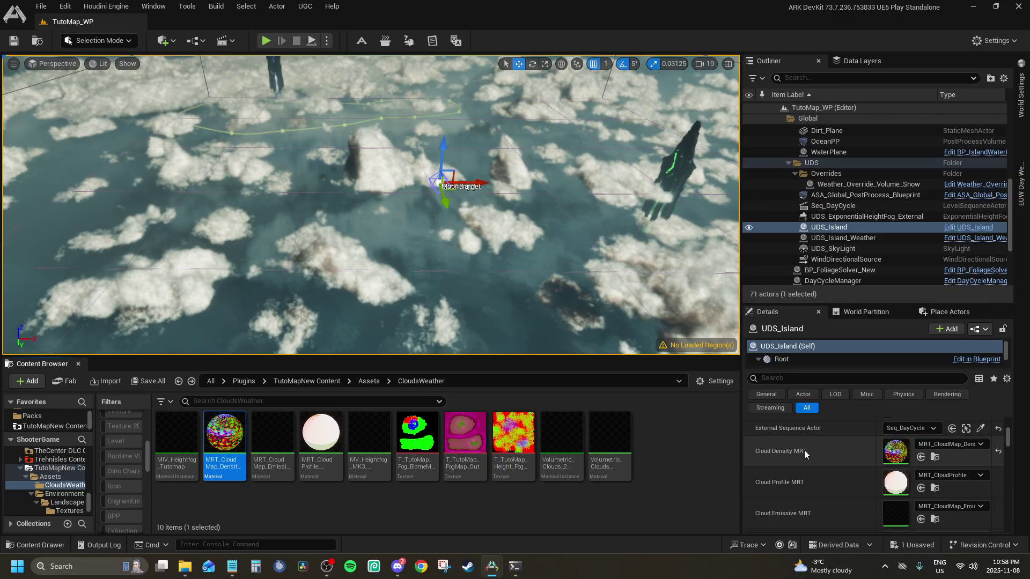
Assign the TutoMap cloud profile and cloud emissive materials to UDS_Island's Cloud Profile MRT and Cloud Emissive MRT.
scroll(778, 483, down, 1)
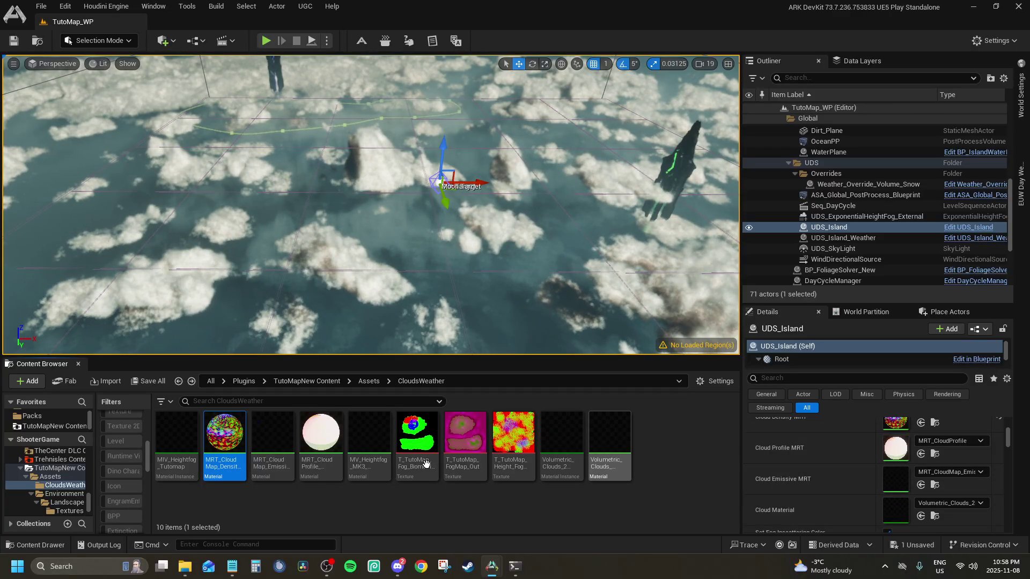
drag(321, 436, 889, 449)
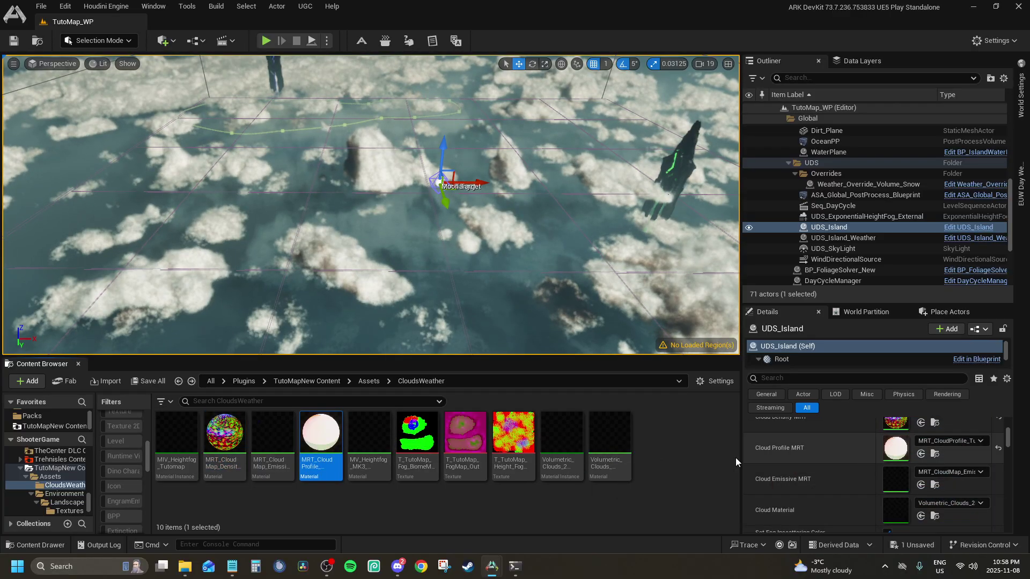
drag(273, 436, 893, 481)
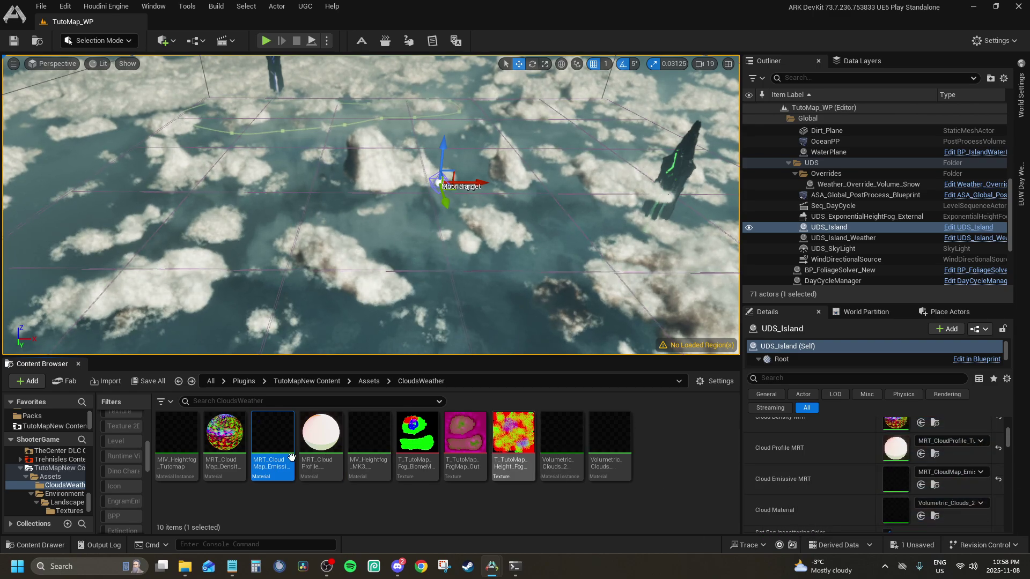
Assign the Volumetric_Clouds_2 material instance from the CloudsWeather folder as the Cloud Material of UDS_Island.
click(599, 439)
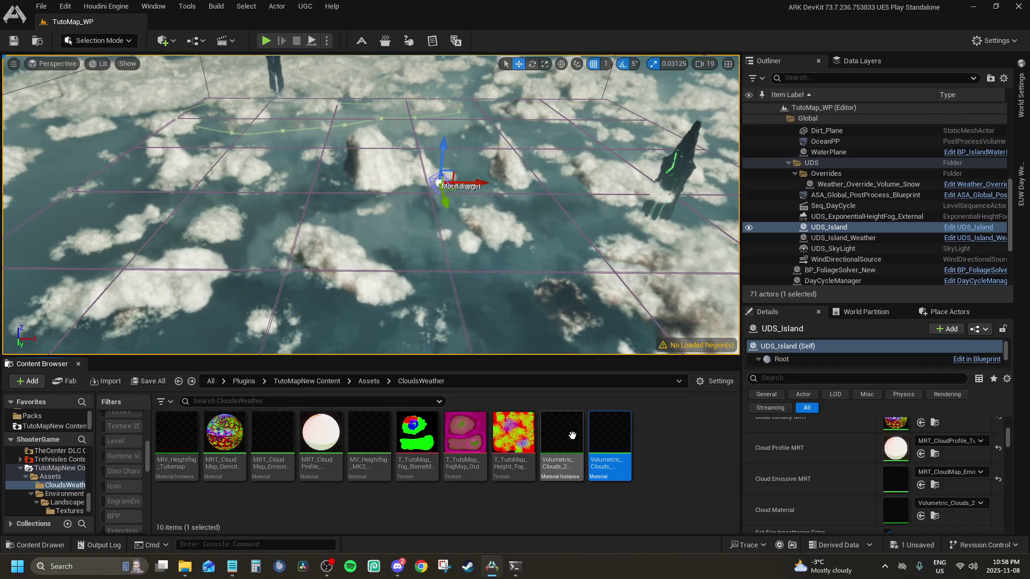
drag(572, 436, 880, 512)
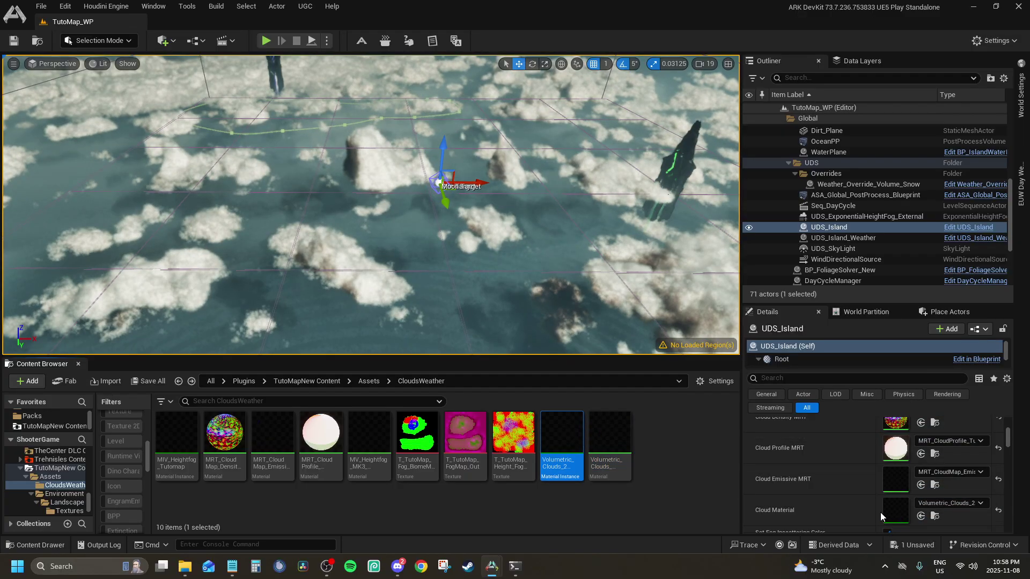
scroll(891, 478, up, 2)
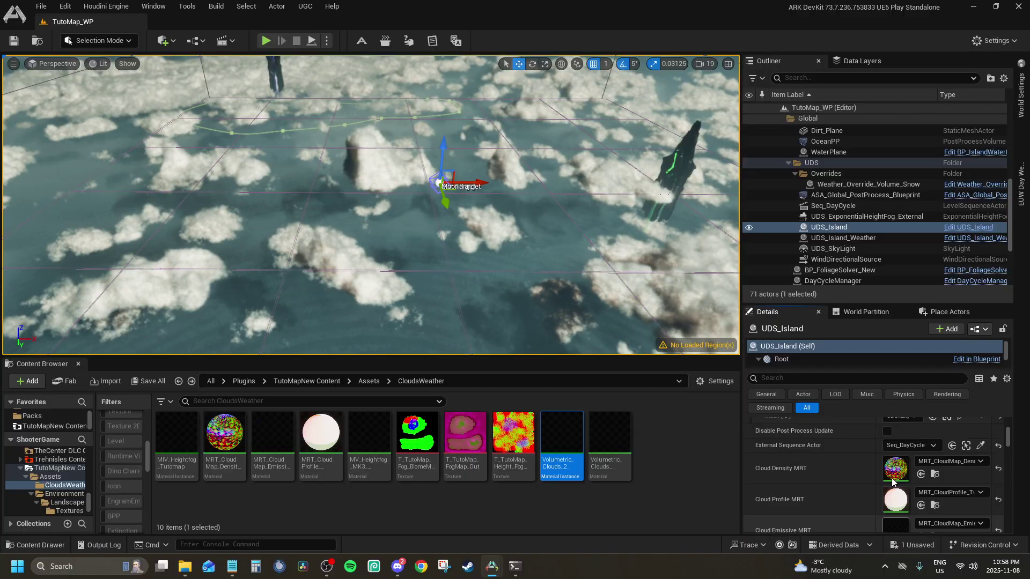
scroll(892, 478, down, 1)
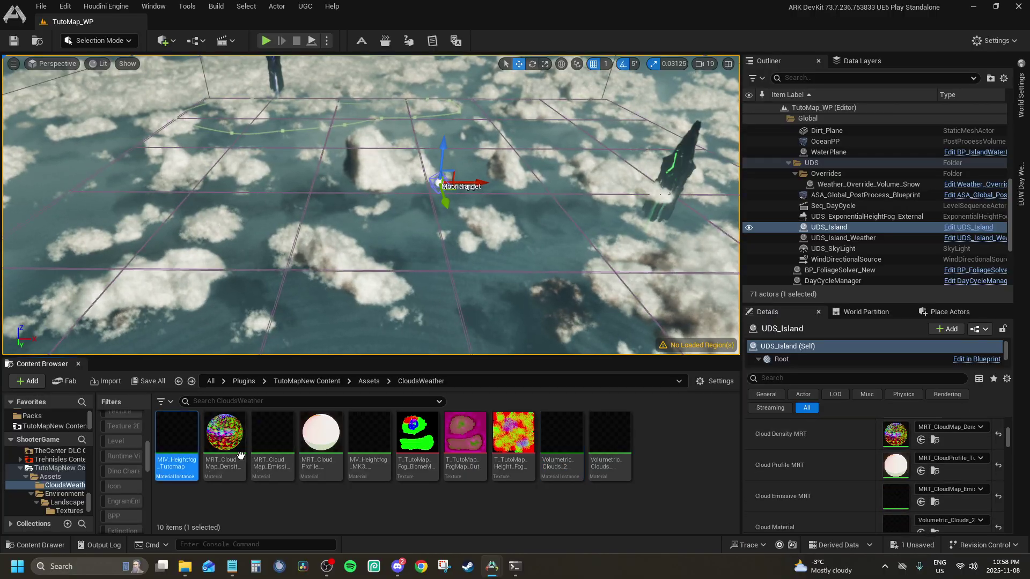
Assign MIV_Heightfog_Tutomap as the Element 0 material of the Volume Fog Cube component under UDS_Island's HeightFog.
scroll(803, 352, down, 3)
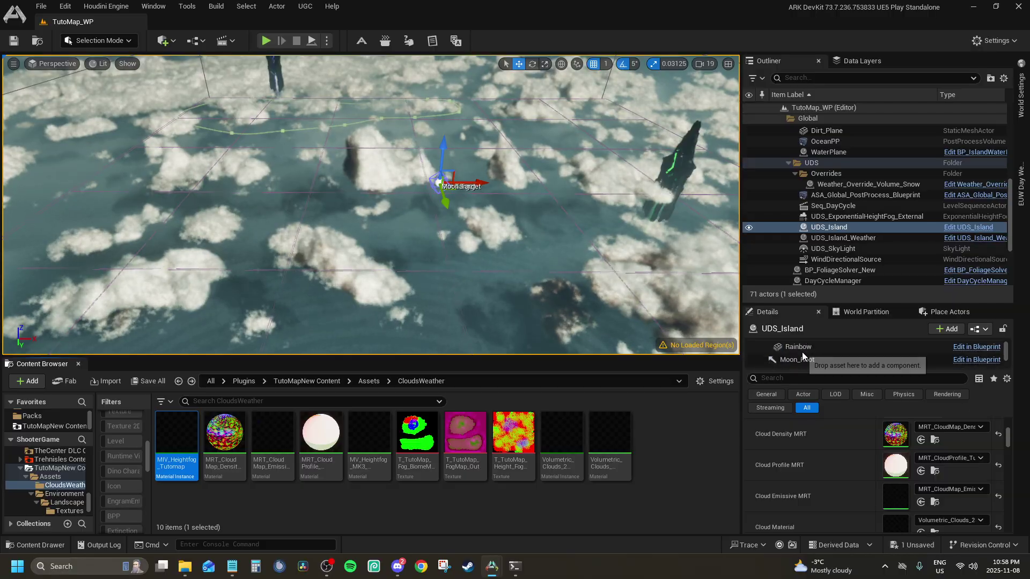
scroll(809, 352, up, 1)
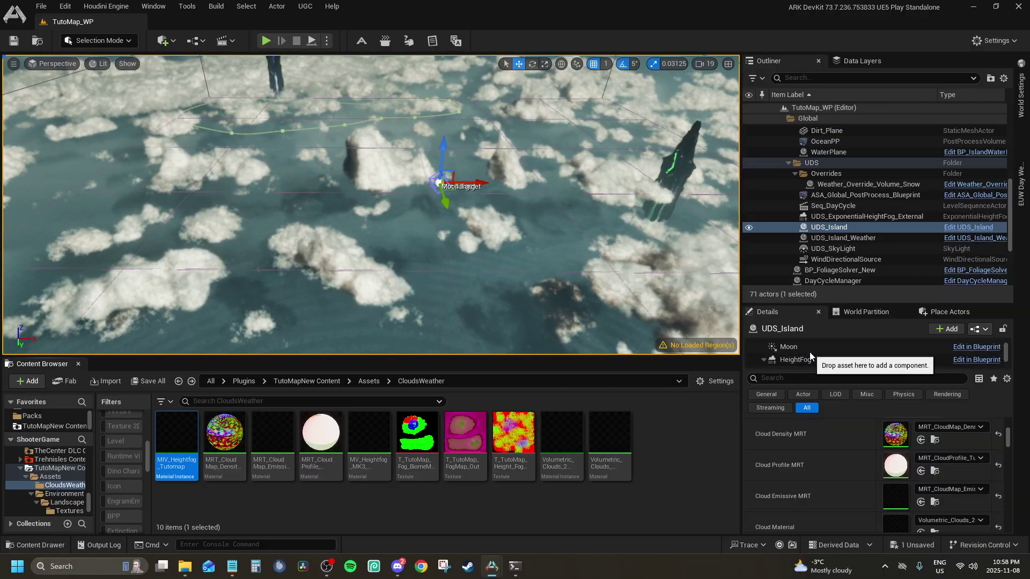
click(811, 359)
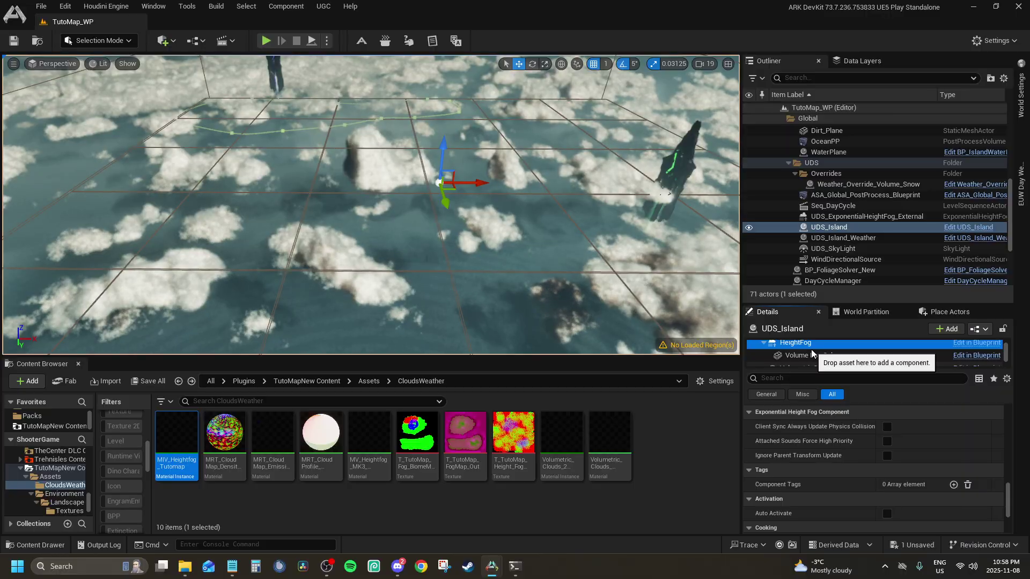
scroll(812, 349, down, 1)
scroll(825, 445, up, 3)
scroll(826, 444, up, 5)
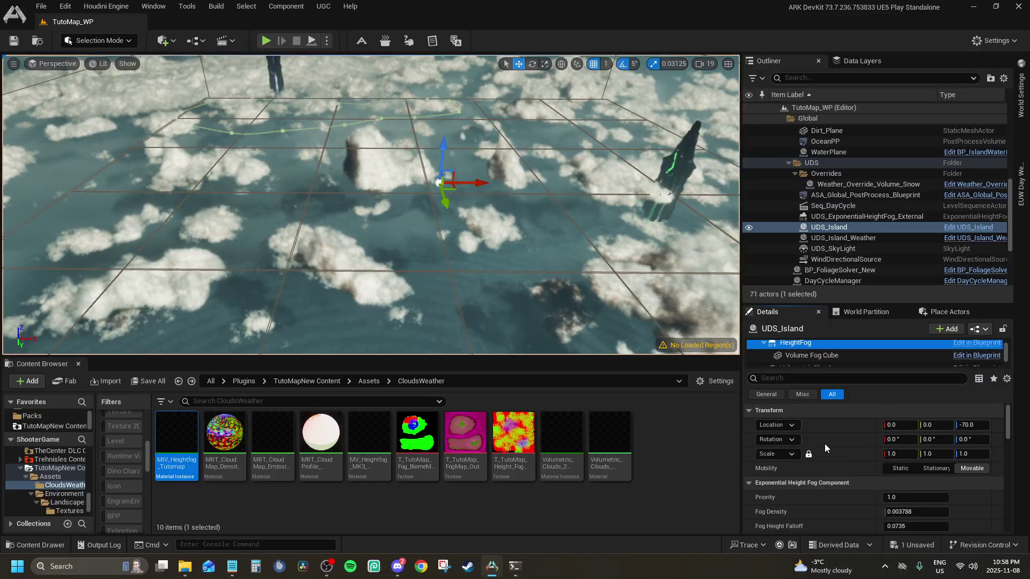
click(807, 356)
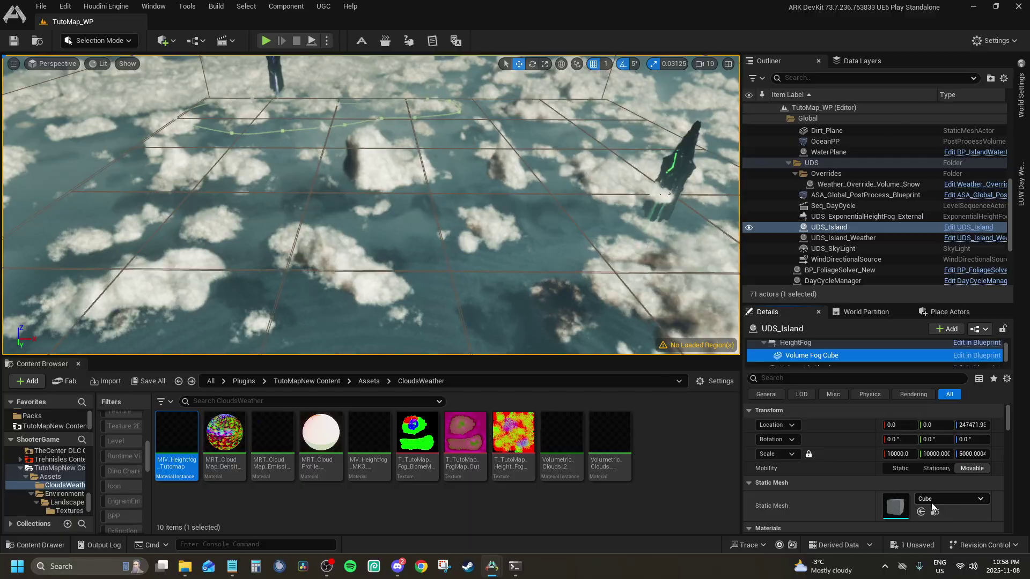
scroll(932, 501, down, 3)
drag(176, 437, 896, 480)
scroll(896, 481, up, 4)
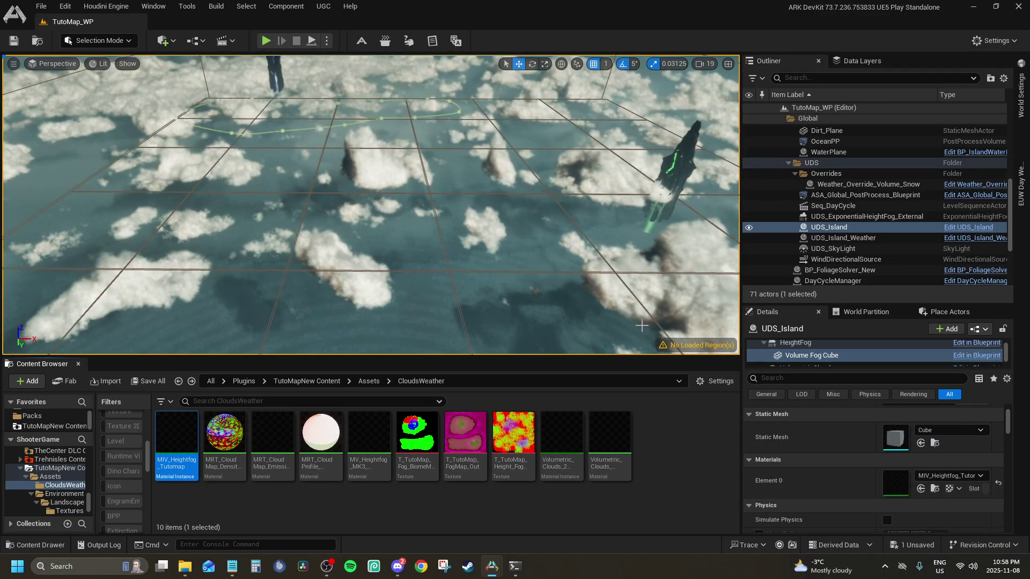
Reset UDS_Island's Cloud Density, Profile and Emissive MRTs and its Cloud Material to defaults to compare the clouds in the viewport.
click(846, 208)
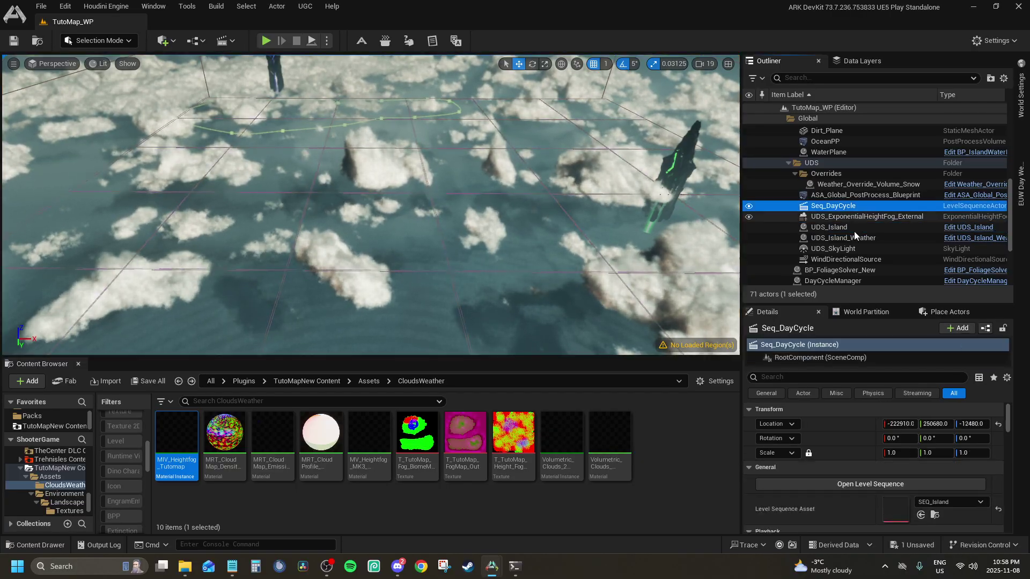
double_click(854, 228)
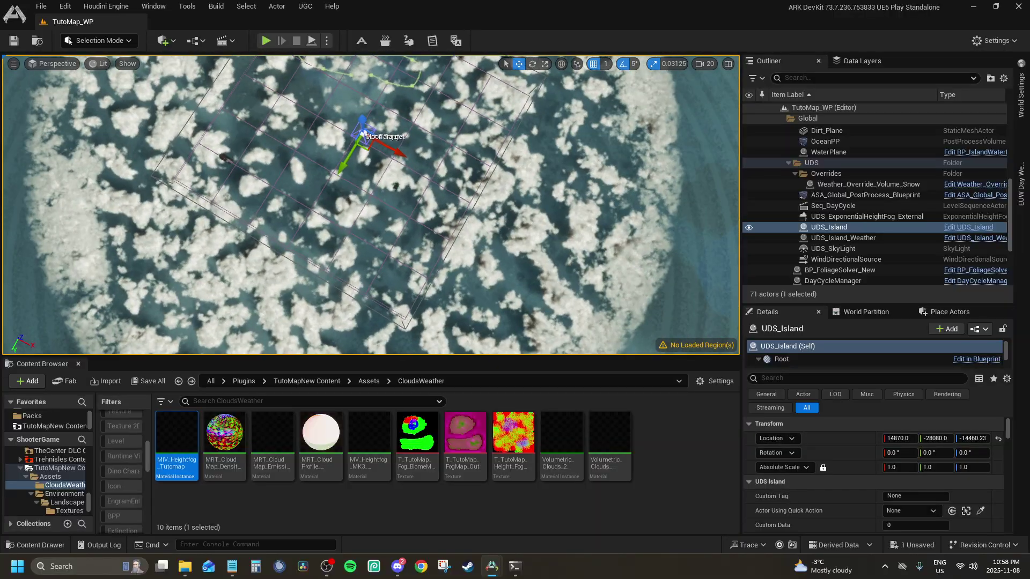
scroll(843, 450, down, 6)
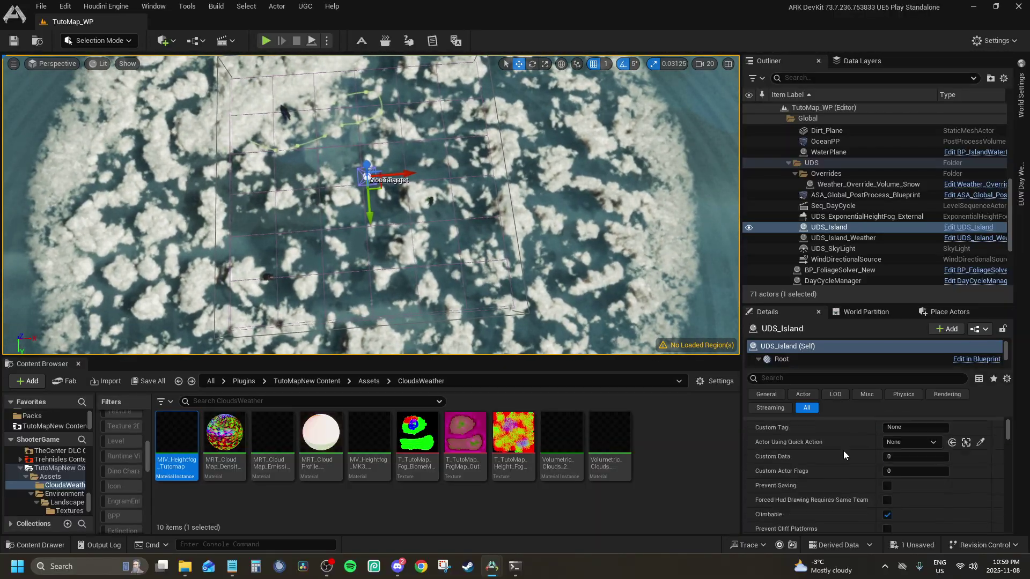
scroll(871, 440, up, 5)
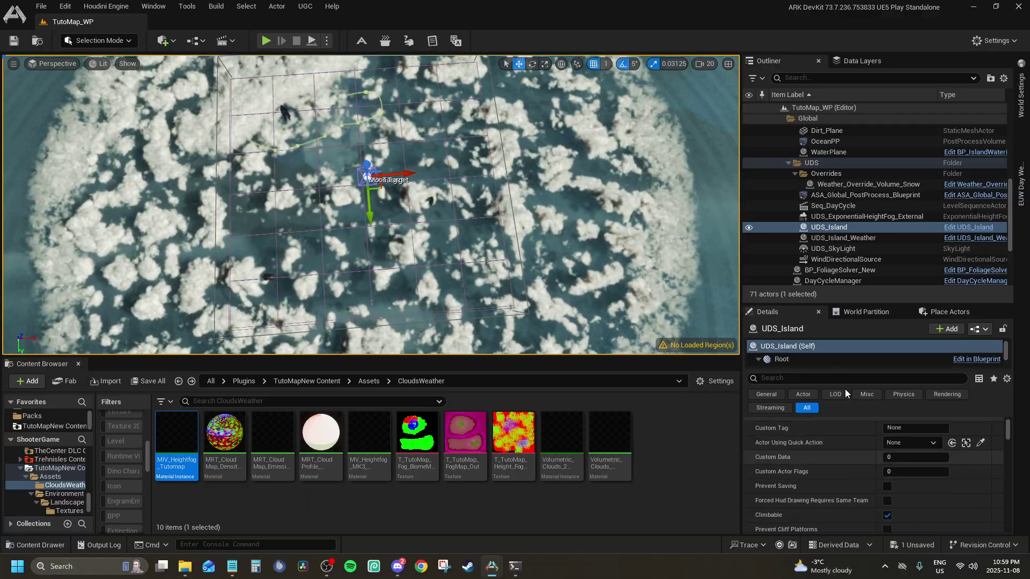
click(825, 346)
scroll(863, 474, down, 10)
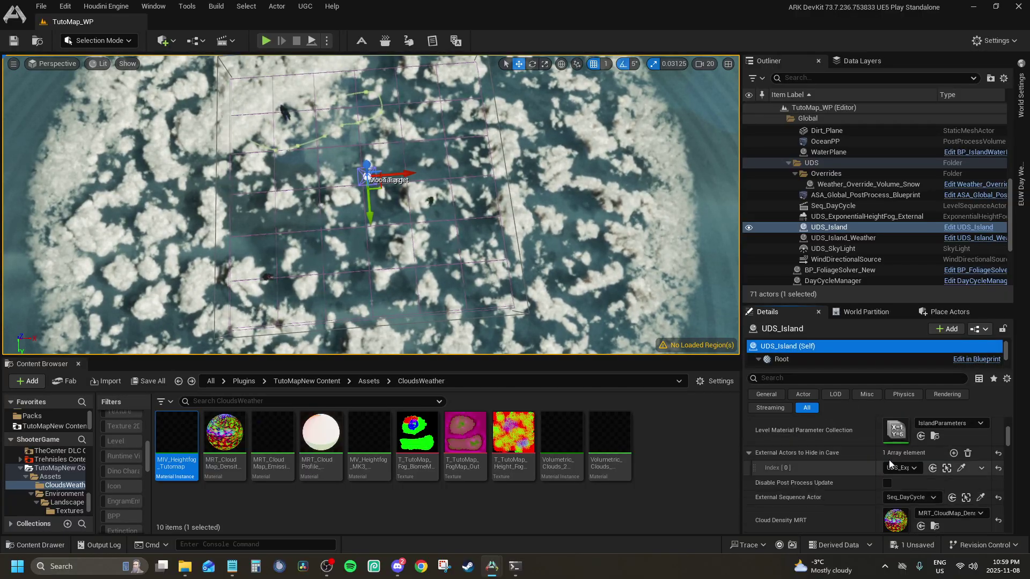
scroll(938, 440, up, 3)
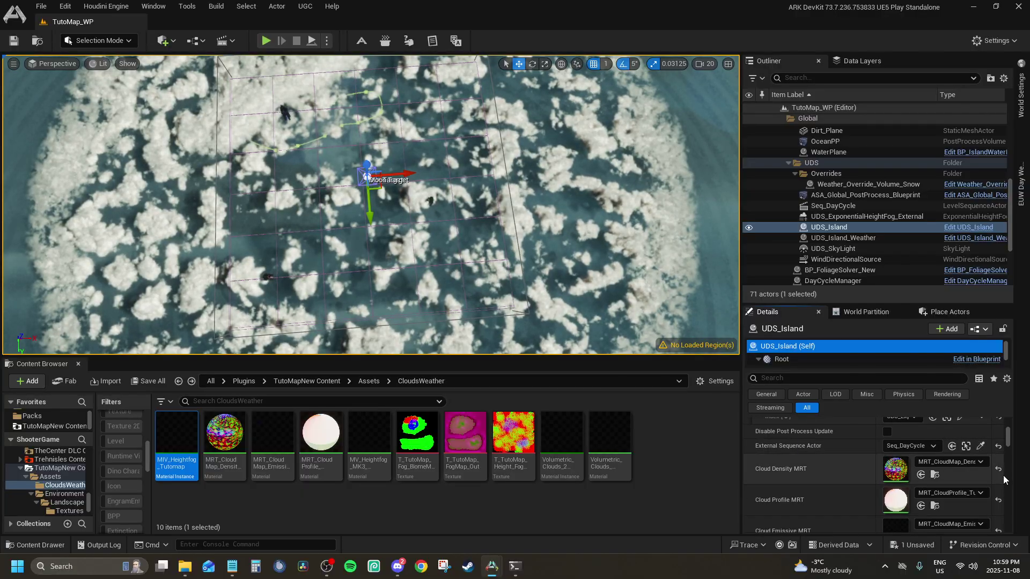
click(998, 470)
scroll(966, 493, down, 3)
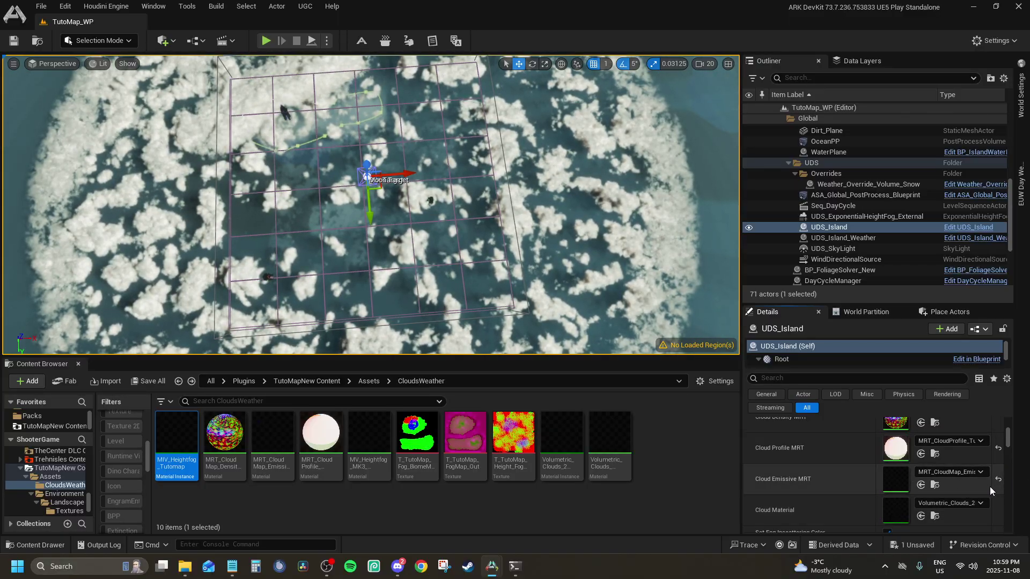
scroll(976, 468, down, 5)
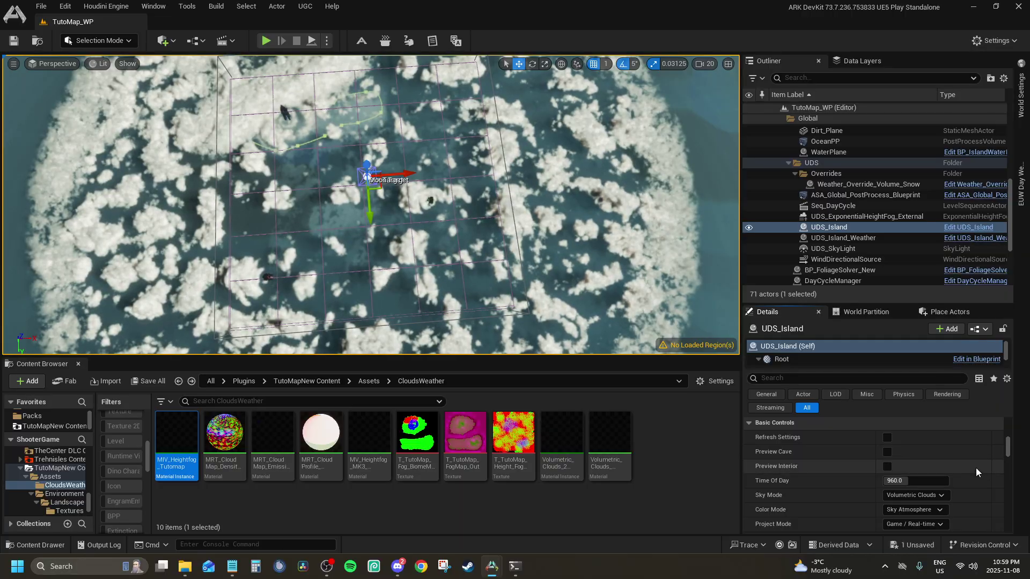
scroll(975, 477, up, 5)
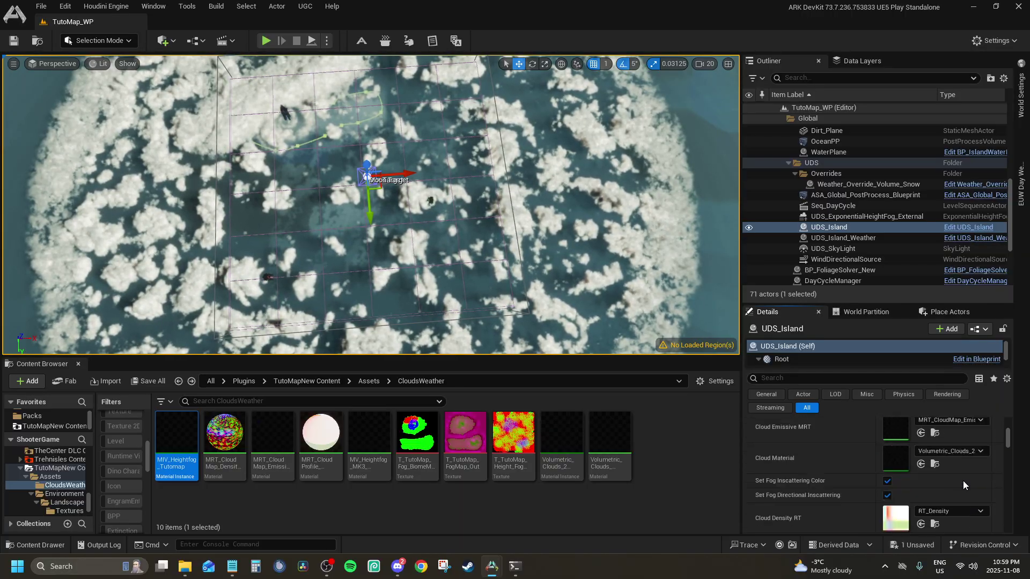
scroll(961, 479, up, 5)
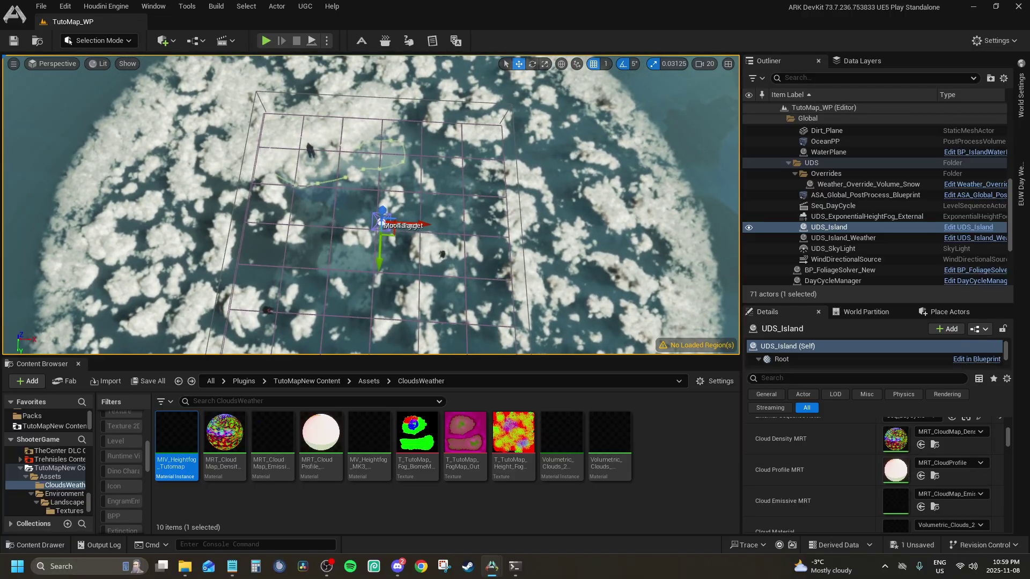
scroll(388, 253, up, 2)
right_drag(379, 179, 378, 110)
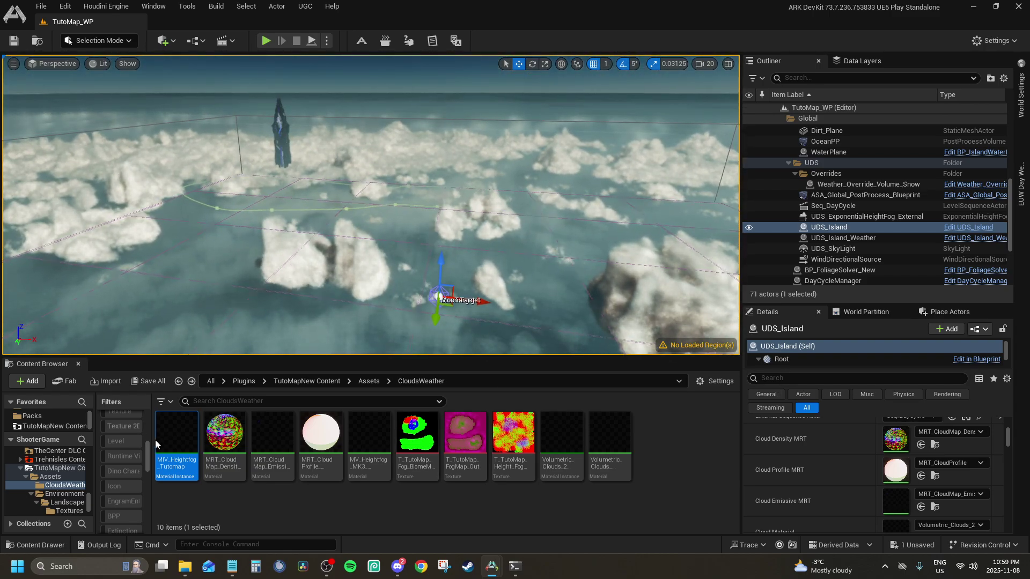
Reassign the TutoMap density, emissive and profile materials to UDS_Island's cloud MRTs and the CloudsWeather Volumetric_Clouds_2 instance to Cloud Material.
drag(169, 446, 896, 438)
click(220, 430)
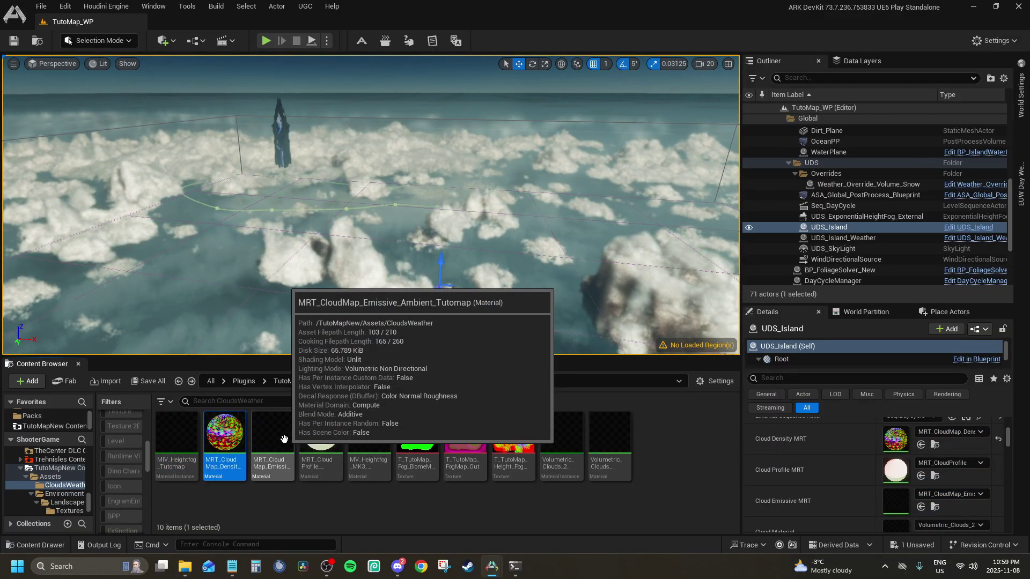
drag(283, 439, 906, 507)
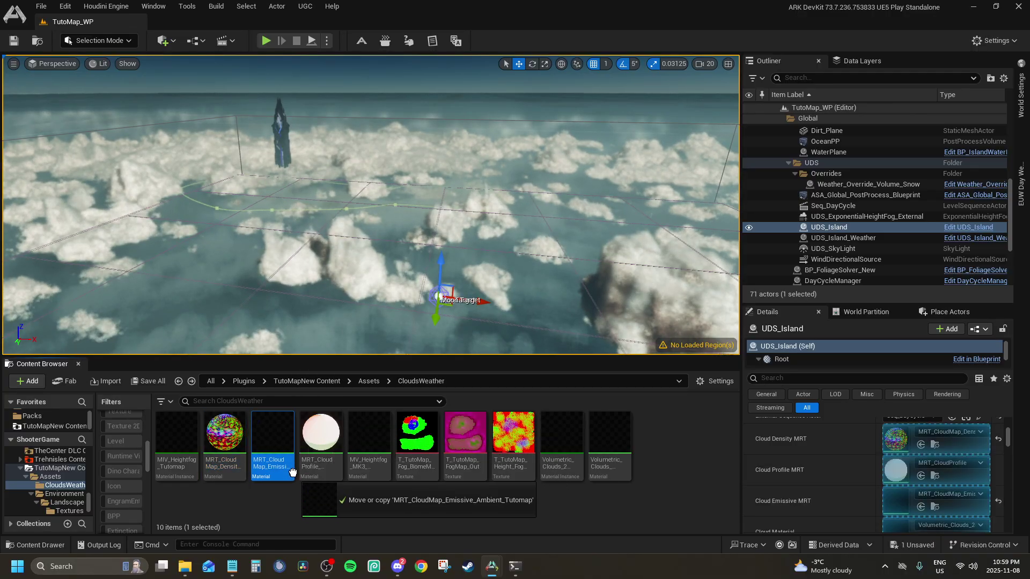
drag(313, 422, 890, 470)
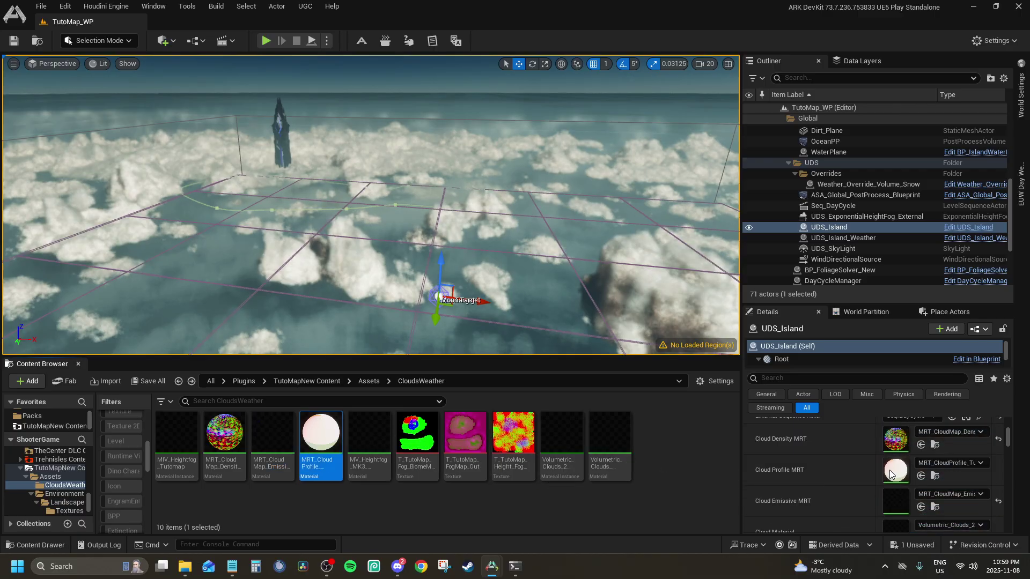
scroll(889, 508, down, 2)
drag(561, 435, 904, 507)
Inspect the clouds from near the water surface and save the unsaved UDS_Island actor.
right_drag(538, 255, 526, 237)
click(907, 545)
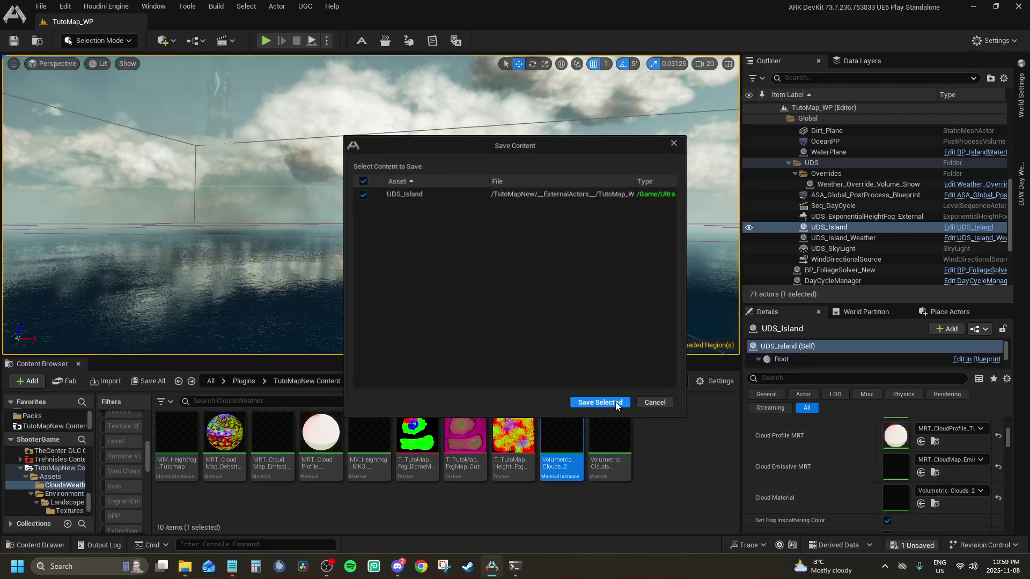
click(601, 404)
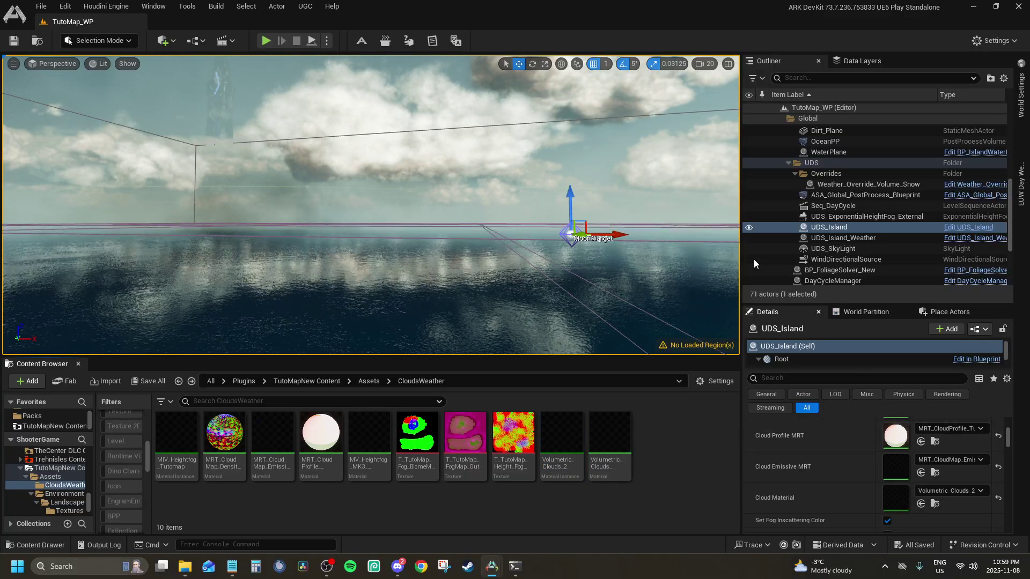
click(823, 152)
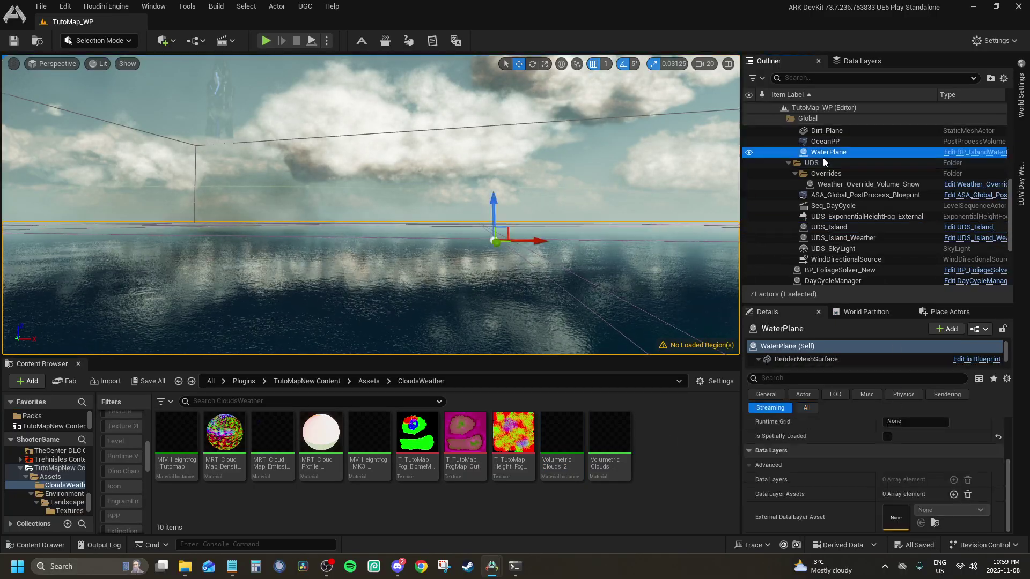
click(819, 162)
scroll(822, 140, up, 4)
click(829, 107)
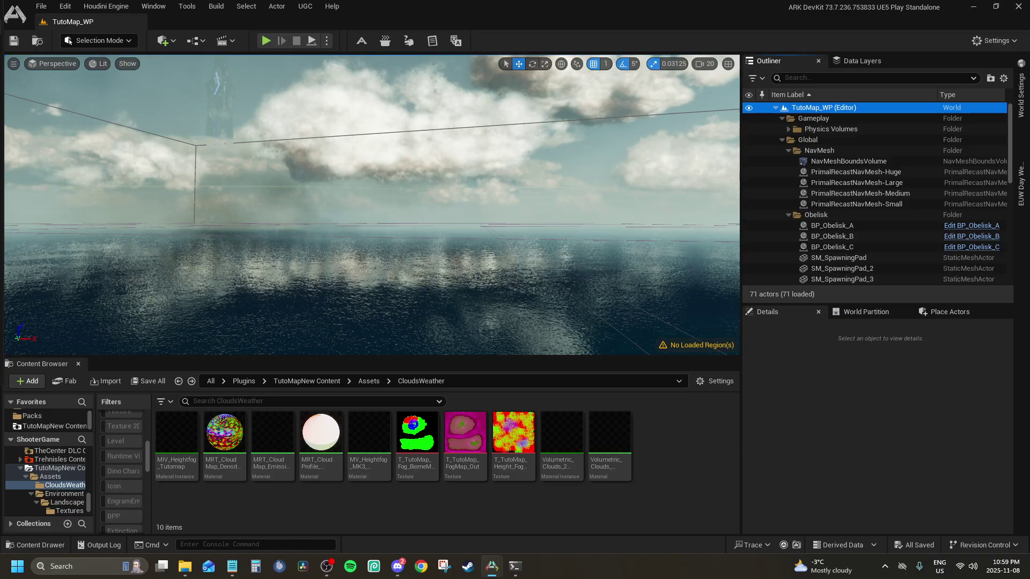
Close the second ARK DevKit editor that has Ragnarok_WP loaded and return to the TutoMap_WP editor.
click(492, 566)
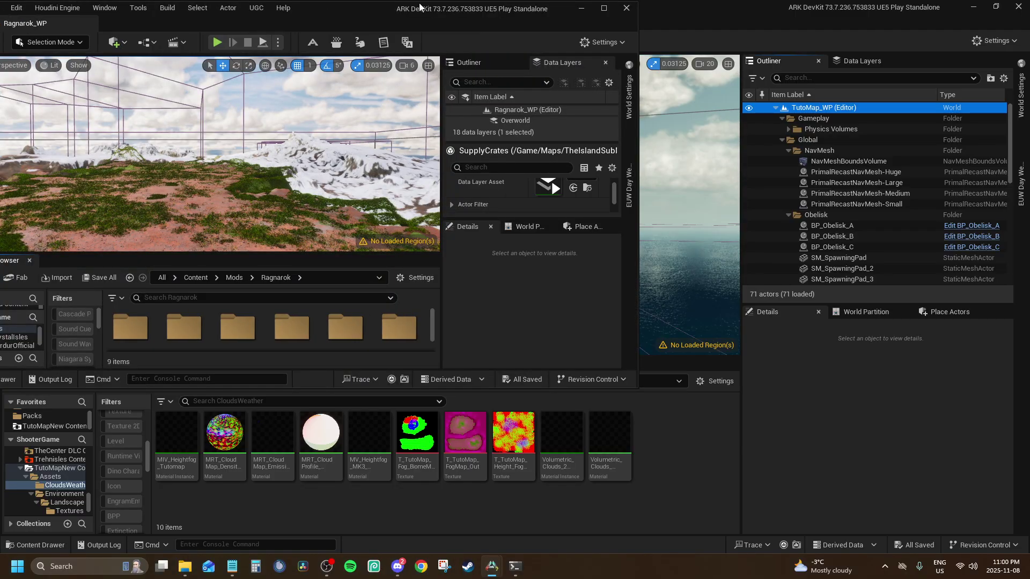
drag(420, 6, 422, 41)
double_click(422, 41)
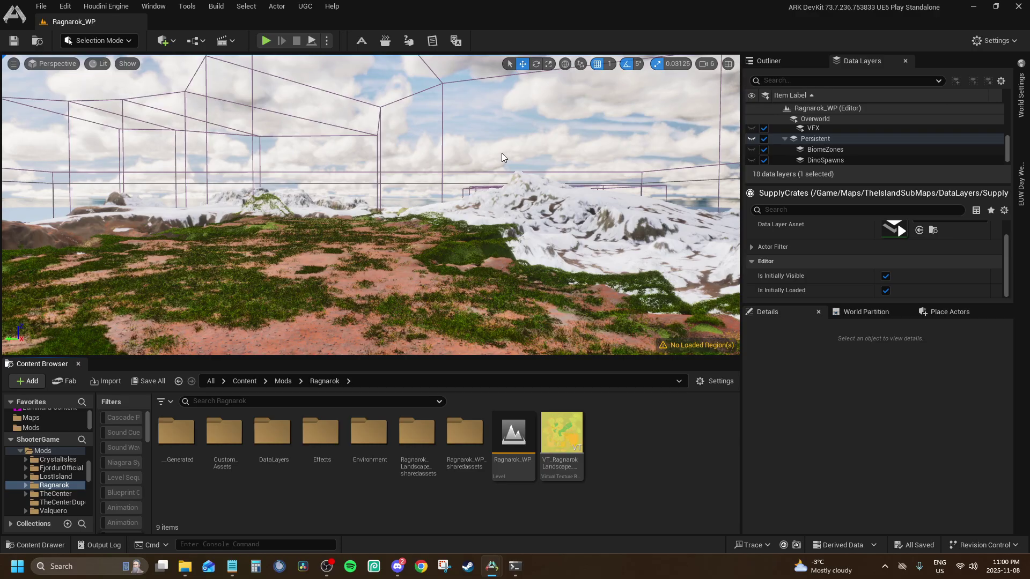
mouse_move(492, 566)
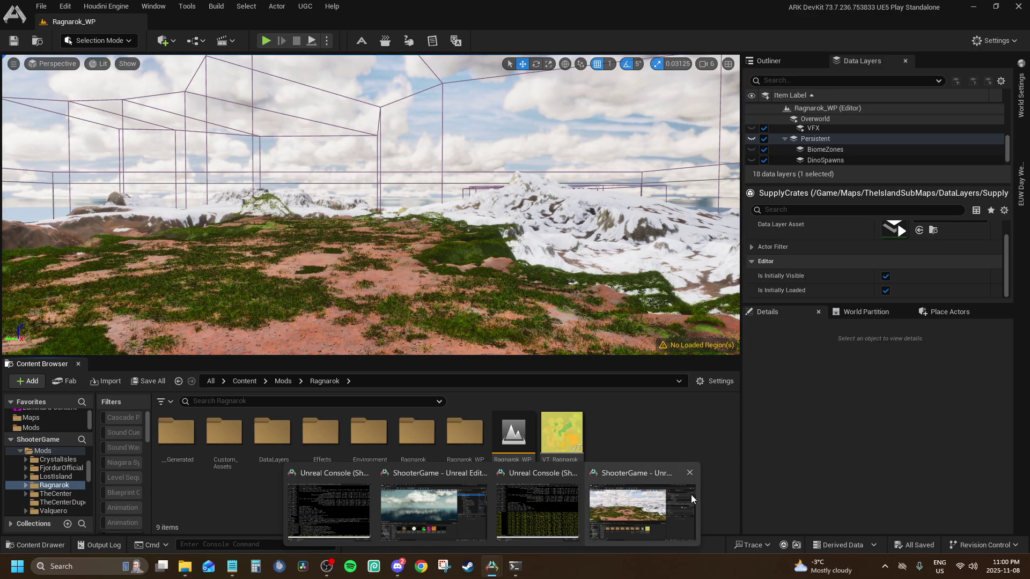
click(690, 473)
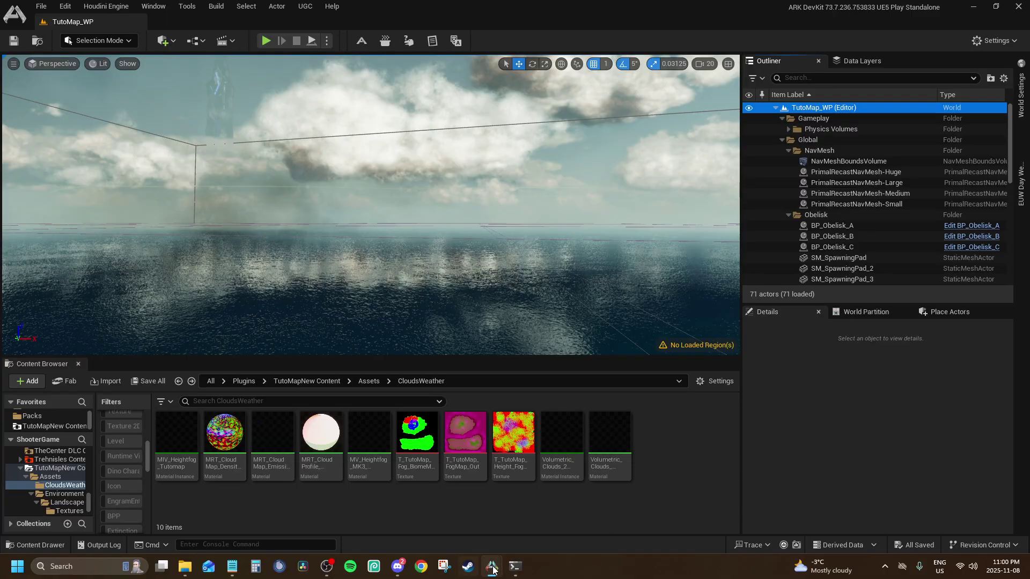
mouse_move(492, 566)
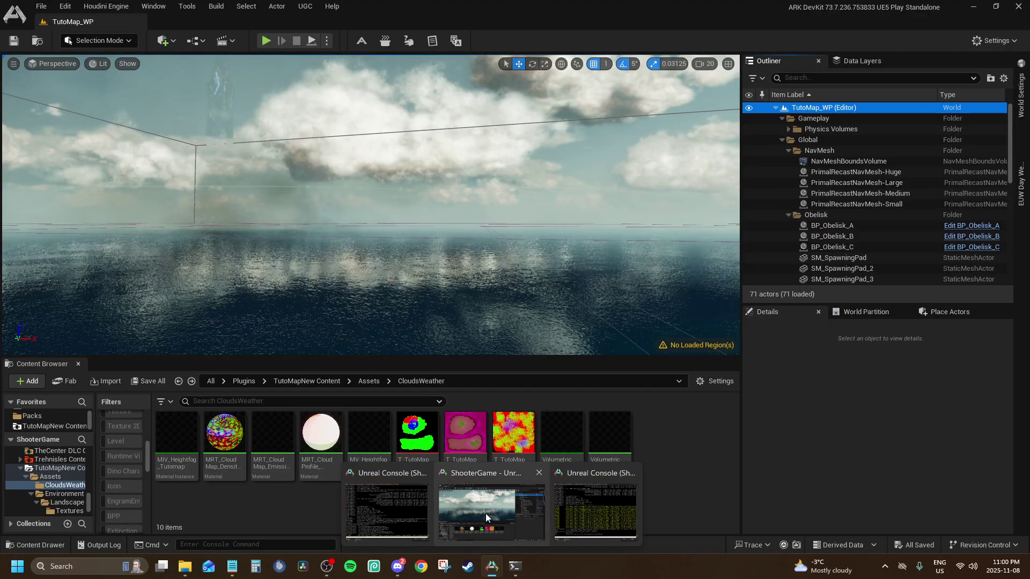
click(485, 513)
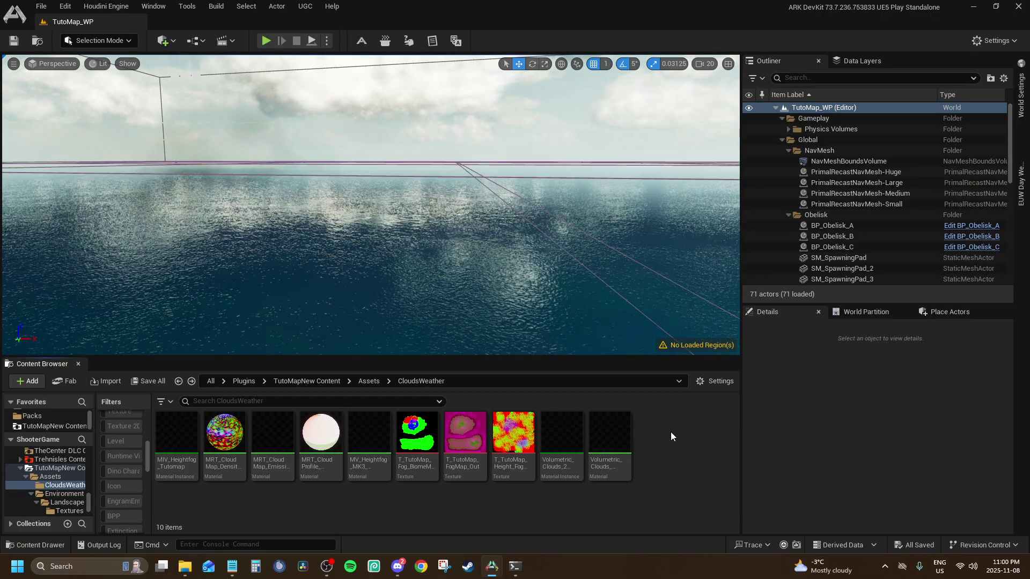
Open the map's SEQ_Island day-cycle level sequence in the Sequencer.
click(227, 41)
click(257, 136)
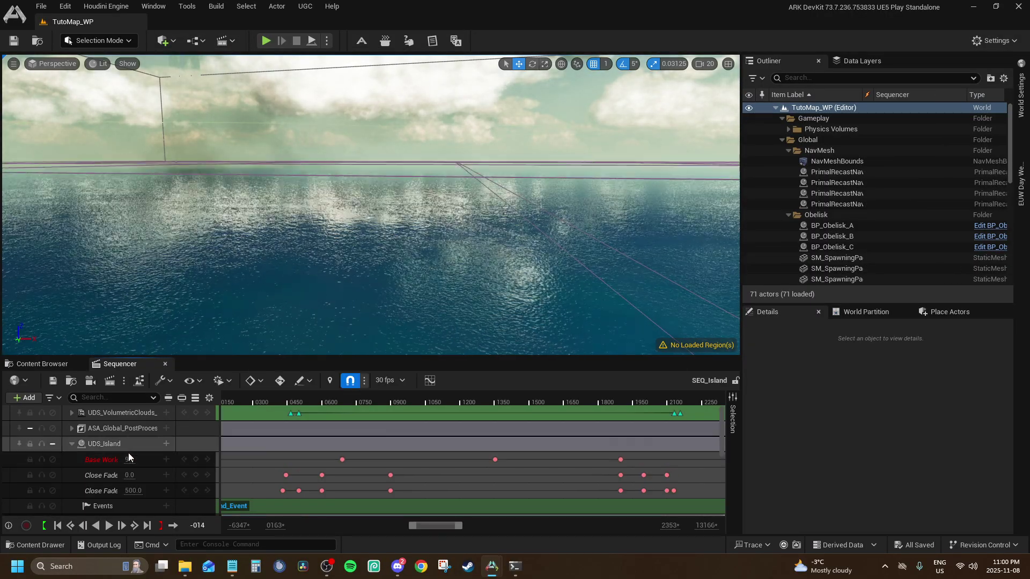
Rebind SEQ_Island's UDS_Island track to the map's own UDS_Island actor by replacing the assigned actor.
scroll(120, 456, down, 5)
scroll(122, 456, up, 5)
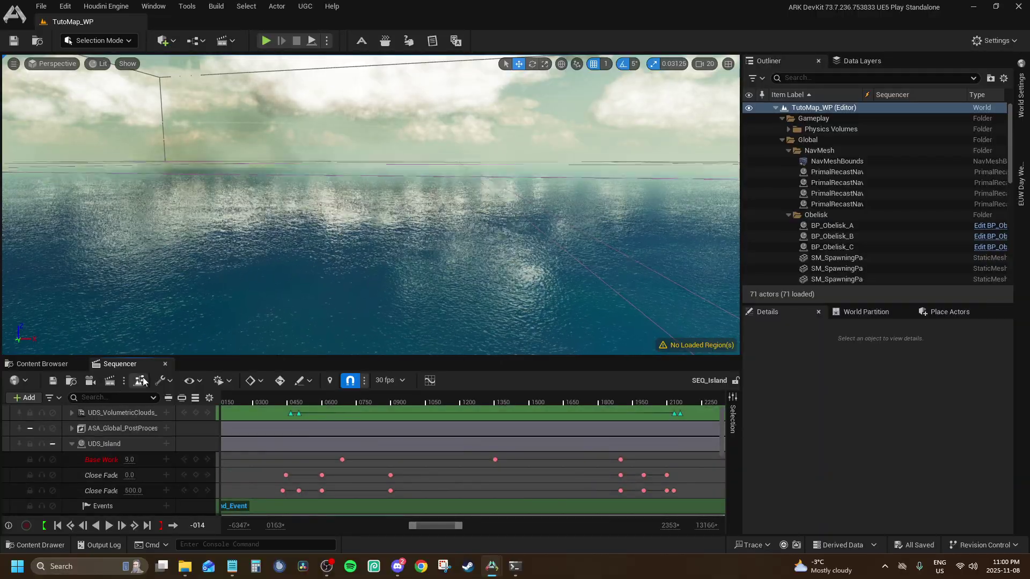
right_click(111, 446)
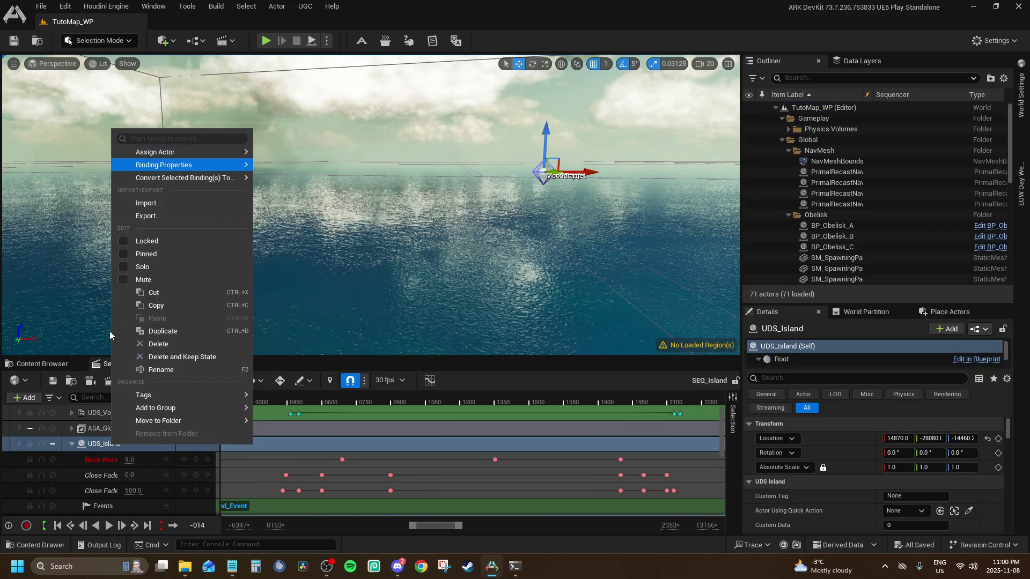
click(97, 447)
scroll(877, 216, down, 8)
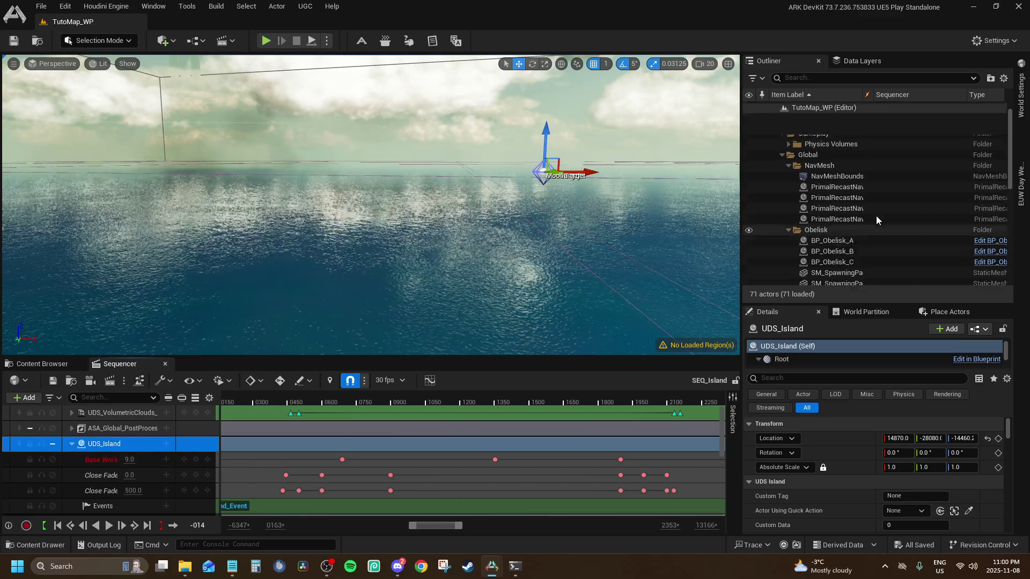
scroll(847, 210, up, 4)
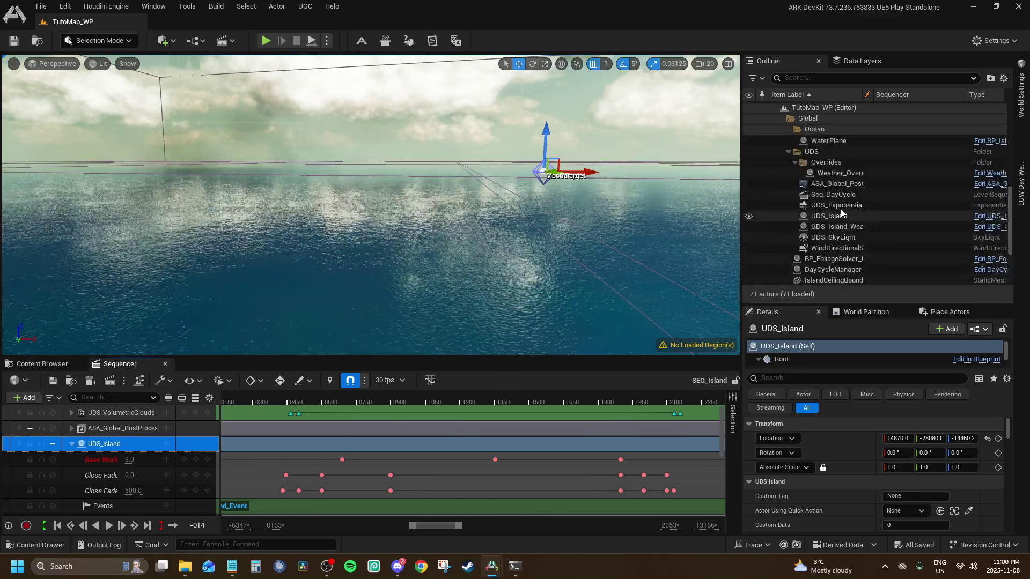
click(819, 217)
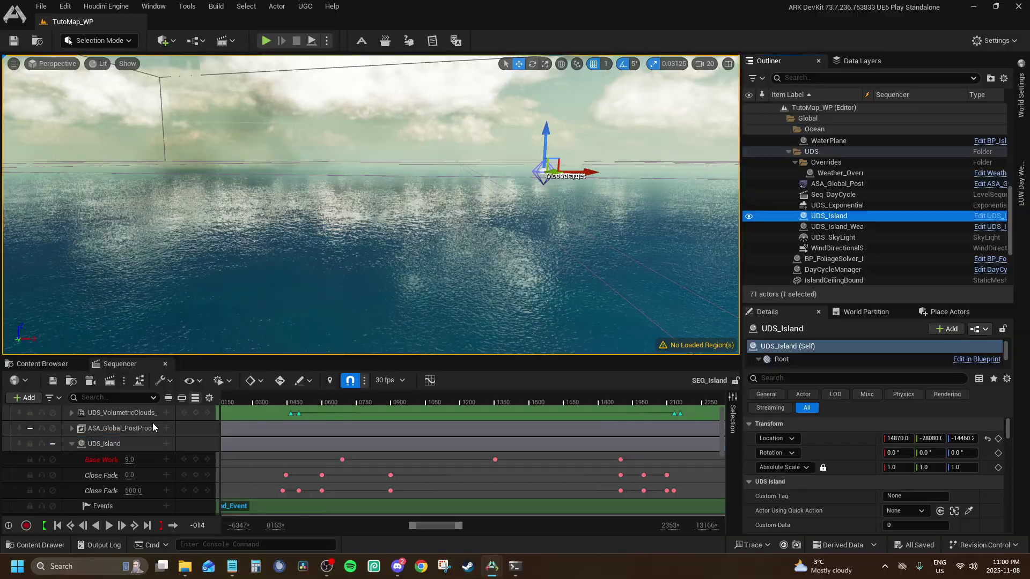
right_click(125, 444)
mouse_move(212, 145)
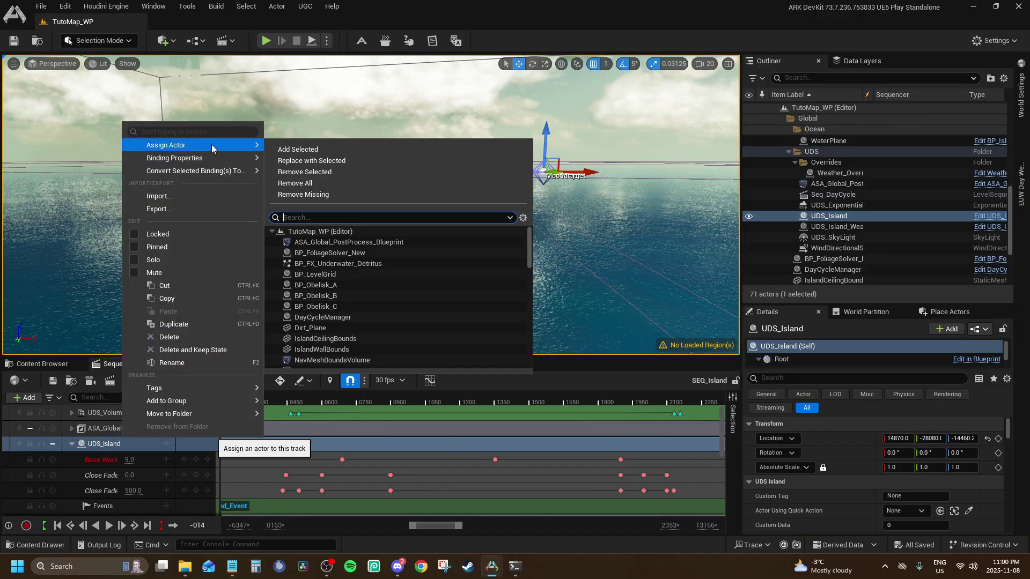
click(327, 161)
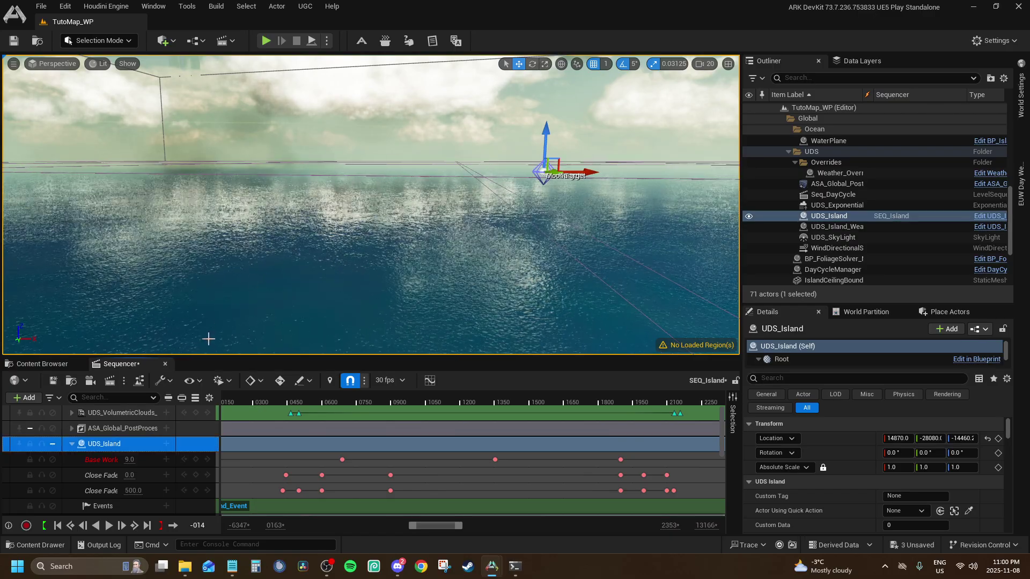
Replace the actor assigned to the ASA_Global_PostProcess track with the map's ASA_Global_PostProcess_Blueprint.
click(107, 429)
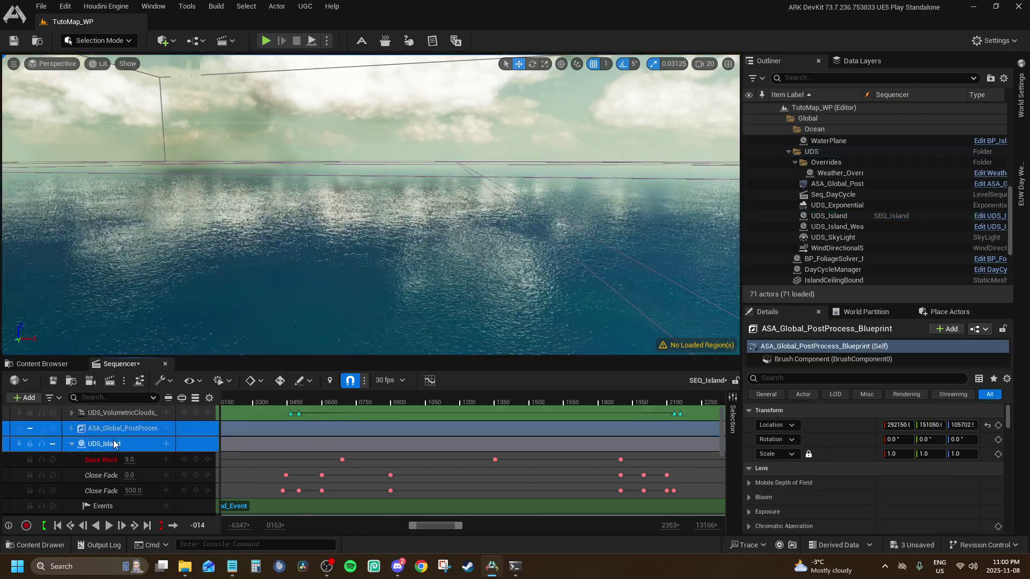
click(114, 444)
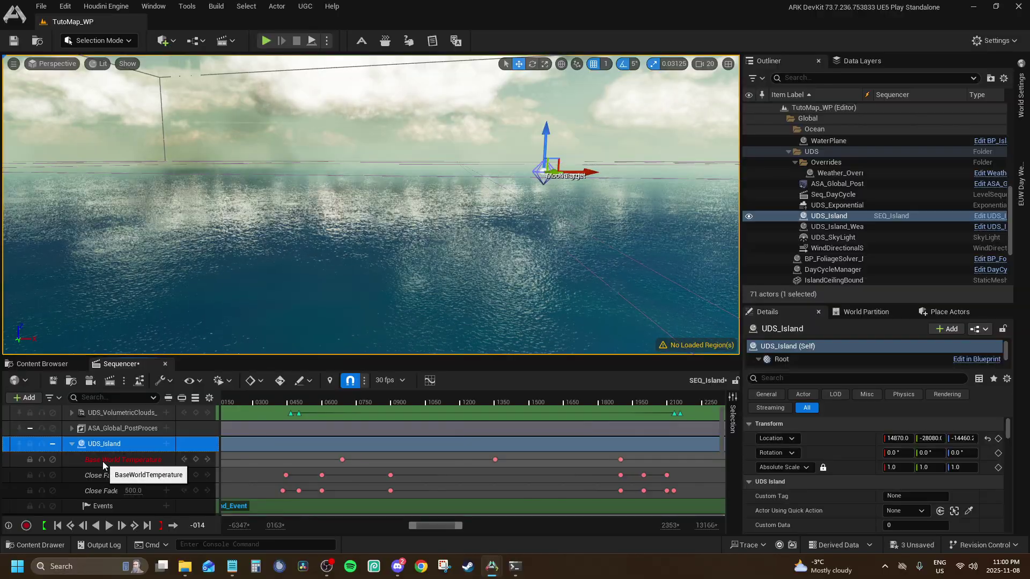
click(128, 430)
right_click(127, 430)
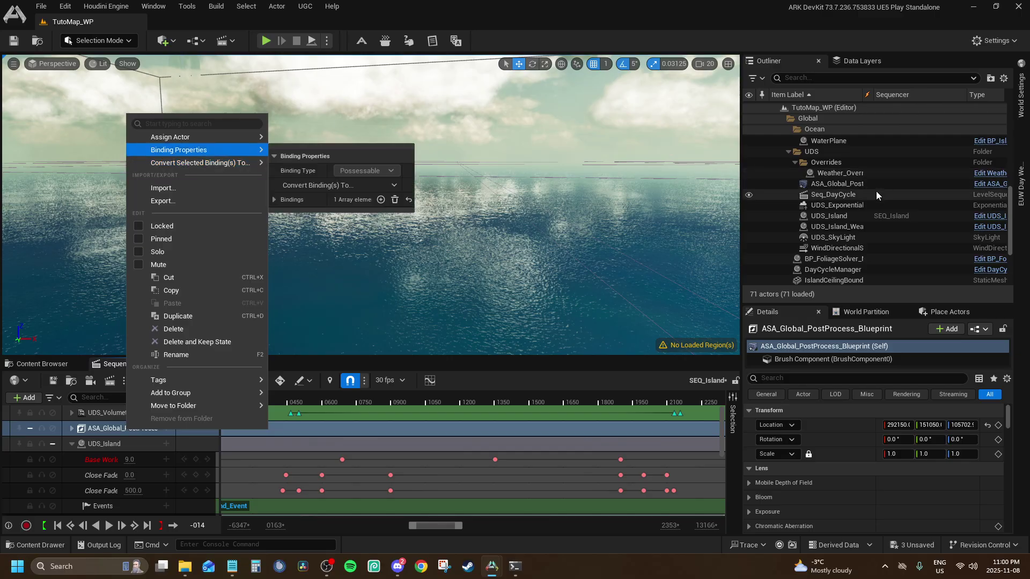
click(859, 185)
right_click(138, 429)
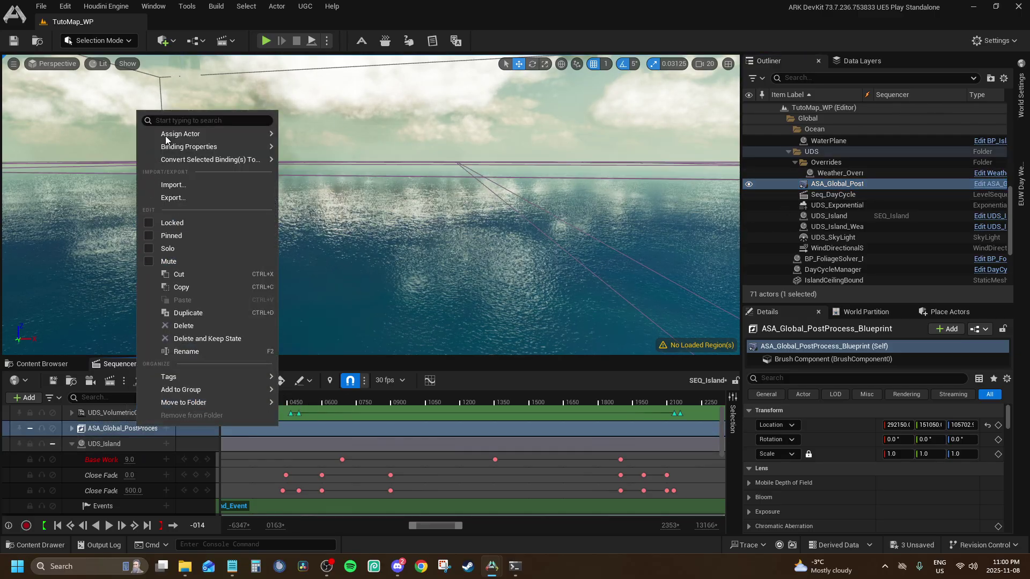
mouse_move(249, 132)
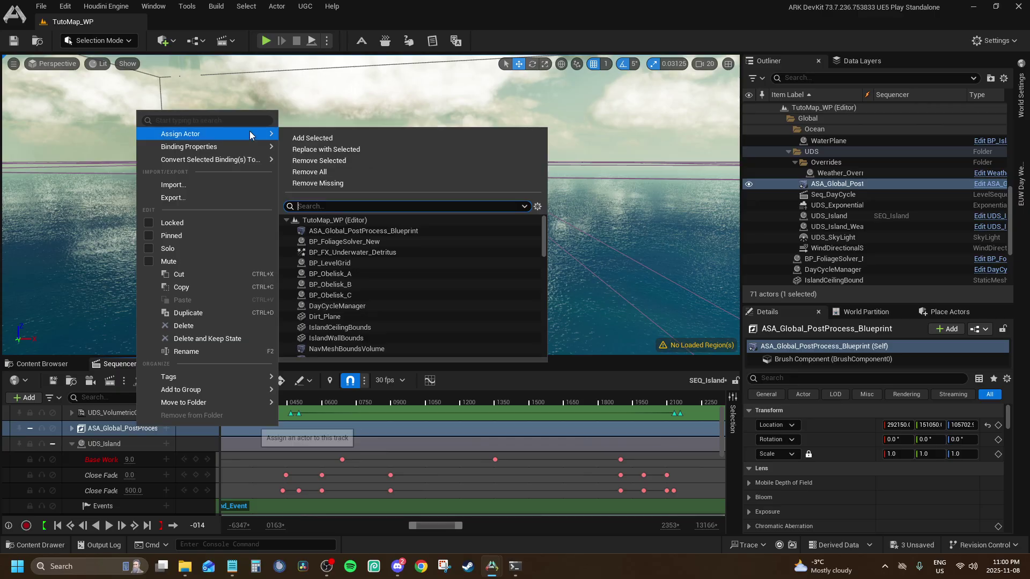
click(324, 149)
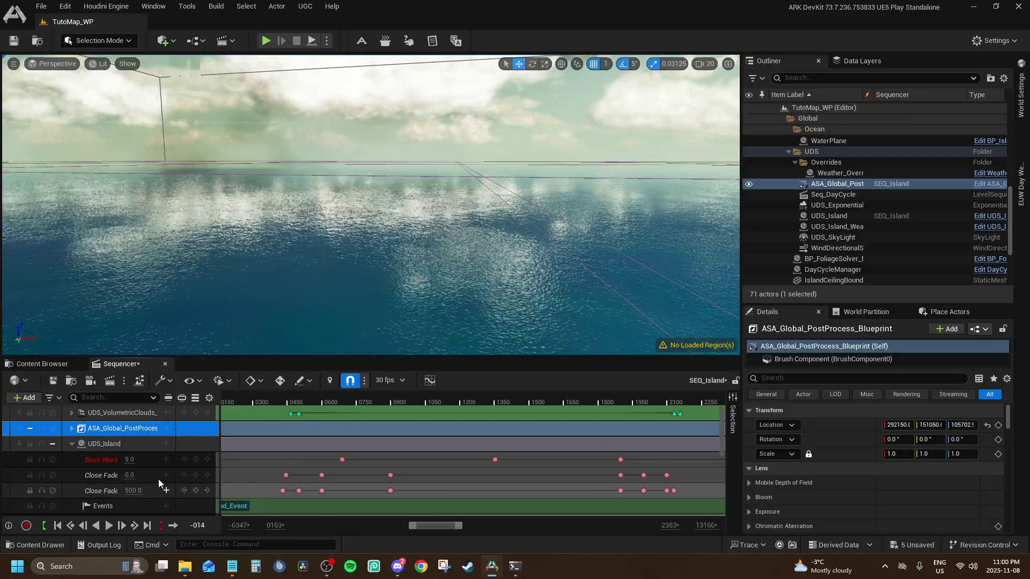
Scrub the SEQ_Island day cycle to its night frames near the sequence end and examine the sky, stars and clouds.
scroll(159, 479, down, 6)
scroll(150, 456, up, 7)
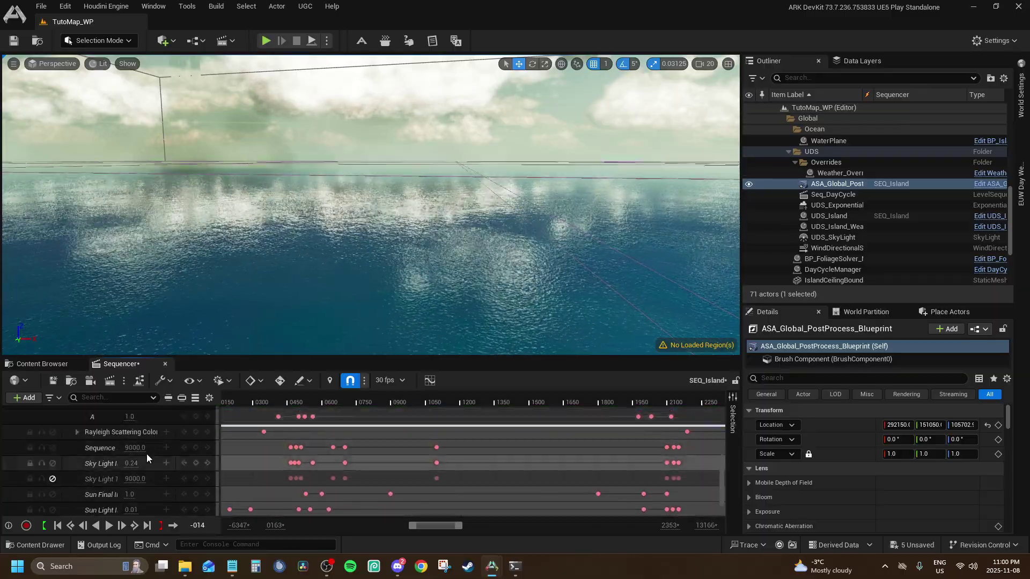
scroll(104, 412, up, 1)
drag(342, 399, 679, 398)
right_drag(603, 352, 603, 322)
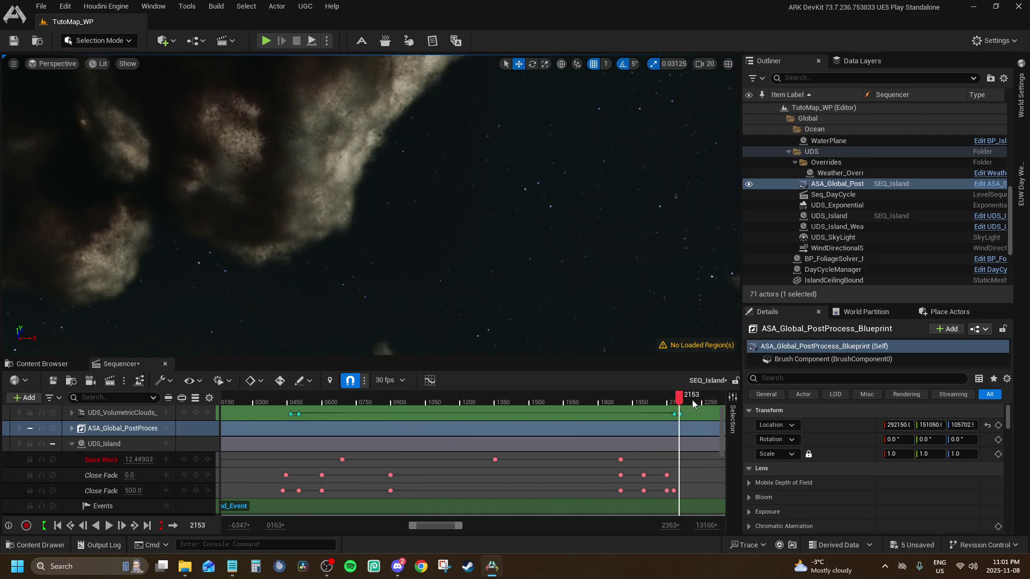
drag(684, 397, 705, 400)
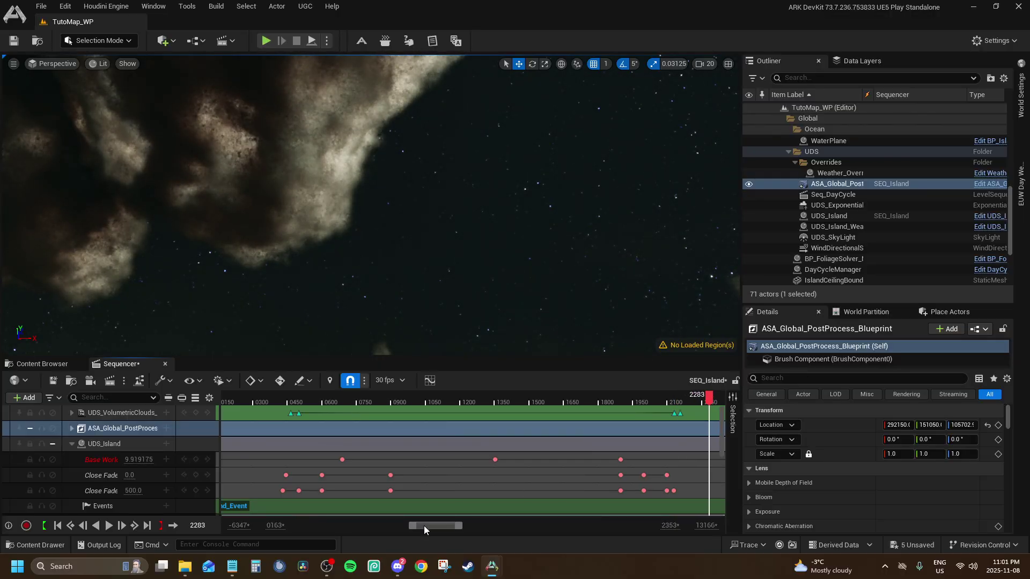
drag(424, 525, 459, 531)
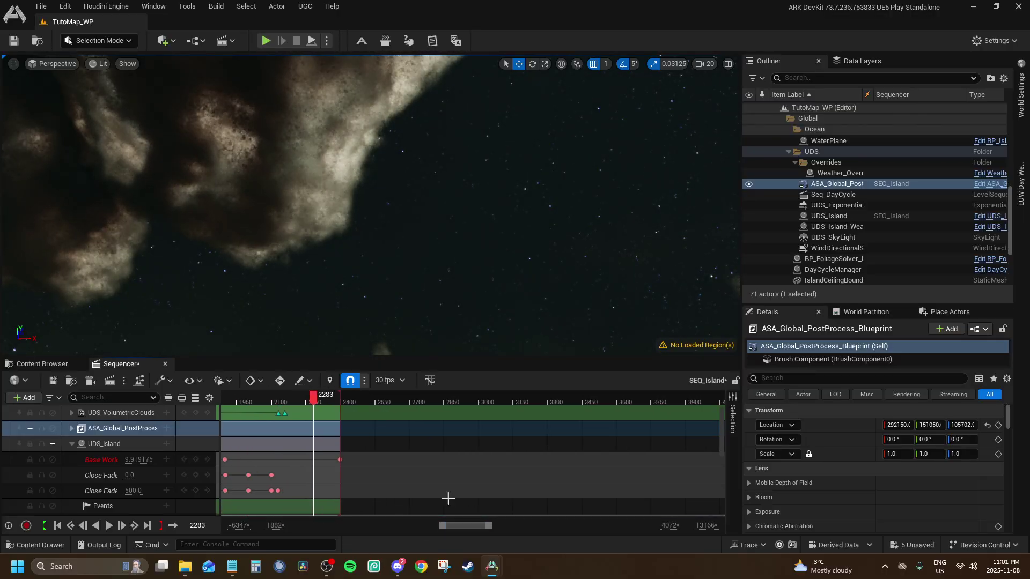
drag(334, 395, 343, 386)
right_drag(354, 269, 354, 292)
scroll(354, 354, down, 1)
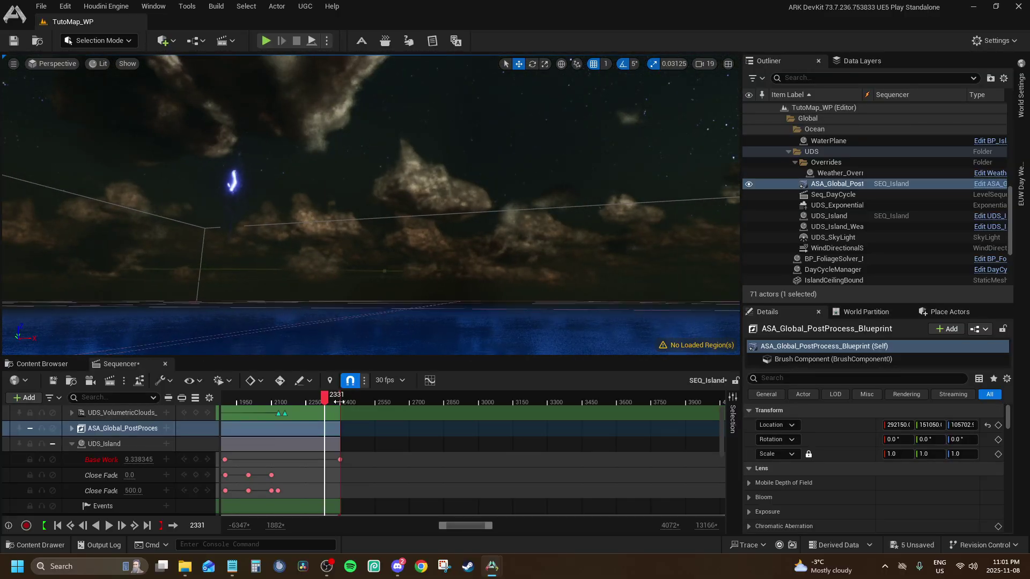
Scrub the day cycle back from night to daylight, leaving the playhead at frame 1130.
drag(337, 398, 217, 396)
drag(460, 531, 427, 515)
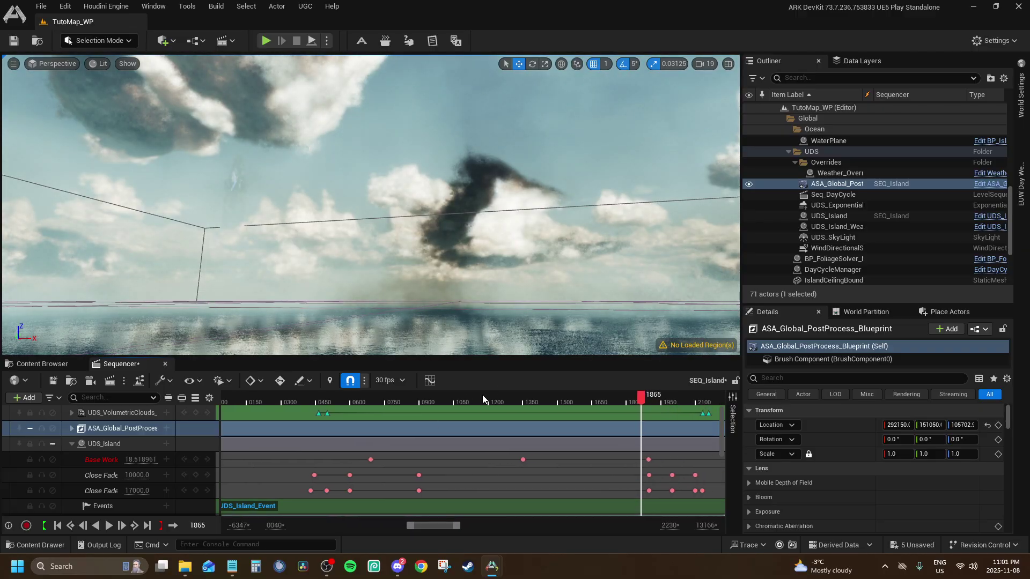
drag(482, 395, 472, 397)
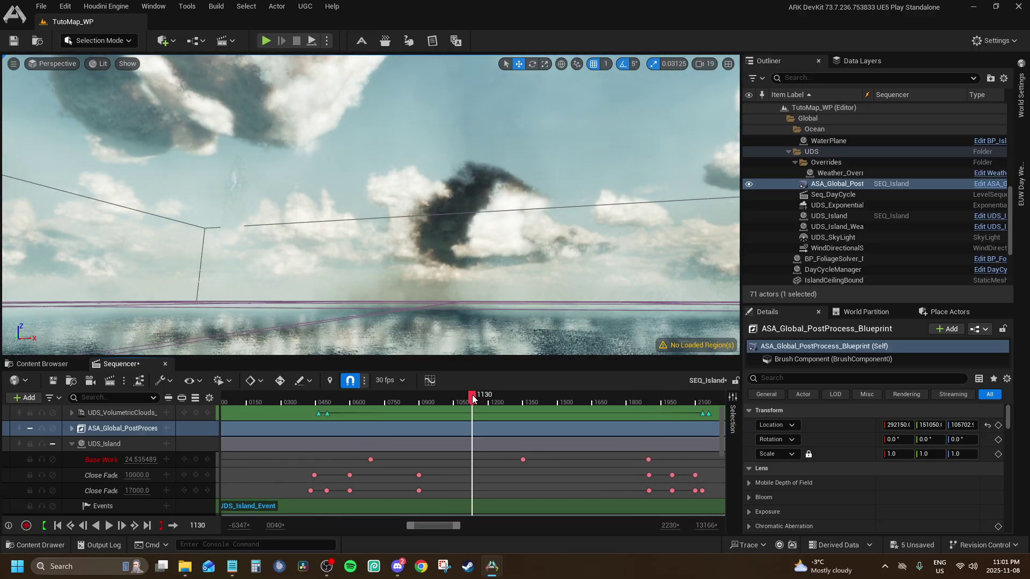
Save and close the SEQ_Island sequence and return to the TutoMapNew Content root folder.
click(53, 381)
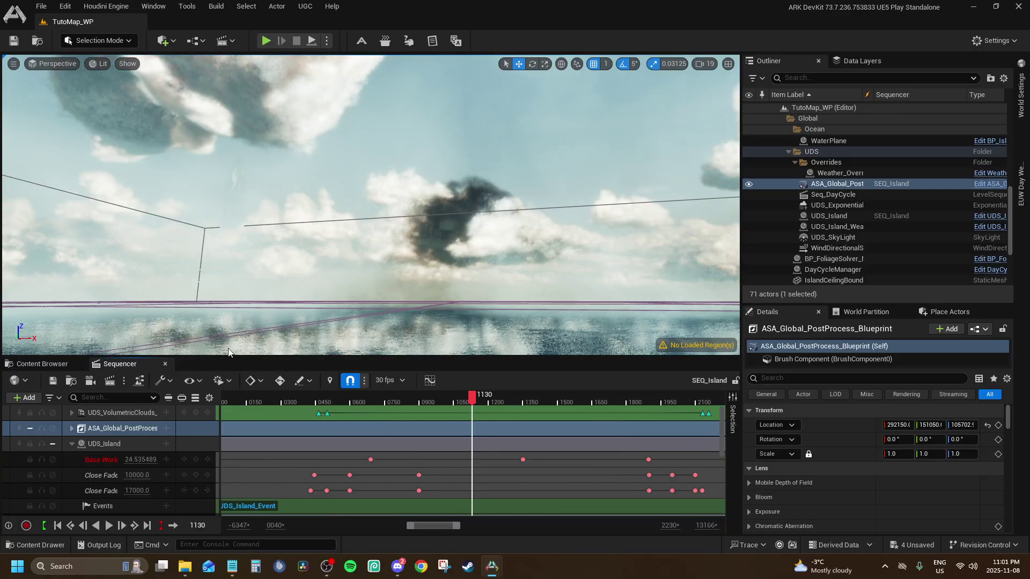
click(164, 363)
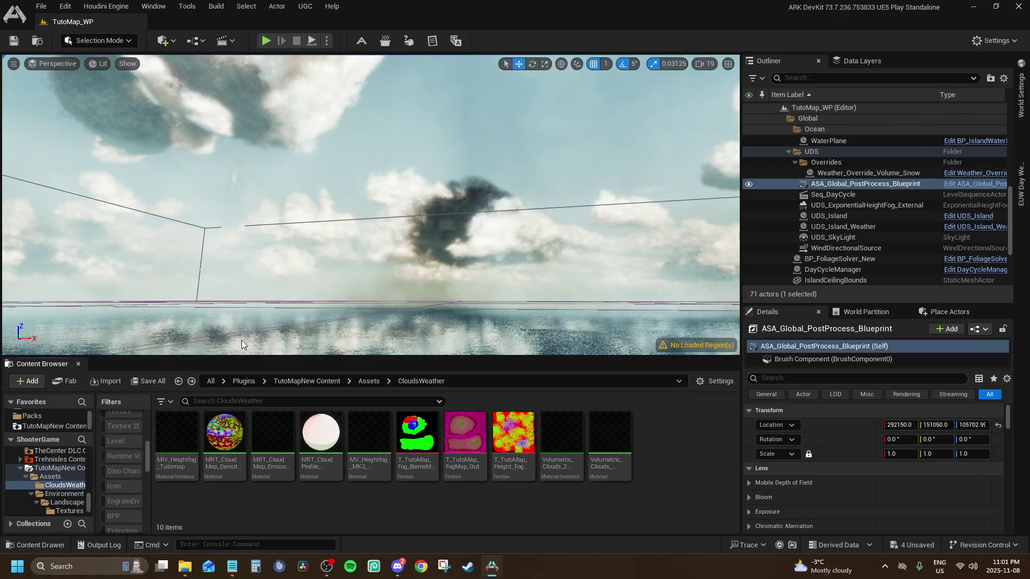
click(294, 381)
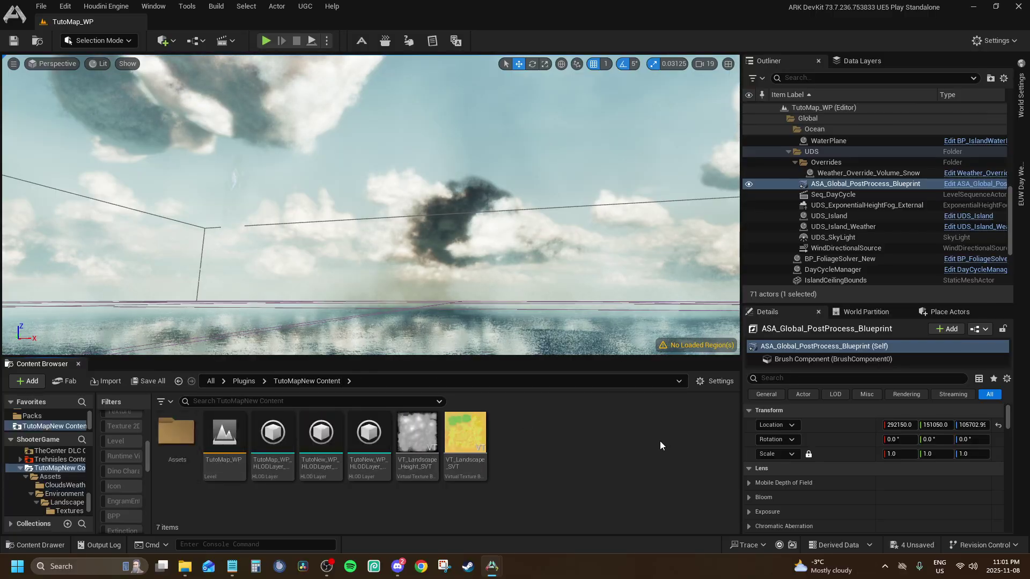
Filter UDS_Island's properties by "aurora", review the aurora intensity, colour, height and texture settings, and clear the filter.
key(s)
scroll(370, 203, up, 1)
mouse_move(371, 204)
right_down()
mouse_move(376, 279)
mouse_move(348, 253)
mouse_move(370, 263)
mouse_move(371, 188)
right_up()
scroll(370, 204, down, 1)
click(829, 217)
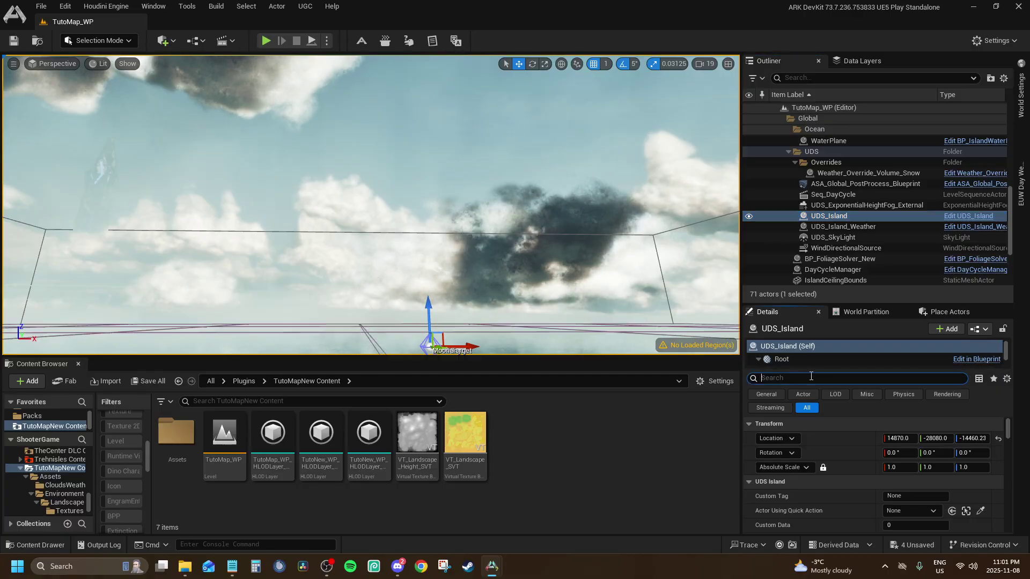
text(aurora)
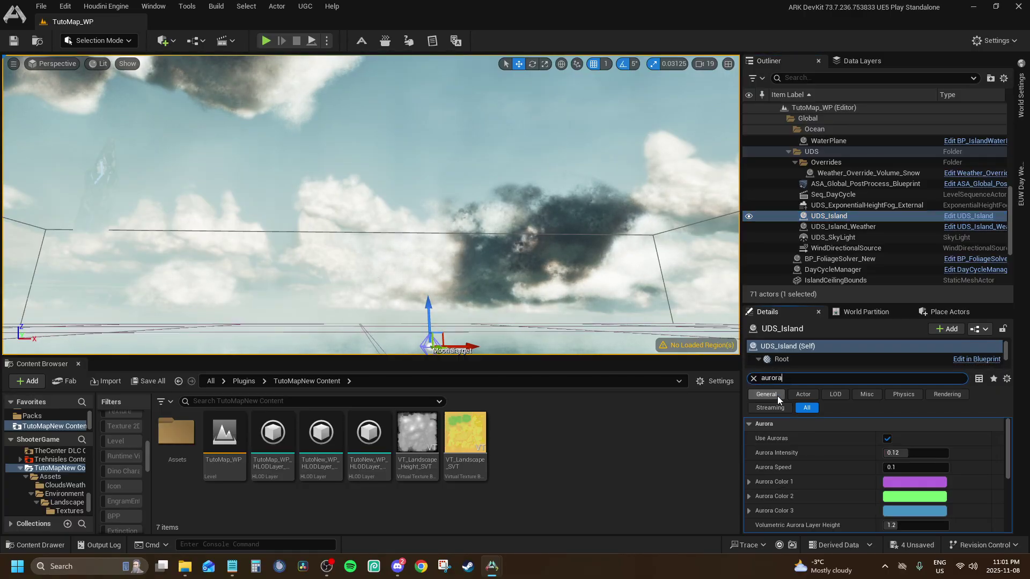
scroll(815, 458, down, 6)
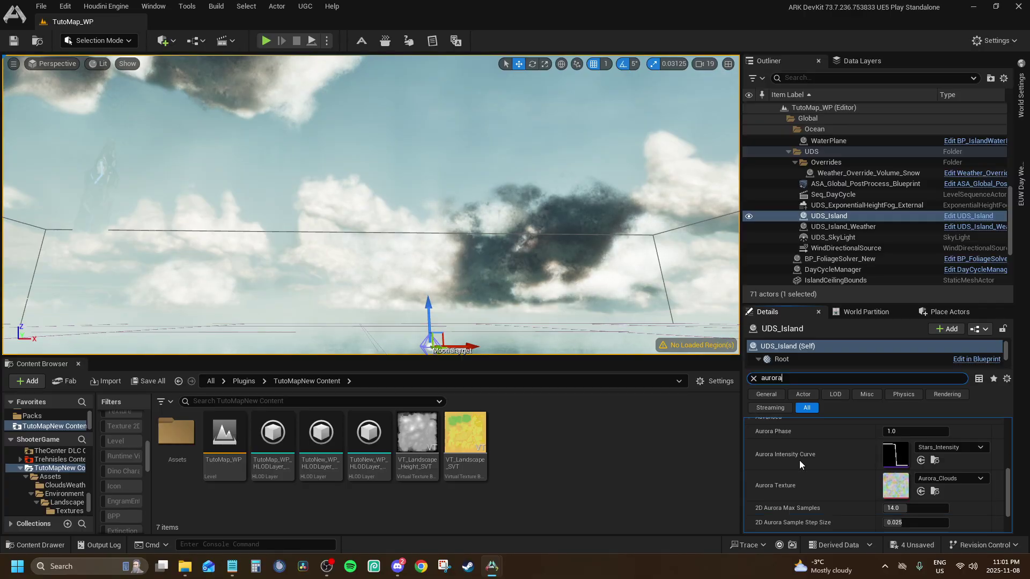
scroll(829, 484, up, 6)
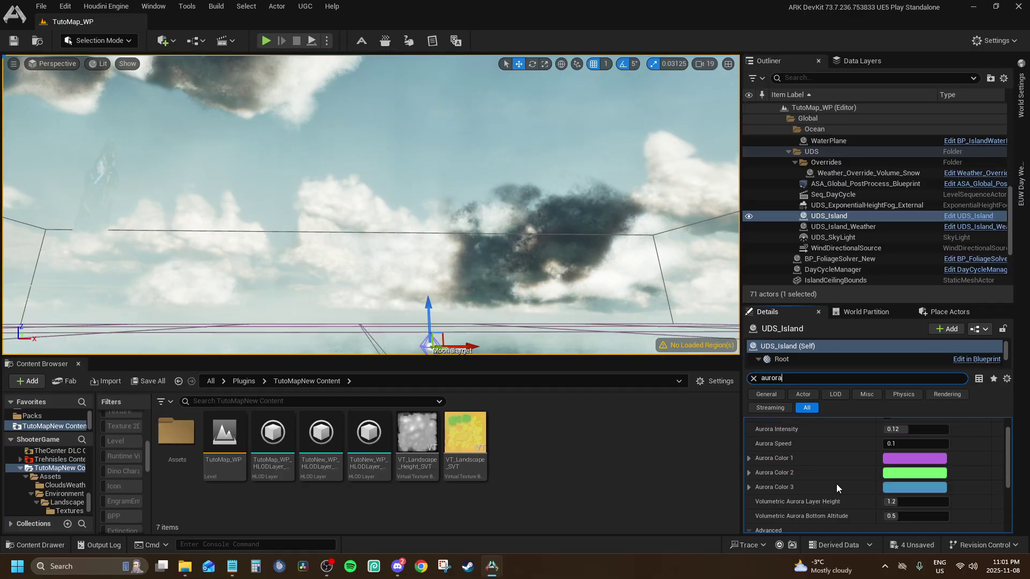
scroll(841, 464, down, 3)
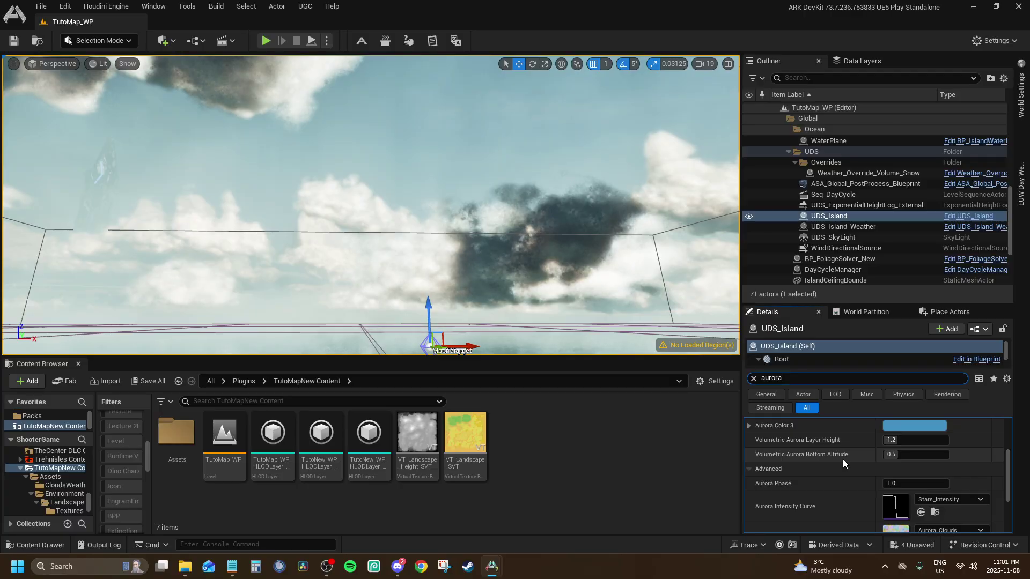
scroll(843, 472, up, 1)
scroll(845, 494, up, 3)
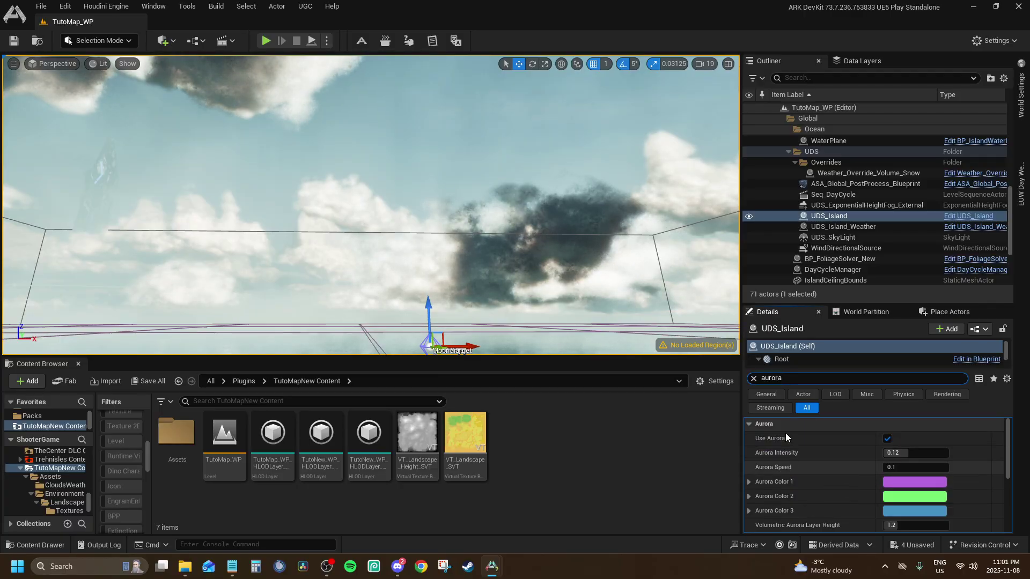
click(753, 379)
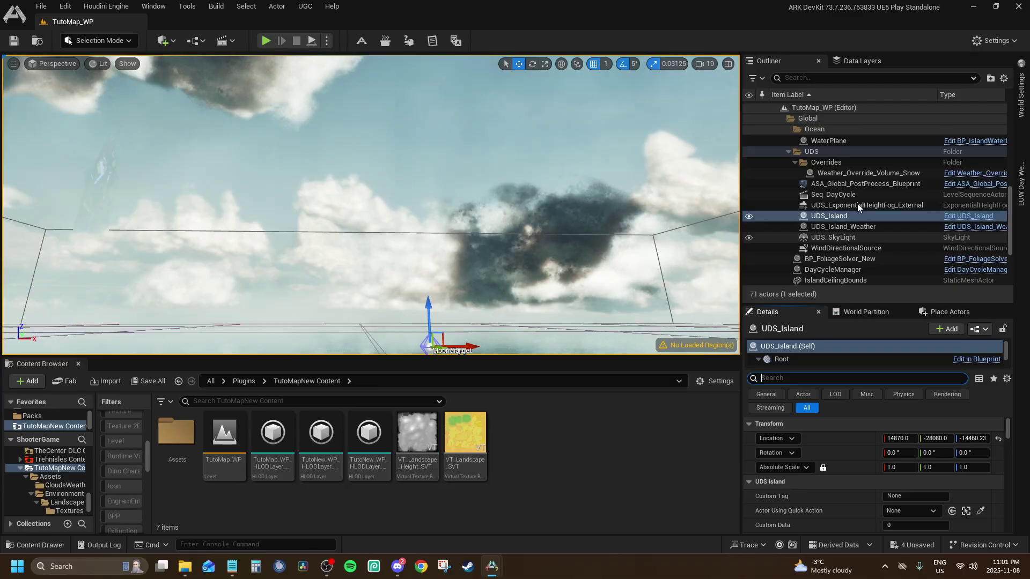
Select the TutoMap_WP world in the actor hierarchy and save all remaining unsaved assets.
scroll(850, 161, up, 5)
click(860, 272)
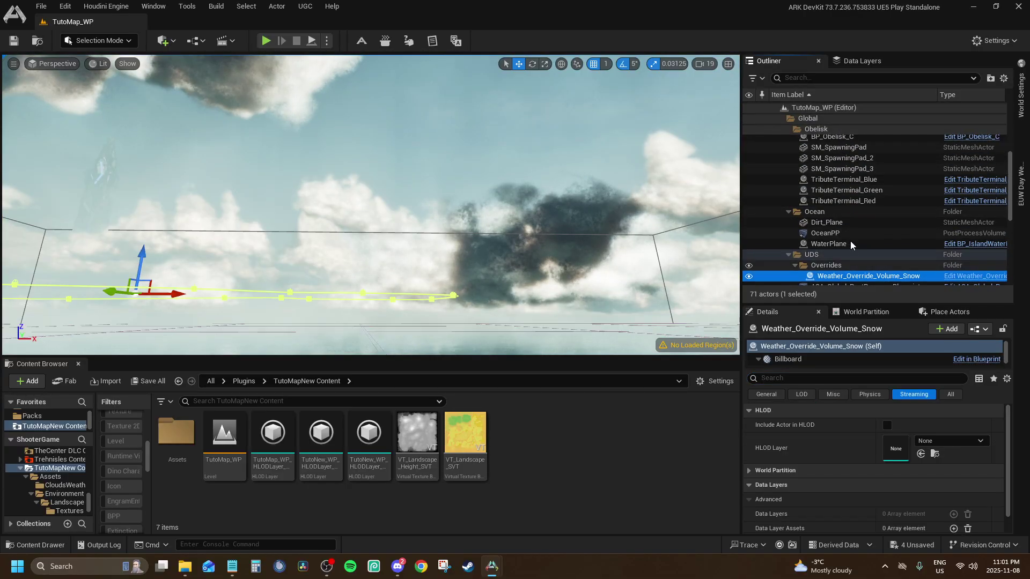
scroll(850, 239, down, 3)
click(825, 115)
double_click(840, 109)
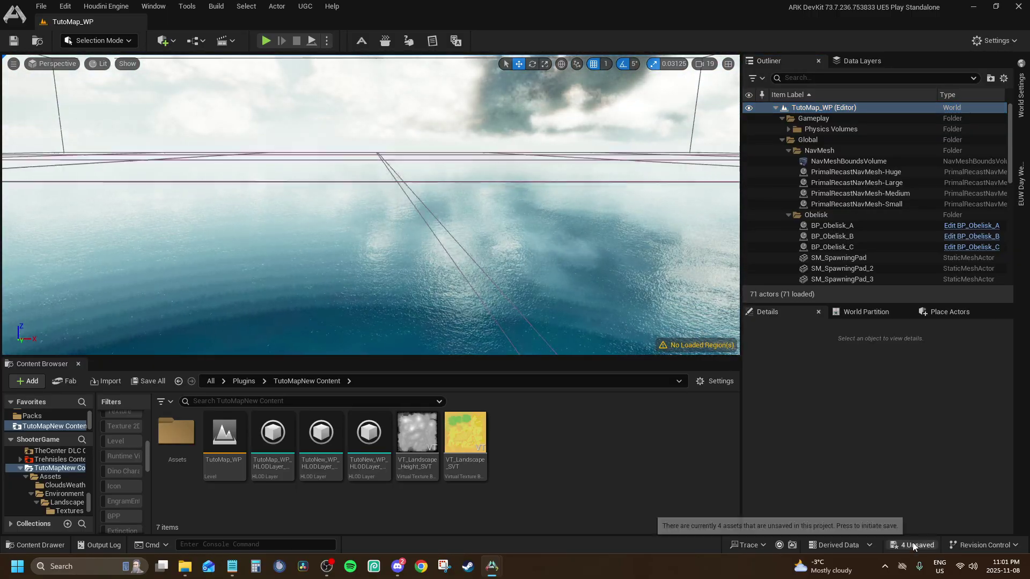
click(913, 545)
click(610, 408)
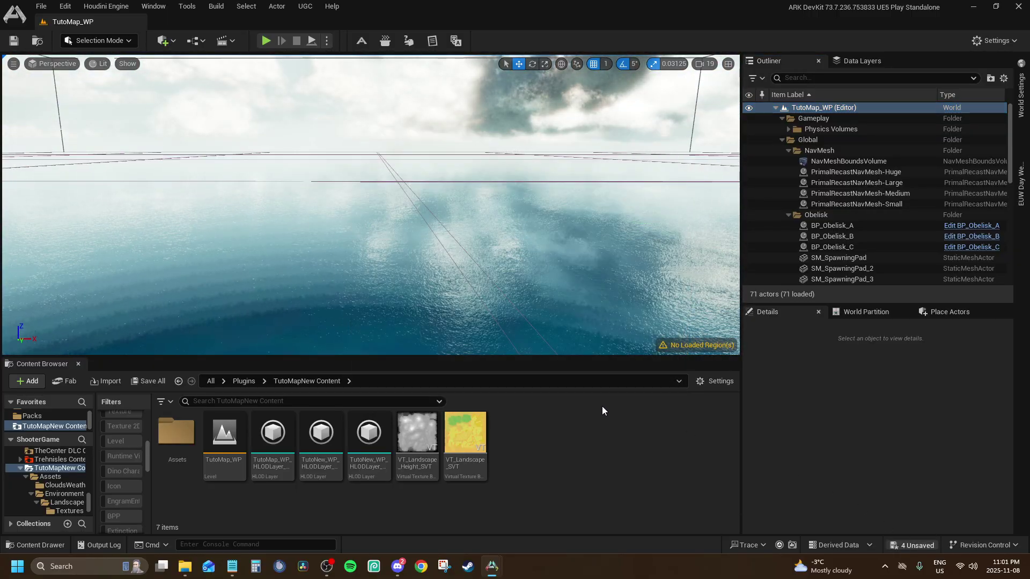
Focus the World Partition map on the whole world and look over the clouds and water in the level.
click(867, 312)
scroll(854, 399, up, 5)
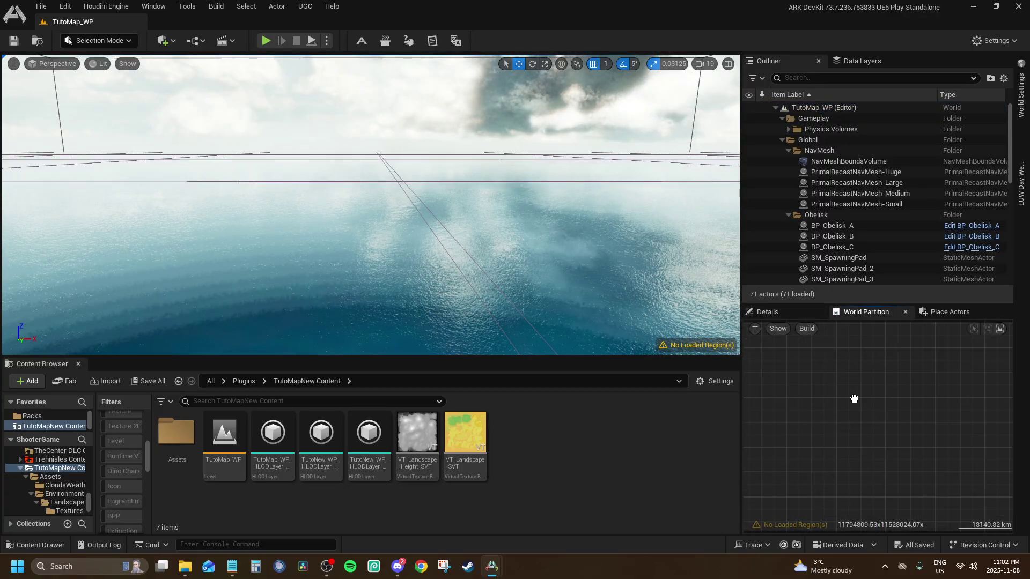
click(1001, 329)
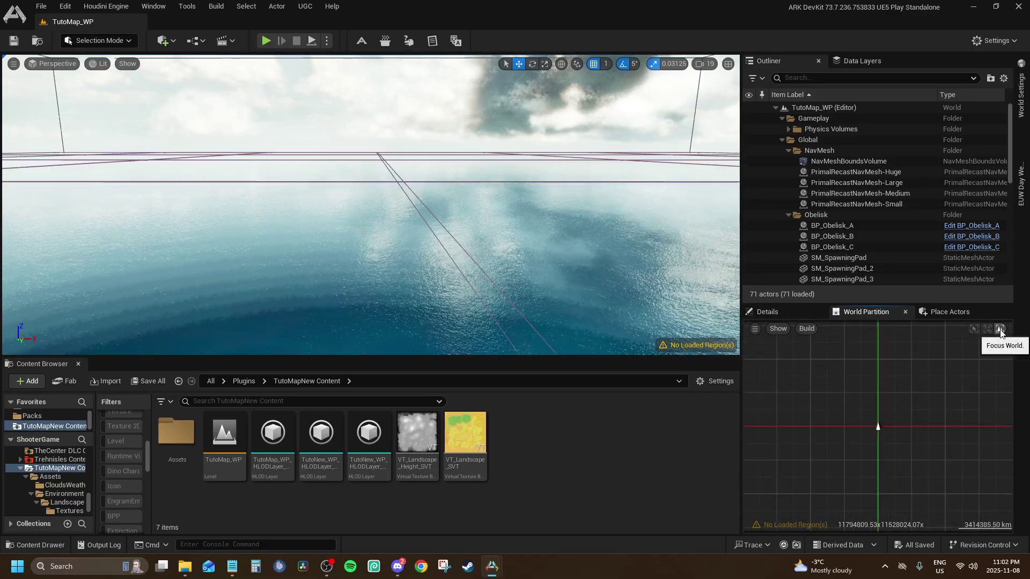
click(767, 312)
mouse_move(402, 242)
right_down()
mouse_move(402, 230)
mouse_move(402, 242)
right_up()
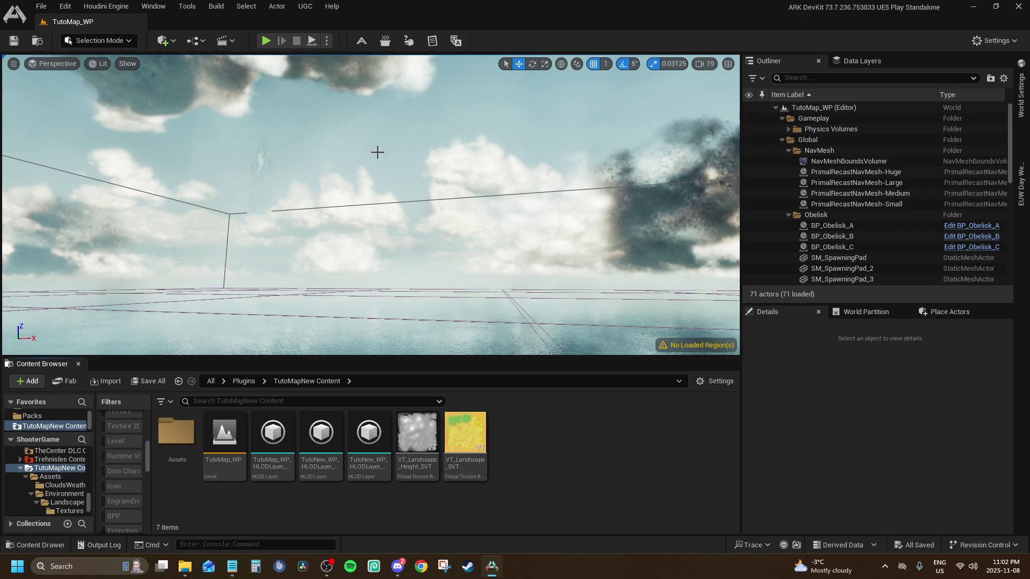
right_drag(377, 153, 362, 162)
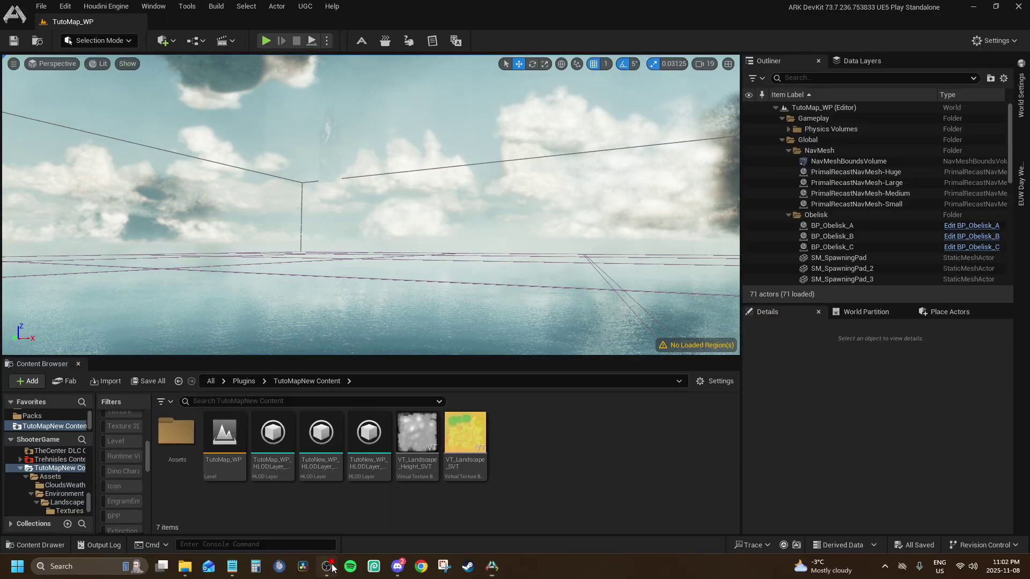